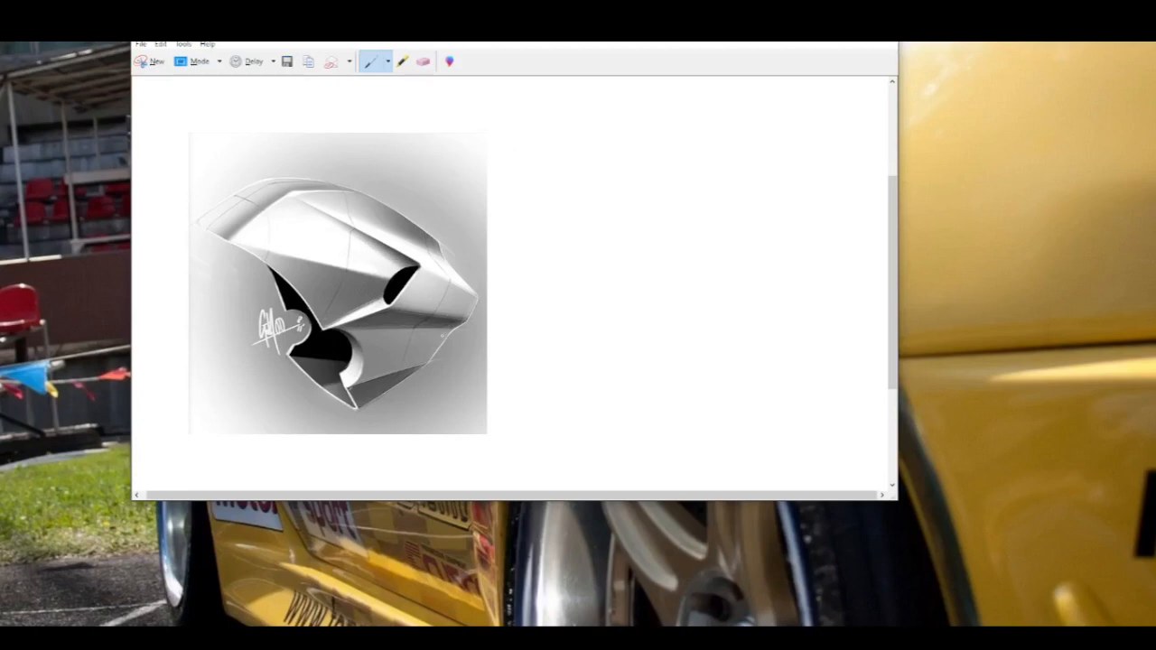
- Narrow the snip window around the helmet sketch and trace the two upper crown lines with the blue pen
drag(132, 229, 354, 256)
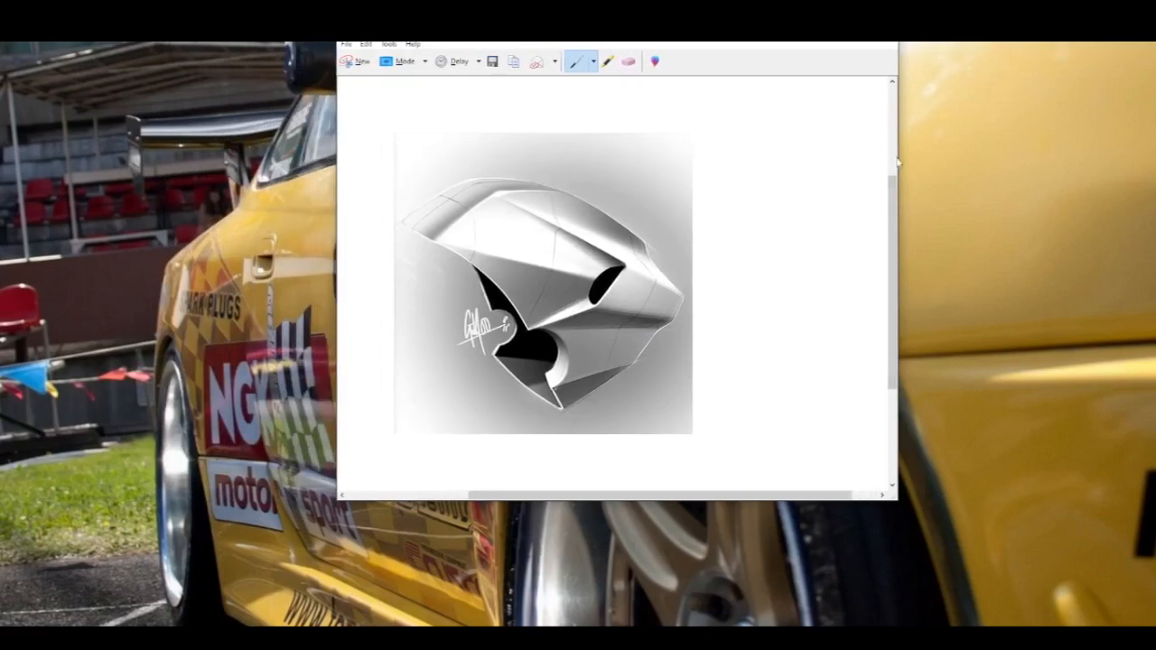
drag(899, 164, 748, 166)
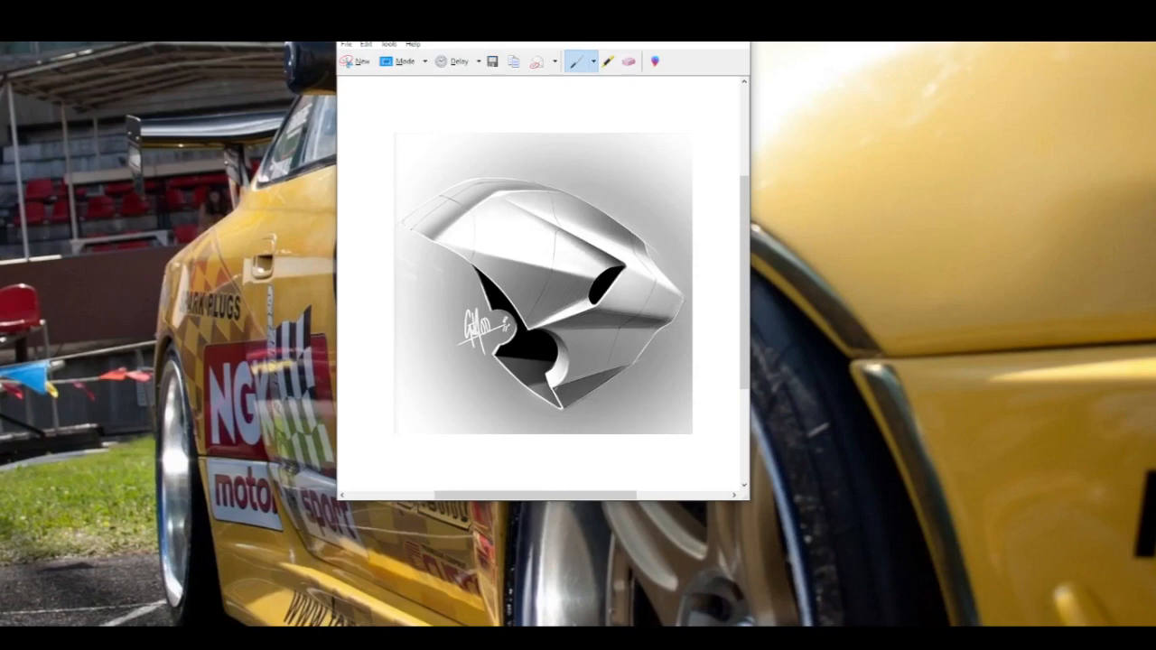
mouse_move(411, 229)
mouse_down()
mouse_move(482, 183)
mouse_move(549, 184)
mouse_up()
drag(480, 185, 468, 191)
mouse_move(430, 240)
mouse_down()
mouse_move(511, 191)
mouse_move(558, 190)
mouse_move(647, 239)
mouse_up()
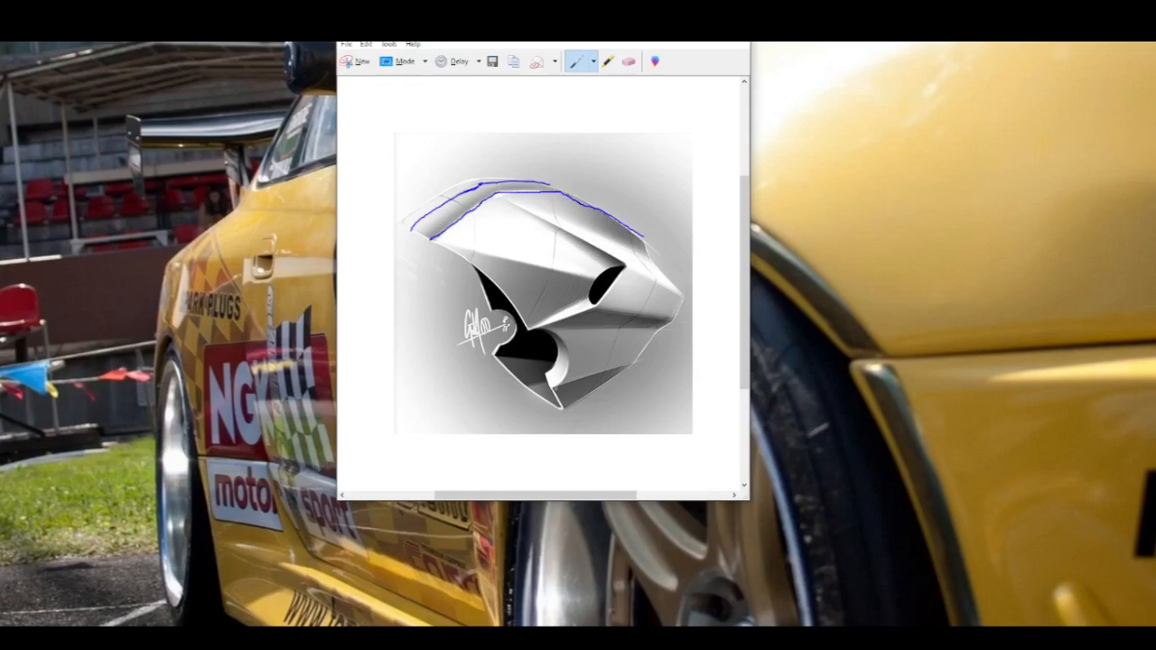
- Trace the helmet's side creases, front outline and lower chin edges in blue pen over the sketch
drag(503, 197, 622, 263)
drag(537, 328, 593, 308)
drag(434, 240, 683, 298)
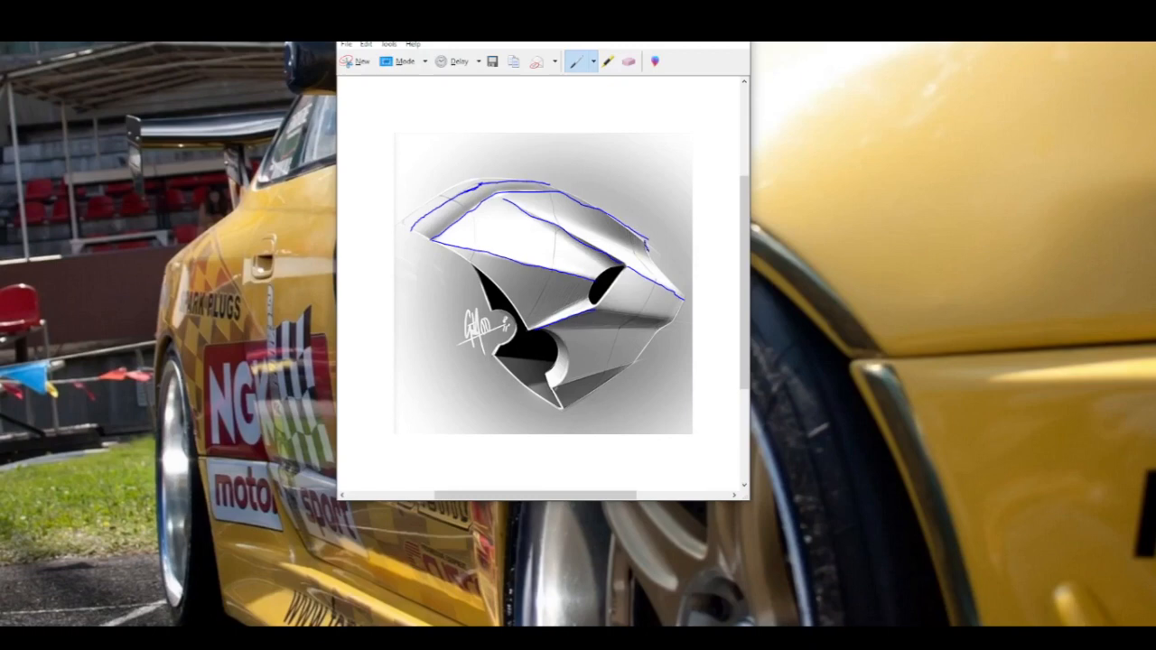
mouse_move(647, 251)
mouse_down()
mouse_move(677, 292)
mouse_move(677, 325)
mouse_move(571, 411)
mouse_move(557, 392)
mouse_move(626, 363)
mouse_up()
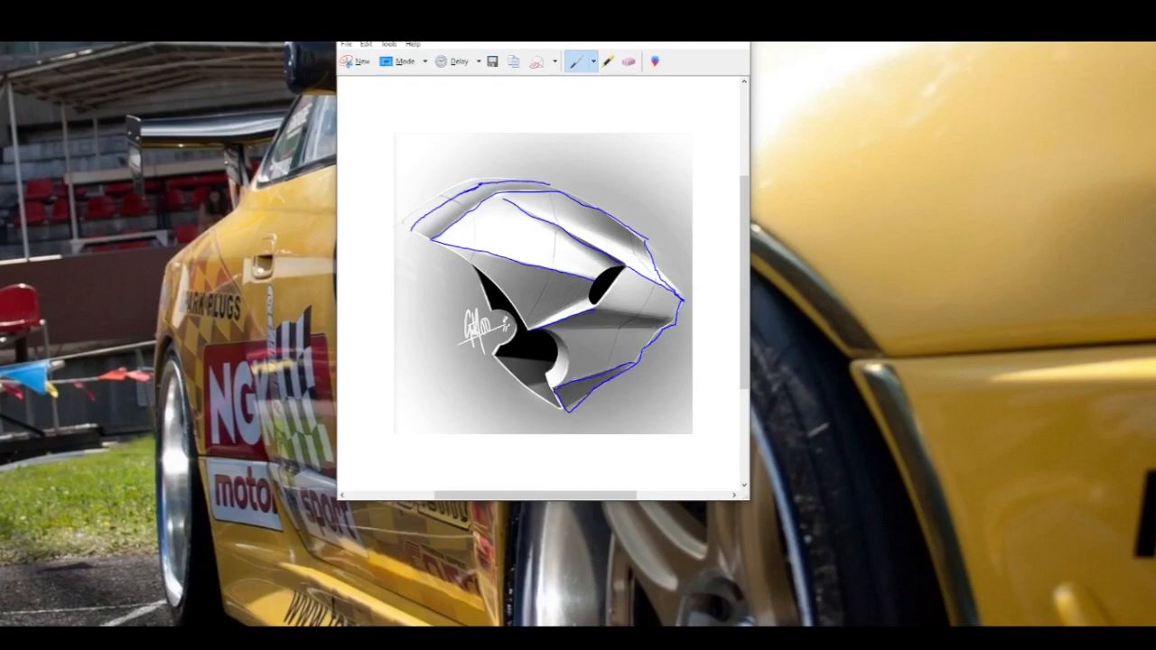
mouse_move(552, 357)
mouse_down()
mouse_move(533, 333)
mouse_move(562, 346)
mouse_move(566, 383)
mouse_up()
drag(390, 221, 441, 246)
mouse_move(461, 172)
mouse_down()
mouse_move(486, 188)
mouse_move(548, 184)
mouse_up()
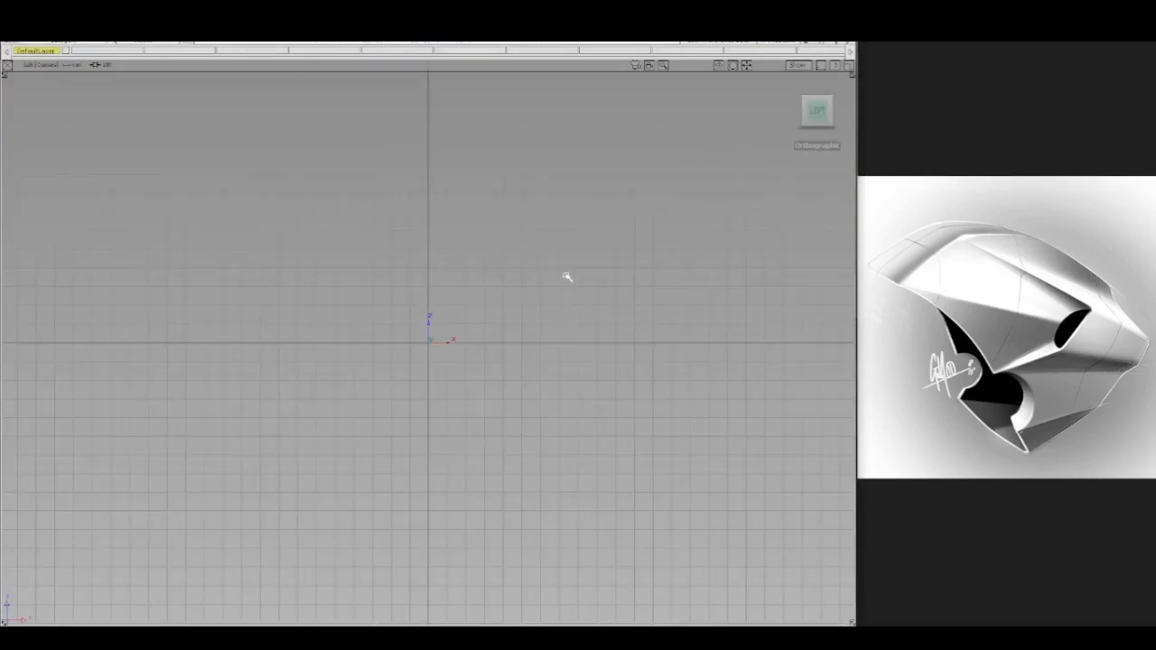
- In Alias's left view, draw three connected straight curves for the helmet's top profile: one rising, one nearly level and one long and descending
alt+shift+right_drag(586, 230, 536, 258)
alt+shift+middle_drag(537, 258, 548, 281)
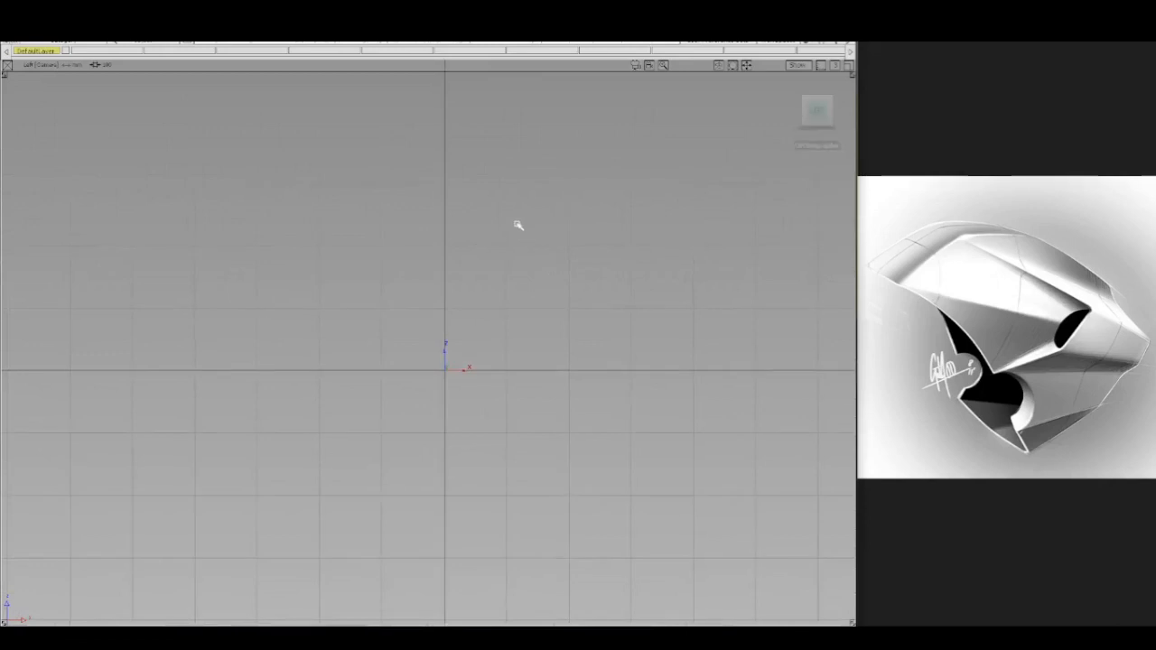
ctrl+shift+middle_drag(516, 224, 506, 276)
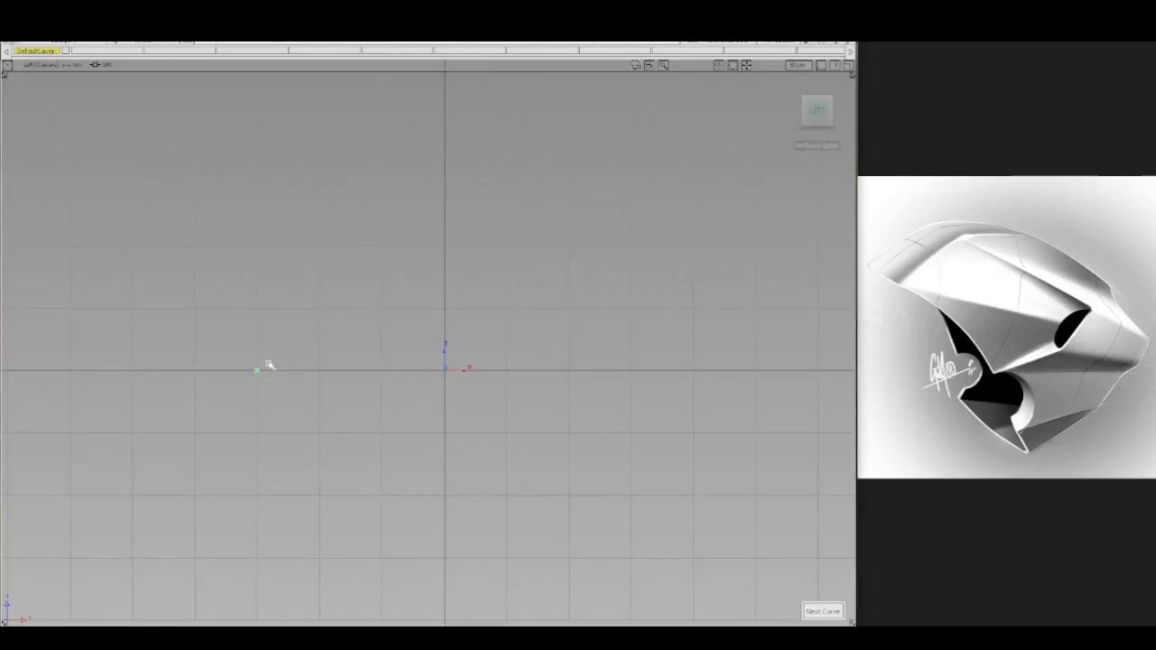
click(386, 283)
drag(393, 282, 407, 258)
click(506, 266)
ctrl+shift+drag(512, 266, 536, 253)
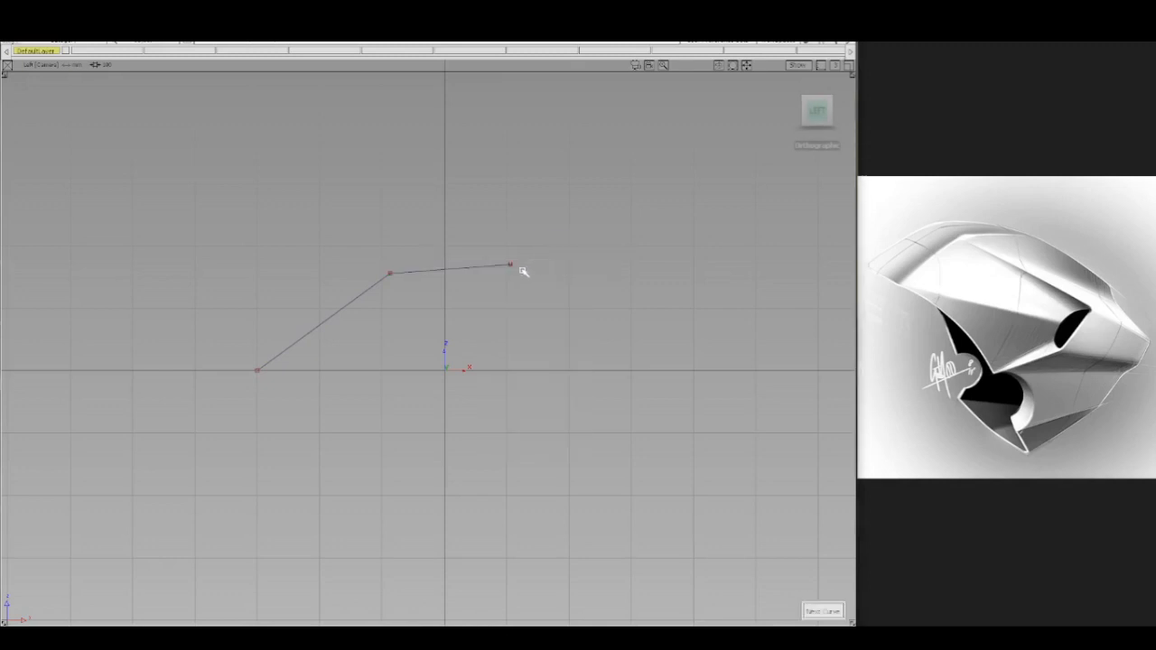
drag(653, 333, 715, 378)
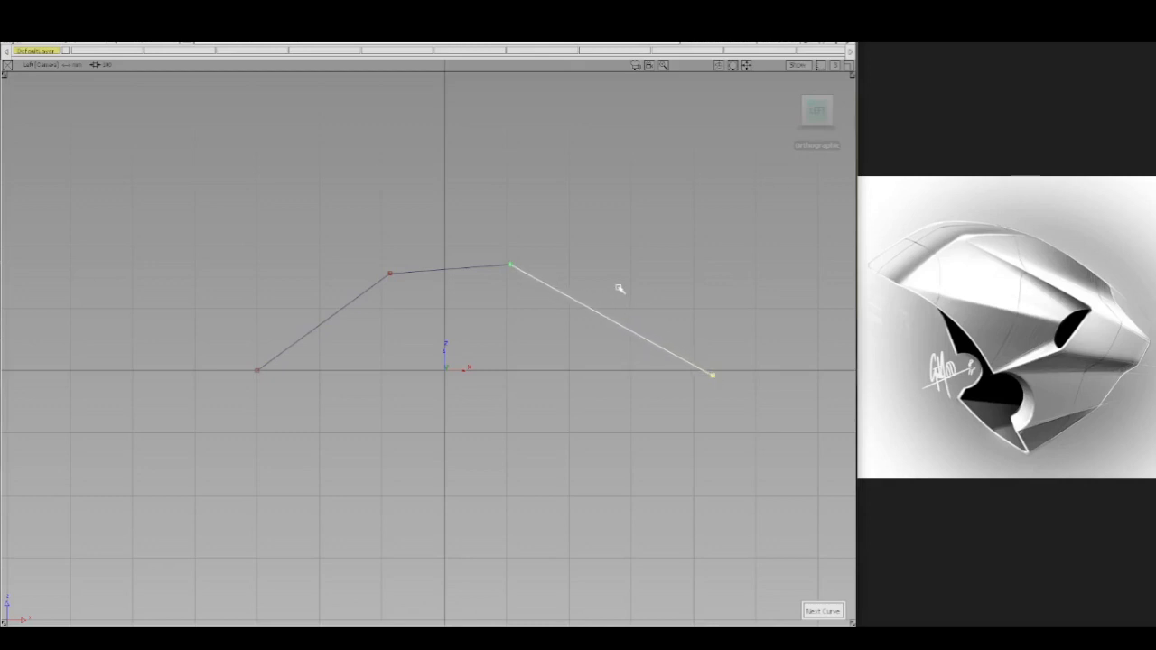
key(space)
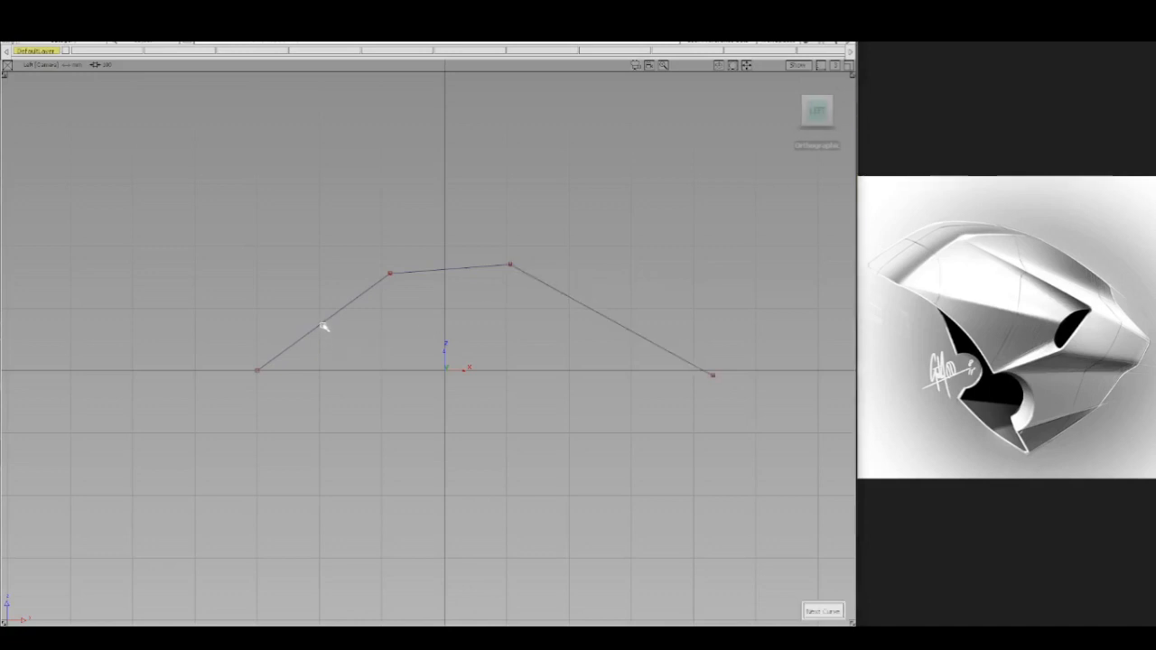
- Select all three profile lines and offset them a short distance inward, below the originals
ctrl+shift+click(322, 326)
ctrl+shift+drag(352, 313, 349, 310)
drag(351, 231, 559, 346)
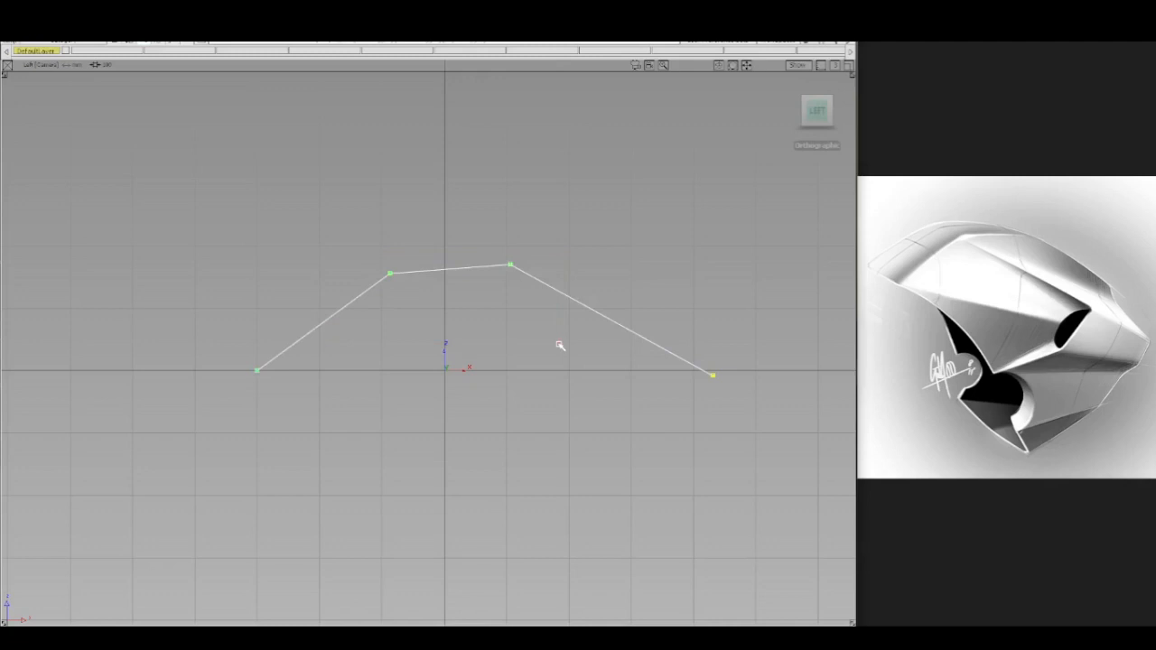
key(o)
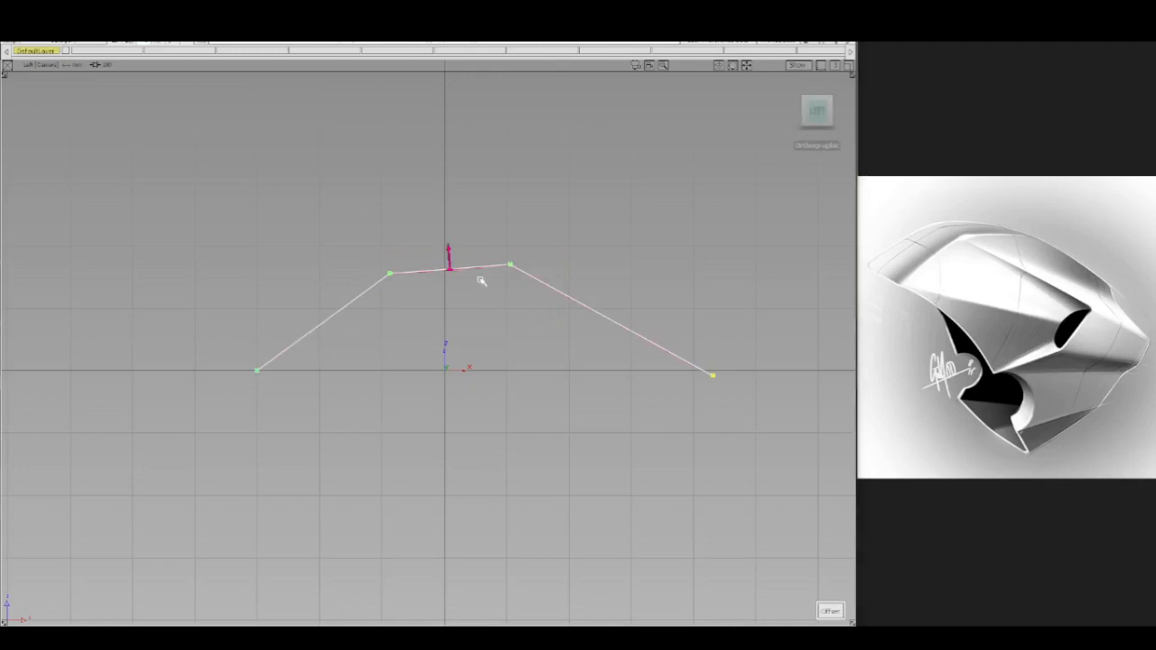
drag(451, 260, 453, 244)
key(space)
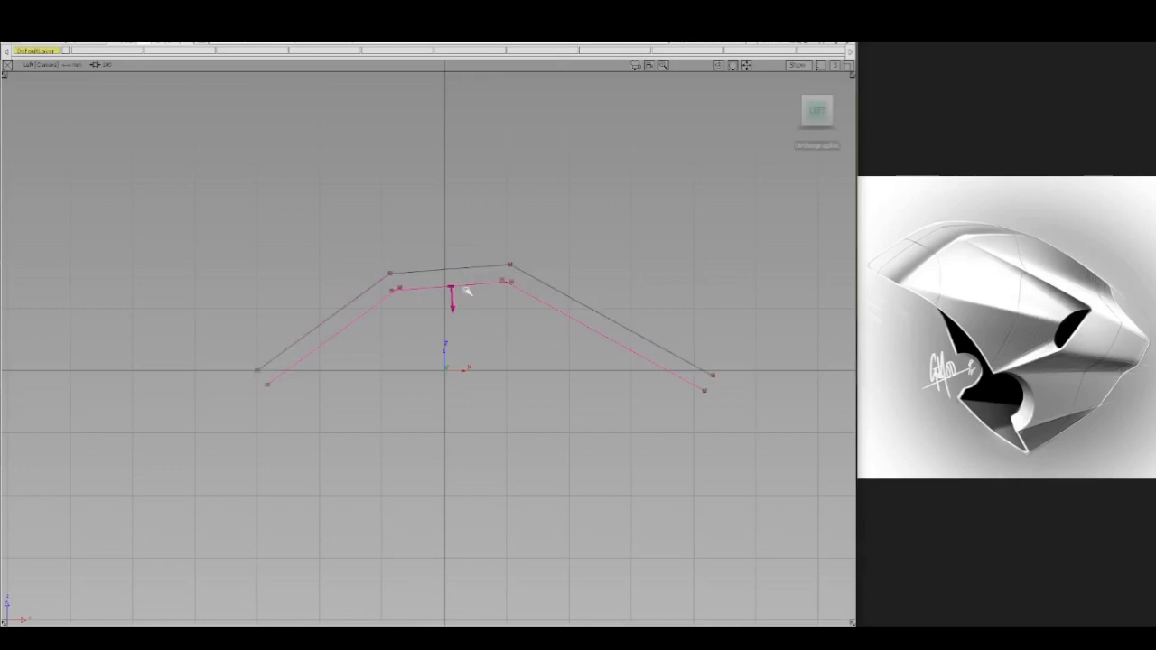
- Align the upper end of the rising offset line with the nearly level offset line
ctrl+shift+drag(467, 292, 457, 239)
click(471, 260)
ctrl+shift+right_drag(468, 191, 473, 330)
click(431, 288)
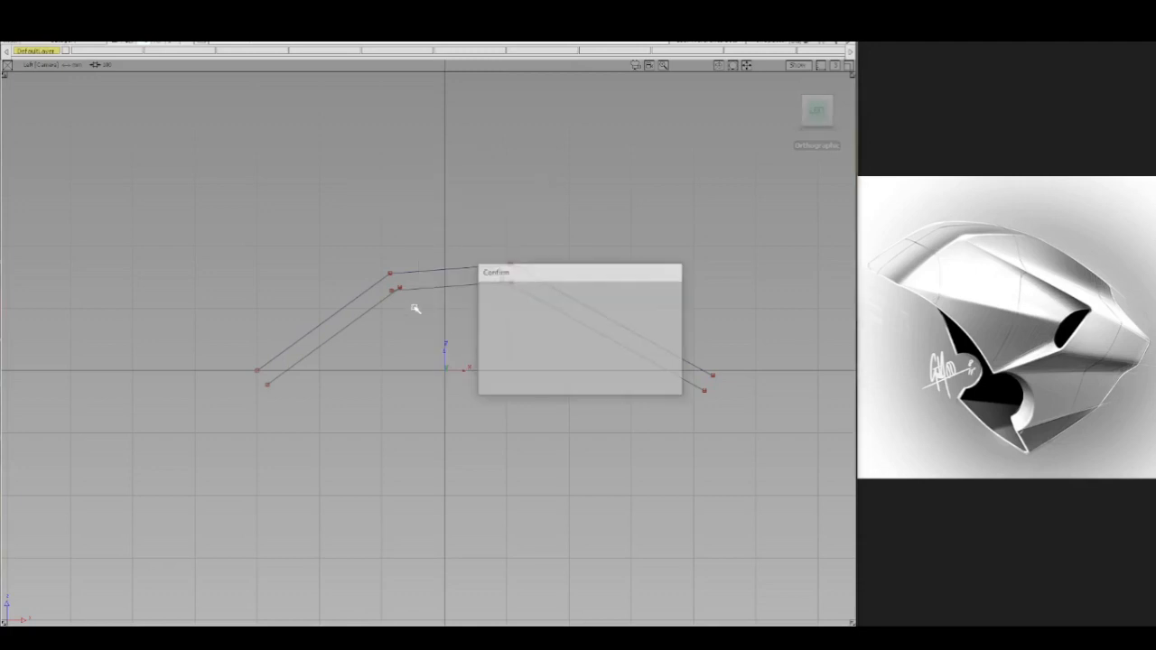
click(368, 317)
ctrl+shift+drag(490, 322, 491, 298)
- Align the ends of the level and descending offset lines, then clean up the joint with the rising offset line
click(545, 302)
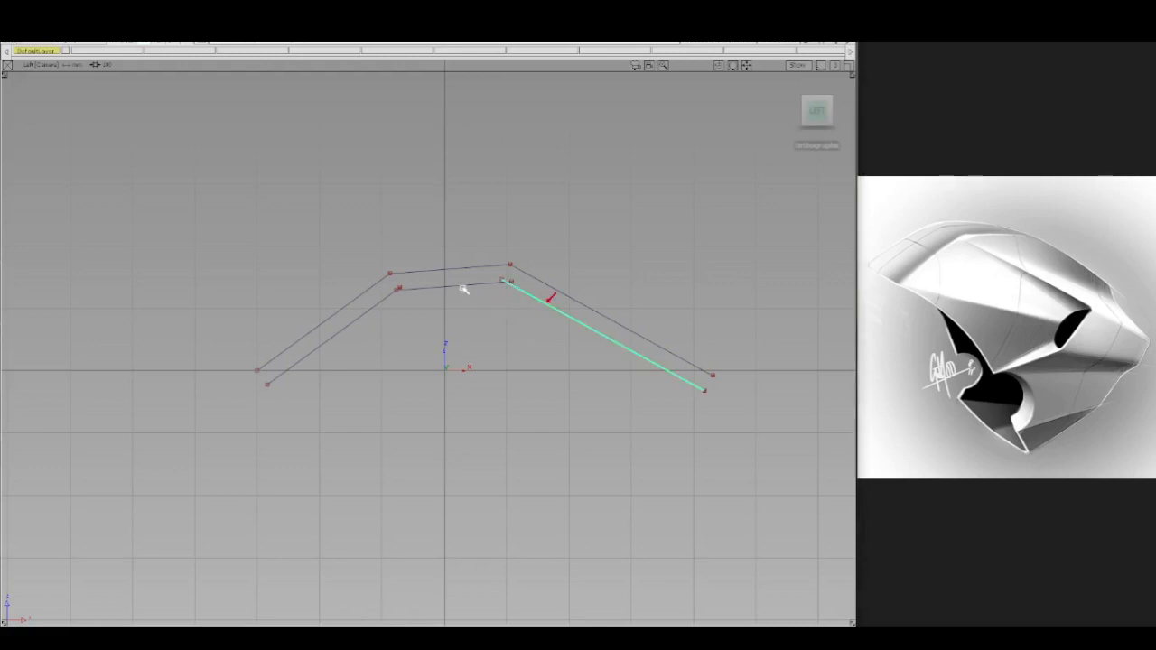
click(463, 288)
ctrl+shift+drag(484, 313, 479, 284)
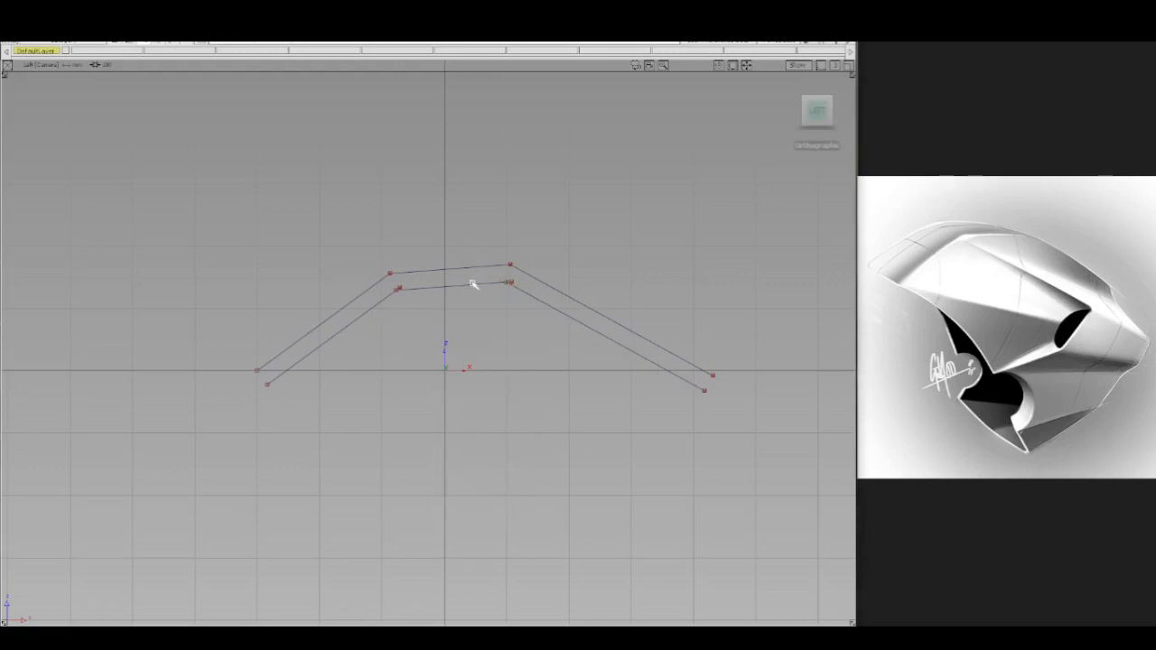
click(471, 286)
click(528, 298)
ctrl+shift+drag(499, 335, 493, 285)
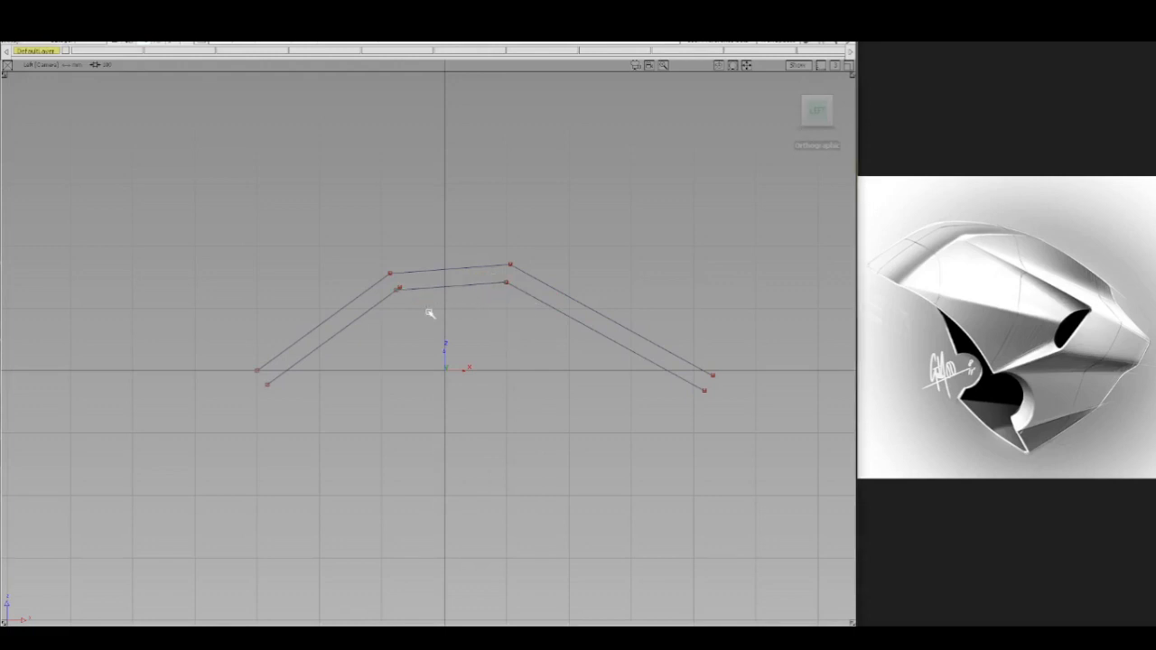
click(372, 308)
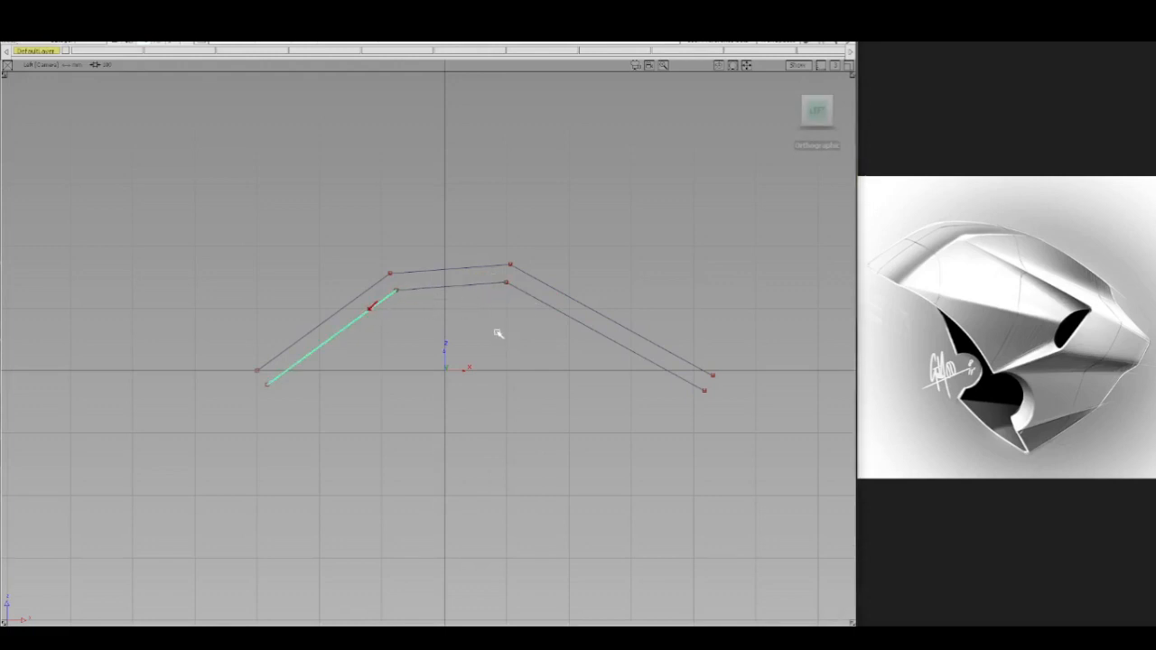
ctrl+shift+drag(497, 333, 494, 286)
- In the perspective view, move the inner offset lines sideways away from the original profile and raise them slightly
alt+shift+drag(393, 327, 591, 370)
ctrl+shift+drag(425, 317, 473, 330)
click(414, 299)
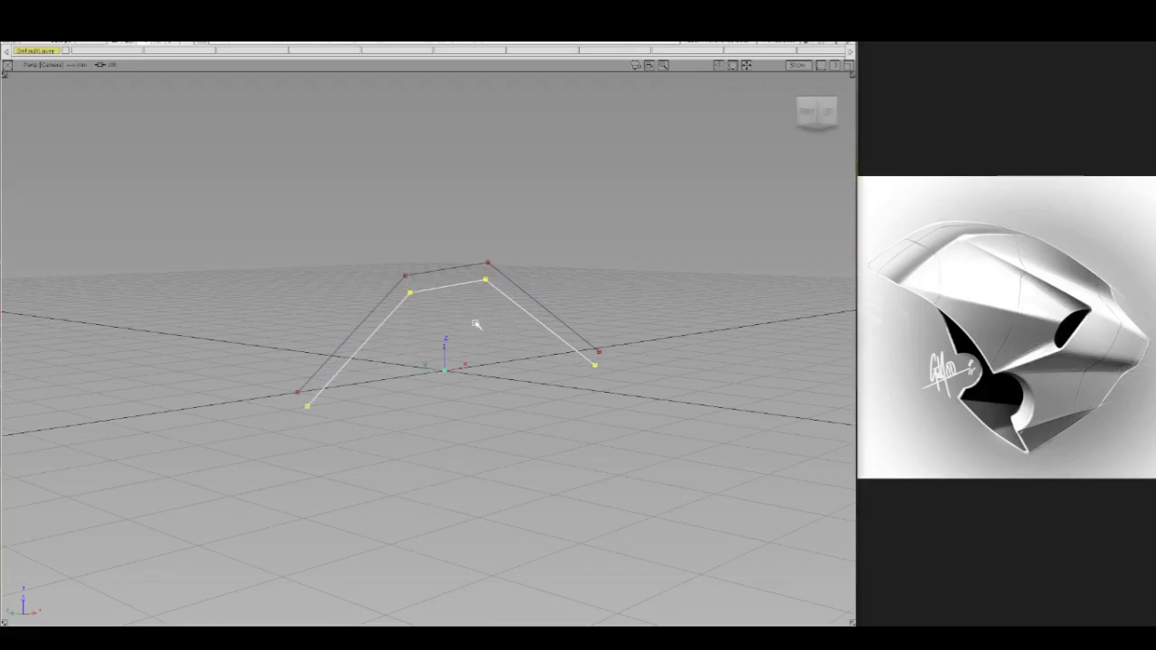
drag(478, 325, 506, 334)
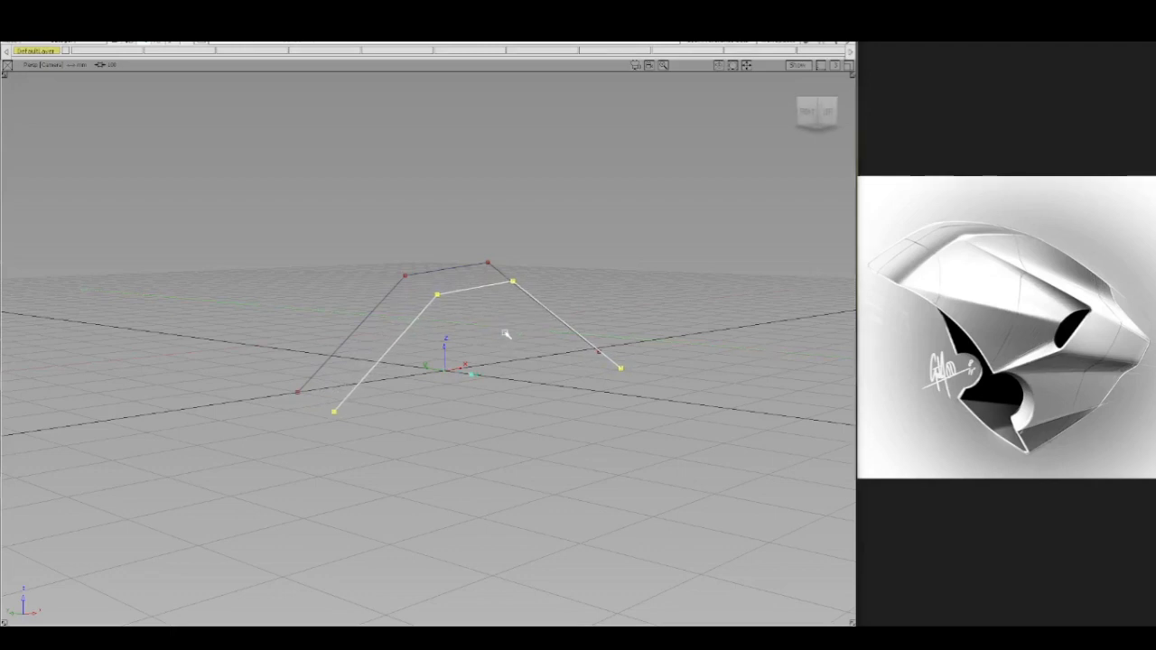
right_drag(507, 330, 507, 322)
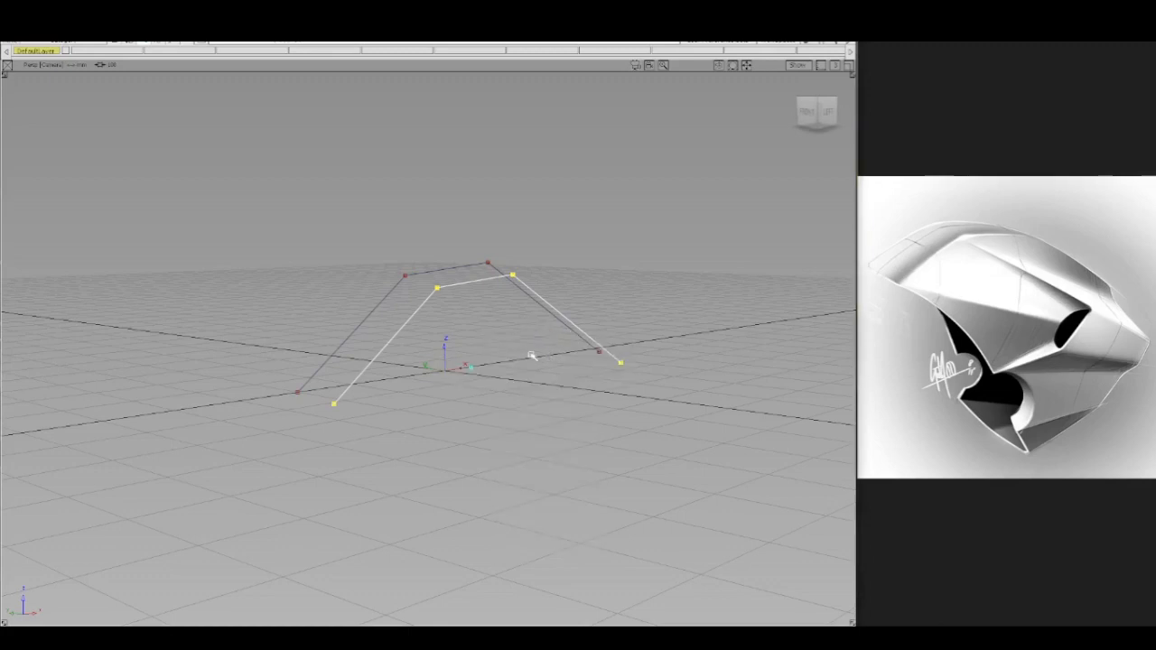
middle_drag(531, 356, 515, 346)
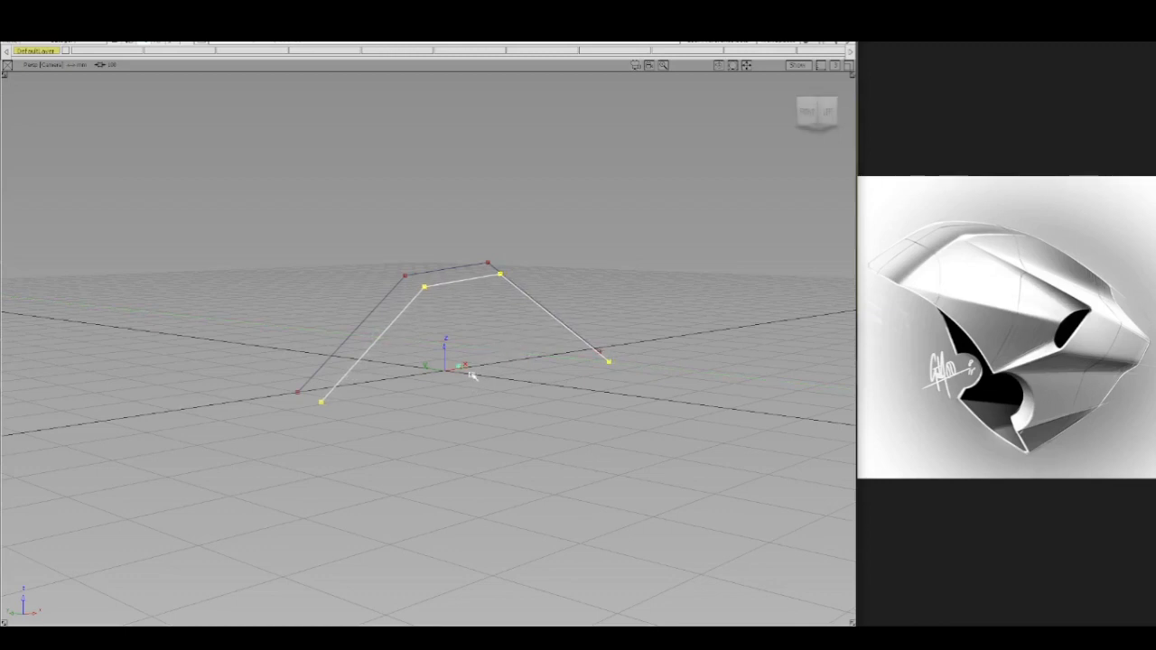
- Select both line chains and rotate them together slightly about the origin
mouse_move(465, 347)
ctrl+shift+mouse_down()
mouse_move(460, 320)
mouse_move(415, 318)
mouse_move(449, 354)
ctrl+shift+mouse_up()
drag(598, 351, 598, 350)
ctrl+shift+middle_drag(589, 279, 607, 294)
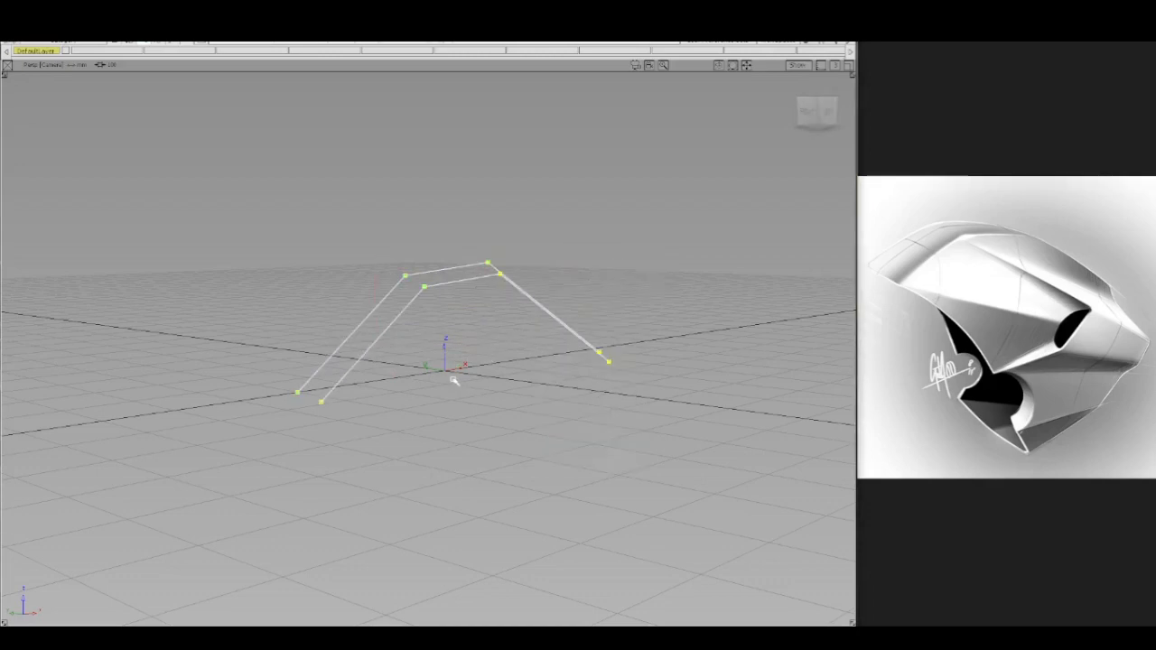
ctrl+shift+middle_drag(449, 358, 473, 373)
drag(514, 381, 545, 356)
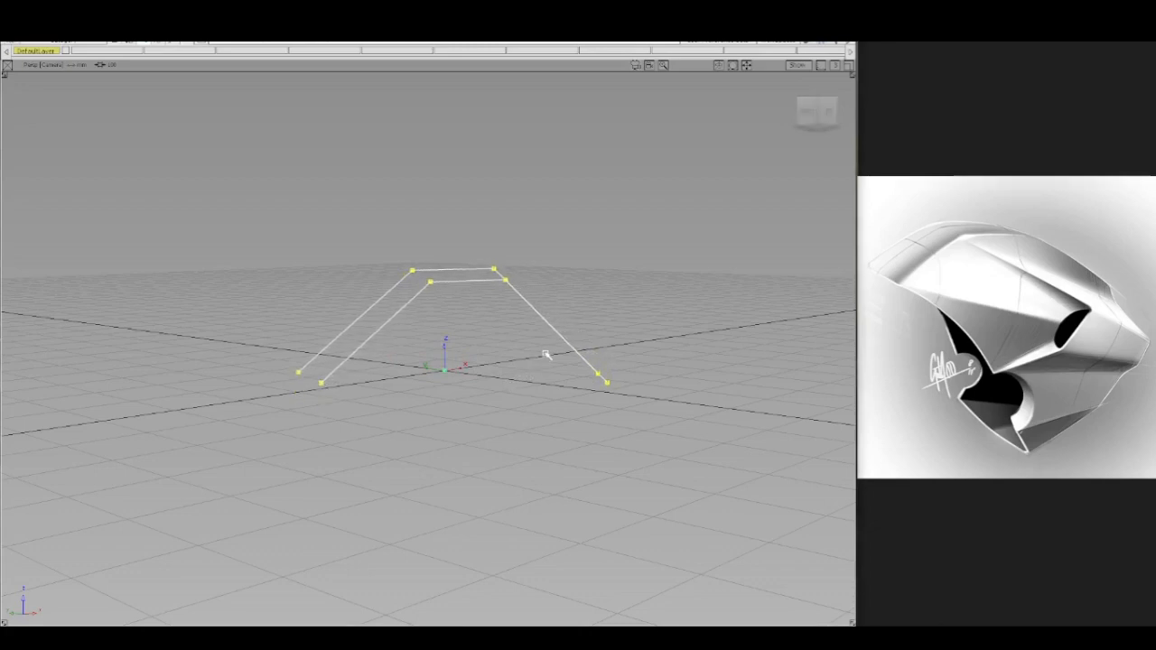
- Pick the end CVs of the two long descending lines and raise them to flatten the slope
mouse_move(545, 355)
mouse_down()
mouse_move(538, 367)
mouse_move(549, 323)
mouse_move(559, 346)
mouse_move(574, 344)
mouse_move(639, 408)
mouse_up()
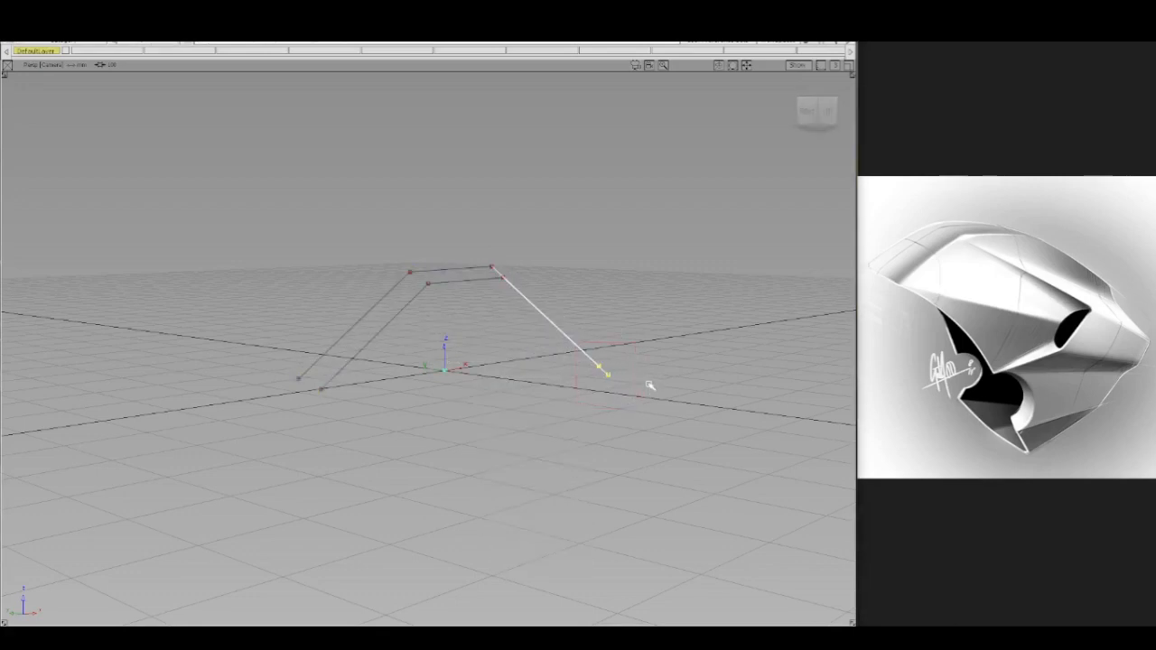
ctrl+shift+right_drag(650, 392, 663, 348)
ctrl+shift+drag(531, 402, 521, 338)
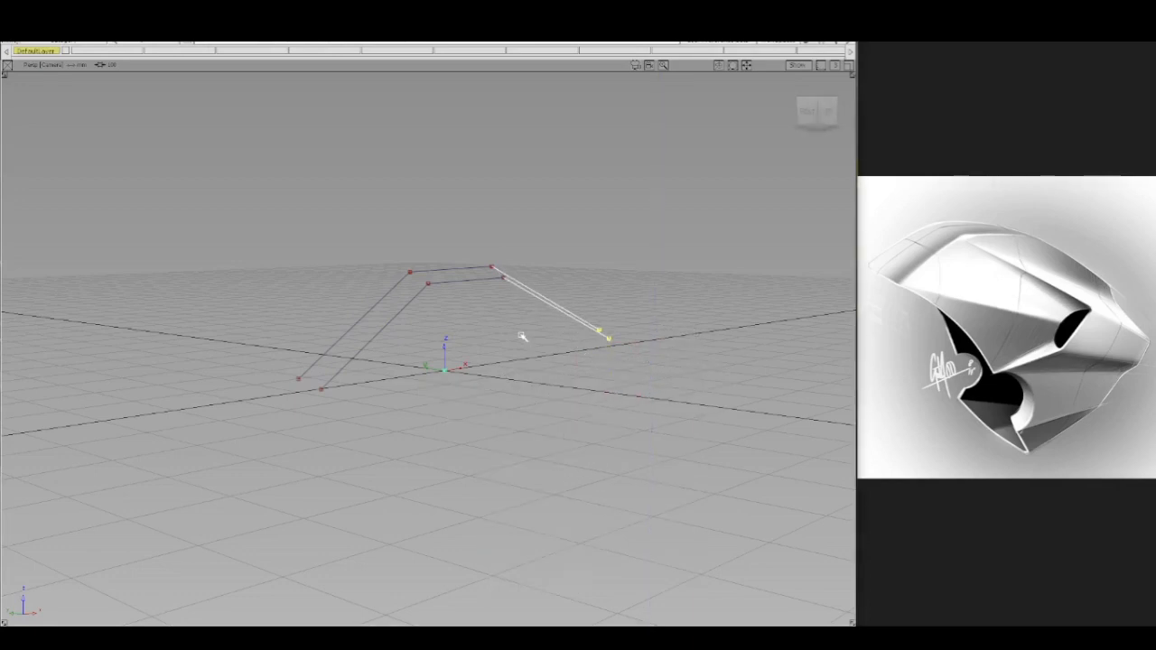
- Pick the three lines of the offset chain and raise them slightly relative to the original chain
ctrl+shift+drag(432, 336, 464, 346)
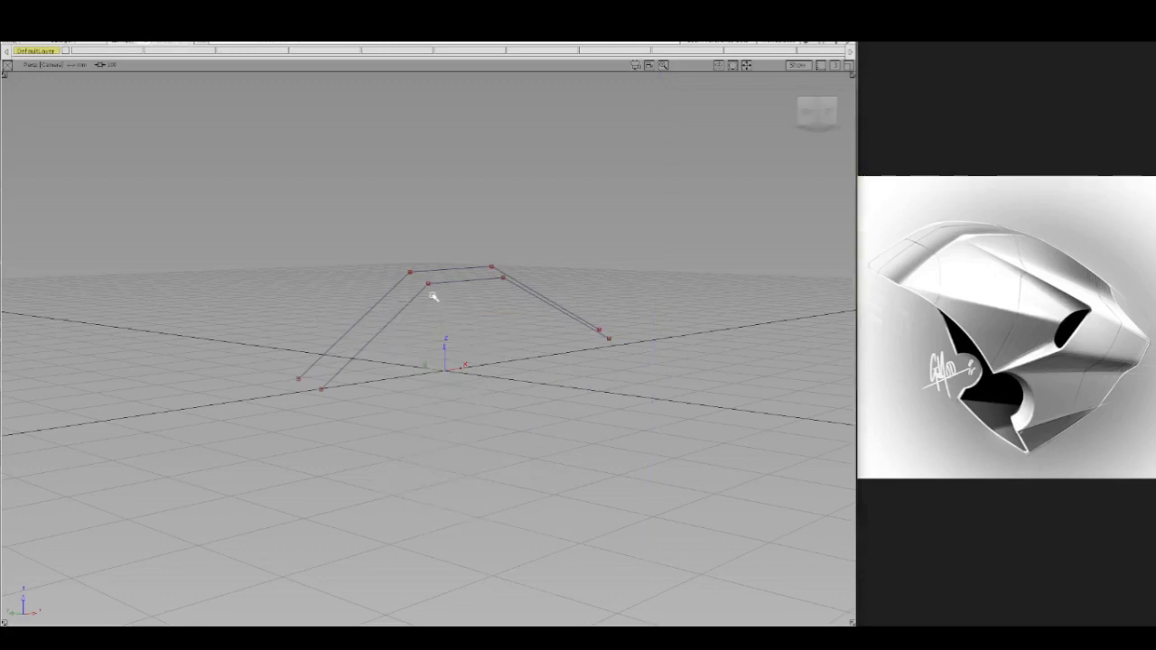
drag(423, 282, 503, 290)
shift+click(503, 274)
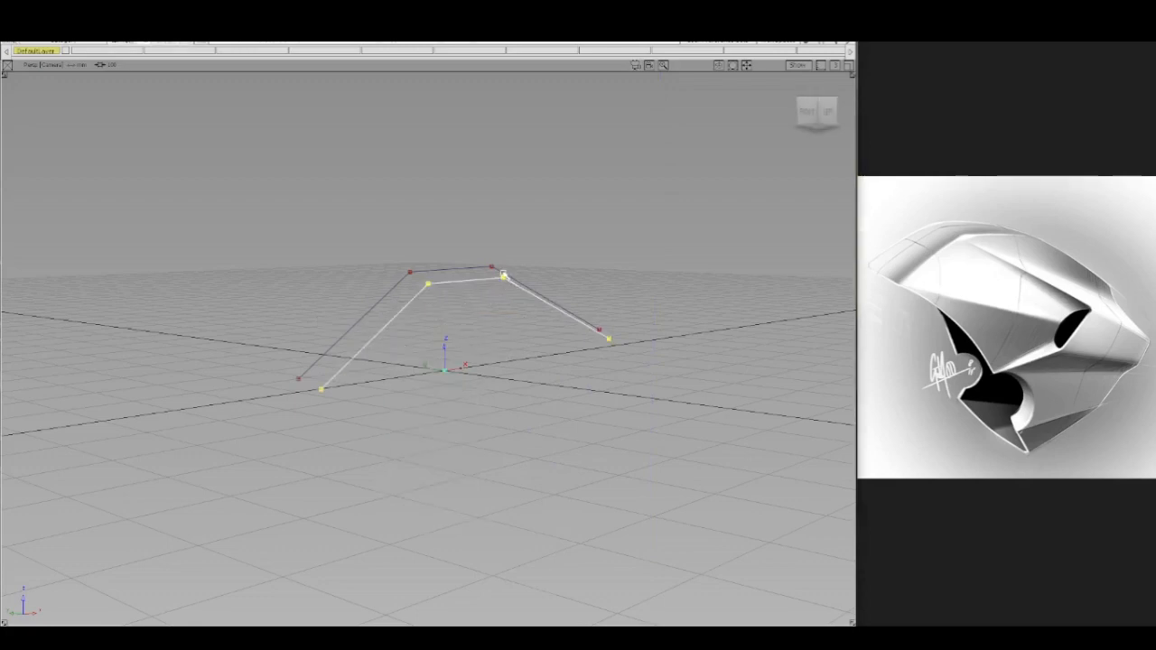
ctrl+shift+middle_drag(531, 330, 529, 302)
right_drag(522, 334, 523, 331)
- Shorten the two short sloping lines from their lower ends, keeping their direction
alt+shift+drag(452, 400, 471, 346)
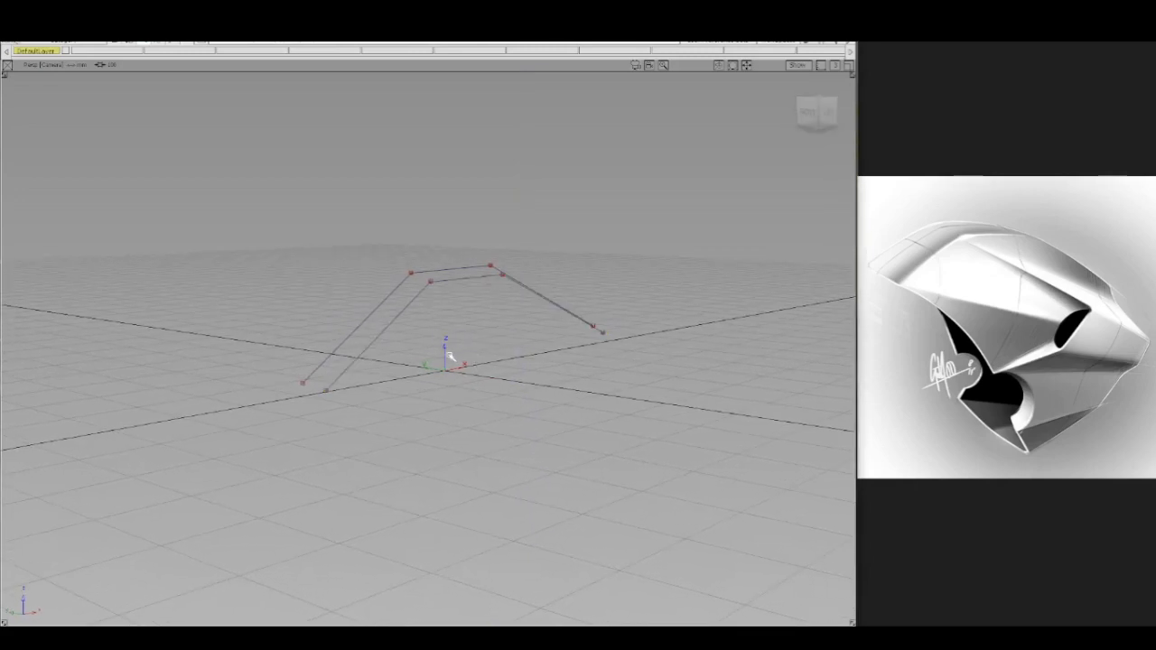
click(317, 366)
click(351, 370)
drag(388, 343, 438, 322)
- Pick the CVs at both ends of the shortened lines and raise them slightly
ctrl+shift+drag(304, 289, 333, 290)
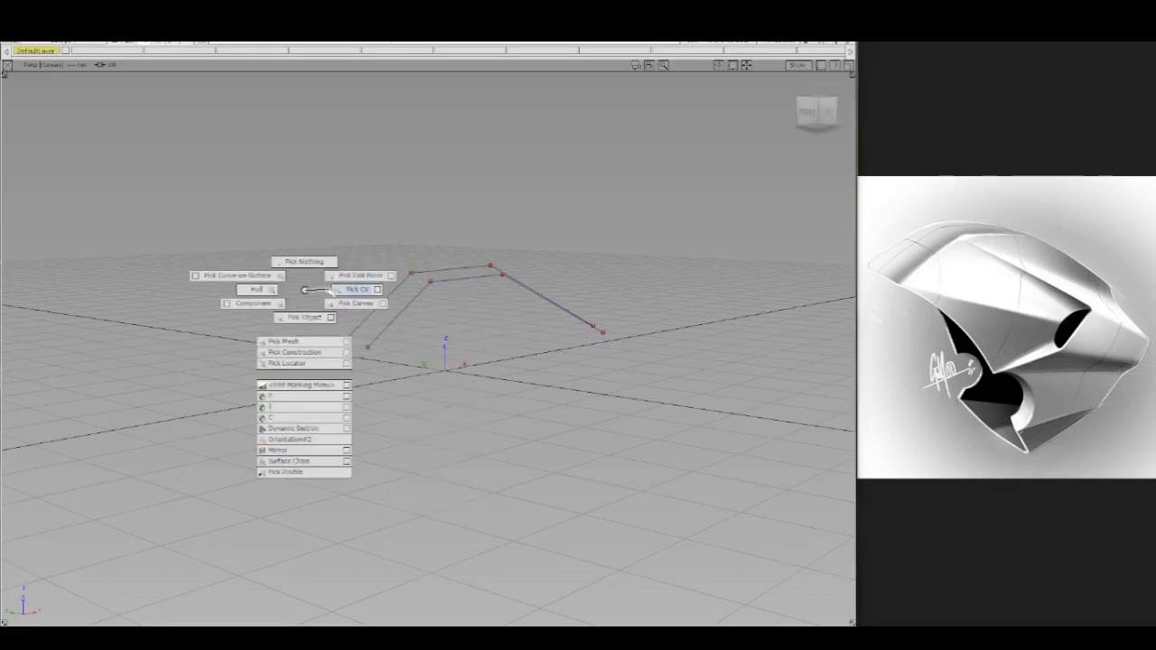
drag(311, 248, 439, 364)
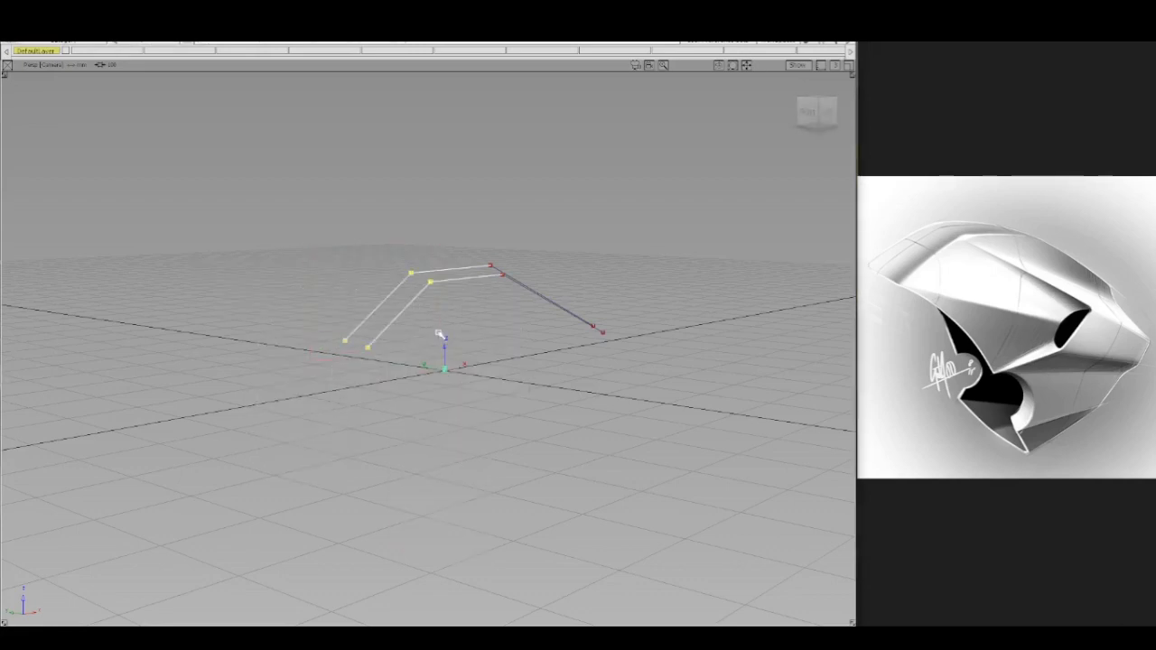
right_drag(438, 333, 441, 330)
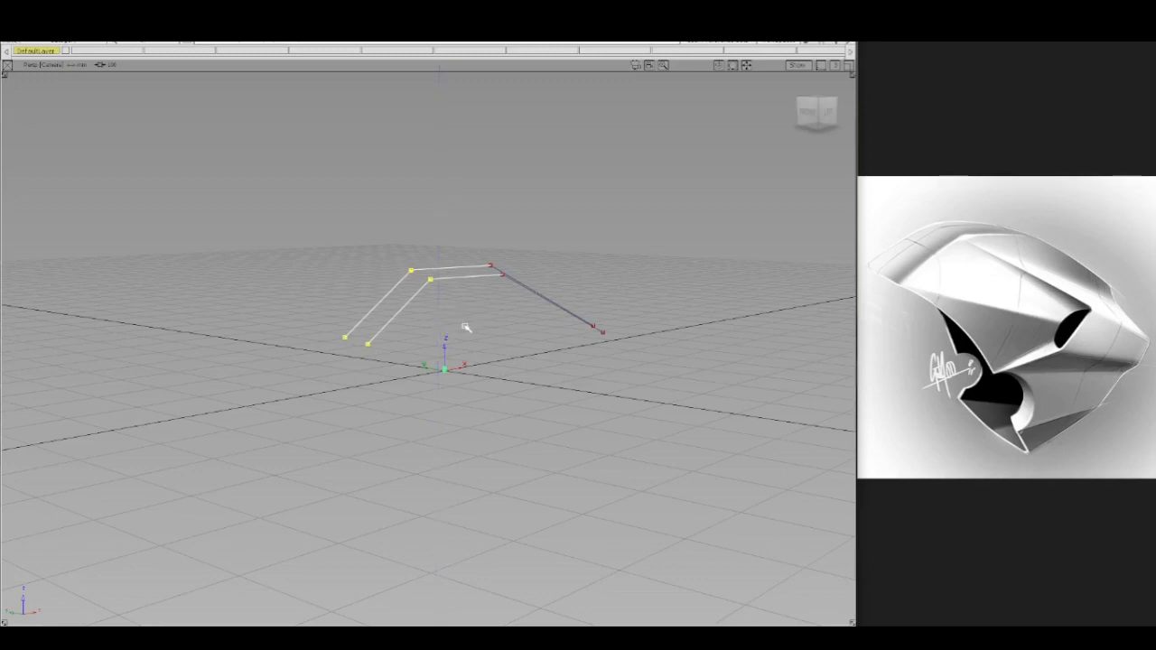
ctrl+shift+drag(466, 327, 463, 293)
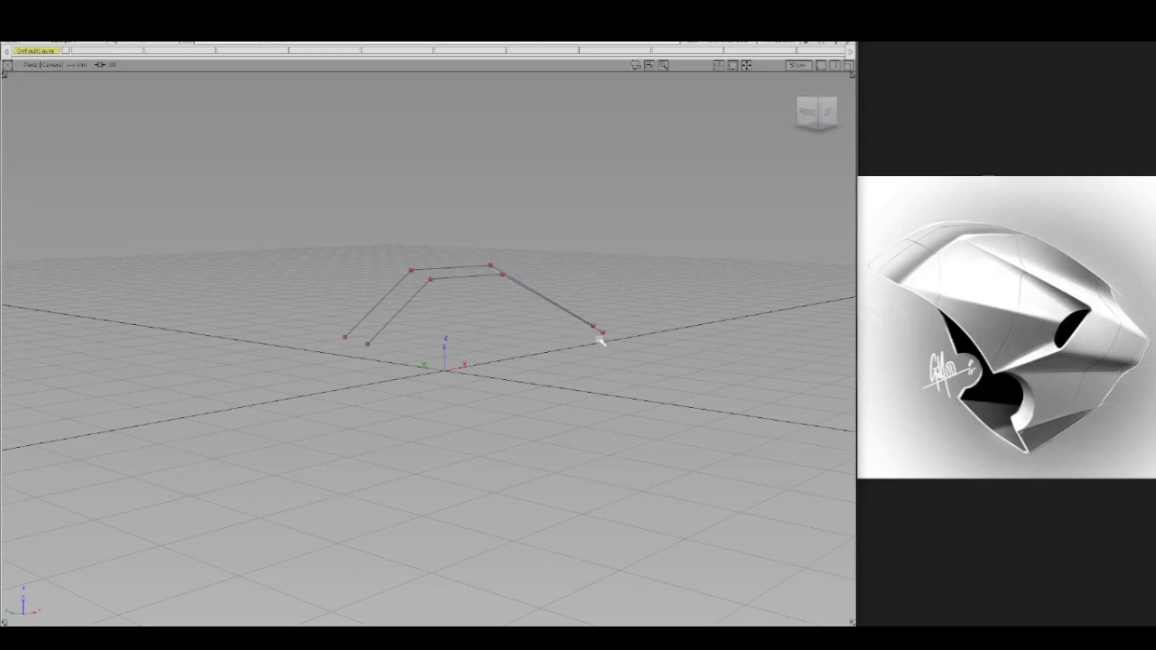
ctrl+shift+drag(477, 319, 475, 287)
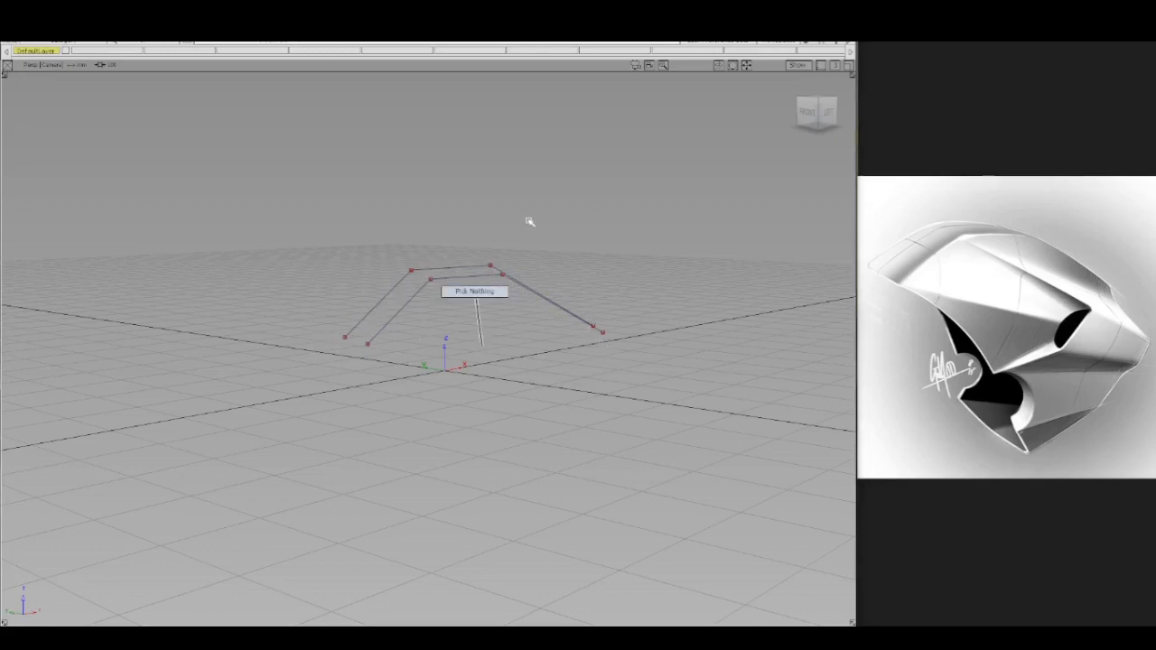
- Raise the lower end CVs of the two long descending lines together to make their slope flatter
ctrl+shift+middle_drag(530, 219, 536, 270)
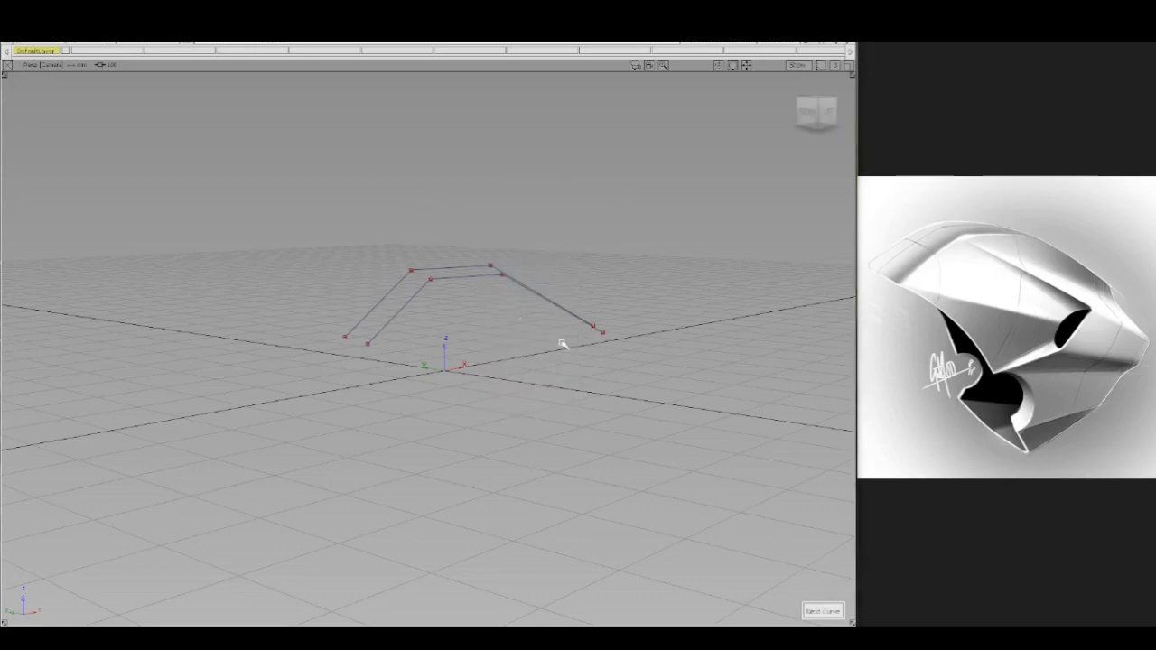
mouse_move(1110, 288)
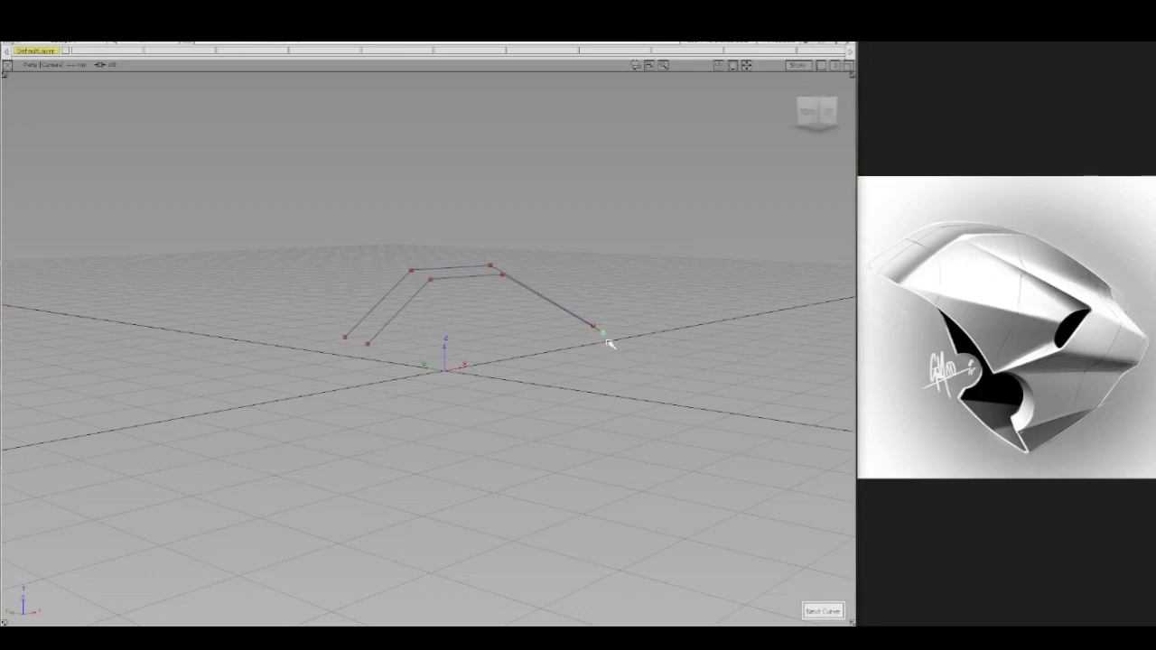
ctrl+shift+drag(569, 318, 652, 346)
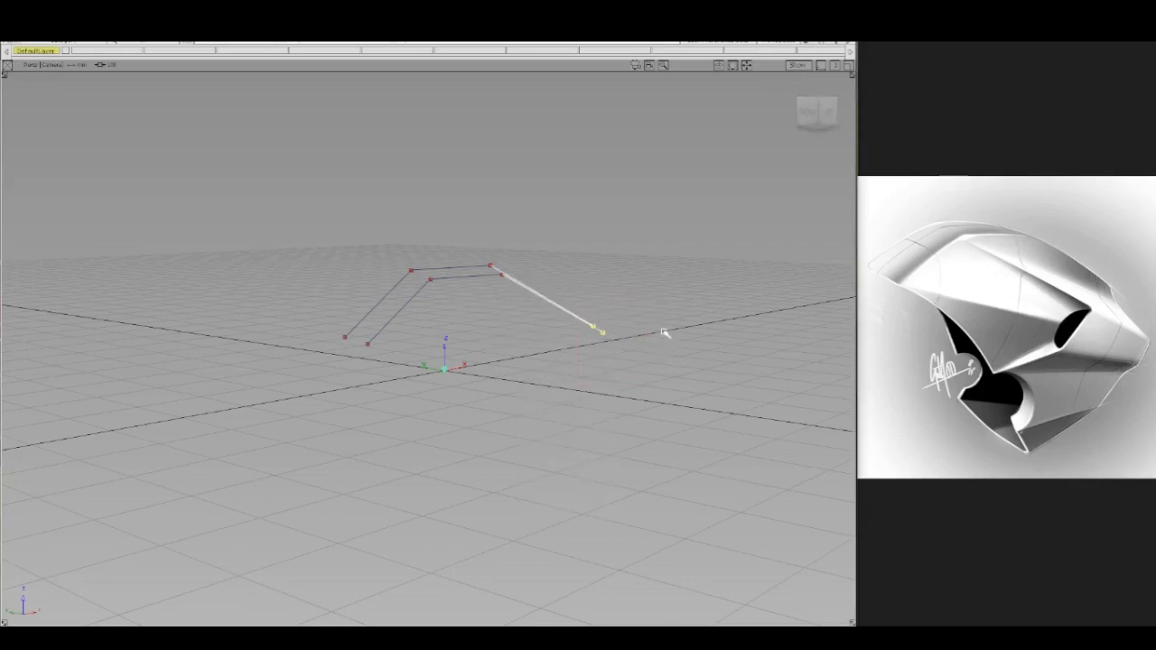
right_drag(664, 333, 666, 325)
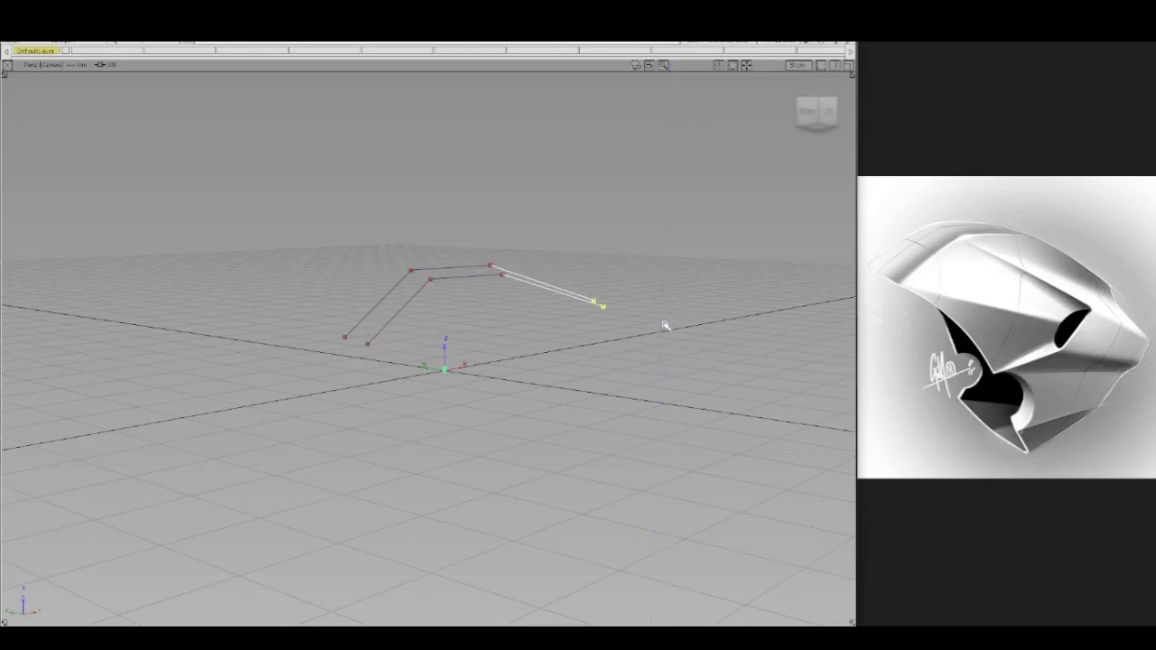
ctrl+shift+drag(665, 326, 663, 333)
- In the front view, draw a short diagonal line from the offset chain's lower end and a longer one continuing outward and down
mouse_move(647, 243)
ctrl+shift+mouse_down()
mouse_move(649, 220)
mouse_move(647, 265)
ctrl+shift+mouse_up()
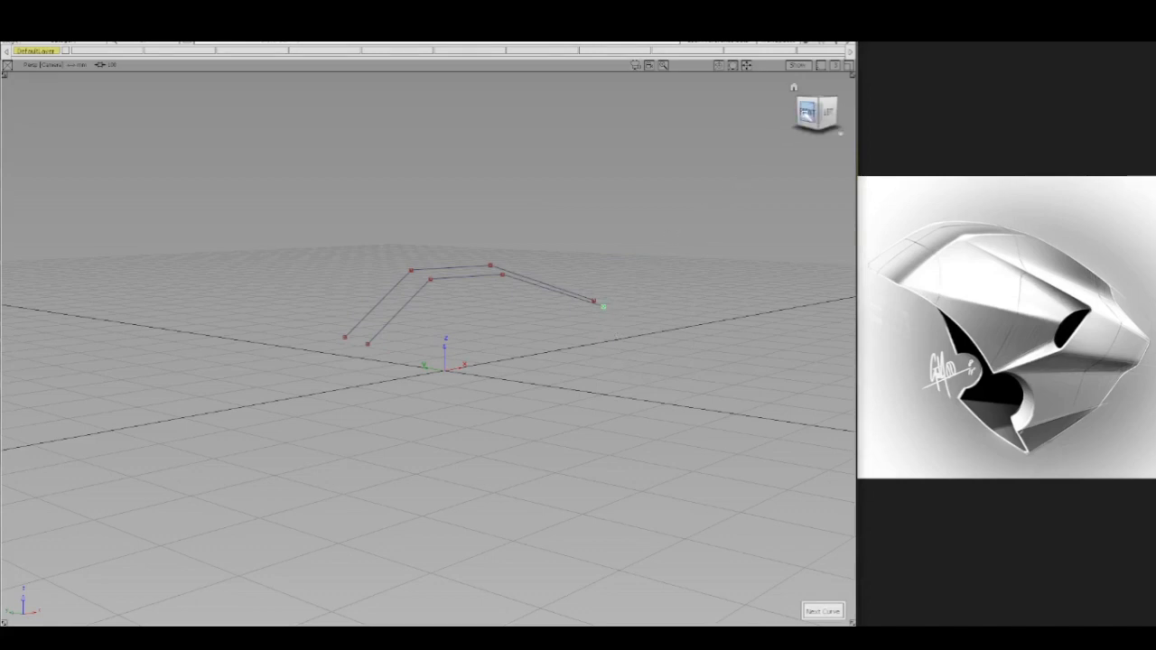
click(809, 112)
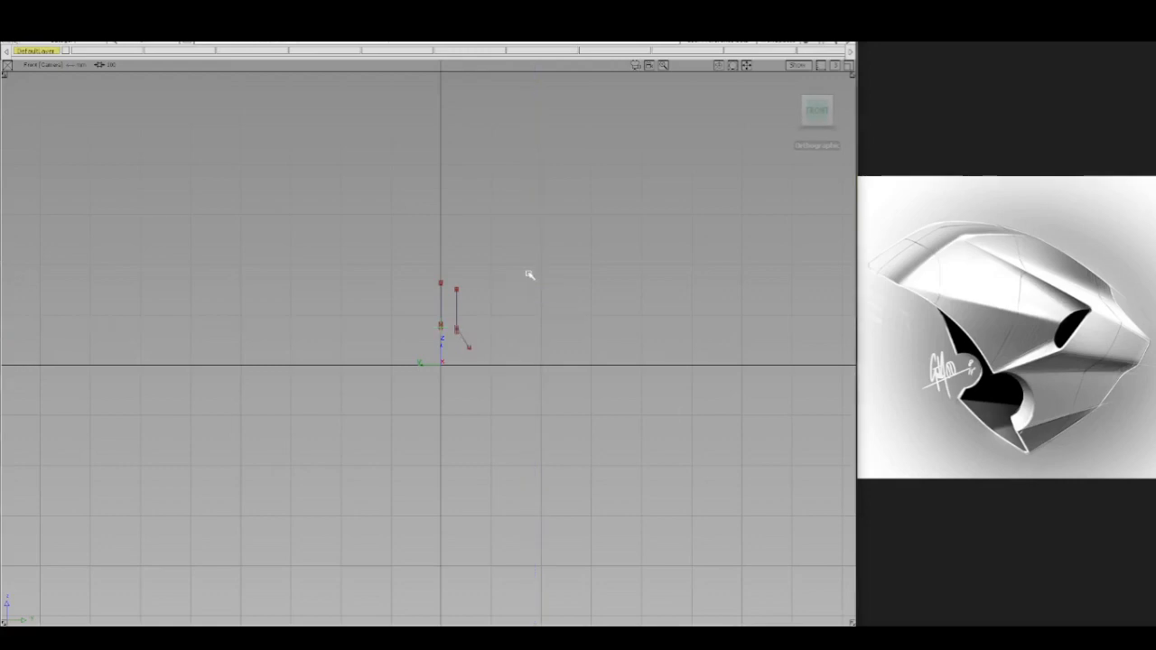
ctrl+shift+drag(529, 273, 513, 326)
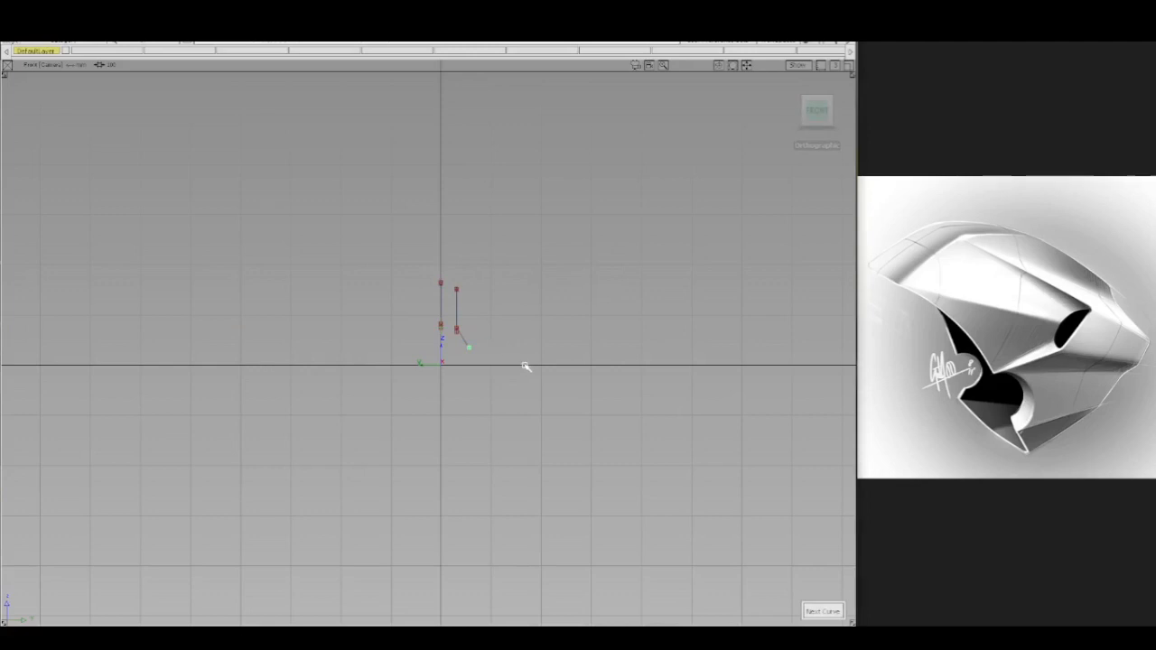
click(526, 366)
drag(530, 368, 512, 382)
right_drag(538, 363, 544, 305)
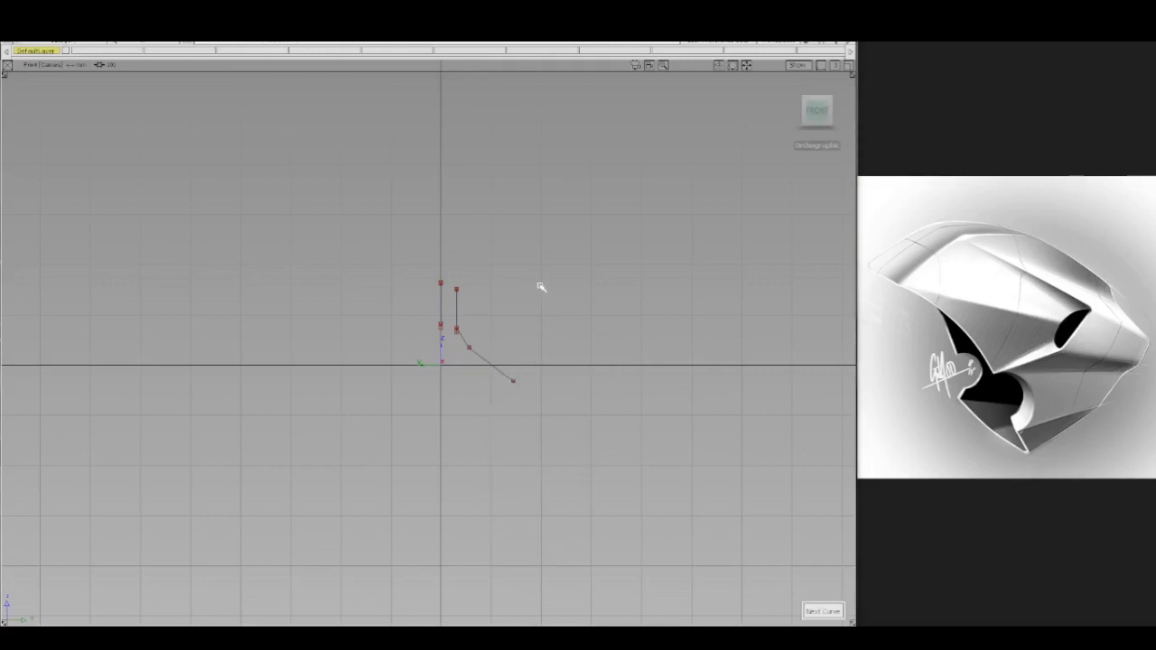
- Continue the side chain downward with a line slanting inward, a short inward step and a long final line
right_drag(541, 288, 526, 382)
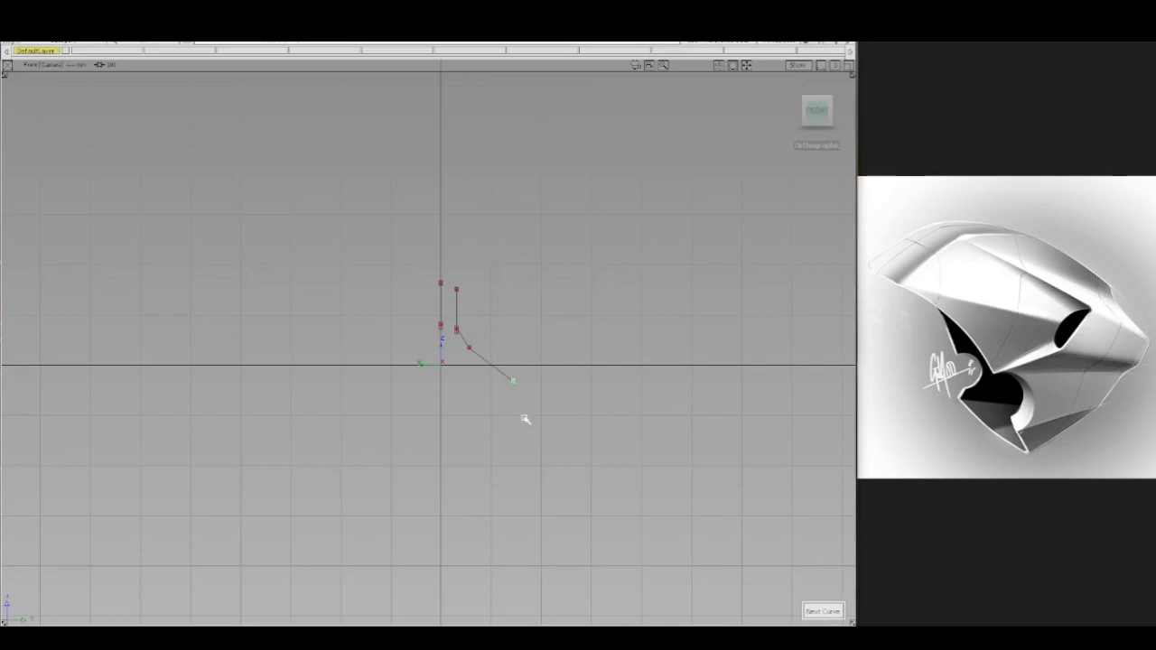
drag(526, 419, 506, 421)
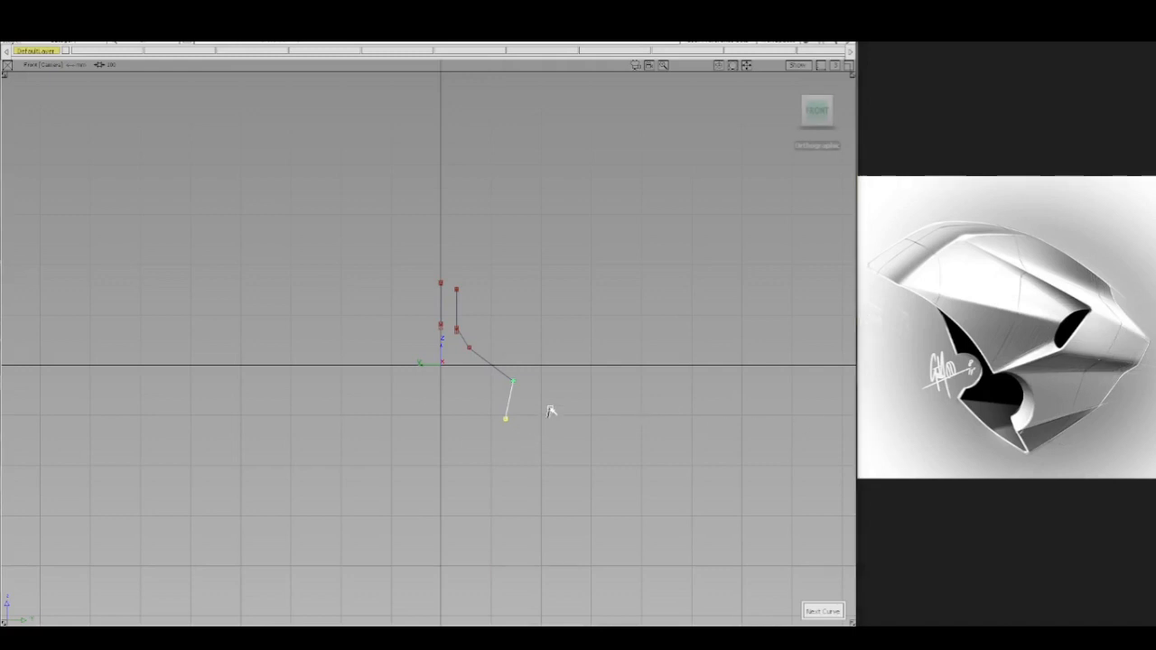
ctrl+shift+click(546, 351)
ctrl+shift+drag(546, 378, 551, 405)
ctrl+click(504, 426)
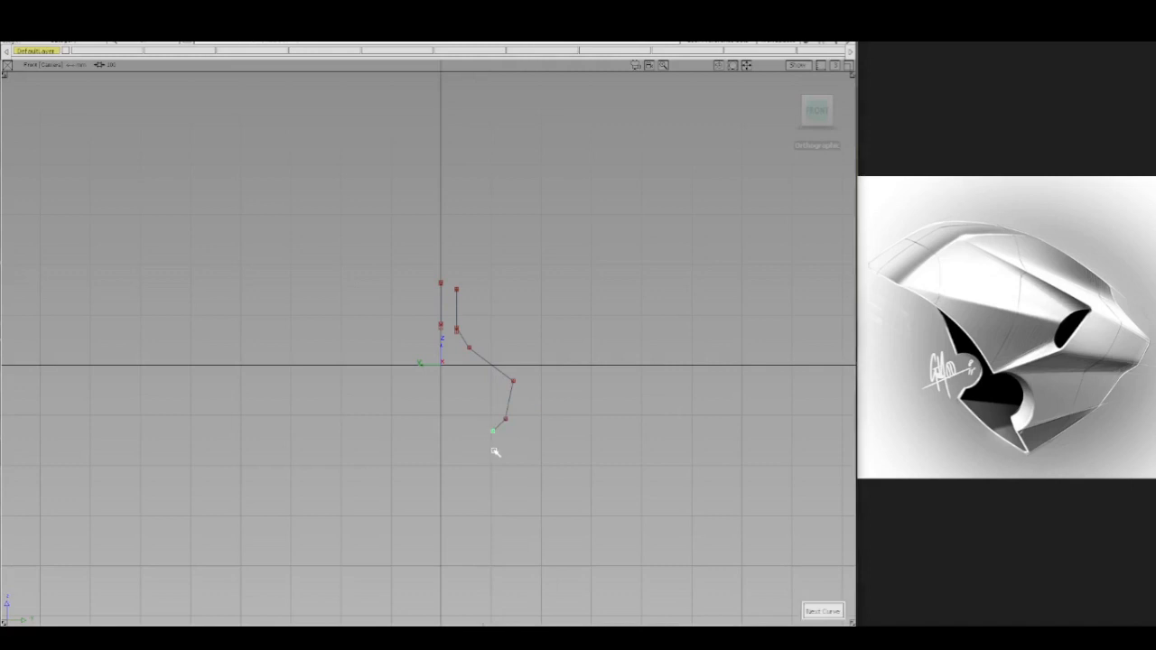
click(487, 467)
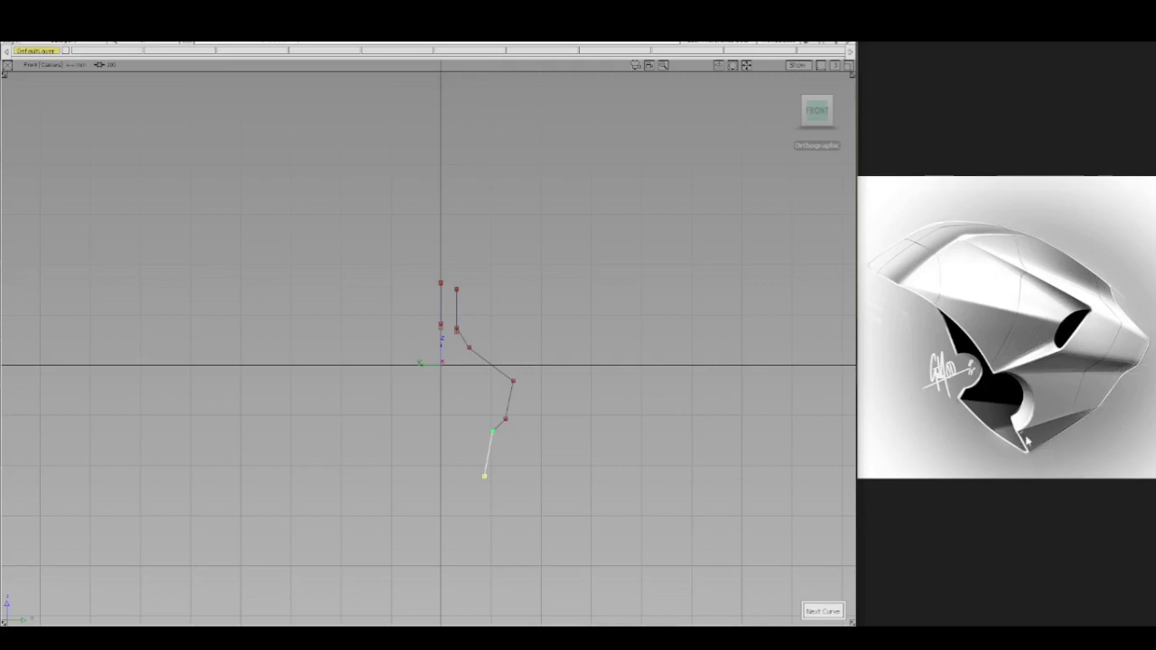
ctrl+shift+drag(583, 478, 580, 398)
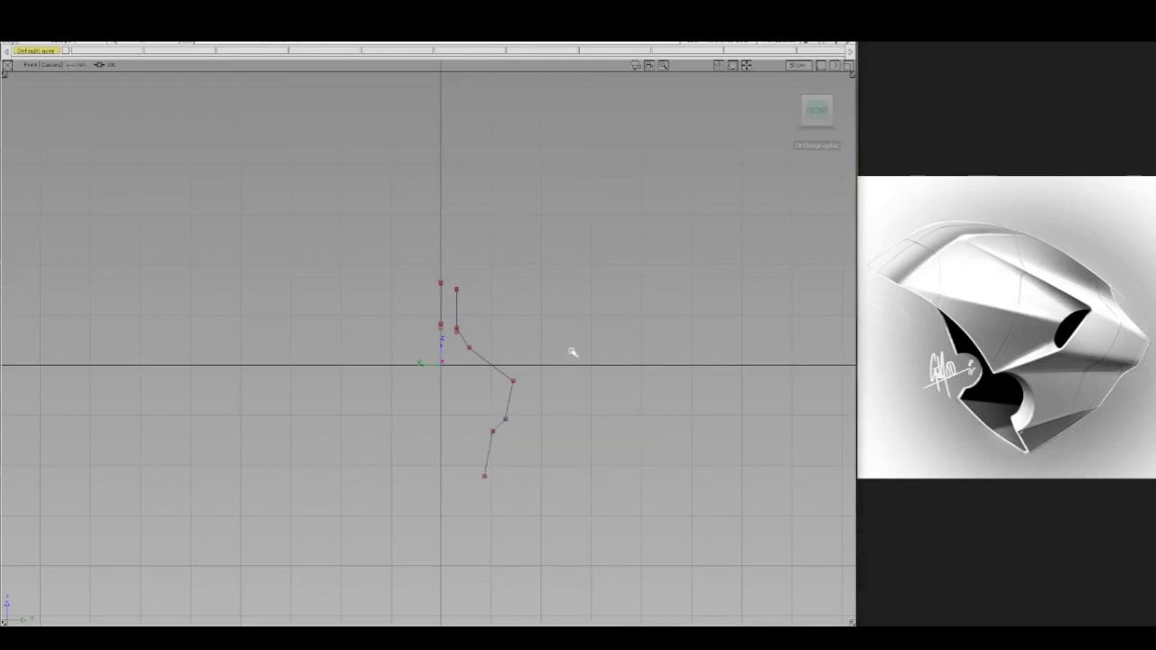
- Move the CVs at both ends of the segment below the widest corner outward along X, and shift the step's inner joint slightly
alt+shift+right_drag(573, 353, 573, 386)
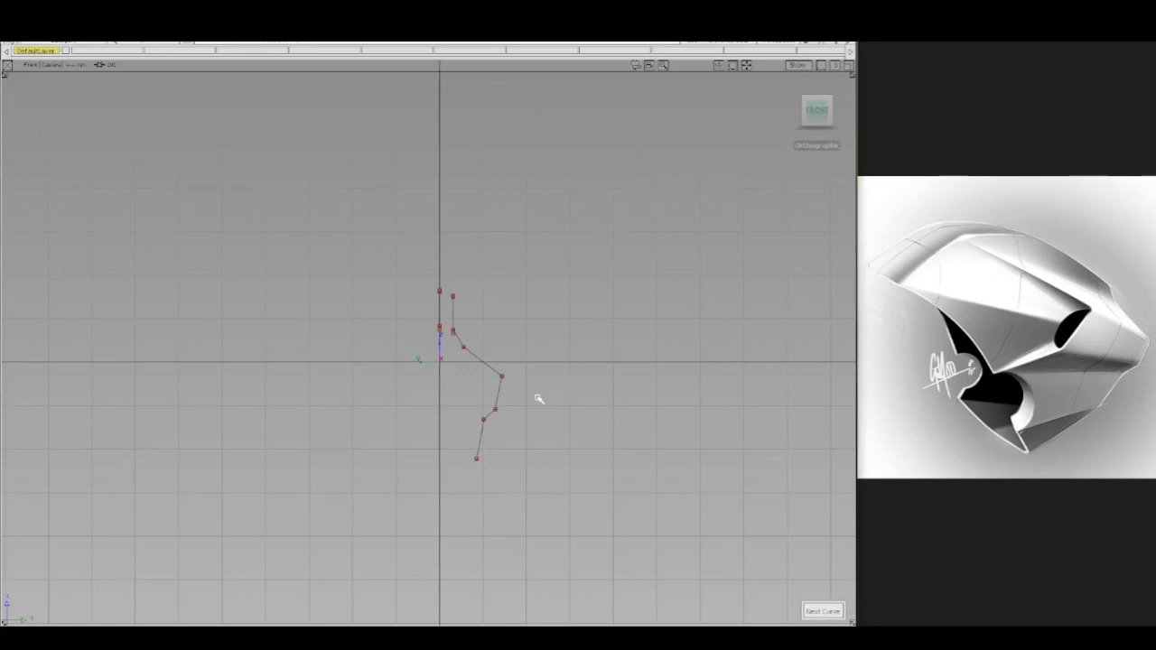
ctrl+shift+drag(448, 449, 476, 450)
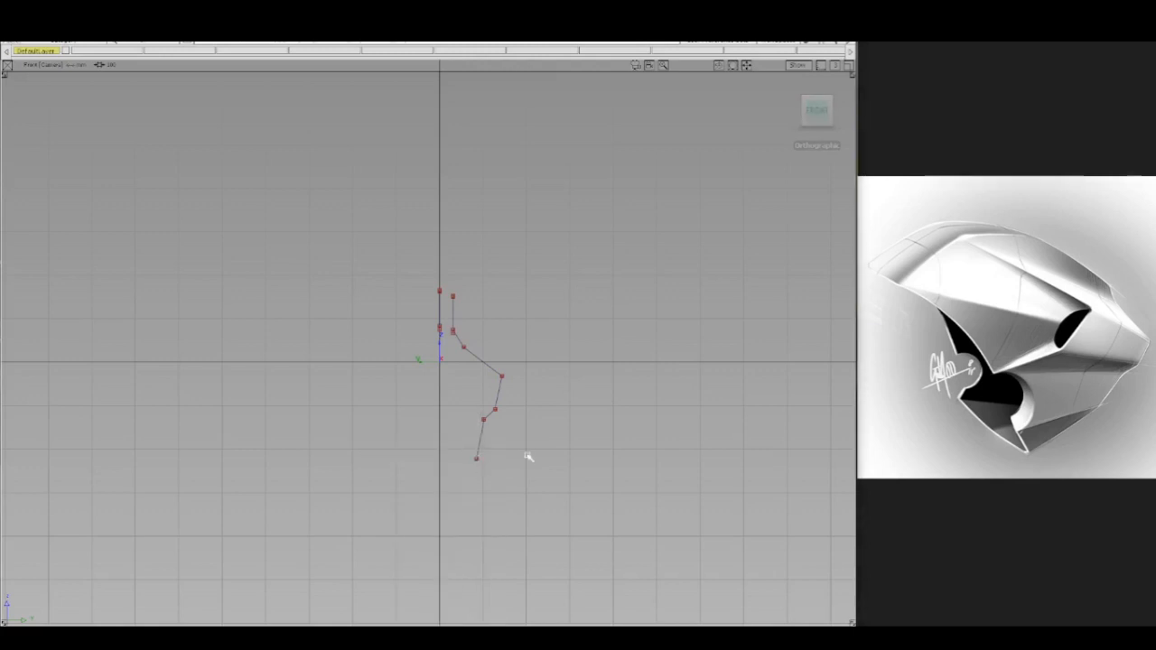
ctrl+shift+middle_drag(529, 458, 532, 432)
drag(533, 436, 531, 444)
ctrl+shift+drag(562, 371, 562, 386)
alt+shift+right_drag(560, 388, 558, 481)
alt+shift+drag(558, 481, 537, 316)
alt+shift+right_drag(536, 316, 603, 268)
ctrl+shift+drag(533, 326, 533, 371)
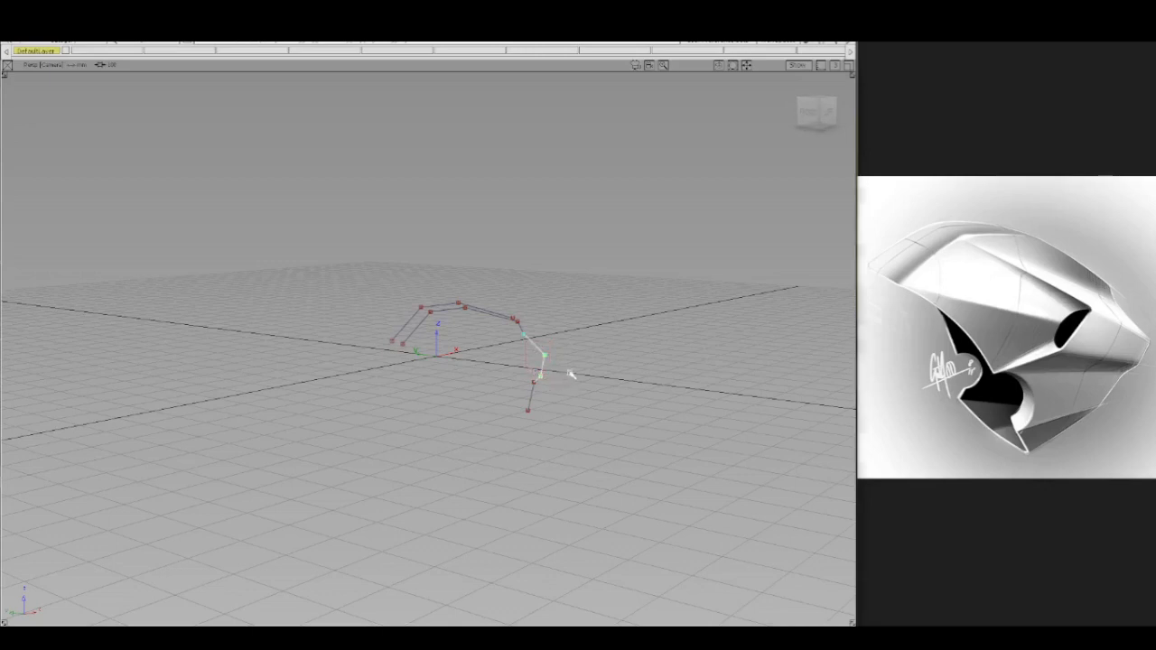
ctrl+shift+middle_drag(570, 378, 570, 354)
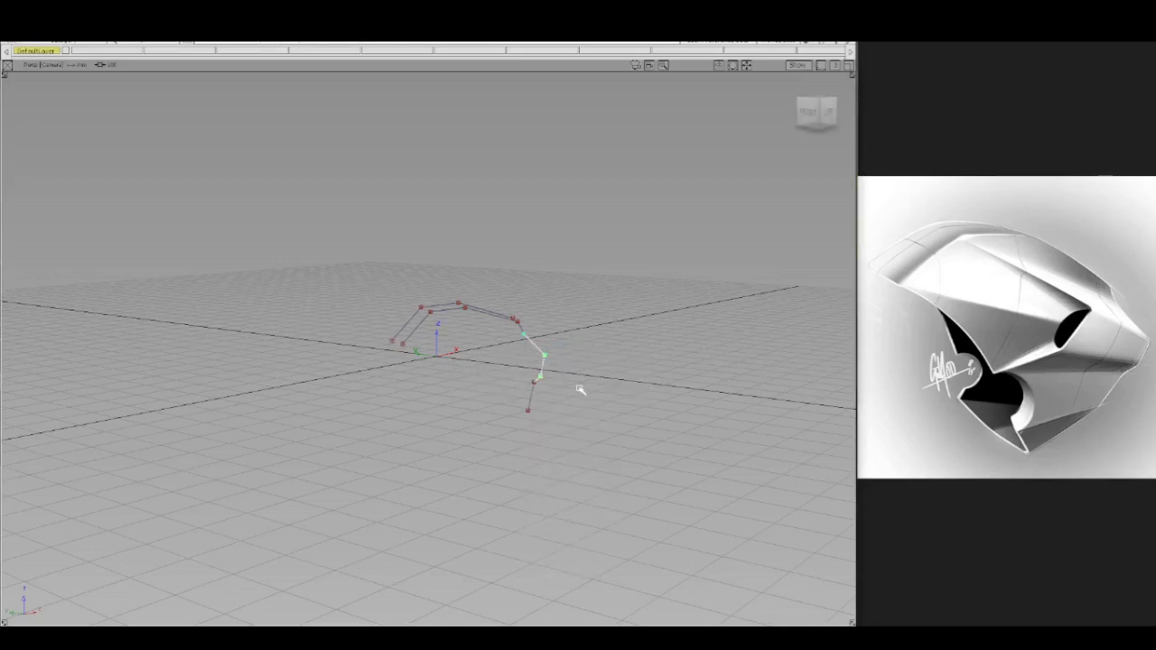
drag(581, 389, 596, 389)
ctrl+shift+drag(597, 399, 587, 359)
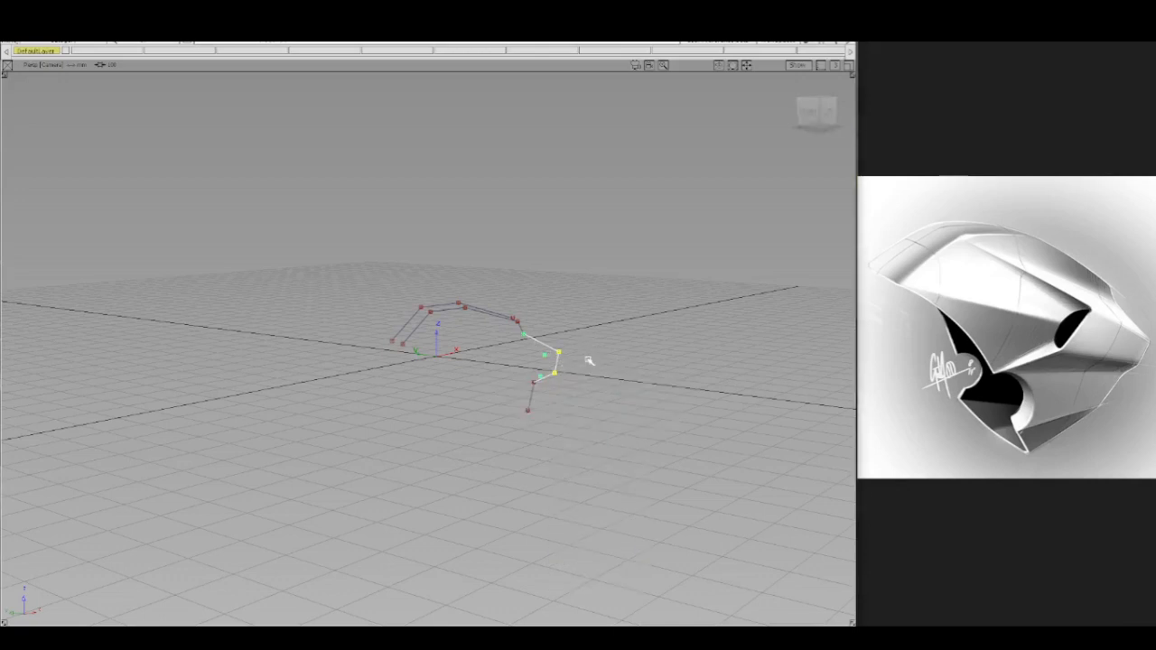
ctrl+shift+drag(516, 375, 596, 314)
click(535, 383)
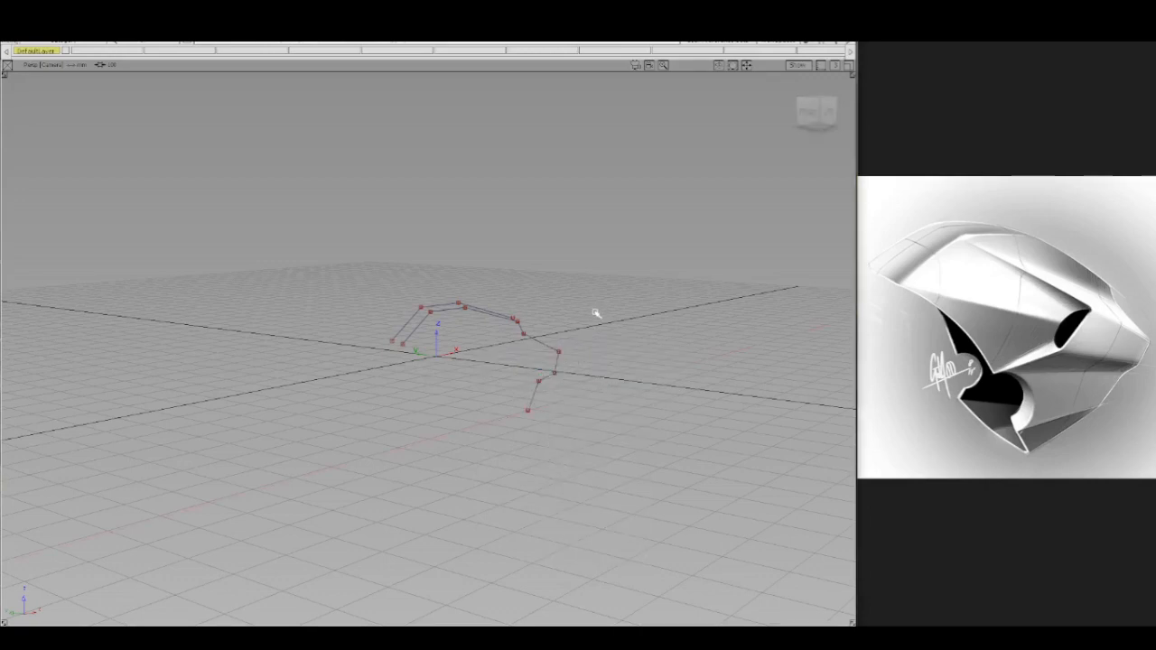
- Draw a line from the widest corner of the side chain back along X and raise its free end
ctrl+shift+drag(555, 383, 553, 440)
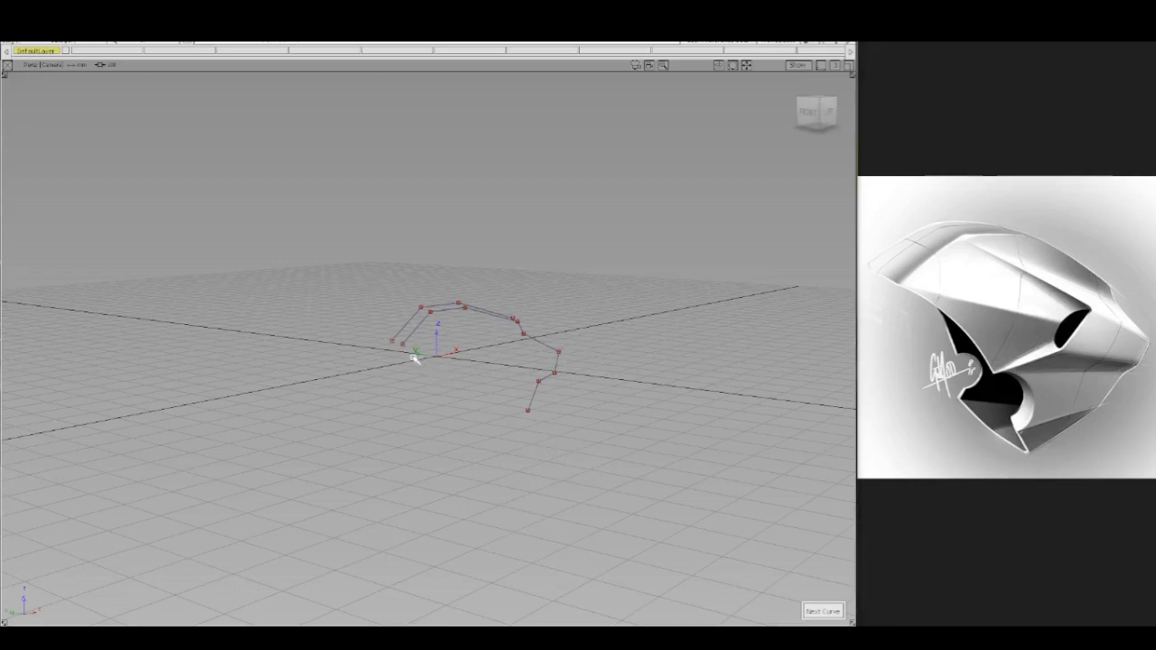
click(546, 357)
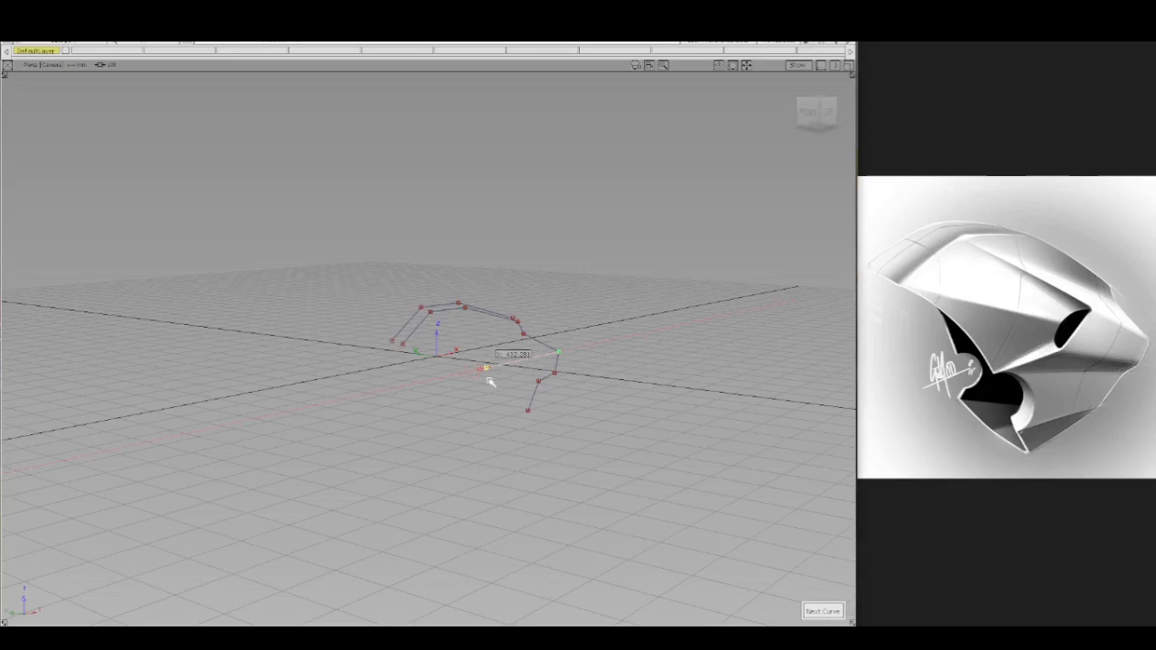
click(487, 378)
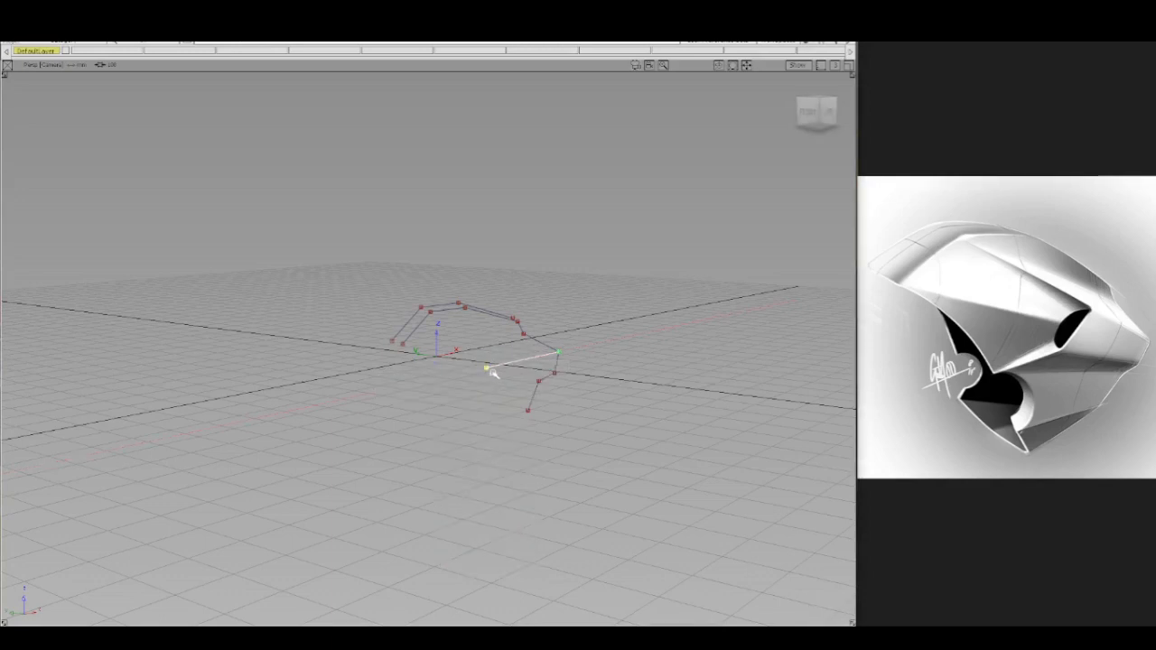
drag(490, 371, 509, 362)
- Draw a line connecting the side chain's upper joint to the front upper corner of the offset chain
ctrl+shift+middle_drag(520, 308, 521, 360)
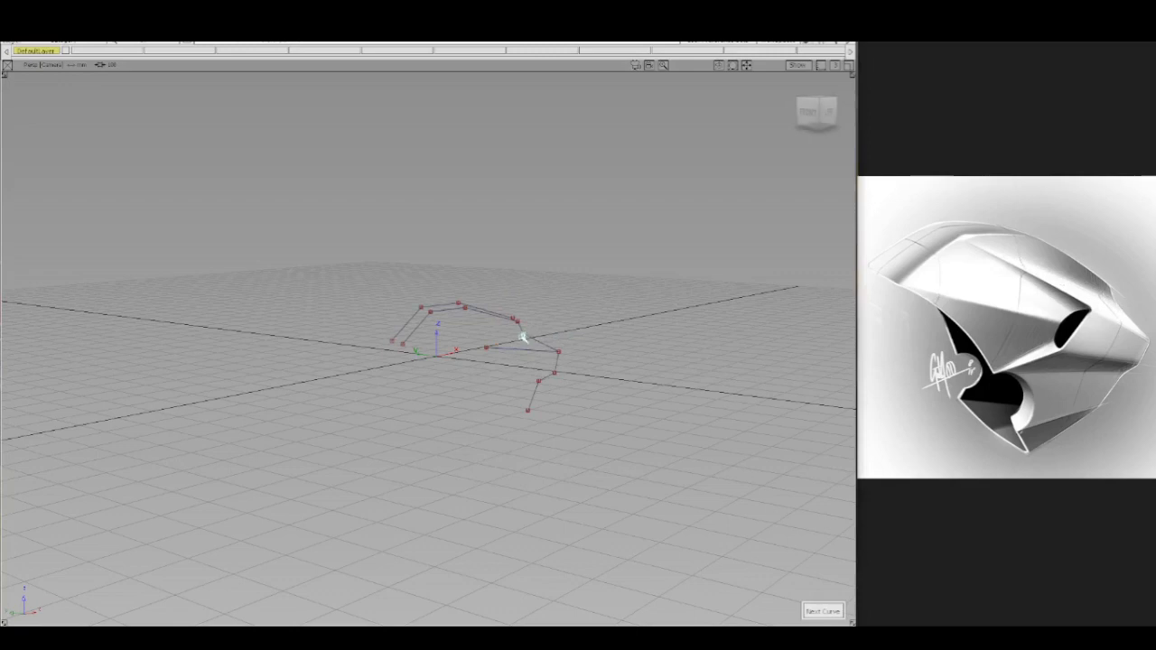
click(438, 315)
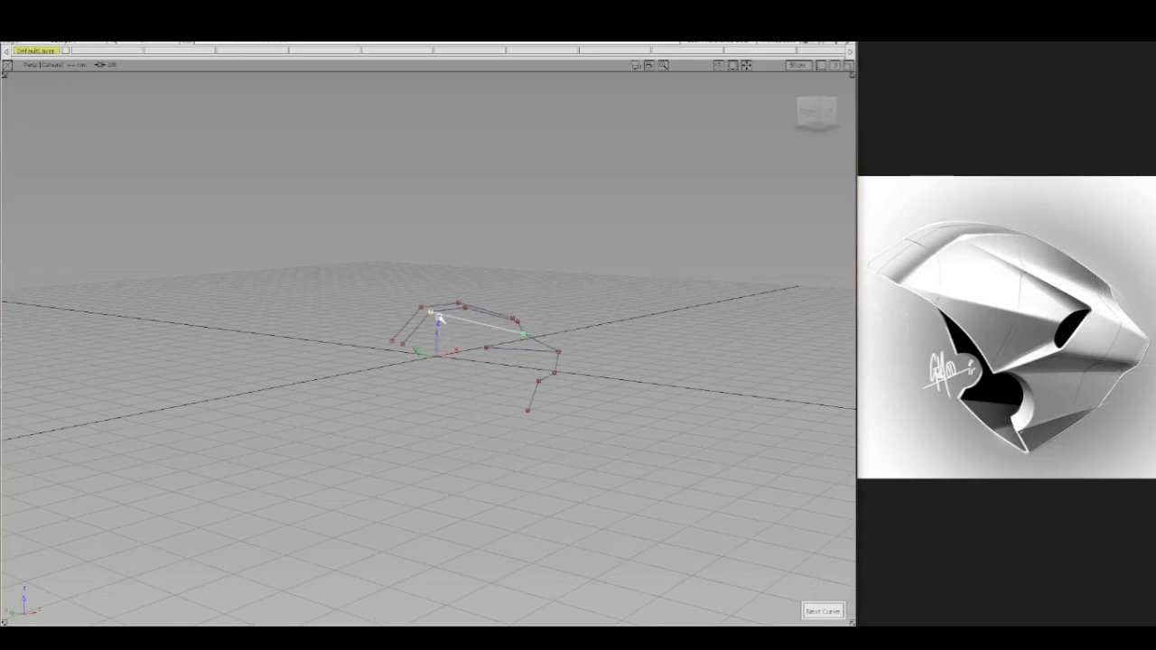
ctrl+shift+drag(467, 276, 565, 335)
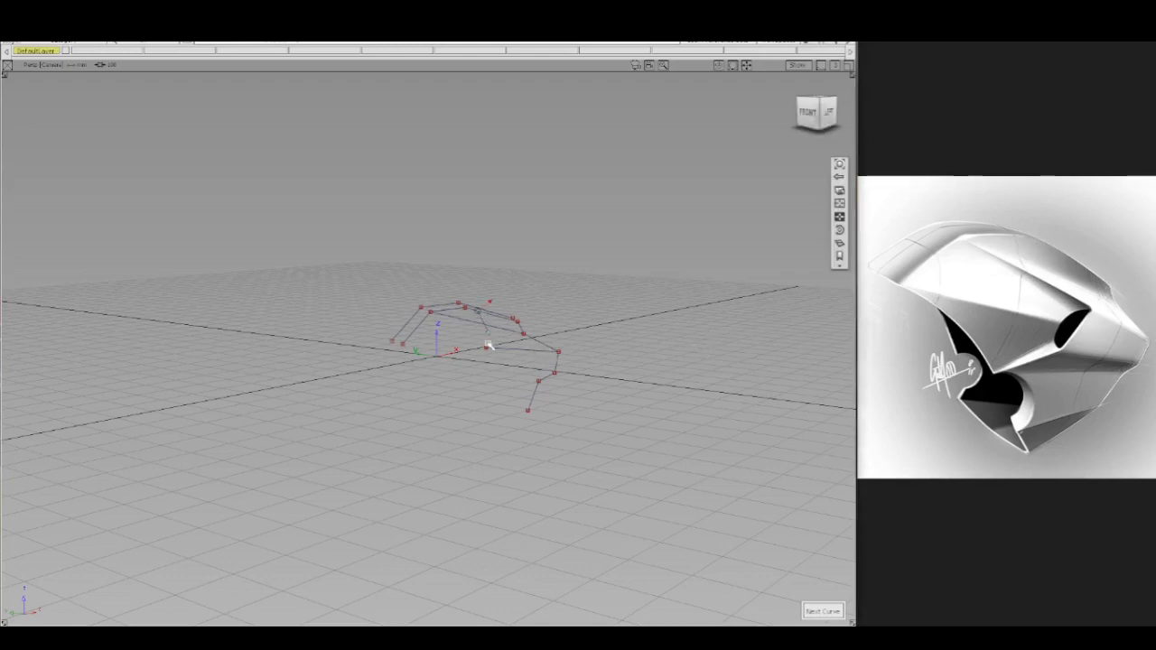
- Raise the free end CV of the line leaving the widest corner, and dismiss the low battery warning
scroll(493, 325, up, 4)
scroll(488, 312, up, 1)
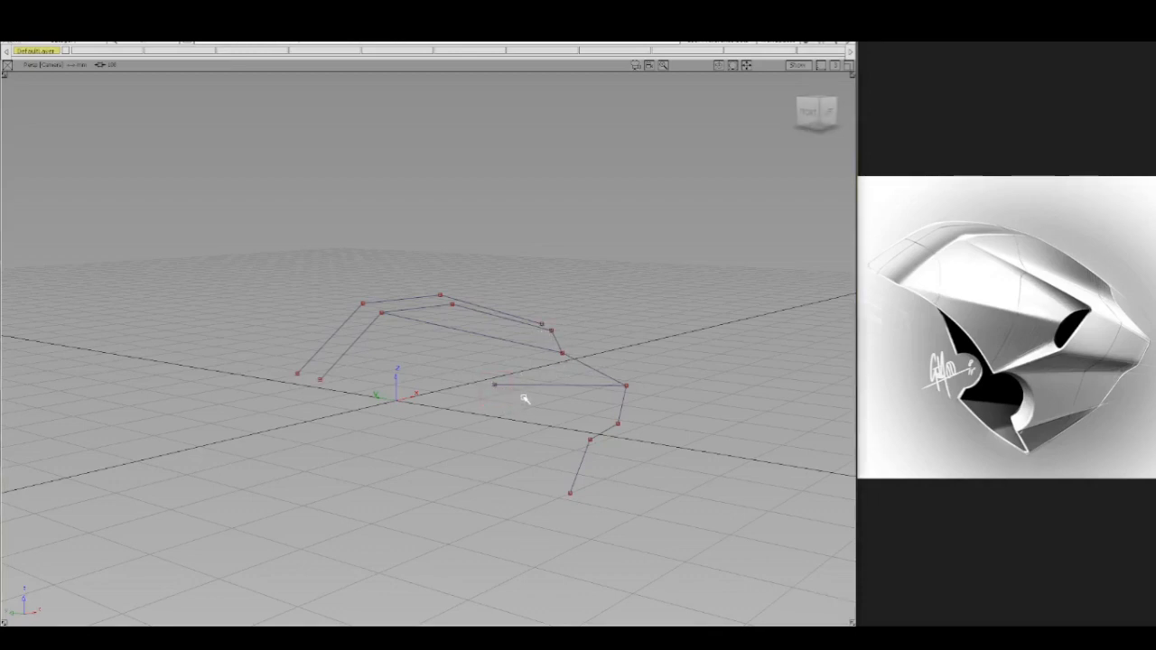
click(524, 384)
drag(547, 415, 551, 379)
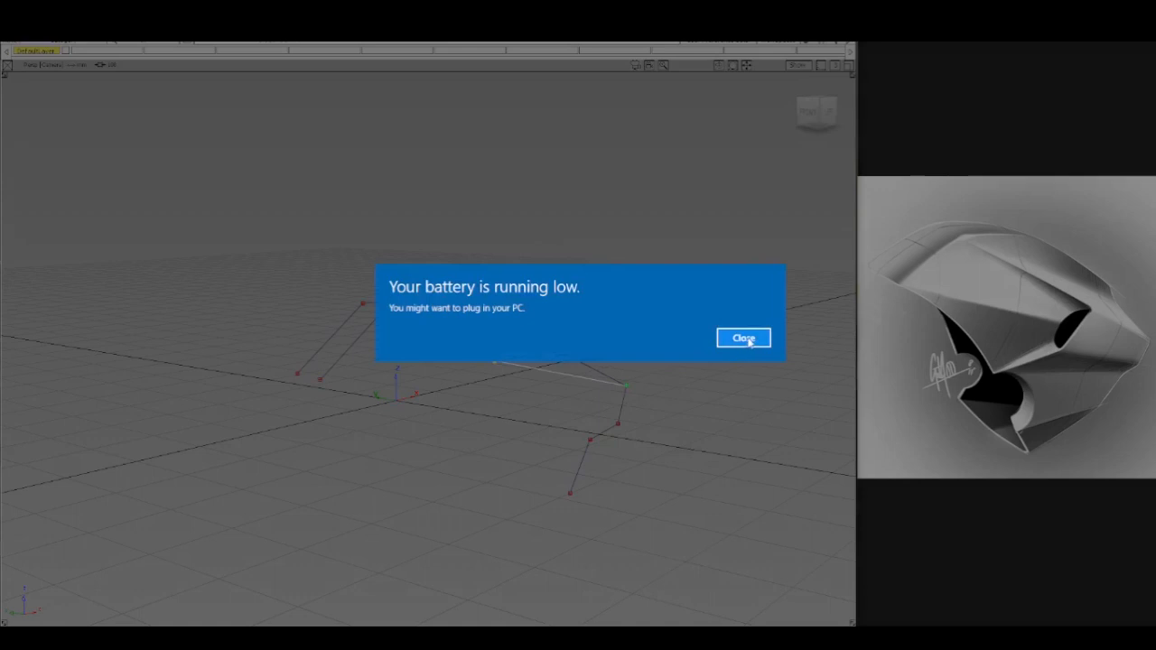
click(746, 337)
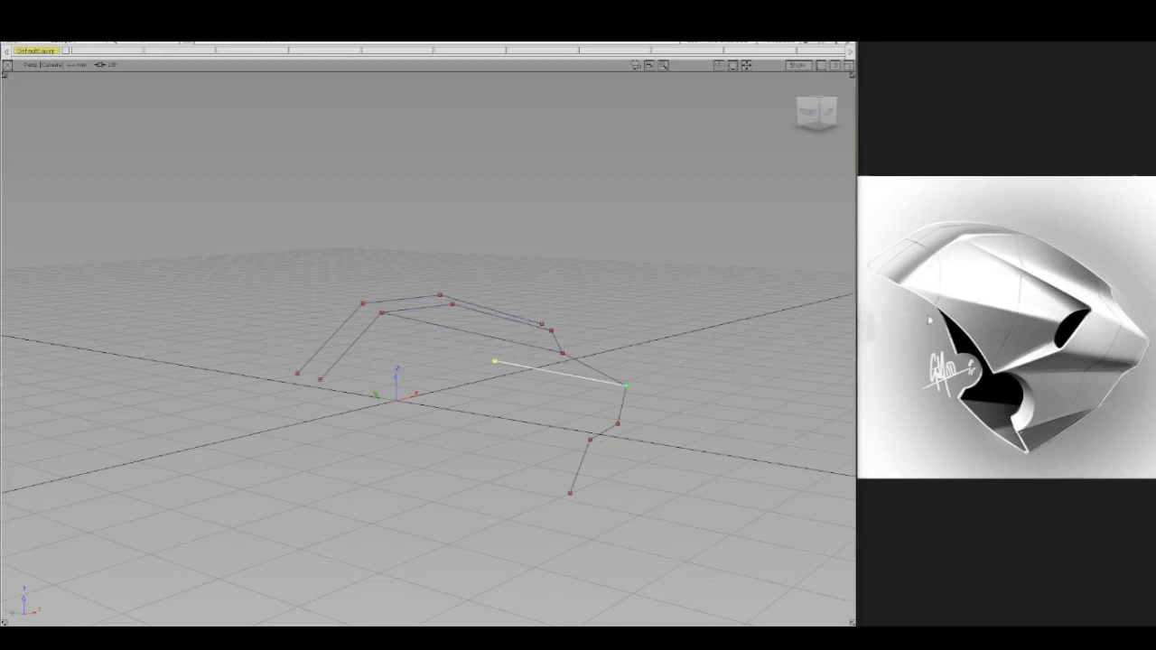
- Shift the free end CV of that line along X toward the widest corner to shorten it
click(1090, 314)
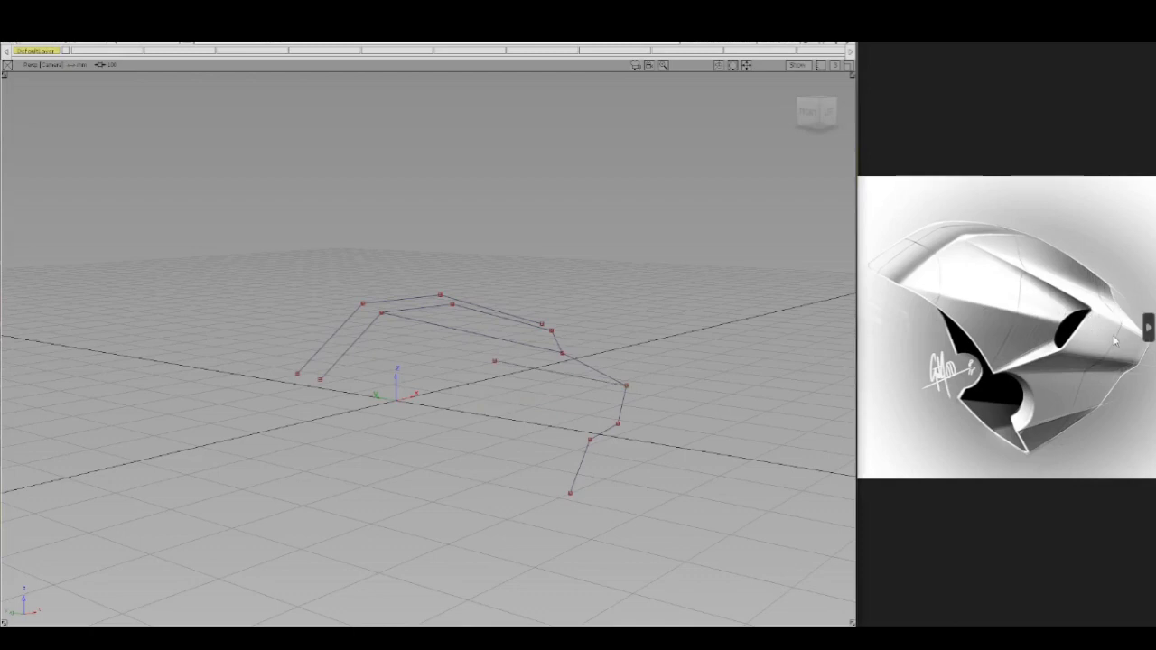
click(504, 366)
mouse_move(503, 367)
ctrl+shift+mouse_down()
mouse_move(511, 425)
mouse_move(529, 401)
mouse_move(483, 361)
mouse_move(493, 362)
ctrl+shift+mouse_up()
key(ctrl+z)
drag(479, 345, 584, 415)
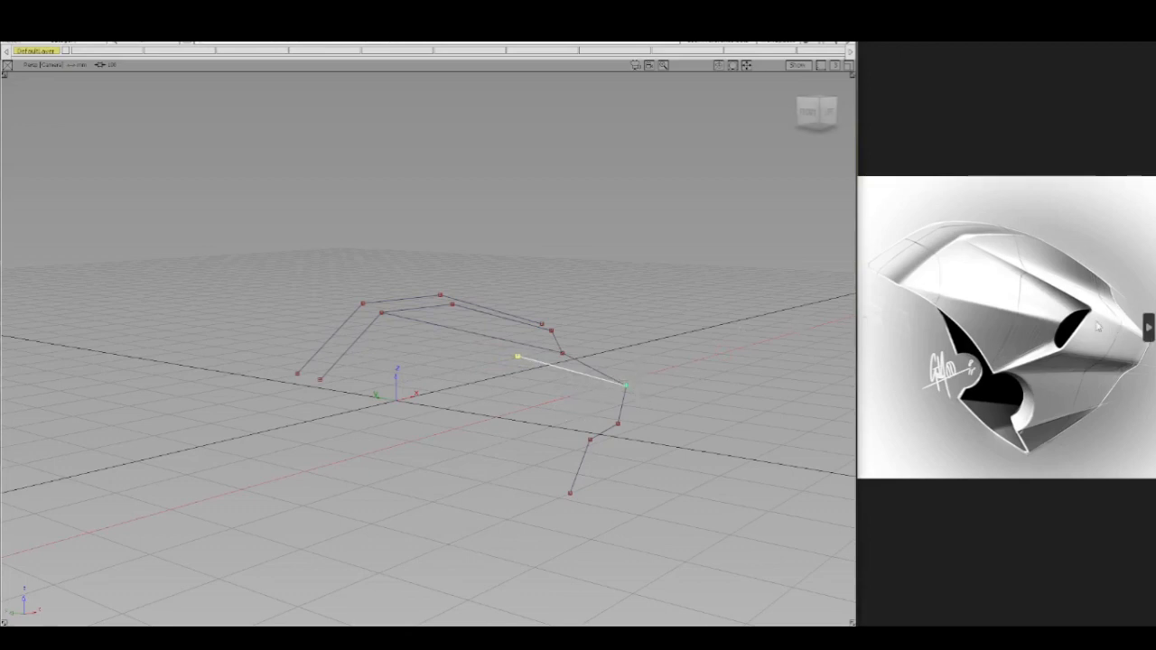
click(675, 311)
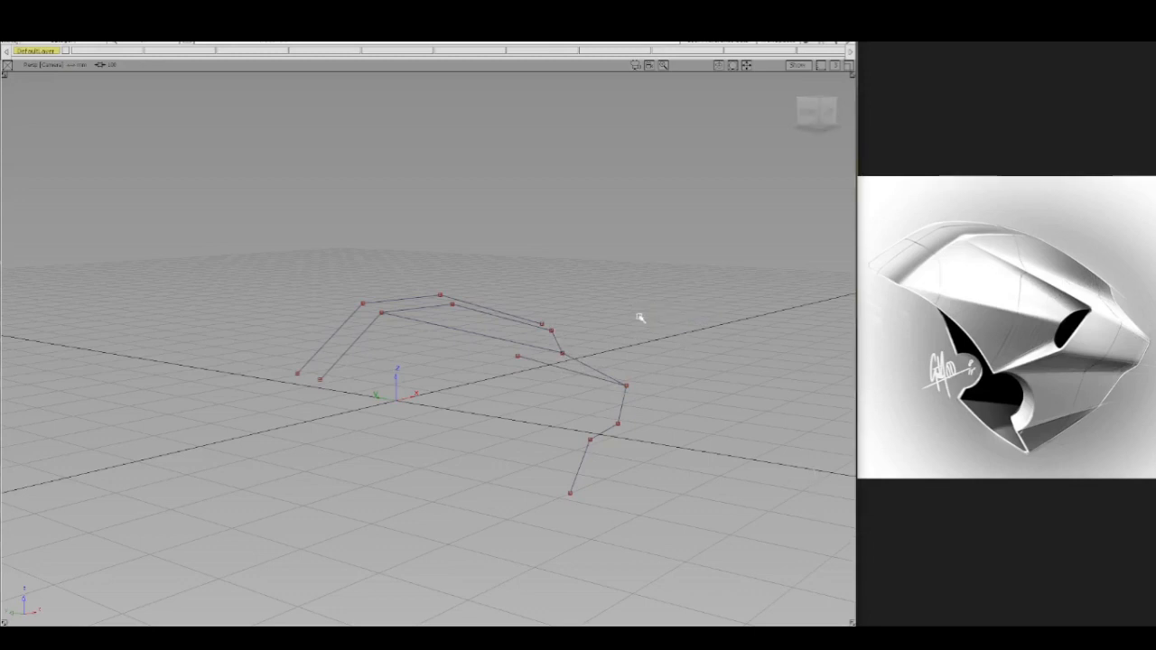
- Draw a line down from the shortened line's free end and a second one joining it to the corner below the widest point
ctrl+shift+drag(634, 312, 636, 365)
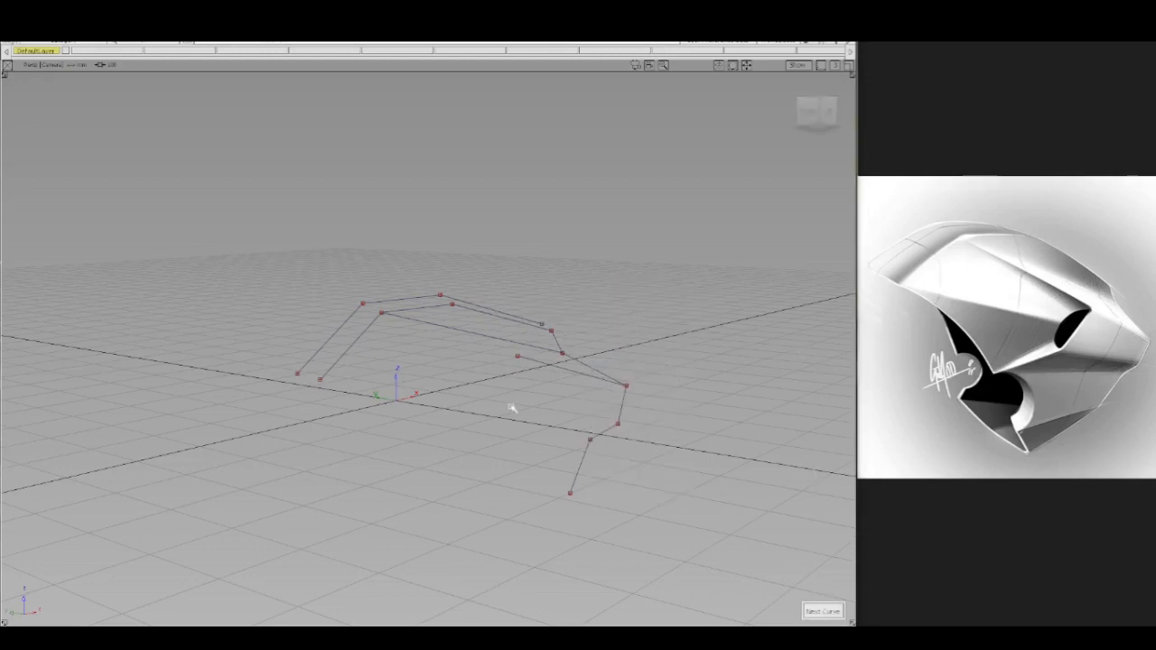
ctrl+click(506, 360)
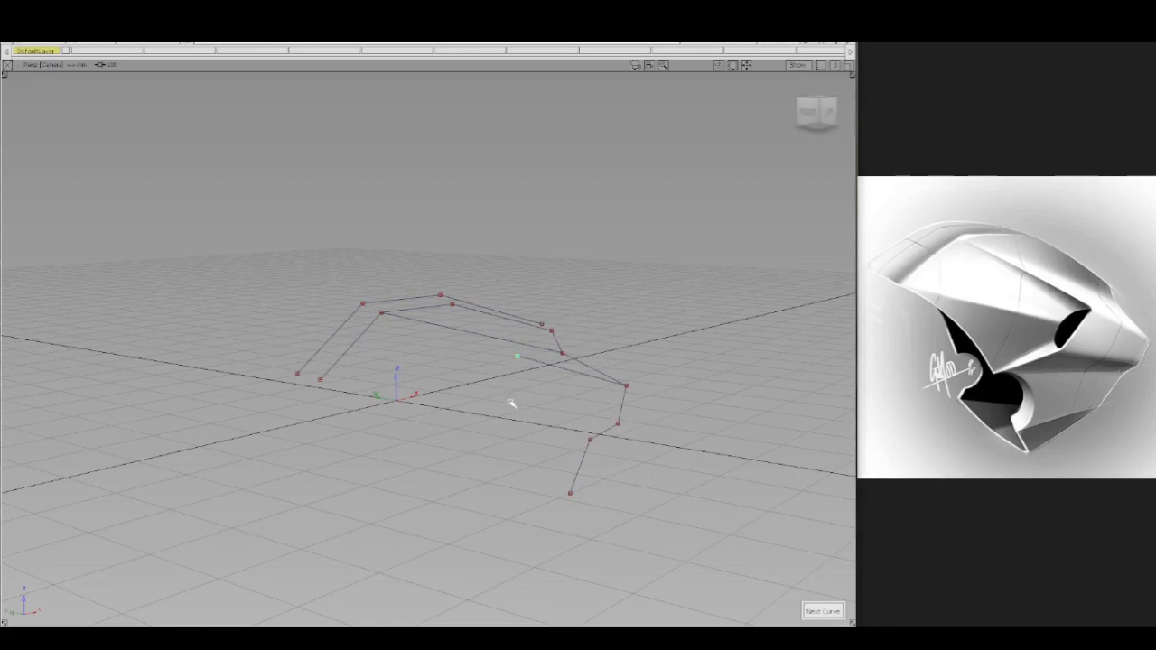
click(516, 408)
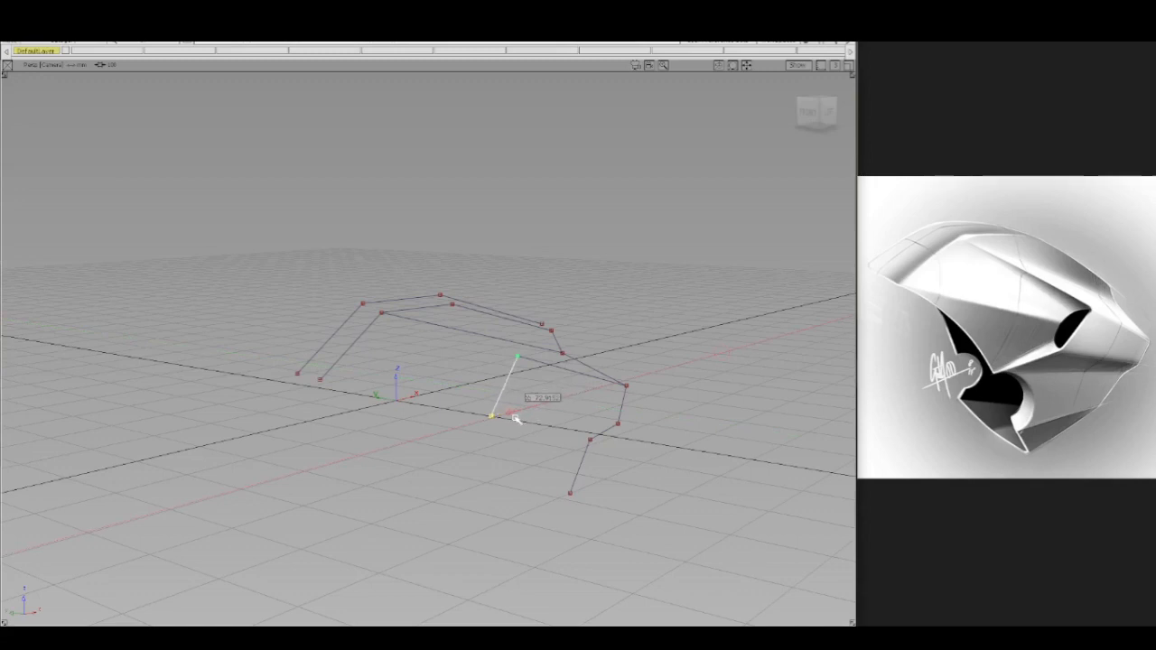
mouse_move(518, 420)
ctrl+shift+mouse_down()
mouse_move(523, 371)
mouse_move(524, 424)
ctrl+shift+mouse_up()
click(492, 416)
click(612, 421)
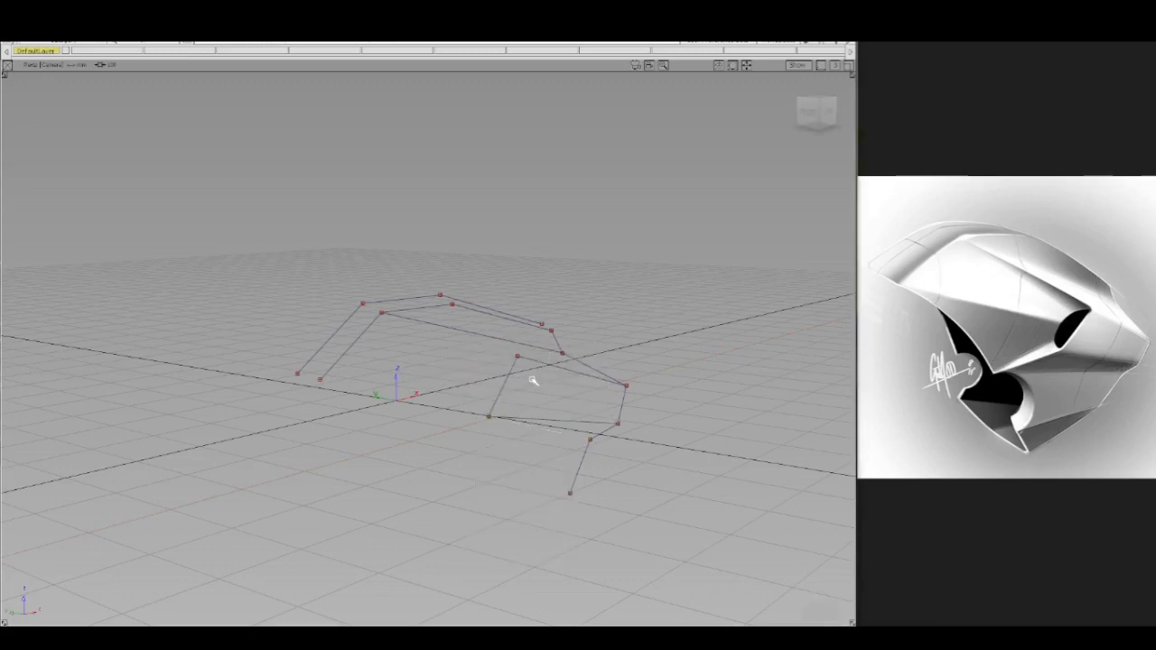
- Draw a line down and forward from the panel lines' lower front joint, and join its end to the side chain's next lower corner
ctrl+shift+drag(532, 380, 532, 430)
click(493, 419)
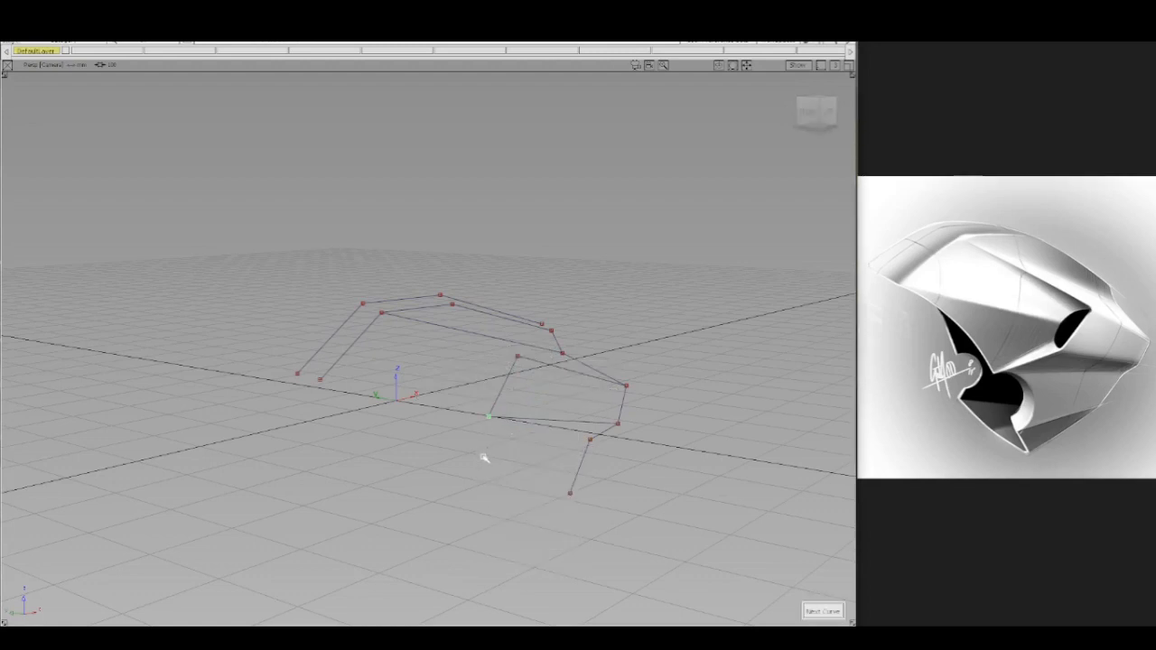
right_drag(482, 456, 483, 456)
ctrl+shift+drag(525, 426, 430, 460)
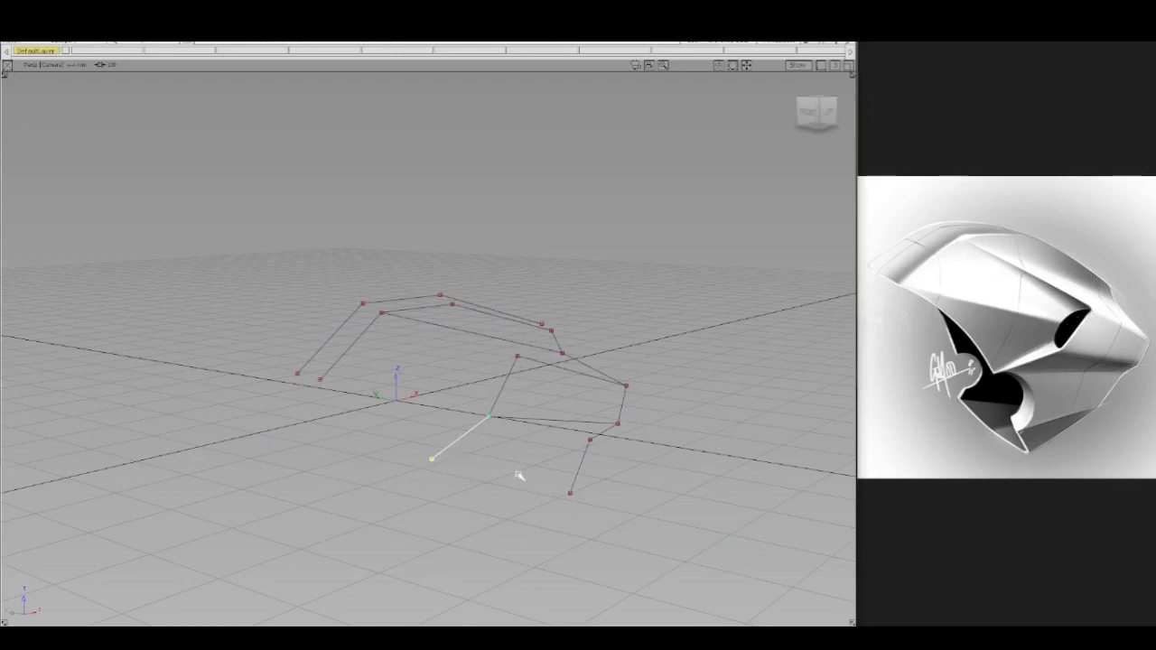
ctrl+shift+drag(515, 471, 514, 422)
ctrl+shift+middle_drag(516, 391, 511, 444)
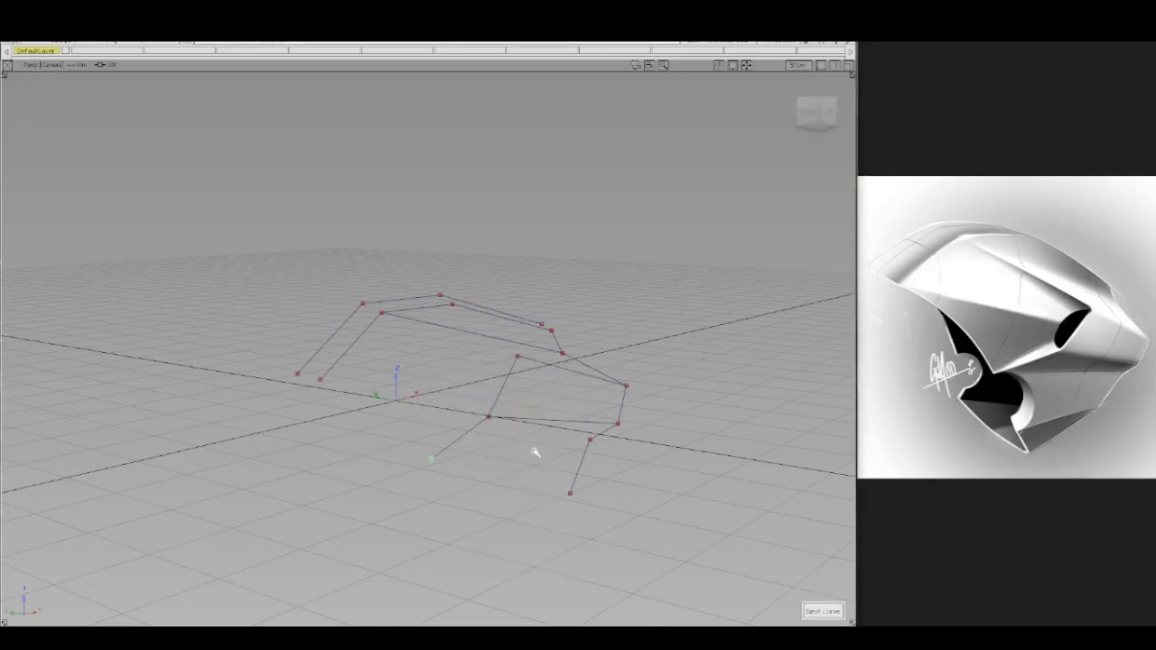
click(589, 440)
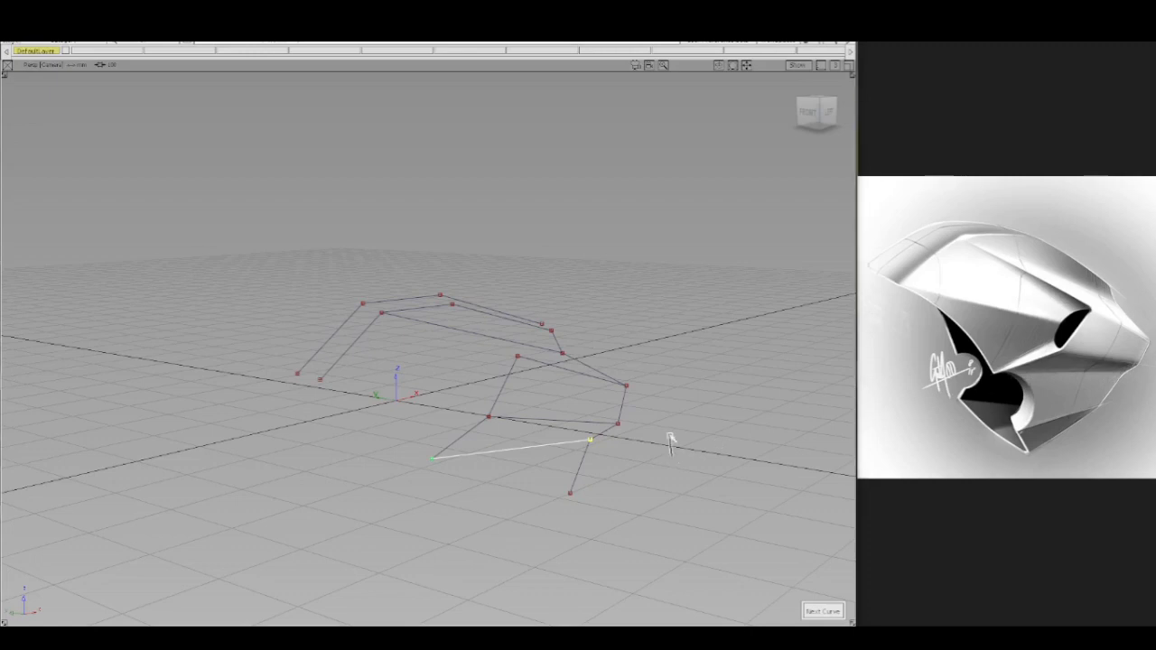
click(669, 381)
- Draw a short line down from the new front corner and a bottom line joining its end to the side chain's lowest point
ctrl+shift+middle_drag(671, 413, 671, 430)
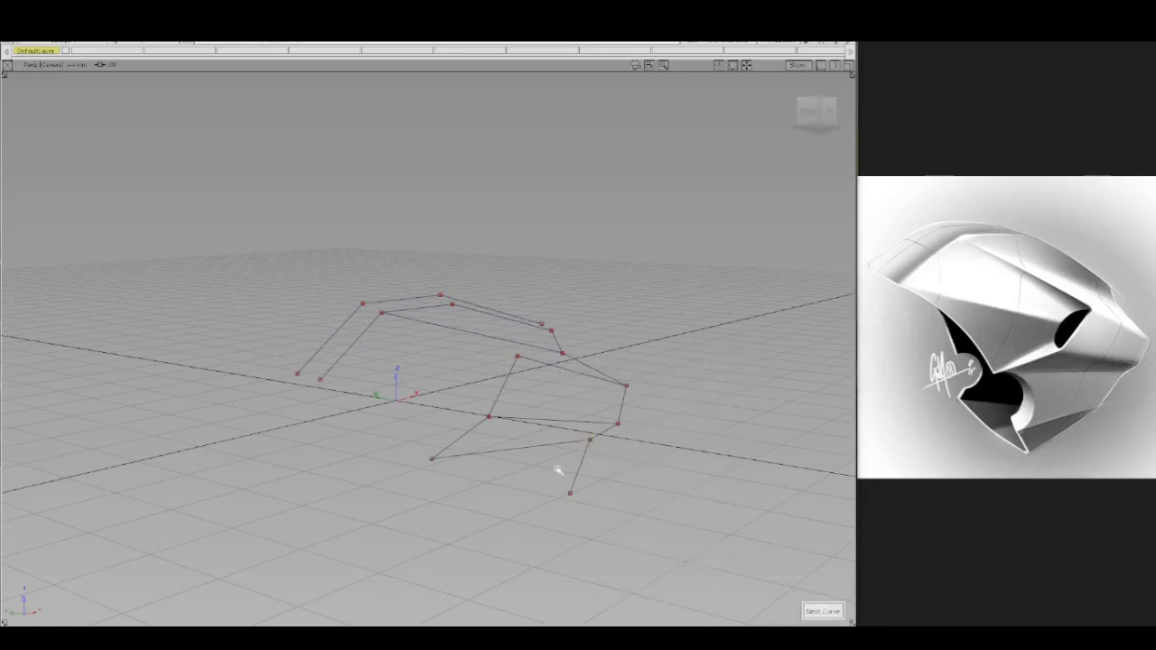
click(432, 521)
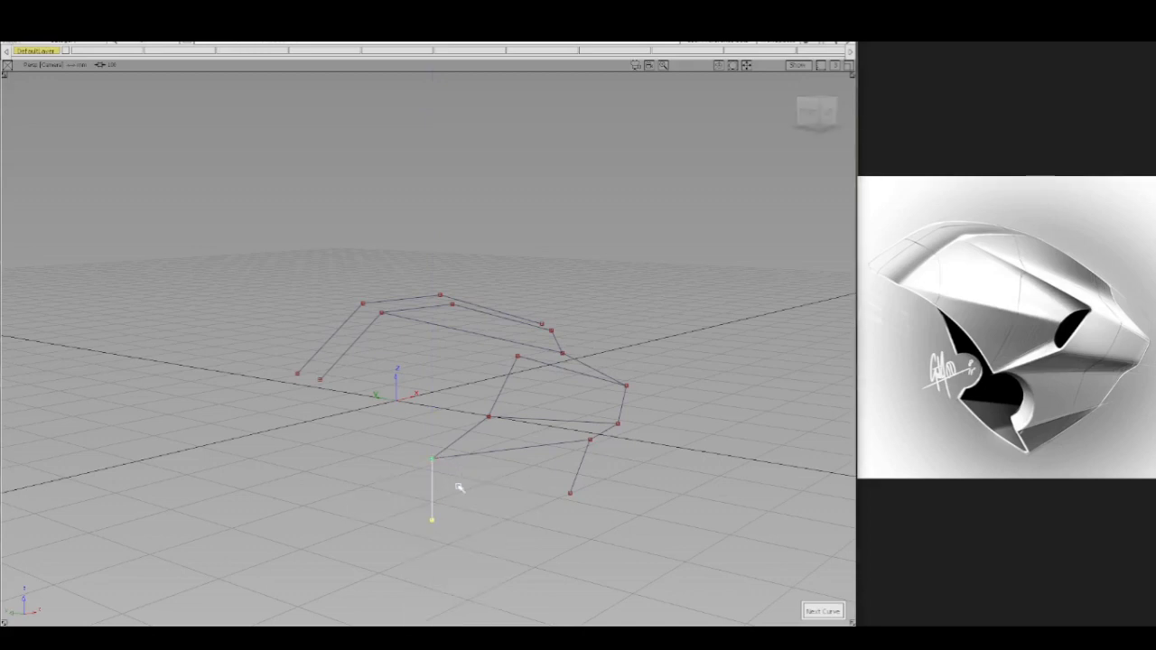
drag(462, 502, 532, 390)
ctrl+shift+middle_drag(520, 372, 519, 422)
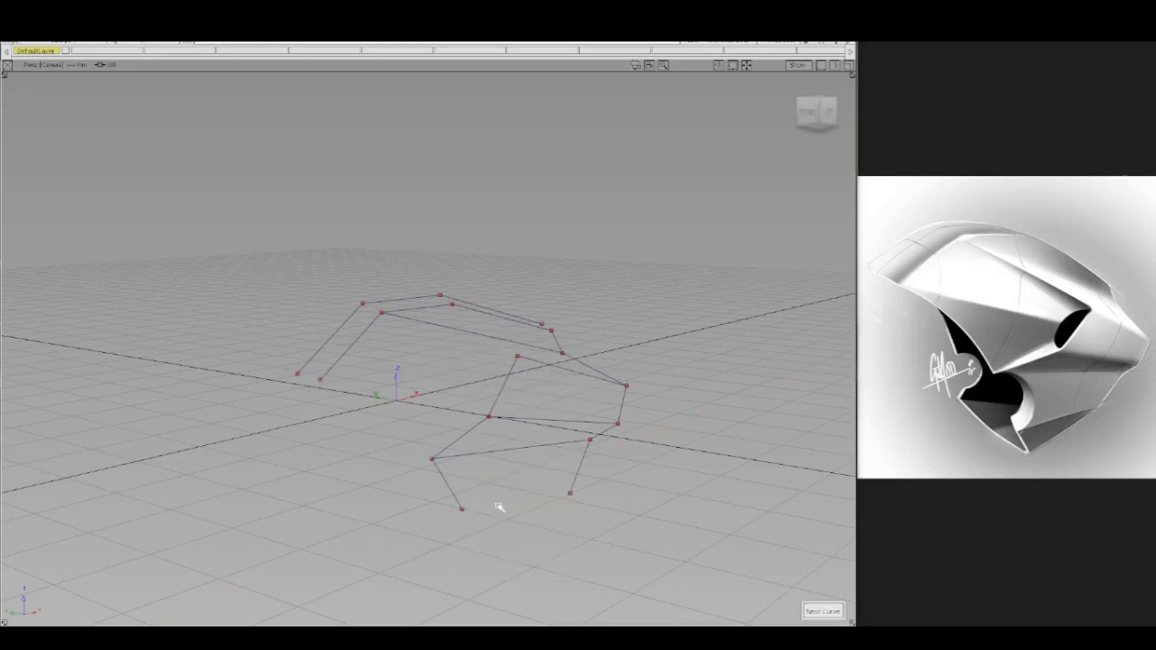
click(498, 506)
click(561, 503)
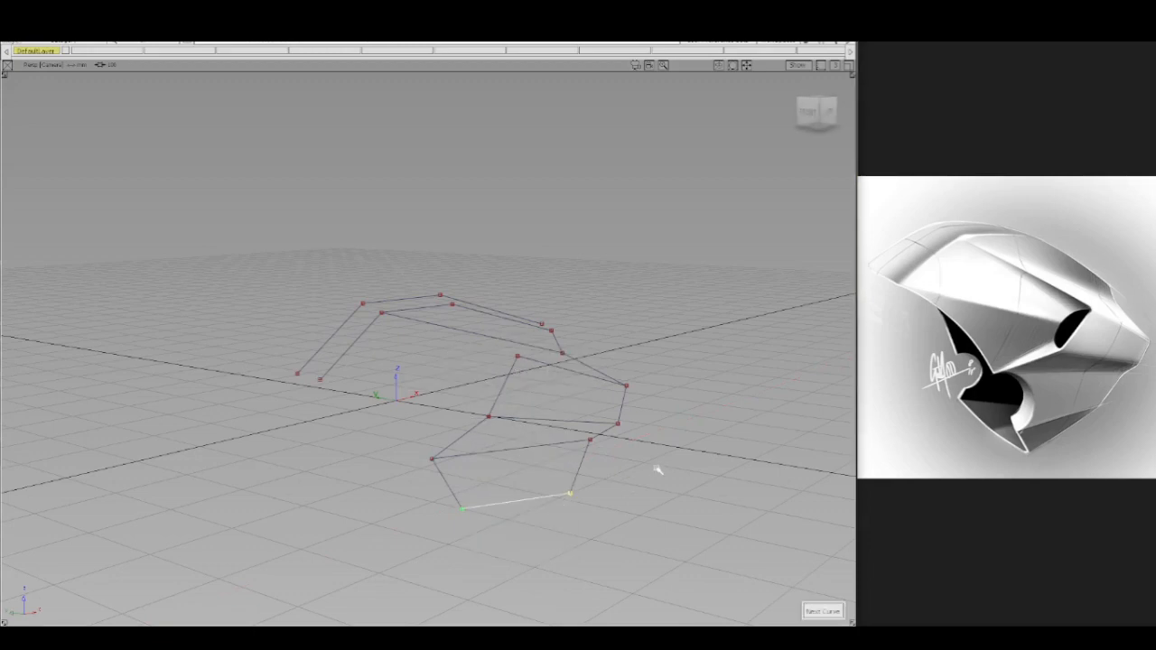
key(space)
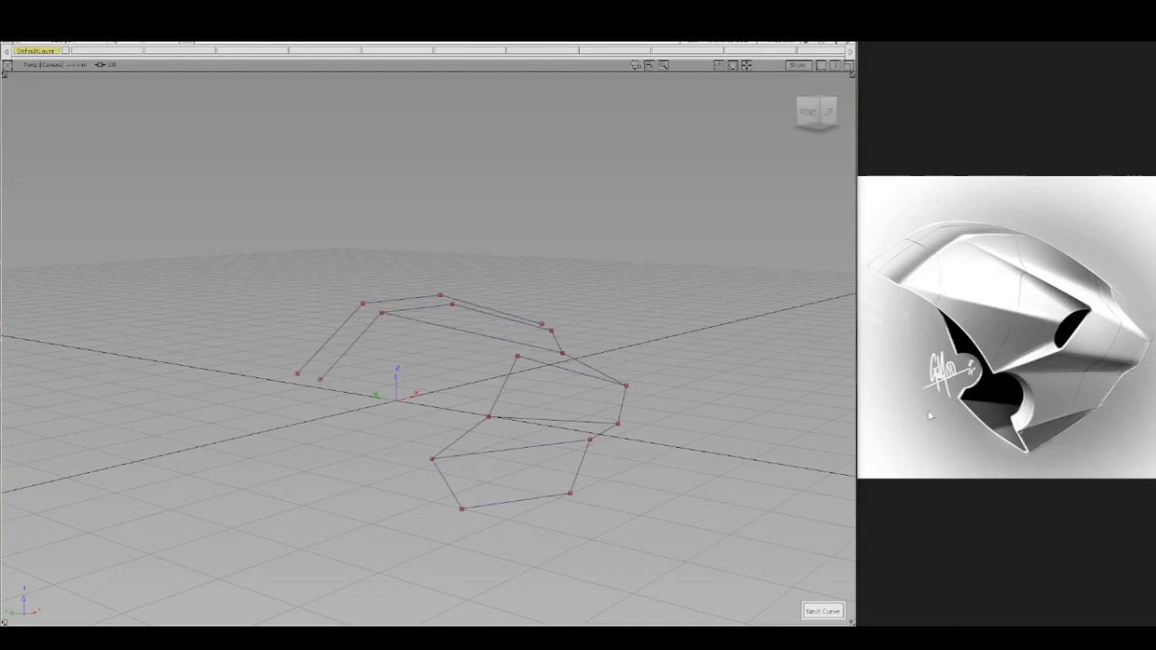
- Move the side chain's lowest line so that its upper end meets the front lower corner
alt+shift+drag(500, 493, 664, 482)
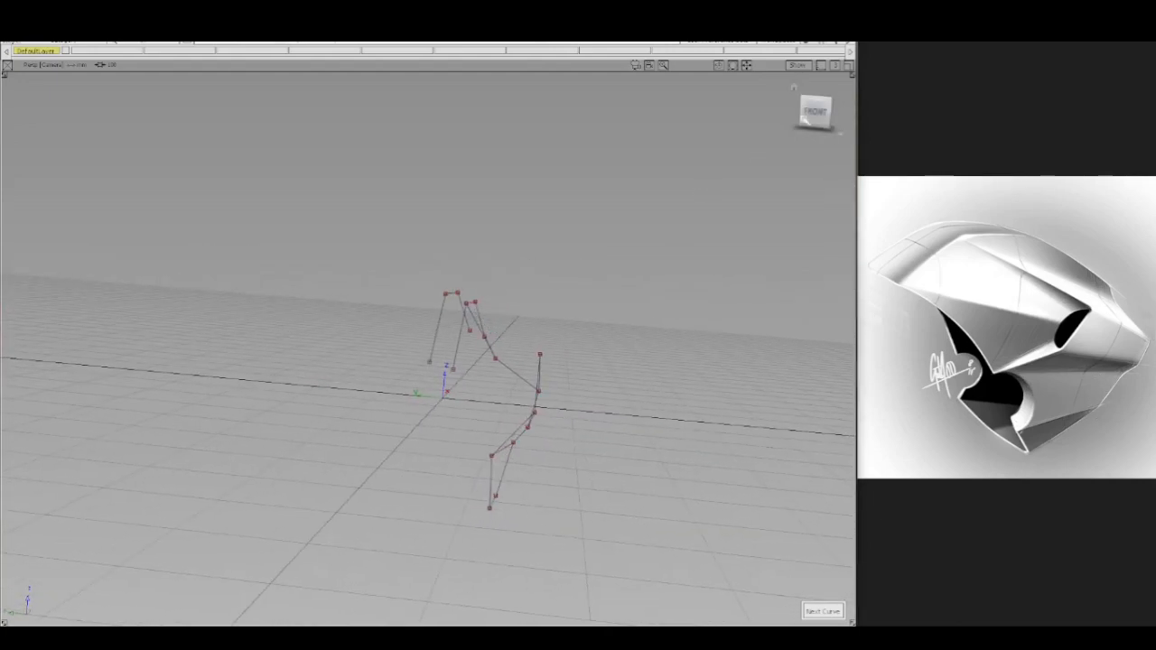
click(817, 112)
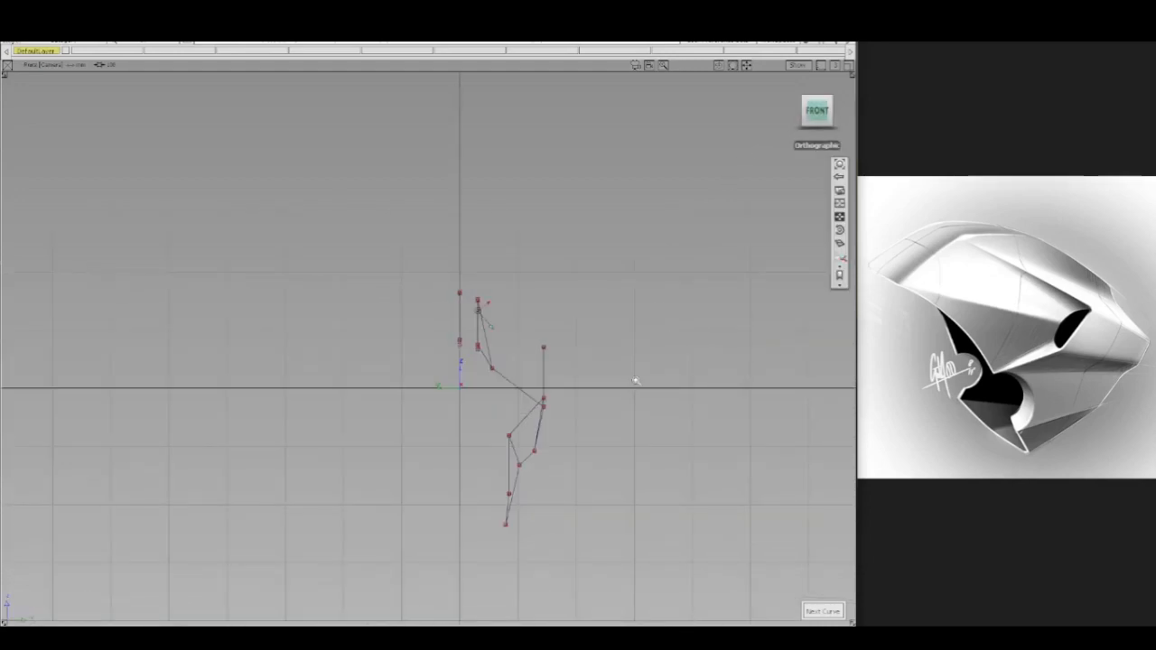
alt+shift+drag(644, 408, 567, 394)
ctrl+shift+click(546, 447)
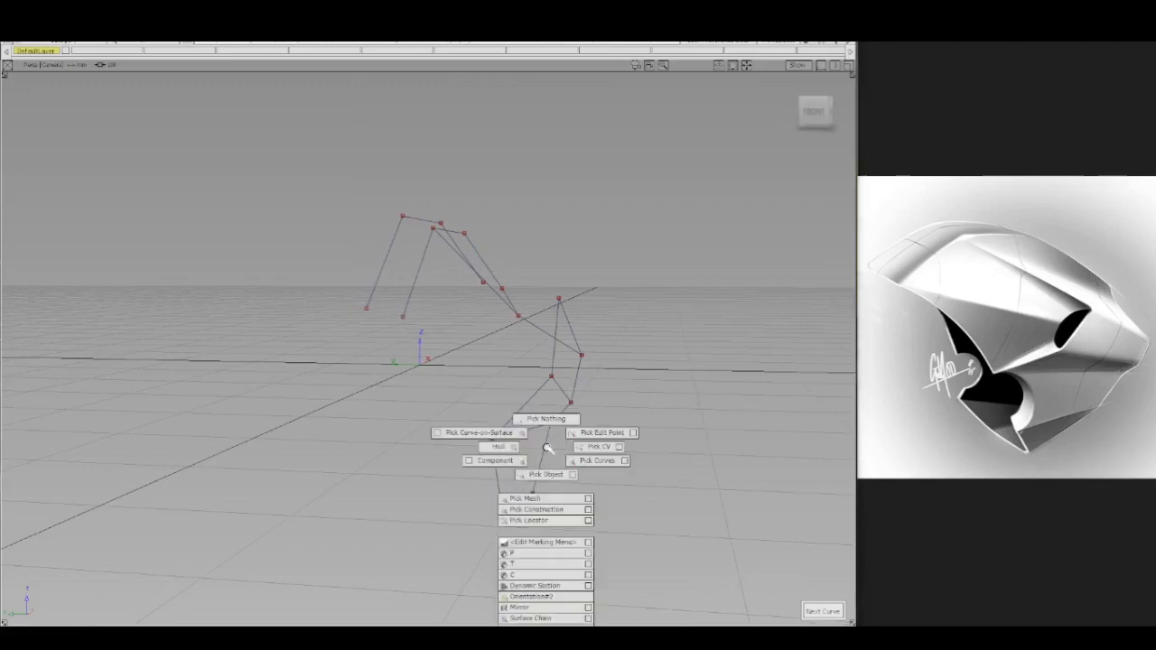
mouse_move(560, 450)
ctrl+shift+mouse_down()
mouse_move(576, 463)
mouse_move(570, 456)
ctrl+shift+mouse_up()
ctrl+shift+middle_drag(577, 433, 598, 448)
click(570, 428)
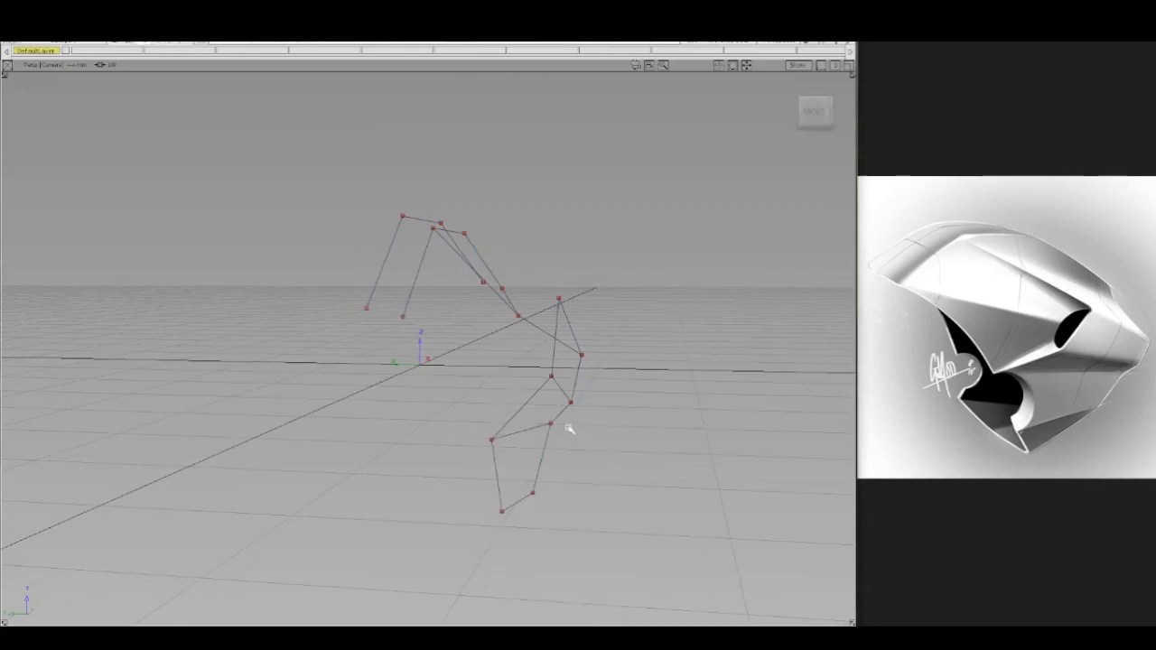
ctrl+shift+drag(525, 442, 566, 464)
mouse_move(572, 447)
ctrl+shift+middle_down()
mouse_move(608, 432)
mouse_move(582, 392)
ctrl+shift+middle_up()
ctrl+click(561, 425)
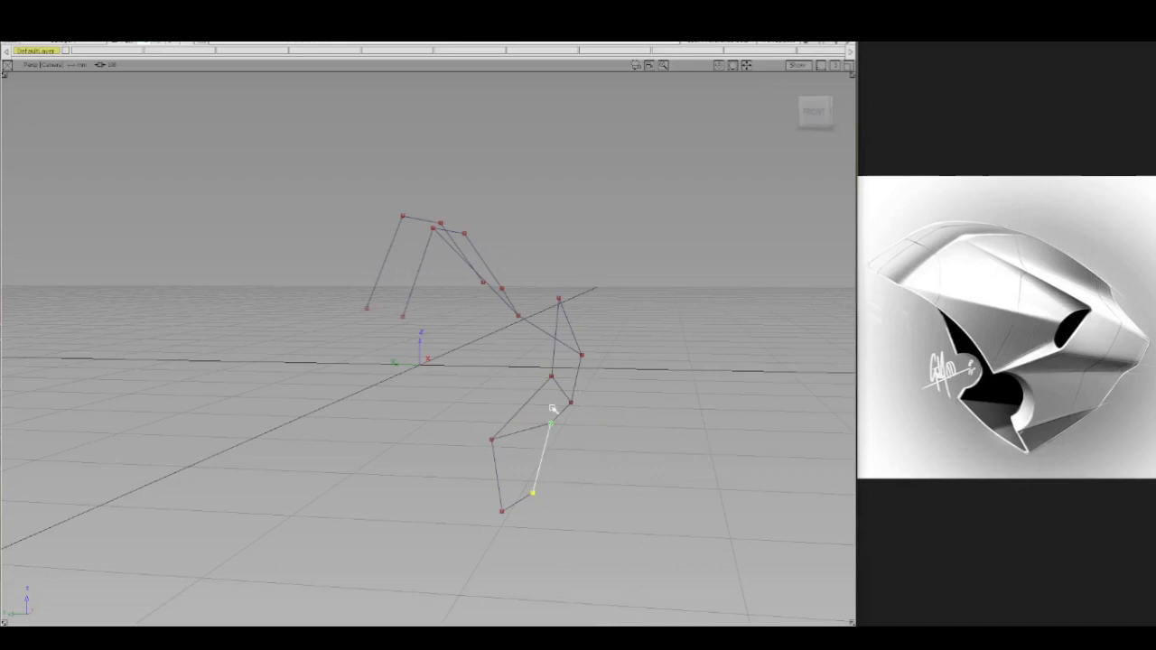
ctrl+click(486, 426)
ctrl+shift+drag(505, 451, 510, 423)
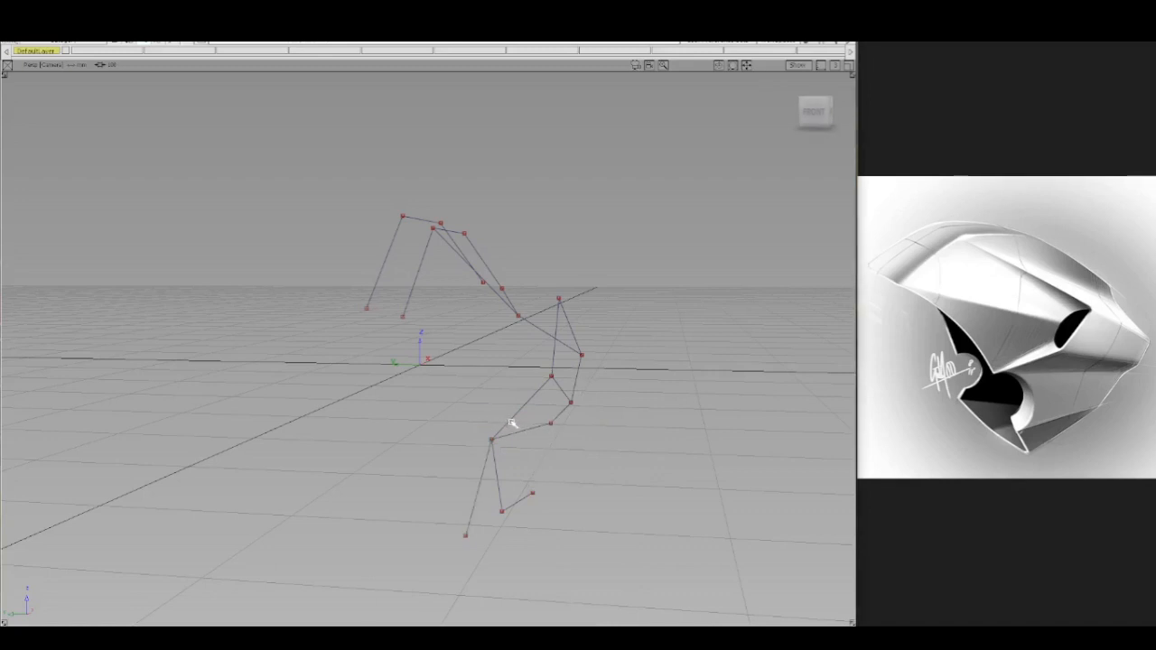
- Duplicate the moved line, keeping one copy at the front lower corner and one at the side chain's original position
ctrl+shift+drag(476, 478, 506, 493)
click(482, 483)
key(ctrl+c)
ctrl+shift+right_drag(576, 458, 572, 428)
ctrl+click(567, 433)
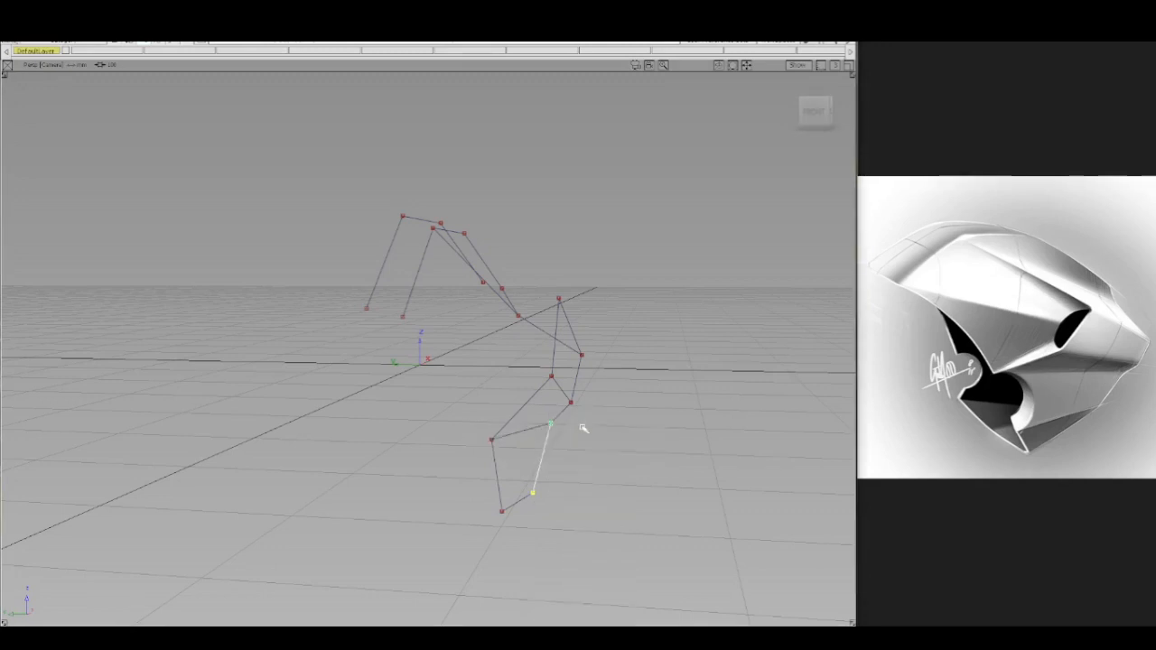
key(ctrl+v)
ctrl+shift+drag(535, 470, 589, 416)
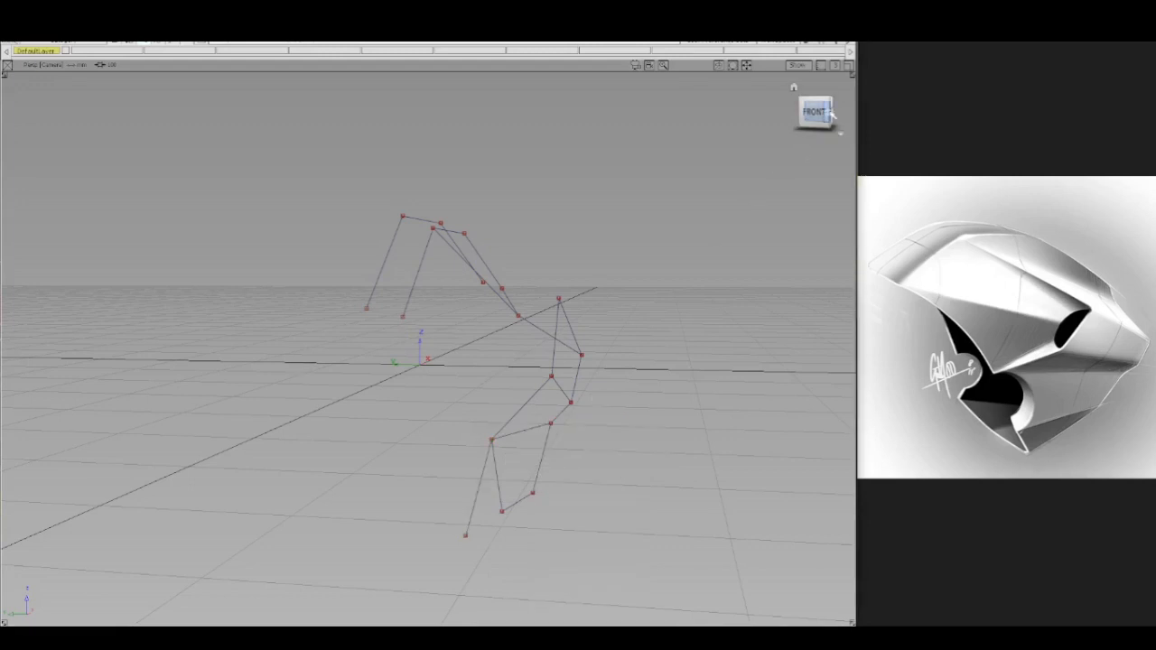
- In the left view, shift the copied line's lower end CV rearward until it sits beside the bottom line's front end
click(832, 115)
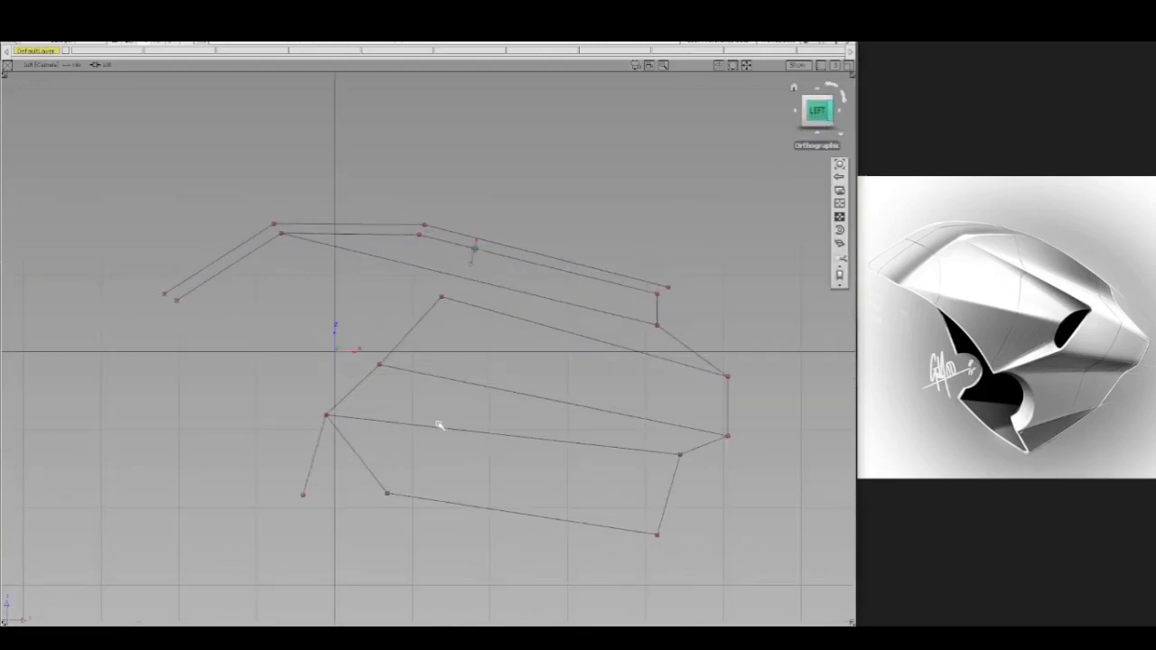
ctrl+shift+middle_drag(376, 325, 425, 493)
click(343, 476)
ctrl+shift+drag(444, 429, 444, 344)
ctrl+shift+middle_drag(444, 340, 443, 472)
- Snap the bottom line's front end onto the copied line's lower end, and delete the older front line beside it
click(446, 473)
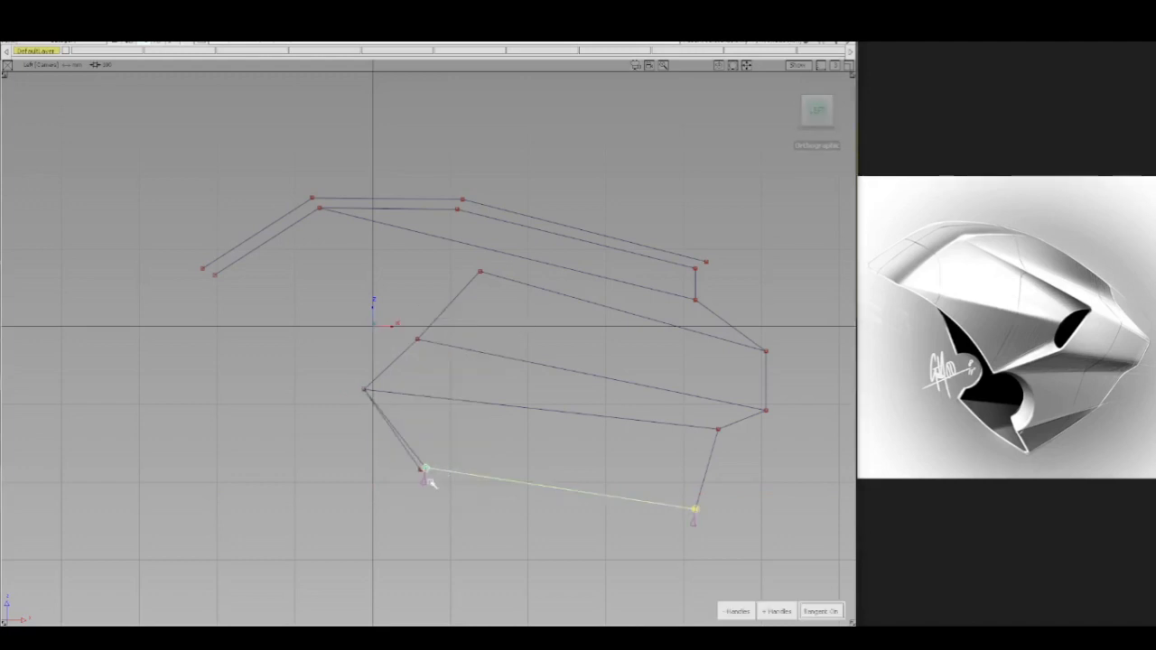
ctrl+shift+drag(429, 457, 430, 381)
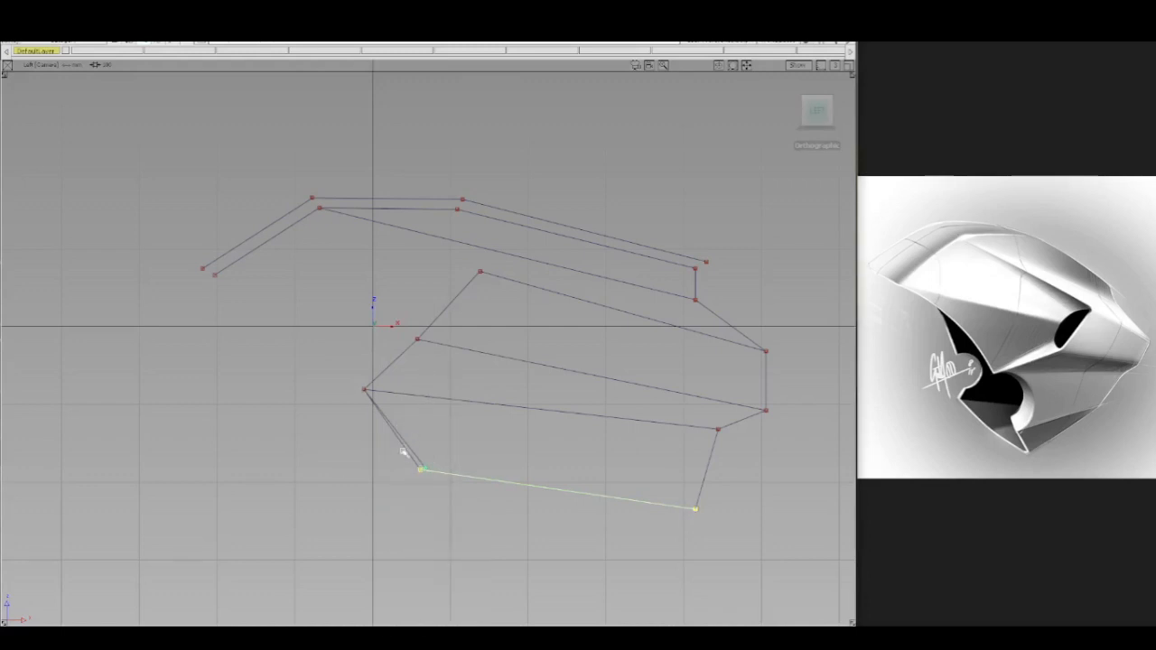
ctrl+shift+drag(397, 450, 425, 465)
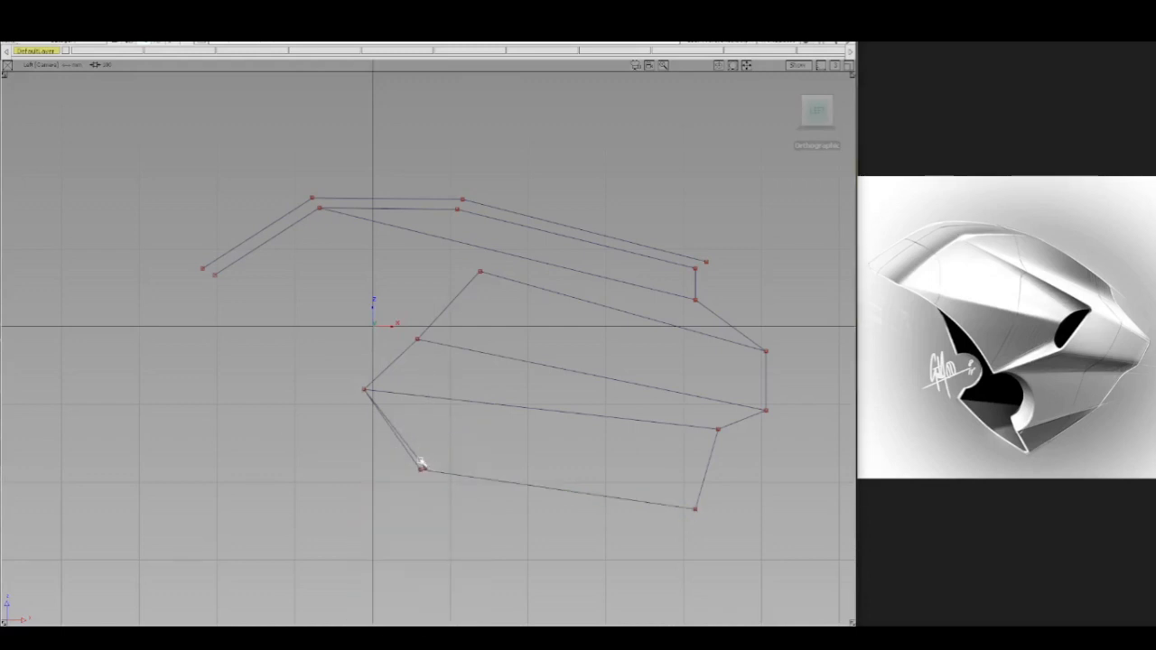
click(418, 460)
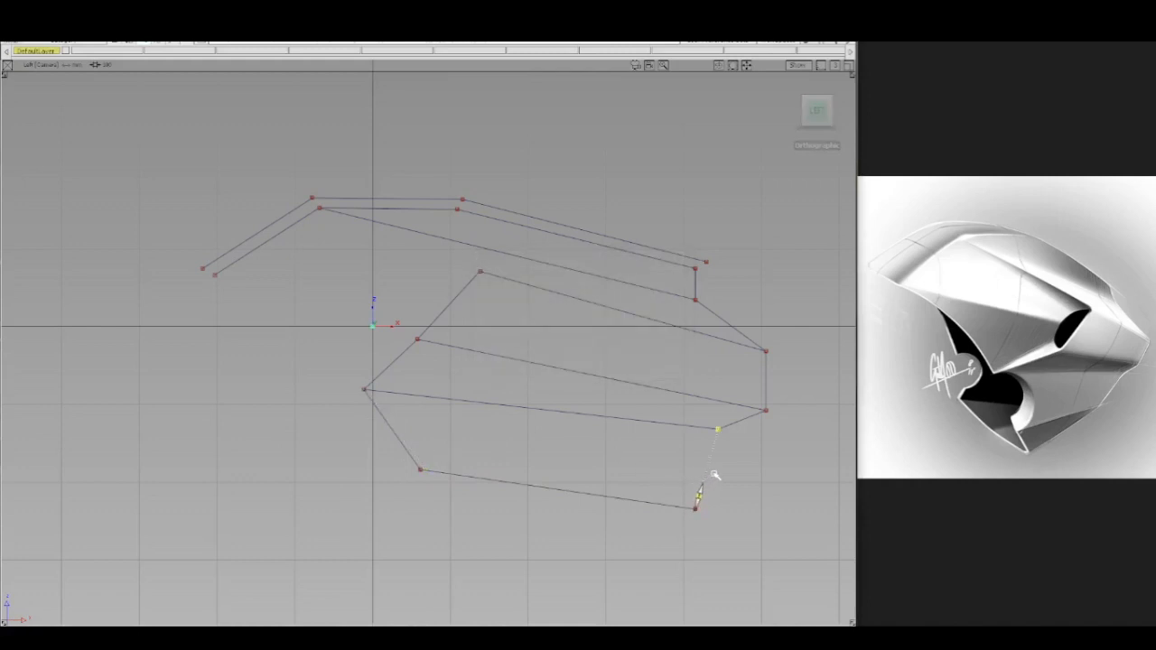
- Snap the bottom line's rear end onto the lower end of the slightly shortened rear line
ctrl+shift+drag(651, 480, 653, 431)
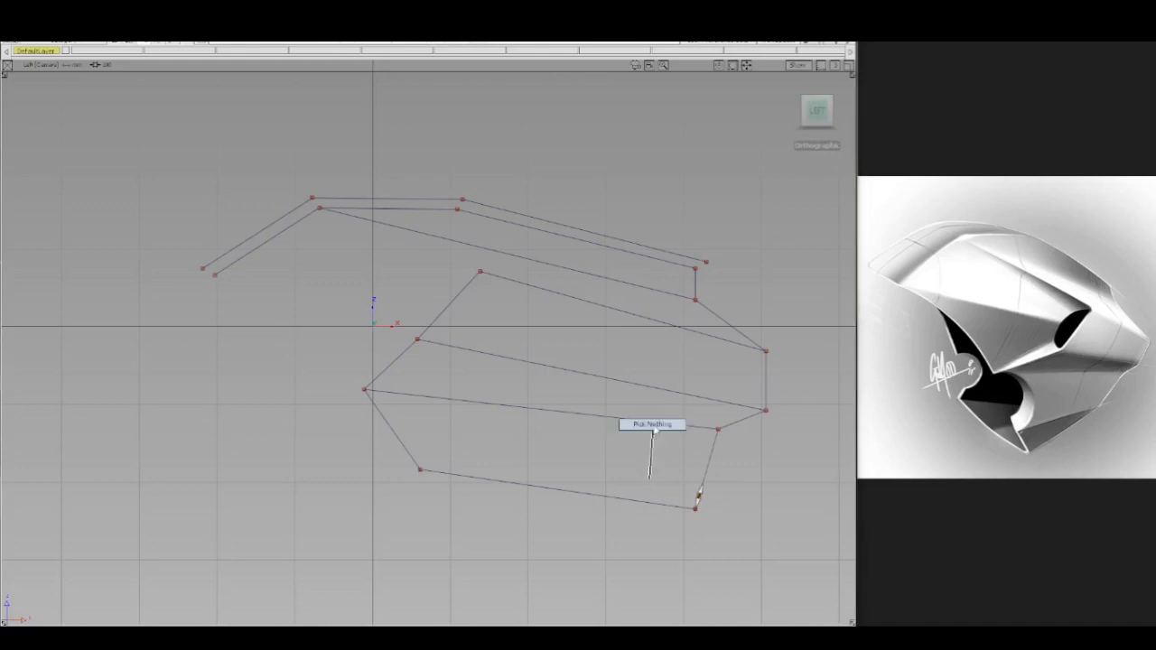
ctrl+shift+drag(631, 510, 678, 498)
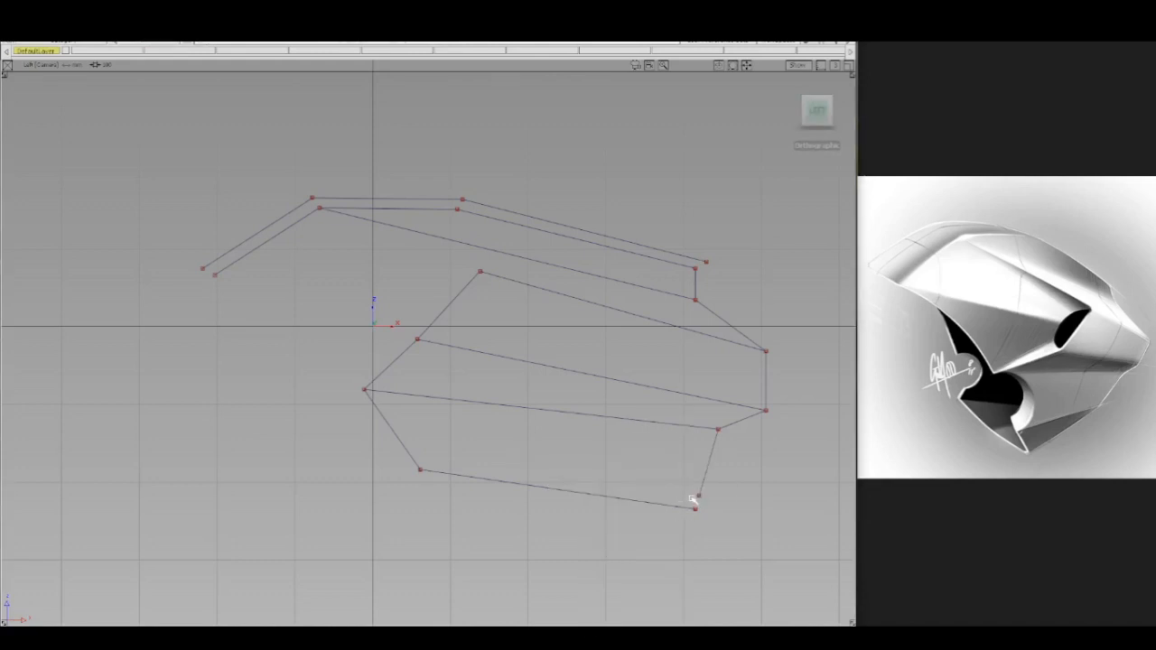
click(706, 517)
ctrl+click(711, 495)
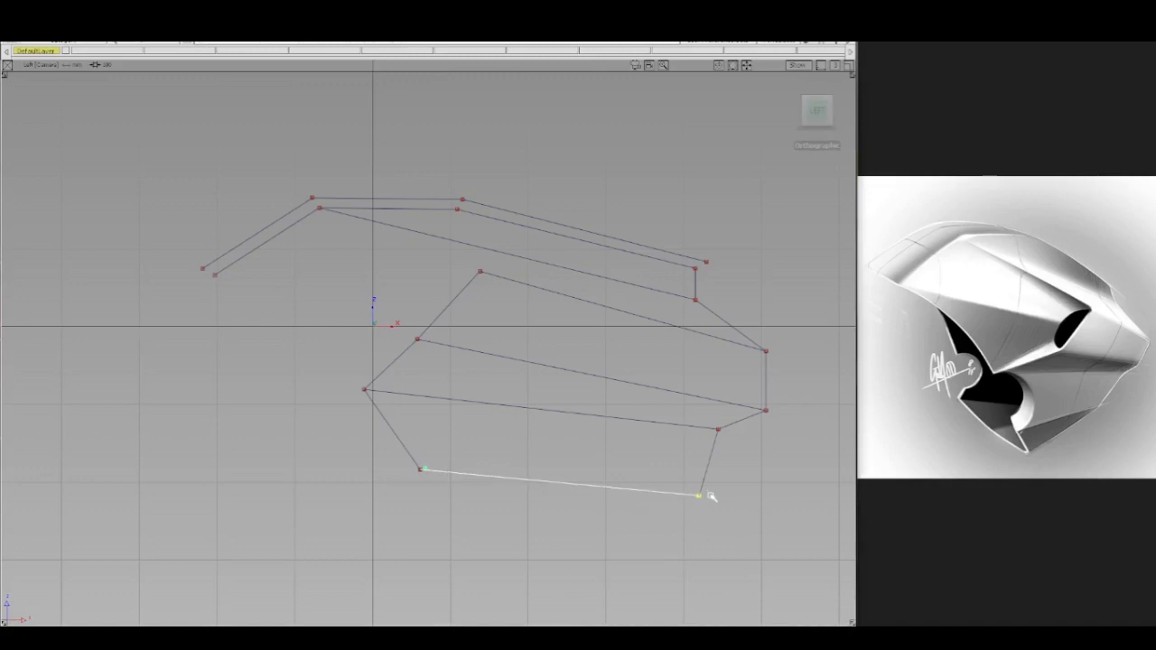
ctrl+shift+drag(631, 413, 600, 447)
- Draw a line from the upper panel line's front end to the front upper corner of the offset chain
alt+shift+middle_drag(600, 447, 599, 451)
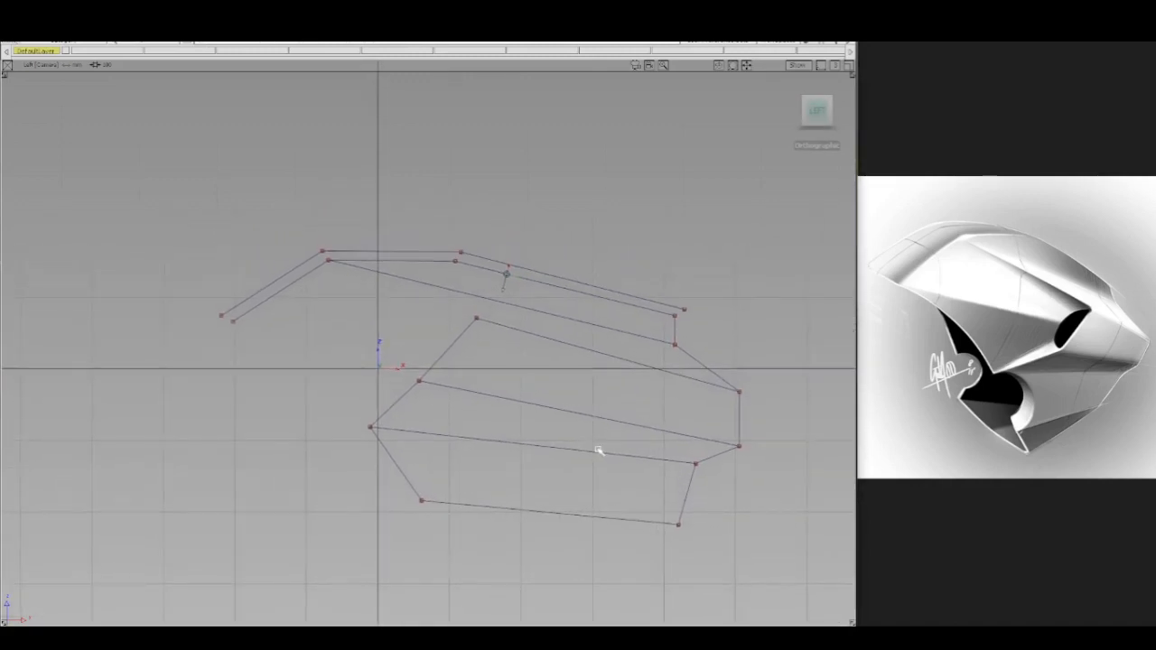
alt+shift+right_drag(496, 403, 490, 415)
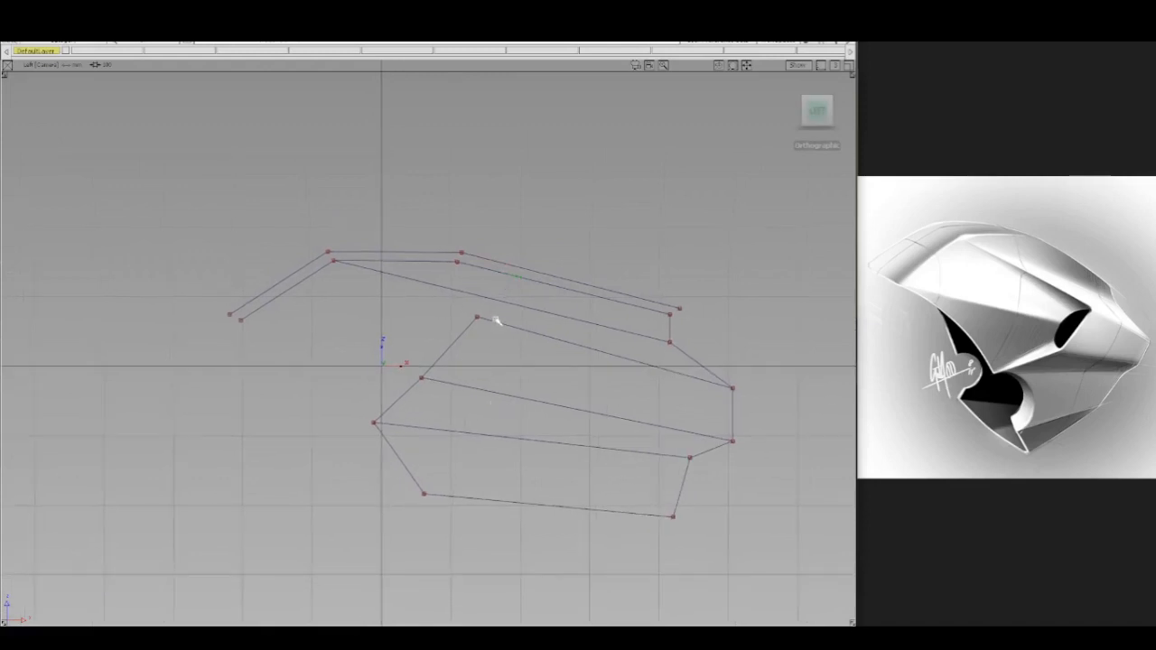
ctrl+shift+drag(496, 320, 490, 377)
click(475, 330)
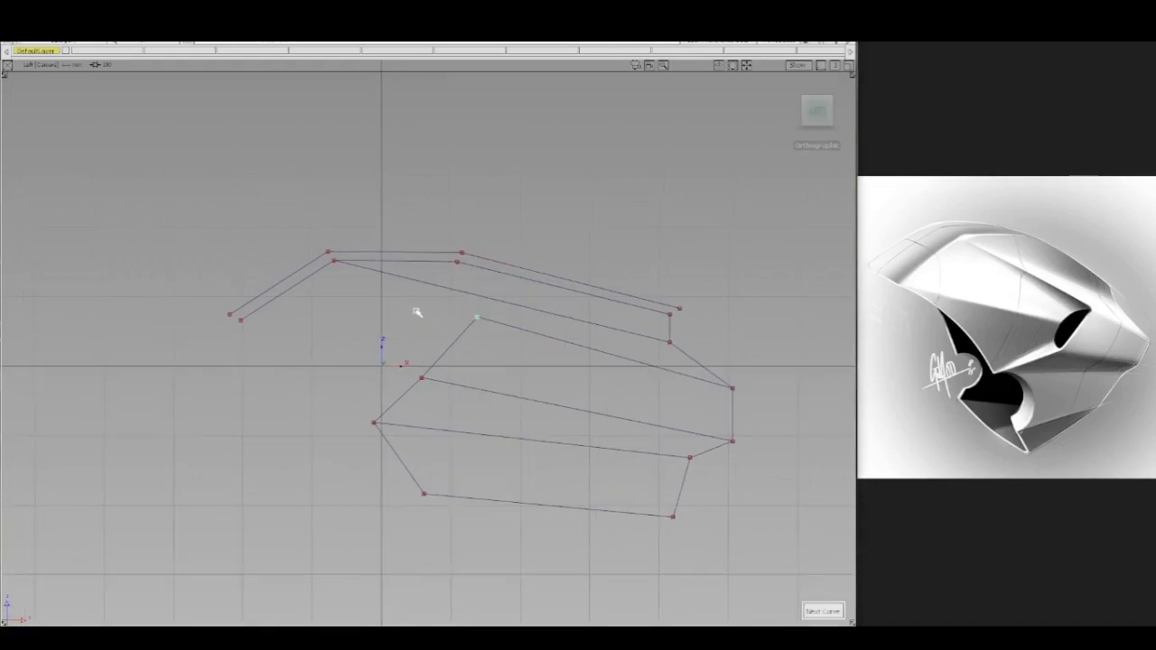
click(364, 282)
- In the front view, draw four connected short lines bending inward from the middle front joint up to the upper panel line's front end
alt+shift+drag(426, 395, 638, 429)
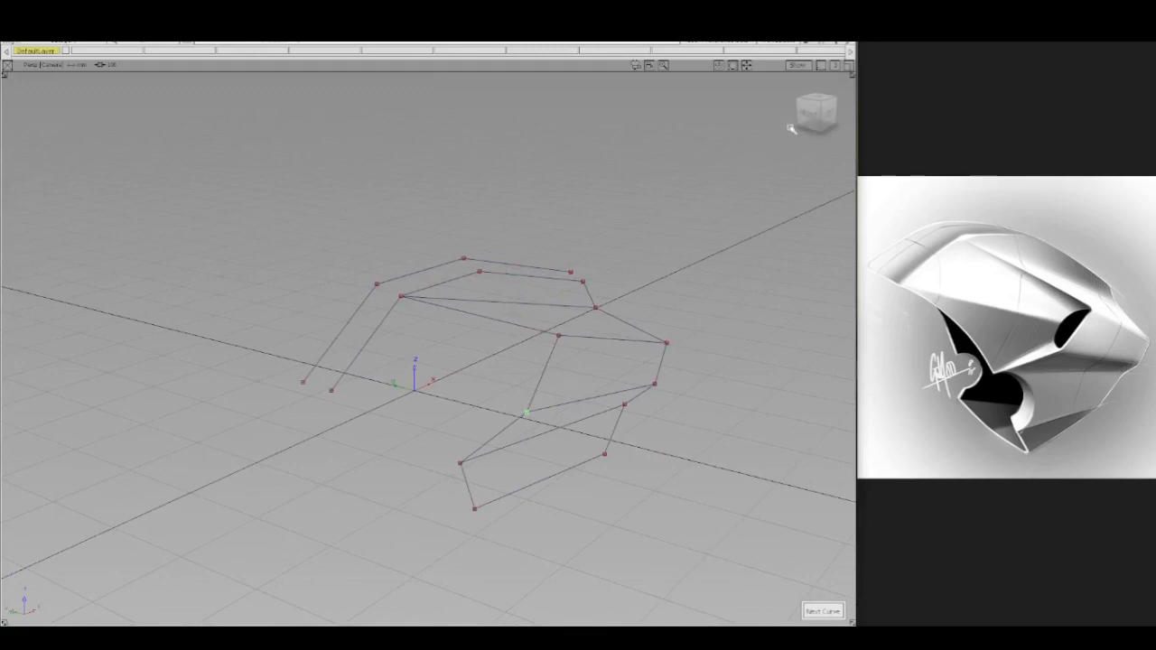
click(814, 112)
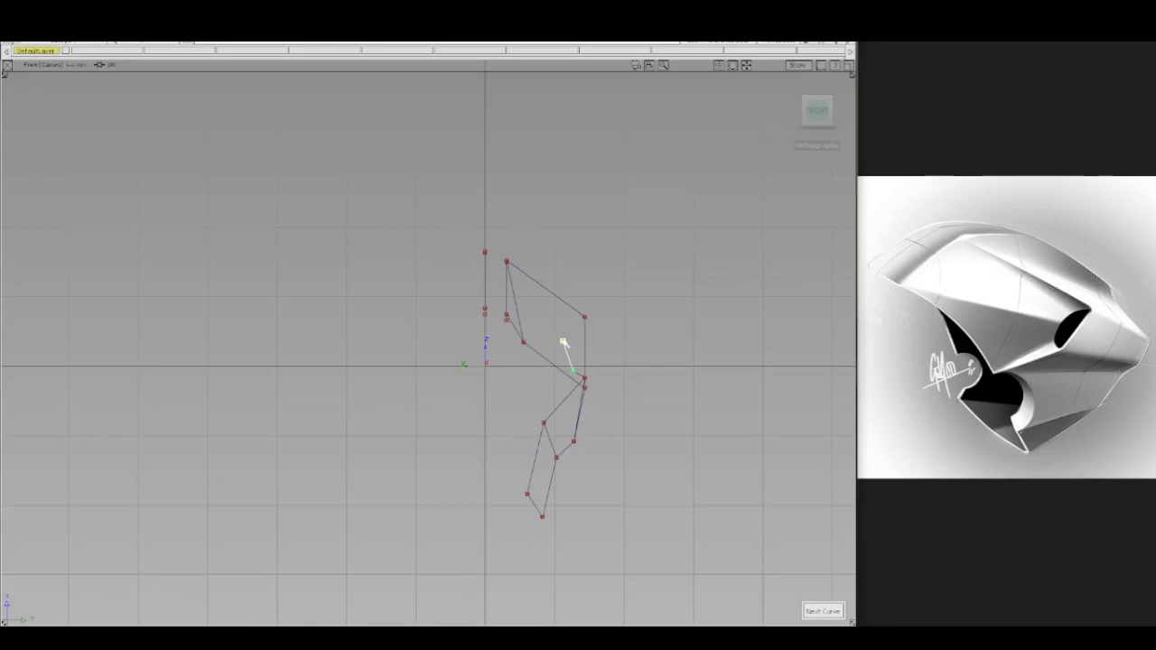
click(562, 341)
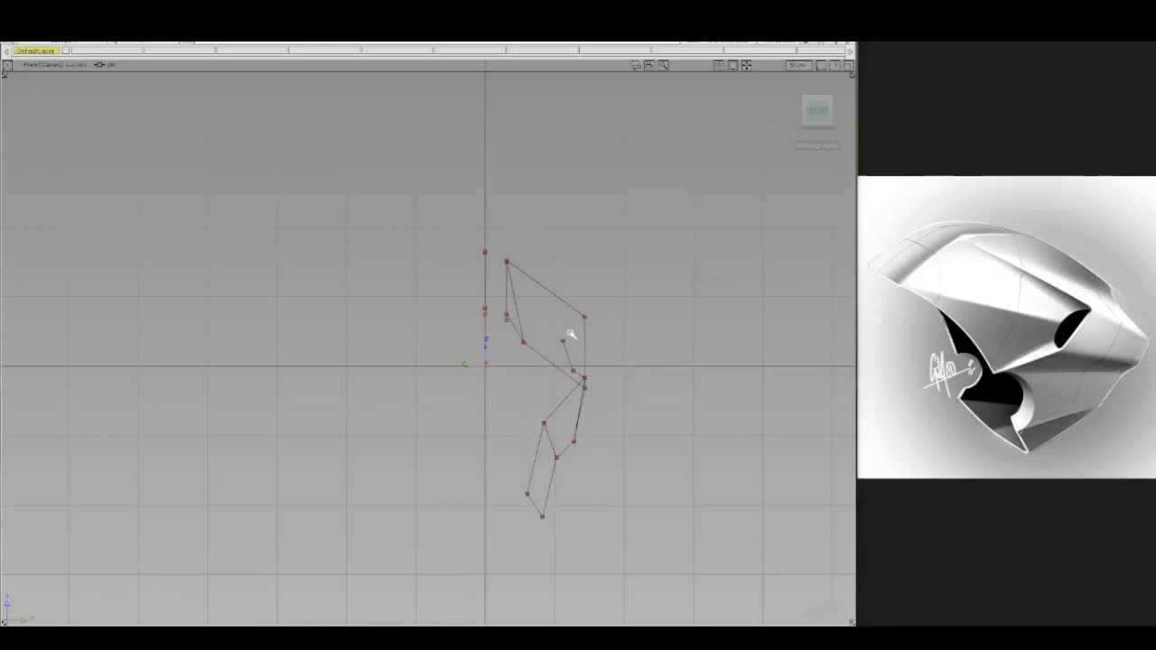
click(573, 327)
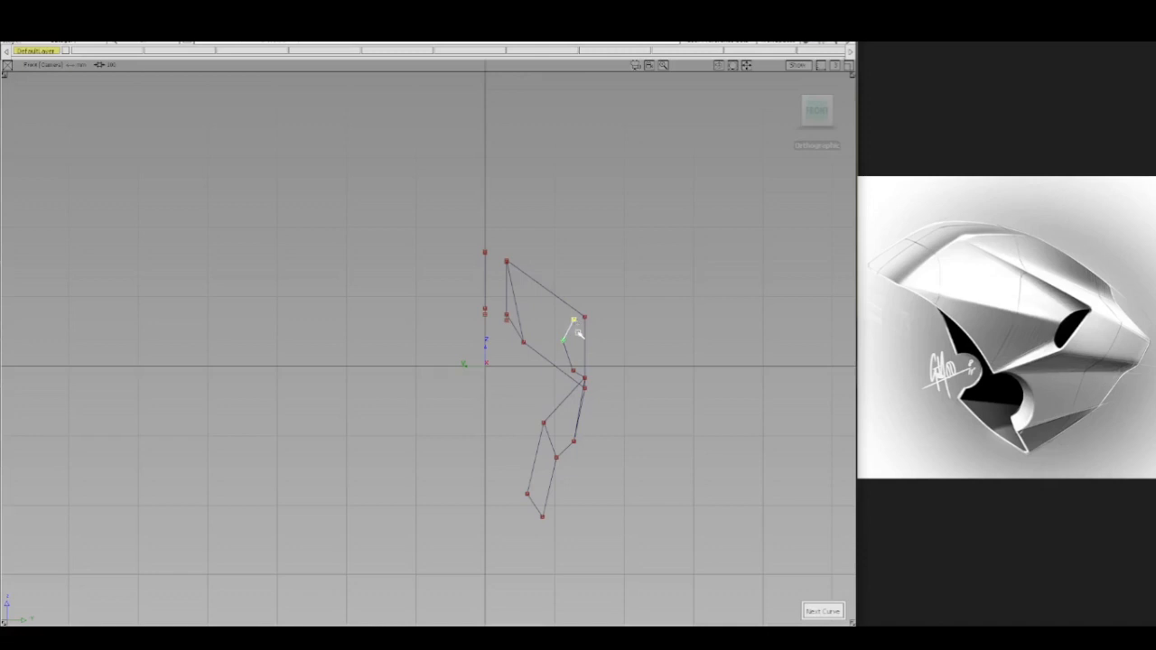
click(574, 319)
click(591, 307)
key(ctrl+z)
ctrl+click(594, 313)
ctrl+shift+drag(607, 346, 612, 289)
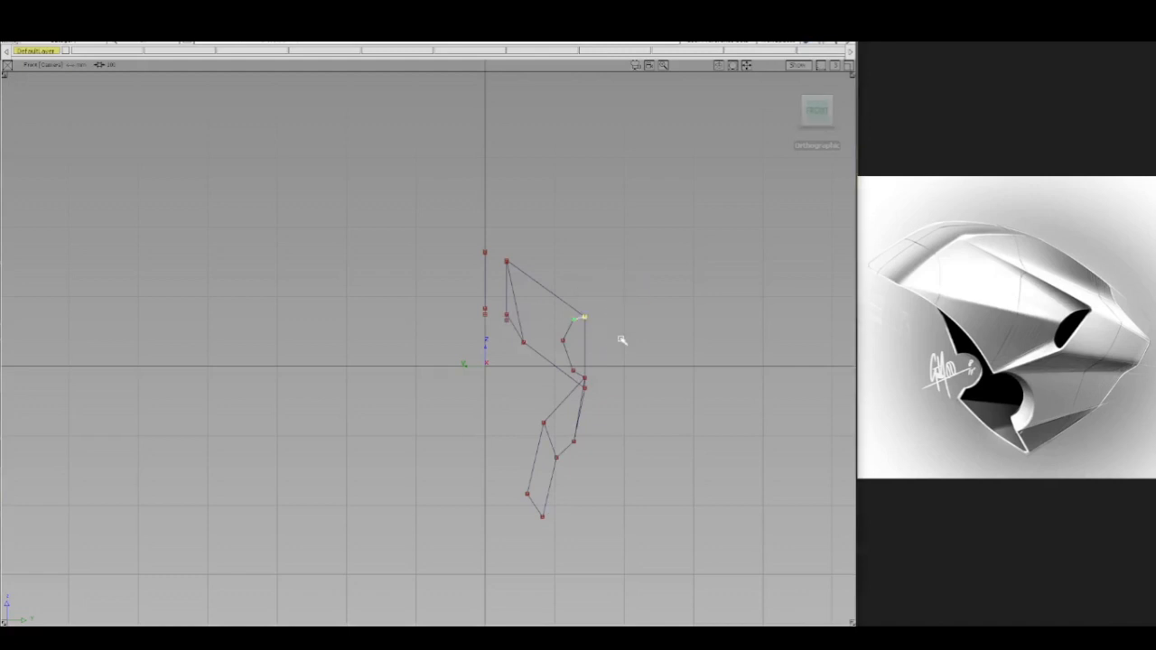
- In the left view, move the three bend points of the short opening lines rearward so they follow the slanted edge behind them
mouse_move(588, 370)
alt+shift+mouse_down()
mouse_move(545, 385)
mouse_move(434, 390)
mouse_move(481, 391)
alt+shift+mouse_up()
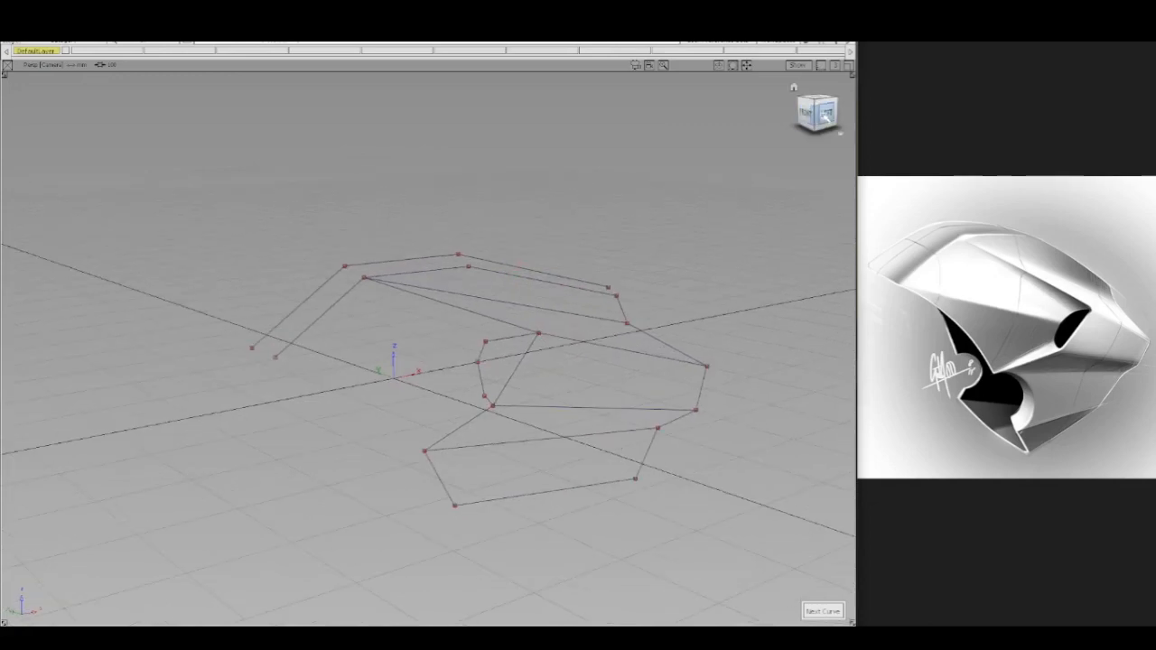
click(824, 115)
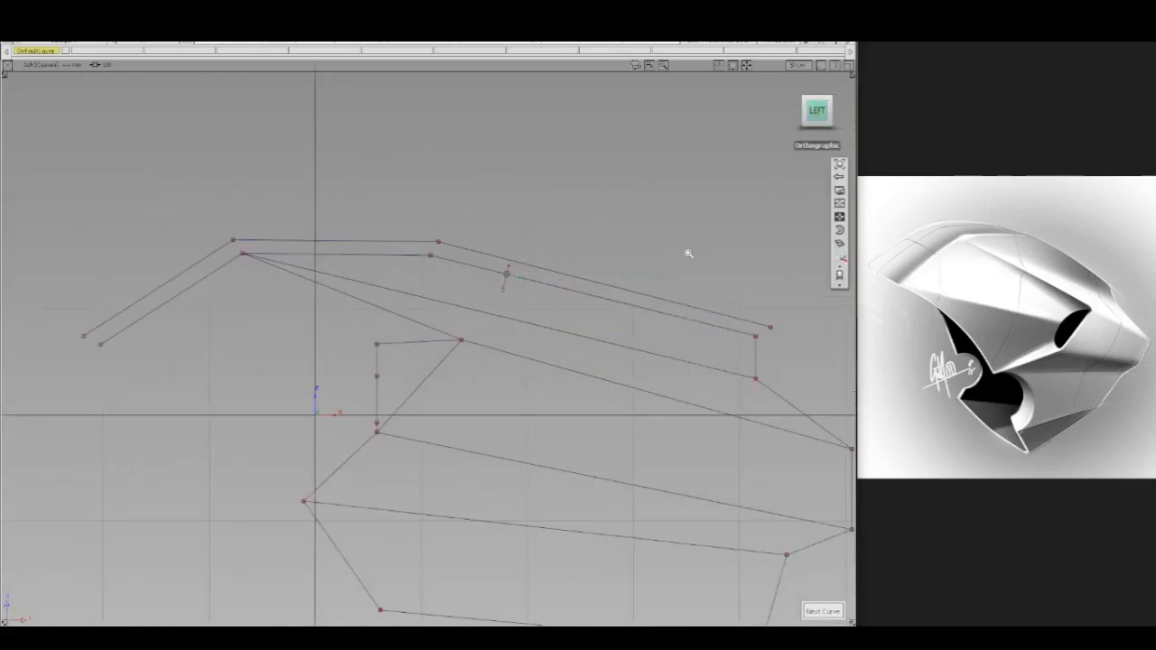
ctrl+shift+drag(446, 353, 472, 366)
drag(451, 314, 462, 419)
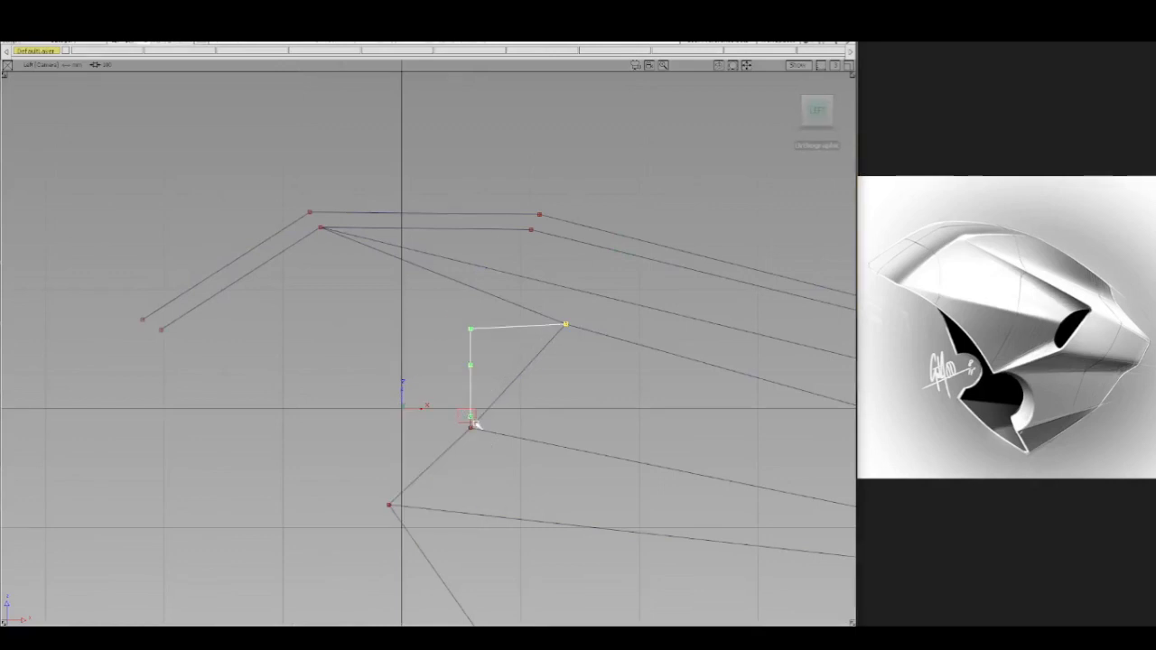
click(473, 421)
ctrl+shift+drag(450, 393, 452, 393)
click(442, 323)
ctrl+shift+drag(441, 323, 475, 421)
ctrl+shift+drag(469, 308, 511, 295)
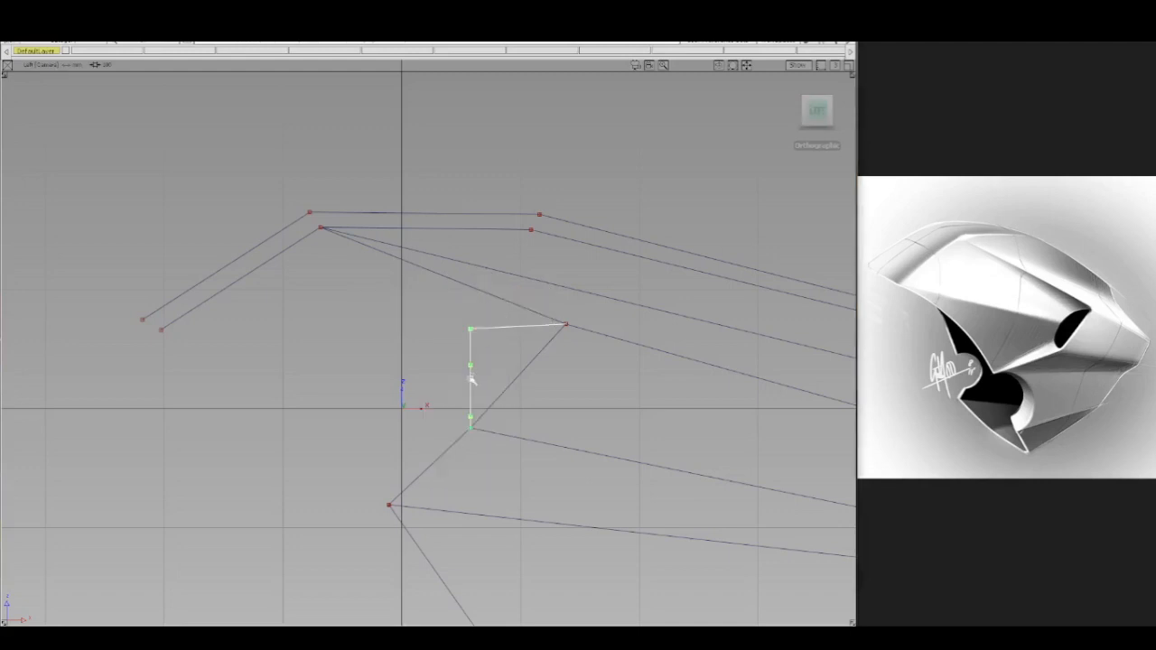
ctrl+shift+drag(485, 358, 746, 469)
ctrl+shift+drag(505, 377, 506, 349)
drag(437, 358, 477, 356)
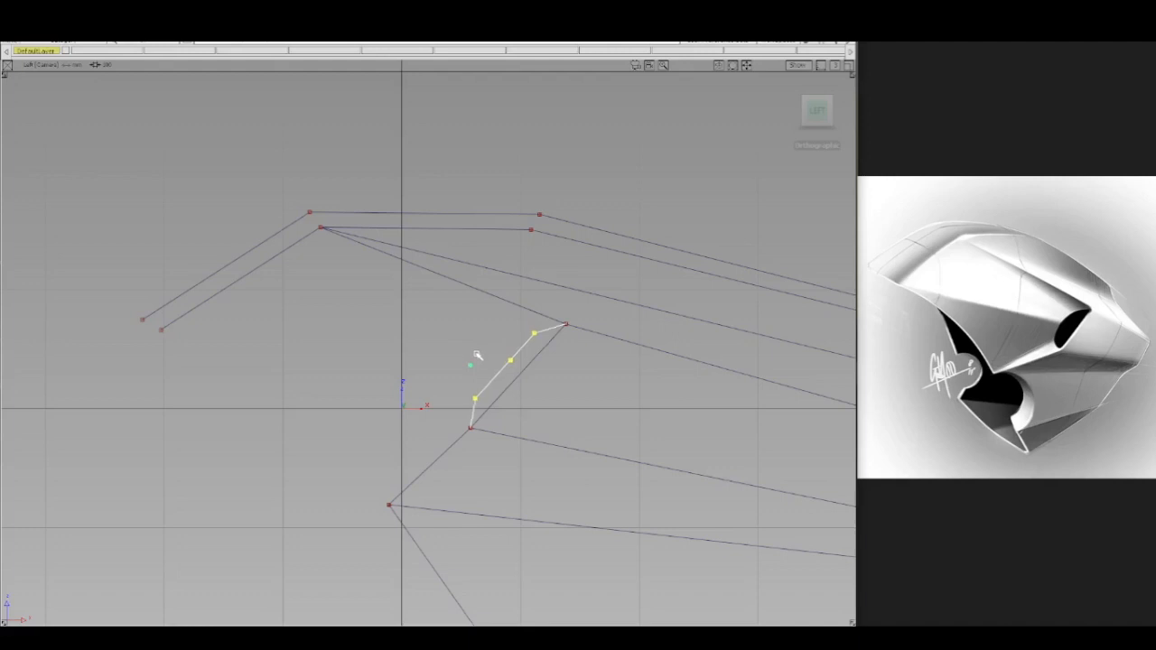
- Move the middle bend point of the opening lines slightly forward so the outline bows away from the slanted edge
ctrl+shift+drag(549, 386, 473, 359)
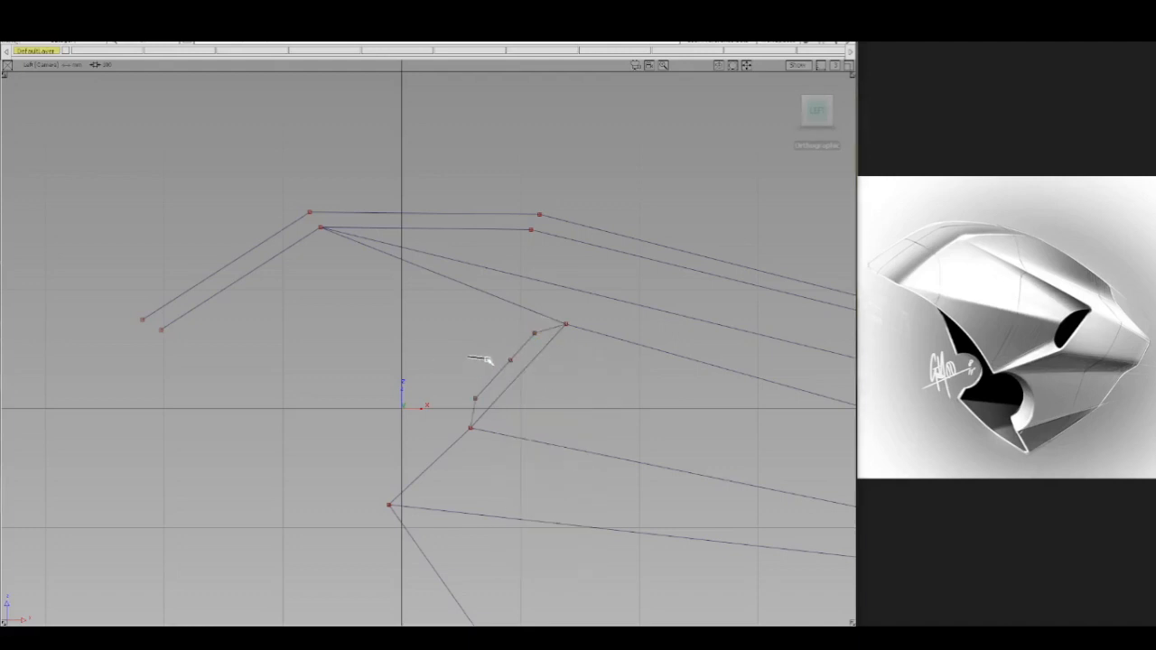
ctrl+shift+drag(539, 373, 561, 388)
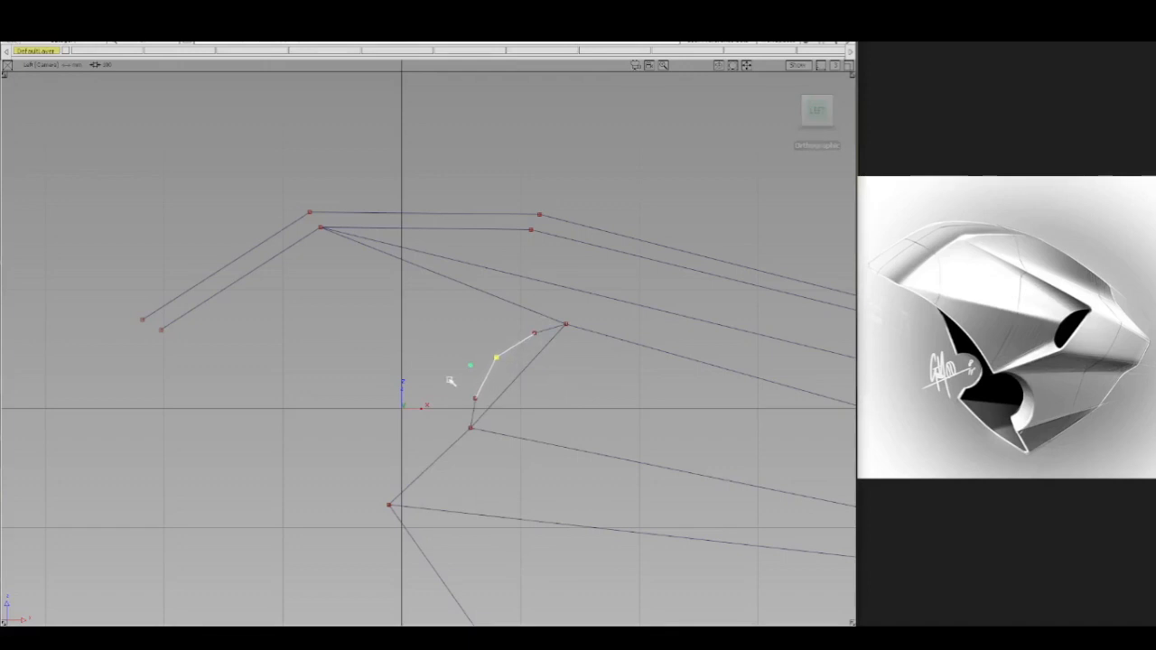
key(F8)
alt+shift+drag(456, 381, 594, 378)
alt+shift+right_drag(550, 359, 549, 386)
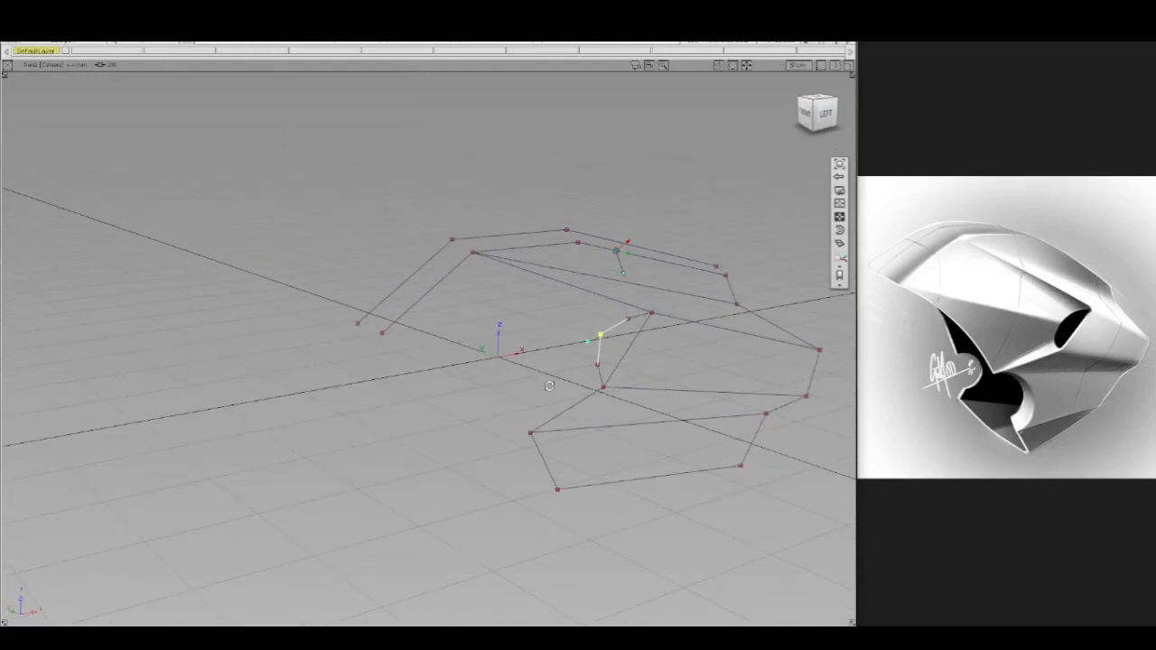
- Draw a line from the opening's middle bend point to the front end of the offset chain, snapping both ends
alt+shift+drag(549, 386, 509, 367)
mouse_move(540, 327)
ctrl+shift+mouse_down()
mouse_move(547, 304)
mouse_move(535, 323)
mouse_move(505, 321)
ctrl+shift+mouse_up()
mouse_move(506, 276)
ctrl+shift+mouse_down()
mouse_move(513, 329)
mouse_move(529, 337)
ctrl+shift+mouse_up()
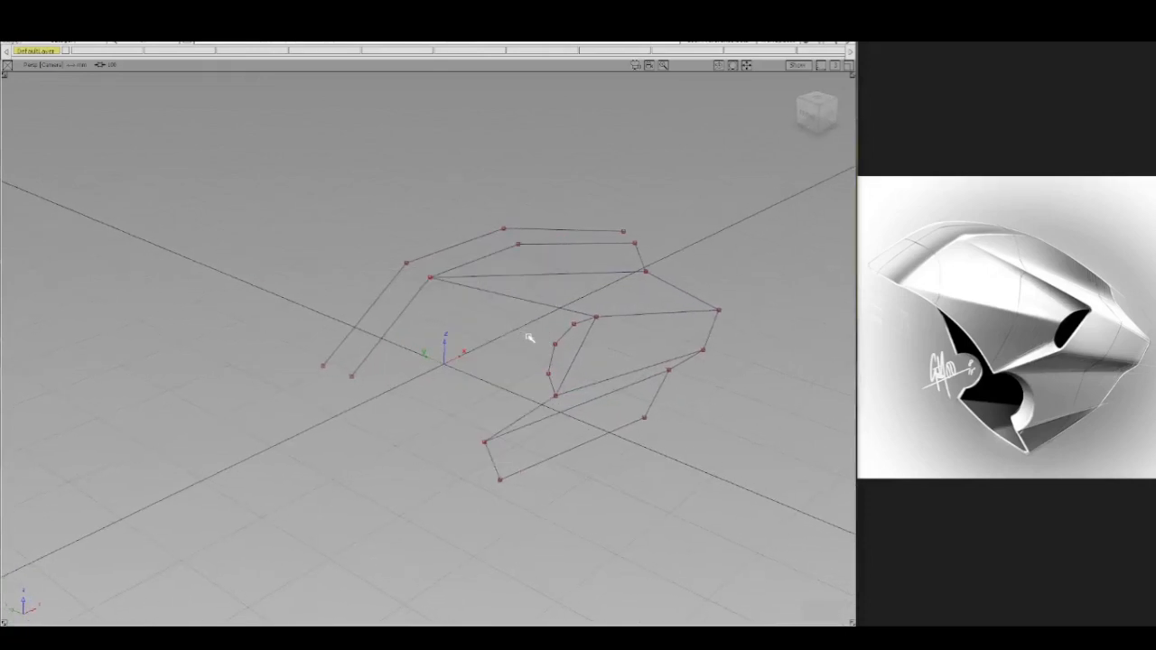
ctrl+click(527, 339)
ctrl+click(417, 373)
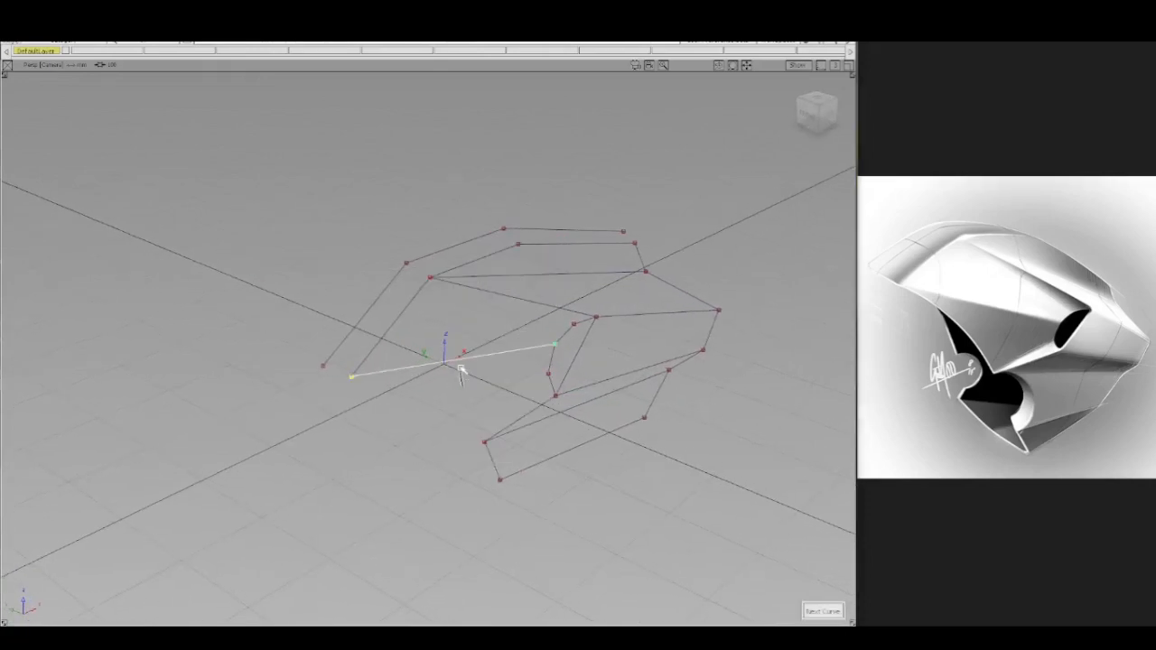
mouse_move(462, 363)
ctrl+shift+mouse_down()
mouse_move(462, 325)
mouse_move(427, 342)
ctrl+shift+mouse_up()
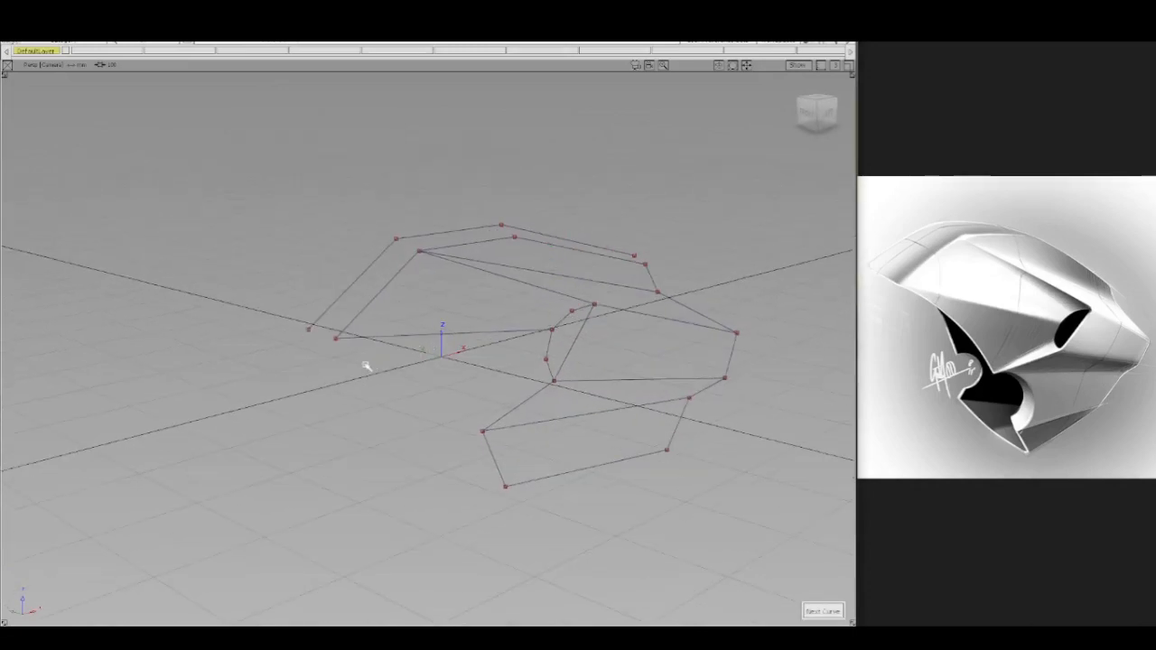
- Draw a snapped line from the offset chain's front end to the lower side panel's front upper corner
ctrl+click(366, 366)
ctrl+click(436, 404)
ctrl+shift+drag(465, 377, 506, 331)
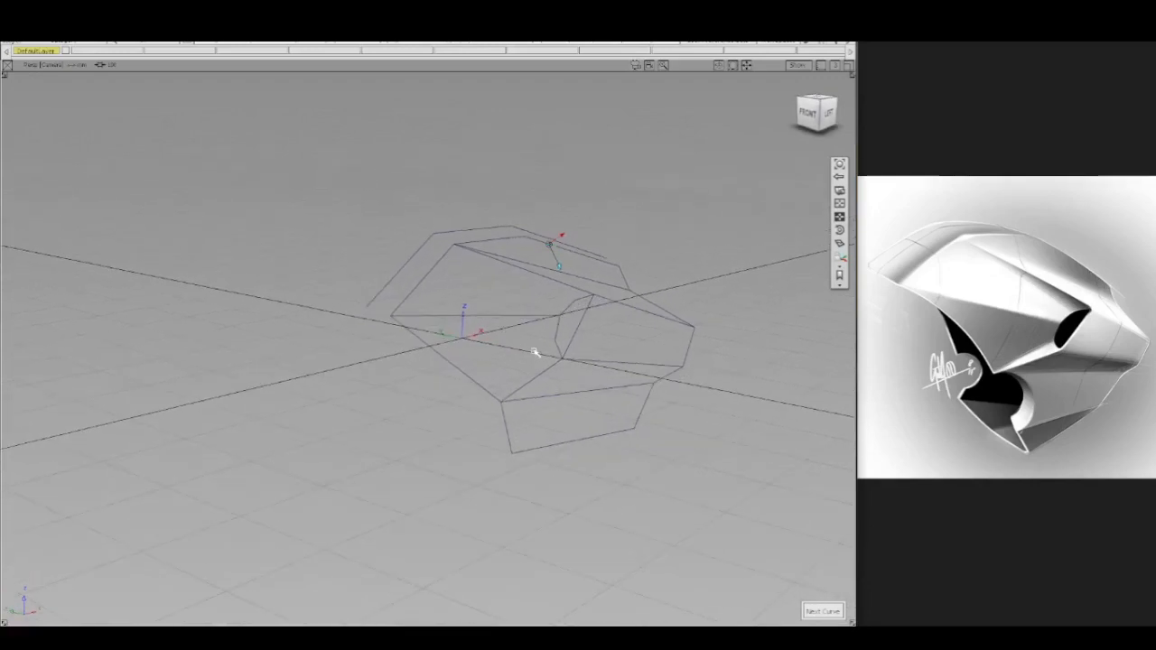
- Frame the whole helmet framework in a front-left perspective view and add that view as a bookmark
alt+shift+middle_drag(534, 346, 533, 351)
alt+shift+right_drag(560, 336, 572, 338)
alt+shift+middle_drag(556, 340, 512, 335)
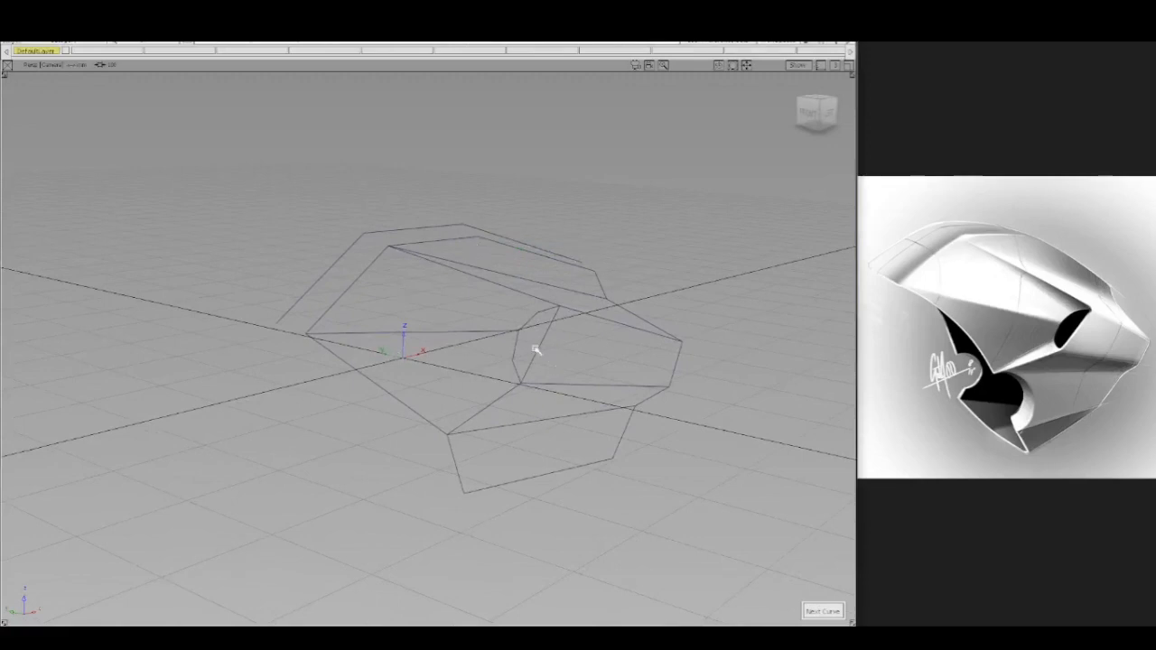
key(alt+shift)
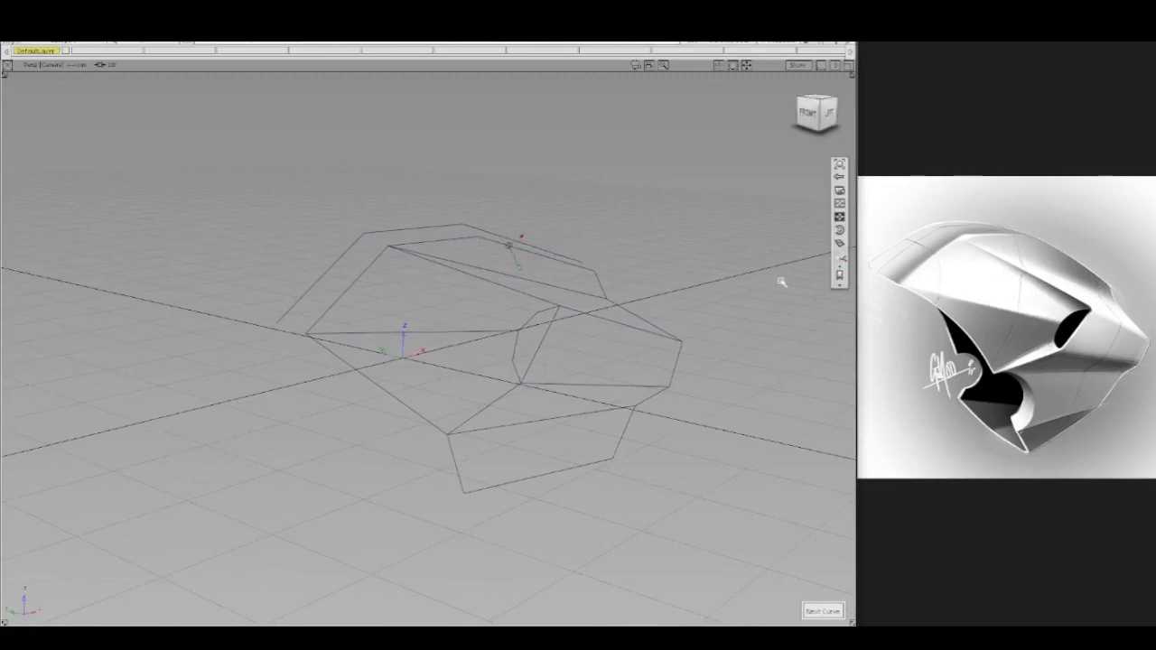
mouse_move(839, 286)
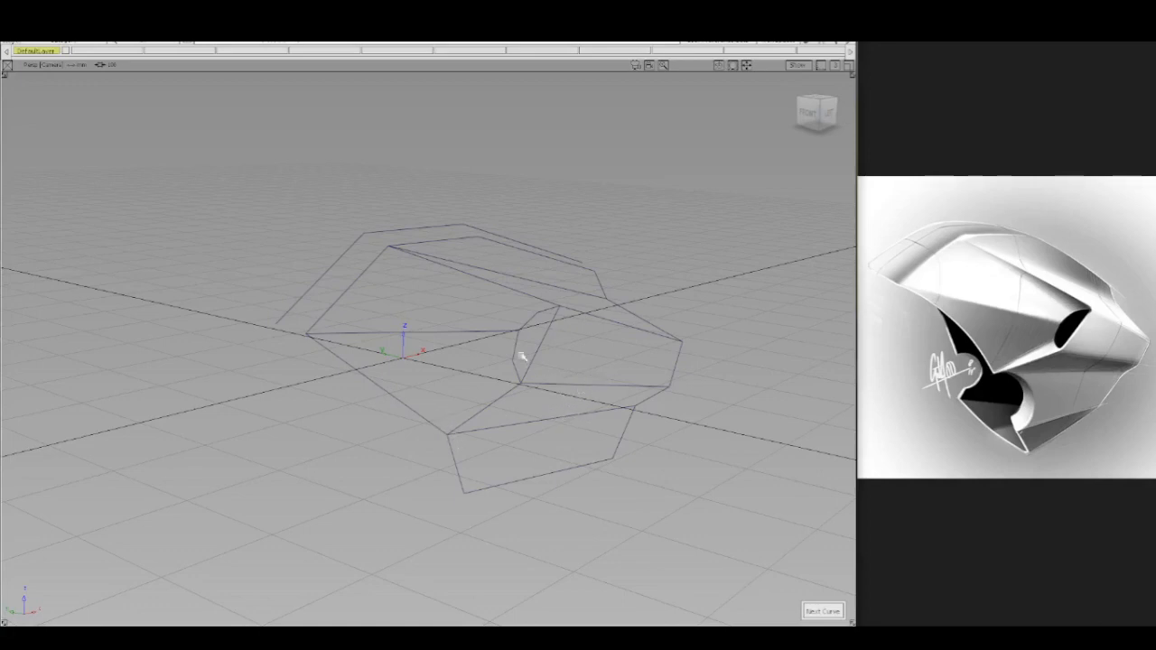
ctrl+shift+drag(475, 314, 540, 289)
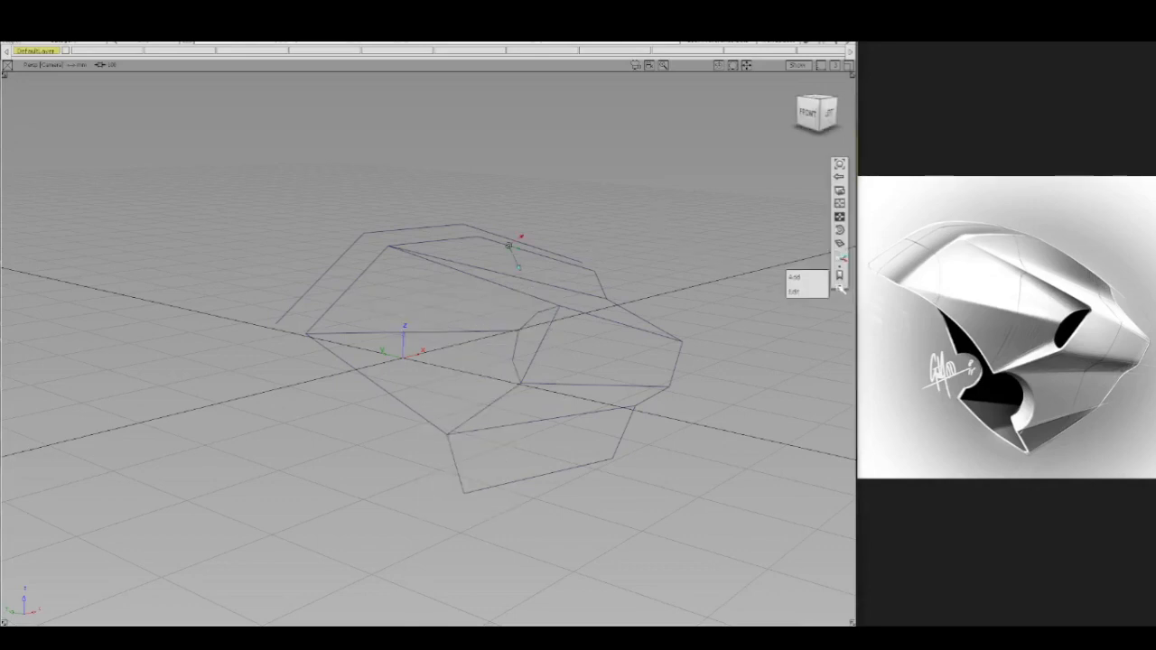
click(811, 282)
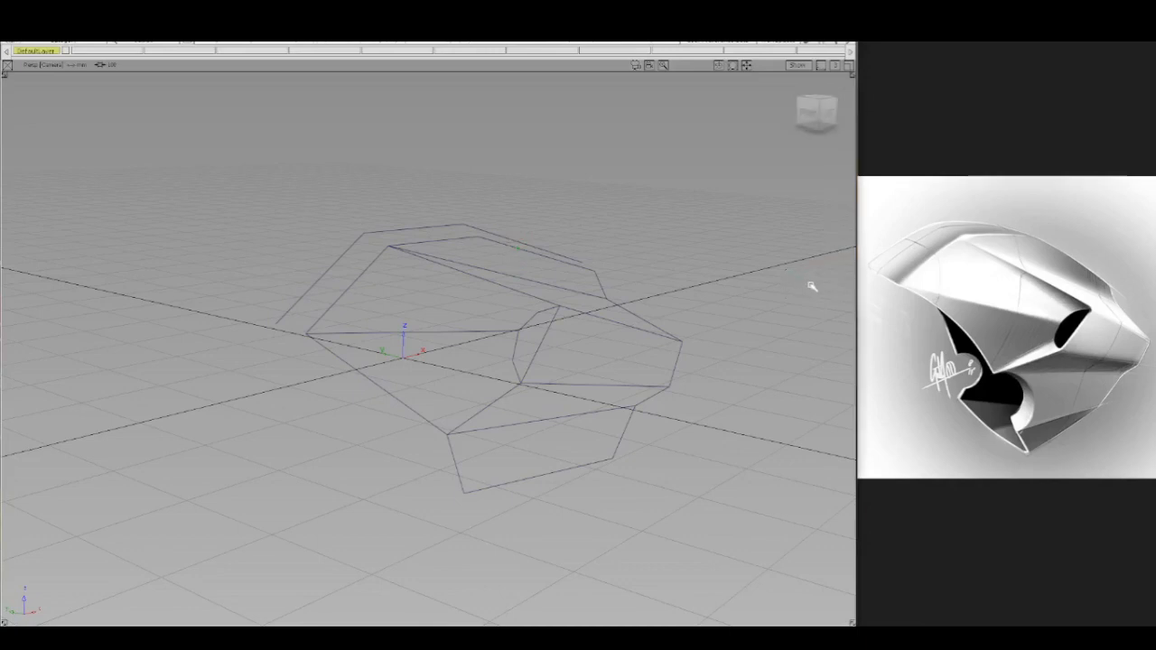
- Open the Variant Lister, open the new bookmark's name for editing, and close the lister
click(389, 38)
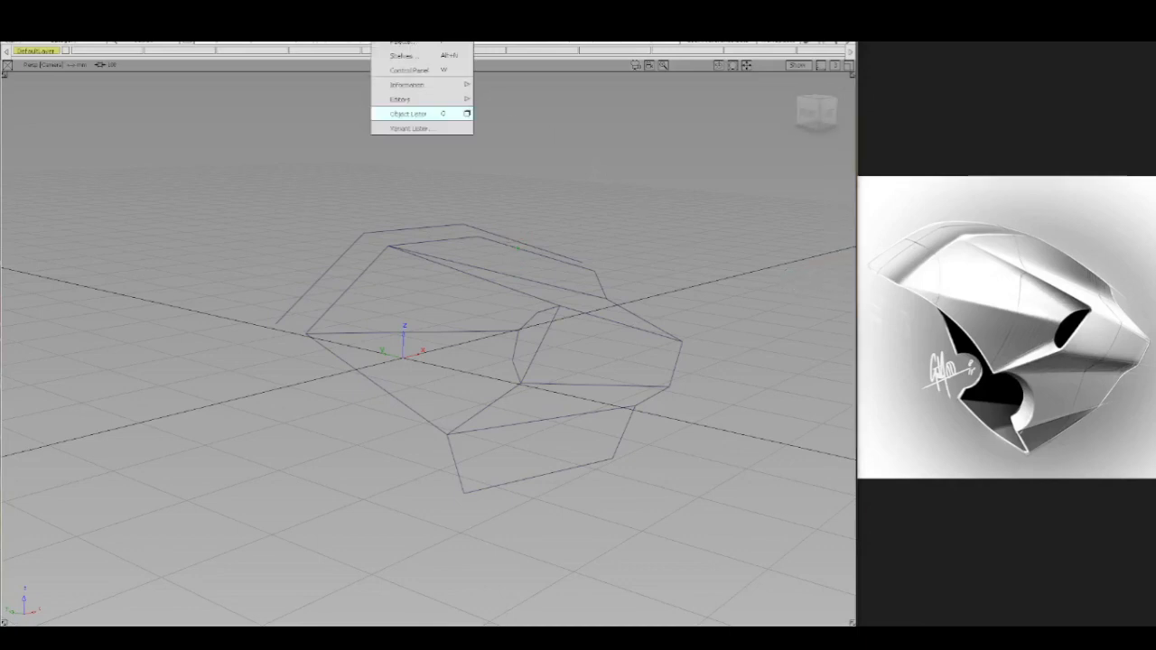
click(407, 130)
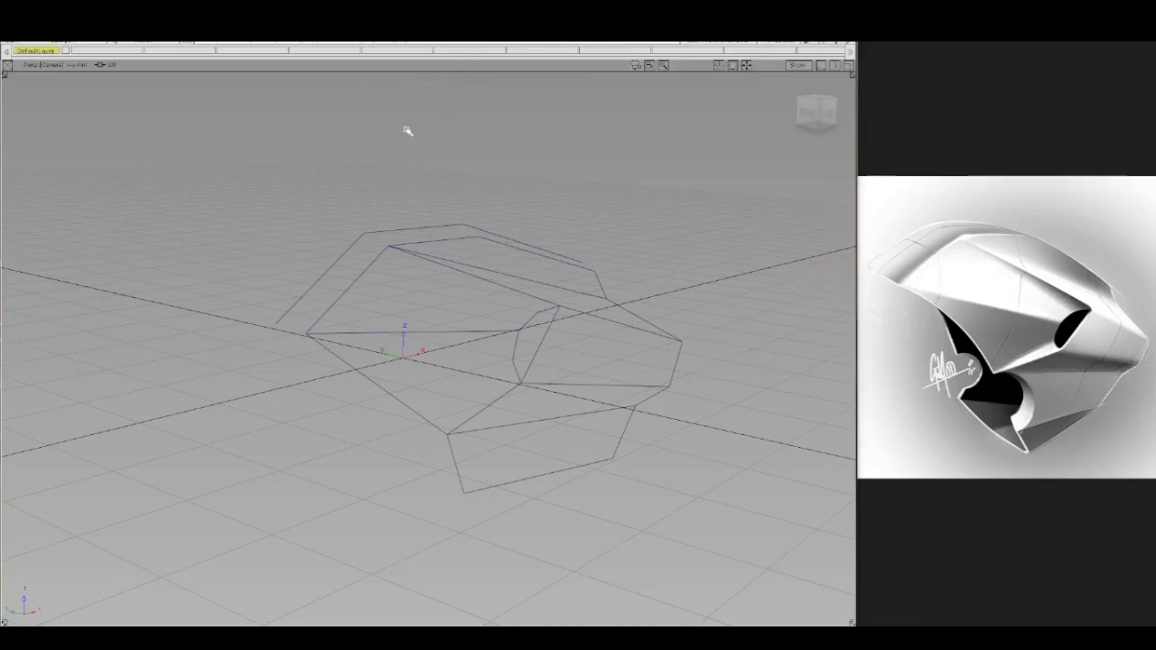
drag(2, 199, 344, 108)
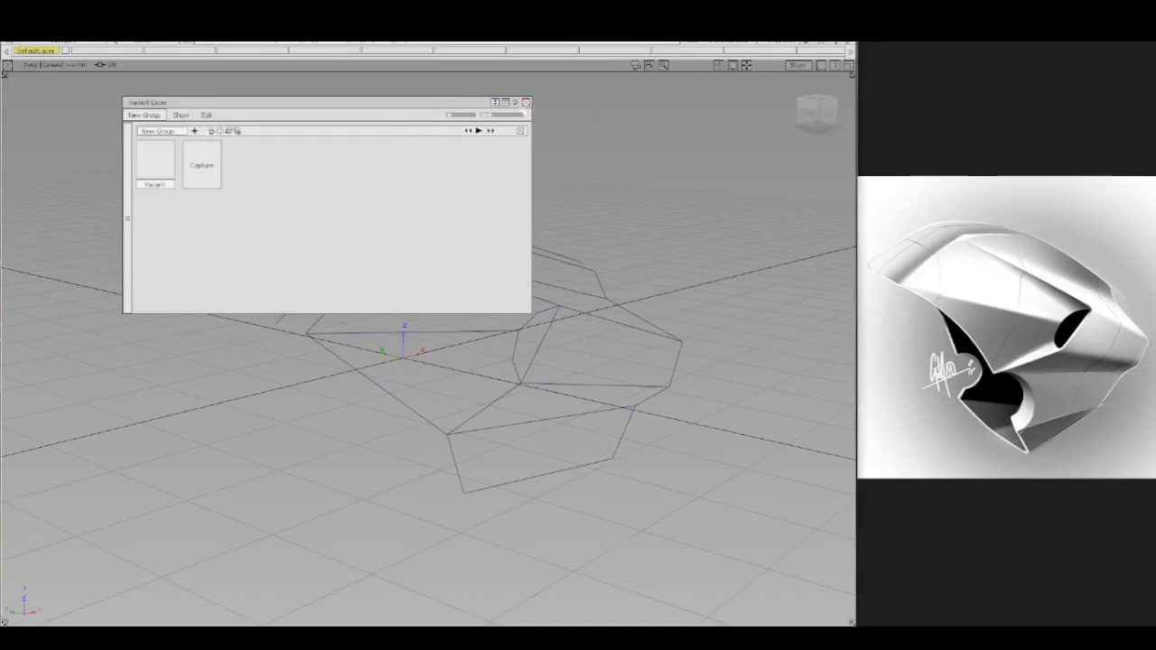
double_click(161, 184)
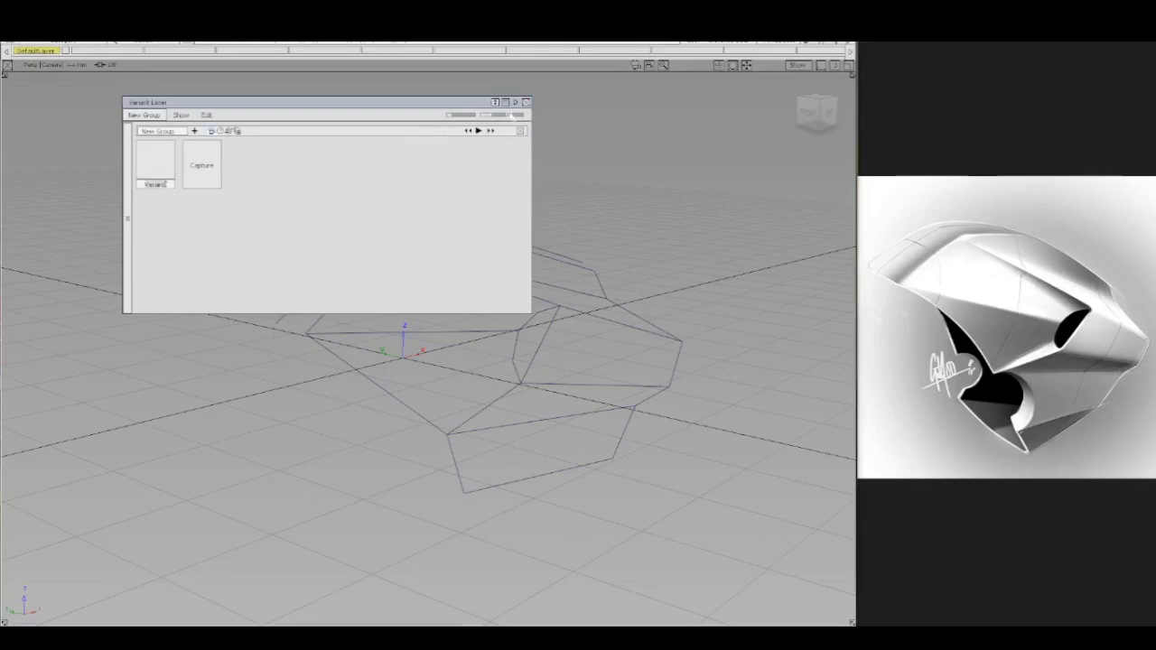
click(526, 102)
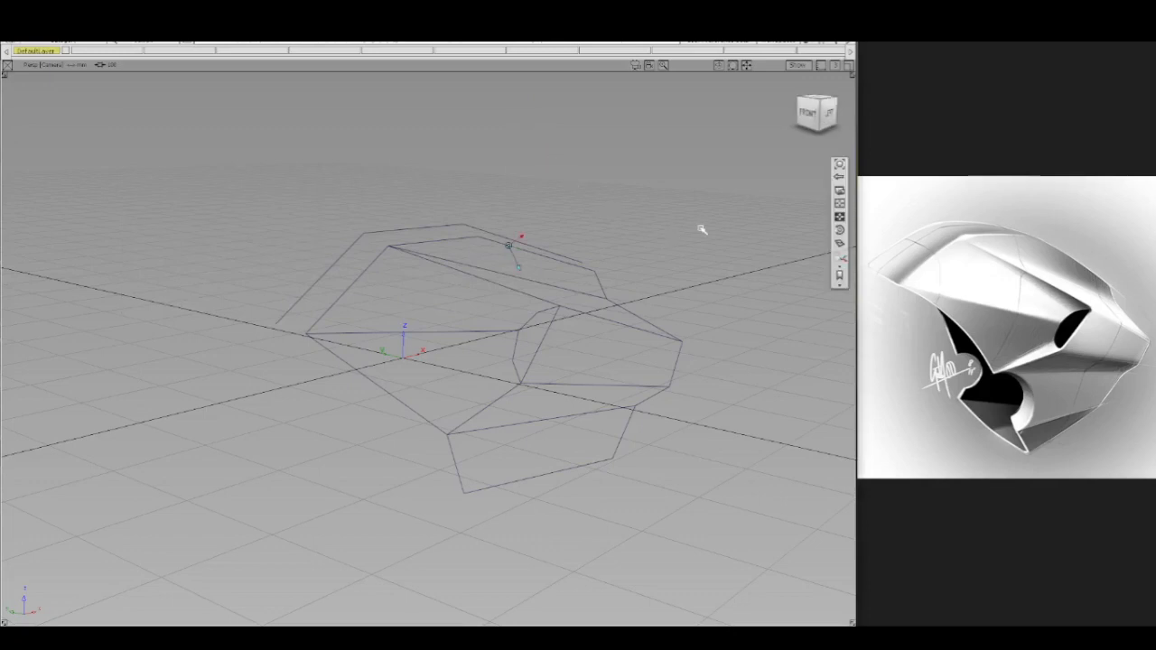
- Open the bookmark for editing from the bookmark list, then reopen the Variant Lister separately and close it
click(840, 282)
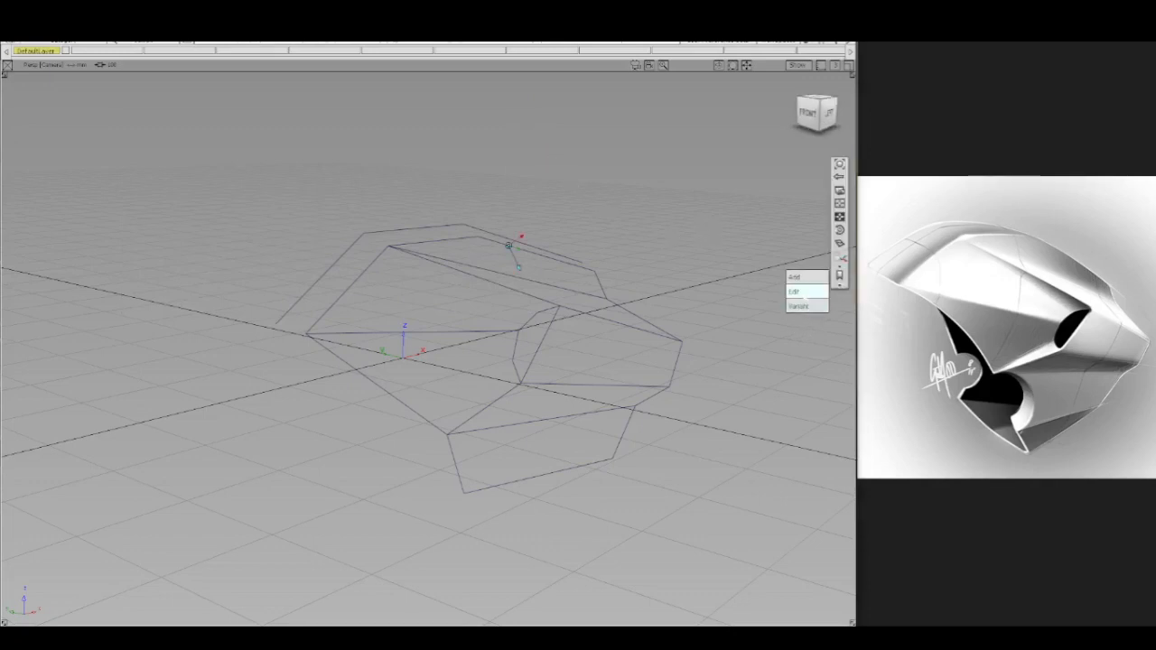
click(801, 292)
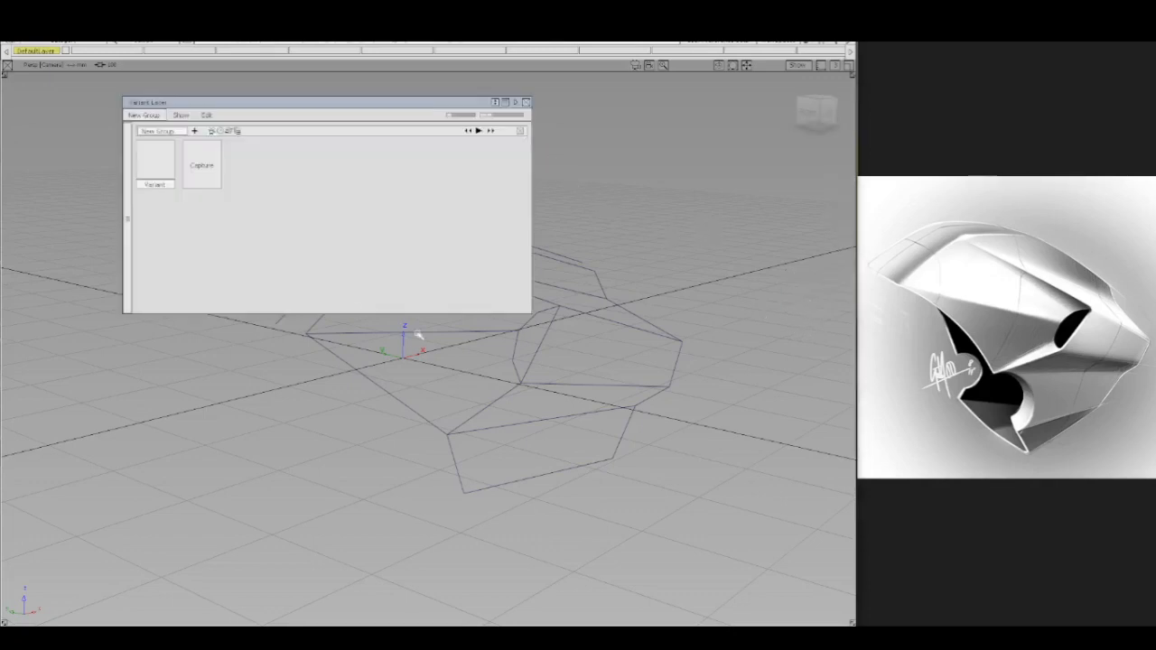
click(526, 102)
click(413, 51)
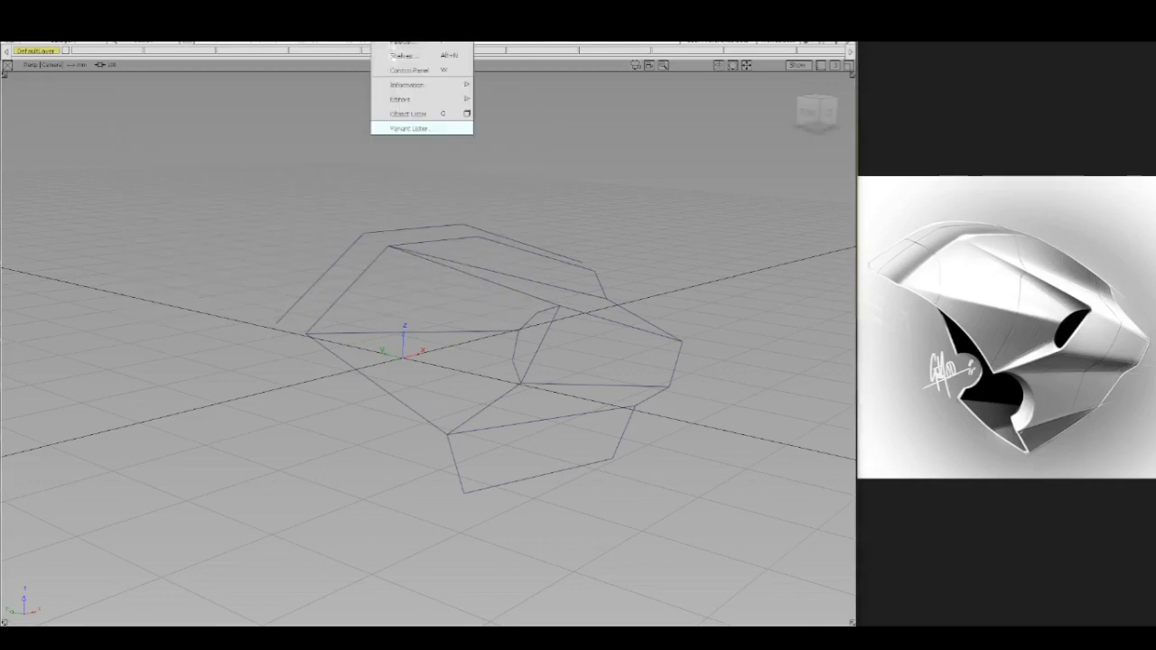
click(409, 128)
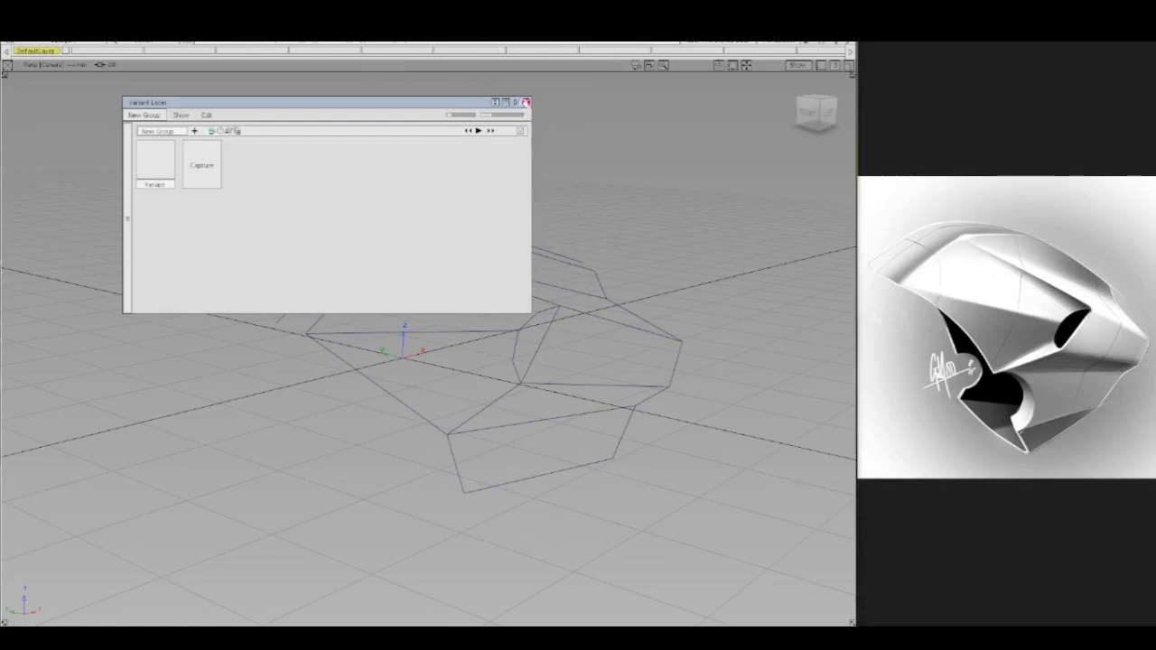
click(525, 102)
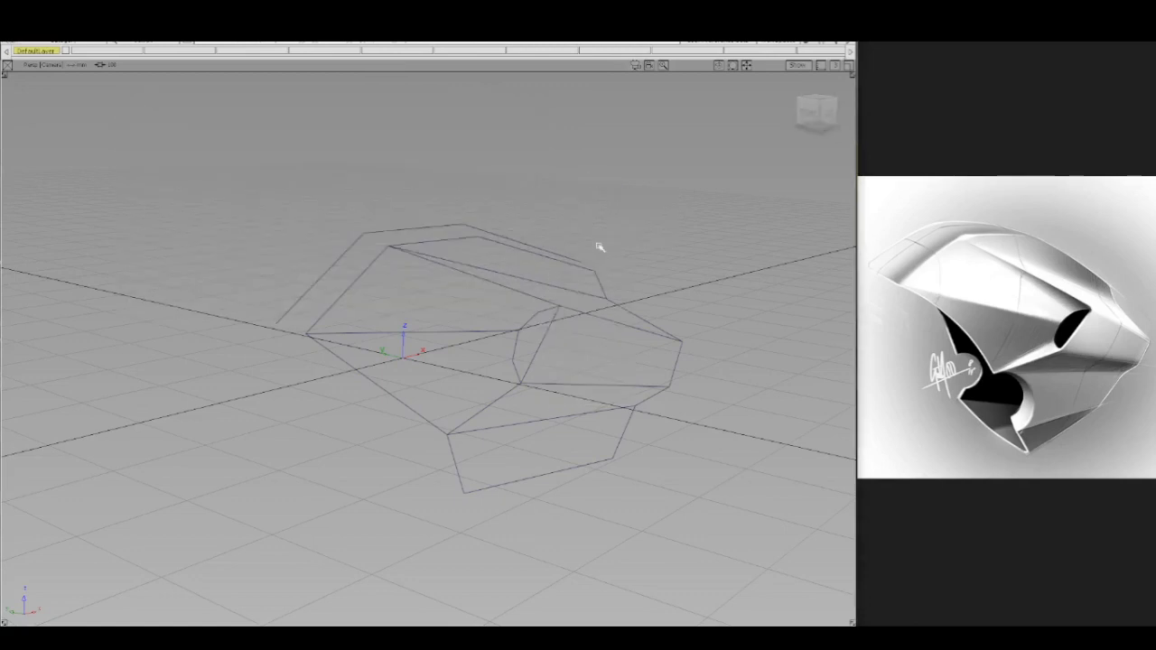
- Select all the framework lines and turn on the display of their control points
alt+shift+right_drag(611, 331, 611, 320)
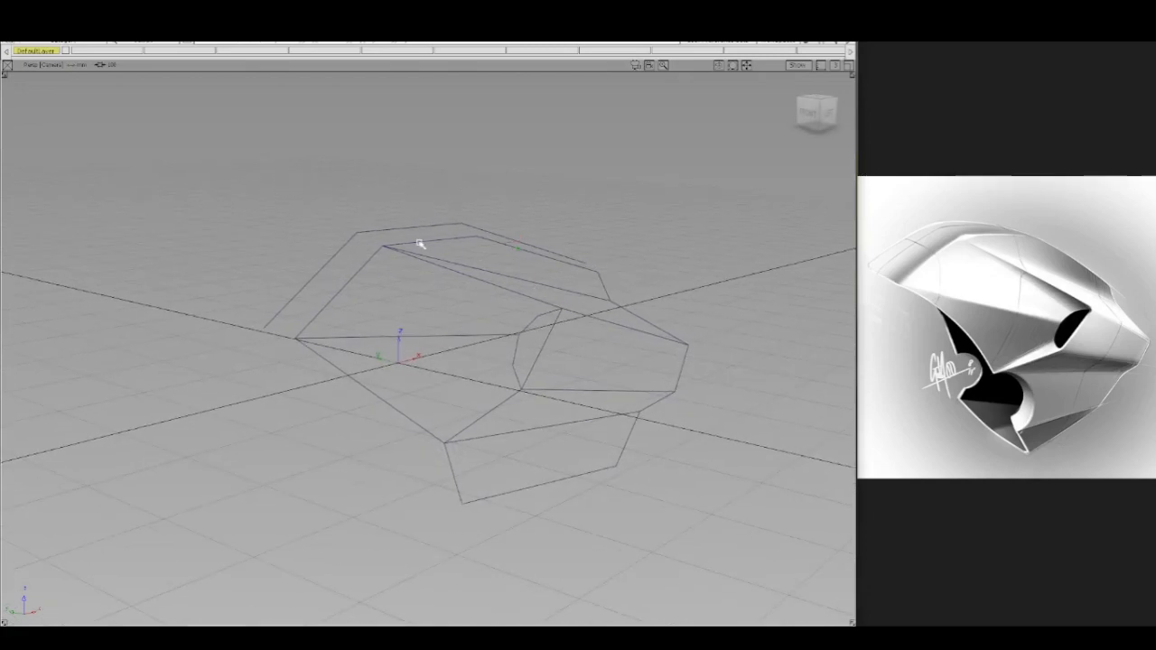
ctrl+shift+drag(418, 242, 455, 245)
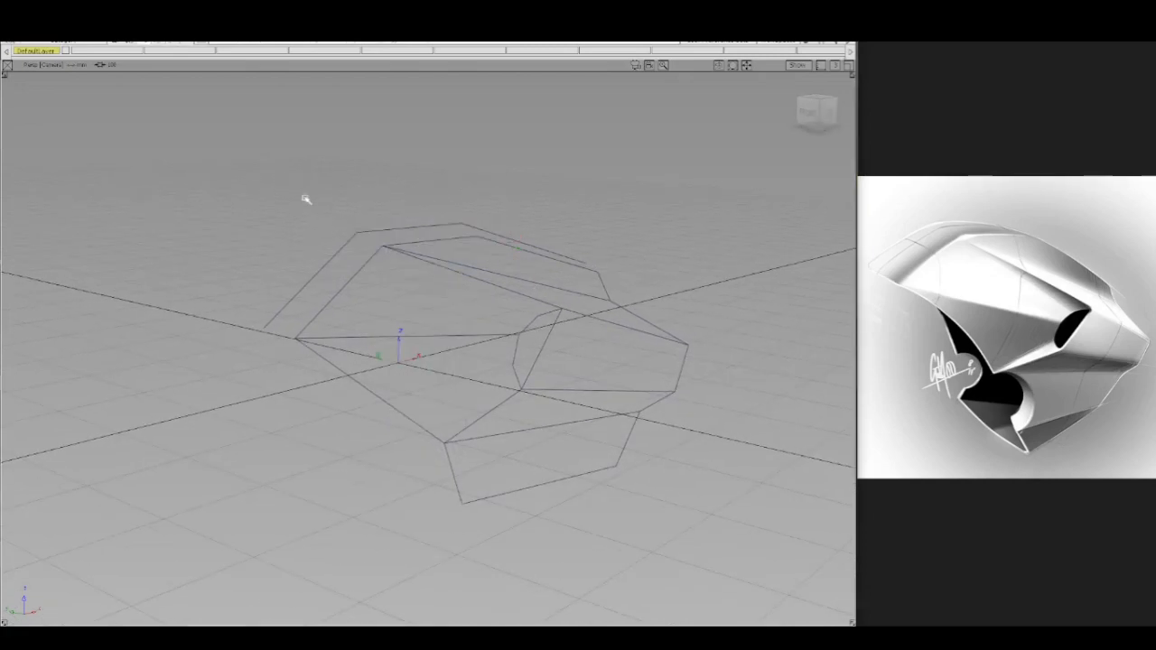
drag(300, 193, 697, 511)
key(c)
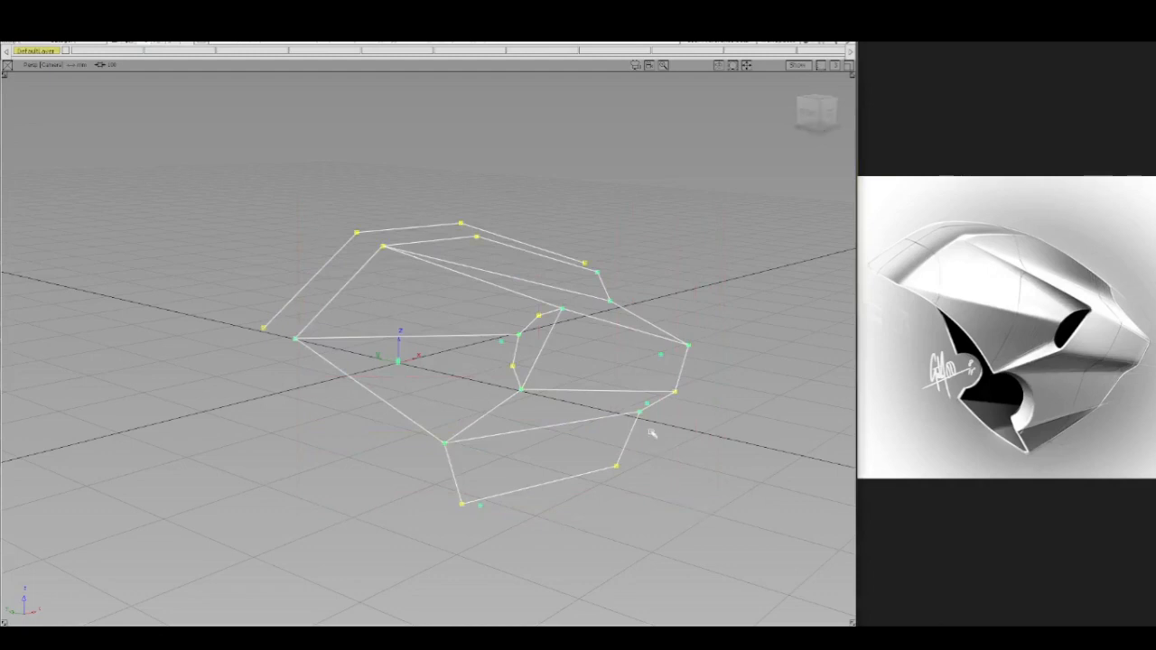
click(638, 336)
alt+shift+middle_drag(627, 359, 612, 336)
ctrl+shift+drag(523, 318, 554, 320)
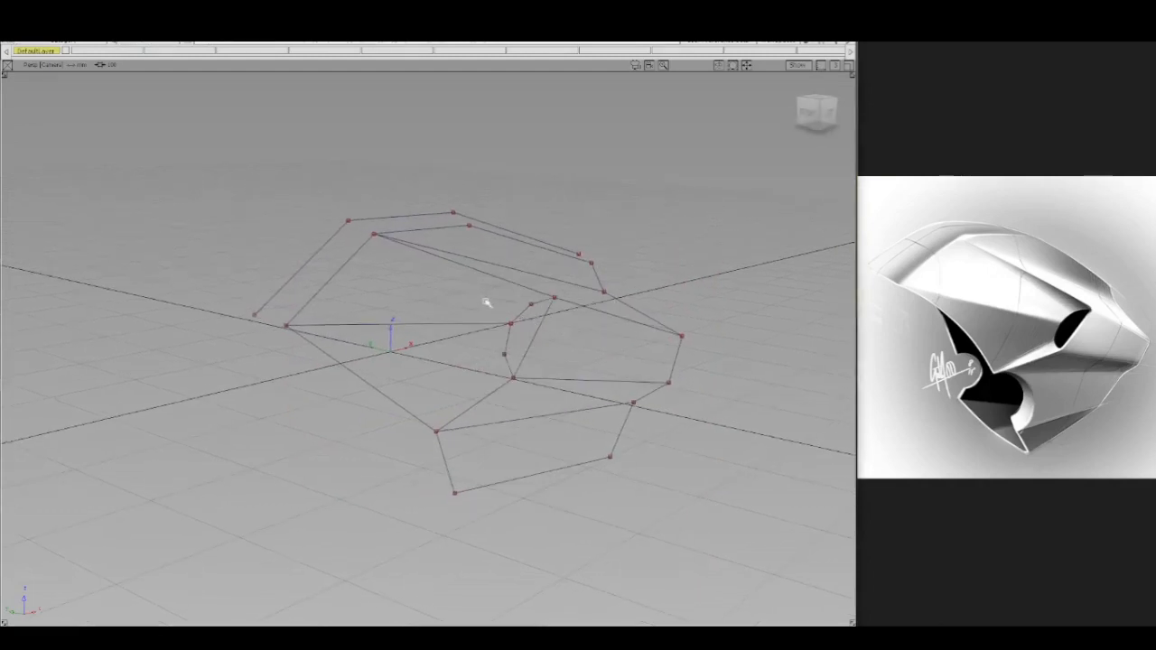
- Move all the control points of the side opening together rearward, keeping the adjoining panel lines attached
drag(471, 286, 558, 394)
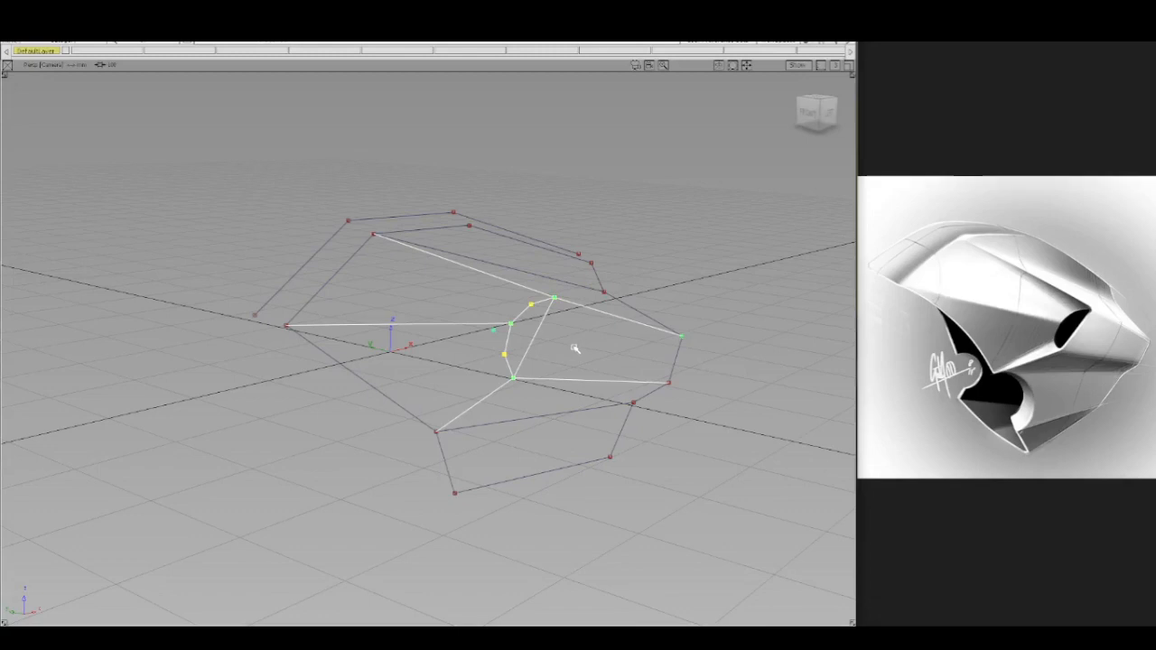
drag(574, 349, 635, 358)
right_drag(673, 287, 675, 303)
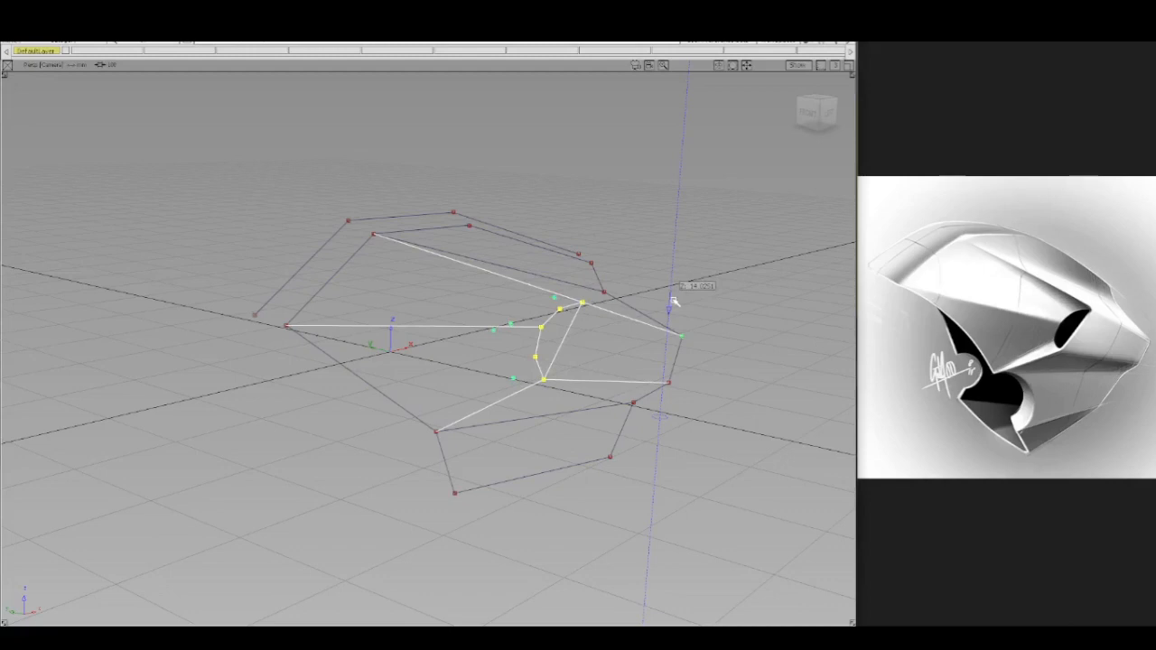
ctrl+shift+drag(675, 266, 689, 251)
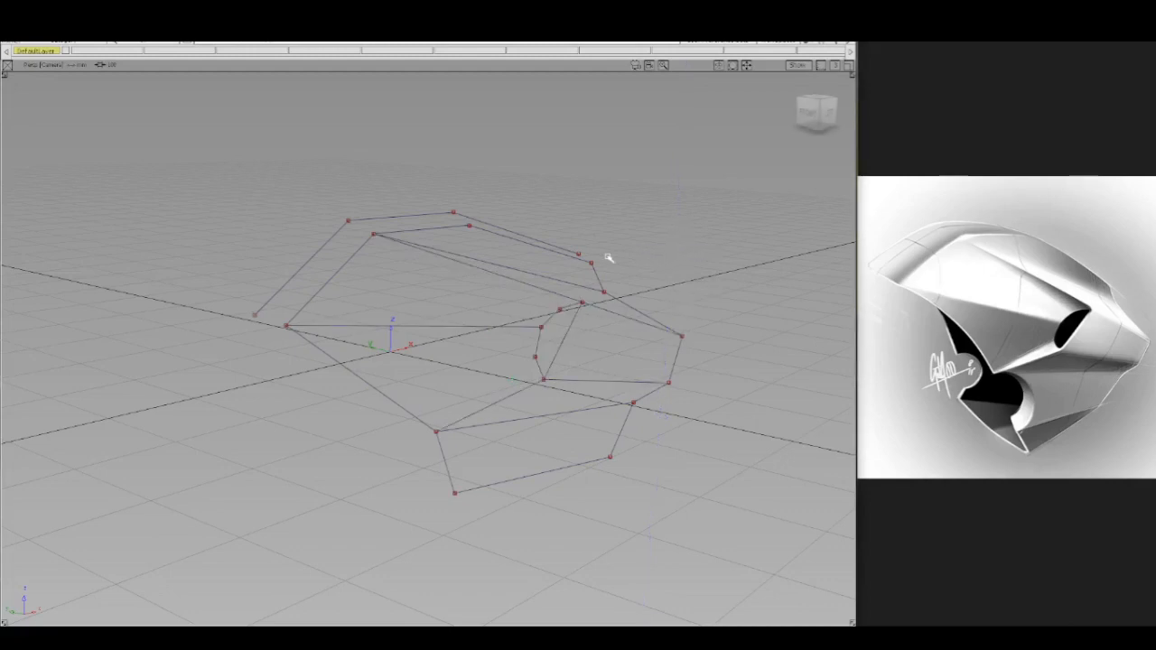
- Raise the shared rear point of the upper side panel lines slightly, keeping the attached lines together
ctrl+shift+drag(557, 253, 590, 256)
ctrl+shift+right_drag(652, 262, 658, 257)
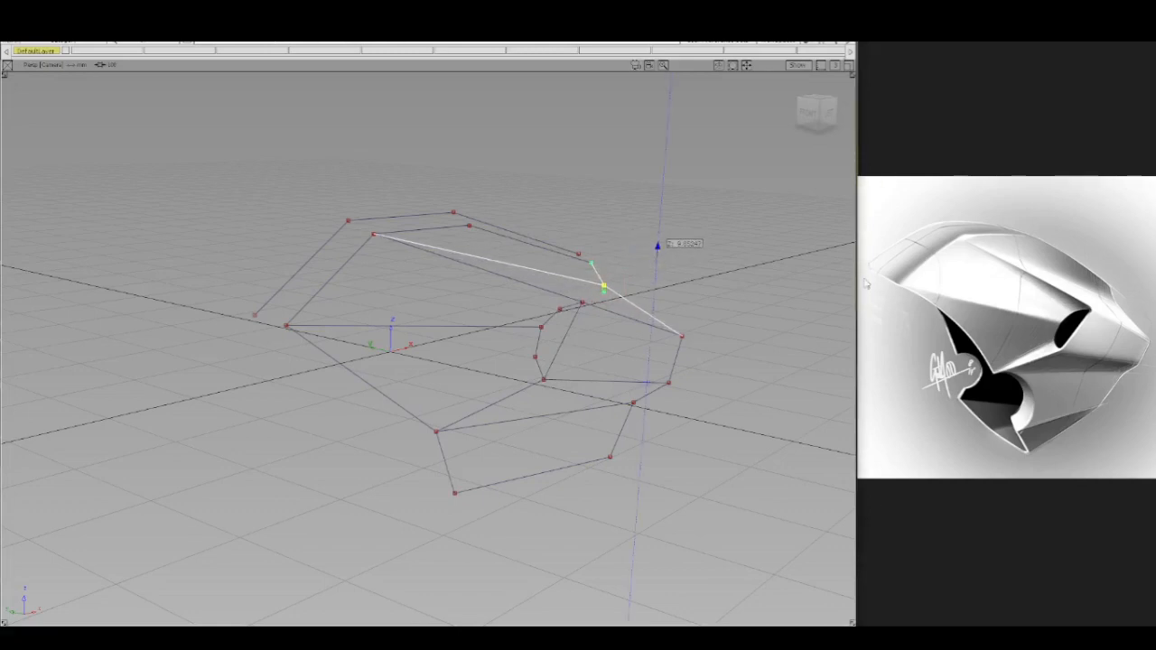
mouse_move(1099, 285)
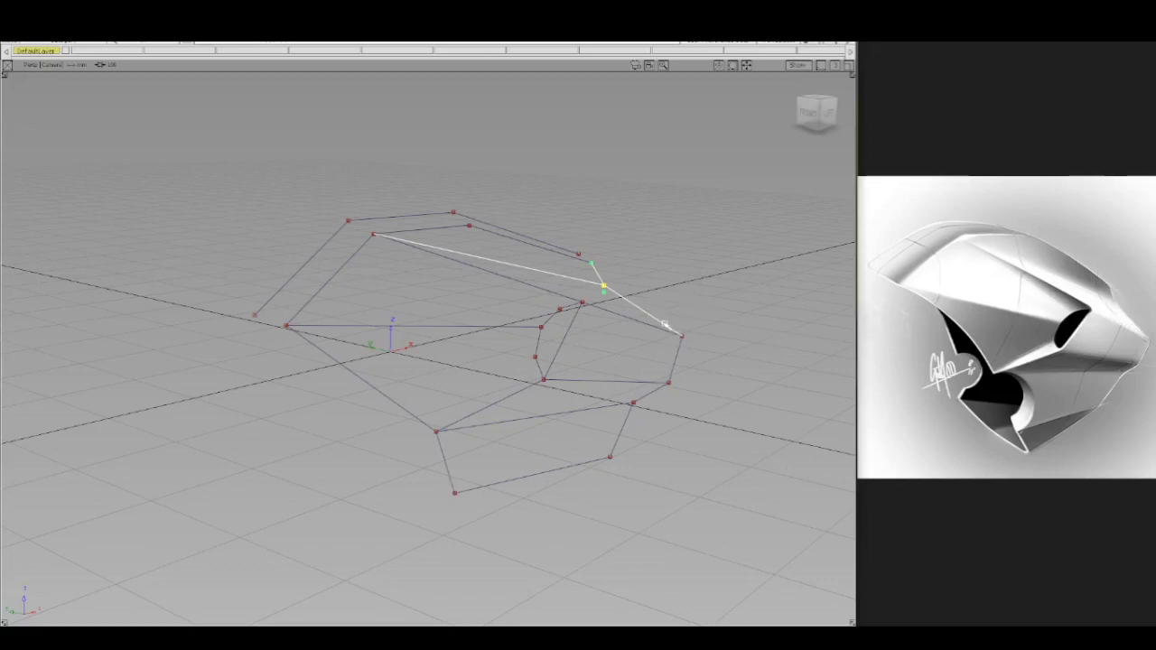
ctrl+shift+right_drag(642, 280, 642, 261)
ctrl+shift+drag(562, 268, 561, 253)
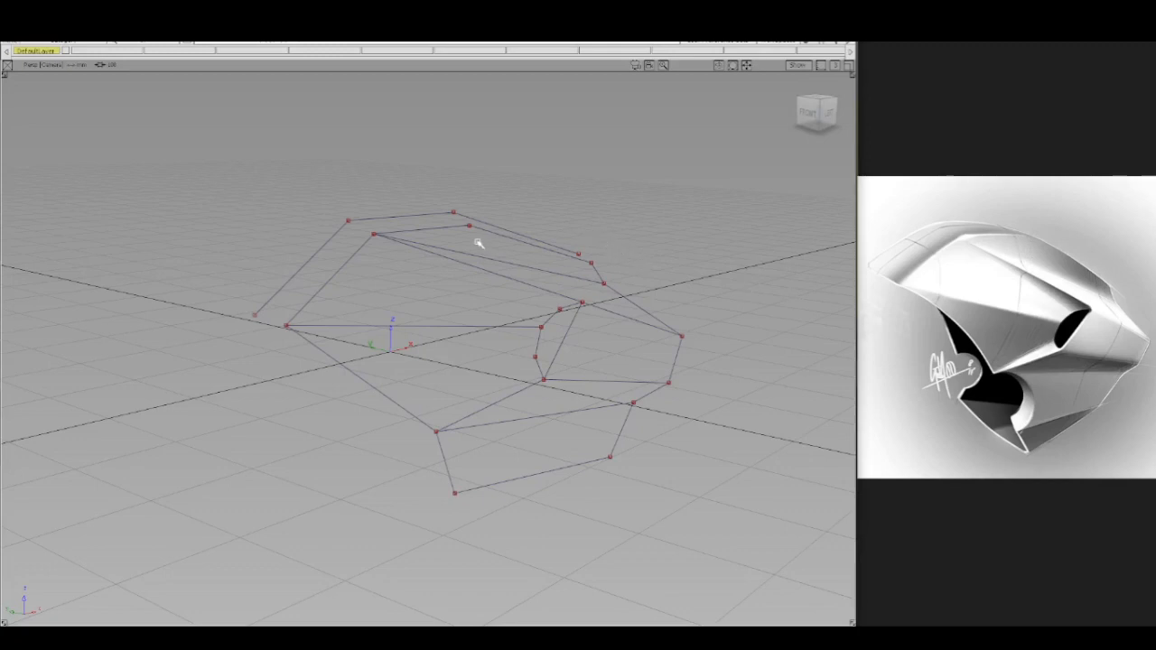
- Move the two crown points of the roof lines slightly rearward and up
ctrl+shift+drag(428, 207, 483, 237)
drag(517, 200, 523, 200)
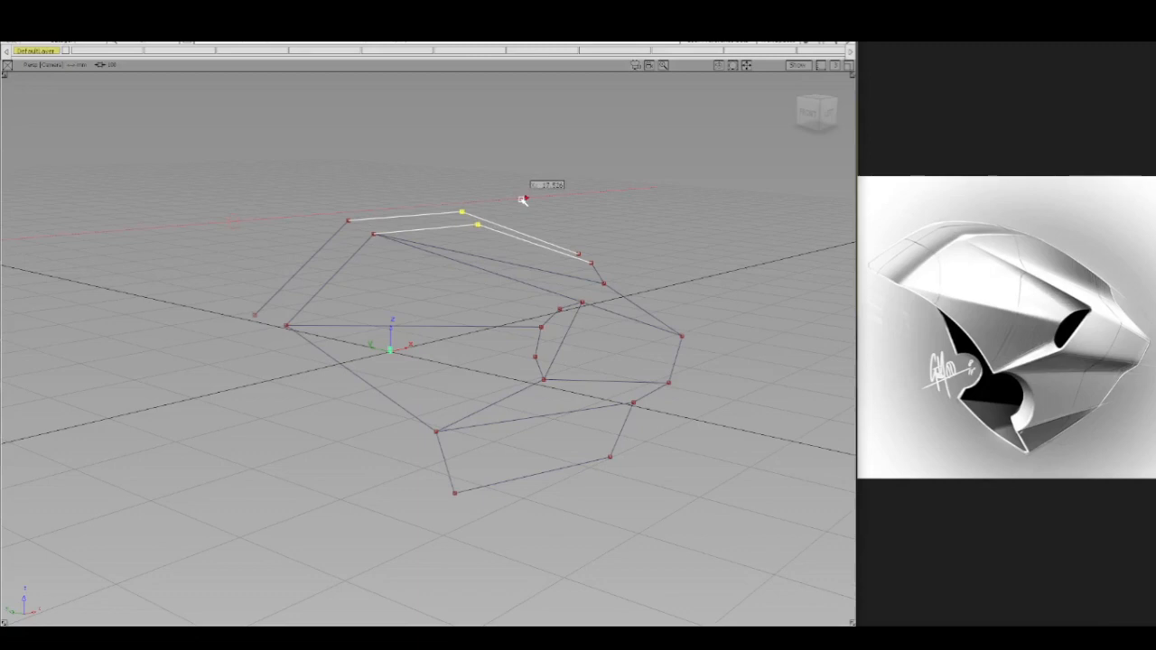
right_drag(523, 200, 521, 196)
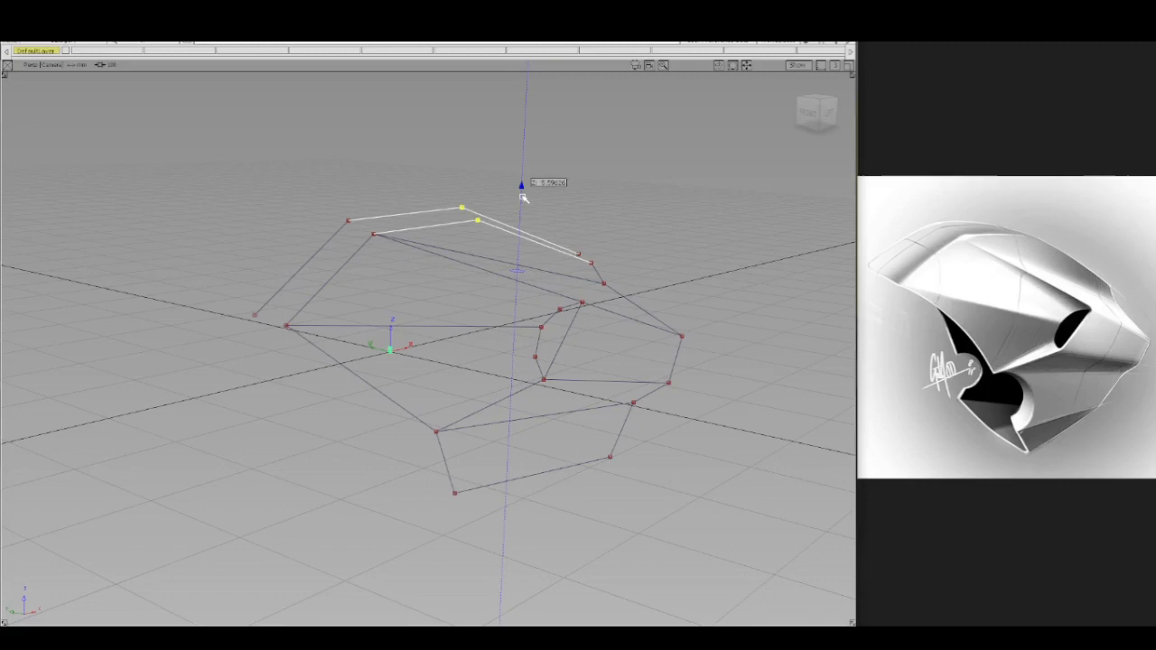
ctrl+shift+drag(548, 187, 549, 136)
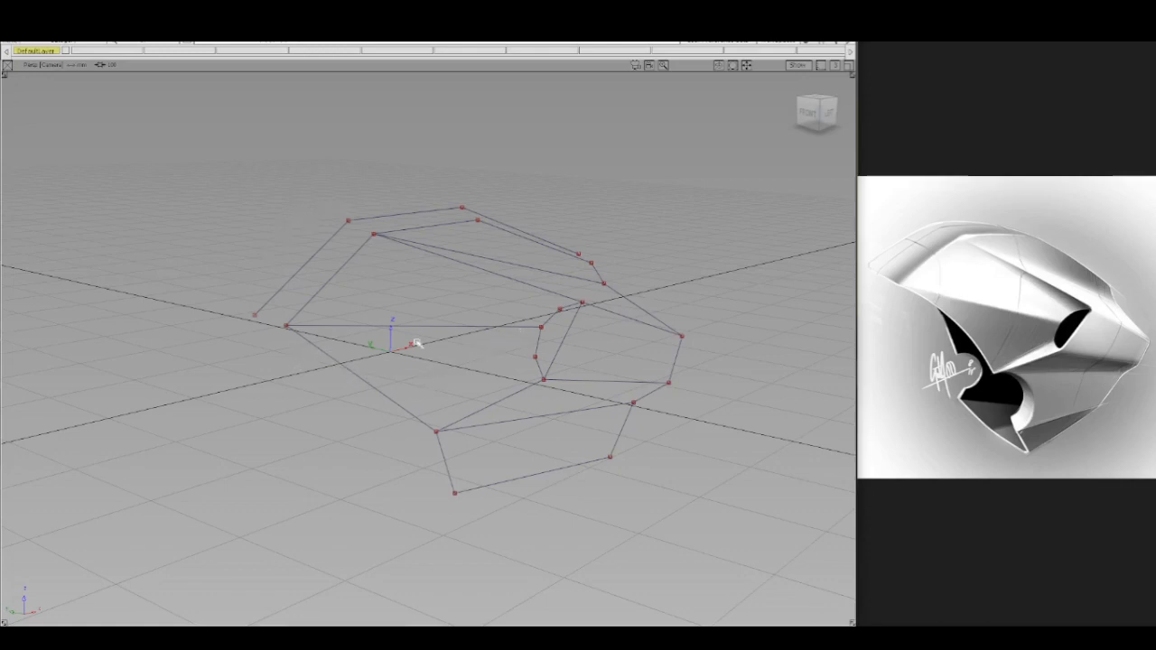
- Draw a straight line from the upper point of the side opening to the upper corner of the visor edge
alt+shift+drag(418, 342, 455, 344)
click(548, 334)
alt+shift+drag(523, 334, 674, 323)
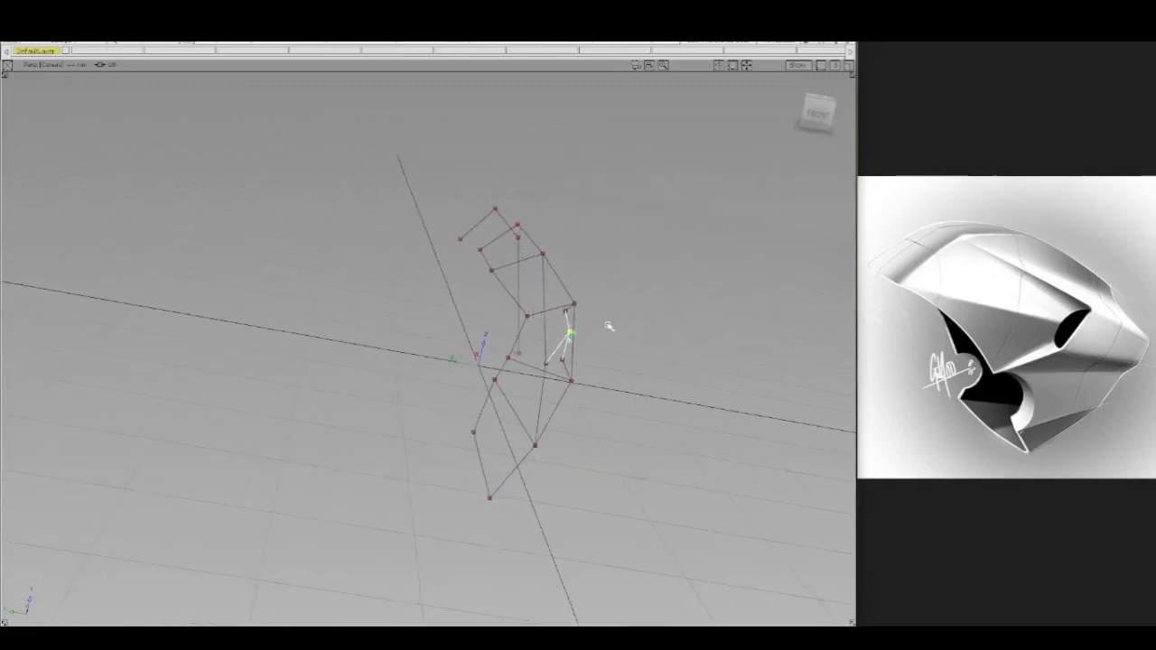
alt+shift+drag(608, 326, 527, 276)
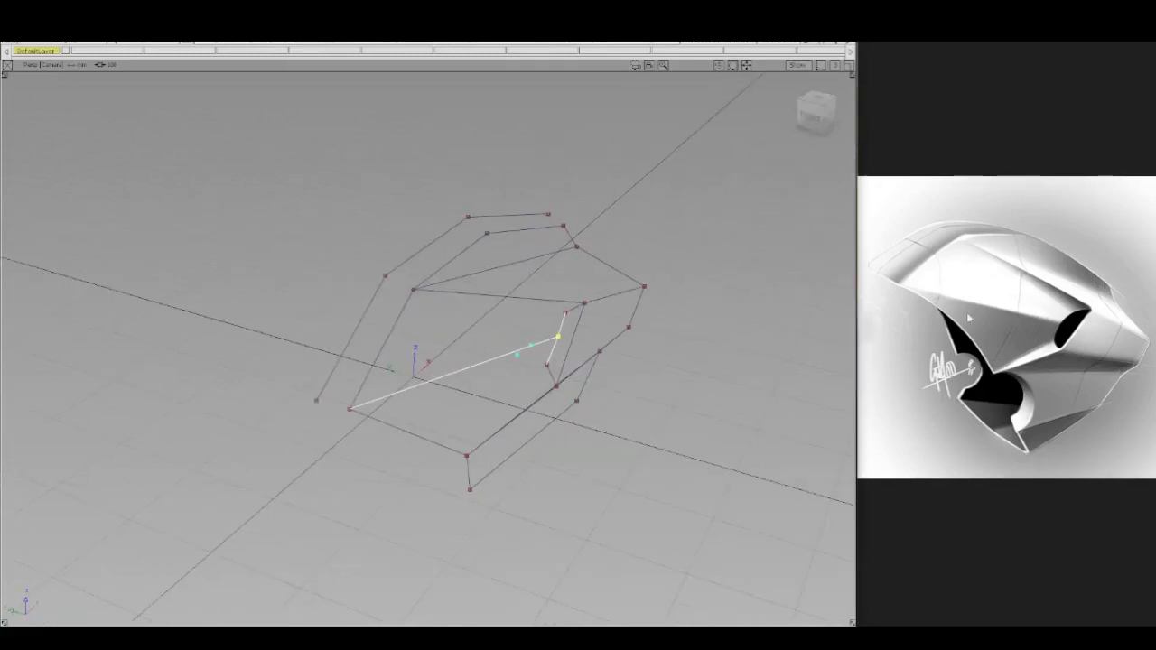
key(Escape)
ctrl+shift+middle_drag(575, 273, 569, 324)
ctrl+click(565, 315)
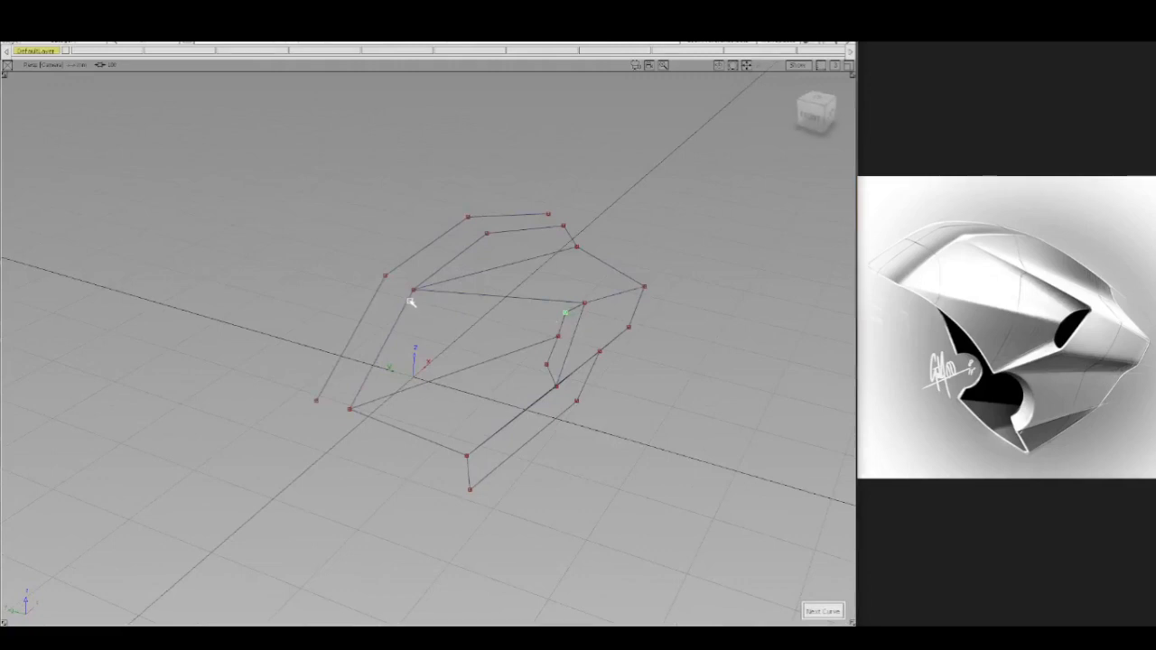
ctrl+drag(412, 301, 416, 289)
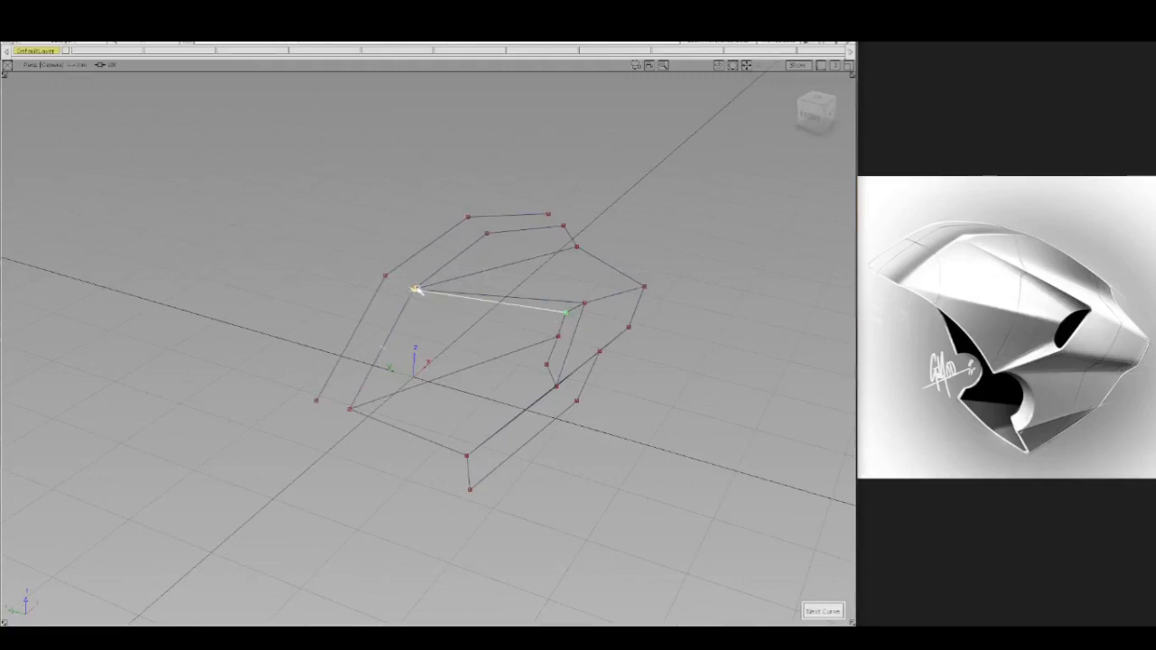
- Draw a straight line from the side opening's lower front point to the jaw's upper front corner, then restore the bookmarked view
key(space)
ctrl+click(526, 383)
ctrl+click(464, 462)
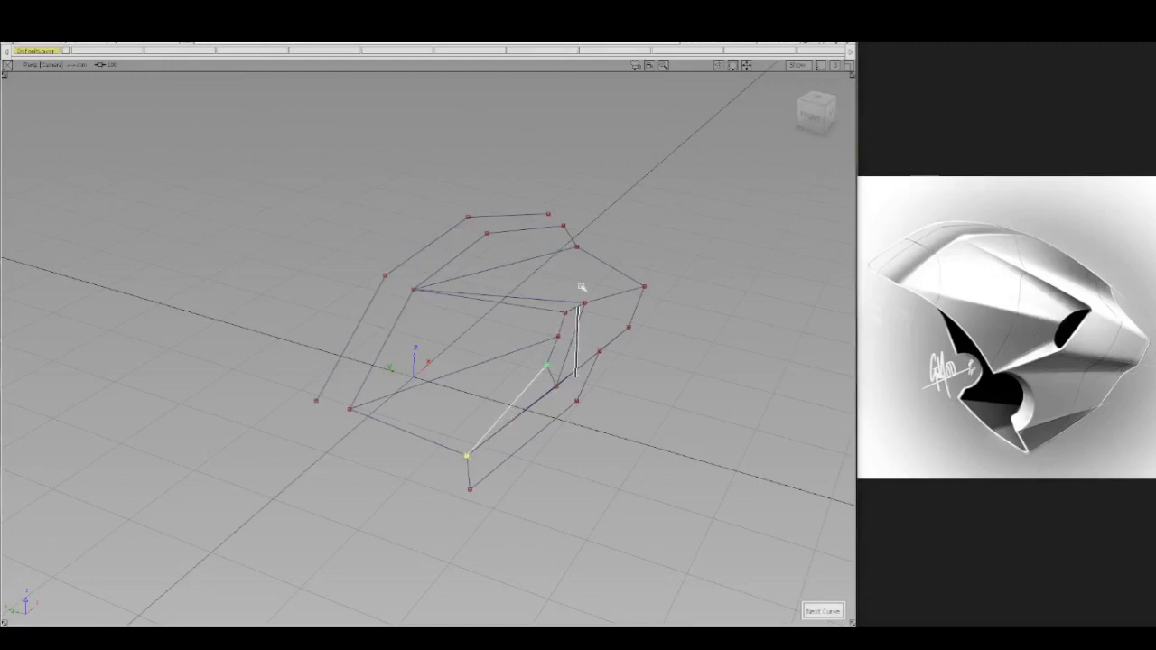
mouse_move(581, 287)
ctrl+shift+mouse_down()
mouse_move(611, 294)
mouse_move(586, 315)
mouse_move(511, 325)
ctrl+shift+mouse_up()
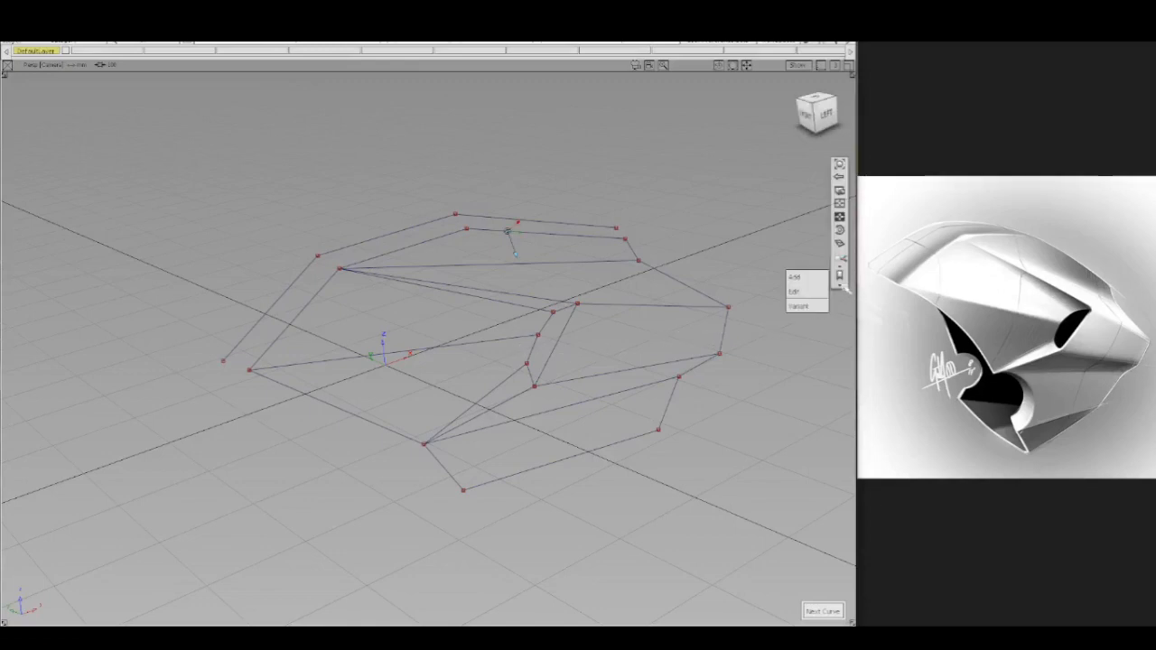
alt+shift+drag(793, 314, 757, 323)
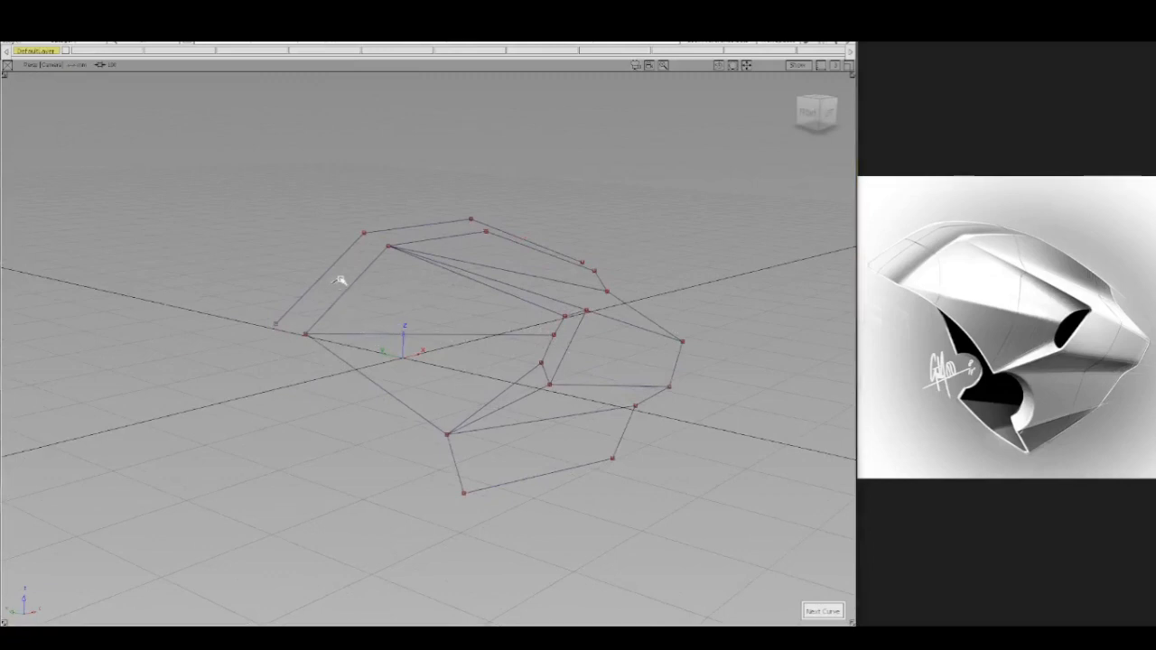
ctrl+shift+drag(333, 283, 371, 298)
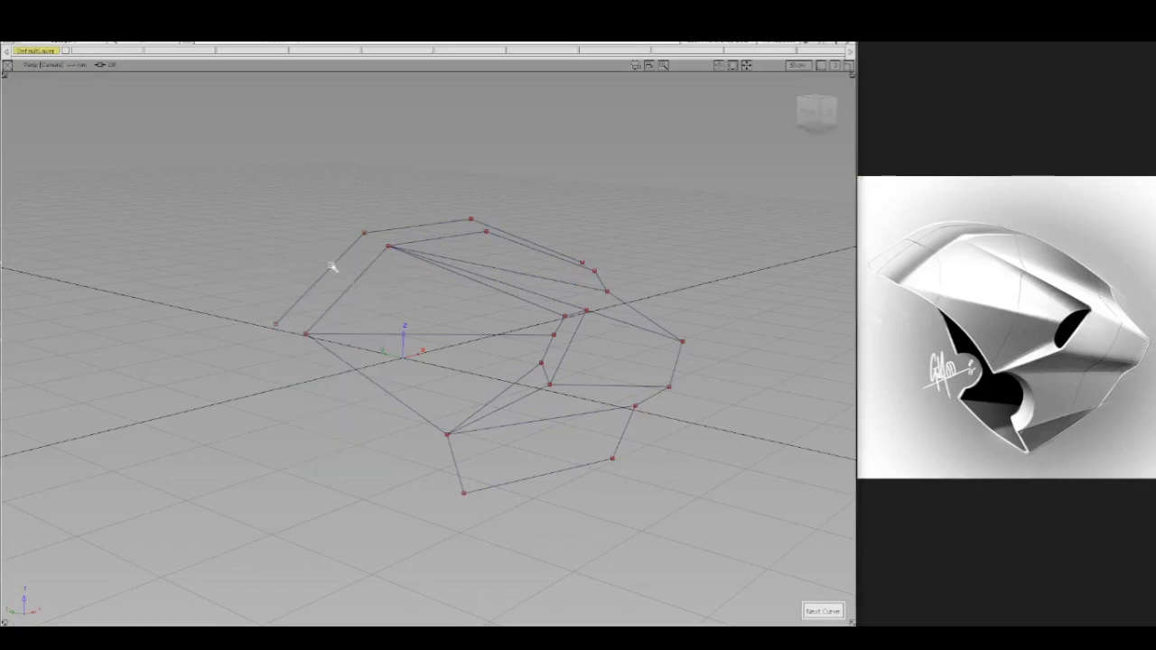
drag(321, 257, 357, 294)
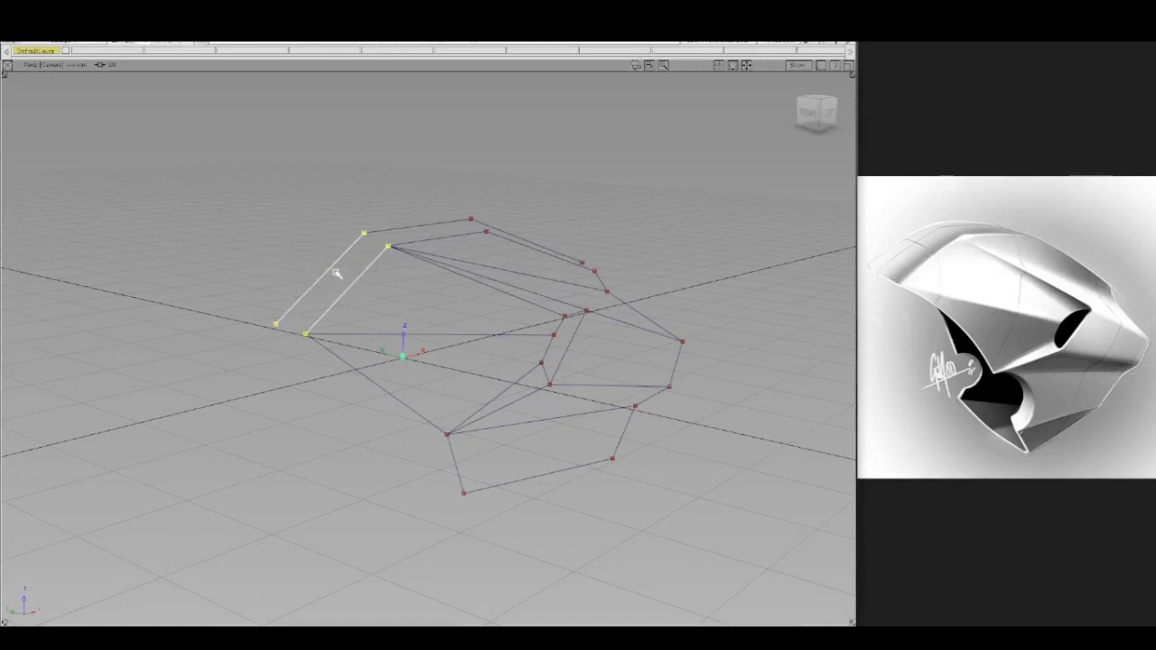
ctrl+shift+drag(334, 271, 334, 254)
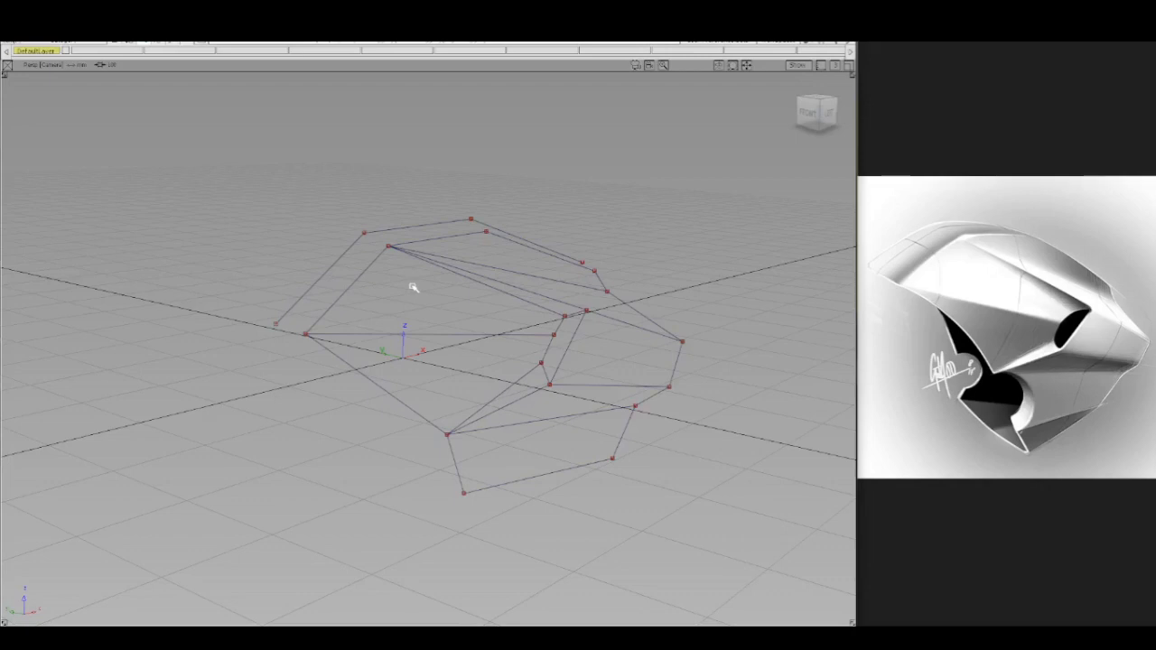
- Move the two front points of the jaw panel rearward together, keeping the adjoining lines attached
ctrl+shift+drag(434, 359, 483, 516)
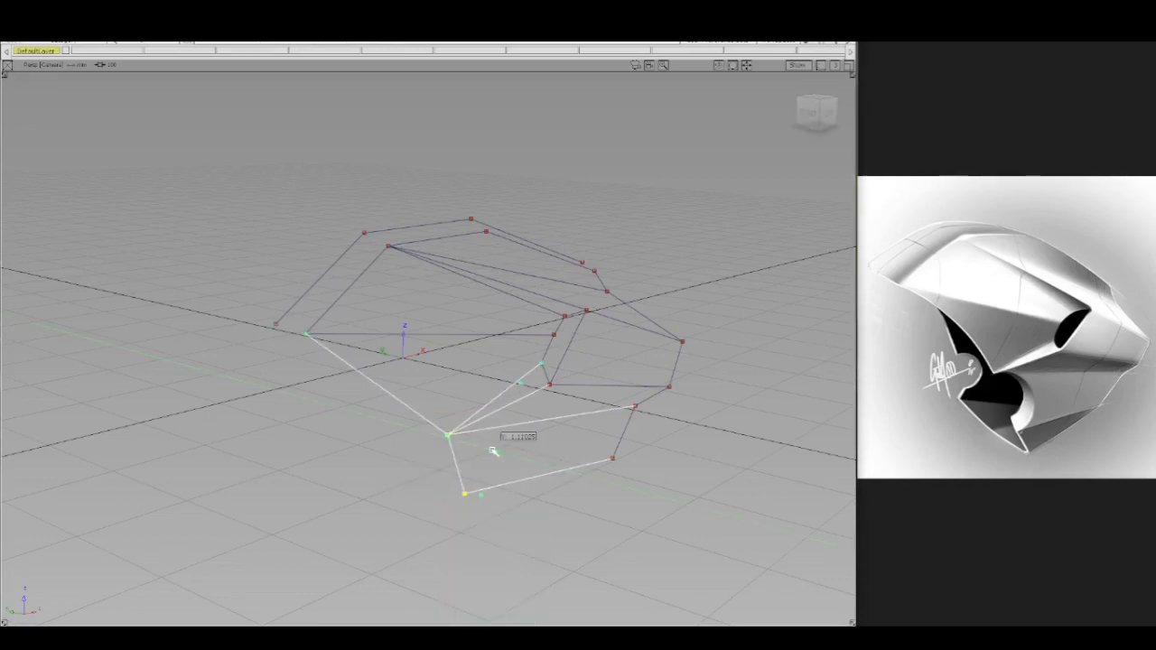
drag(493, 453, 559, 456)
ctrl+shift+right_drag(553, 442, 557, 425)
- Raise the jaw panel's upper rear point slightly and move both rear points of the panel rearward
ctrl+shift+drag(620, 427, 627, 398)
drag(627, 398, 675, 427)
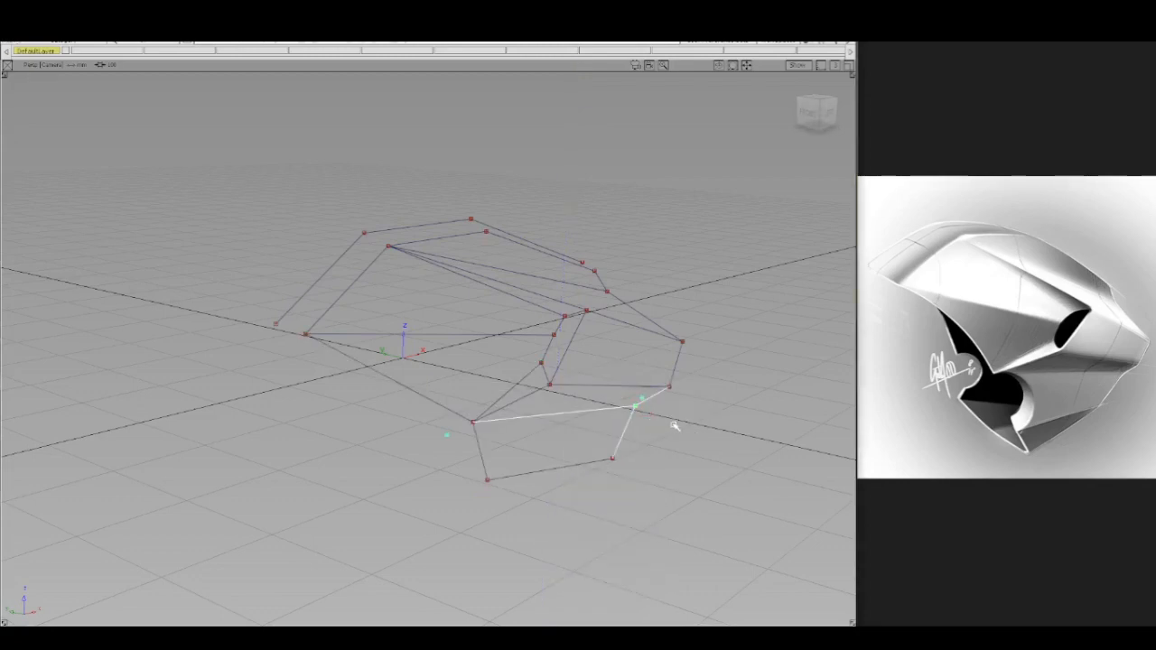
ctrl+shift+right_drag(675, 426, 673, 408)
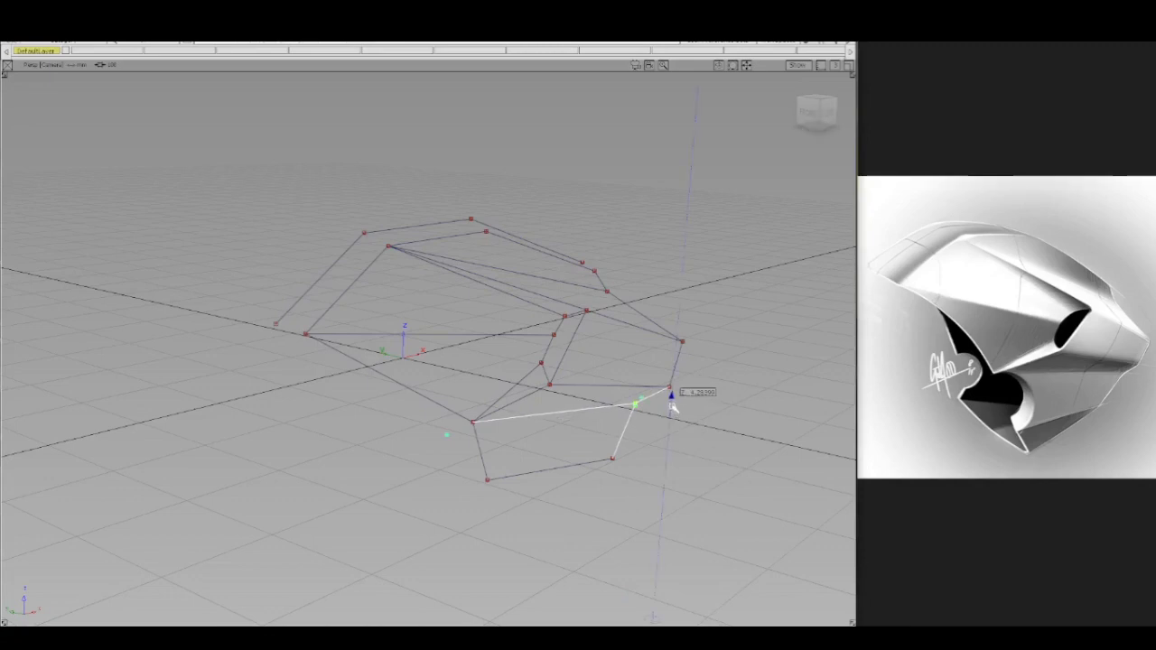
ctrl+shift+drag(529, 457, 580, 453)
drag(589, 443, 652, 489)
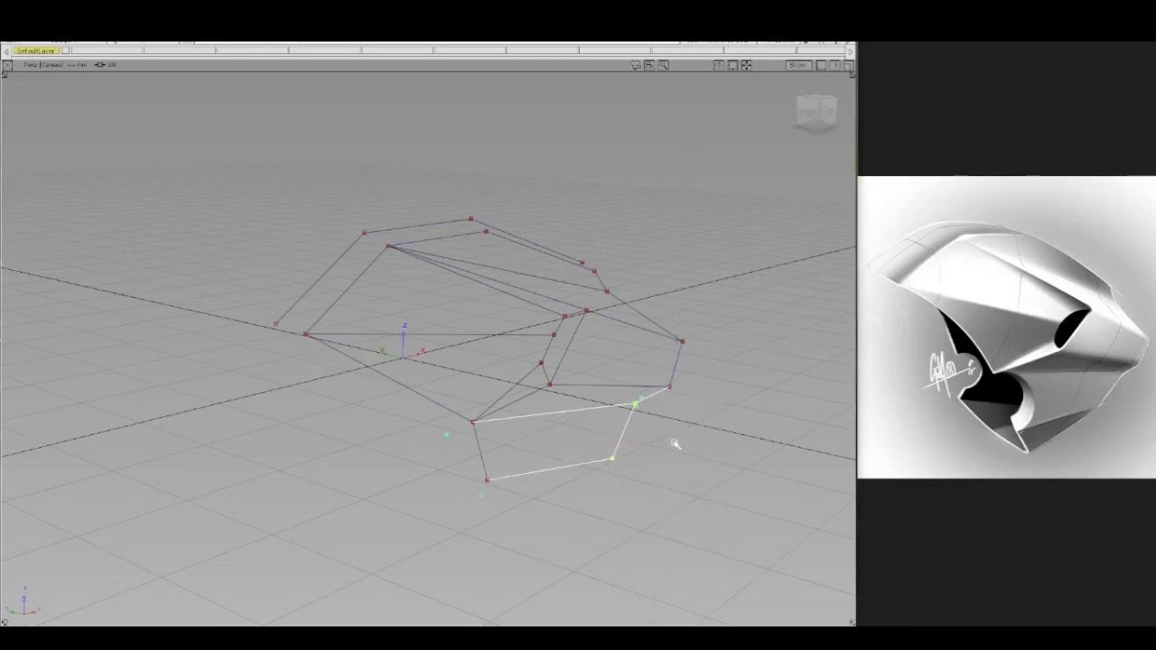
mouse_move(676, 424)
mouse_down()
mouse_move(672, 433)
mouse_move(712, 431)
mouse_move(697, 429)
mouse_up()
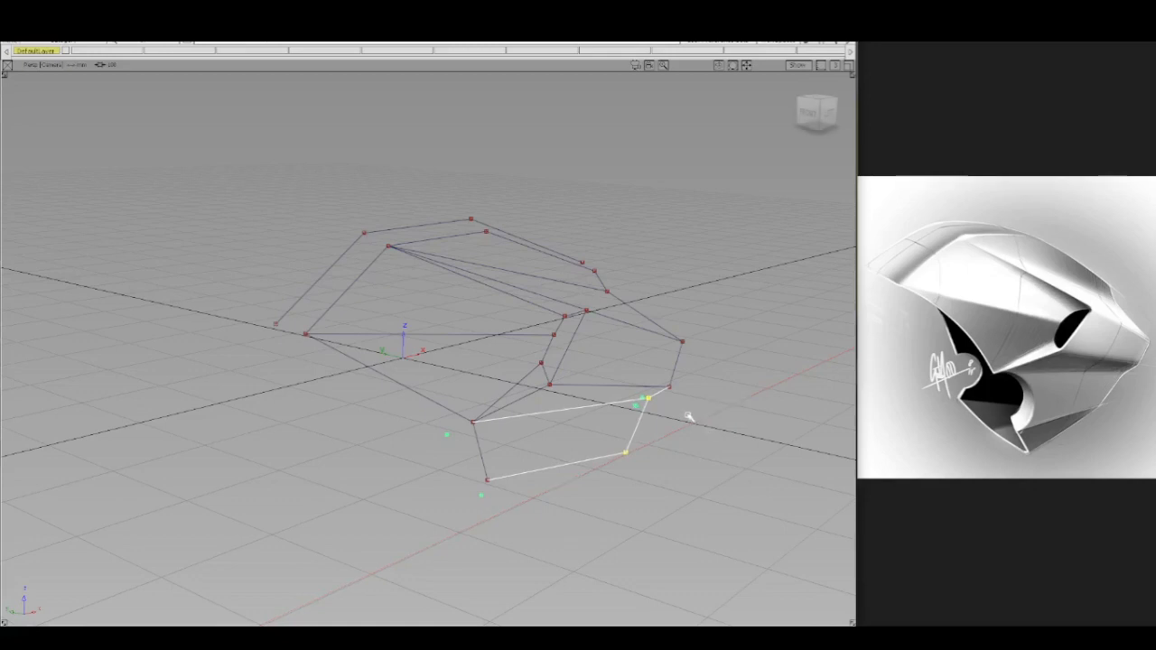
click(577, 411)
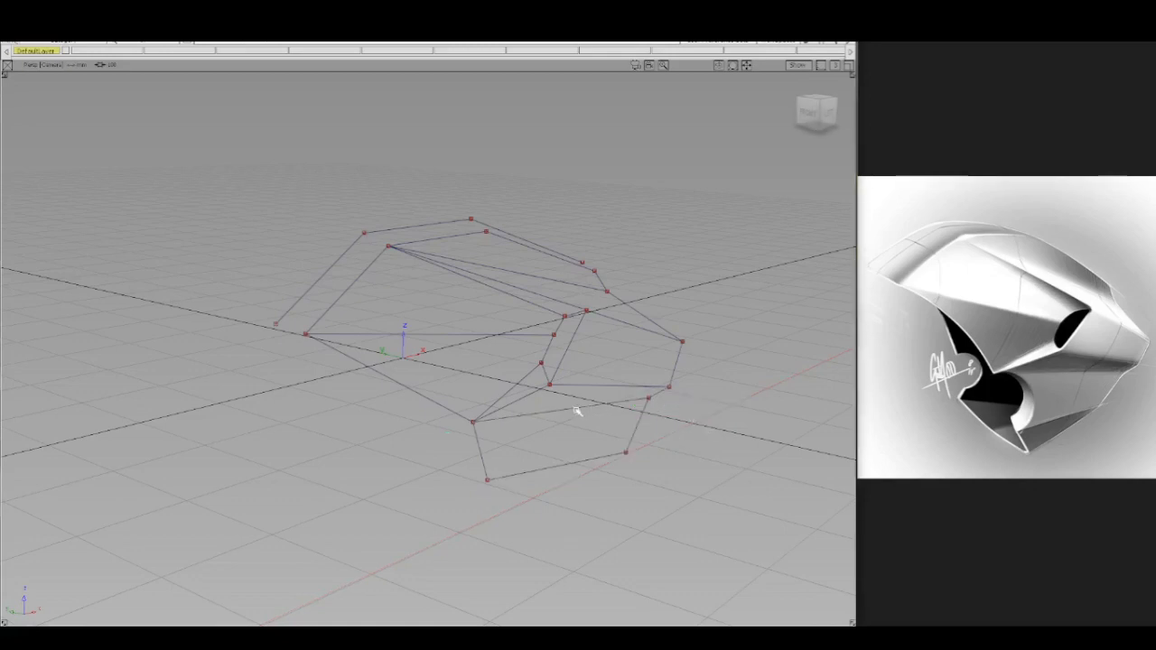
- Move the front and rear points of the jaw panel's upper edge slightly outward
ctrl+shift+drag(576, 409, 618, 411)
click(474, 427)
click(473, 426)
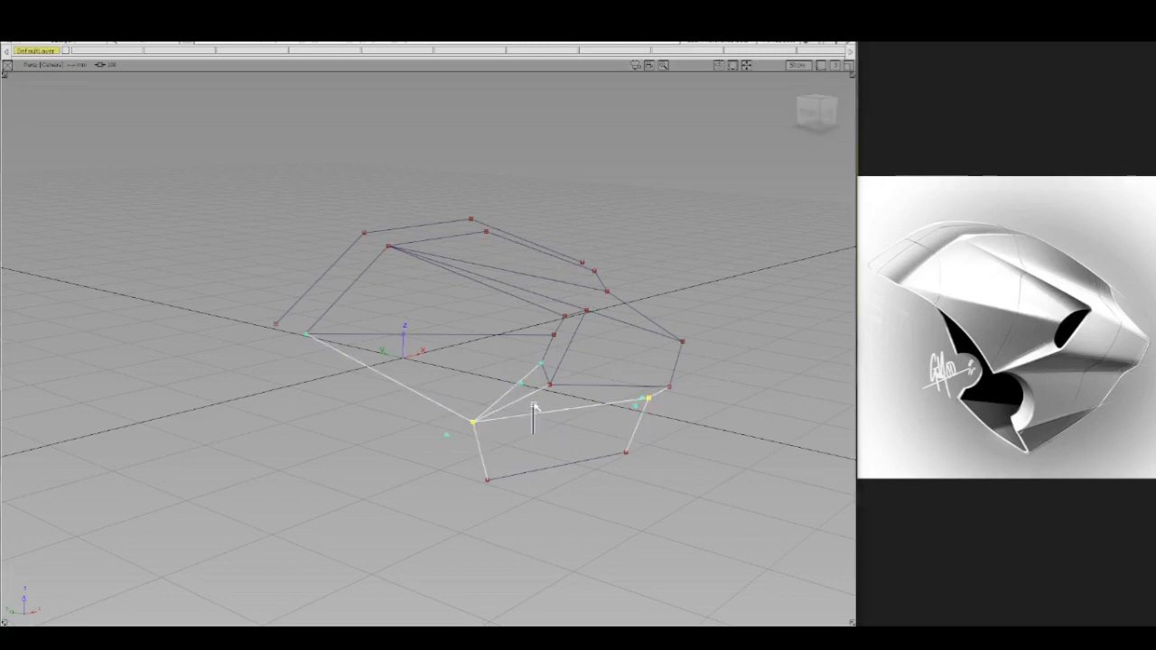
middle_drag(536, 425, 545, 429)
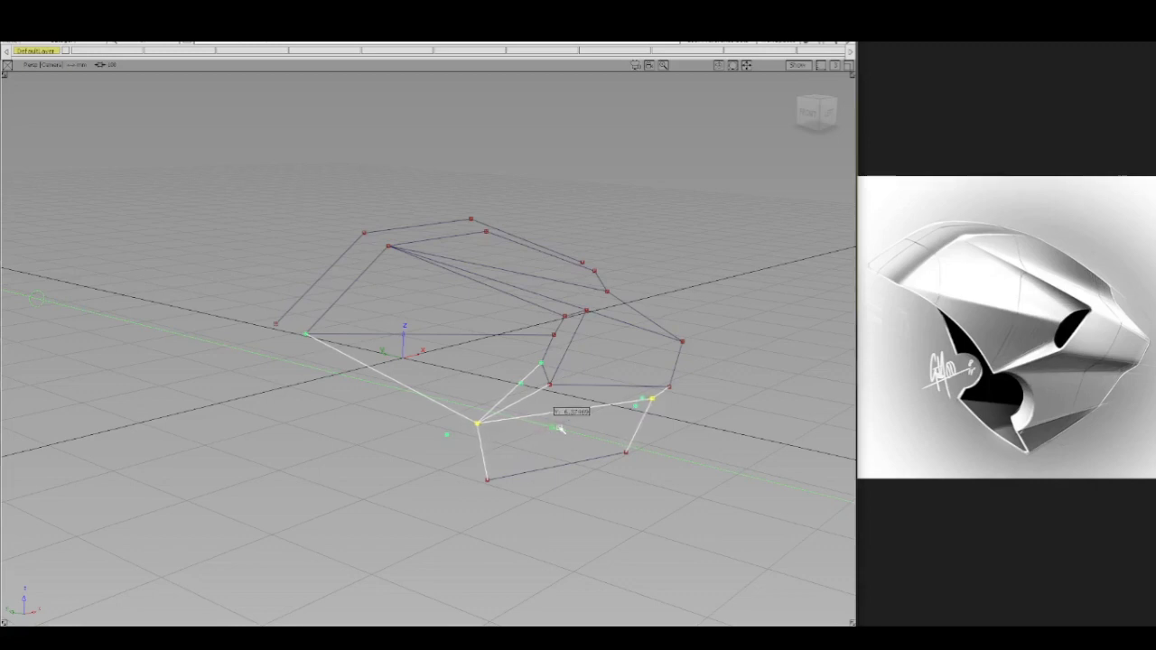
click(694, 346)
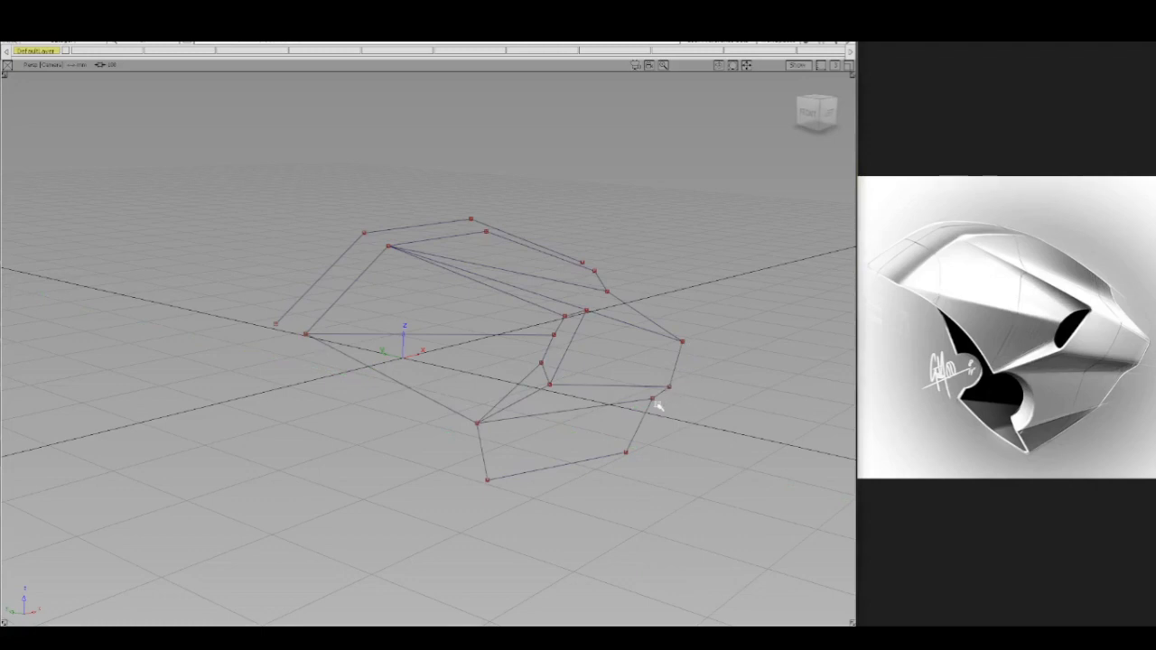
- Raise the jaw panel's two rear points together with the lower rear corner of the side panel above
ctrl+shift+drag(616, 366, 637, 367)
drag(604, 376, 711, 480)
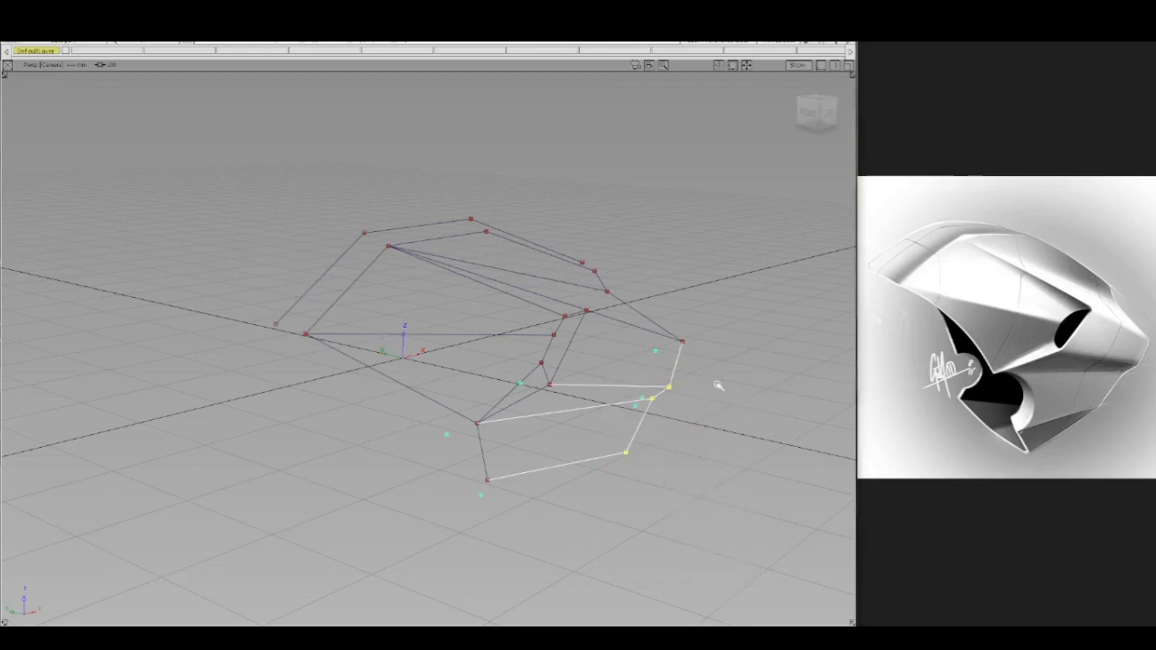
mouse_move(715, 396)
right_down()
mouse_move(714, 368)
mouse_move(713, 388)
right_up()
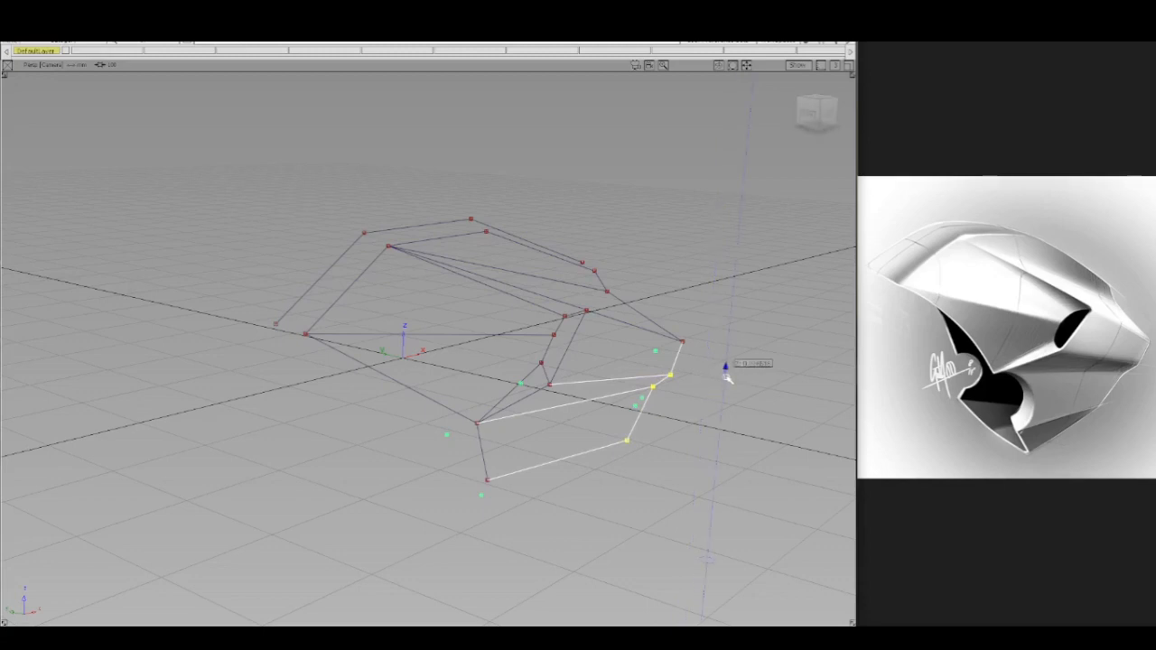
click(728, 308)
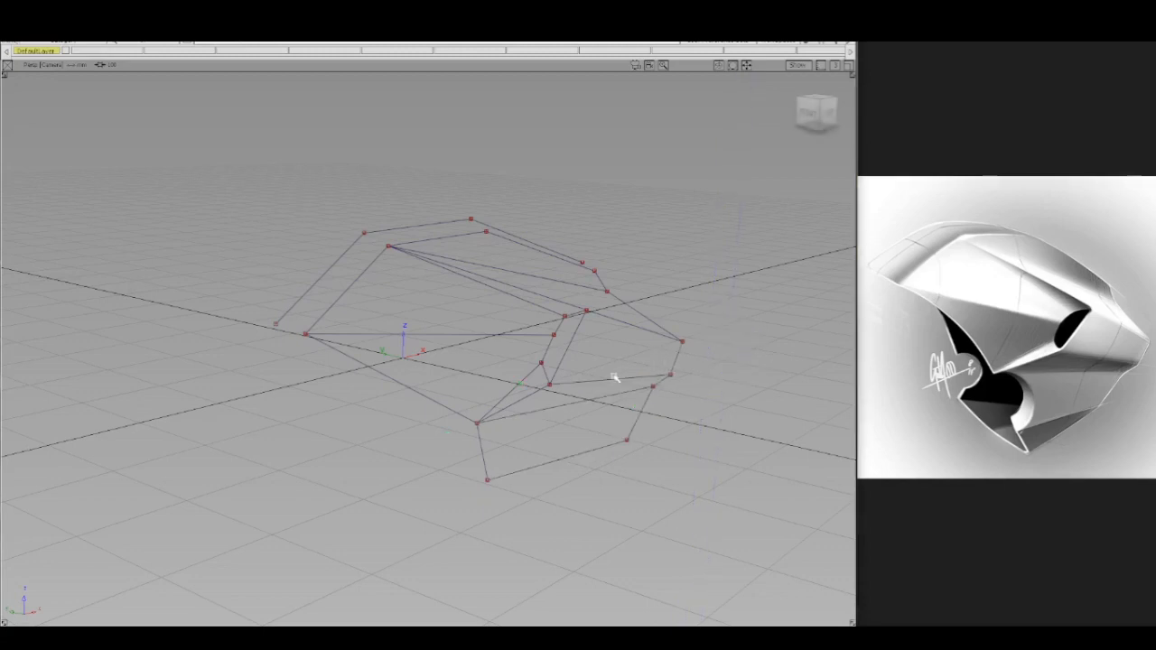
- Lower only the jaw panel's two rear points slightly to widen the gap to the side panel
ctrl+shift+drag(641, 385, 701, 416)
ctrl+shift+drag(593, 437, 623, 440)
click(627, 444)
right_drag(708, 393, 715, 402)
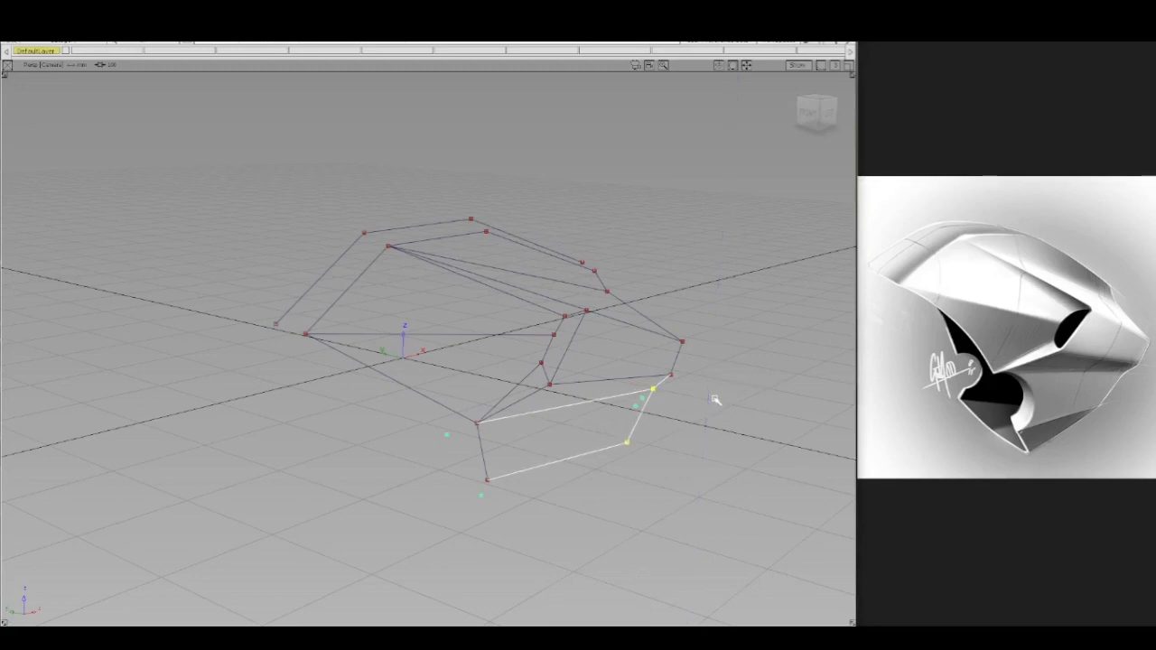
click(718, 321)
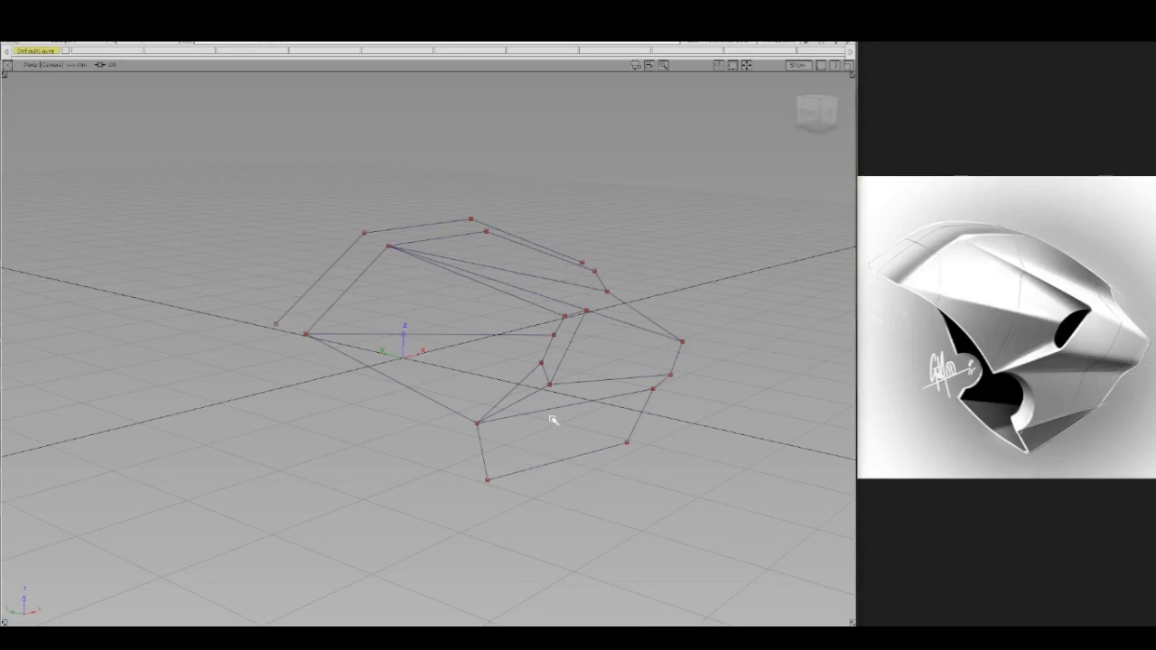
- Draw a short straight line from the jaw panel's lower front corner, running down and inward toward the helmet's centre plane
ctrl+shift+middle_drag(552, 431, 557, 471)
ctrl+click(499, 490)
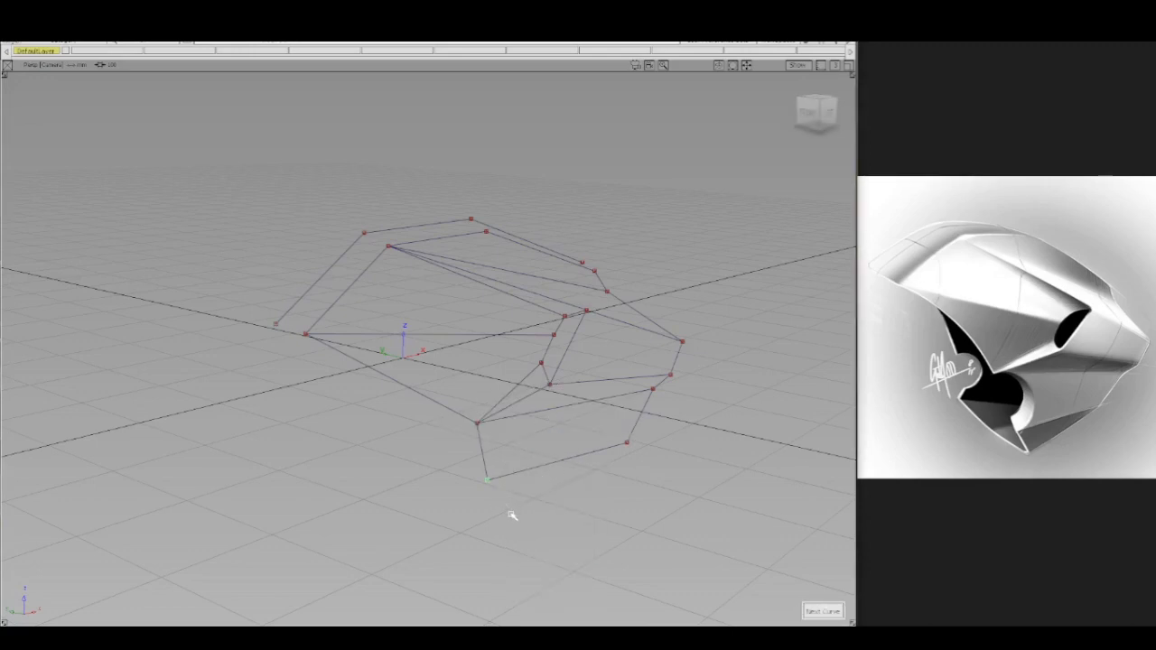
right_drag(512, 515, 517, 512)
mouse_move(517, 509)
ctrl+shift+middle_down()
mouse_move(516, 477)
mouse_move(534, 511)
ctrl+shift+middle_up()
drag(535, 511, 575, 512)
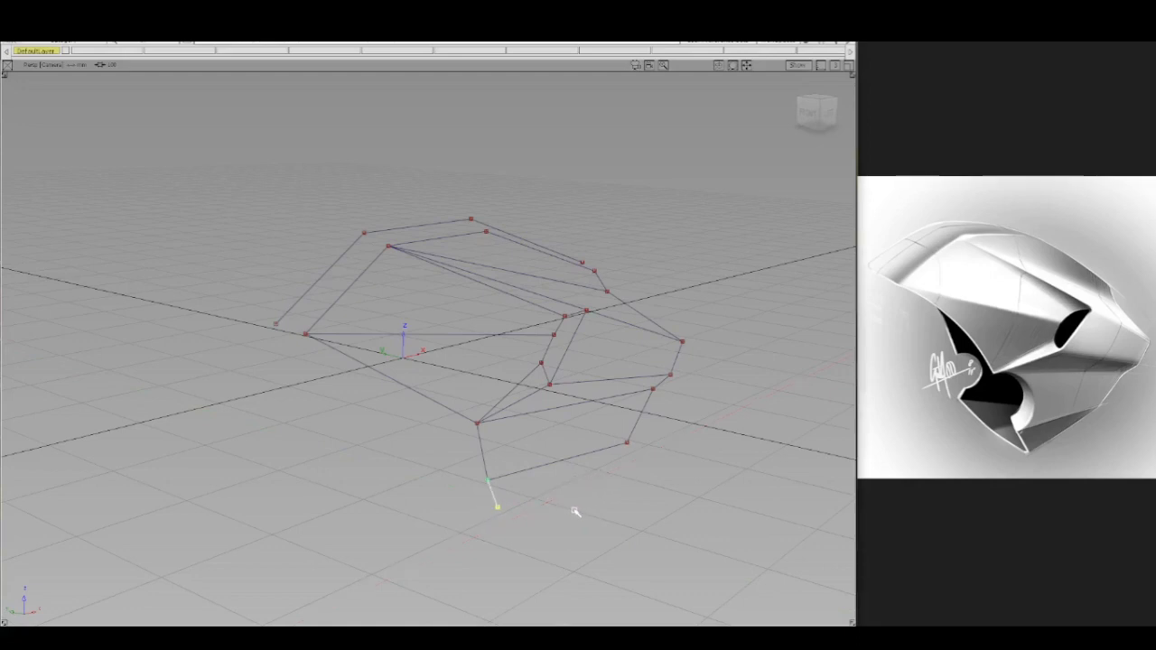
middle_drag(575, 512, 531, 495)
alt+shift+drag(524, 520, 596, 518)
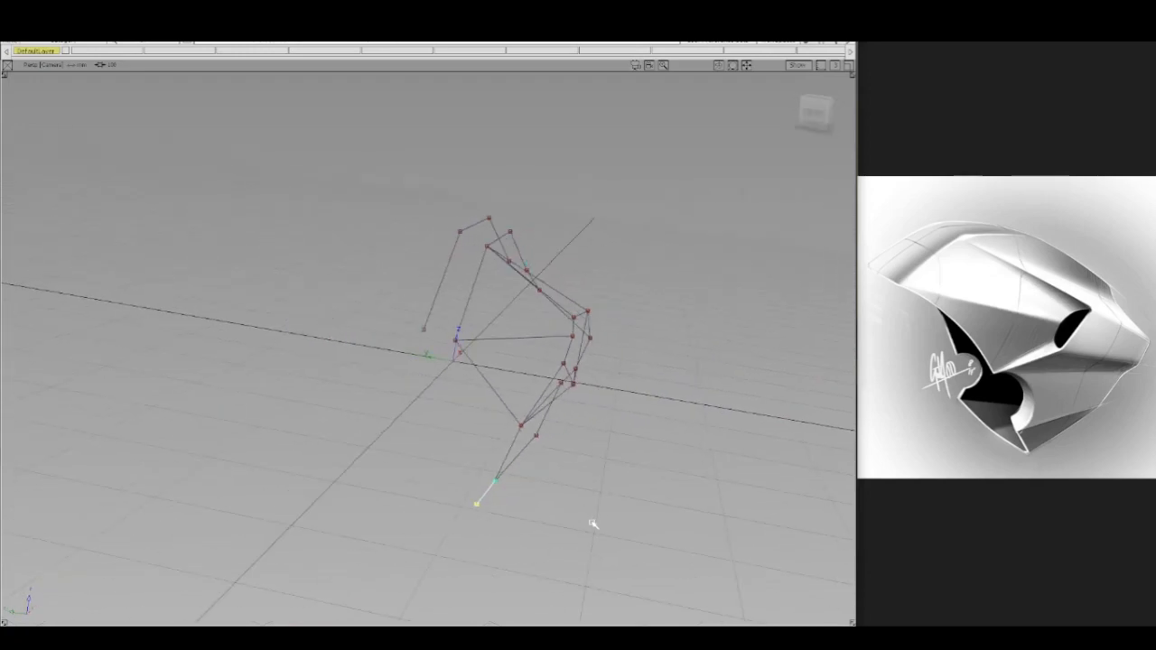
middle_drag(594, 524, 546, 513)
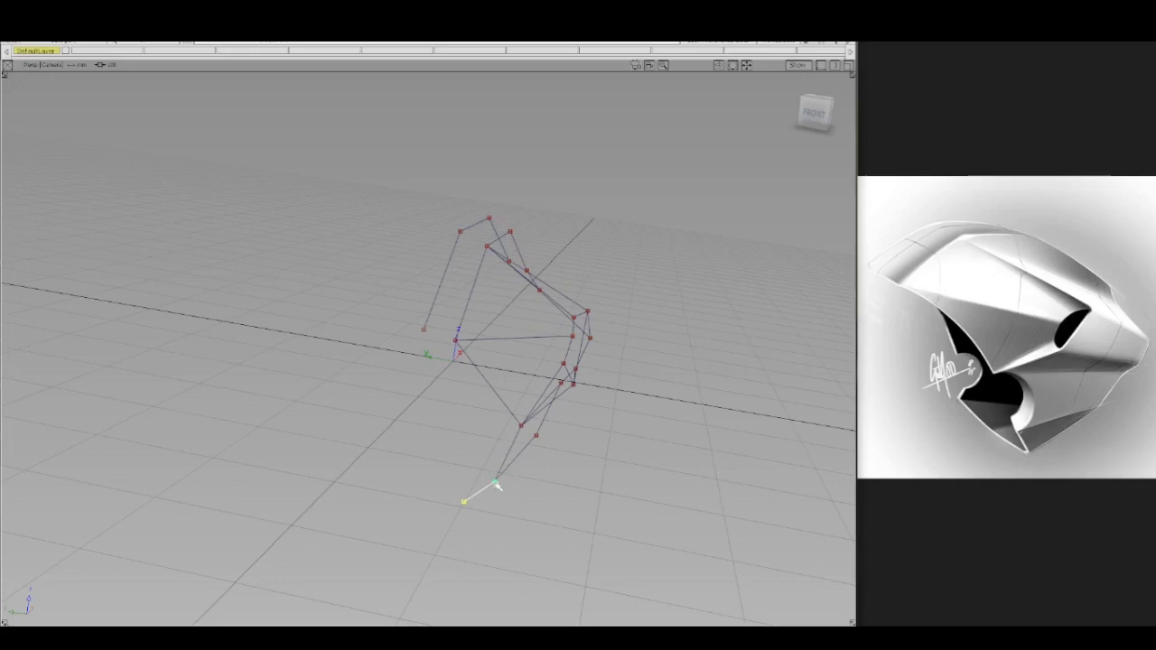
alt+shift+drag(600, 479, 434, 460)
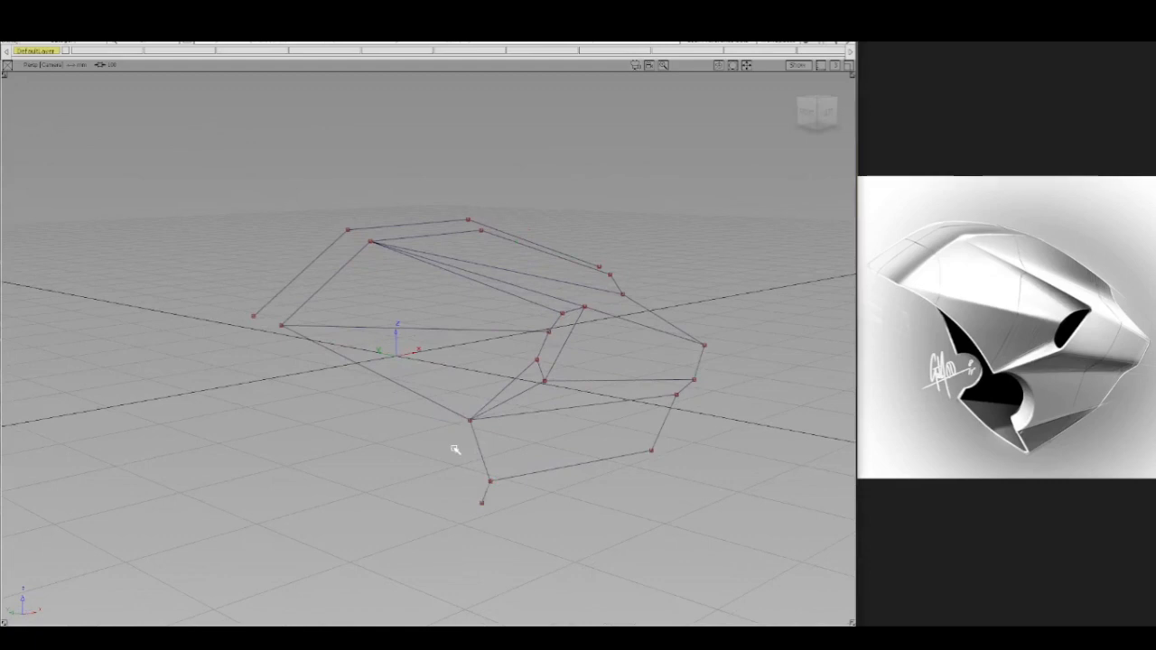
- Draw a short horizontal straight line in the front view from the lower end of the jaw's inward line to the helmet's centre plane
ctrl+shift+right_click(453, 449)
ctrl+shift+right_drag(455, 488, 455, 498)
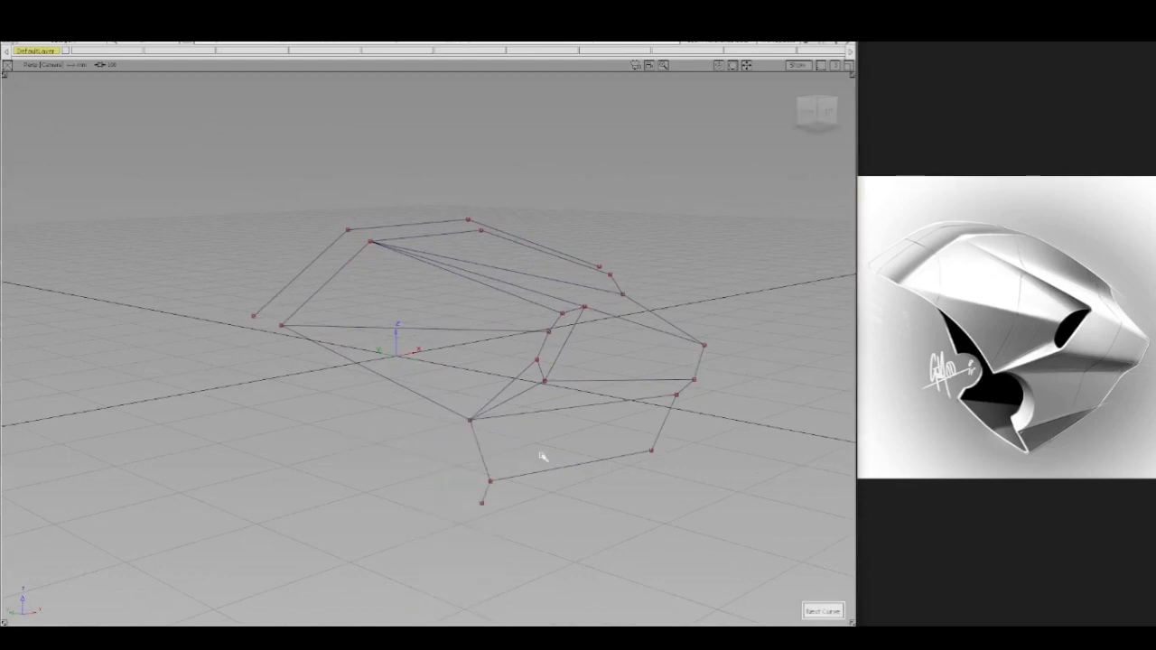
click(805, 113)
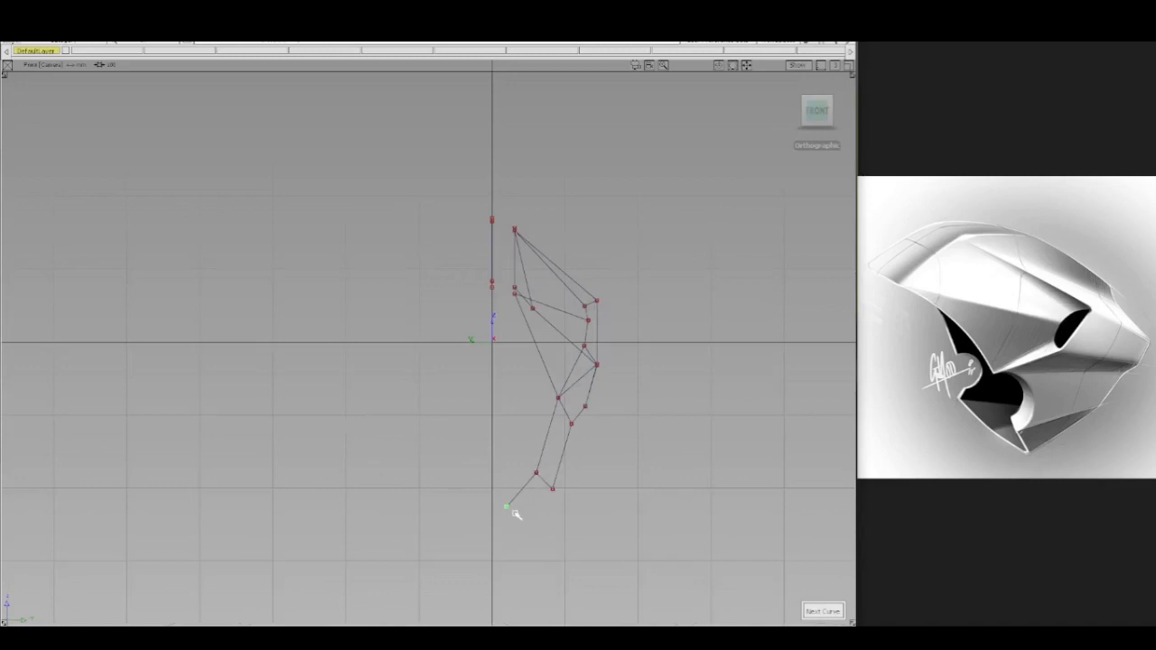
ctrl+middle_click(489, 300)
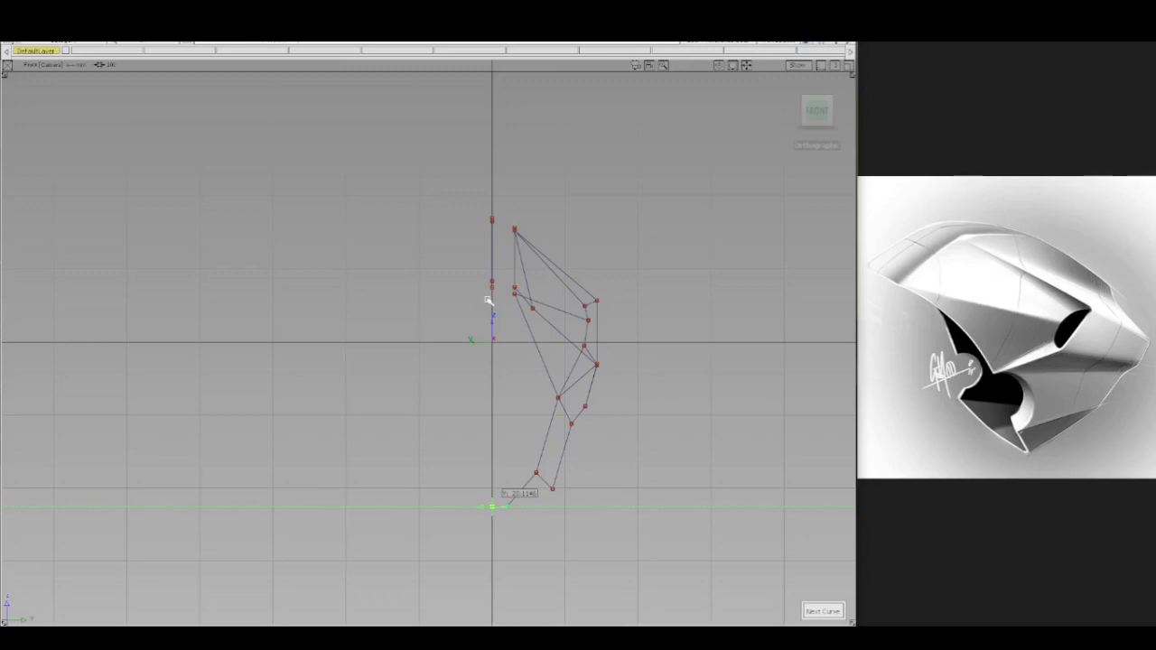
middle_drag(487, 300, 488, 300)
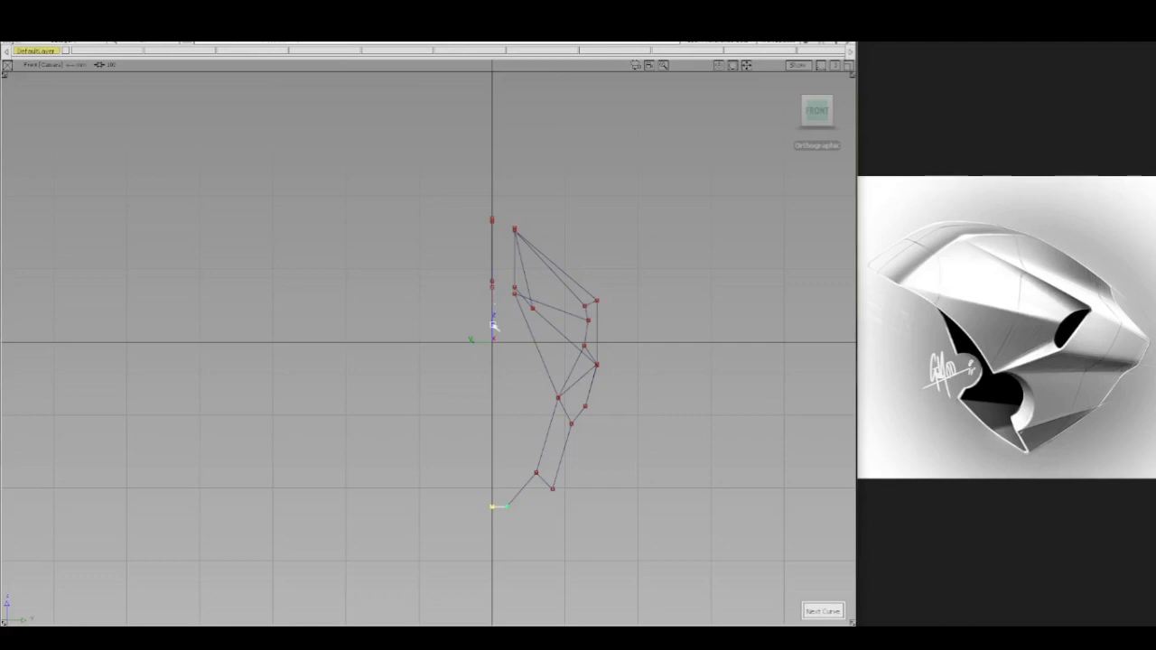
drag(563, 505, 564, 503)
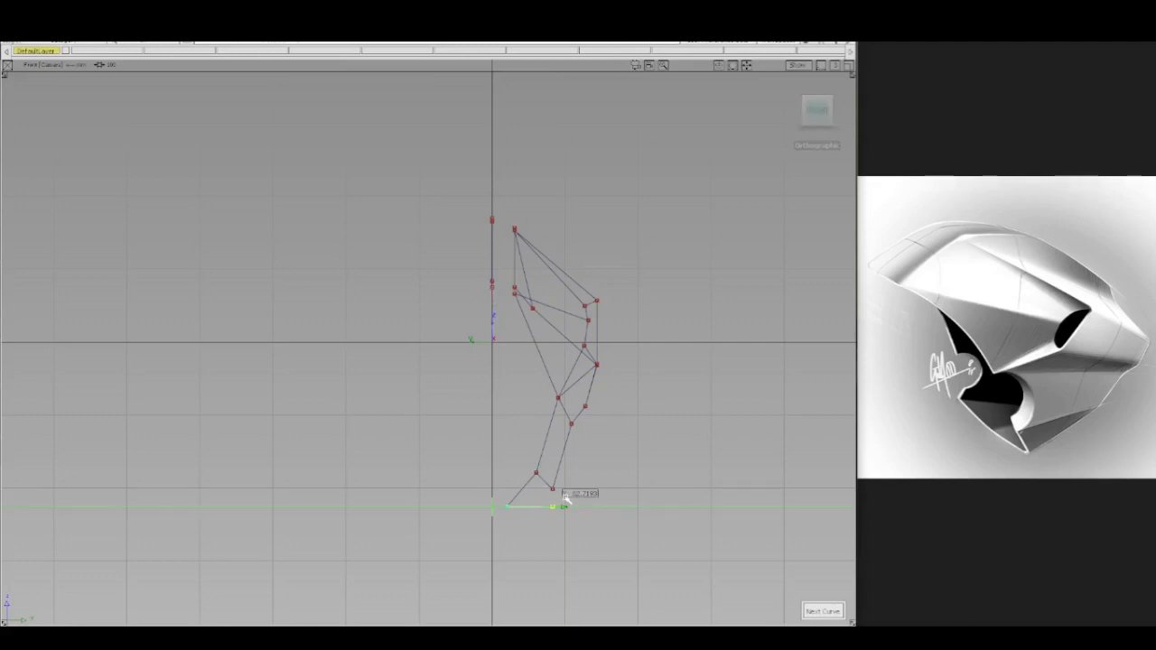
drag(565, 503, 552, 490)
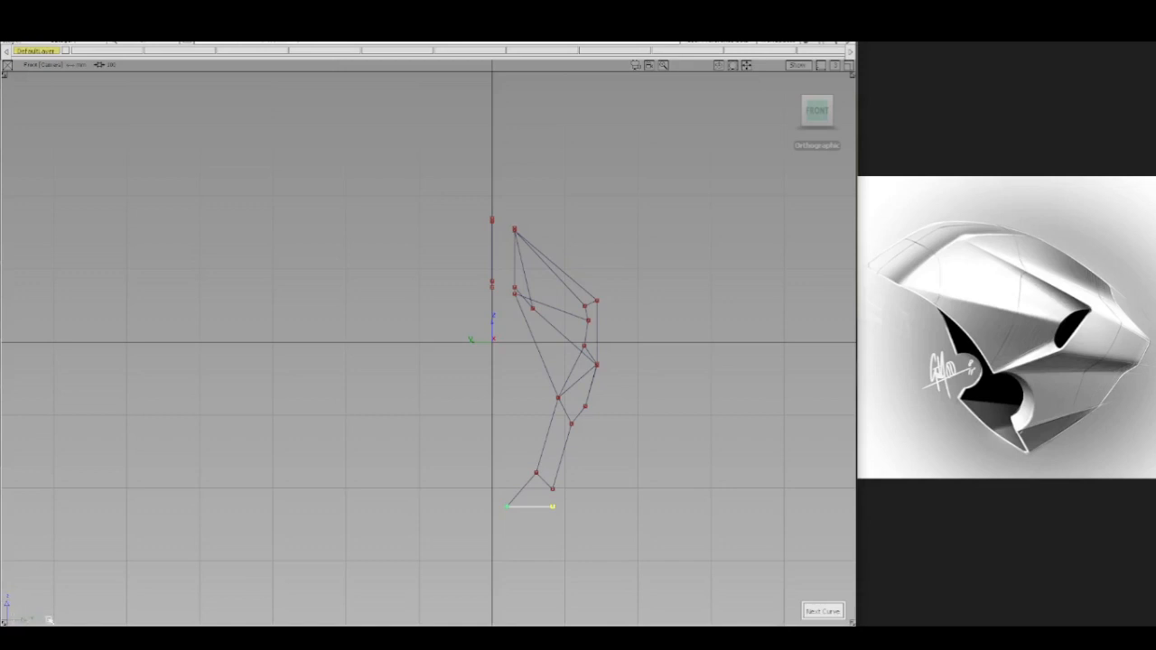
middle_click(481, 304)
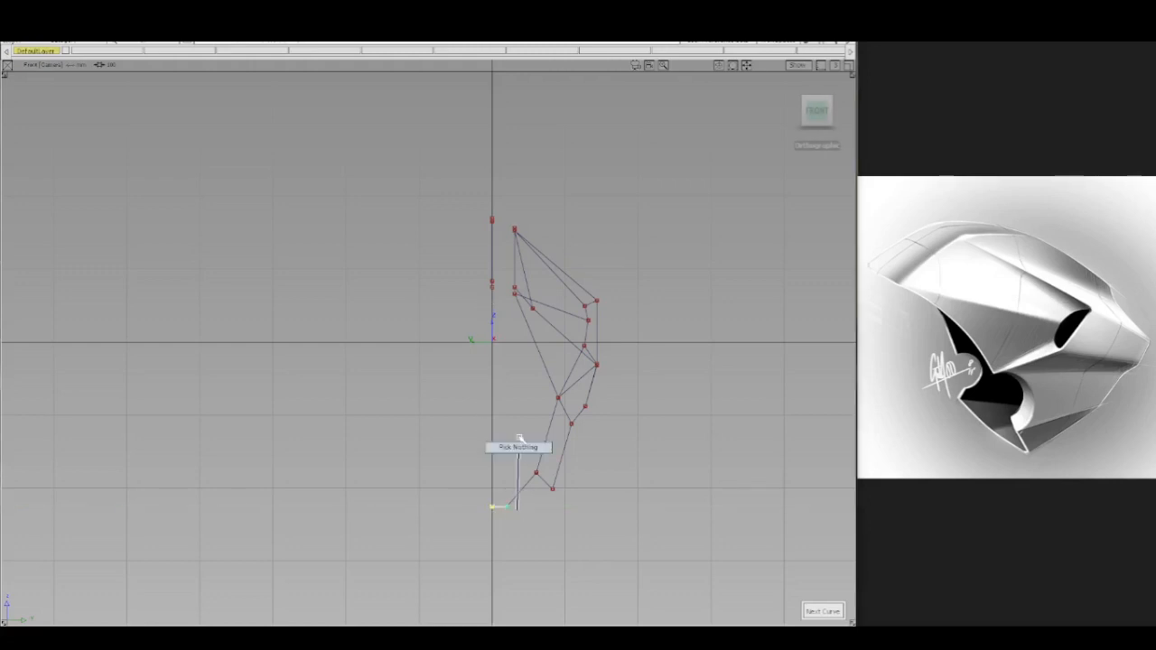
mouse_move(483, 495)
ctrl+shift+mouse_down()
mouse_move(500, 504)
mouse_move(520, 493)
ctrl+shift+mouse_up()
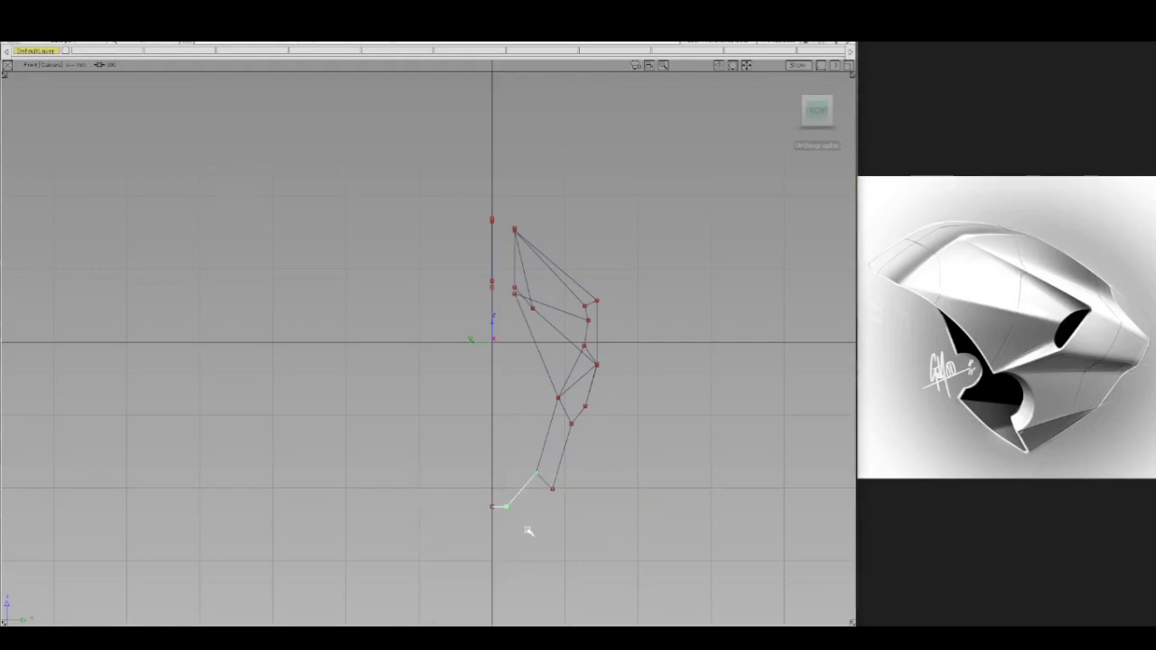
- Move the junction of the jaw's inward line and the bottom horizontal line slightly outward from the centre plane
middle_drag(526, 530, 531, 529)
drag(536, 533, 538, 533)
click(524, 526)
ctrl+shift+drag(627, 393, 629, 301)
alt+shift+drag(651, 365, 733, 319)
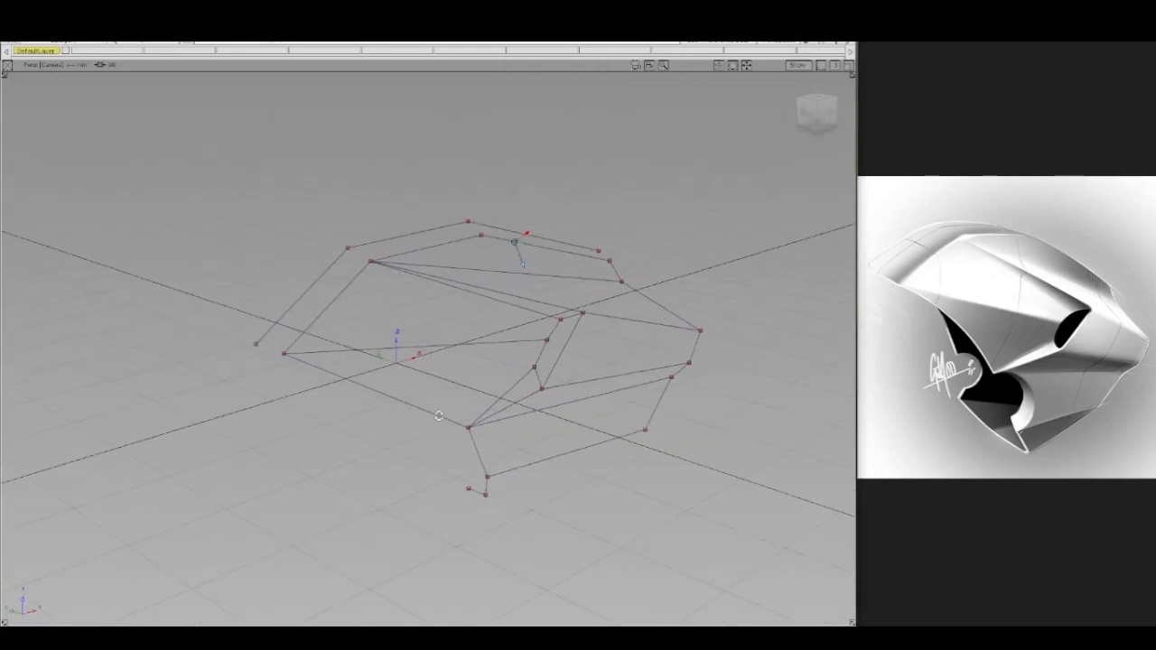
- Recall the bookmarked Variant perspective view of the wireframe
click(840, 286)
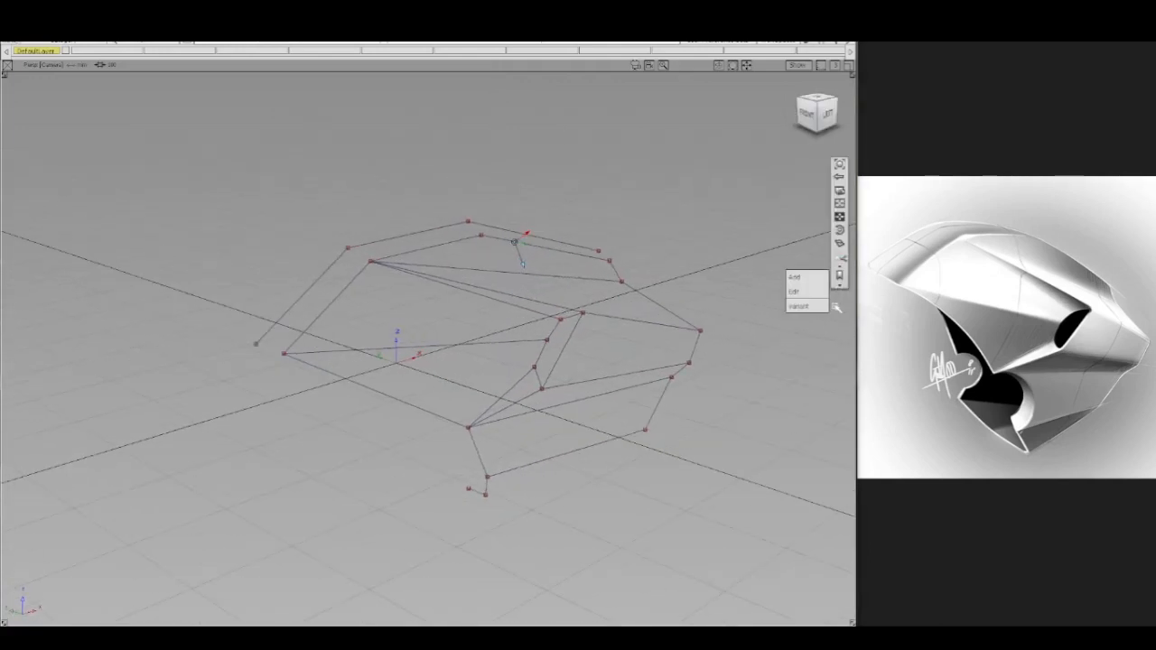
click(817, 307)
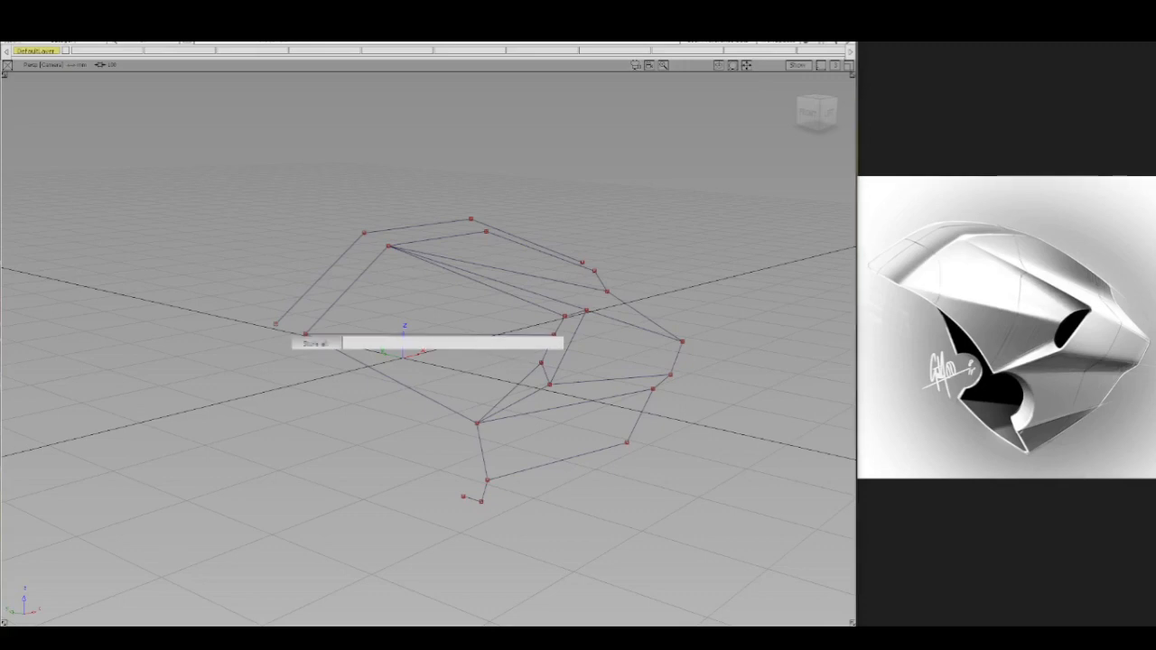
ctrl+shift+drag(422, 289, 423, 263)
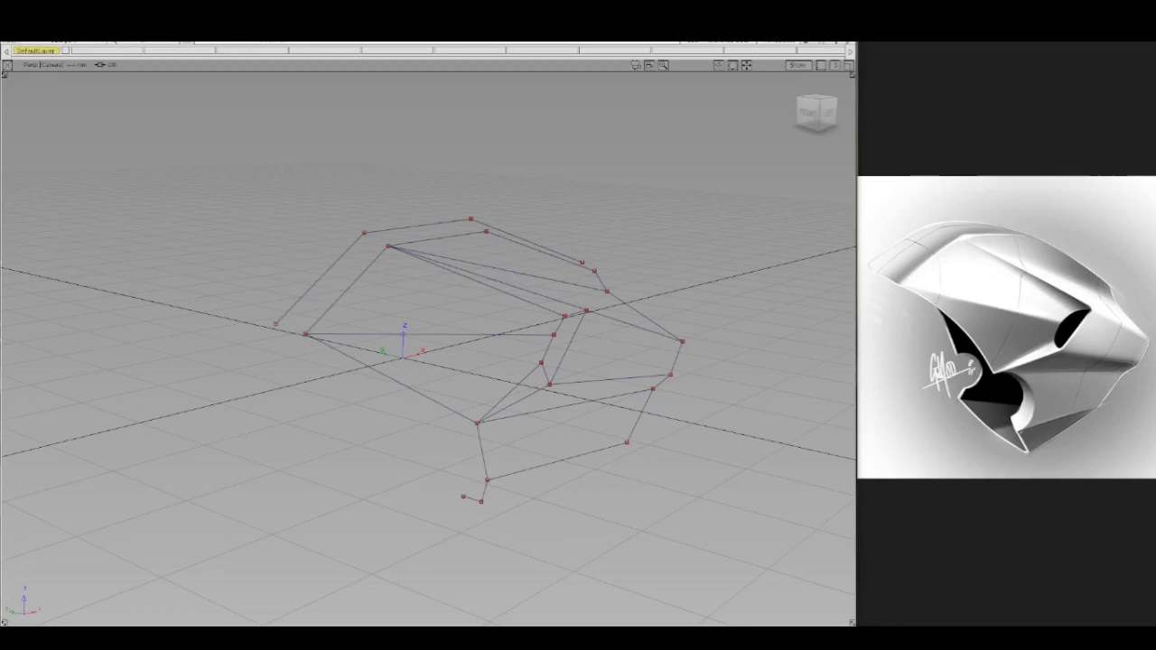
- Open the tool palette and view the help clip for the Uncrease Subdivision Edge Tool
drag(0, 185, 76, 133)
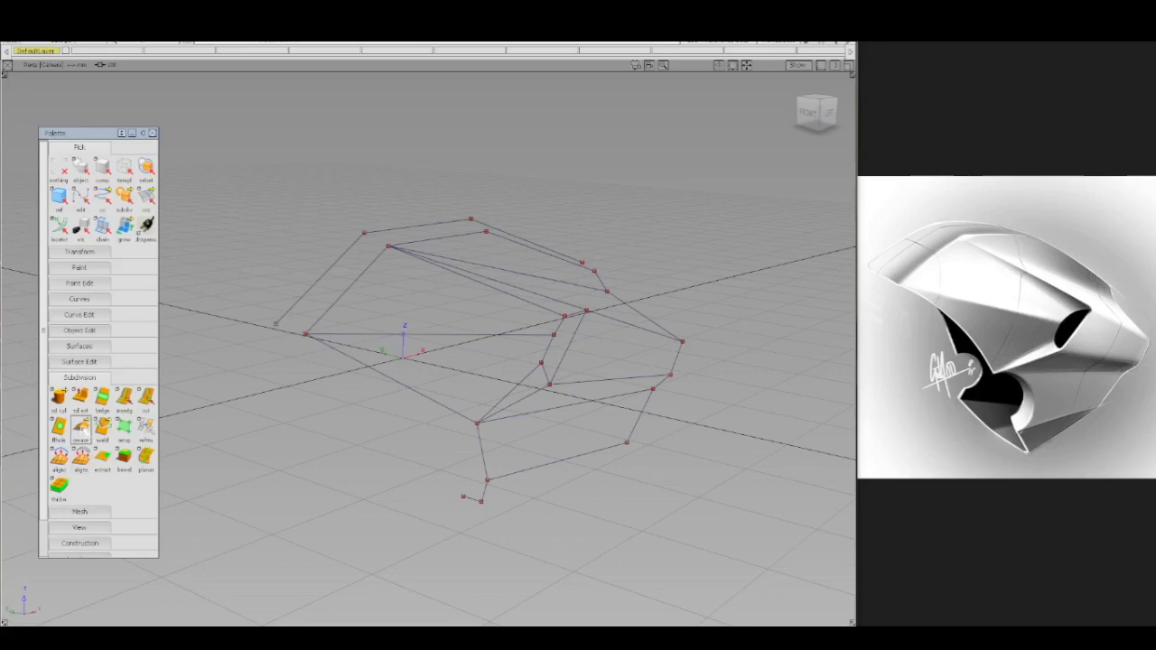
drag(83, 428, 106, 429)
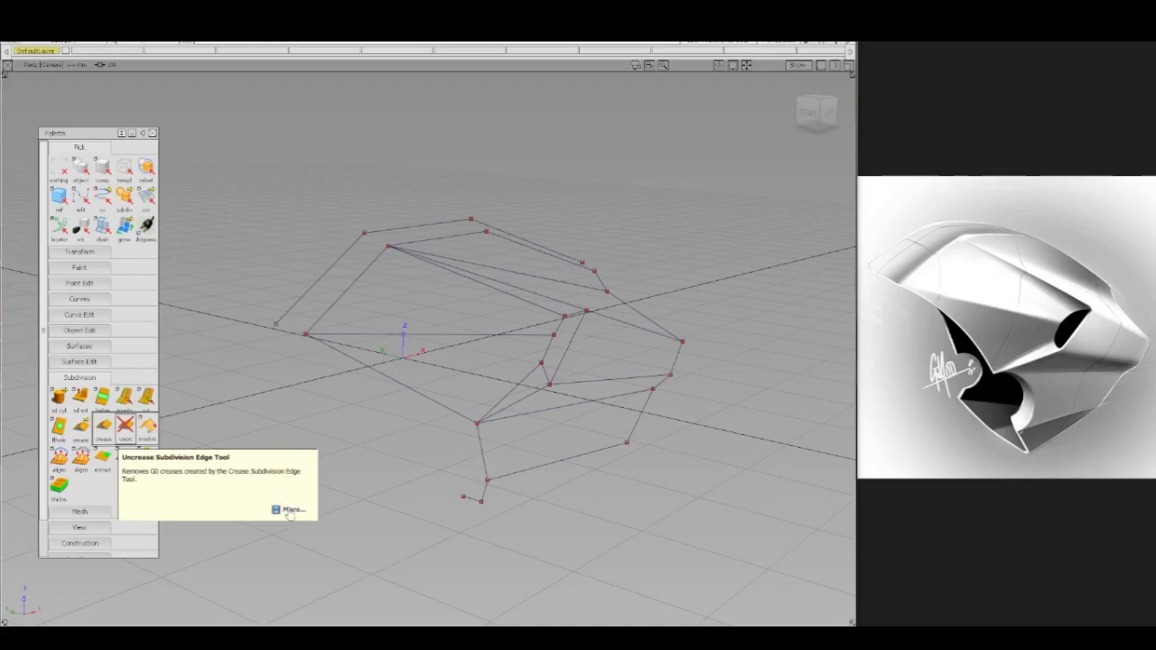
click(289, 511)
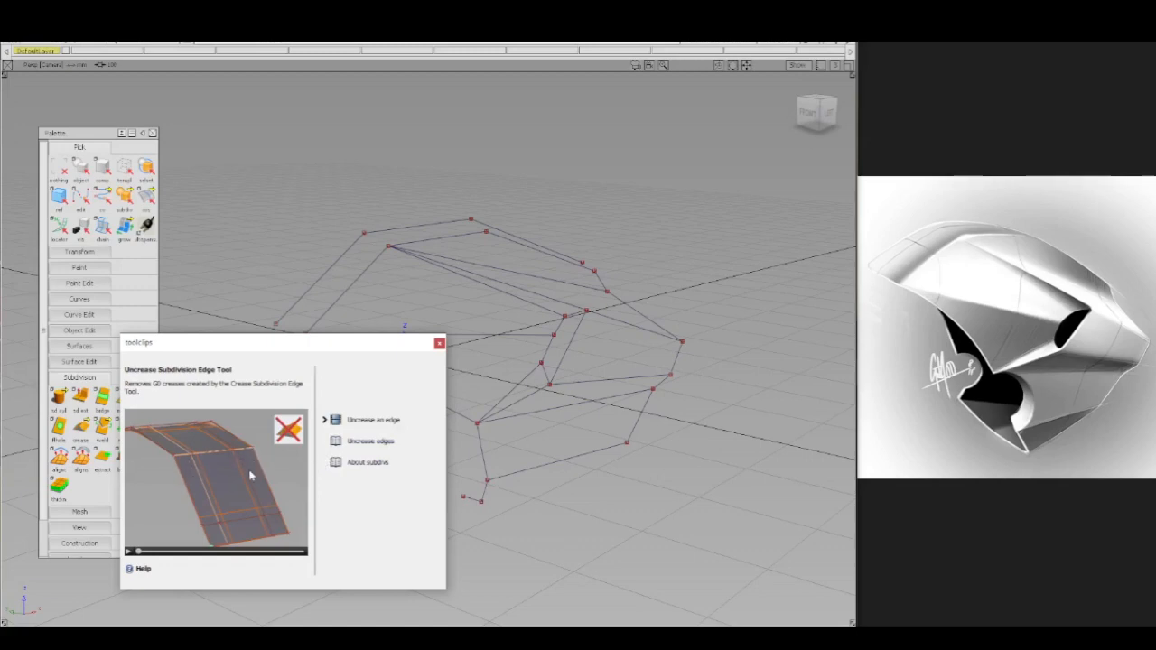
click(439, 344)
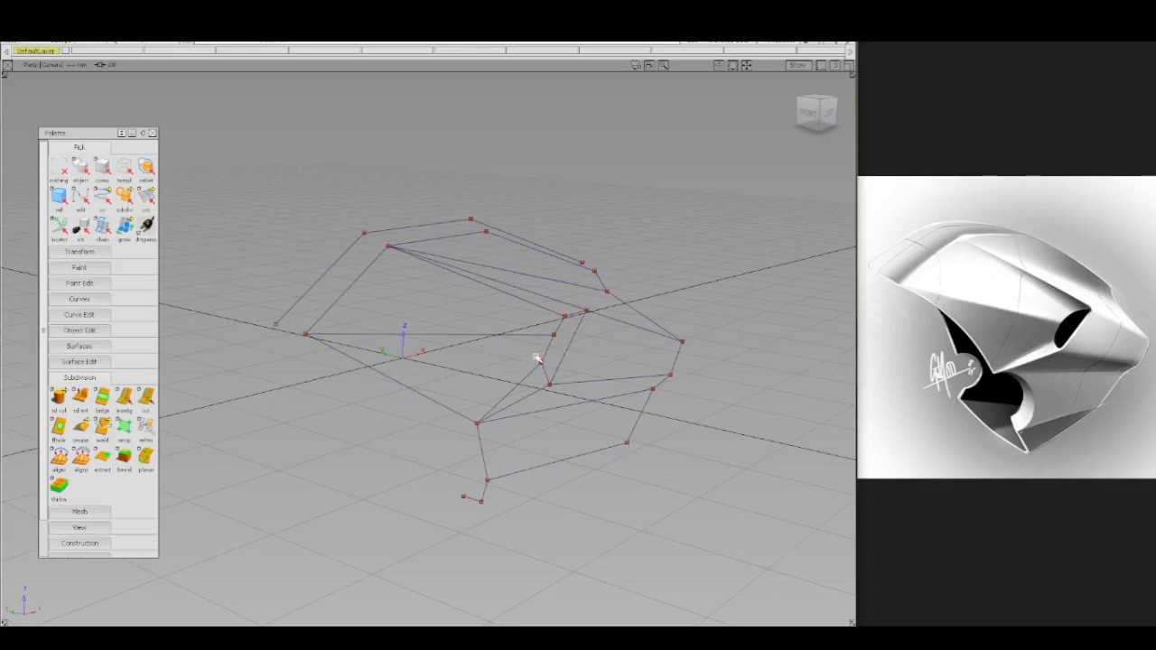
- Move the side opening's lower front point and upper front corner point slightly outward along the Y axis
ctrl+shift+drag(686, 296, 690, 262)
ctrl+shift+drag(478, 392, 529, 382)
click(544, 366)
ctrl+shift+right_drag(548, 367, 548, 343)
middle_drag(523, 356, 526, 358)
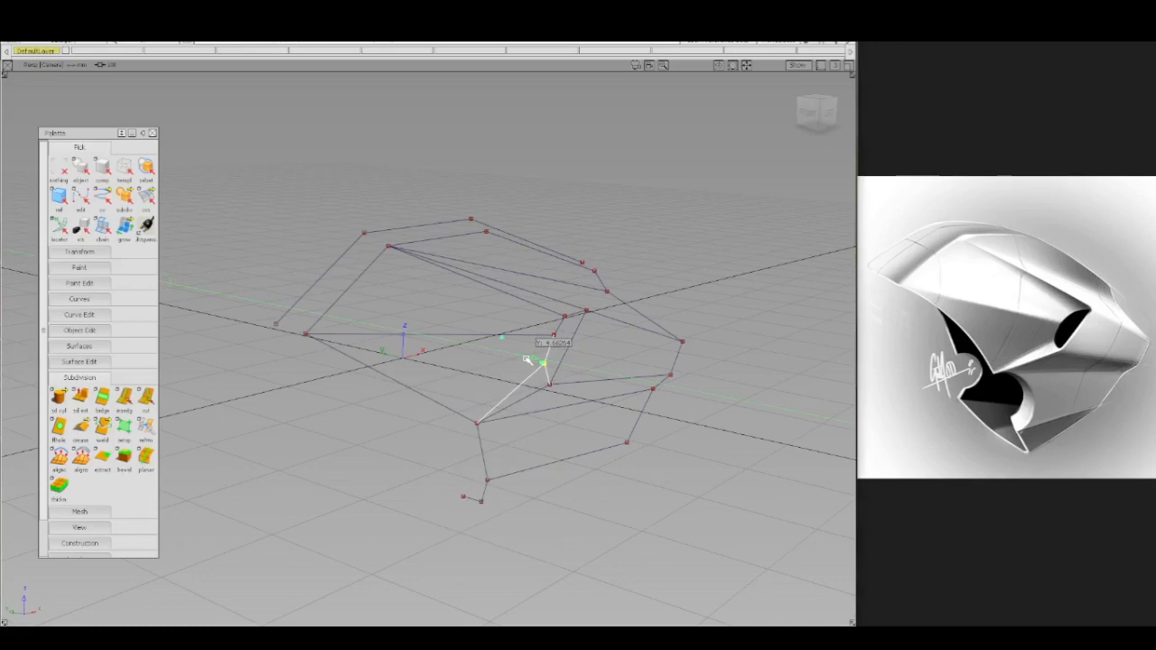
ctrl+shift+drag(538, 330, 559, 310)
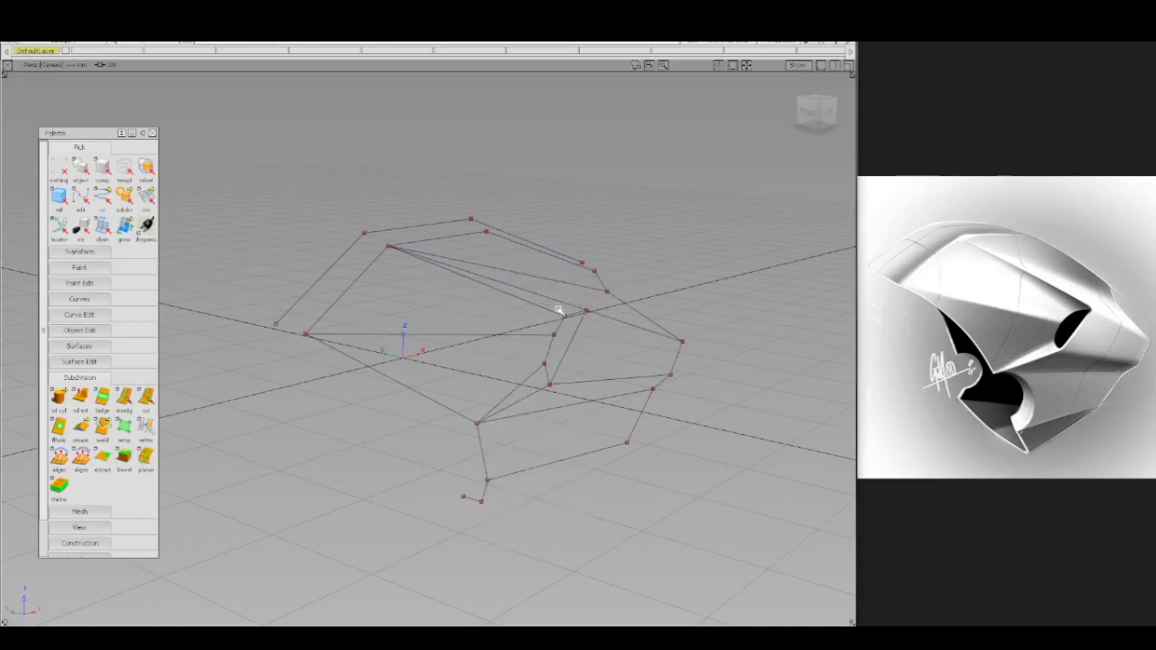
click(564, 318)
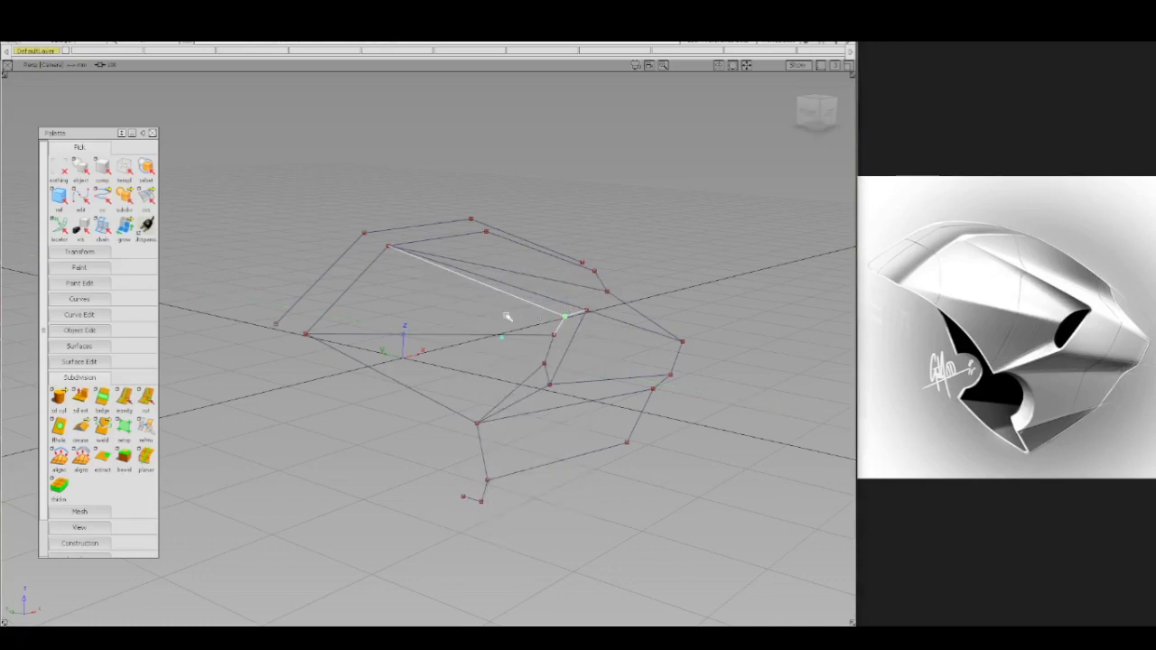
middle_drag(507, 316, 509, 316)
click(433, 293)
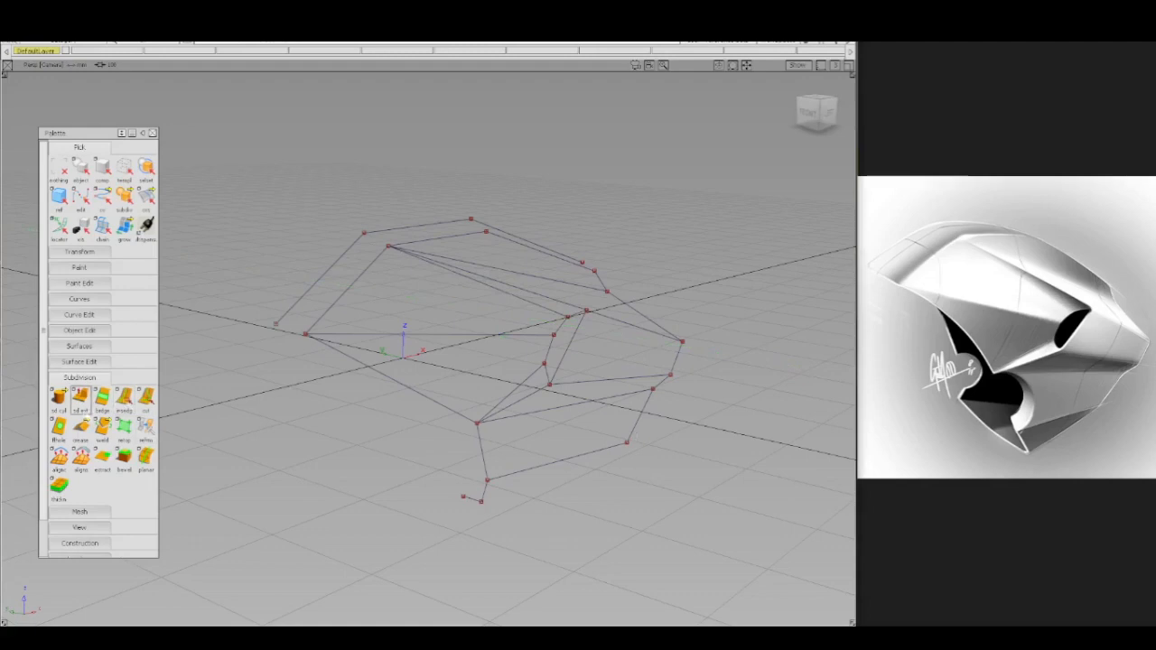
- Extrude the front centreline curve sideways toward the adjacent side curve to create a narrow subdivision surface strip
click(102, 425)
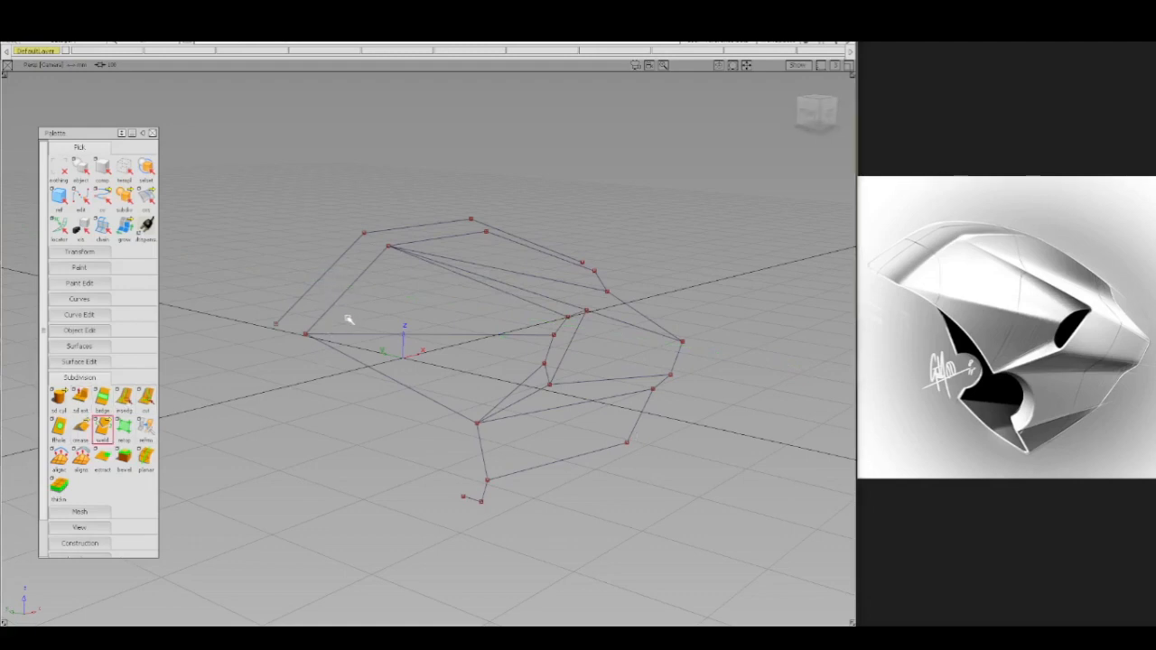
key(e)
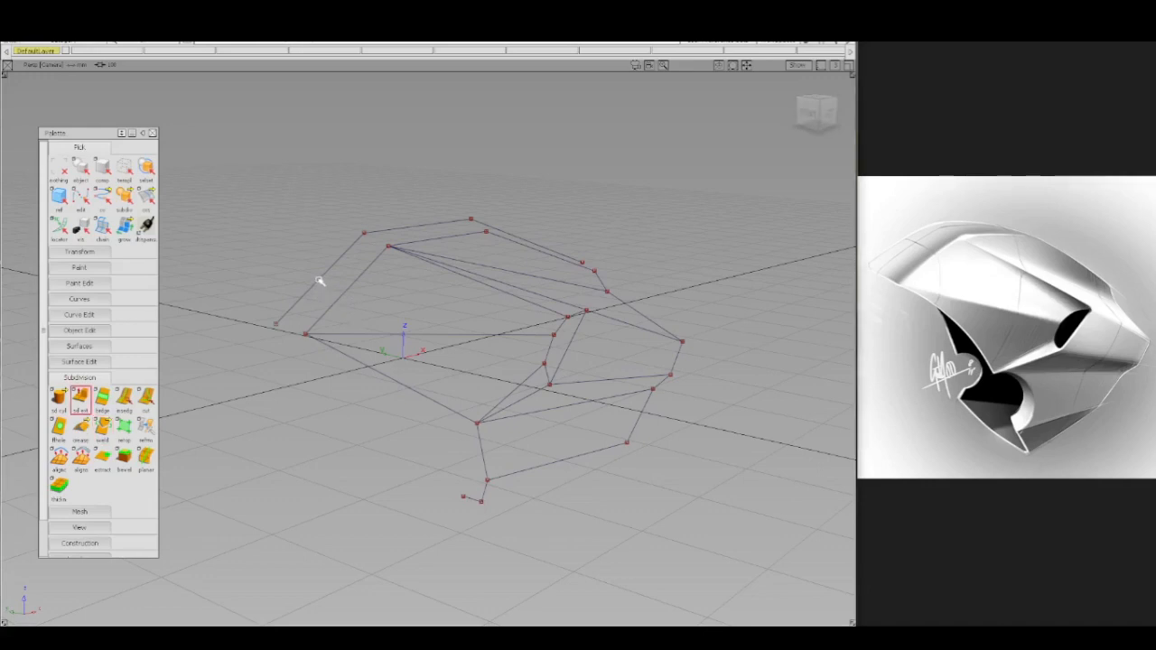
click(338, 296)
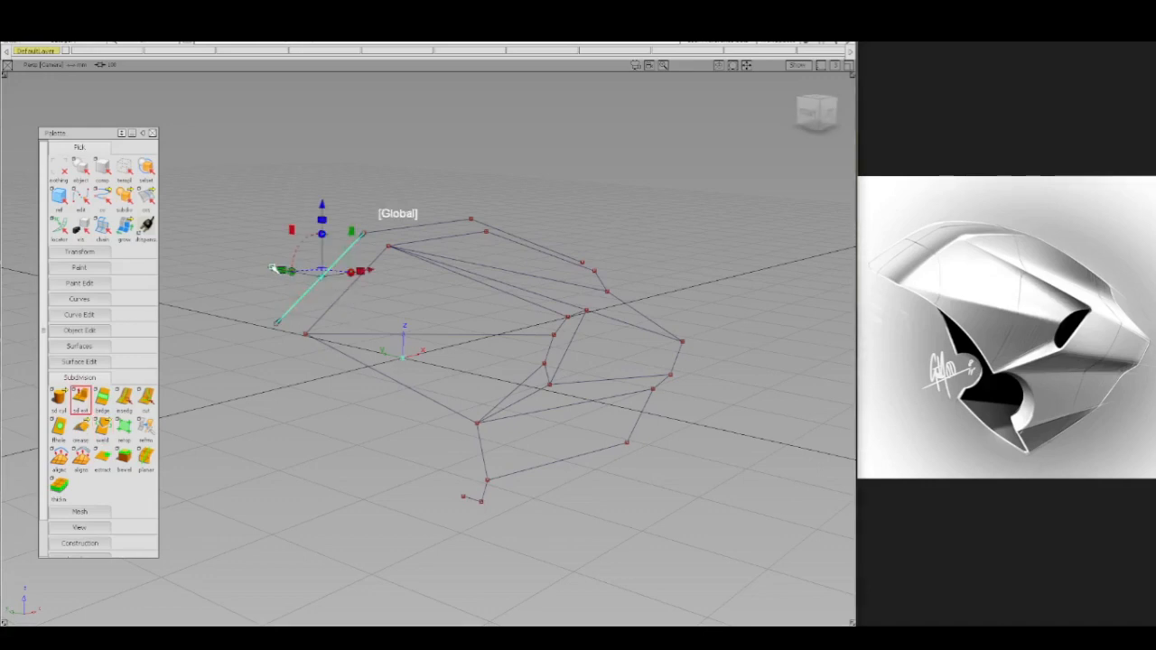
drag(284, 274, 289, 179)
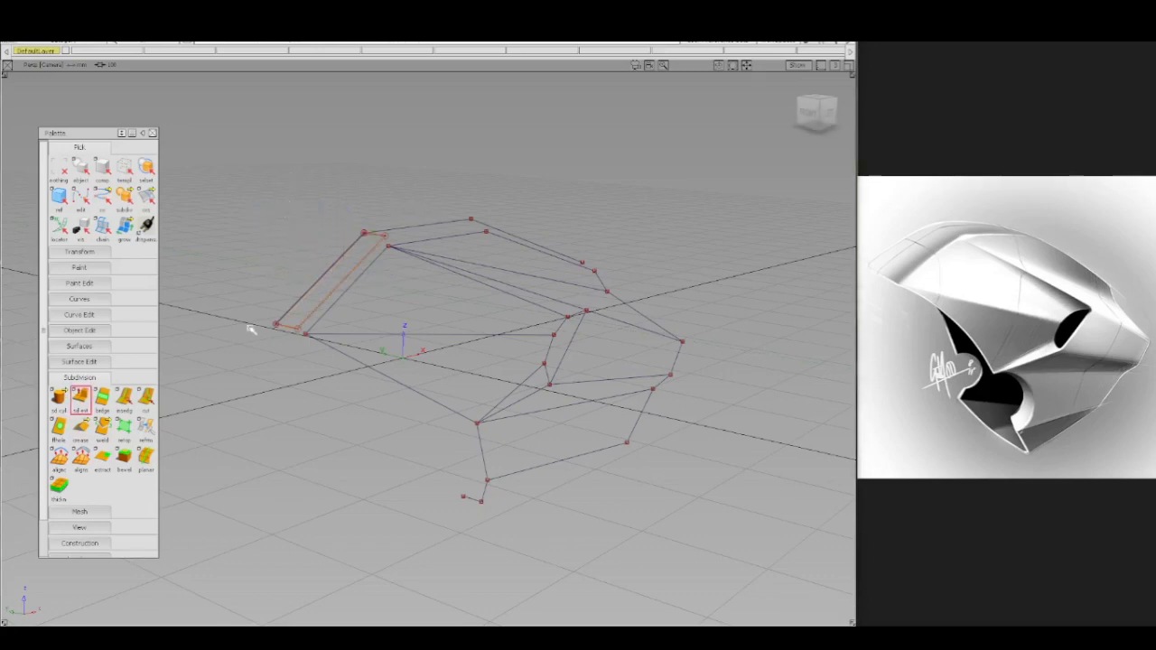
- Try snapping the subdivision strip's two outer vertices onto the ends of the adjacent side curve
ctrl+shift+drag(250, 328, 290, 333)
click(298, 331)
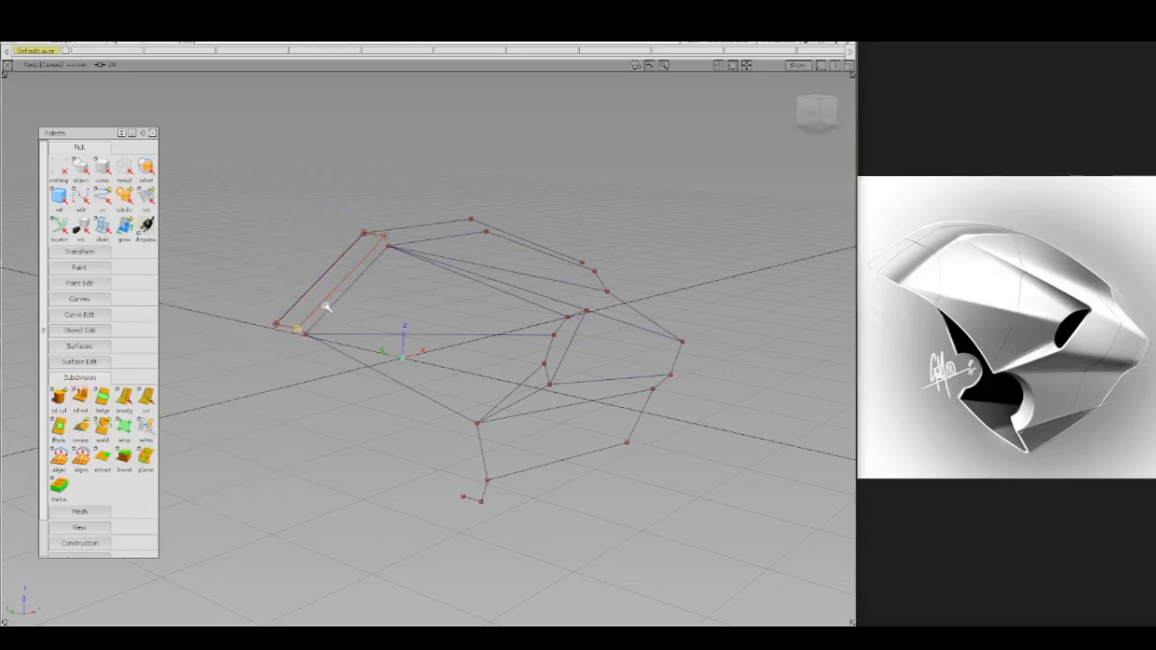
ctrl+shift+middle_drag(325, 305, 331, 275)
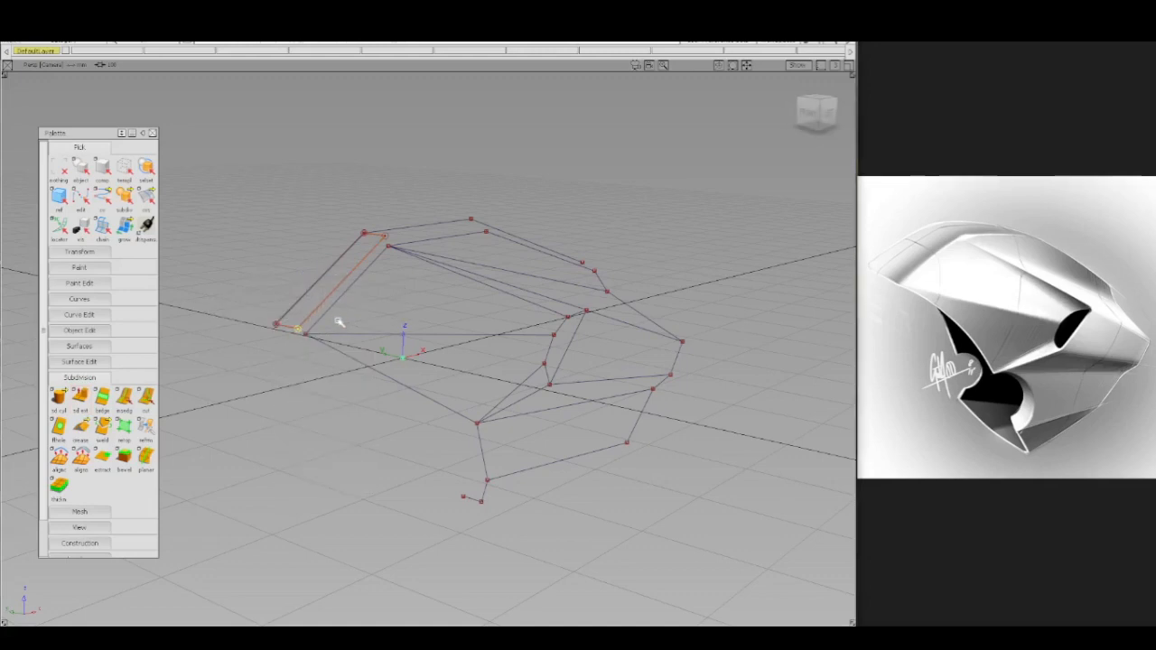
click(388, 241)
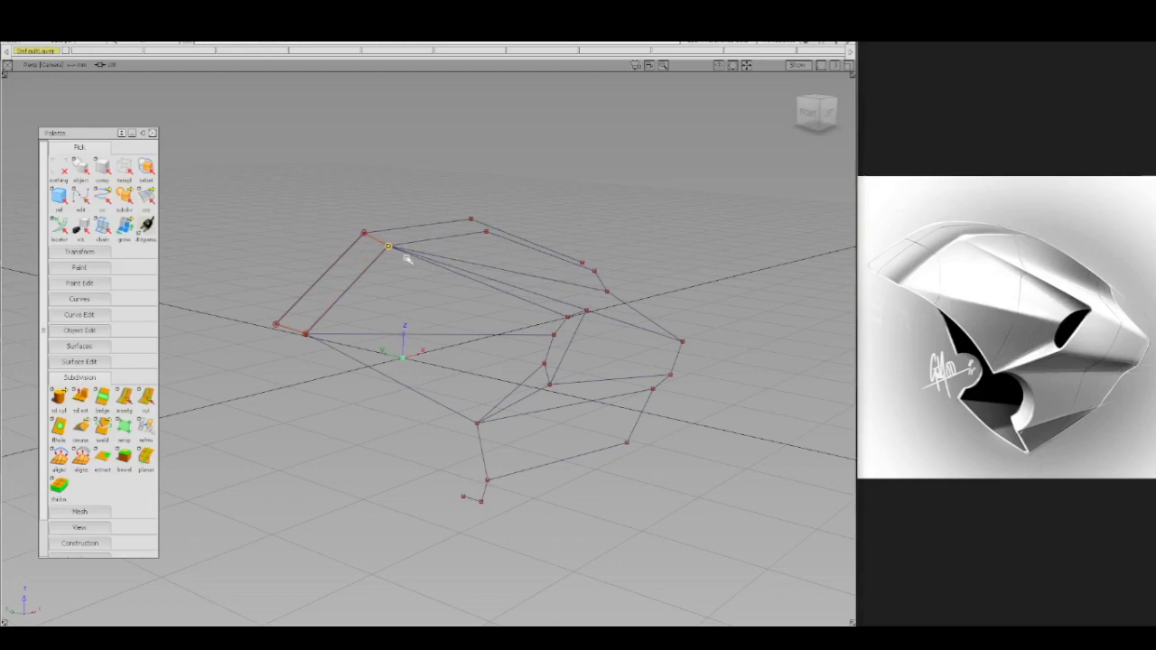
drag(346, 307, 343, 298)
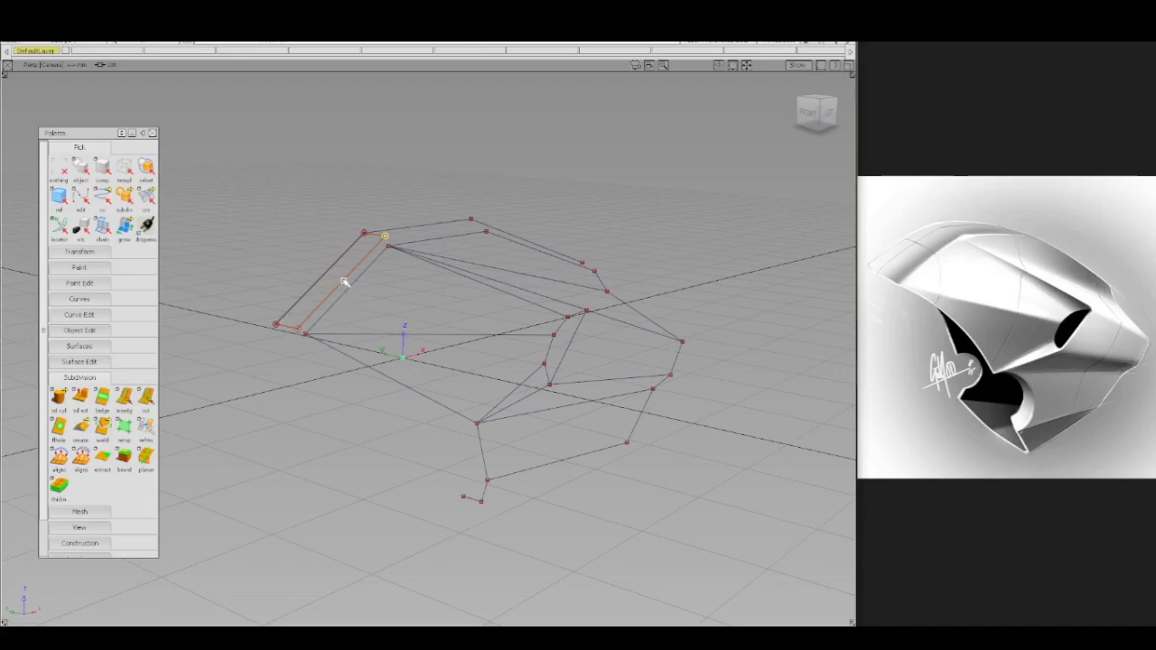
- Slide the strip's two outer vertices together toward the centreline to narrow the strip, checking the gap in the front view
click(294, 334)
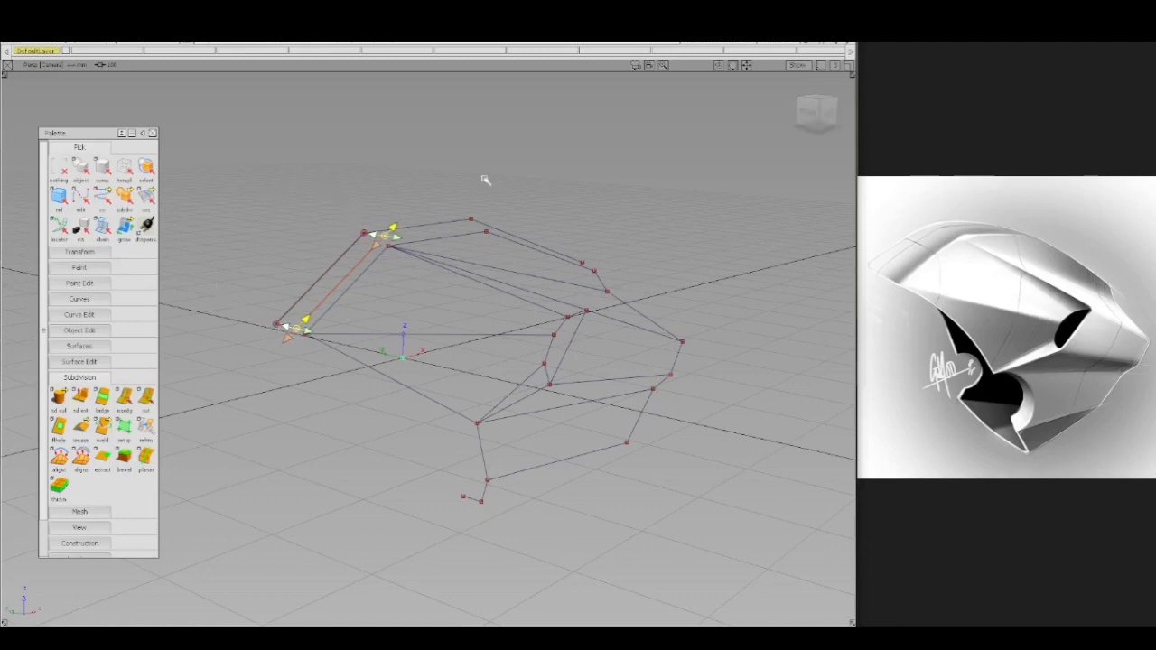
drag(552, 177, 355, 164)
drag(593, 169, 336, 175)
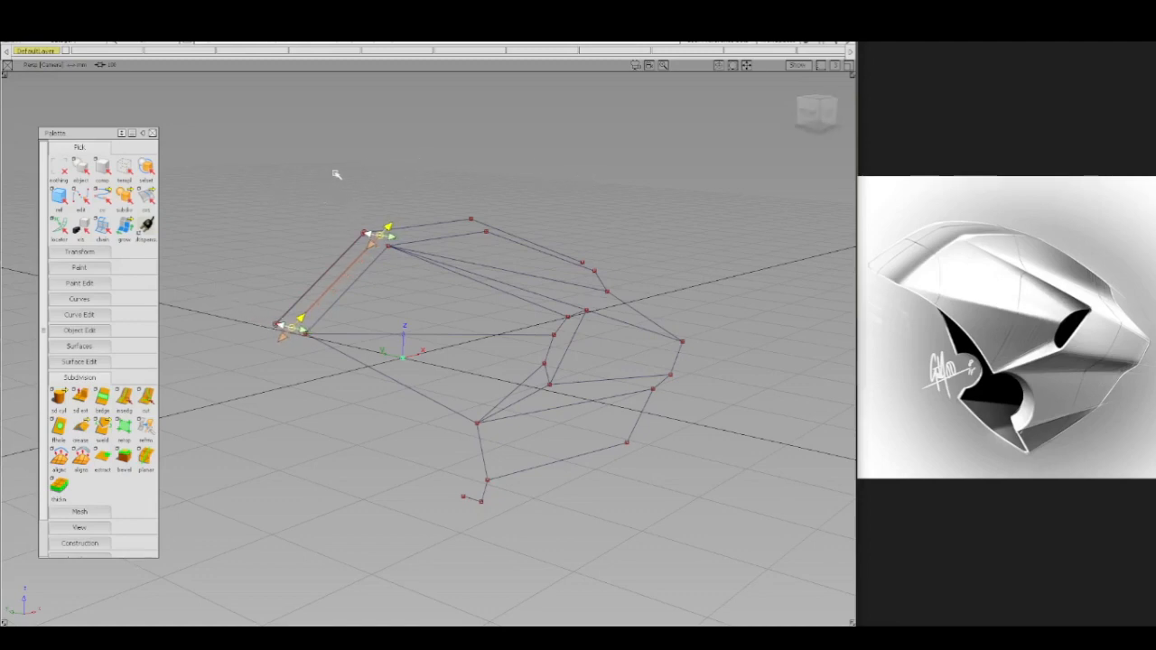
drag(478, 171, 244, 182)
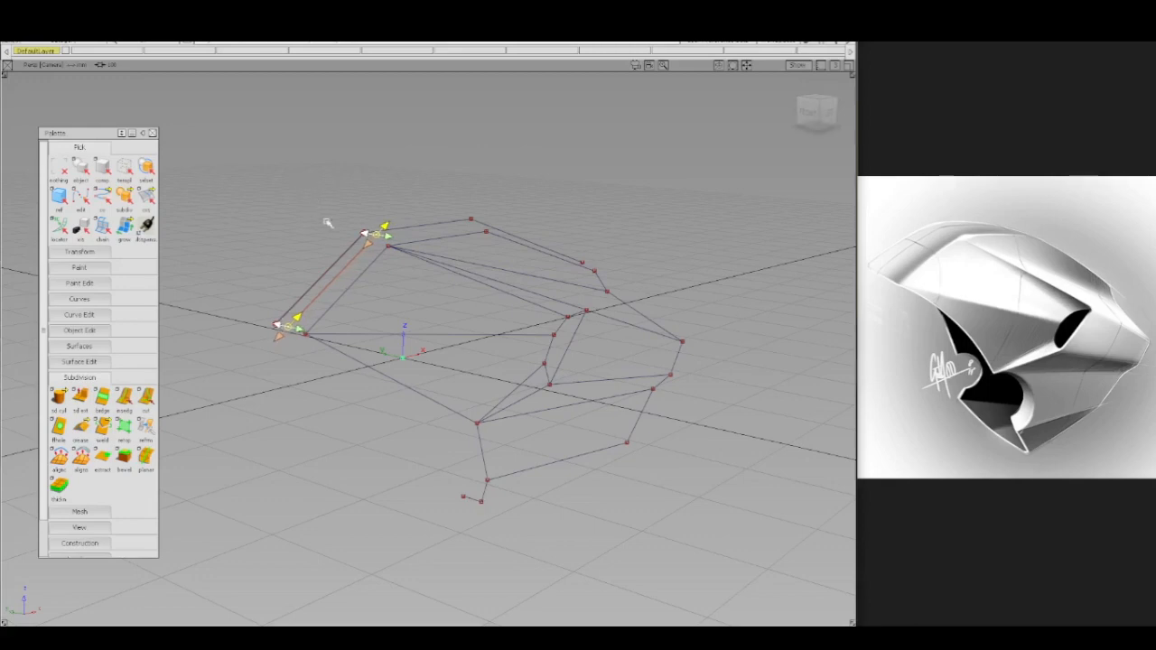
click(809, 112)
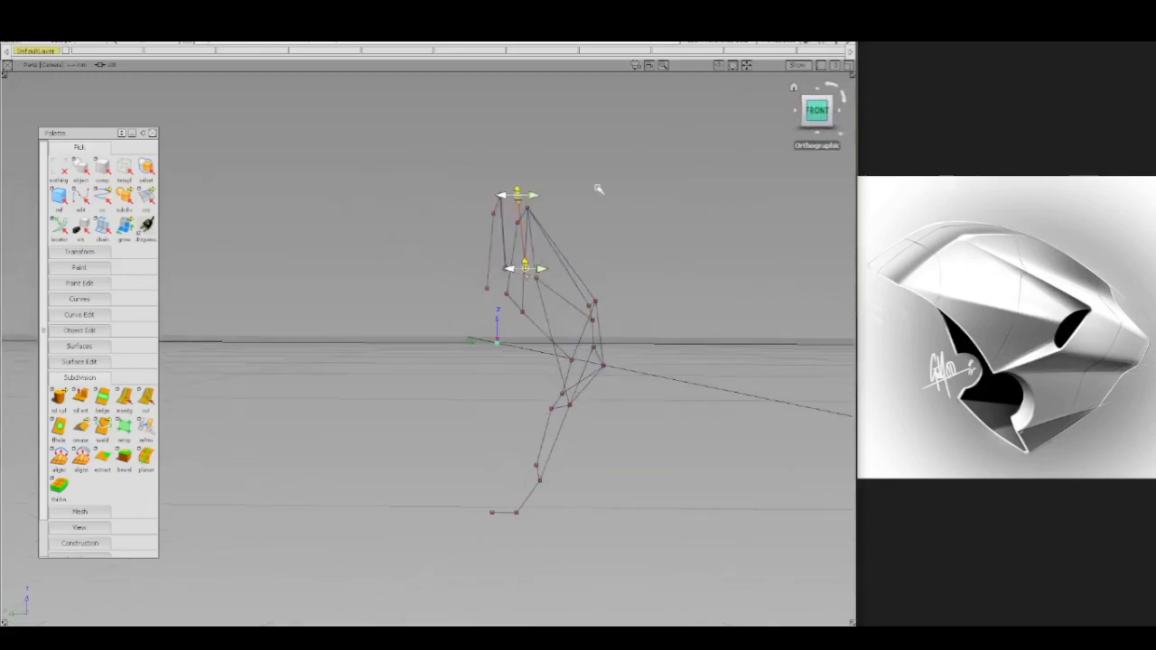
alt+shift+right_drag(610, 138, 658, 93)
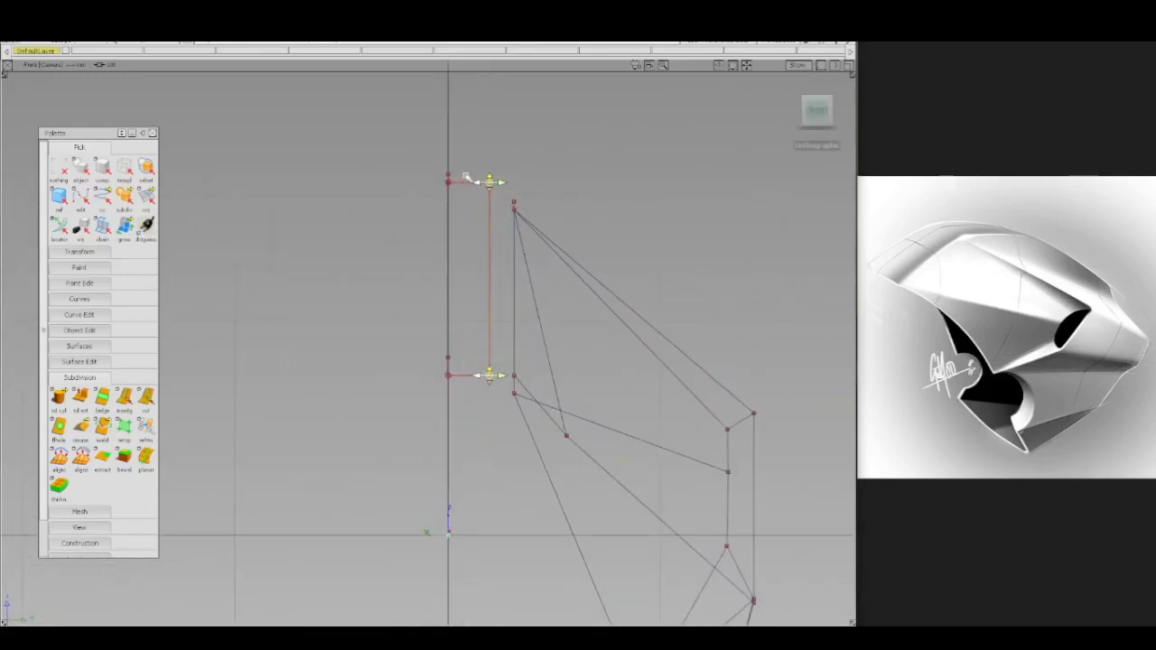
ctrl+shift+drag(571, 163, 546, 80)
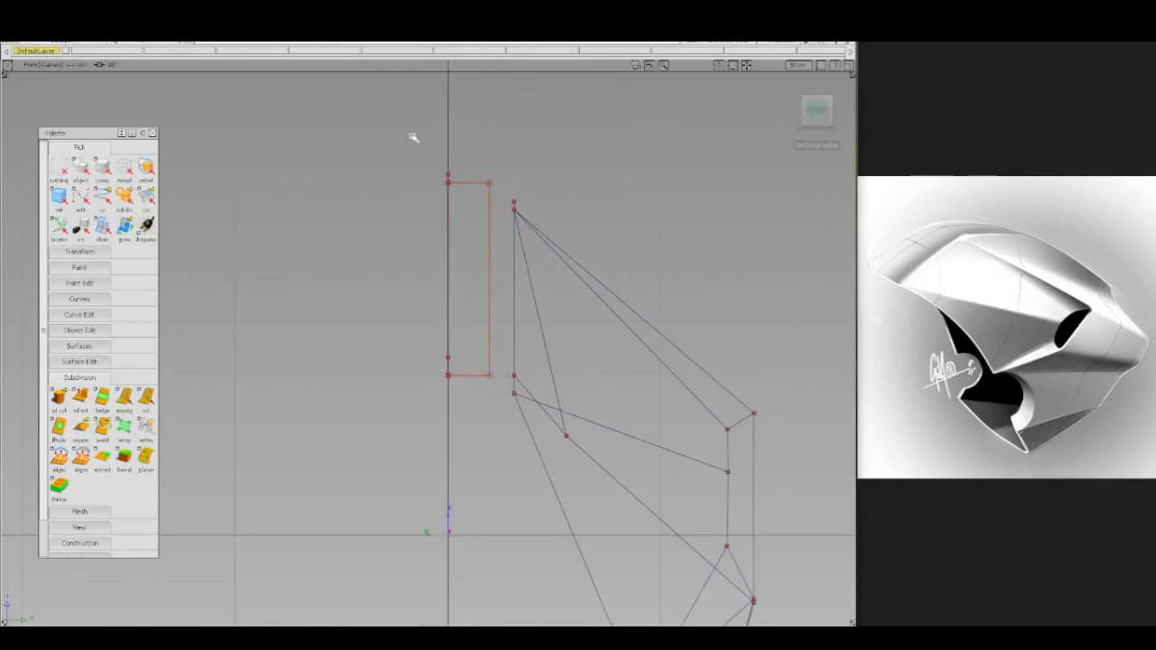
- Assign all of the helmet framework curves, excluding the subdivision strip, to a layer named Curves
alt+shift+right_drag(419, 147, 434, 331)
ctrl+shift+drag(429, 225, 475, 243)
drag(418, 184, 648, 484)
drag(104, 52, 102, 63)
double_click(109, 51)
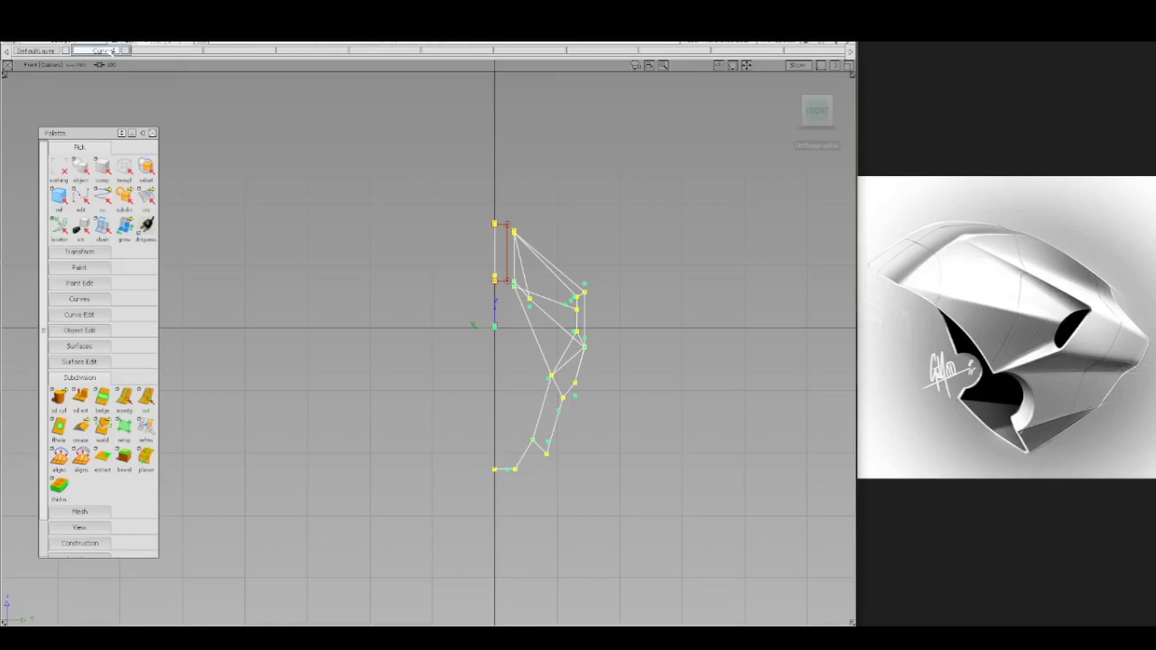
key(Return)
- Create a second layer named Sharp and clear the curve selection
key(ctrl+l)
double_click(156, 51)
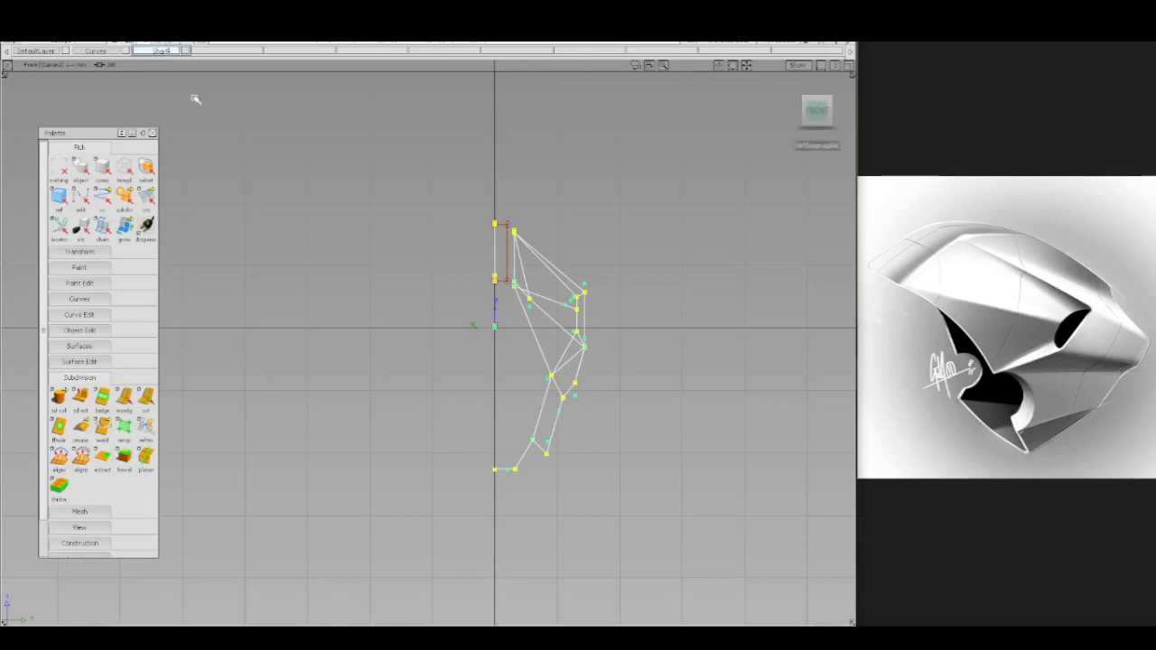
scroll(197, 99, up, 1)
key(Return)
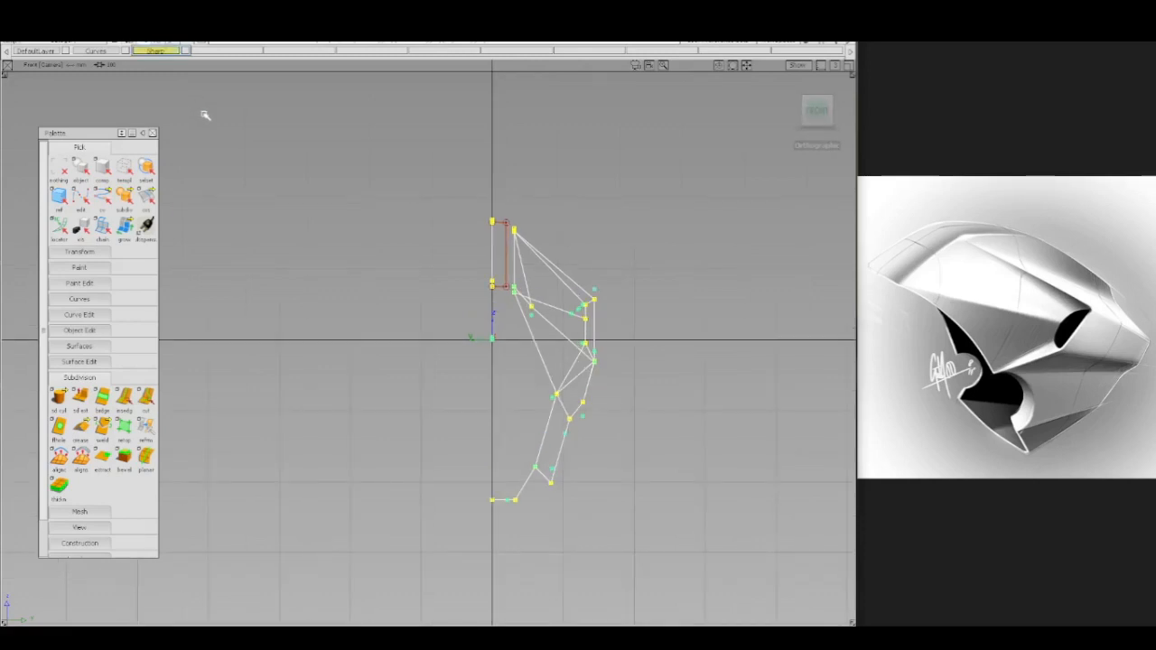
click(503, 125)
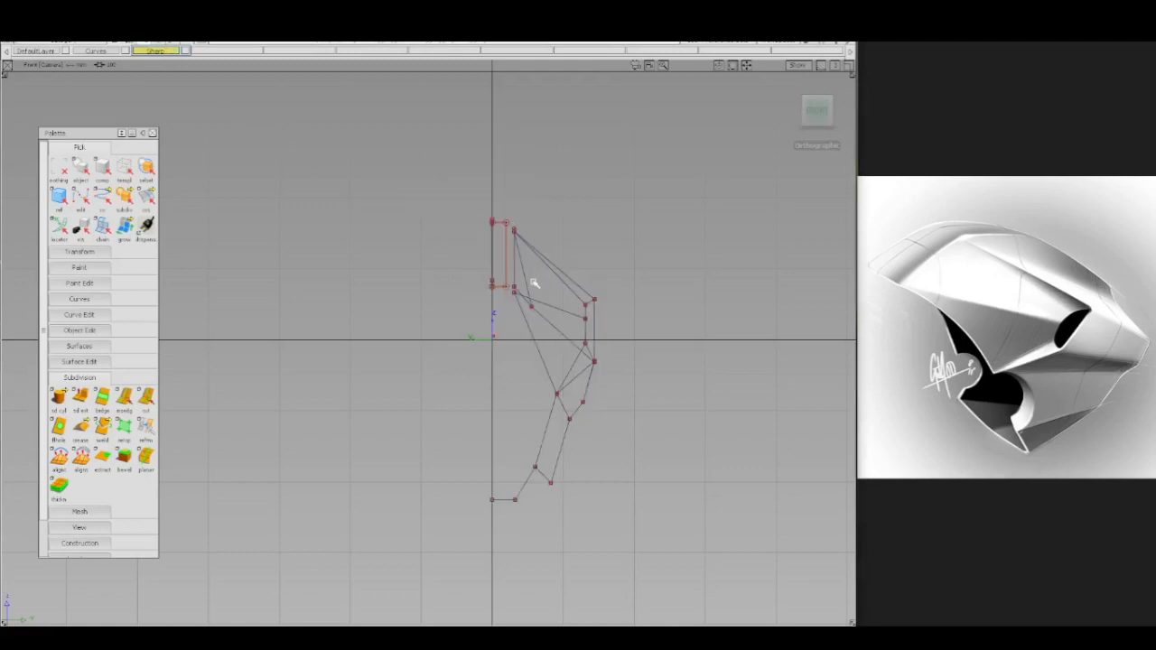
- Assign the centre subdivision strip to the Sharp layer and turn on that layer's symmetry
alt+shift+right_drag(533, 256, 473, 200)
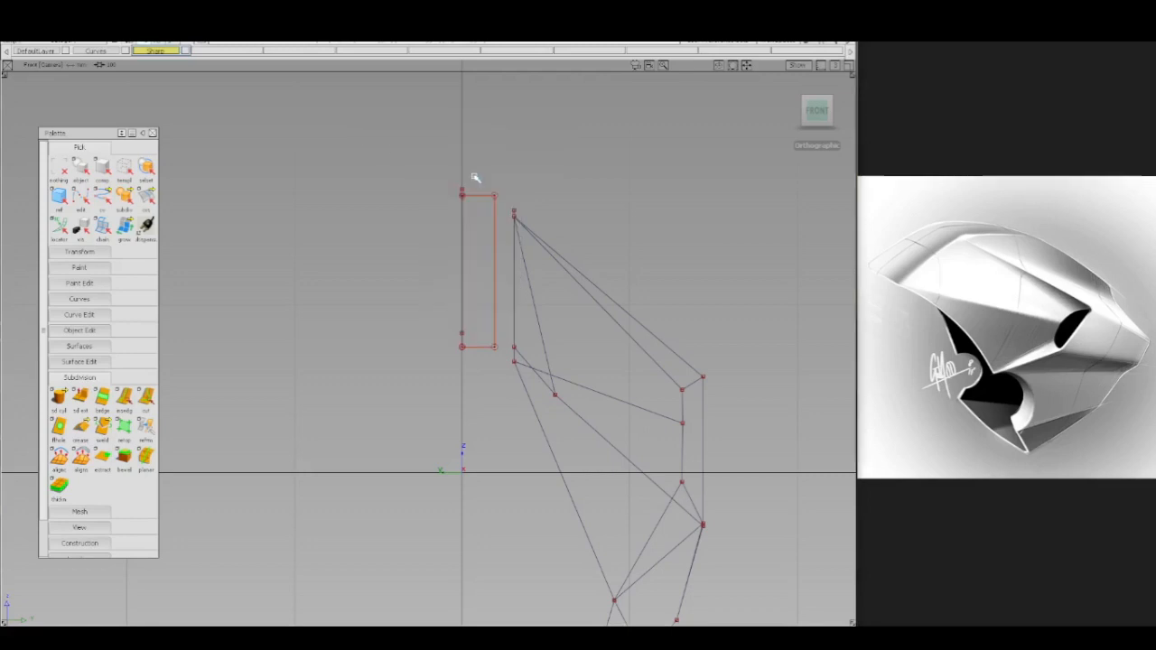
click(477, 196)
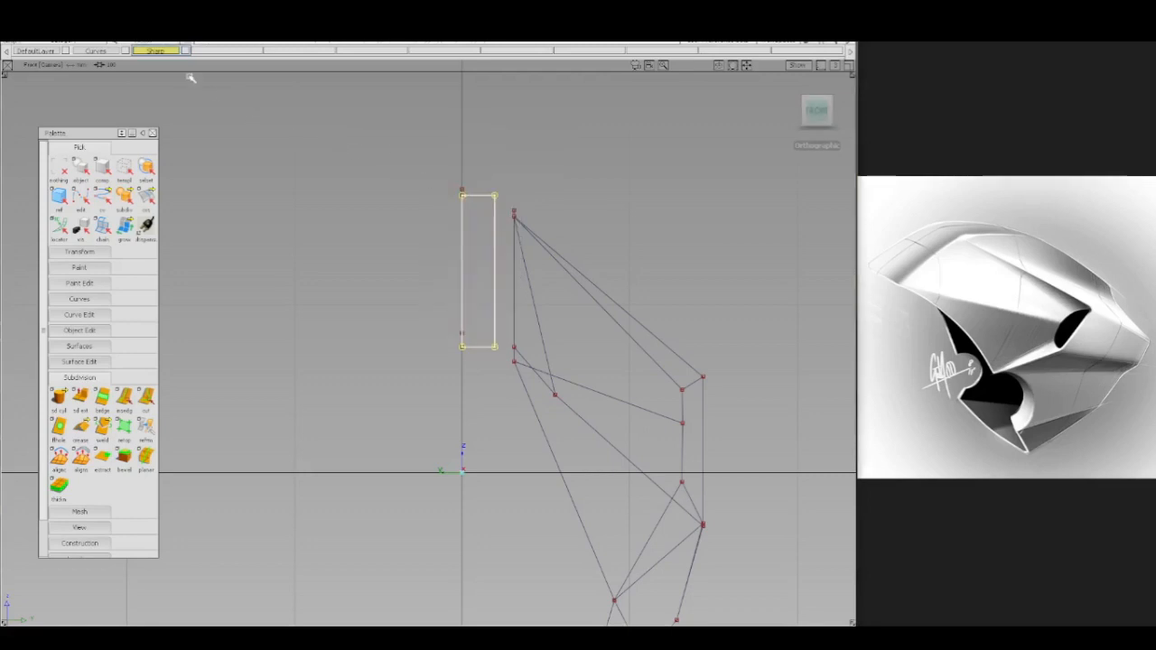
click(169, 51)
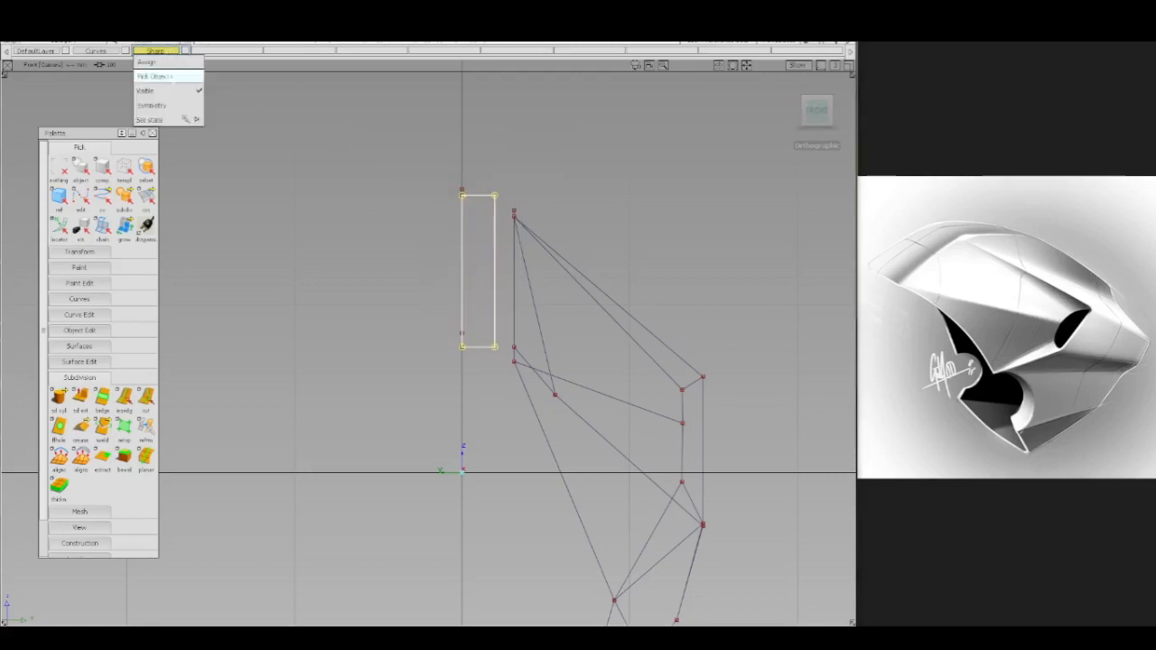
click(172, 63)
click(170, 52)
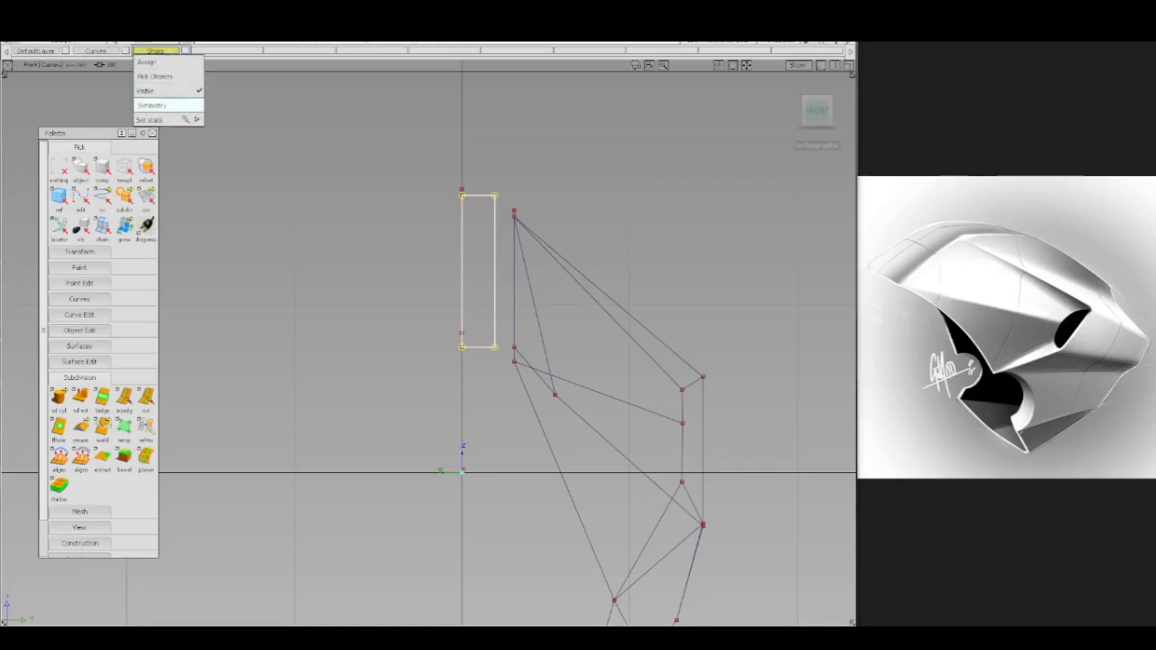
click(169, 105)
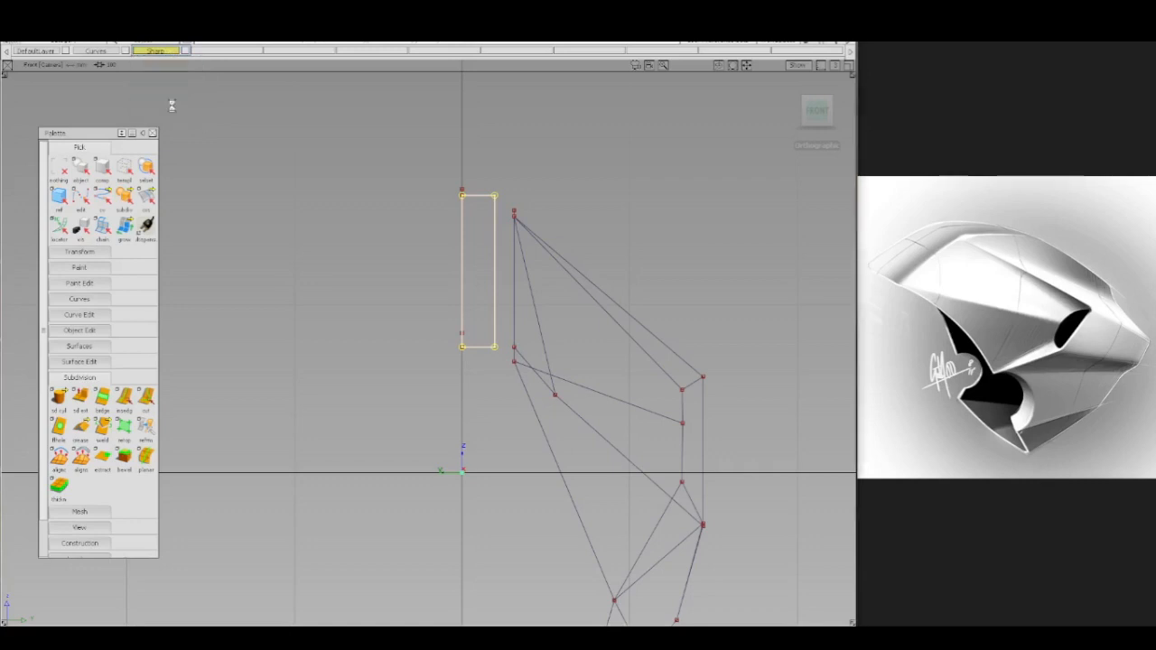
click(462, 242)
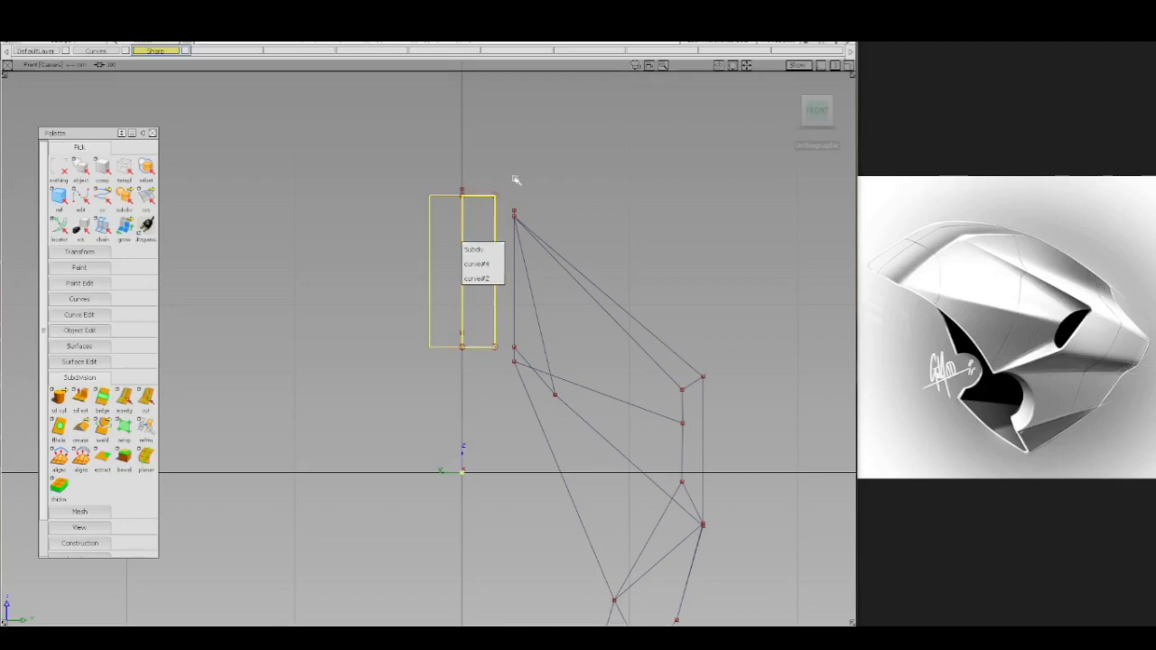
click(569, 189)
- Evaluate the surface continuity between the strip and its mirrored half along the centreline edge
alt+shift+drag(568, 190, 489, 224)
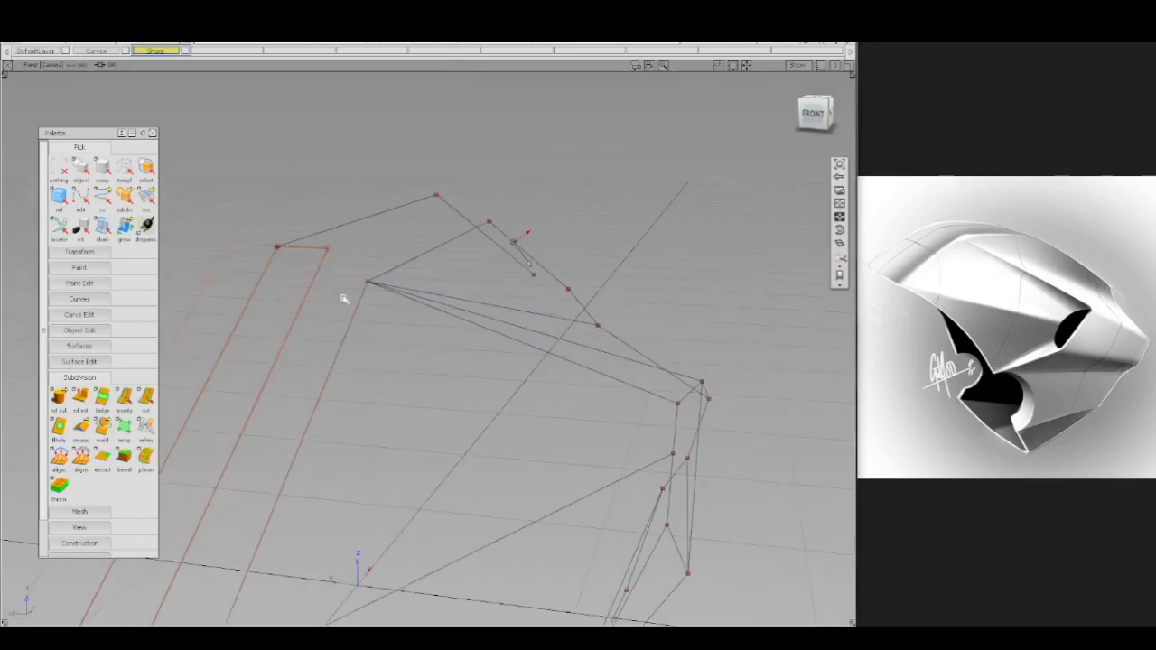
click(241, 313)
alt+shift+middle_drag(329, 276, 528, 213)
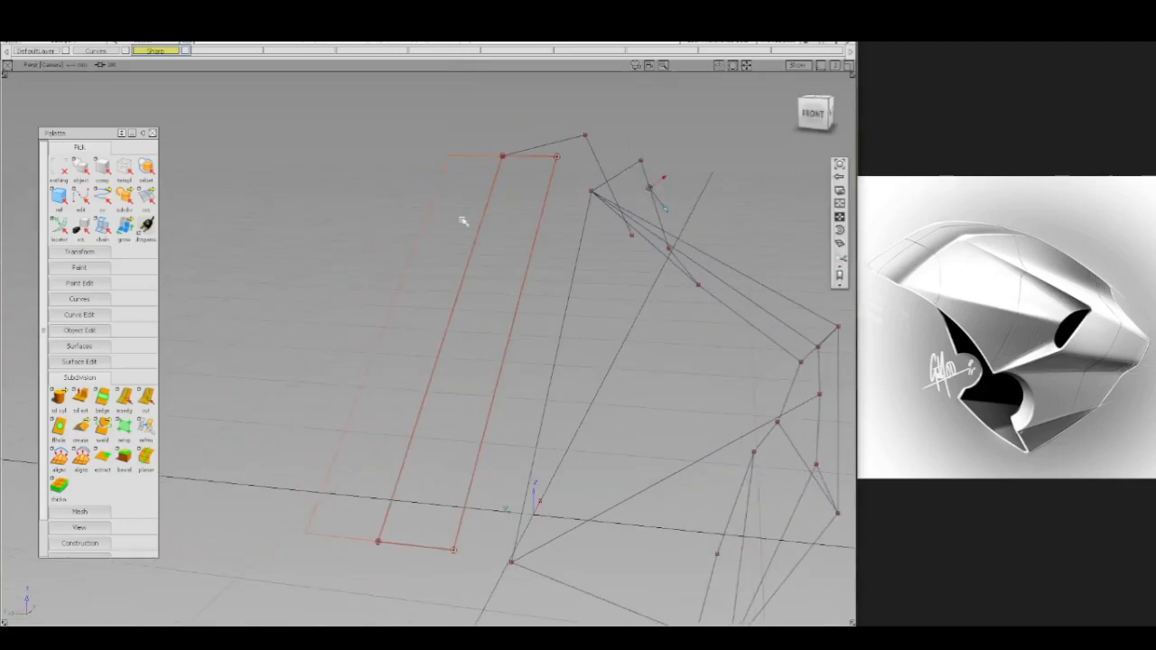
ctrl+shift+right_drag(413, 212, 360, 156)
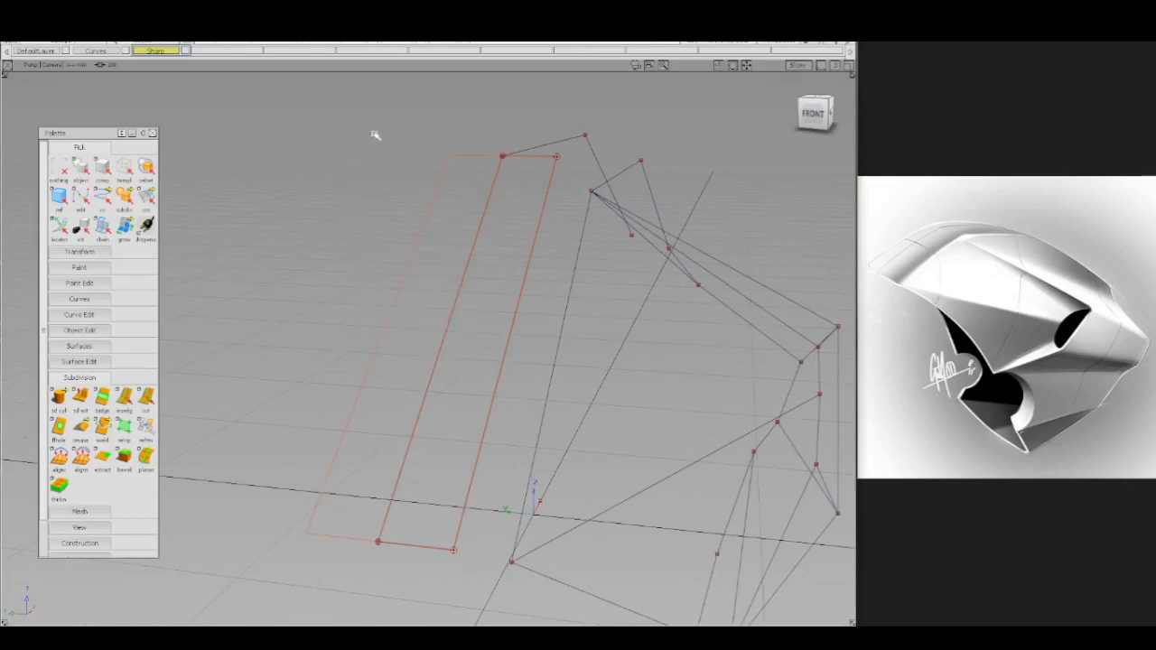
ctrl+shift+drag(378, 124, 376, 99)
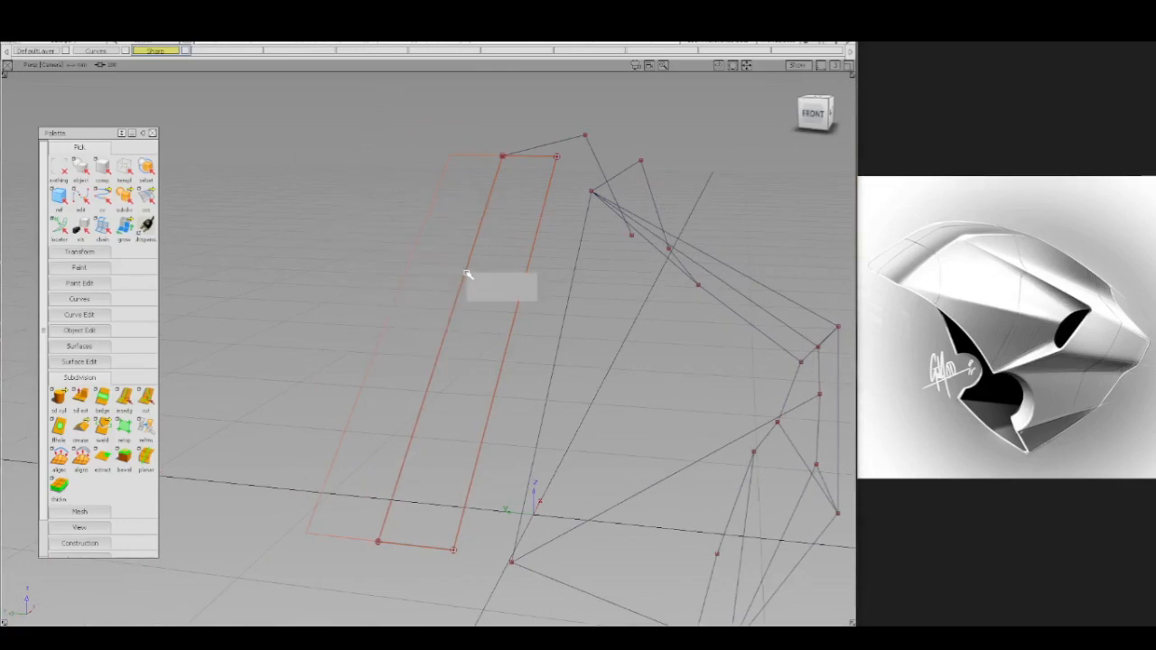
scroll(99, 452, down, 2)
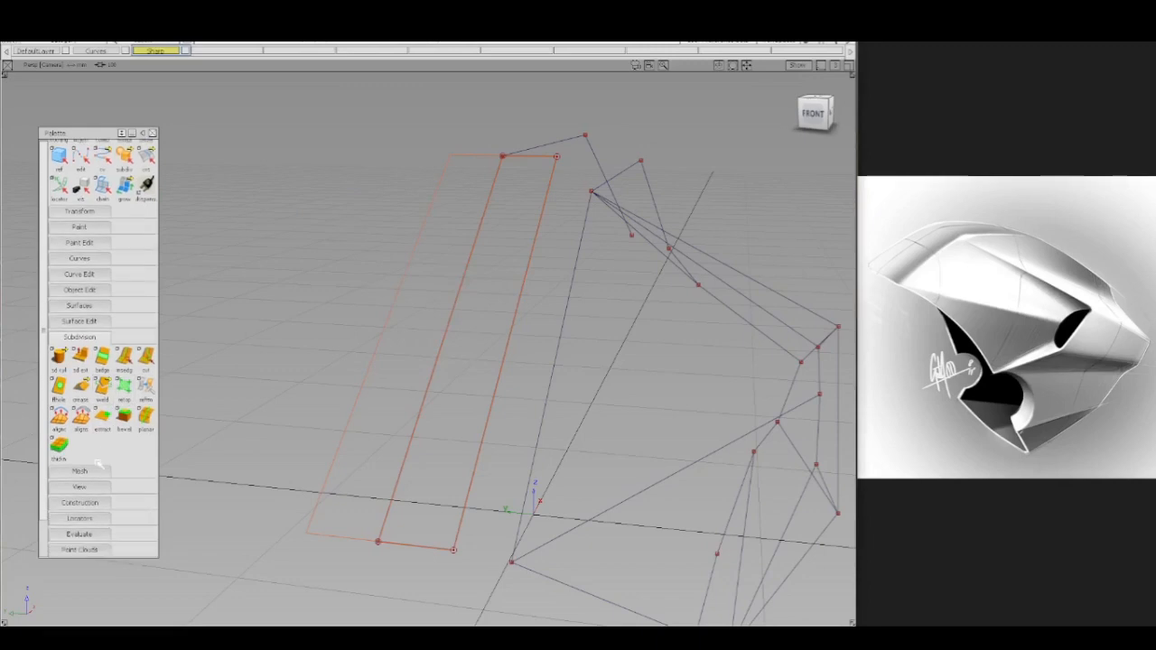
click(90, 521)
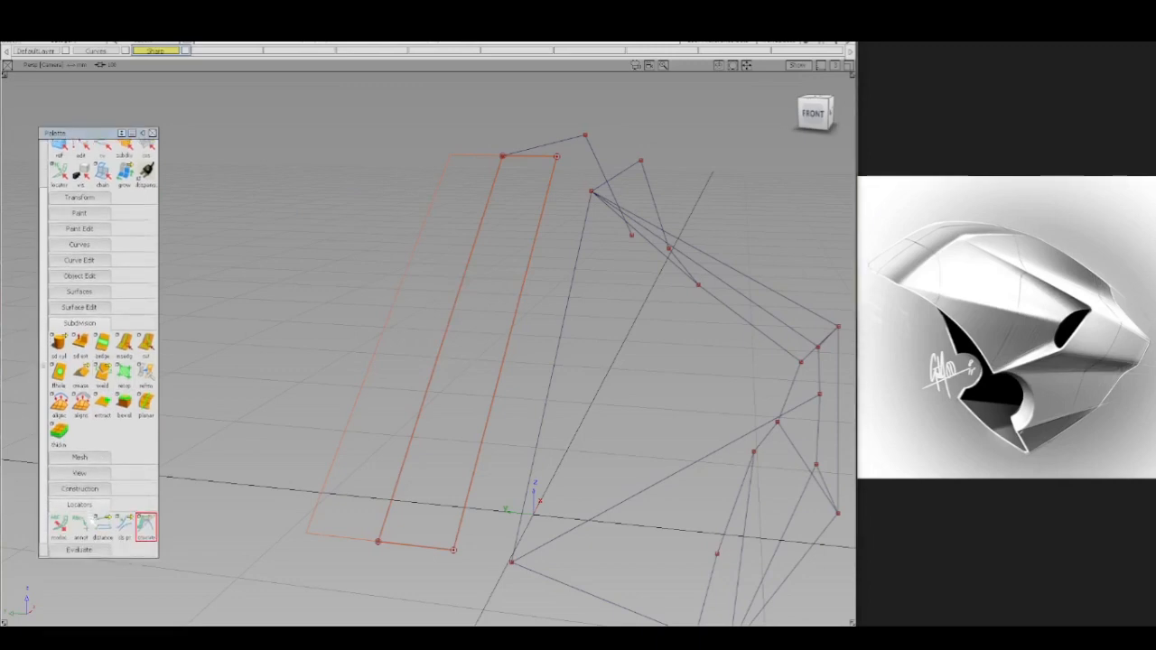
scroll(126, 527, down, 1)
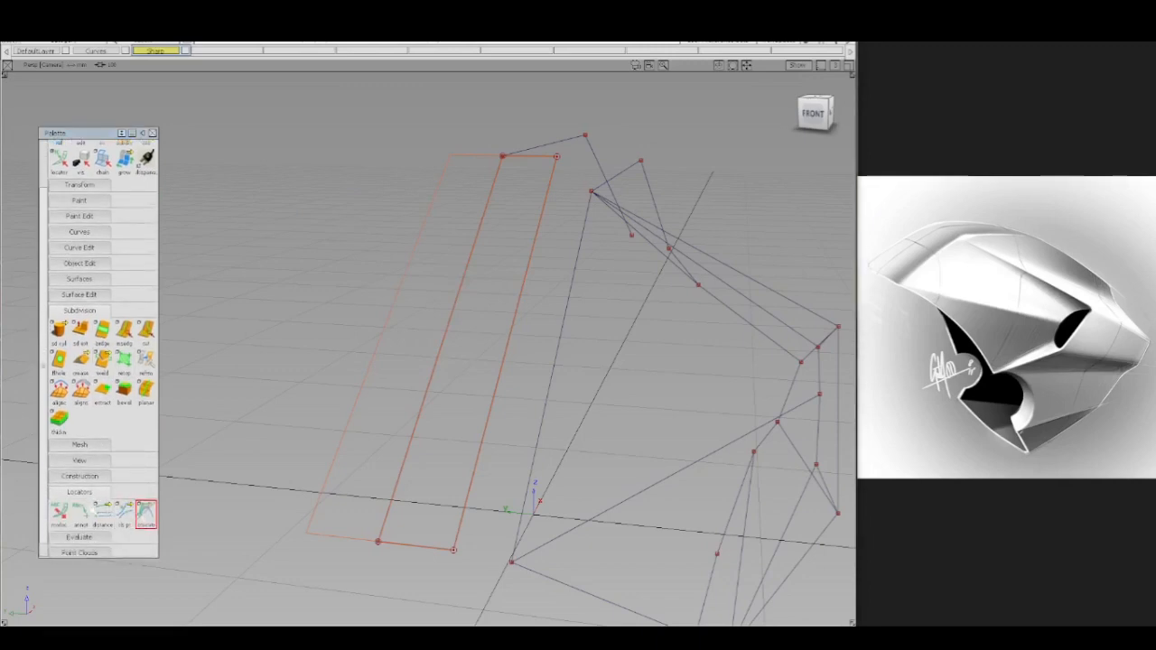
click(83, 536)
scroll(83, 538, down, 1)
scroll(83, 539, down, 3)
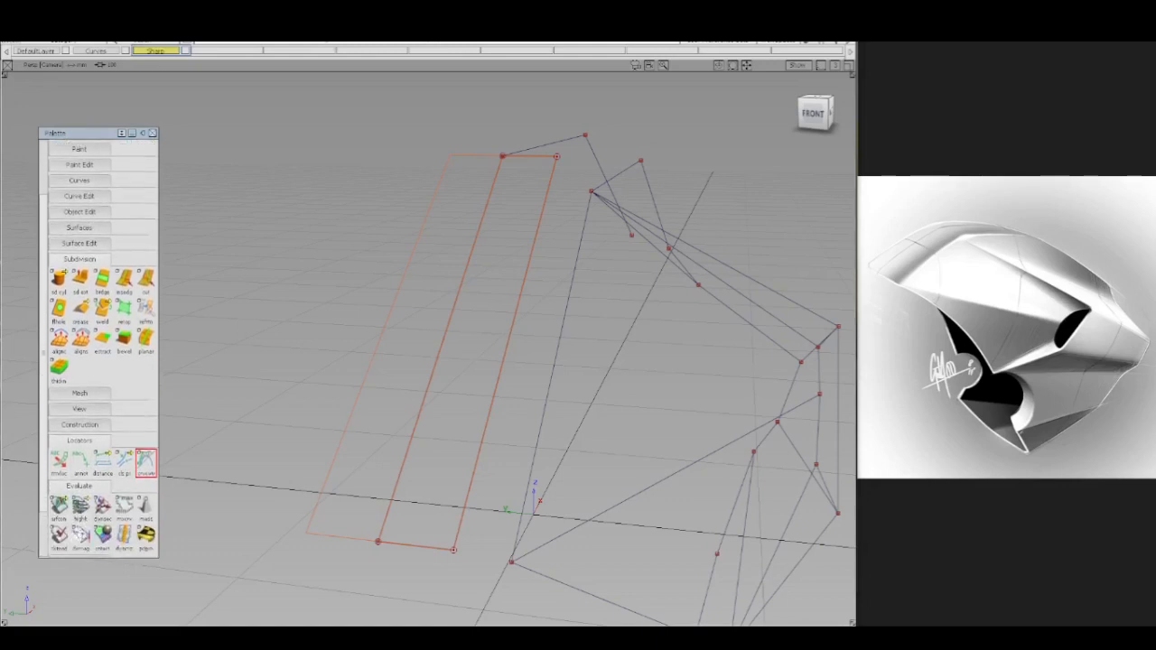
click(60, 500)
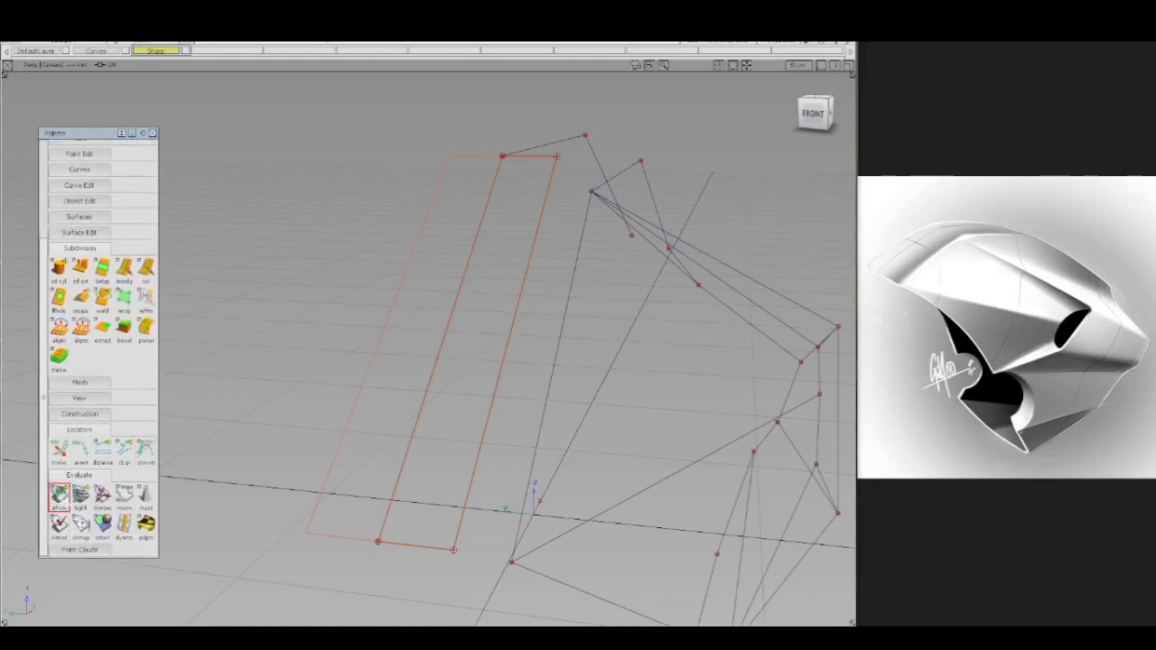
click(419, 418)
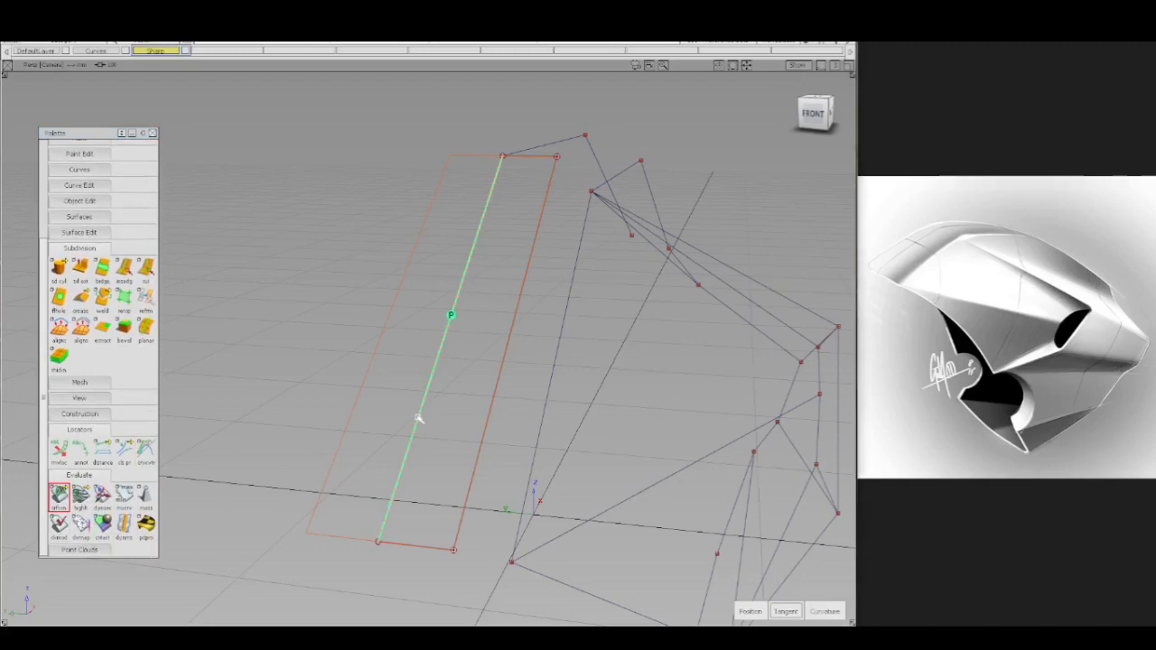
click(420, 418)
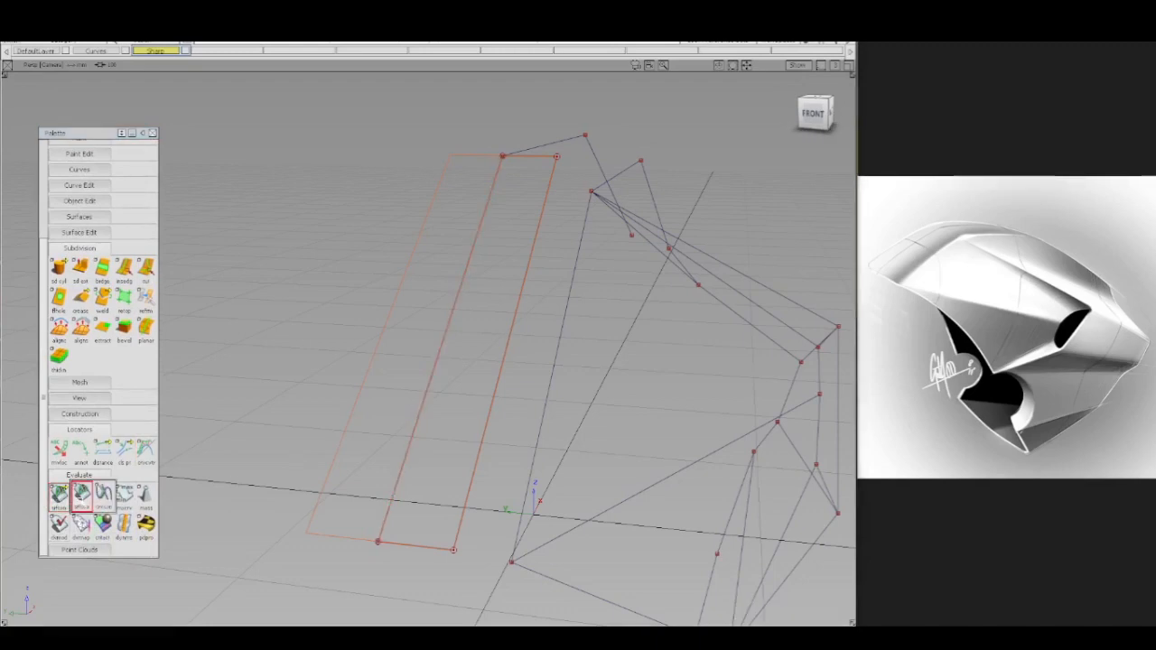
- Adjust the Surface Continuity options and check the strip's centreline edge for tangent continuity
click(80, 497)
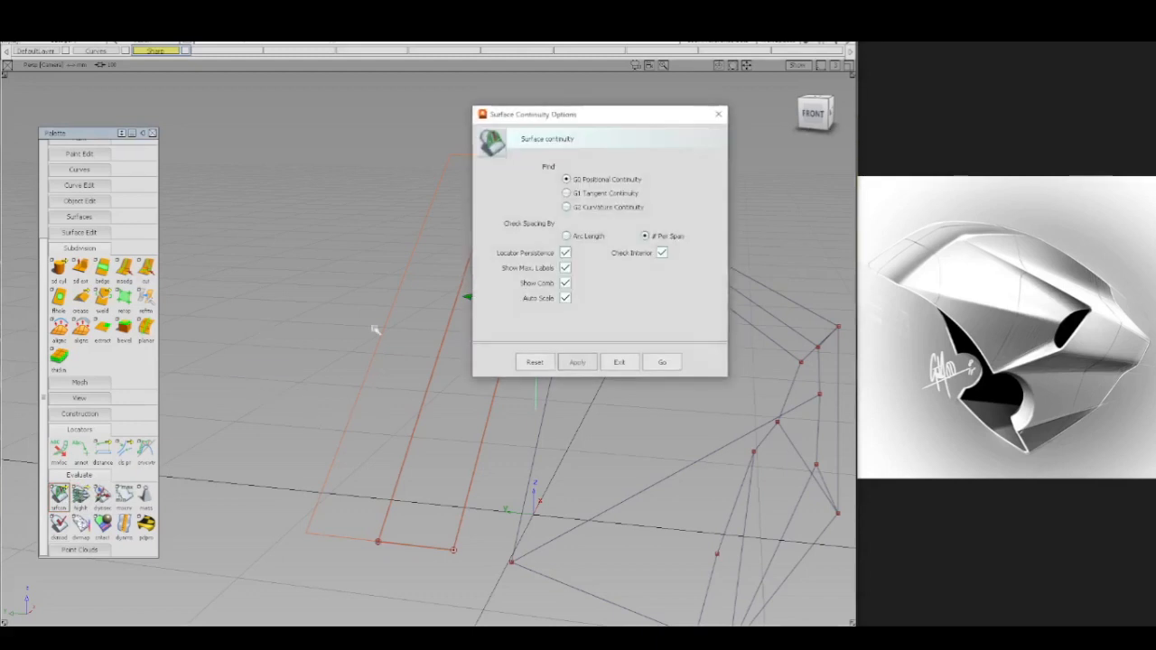
click(662, 362)
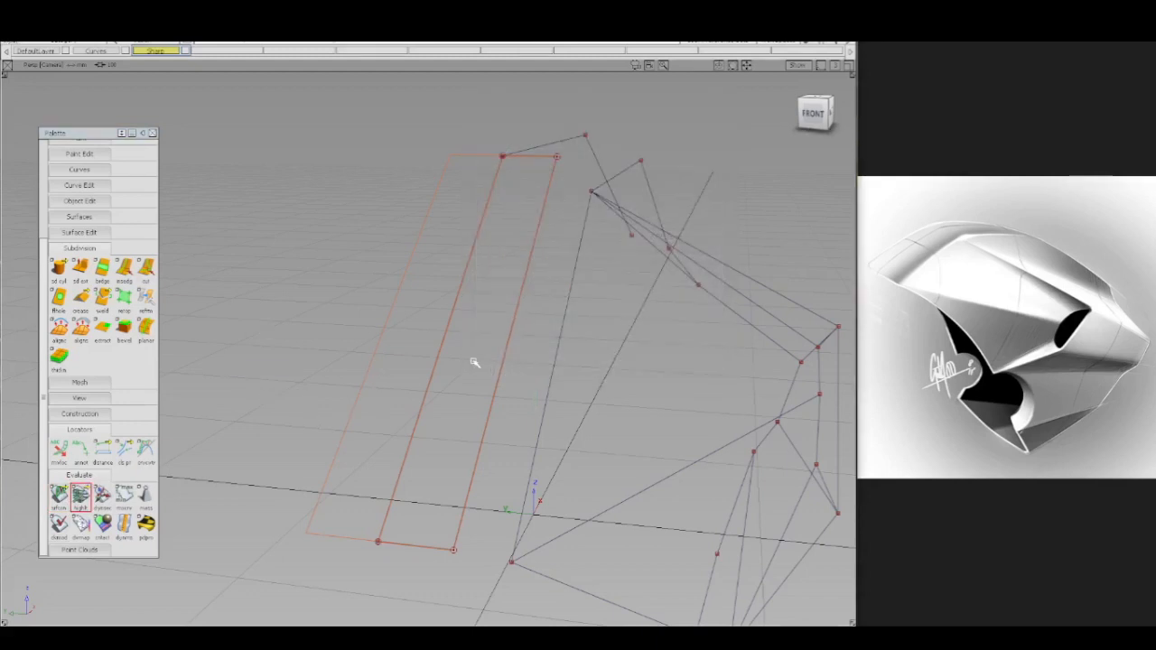
click(442, 345)
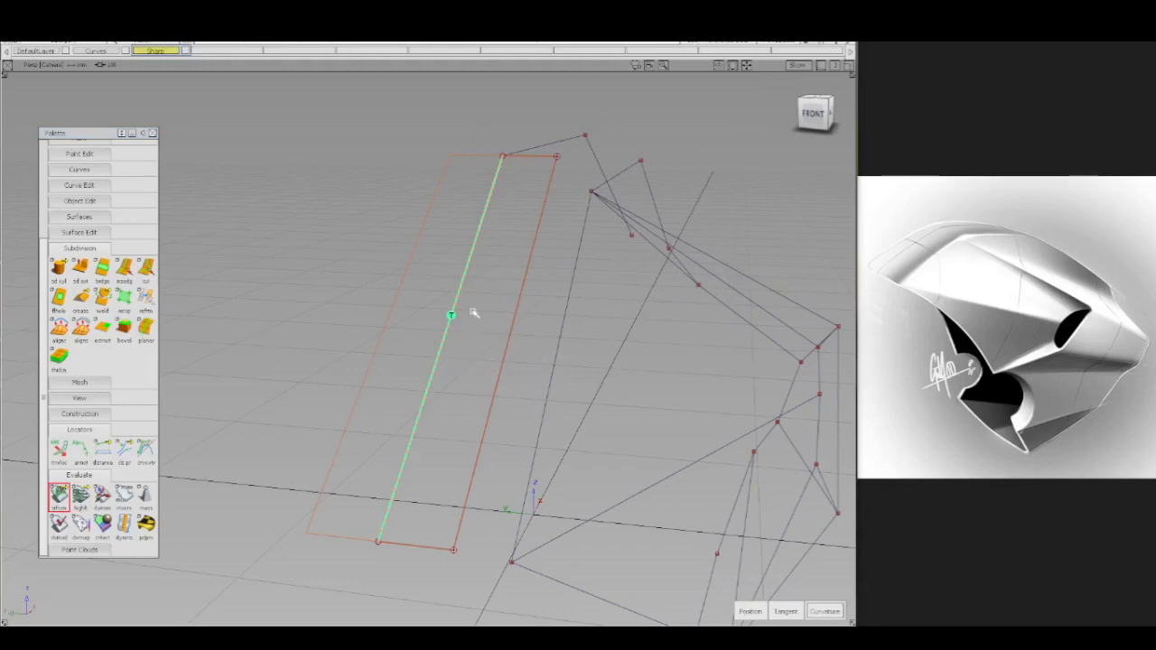
- Try lowering the strip's two outer vertices to test the tangency across the centreline, and undo the move
ctrl+shift+click(520, 210)
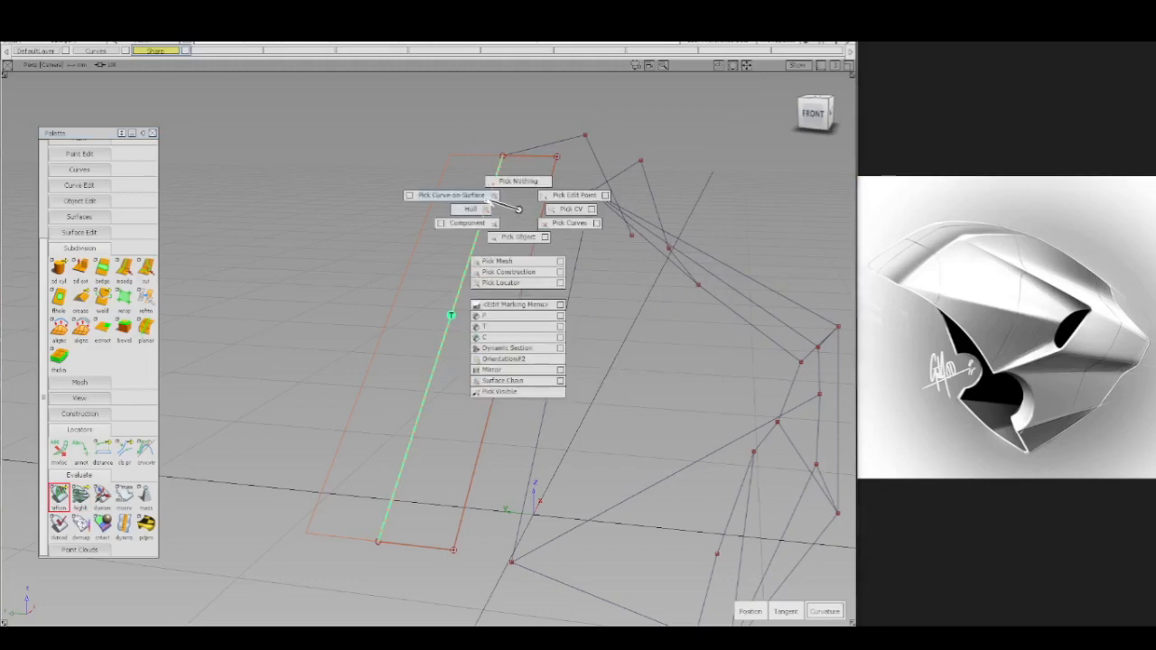
ctrl+shift+drag(488, 201, 485, 209)
click(535, 243)
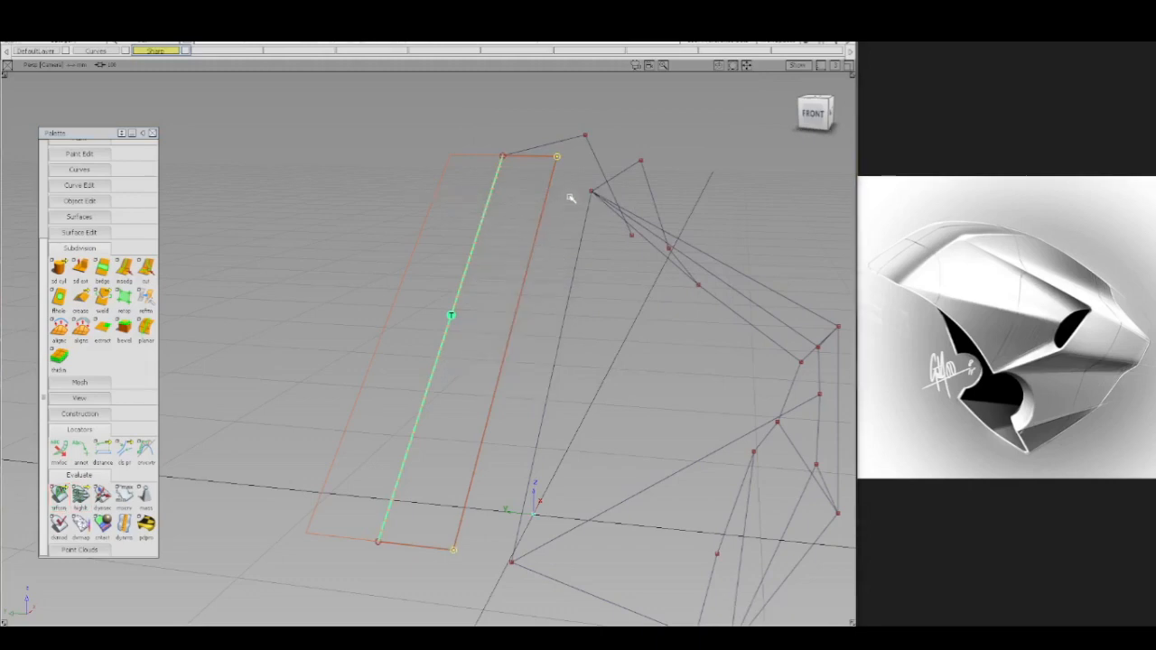
mouse_move(569, 196)
ctrl+shift+right_down()
mouse_move(572, 172)
mouse_move(565, 186)
ctrl+shift+right_up()
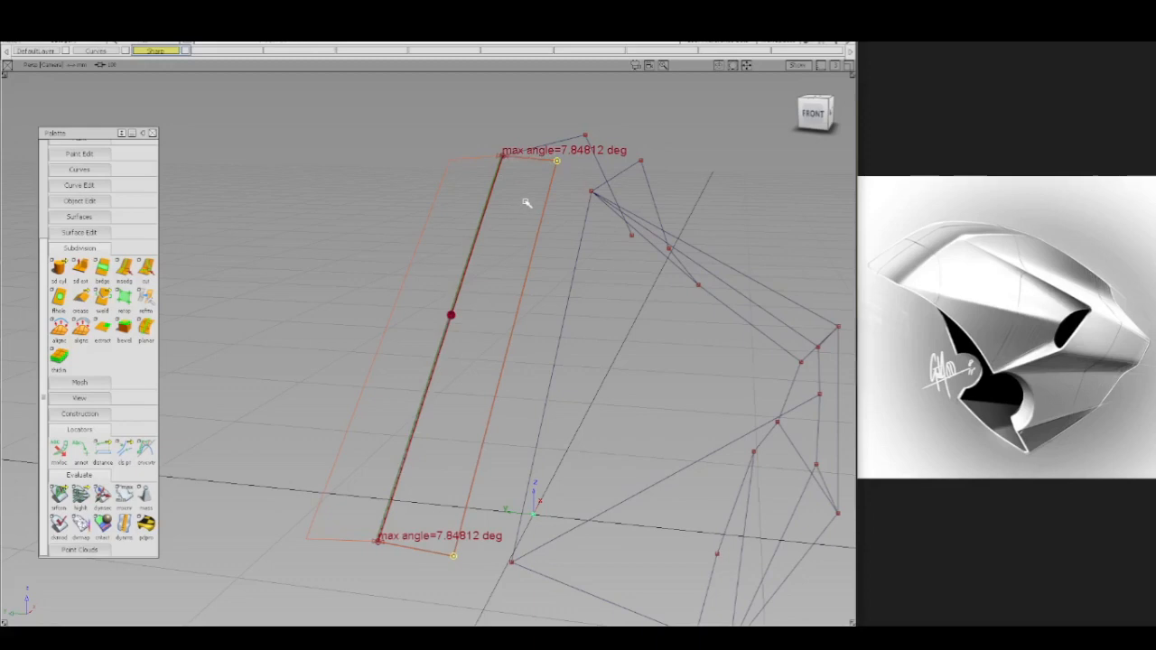
key(ctrl+z)
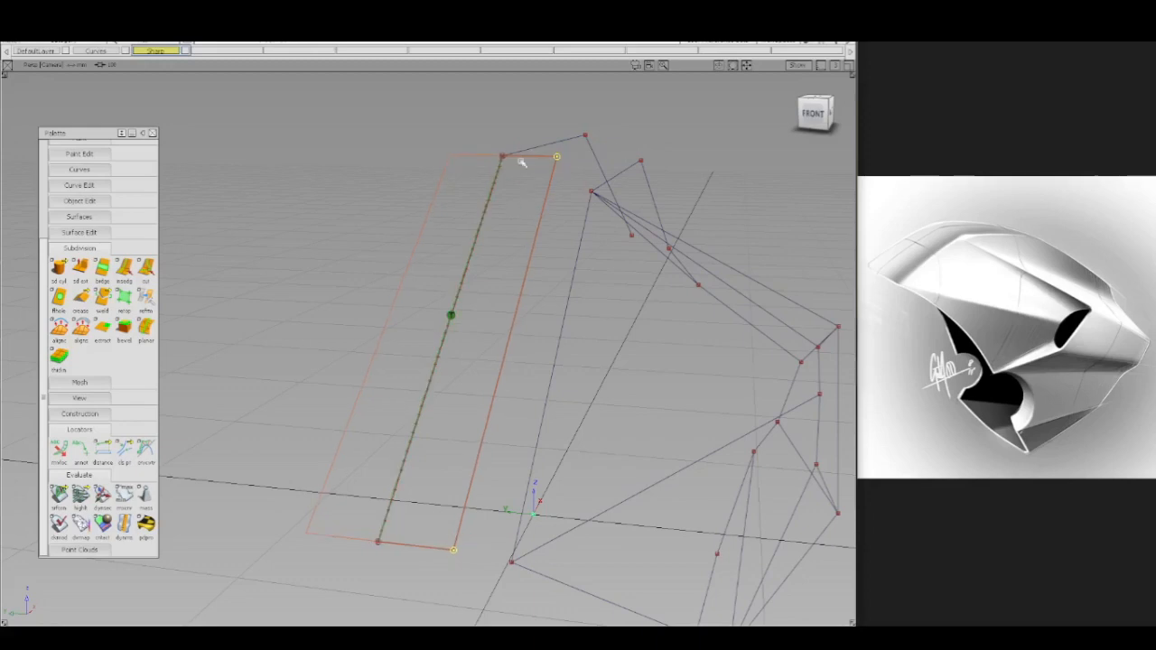
- Move the strip's two outer vertices along Y toward the centreline in the front view to narrow the strip
click(813, 113)
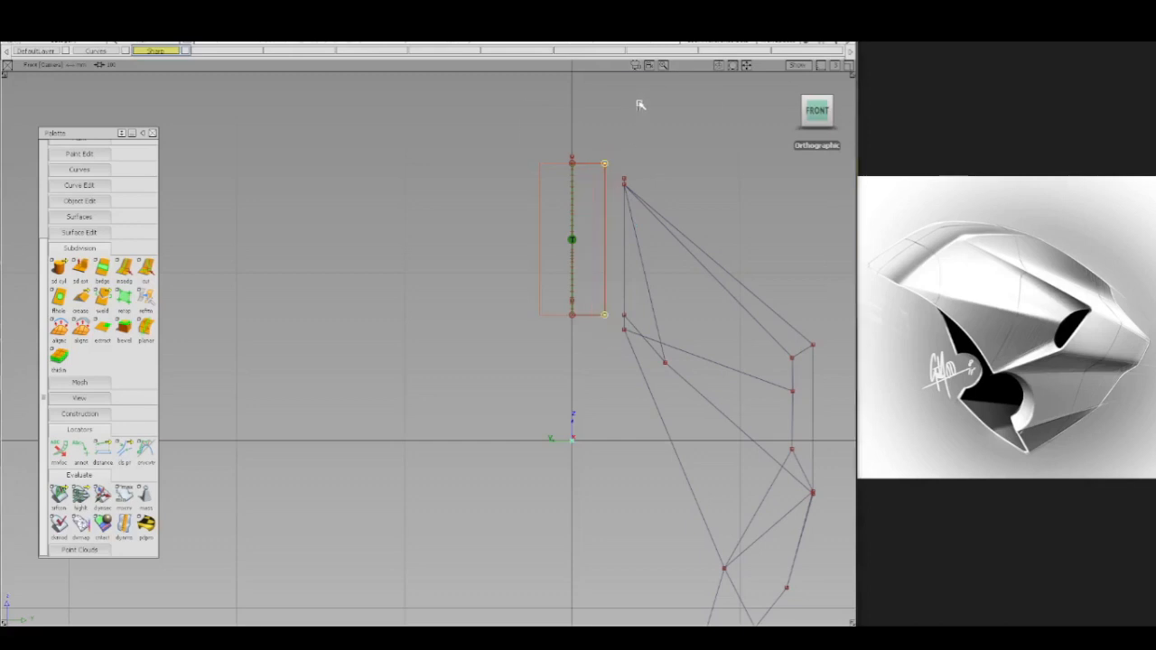
ctrl+shift+right_drag(640, 107, 650, 117)
middle_drag(648, 117, 639, 117)
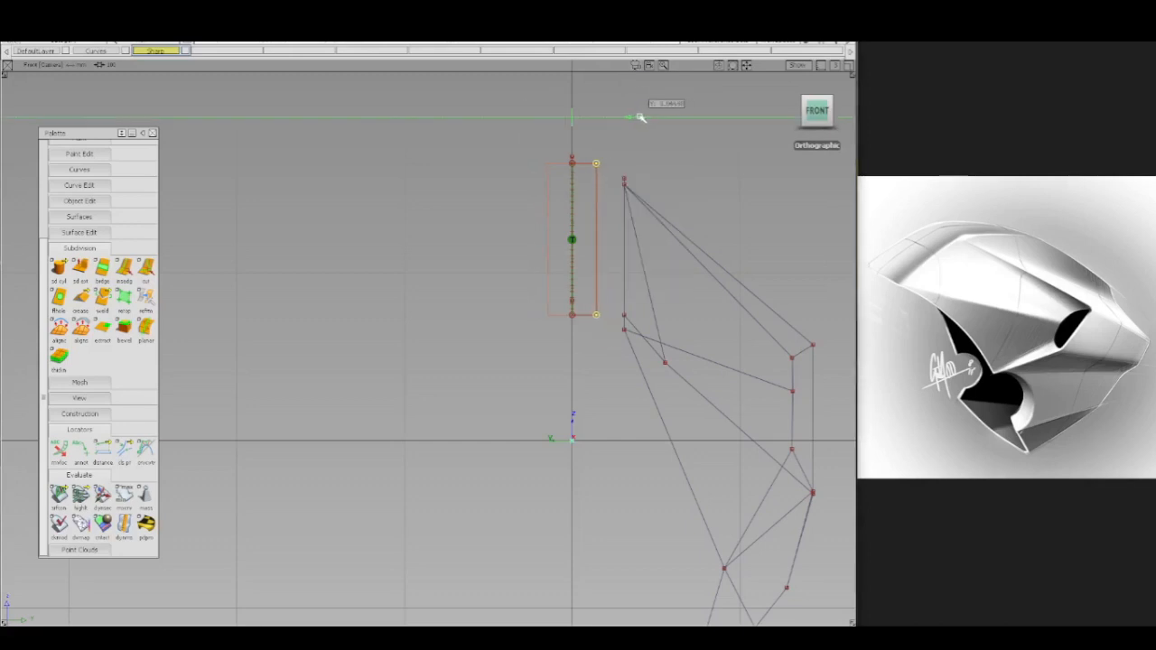
- Try extruding the strip's outer edge toward the adjacent side curve, undo it and clear the selection
key(F8)
alt+shift+drag(658, 198, 513, 240)
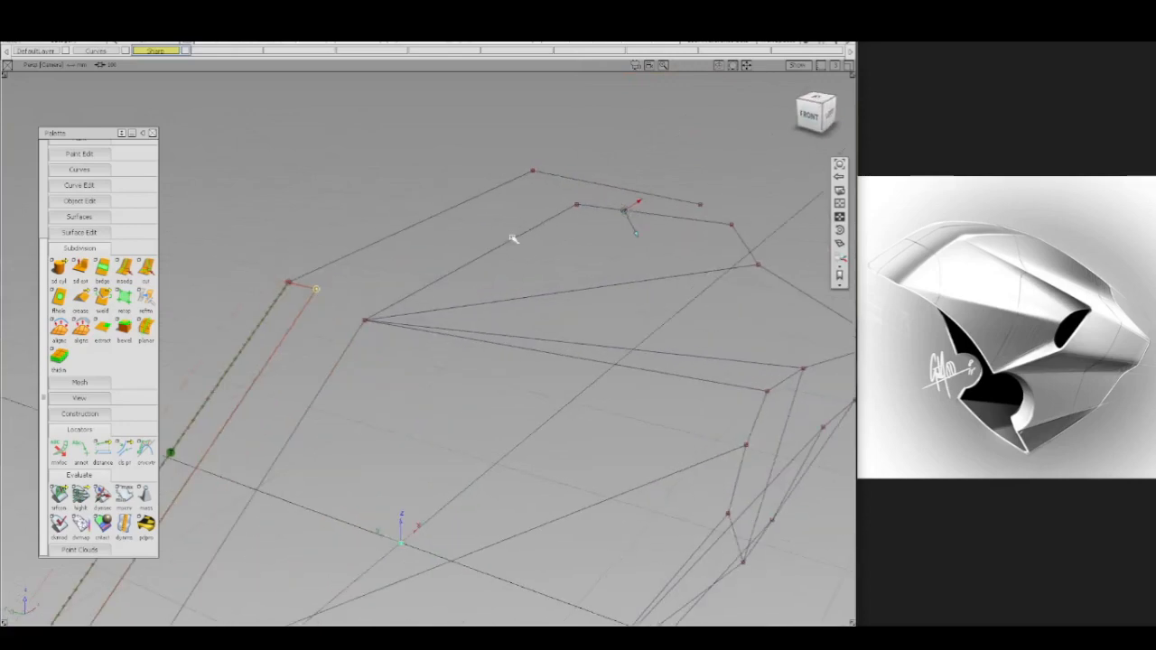
alt+shift+right_drag(512, 260, 487, 317)
ctrl+shift+drag(485, 319, 480, 242)
ctrl+shift+drag(483, 282, 478, 258)
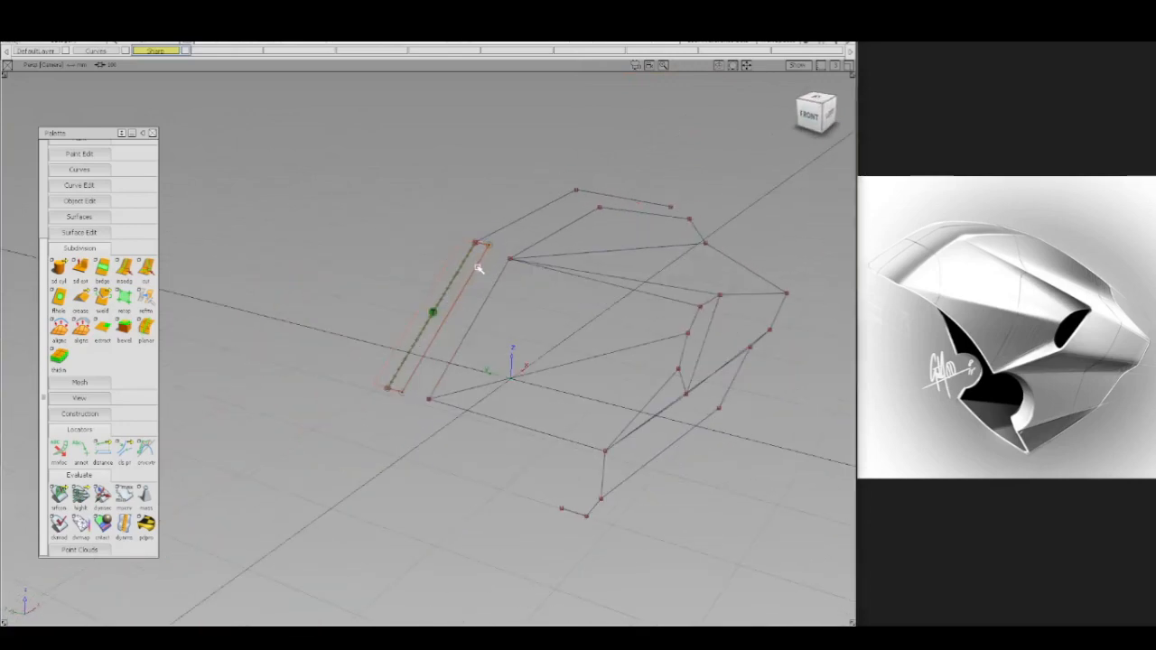
click(444, 316)
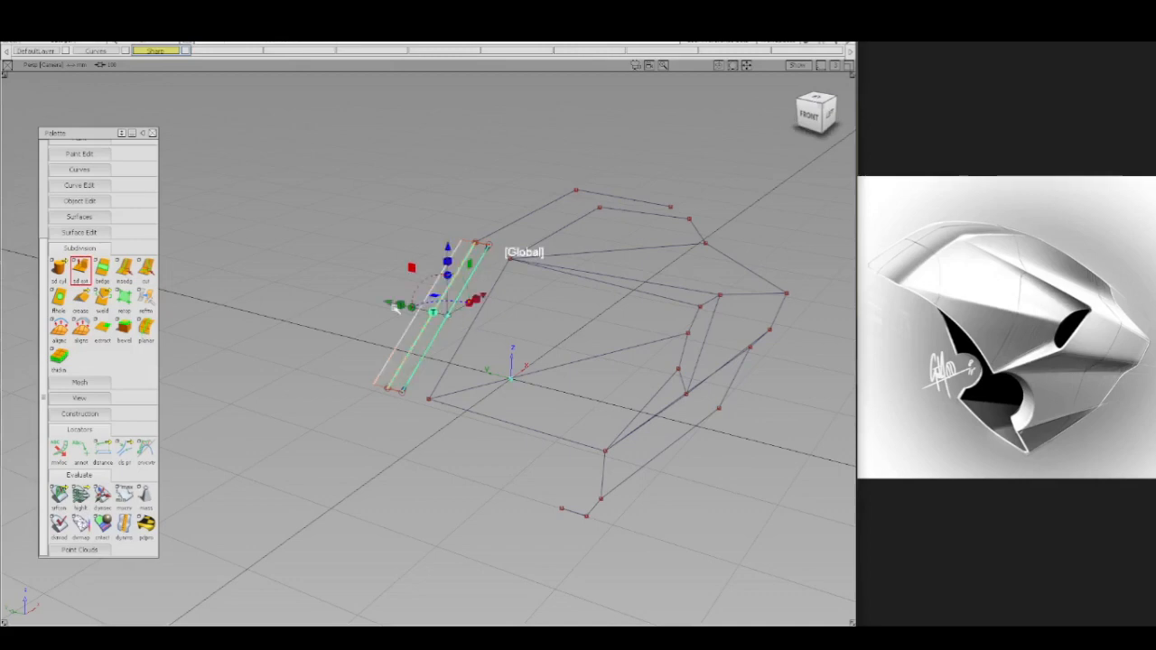
drag(392, 305, 413, 313)
key(ctrl+z)
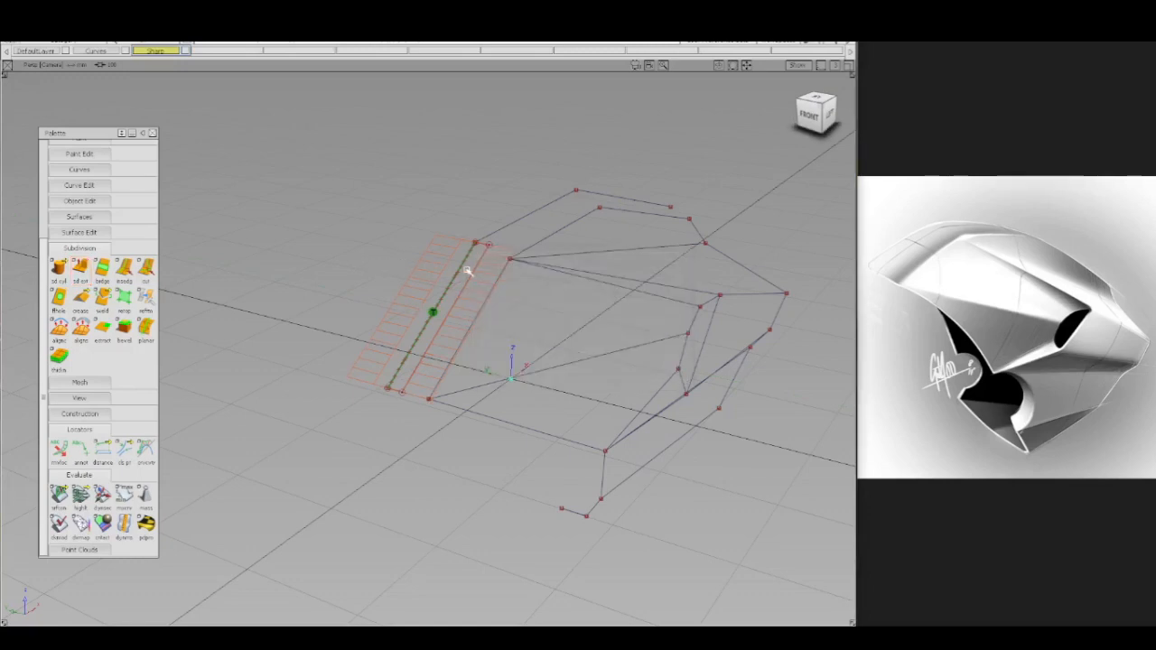
ctrl+shift+drag(470, 170, 425, 172)
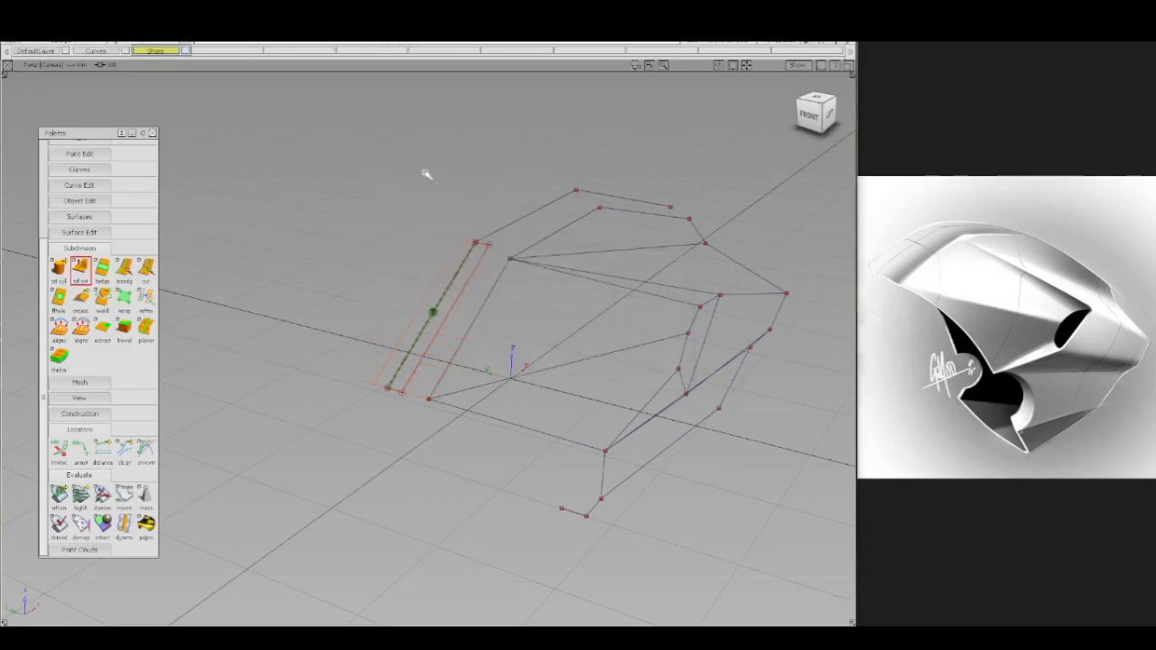
- Extrude the narrow strip's outer edge along Y toward the adjacent side curve
click(462, 300)
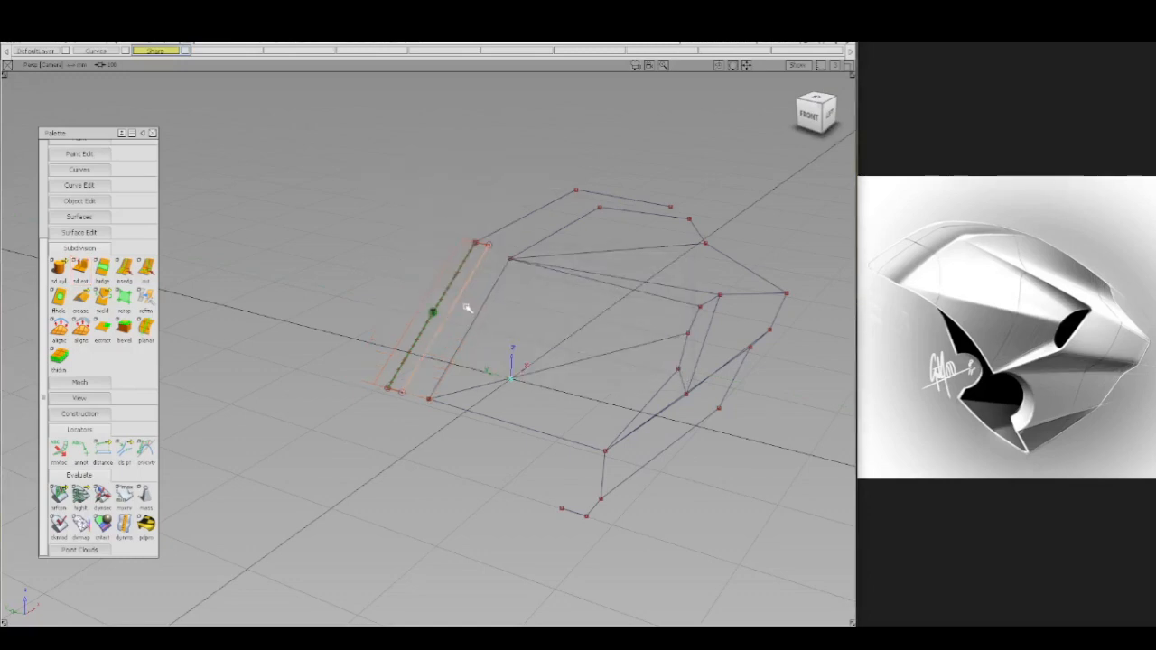
key(e)
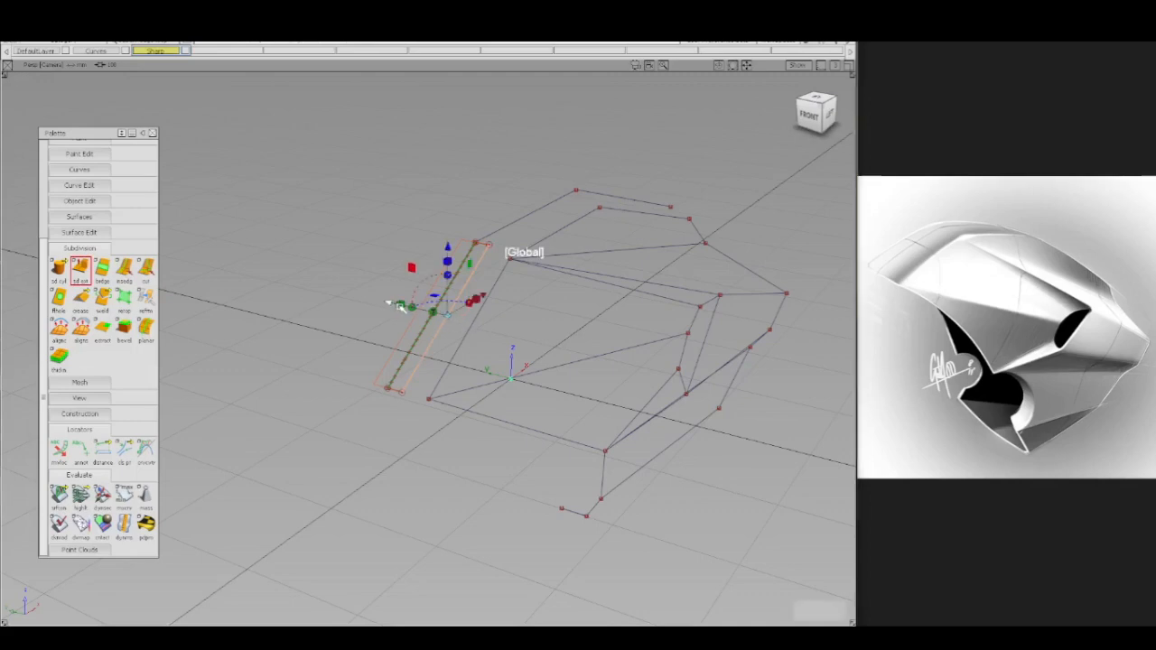
drag(386, 303, 405, 308)
click(505, 217)
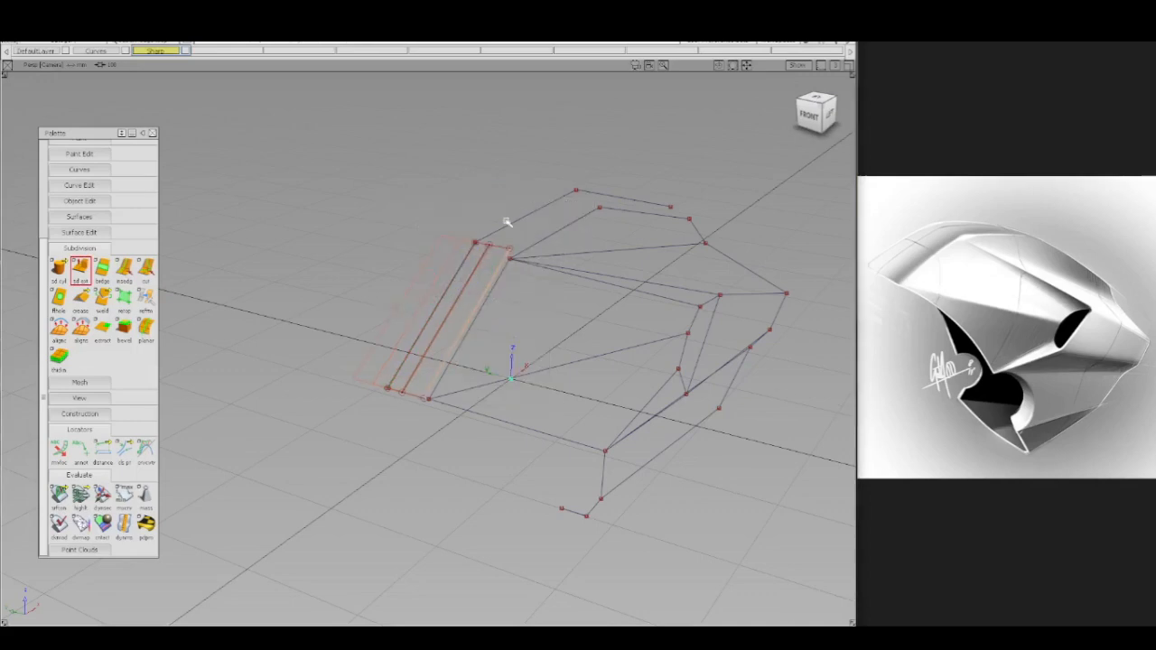
- Snap the extruded face's two outer vertices to the upper and lower ends of the adjacent side curve
ctrl+shift+drag(483, 245, 506, 251)
click(510, 252)
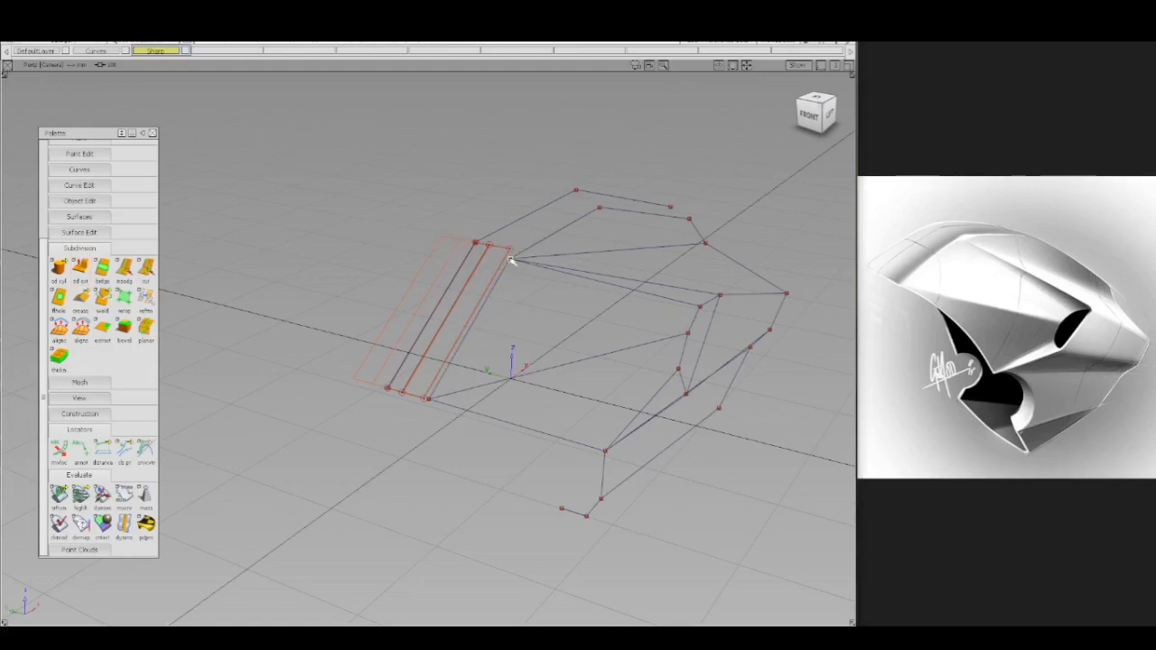
click(424, 398)
ctrl+shift+drag(476, 242, 527, 242)
click(510, 250)
ctrl+shift+middle_drag(536, 224, 536, 200)
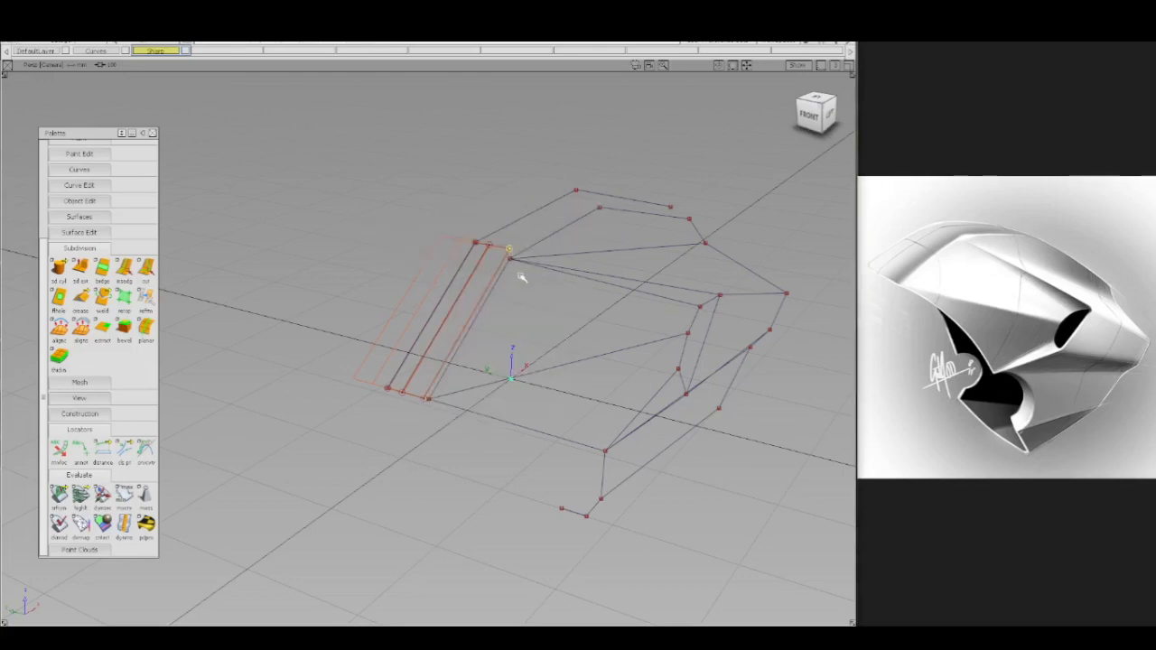
ctrl+click(425, 399)
ctrl+shift+drag(488, 241, 486, 276)
- Check the strip's centreline edge with Surface Continuity and view the shaded surface without its wireframe
ctrl+shift+right_click(443, 283)
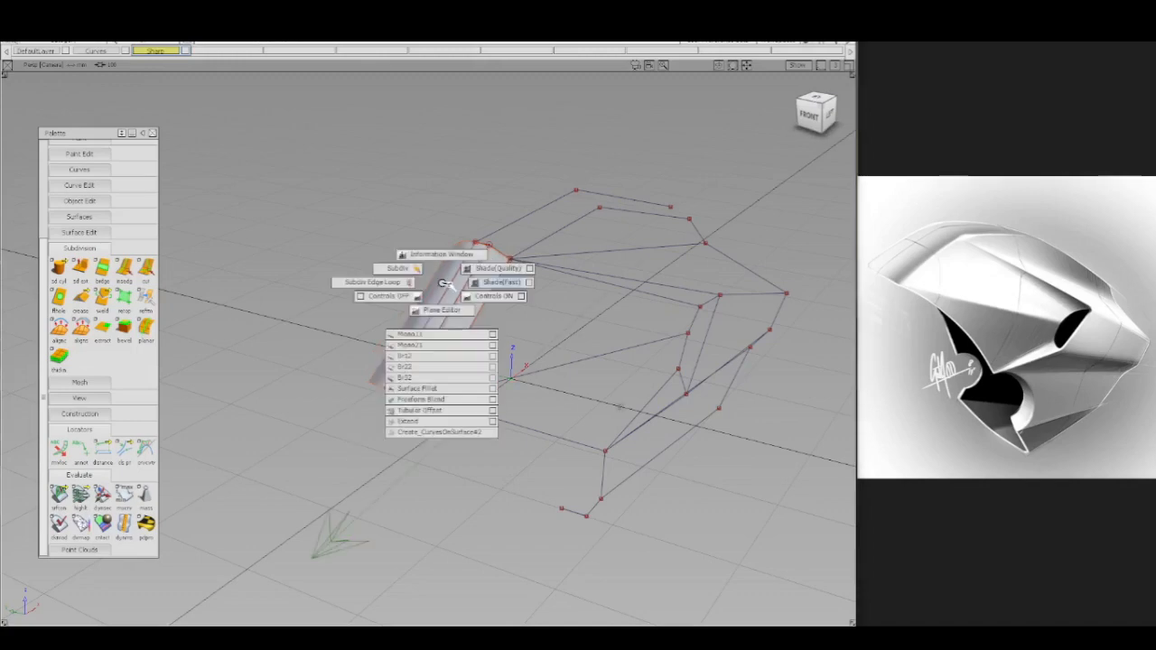
ctrl+shift+drag(443, 253, 441, 263)
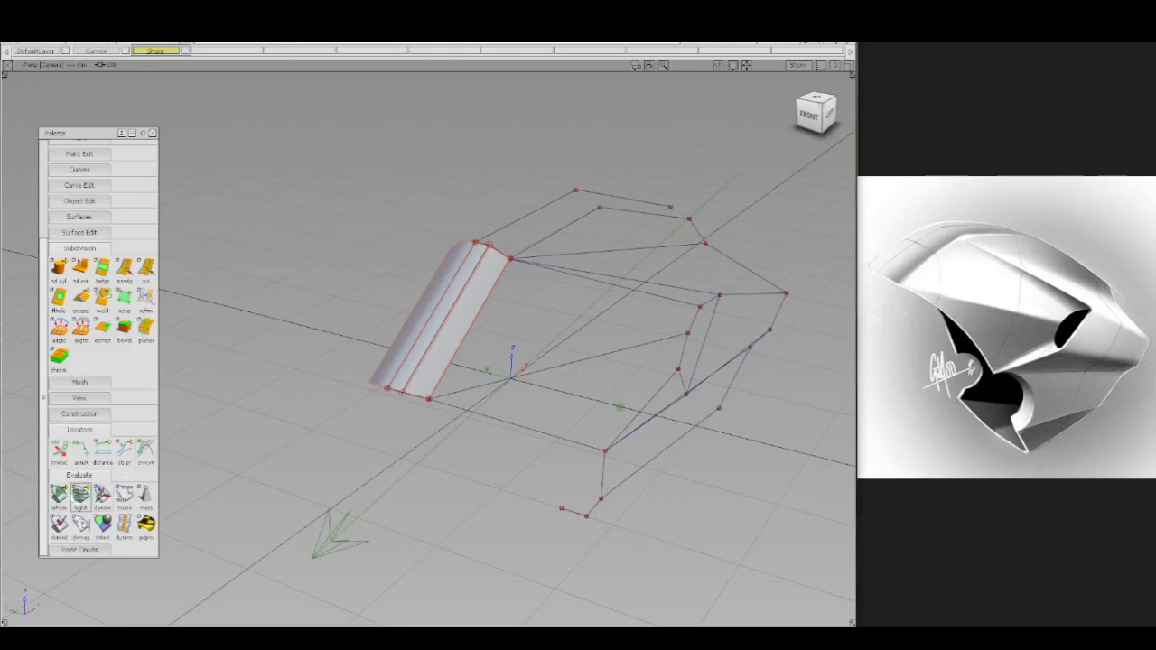
click(58, 495)
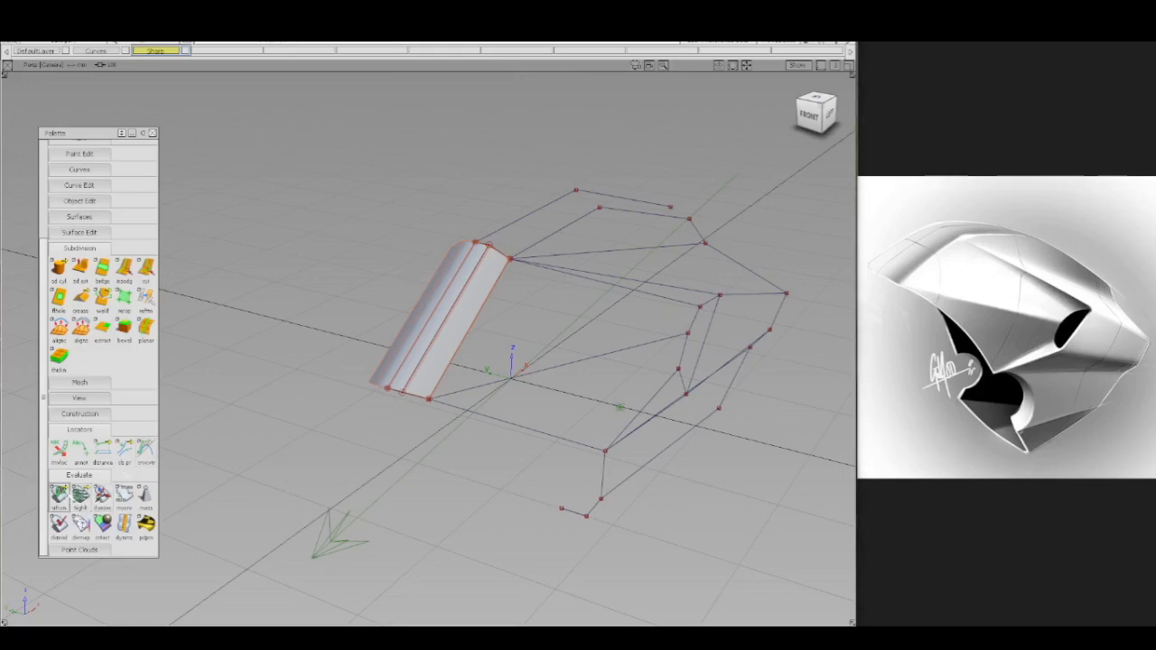
click(429, 316)
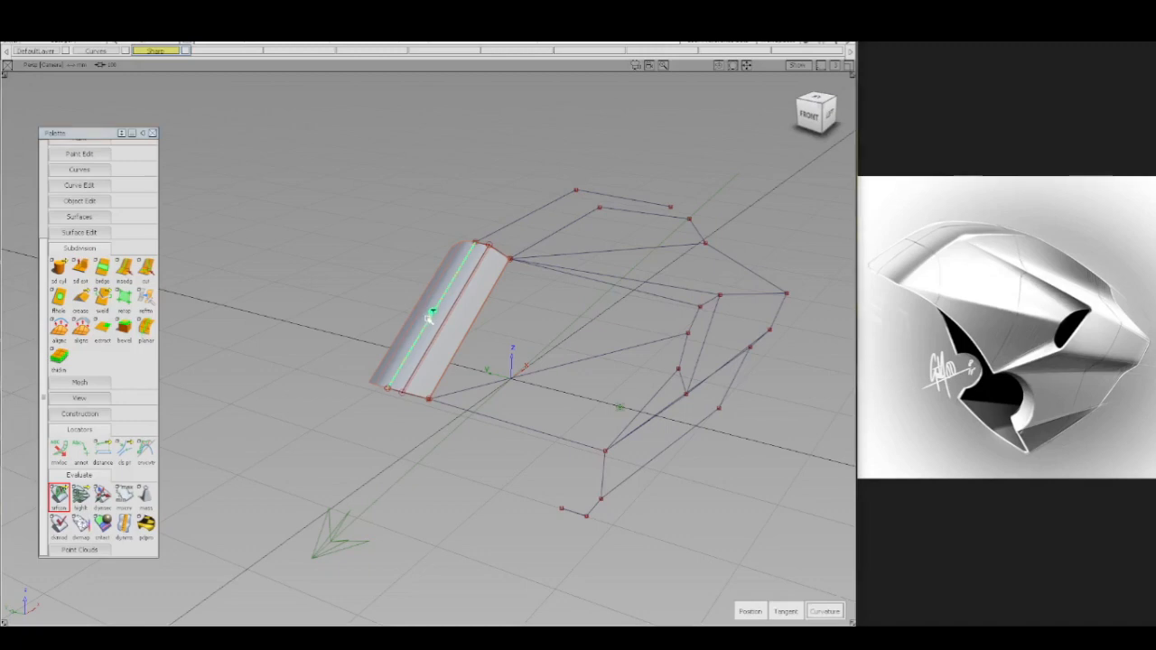
key(ctrl+z)
key(ctrl+m)
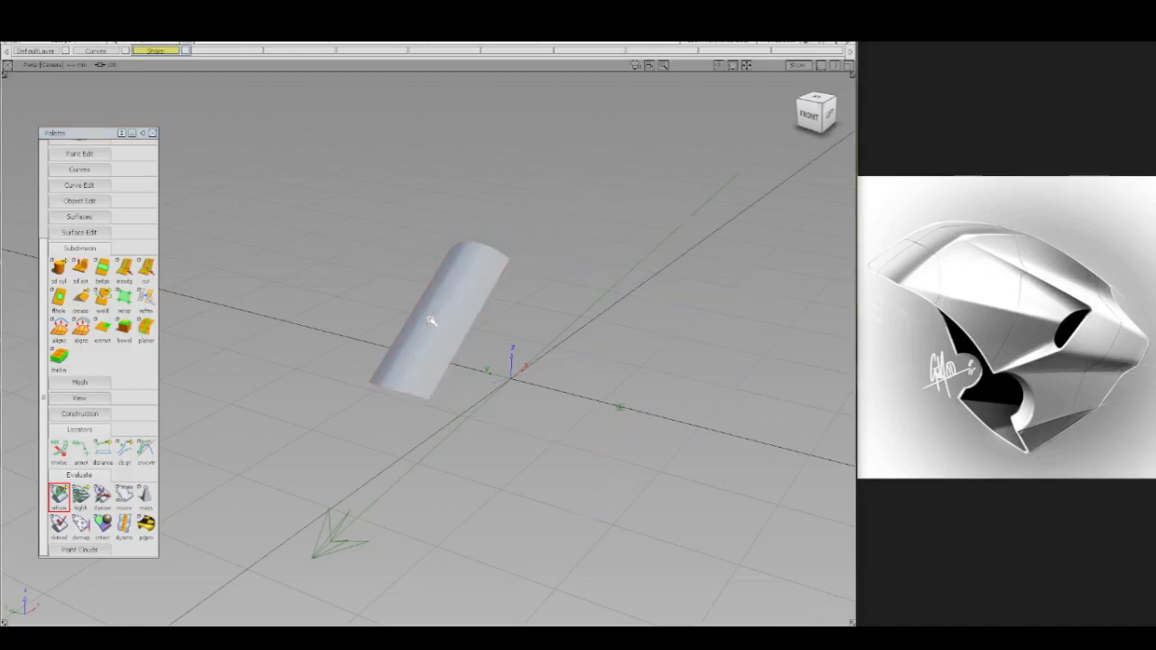
click(432, 319)
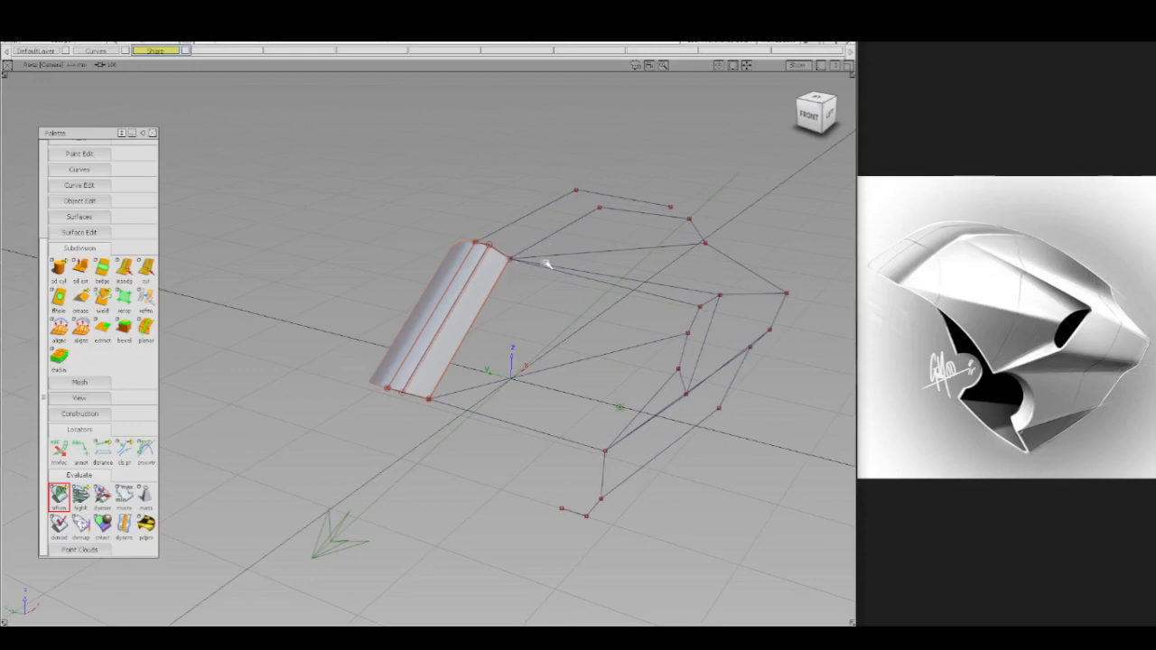
- Extrude the two upper centreline curves sideways along Y in the top view to form a strip two faces wide
key(alt+shift)
alt+shift+right_drag(547, 255, 815, 285)
alt+shift+click(839, 291)
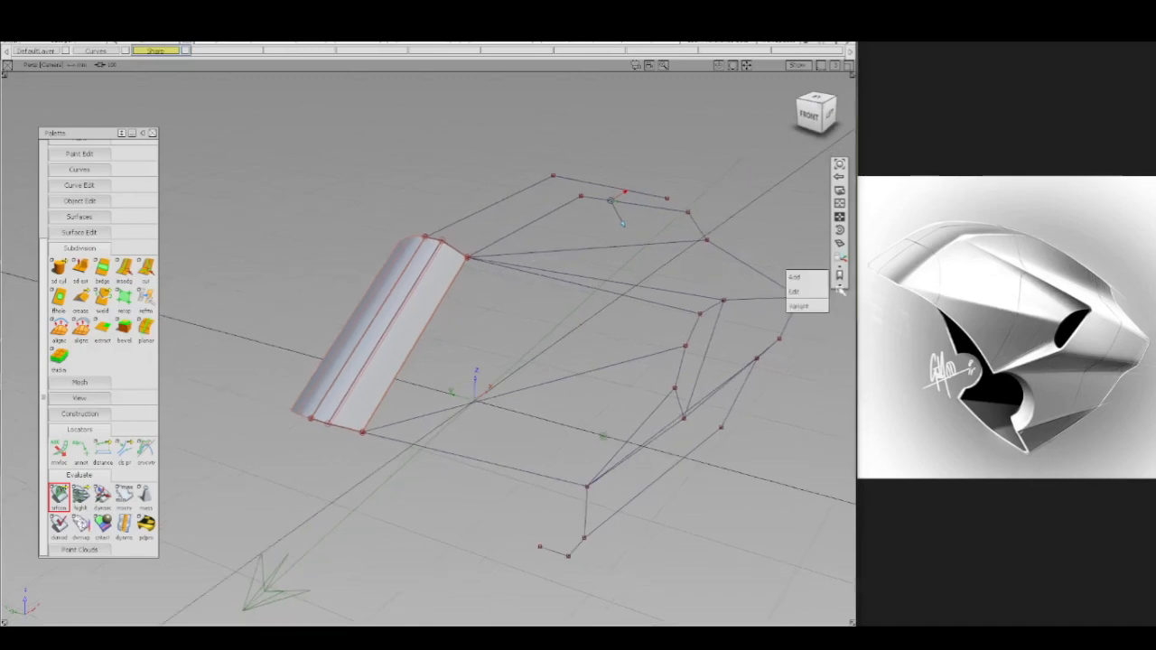
alt+shift+drag(813, 305, 736, 316)
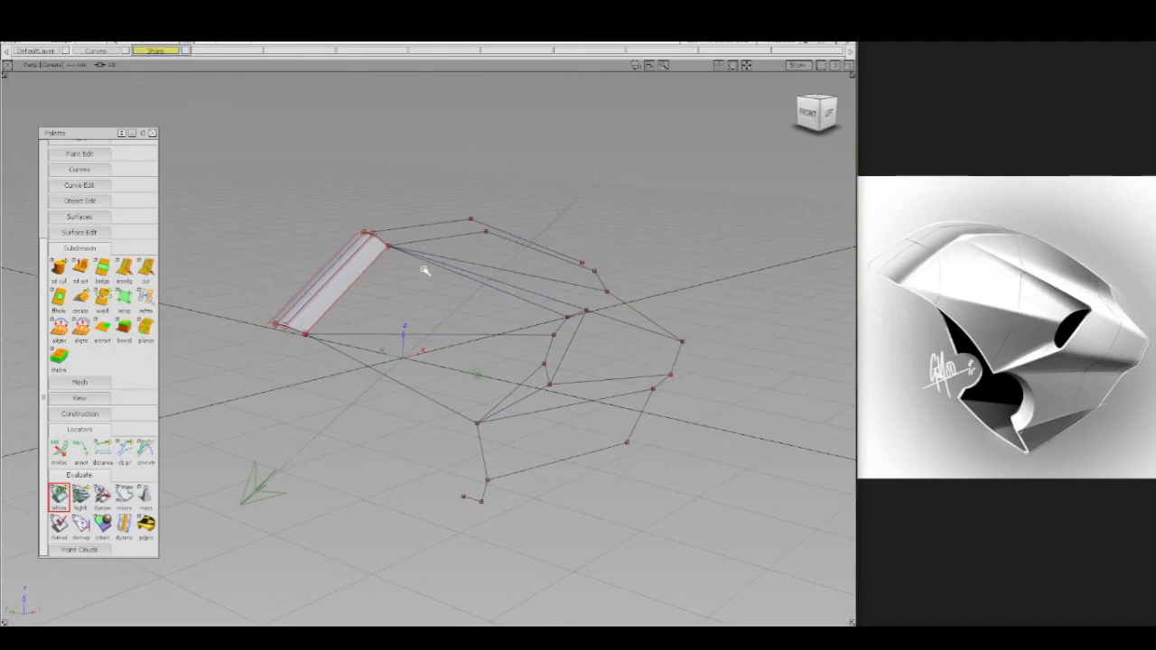
ctrl+shift+click(436, 191)
ctrl+shift+drag(435, 192, 437, 216)
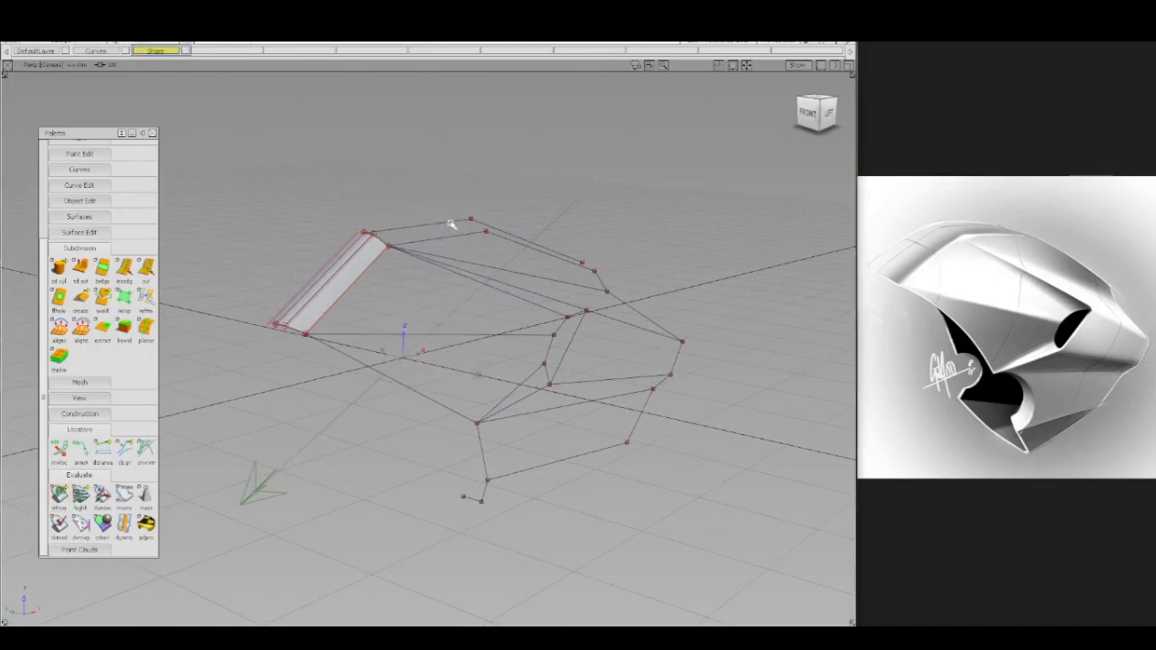
click(477, 223)
shift+click(443, 223)
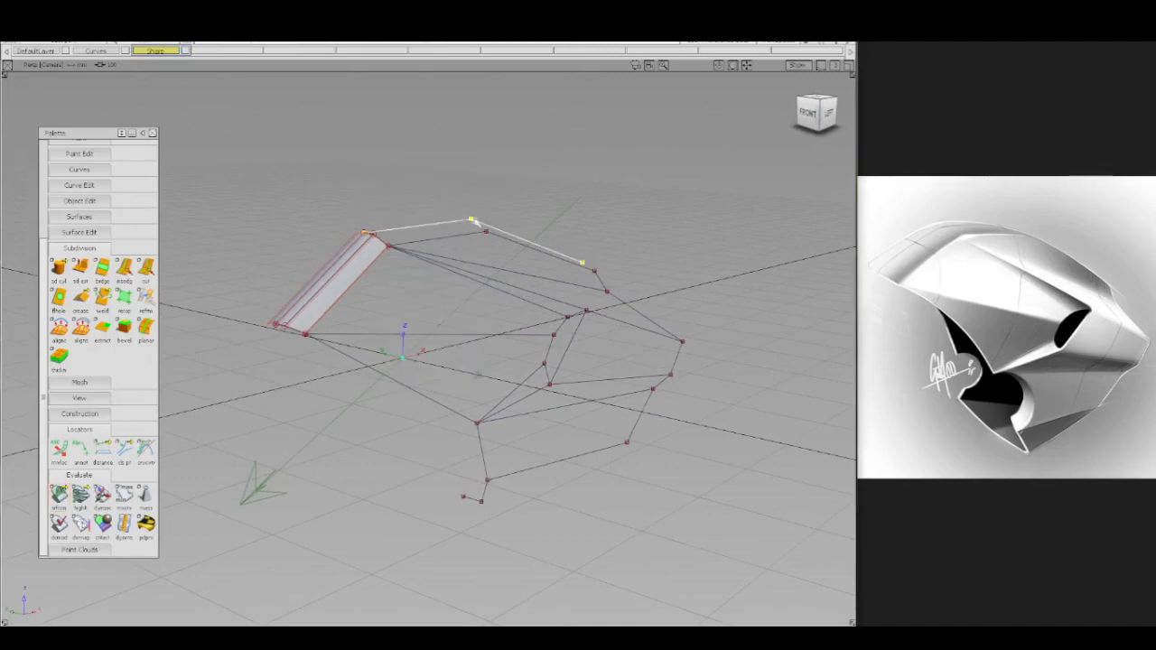
key(space)
alt+shift+drag(462, 256, 721, 108)
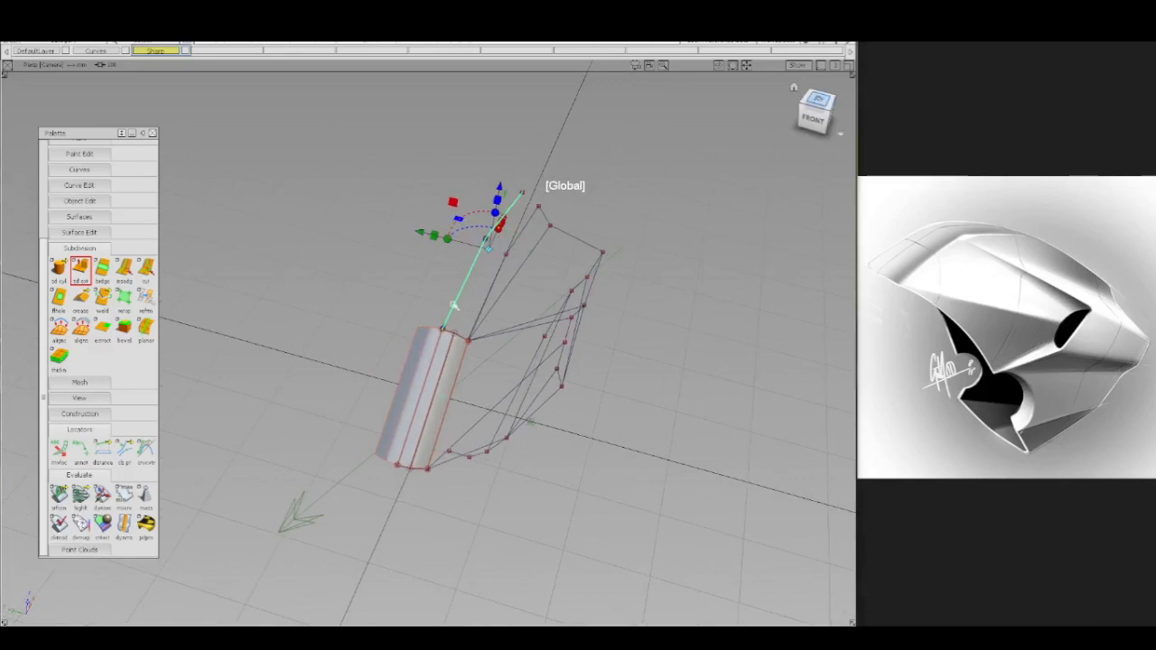
key(F5)
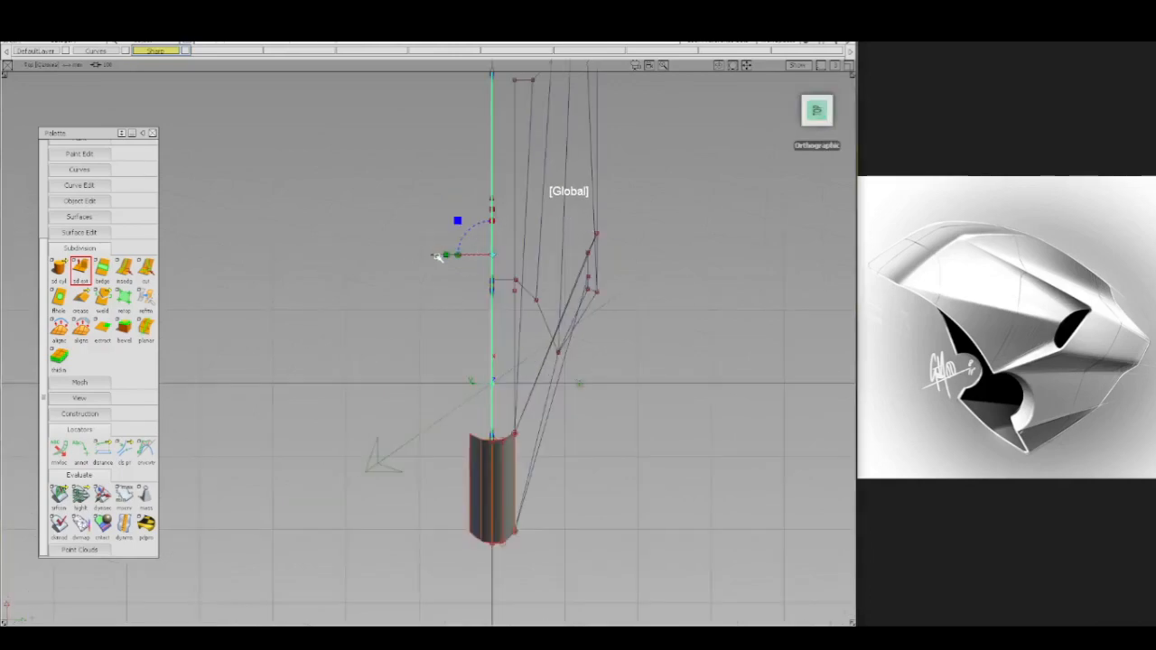
drag(434, 257, 456, 260)
alt+shift+drag(530, 312, 382, 313)
alt+shift+right_drag(382, 314, 428, 281)
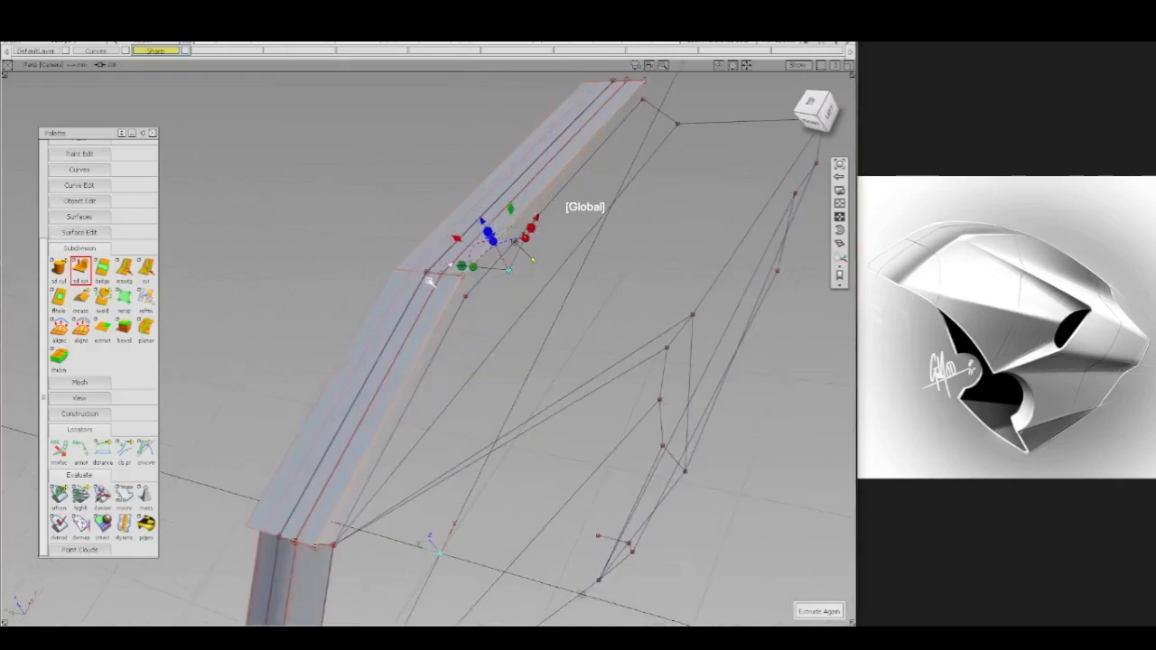
- Snap the upper strip's front vertices to the matching inner and outer end vertices of the lower strip
ctrl+shift+drag(430, 255, 368, 428)
ctrl+shift+drag(321, 497, 356, 495)
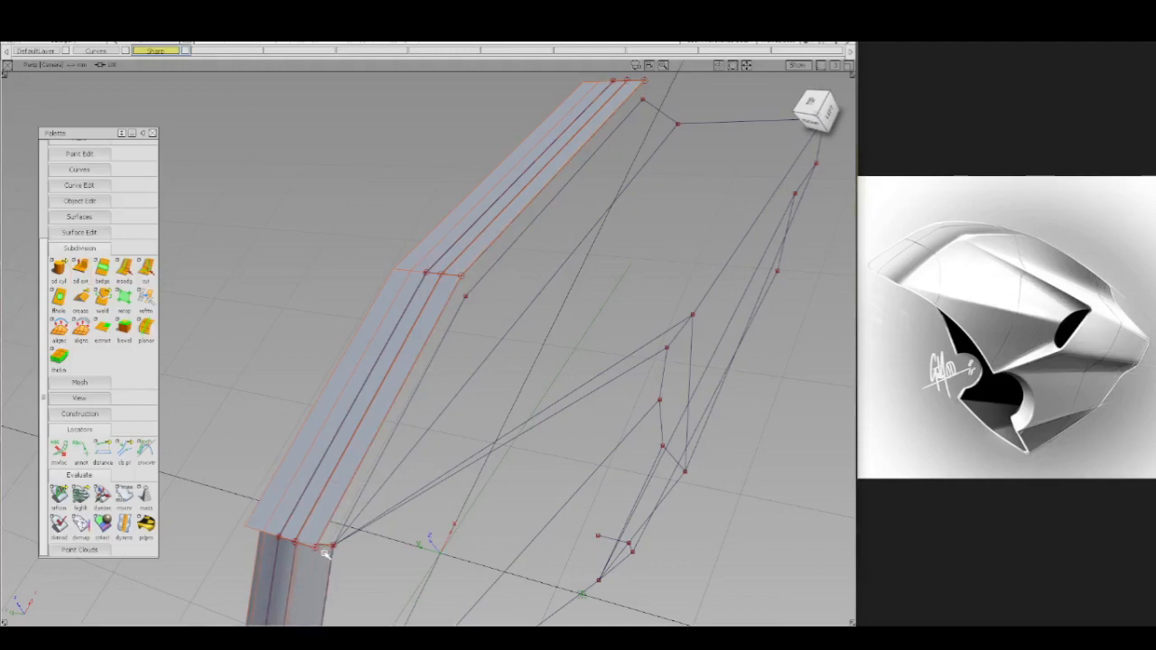
ctrl+shift+drag(296, 556, 317, 557)
click(315, 547)
ctrl+shift+middle_drag(338, 476, 337, 474)
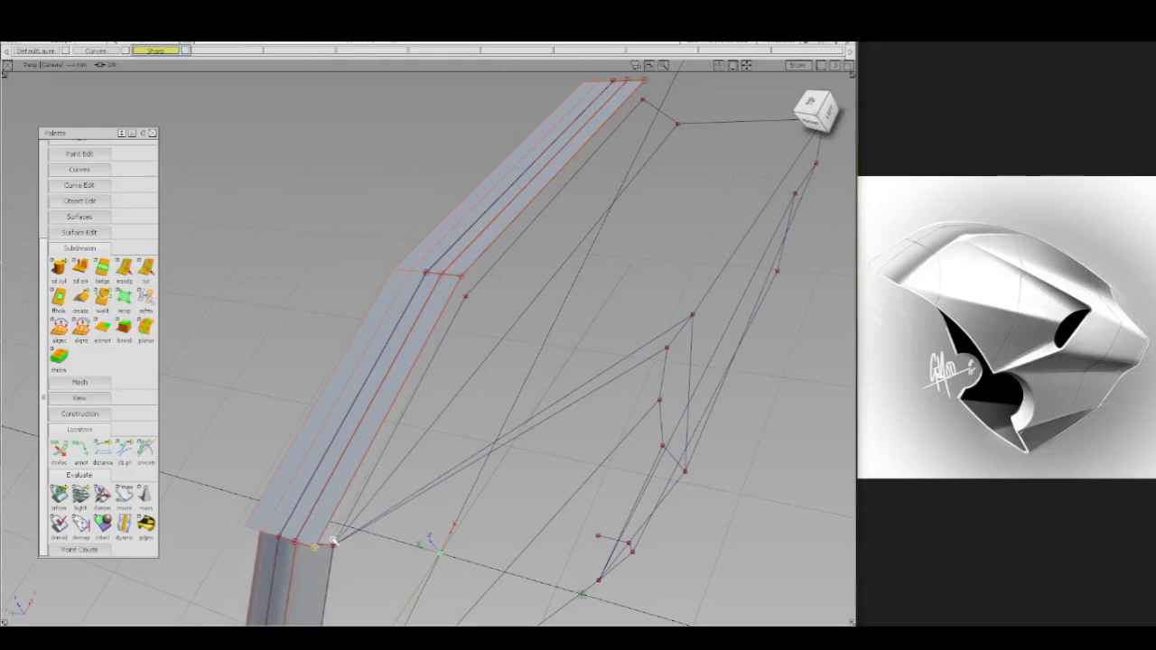
drag(332, 540, 334, 545)
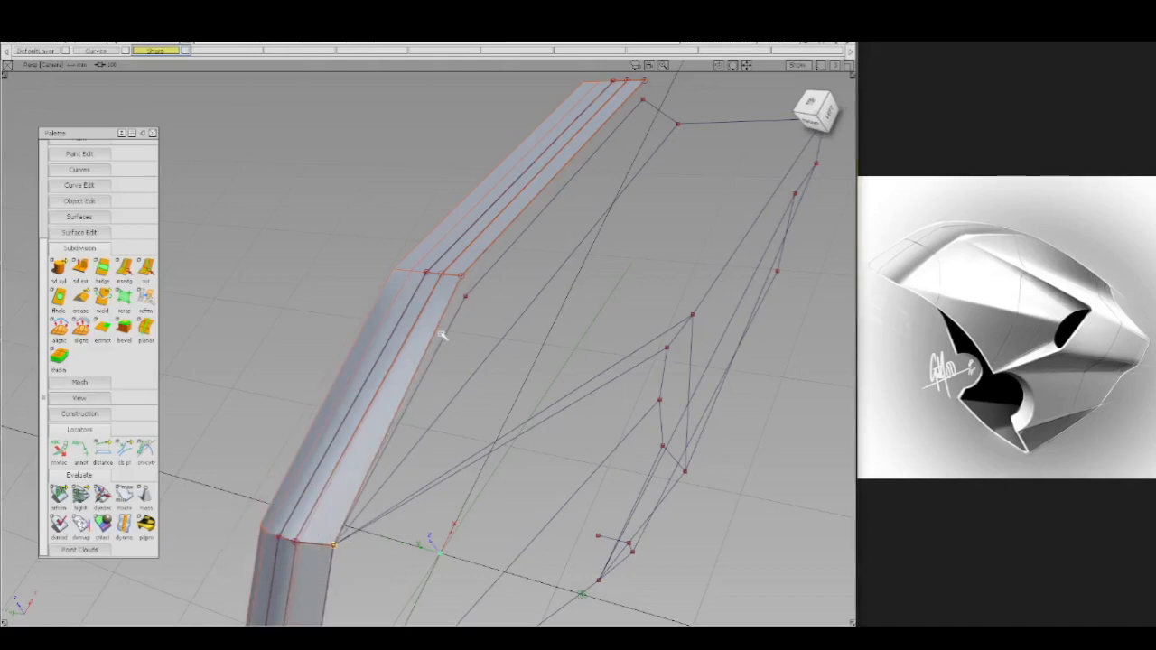
- Snap the upper strip's middle and rear outer vertices to the corresponding points of the adjacent side curve
click(461, 277)
click(477, 298)
ctrl+click(475, 300)
ctrl+click(467, 294)
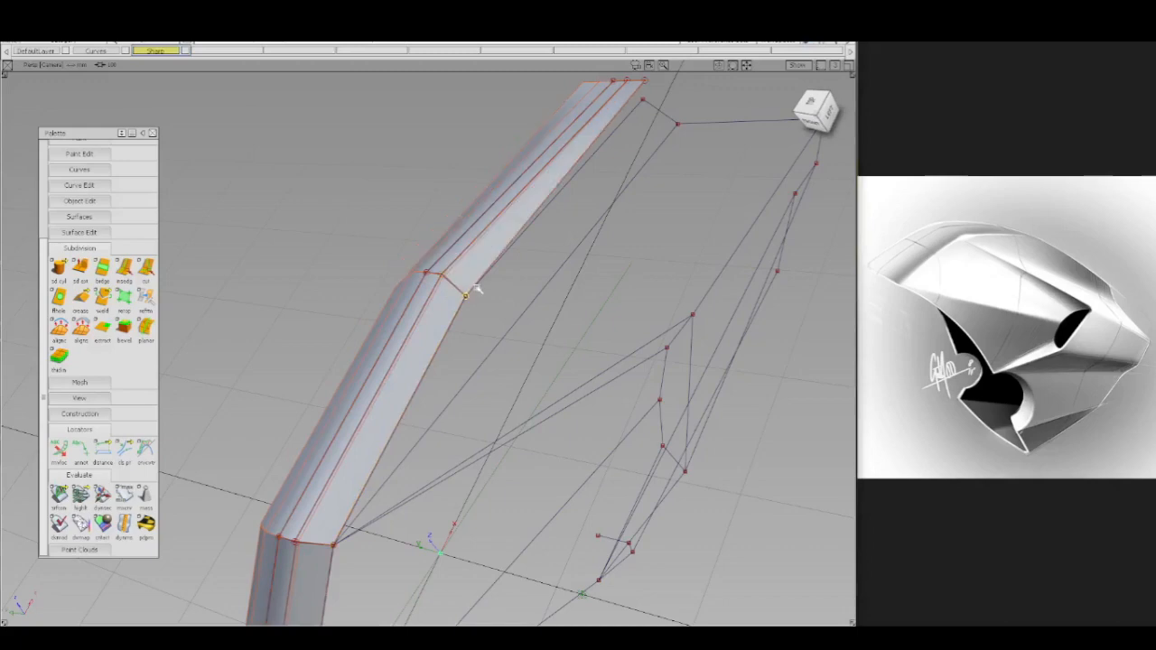
ctrl+drag(644, 83, 644, 97)
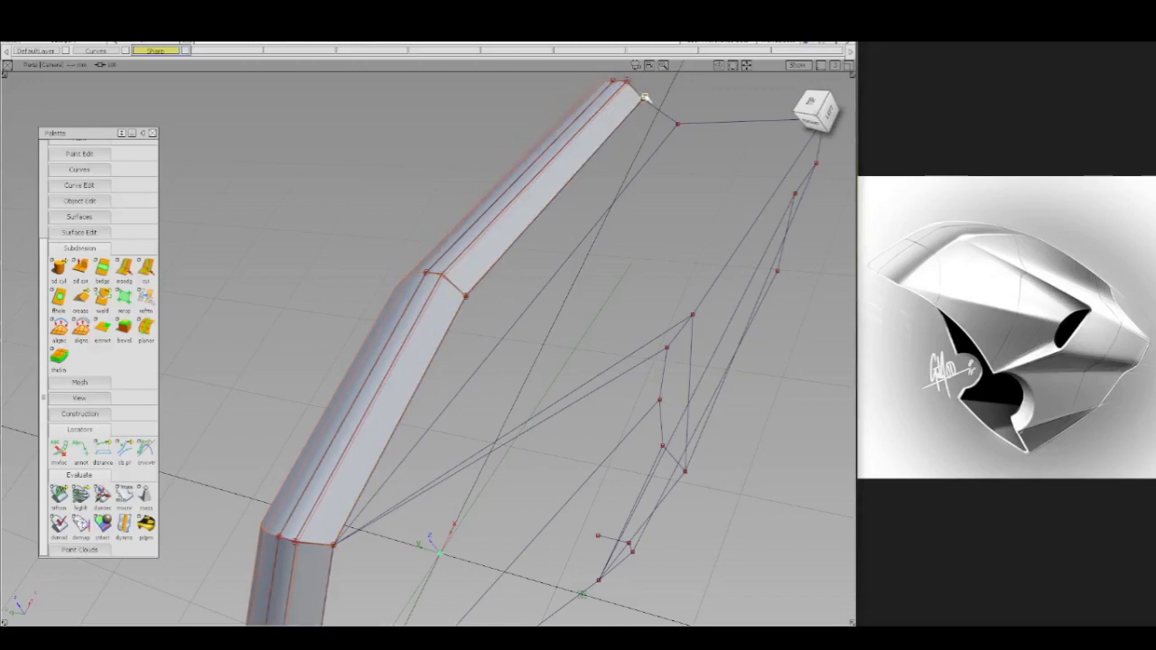
alt+shift+drag(612, 189, 439, 329)
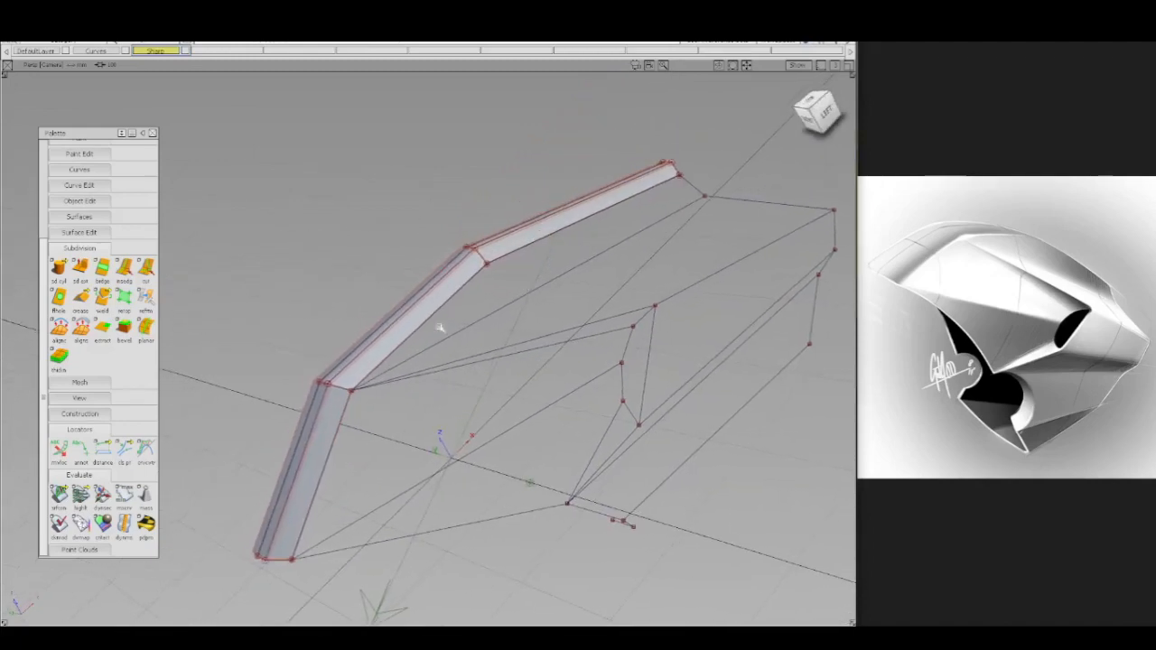
- Hide the green arrow icon in the view and extrude the long straight side curve below the strip upward along Z
ctrl+shift+right_click(548, 319)
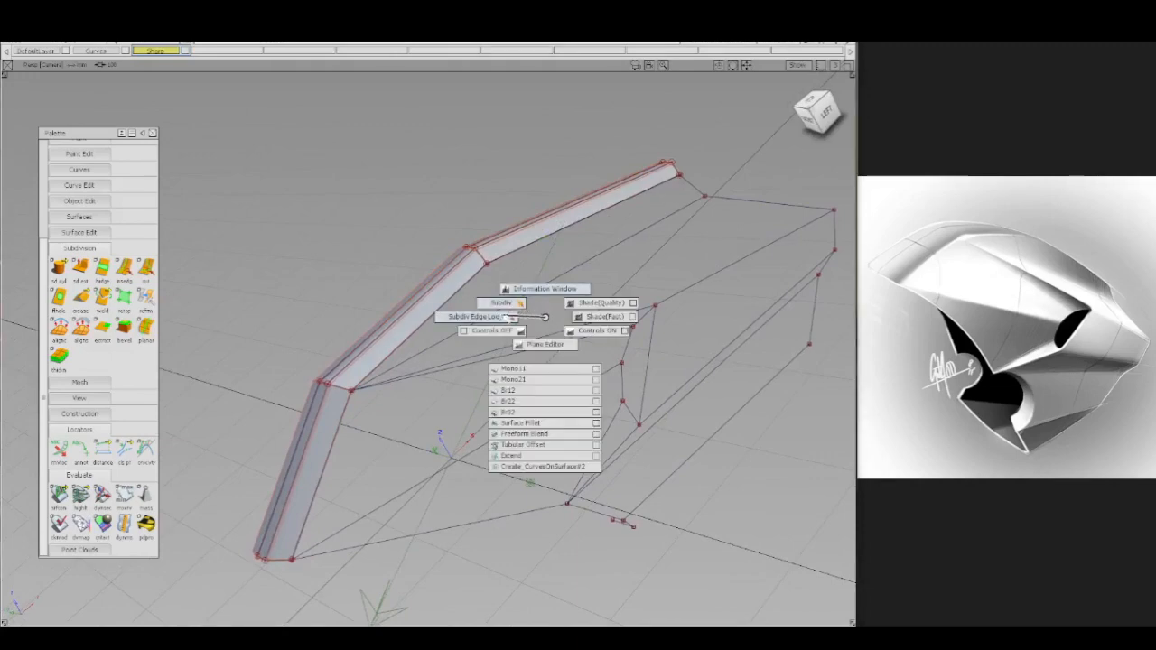
ctrl+shift+drag(524, 301, 526, 329)
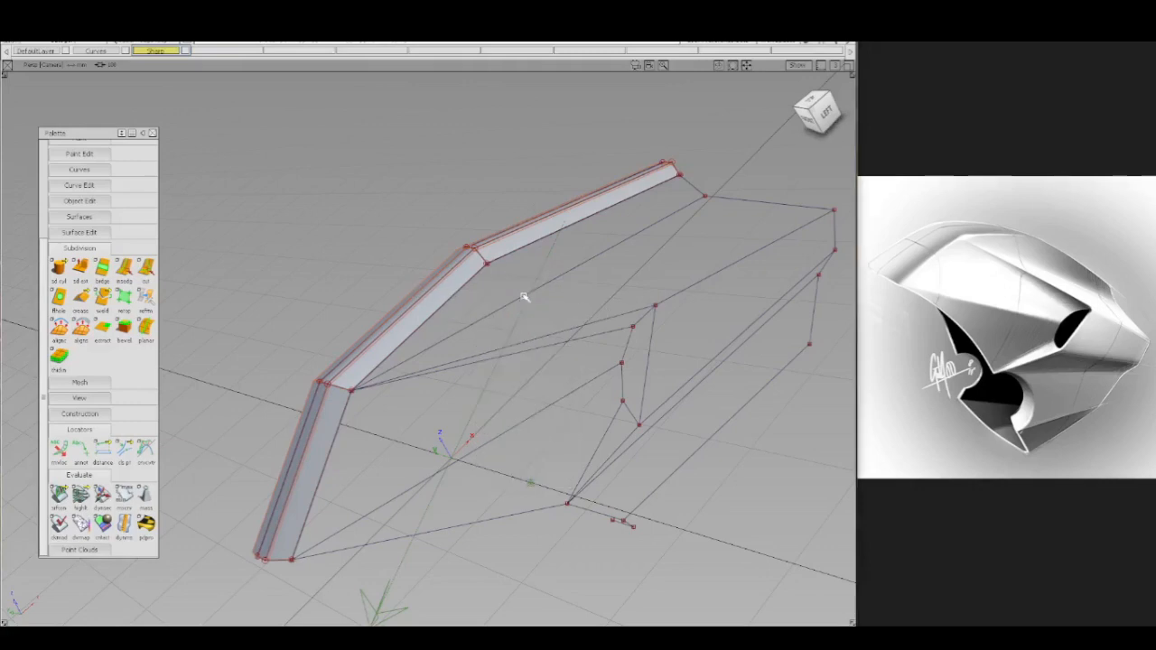
click(560, 294)
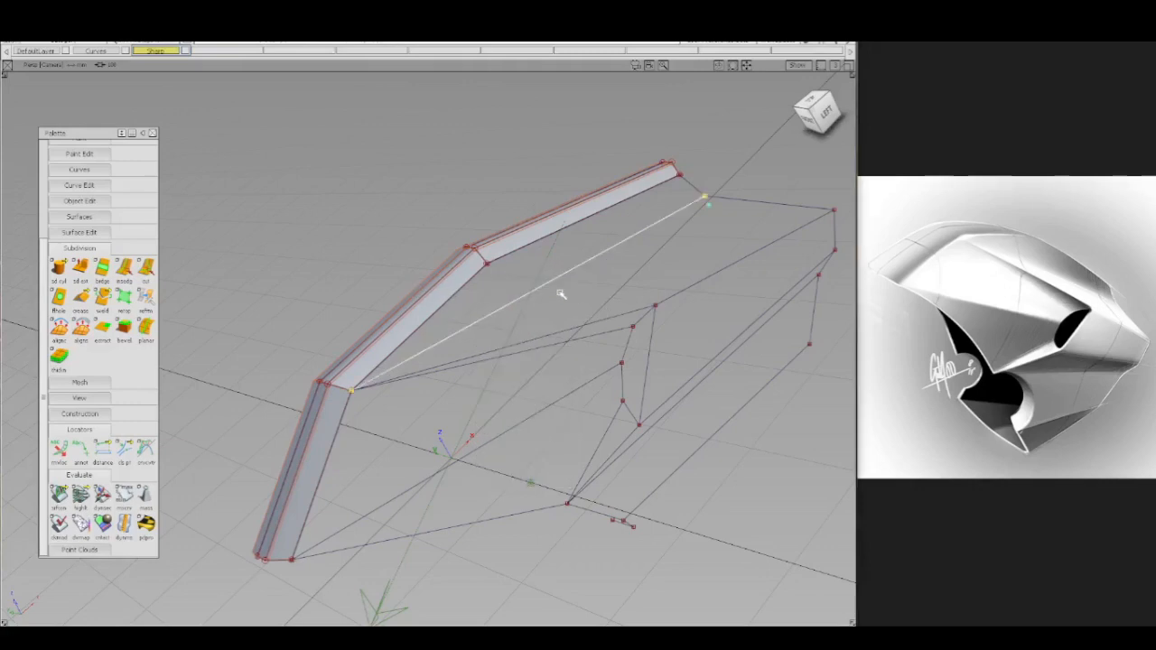
click(803, 66)
click(784, 207)
key(e)
click(511, 305)
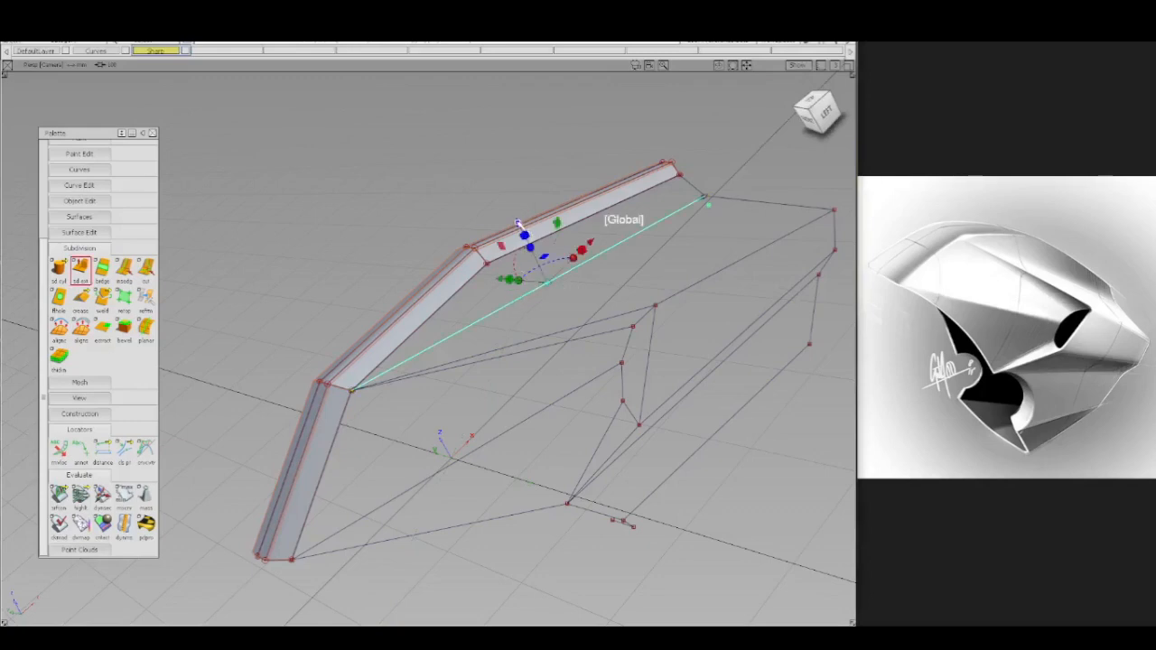
drag(517, 223, 511, 210)
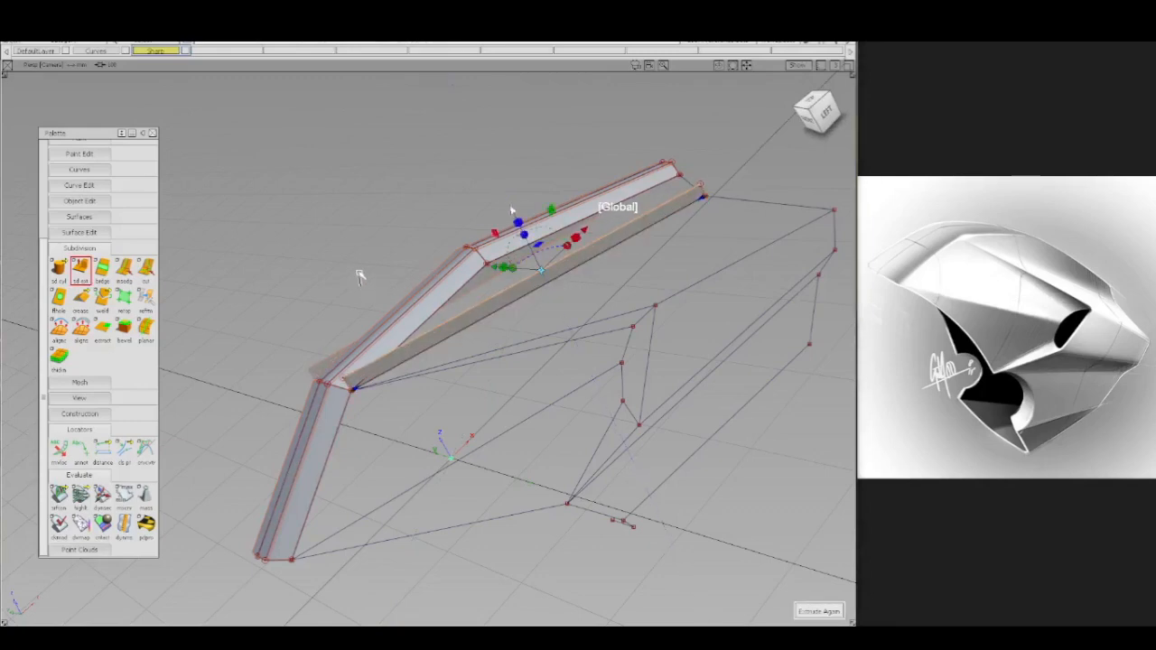
- Snap the extruded face's two upper vertices to the strip's middle and rear outer corners to close the side gap
ctrl+shift+drag(360, 275, 358, 247)
ctrl+shift+drag(292, 411, 343, 409)
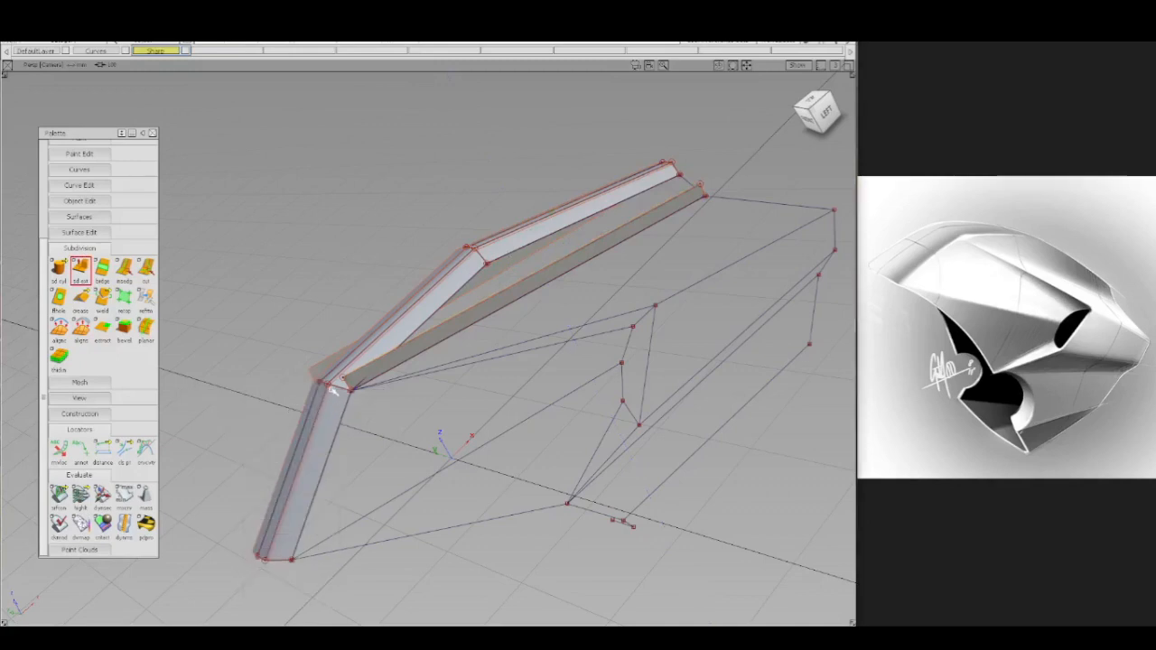
ctrl+shift+middle_drag(409, 334, 416, 292)
ctrl+click(480, 280)
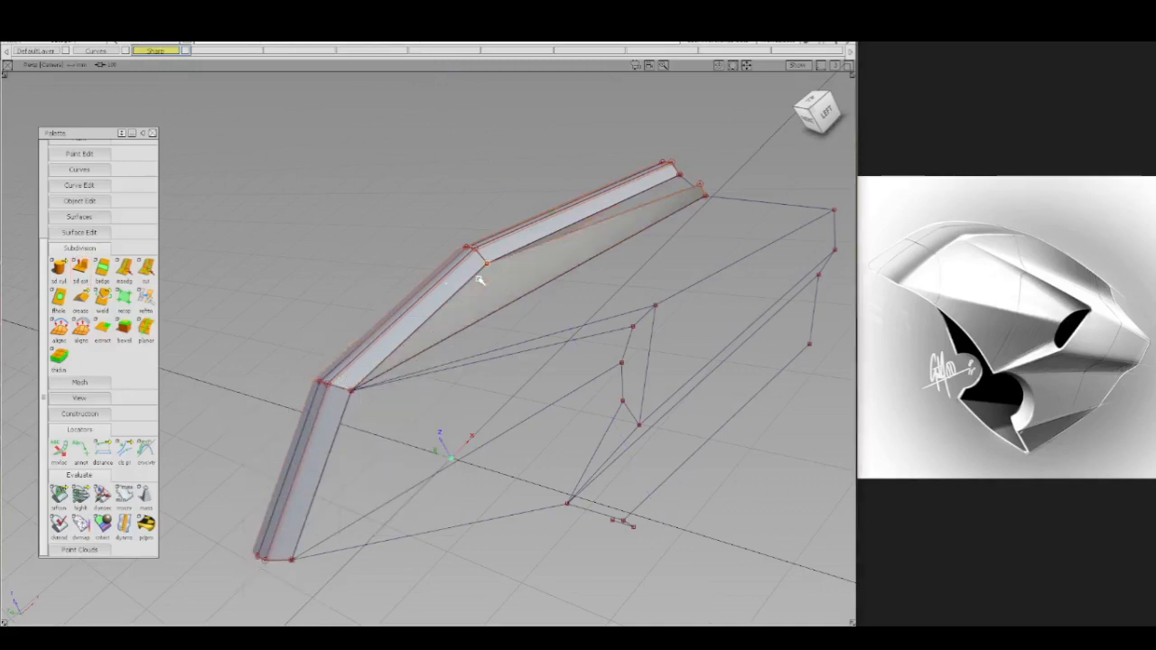
ctrl+click(683, 177)
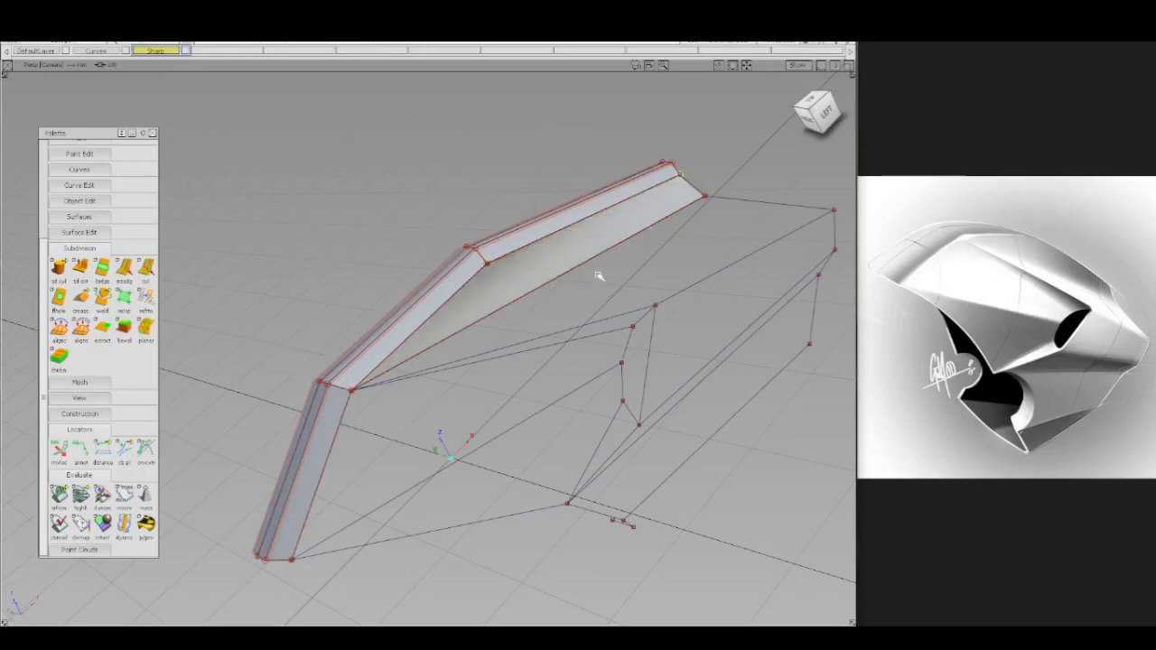
mouse_move(521, 301)
alt+shift+mouse_down()
mouse_move(551, 290)
mouse_move(625, 305)
mouse_move(724, 295)
mouse_move(581, 329)
mouse_move(643, 320)
alt+shift+mouse_up()
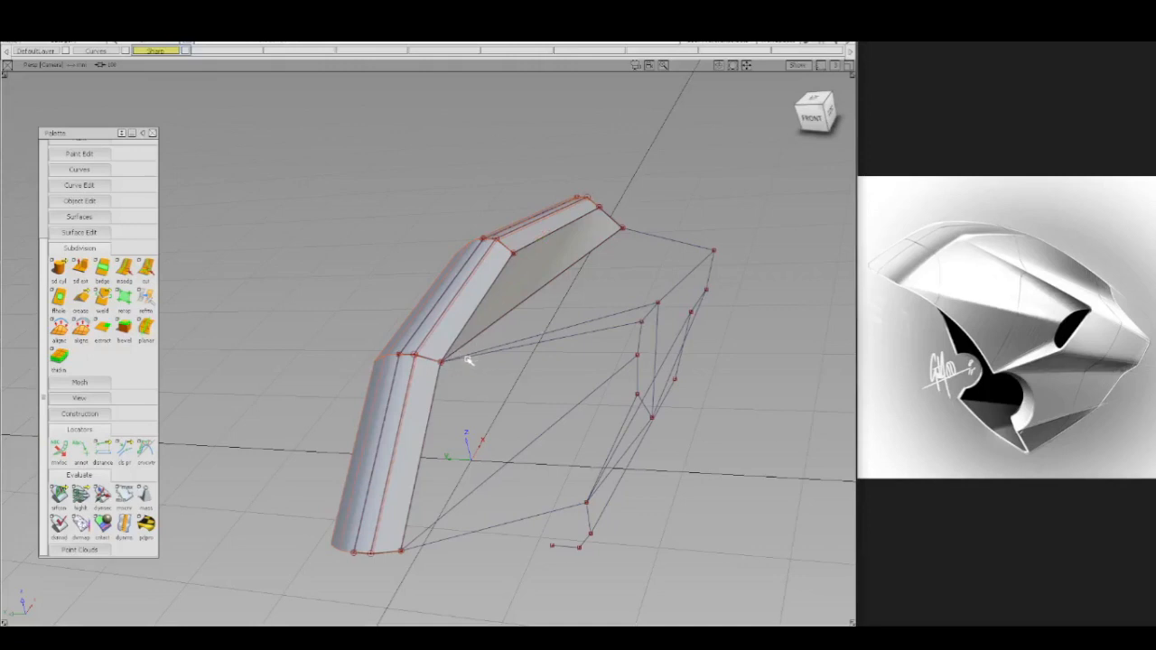
alt+shift+drag(492, 358, 567, 305)
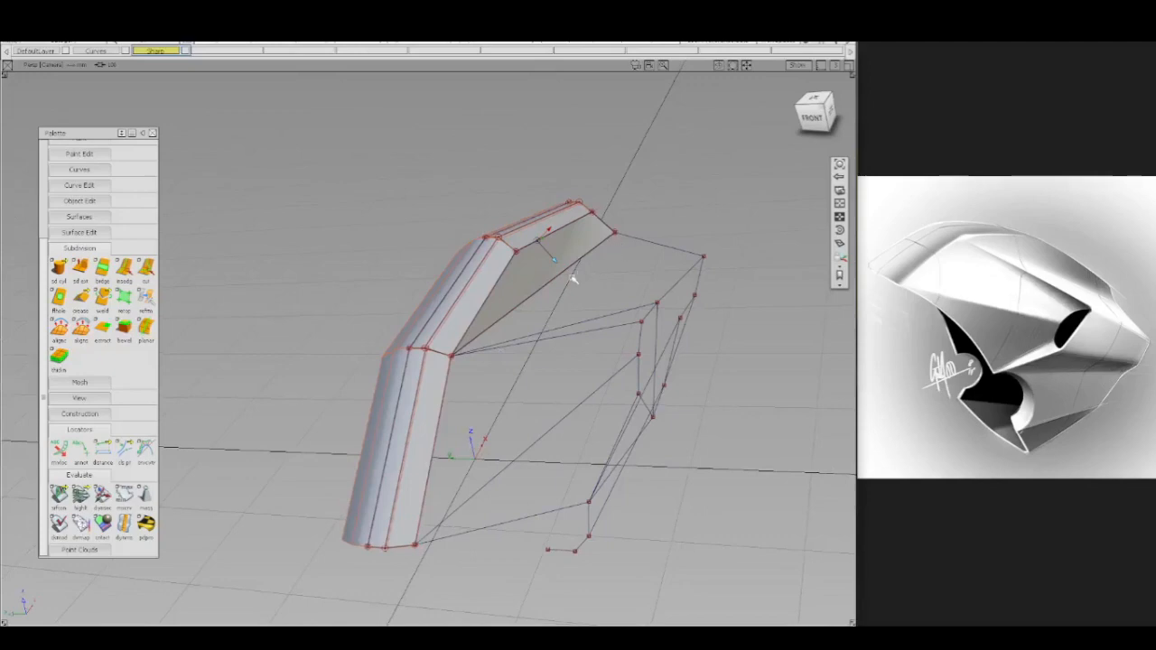
mouse_move(572, 280)
alt+shift+mouse_down()
mouse_move(548, 265)
mouse_move(603, 268)
alt+shift+mouse_up()
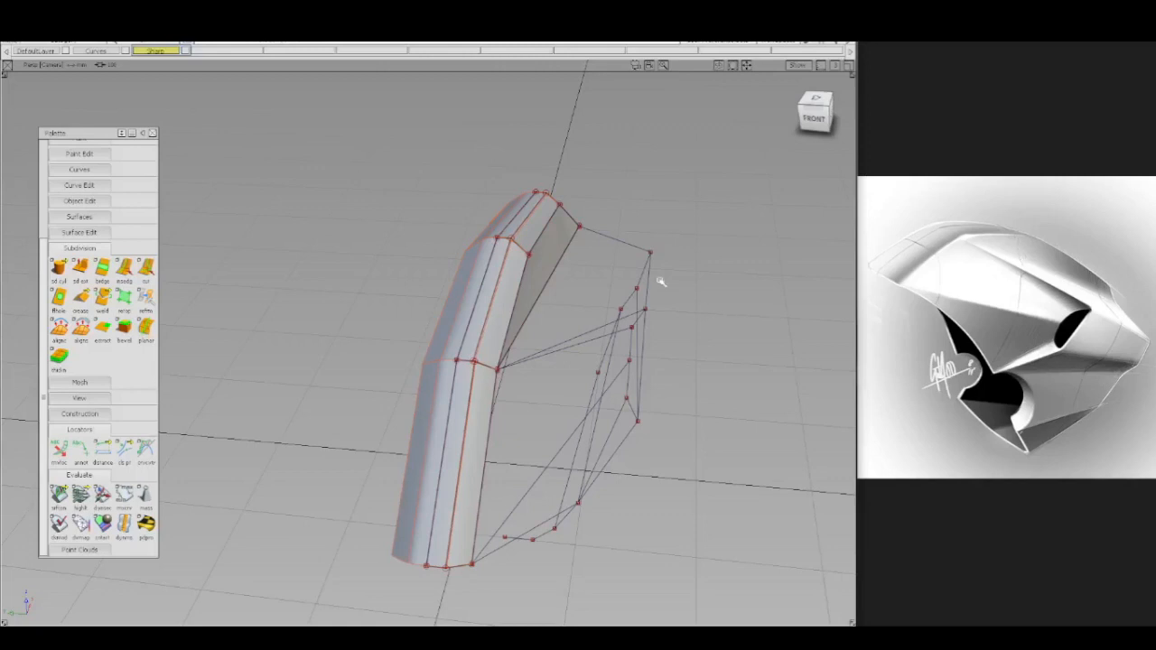
alt+shift+drag(540, 352, 596, 323)
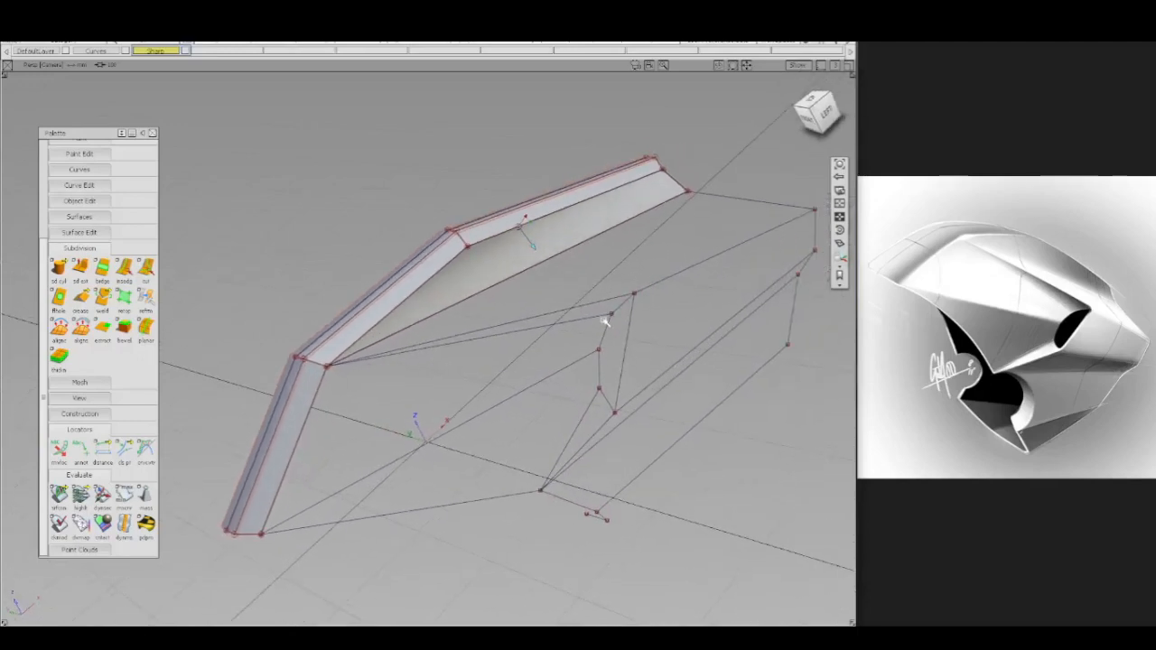
key(e)
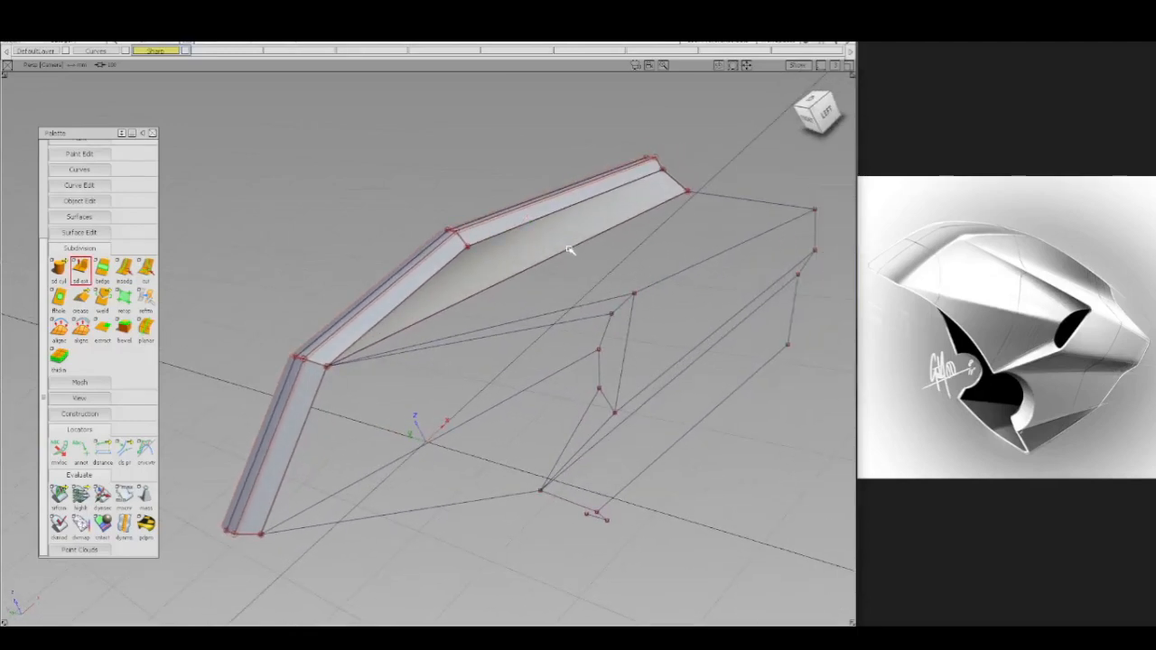
click(580, 251)
click(655, 259)
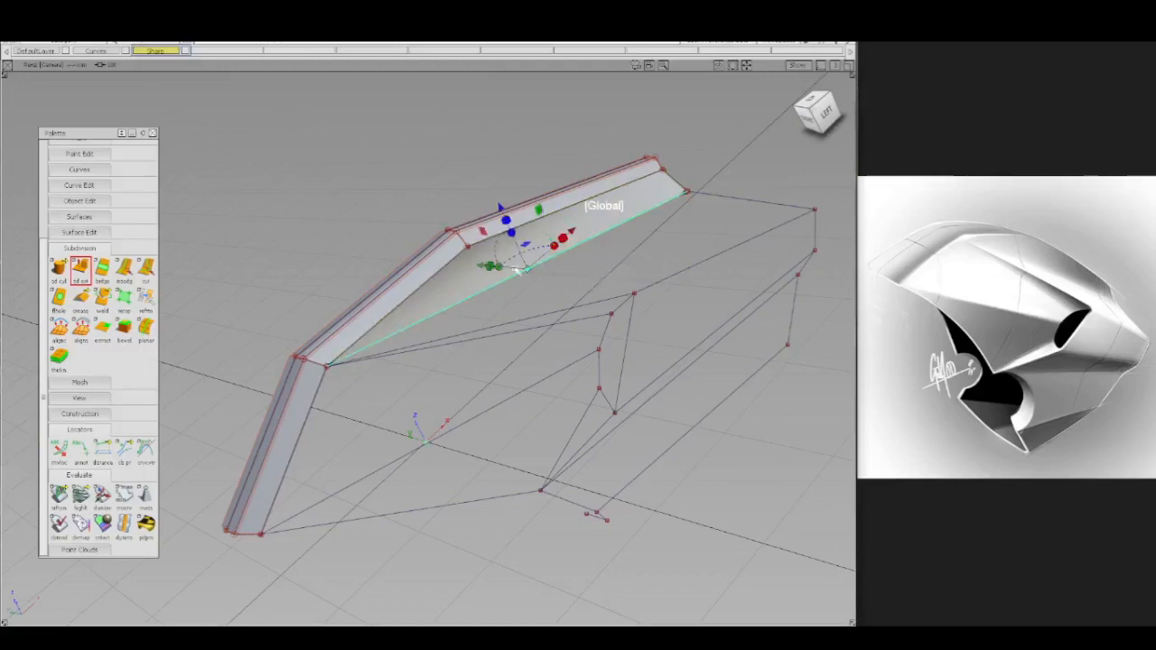
drag(477, 268, 571, 292)
key(ctrl+z)
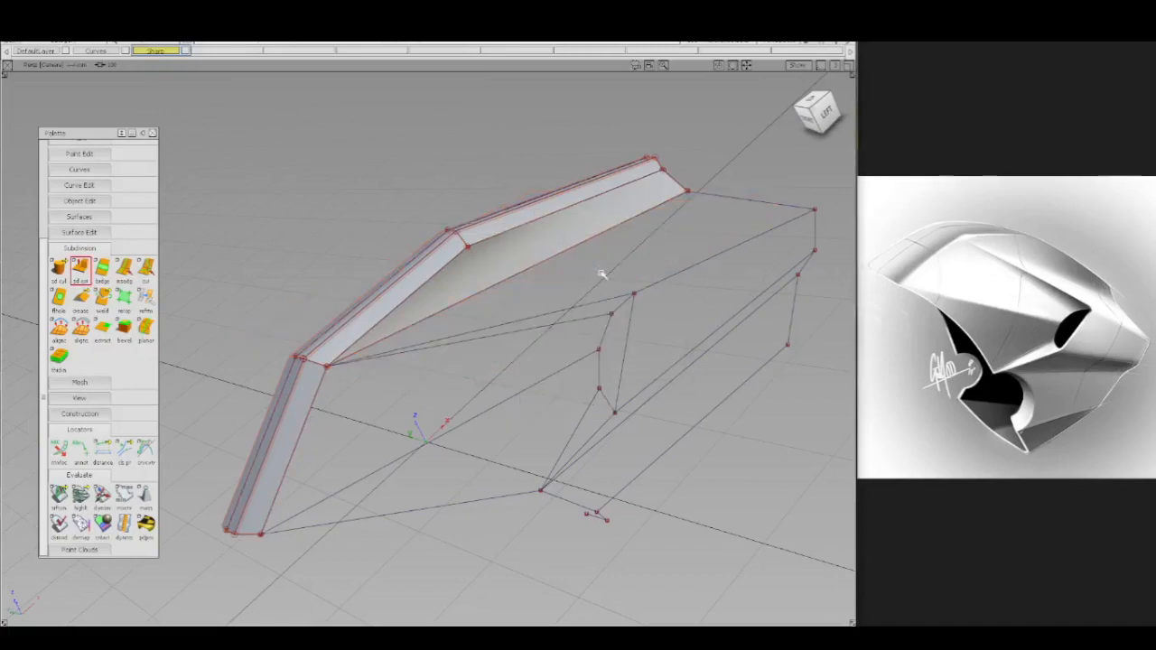
mouse_move(600, 273)
ctrl+shift+mouse_down()
mouse_move(570, 272)
mouse_move(562, 229)
ctrl+shift+mouse_up()
click(565, 252)
key(e)
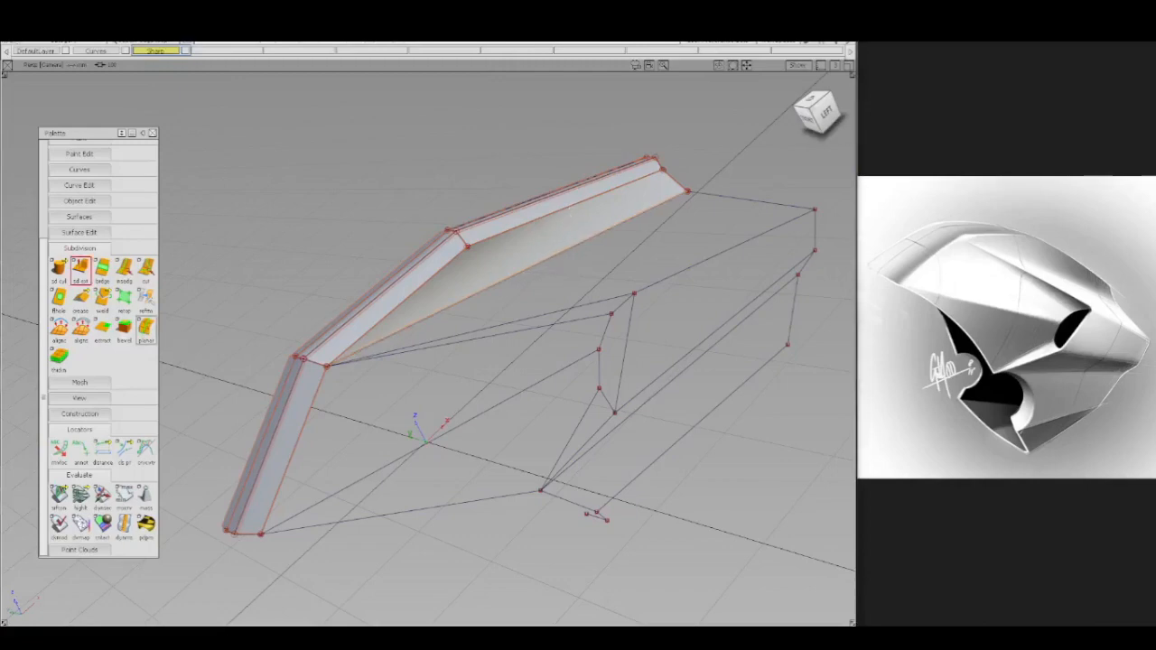
- Open the Subdiv Extrude options and try extruding the upper side face sideways along Y with pick type Subdiv Faces
double_click(80, 267)
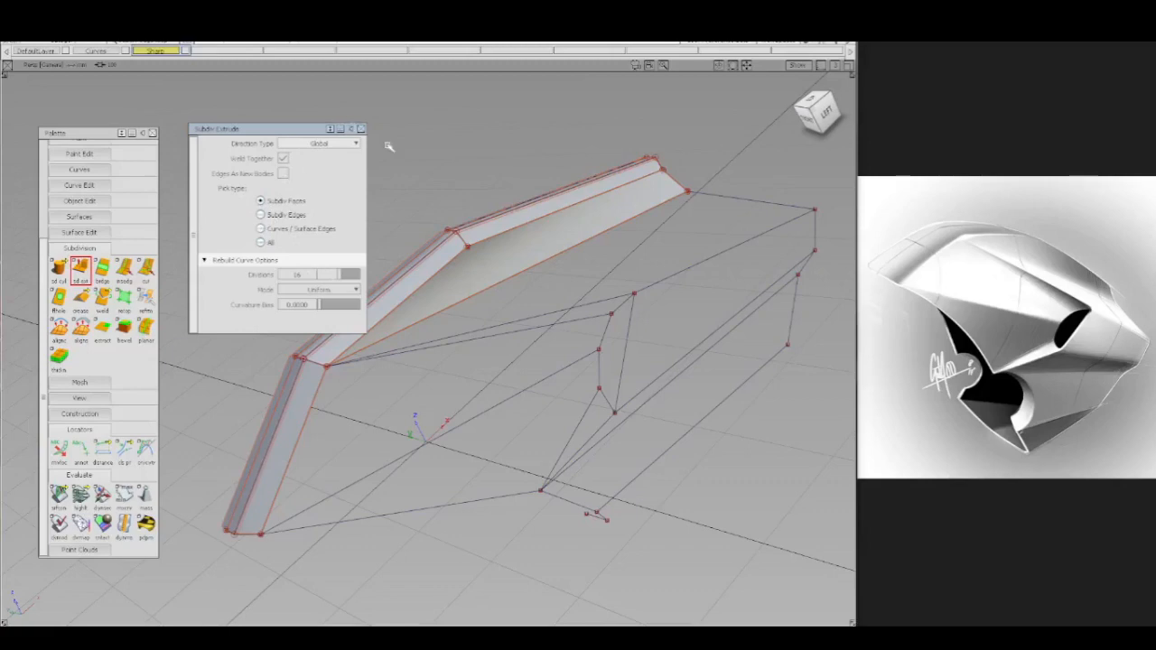
key(Escape)
click(548, 264)
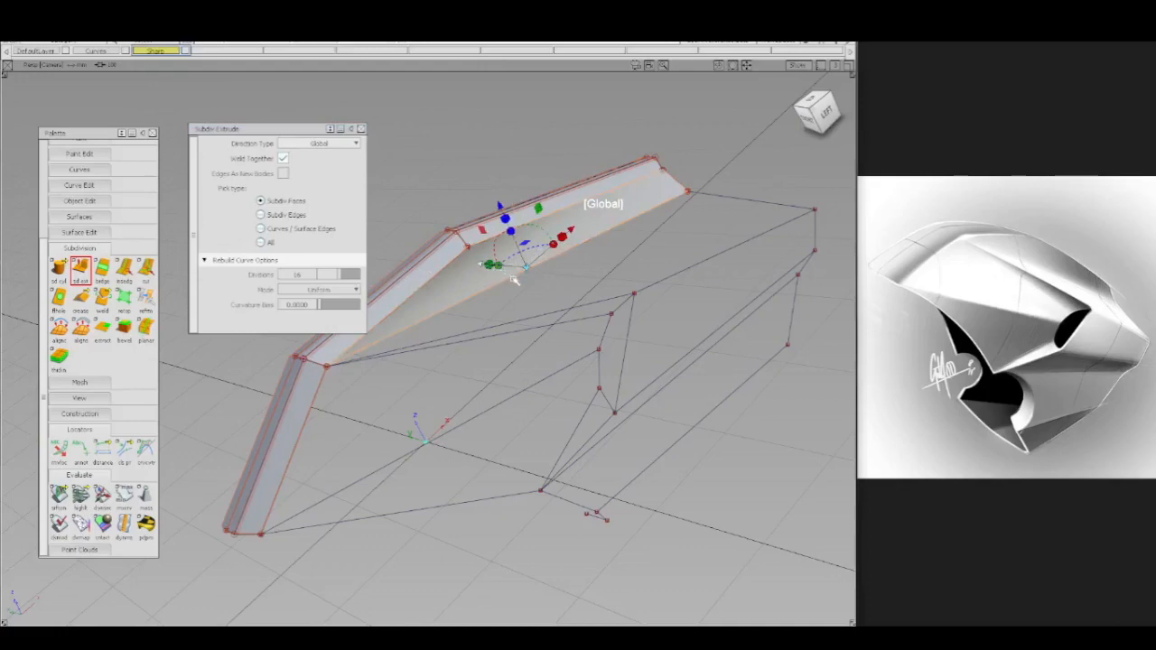
drag(513, 281, 538, 282)
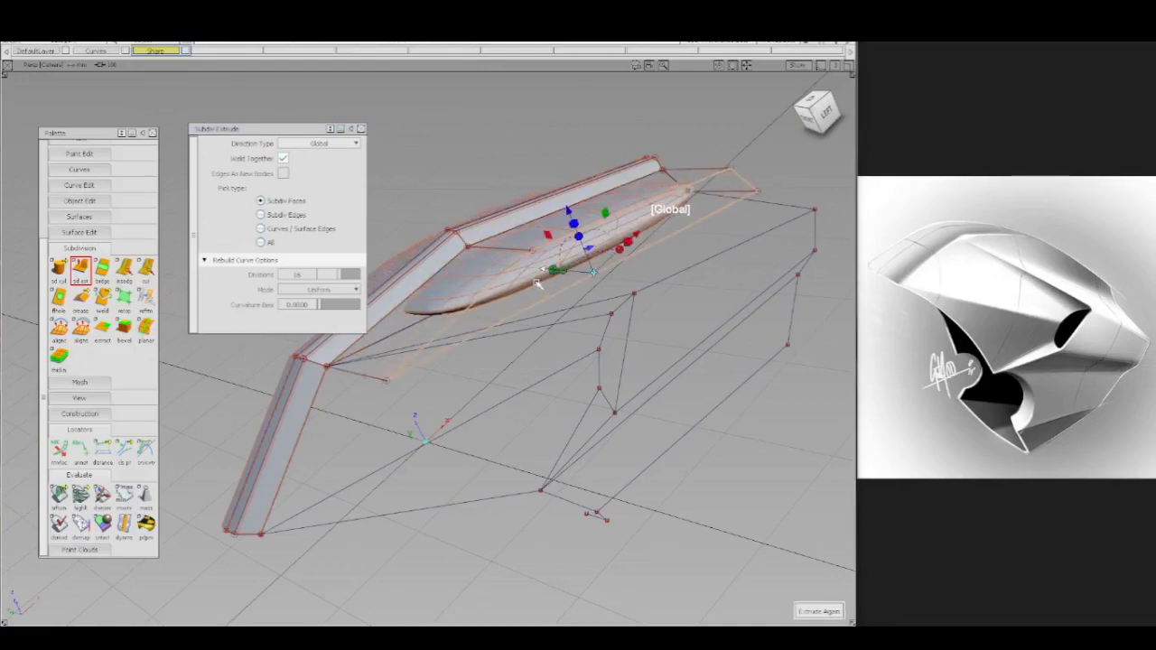
key(ctrl+z)
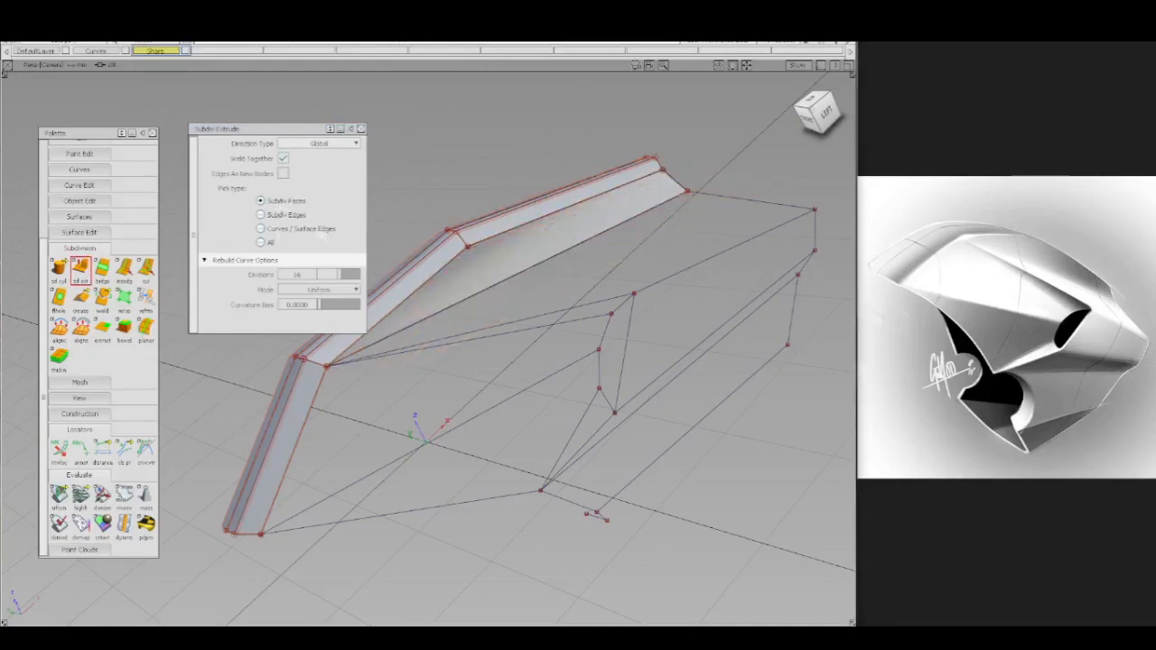
- Set the extrude pick type to Curves / Surface Edges and extrude the curve along the upper side face's lower edge outward along Y
click(305, 231)
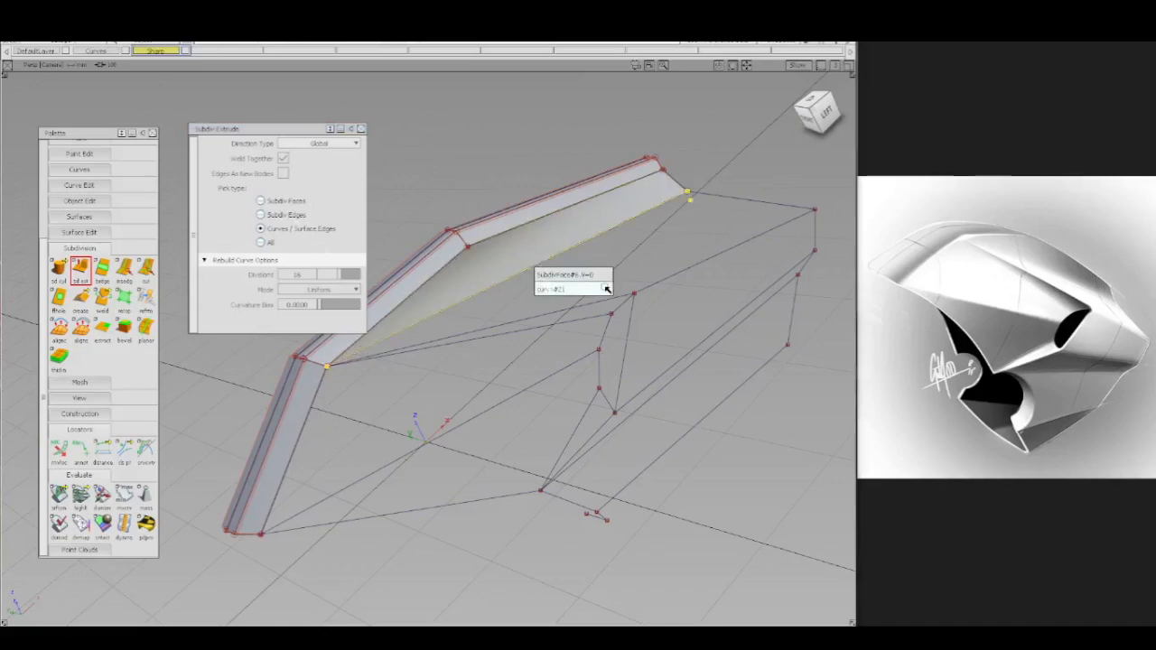
click(548, 291)
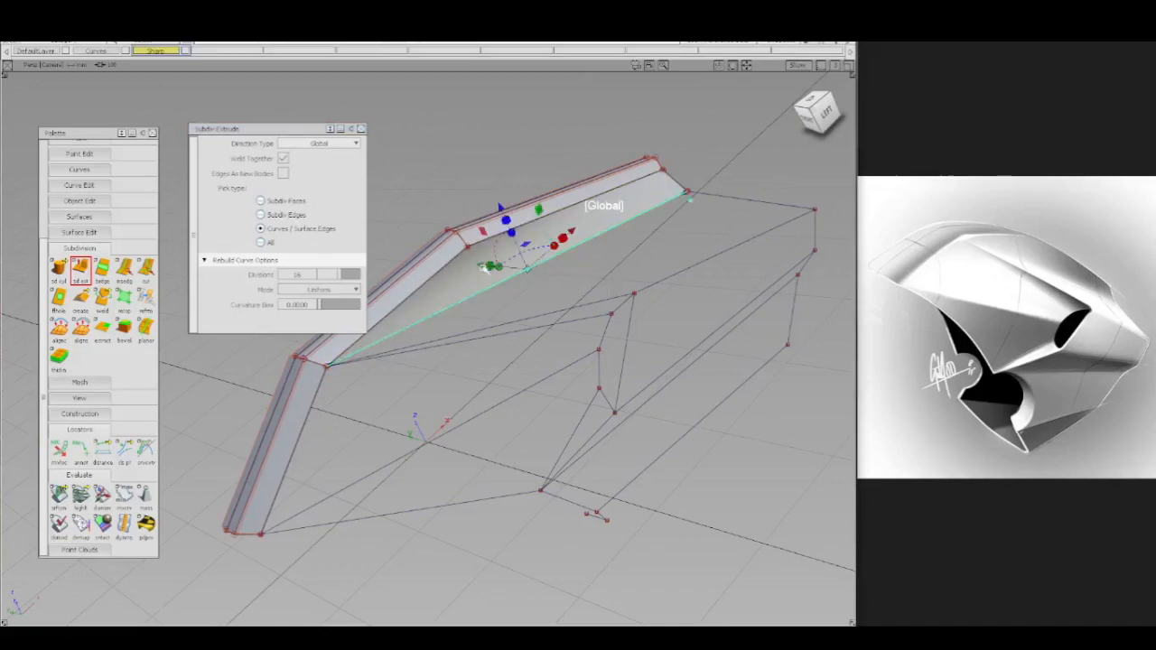
drag(481, 265, 537, 270)
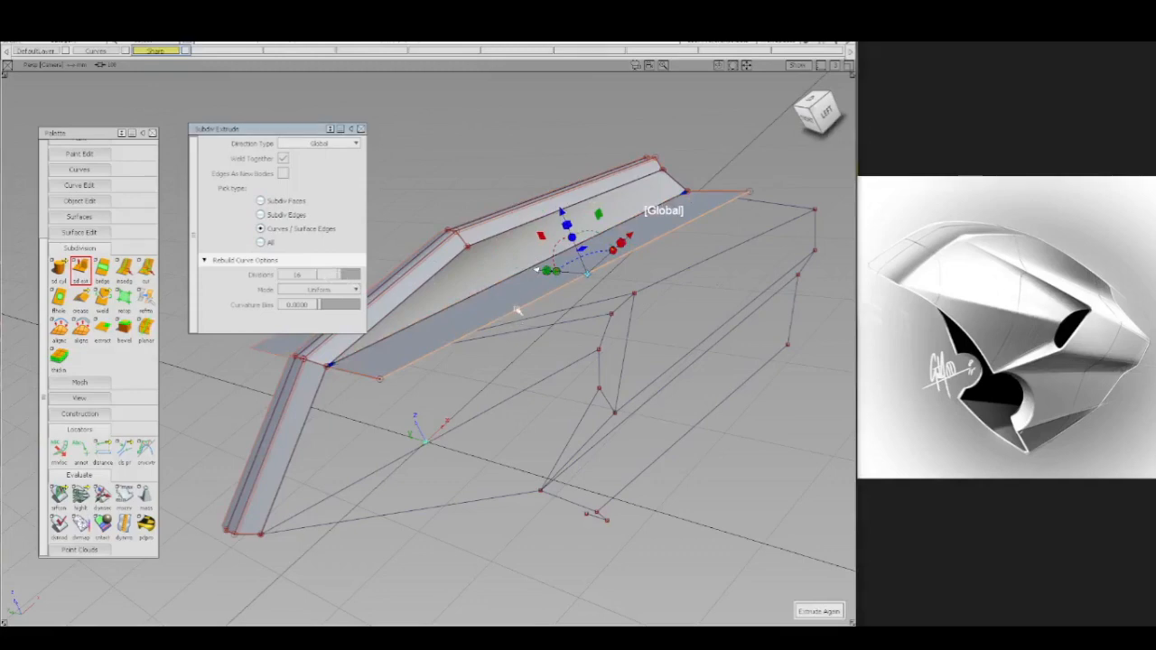
- Snap the new face's two outer vertices to the front and rear ends of the adjacent outer side curve
ctrl+shift+drag(529, 334, 529, 289)
click(383, 378)
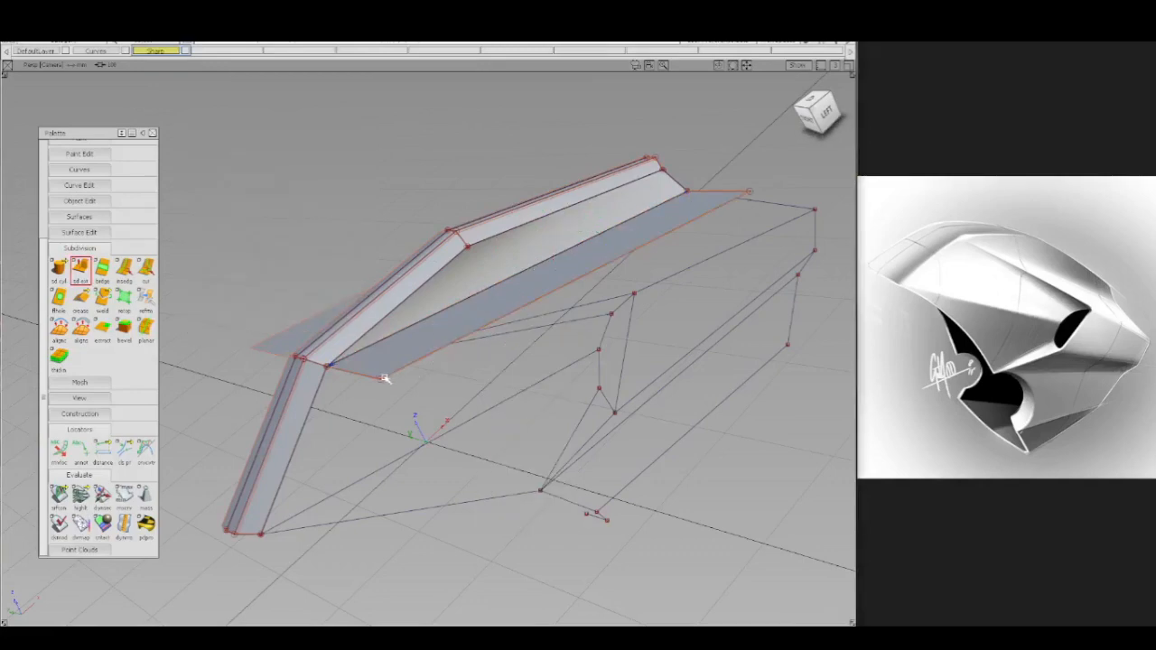
ctrl+shift+drag(383, 379, 423, 394)
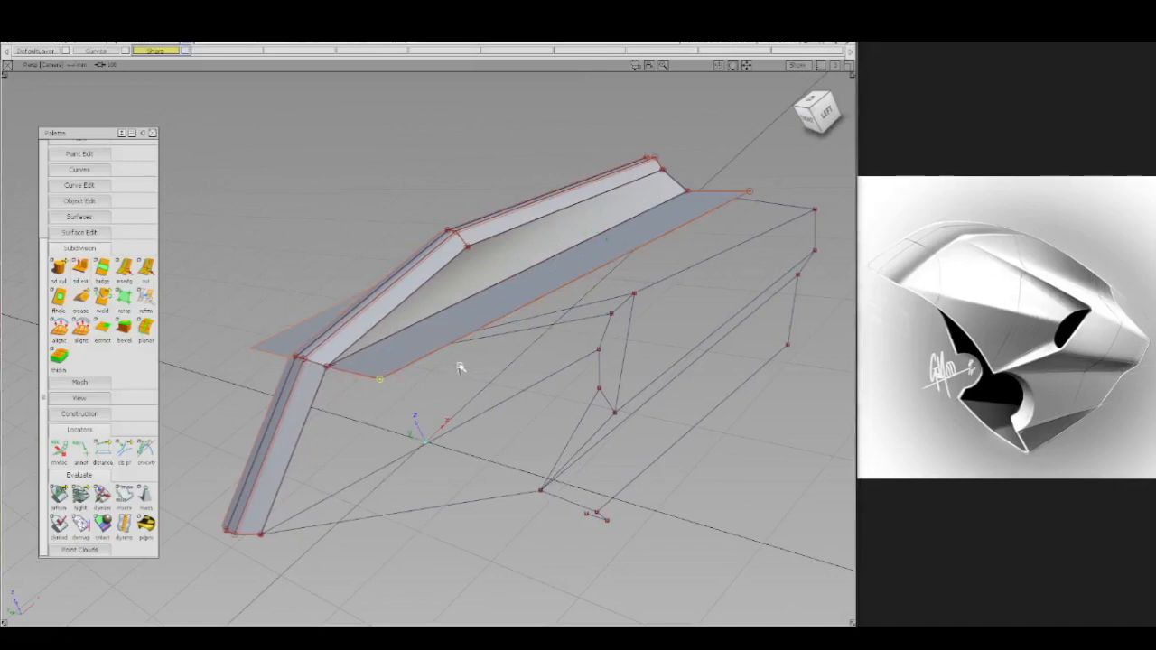
ctrl+shift+middle_drag(459, 366, 425, 366)
ctrl+click(631, 287)
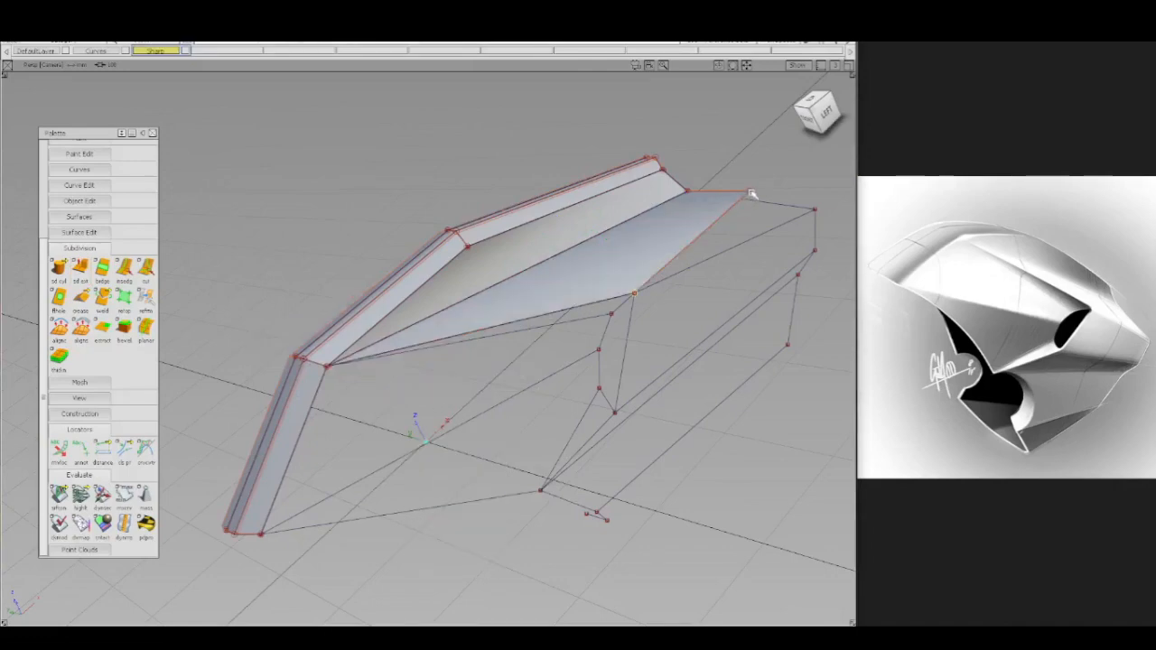
ctrl+drag(763, 198, 810, 207)
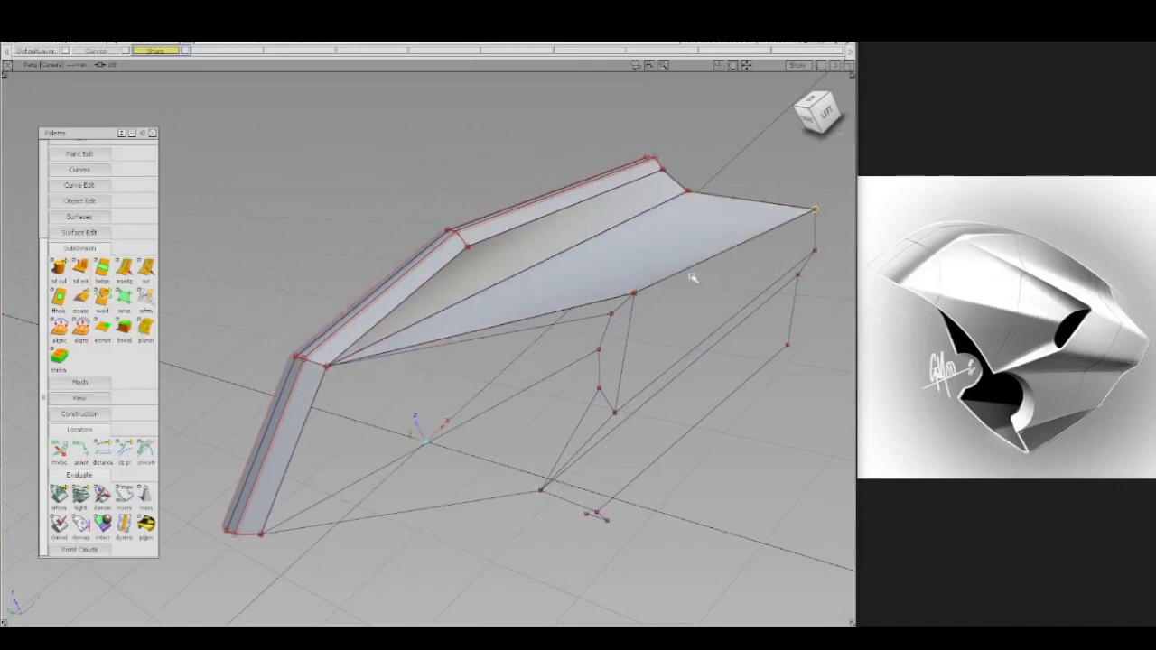
- Extrude the two long front side curves below the strip downward along Z in one operation
ctrl+shift+drag(502, 361, 555, 371)
click(534, 330)
click(516, 399)
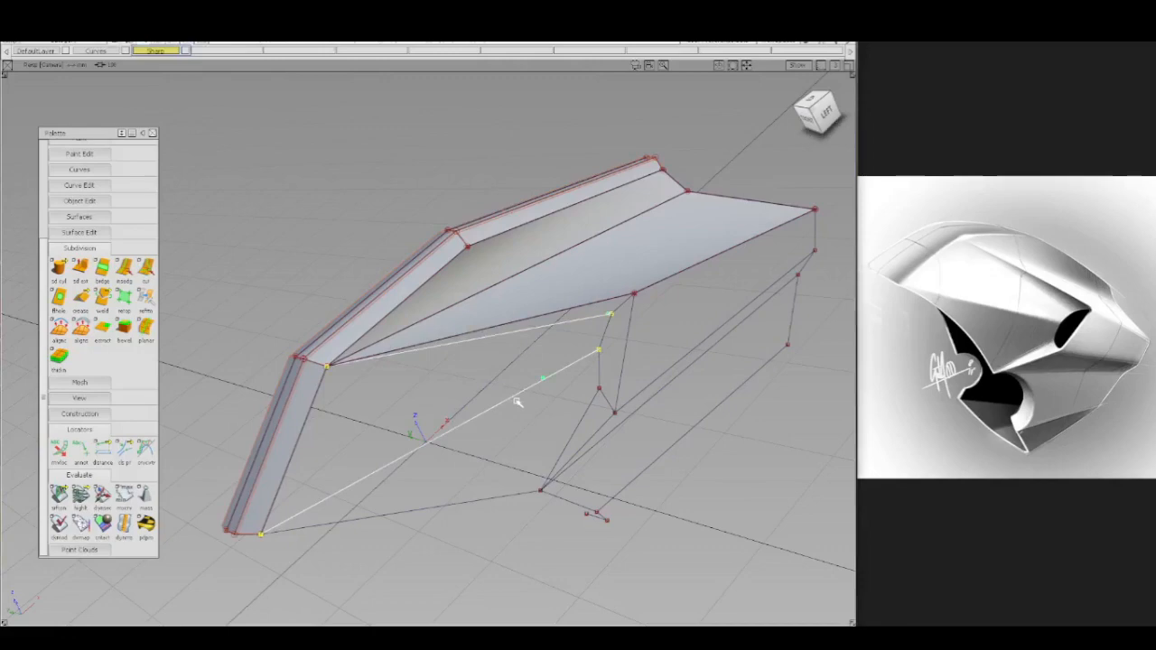
ctrl+shift+middle_drag(516, 396, 503, 364)
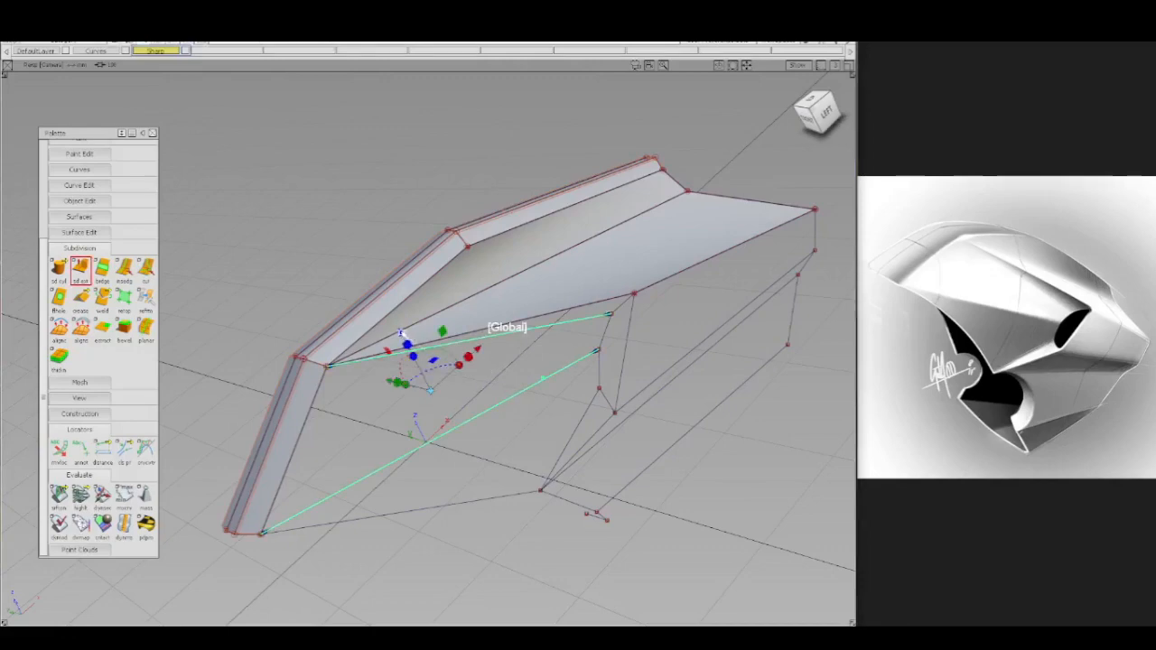
mouse_move(400, 333)
mouse_down()
mouse_move(419, 362)
mouse_move(388, 343)
mouse_up()
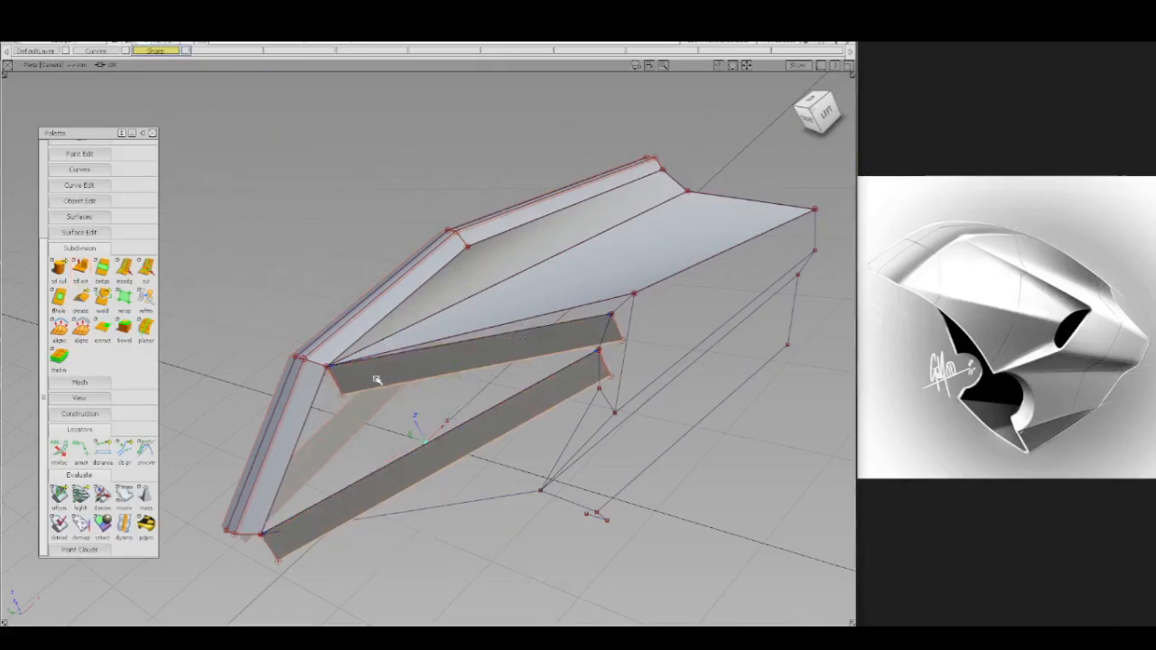
- Snap the free vertices of both extruded front faces to the ends of the next lower curves, closing the front side panels
mouse_move(328, 393)
ctrl+shift+mouse_down()
mouse_move(351, 395)
mouse_move(341, 380)
ctrl+shift+mouse_up()
click(343, 395)
ctrl+click(297, 496)
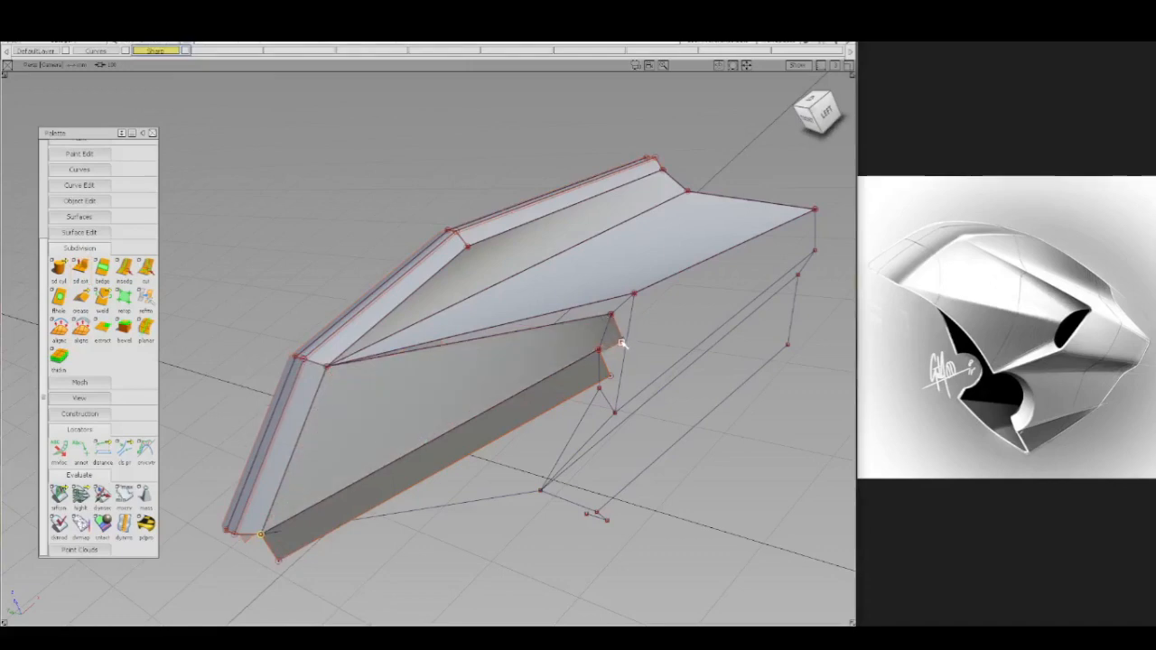
drag(621, 344, 601, 388)
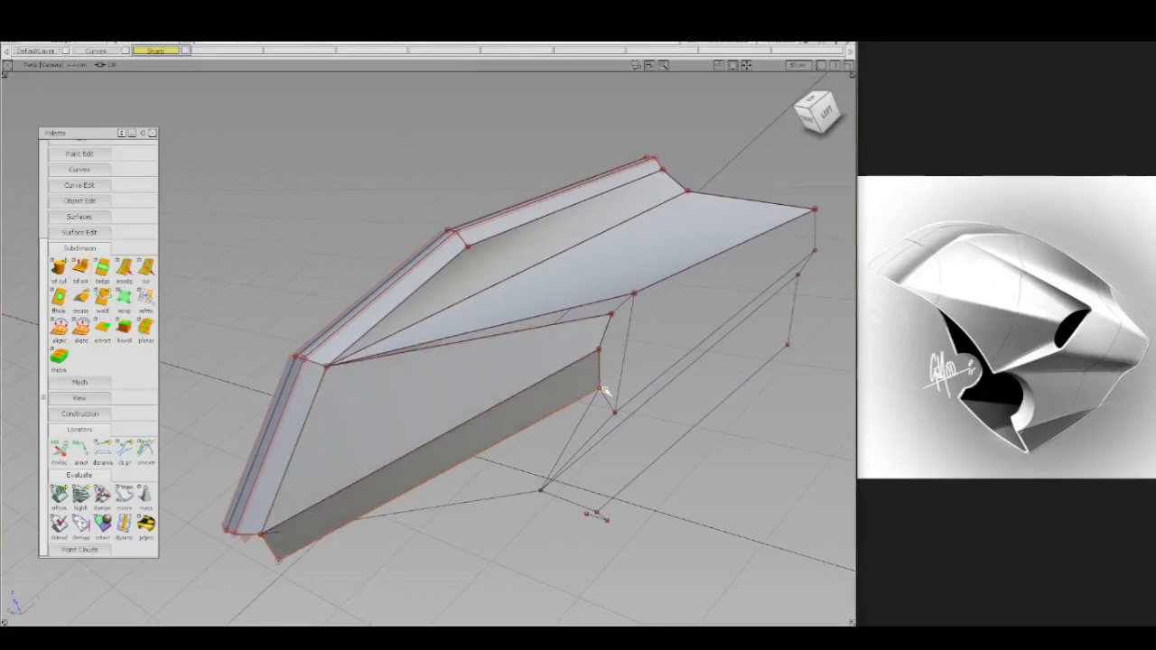
drag(278, 564, 504, 510)
- Extrude the curve along the outer edge of the upper rear side face downward along Z
ctrl+shift+drag(615, 427, 621, 359)
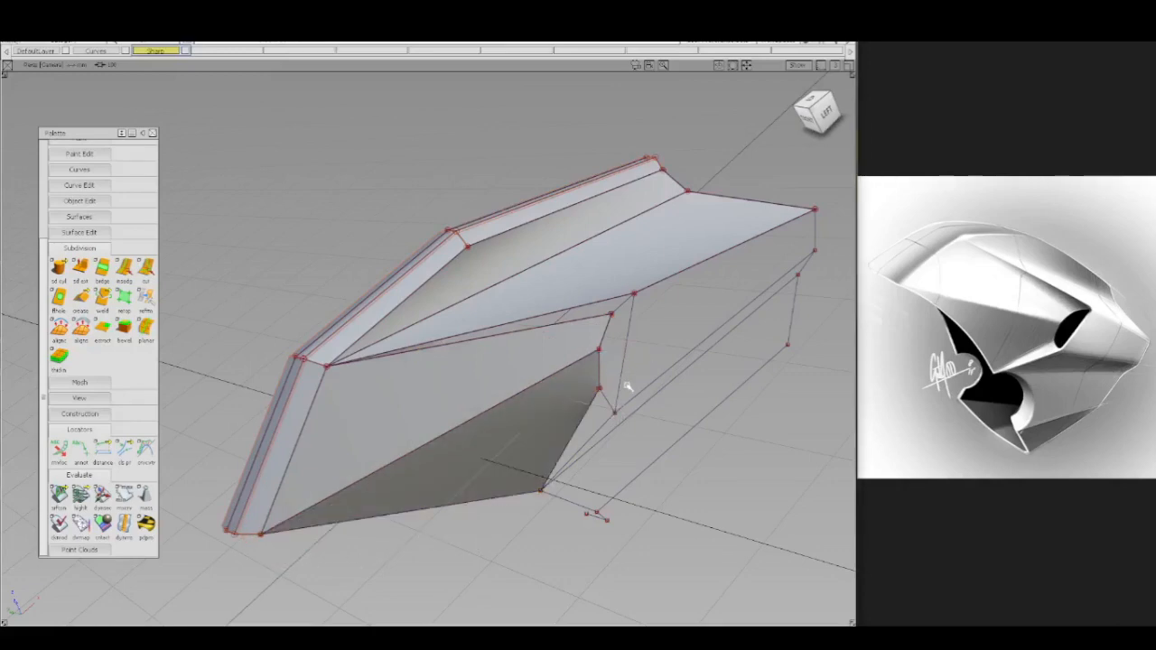
alt+shift+middle_drag(599, 388, 538, 395)
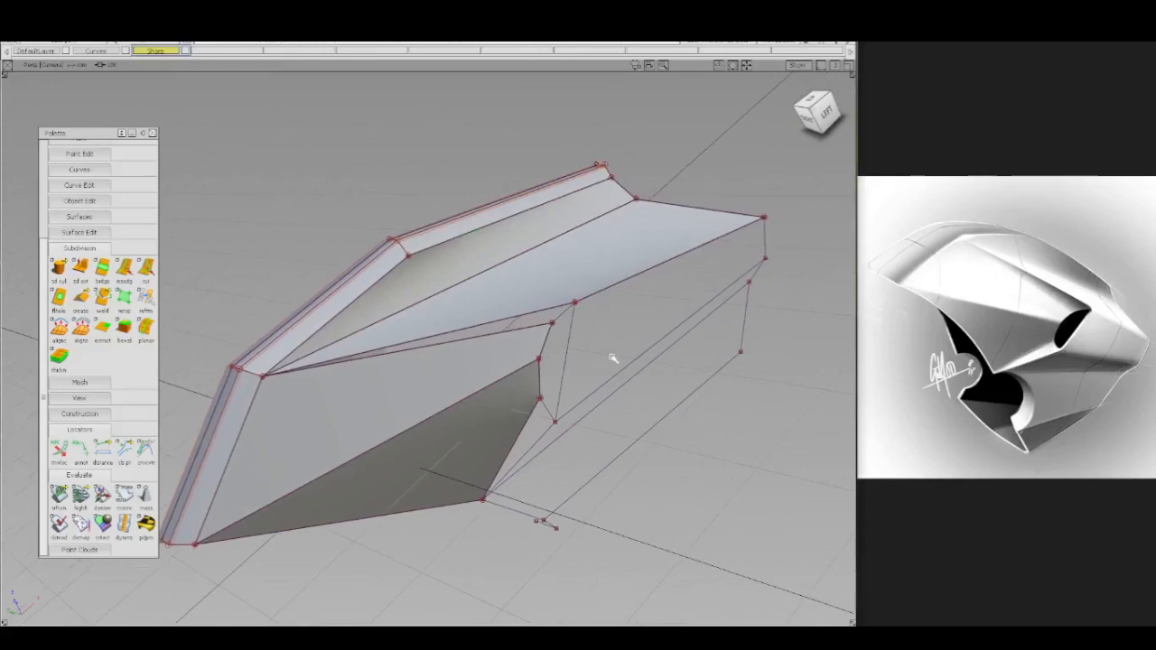
ctrl+shift+drag(612, 358, 619, 285)
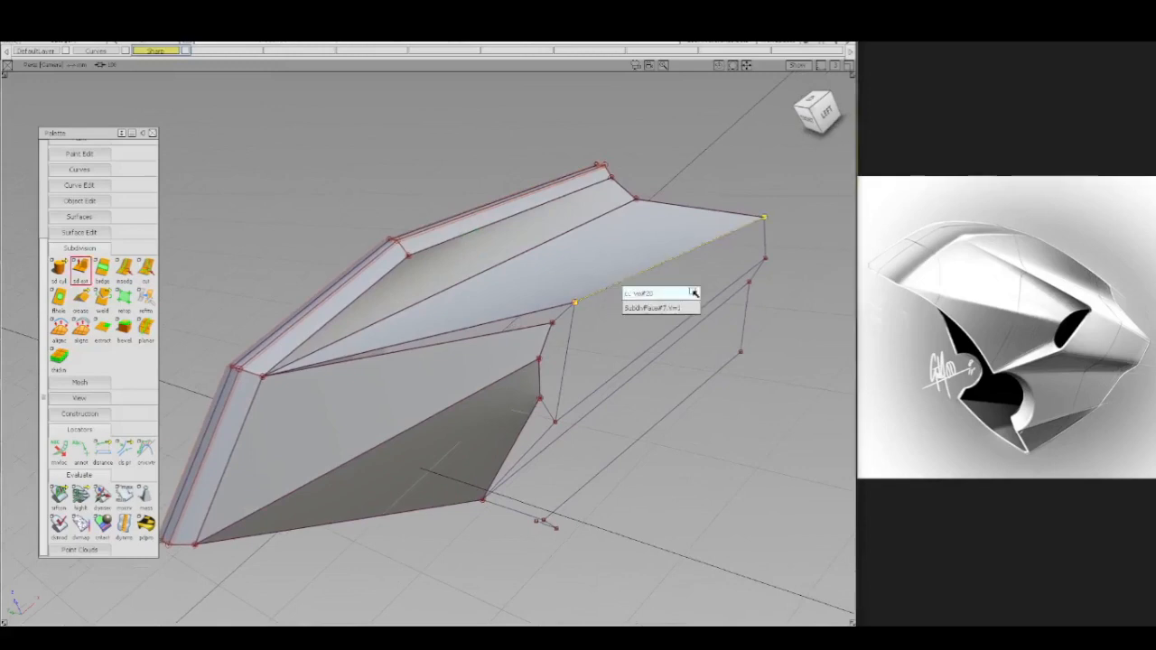
click(659, 258)
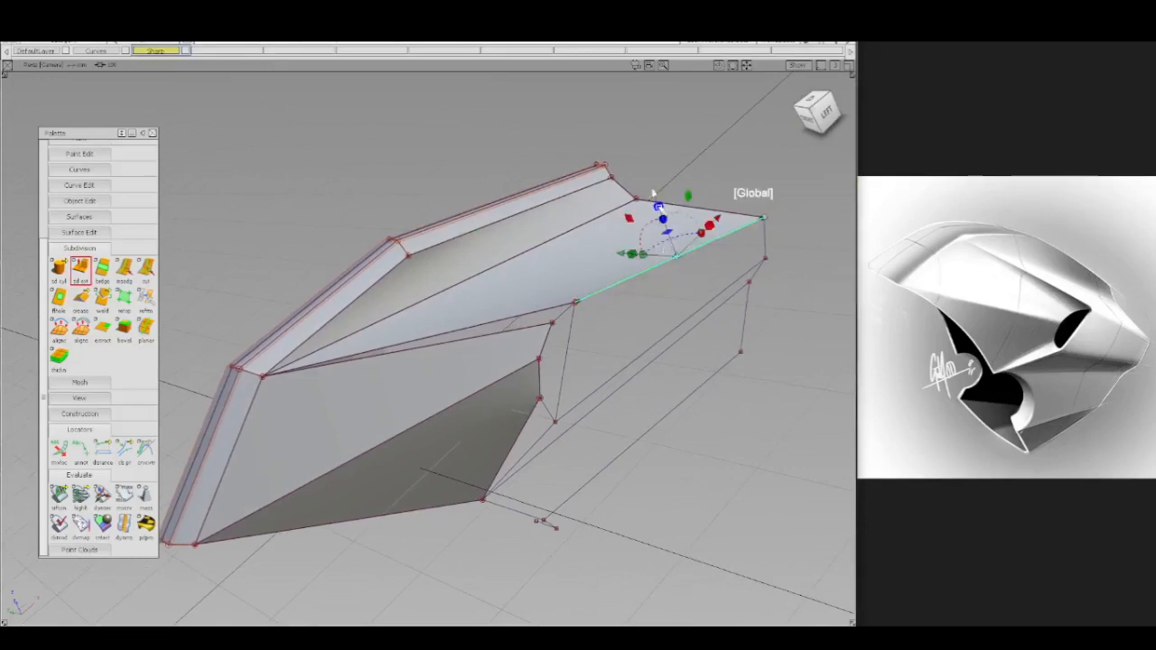
drag(653, 192, 663, 218)
- Extrude the two long rear side curves beneath that face downward along Z
ctrl+shift+drag(629, 321, 628, 259)
click(626, 368)
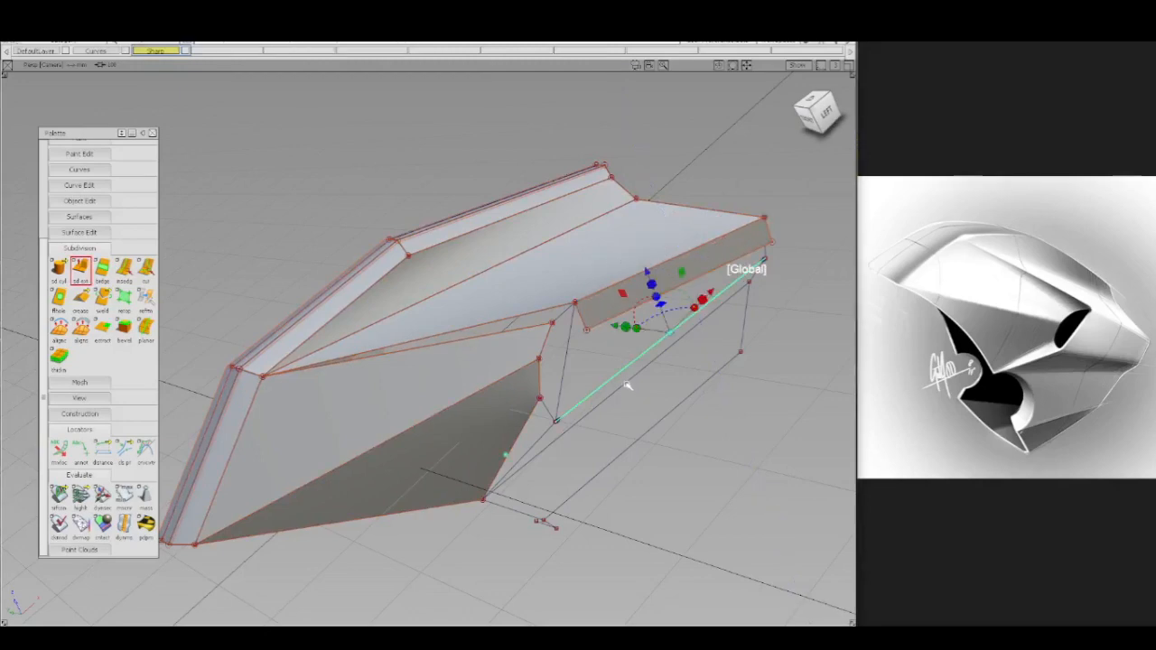
click(636, 373)
drag(619, 307, 627, 326)
- Snap the free vertices of the two lower rear faces to the ends of the curves directly below them
mouse_move(574, 430)
ctrl+shift+mouse_down()
mouse_move(574, 397)
mouse_move(538, 436)
mouse_move(566, 434)
mouse_move(529, 466)
mouse_move(556, 410)
ctrl+shift+mouse_up()
ctrl+click(488, 492)
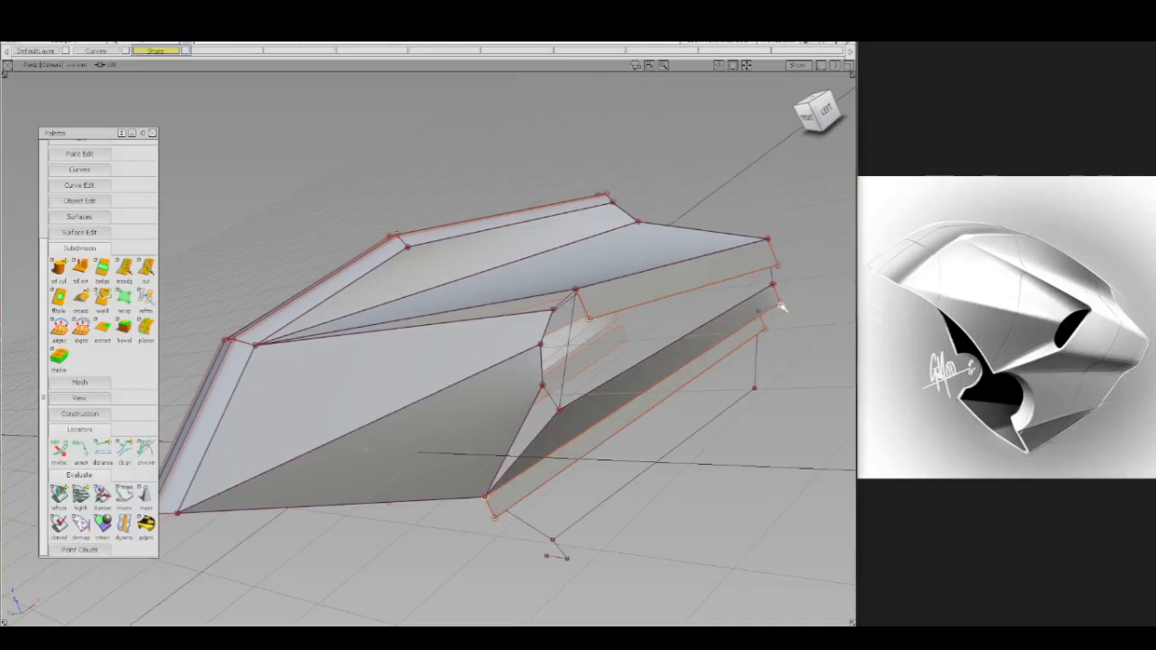
ctrl+click(764, 377)
ctrl+drag(495, 520, 531, 529)
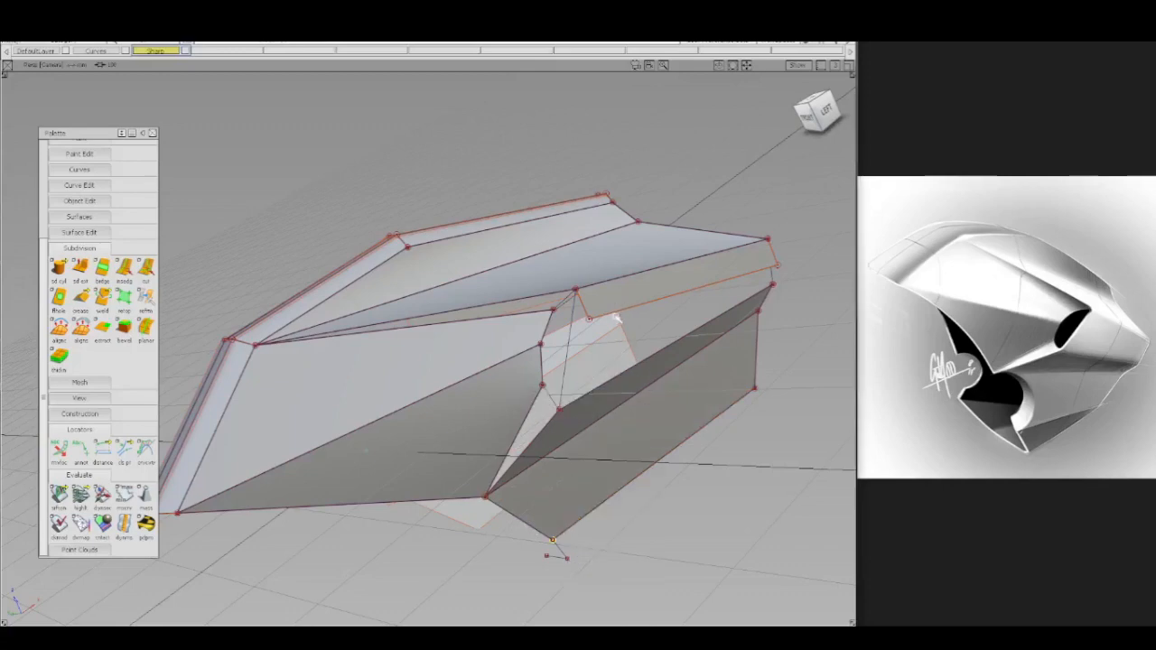
- Snap the upper rear face's two lower vertices to the front and rear ends of the curve beneath it
mouse_move(620, 322)
alt+shift+mouse_down()
mouse_move(620, 334)
mouse_move(593, 323)
alt+shift+mouse_up()
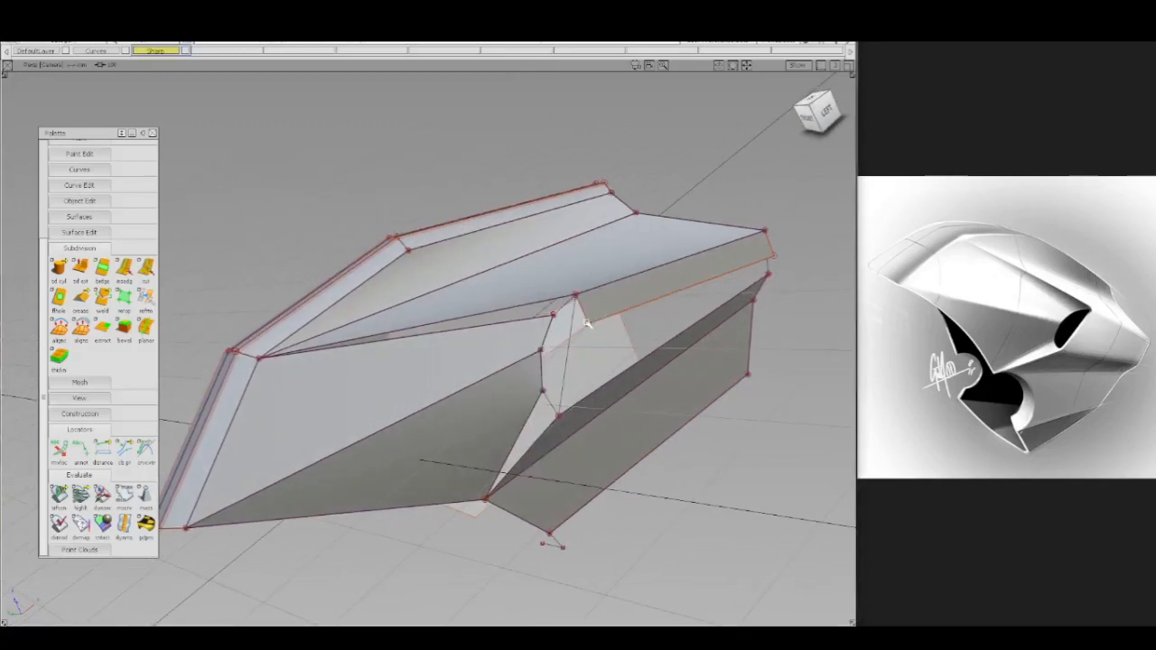
ctrl+click(583, 373)
ctrl+click(561, 421)
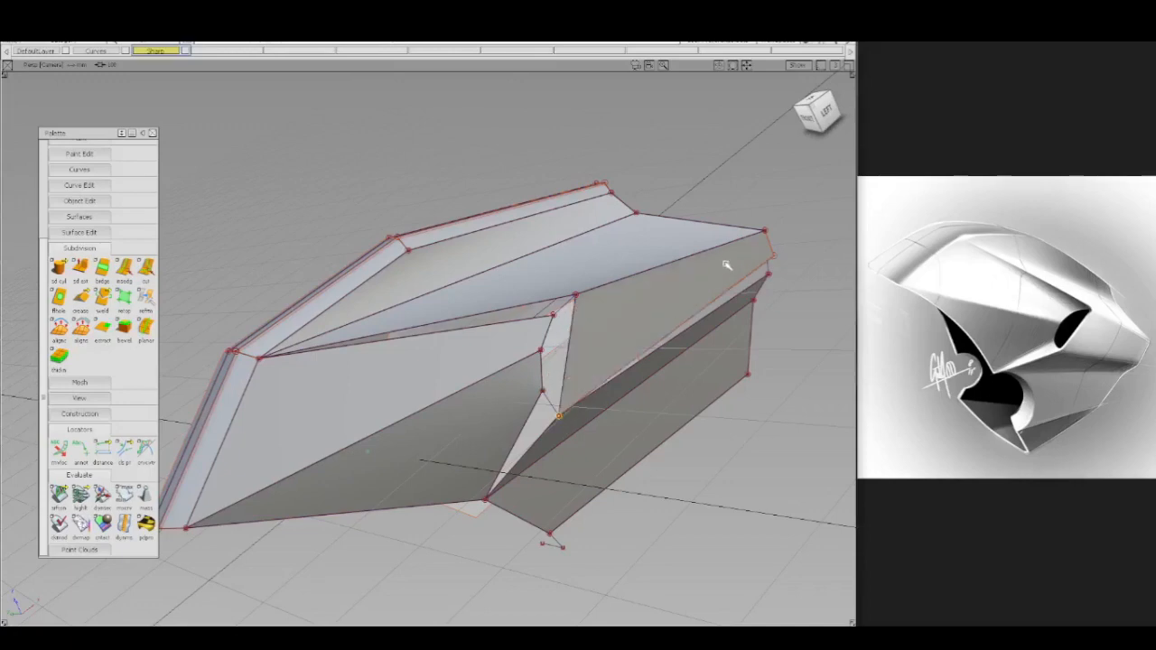
click(768, 274)
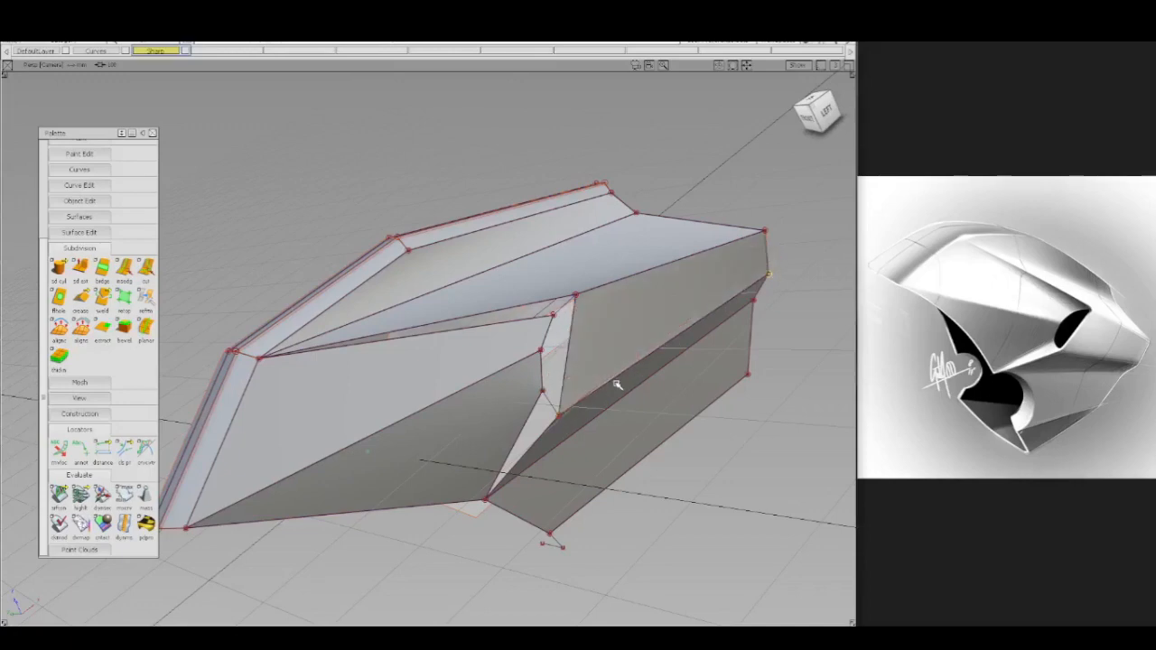
- Extrude the curve along the upper edge of the front side panel upward along Z
alt+shift+drag(579, 360, 575, 353)
key(e)
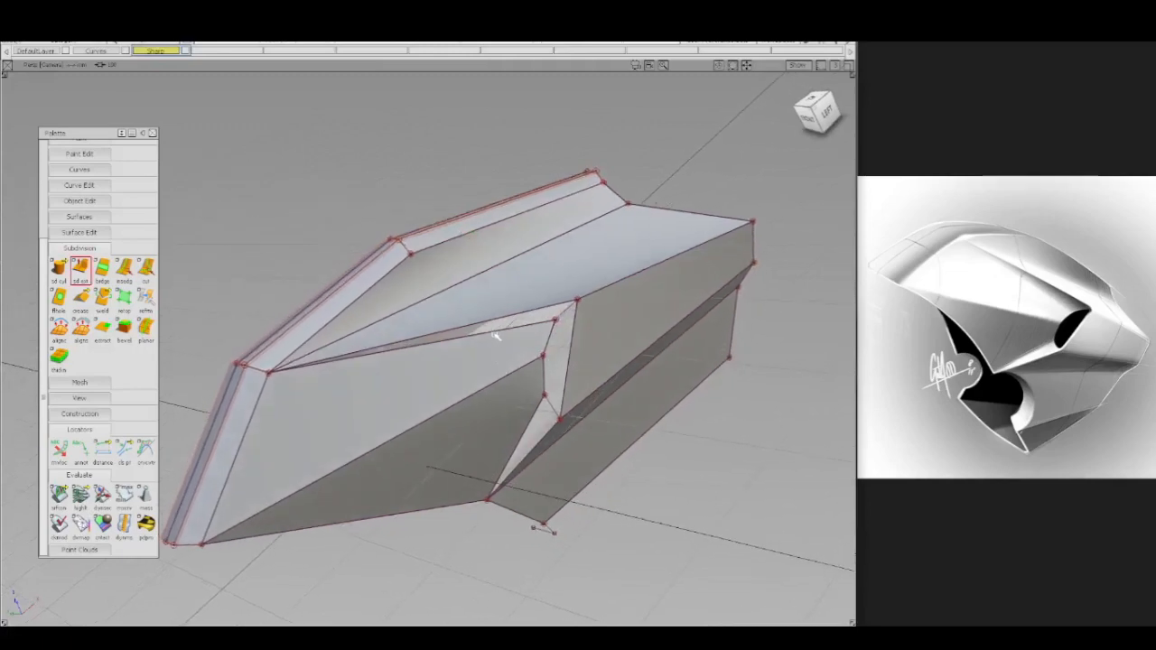
click(493, 333)
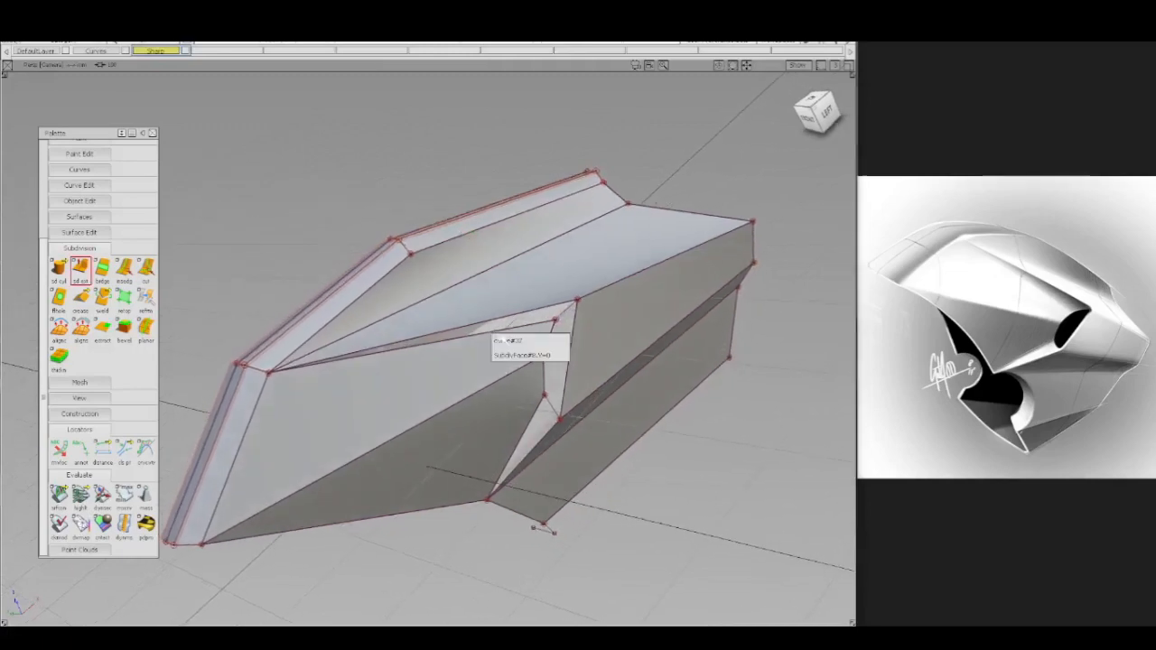
click(546, 354)
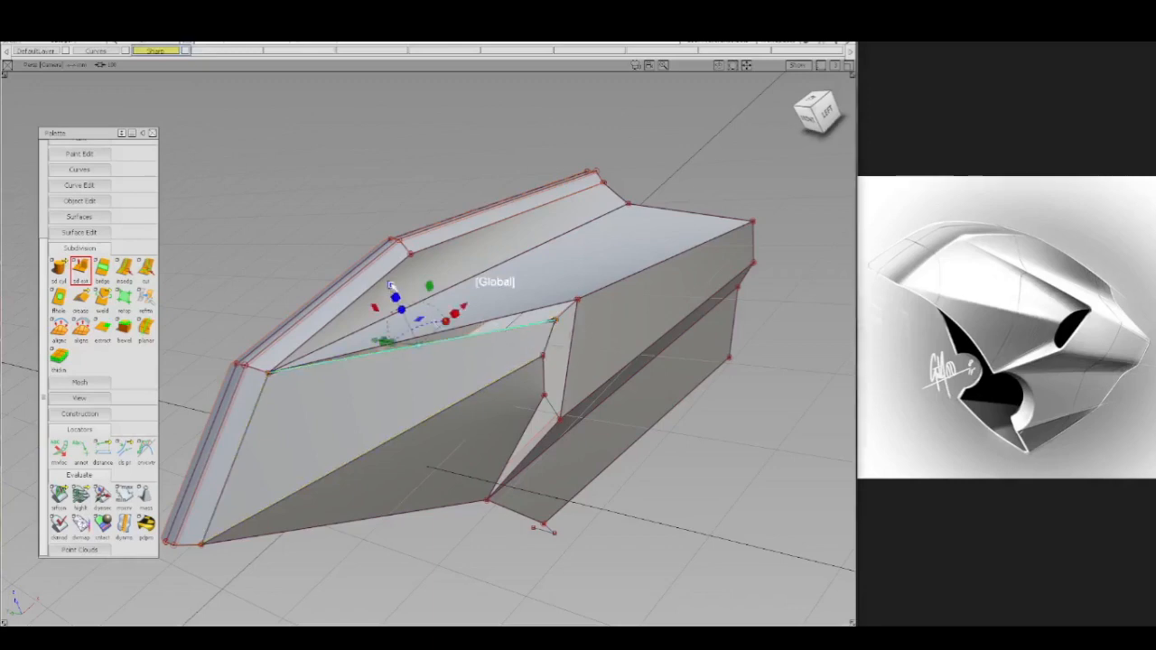
drag(389, 284, 383, 272)
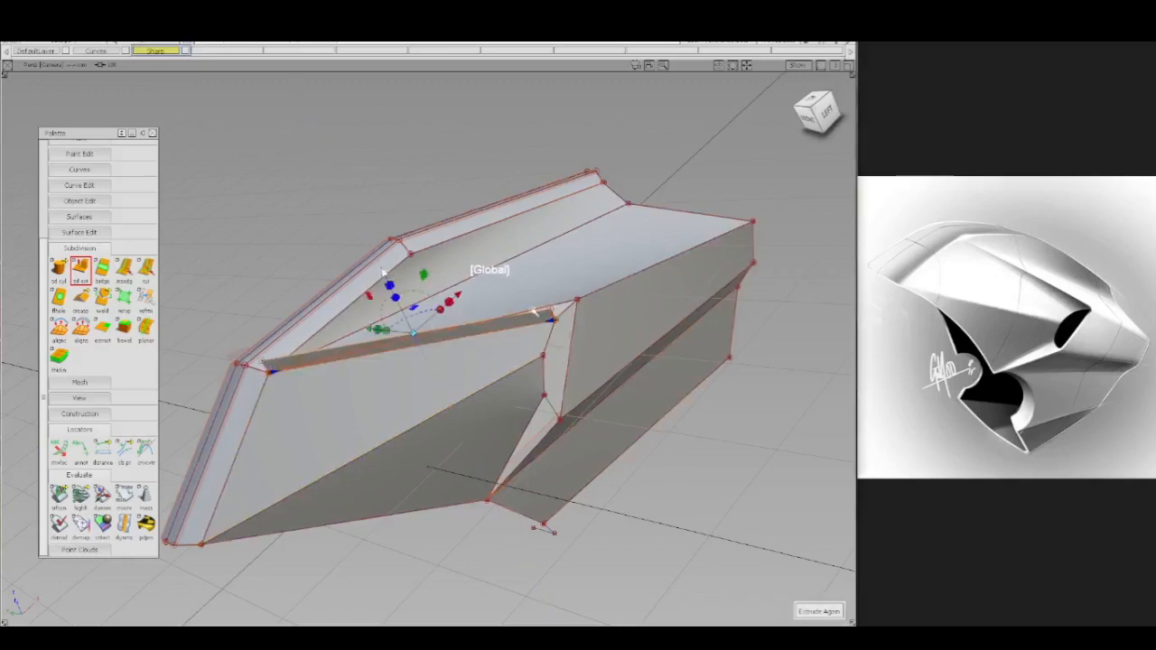
- Snap the newly extruded upper side face's rear and front free vertices to the matching ends of the curve above it
mouse_move(533, 319)
ctrl+shift+mouse_down()
mouse_move(534, 287)
mouse_move(535, 315)
ctrl+shift+mouse_up()
click(550, 311)
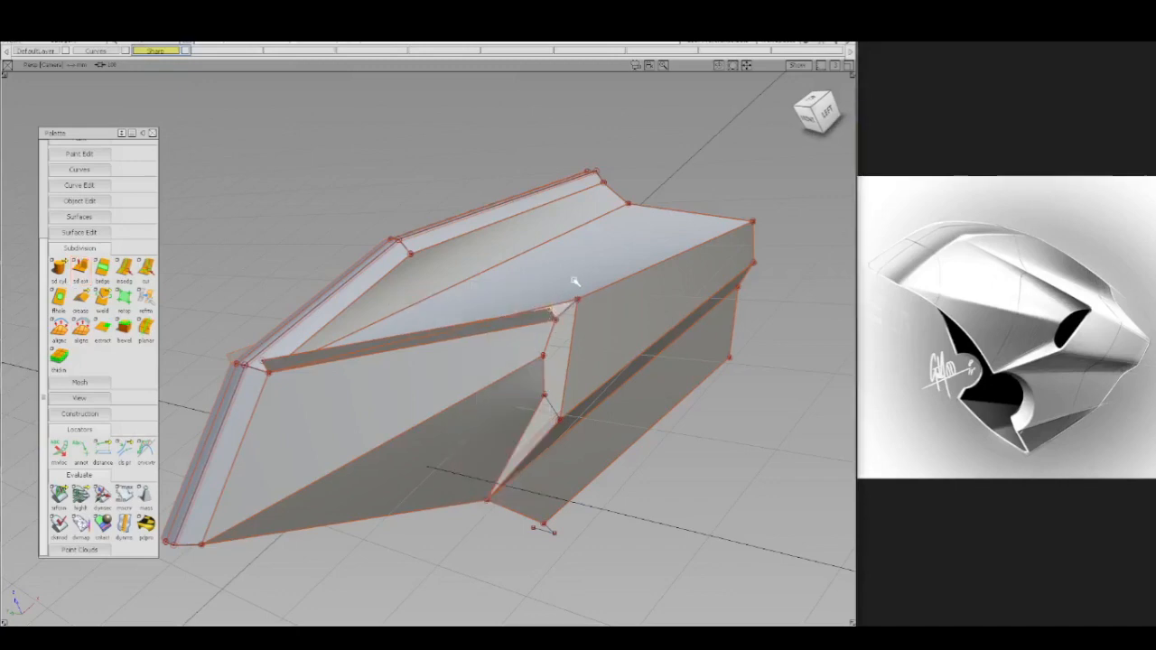
ctrl+shift+drag(578, 284, 578, 257)
ctrl+click(578, 281)
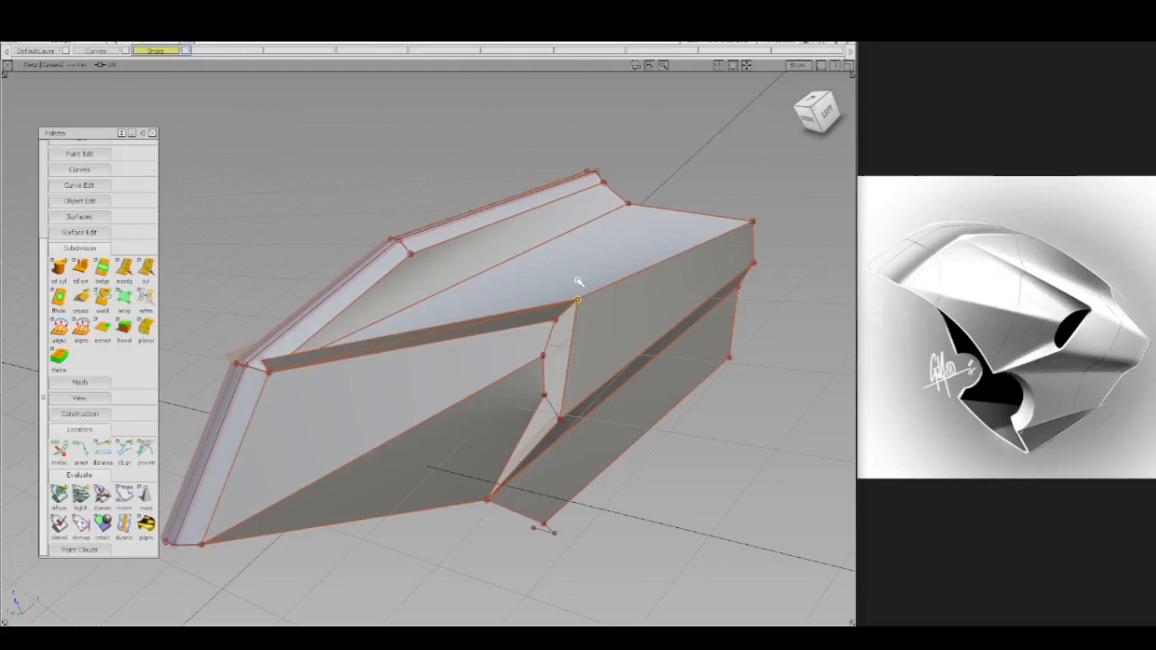
ctrl+click(272, 372)
ctrl+shift+drag(390, 384, 390, 336)
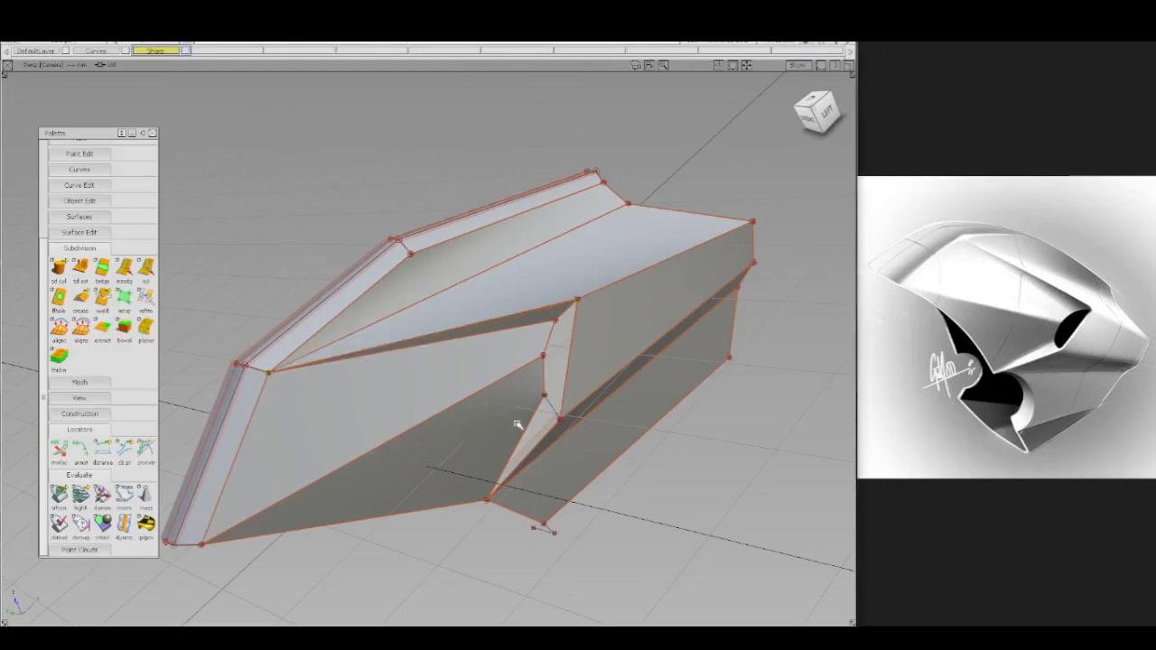
- Extrude the short diagonal curve behind the front lower side panel and snap the new face's free vertices to the rear panels' front corners
key(e)
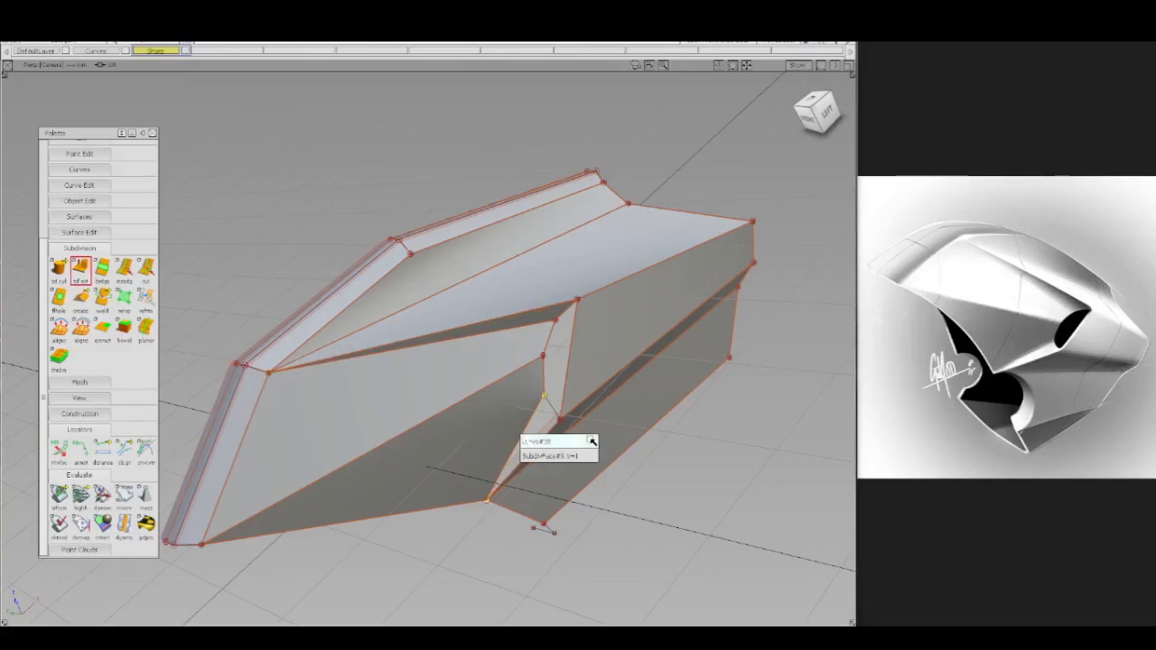
click(526, 443)
drag(466, 440, 483, 443)
mouse_move(522, 387)
ctrl+shift+mouse_down()
mouse_move(523, 352)
mouse_move(569, 389)
ctrl+shift+mouse_up()
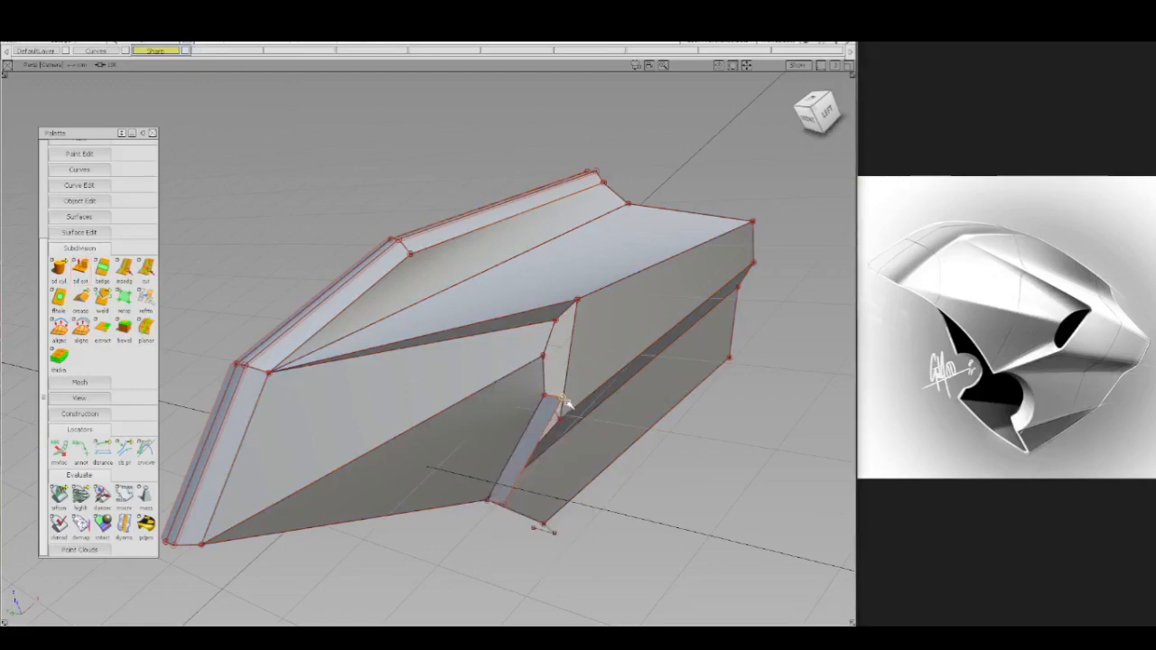
ctrl+shift+middle_drag(568, 387, 568, 371)
ctrl+drag(566, 400, 560, 419)
ctrl+drag(504, 505, 488, 501)
- Draw a straight curve from the bottom end of the short chin curve to the lower rear corner of the side panel
alt+shift+right_drag(541, 379, 522, 383)
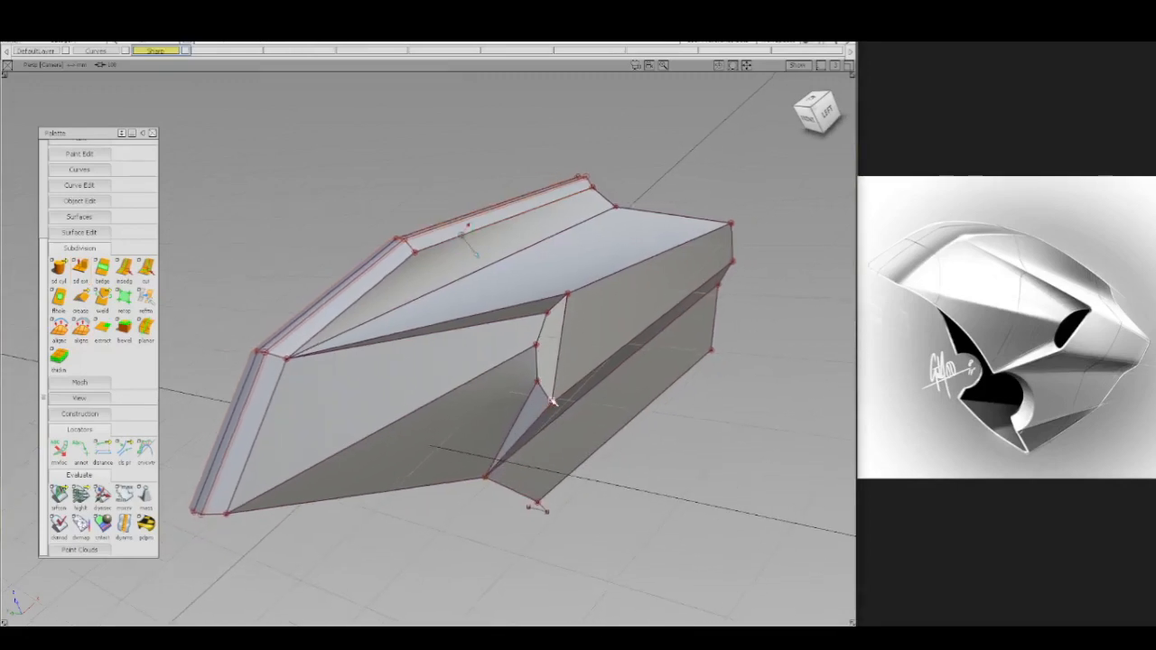
alt+shift+drag(531, 383, 562, 432)
ctrl+shift+middle_drag(592, 403, 562, 506)
click(728, 410)
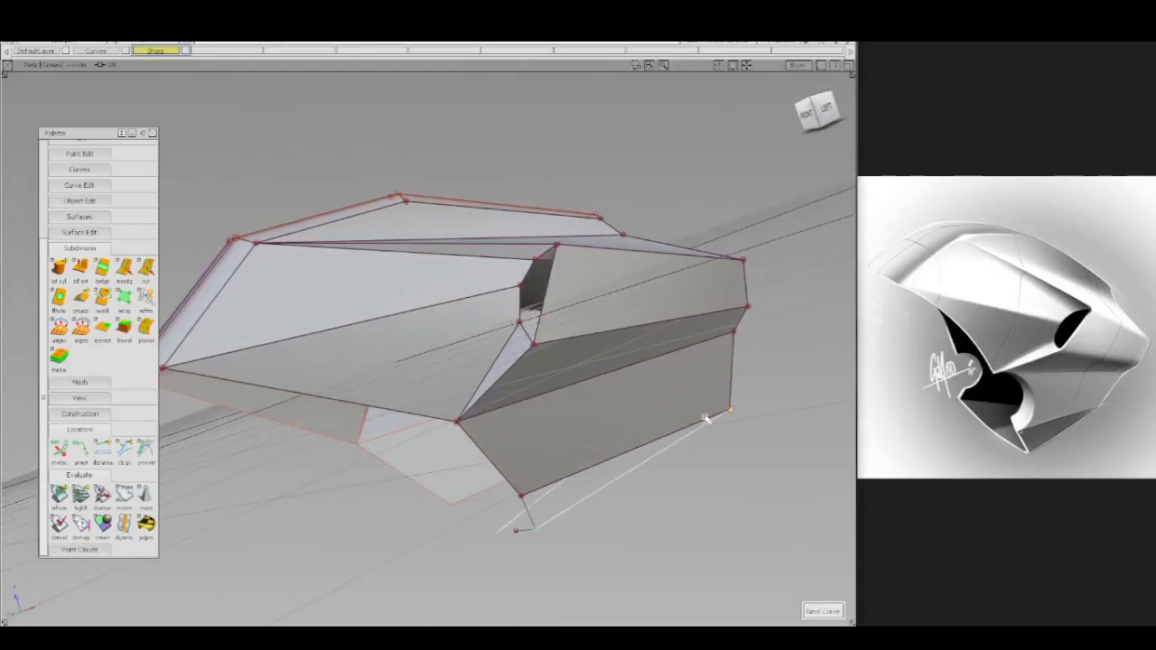
alt+shift+drag(650, 478, 552, 528)
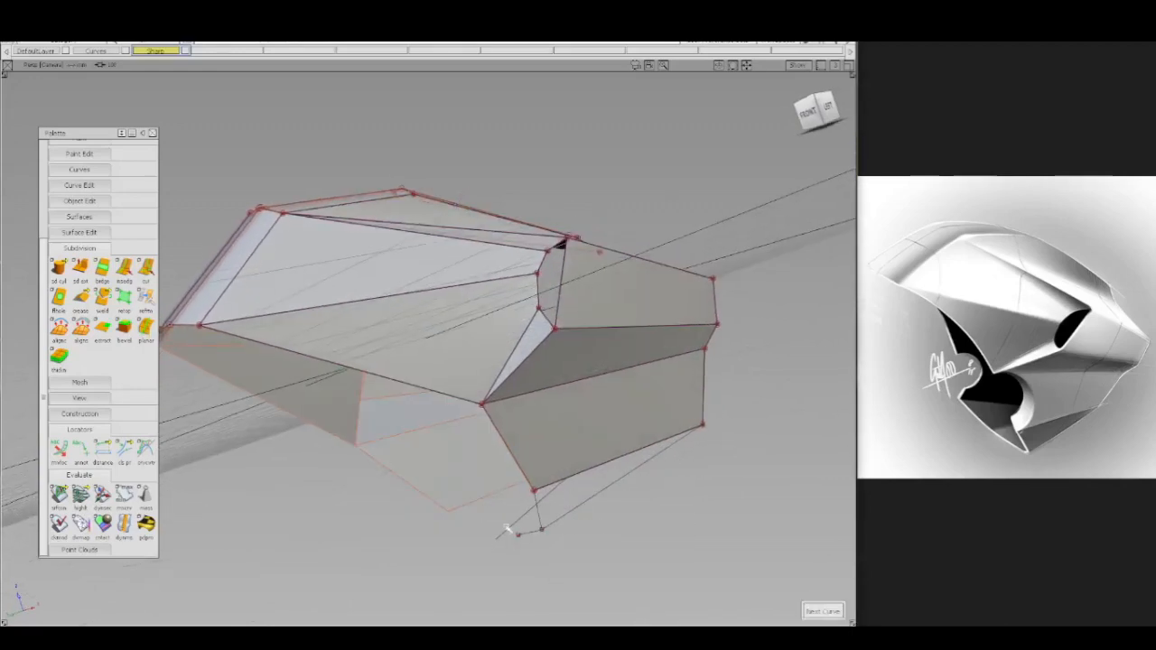
- Extrude the short chin curve rearward along X and snap the new face's free vertices to the side panel's lower rear corner
click(569, 511)
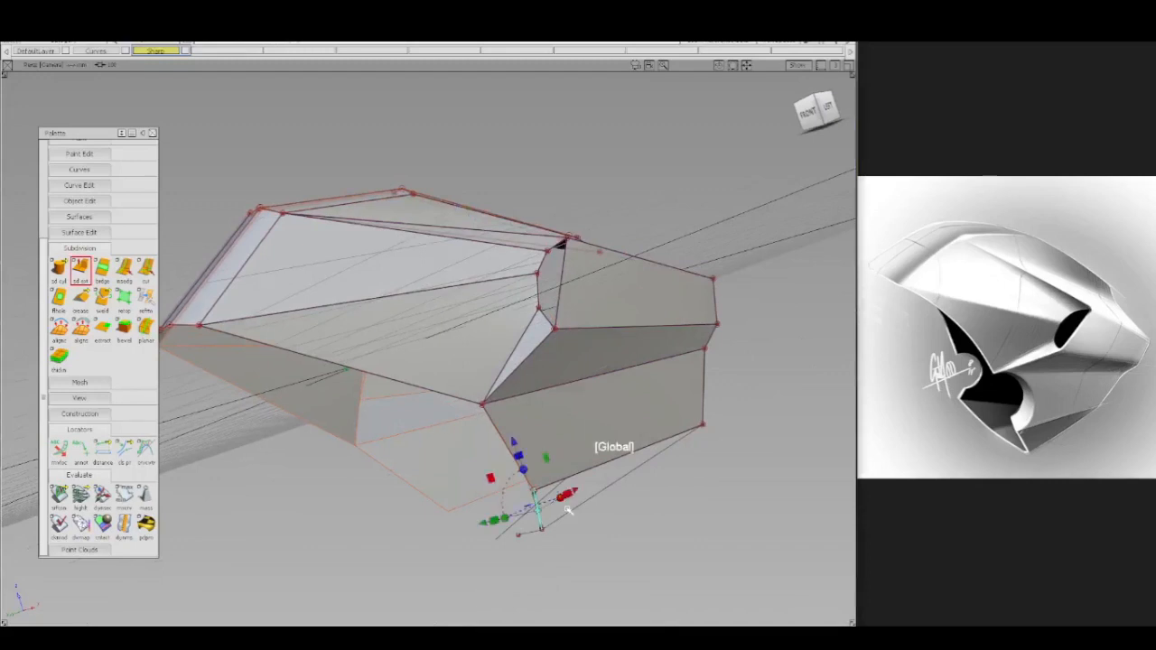
drag(576, 491, 647, 483)
ctrl+shift+drag(539, 458, 567, 459)
click(584, 507)
ctrl+shift+middle_drag(693, 475, 692, 448)
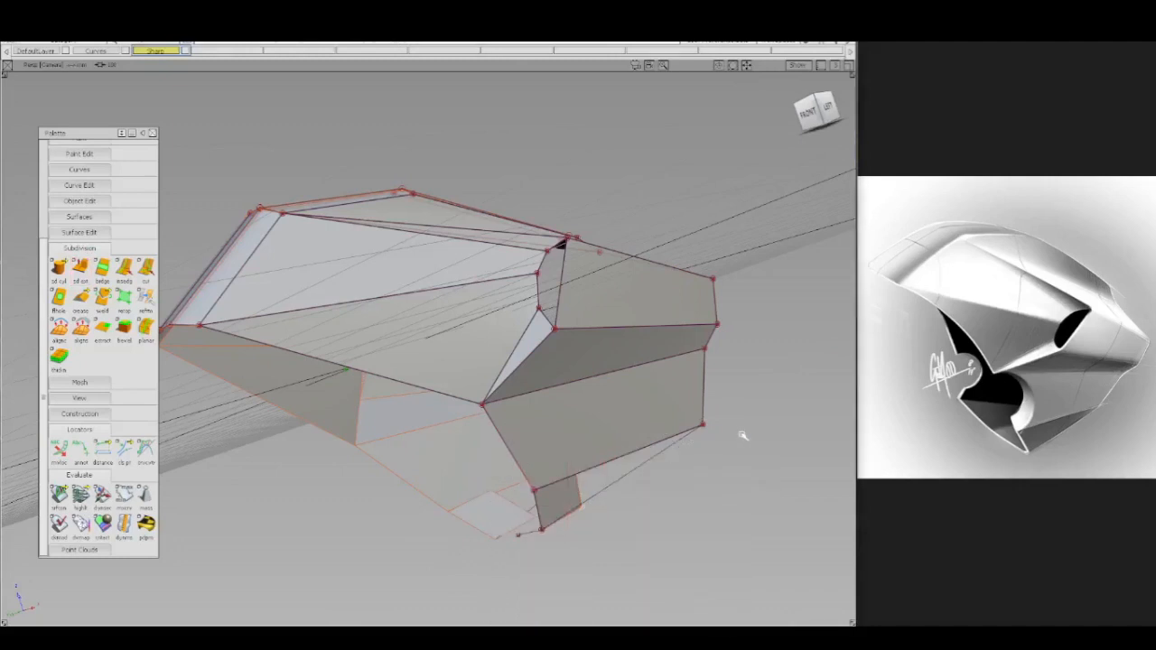
ctrl+click(743, 437)
ctrl+shift+drag(657, 496, 655, 457)
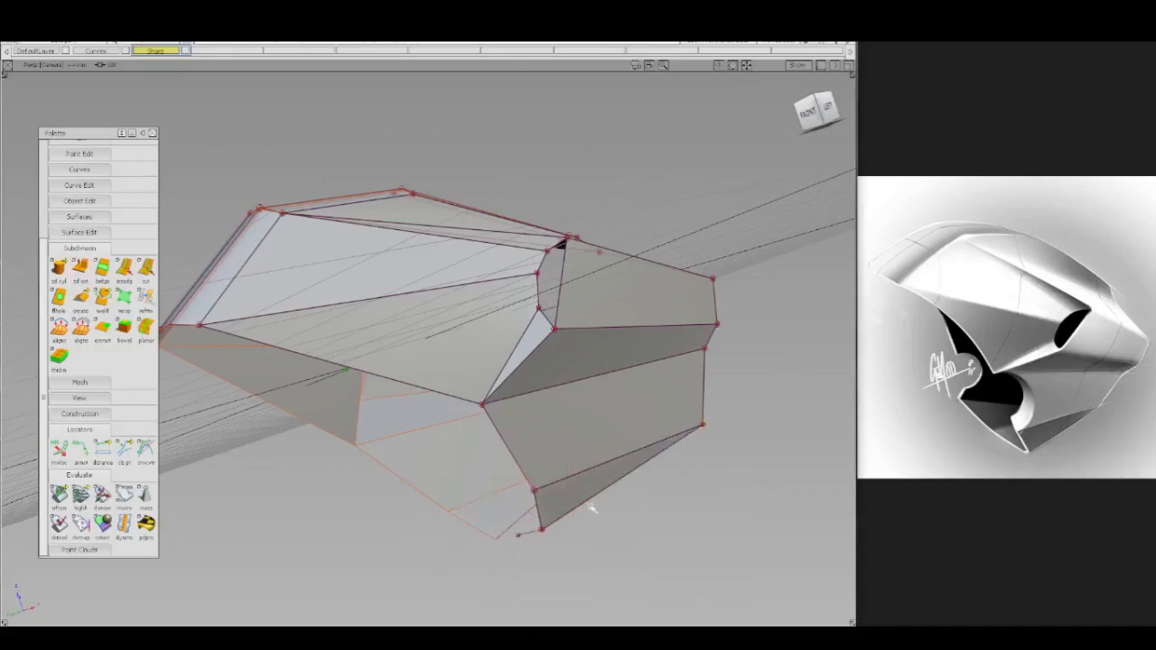
- Extrude the new lower side curve inward along Y and select the resulting face's rear free vertex in the bottom view
key(e)
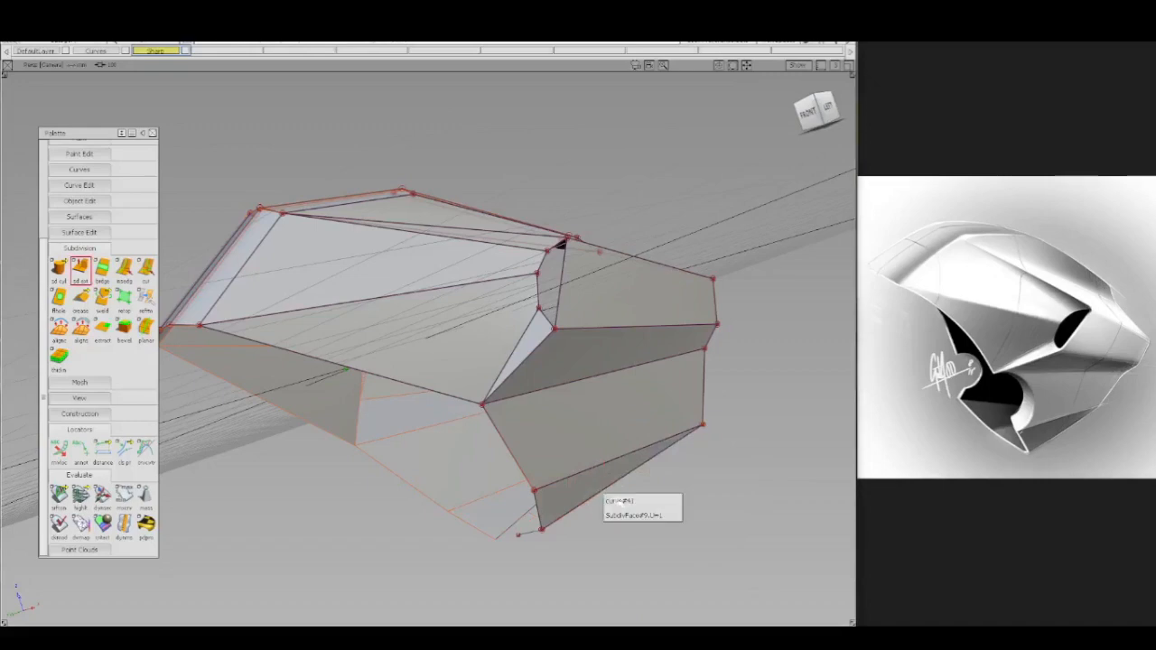
click(620, 504)
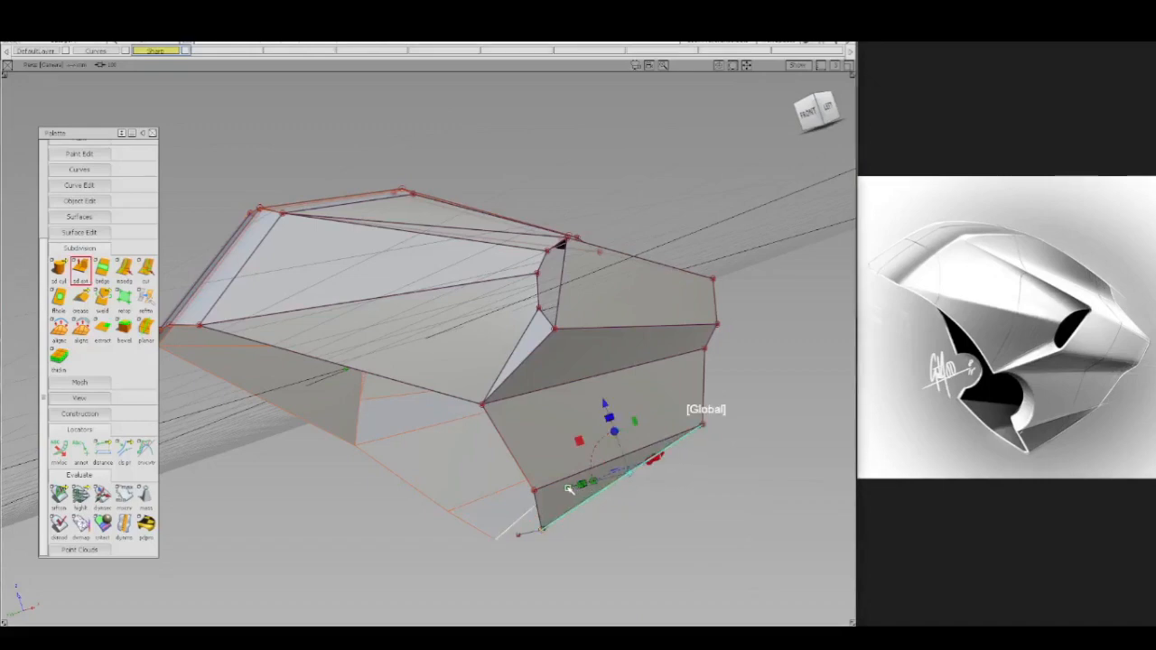
drag(569, 490, 795, 238)
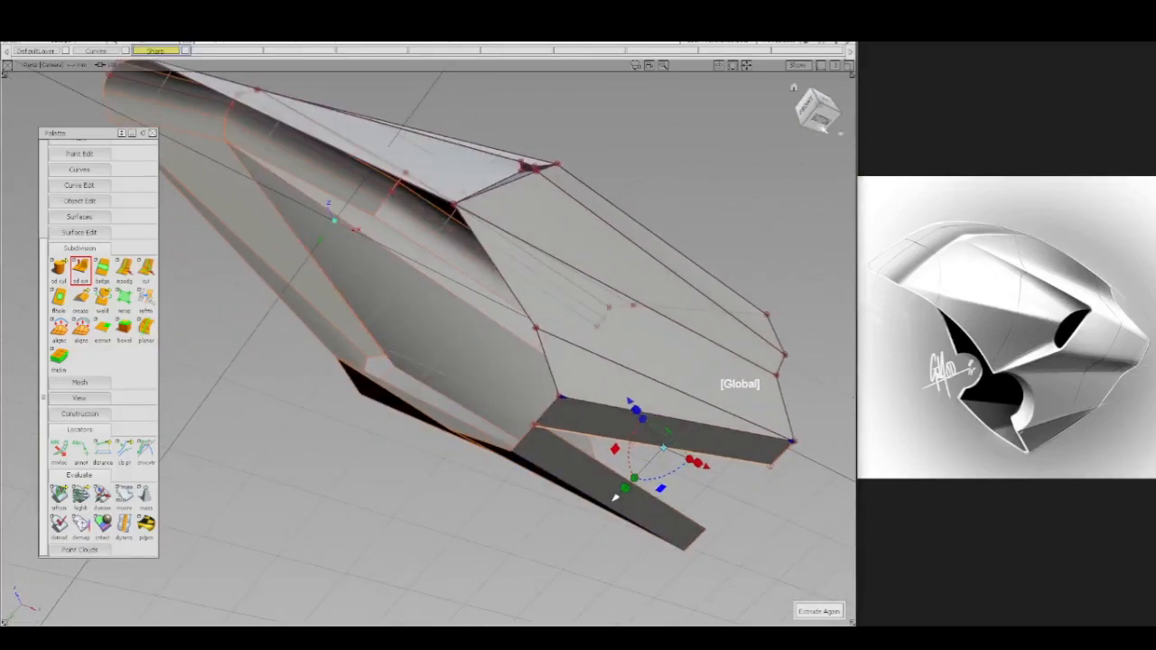
click(817, 113)
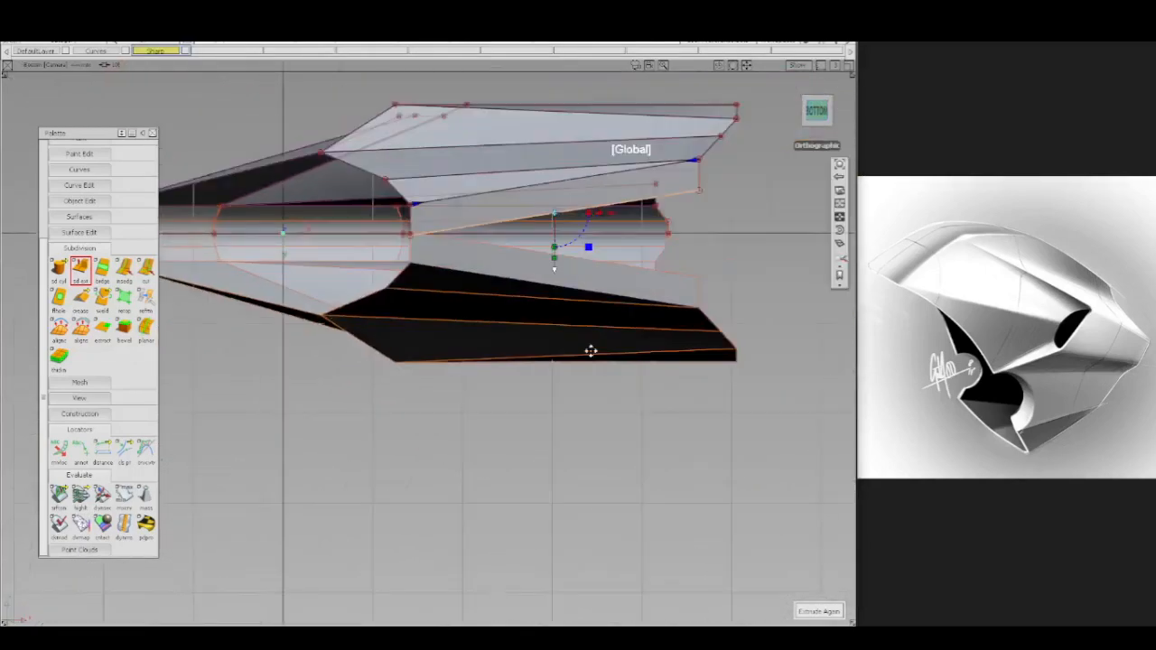
alt+shift+middle_drag(591, 350, 591, 401)
click(691, 305)
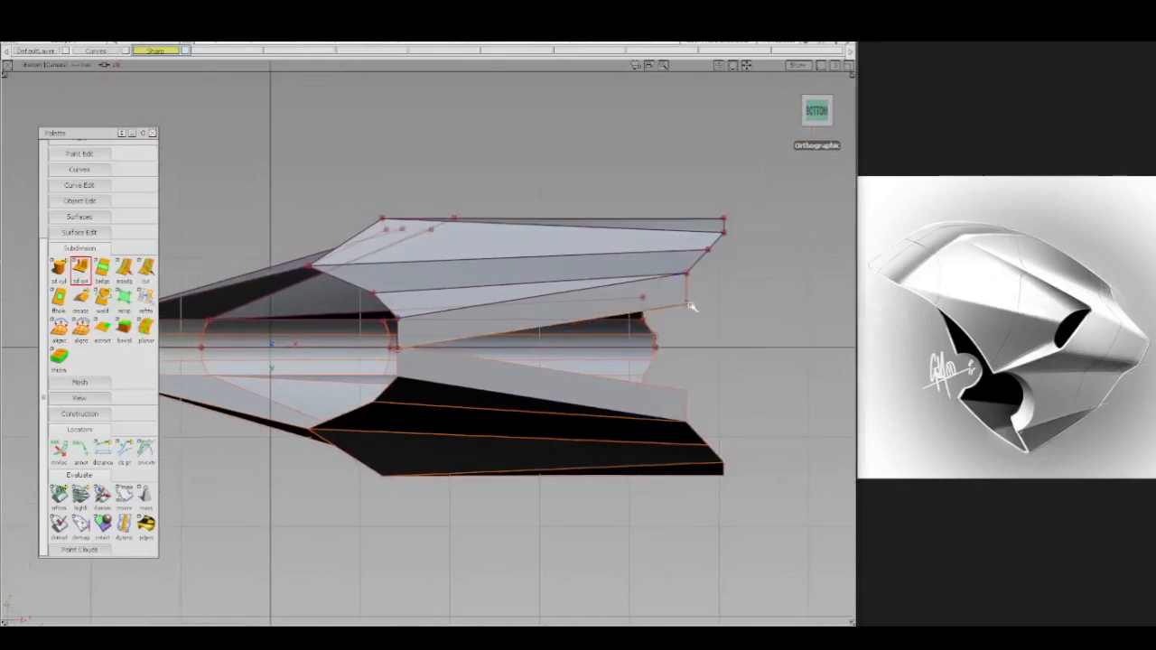
ctrl+shift+drag(661, 305, 692, 305)
click(686, 305)
ctrl+shift+middle_drag(694, 343, 699, 317)
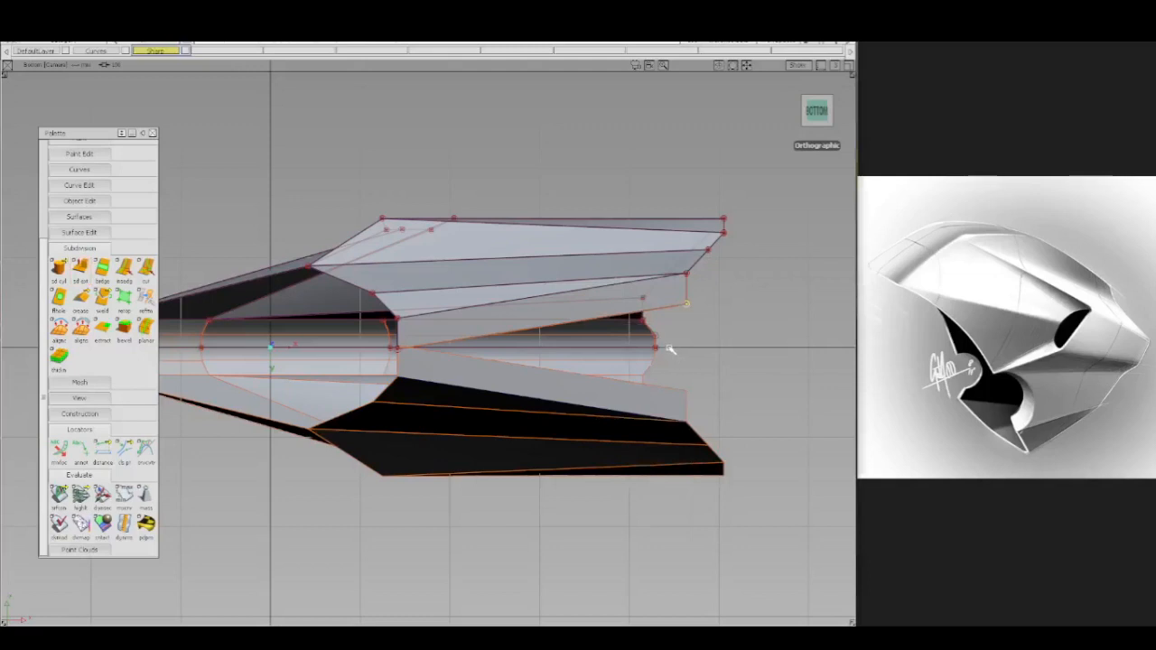
- Try snapping the bottom face's rear free vertex to the rear end of the centre line
ctrl+middle_click(670, 346)
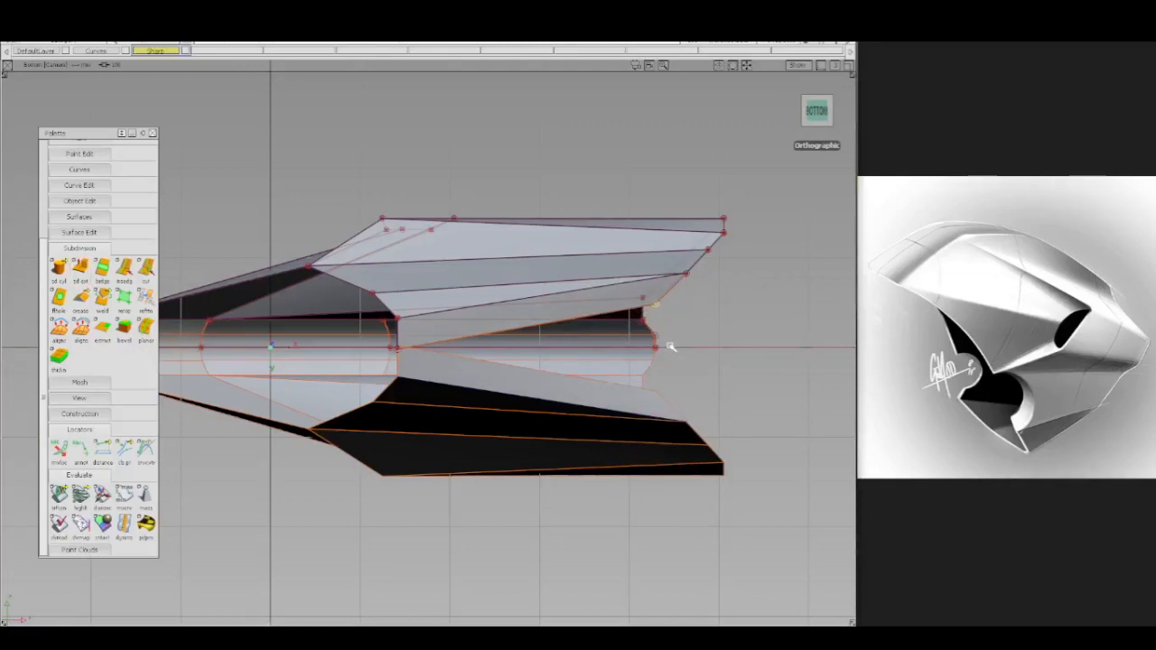
key(ctrl+z)
ctrl+click(670, 347)
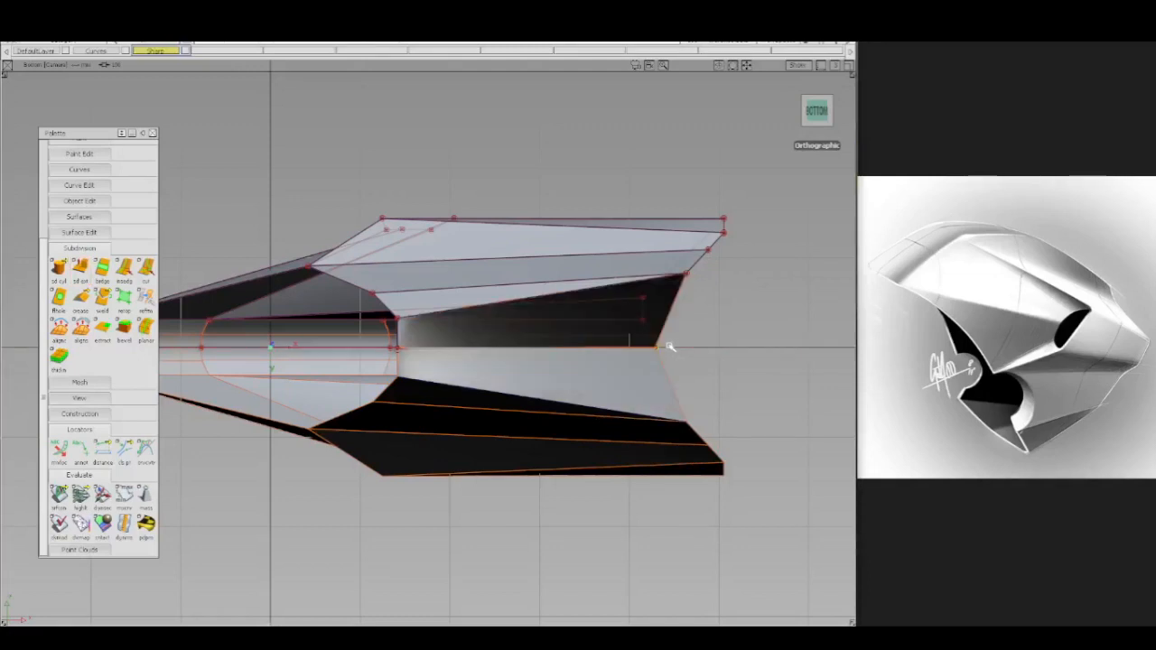
key(ctrl+z)
- Align the bottom face's rear vertex with the centre line along Y only, and place its front vertex on the centre line
ctrl+right_click(670, 347)
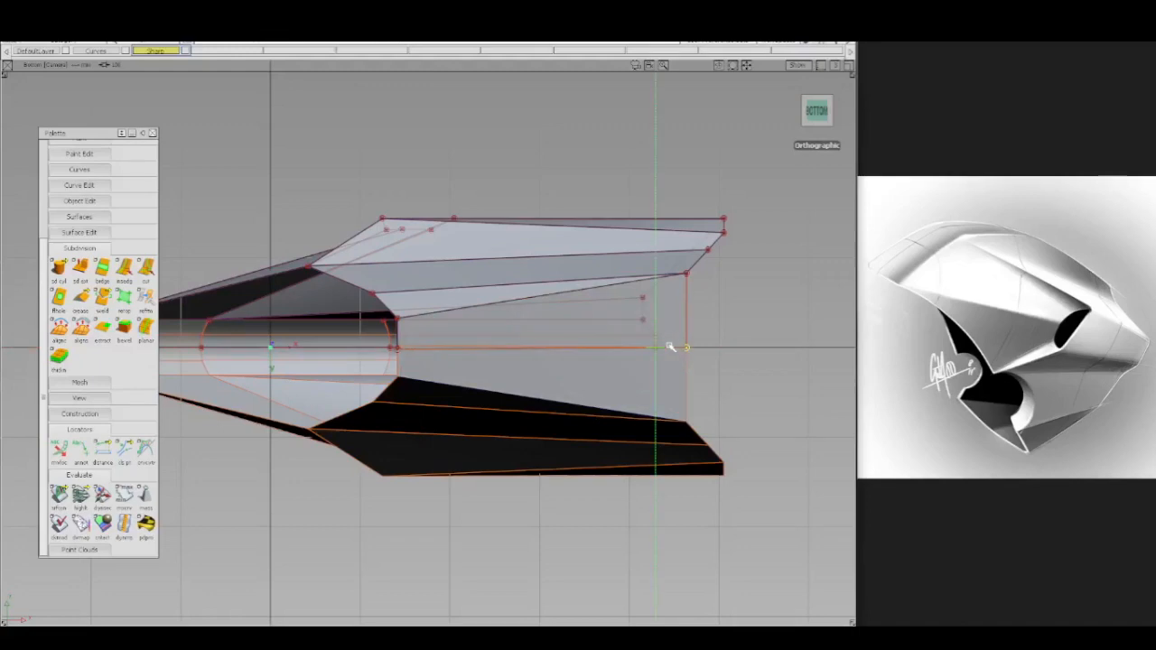
alt+shift+middle_drag(507, 367, 603, 358)
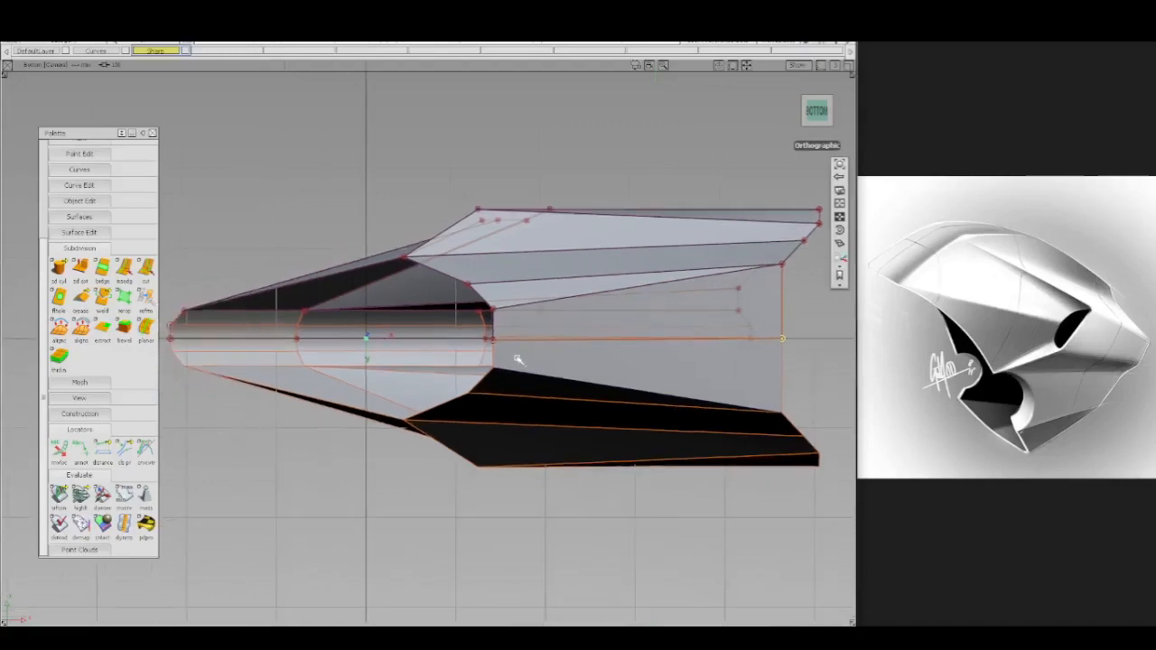
click(493, 340)
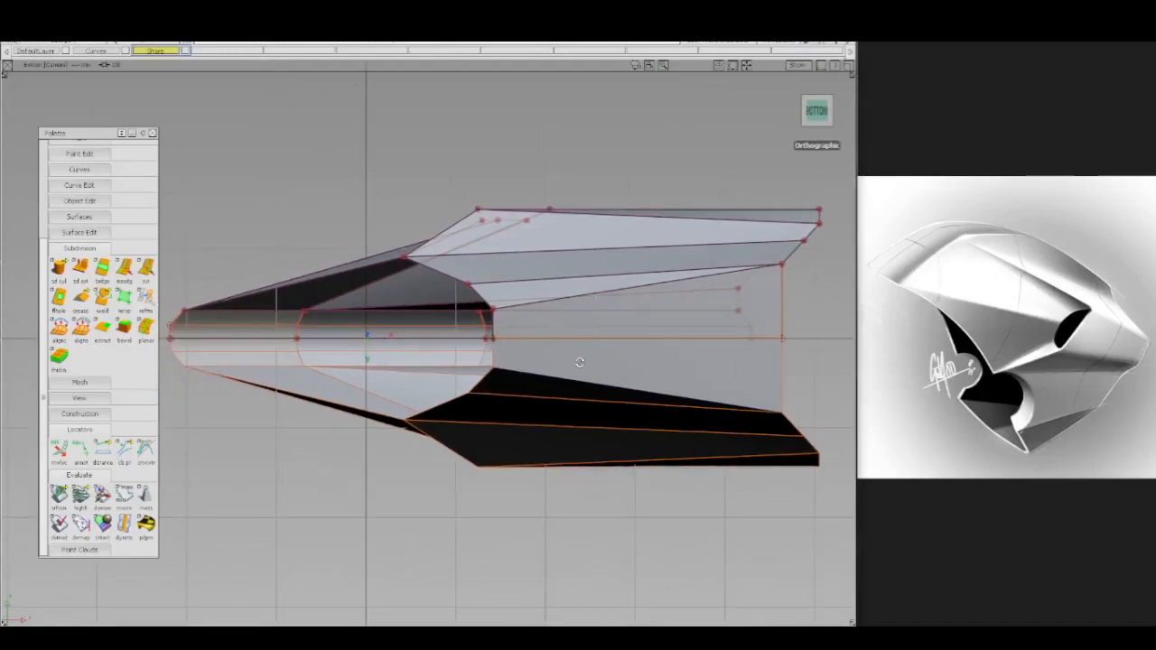
- Check the surface continuity along the bottom face's centre edge and return to the bookmarked perspective view
alt+shift+drag(575, 362, 614, 400)
mouse_move(638, 400)
ctrl+shift+right_down()
mouse_move(620, 393)
mouse_move(607, 406)
ctrl+shift+right_up()
click(58, 494)
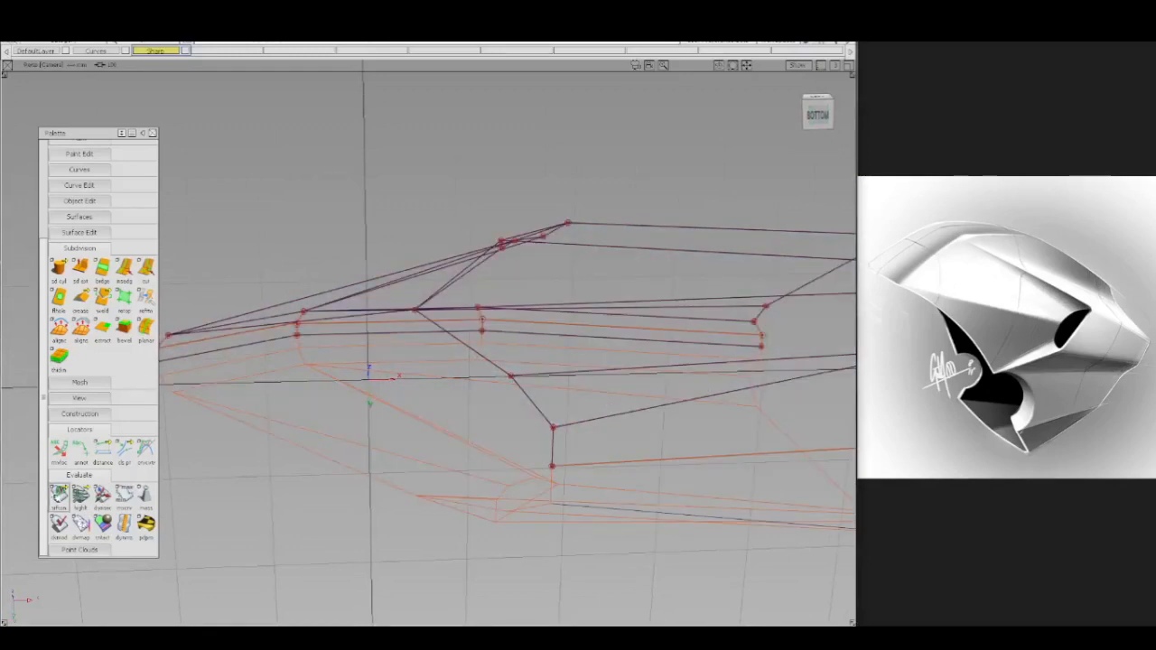
click(589, 465)
alt+shift+drag(599, 353, 605, 400)
key(F1)
alt+shift+drag(621, 356, 635, 423)
click(841, 288)
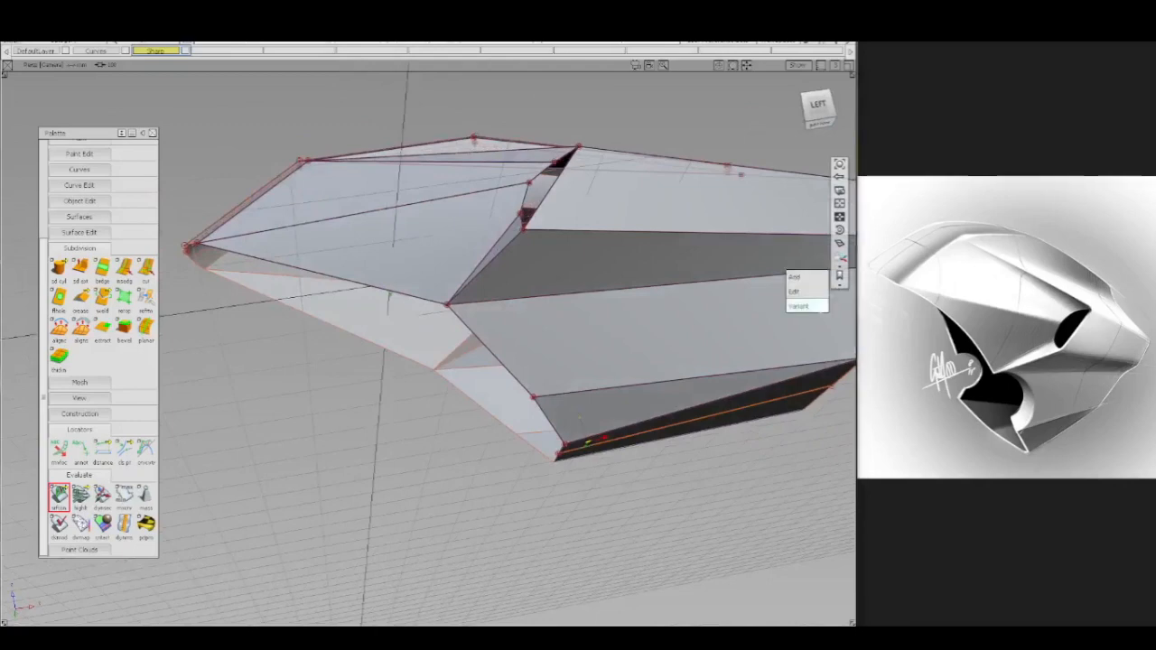
click(822, 308)
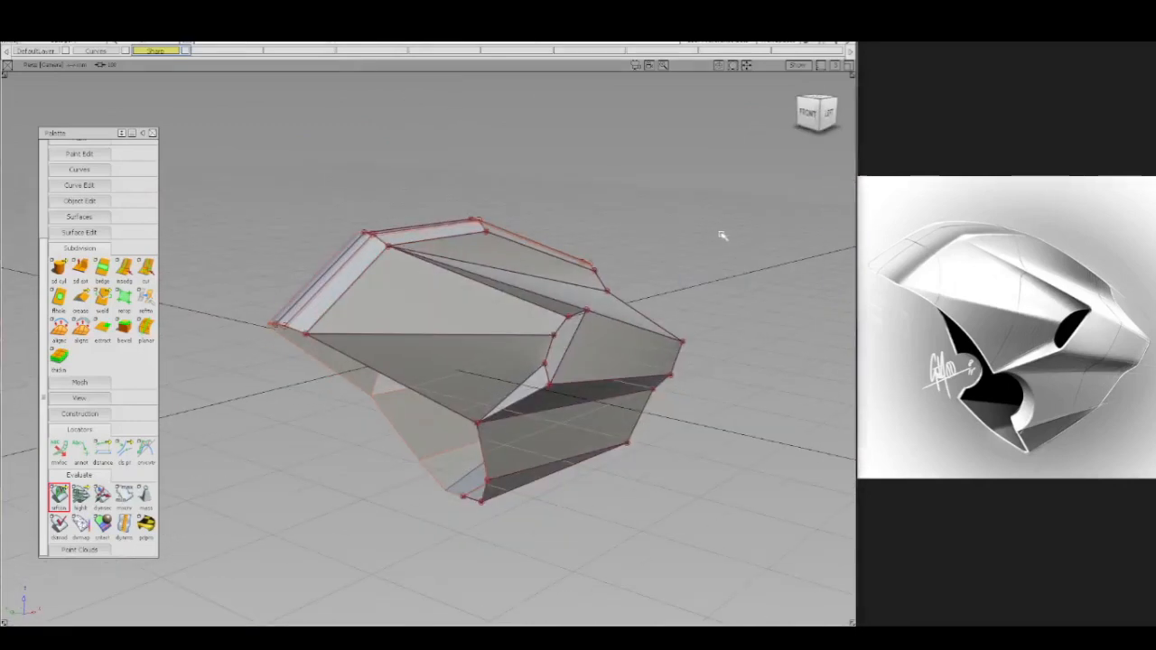
- Hide the grid and the display of the curve and surface vertices
key(alt+g)
key(shift+alt)
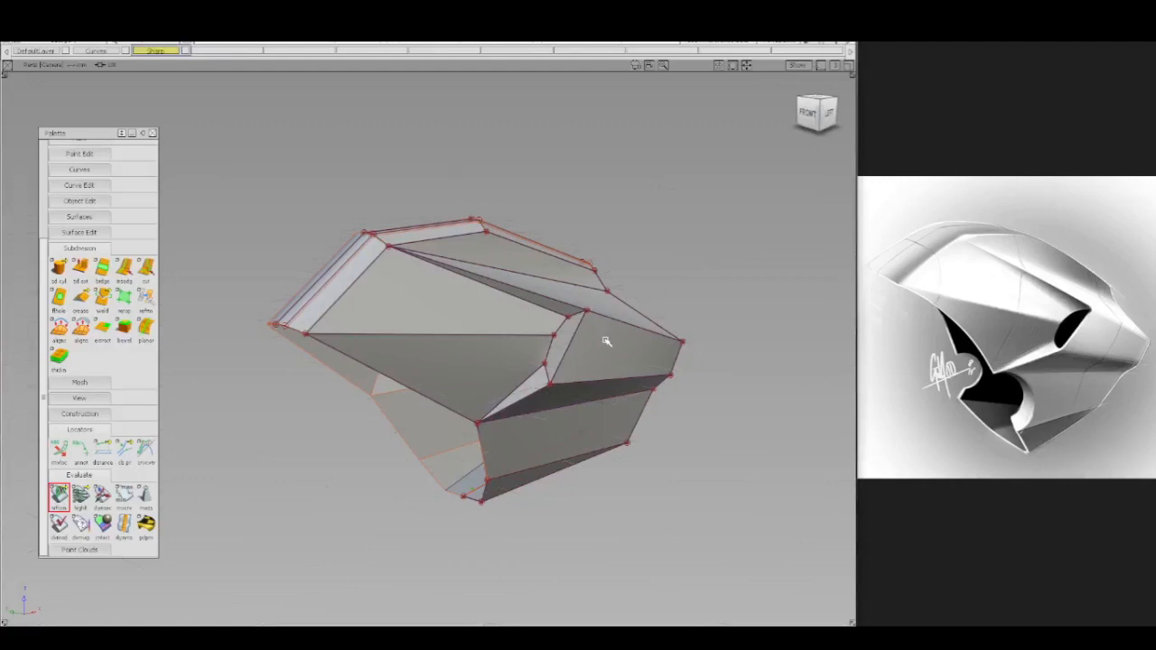
key(ctrl+h)
alt+shift+drag(606, 342, 612, 338)
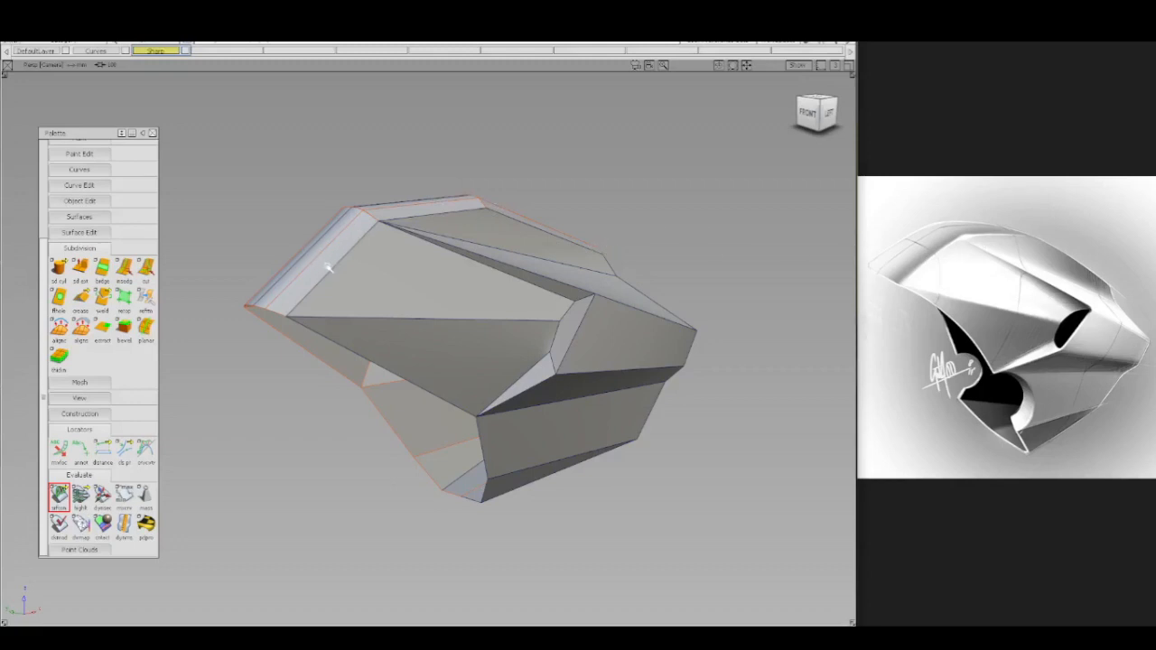
- In the left view, select only the upper row of the top centre strip's vertices and lower it slightly along Z
ctrl+shift+click(293, 224)
ctrl+shift+drag(292, 224, 292, 251)
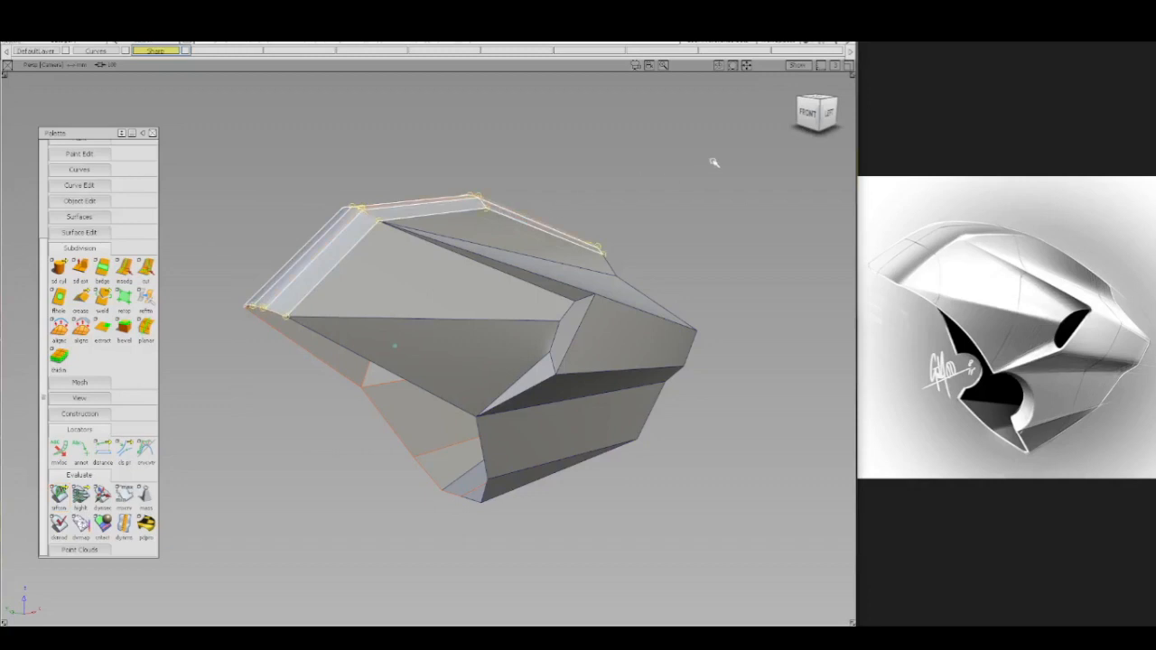
click(831, 114)
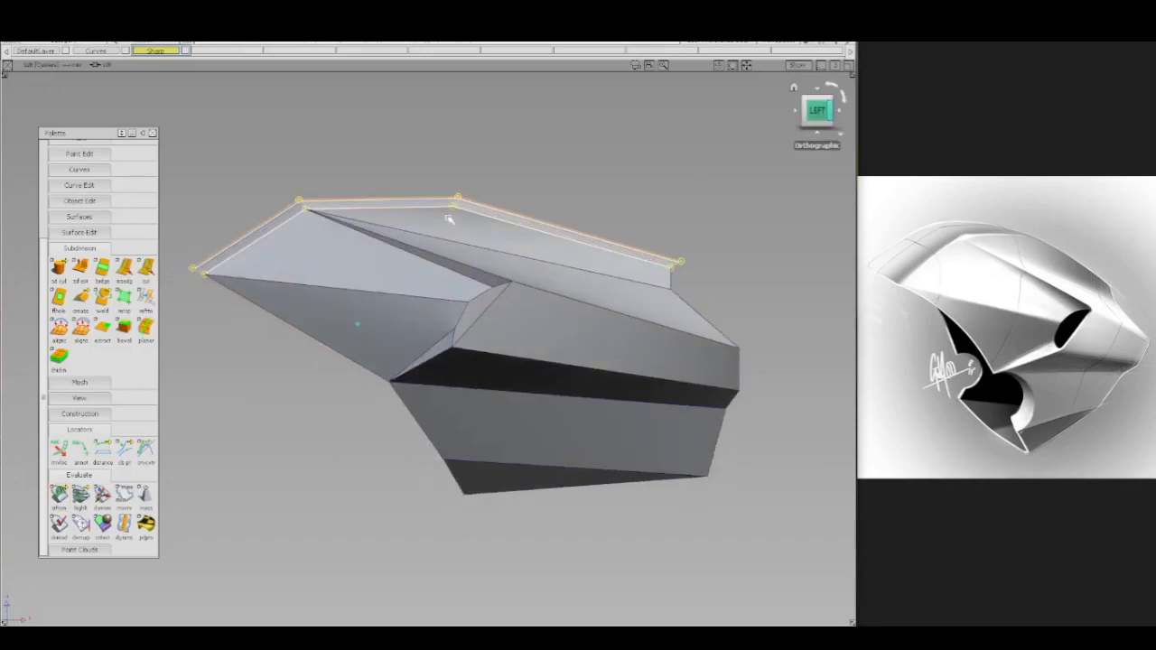
ctrl+shift+drag(188, 210, 222, 208)
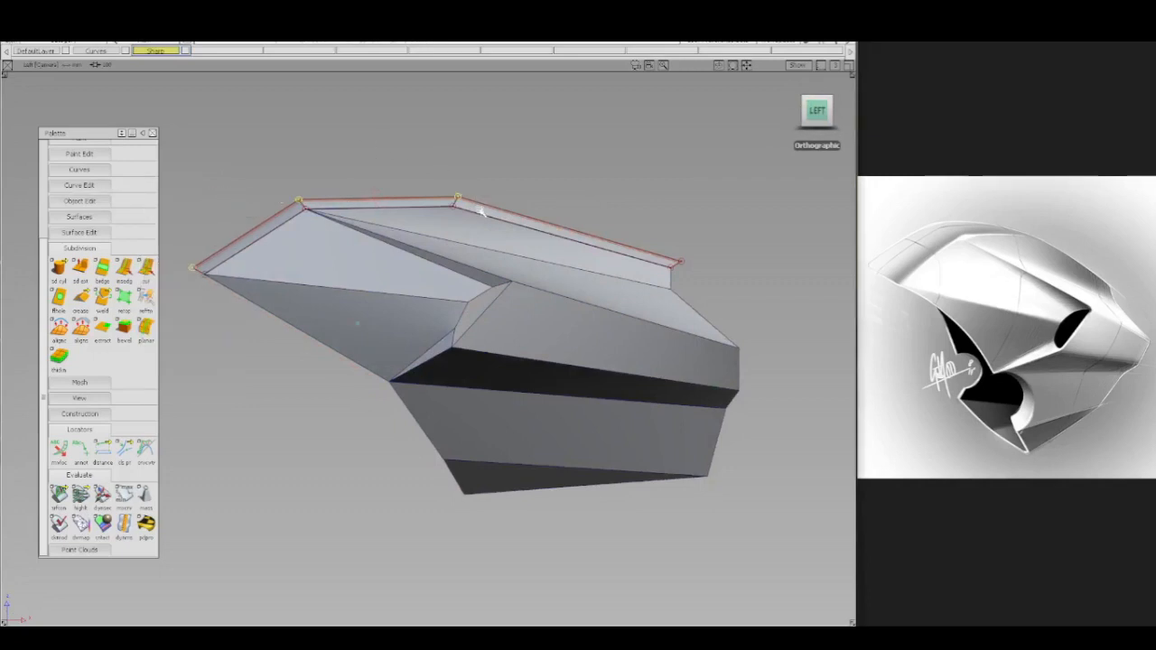
ctrl+shift+right_drag(523, 170, 560, 151)
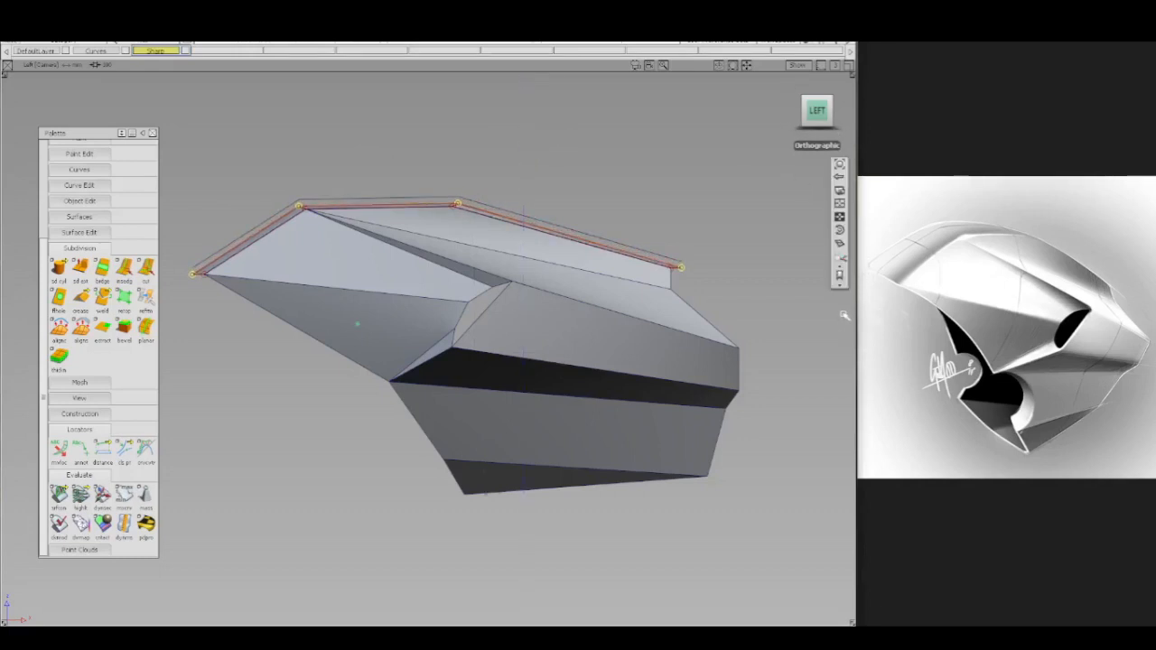
- Examine the shaded helmet form in perspective with the wireframe hidden, and restore the wireframe with the vertices deselected
alt+shift+drag(810, 305, 681, 293)
key(alt+m)
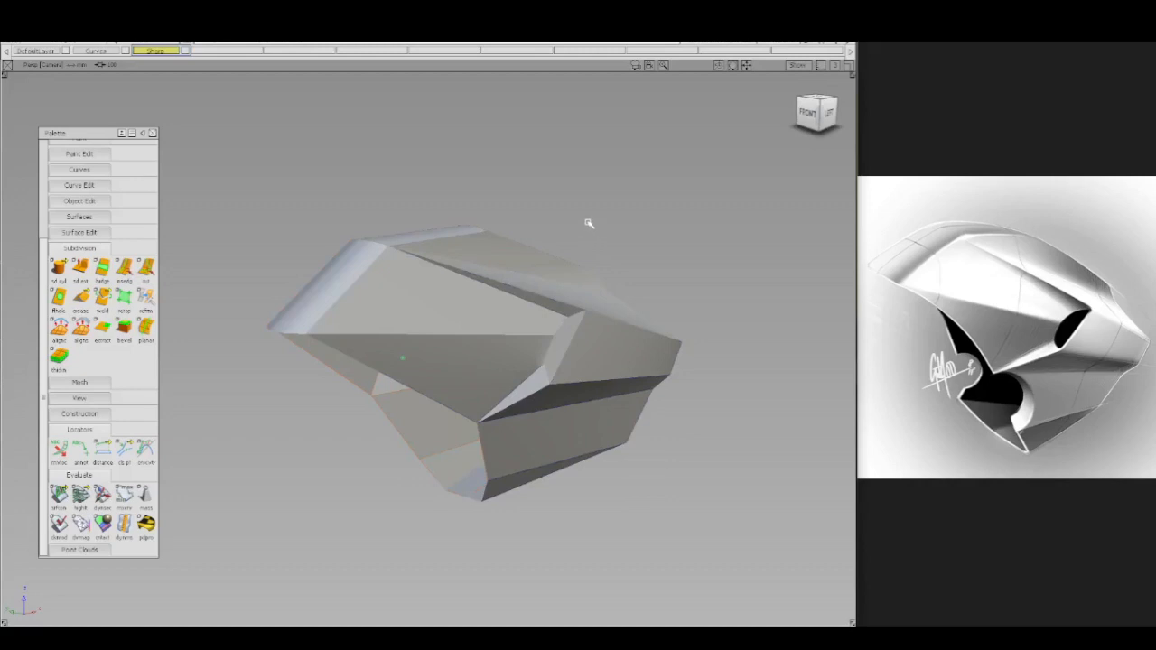
alt+shift+right_drag(589, 223, 603, 223)
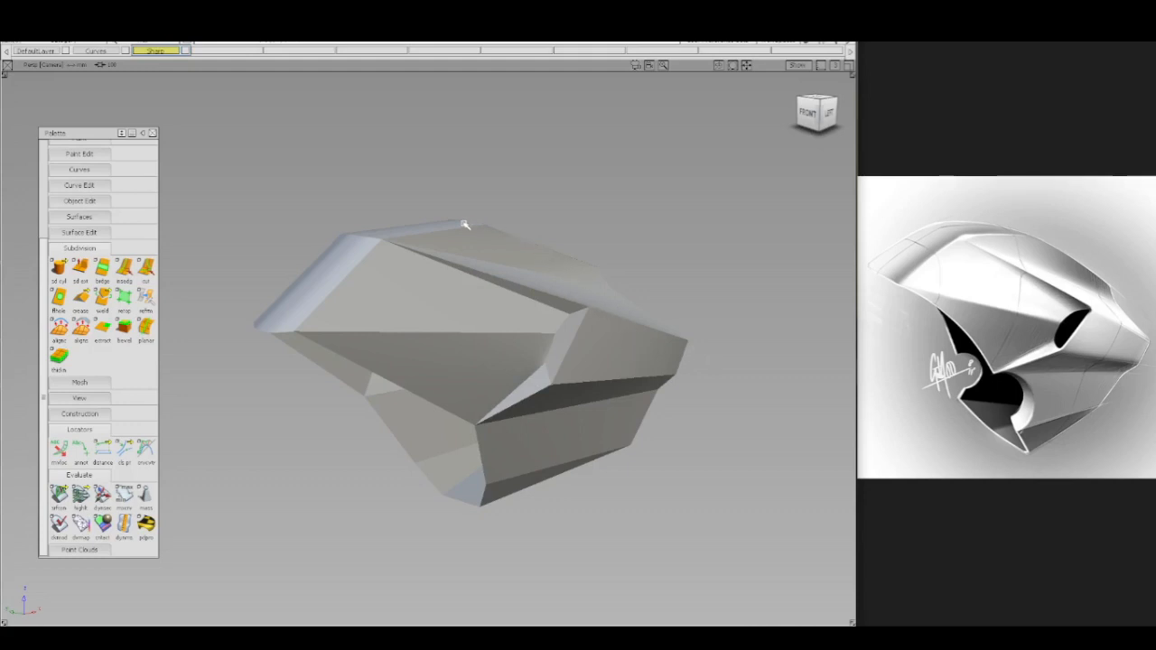
key(alt+t)
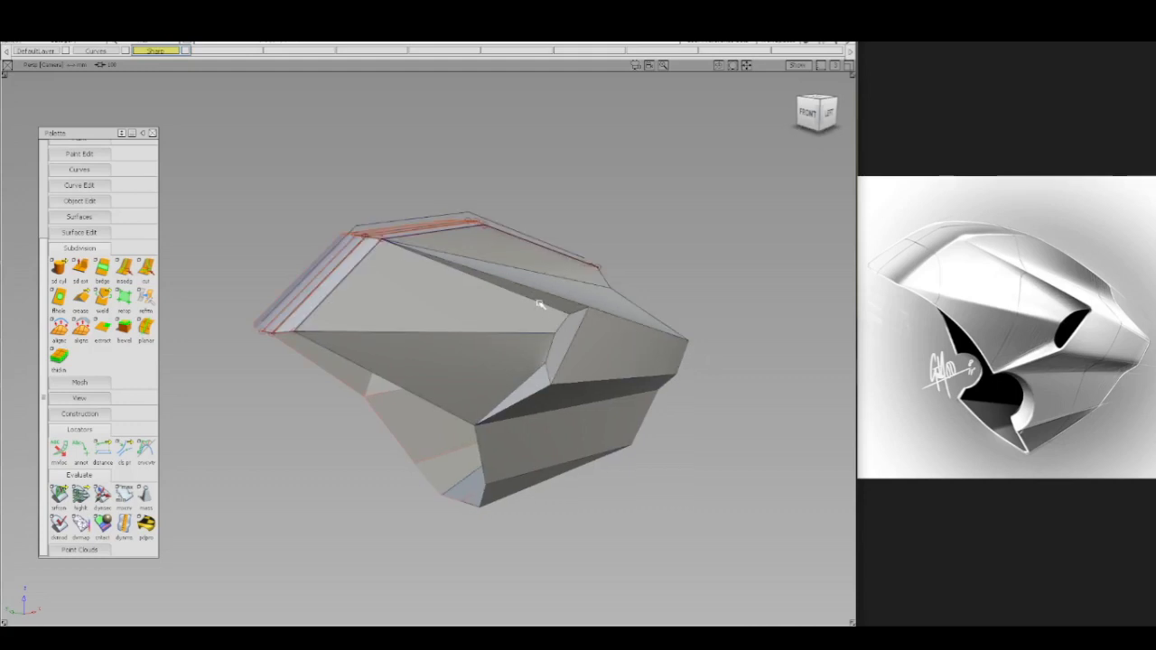
click(495, 271)
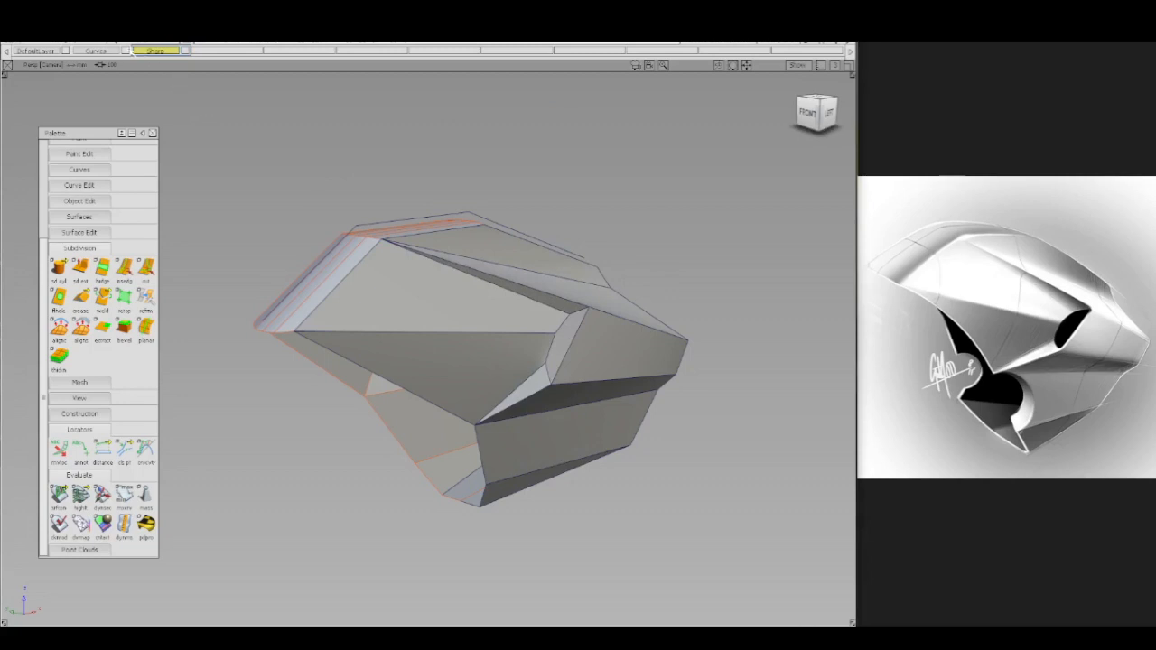
- Hide the Curves layer and select the front centre strip surface
click(127, 51)
ctrl+shift+drag(428, 189, 379, 182)
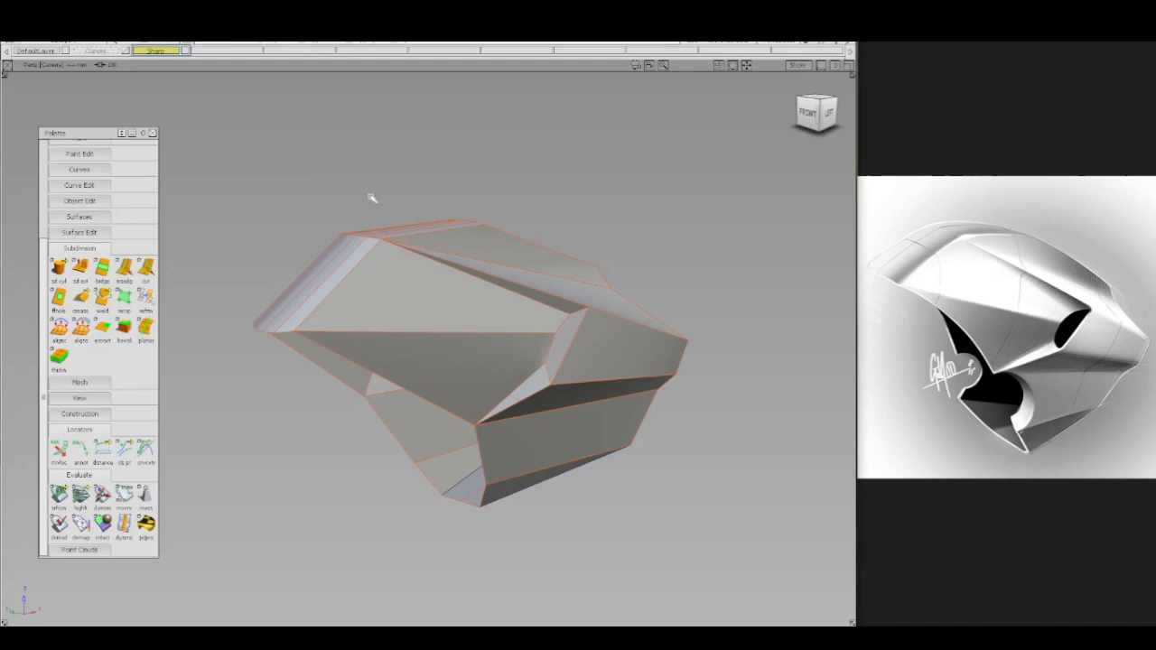
click(306, 296)
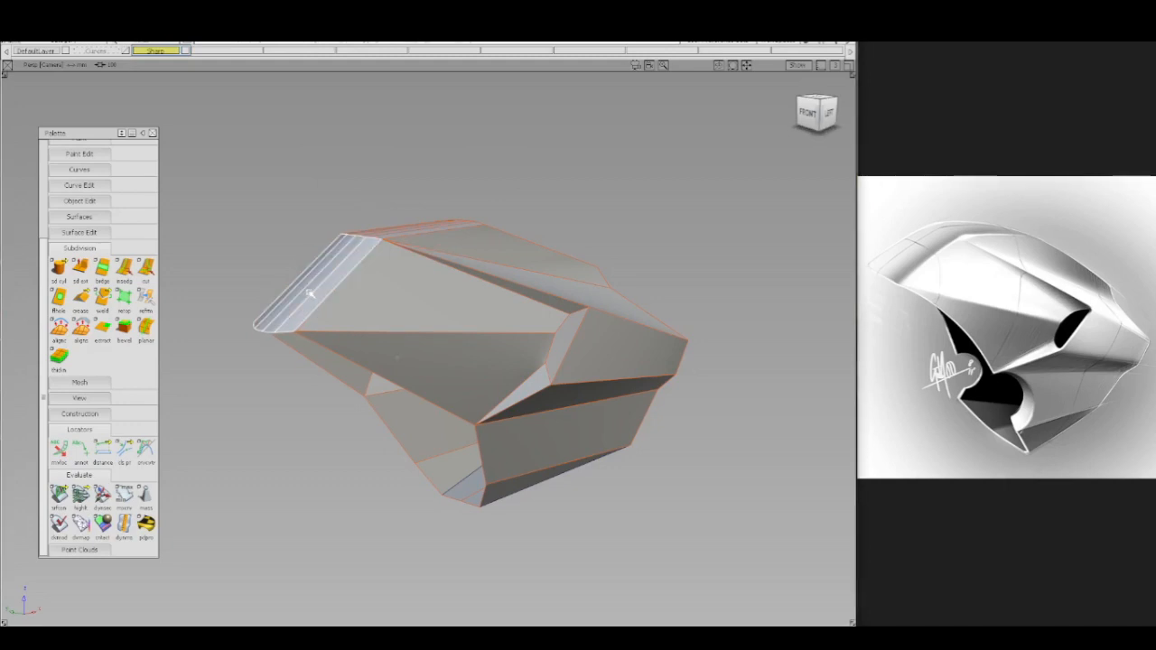
- Select the vertices at the lower front end of the centre strip and slide them slightly along the strip
ctrl+shift+drag(251, 330, 277, 344)
key(space)
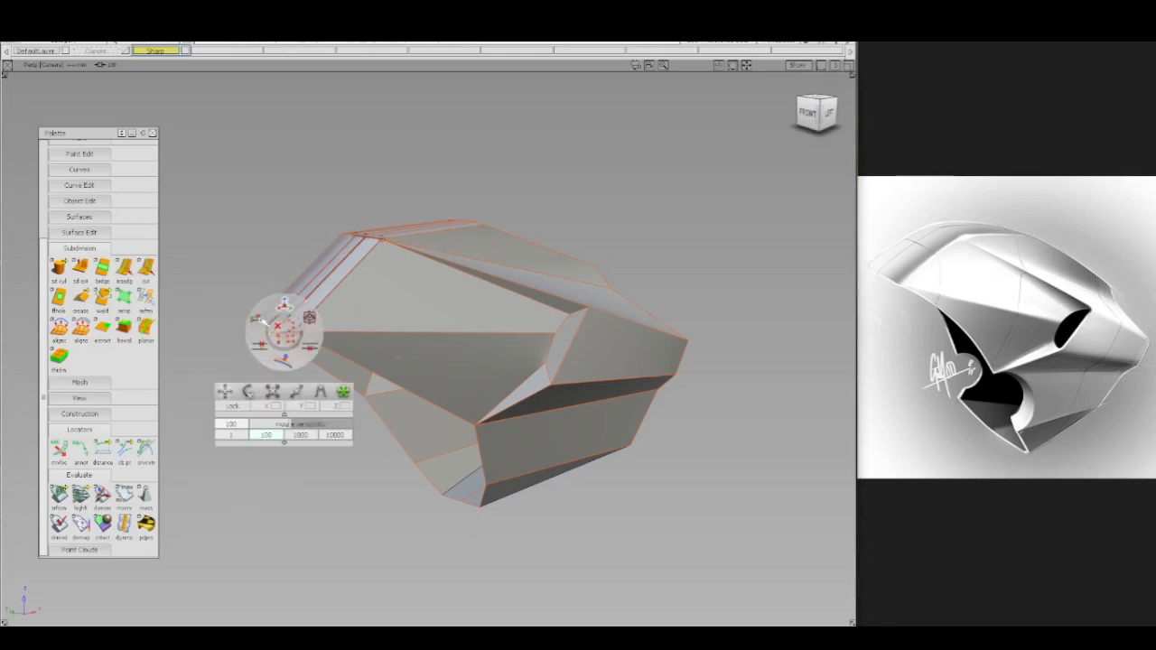
click(258, 318)
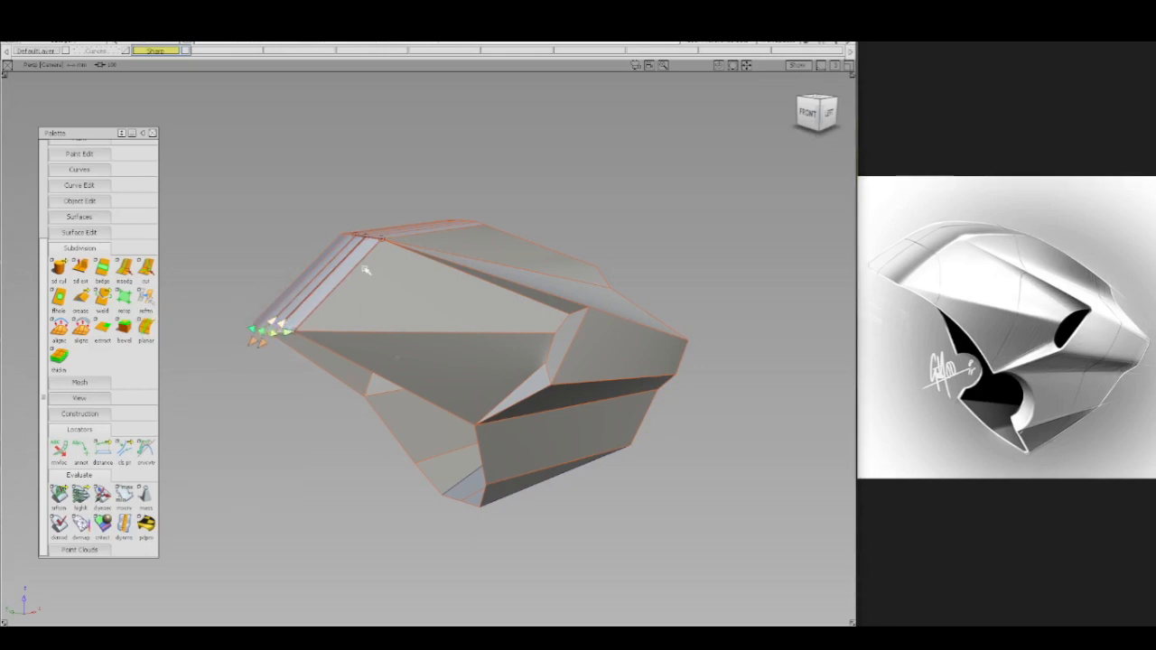
drag(366, 270, 624, 123)
drag(304, 413, 744, 130)
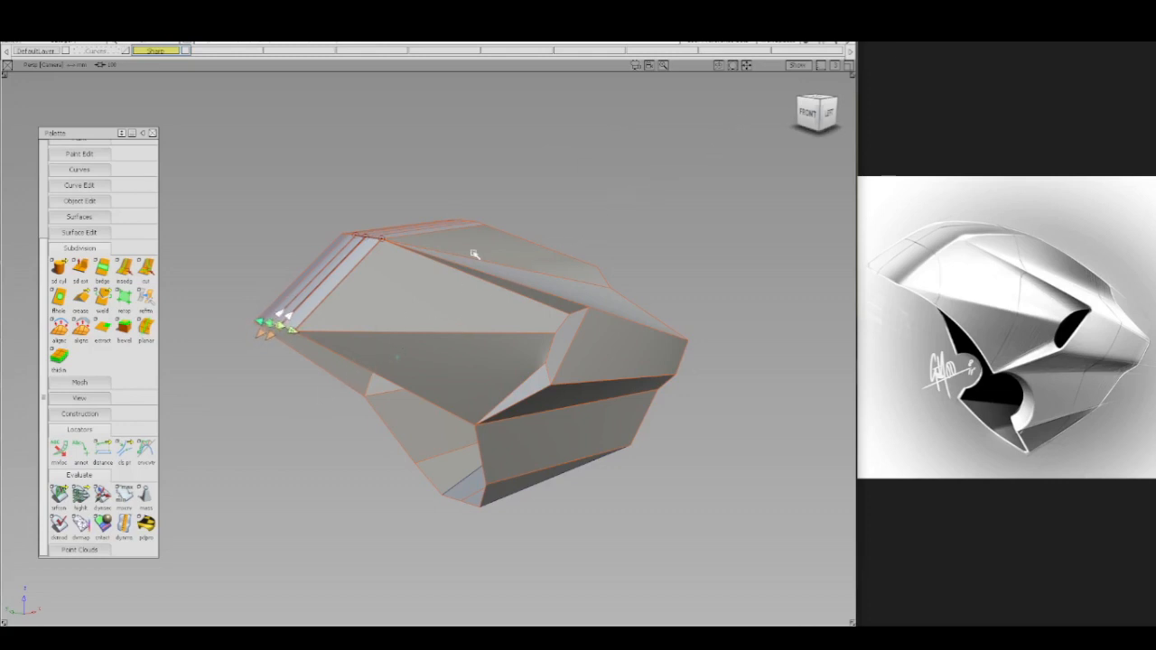
- Select the lower front-edge vertices of the centre strip together with the adjoining body's corner vertex and raise them along Z
click(482, 186)
ctrl+shift+drag(238, 318, 289, 318)
mouse_move(451, 262)
ctrl+shift+mouse_down()
mouse_move(416, 271)
mouse_move(453, 281)
ctrl+shift+mouse_up()
drag(418, 207, 641, 477)
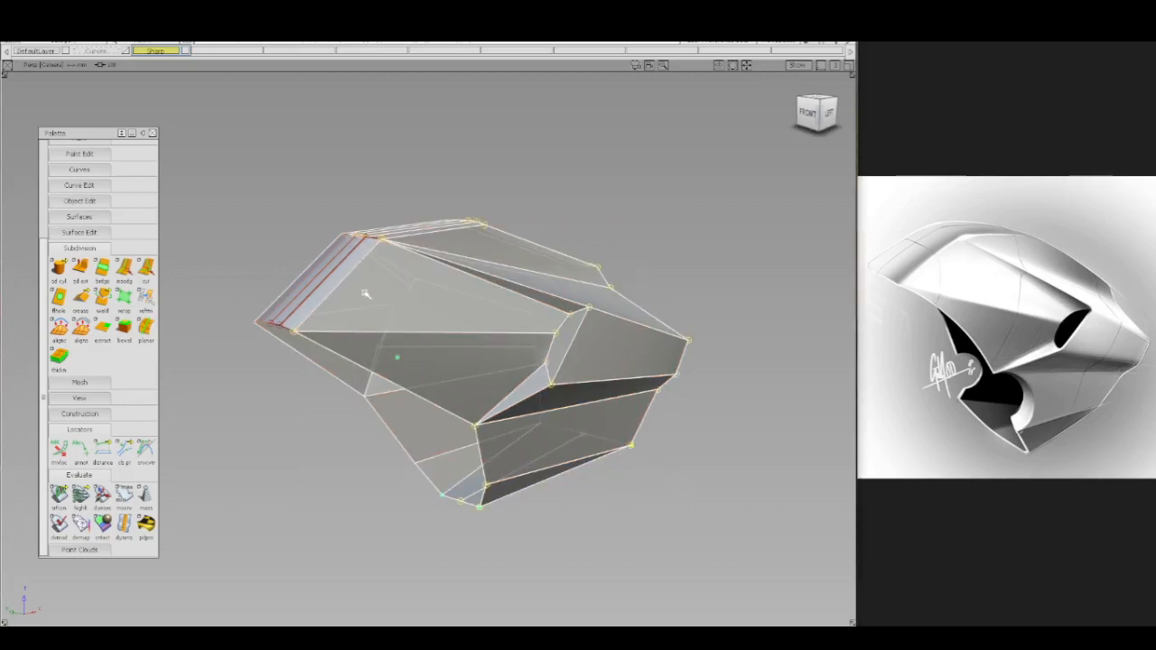
click(249, 331)
ctrl+shift+drag(232, 325, 265, 320)
drag(318, 349, 330, 359)
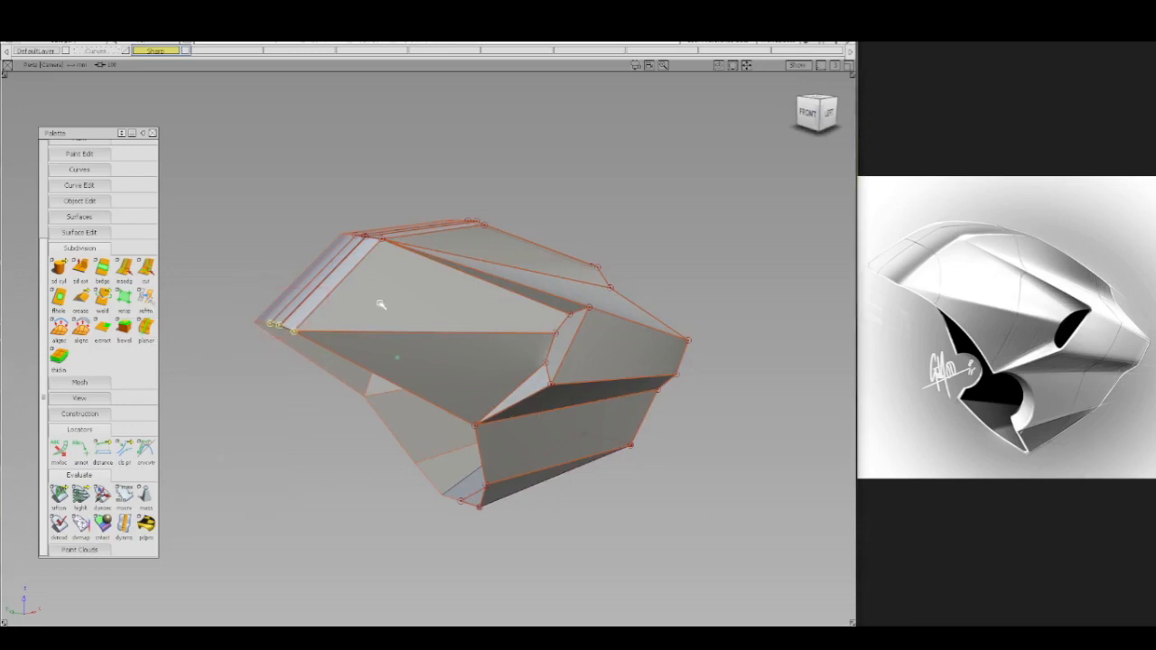
ctrl+shift+right_drag(380, 303, 375, 273)
right_drag(306, 389, 306, 376)
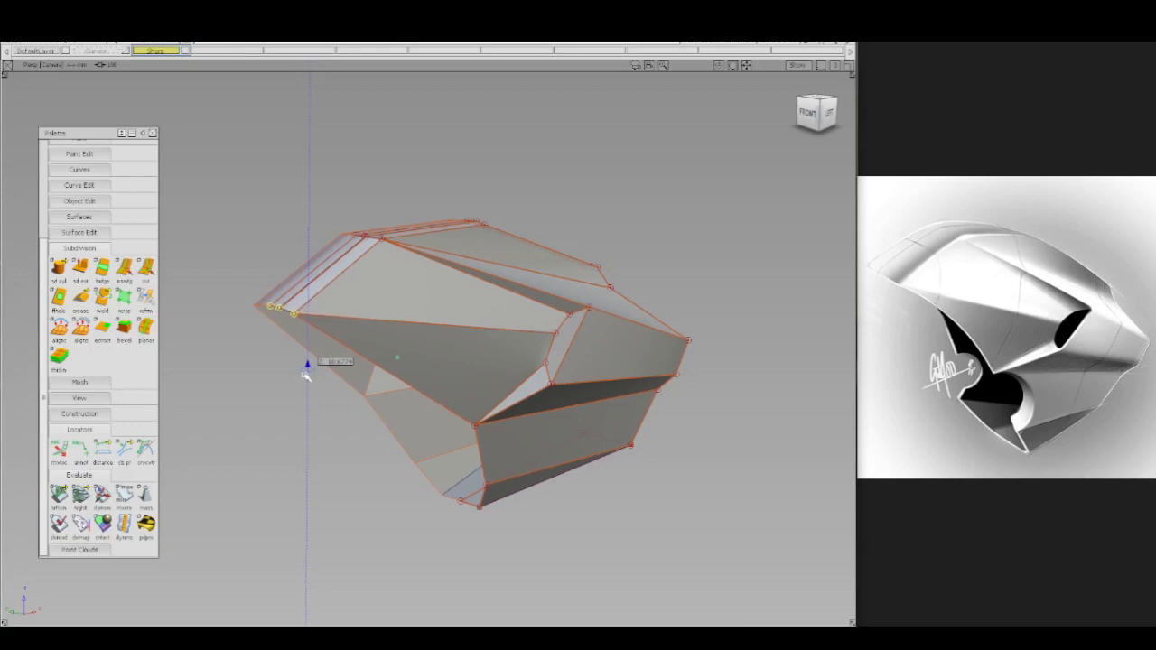
- Adjust the height of the front lip vertices and shift the vertices at the crown peak slightly
right_drag(307, 376, 306, 375)
ctrl+shift+drag(371, 287, 454, 216)
drag(448, 197, 503, 236)
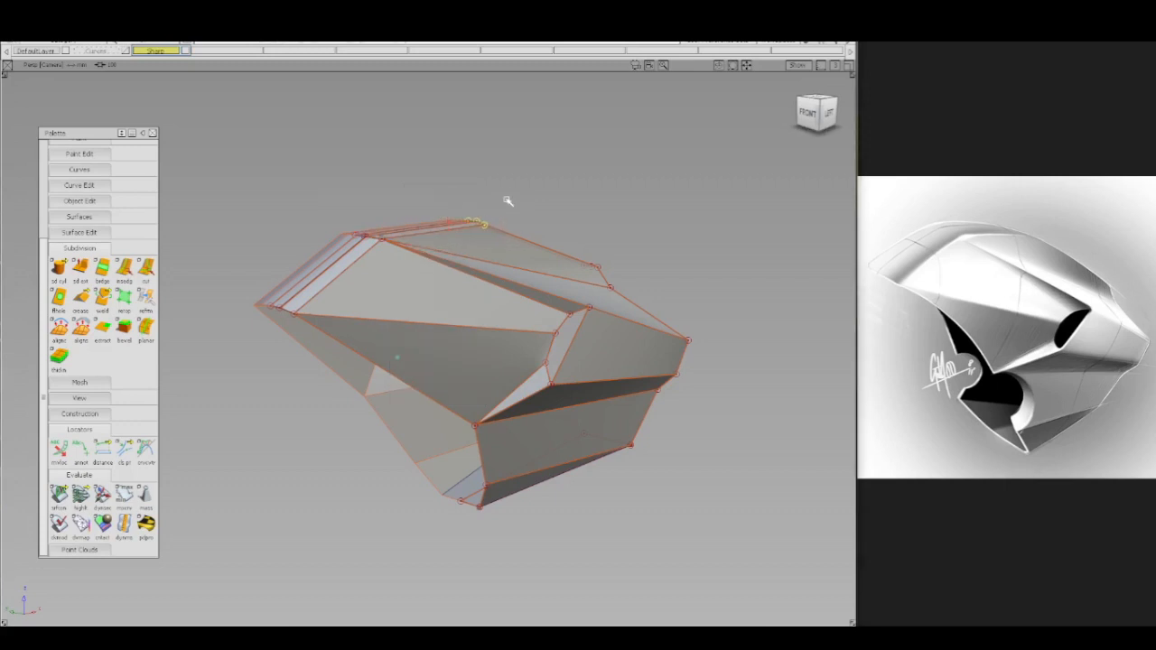
middle_drag(509, 199, 511, 200)
ctrl+shift+drag(542, 235, 546, 189)
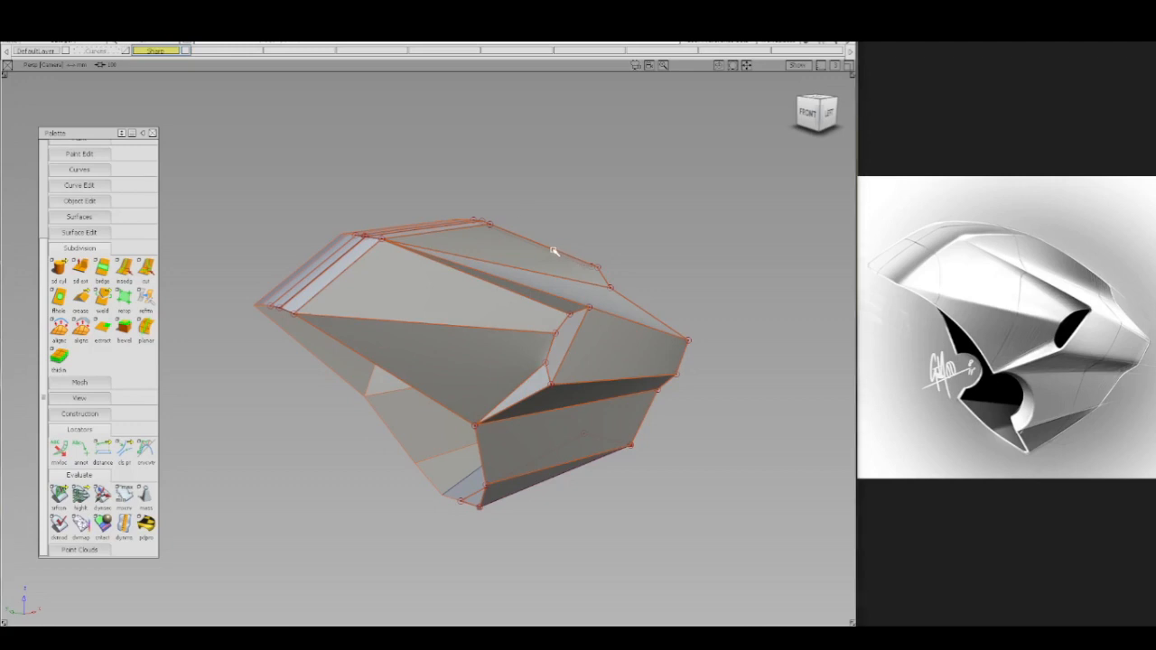
- Lower the pair of vertices at the rear end of the crown slightly along Z
right_drag(553, 251, 579, 234)
drag(600, 263, 624, 294)
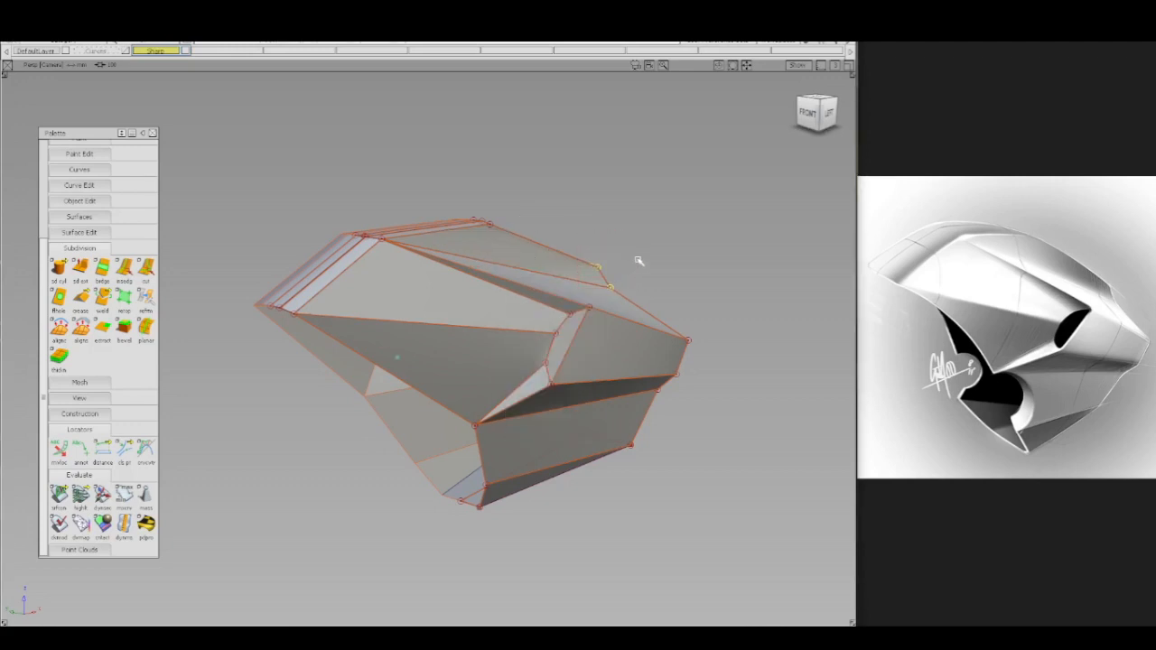
ctrl+shift+right_drag(637, 259, 631, 221)
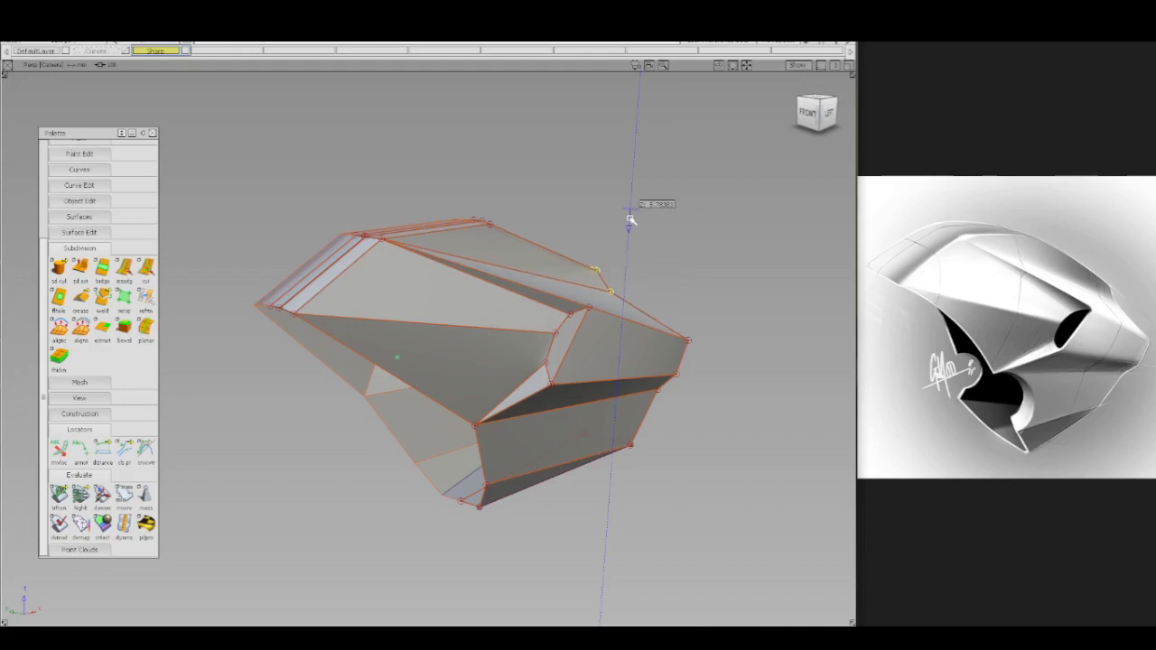
right_drag(631, 220, 631, 220)
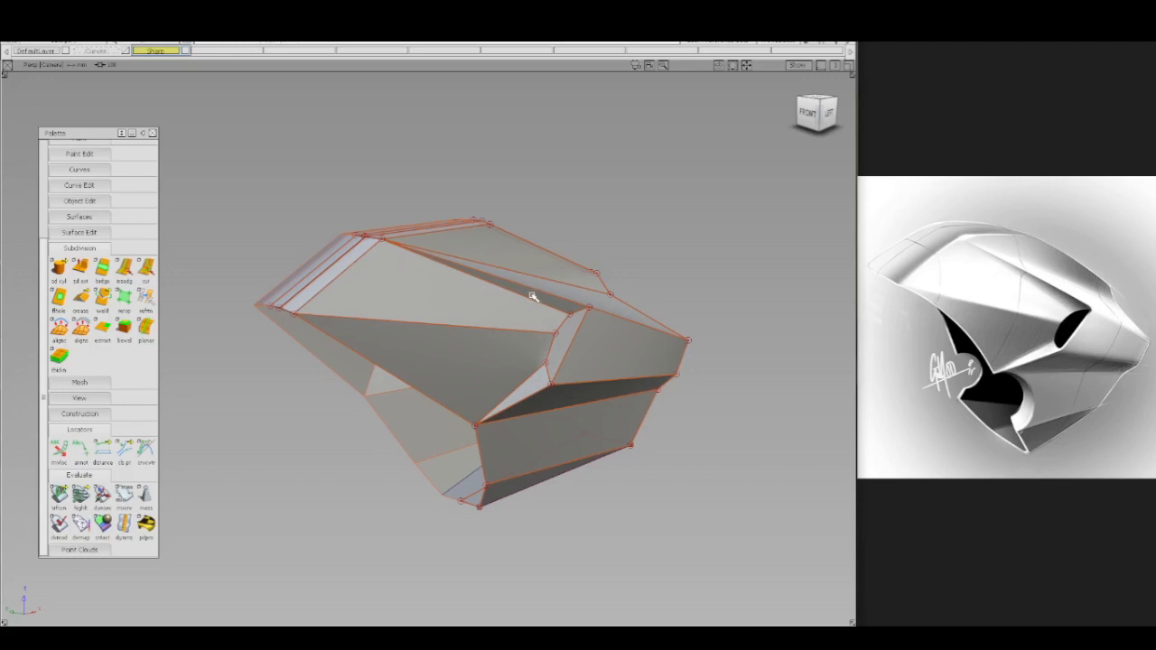
- Lower the five vertices around the side intake opening slightly along Z
right_drag(518, 298, 540, 301)
drag(523, 298, 598, 396)
right_drag(630, 287, 645, 254)
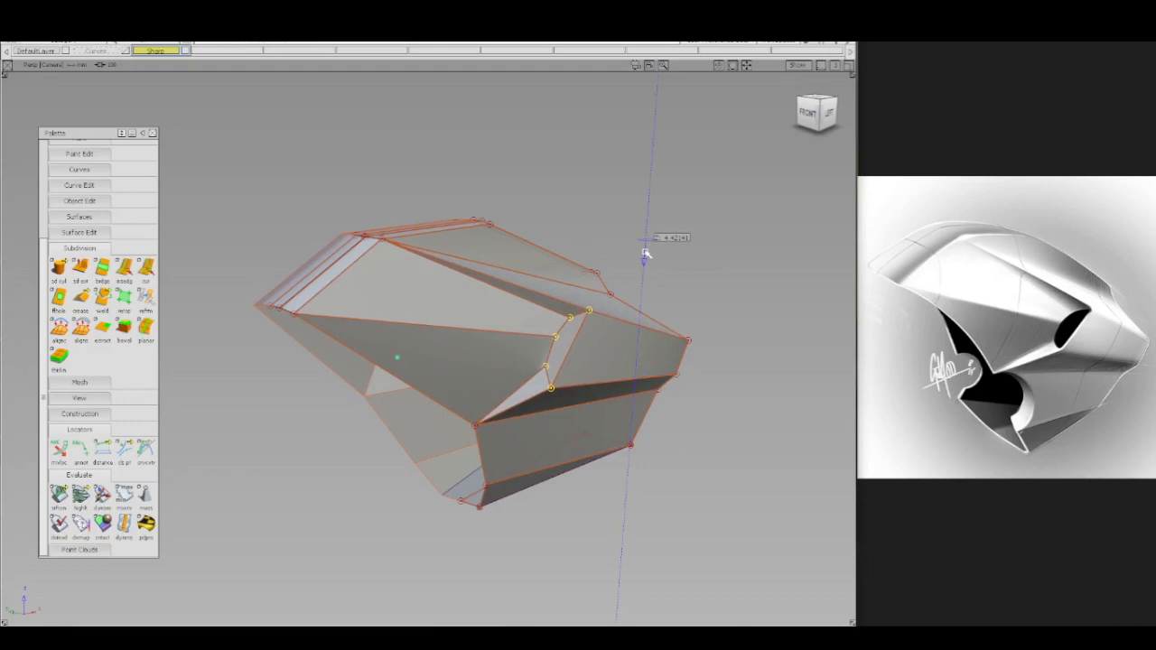
right_drag(646, 254, 646, 256)
- Move the rear edge vertices, including those of the lower side, forward along X
ctrl+shift+drag(646, 256, 645, 305)
drag(713, 415, 643, 318)
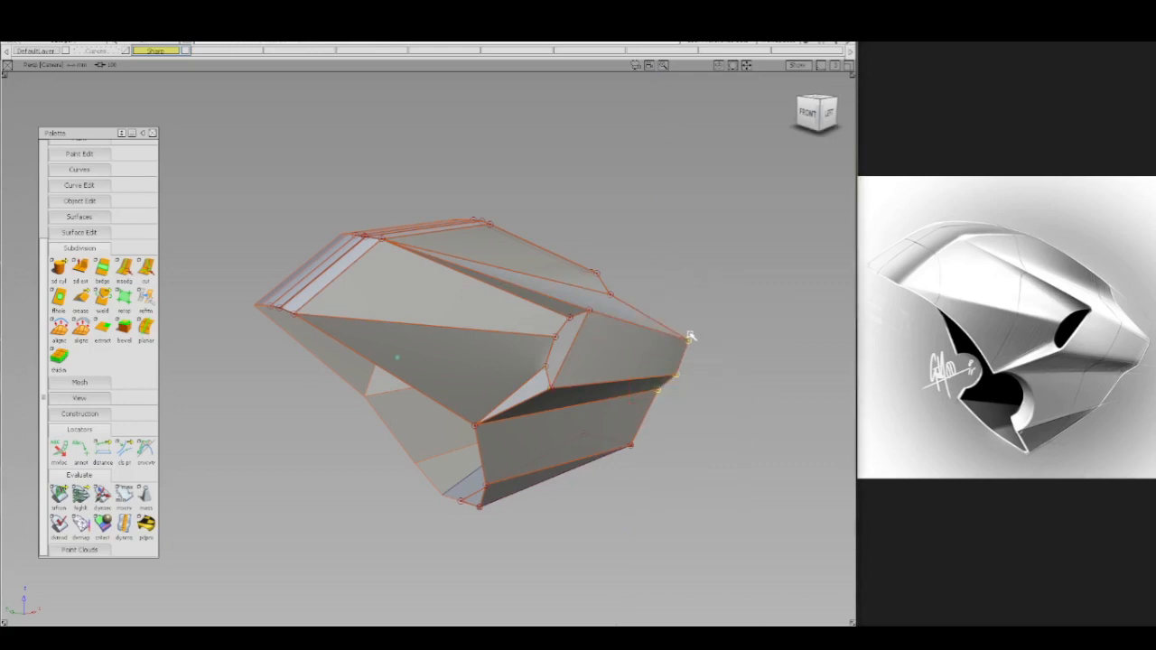
ctrl+shift+drag(595, 444, 664, 457)
ctrl+shift+drag(698, 371, 699, 316)
drag(714, 314, 703, 314)
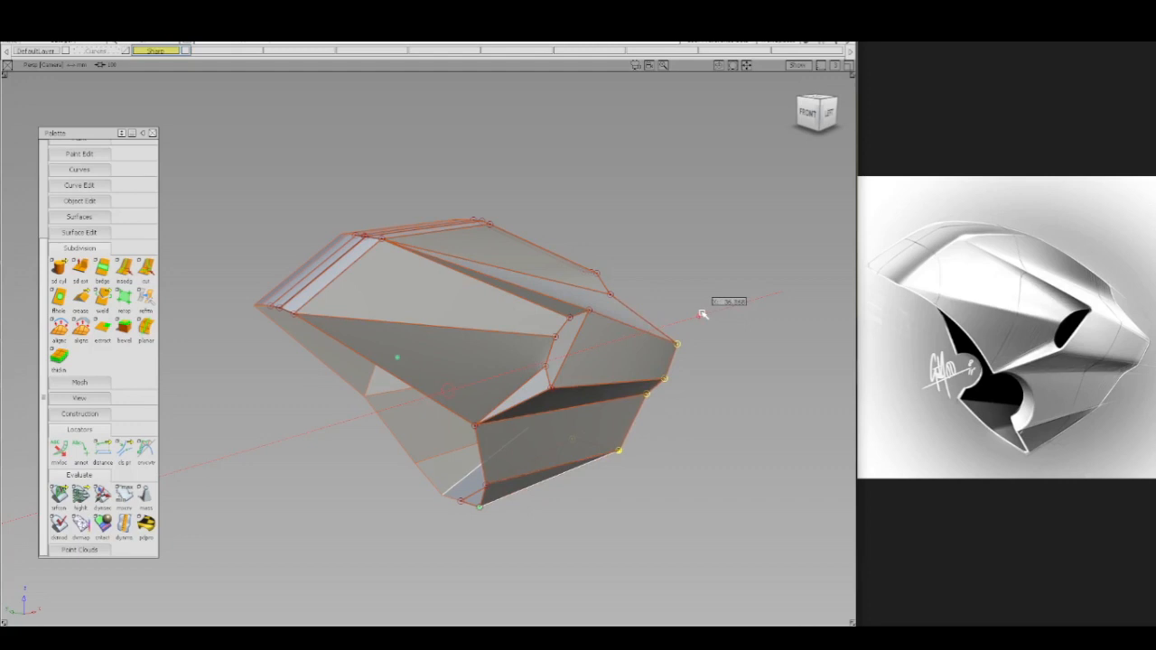
drag(704, 312, 704, 313)
- Check the selected rear edge vertices in wireframe and move them inward and slightly up
mouse_move(533, 438)
ctrl+shift+mouse_down()
mouse_move(574, 438)
mouse_move(579, 448)
ctrl+shift+mouse_up()
key(5)
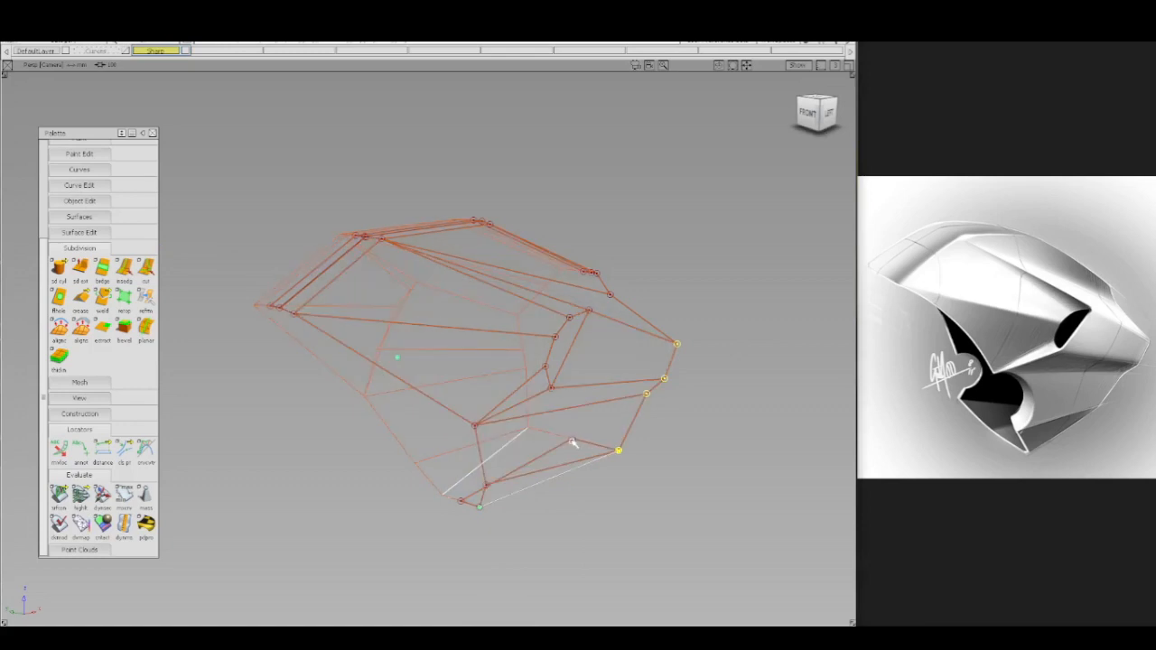
key(5)
mouse_move(713, 351)
ctrl+shift+middle_down()
mouse_move(714, 321)
mouse_move(732, 345)
mouse_move(722, 339)
ctrl+shift+middle_up()
right_drag(721, 339, 723, 340)
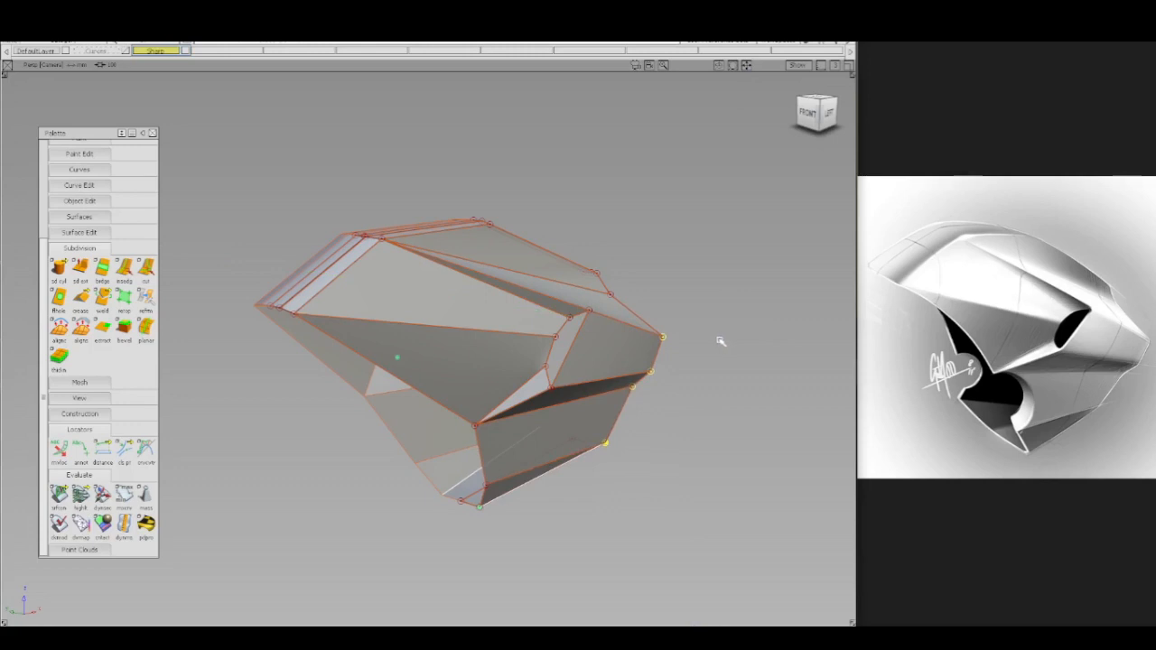
middle_drag(720, 340, 720, 341)
drag(720, 341, 712, 341)
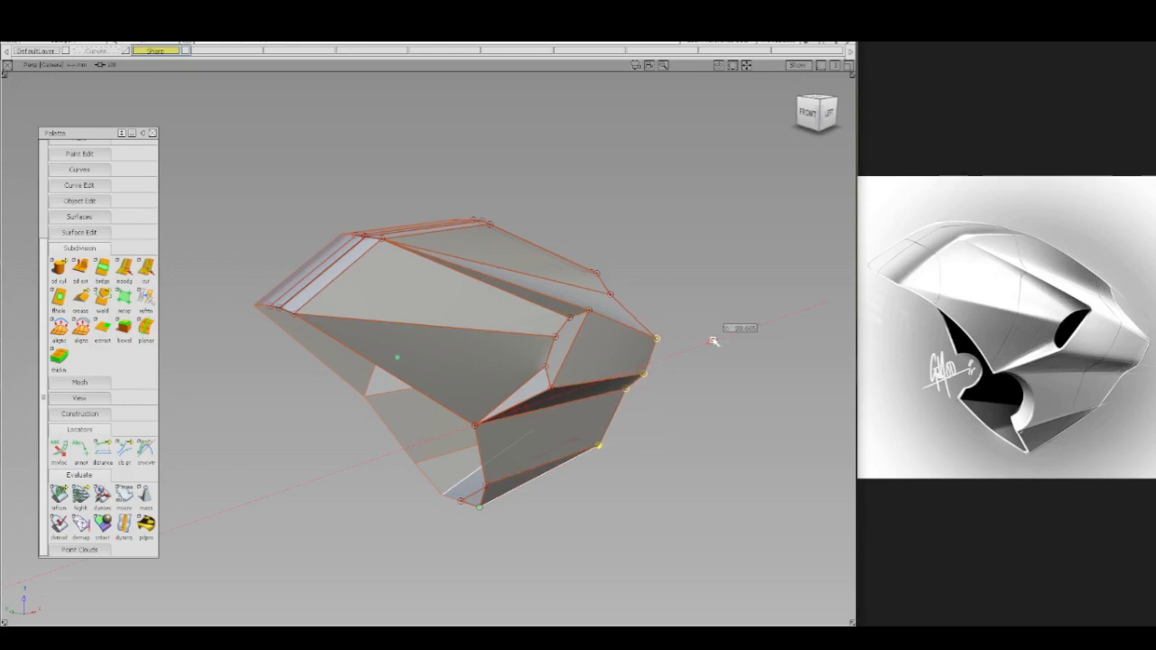
key(ctrl+z)
- Fine-tune the position of the rear edge vertices and lower them slightly along Z
ctrl+shift+drag(524, 452, 554, 449)
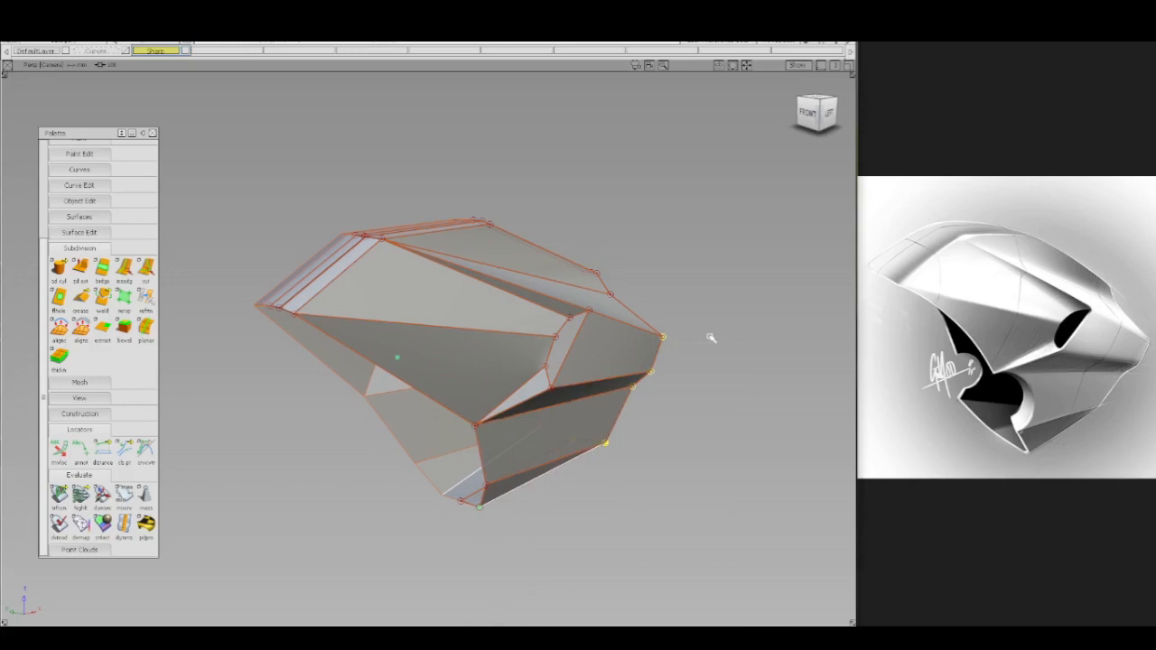
drag(711, 337, 709, 337)
drag(689, 349, 692, 346)
right_drag(692, 346, 691, 350)
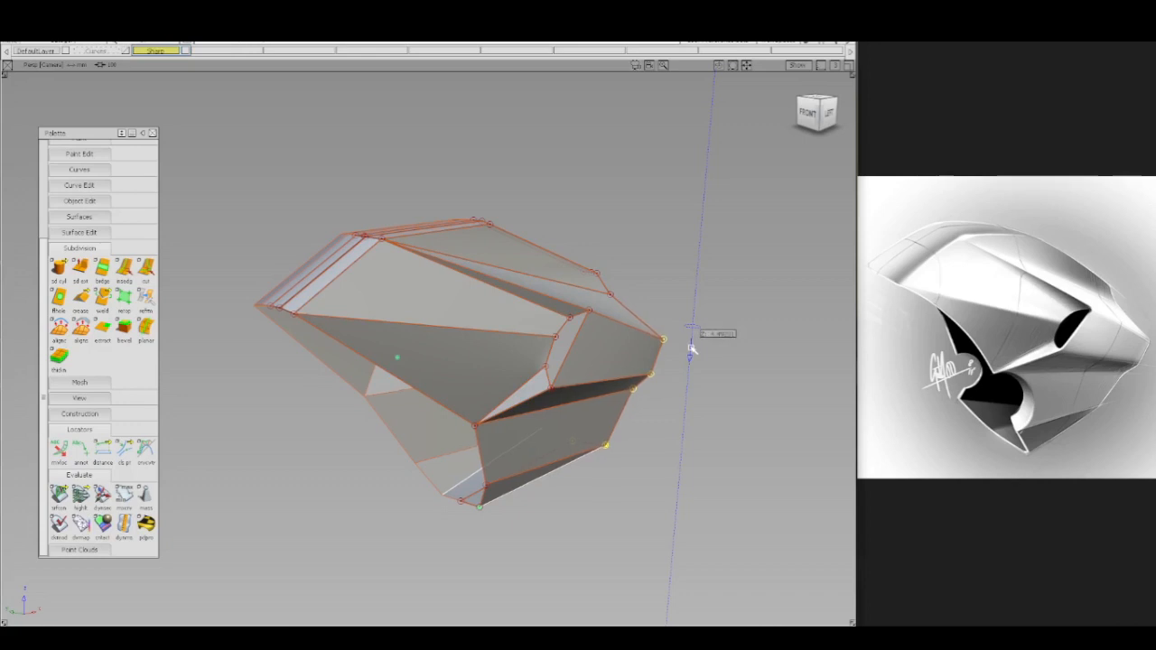
right_drag(691, 351, 691, 351)
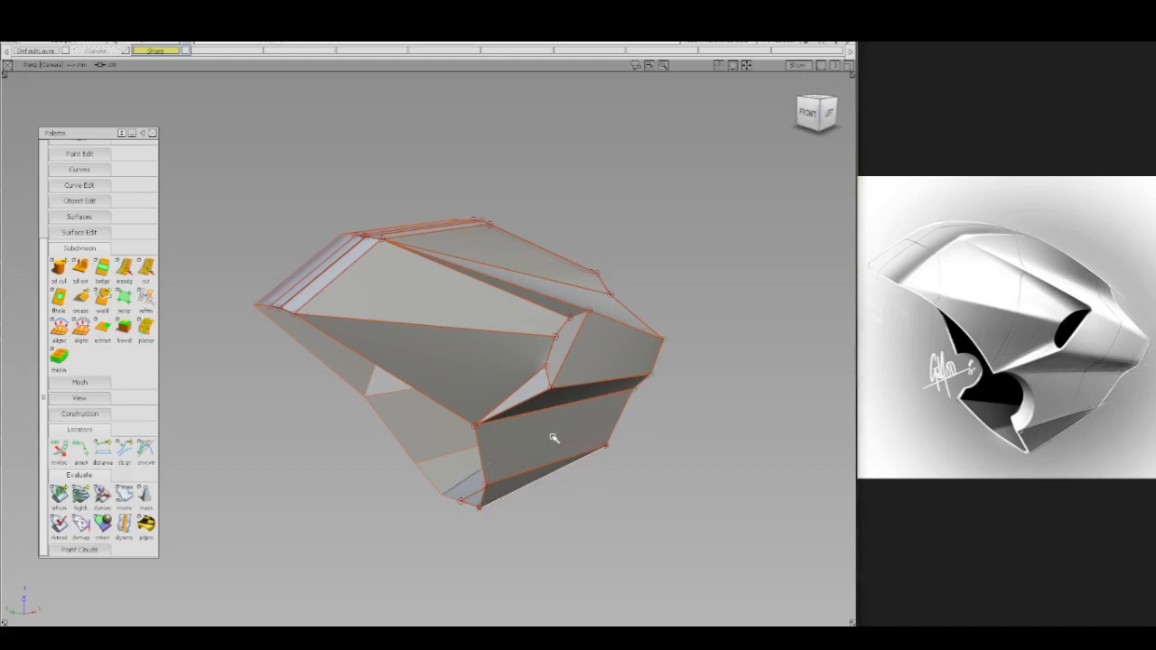
- Raise the bottom rear vertices of the lower jaw slightly along Z
ctrl+shift+drag(553, 437, 635, 470)
ctrl+shift+middle_drag(648, 455, 644, 426)
right_drag(650, 439, 651, 429)
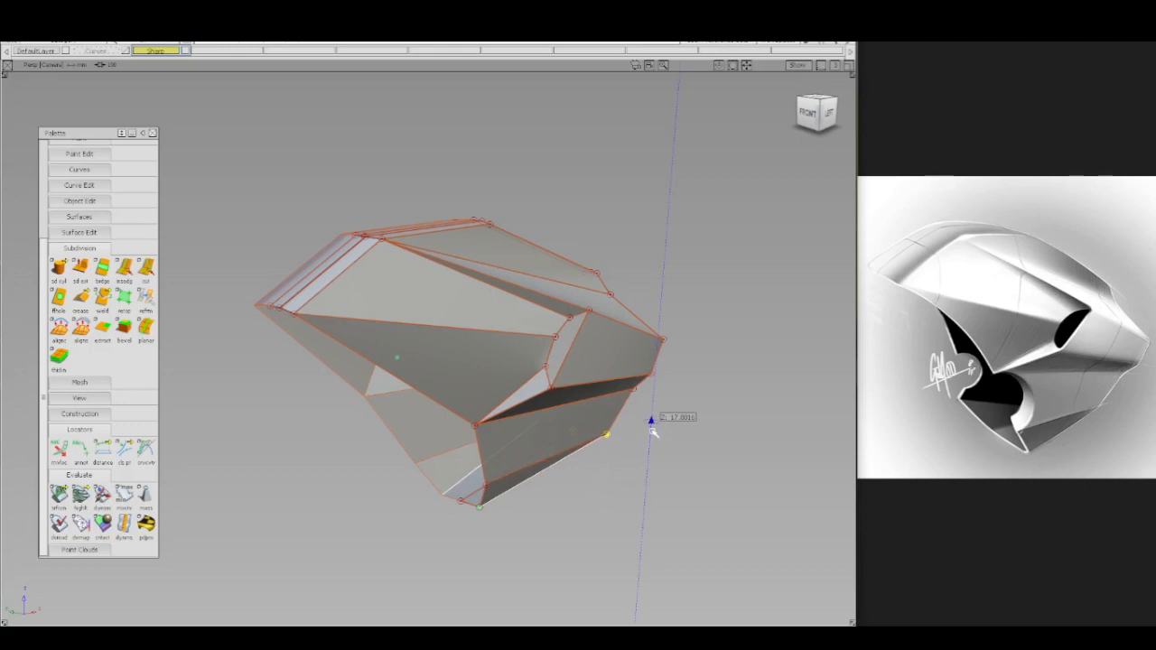
right_drag(651, 429, 651, 429)
- Using the front view, adjust the outer vertices of the chin and the jaw corner vertex
click(812, 117)
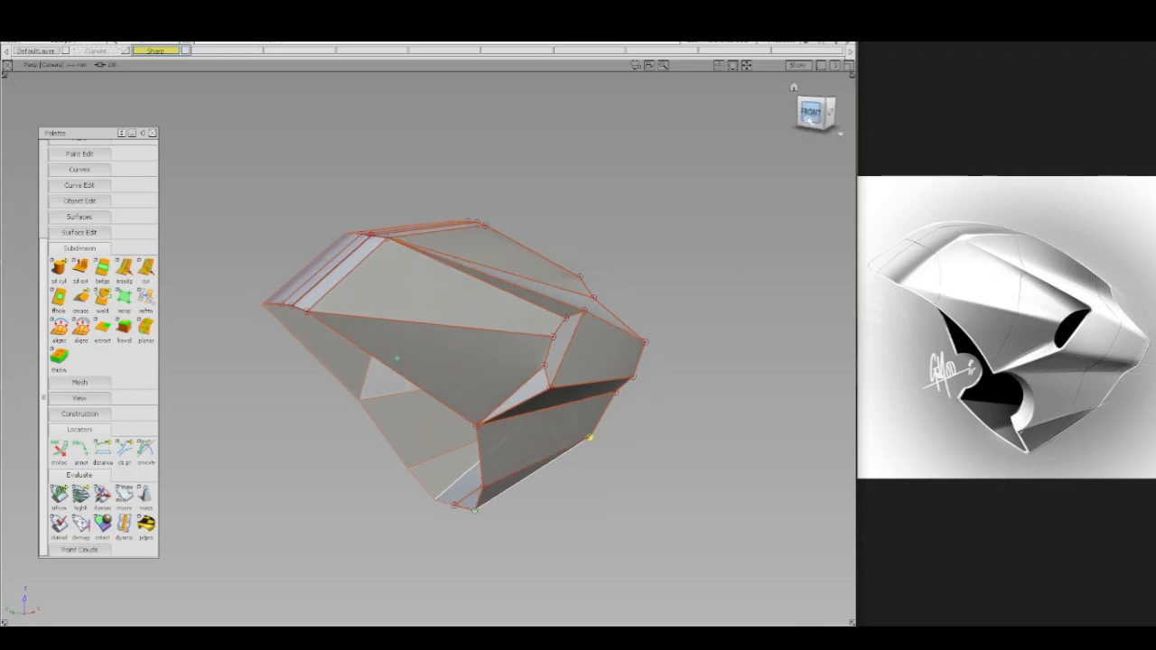
mouse_move(663, 446)
alt+shift+right_down()
mouse_move(671, 406)
mouse_move(648, 439)
alt+shift+right_up()
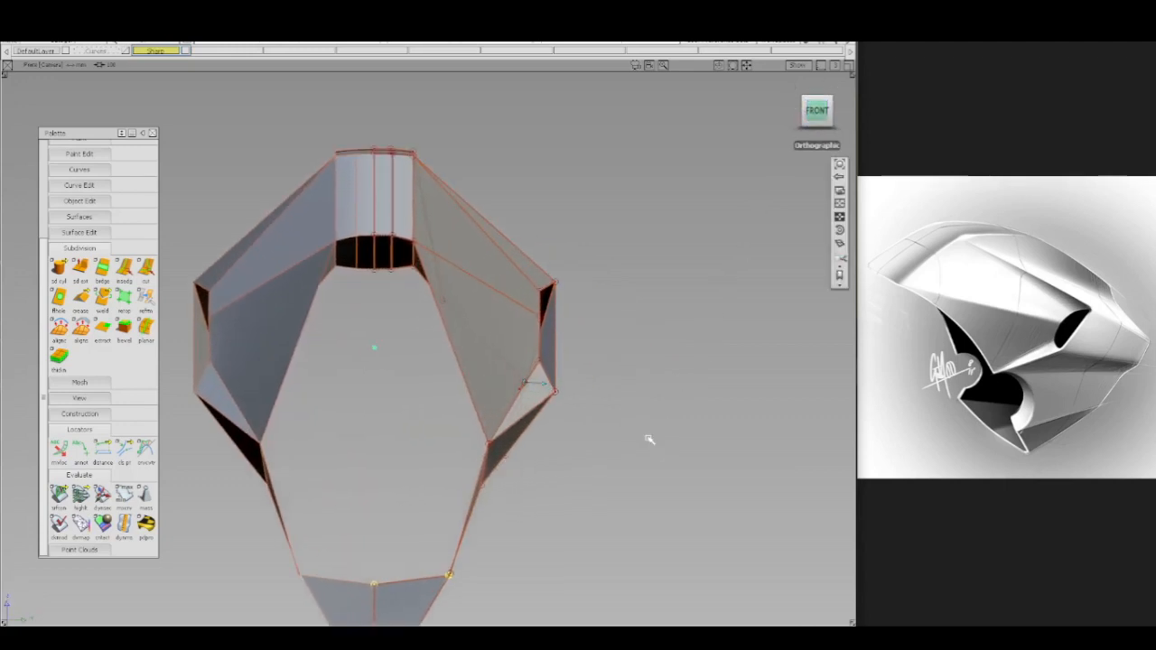
alt+shift+middle_drag(648, 439, 664, 319)
alt+shift+drag(591, 457, 513, 376)
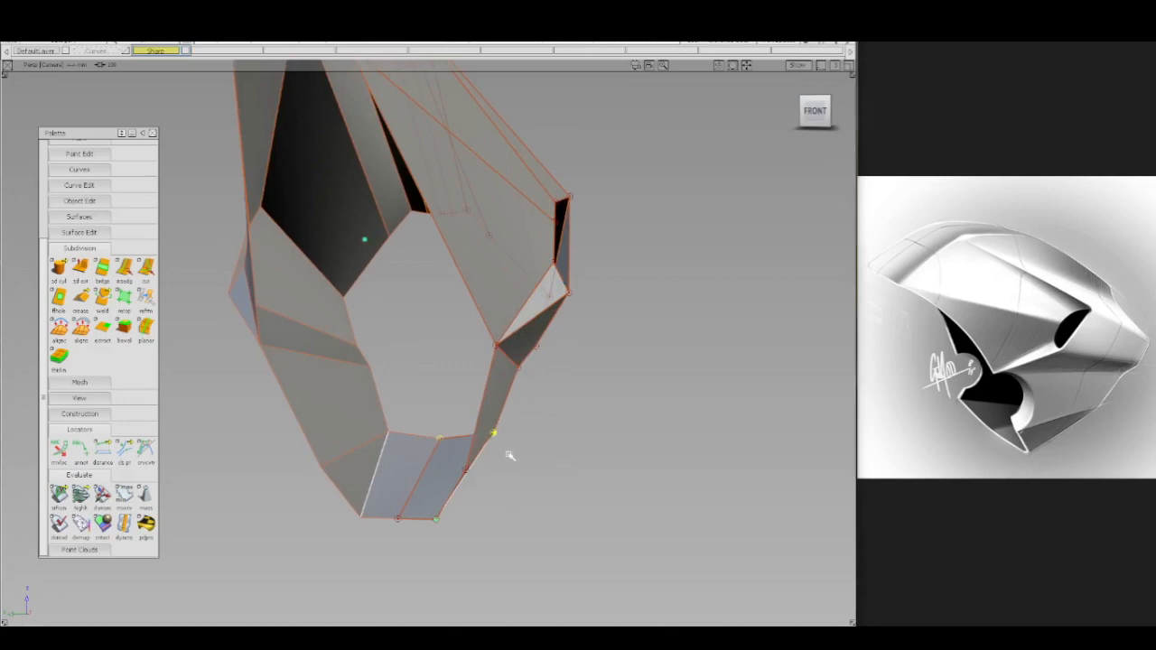
drag(435, 462, 477, 482)
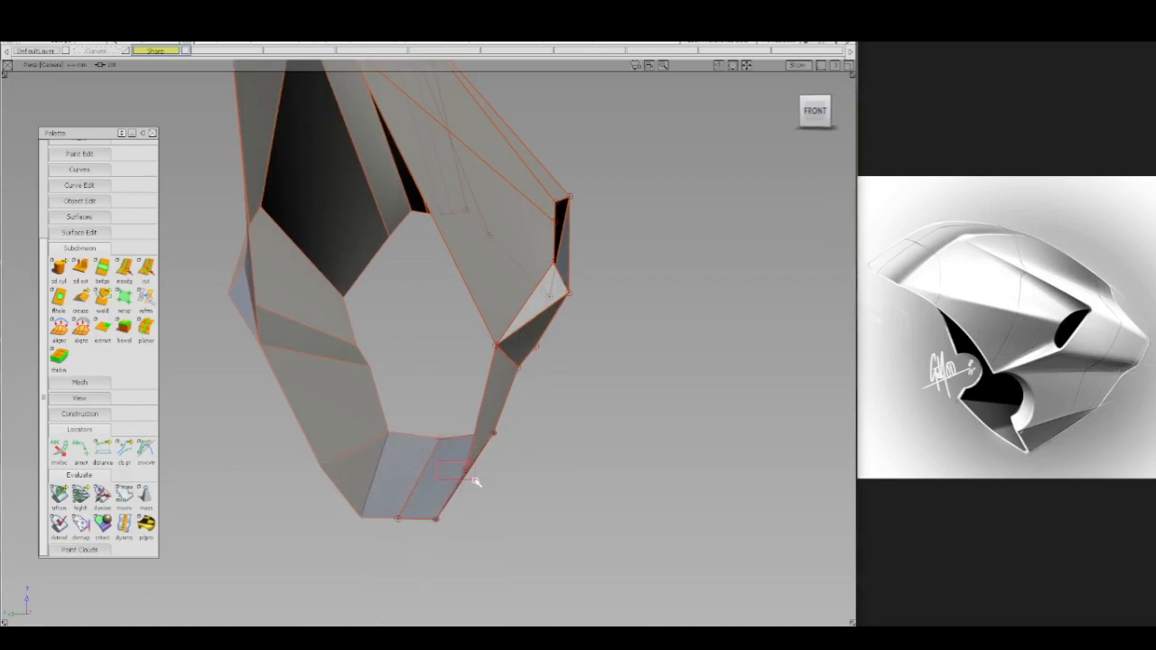
ctrl+shift+drag(527, 510, 531, 488)
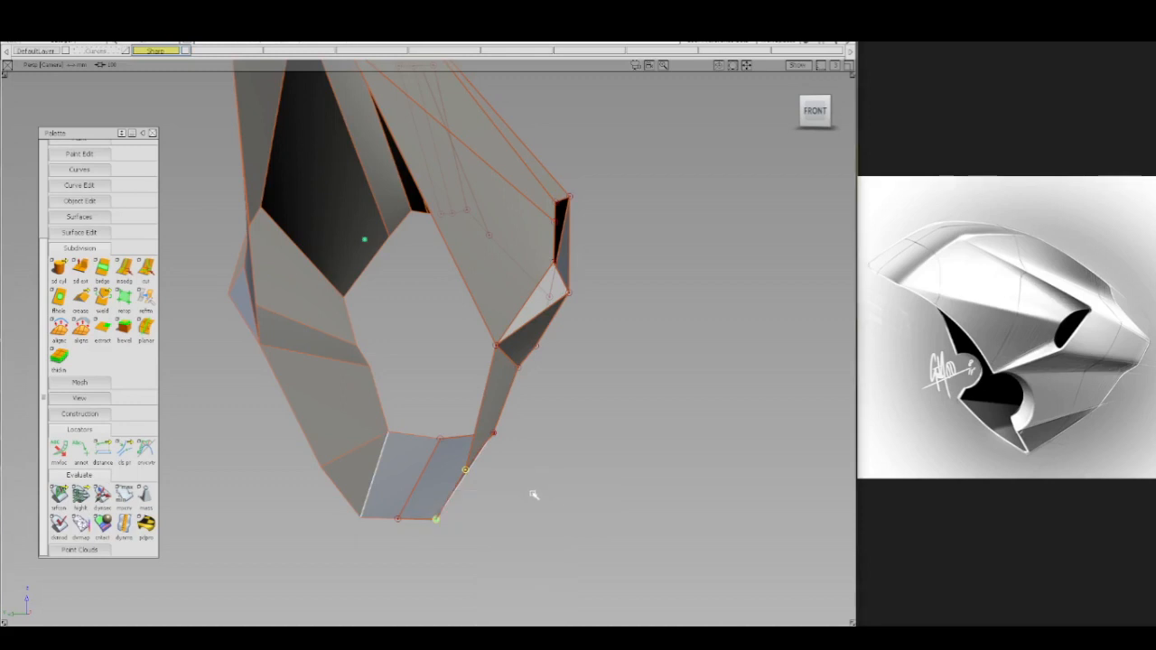
mouse_move(553, 418)
ctrl+shift+mouse_down()
mouse_move(470, 346)
mouse_move(483, 332)
mouse_move(506, 357)
mouse_move(570, 371)
mouse_move(506, 431)
mouse_move(417, 415)
ctrl+shift+mouse_up()
alt+shift+drag(545, 395, 542, 404)
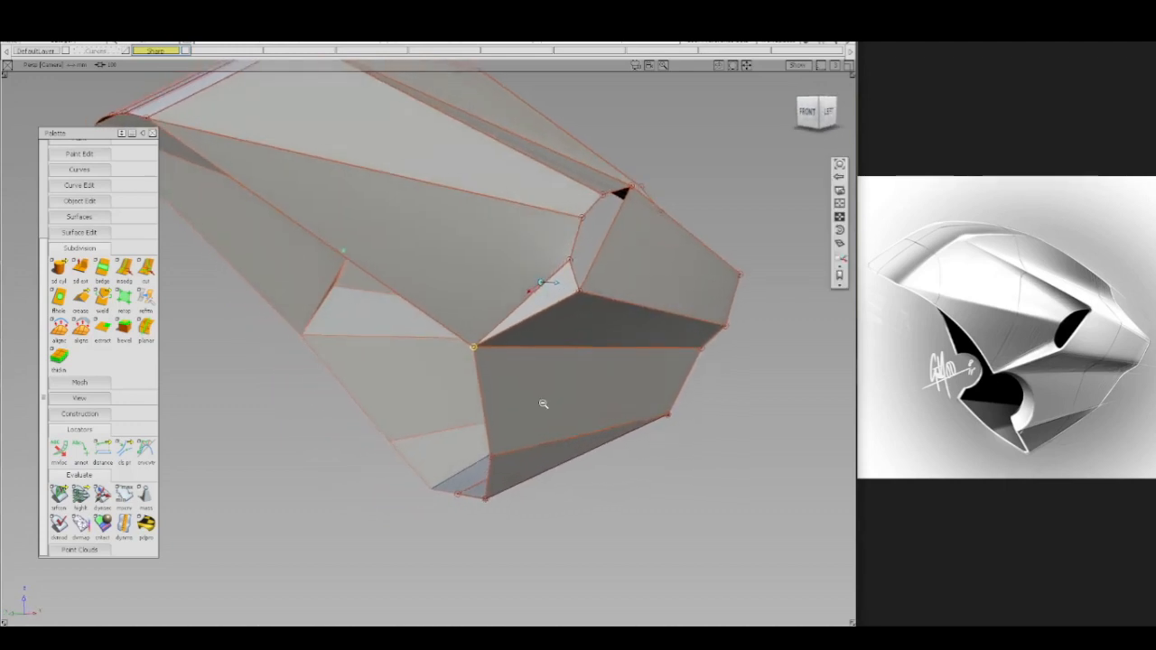
- Using the left side view, move the rear edge vertices of the side and lower jaw forward
alt+shift+right_drag(543, 404, 542, 414)
alt+shift+right_drag(685, 330, 668, 353)
alt+shift+drag(669, 354, 615, 371)
click(840, 287)
click(819, 312)
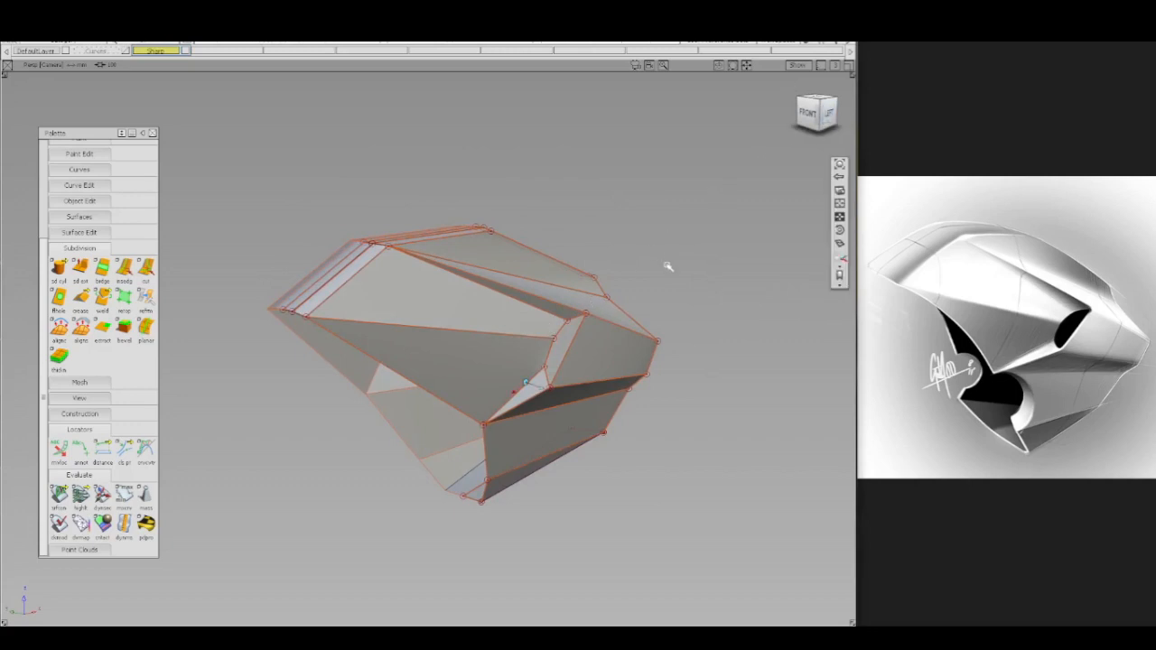
alt+shift+drag(666, 263, 446, 234)
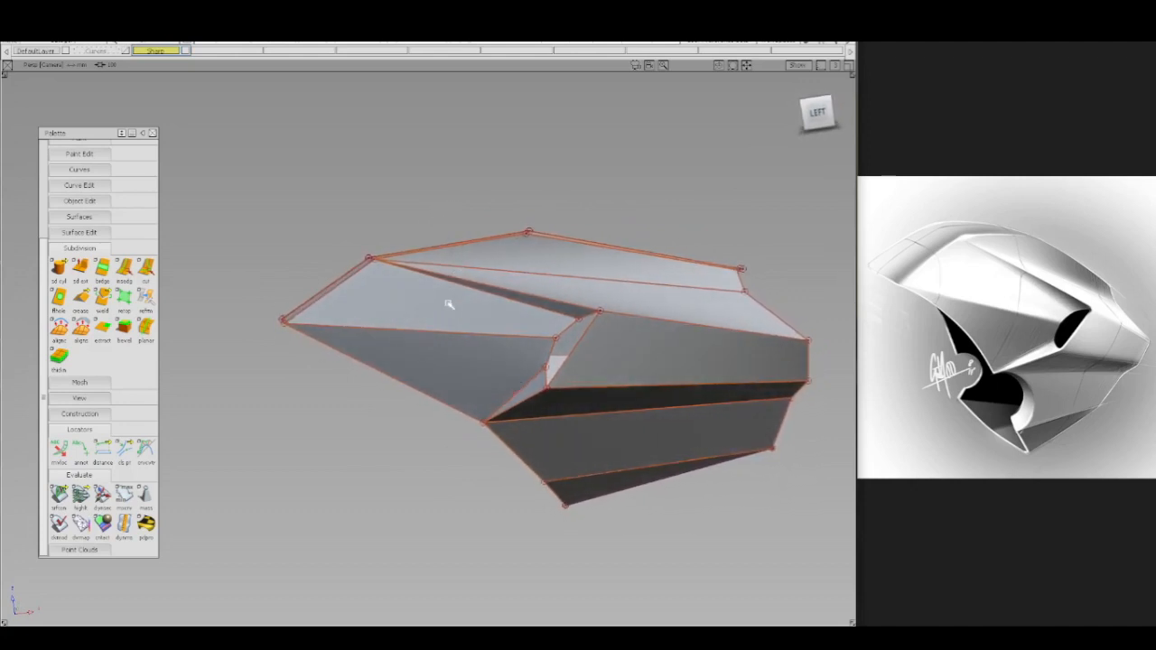
alt+shift+drag(409, 380, 622, 300)
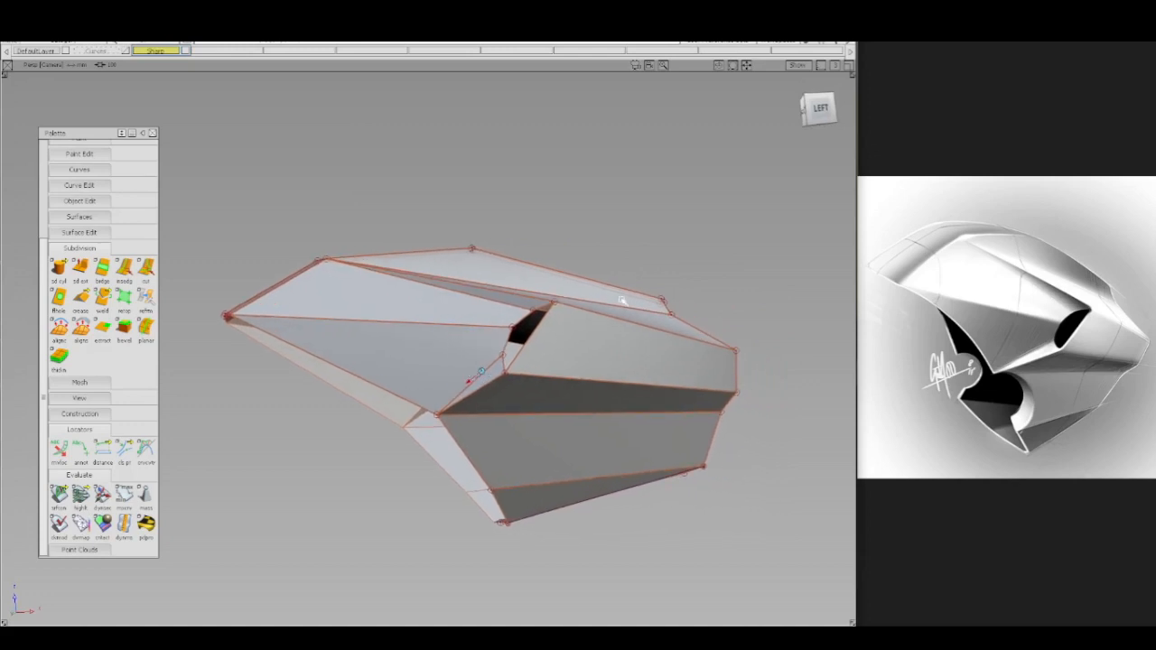
click(824, 112)
ctrl+shift+drag(683, 347, 725, 352)
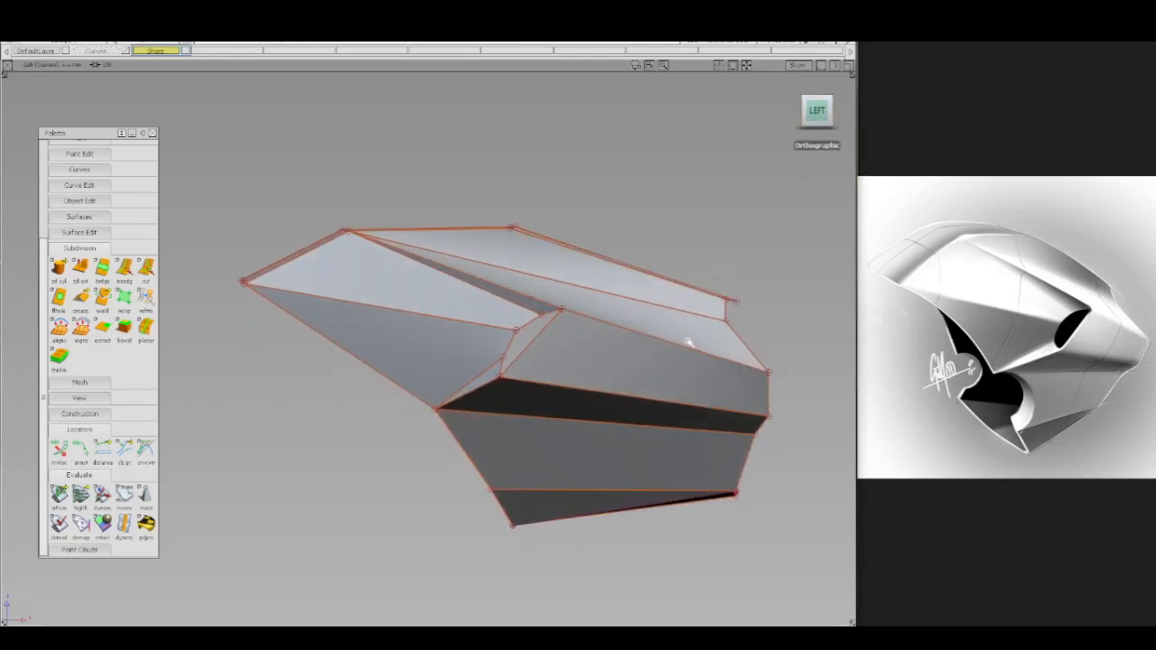
drag(784, 499, 806, 529)
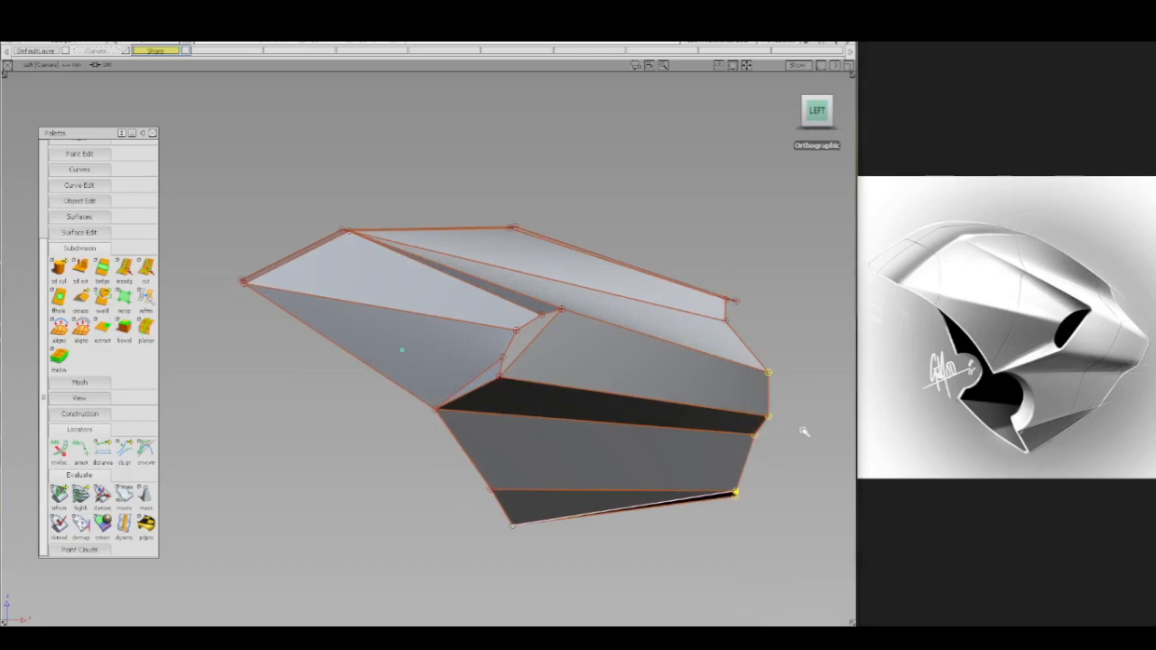
drag(796, 439, 764, 435)
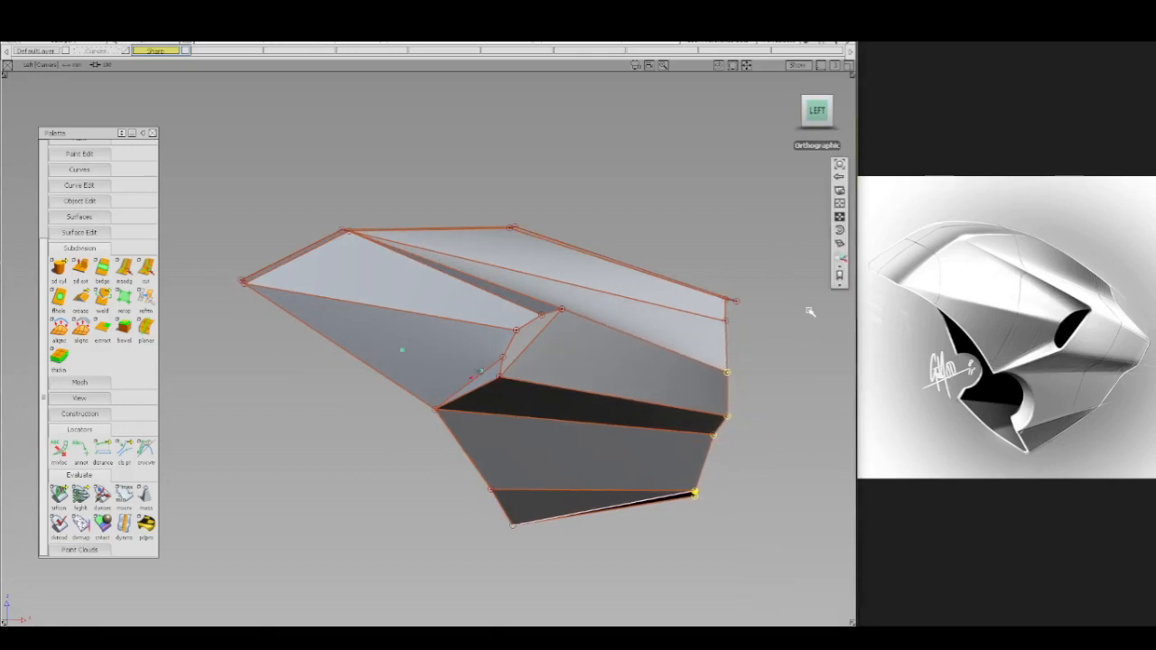
- Back in the saved perspective view, move the rear edge vertices outward along Y and slightly up
click(839, 287)
click(816, 308)
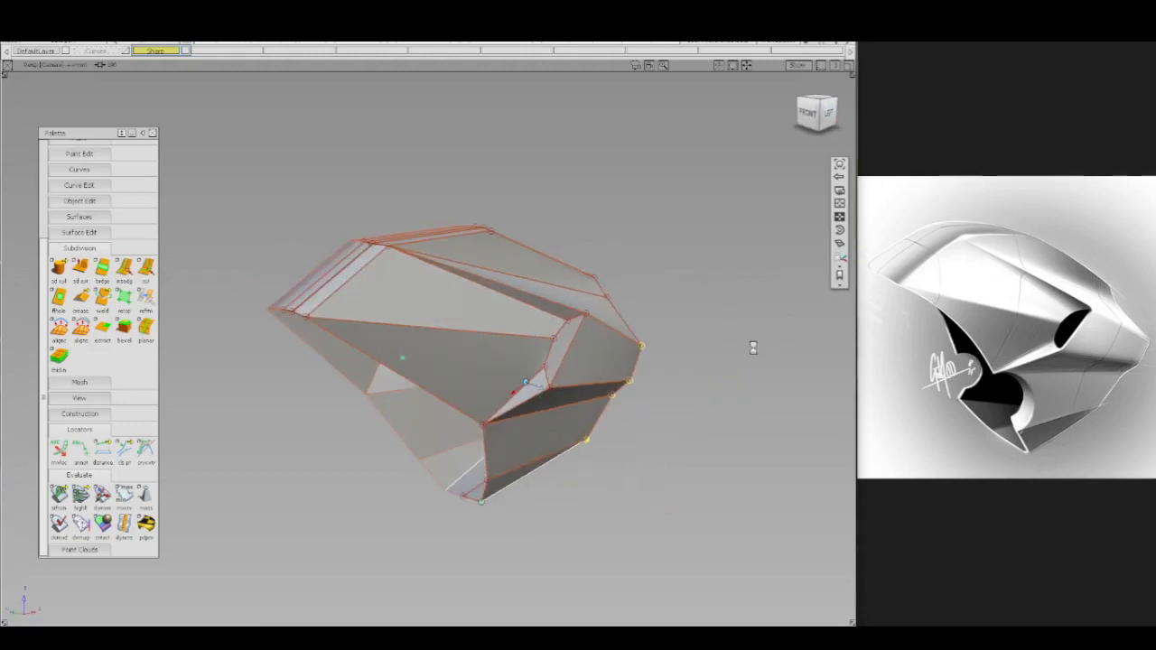
ctrl+shift+right_drag(693, 353, 692, 327)
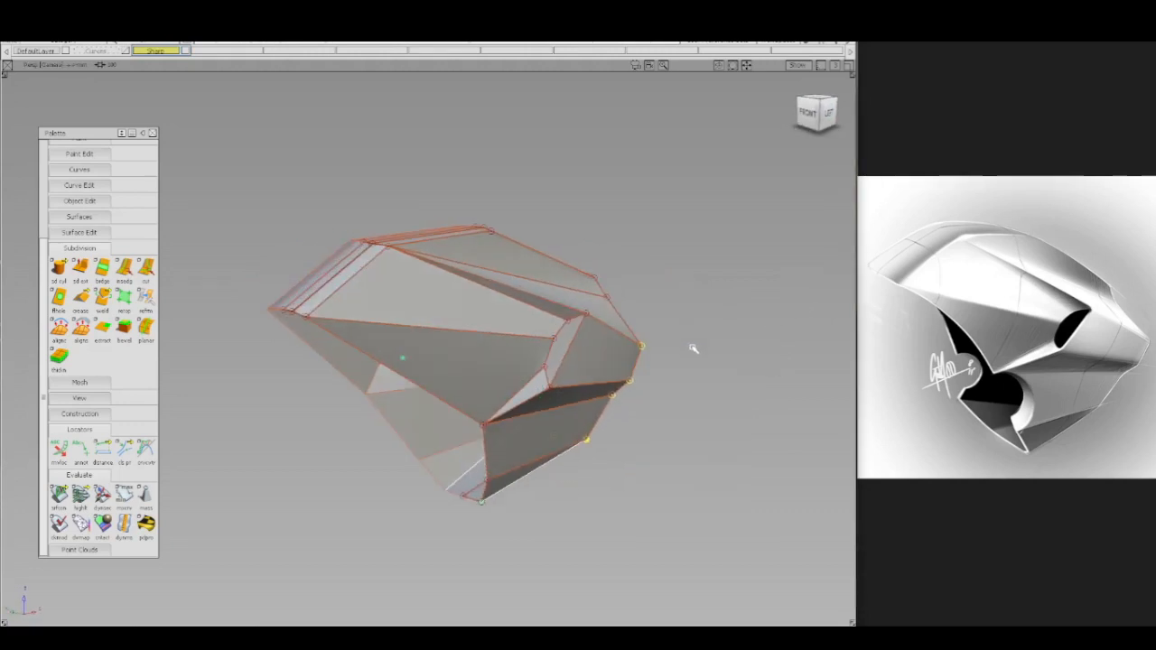
drag(693, 349, 711, 357)
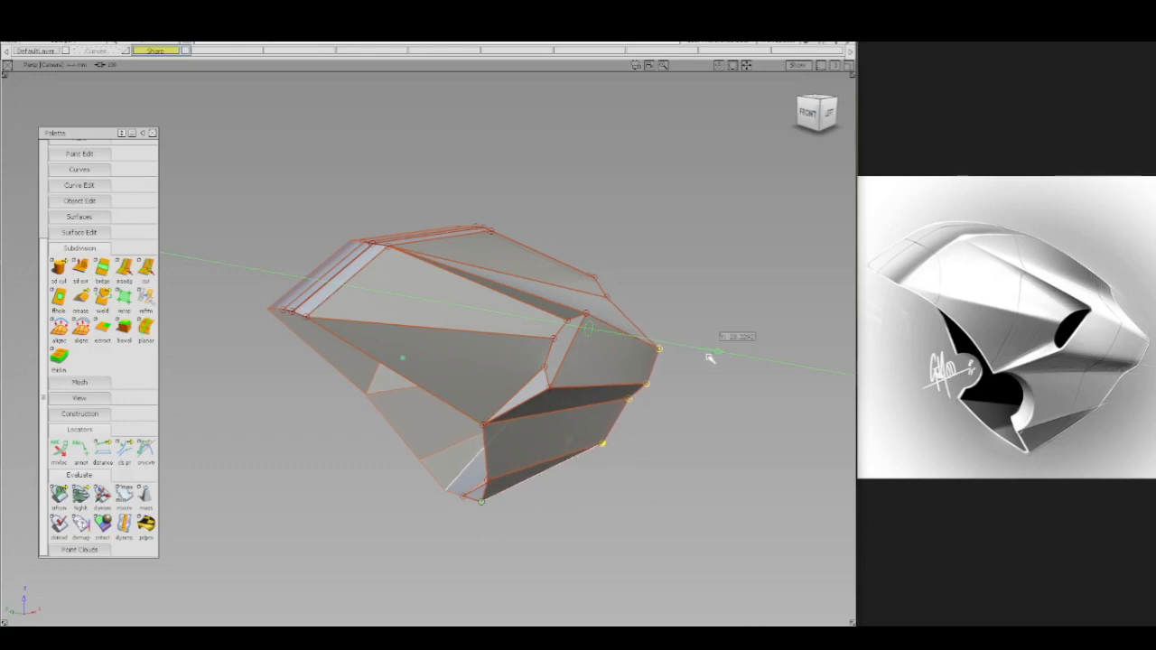
middle_drag(709, 358, 709, 352)
right_drag(709, 350, 710, 344)
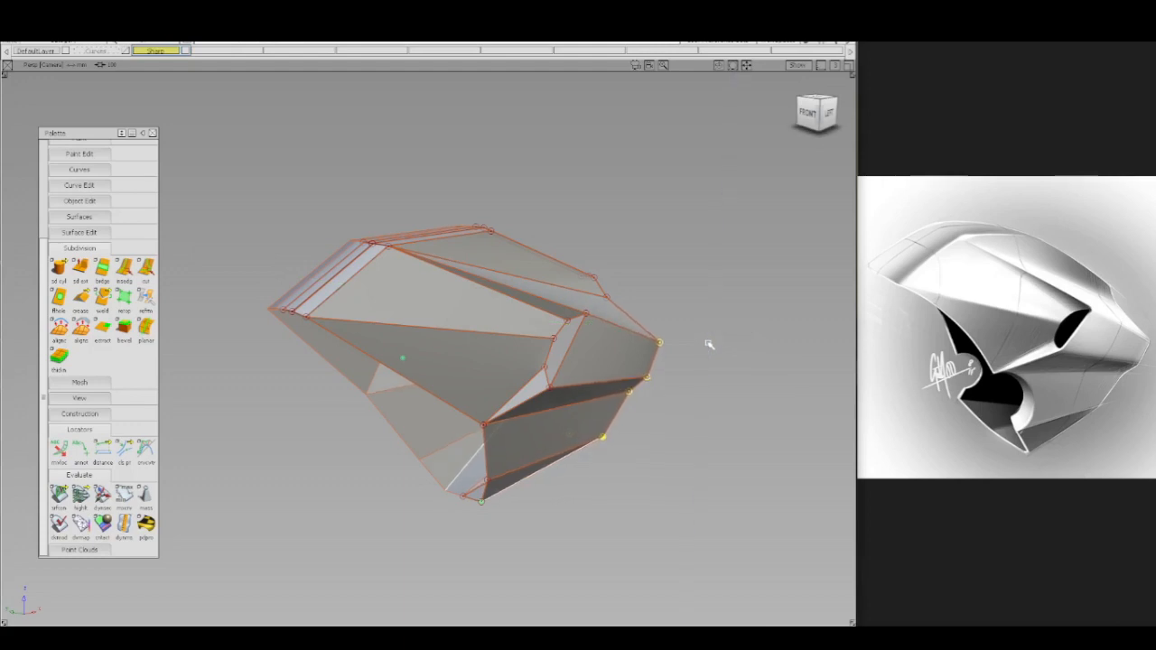
- Lower the rear vertex beside the crown strip and adjust the height of the adjoining upper rear vertices
click(671, 294)
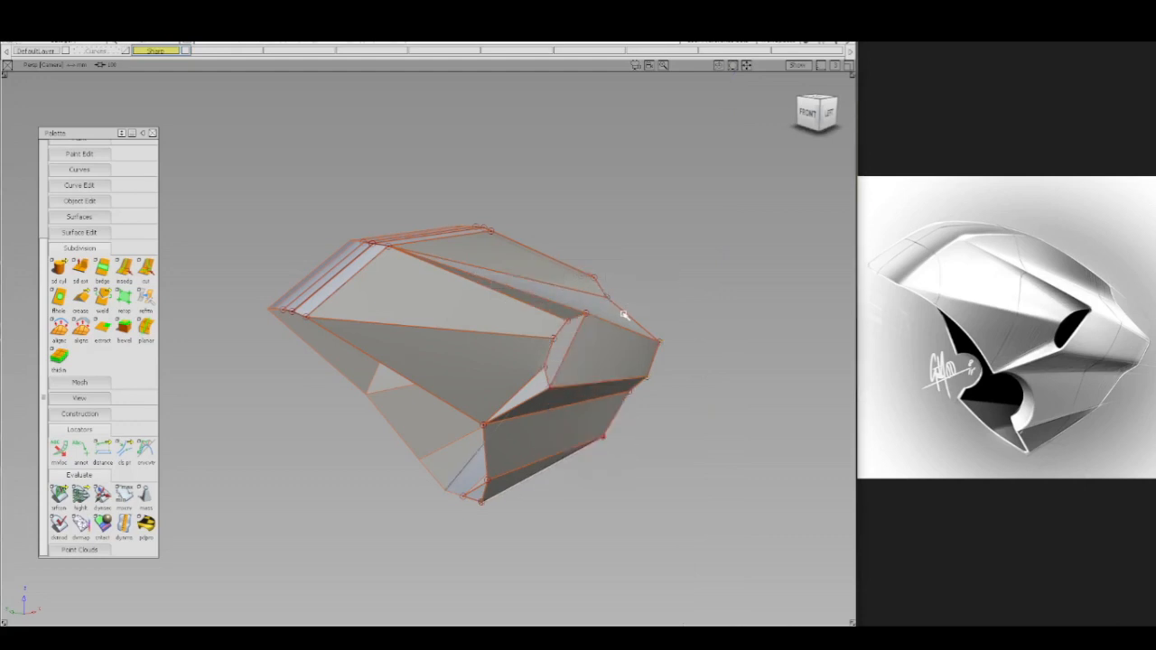
click(608, 298)
right_drag(656, 281, 652, 271)
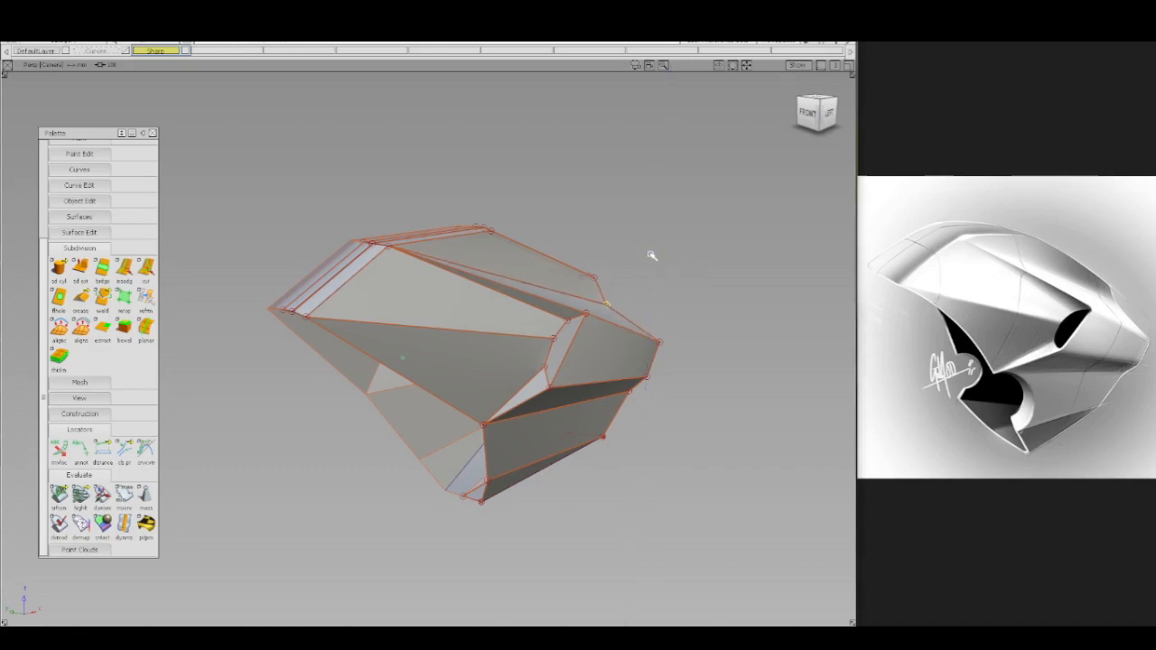
ctrl+shift+drag(565, 254, 623, 294)
right_drag(645, 251, 628, 259)
- Using the top view, move the two front side-edge vertices of the crown strip outward to widen it
ctrl+shift+drag(351, 243, 397, 255)
alt+shift+drag(444, 243, 403, 324)
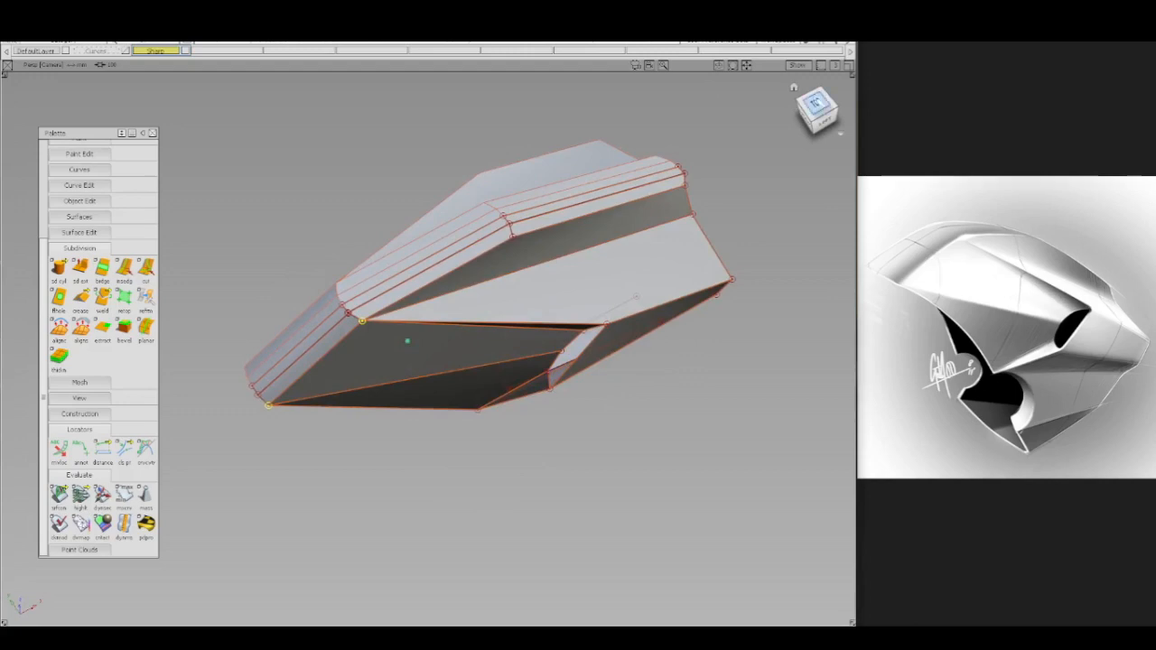
click(815, 104)
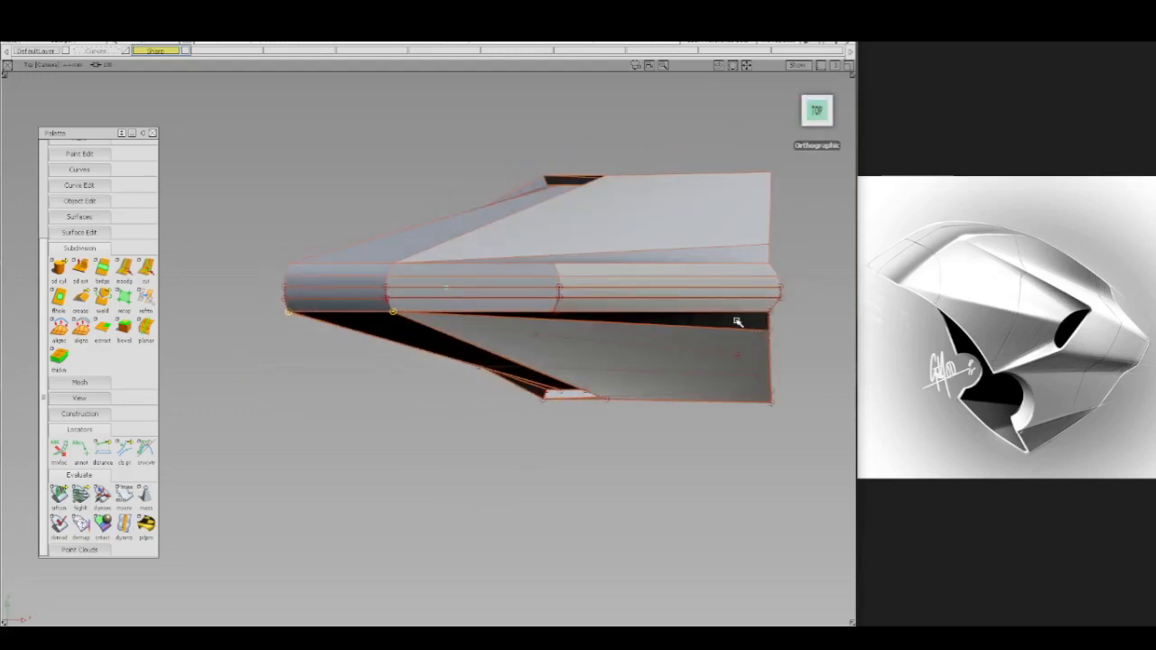
ctrl+shift+right_drag(396, 235, 400, 204)
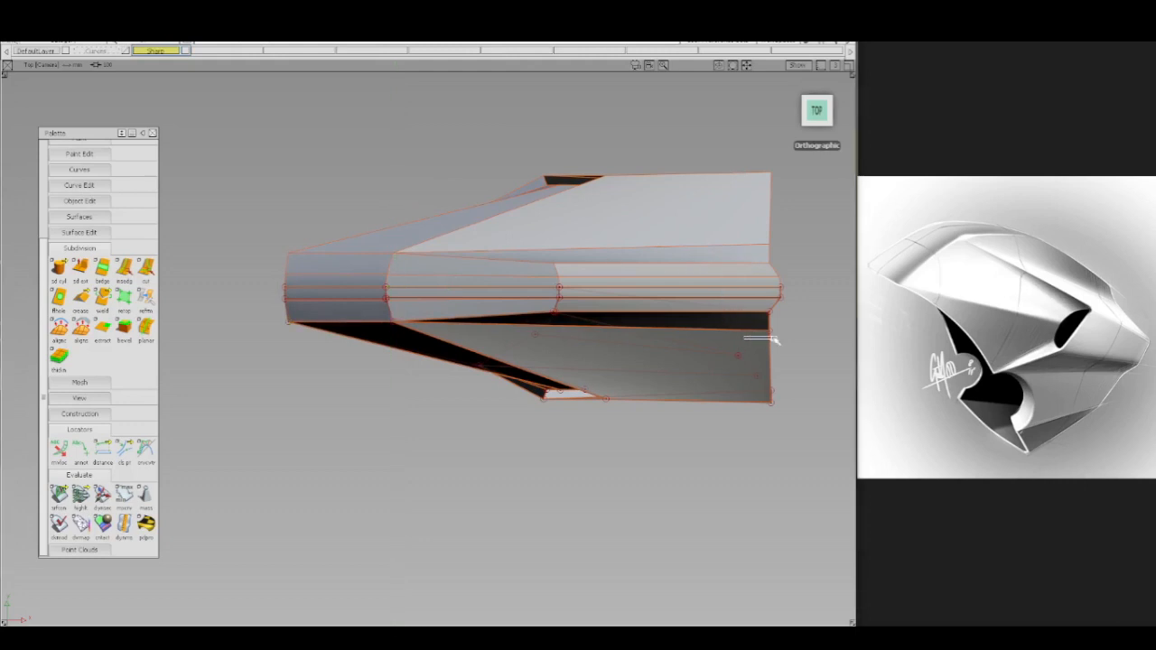
- Move the rear vertex beside the crown strip slightly inward in the top view, and restore the saved perspective view
drag(761, 323, 797, 338)
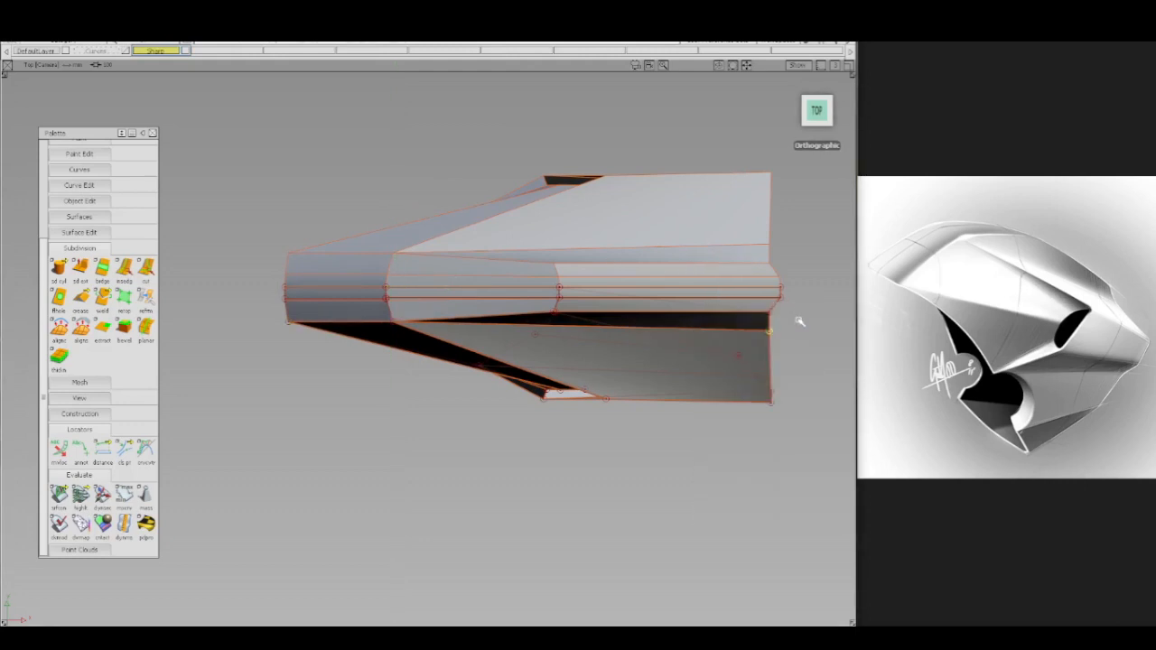
right_drag(800, 323, 800, 316)
alt+shift+drag(740, 368, 678, 267)
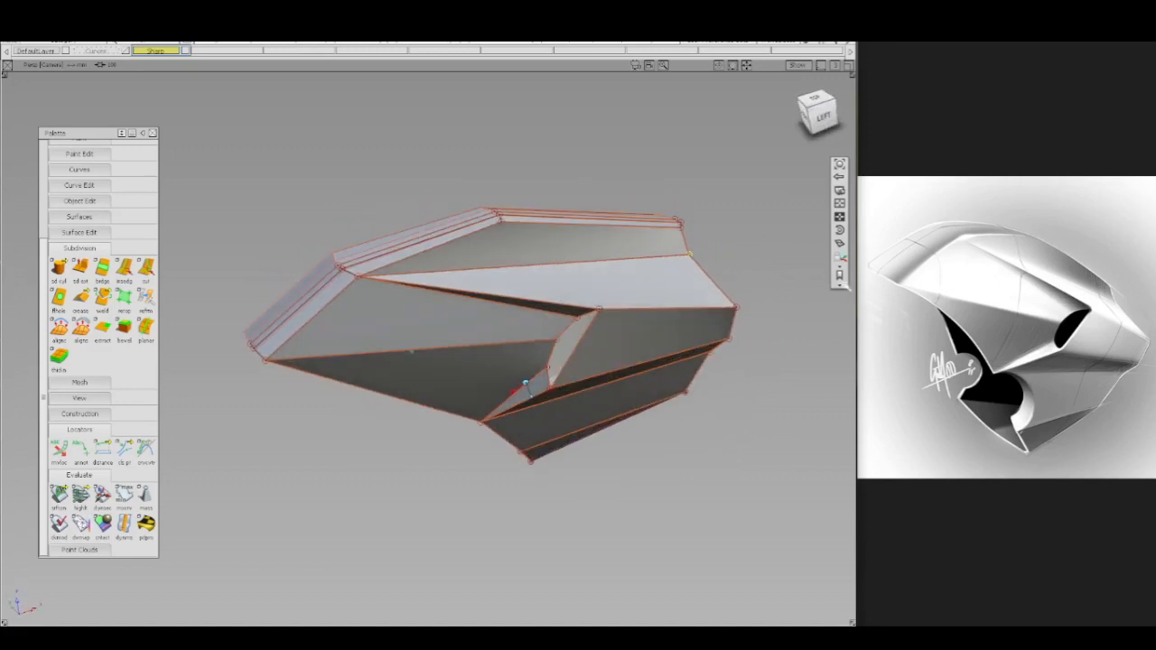
click(841, 285)
click(800, 306)
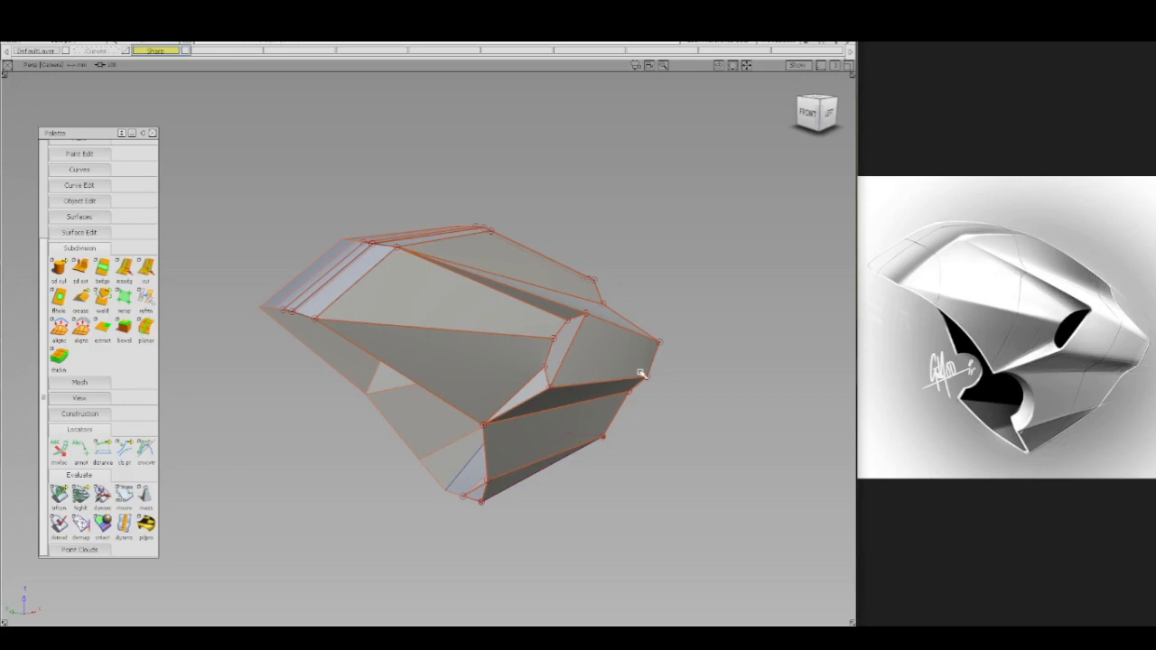
ctrl+shift+drag(553, 333, 588, 333)
click(549, 387)
ctrl+shift+right_drag(679, 374, 684, 337)
drag(695, 354, 696, 346)
key(ctrl+z)
drag(539, 397, 539, 398)
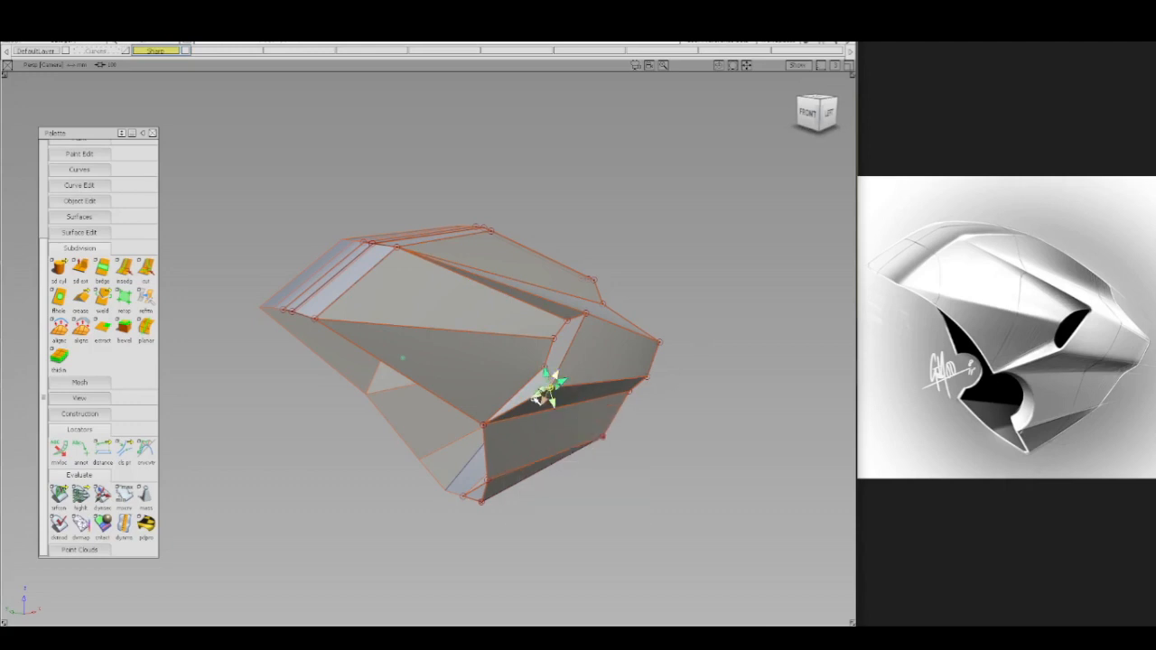
ctrl+shift+middle_drag(678, 357, 684, 333)
key(space)
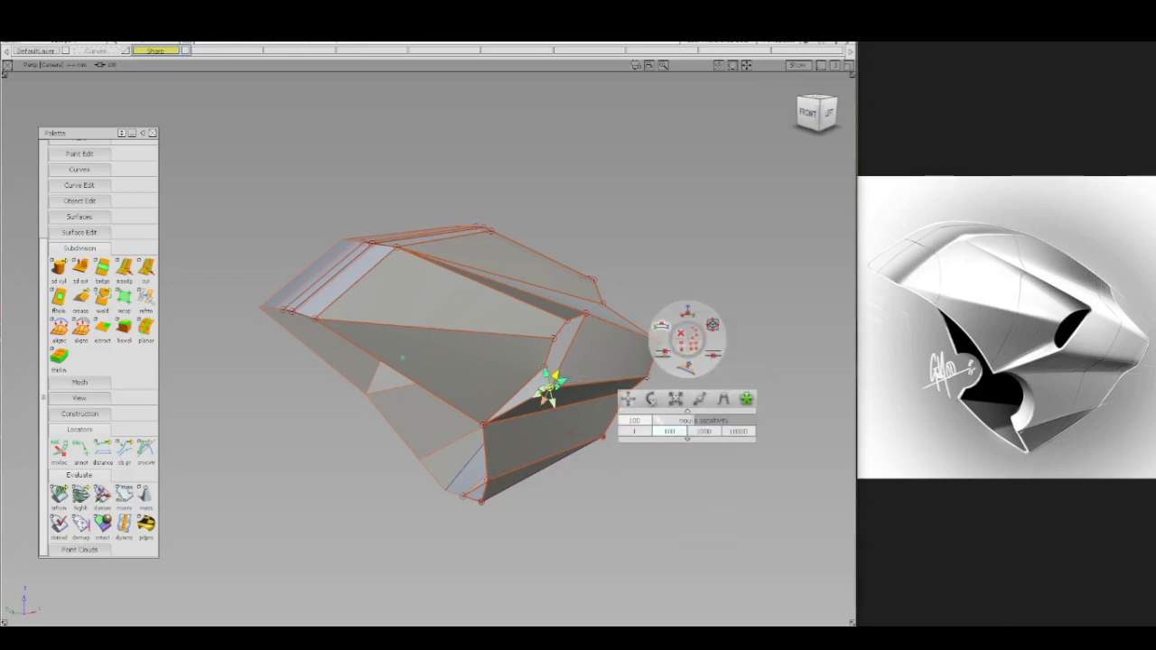
click(666, 353)
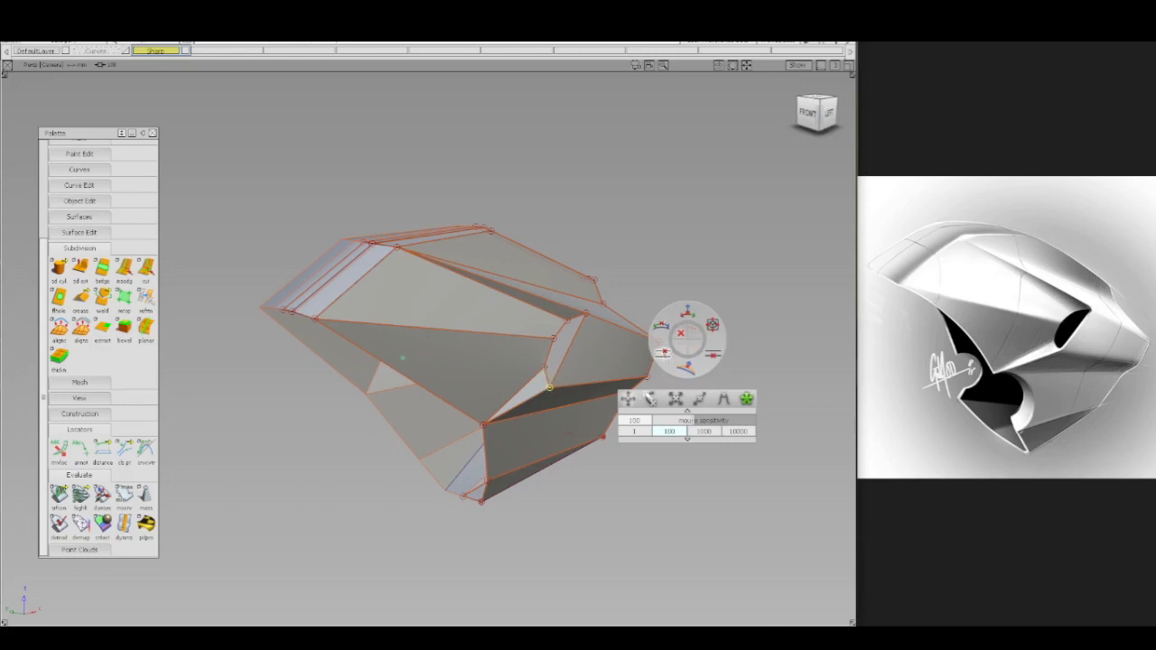
key(space)
- Raise the lower corner vertex of the side opening along Z and shift it outward along Y
click(531, 398)
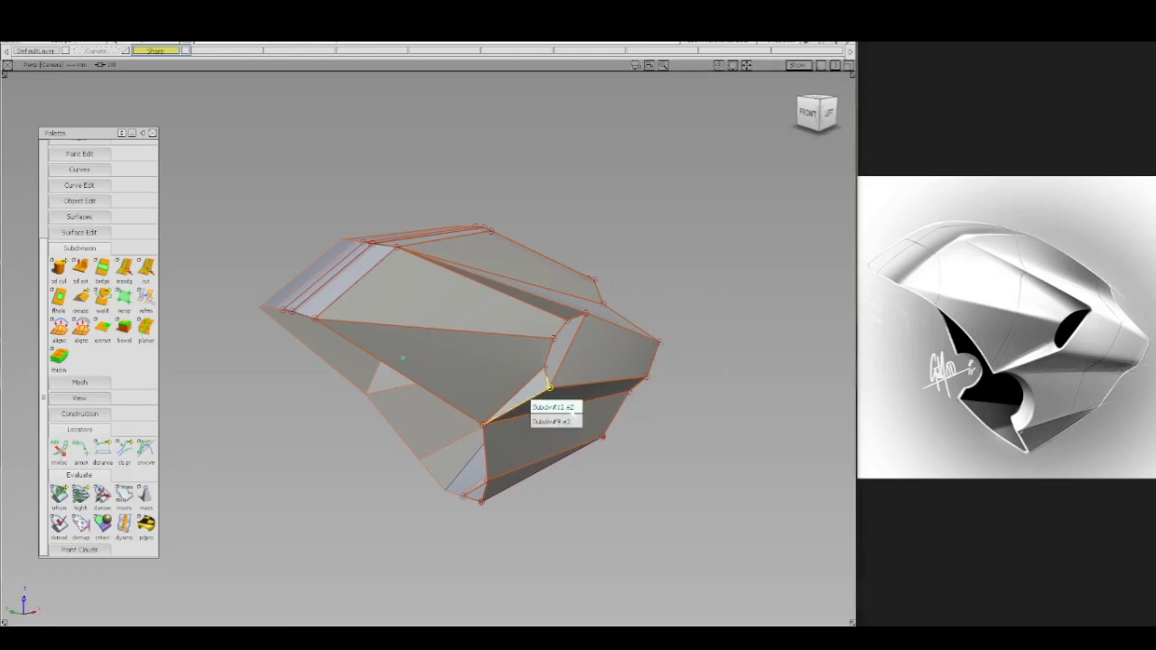
click(573, 407)
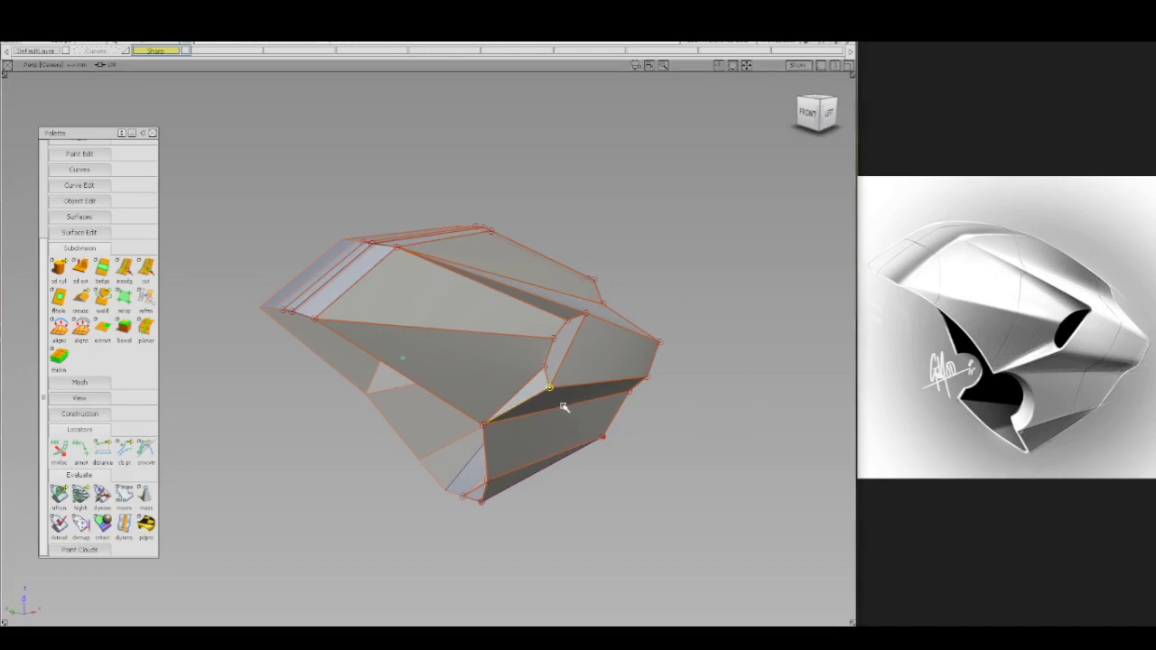
ctrl+shift+drag(564, 406, 562, 376)
ctrl+shift+drag(538, 384, 556, 382)
click(549, 386)
ctrl+shift+middle_drag(600, 376, 599, 352)
right_drag(728, 343, 730, 325)
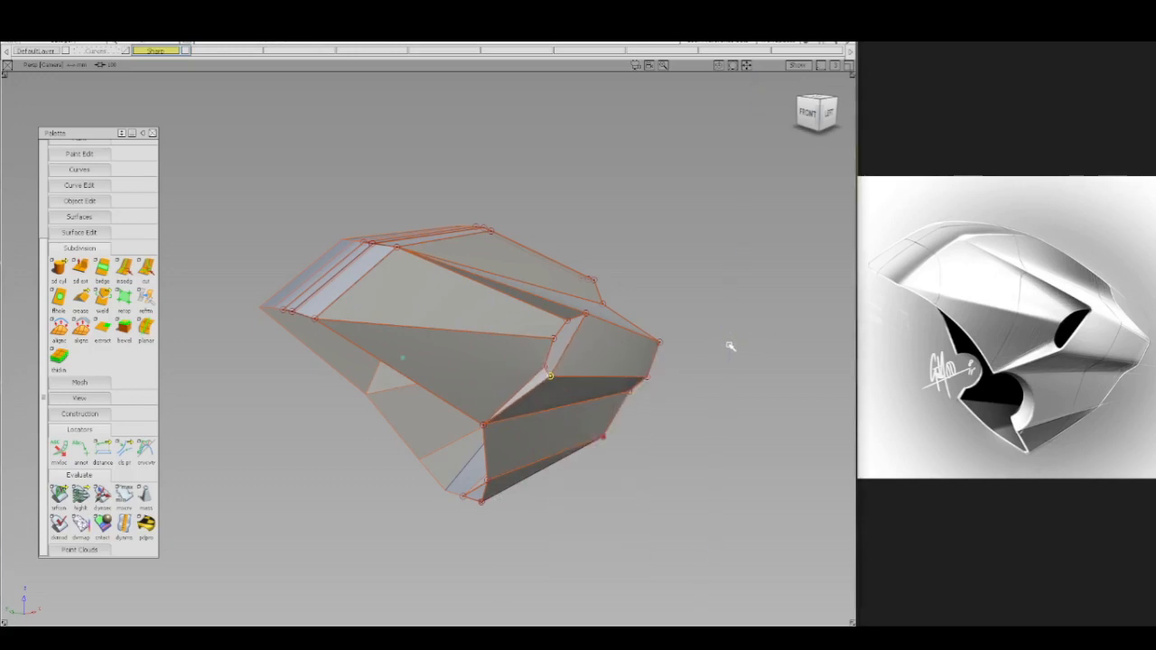
middle_drag(730, 343, 736, 349)
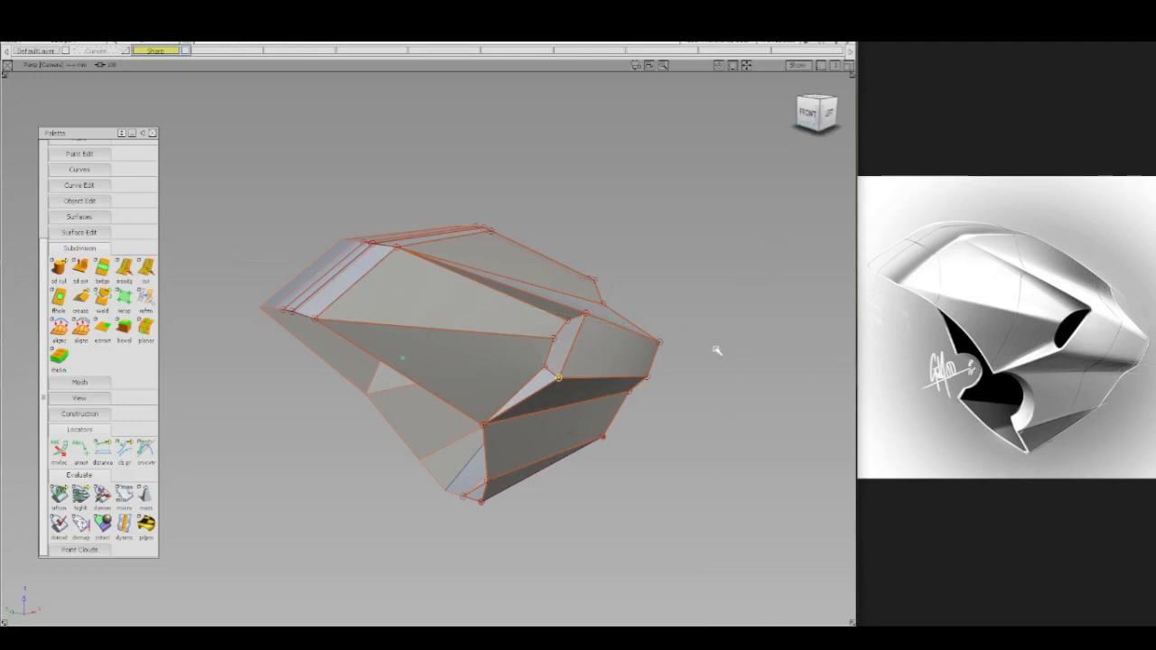
- Using the front and close-up perspective views, bring the side opening's lower corner vertex back inward, and restore the saved perspective view
alt+shift+drag(755, 245, 830, 260)
click(810, 118)
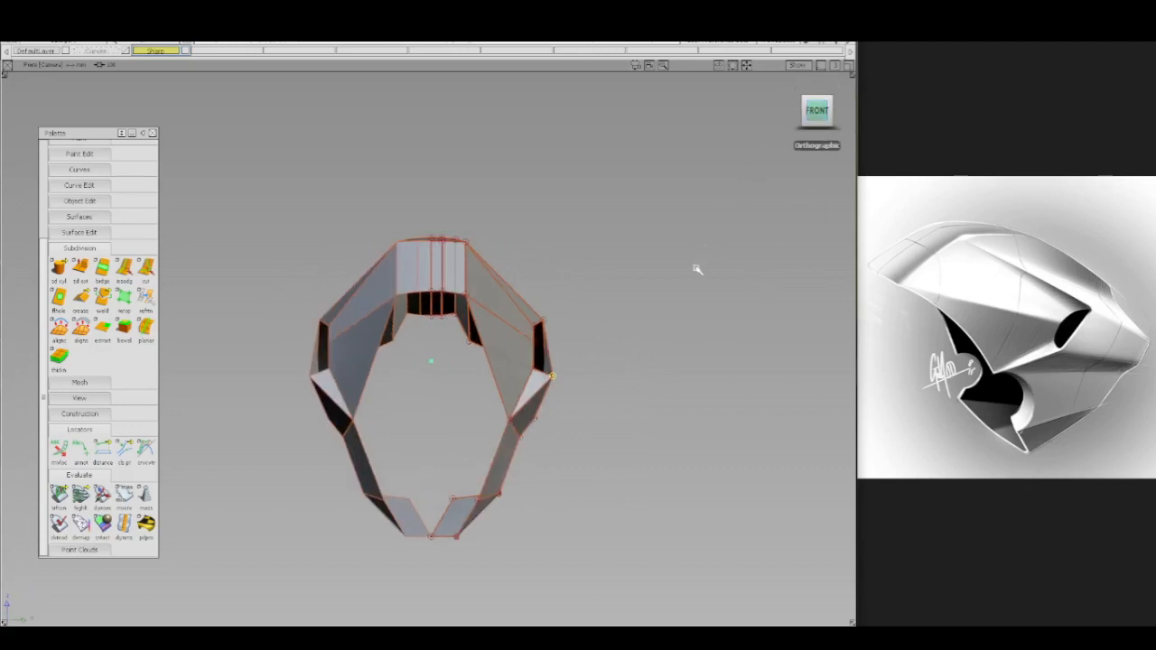
alt+shift+right_drag(703, 256, 726, 219)
mouse_move(688, 301)
alt+shift+mouse_down()
mouse_move(612, 307)
mouse_move(613, 253)
alt+shift+mouse_up()
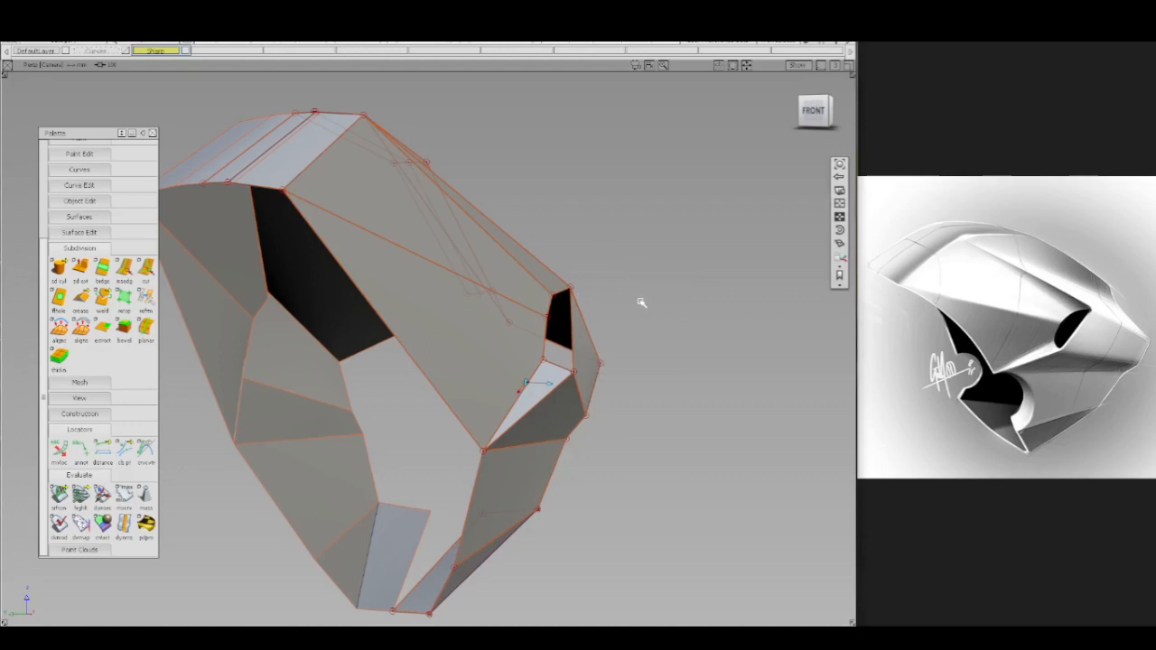
alt+shift+drag(640, 302, 607, 316)
mouse_move(561, 363)
ctrl+shift+mouse_down()
mouse_move(607, 405)
mouse_move(583, 457)
mouse_move(473, 431)
mouse_move(564, 404)
ctrl+shift+mouse_up()
alt+shift+drag(579, 403, 574, 403)
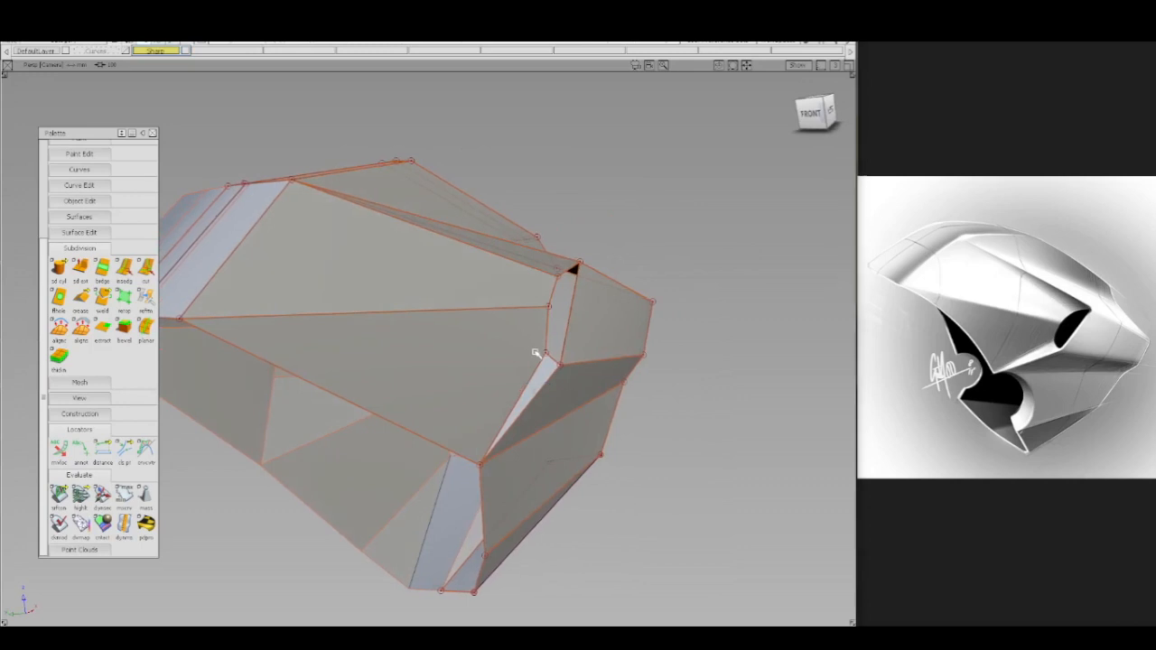
mouse_move(532, 351)
ctrl+shift+mouse_down()
mouse_move(632, 352)
mouse_move(775, 292)
ctrl+shift+mouse_up()
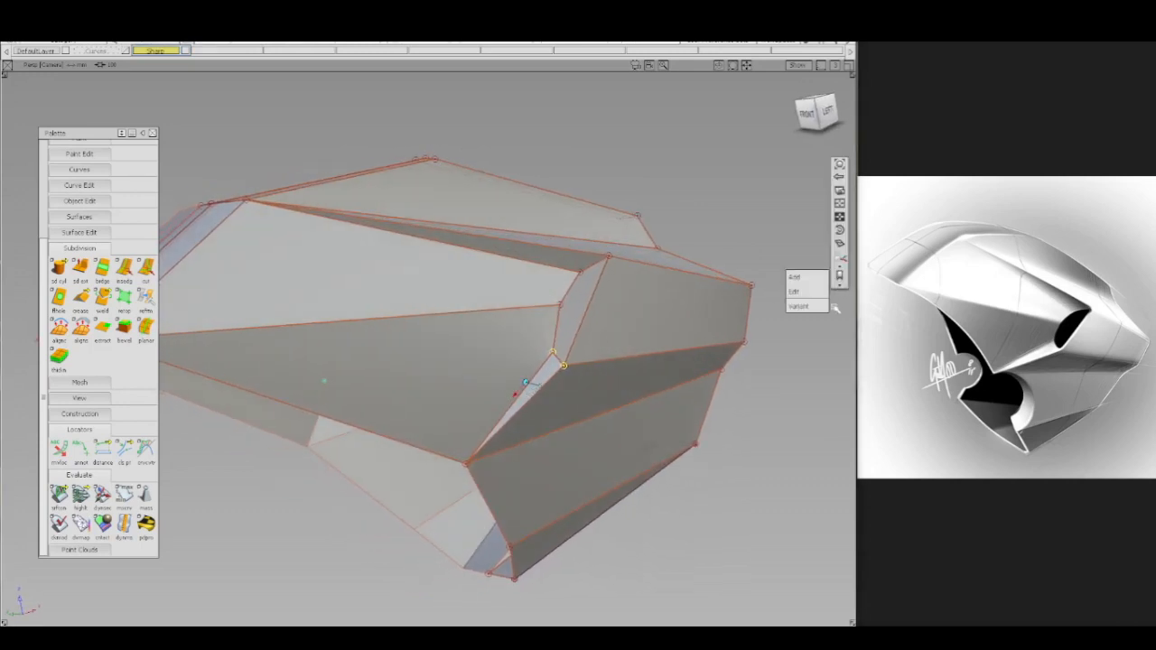
alt+shift+right_drag(819, 305, 691, 329)
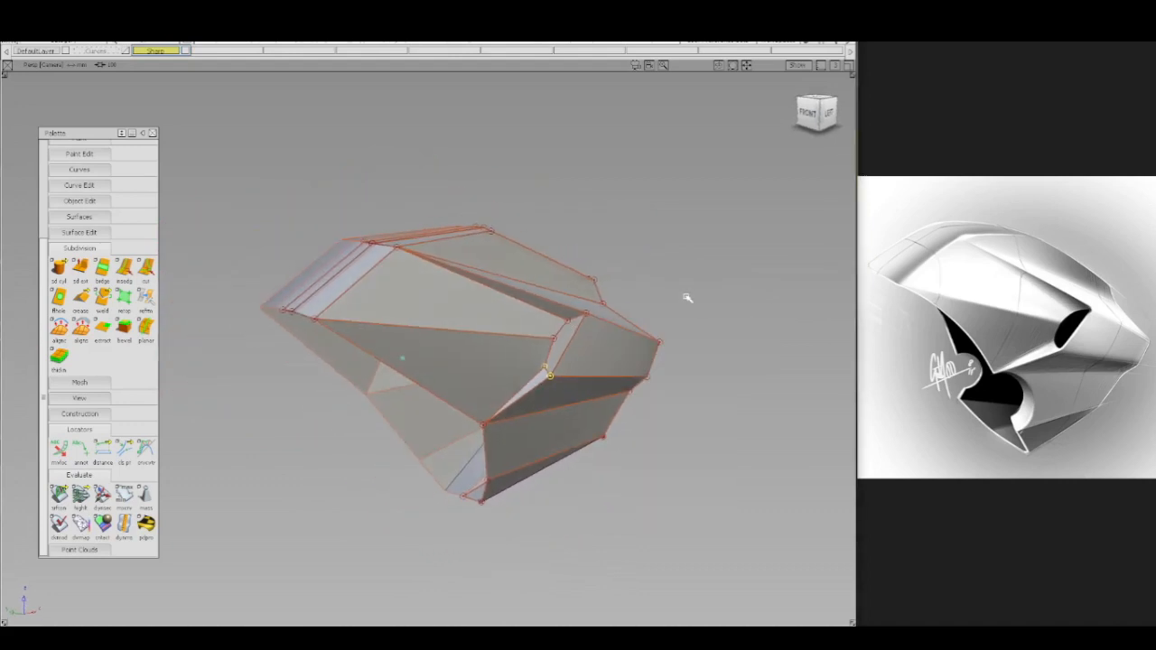
- Raise the vertex row between the side and lower jaw along Z, and nudge the side opening's lower corner vertex along Y
ctrl+shift+drag(540, 392, 591, 391)
drag(533, 359, 557, 382)
ctrl+shift+middle_drag(645, 353, 650, 323)
right_drag(714, 332, 713, 325)
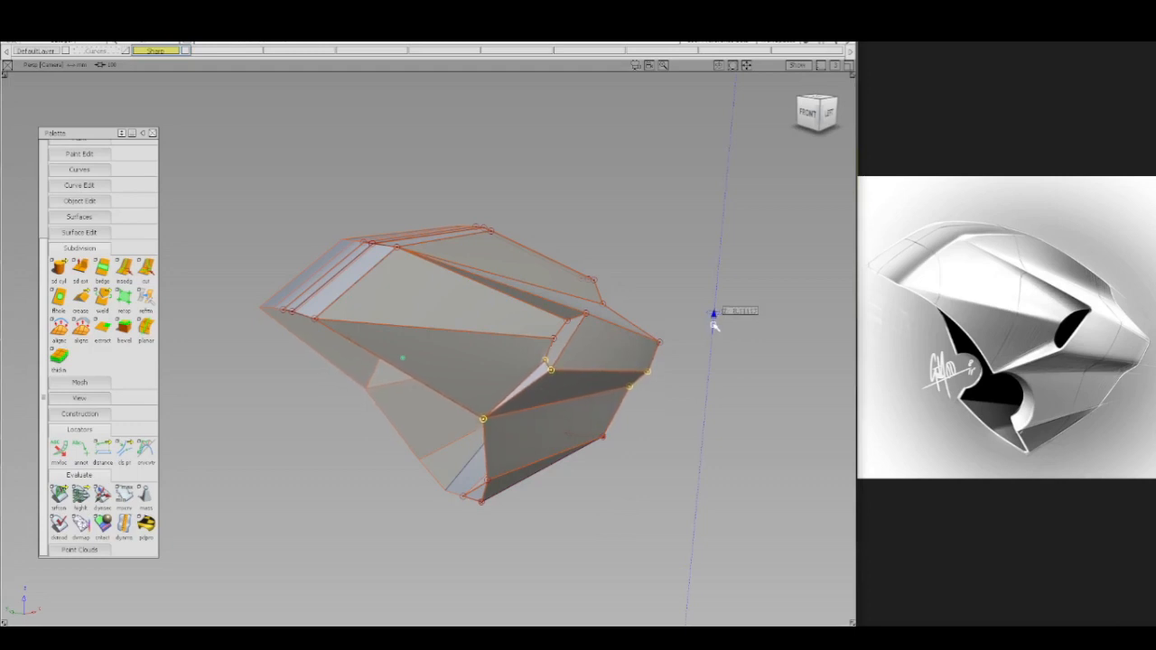
ctrl+shift+drag(713, 326, 715, 277)
ctrl+shift+drag(553, 389, 574, 375)
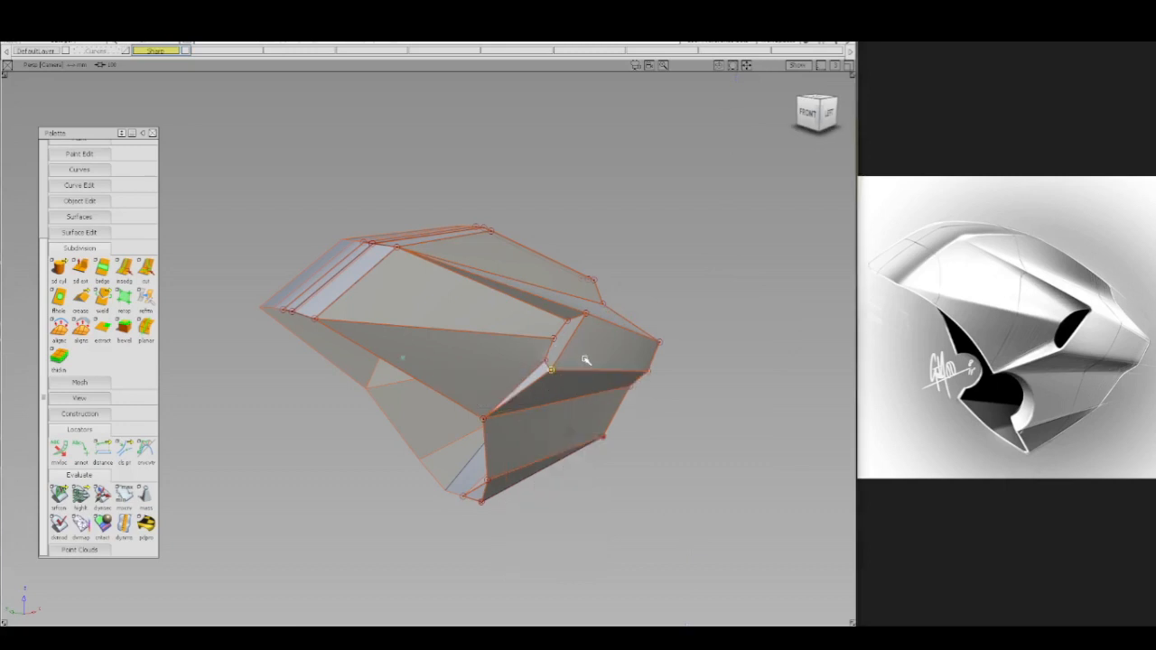
middle_drag(584, 359, 587, 360)
- Move the upper outer corner vertex of the side opening outward along Y, check the form from other angles, and restore the saved perspective view
alt+shift+drag(601, 382, 676, 385)
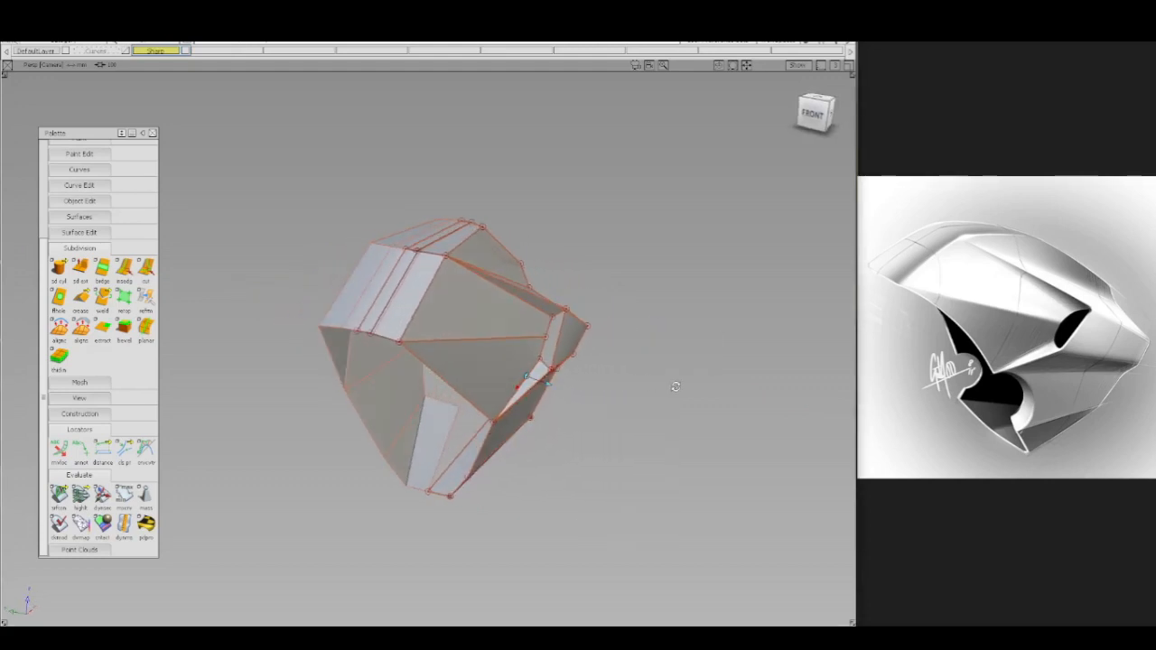
mouse_move(586, 363)
alt+shift+mouse_down()
mouse_move(576, 336)
mouse_move(595, 339)
alt+shift+mouse_up()
click(570, 364)
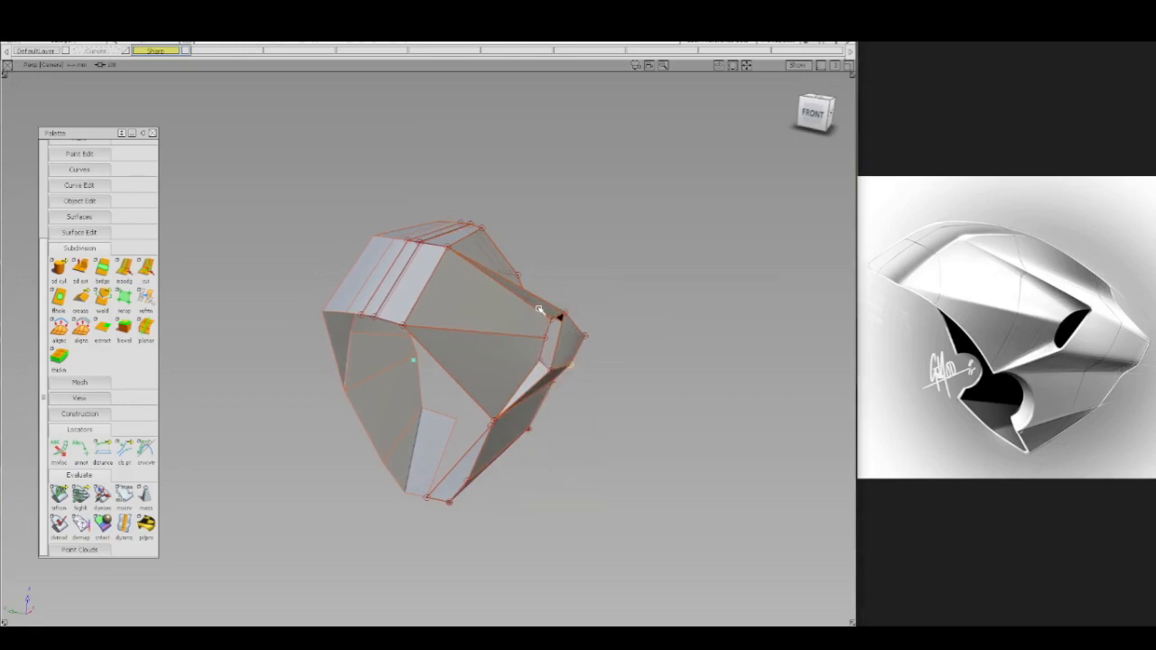
ctrl+shift+drag(551, 310, 557, 310)
middle_drag(586, 299, 594, 300)
alt+shift+drag(478, 370, 407, 360)
scroll(477, 360, down, 1)
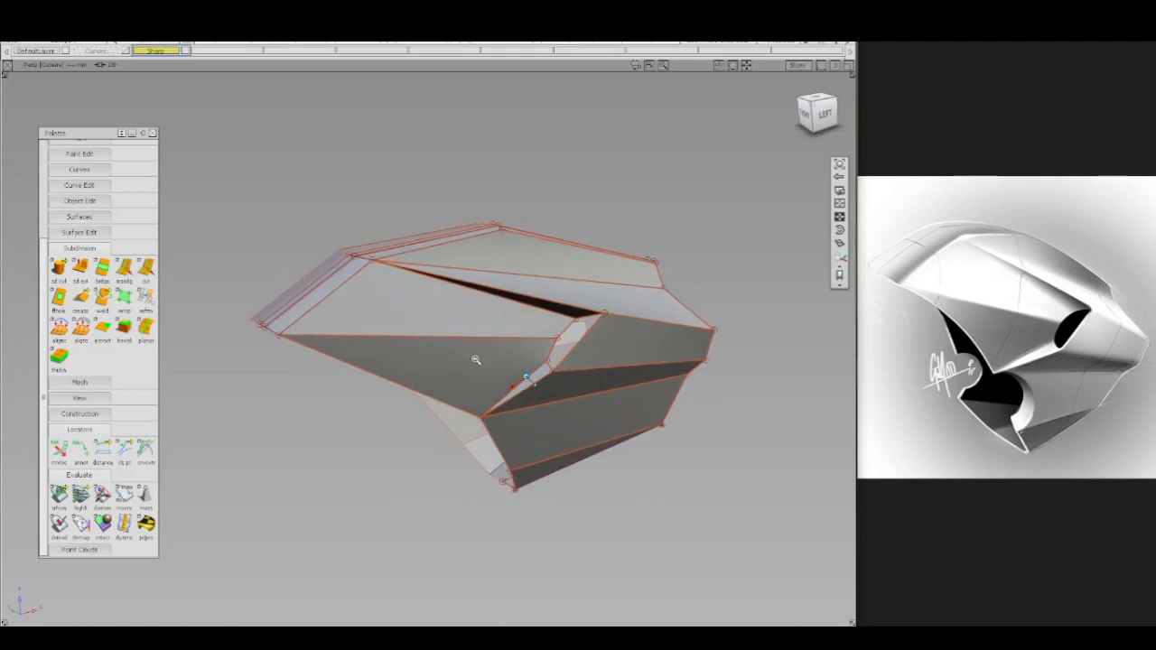
alt+shift+drag(478, 363, 620, 323)
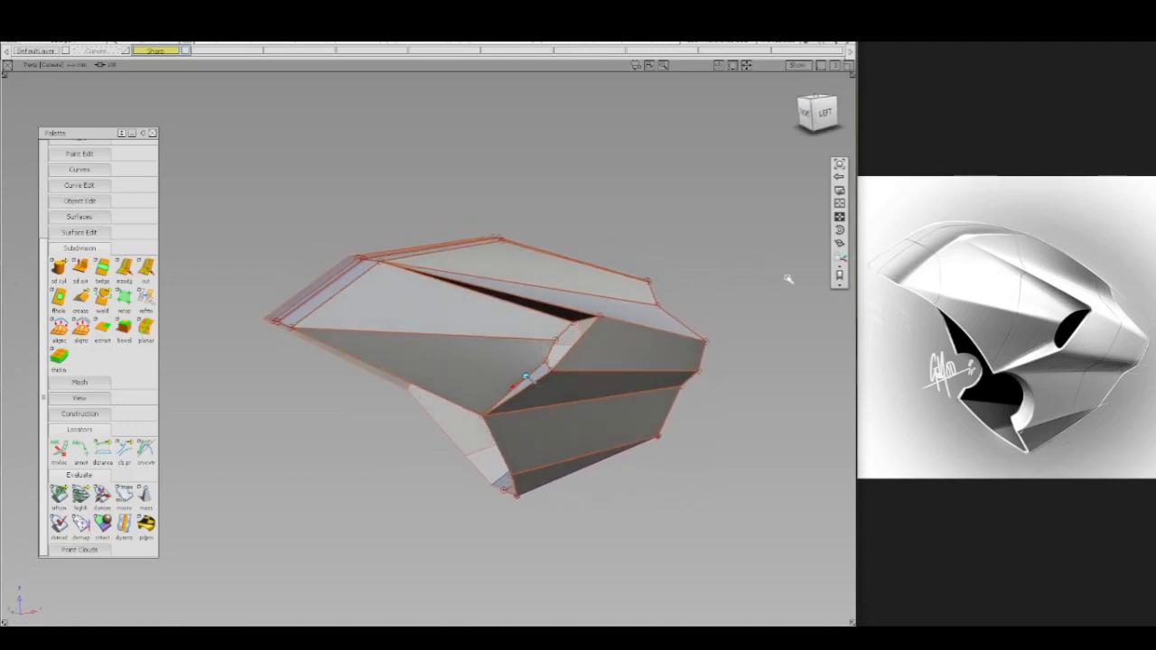
click(840, 289)
click(807, 307)
alt+shift+drag(807, 305, 779, 310)
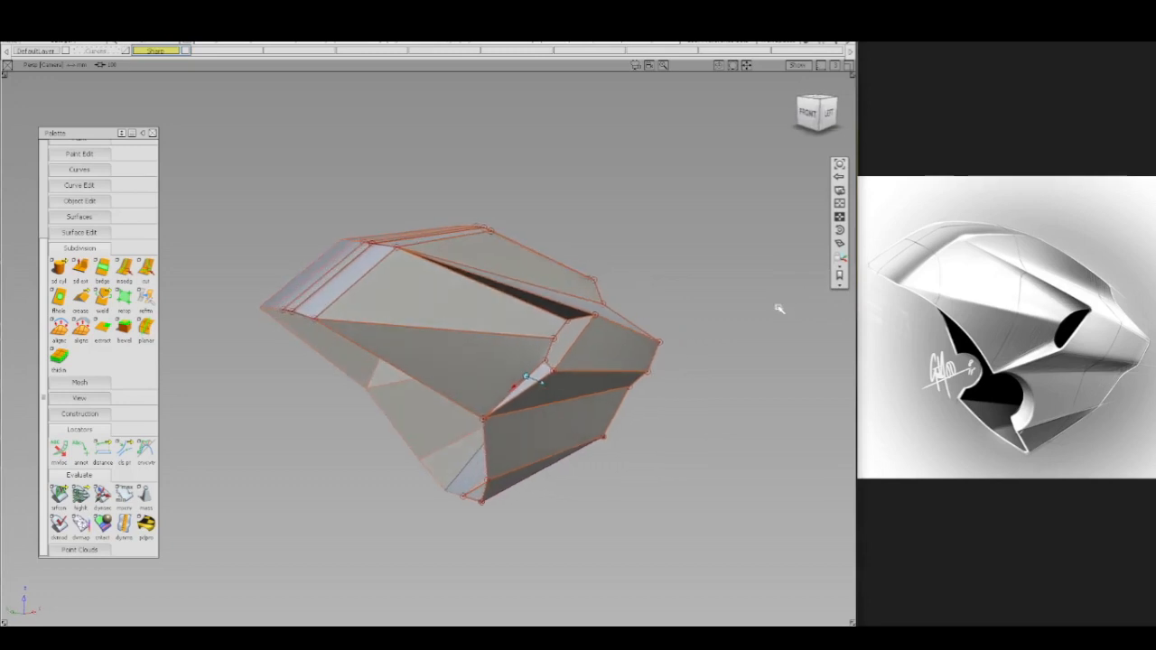
- Bring the side opening's upper outer corner vertex slightly inward along Y and forward along X, and raise it along Z
mouse_move(618, 293)
ctrl+shift+mouse_down()
mouse_move(636, 299)
mouse_move(604, 323)
ctrl+shift+mouse_up()
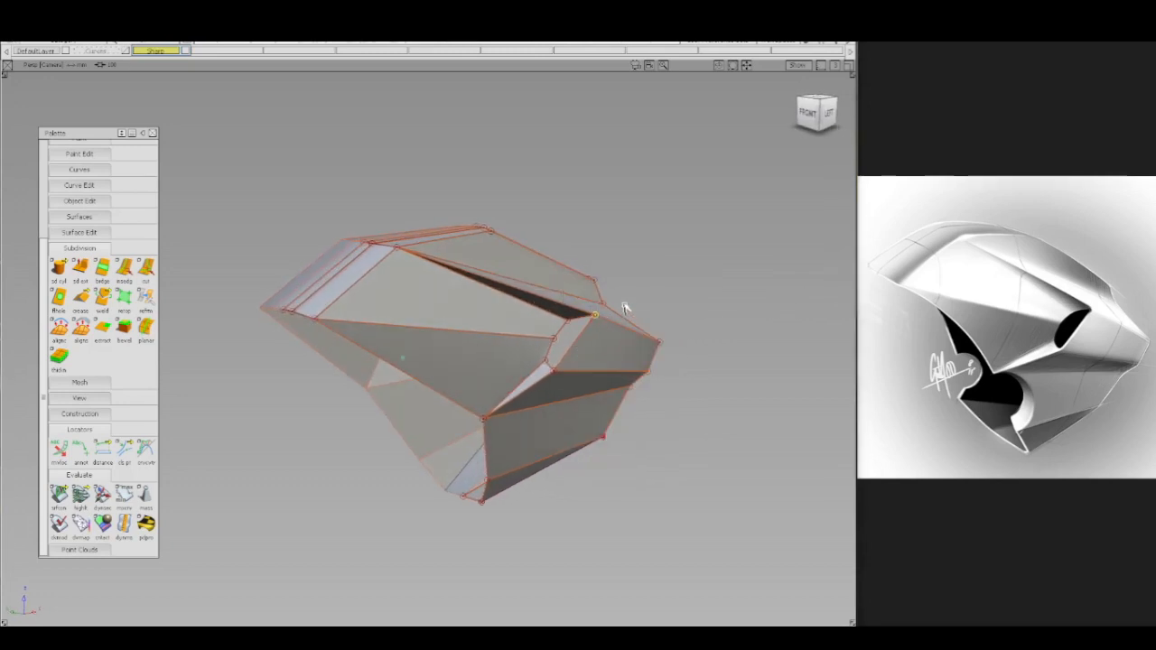
drag(666, 292, 669, 300)
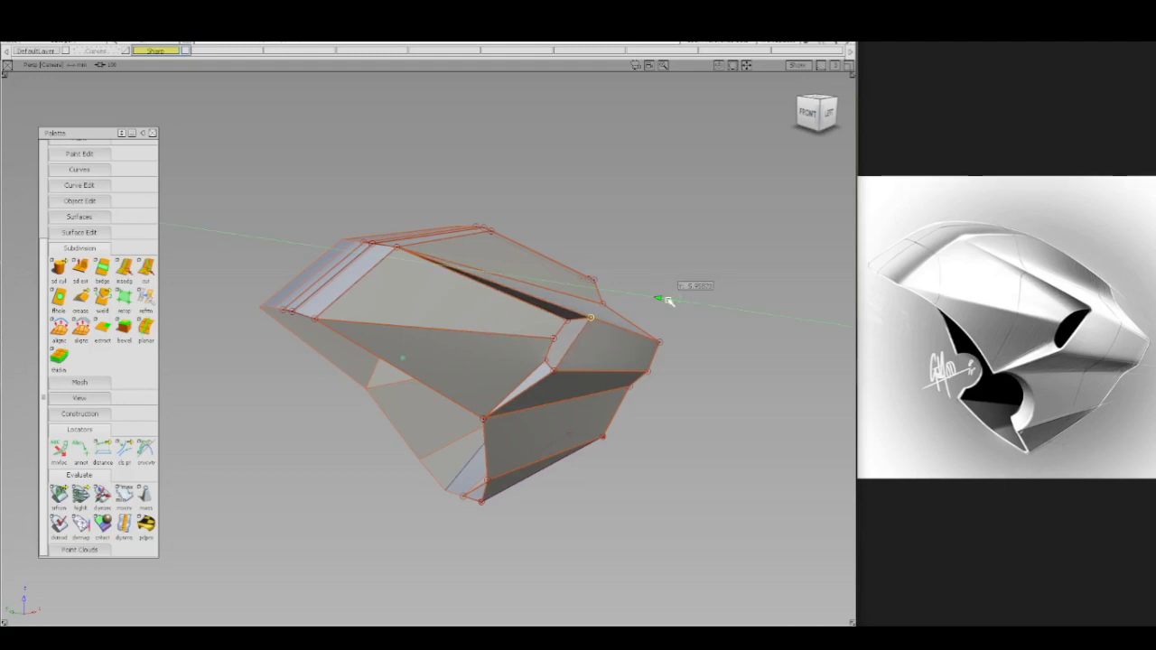
middle_drag(669, 300, 670, 301)
drag(687, 300, 681, 300)
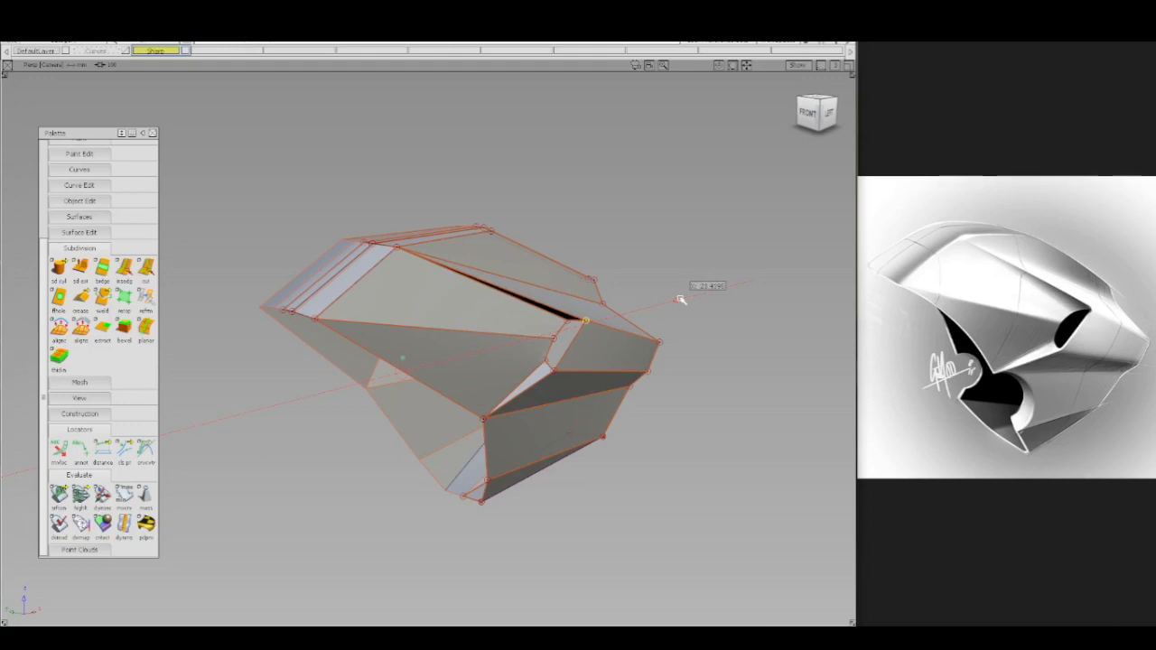
right_drag(684, 298, 683, 296)
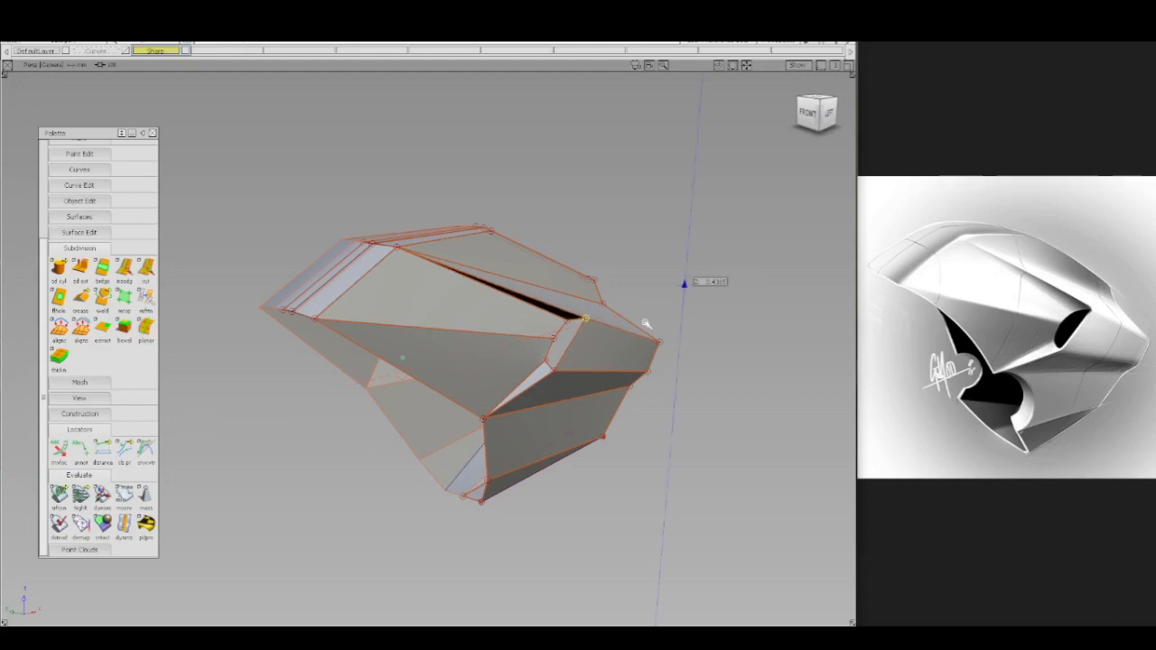
- Reposition the upper inner corner vertex of the side opening along X and Z, lowering and shifting it forward
ctrl+shift+drag(586, 358, 562, 322)
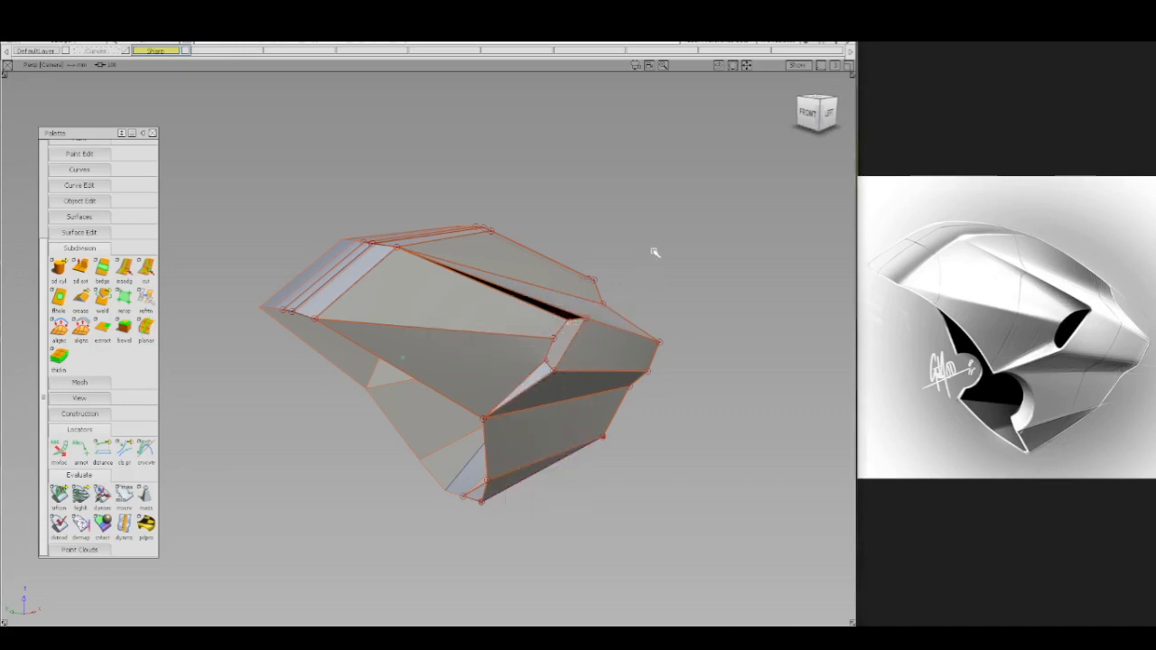
right_drag(656, 255, 656, 257)
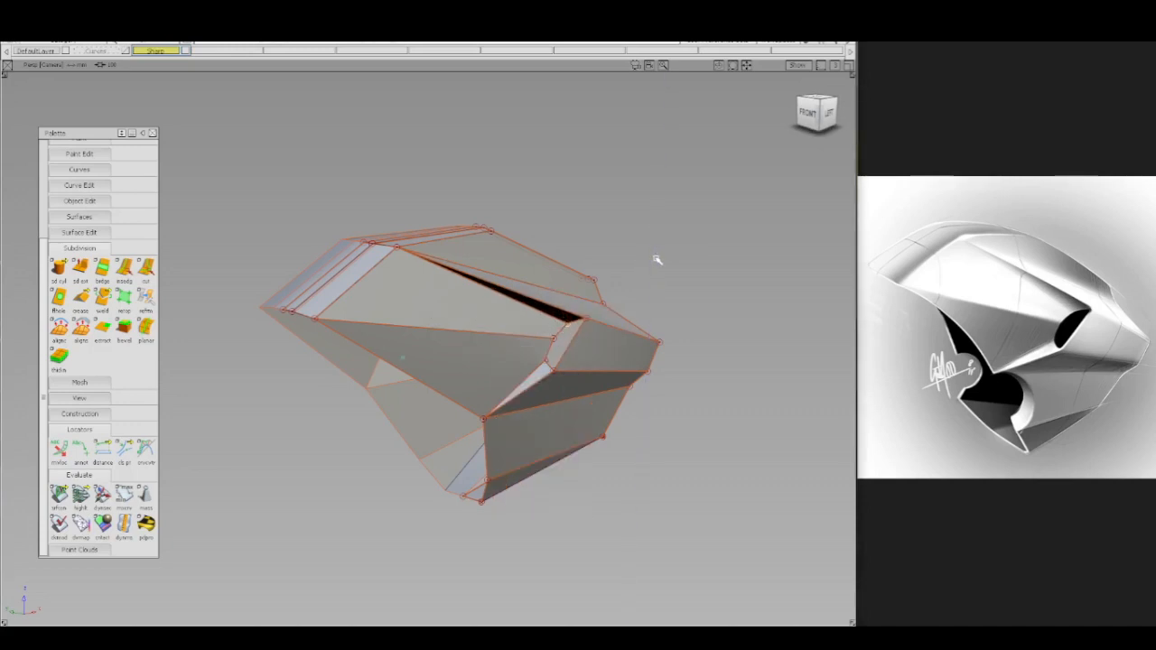
drag(656, 259, 658, 263)
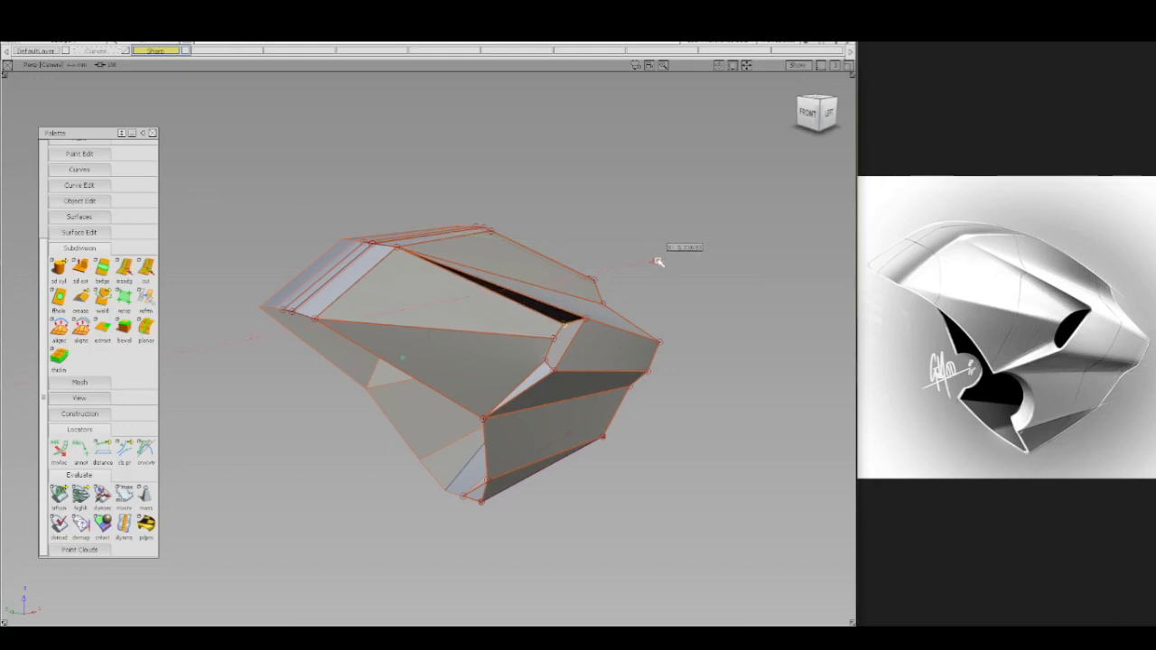
right_drag(658, 262, 659, 261)
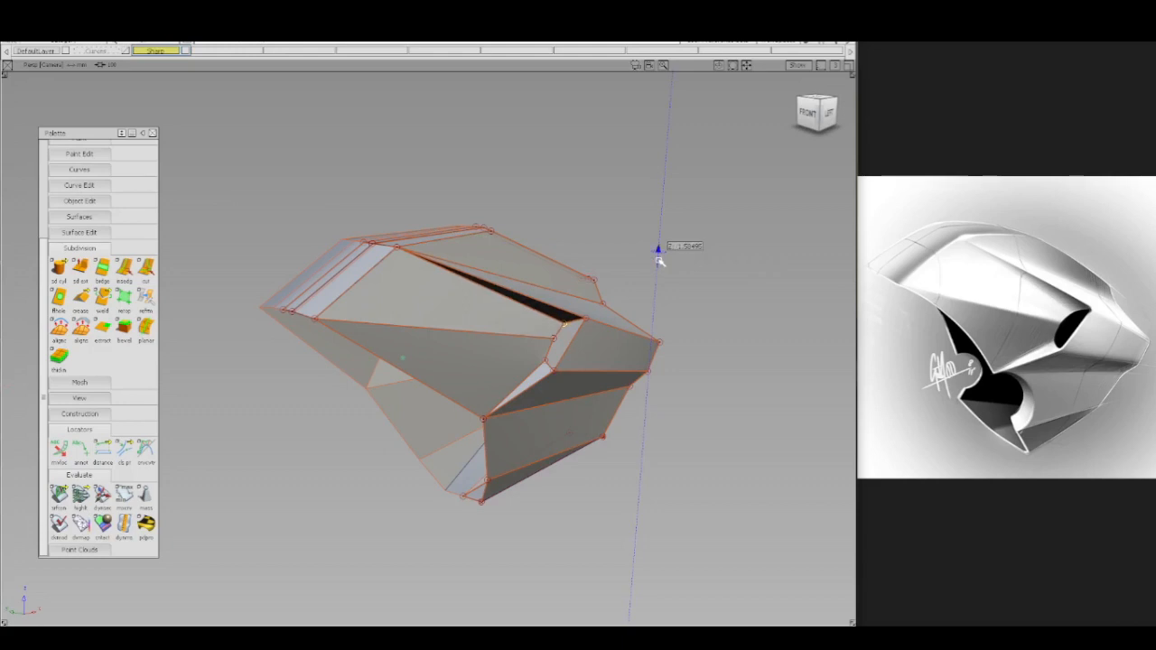
ctrl+shift+drag(699, 237, 699, 206)
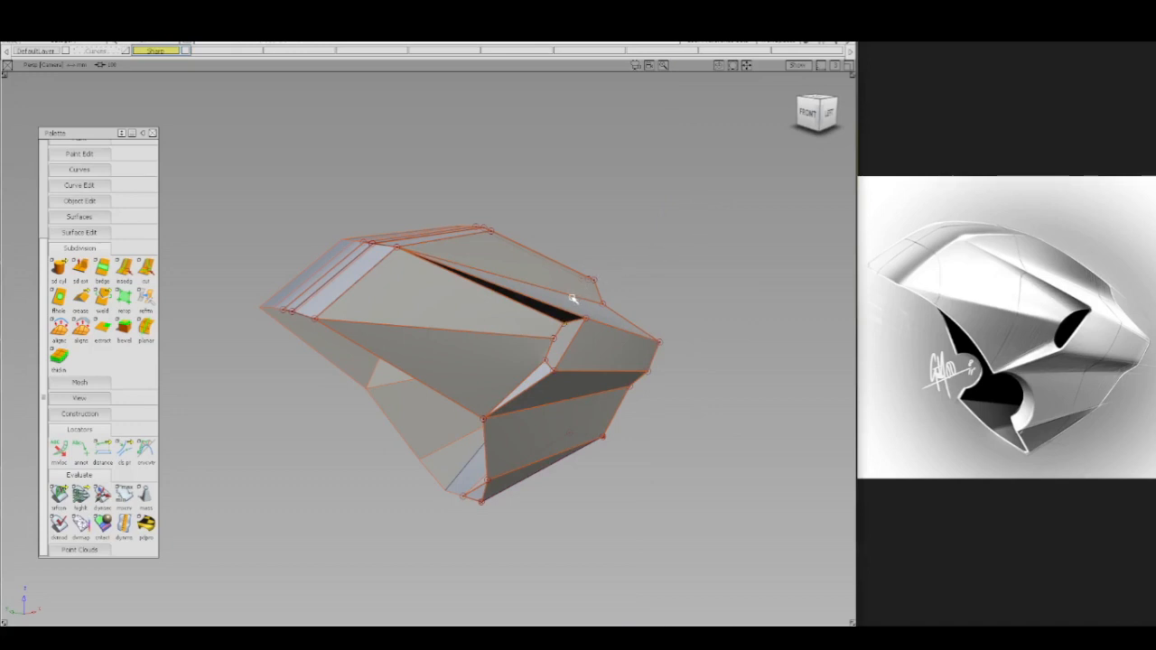
- Shift the three chin tip vertices along X toward the far end of the chin's lower edge, and pull that far-end vertex back along X
ctrl+shift+drag(527, 439, 576, 435)
drag(456, 474, 513, 535)
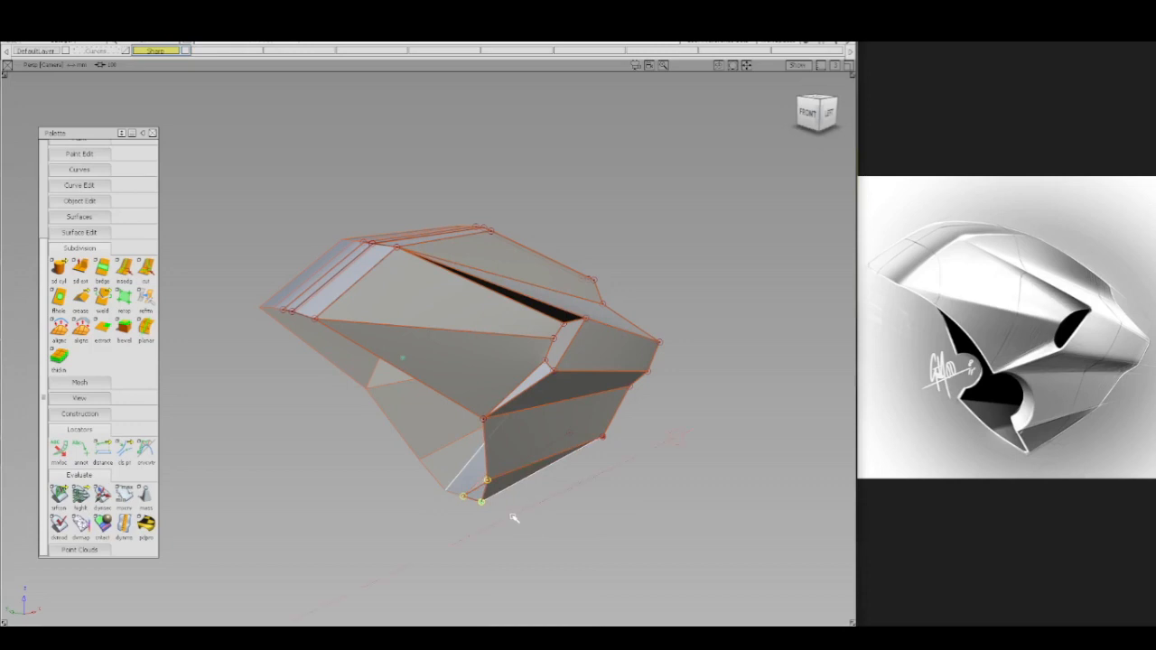
drag(513, 518, 576, 425)
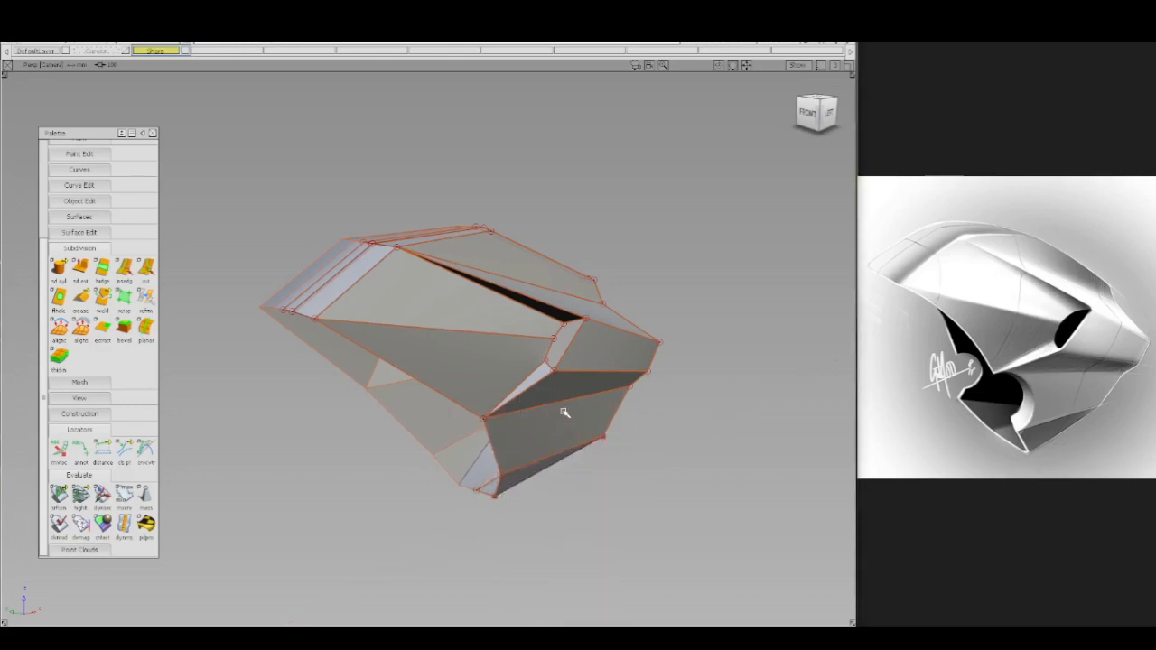
drag(630, 465, 569, 412)
ctrl+shift+middle_drag(638, 441, 636, 397)
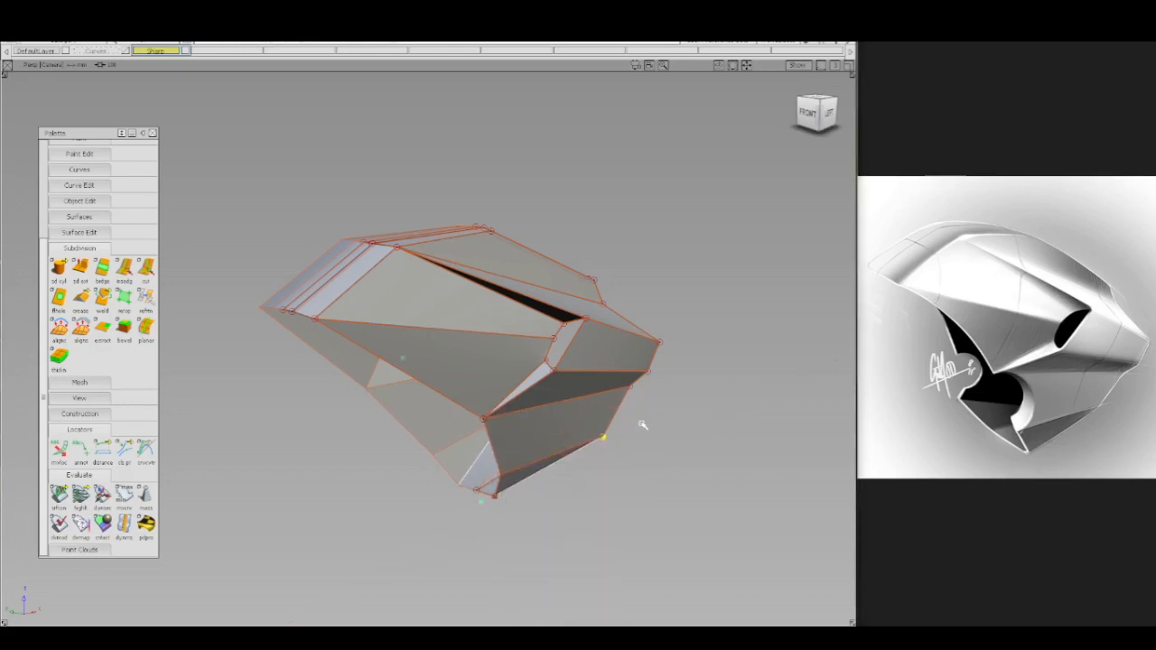
mouse_move(641, 423)
mouse_down()
mouse_move(624, 430)
mouse_move(635, 428)
mouse_move(631, 402)
mouse_up()
- Shift the three chin tip vertices a little further along X, and raise the lower edge's far-end vertex slightly along Z
ctrl+shift+drag(515, 478, 548, 480)
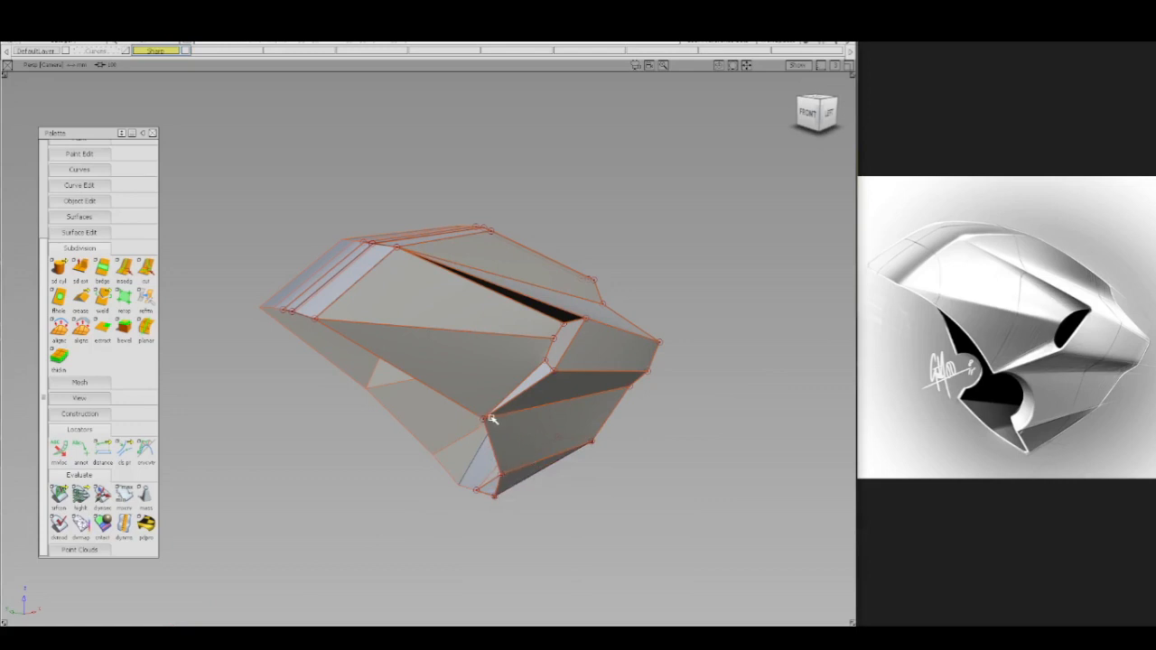
ctrl+shift+drag(449, 483, 492, 481)
drag(463, 454, 540, 526)
ctrl+shift+middle_drag(538, 502, 541, 473)
drag(543, 488, 560, 488)
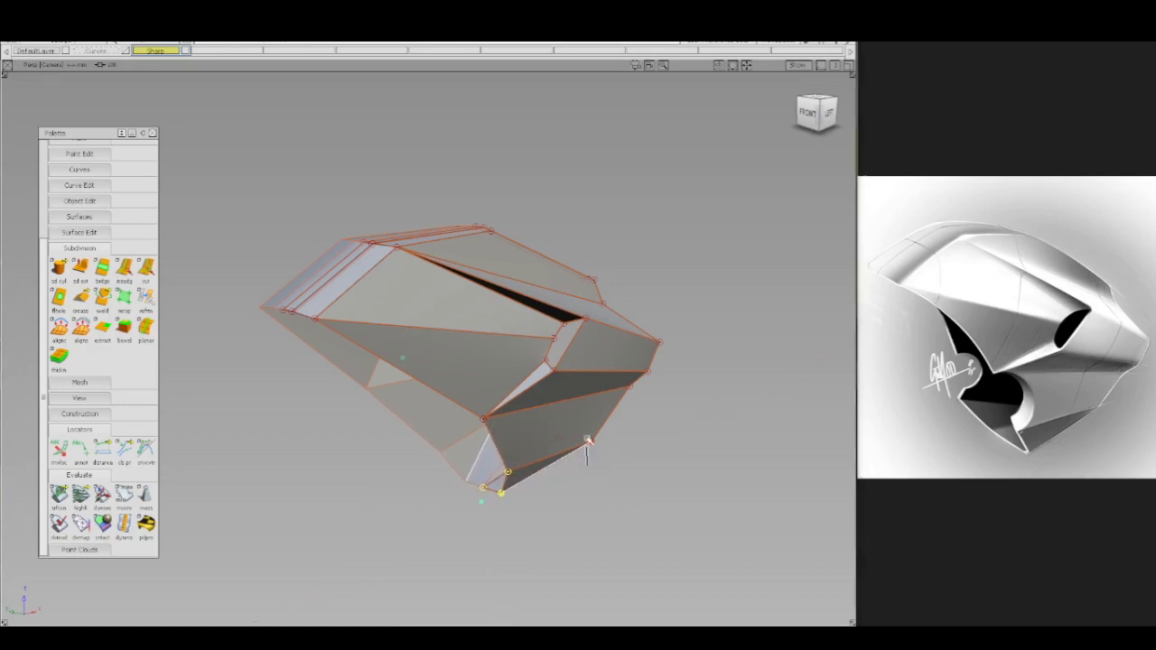
ctrl+shift+drag(545, 425, 631, 463)
ctrl+shift+middle_drag(631, 461, 627, 432)
right_drag(635, 444, 634, 433)
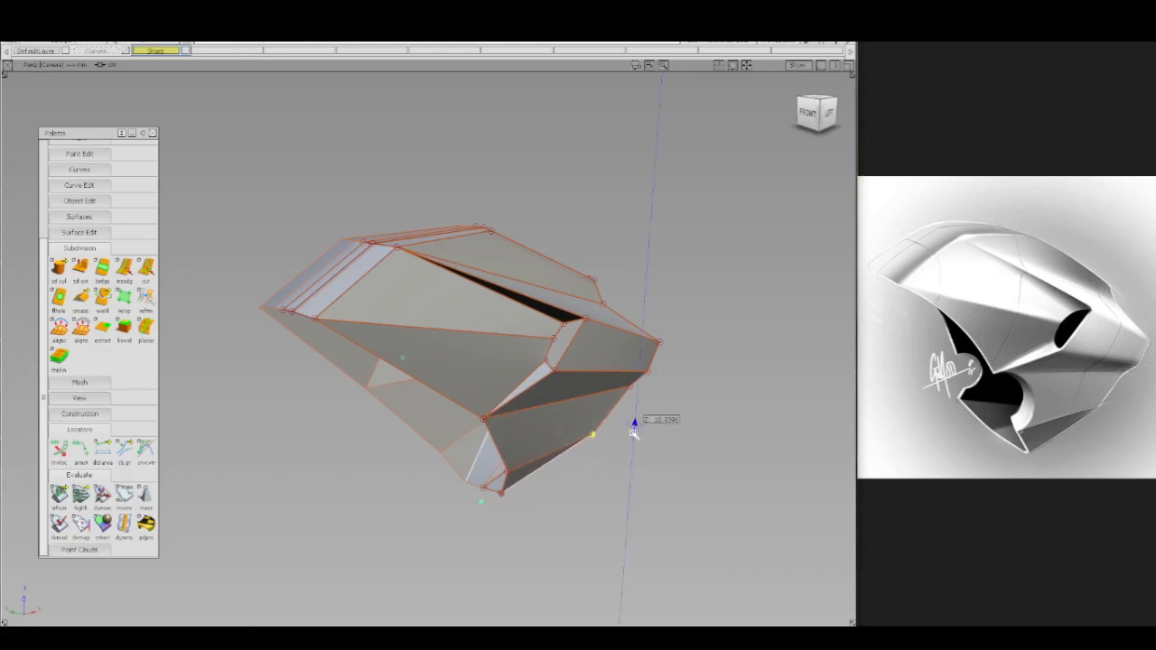
- Lower the two bottommost chin tip vertices along Z and shift them along X toward the lower edge's far end
ctrl+shift+drag(601, 475, 603, 400)
ctrl+shift+drag(459, 475, 510, 500)
ctrl+shift+middle_drag(543, 499, 540, 461)
right_drag(551, 475, 552, 493)
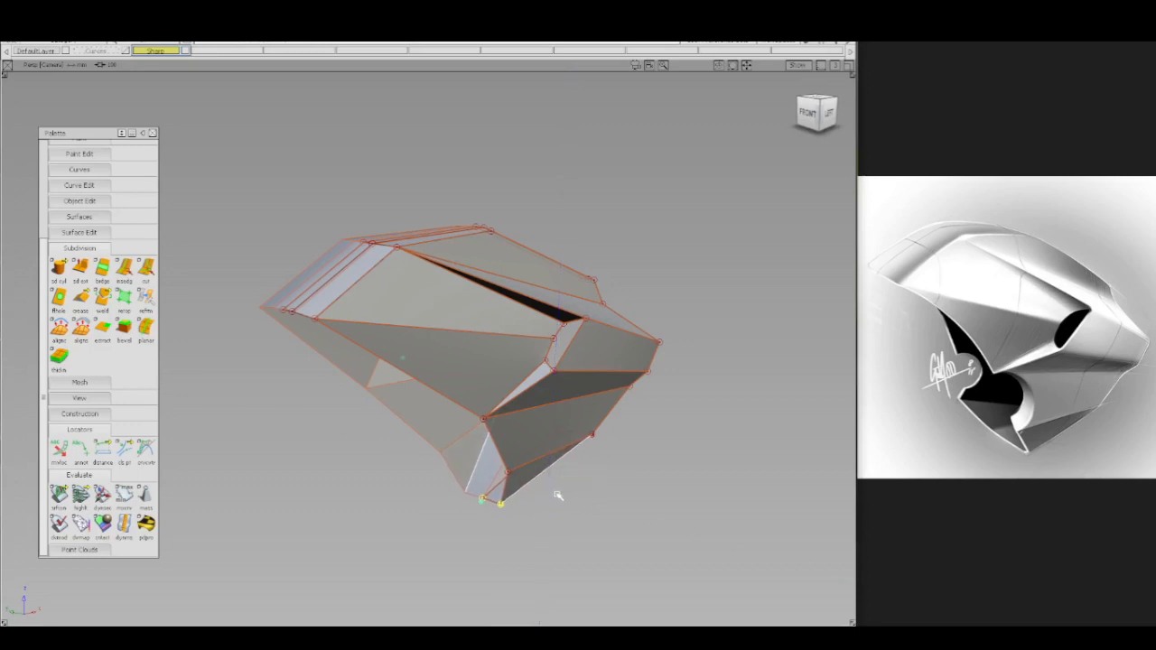
middle_drag(552, 493, 556, 493)
drag(556, 493, 568, 494)
key(ctrl+z)
key(ctrl+z)
drag(567, 487, 611, 467)
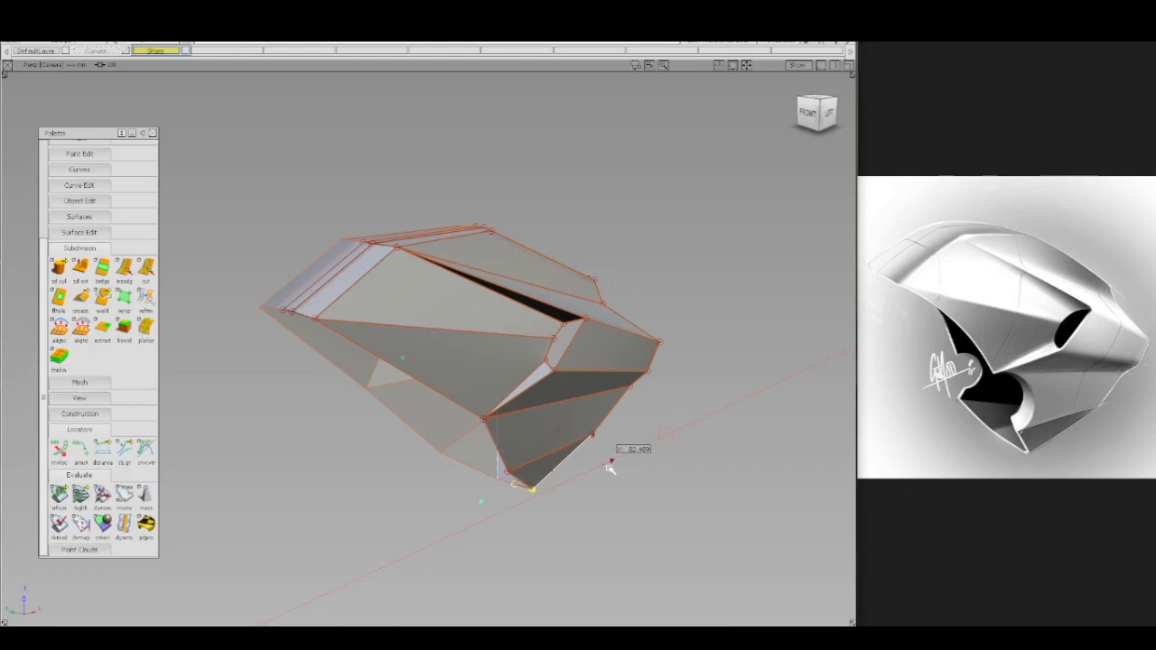
- Fine-tune the vertex at the far end of the chin's lower edge with small moves along Z, Y and X
ctrl+shift+click(567, 441)
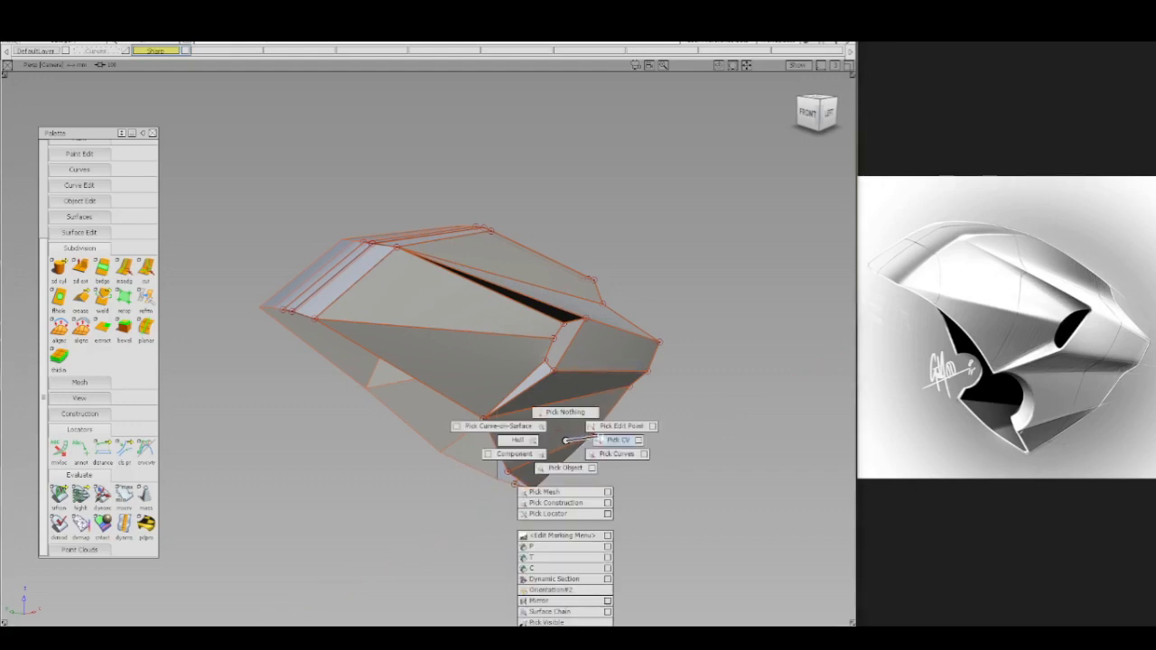
ctrl+shift+drag(566, 440, 651, 443)
right_drag(652, 441, 652, 444)
middle_drag(651, 445, 651, 446)
drag(647, 444, 647, 447)
ctrl+shift+drag(648, 376, 657, 346)
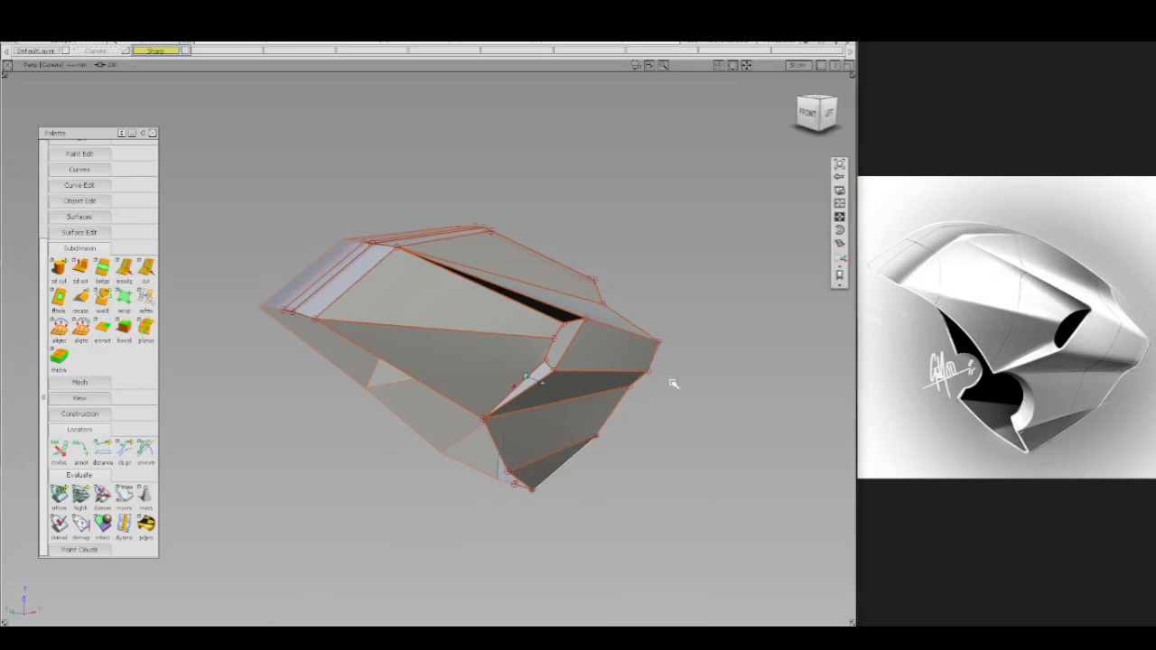
alt+shift+right_drag(673, 383, 666, 404)
alt+shift+middle_drag(666, 404, 701, 416)
key(alt+b)
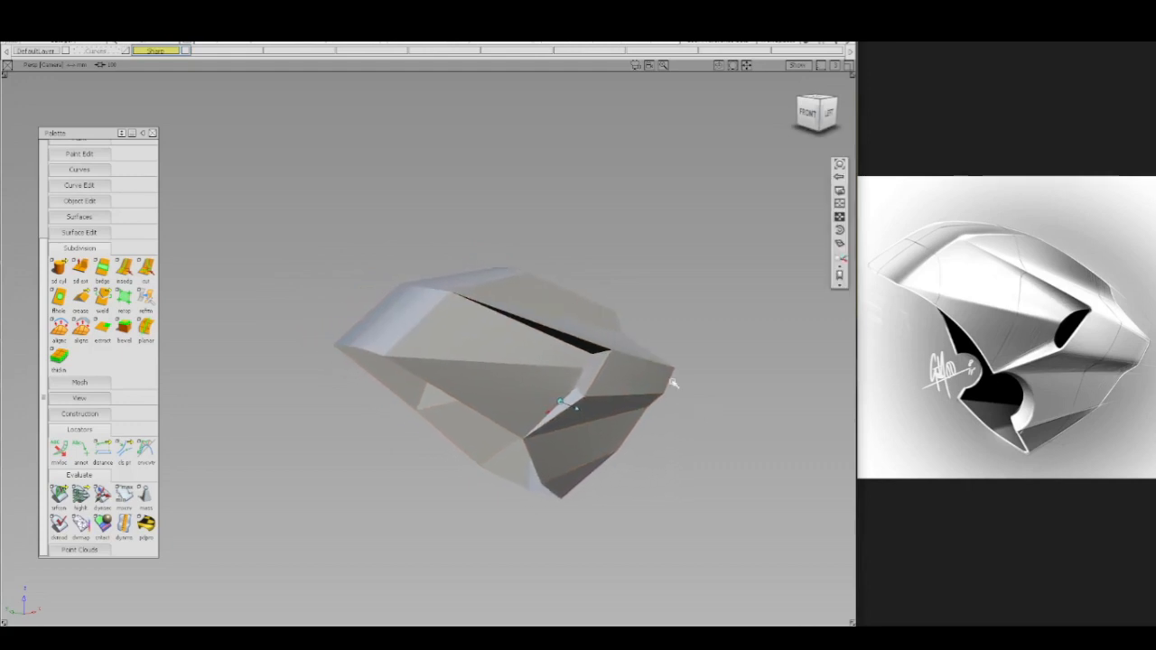
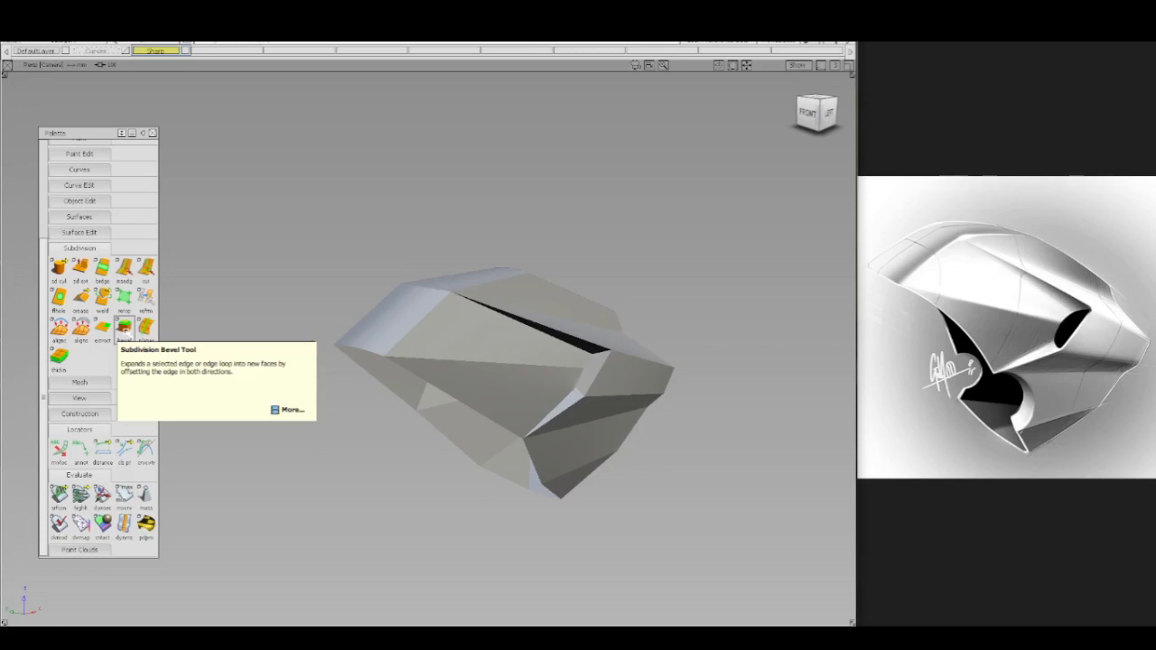
click(124, 327)
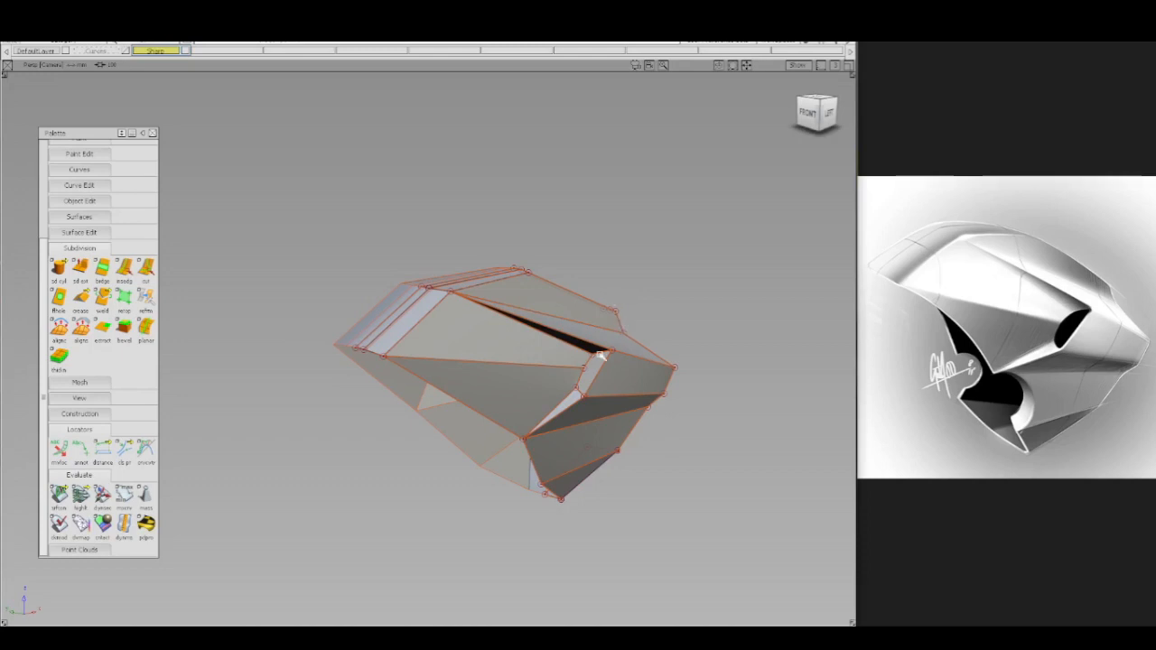
- Nudge the middle vertex of the side opening's inner edge along Y, try a small X move, and undo the X move
ctrl+shift+drag(547, 369, 587, 373)
ctrl+shift+middle_drag(602, 364, 602, 326)
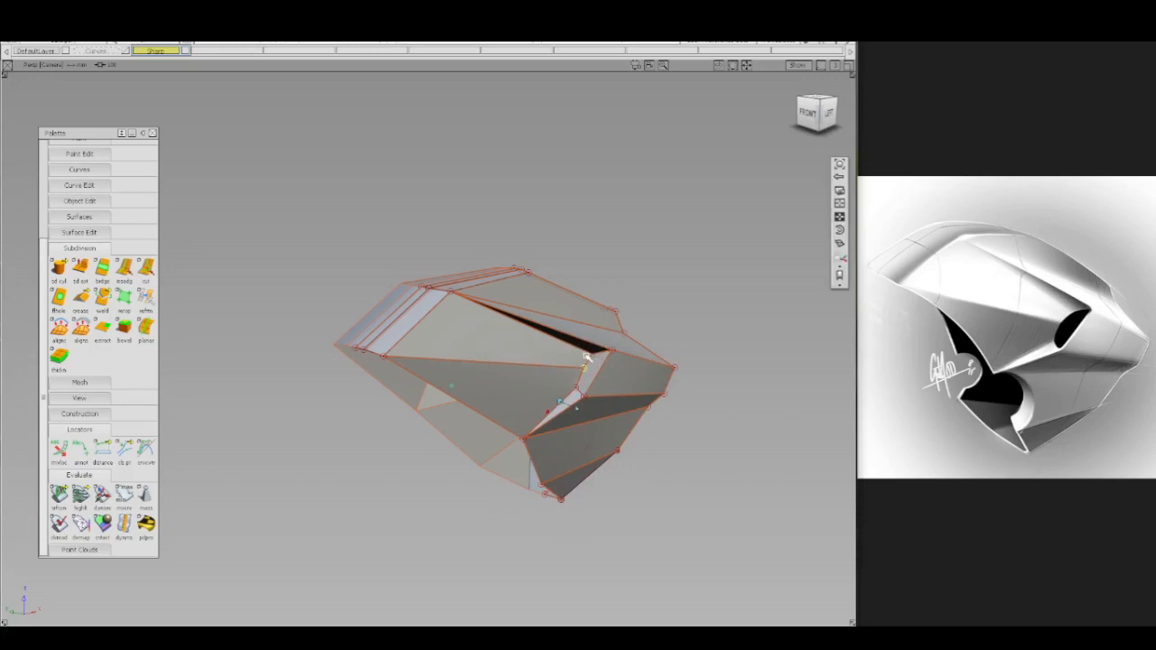
scroll(604, 383, up, 5)
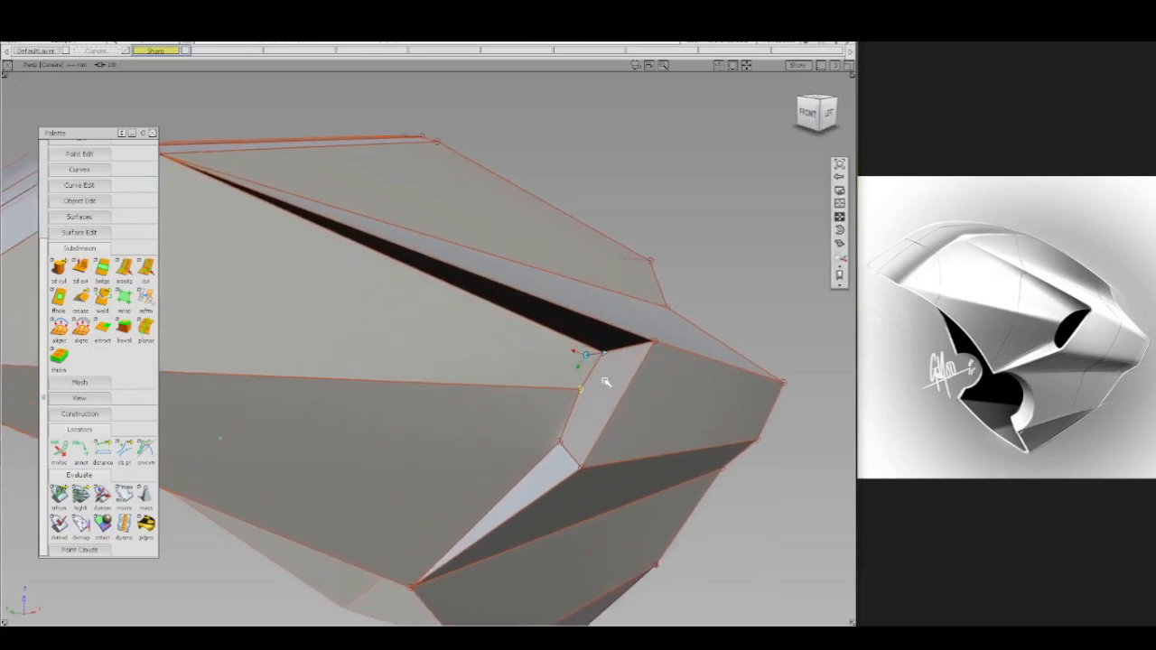
mouse_move(603, 398)
middle_down()
mouse_move(615, 403)
mouse_move(601, 404)
middle_up()
drag(598, 400, 596, 399)
key(ctrl+z)
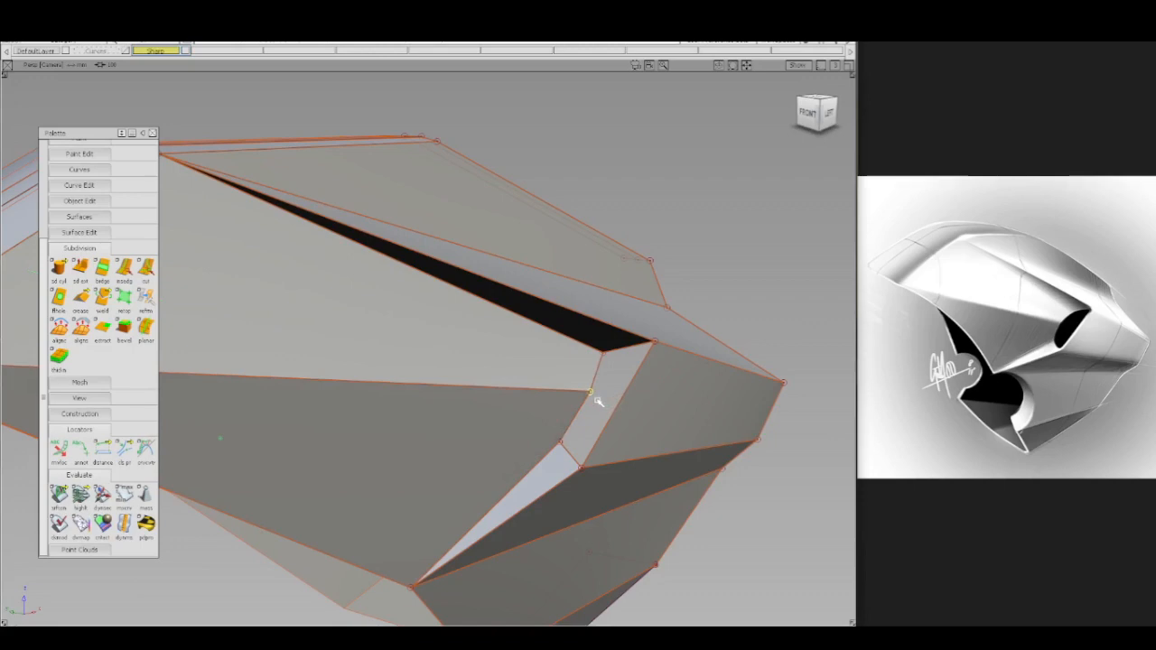
- Slide the middle vertex of the side opening's inner edge inward along its adjoining side crease, then return to the full model view
right_click(599, 402)
click(571, 393)
right_click(578, 399)
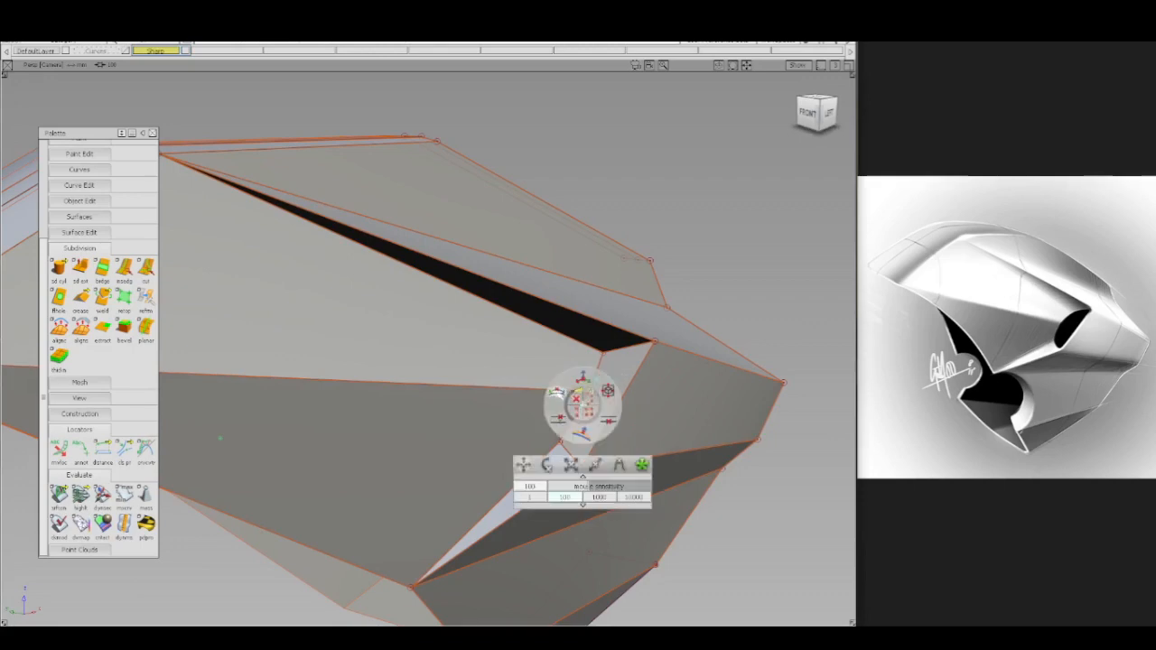
click(569, 393)
drag(665, 403, 321, 413)
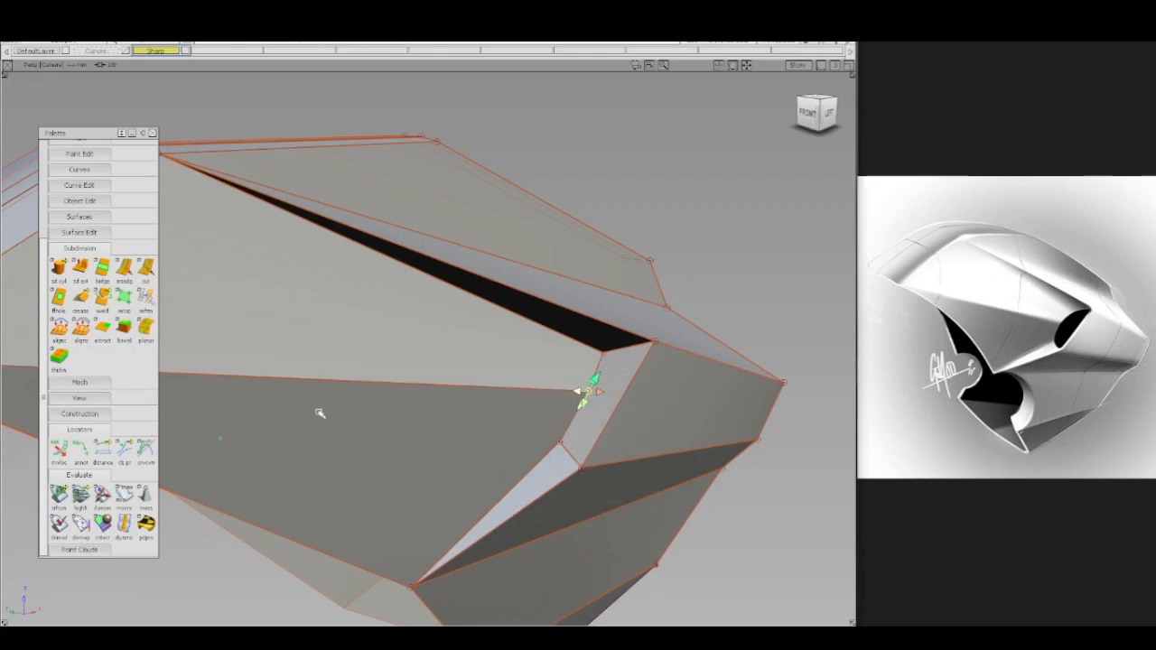
drag(625, 417, 190, 435)
mouse_move(674, 412)
mouse_down()
mouse_move(181, 449)
mouse_move(557, 433)
mouse_move(348, 439)
mouse_up()
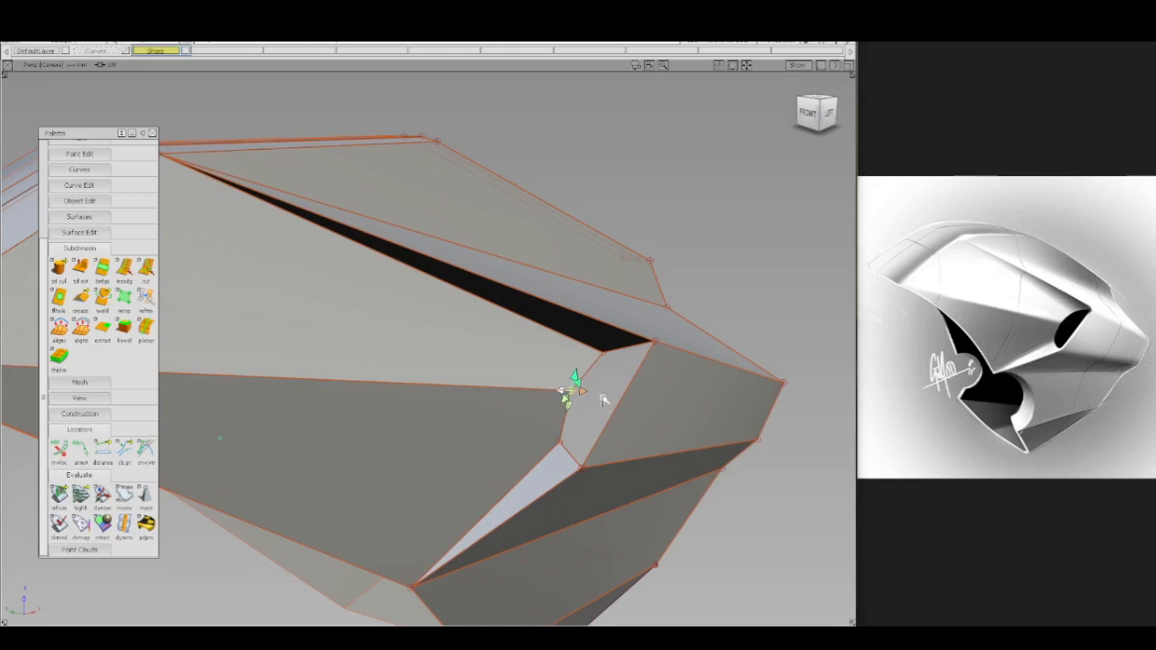
ctrl+shift+drag(603, 399, 604, 317)
click(603, 353)
alt+shift+right_drag(603, 355, 605, 403)
click(633, 395)
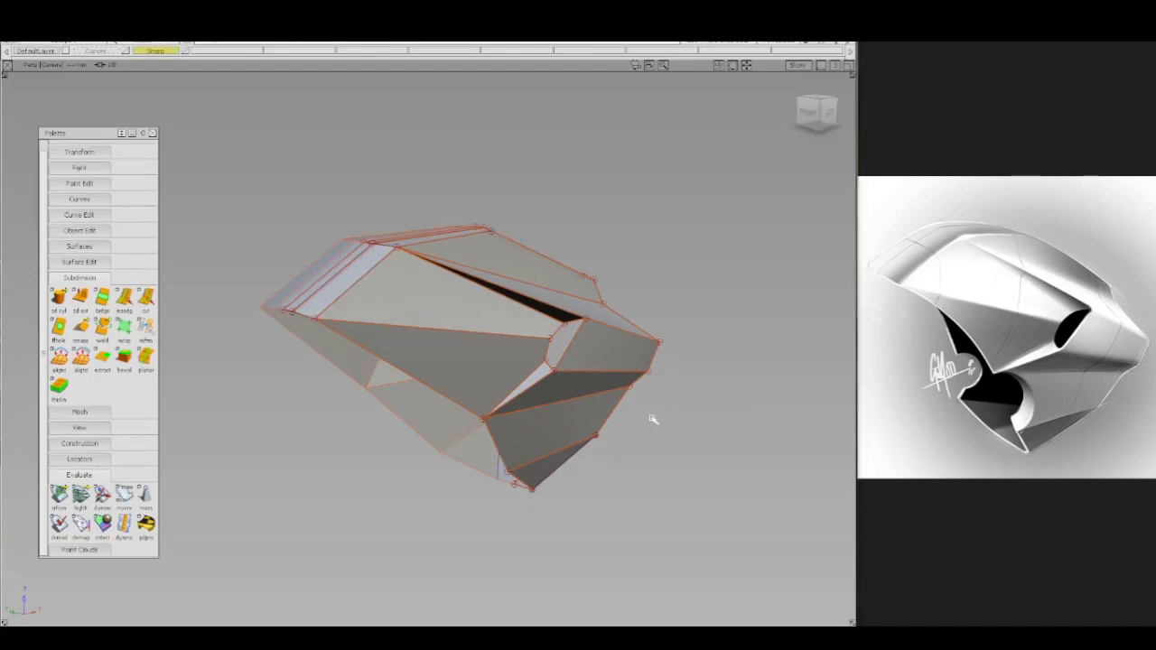
- Duplicate the Sharp layer together with its contents
ctrl+shift+drag(635, 453, 645, 424)
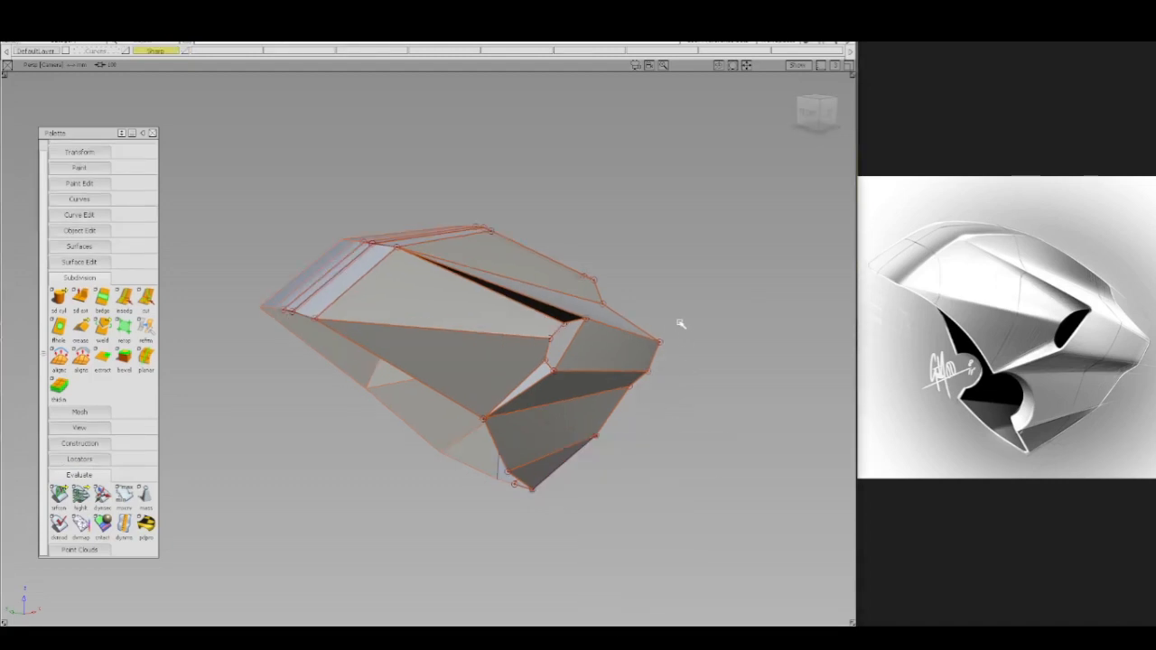
mouse_move(479, 348)
alt+shift+mouse_down()
mouse_move(480, 321)
mouse_move(490, 354)
alt+shift+mouse_up()
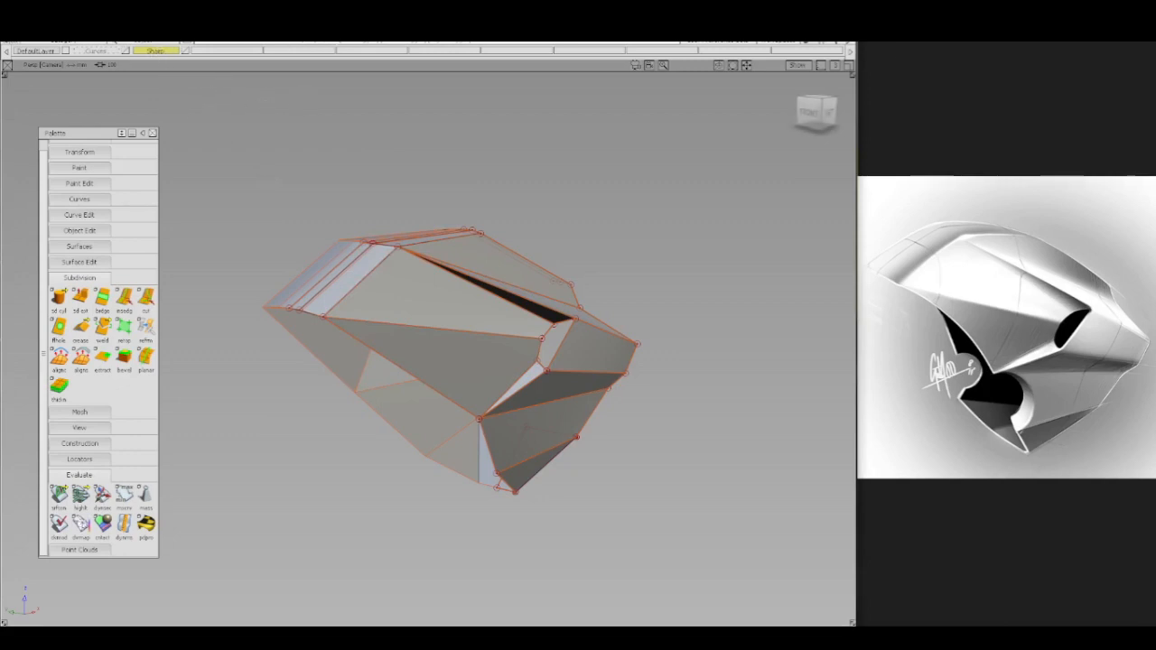
key(ctrl+l)
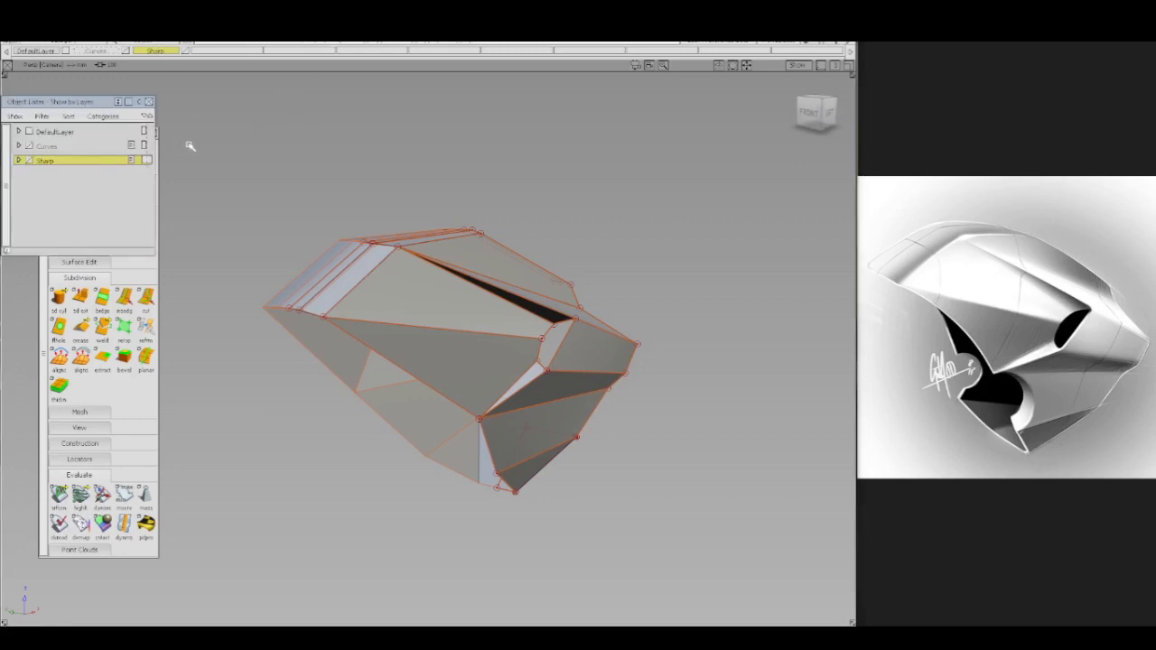
right_click(44, 161)
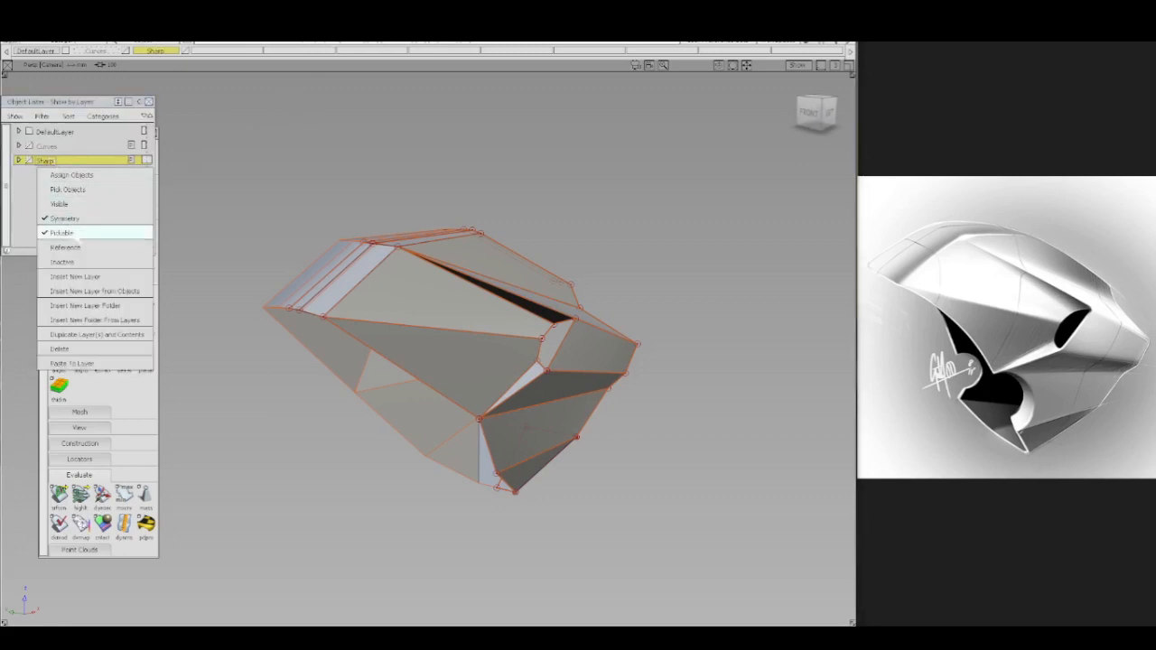
click(96, 334)
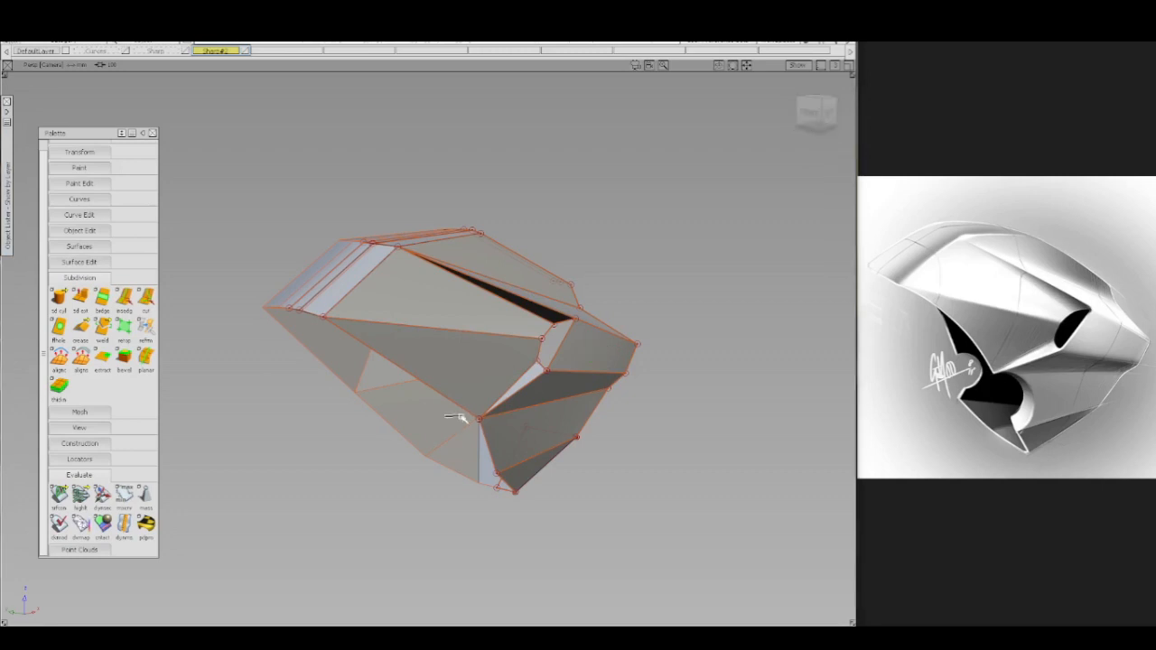
- Reposition the vertices at the side panel's lower corner above the chin: adjust them along Y, raise them along Z and pull them back along X
ctrl+shift+drag(461, 417, 480, 416)
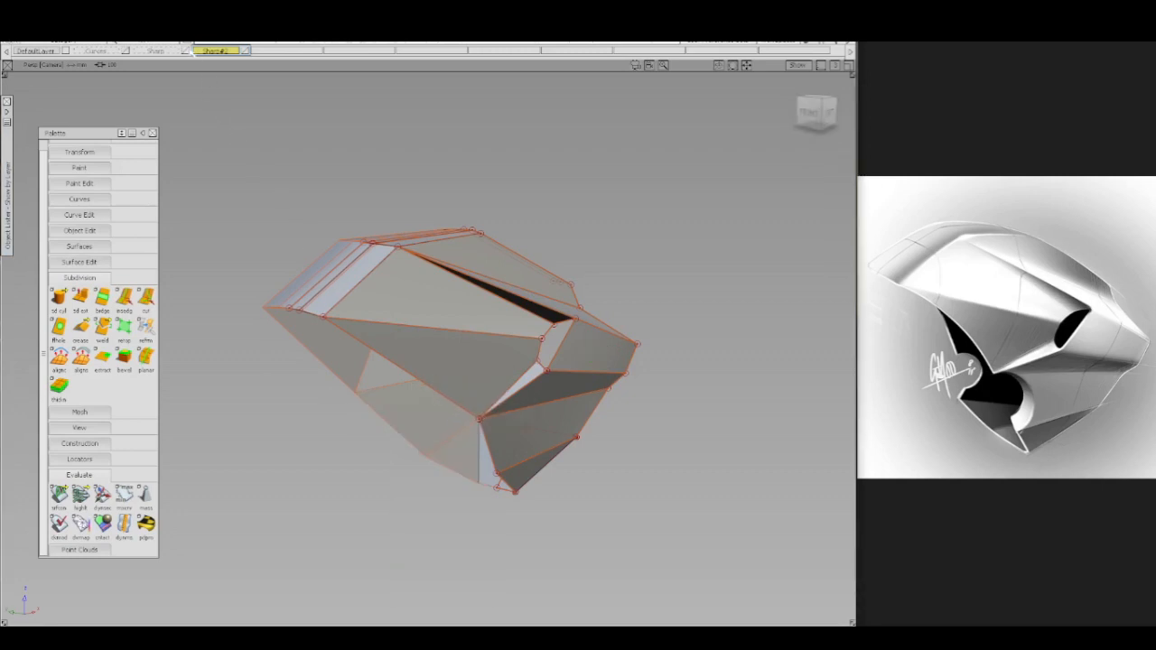
ctrl+shift+drag(459, 414, 486, 415)
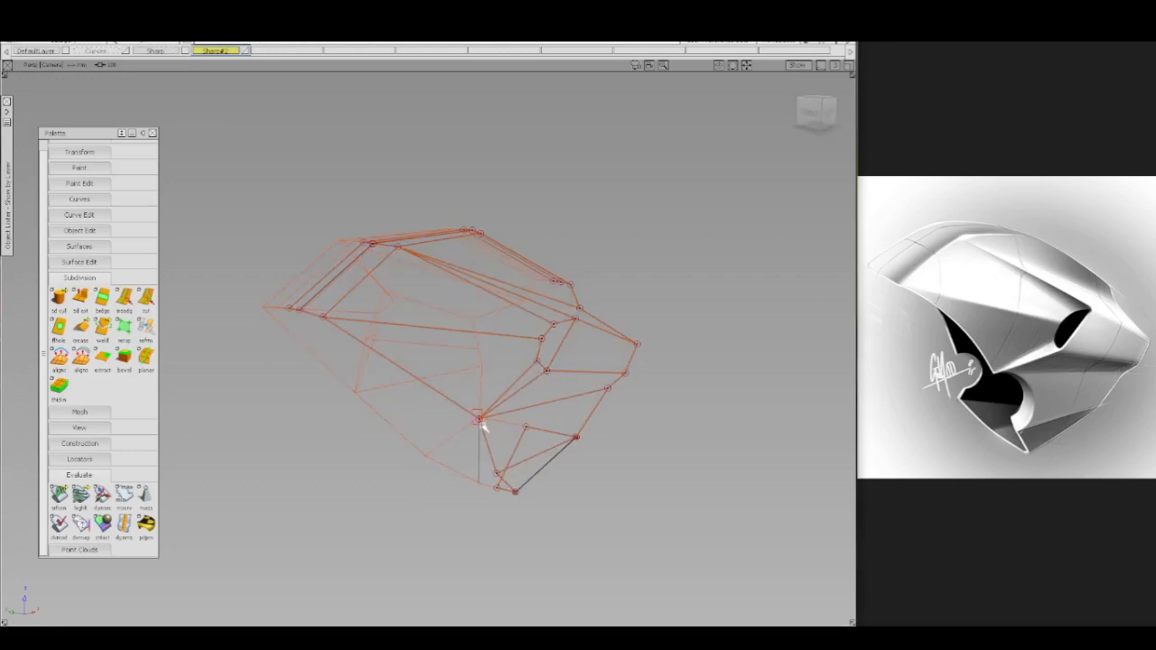
ctrl+shift+drag(572, 420, 606, 419)
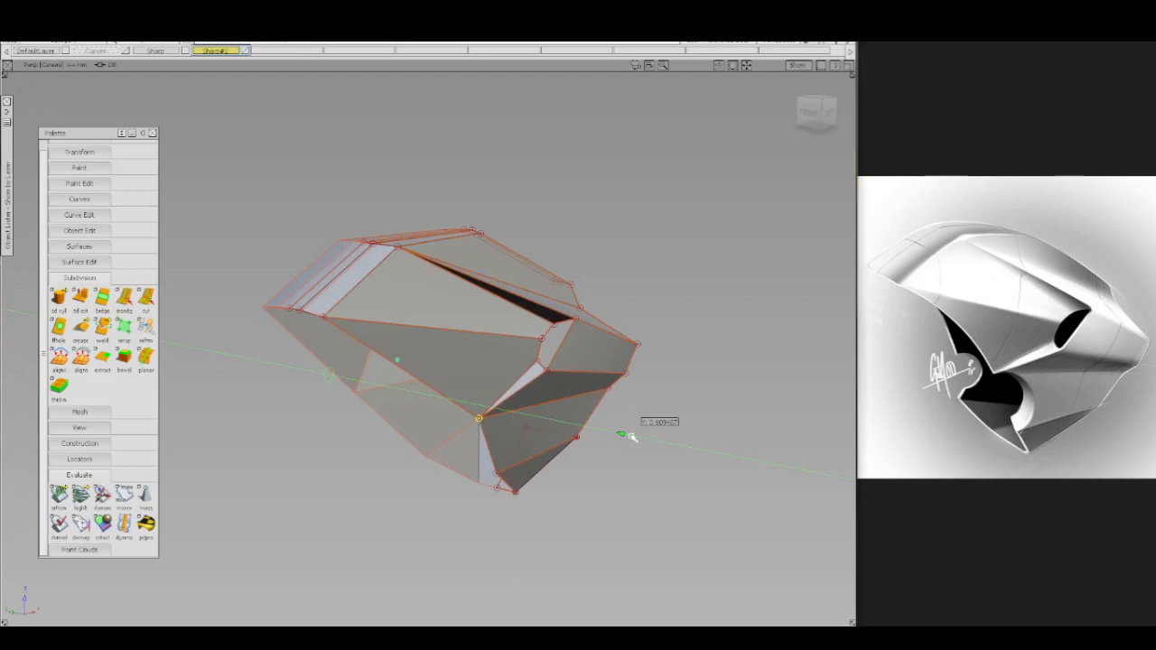
drag(629, 439, 627, 438)
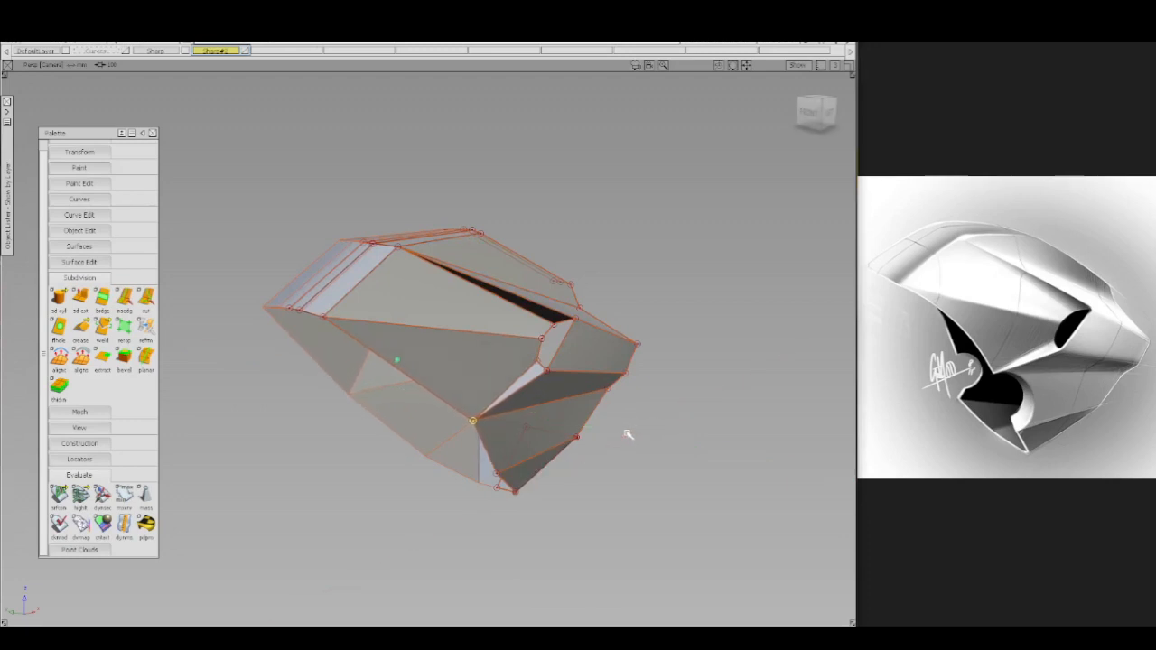
right_drag(629, 437, 627, 419)
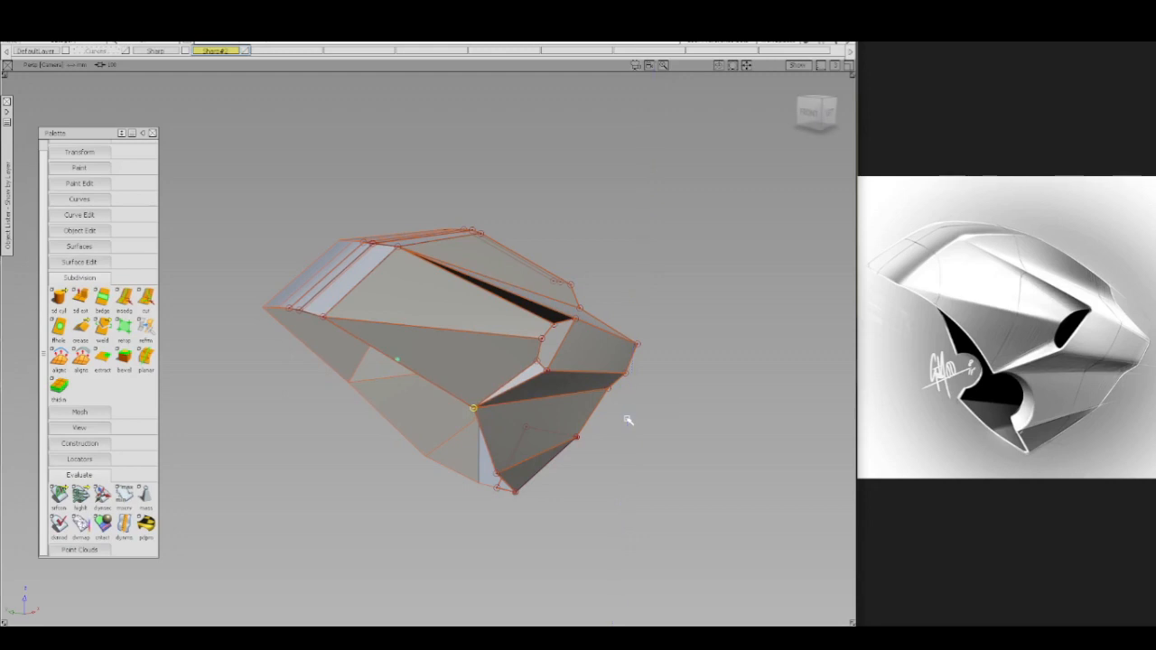
middle_drag(627, 419, 628, 420)
drag(627, 420, 620, 420)
click(678, 305)
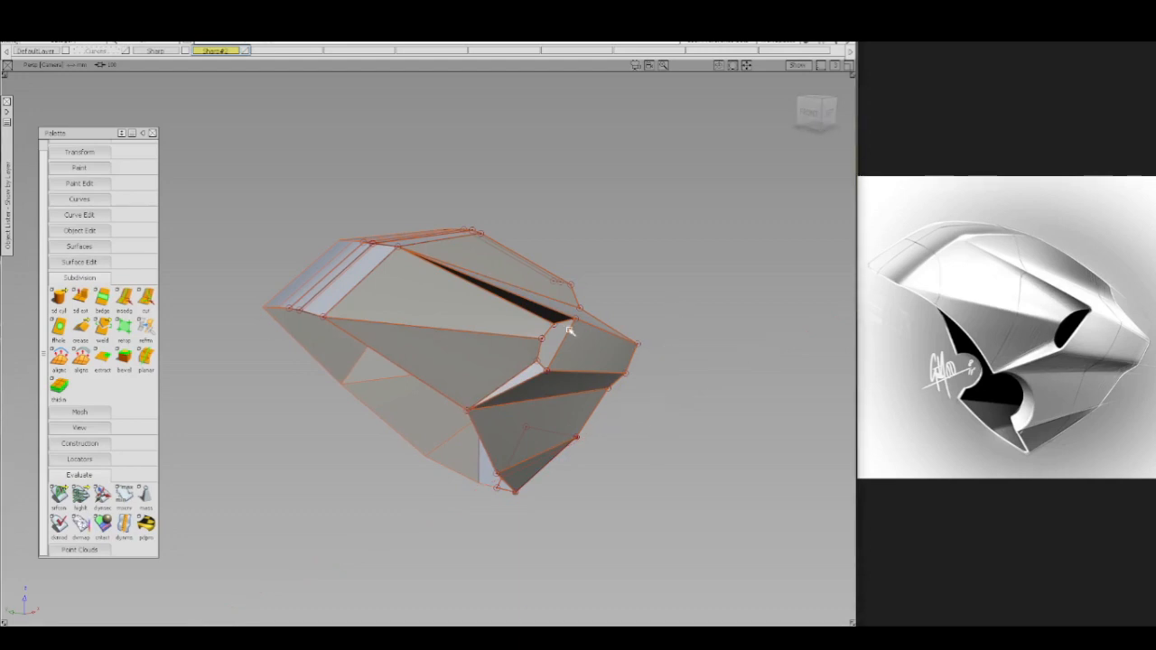
alt+shift+click(375, 257)
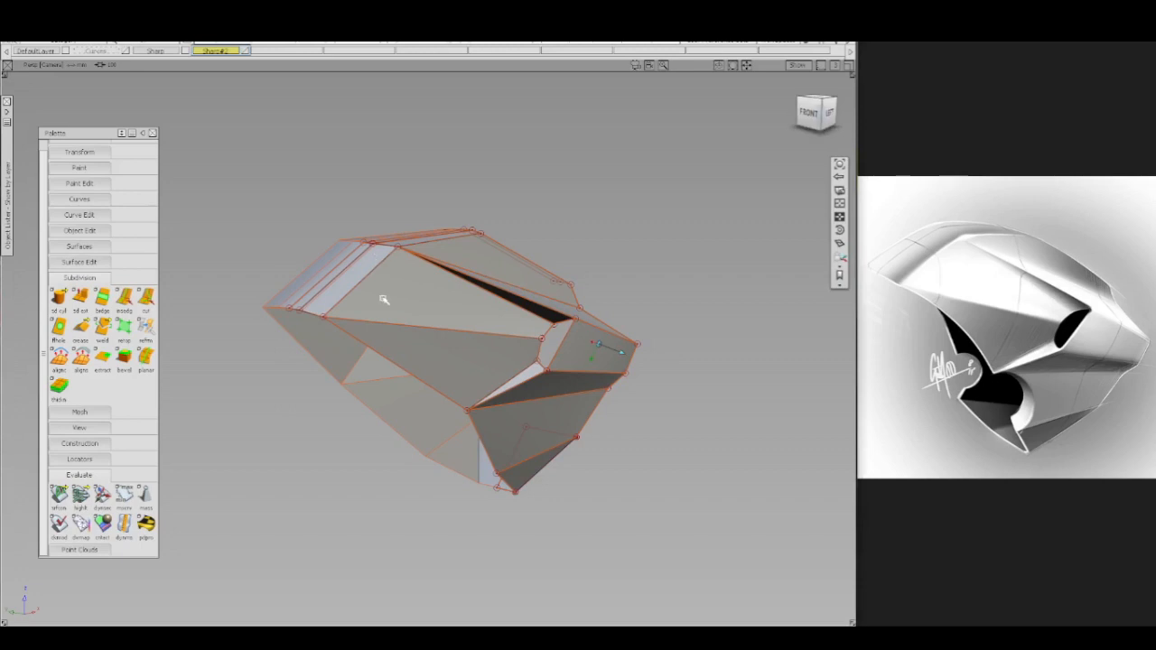
alt+shift+right_drag(384, 299, 383, 274)
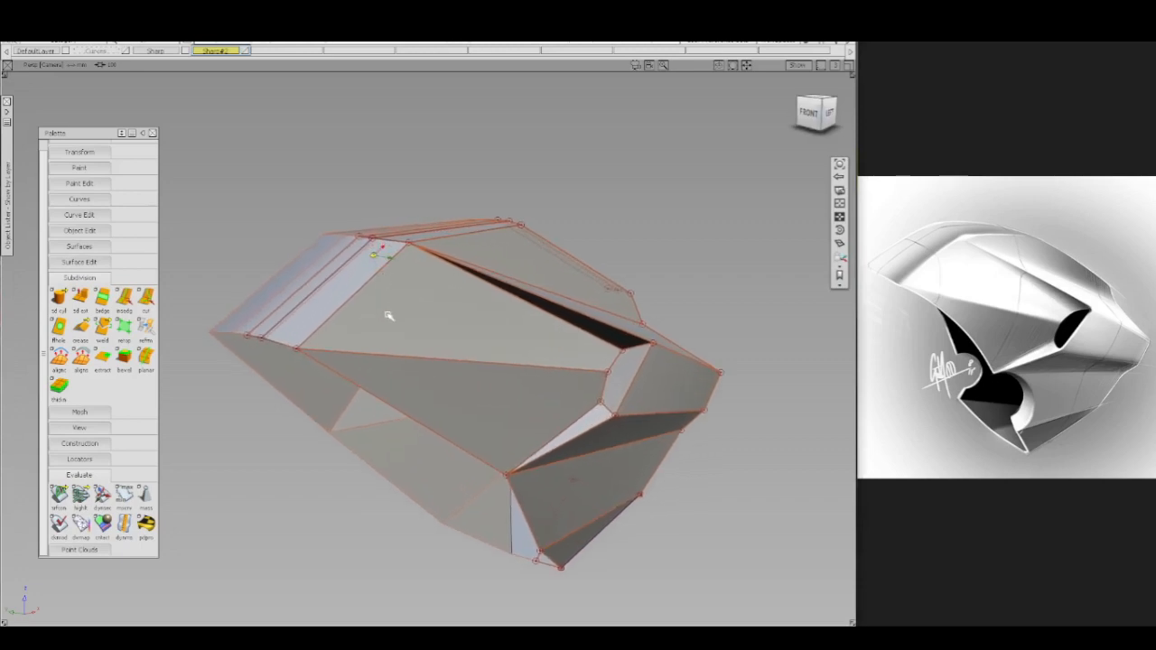
ctrl+shift+drag(388, 314, 325, 298)
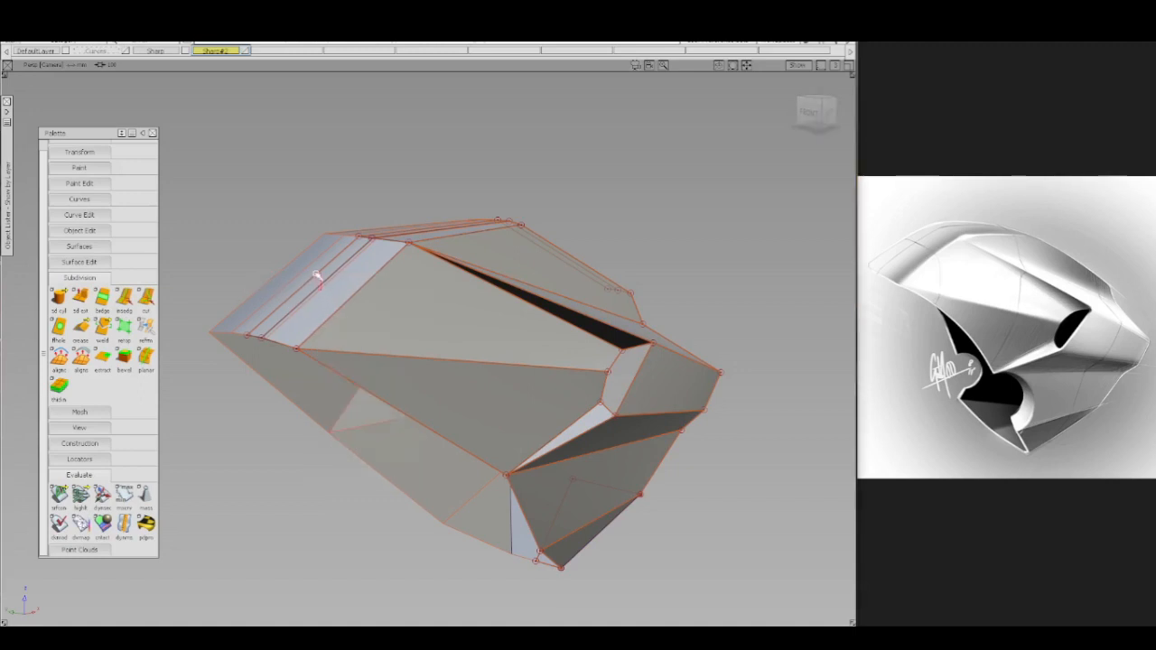
alt+shift+drag(498, 244, 480, 250)
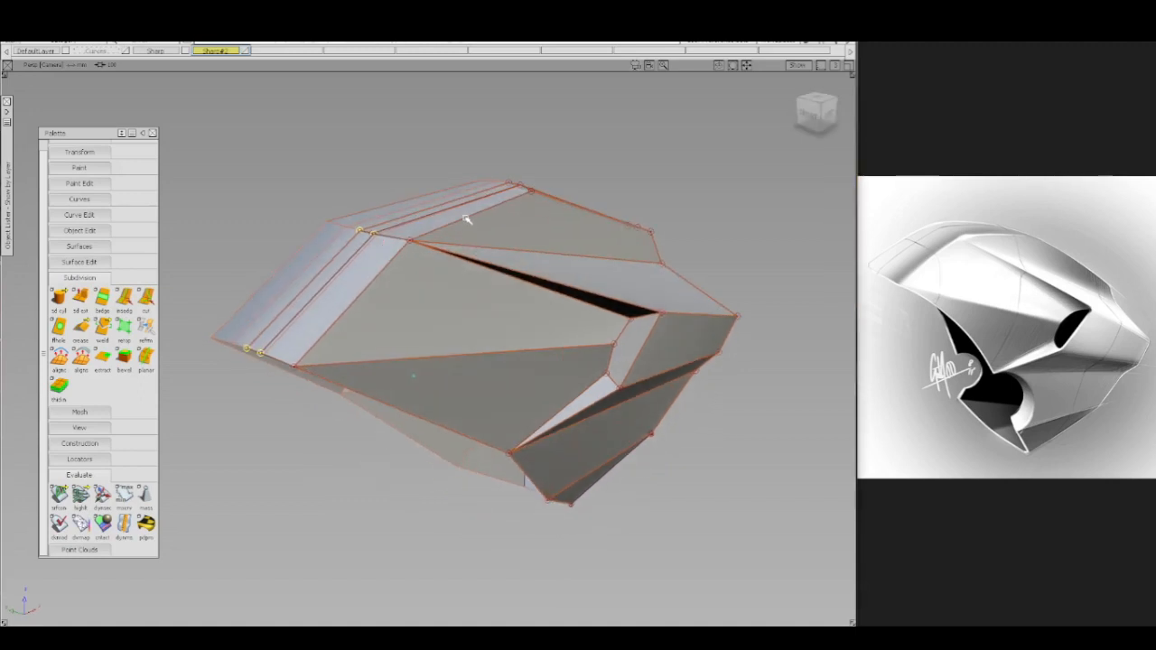
alt+shift+drag(554, 206, 542, 190)
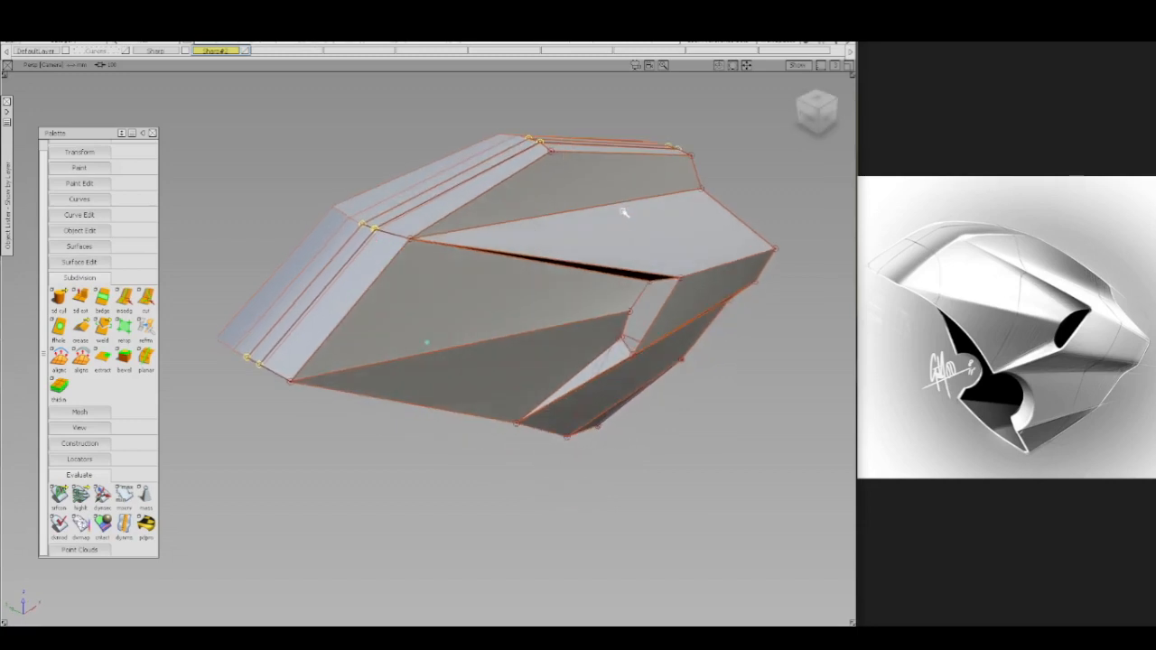
key(shift+alt)
click(747, 416)
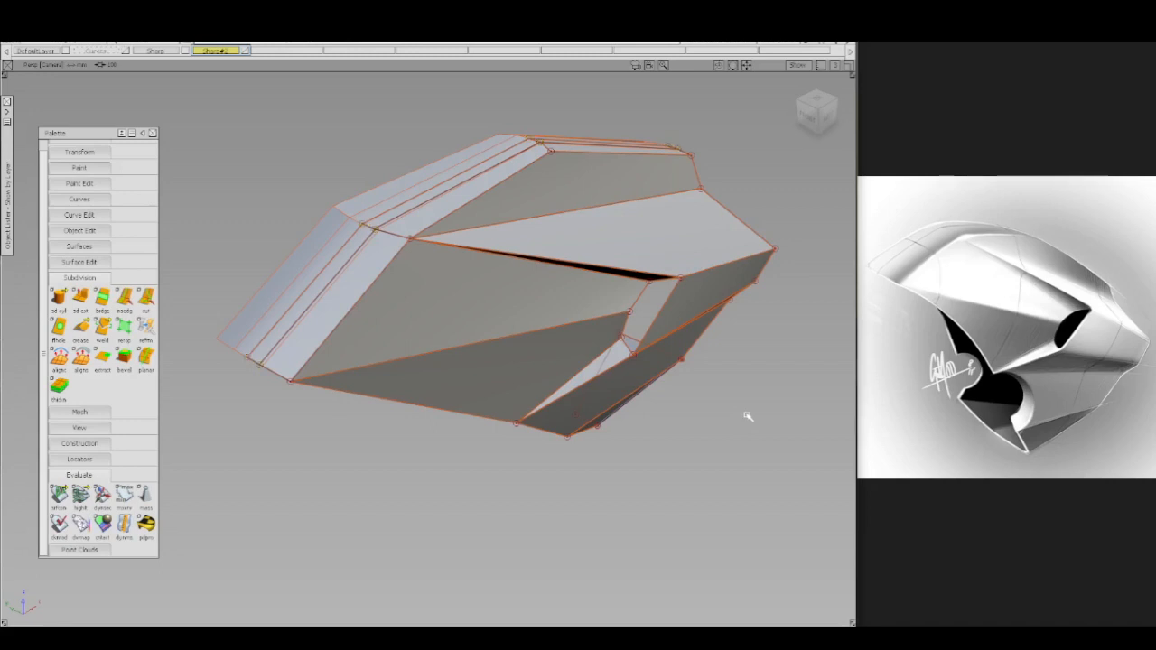
key(ctrl+5)
key(ctrl+5)
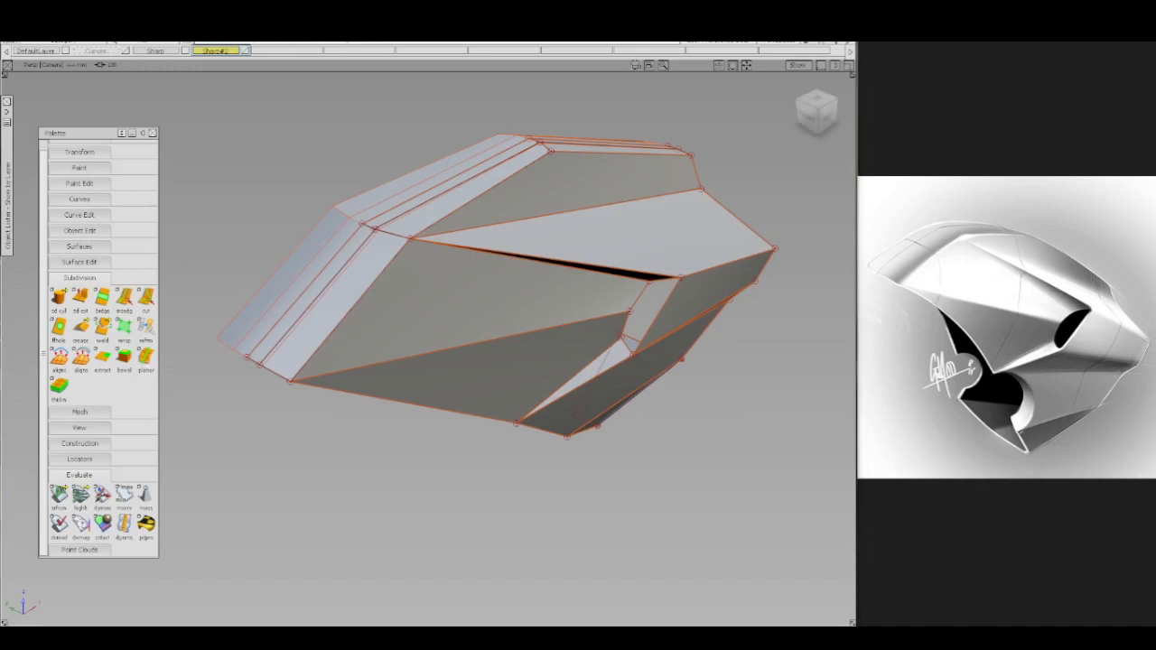
drag(543, 335, 766, 219)
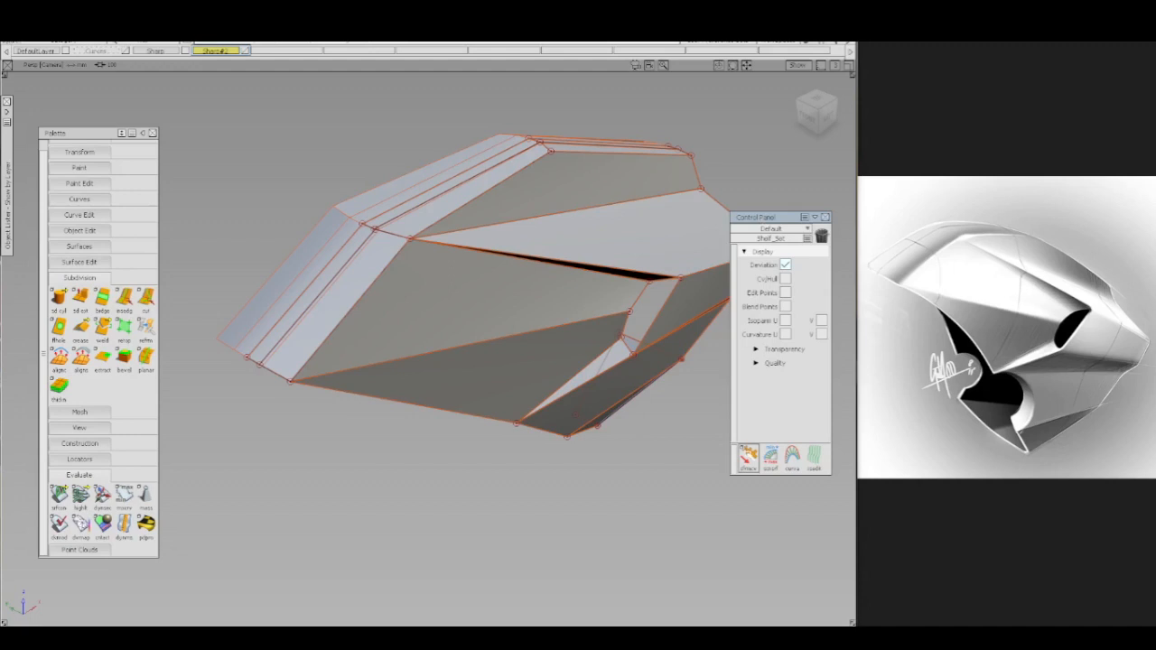
ctrl+shift+drag(373, 438, 318, 434)
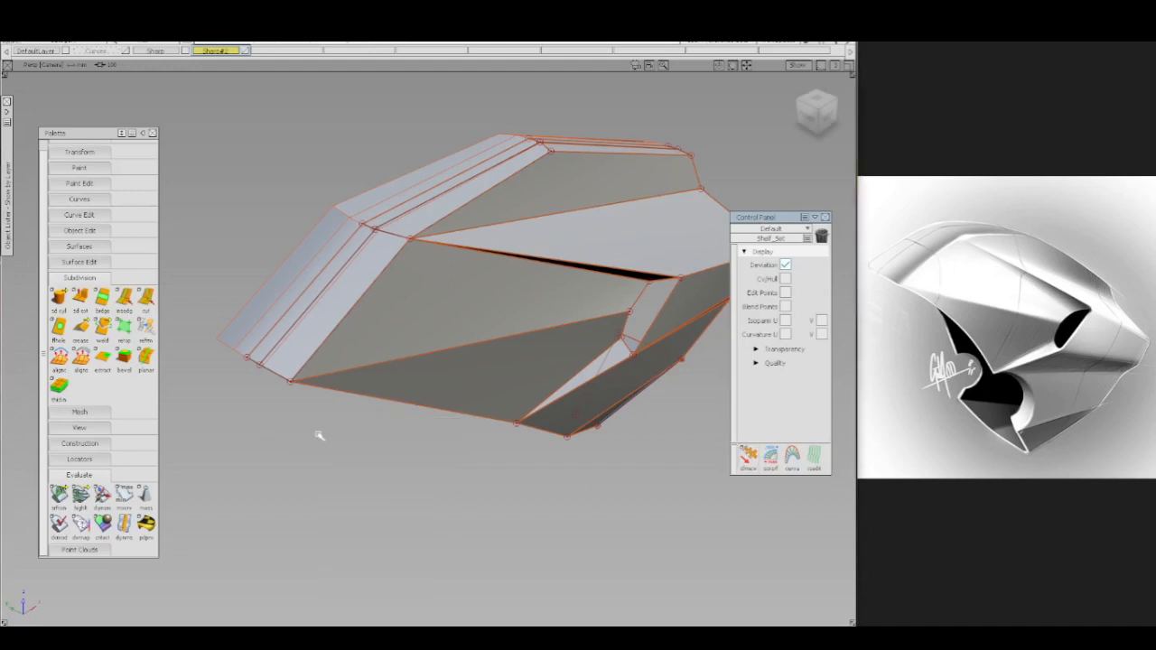
- Shift the vertices of the two parallel edge rows along the crown strip and check the shape without its mesh from the bookmarked view
click(318, 275)
click(336, 272)
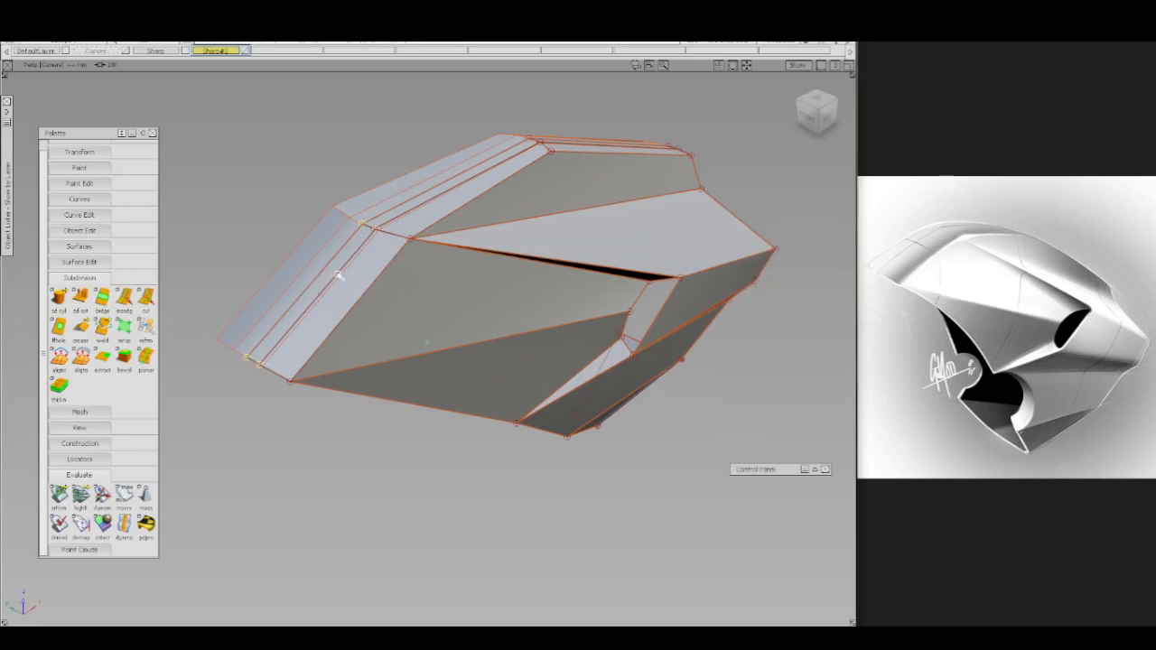
key(q)
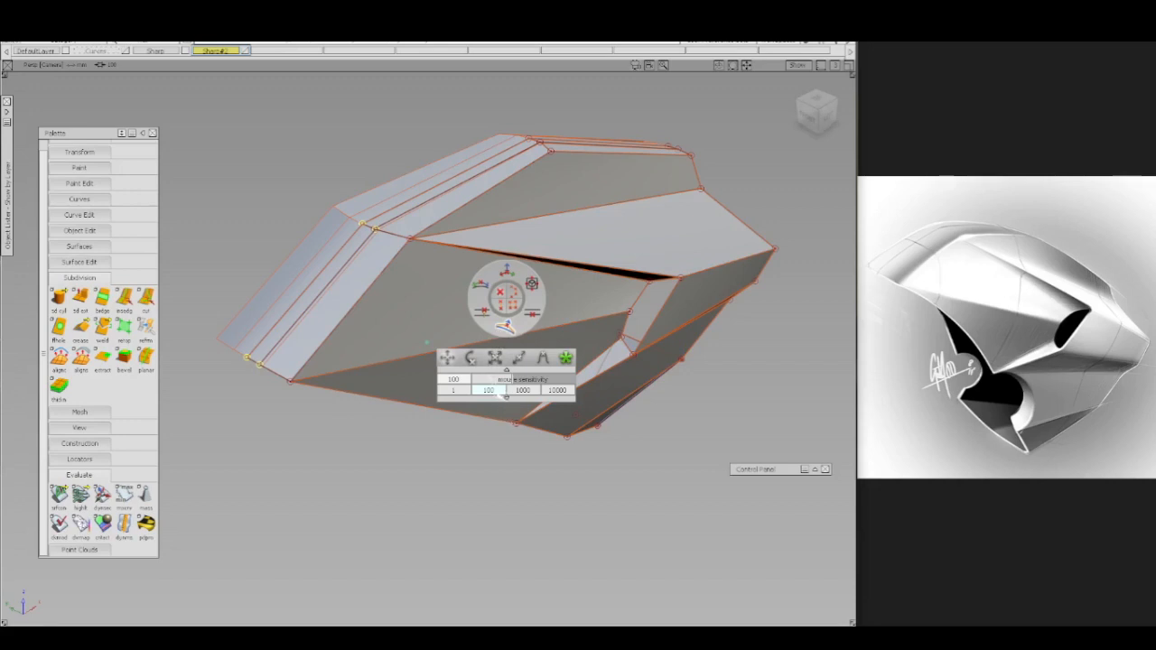
click(438, 435)
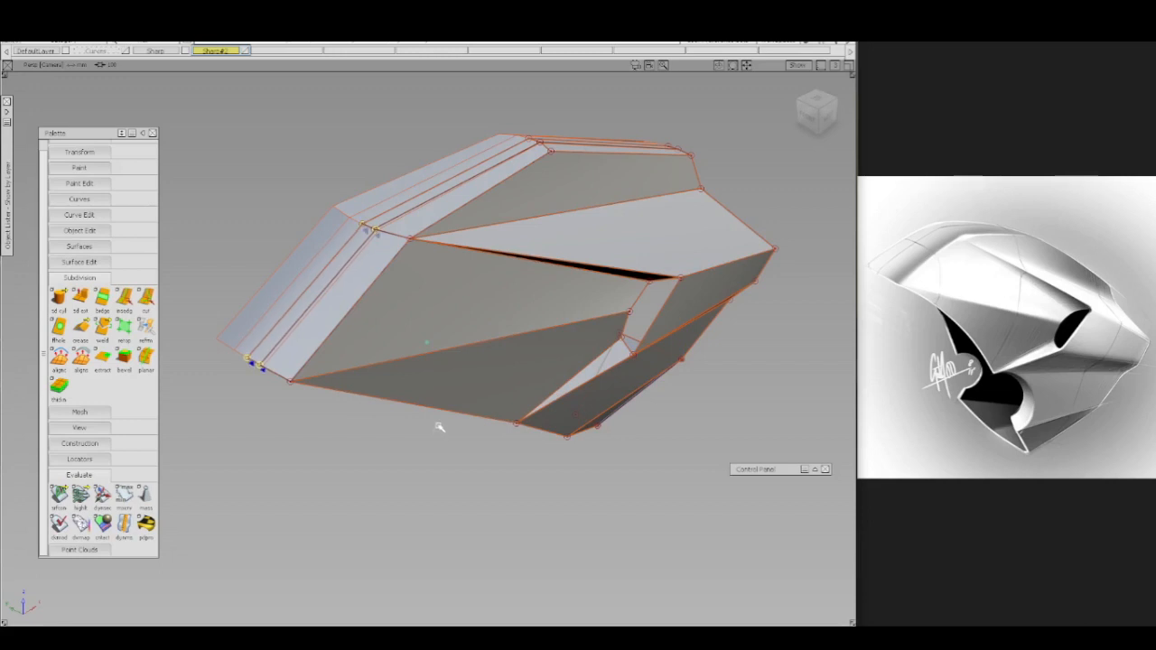
right_drag(438, 426, 434, 451)
ctrl+shift+drag(456, 239, 430, 237)
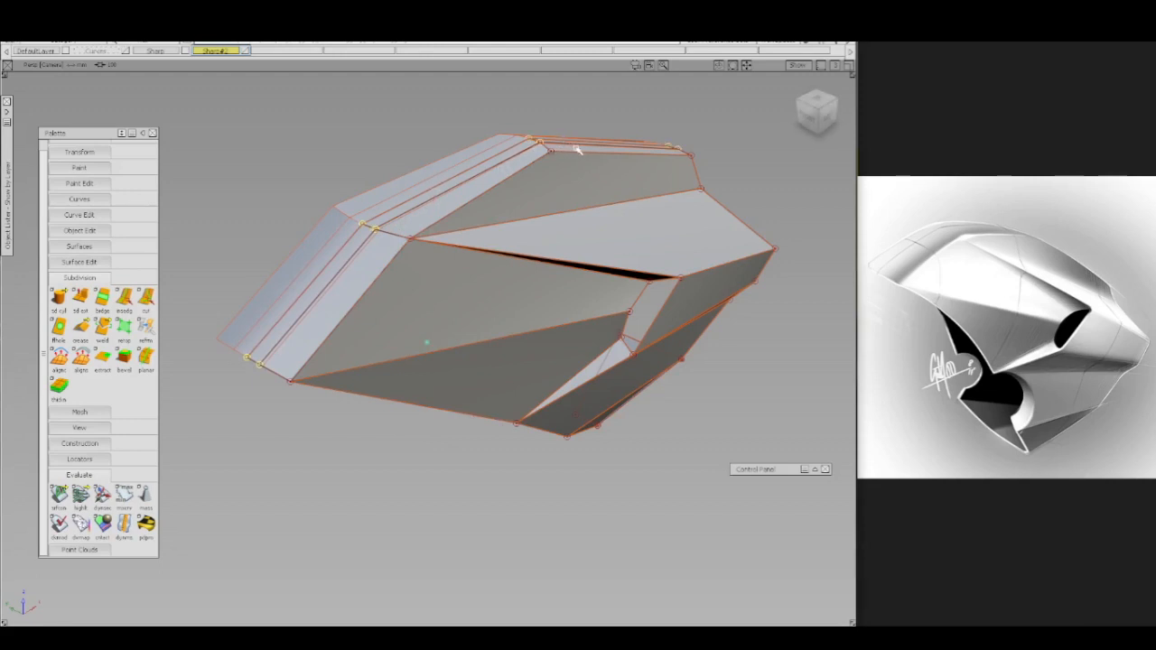
ctrl+shift+drag(598, 156, 398, 415)
right_drag(377, 421, 382, 408)
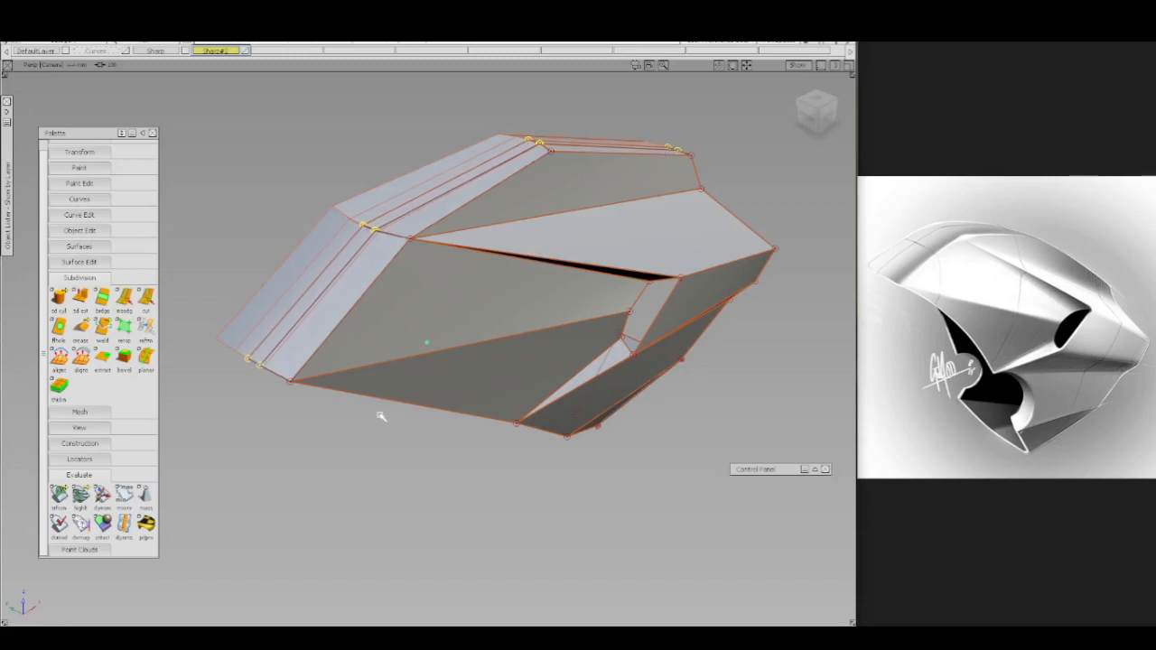
key(alt+m)
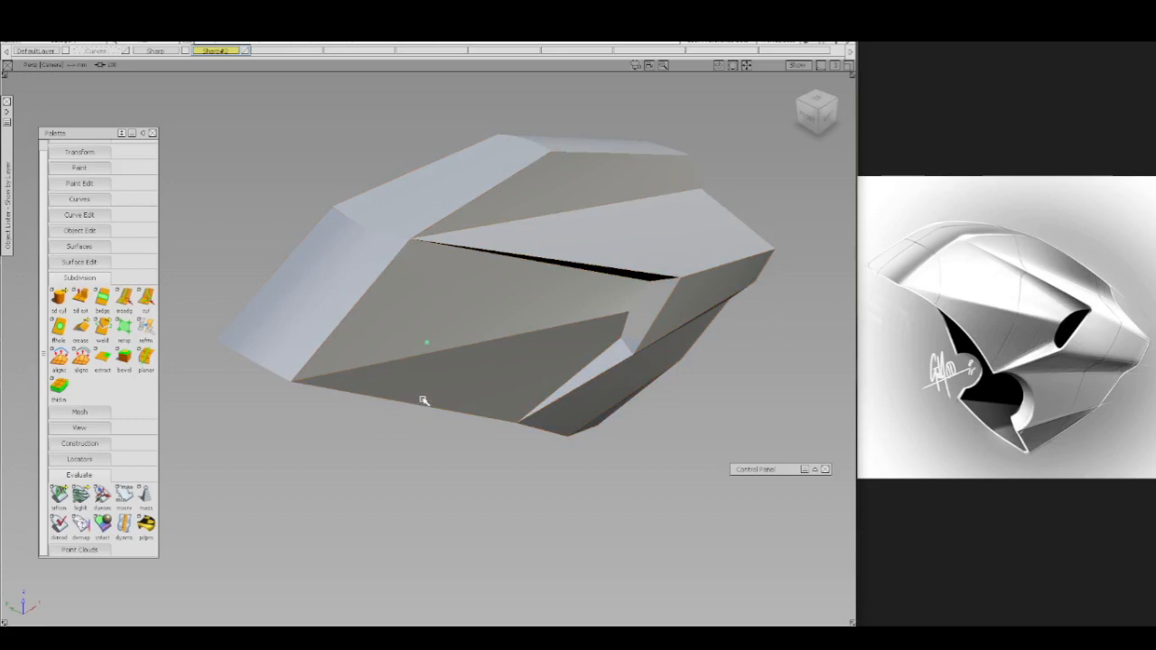
click(838, 286)
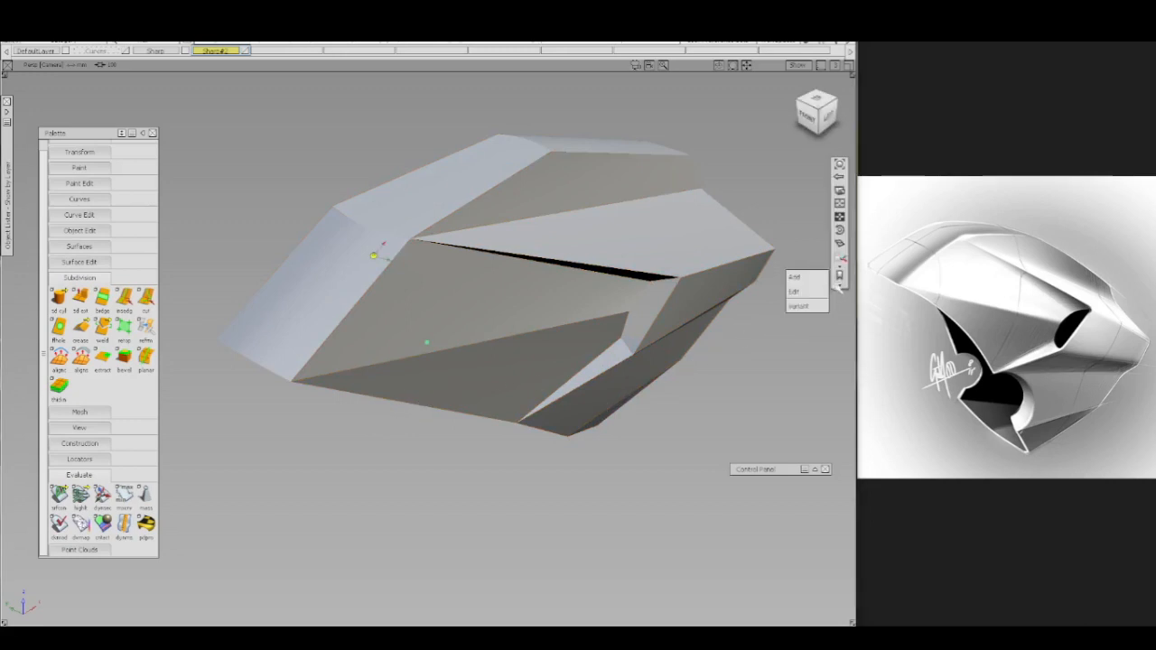
click(820, 307)
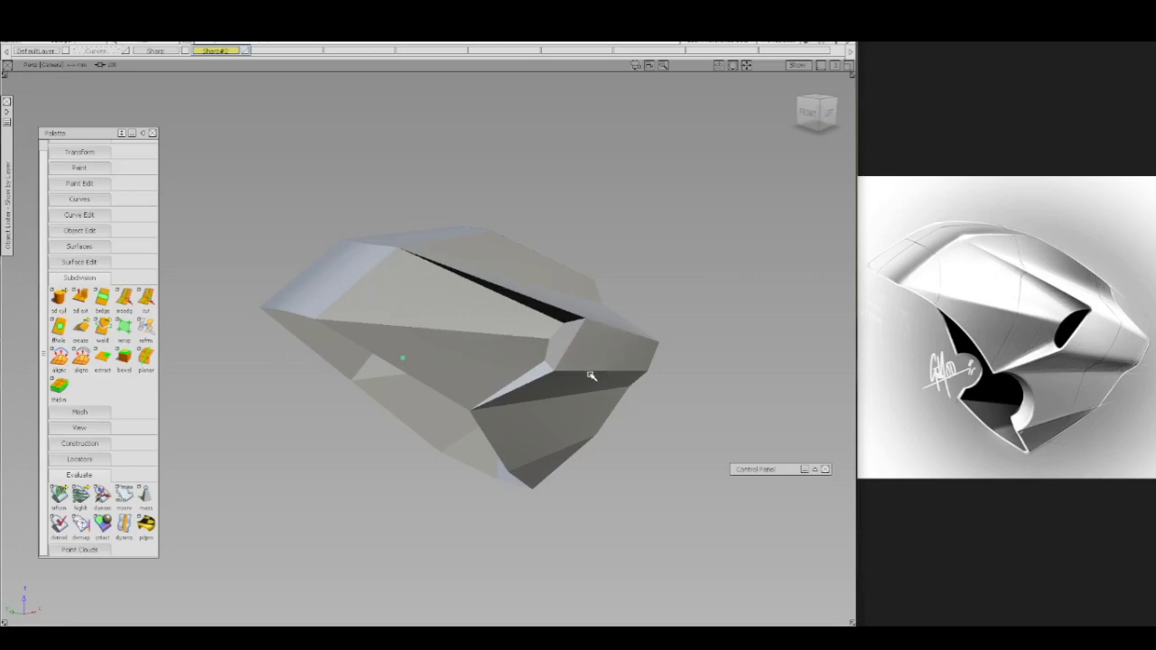
- Nudge the crown strip's corner vertices where its two parallel edge rows cross the upper crease
click(392, 264)
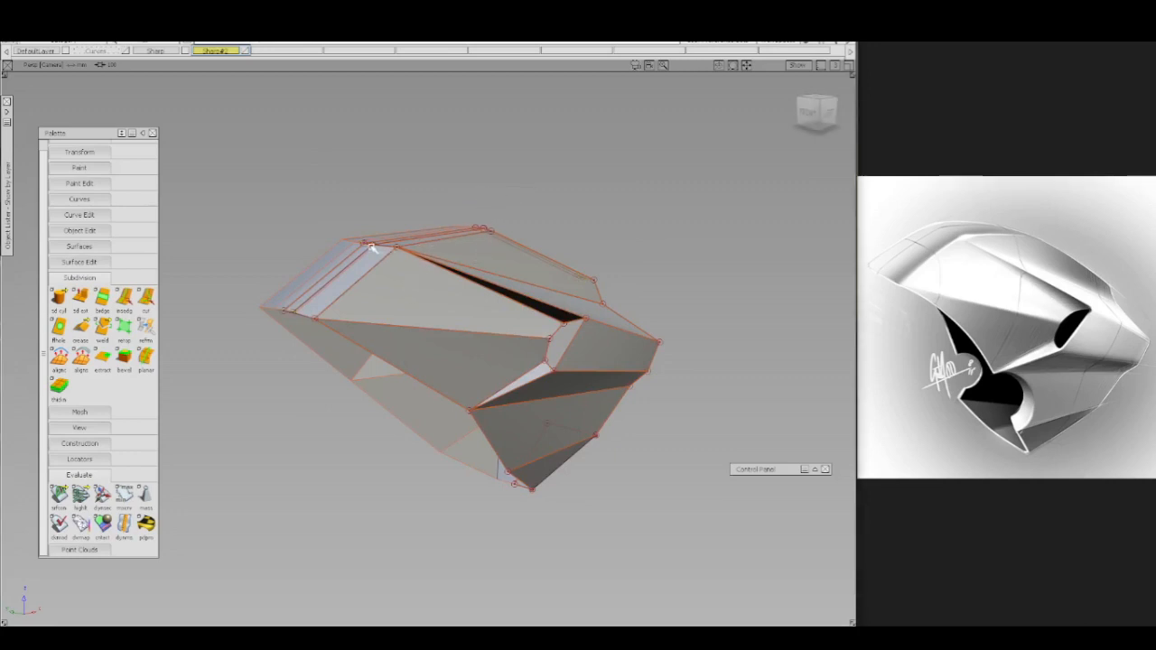
scroll(373, 250, up, 5)
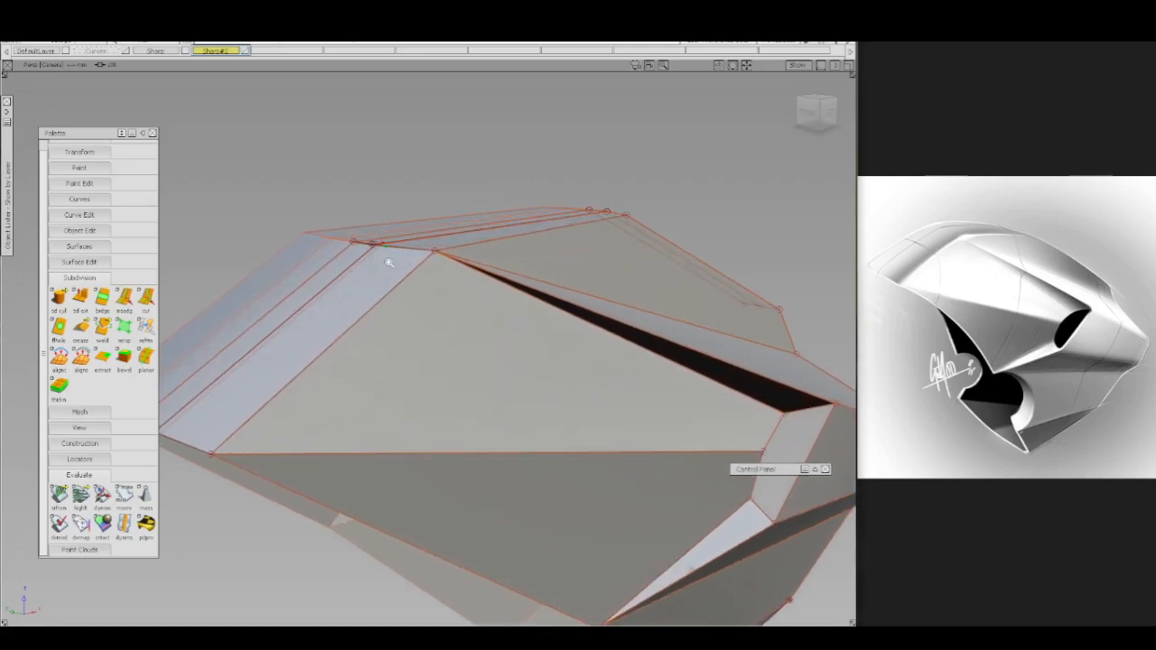
alt+shift+right_drag(389, 263, 364, 271)
mouse_move(364, 271)
alt+shift+mouse_down()
mouse_move(437, 325)
mouse_move(436, 307)
mouse_move(397, 331)
mouse_move(385, 258)
mouse_move(400, 257)
mouse_move(398, 283)
mouse_move(370, 266)
mouse_move(398, 265)
mouse_move(388, 252)
mouse_move(406, 271)
mouse_move(392, 240)
mouse_move(379, 241)
alt+shift+mouse_up()
scroll(436, 300, up, 3)
click(385, 249)
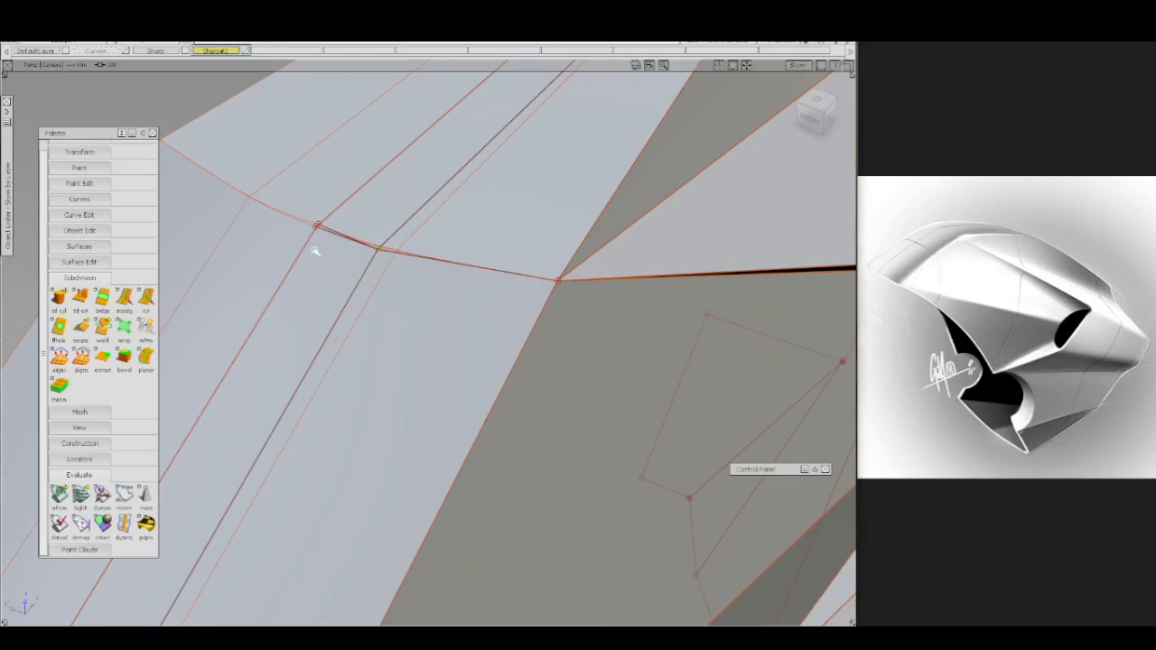
right_drag(314, 249, 330, 249)
drag(314, 218, 334, 230)
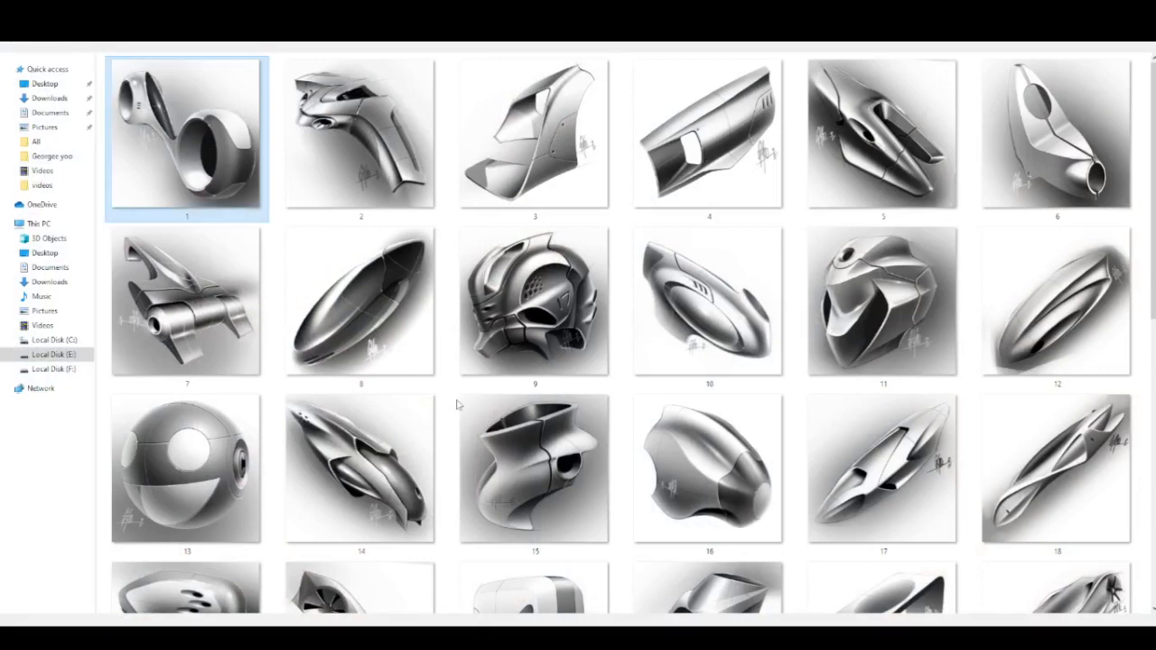
- Switch to the image folder, open reference sketch 27 to examine its form, and return to the model with the 30.jpg reference
scroll(778, 352, down, 3)
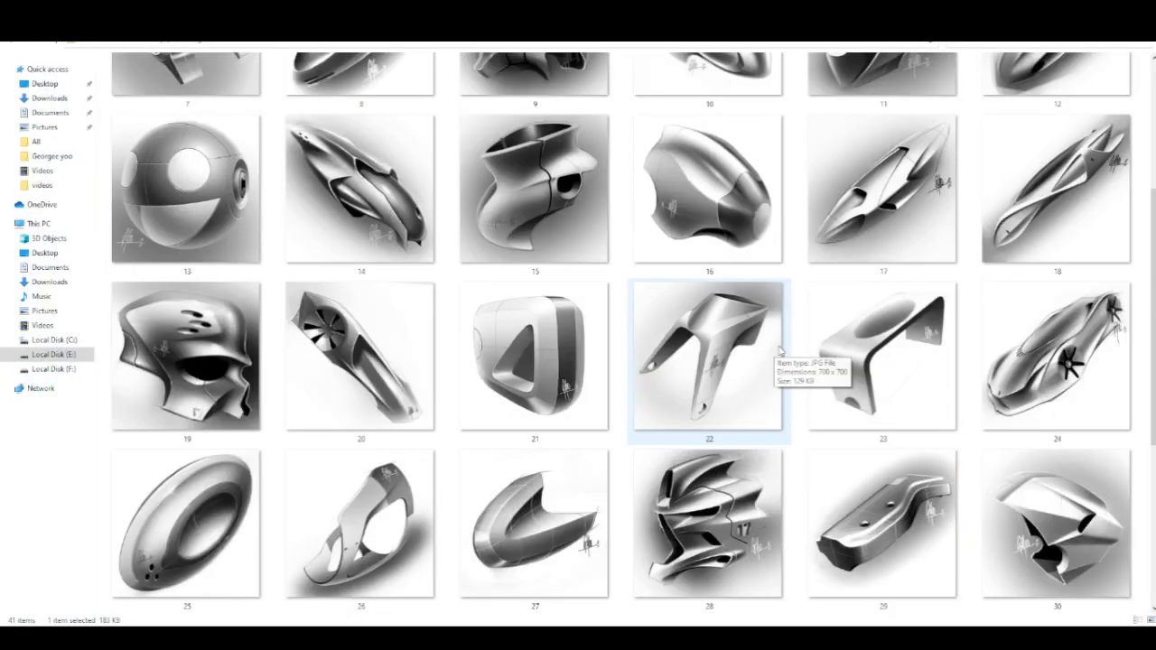
click(535, 533)
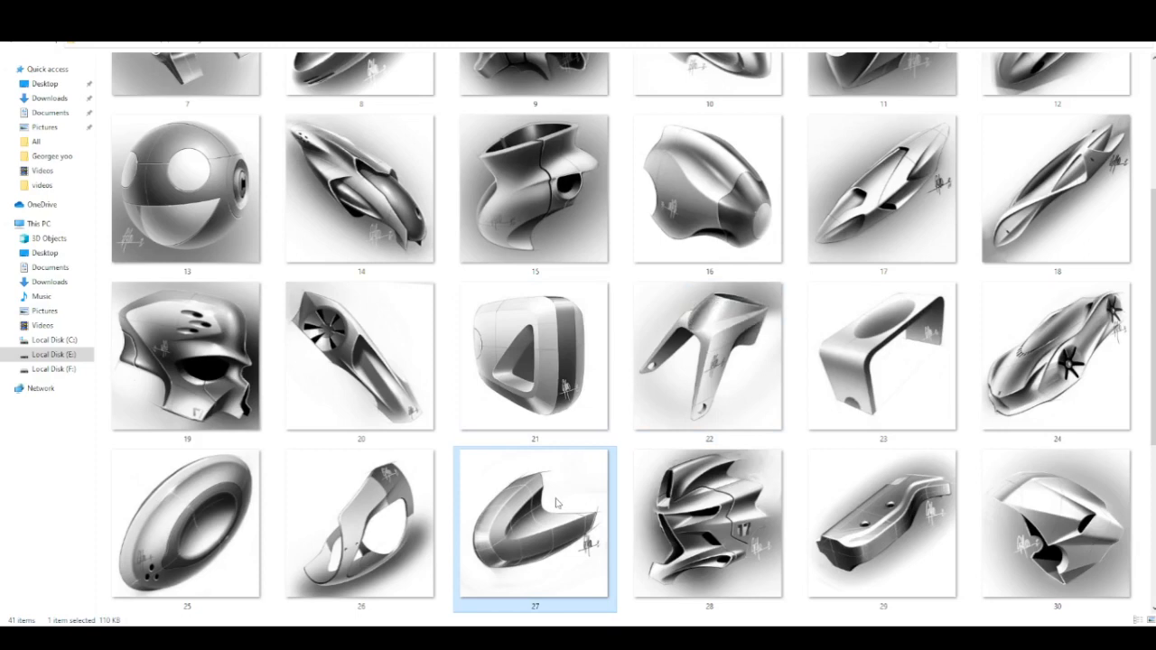
double_click(535, 529)
drag(547, 196, 566, 2)
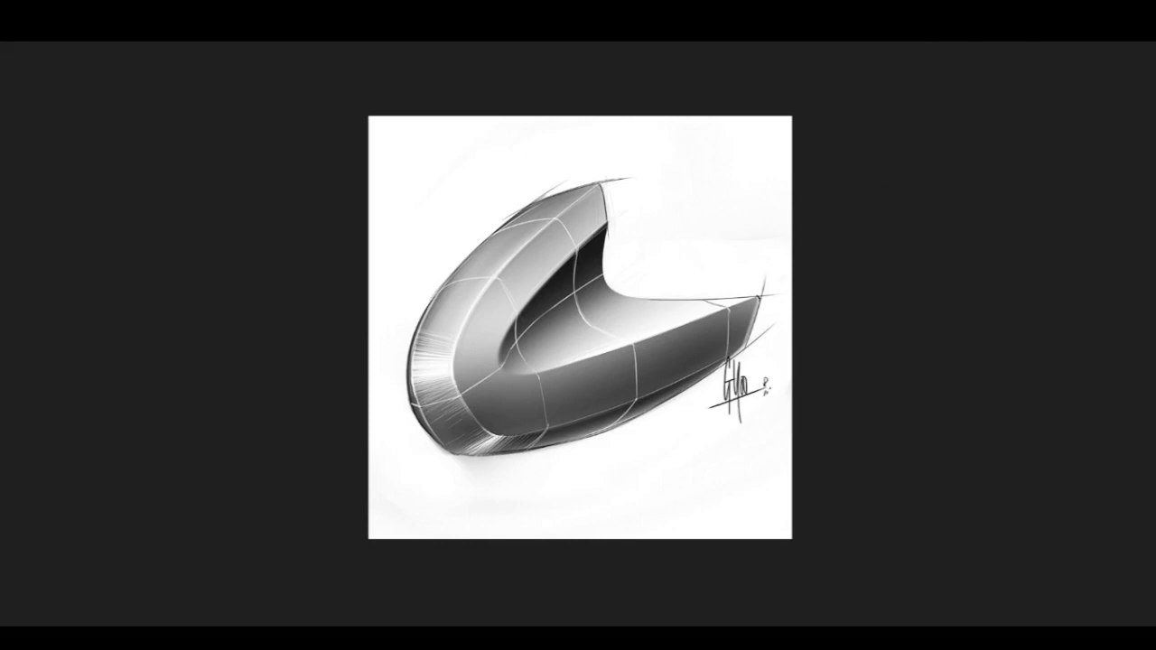
click(1143, 10)
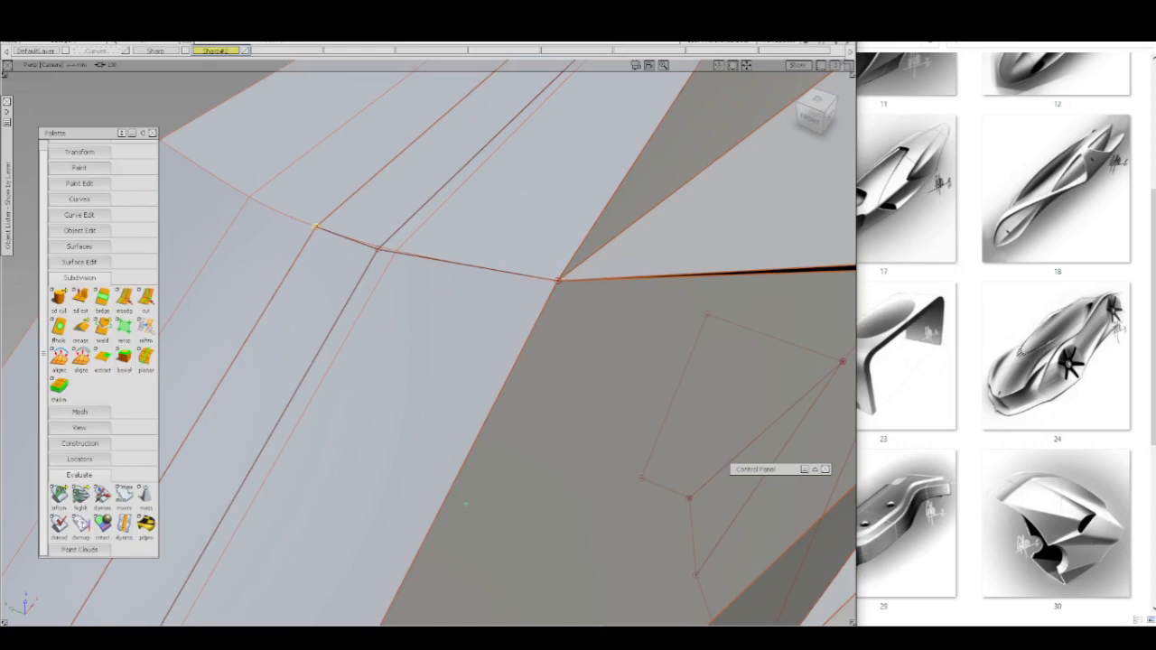
mouse_move(310, 638)
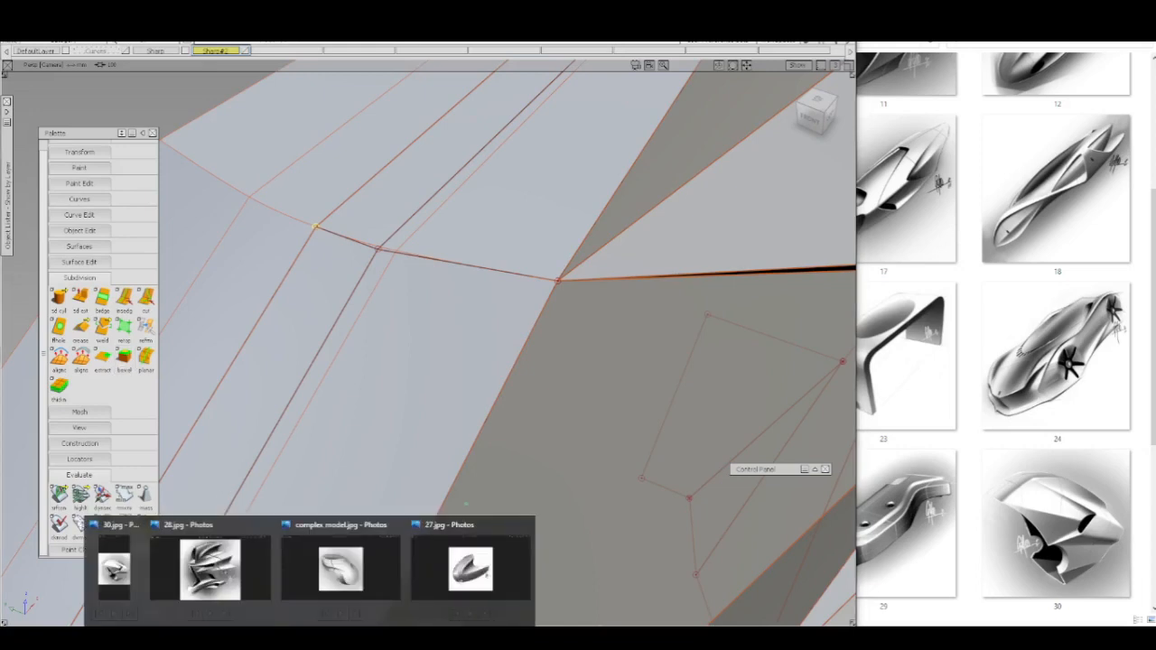
mouse_move(122, 578)
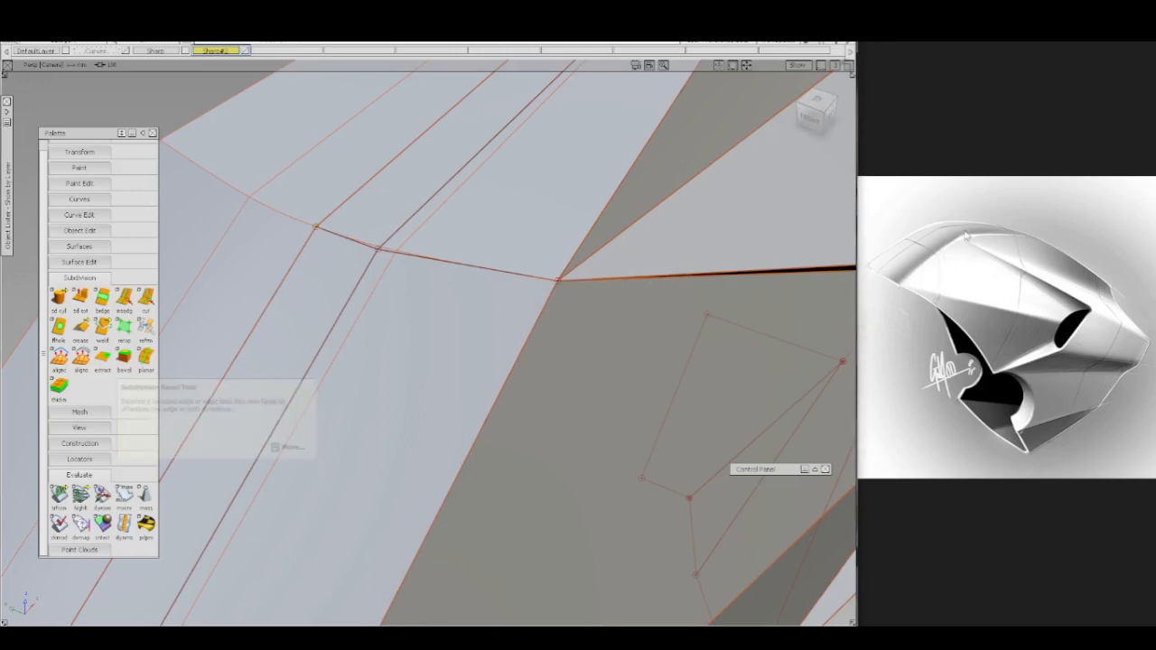
- Try to weld the side panel's upper edge along the long dark slit beneath the upper facet
alt+shift+drag(475, 356, 468, 388)
alt+shift+right_drag(469, 388, 459, 415)
alt+shift+drag(458, 409, 591, 285)
alt+shift+right_drag(602, 362, 602, 334)
alt+shift+drag(603, 335, 599, 327)
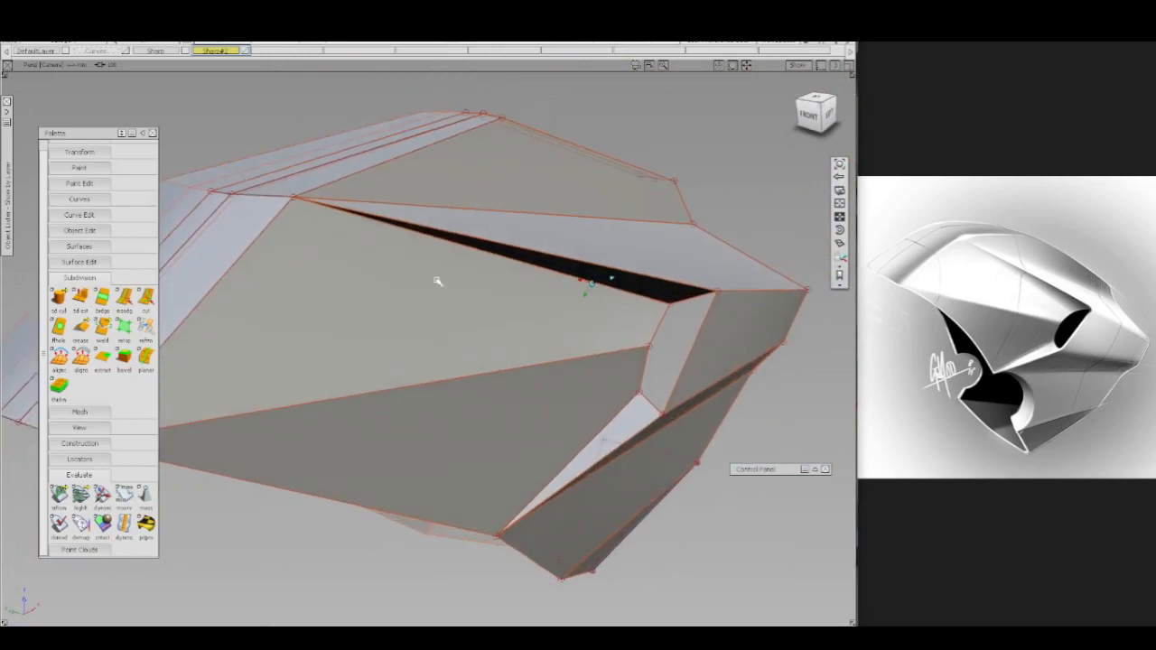
alt+shift+right_drag(284, 268, 379, 250)
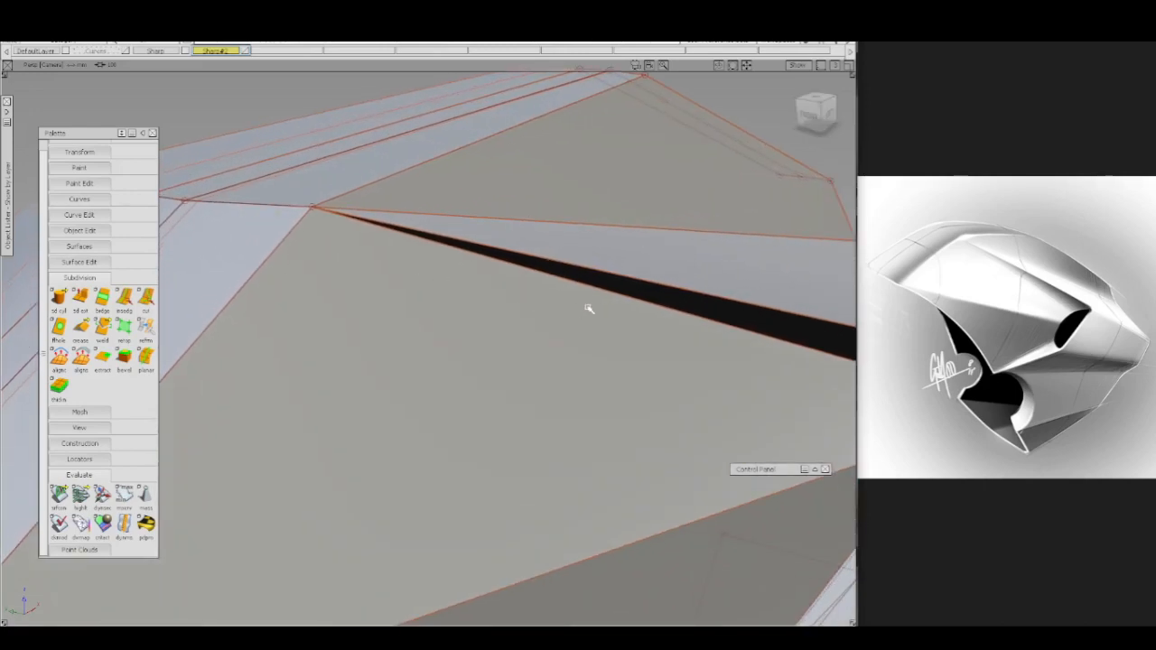
click(639, 301)
click(693, 306)
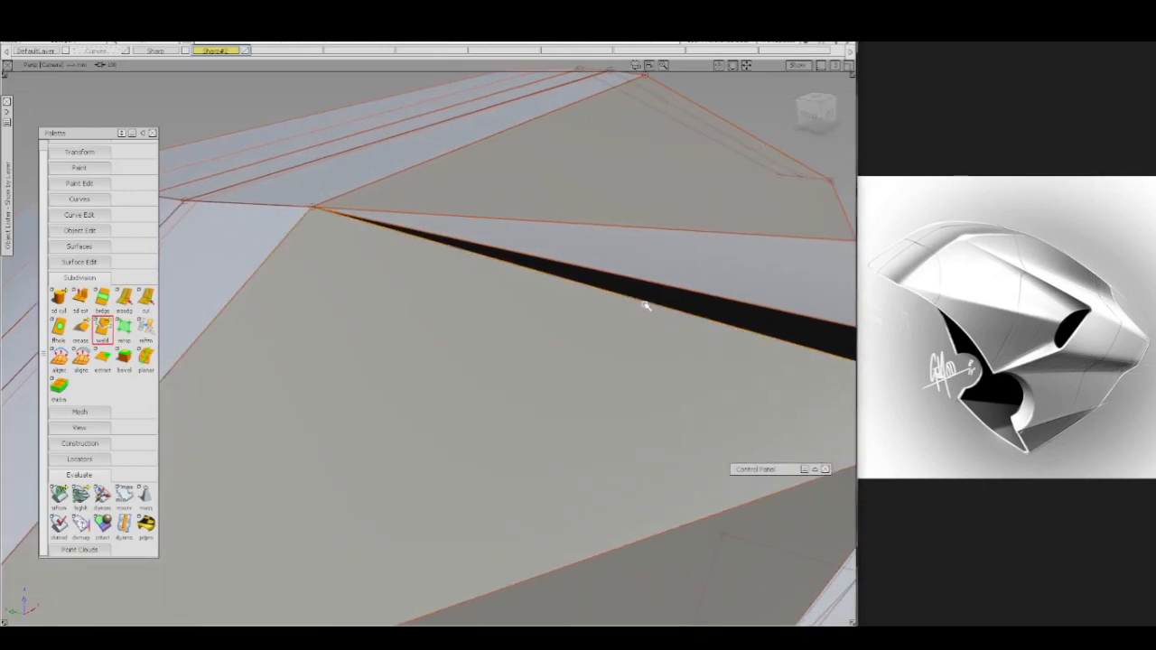
click(642, 306)
click(696, 313)
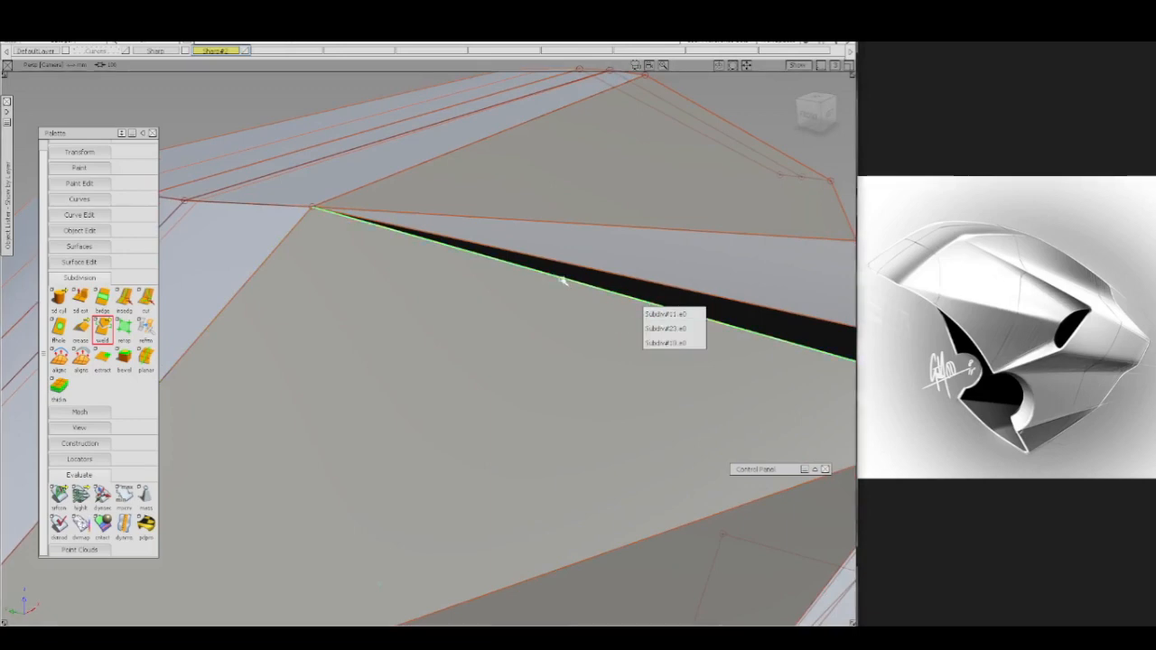
ctrl+shift+drag(399, 328, 394, 285)
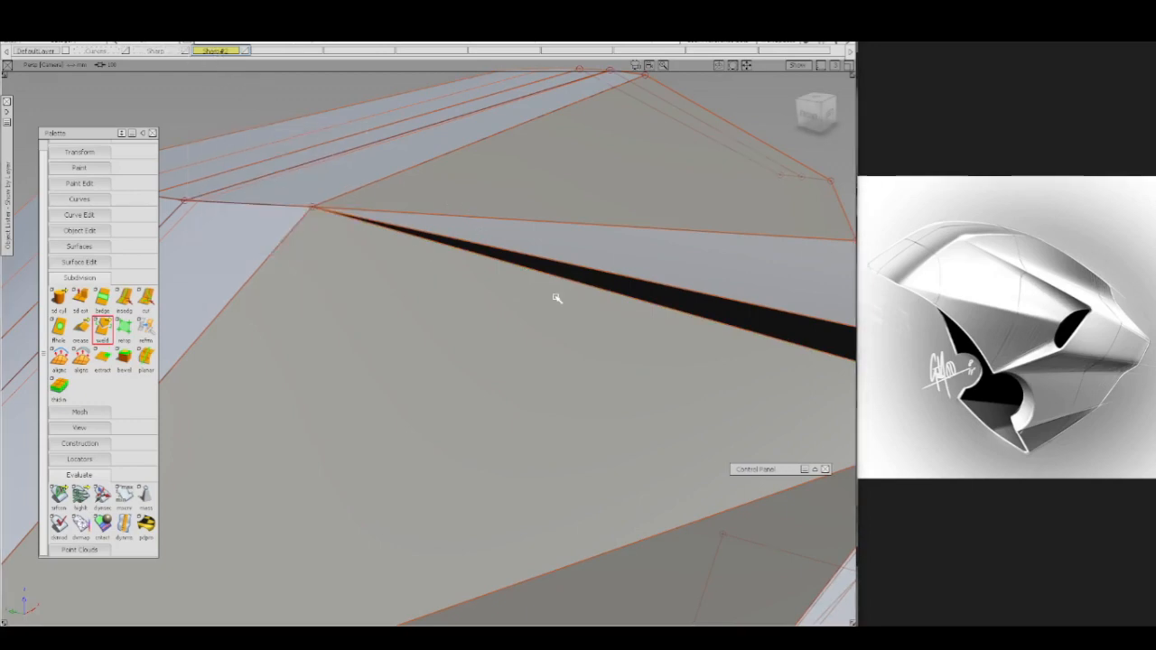
- Change the Sharp#2 layer's state and weld the side panel's upper edge to the matching edge of the recessed slit facet
click(245, 53)
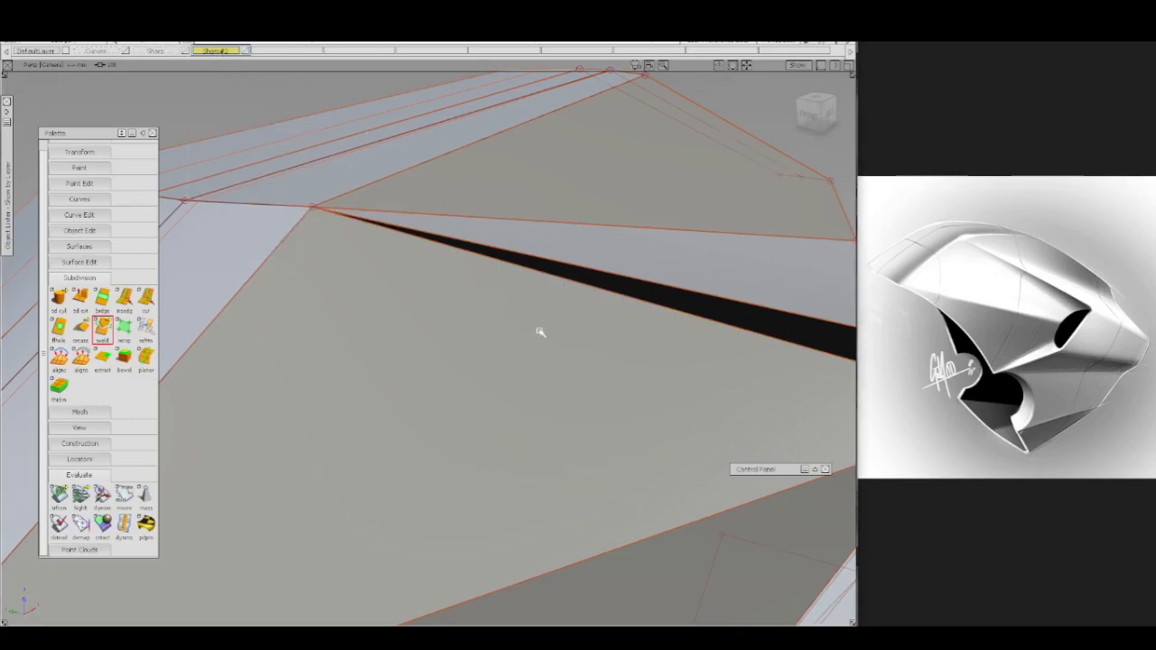
alt+shift+middle_drag(557, 377, 458, 369)
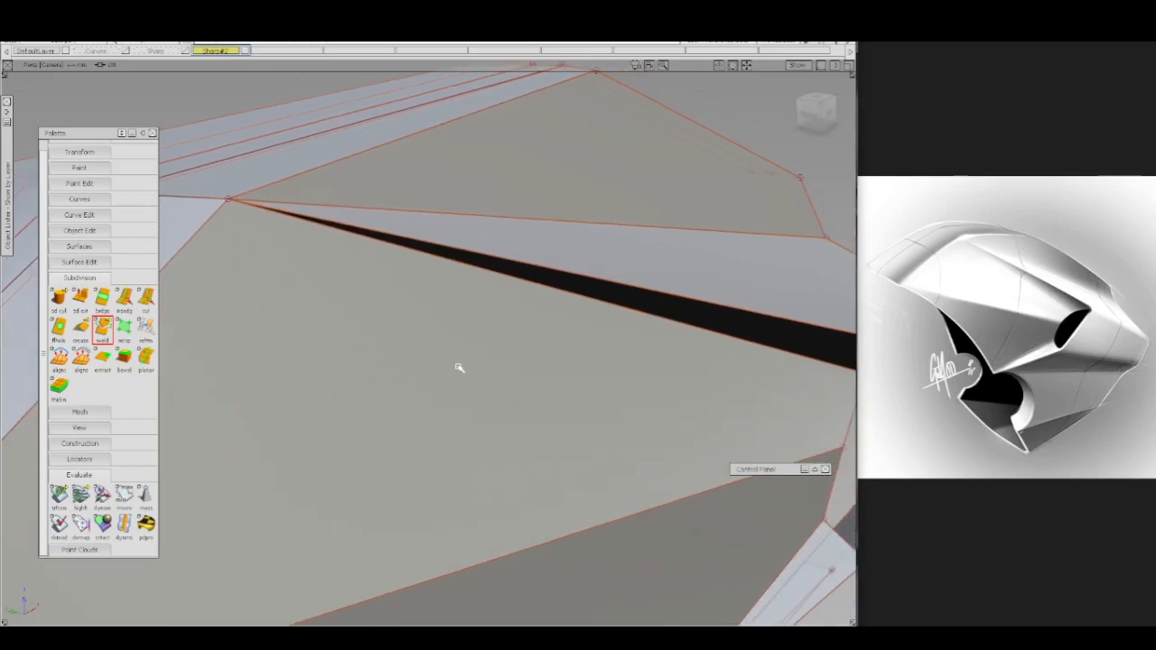
click(654, 317)
click(711, 326)
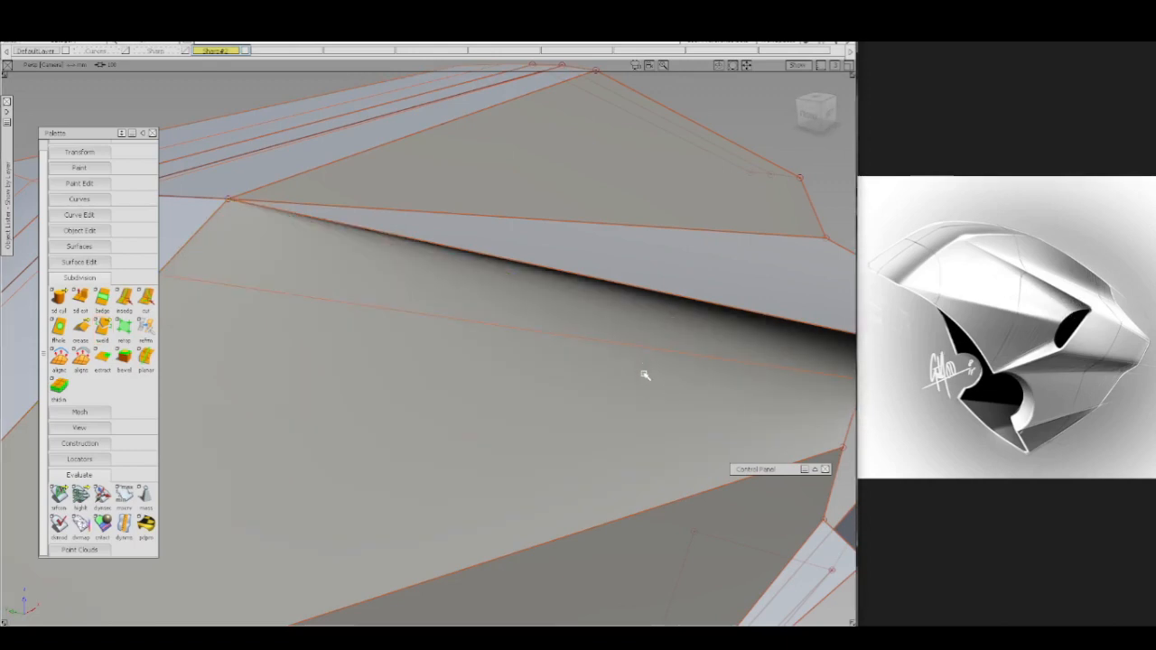
- Weld the narrow strip below the arched cutout to the adjoining dark lower side facet along their shared edge
scroll(643, 380, down, 2)
alt+shift+right_drag(643, 381, 630, 383)
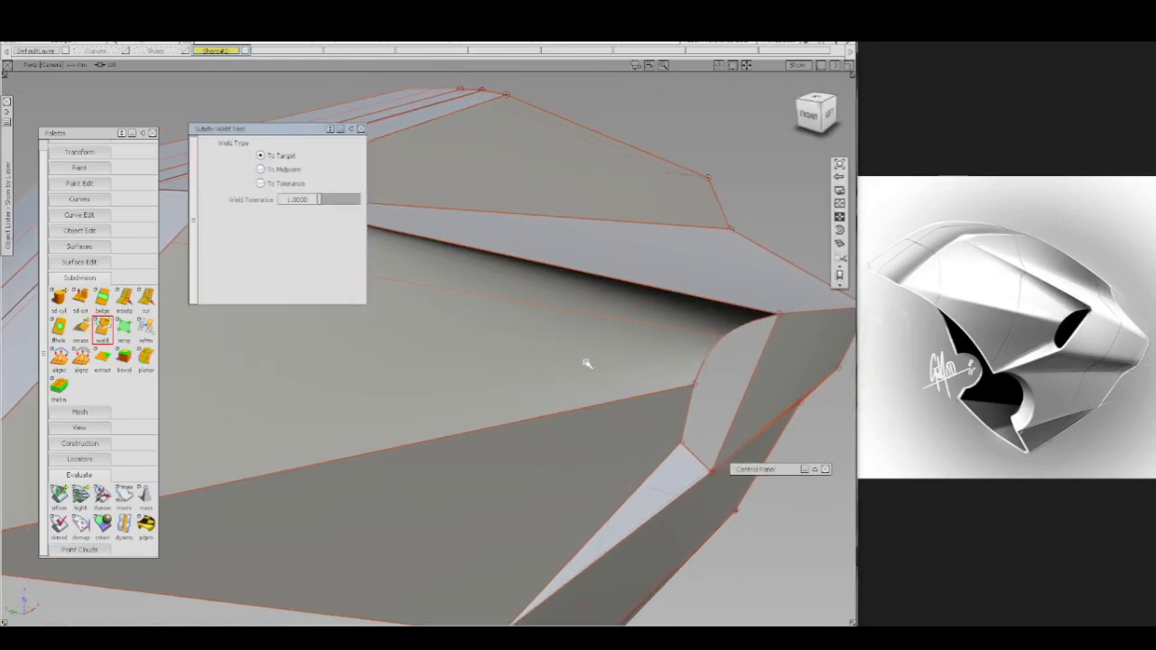
alt+shift+middle_drag(588, 364, 593, 269)
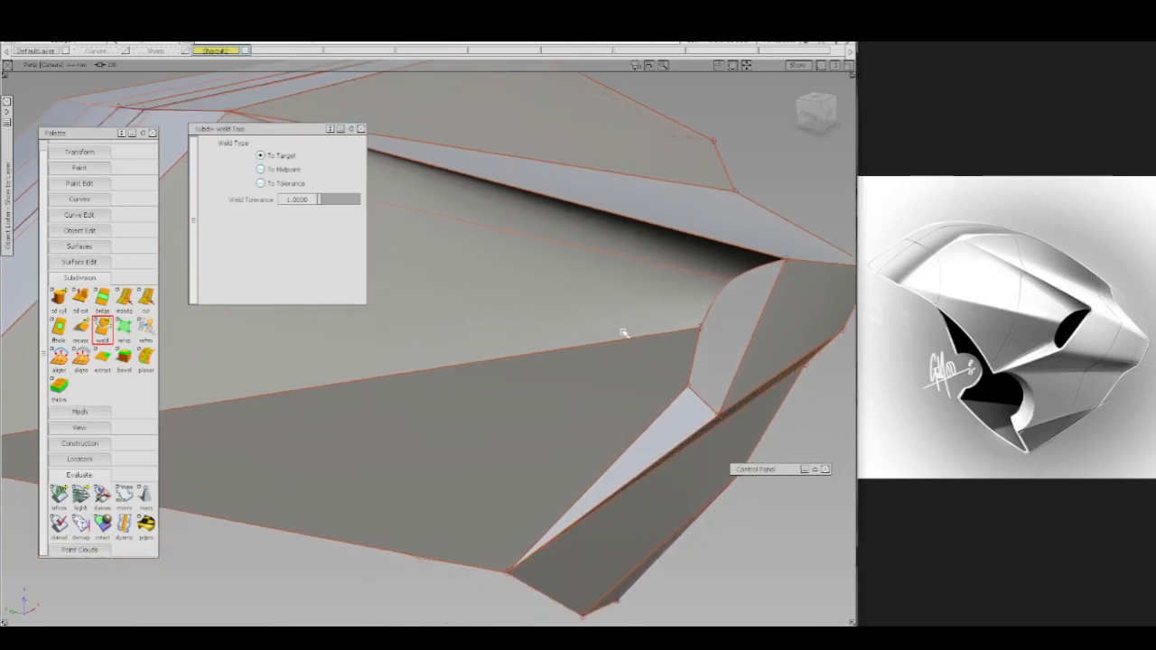
click(656, 422)
click(657, 416)
mouse_move(643, 437)
alt+shift+mouse_down()
mouse_move(587, 421)
mouse_move(588, 474)
alt+shift+mouse_up()
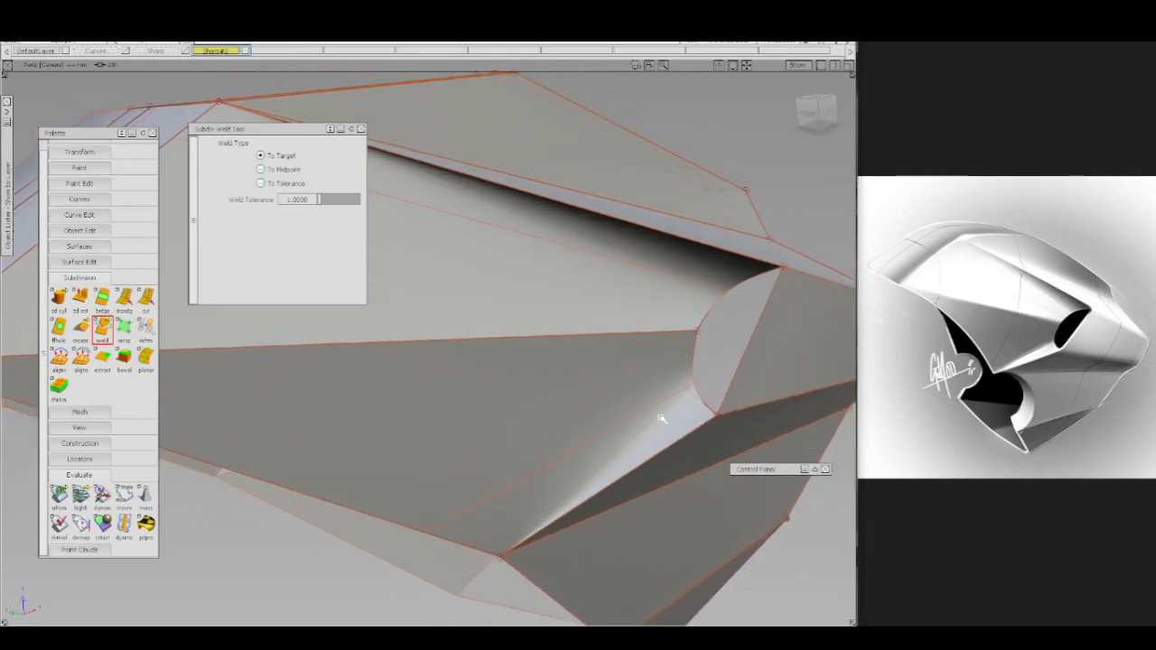
- Move the dark side facet's vertex at the strip's lower tip slightly away from the corner along the lower border
key(5)
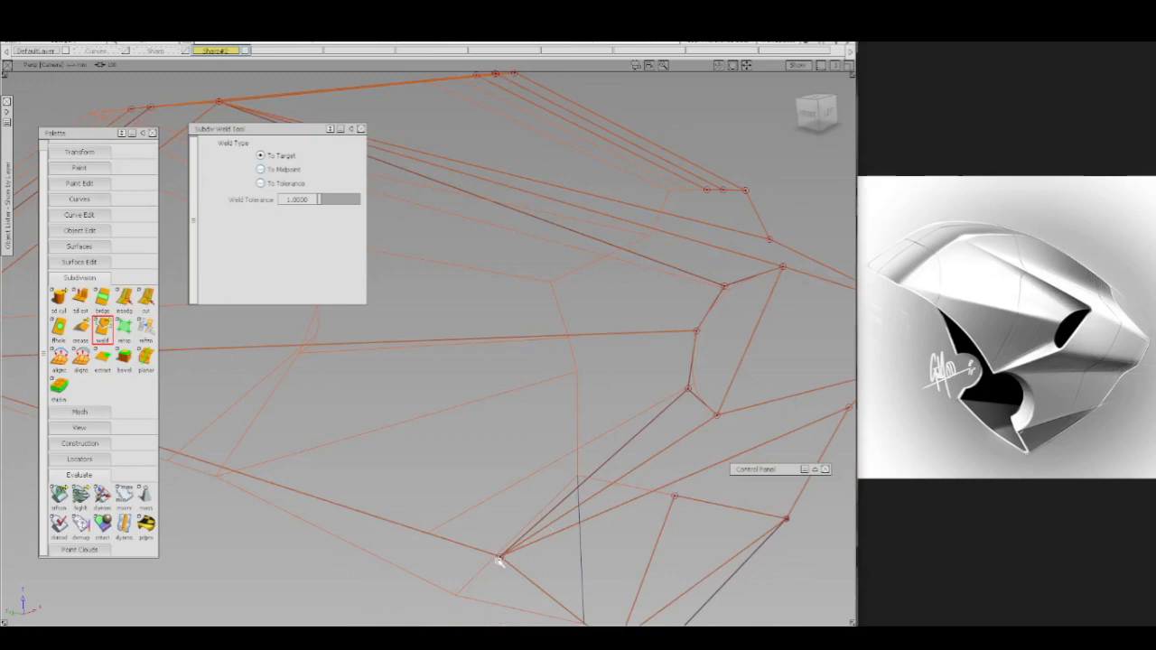
ctrl+shift+drag(496, 557, 504, 555)
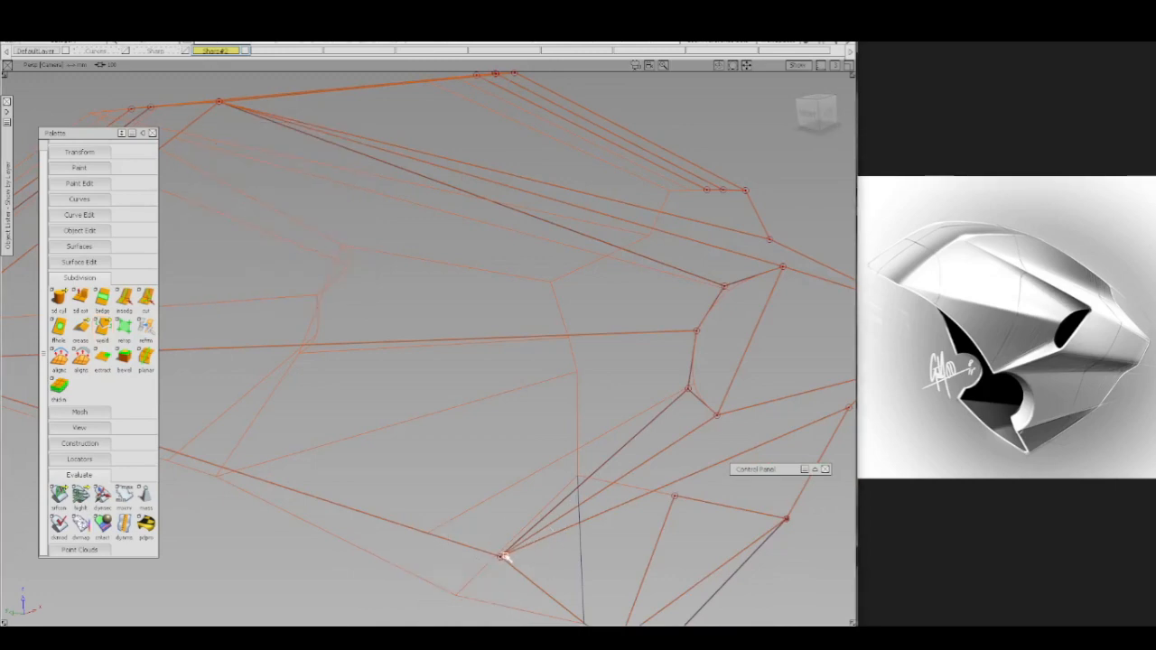
click(501, 556)
click(499, 557)
ctrl+shift+drag(497, 564, 476, 552)
drag(421, 461, 377, 423)
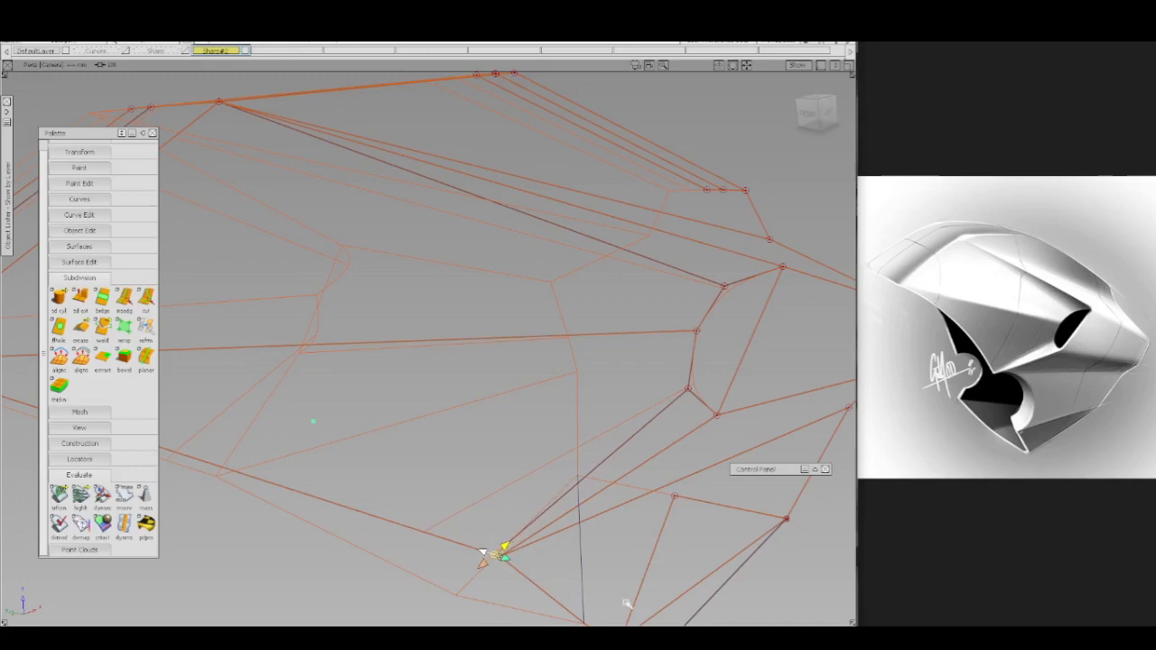
drag(467, 464, 588, 491)
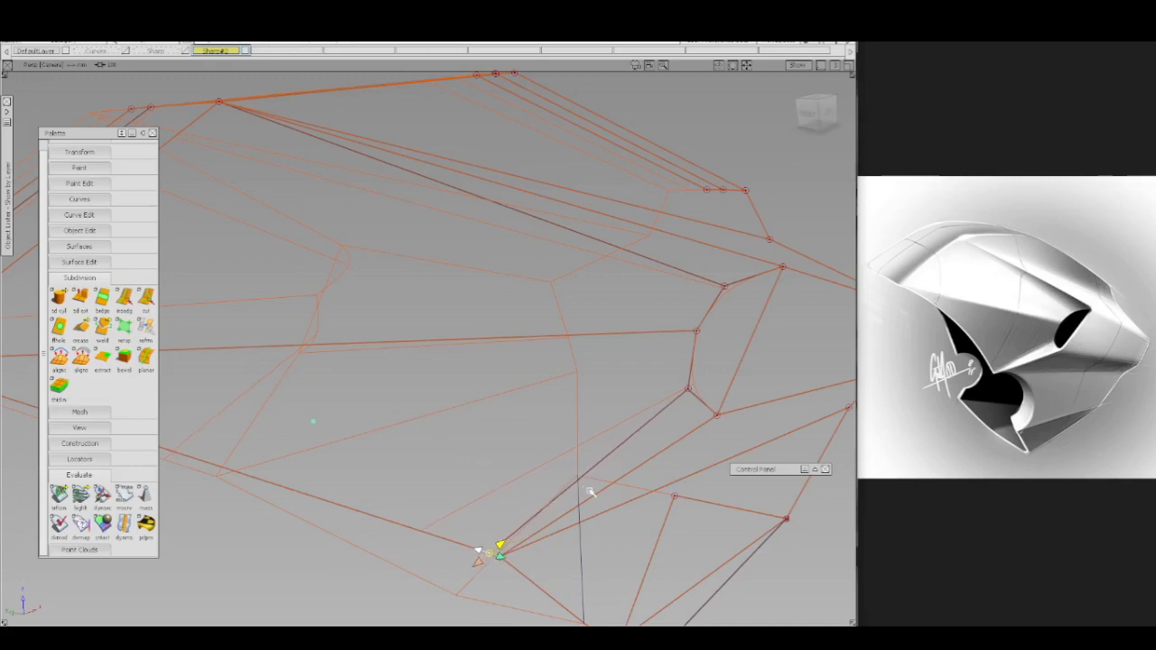
key(5)
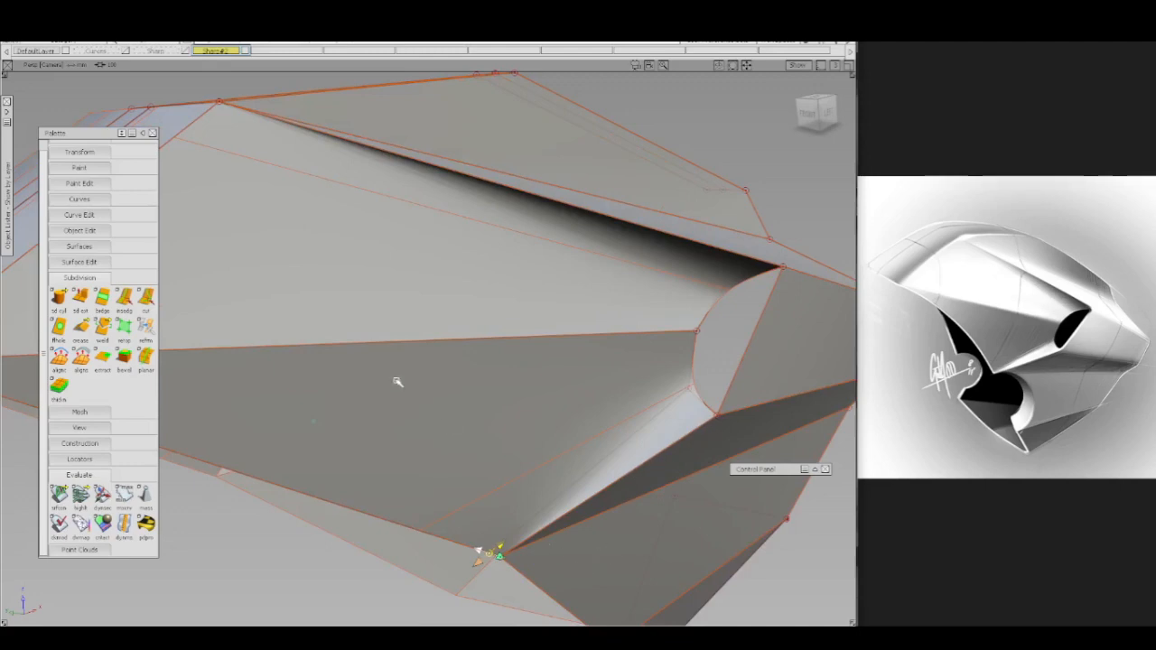
drag(398, 383, 620, 569)
mouse_move(403, 352)
mouse_down()
mouse_move(522, 472)
mouse_move(591, 570)
mouse_move(571, 371)
mouse_up()
- Pick the side panel's upper corner vertex Subdiv#23.v2 where the slit begins and pull it slightly off the crease corner
alt+shift+middle_drag(496, 331, 535, 348)
ctrl+shift+drag(278, 174, 302, 173)
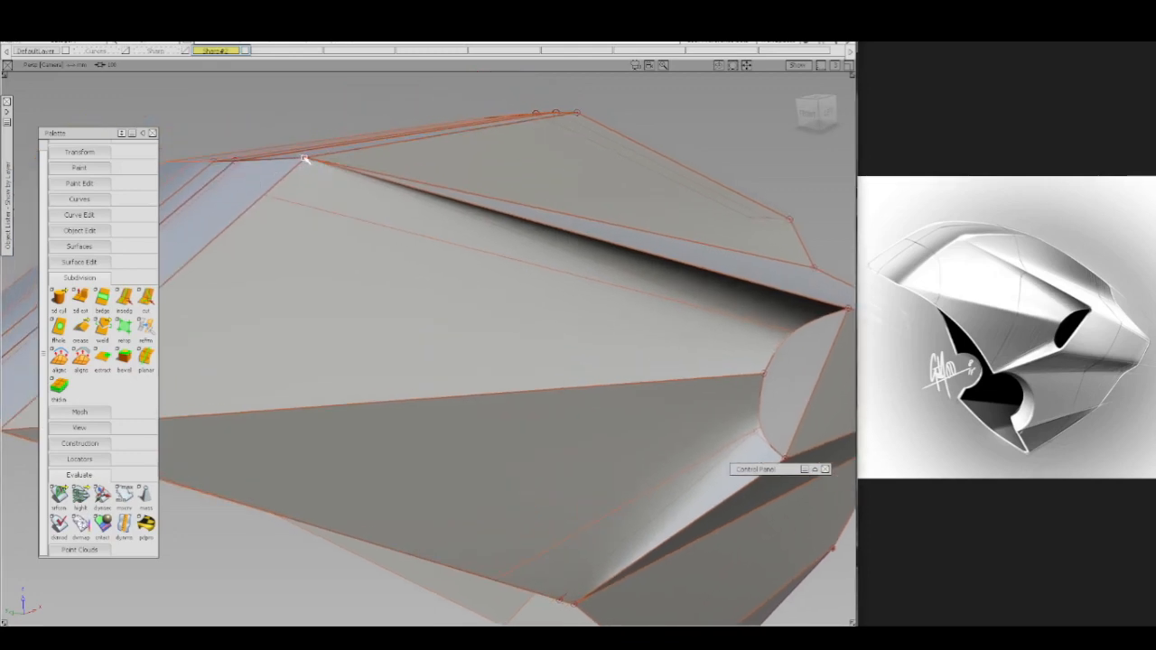
click(327, 167)
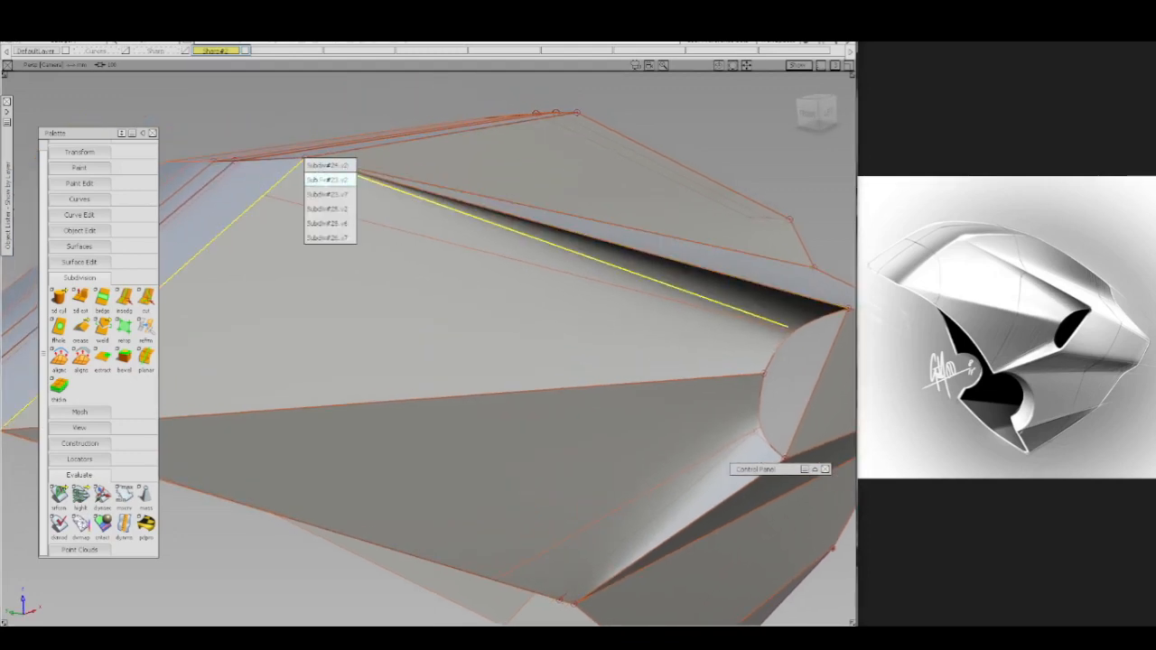
click(314, 169)
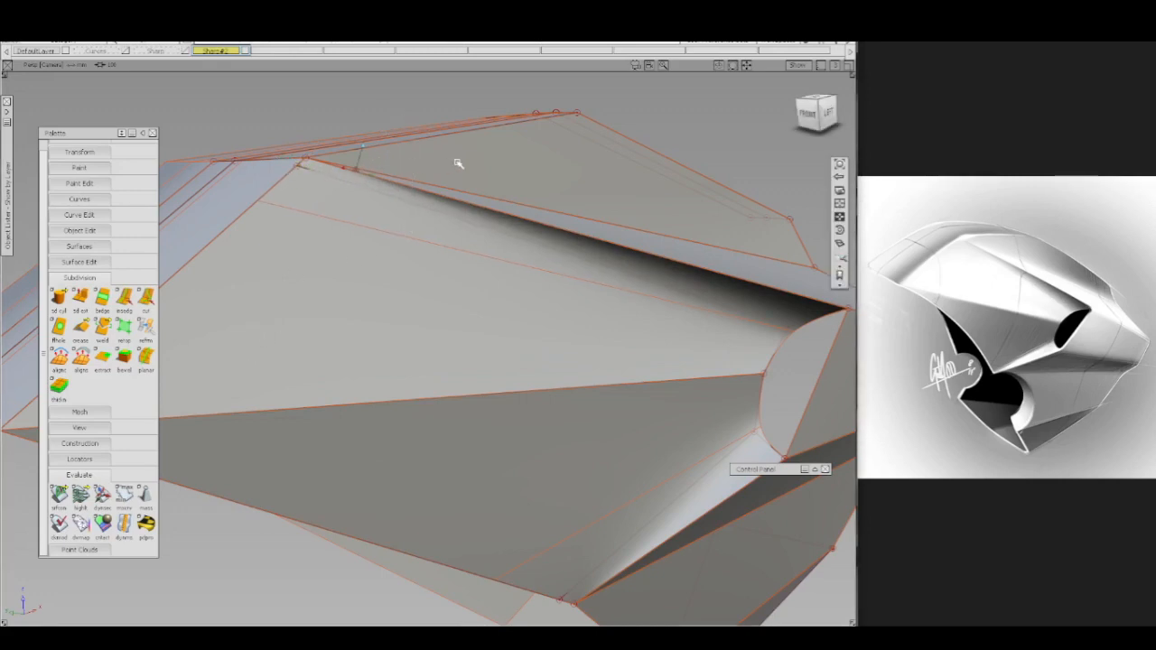
alt+shift+scroll(457, 180, down, 3)
alt+shift+drag(460, 184, 442, 232)
alt+shift+scroll(444, 232, down, 2)
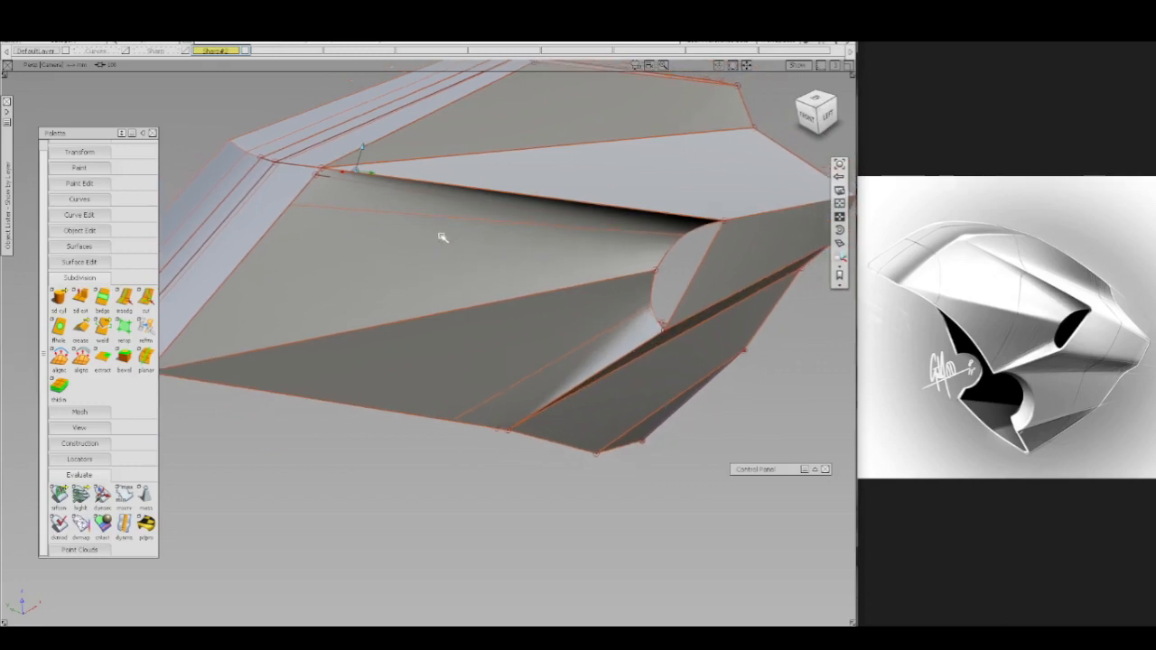
mouse_move(402, 234)
alt+shift+middle_down()
mouse_move(449, 250)
mouse_move(412, 228)
alt+shift+middle_up()
alt+shift+drag(413, 229, 415, 232)
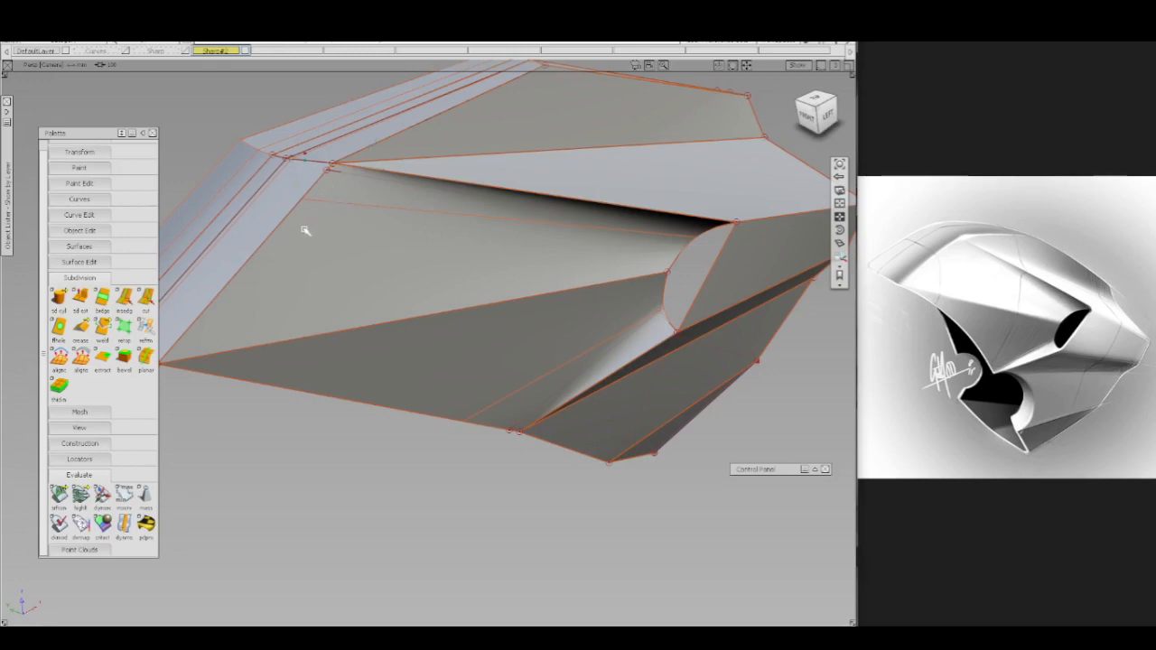
mouse_move(304, 226)
alt+shift+right_down()
mouse_move(308, 206)
mouse_move(314, 238)
alt+shift+right_up()
alt+shift+middle_drag(366, 246, 436, 243)
alt+shift+drag(436, 243, 394, 293)
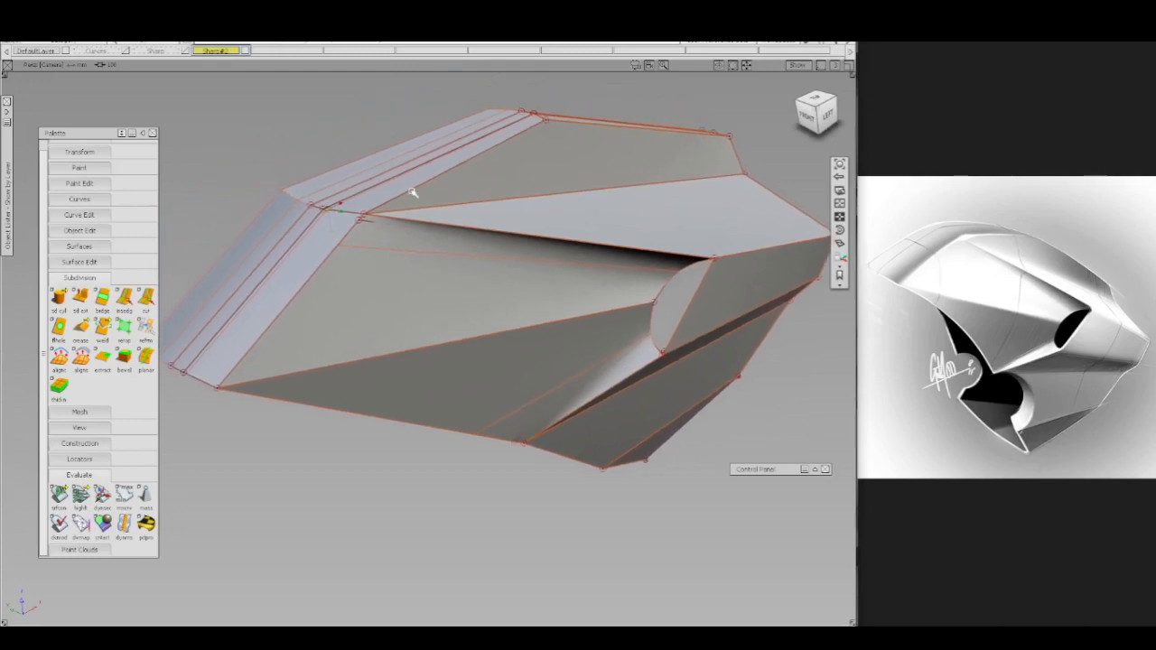
- Slide the side panel's separated corner vertex further down its front edge, away from the crease corner
alt+shift+drag(411, 179, 433, 219)
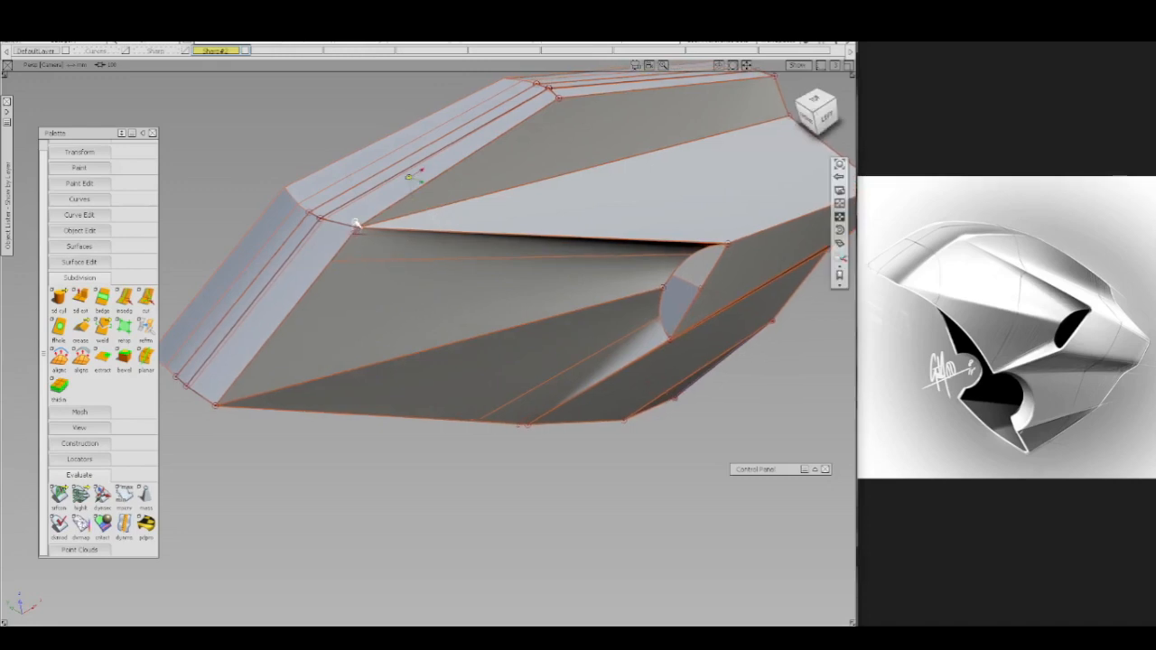
alt+shift+right_drag(353, 276, 339, 253)
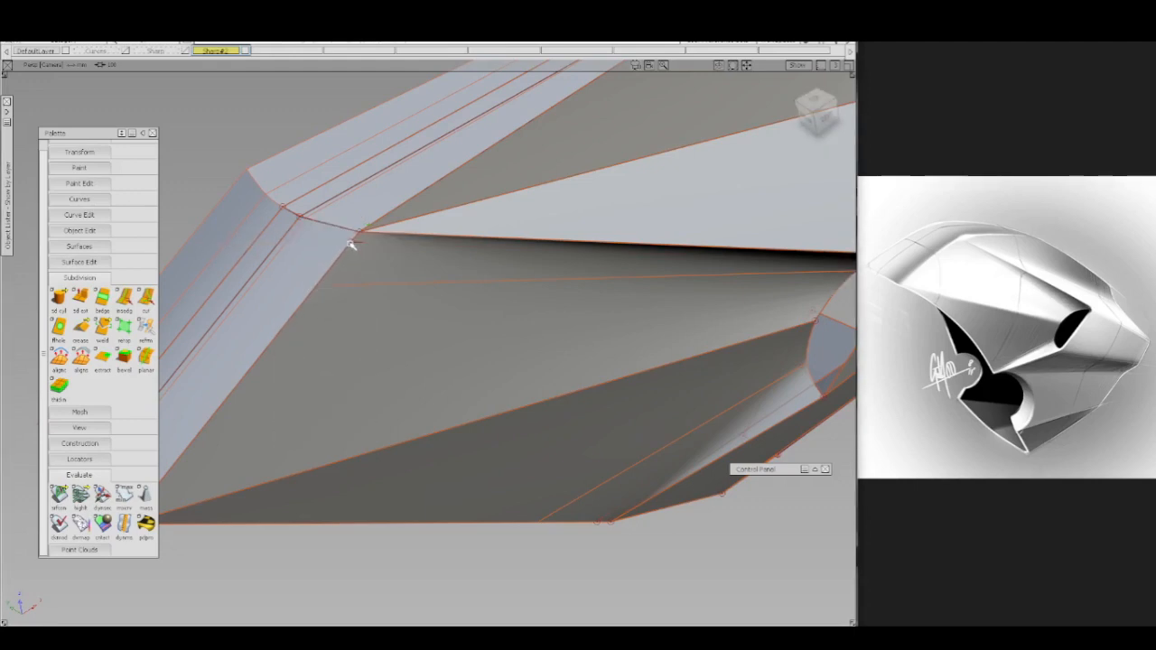
ctrl+shift+drag(349, 262, 338, 257)
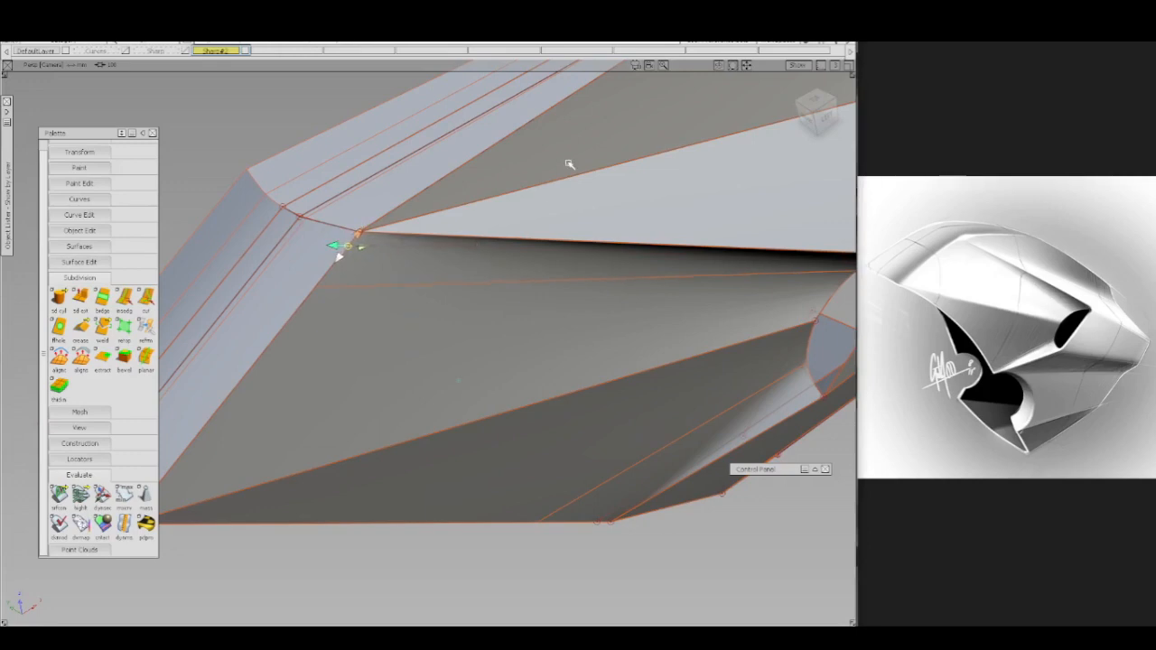
drag(586, 141, 396, 343)
key(5)
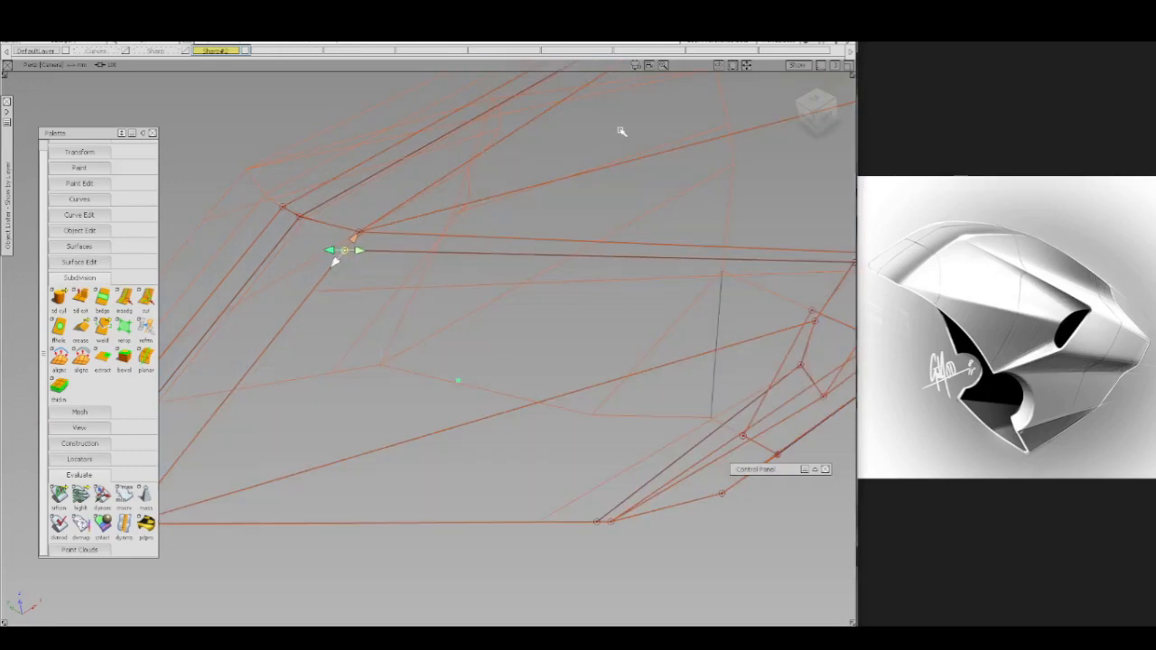
drag(620, 132, 376, 324)
drag(581, 141, 452, 307)
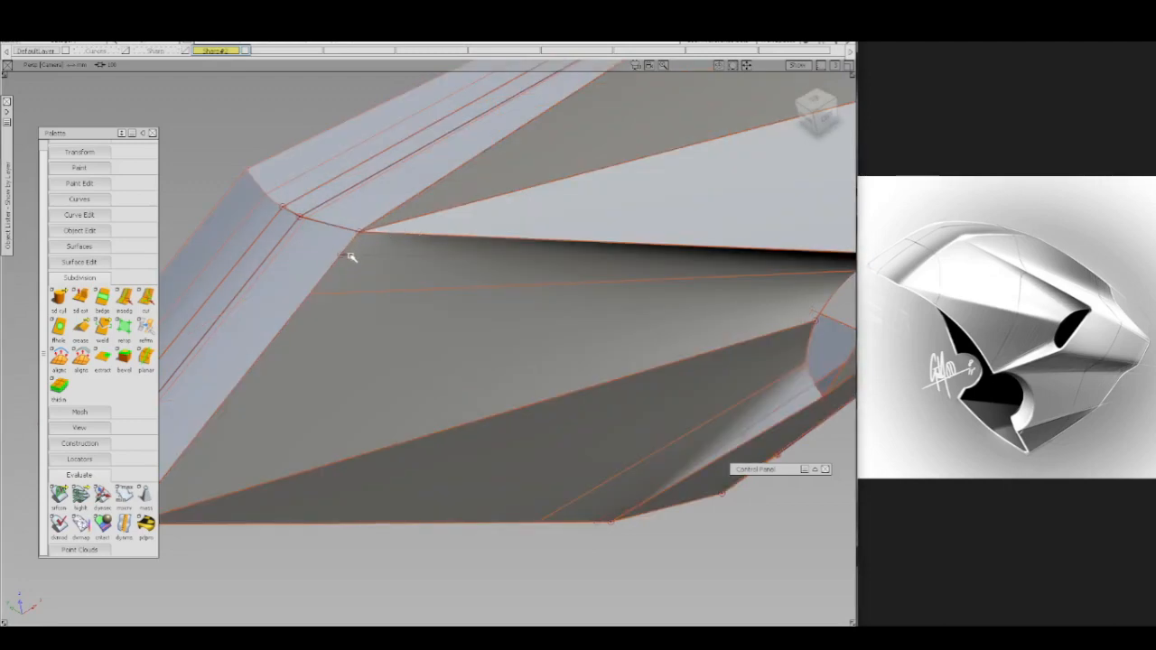
- Start an edge-type Multicut on the front strip's outer edge just below the crease, level with the moved vertex, offset about 0.09
key(c)
click(342, 256)
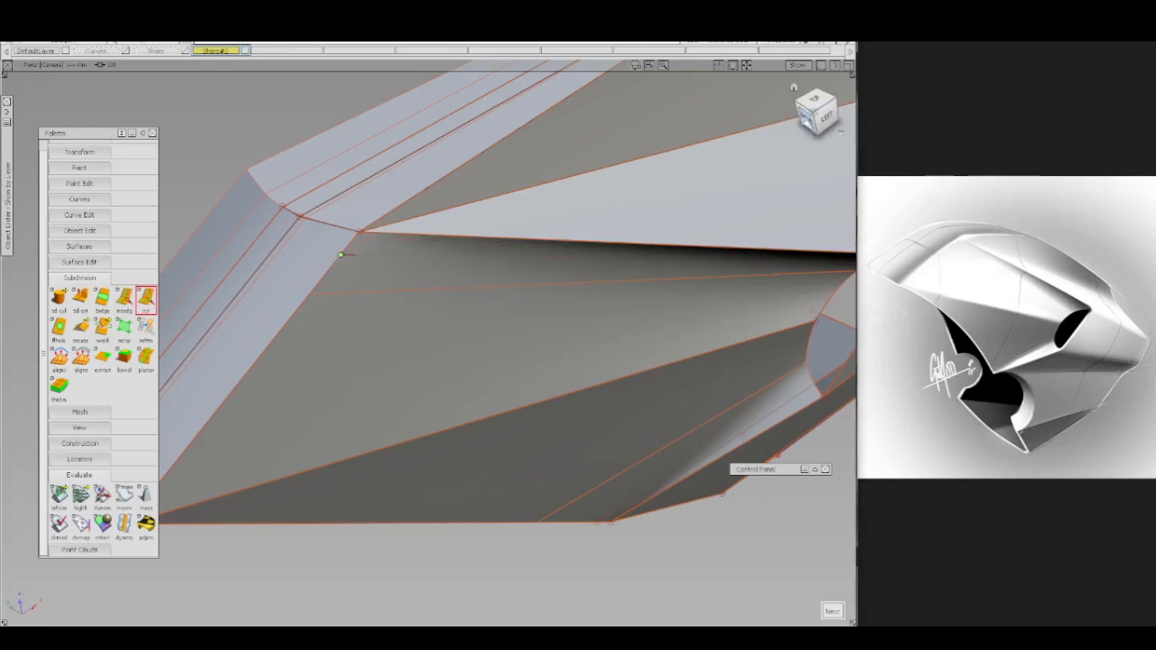
double_click(146, 299)
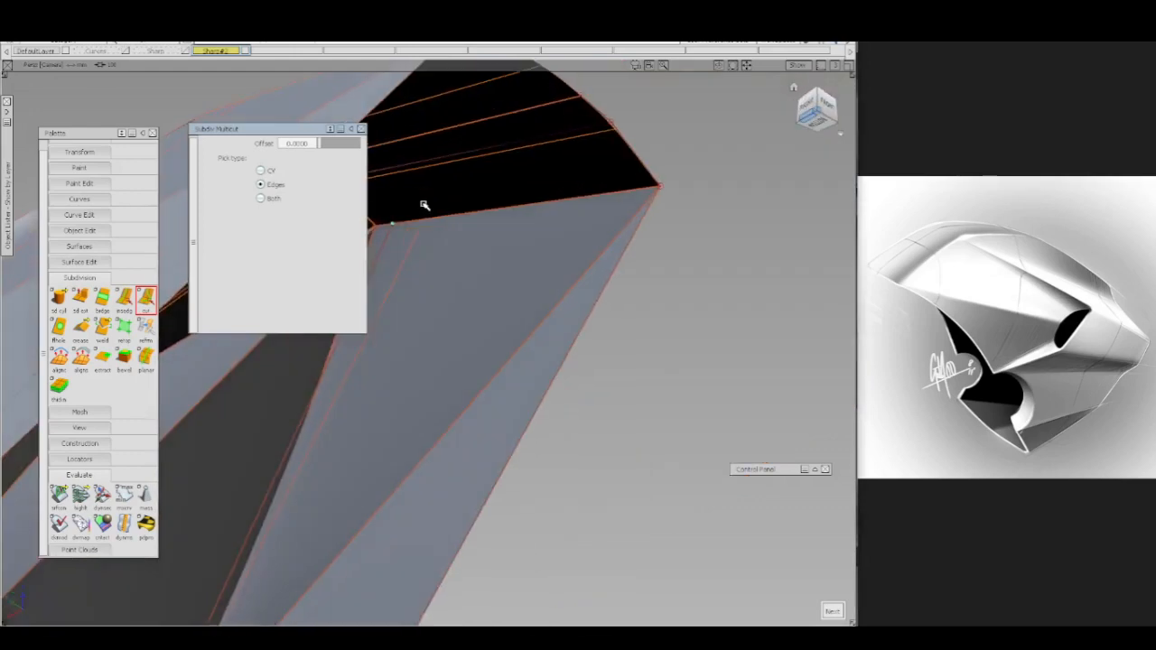
alt+shift+middle_drag(465, 214, 570, 265)
alt+shift+drag(599, 222, 489, 277)
click(818, 112)
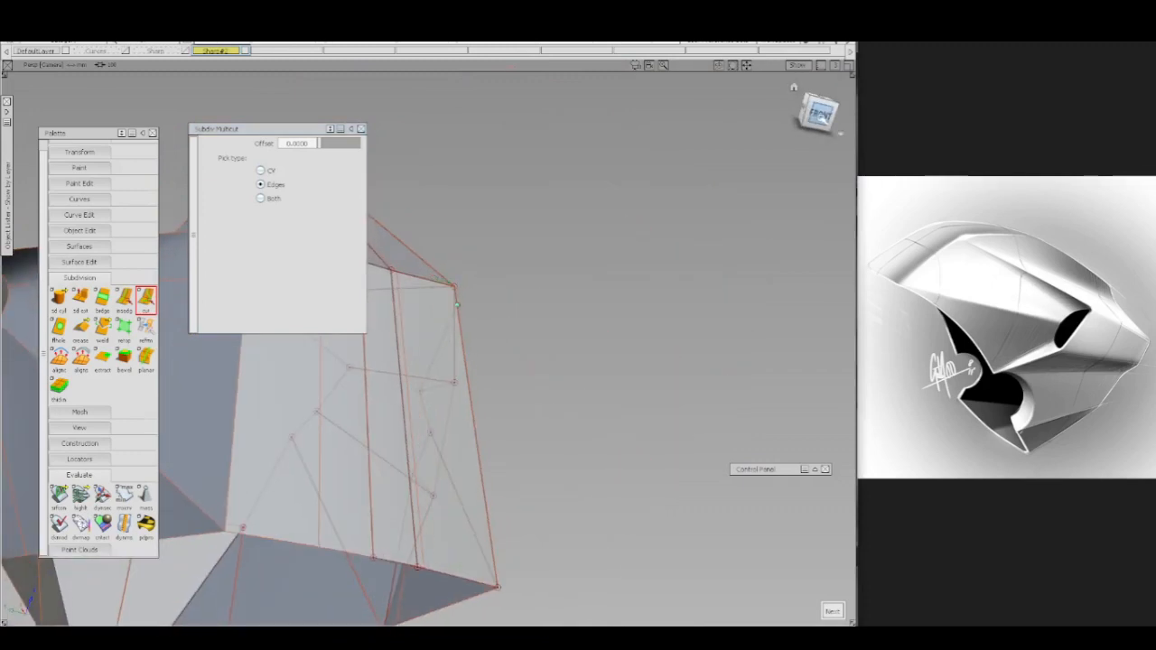
alt+shift+middle_drag(556, 205, 625, 254)
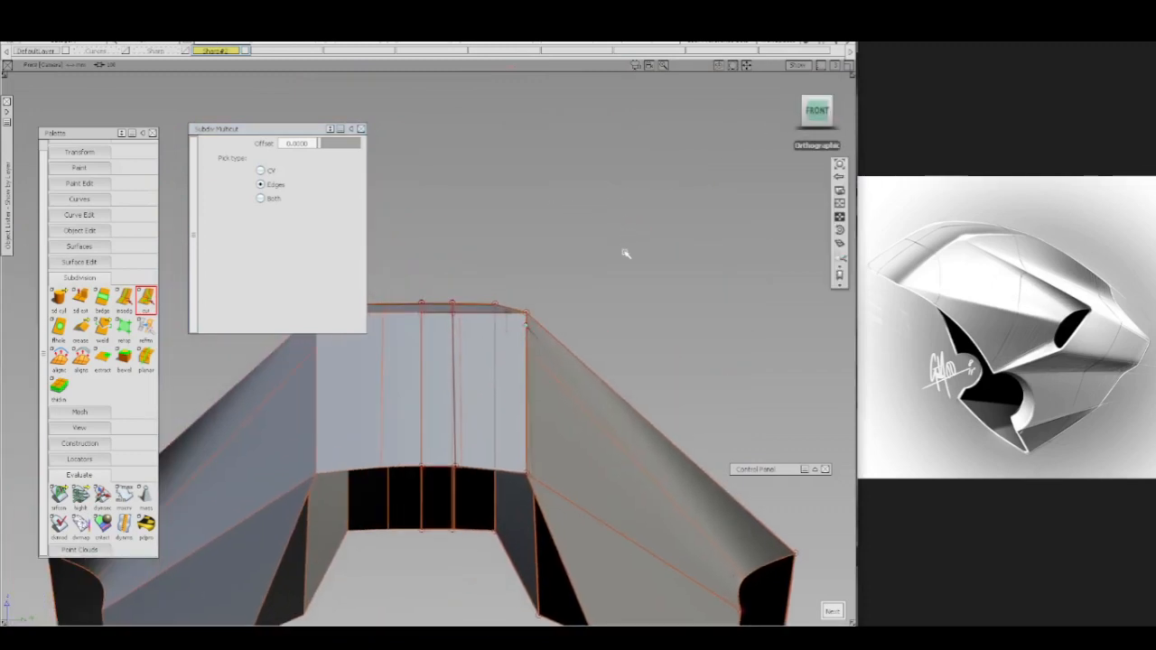
alt+shift+right_drag(626, 285, 652, 220)
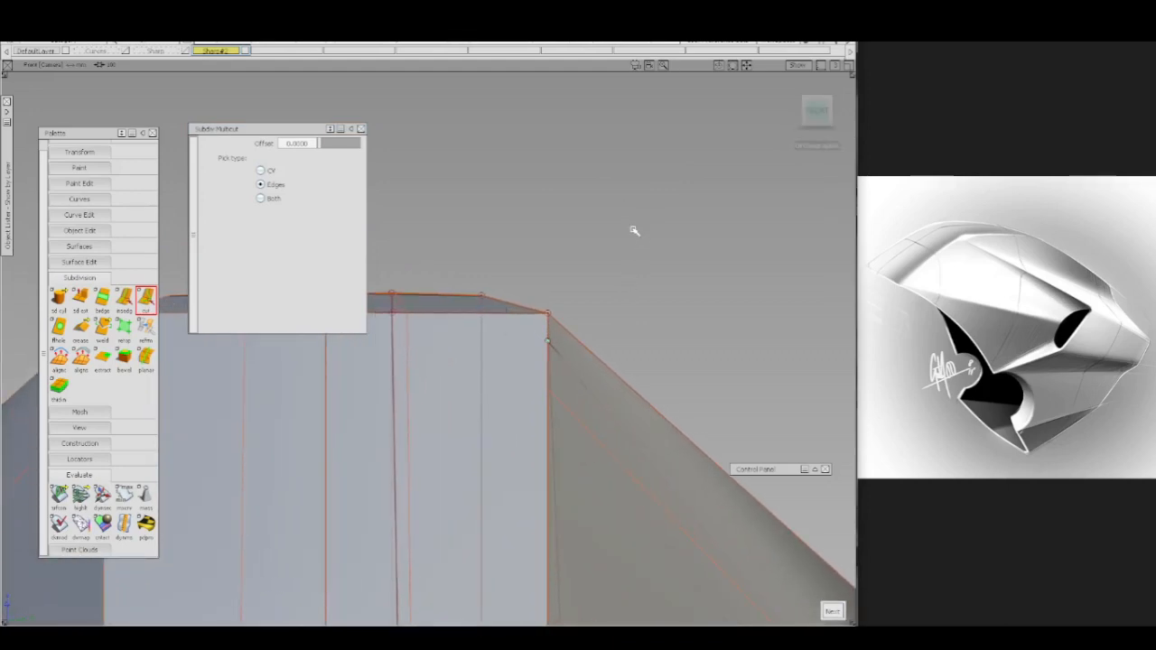
click(546, 374)
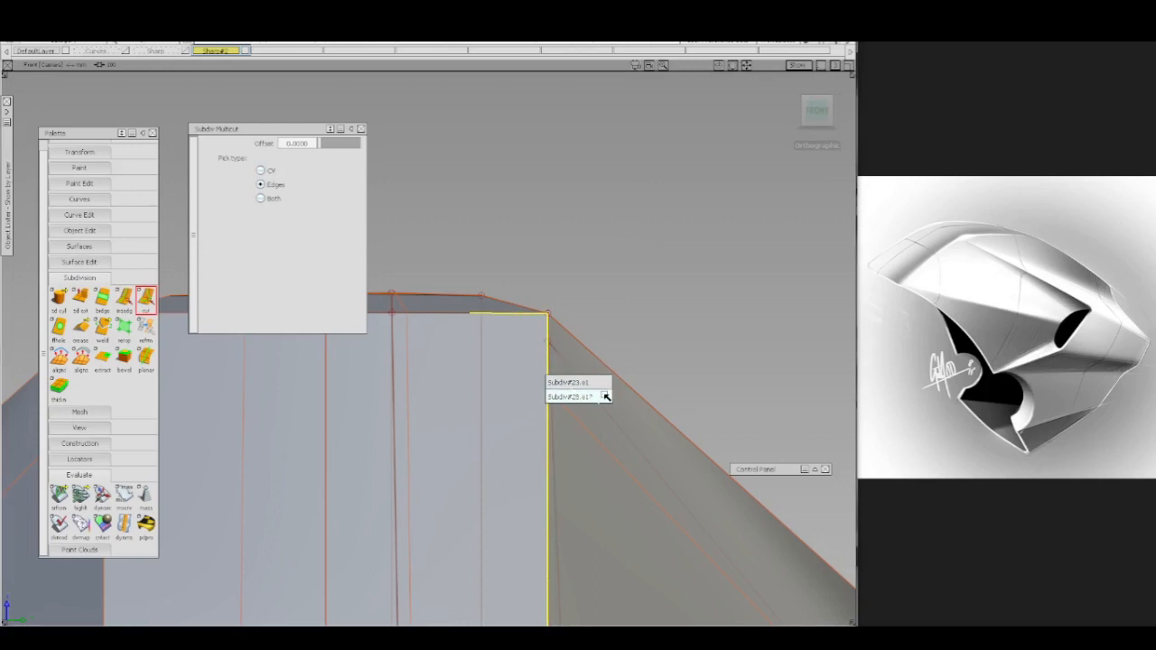
click(603, 397)
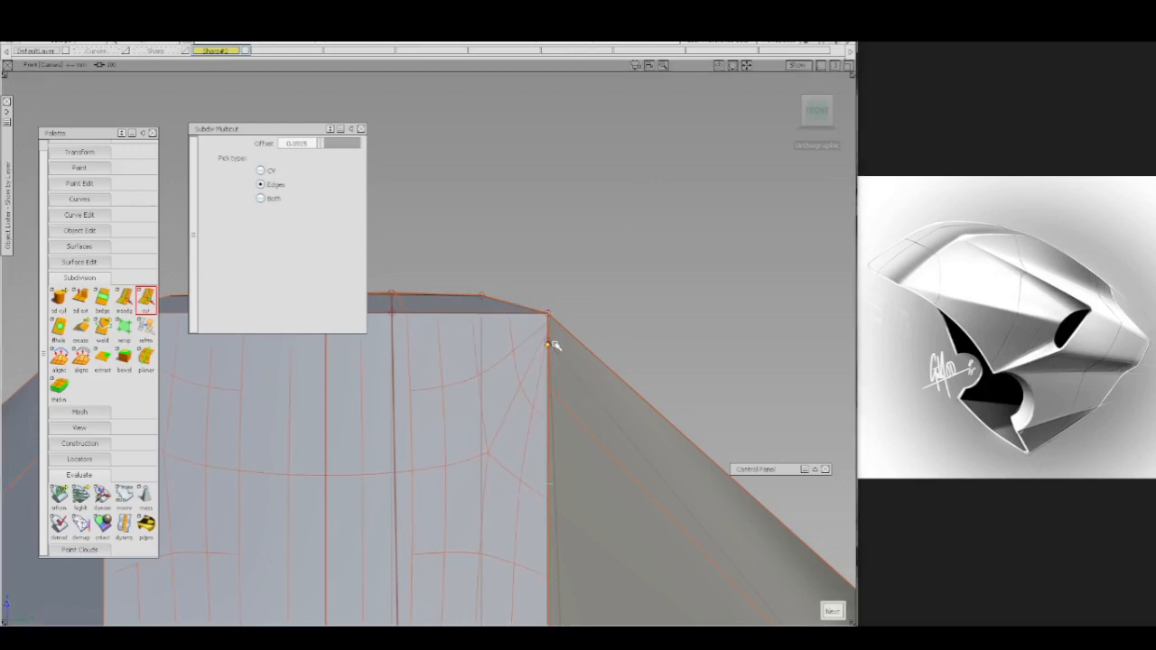
drag(554, 344, 554, 341)
- Extend the cut to the front strip's centre edge, level it horizontally at an offset of about 0.9, and complete it
alt+shift+middle_drag(464, 374, 521, 410)
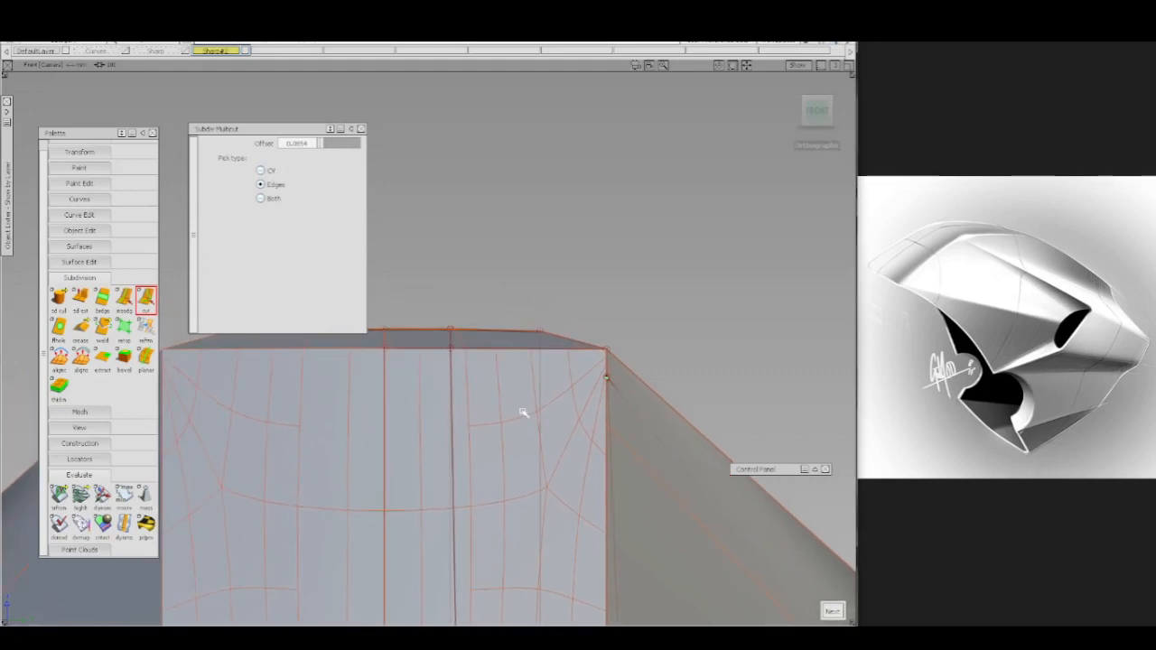
click(384, 386)
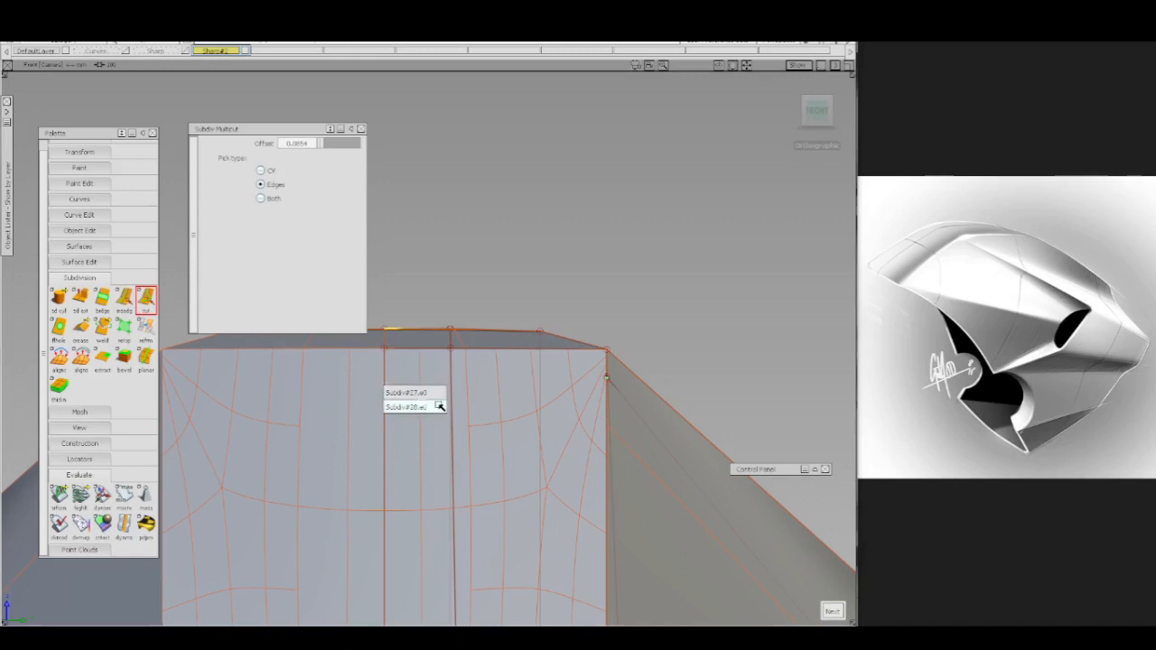
click(441, 408)
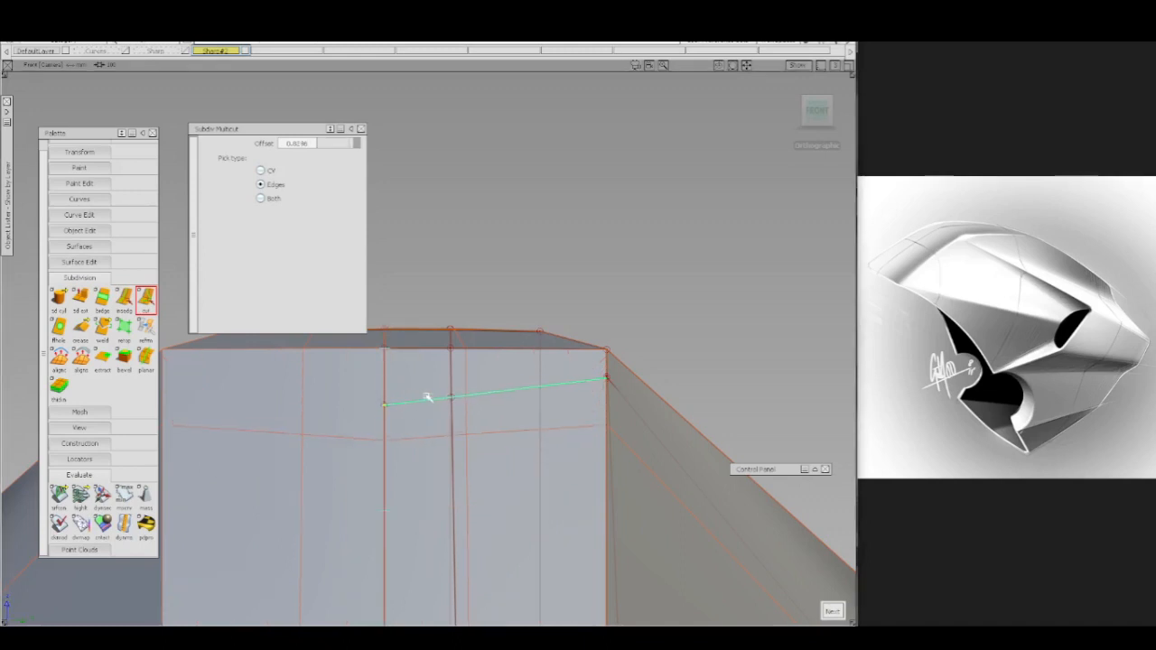
drag(427, 397, 414, 380)
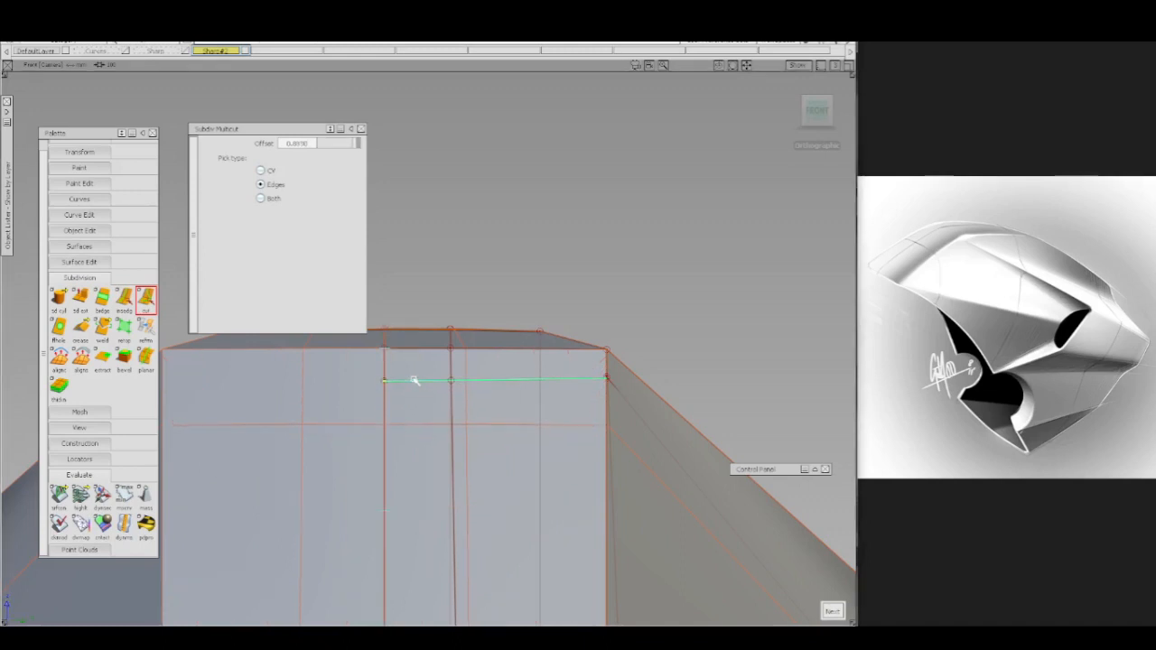
mouse_move(527, 406)
alt+shift+mouse_down()
mouse_move(491, 392)
mouse_move(513, 387)
mouse_move(482, 401)
mouse_move(523, 400)
alt+shift+mouse_up()
click(516, 347)
click(534, 403)
mouse_move(545, 420)
ctrl+shift+right_down()
mouse_move(545, 386)
mouse_move(677, 374)
ctrl+shift+right_up()
- Insert a single-sided parallel edge across the front strip just above the crease, using the Distance offset mode
alt+shift+middle_drag(676, 374, 448, 373)
alt+shift+drag(448, 373, 590, 361)
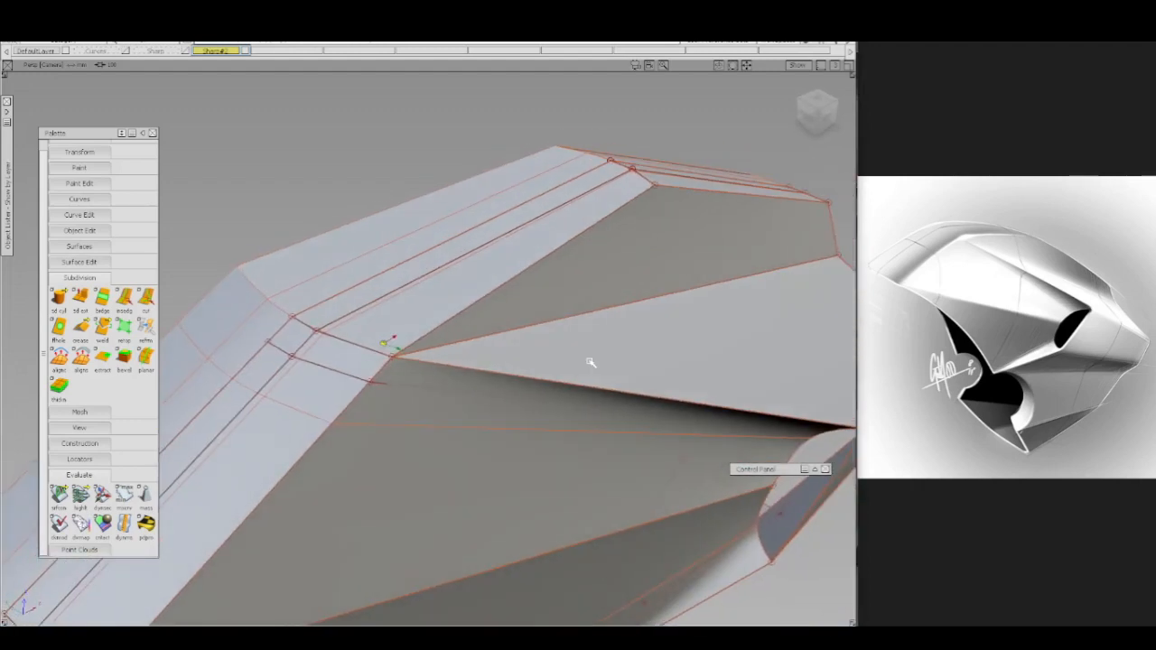
alt+shift+right_drag(591, 361, 588, 377)
alt+shift+middle_drag(589, 377, 553, 387)
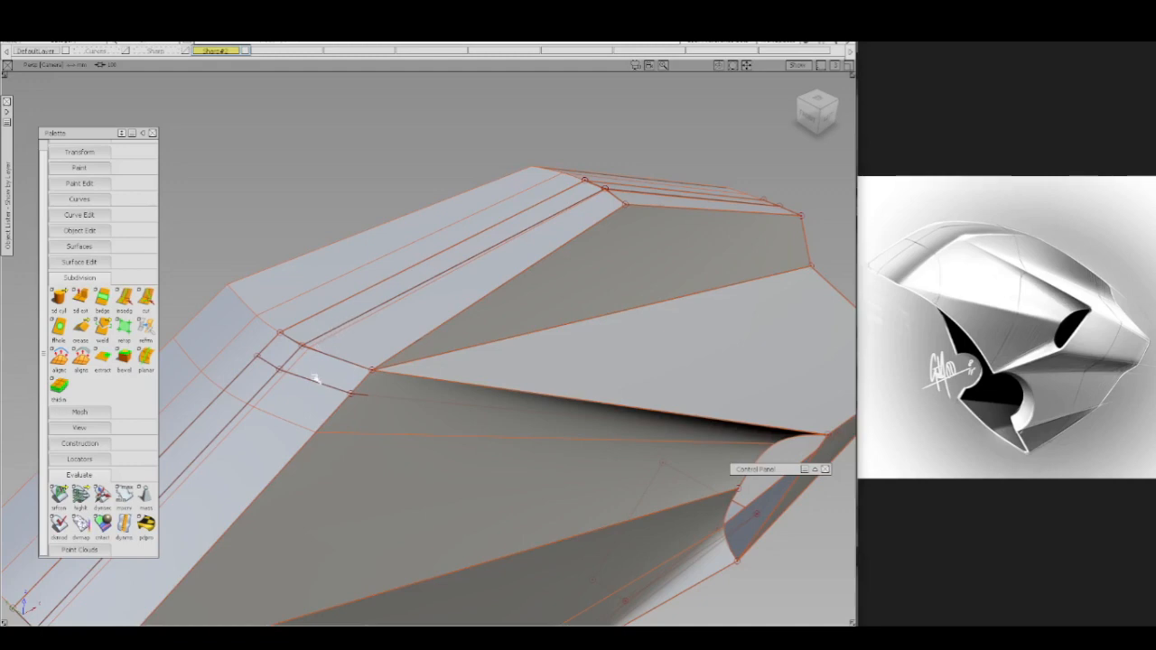
alt+shift+drag(485, 352, 462, 340)
alt+shift+right_drag(462, 340, 459, 356)
alt+shift+drag(438, 378, 347, 374)
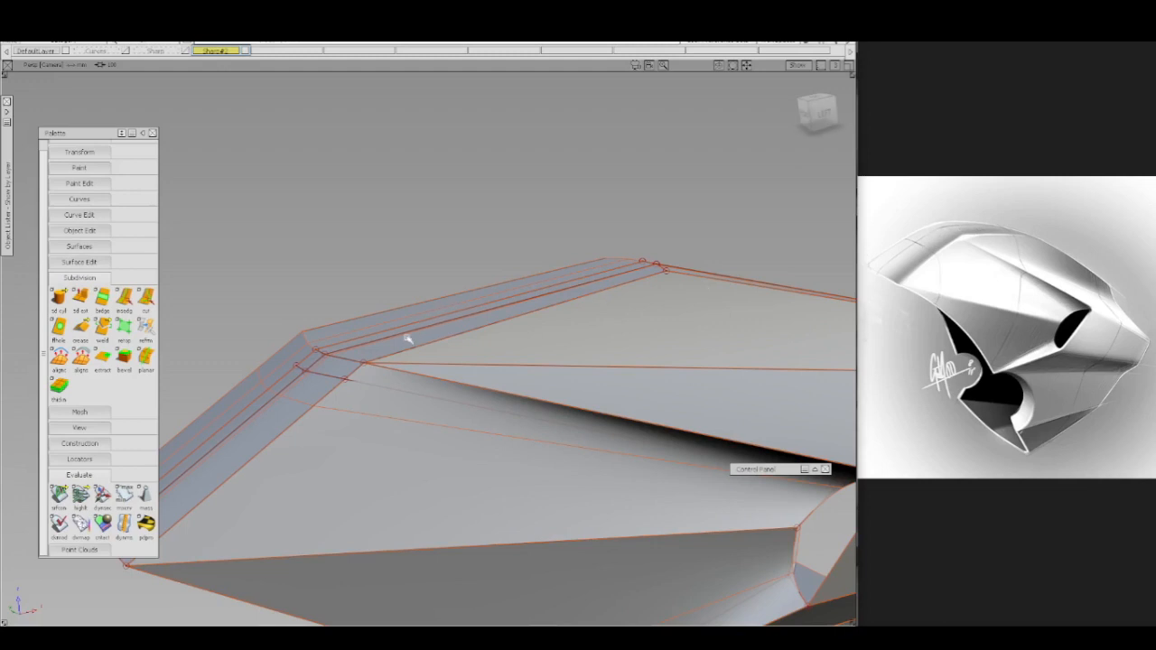
alt+shift+drag(369, 347, 334, 371)
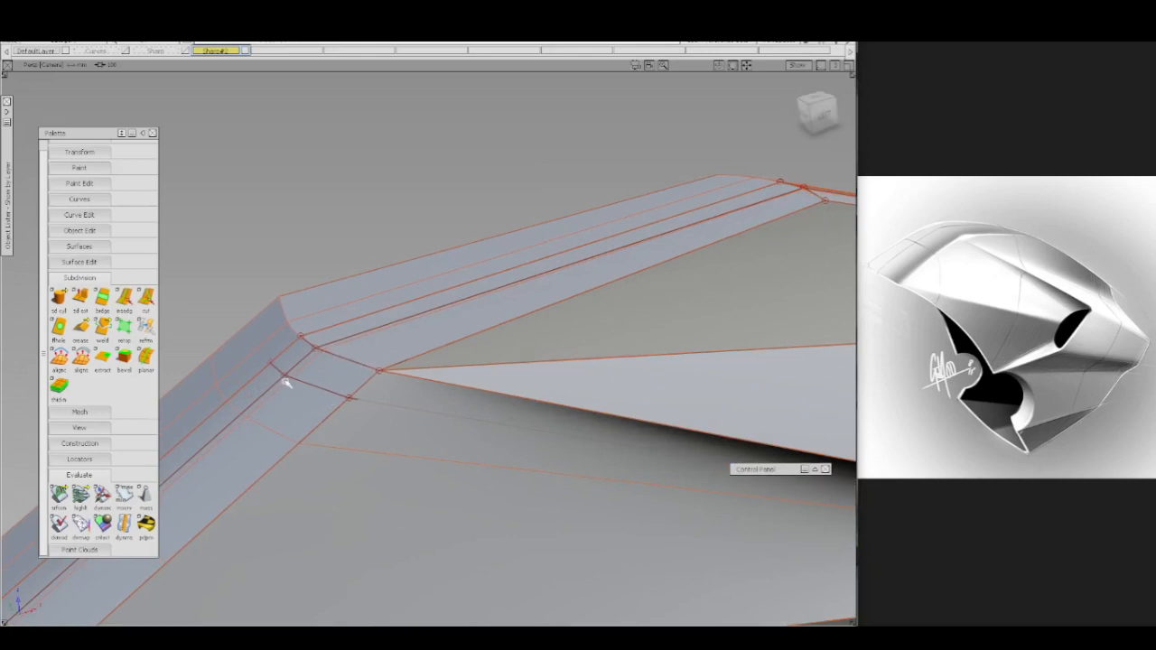
click(343, 361)
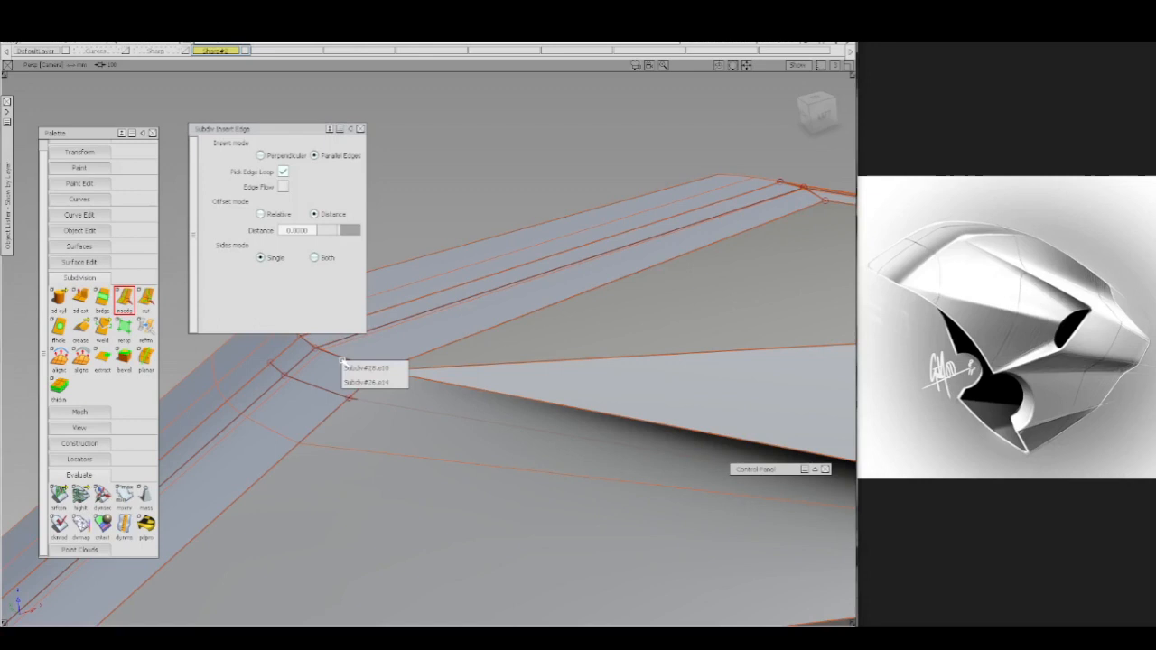
click(402, 382)
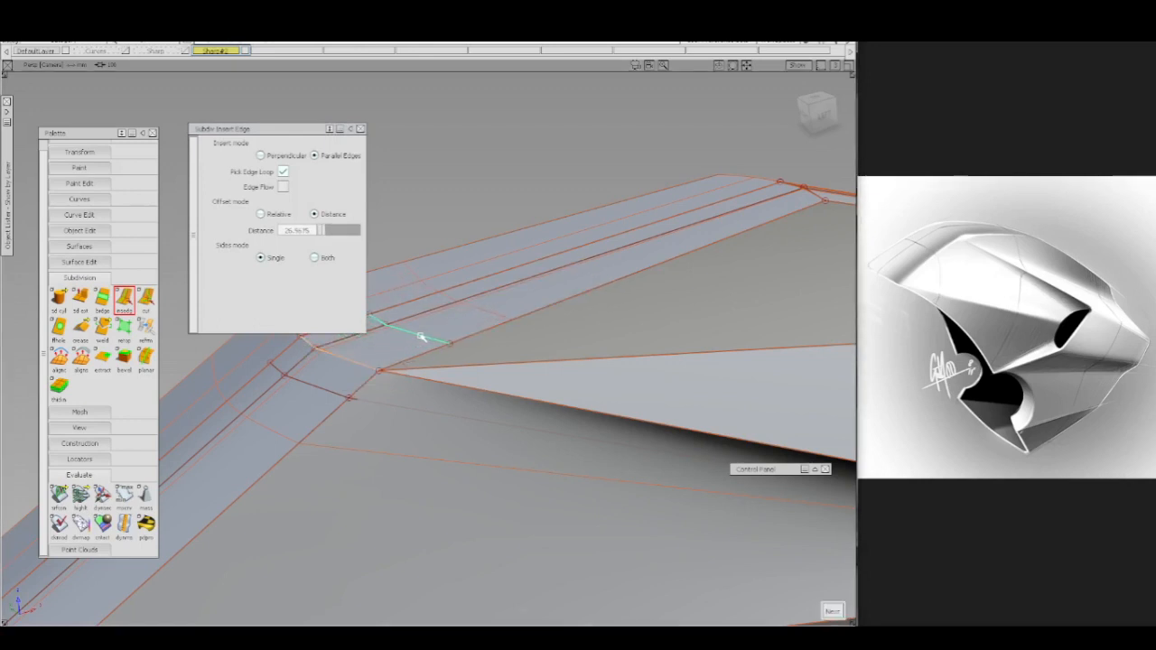
click(476, 346)
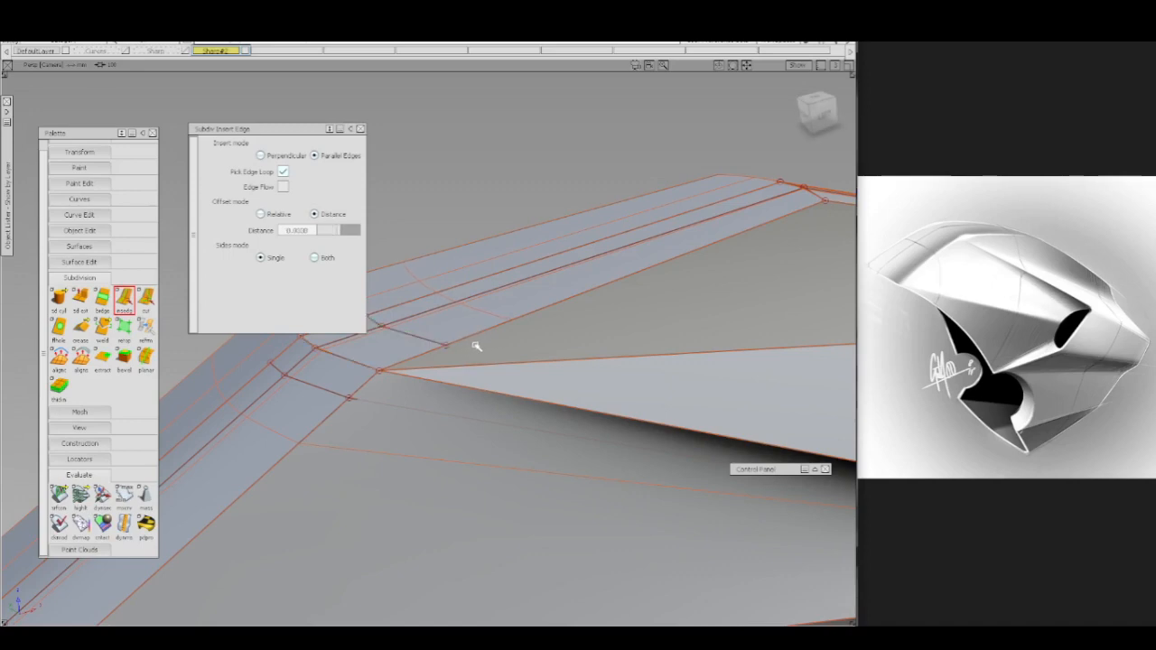
- Insert a parallel edge in the upper side panel just above its lower edge Subdiv#24.e0, at a distance of about 24.2
click(518, 363)
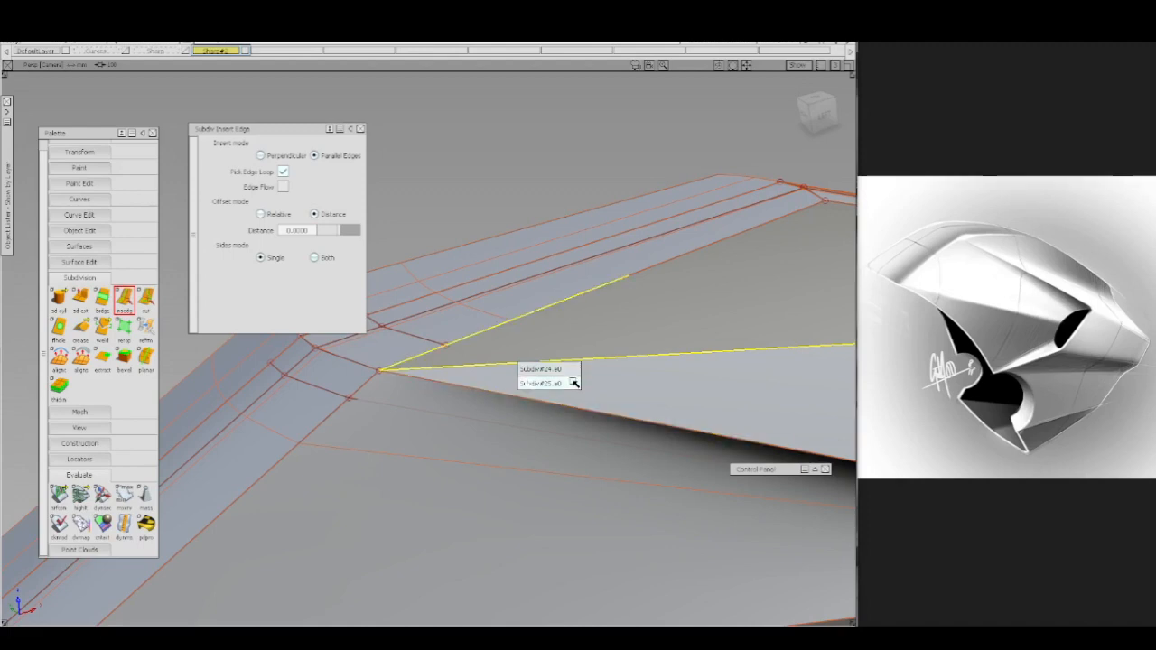
click(560, 383)
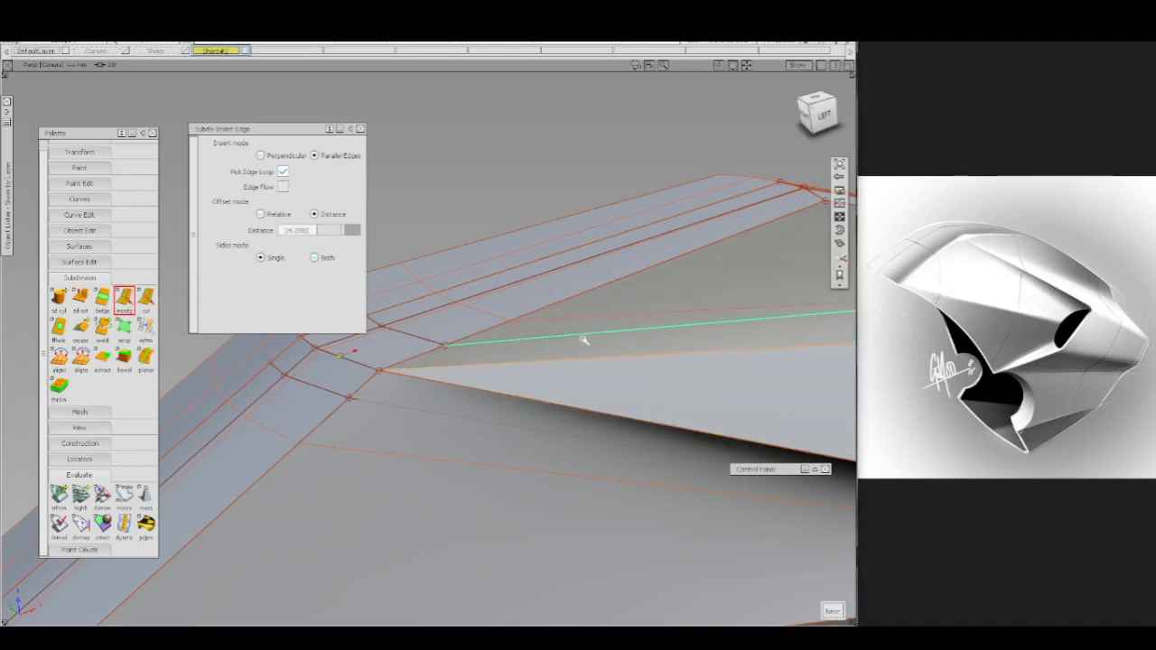
alt+shift+right_drag(583, 339, 554, 353)
alt+shift+middle_drag(555, 353, 465, 364)
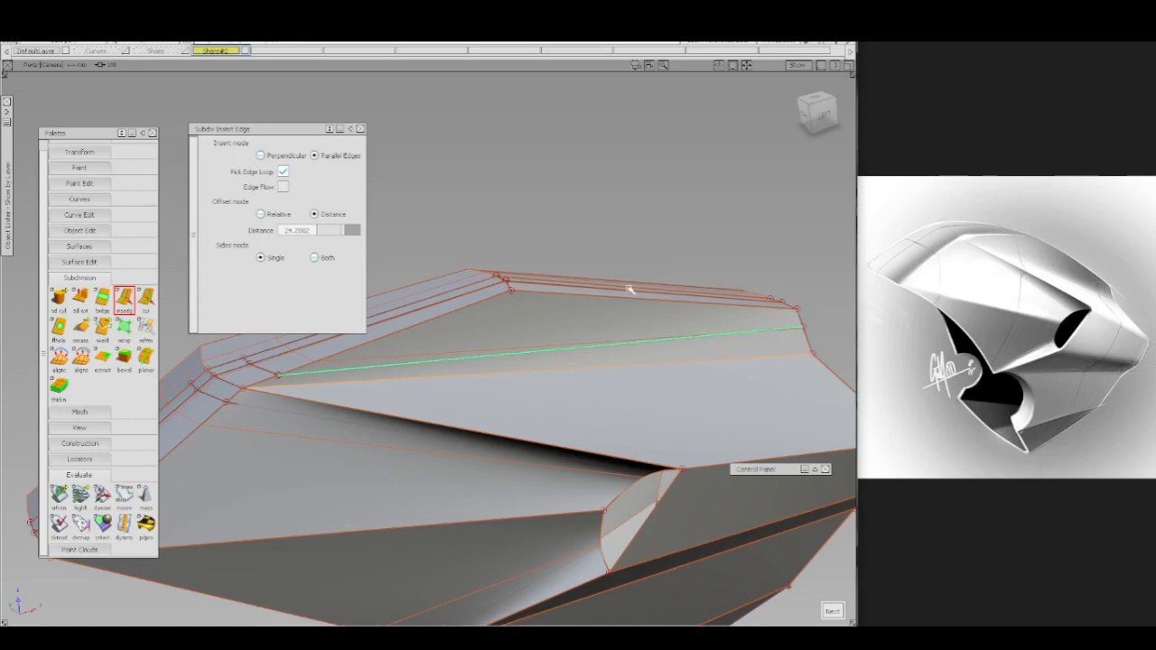
ctrl+shift+drag(697, 241, 698, 208)
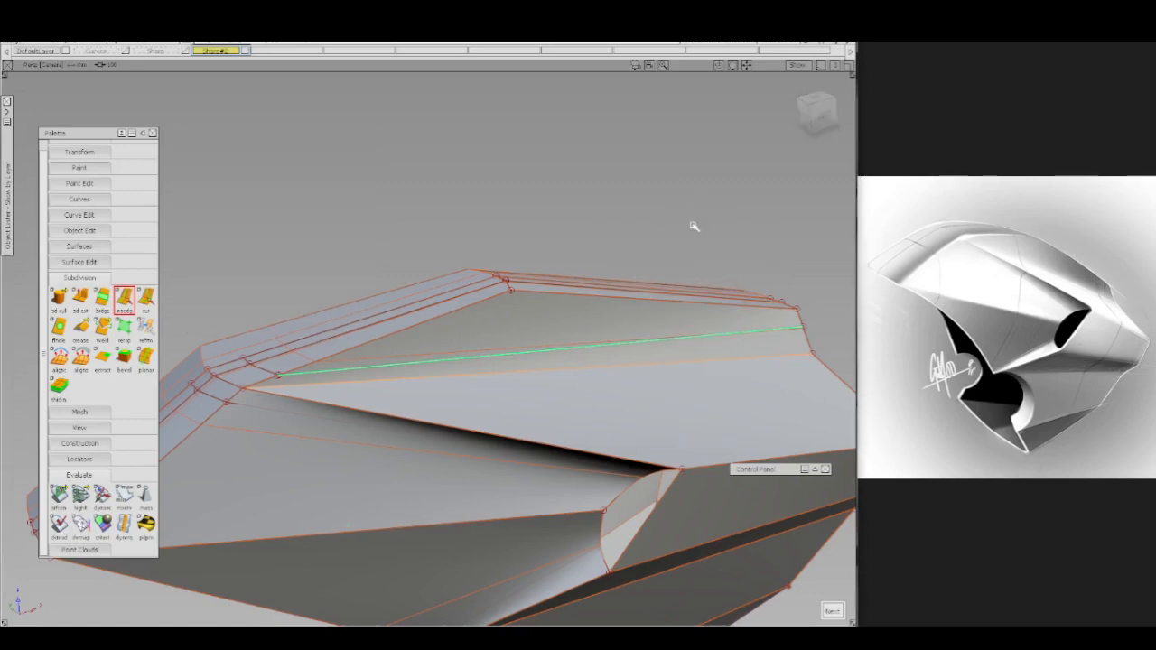
- Slide the inserted edge's rear vertex down the upper side panel's back edge until it sits close above the lower corner
ctrl+shift+drag(739, 312, 761, 312)
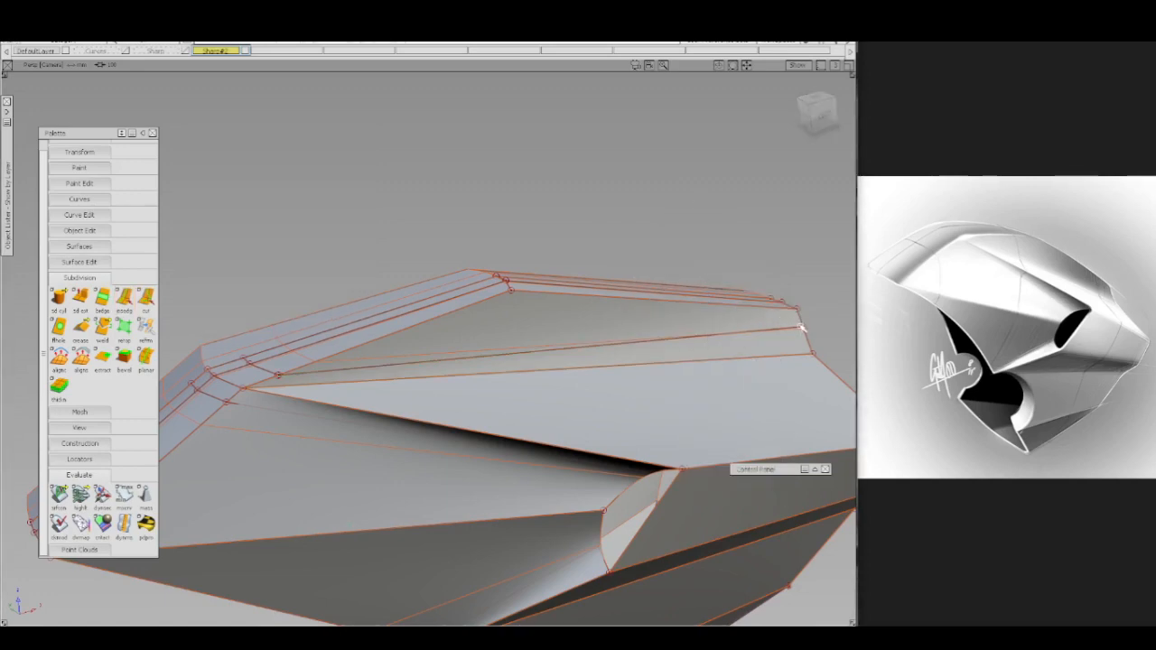
click(802, 340)
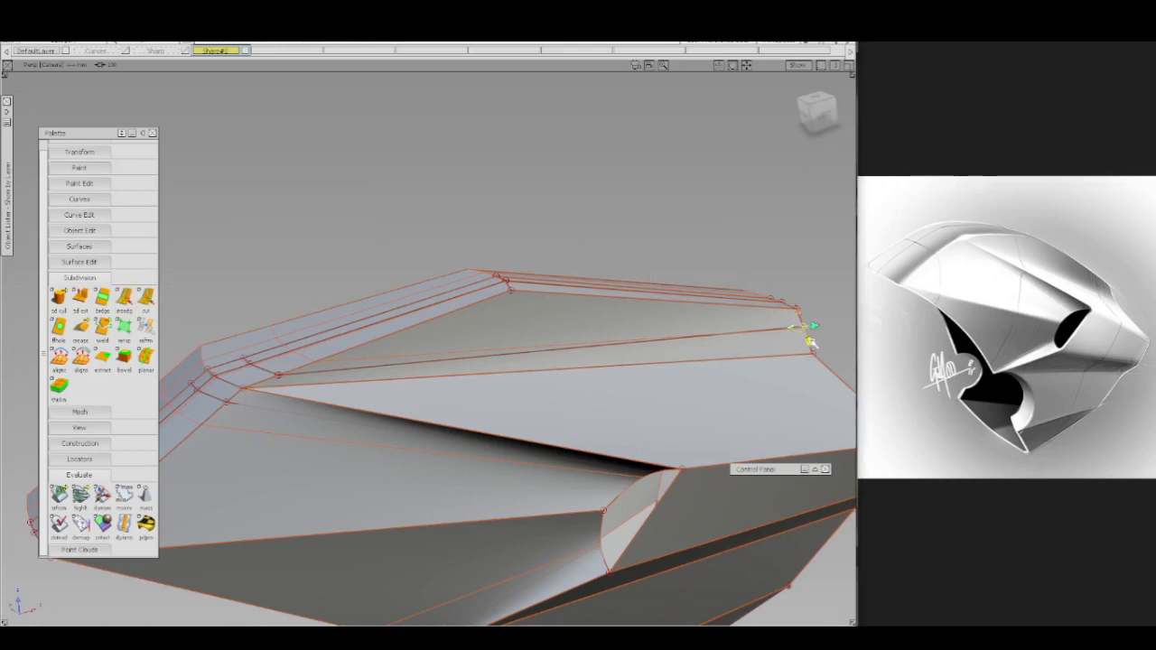
drag(811, 422, 776, 391)
drag(715, 207, 671, 189)
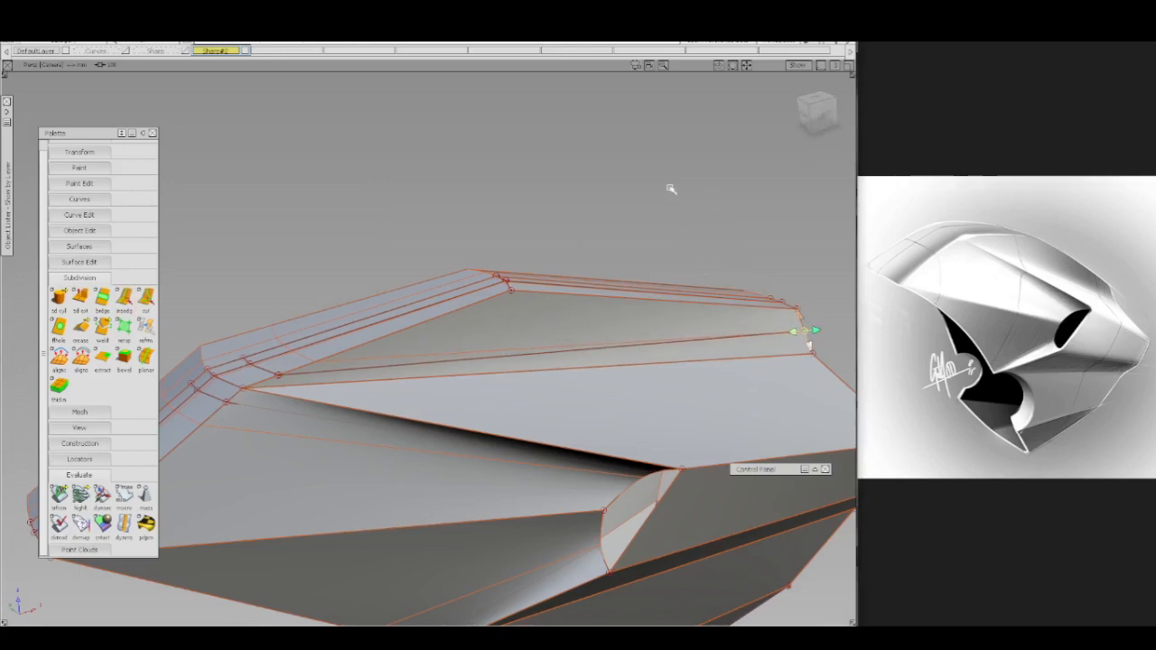
drag(712, 340, 633, 164)
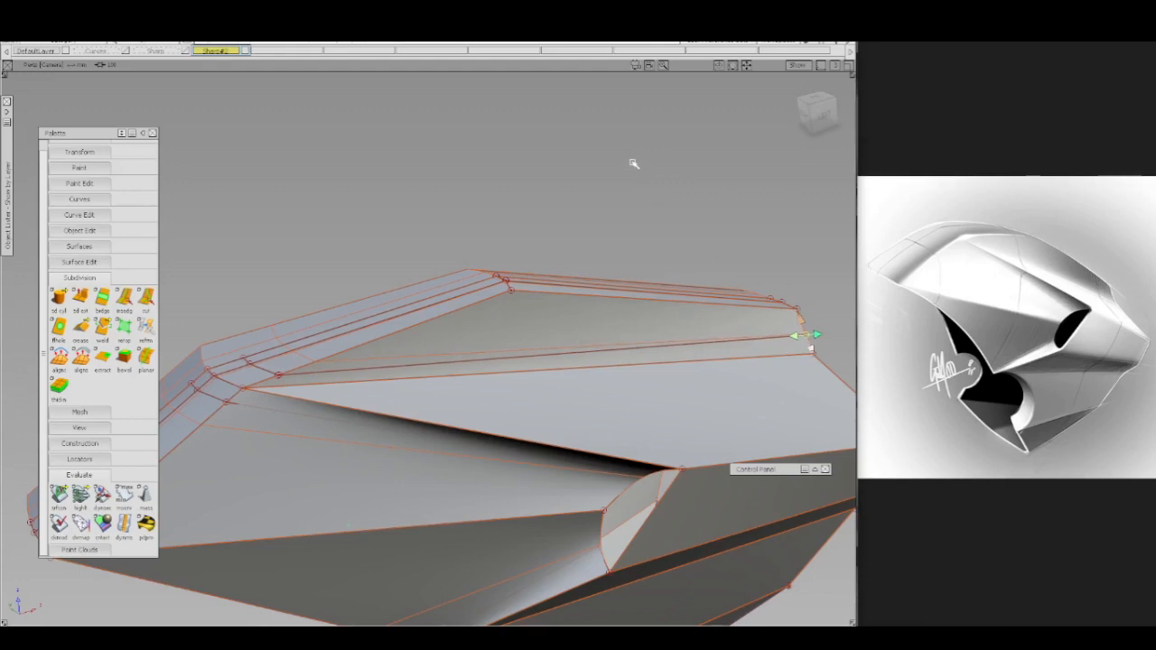
mouse_move(679, 254)
mouse_down()
mouse_move(630, 138)
mouse_move(649, 166)
mouse_up()
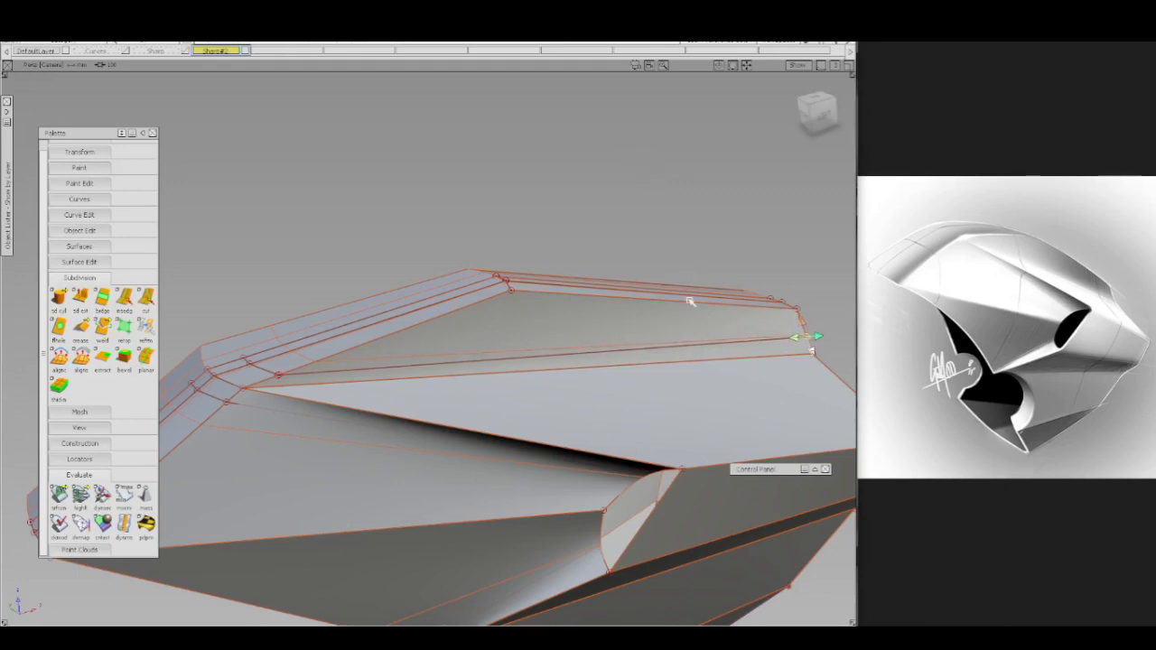
mouse_move(689, 301)
mouse_down()
mouse_move(666, 180)
mouse_move(735, 307)
mouse_up()
drag(630, 222, 702, 355)
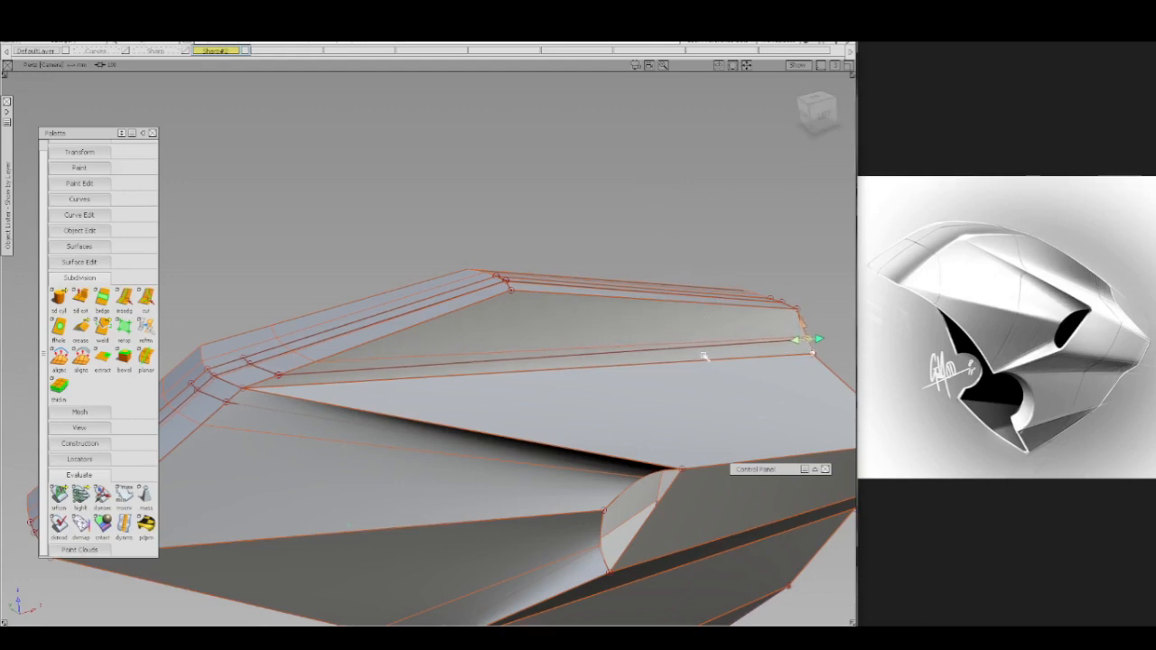
drag(599, 199, 707, 383)
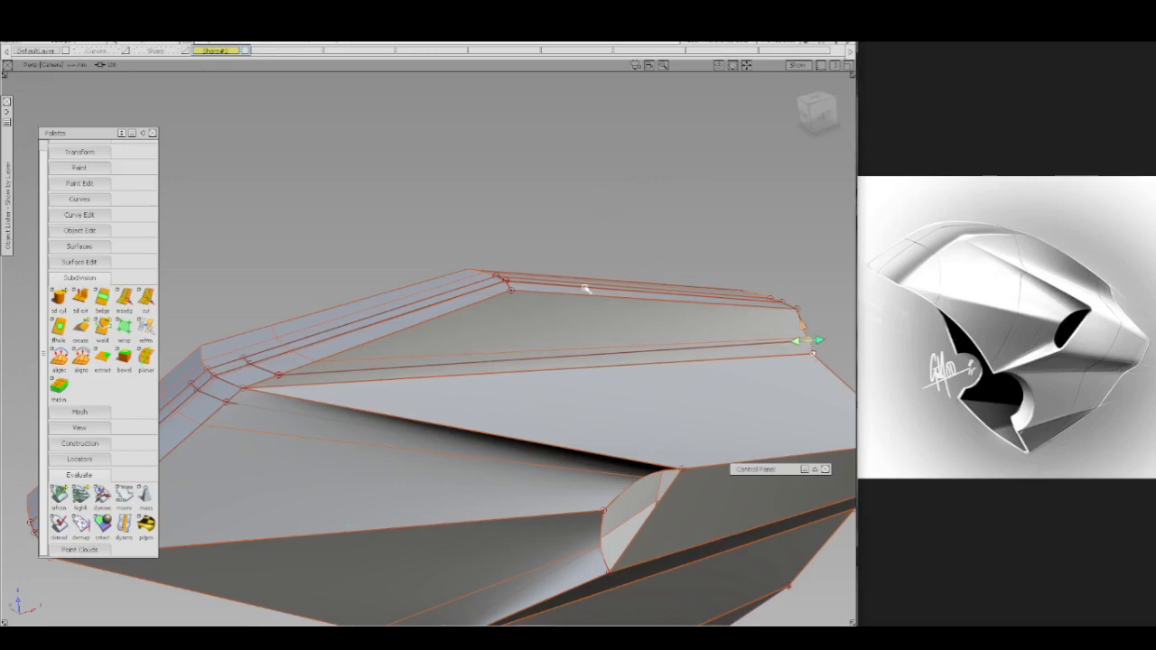
ctrl+shift+drag(584, 287, 584, 236)
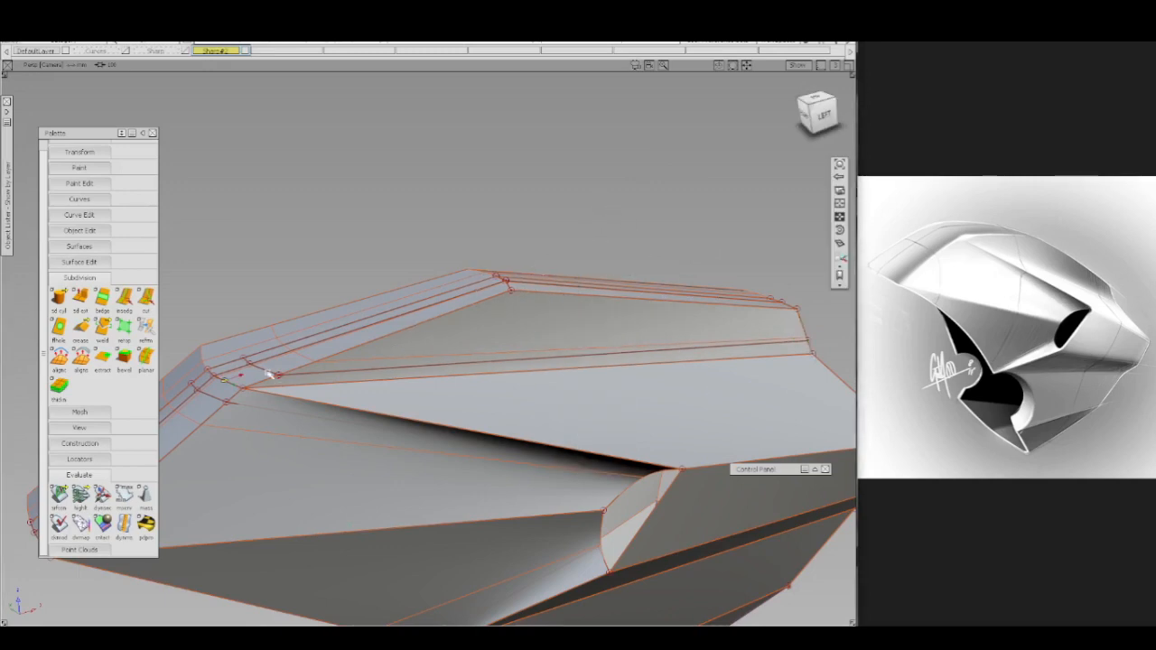
- Snap the inserted edge's front vertex onto the front strip's new edge vertex just above the crease
alt+shift+right_drag(280, 371, 299, 341)
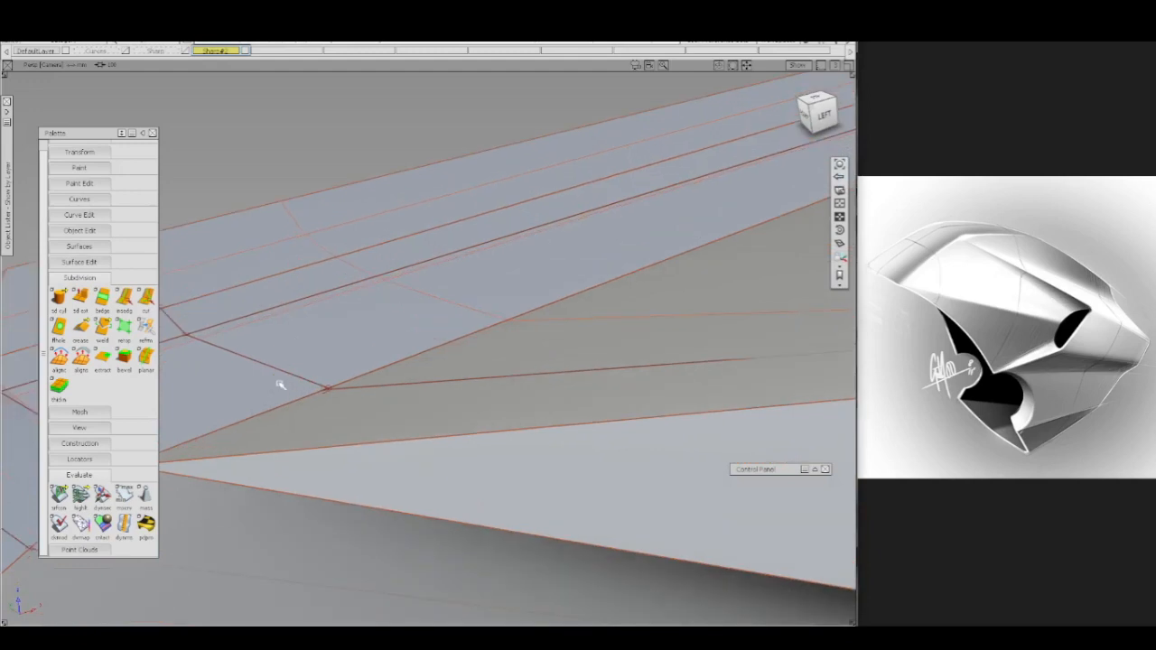
ctrl+shift+drag(277, 383, 317, 392)
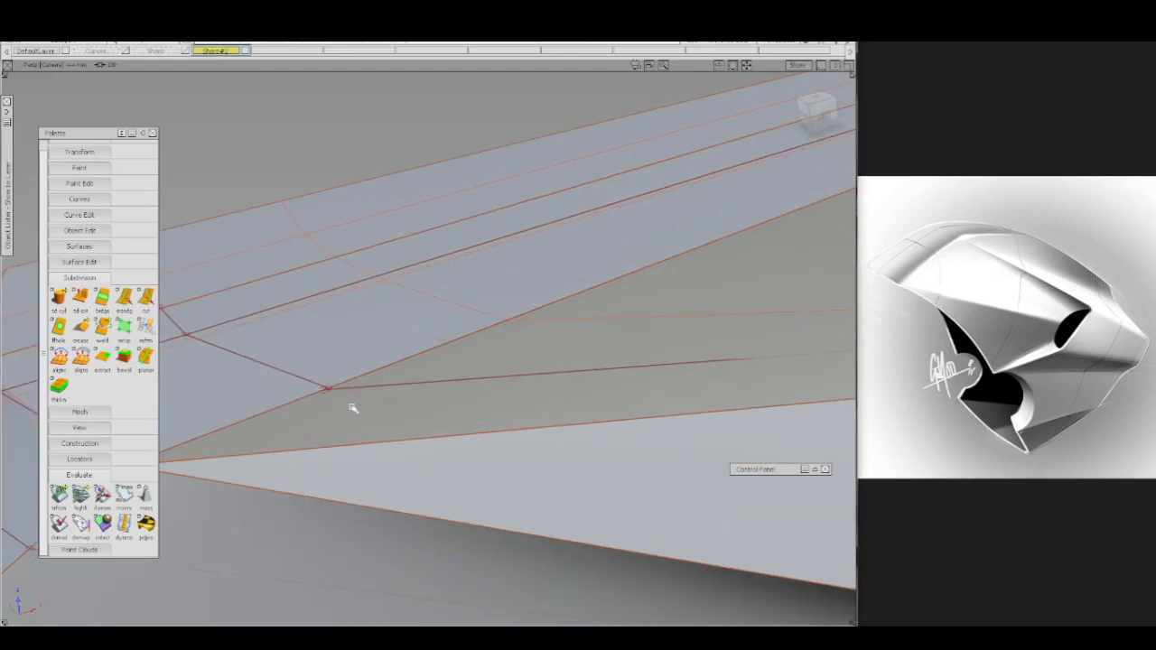
ctrl+shift+middle_drag(355, 403, 340, 364)
ctrl+click(349, 359)
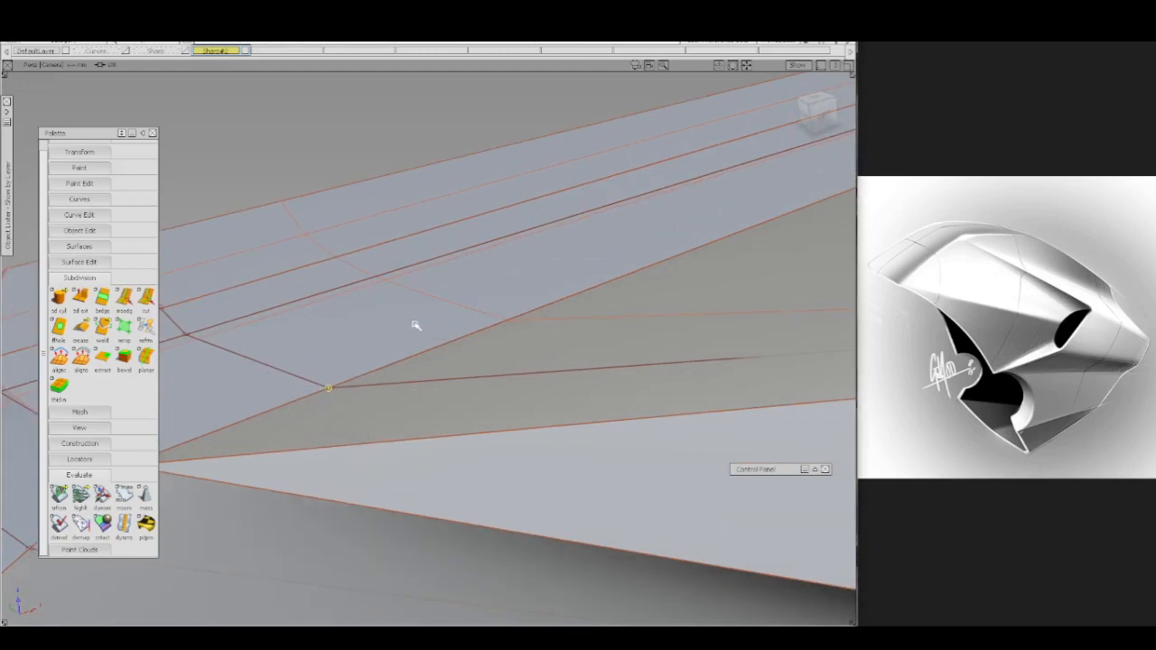
- Weld the upper side panel to the triangular panel beneath it along their shared edge
alt+shift+right_drag(416, 338, 462, 355)
alt+shift+drag(483, 311, 494, 332)
alt+shift+middle_drag(492, 335, 579, 306)
alt+shift+drag(393, 397, 511, 386)
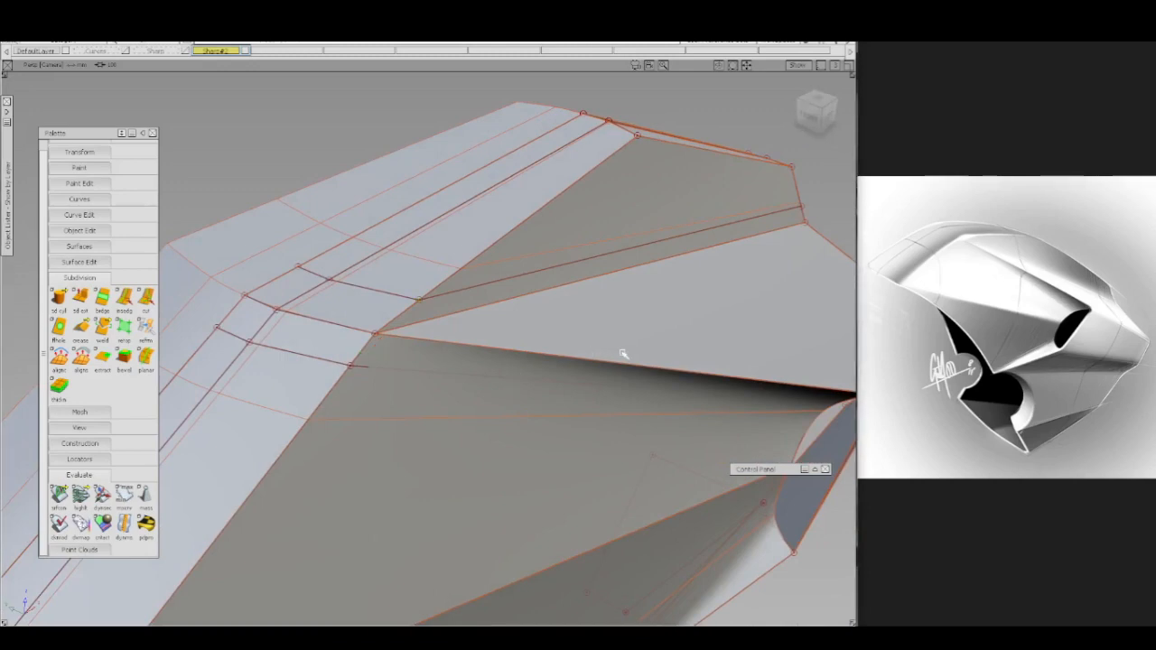
alt+shift+drag(624, 354, 564, 309)
mouse_move(566, 358)
alt+shift+right_down()
mouse_move(560, 382)
mouse_move(503, 405)
alt+shift+right_up()
mouse_move(503, 406)
alt+shift+mouse_down()
mouse_move(498, 451)
mouse_move(501, 382)
alt+shift+mouse_up()
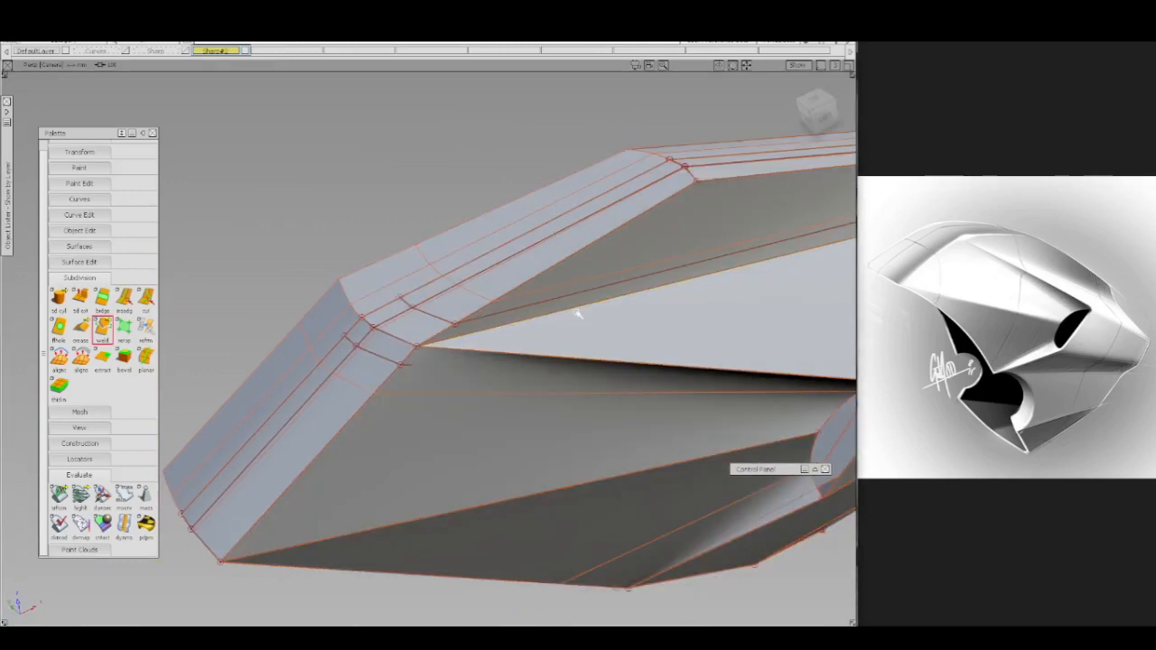
click(573, 310)
click(494, 365)
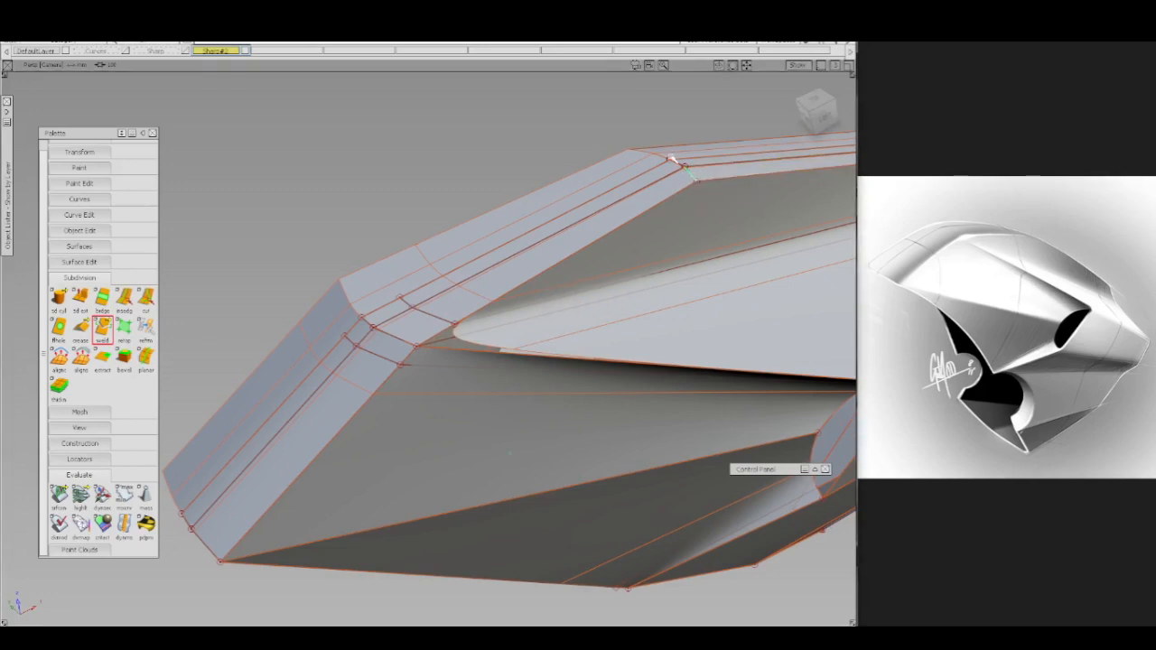
- Weld the strip's short edges across its upper fold, and its long side edge from there down to the upper side panel
click(676, 165)
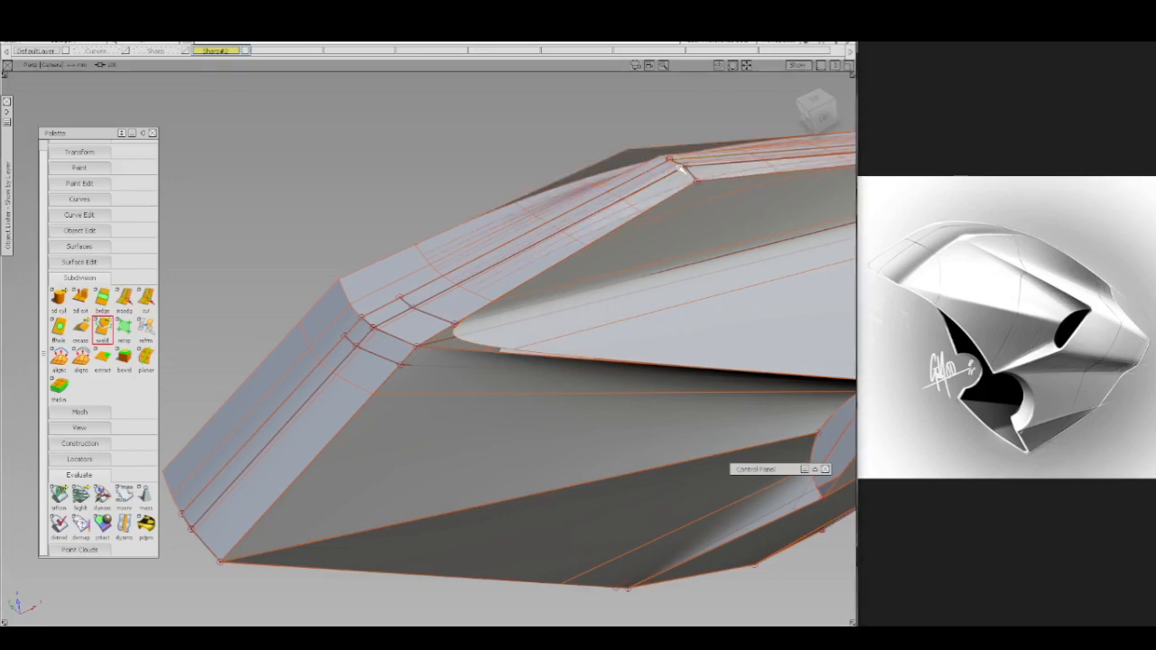
click(680, 174)
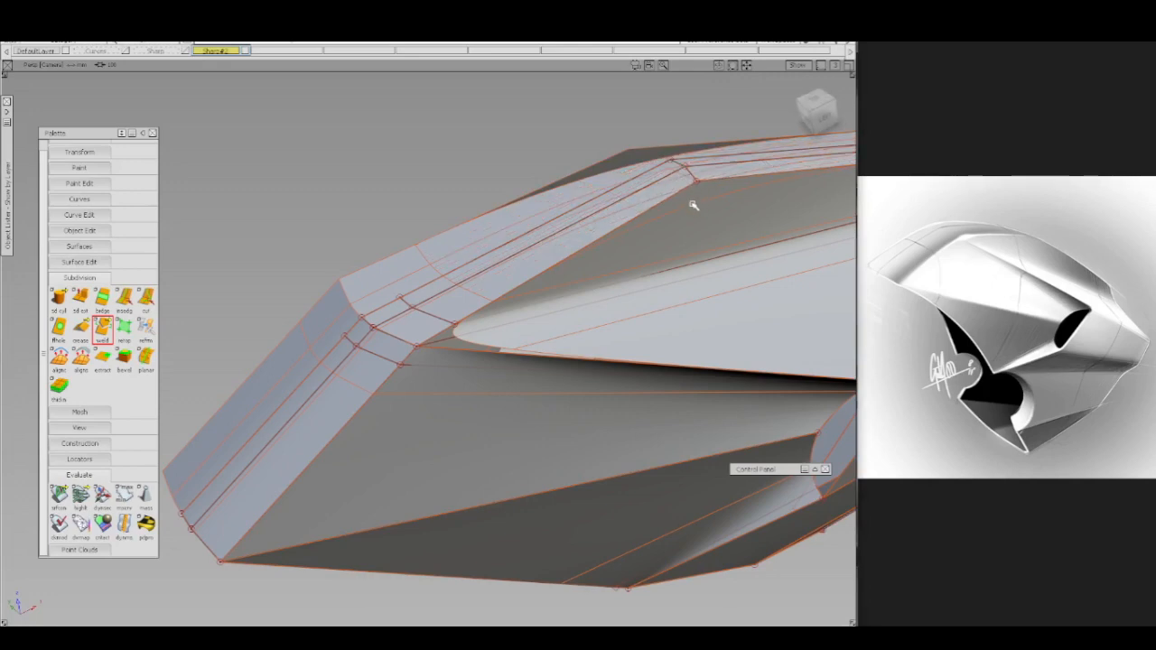
click(670, 199)
click(675, 206)
click(672, 198)
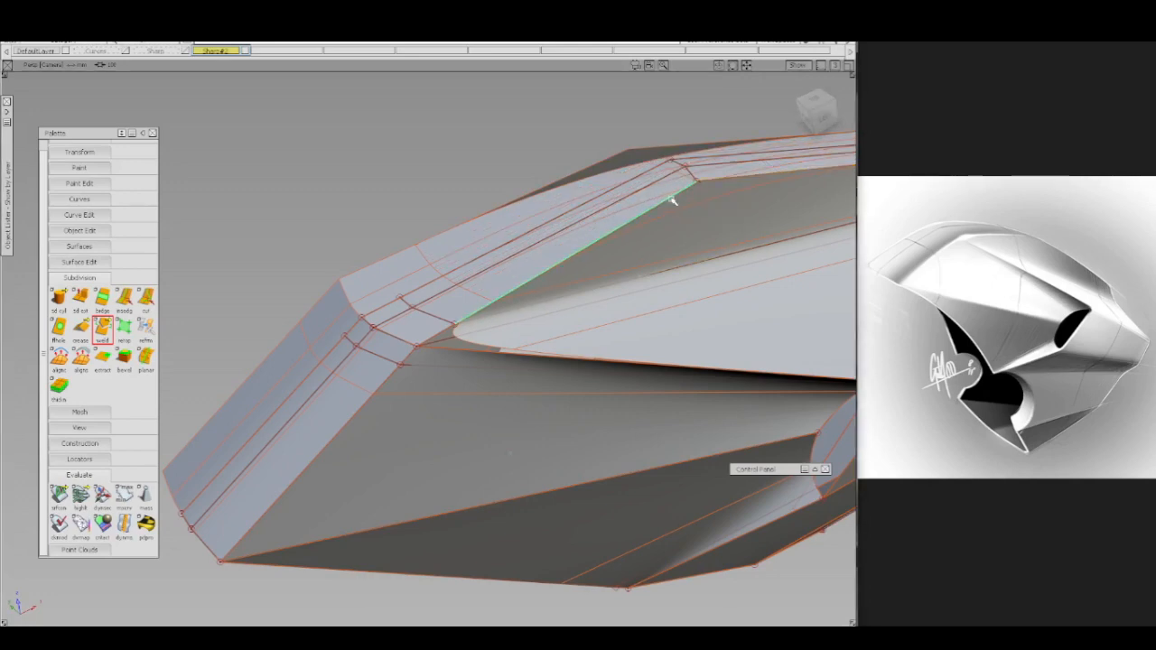
- Weld the upper side panel to the top strip along the edge behind the upper fold
click(722, 181)
click(722, 181)
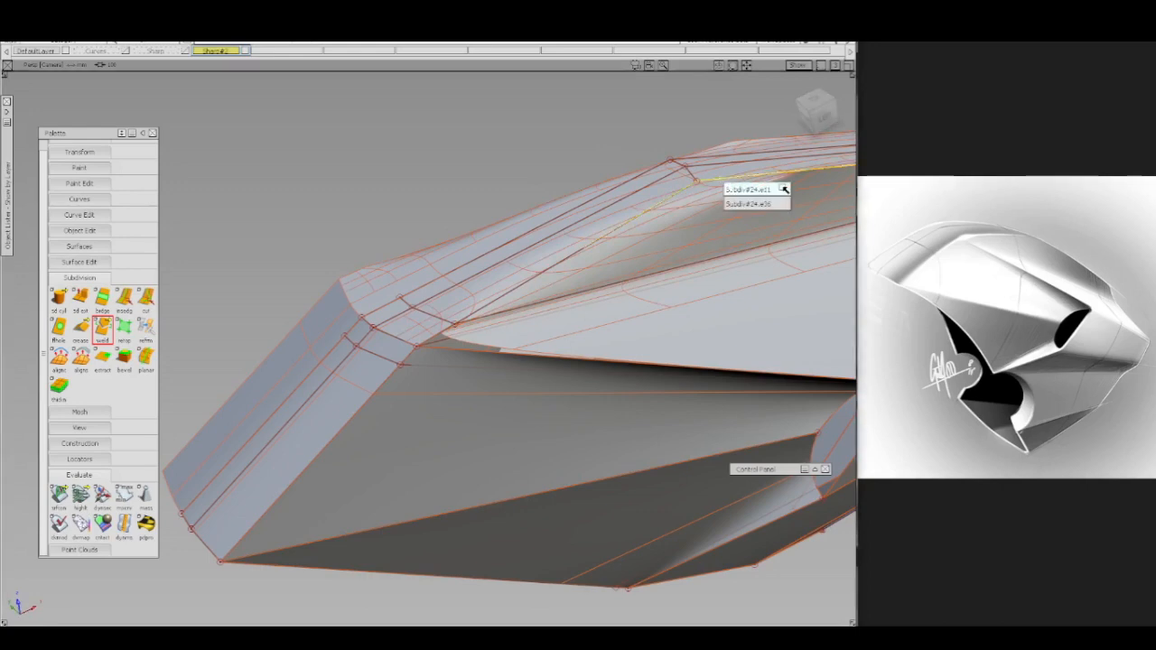
click(783, 188)
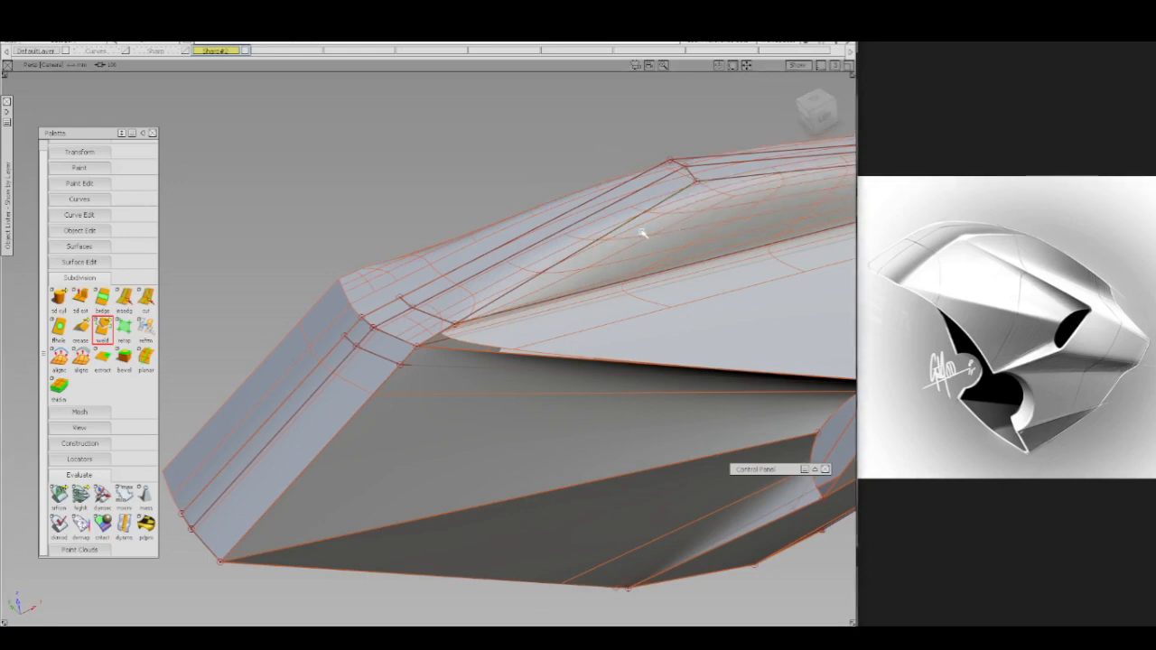
- Weld the short crease edges that join the front strip's upper and lower sections
alt+shift+middle_drag(640, 232, 345, 282)
alt+shift+middle_drag(547, 252, 771, 189)
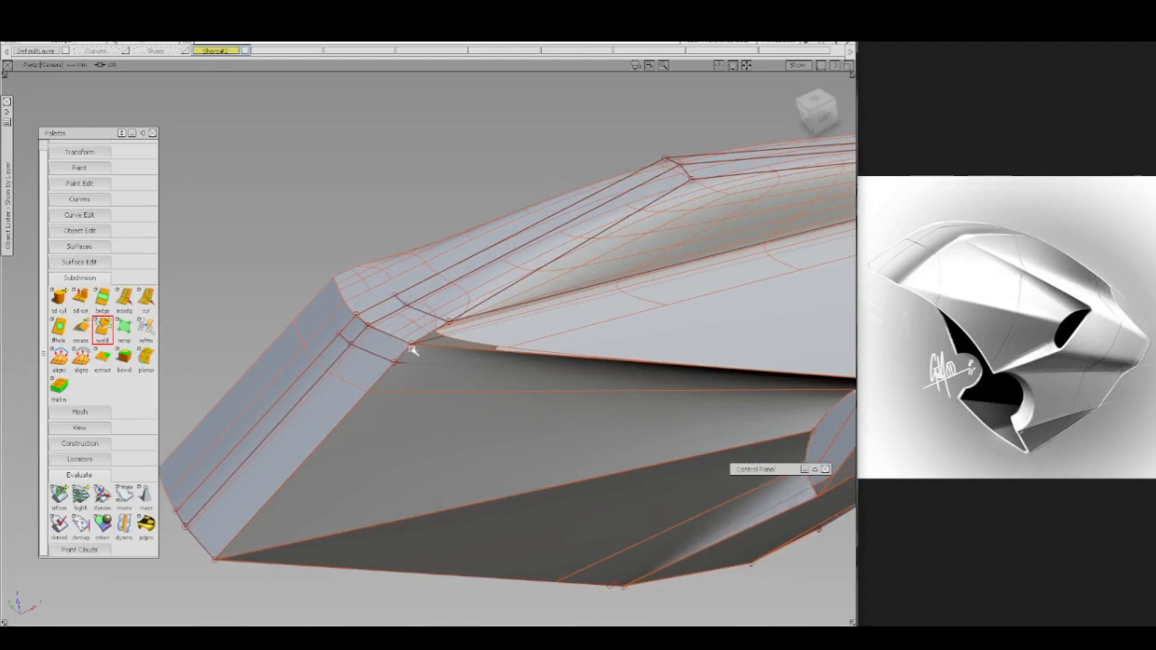
click(412, 348)
click(401, 340)
click(399, 342)
click(403, 347)
click(369, 322)
click(363, 322)
click(365, 327)
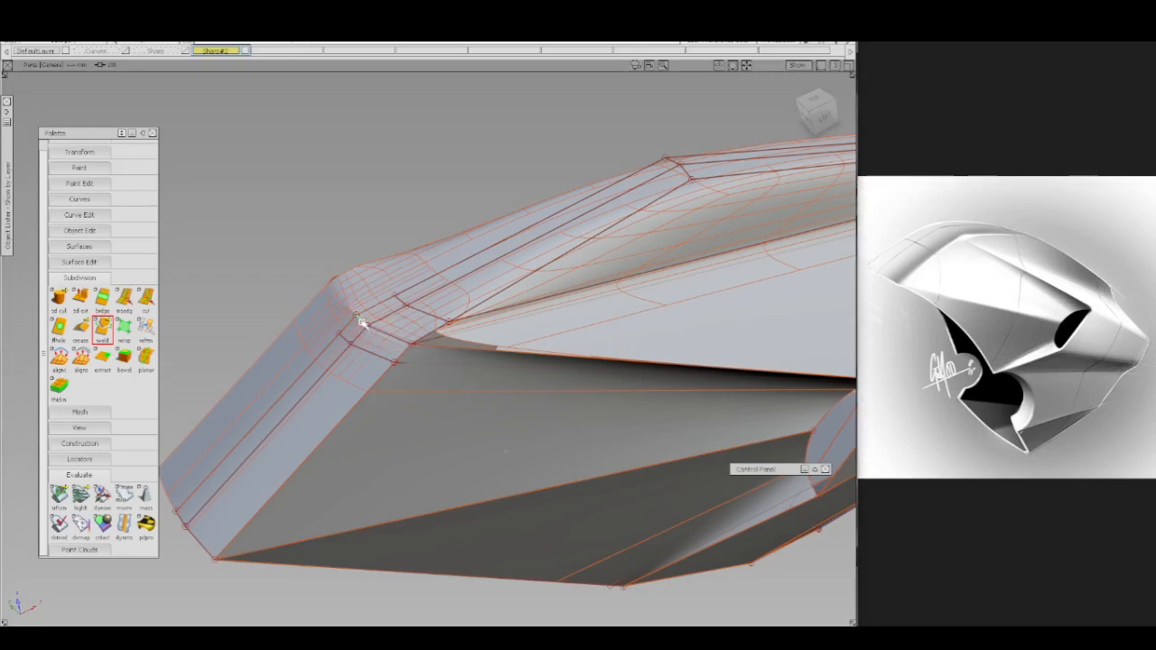
- Weld the lower side panel to the front strip along the short edge below the crease and the long edge beneath it
click(400, 357)
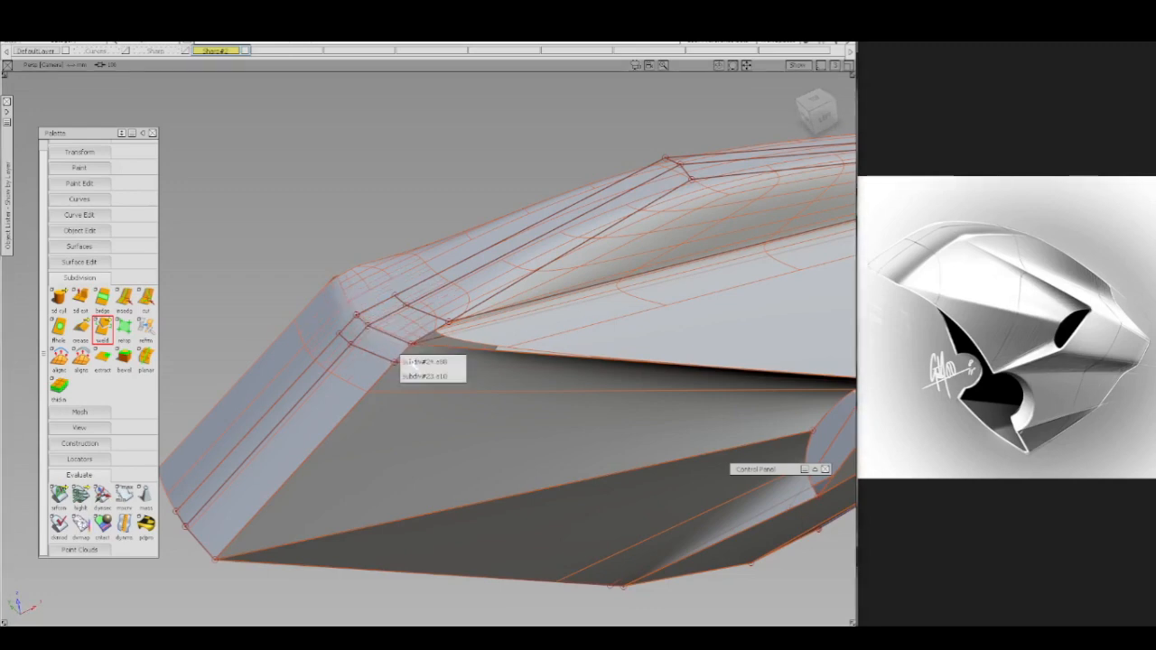
click(404, 360)
click(371, 392)
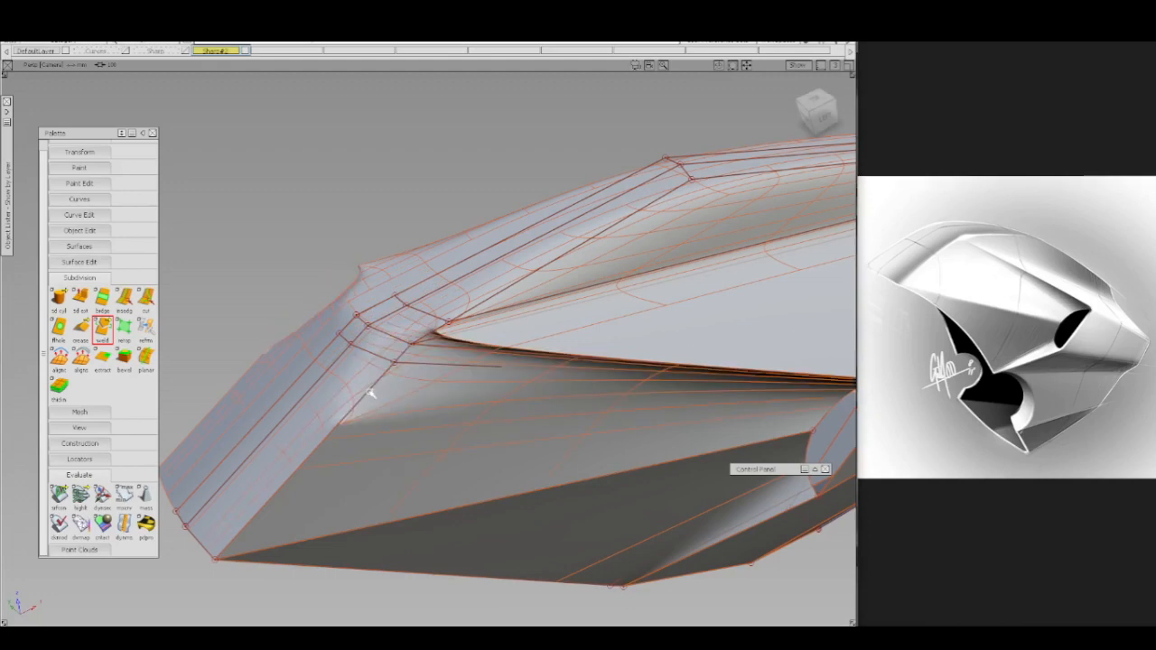
click(366, 394)
click(368, 396)
click(369, 395)
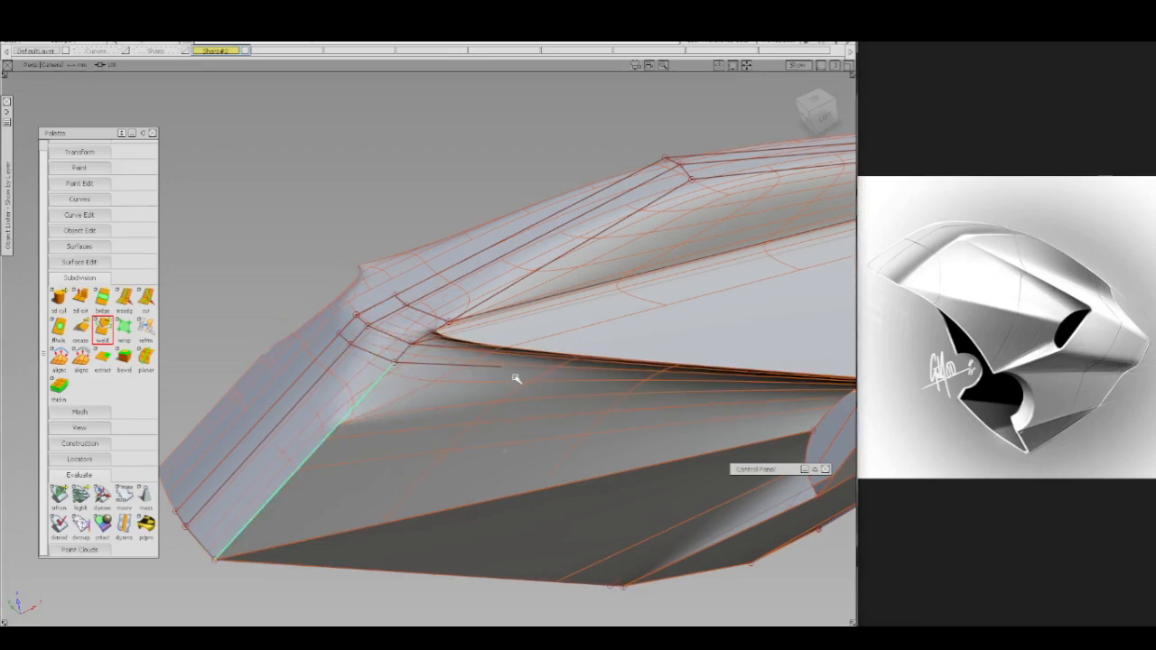
- Weld the lower side panel to the upper side panel along the long crease edge running back from the front fold
click(507, 354)
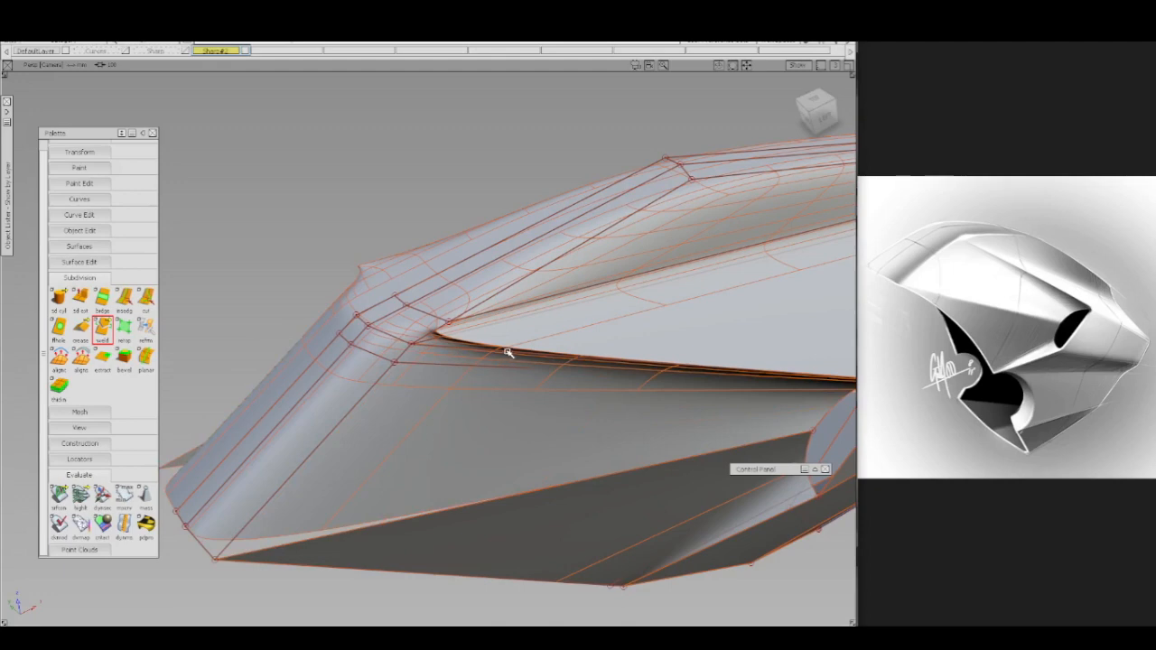
click(500, 353)
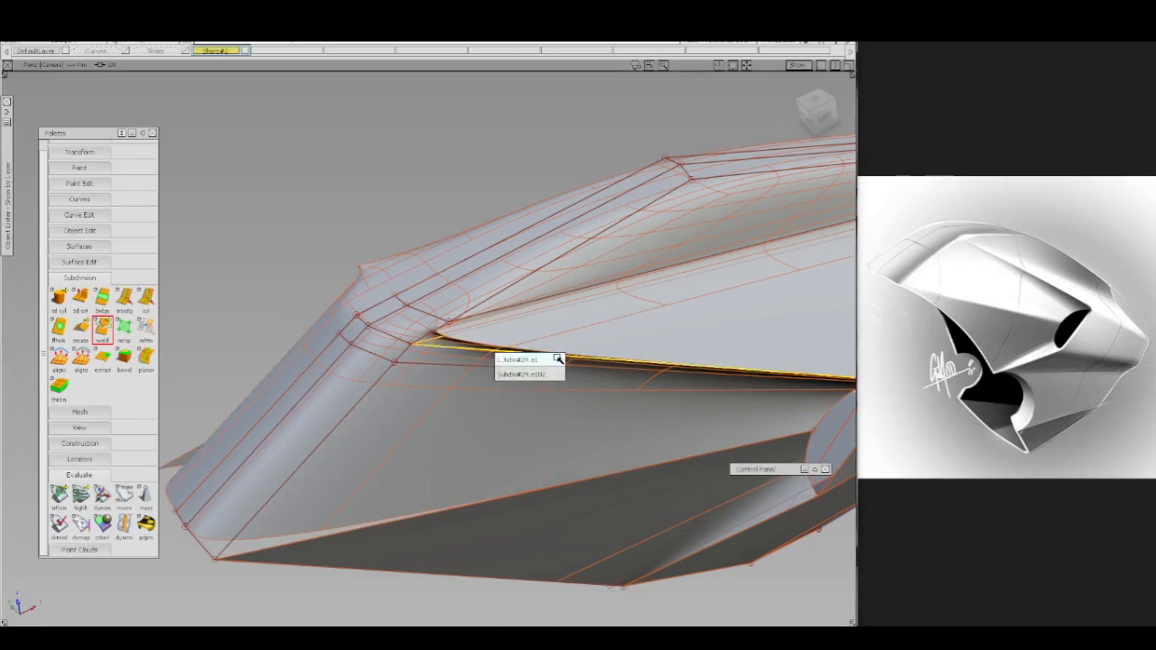
click(499, 351)
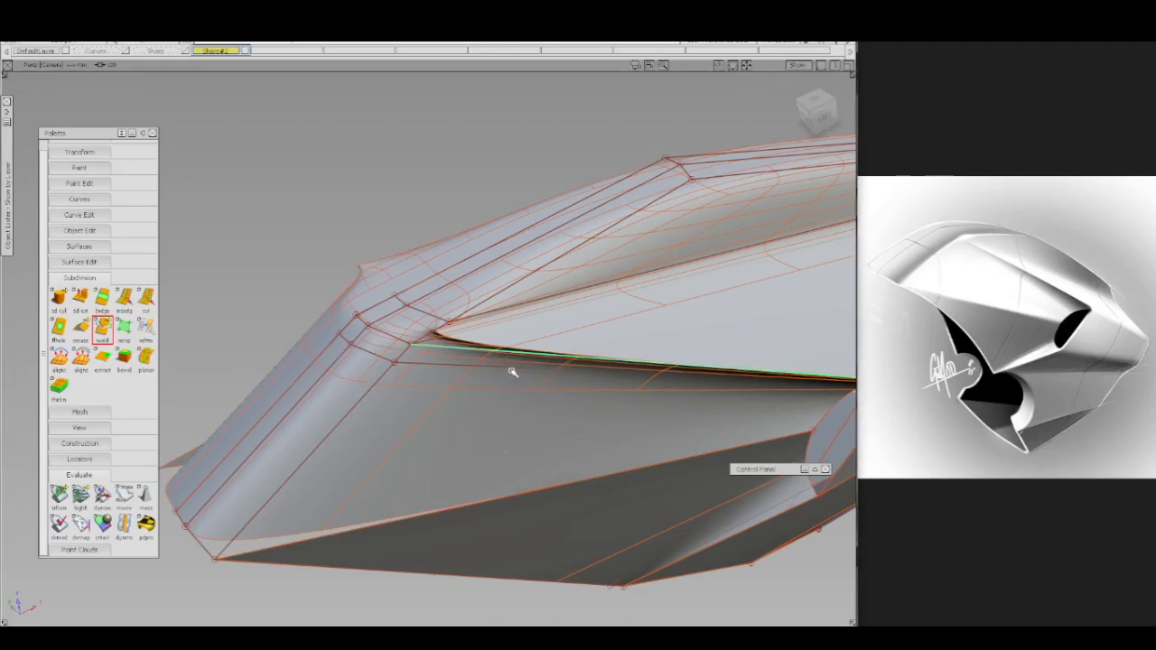
click(545, 385)
- Weld the lower side panel to the dark underside panel along the long edge between the front tip and the opening
alt+shift+drag(613, 381, 431, 367)
alt+shift+middle_drag(430, 366, 407, 352)
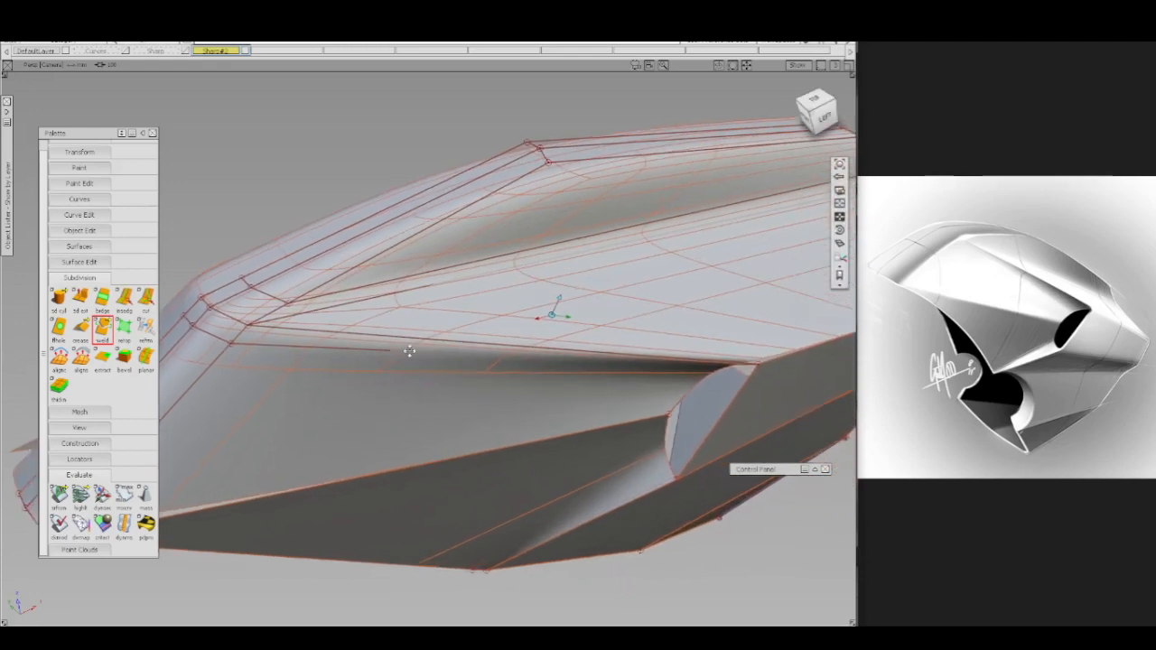
alt+shift+drag(408, 351, 475, 315)
alt+shift+middle_drag(476, 315, 545, 304)
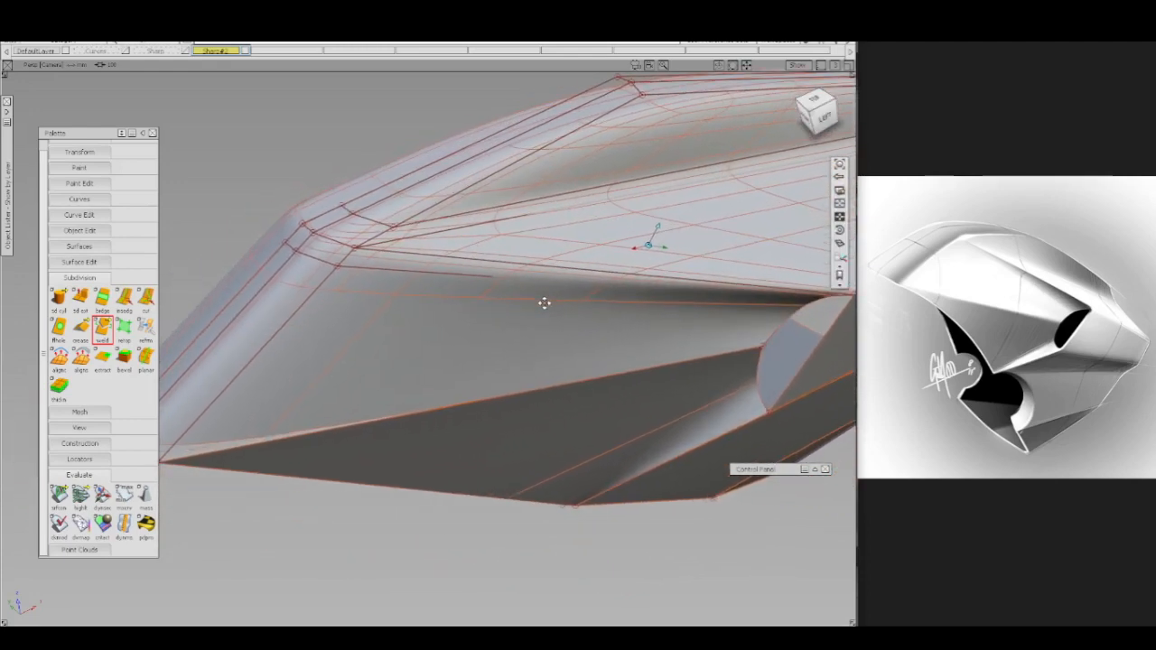
click(468, 405)
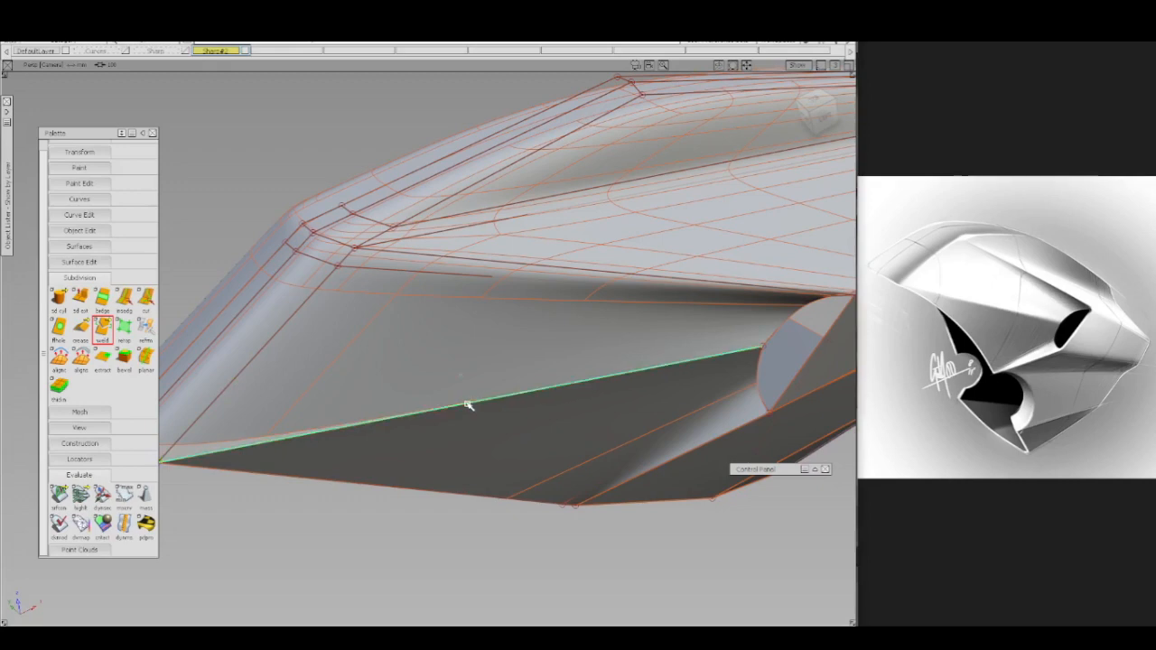
- Weld the underside panel to the rear lower panel along the edges that meet below the opening
mouse_move(470, 407)
alt+shift+mouse_down()
mouse_move(503, 379)
mouse_move(503, 347)
mouse_move(403, 325)
mouse_move(552, 377)
alt+shift+mouse_up()
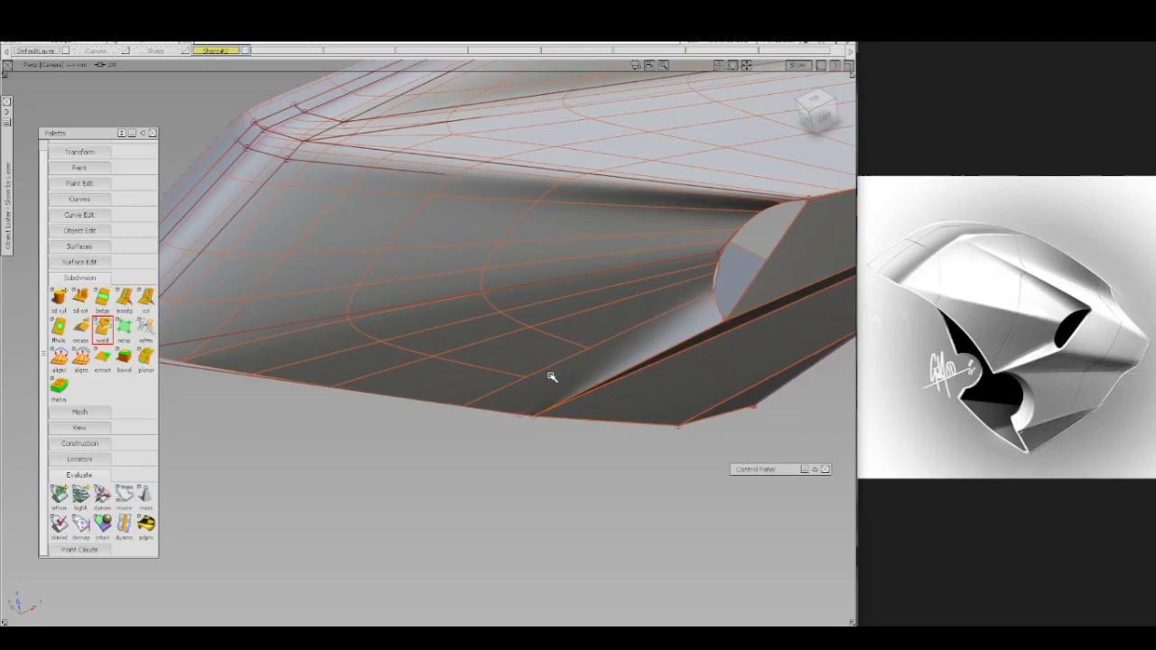
click(666, 360)
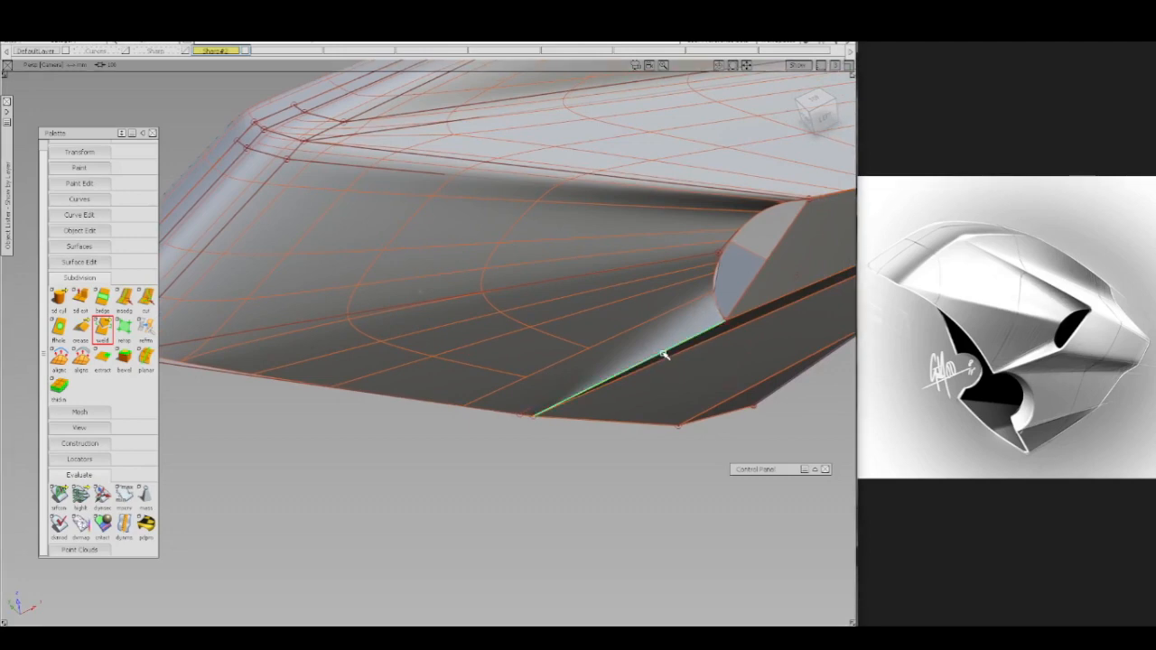
alt+shift+drag(701, 364, 657, 354)
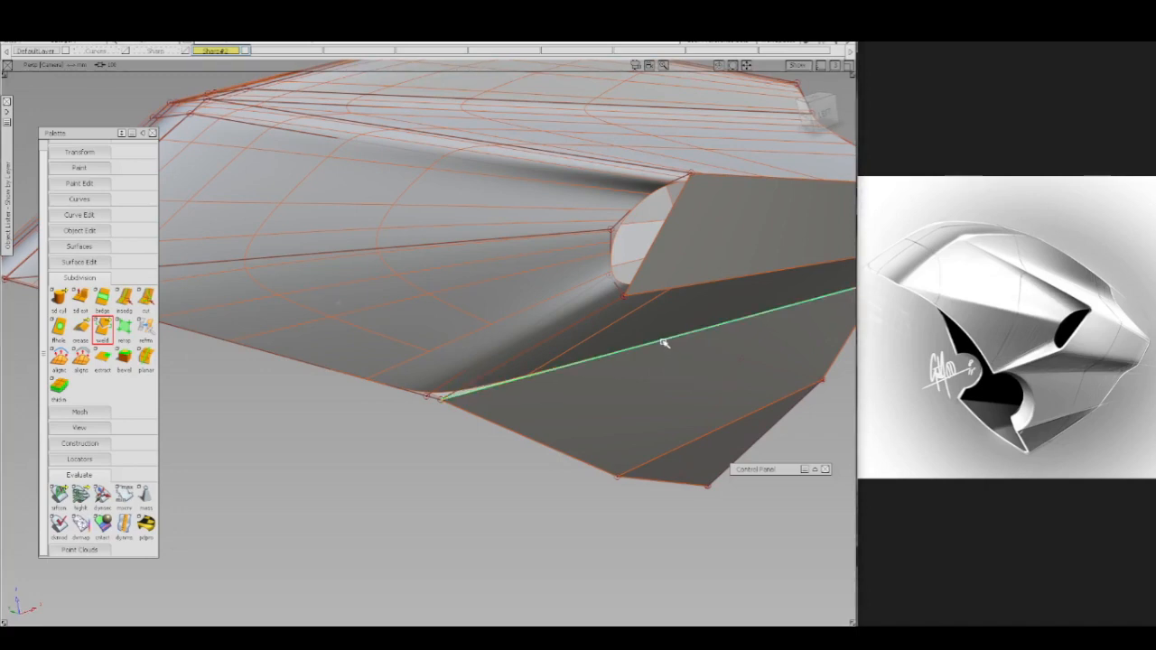
click(669, 346)
- Weld the panel behind the opening to its neighbouring panels along its long lower and upper edges
alt+shift+drag(692, 361, 539, 371)
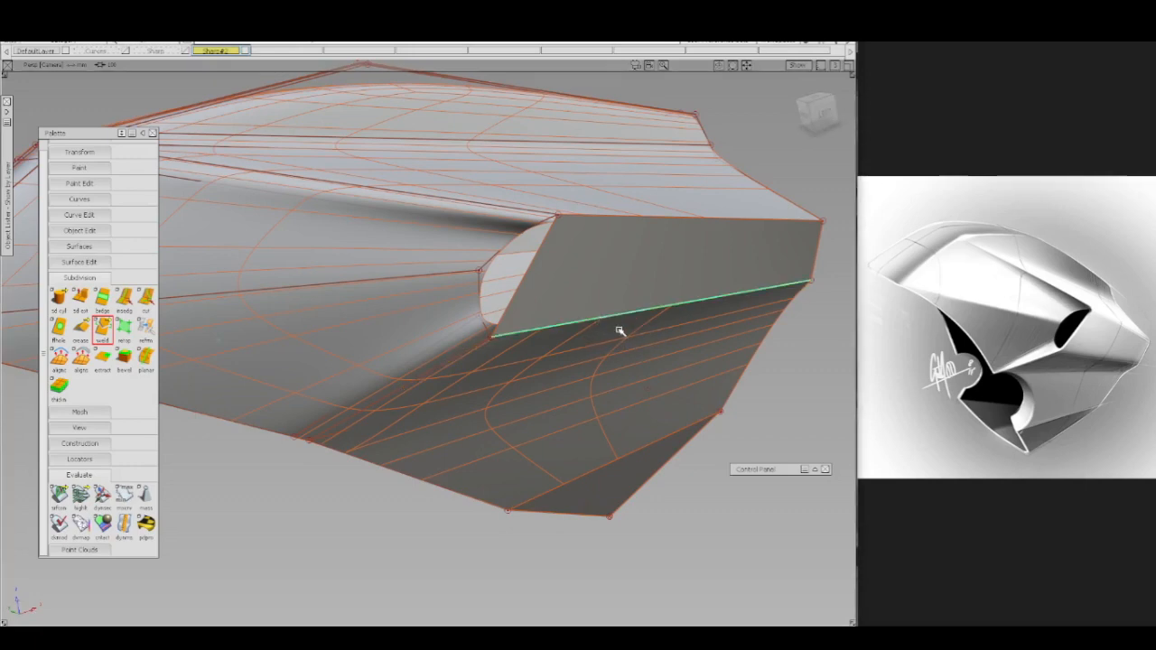
click(620, 330)
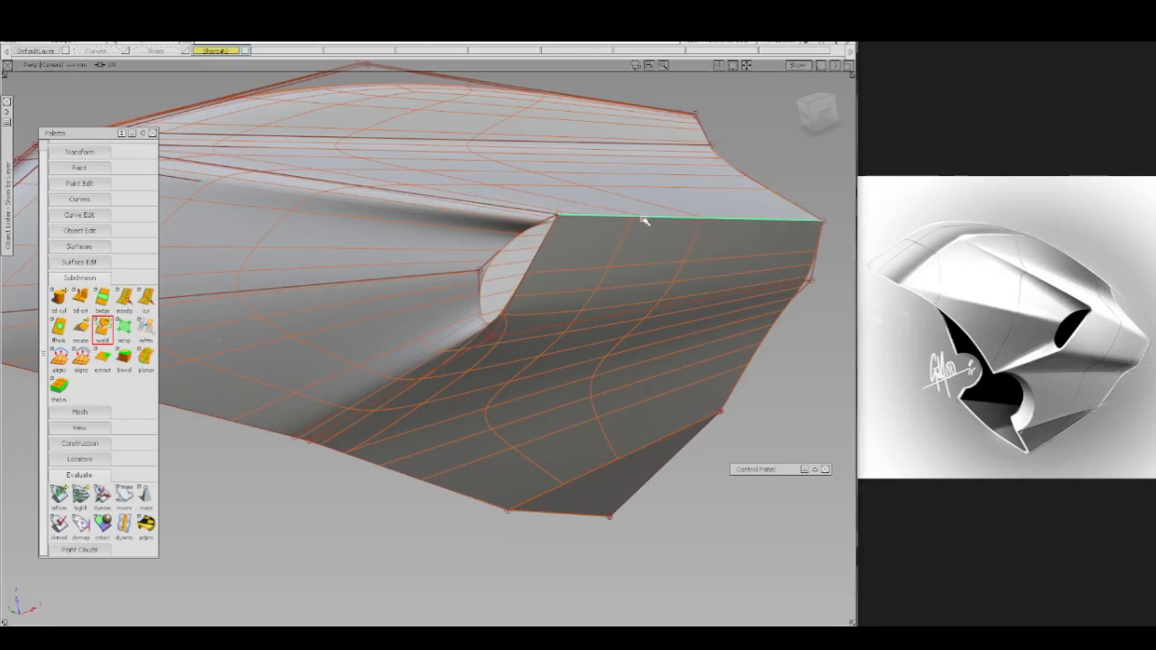
click(628, 242)
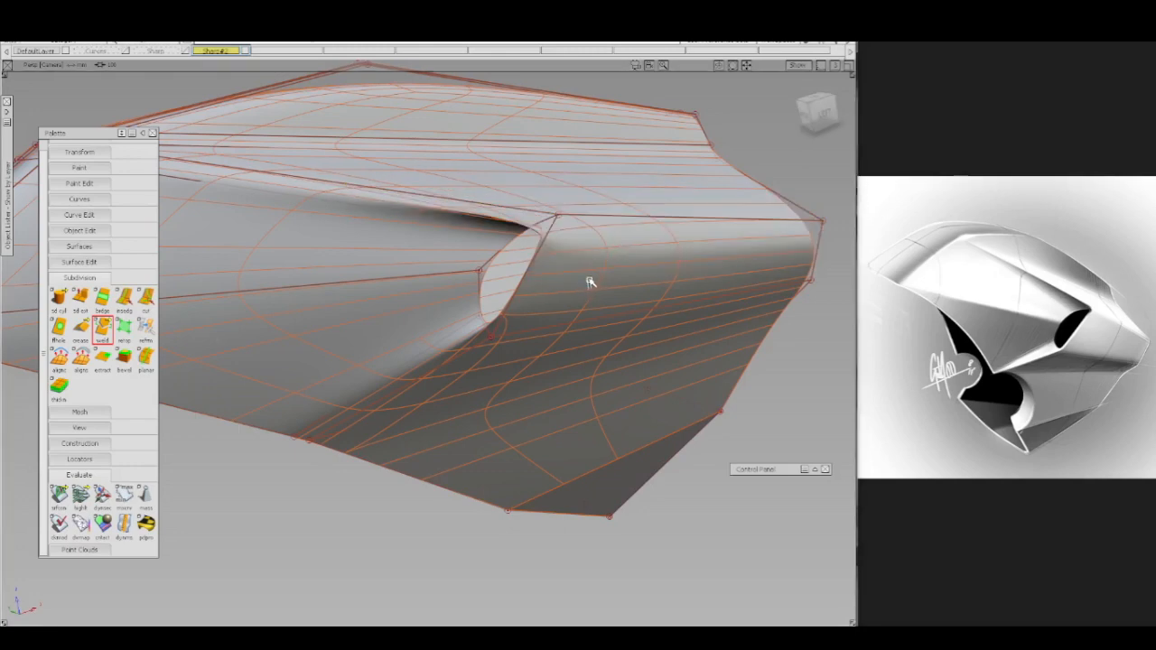
- Bevel the long crease between the lower side panel and the underside panel at a distance of about 7.2 with 1 division
ctrl+shift+drag(589, 281, 592, 258)
key(w)
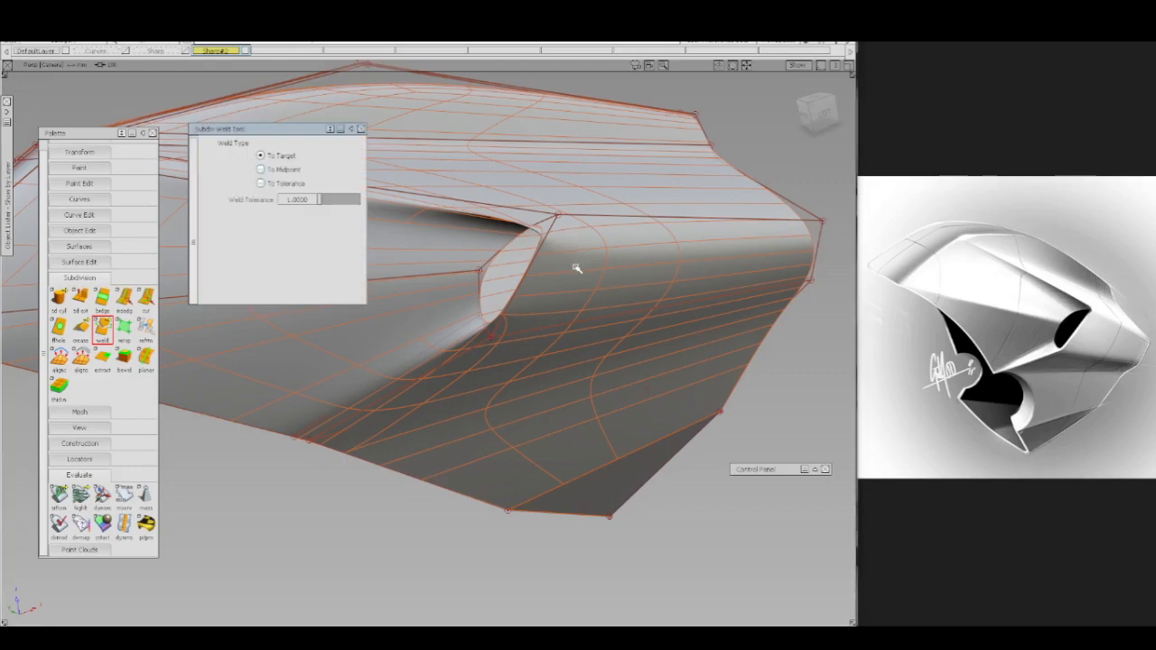
alt+shift+right_drag(576, 273, 578, 300)
alt+shift+drag(576, 299, 632, 307)
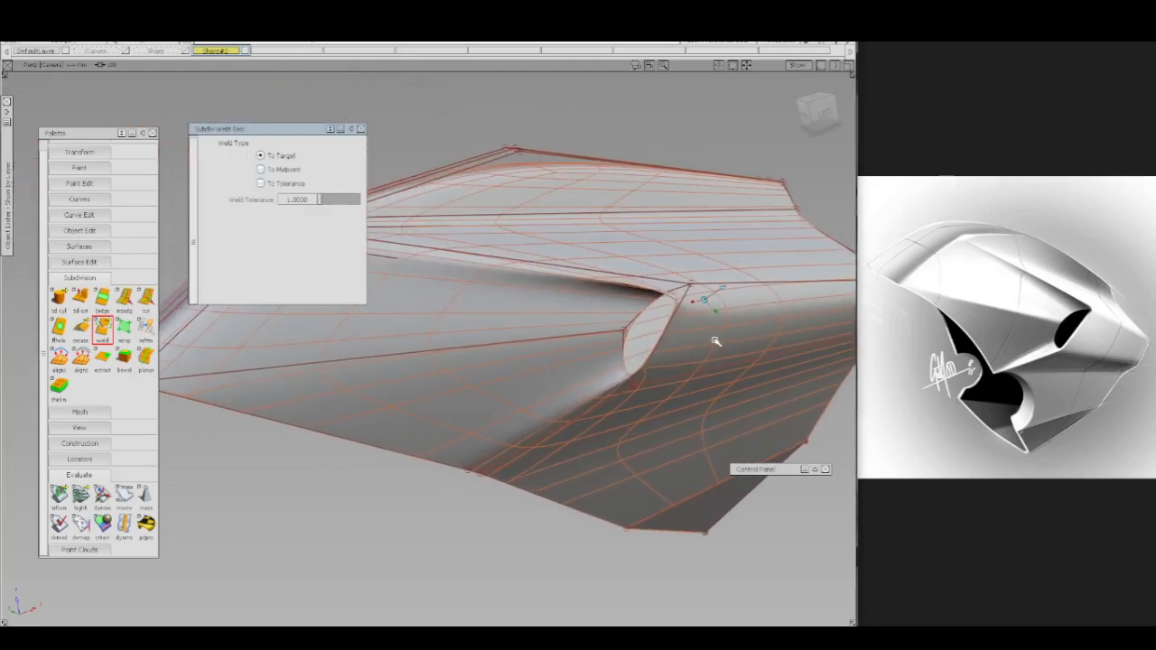
alt+shift+middle_drag(556, 327, 663, 360)
alt+shift+drag(496, 332, 534, 333)
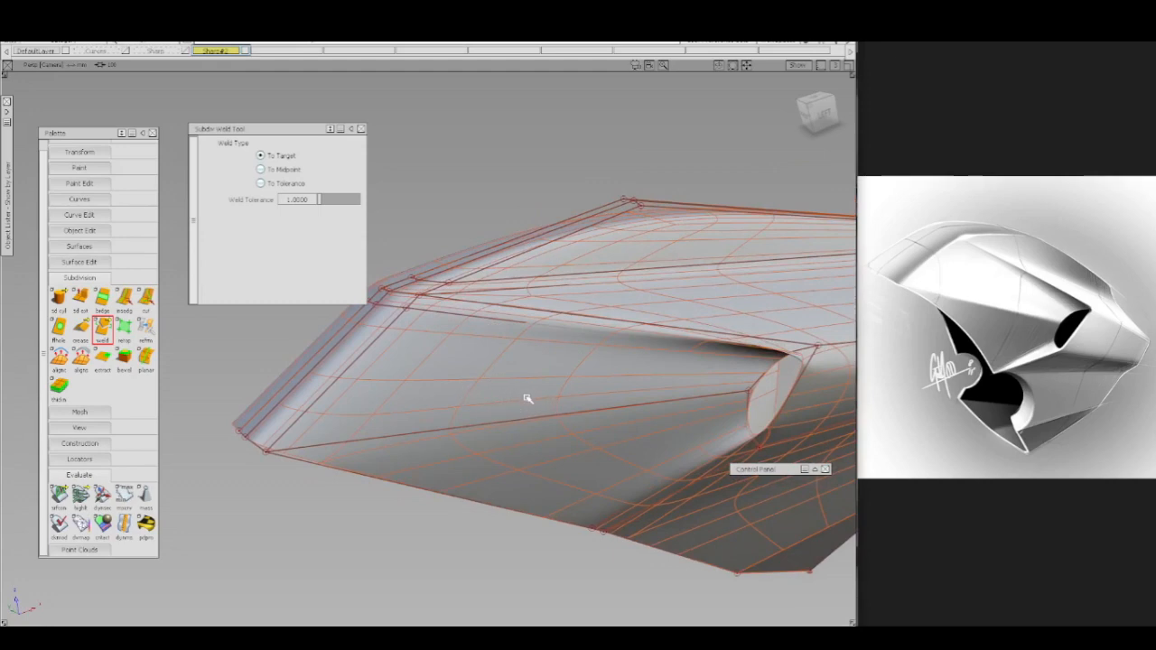
alt+shift+middle_drag(522, 397, 500, 394)
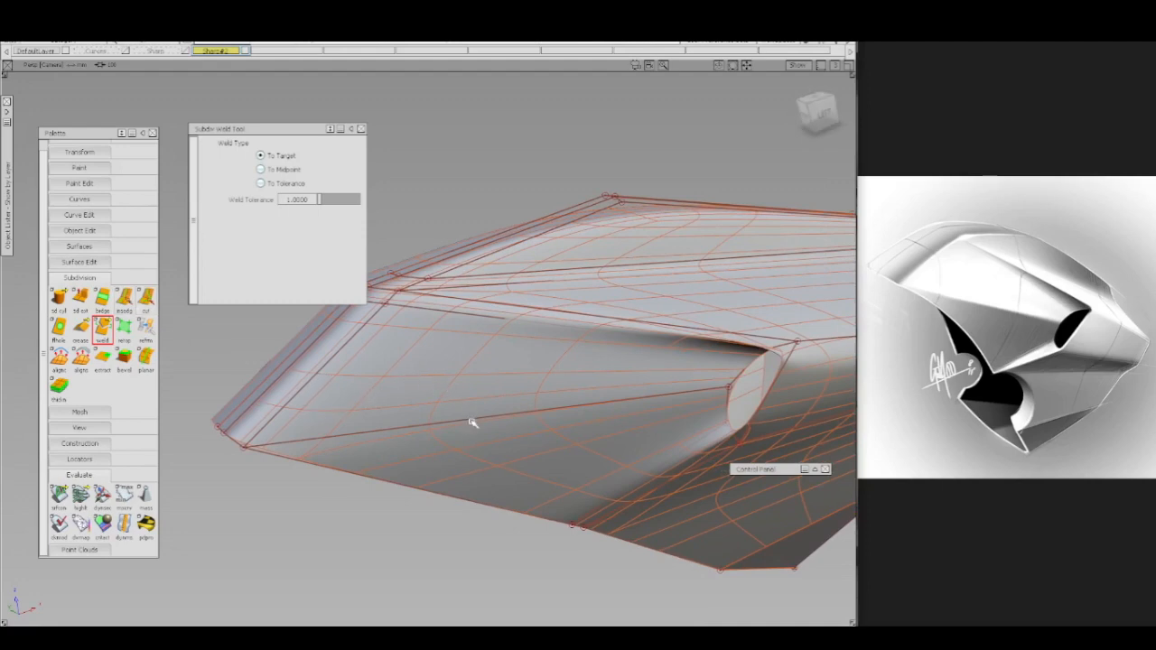
click(124, 356)
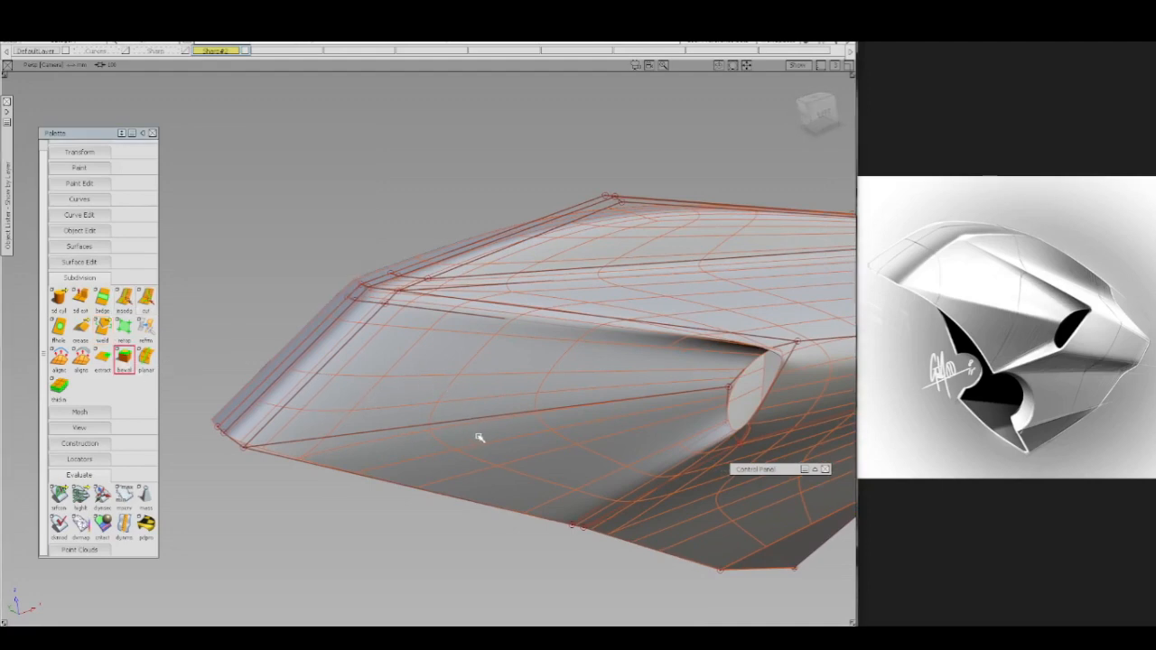
click(486, 405)
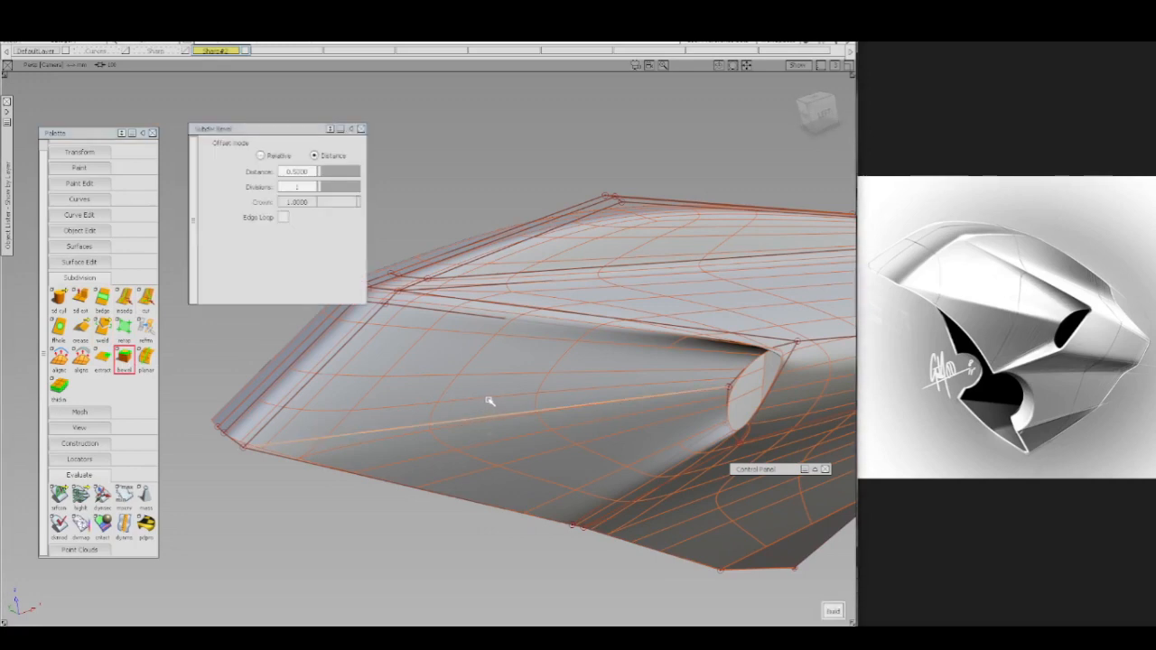
key(space)
mouse_move(491, 397)
mouse_down()
mouse_move(499, 373)
mouse_move(499, 383)
mouse_up()
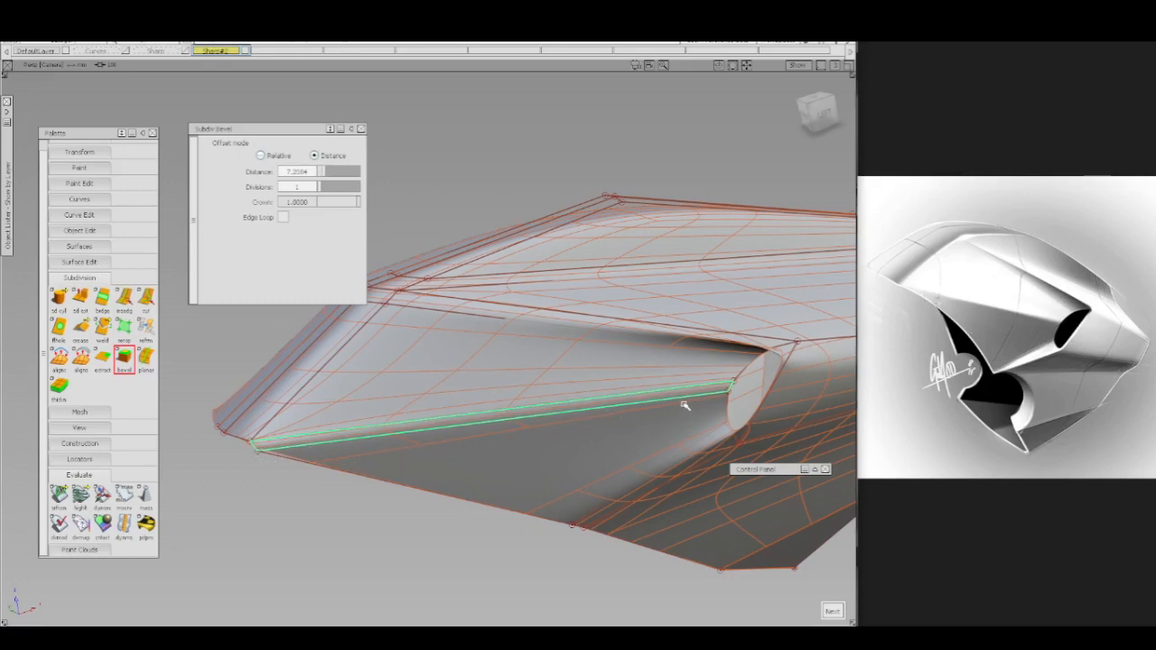
- Reshape the front lower tip by sliding the bevel's end vertex and the neighbouring front strip vertices along their edges
ctrl+shift+drag(546, 430, 547, 400)
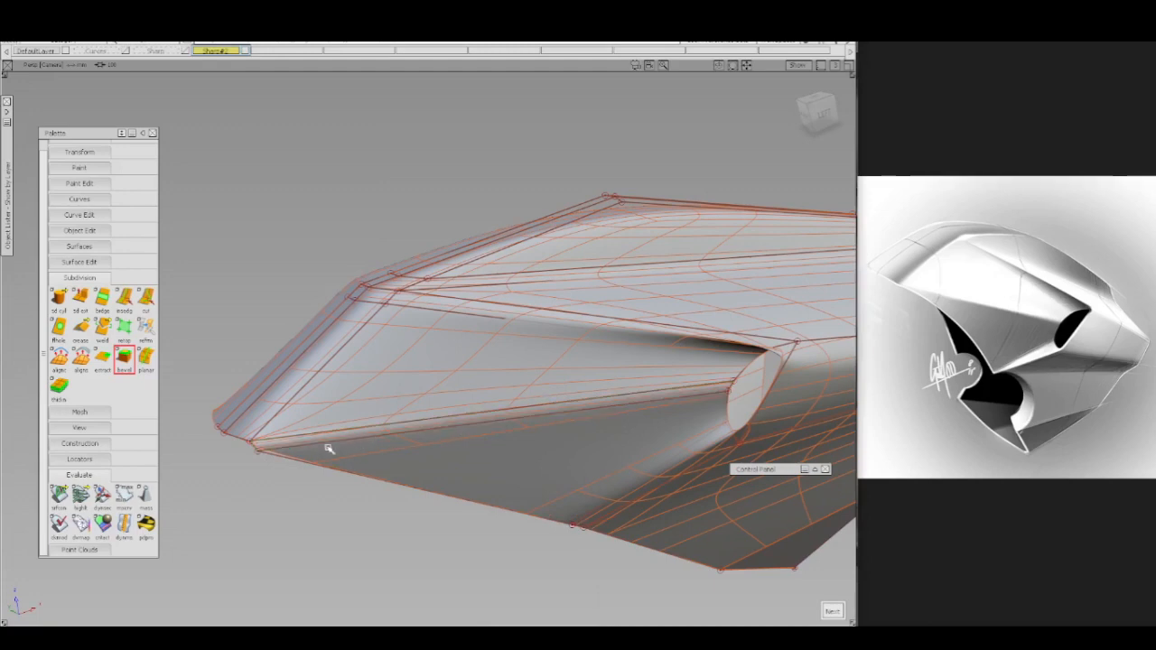
ctrl+shift+drag(252, 451, 270, 456)
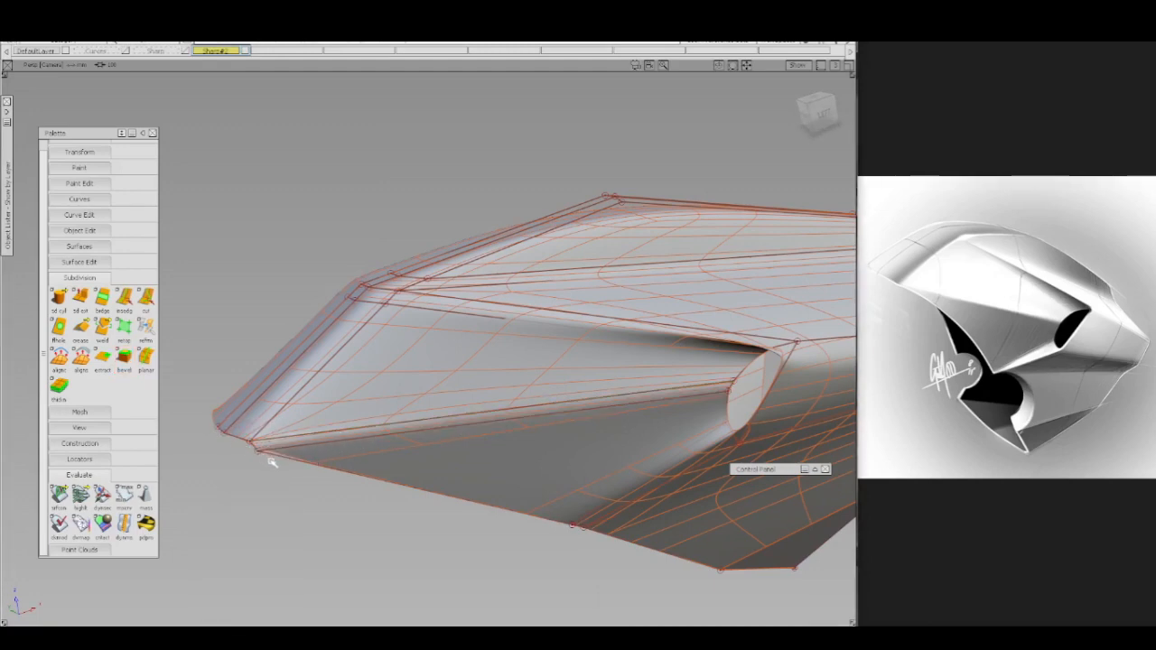
click(274, 451)
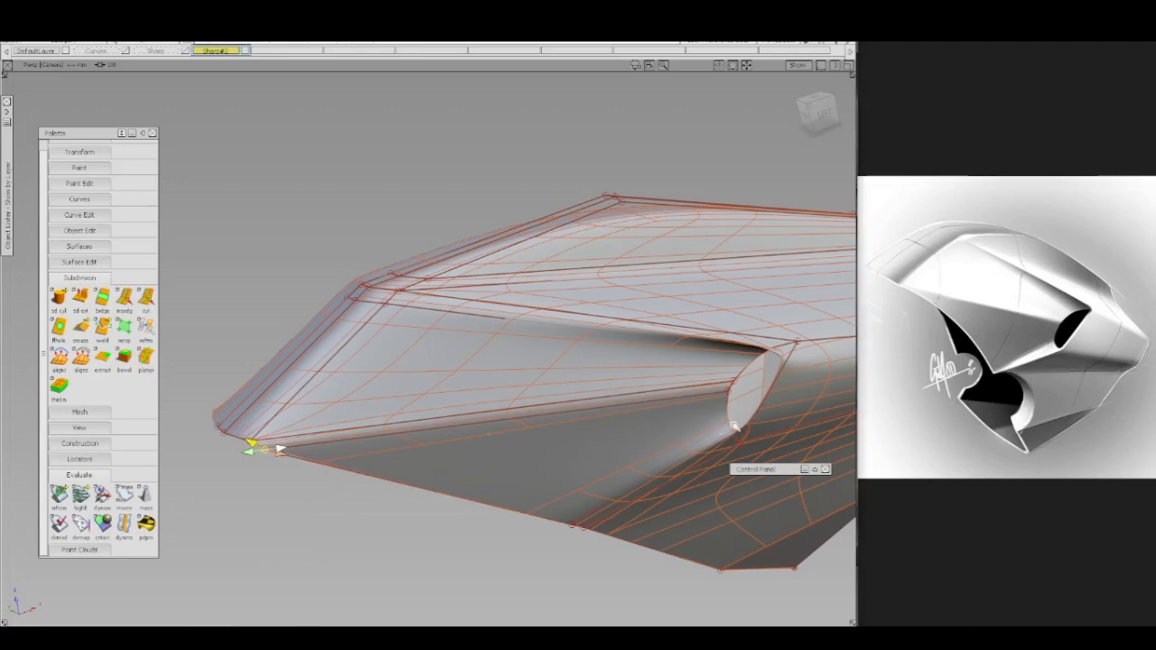
ctrl+shift+click(226, 446)
ctrl+shift+drag(226, 446, 297, 476)
click(275, 452)
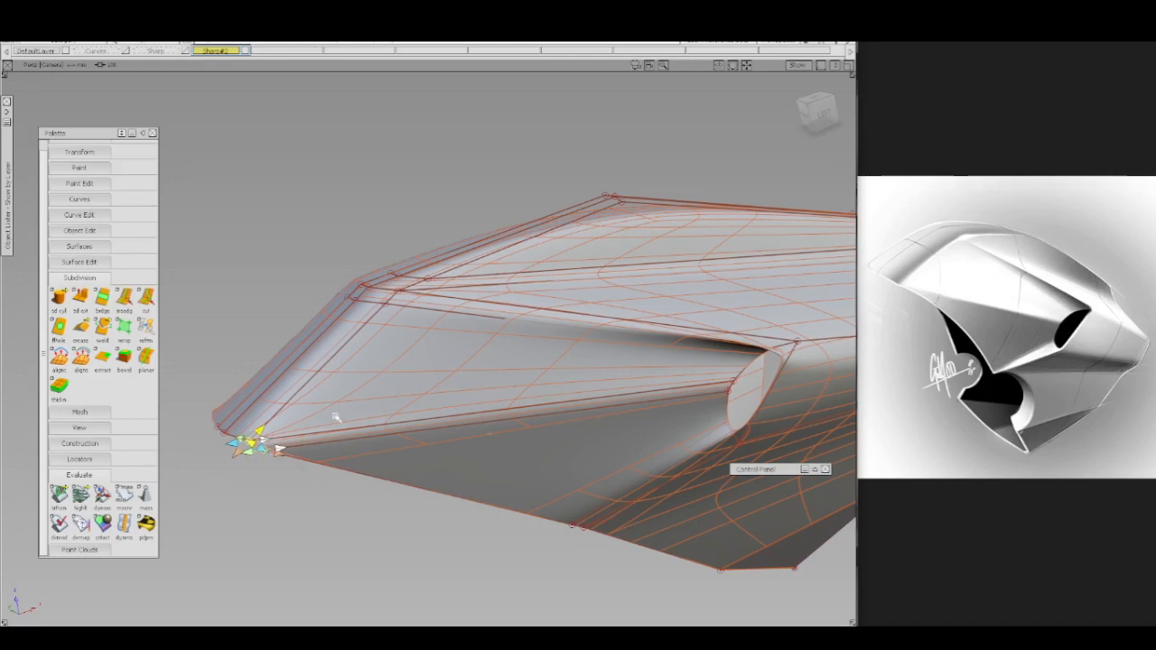
drag(334, 414, 241, 466)
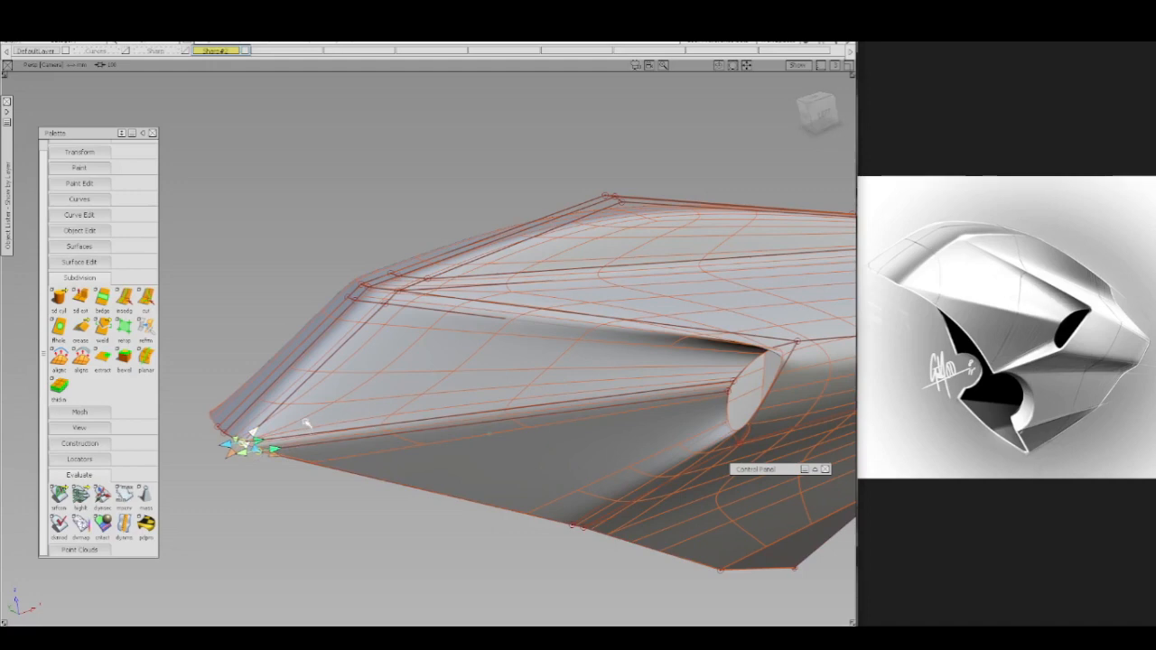
drag(257, 433, 444, 356)
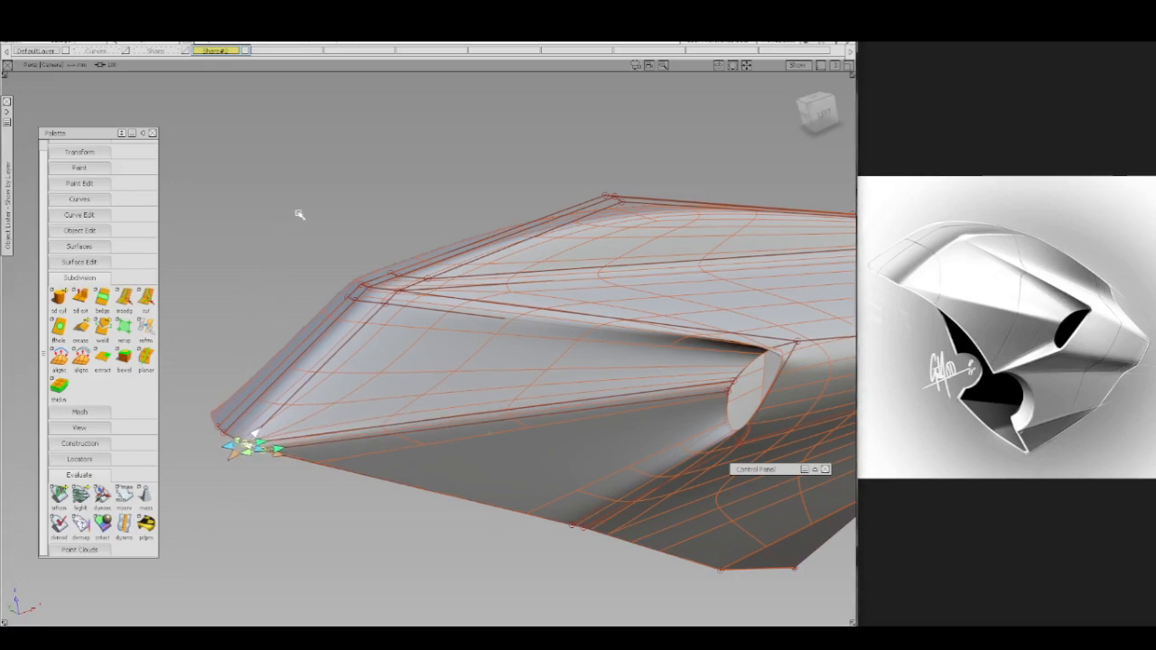
- Examine the shaded front strip and side panels with the wireframe temporarily hidden
ctrl+shift+drag(297, 216, 299, 171)
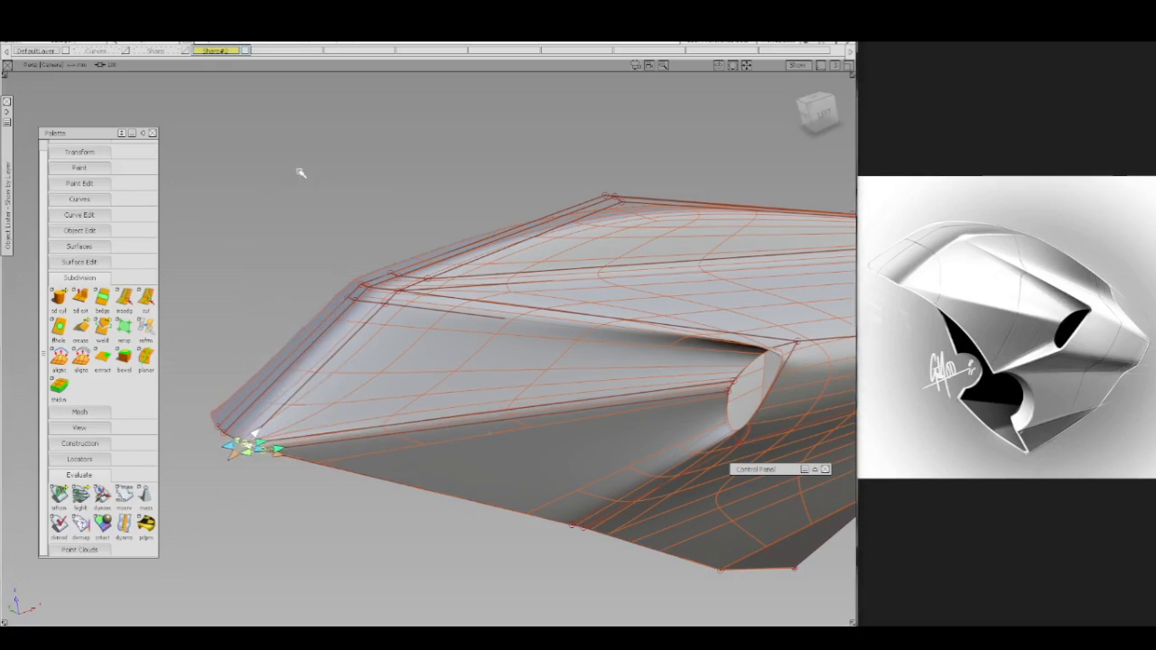
click(340, 265)
mouse_move(315, 359)
alt+shift+mouse_down()
mouse_move(407, 413)
mouse_move(341, 377)
mouse_move(349, 393)
alt+shift+mouse_up()
alt+shift+click(335, 418)
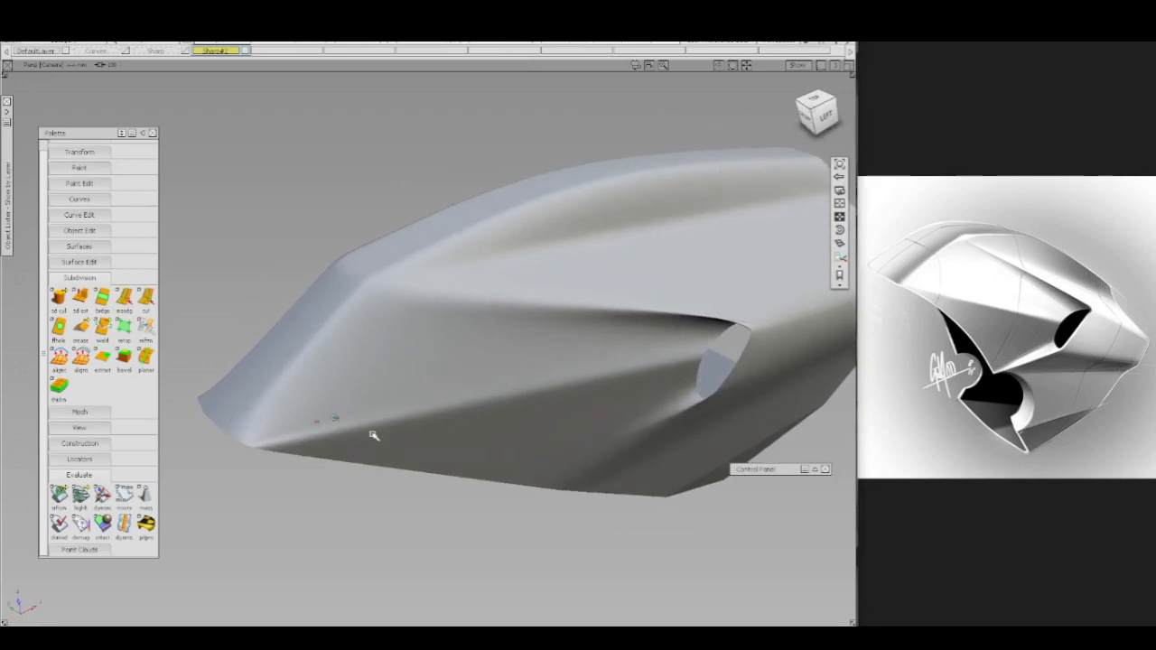
alt+shift+right_drag(374, 436, 377, 413)
click(376, 415)
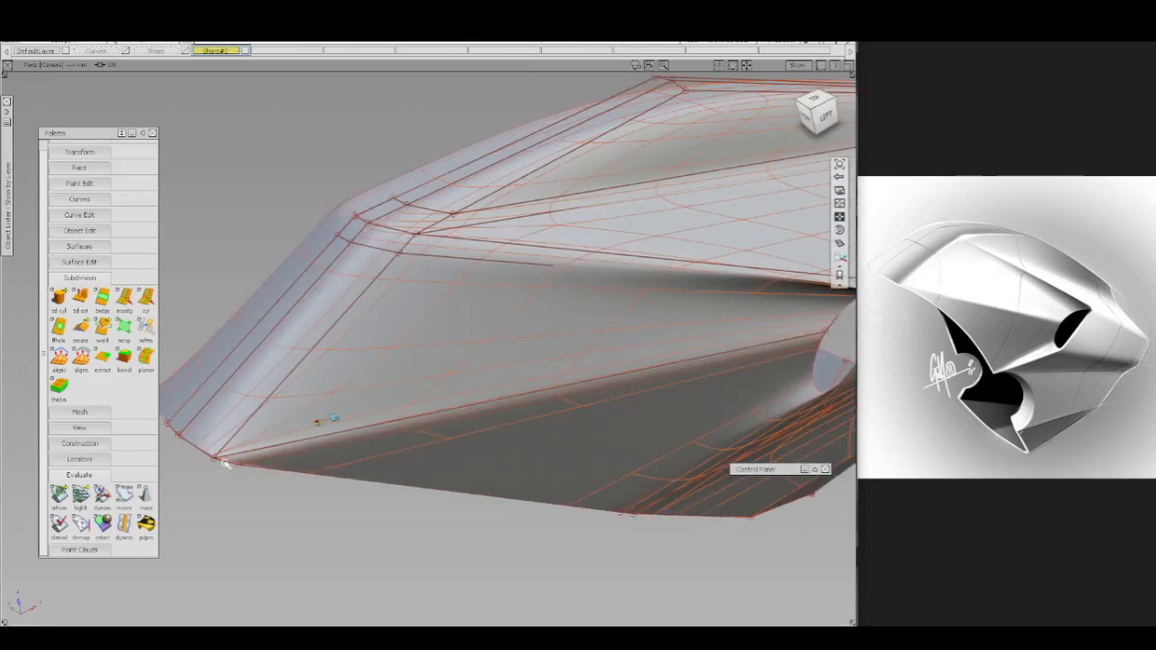
- Slide the row of vertices on the lower side of the front strip's fold slightly down along the strip
alt+shift+drag(271, 472, 263, 434)
alt+shift+drag(350, 400, 385, 315)
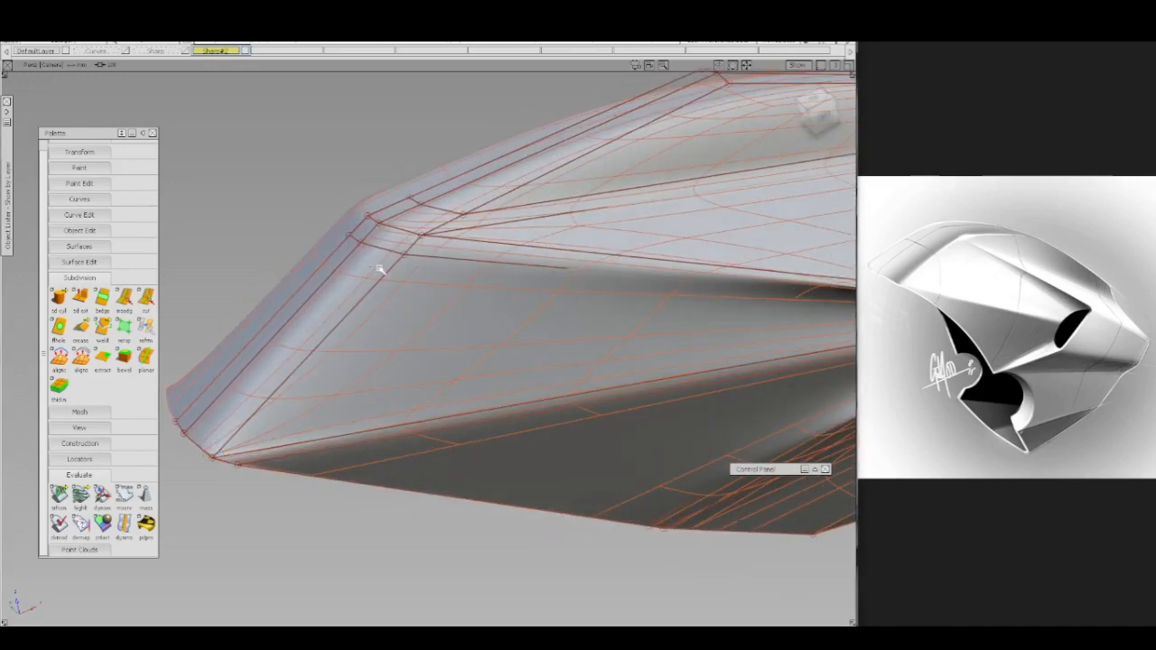
mouse_move(370, 267)
ctrl+shift+mouse_down()
mouse_move(380, 267)
mouse_move(372, 262)
ctrl+shift+mouse_up()
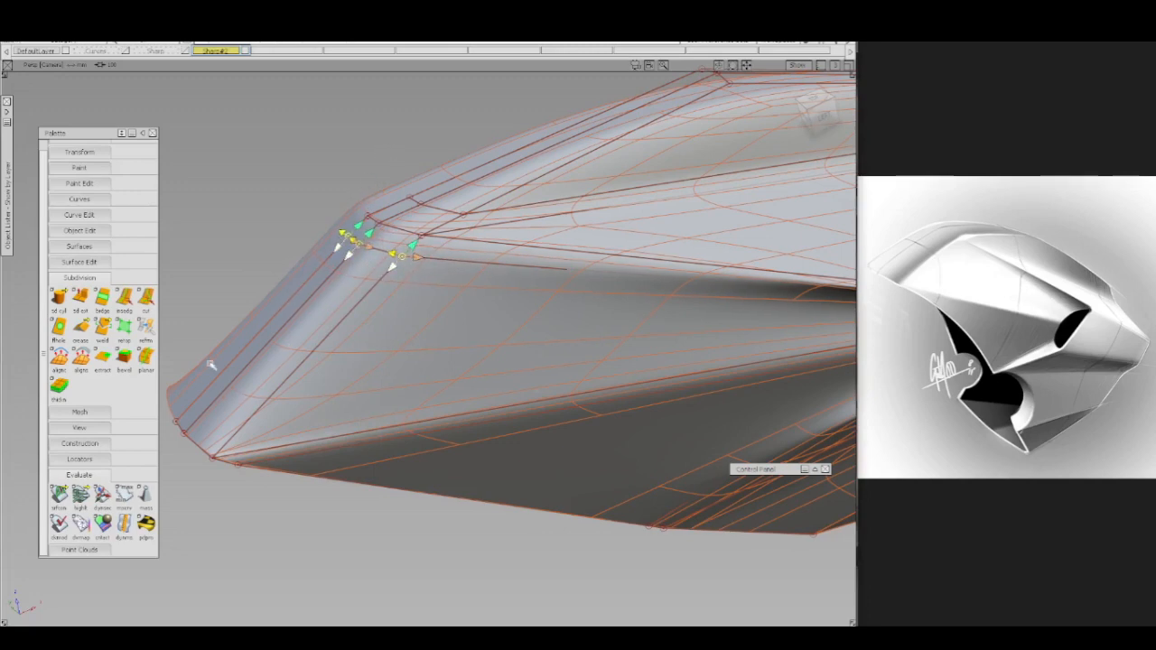
drag(418, 120, 358, 208)
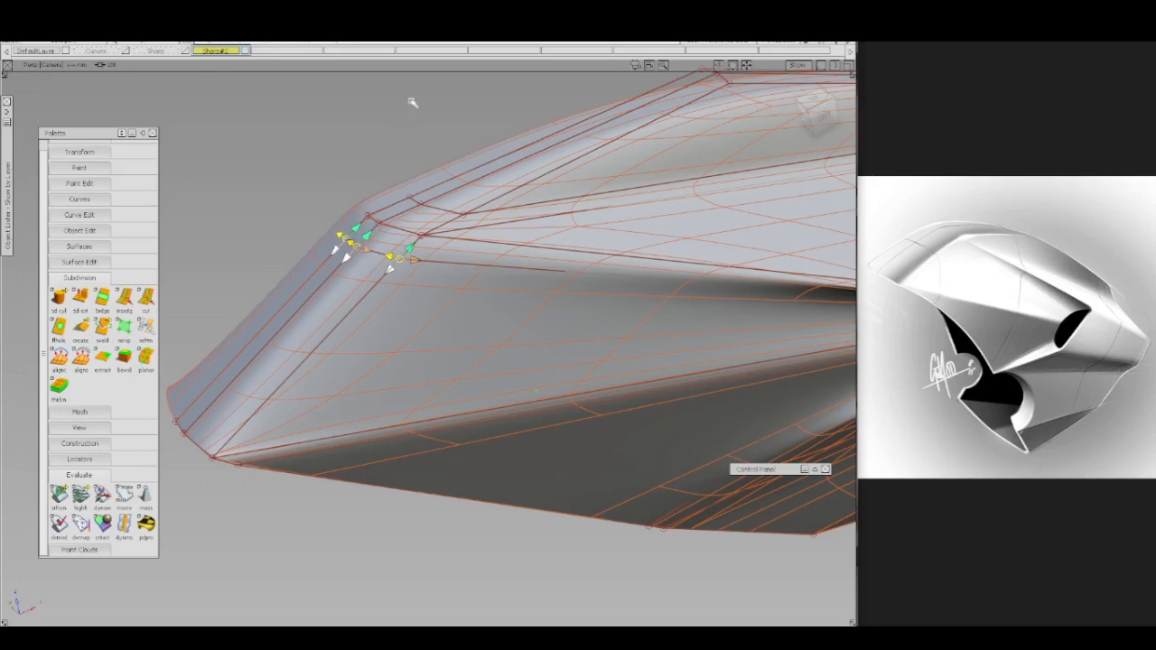
drag(414, 103, 315, 256)
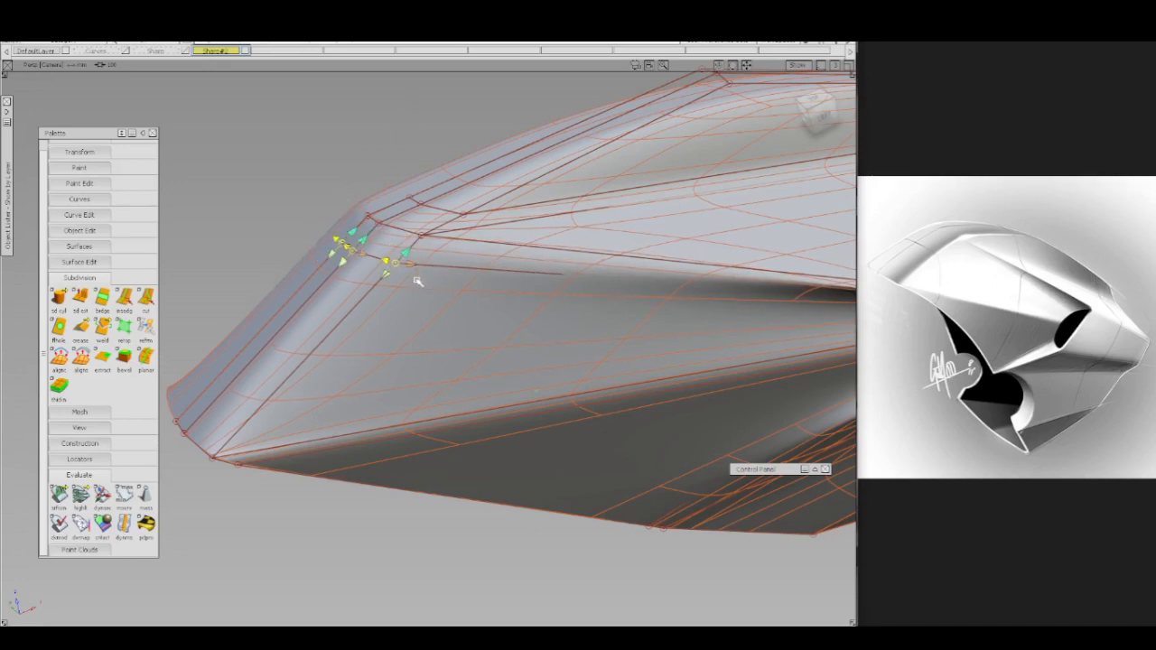
key(alt+shift)
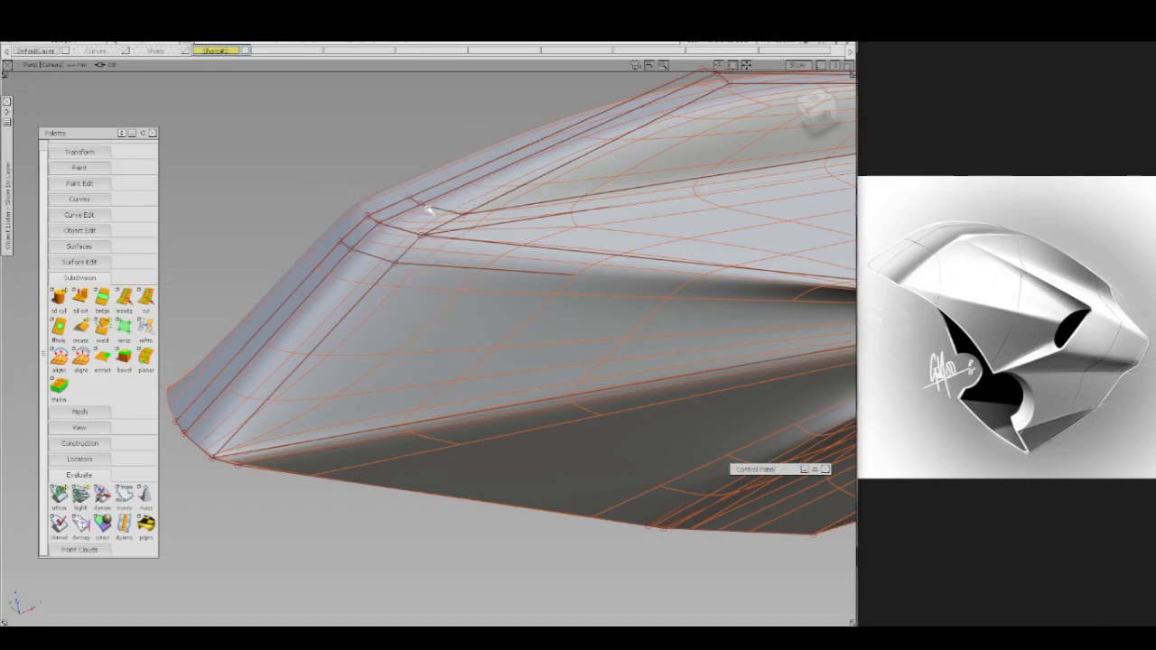
- Pick the row of vertices across the upper side of the front strip's fold for moving
ctrl+shift+drag(500, 241, 482, 282)
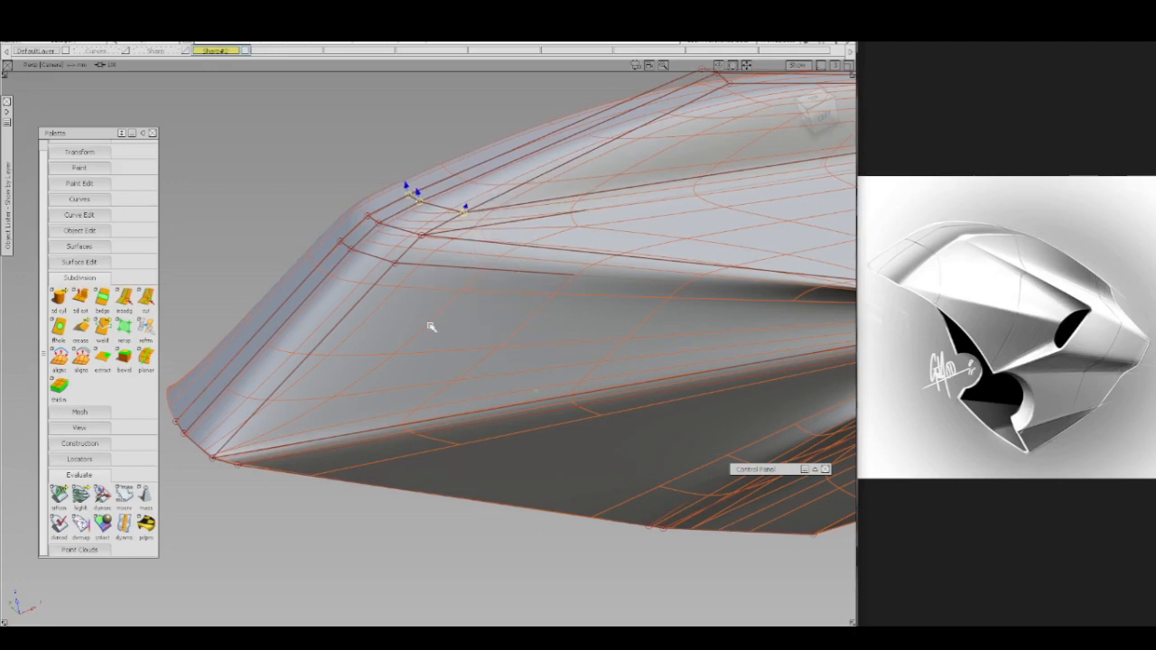
alt+shift+drag(428, 308, 424, 291)
alt+shift+right_drag(423, 303, 380, 327)
alt+shift+drag(380, 327, 300, 364)
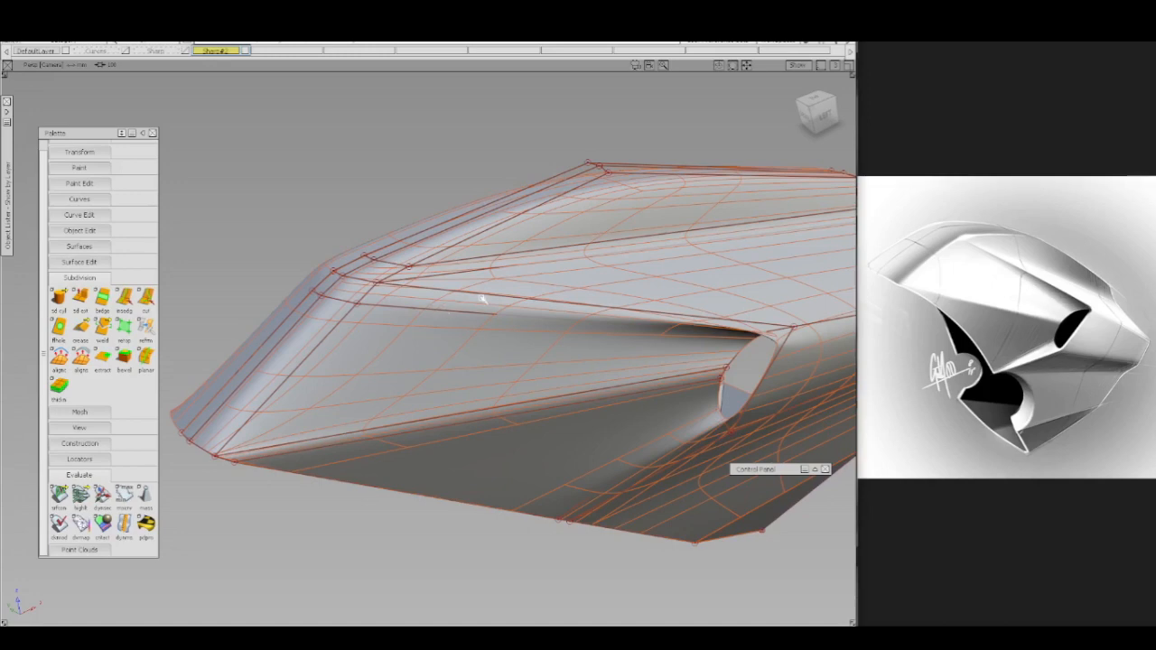
- Insert a single parallel edge loop across the side panel between the fold and the lower crease, using the Relative offset mode
key(i)
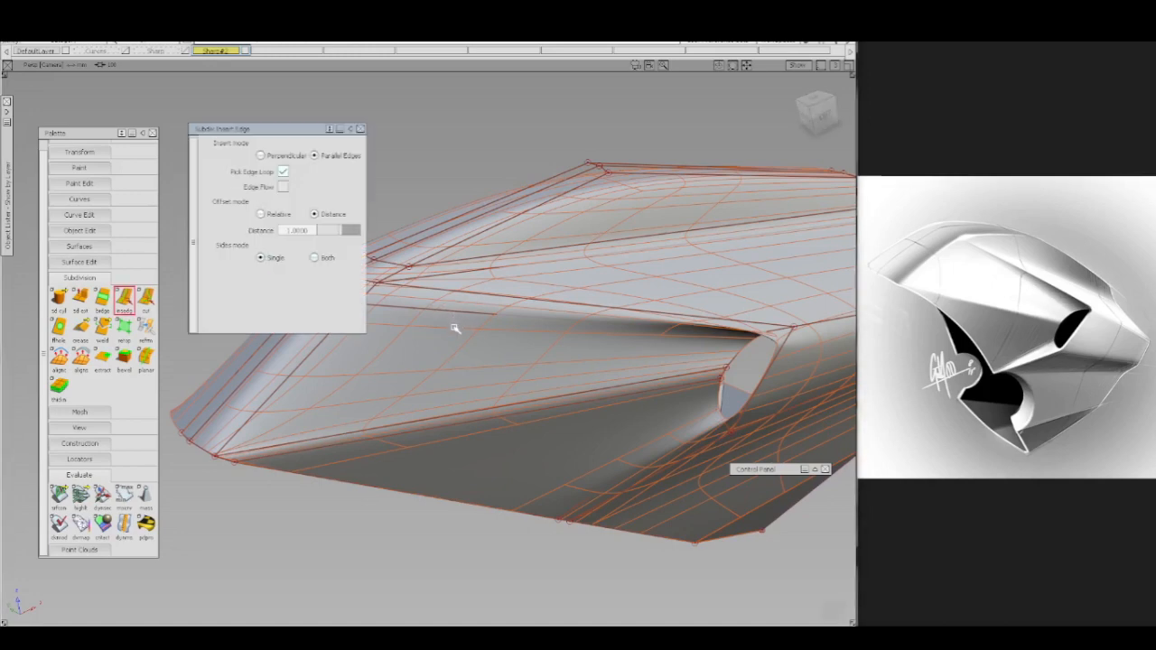
drag(448, 348, 447, 358)
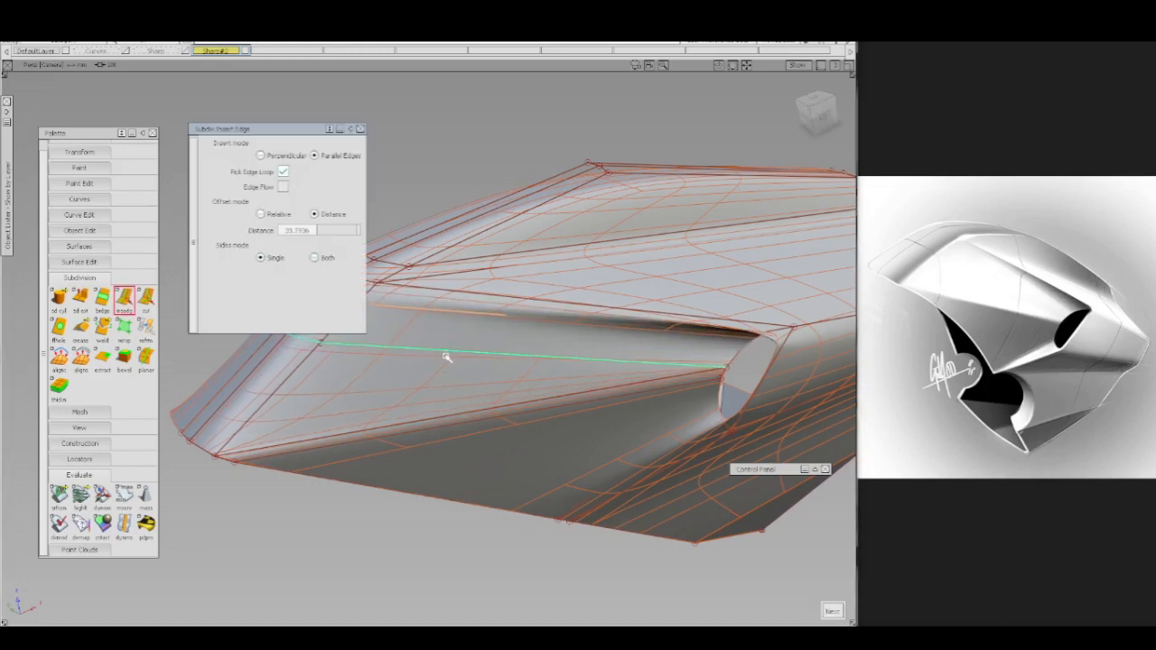
click(265, 215)
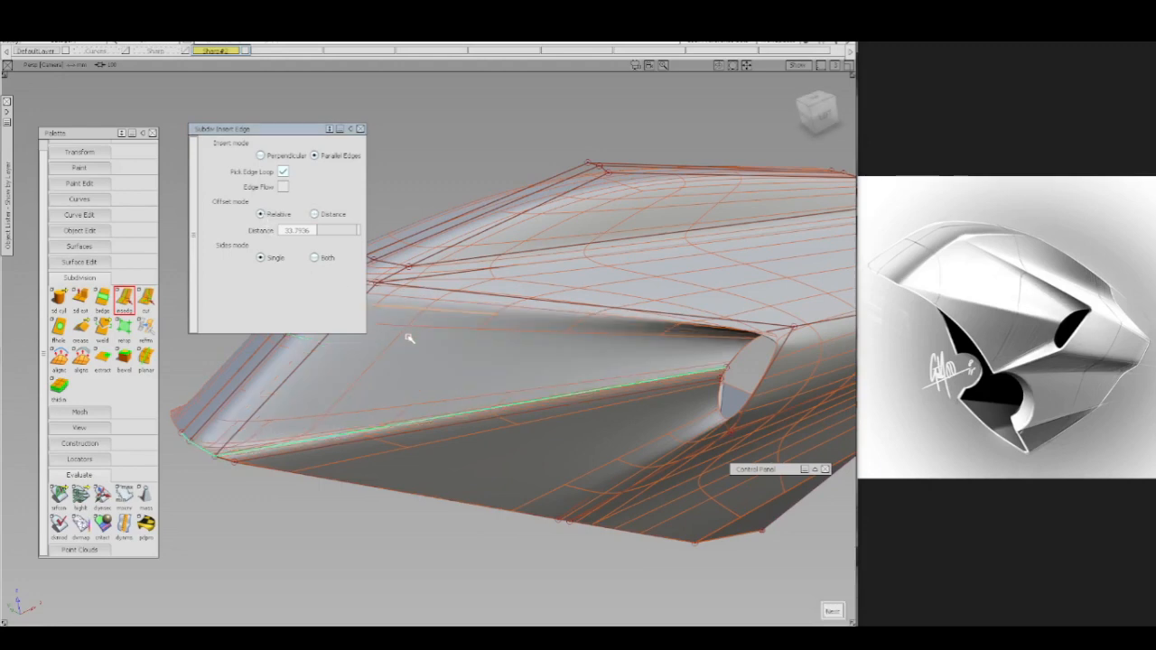
alt+shift+middle_drag(437, 385, 431, 408)
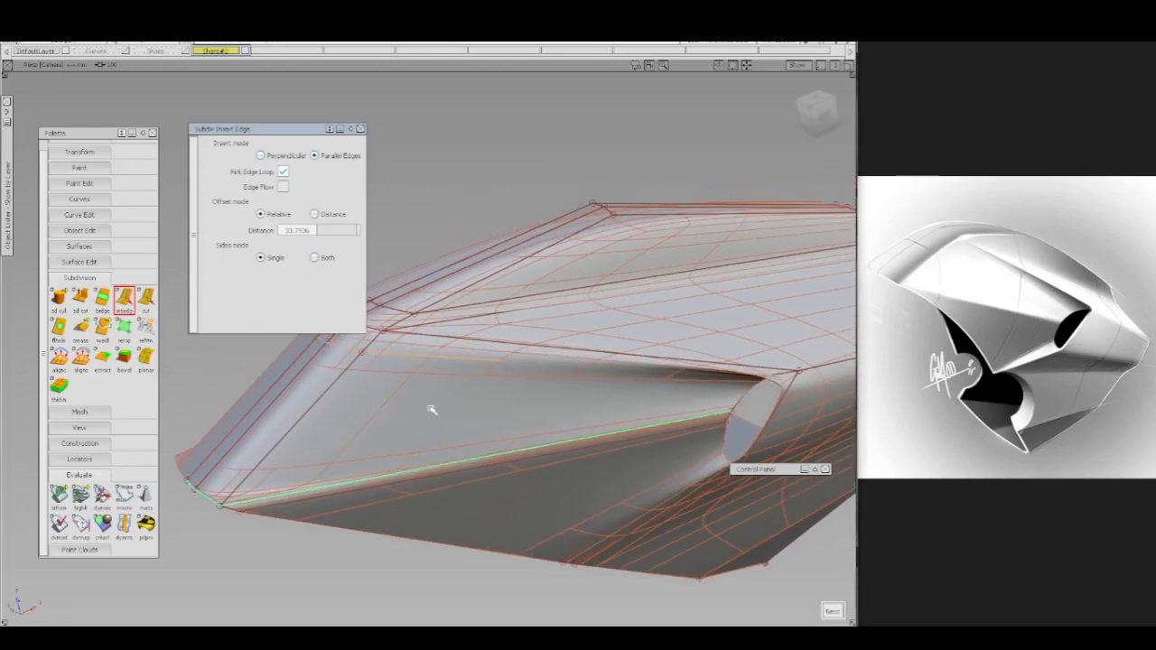
drag(430, 407, 431, 406)
key(space)
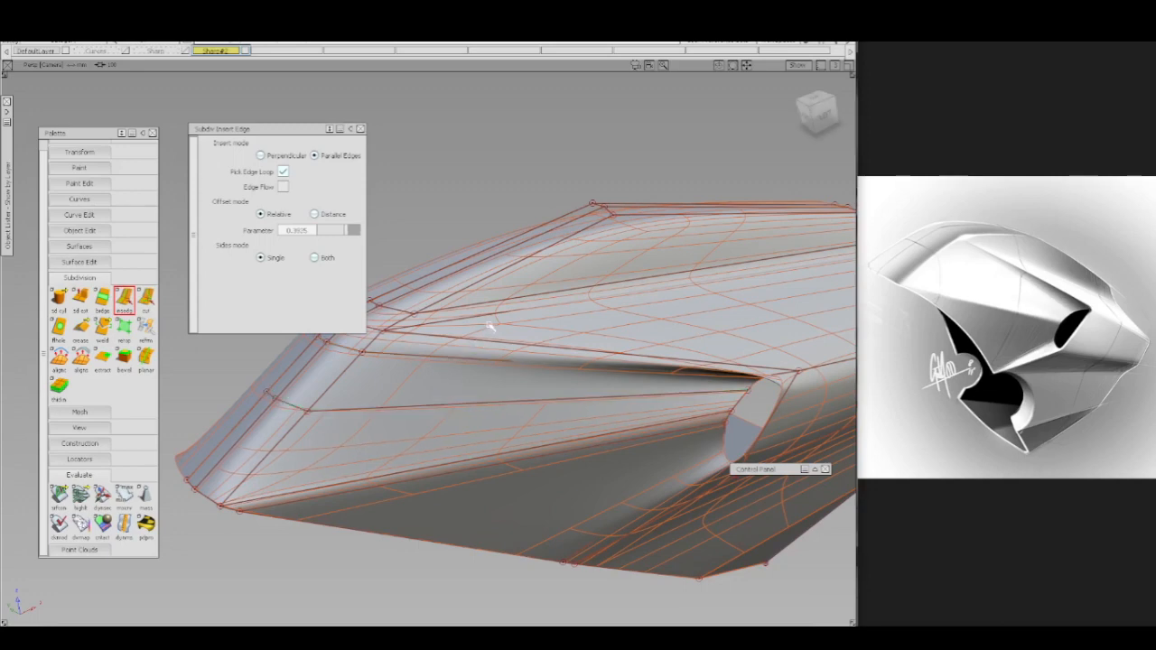
key(Escape)
- Try to move the whole inserted edge row, including its vertex at the side opening, along the surface normals
ctrl+shift+click(409, 409)
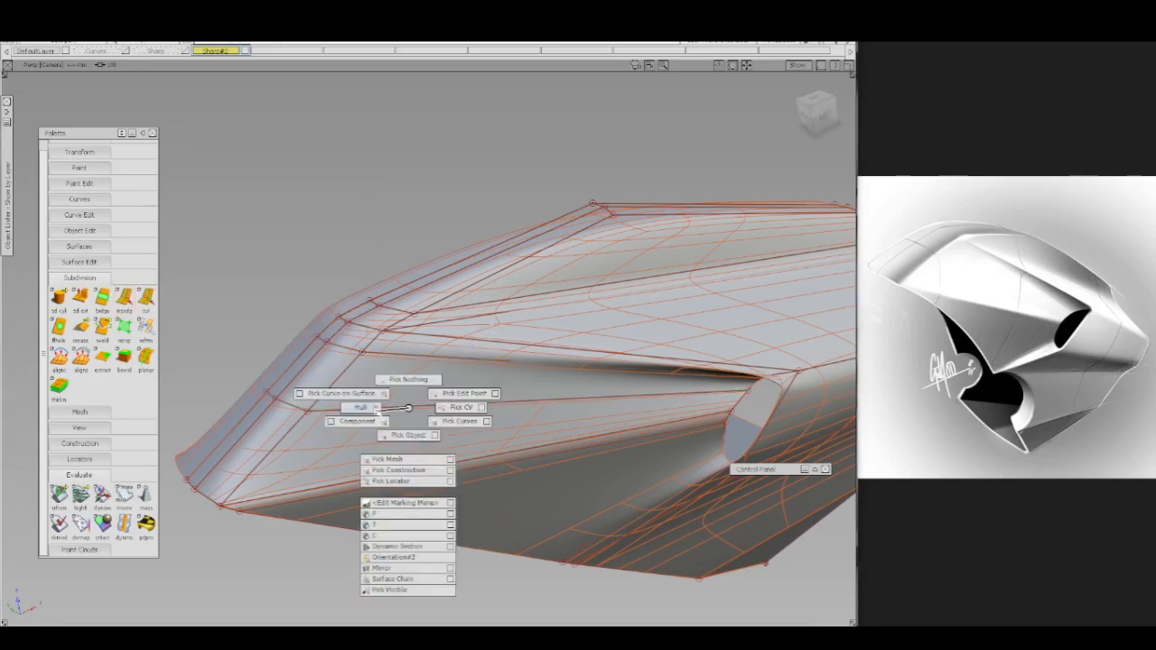
ctrl+shift+drag(378, 411, 376, 407)
click(375, 407)
ctrl+shift+middle_click(512, 295)
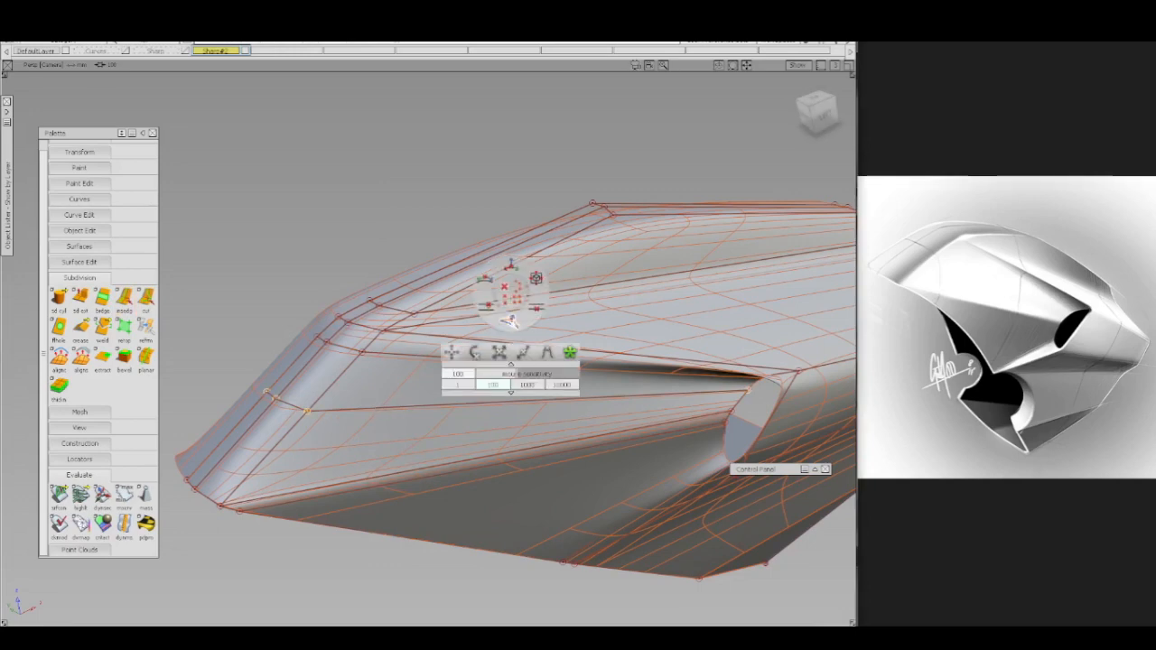
click(513, 322)
ctrl+shift+middle_click(427, 188)
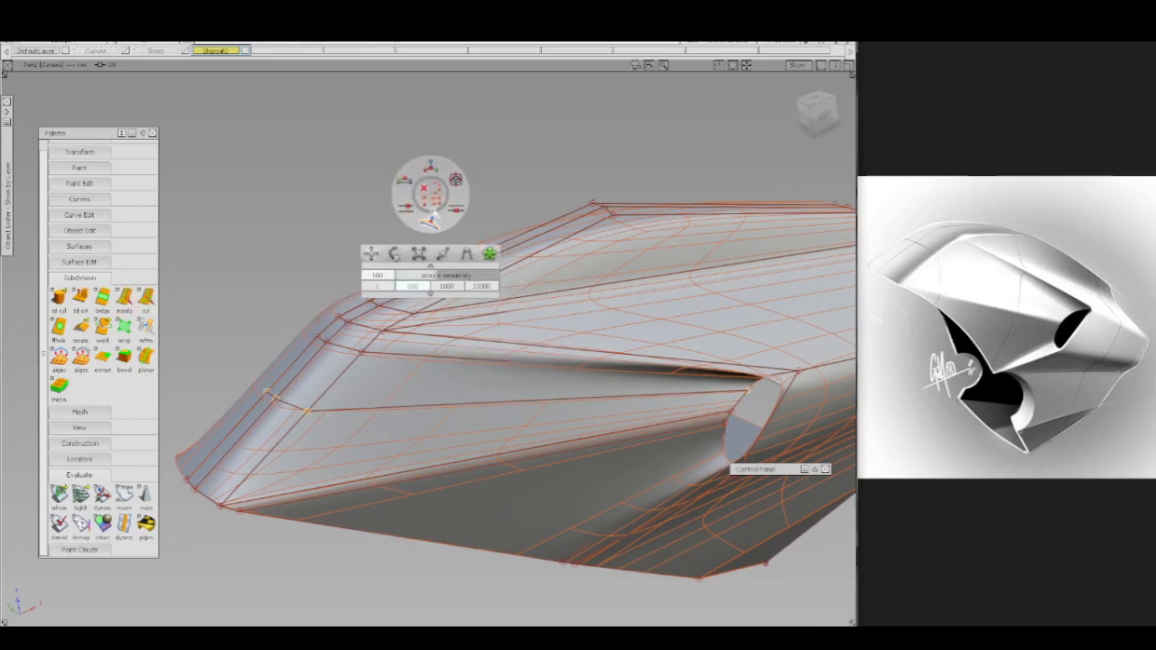
click(410, 207)
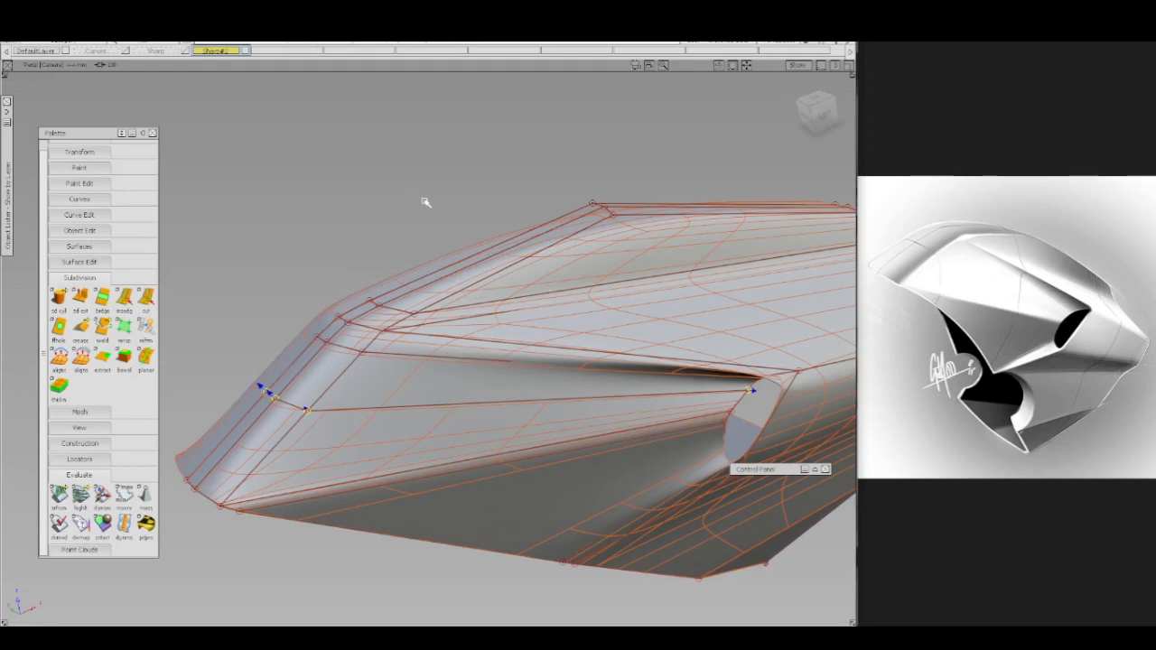
drag(425, 202, 439, 198)
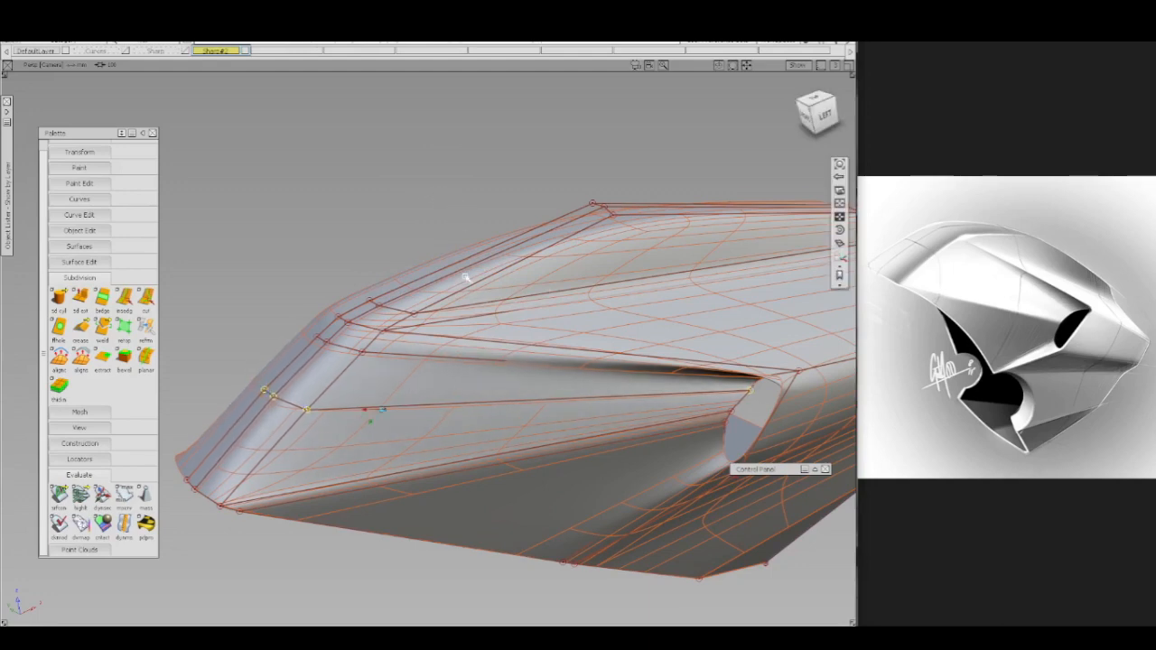
alt+shift+drag(466, 270, 461, 275)
key(ctrl+z)
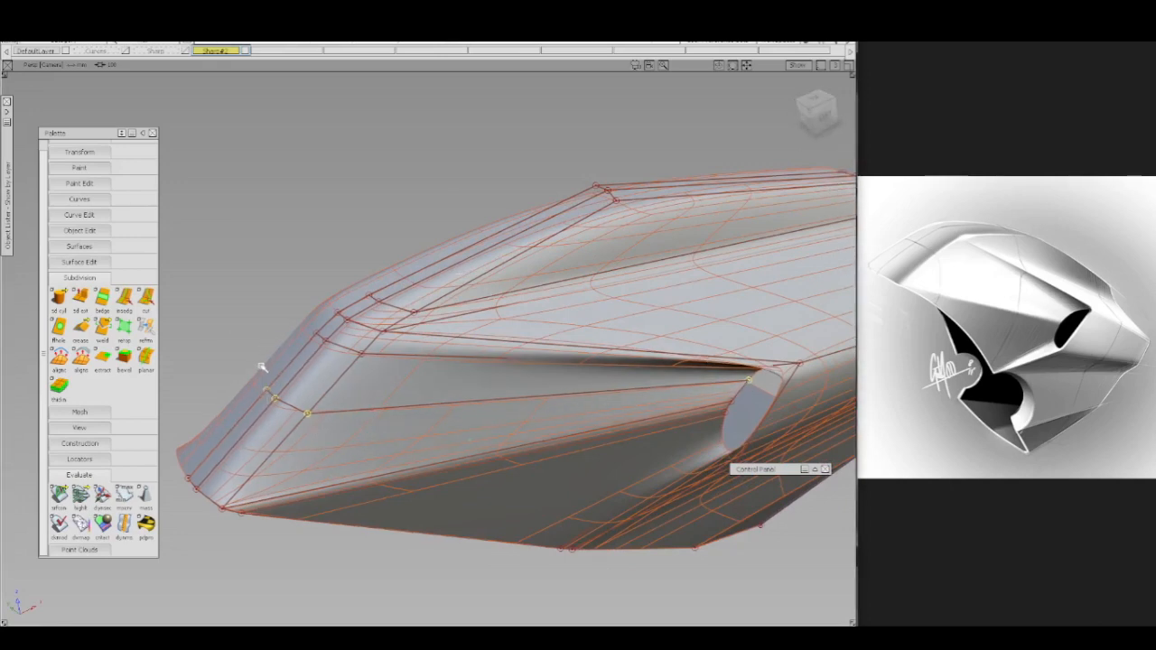
- Pick only the inserted row's vertices across the front strip and adjust their position along the surface normals
ctrl+shift+drag(238, 377, 322, 440)
ctrl+shift+middle_drag(363, 414, 366, 436)
alt+shift+drag(351, 380, 387, 240)
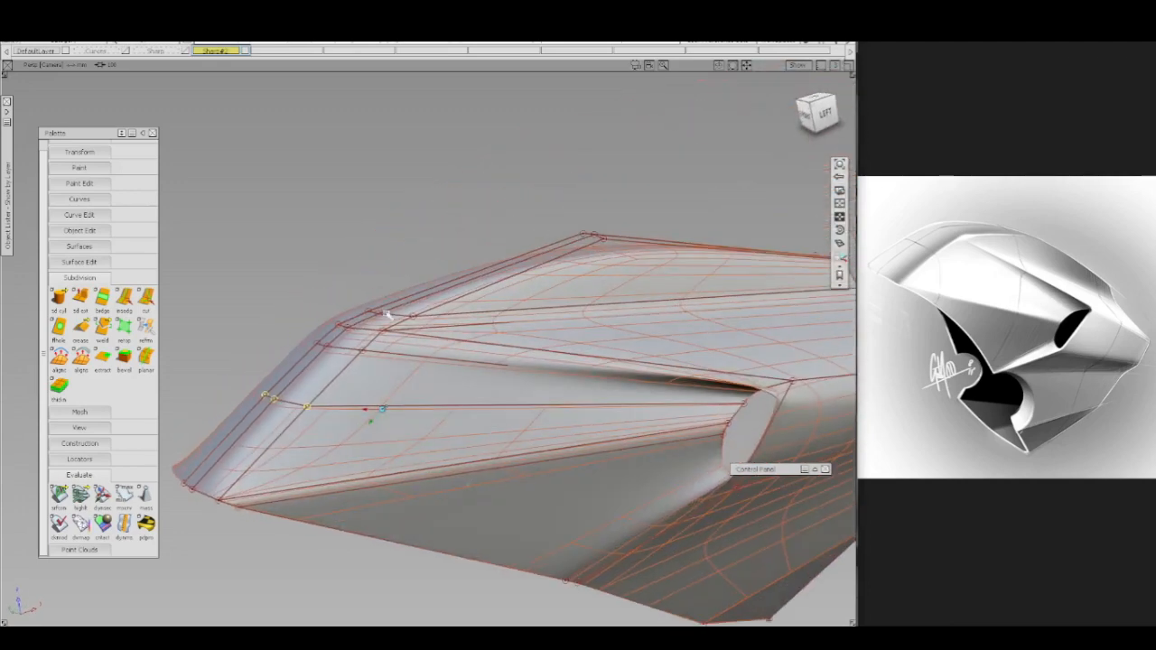
mouse_move(376, 365)
alt+shift+mouse_down()
mouse_move(364, 405)
mouse_move(373, 385)
alt+shift+mouse_up()
- Shift the four vertices along the front strip's side edge, from the fold down to the lower tip, slightly towards the strip
ctrl+shift+drag(356, 342, 386, 375)
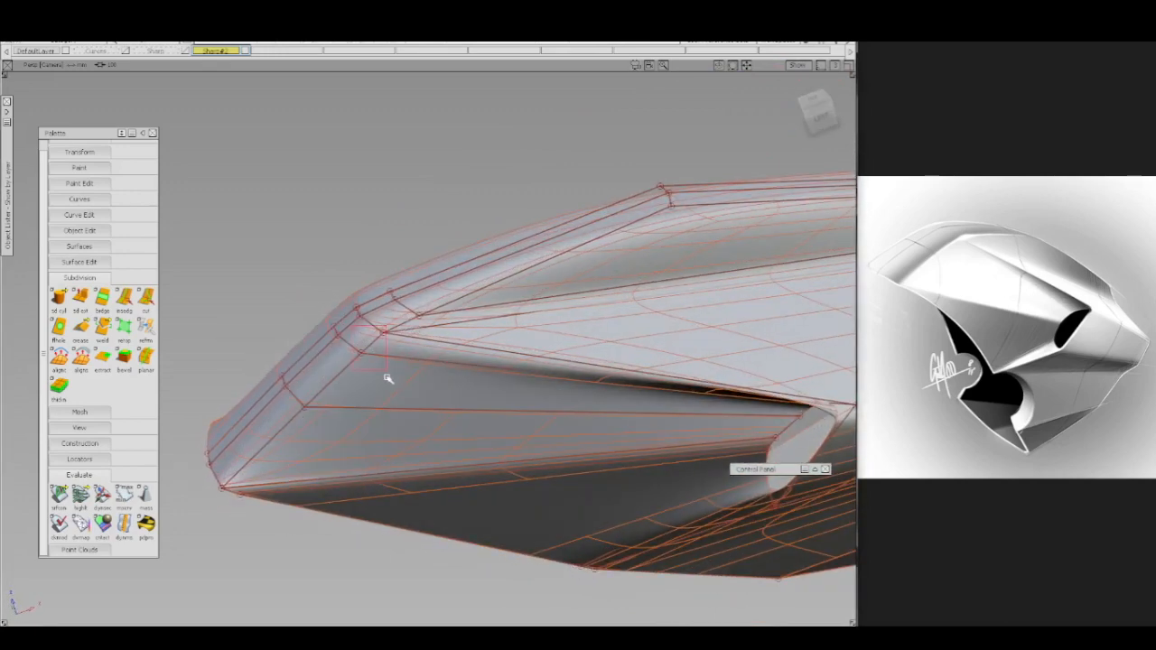
click(304, 408)
click(222, 489)
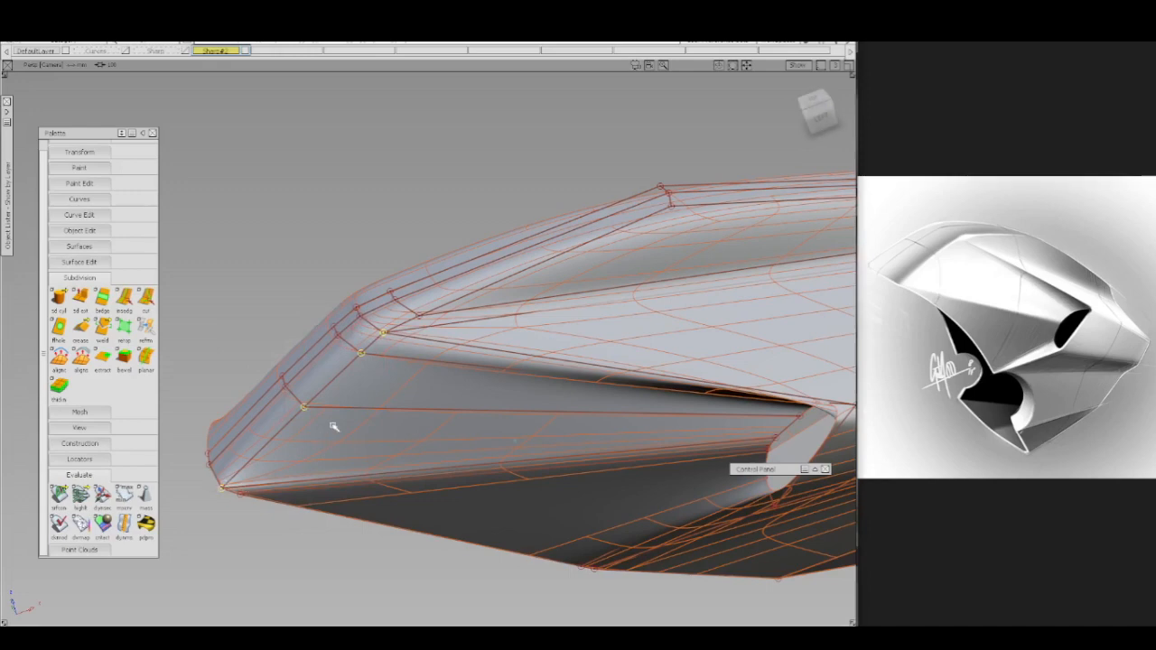
ctrl+shift+drag(339, 433, 316, 413)
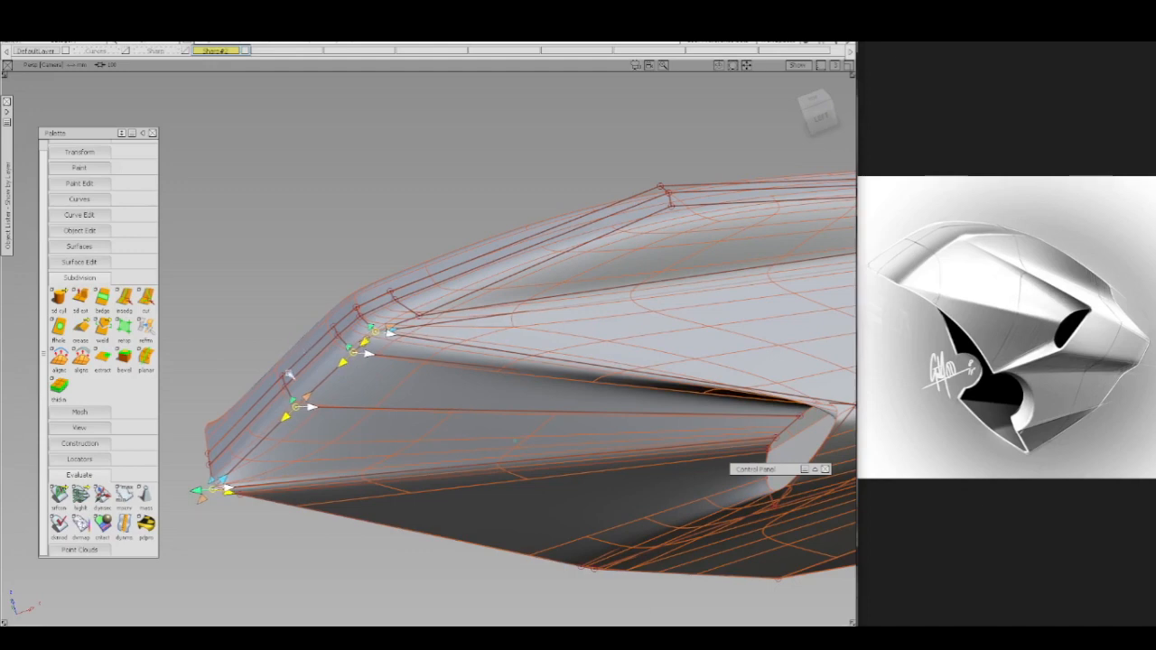
alt+shift+drag(298, 459, 303, 422)
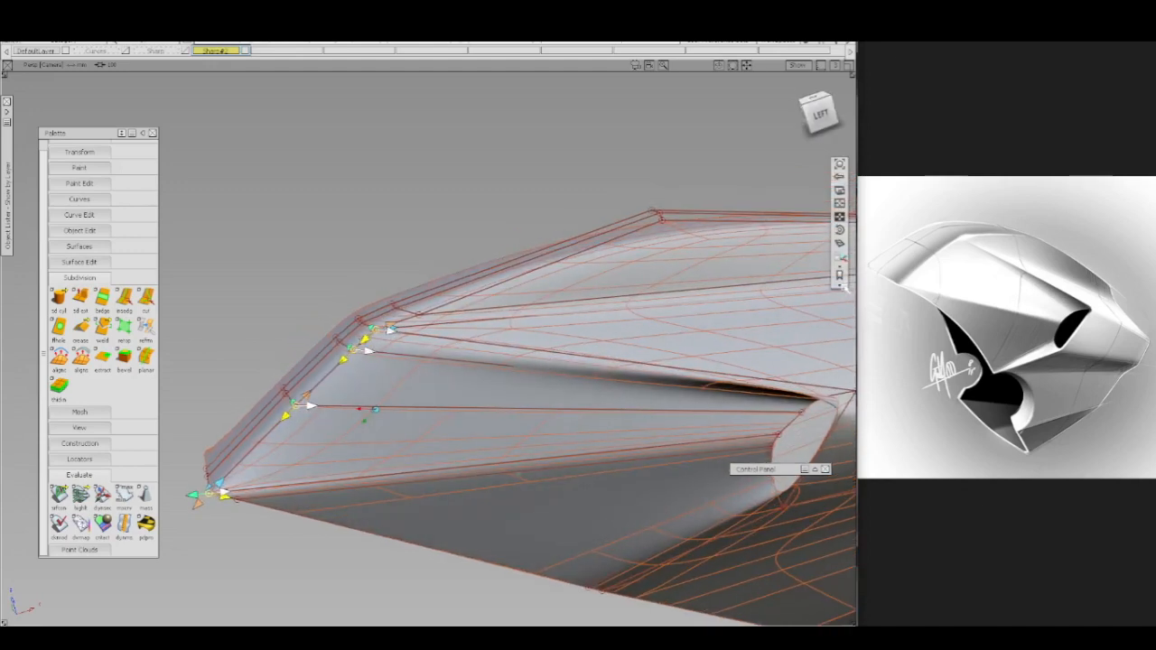
- Restore the bookmarked view matching the reference, clear the selection and examine the shaded model with the wireframe hidden
alt+shift+click(840, 286)
click(801, 307)
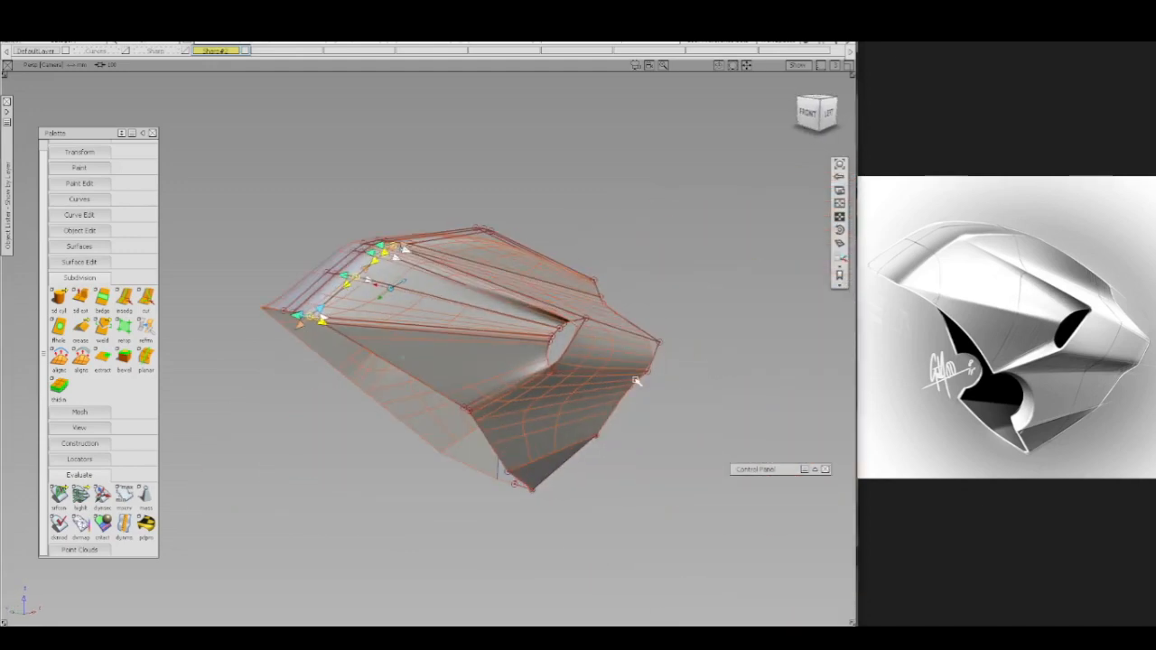
click(369, 319)
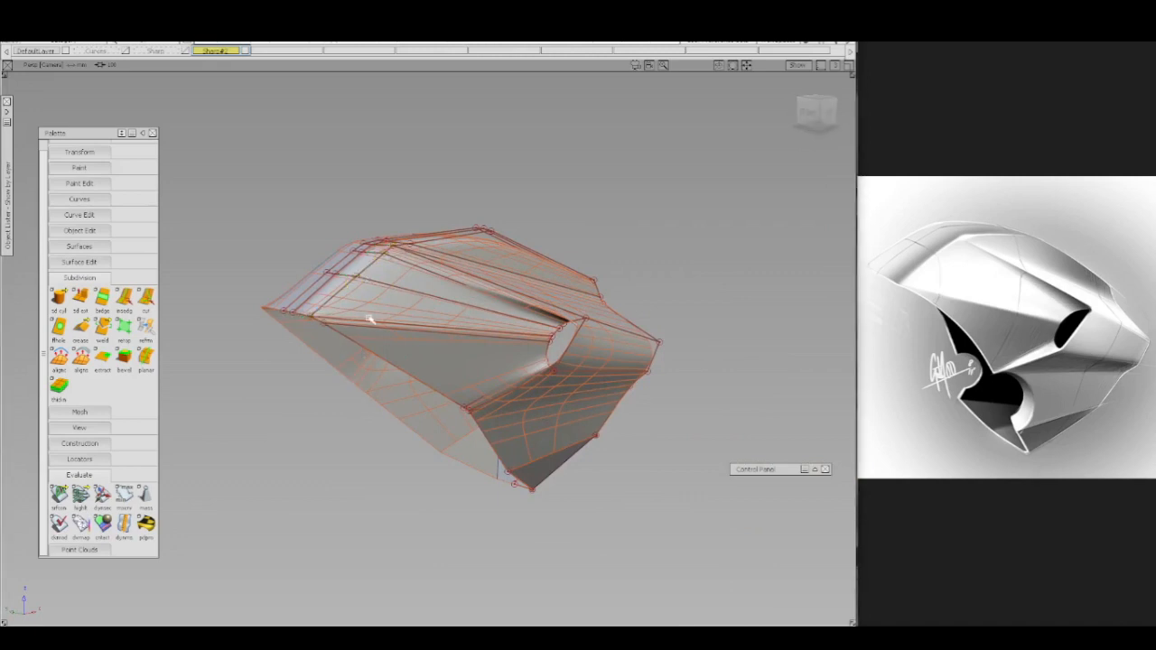
alt+shift+drag(370, 319, 354, 374)
alt+shift+click(534, 326)
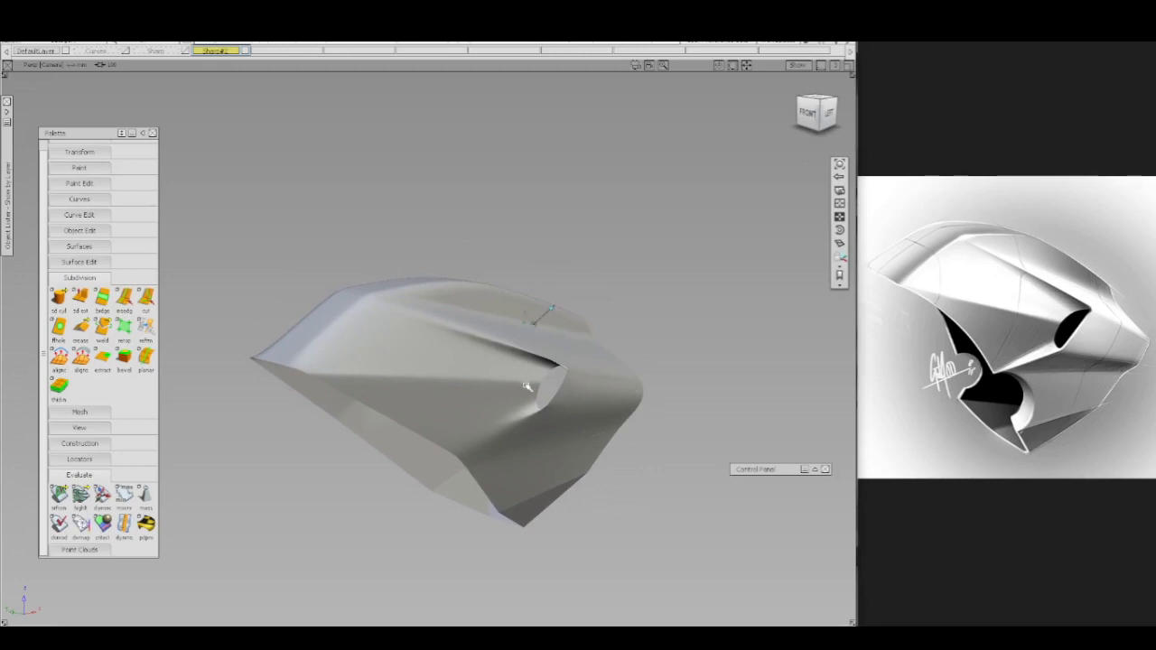
mouse_move(527, 379)
alt+shift+right_down()
mouse_move(531, 358)
mouse_move(533, 370)
alt+shift+right_up()
alt+shift+drag(425, 323, 414, 347)
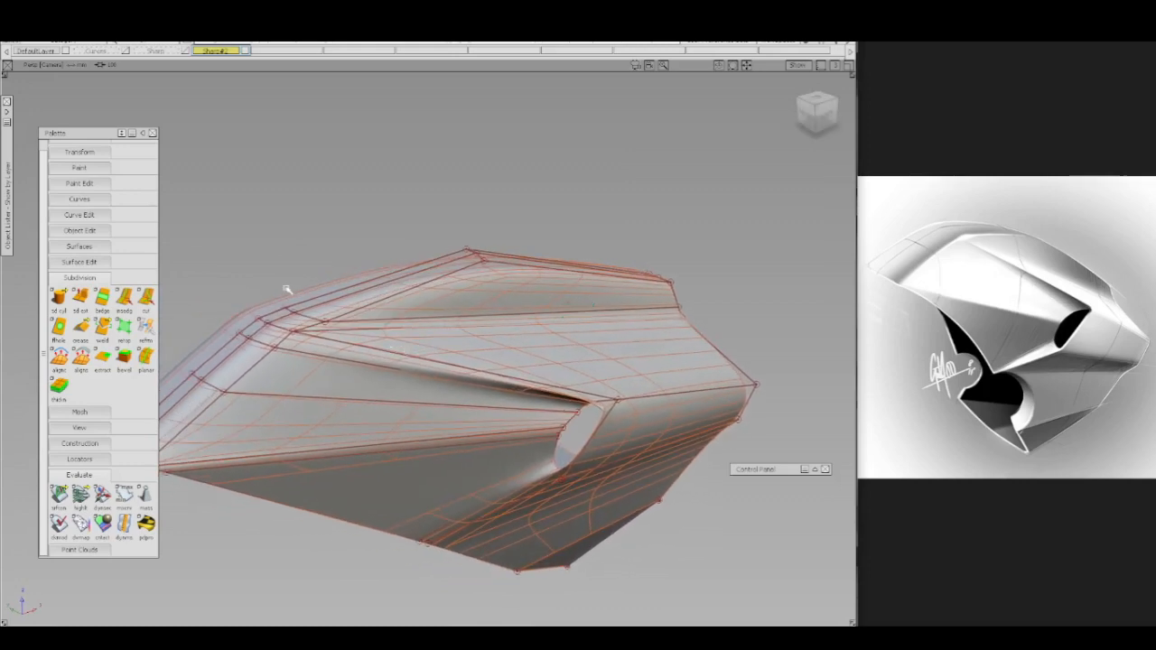
- Slide the row of vertices across the front strip above the fold further up along the strip
ctrl+shift+drag(283, 286, 277, 308)
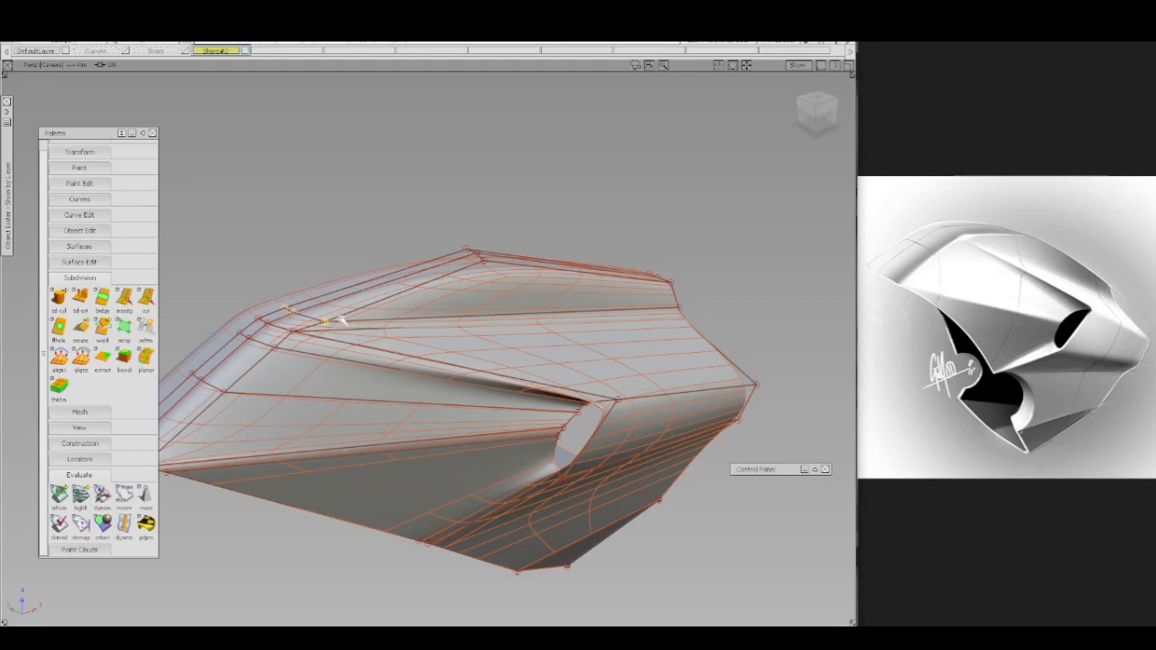
key(t)
key(alt+shift)
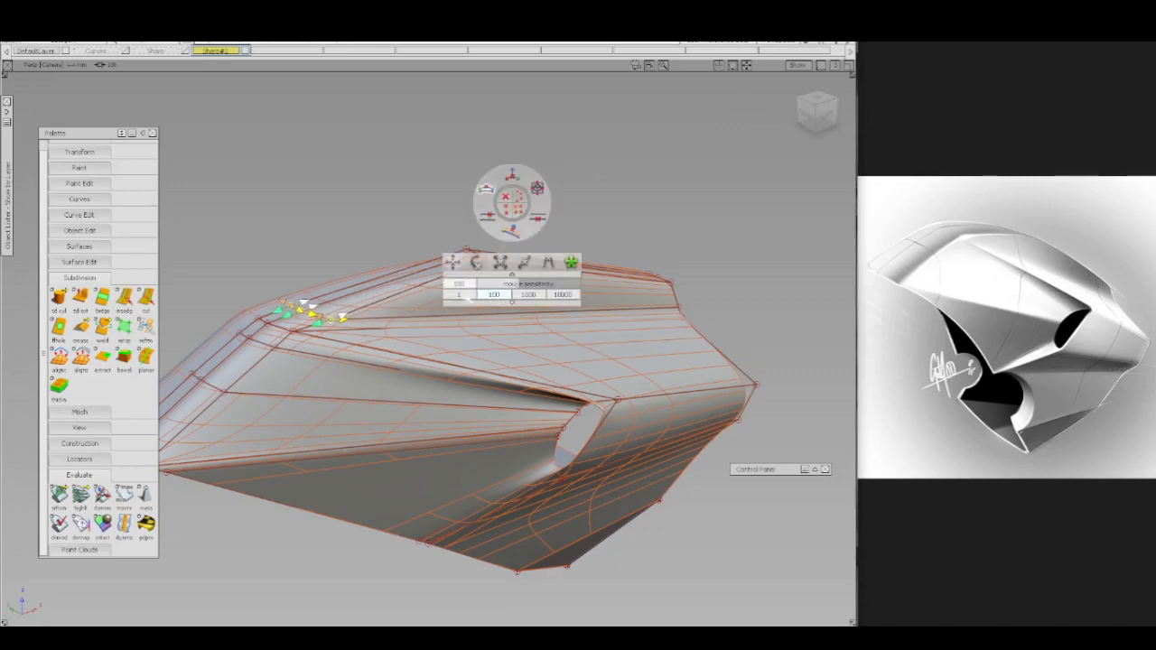
drag(349, 250, 398, 244)
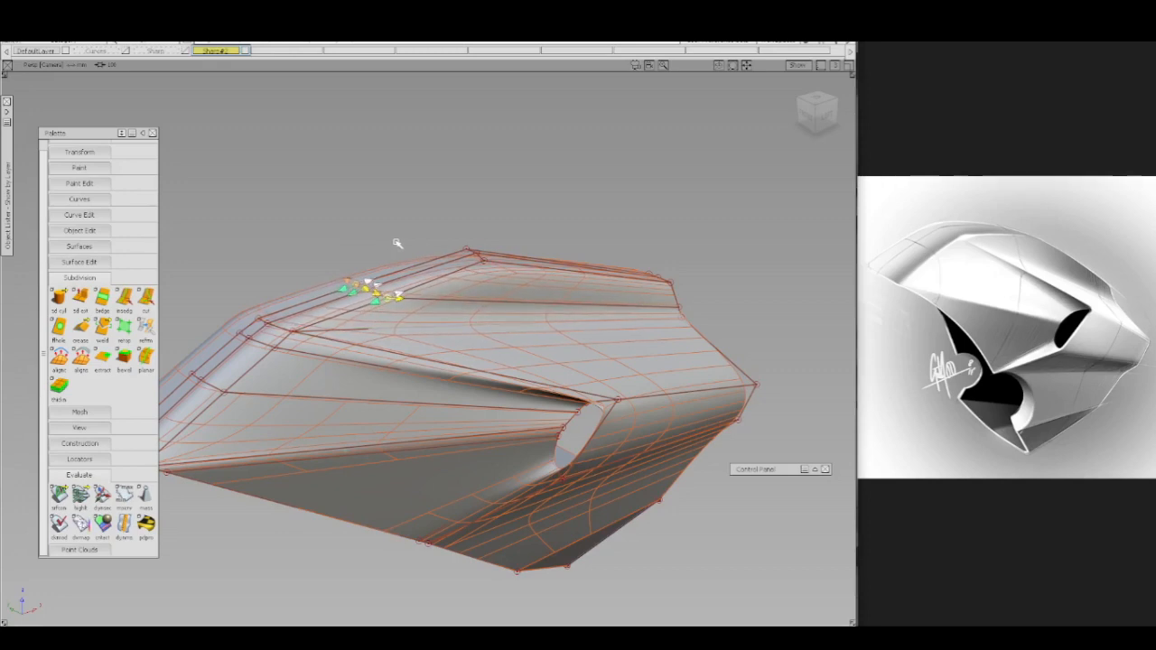
- Move the rear end vertex of the upper side crease slightly up along the rear edge, undoing an oversized first move
click(675, 306)
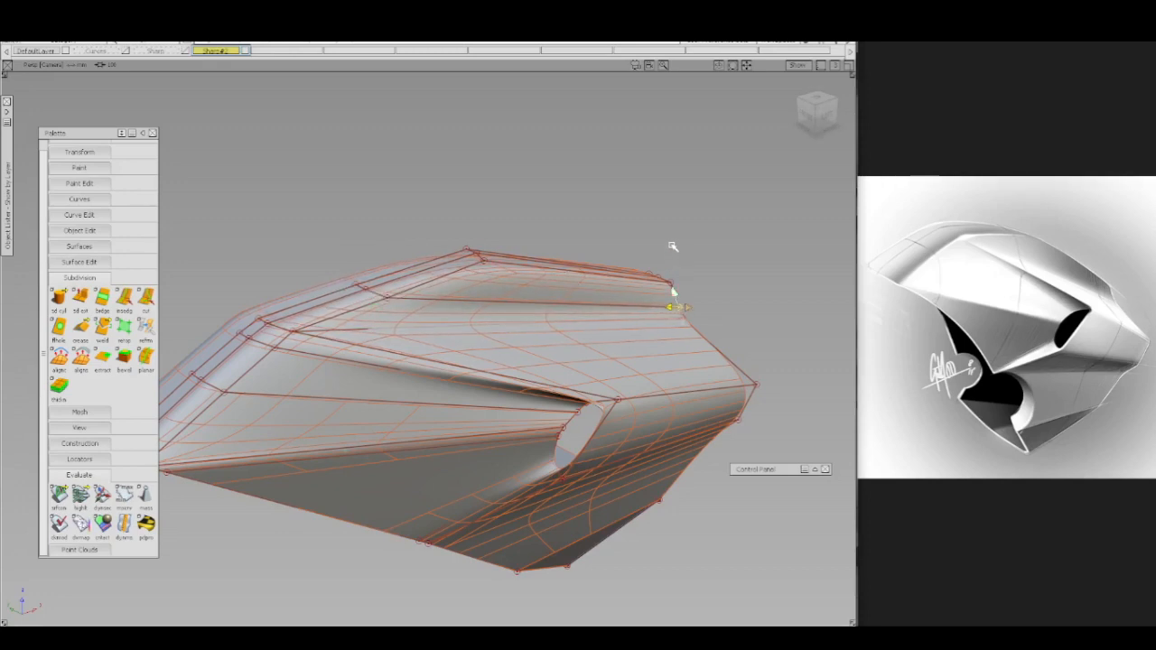
drag(673, 290, 642, 174)
key(ctrl+z)
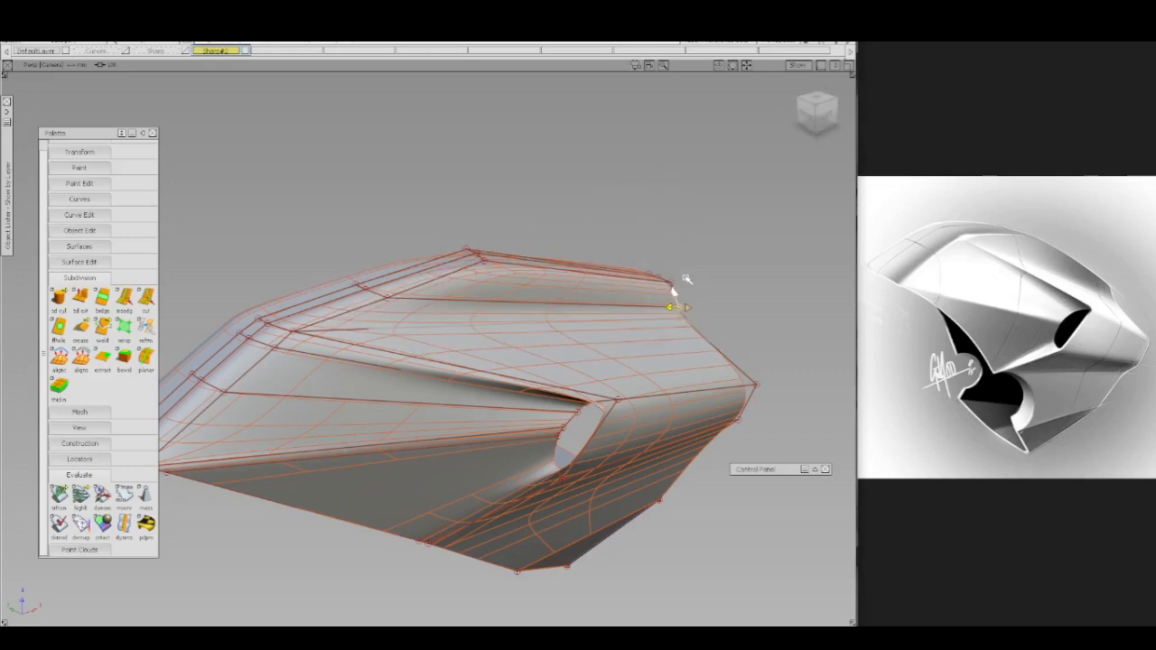
drag(673, 292, 672, 287)
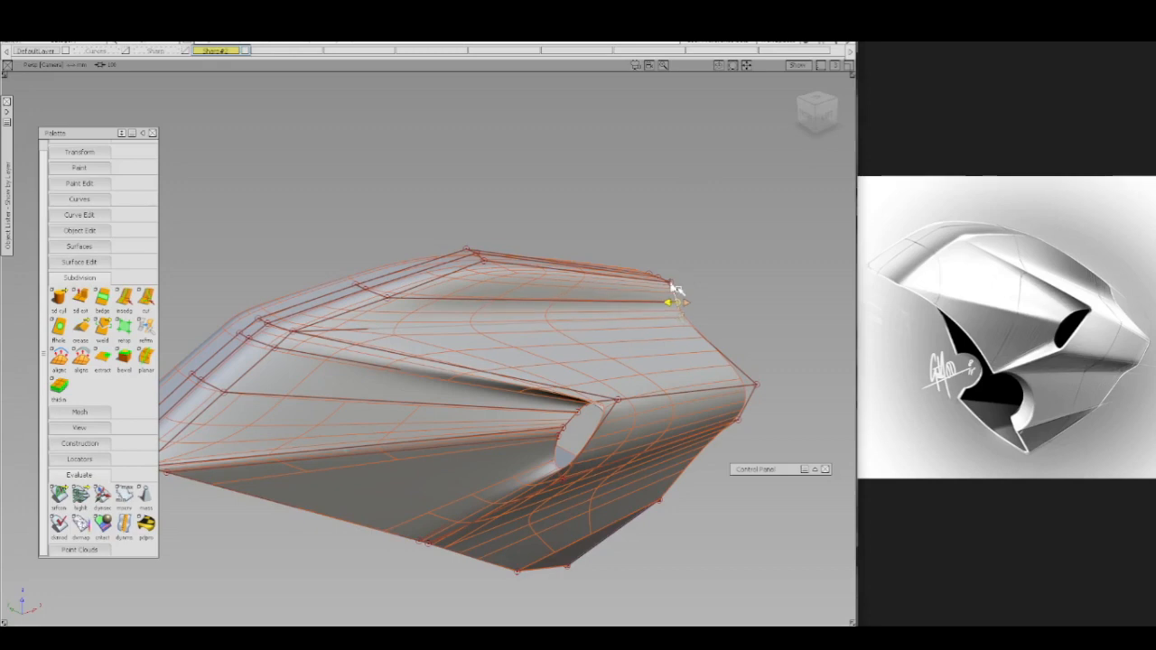
- Adjust the upper row of strip vertices along the surface normals and compare the shape in the bookmarked reference view
ctrl+shift+drag(411, 266, 408, 234)
ctrl+shift+drag(320, 283, 347, 273)
ctrl+shift+drag(401, 218, 389, 226)
key(space)
click(398, 319)
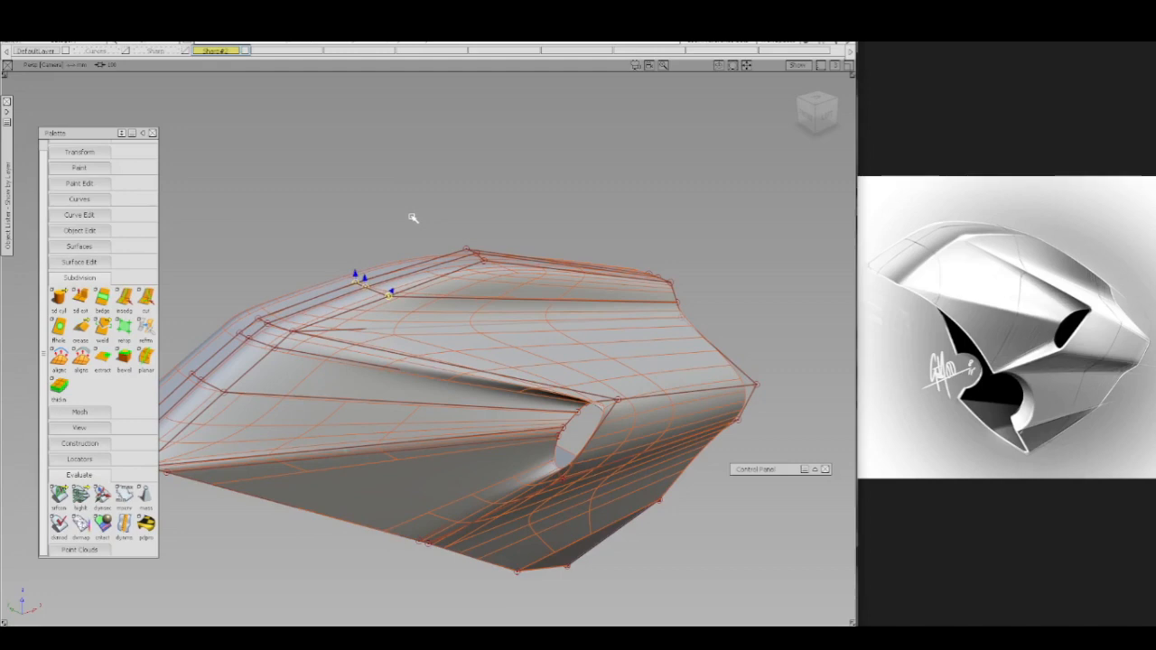
alt+shift+click(581, 312)
click(839, 289)
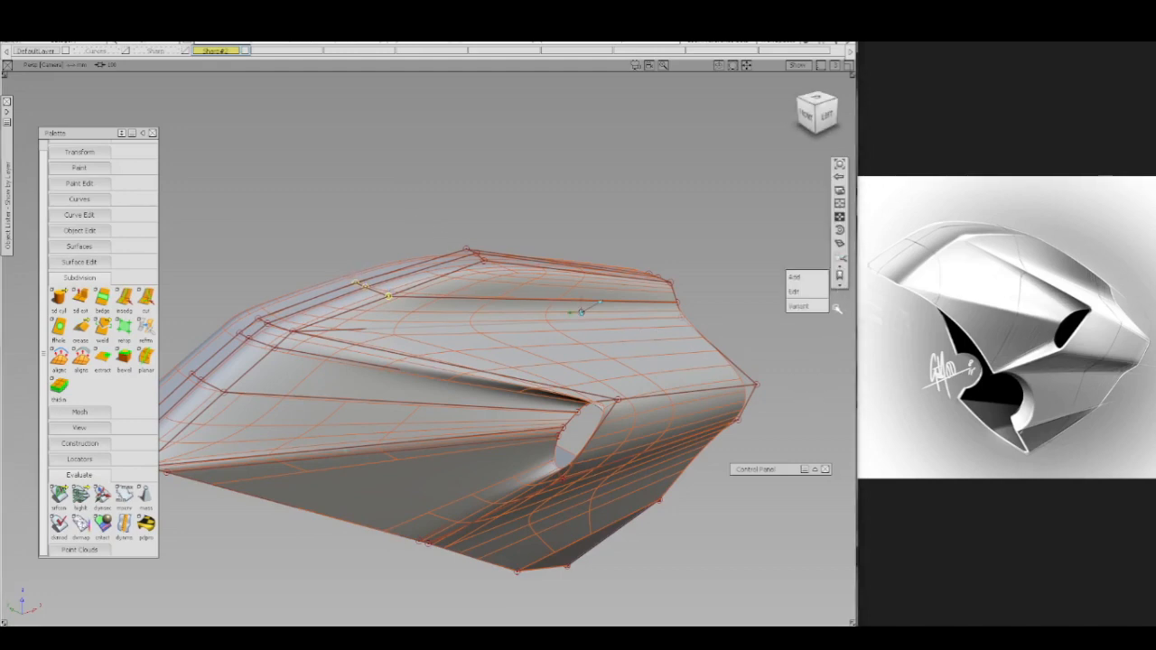
click(826, 307)
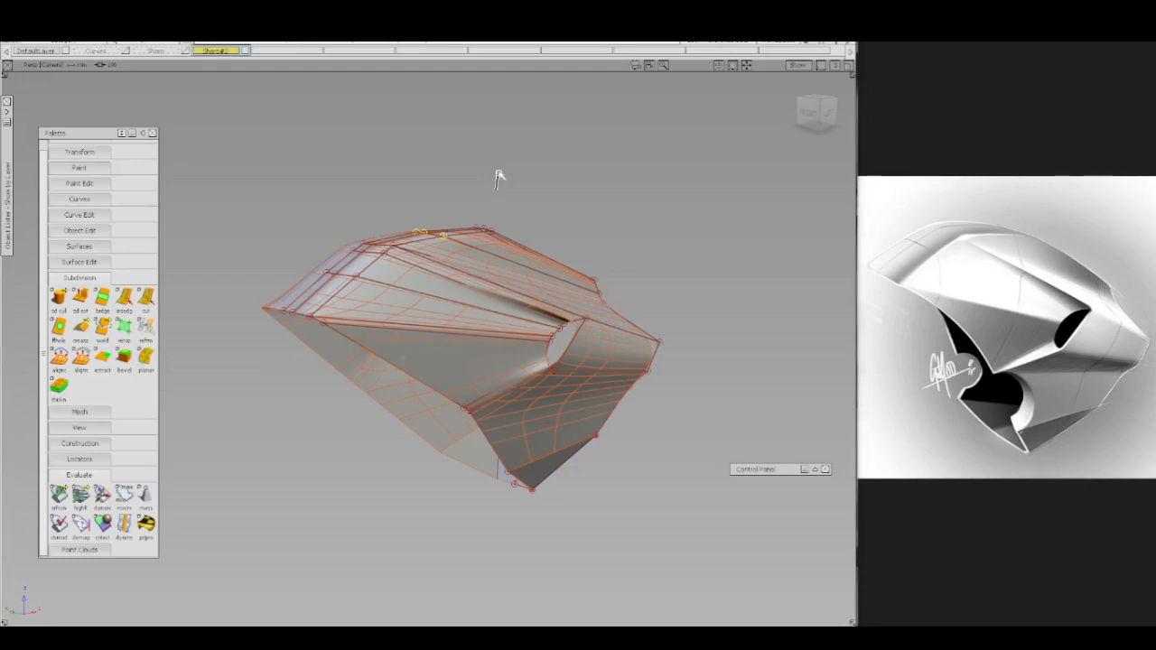
ctrl+shift+drag(498, 178, 512, 123)
- Slide the side vertex at the front strip's topmost bend slightly along its edge and clear the selection
alt+shift+drag(517, 271, 472, 292)
click(478, 273)
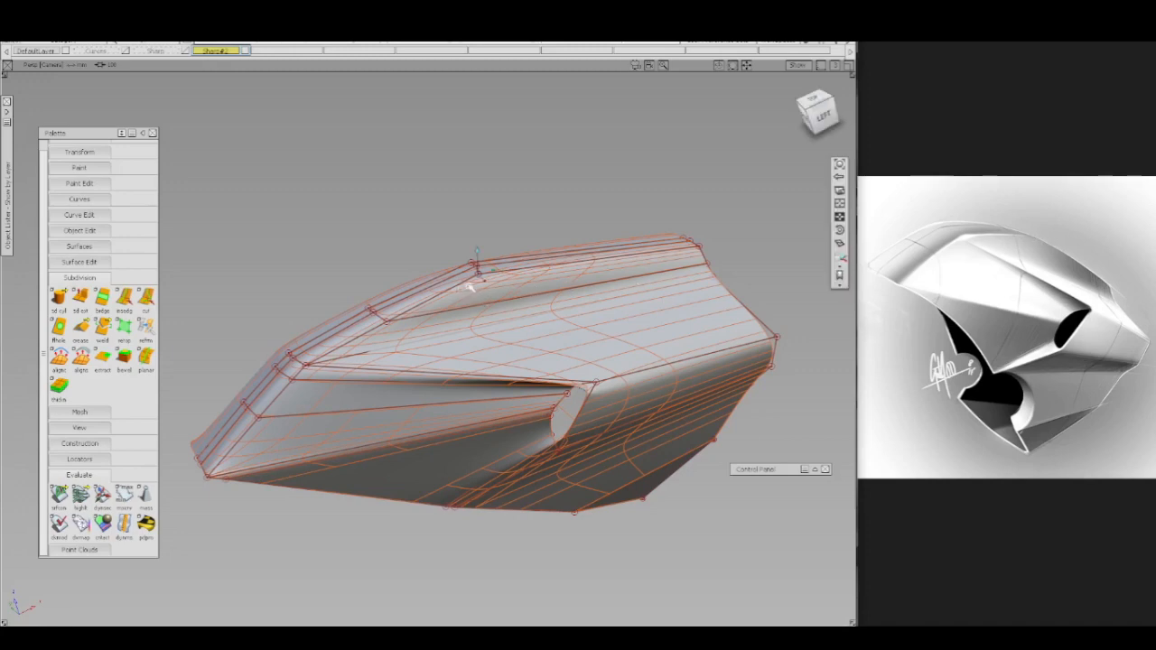
alt+shift+right_drag(480, 347, 519, 313)
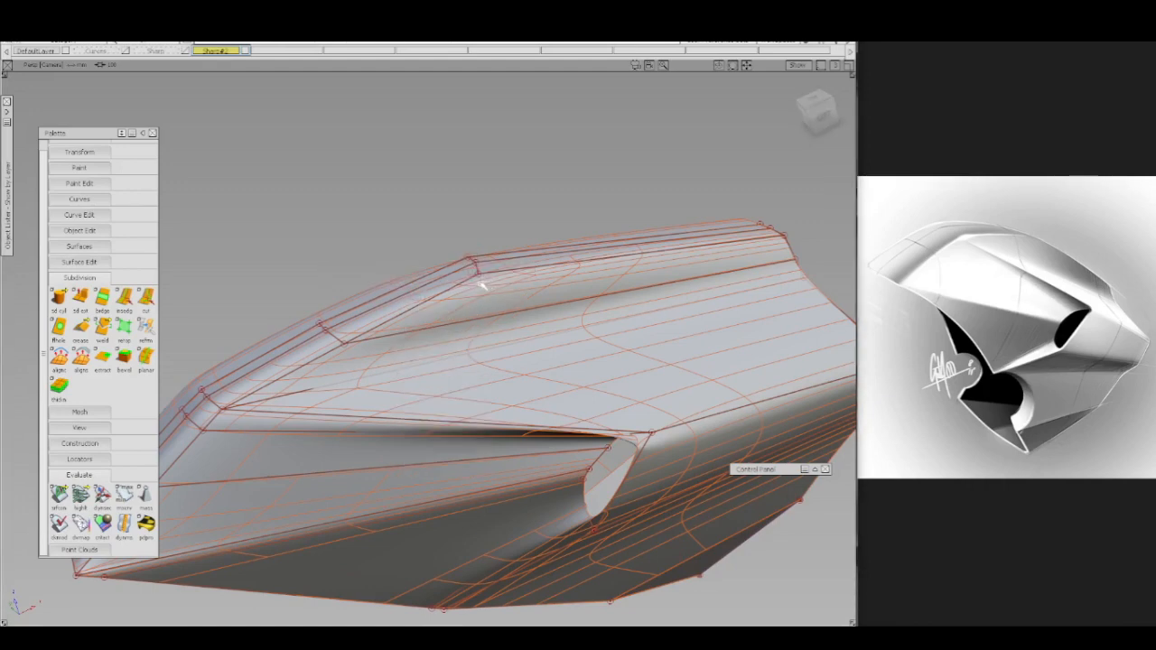
right_drag(467, 283, 449, 279)
alt+shift+click(223, 419)
alt+shift+middle_drag(301, 434, 461, 373)
alt+shift+drag(383, 432, 358, 454)
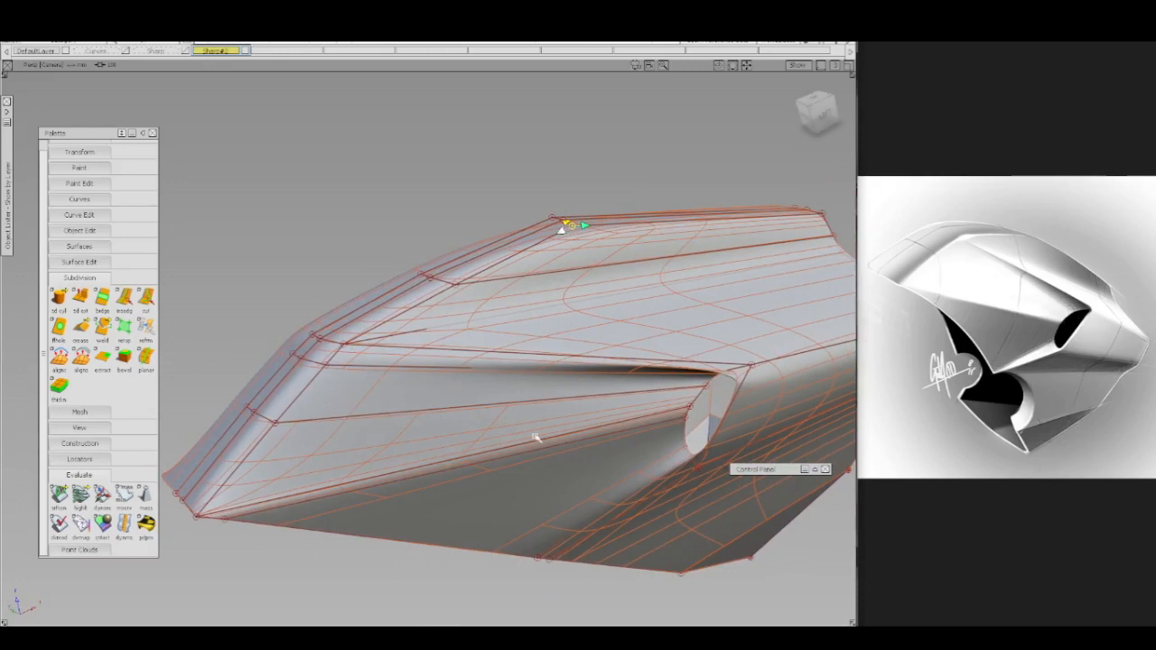
ctrl+shift+drag(533, 436, 540, 397)
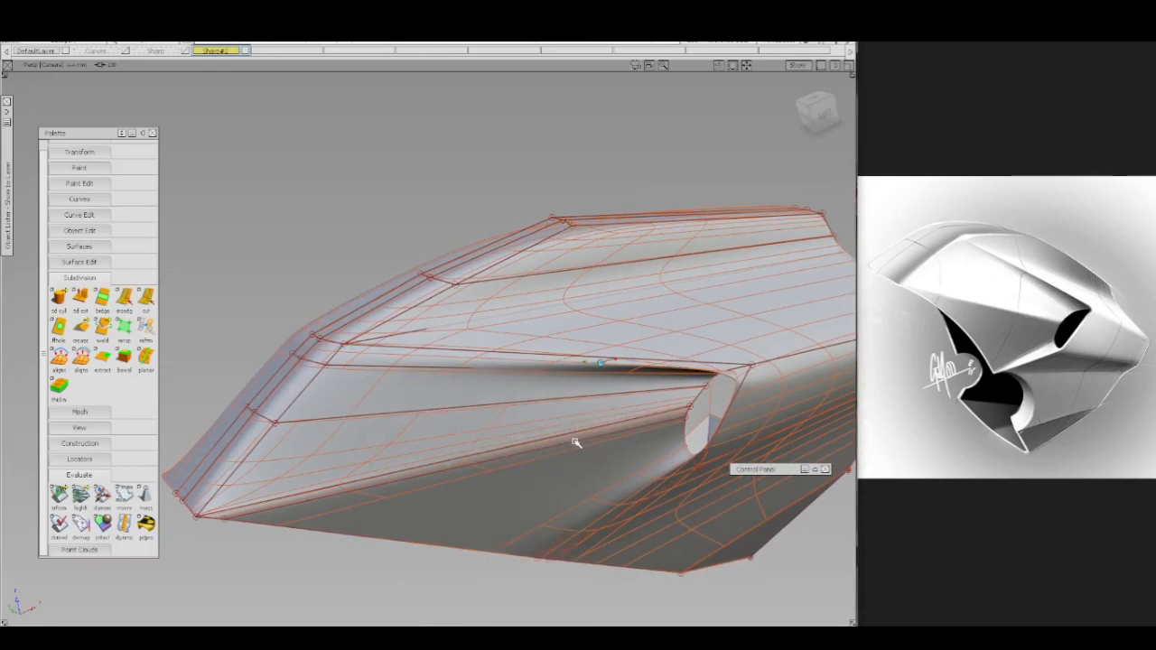
- Bevel the upper side edge running from the side opening to the rear corner with a small distance offset and one division
alt+shift+right_drag(577, 443, 542, 428)
mouse_move(578, 395)
alt+shift+mouse_down()
mouse_move(494, 432)
mouse_move(598, 431)
mouse_move(677, 382)
mouse_move(517, 400)
mouse_move(568, 413)
mouse_move(423, 428)
mouse_move(567, 398)
alt+shift+mouse_up()
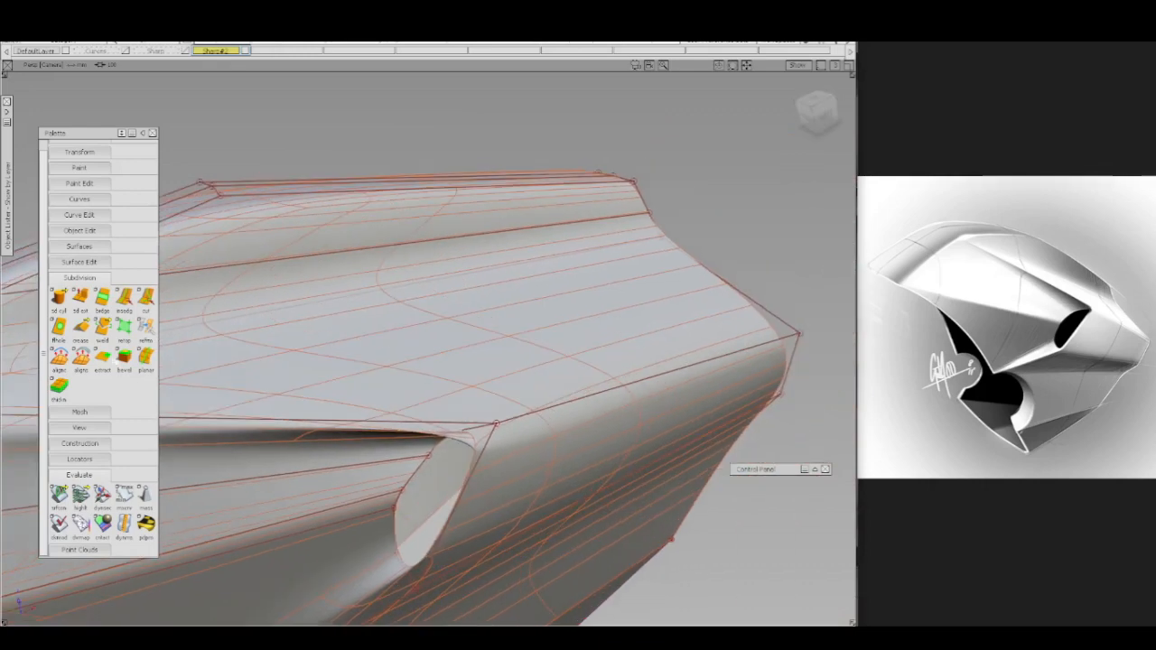
click(580, 407)
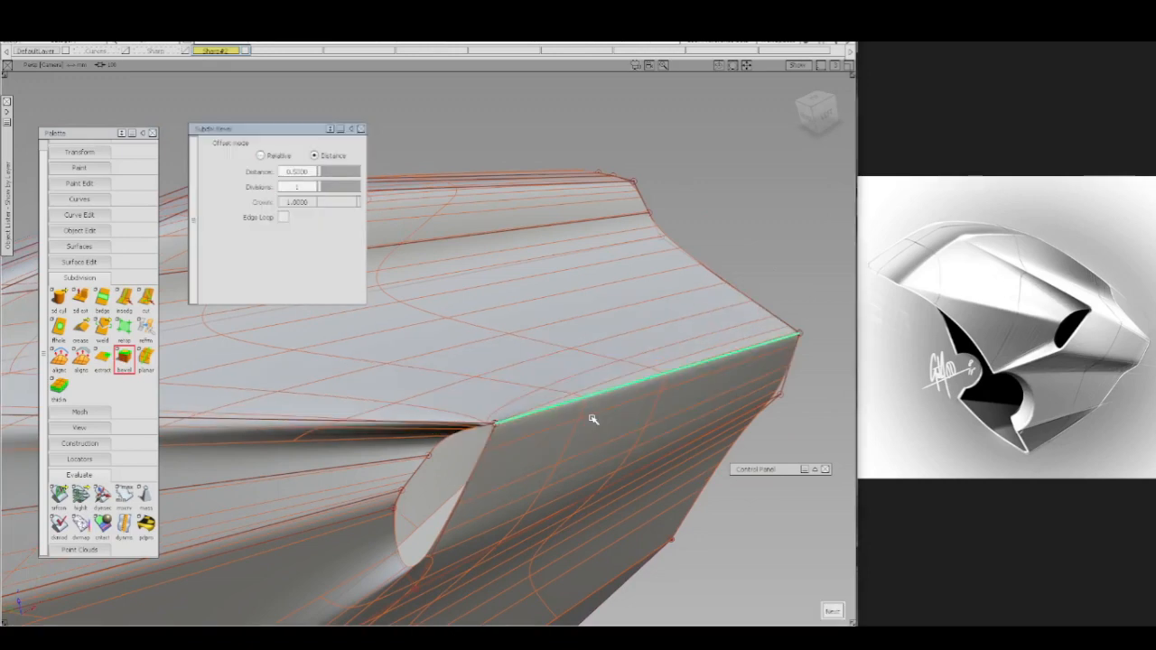
drag(585, 390, 584, 386)
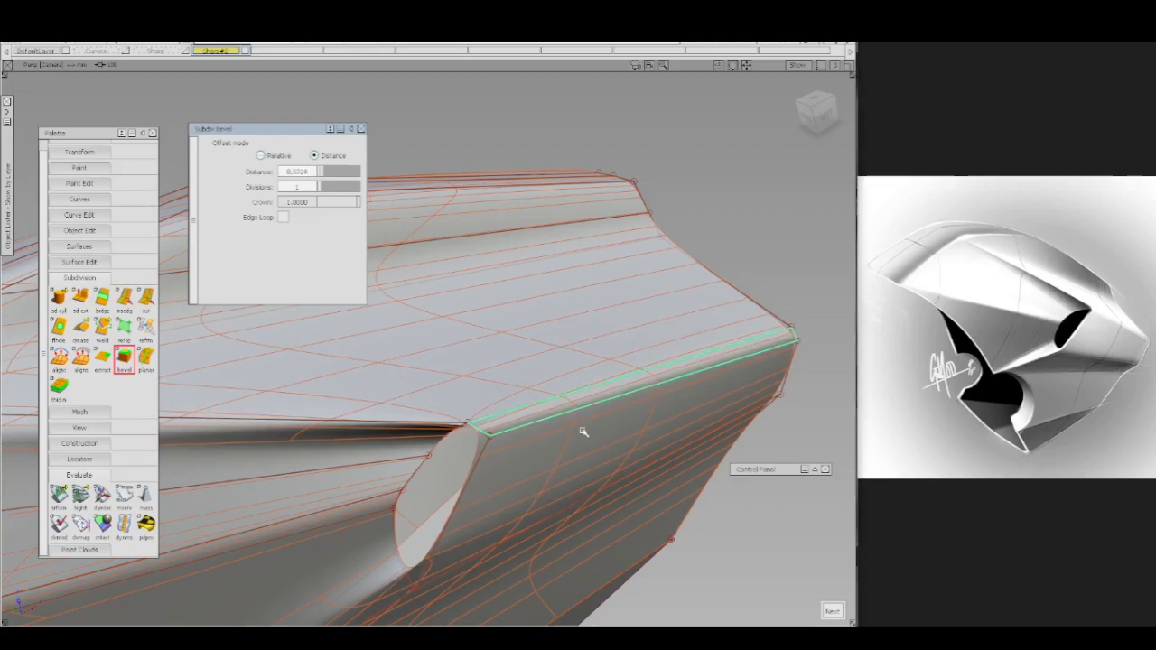
alt+shift+drag(557, 425, 554, 413)
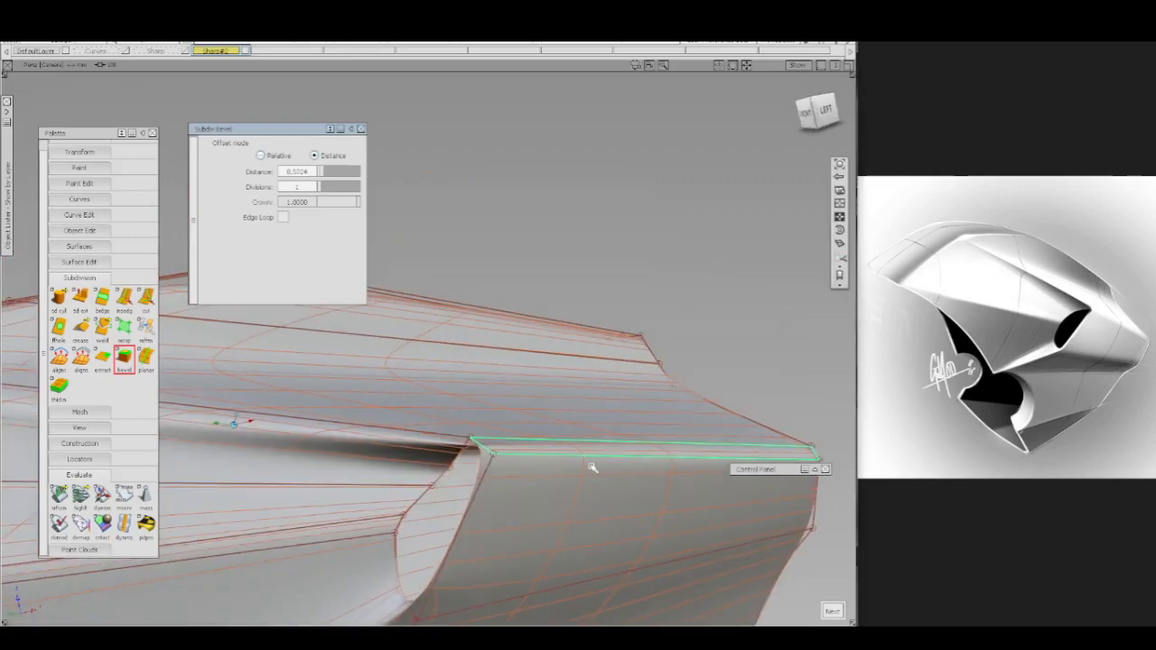
alt+shift+drag(593, 467, 544, 490)
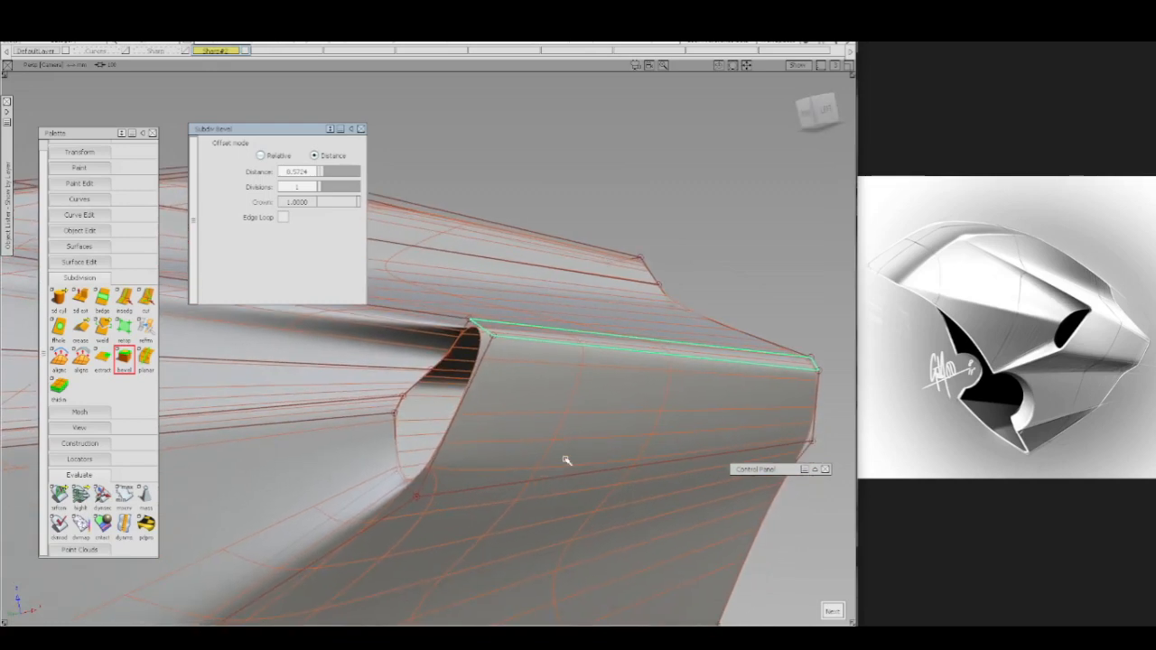
key(space)
- Bevel the lower side edge running rearward from the bottom corner of the side opening with a distance offset
click(559, 467)
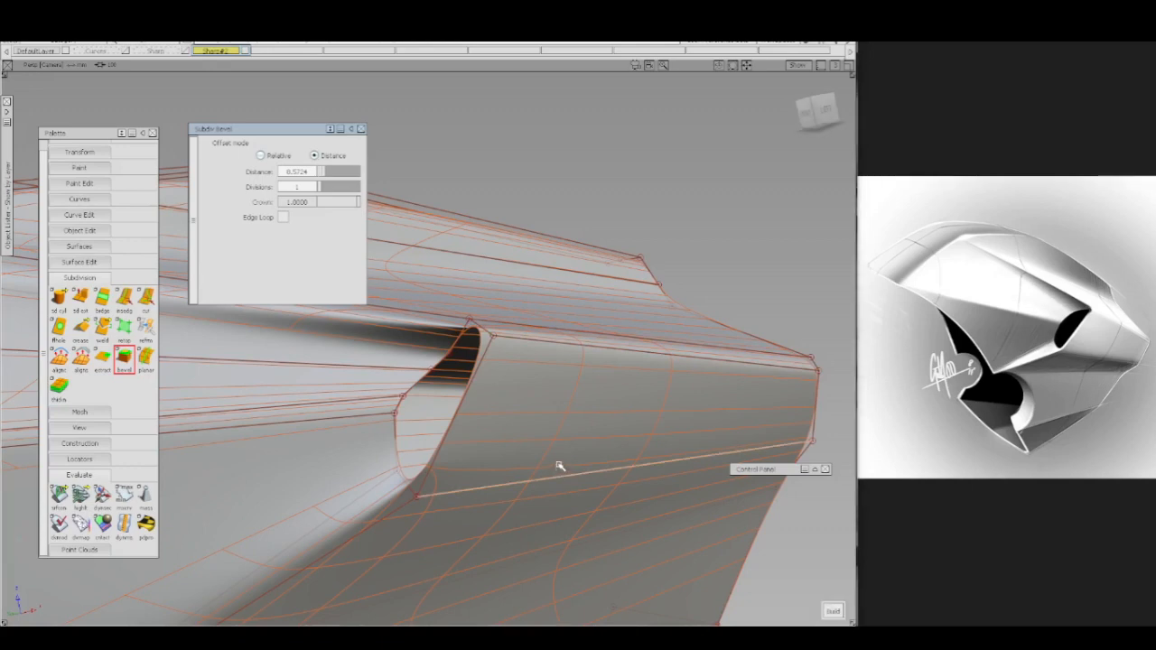
key(space)
drag(560, 463, 562, 462)
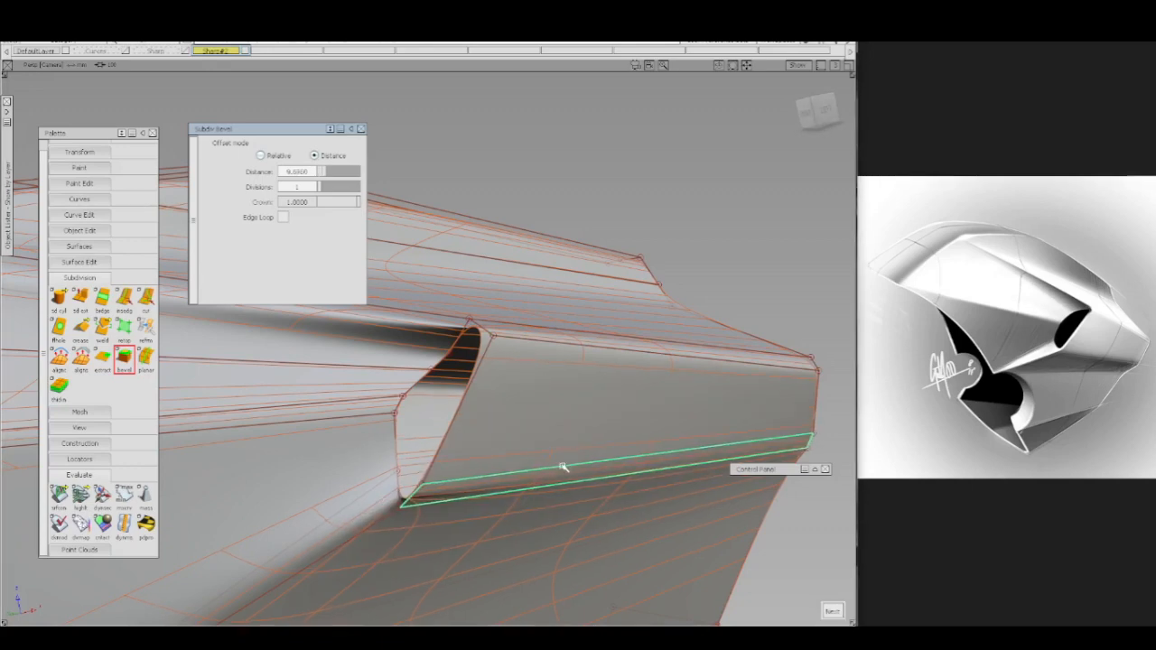
key(space)
- Weld the large lower side panel to the triangular panel beneath it along their shared edge
alt+shift+middle_drag(571, 475, 589, 275)
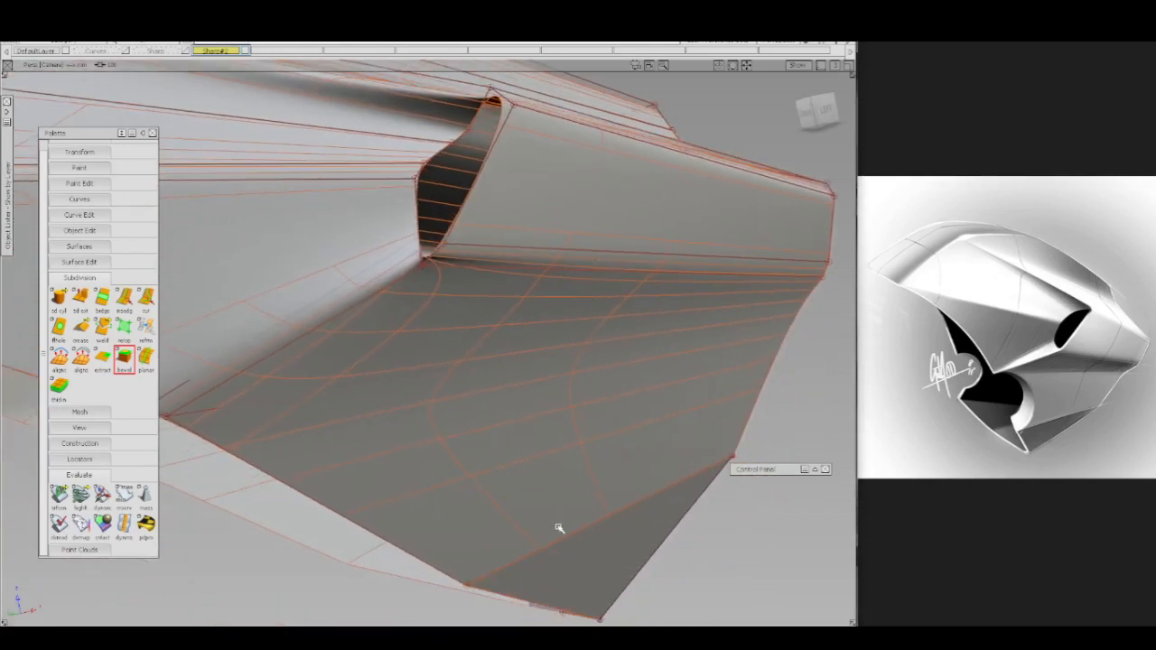
alt+shift+drag(559, 528, 552, 510)
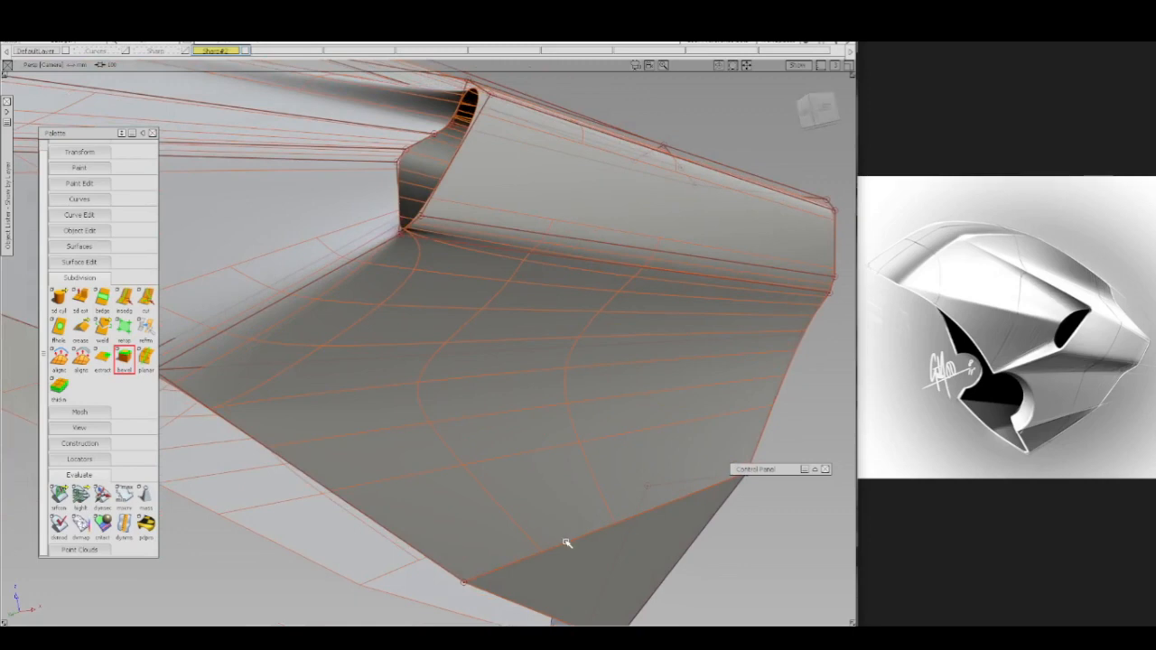
key(w)
click(575, 543)
click(585, 555)
click(575, 543)
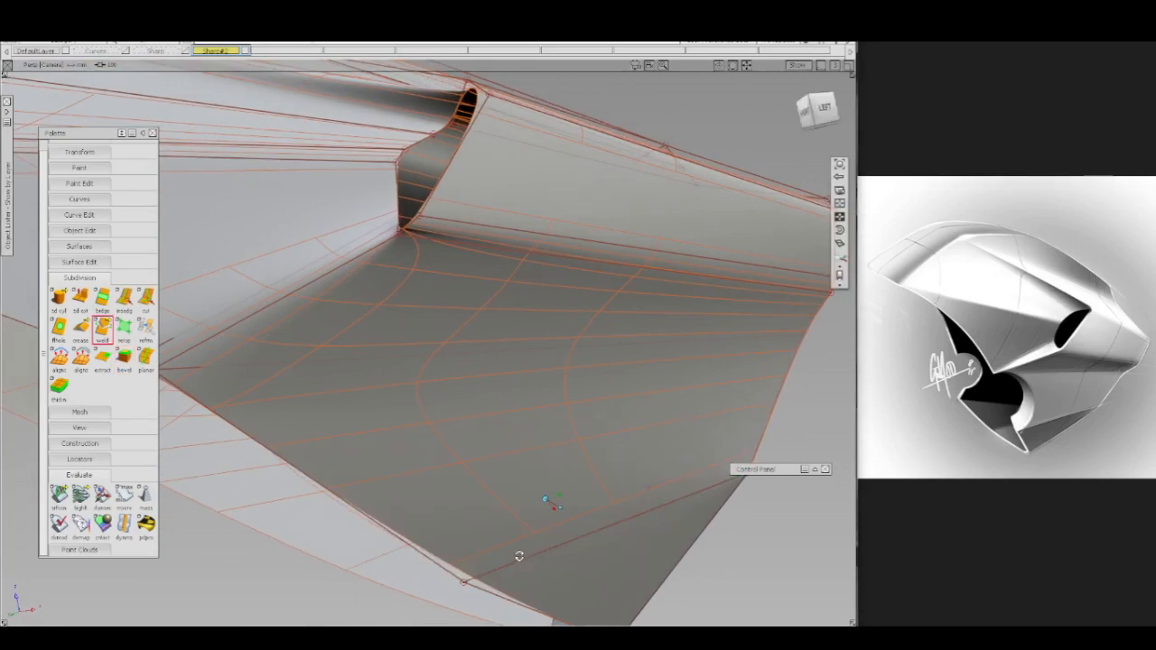
- Weld the triangular side panel to the lower rear panel along their shared corner edge
alt+shift+drag(518, 555, 501, 550)
alt+shift+middle_drag(527, 533, 457, 502)
alt+shift+drag(632, 540, 714, 532)
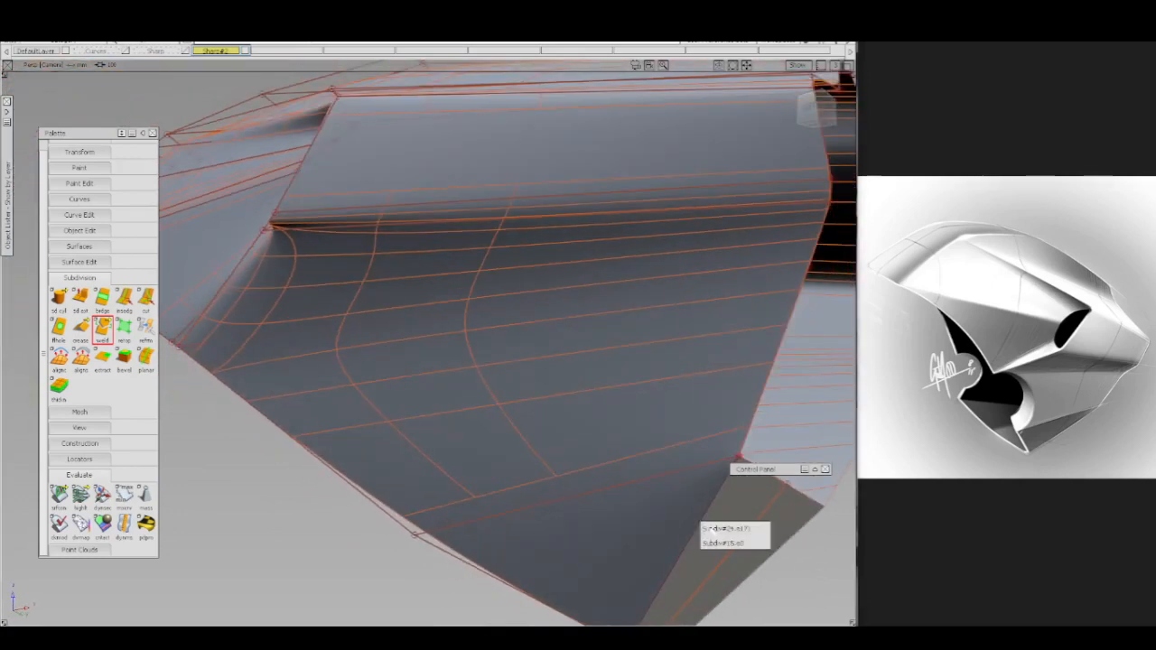
click(699, 527)
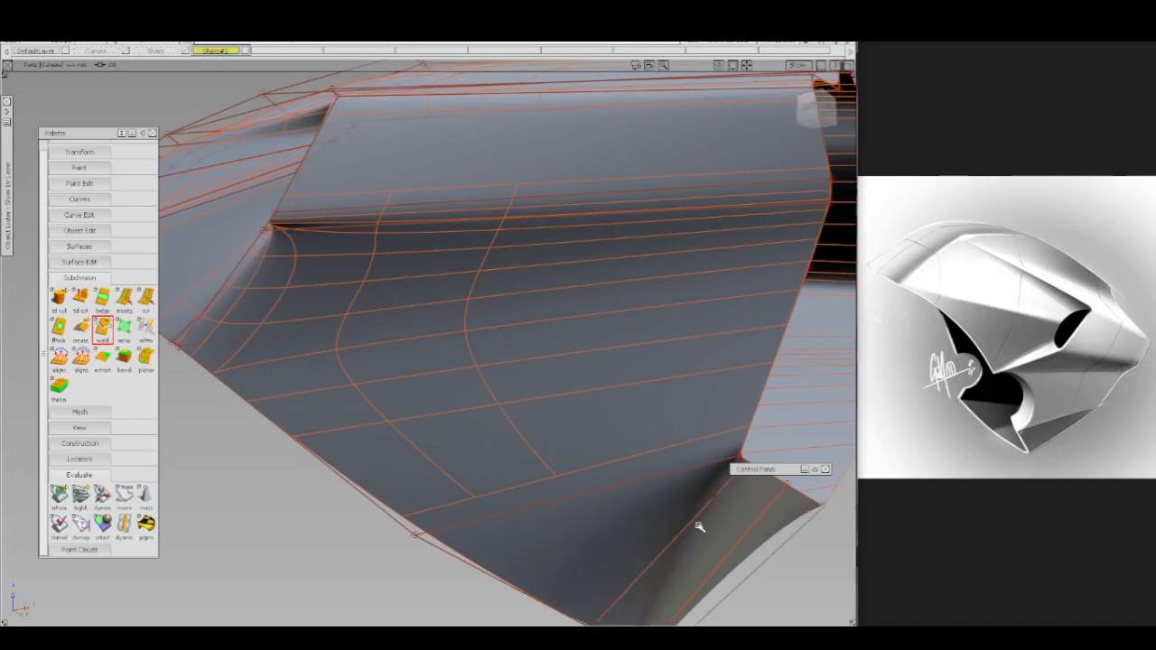
- Insert an edge in the lower rear panel, parallel to its middle edge on the side facing the corner crease, using relative offset
alt+shift+drag(706, 524, 611, 511)
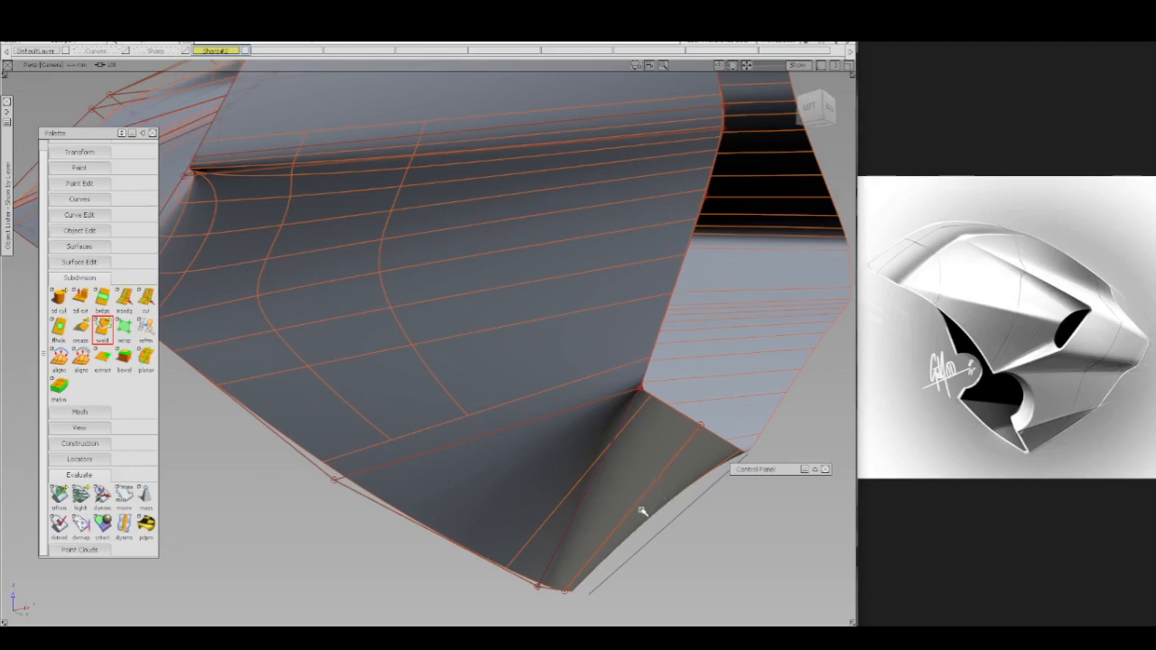
key(i)
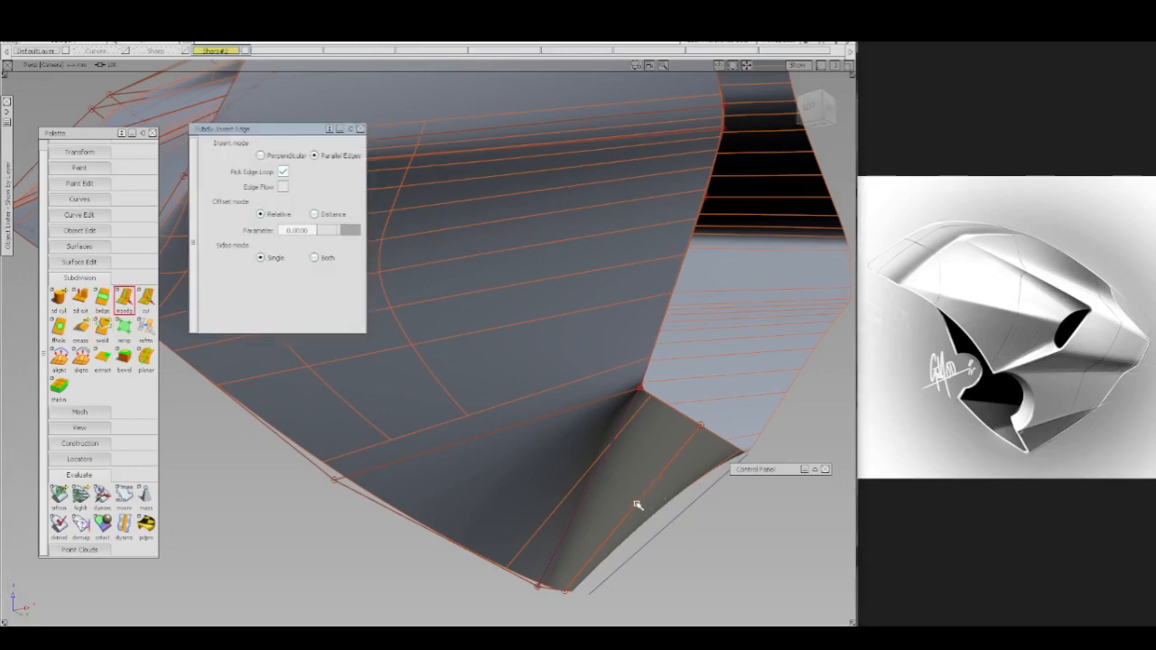
click(637, 506)
drag(637, 505, 612, 479)
click(318, 215)
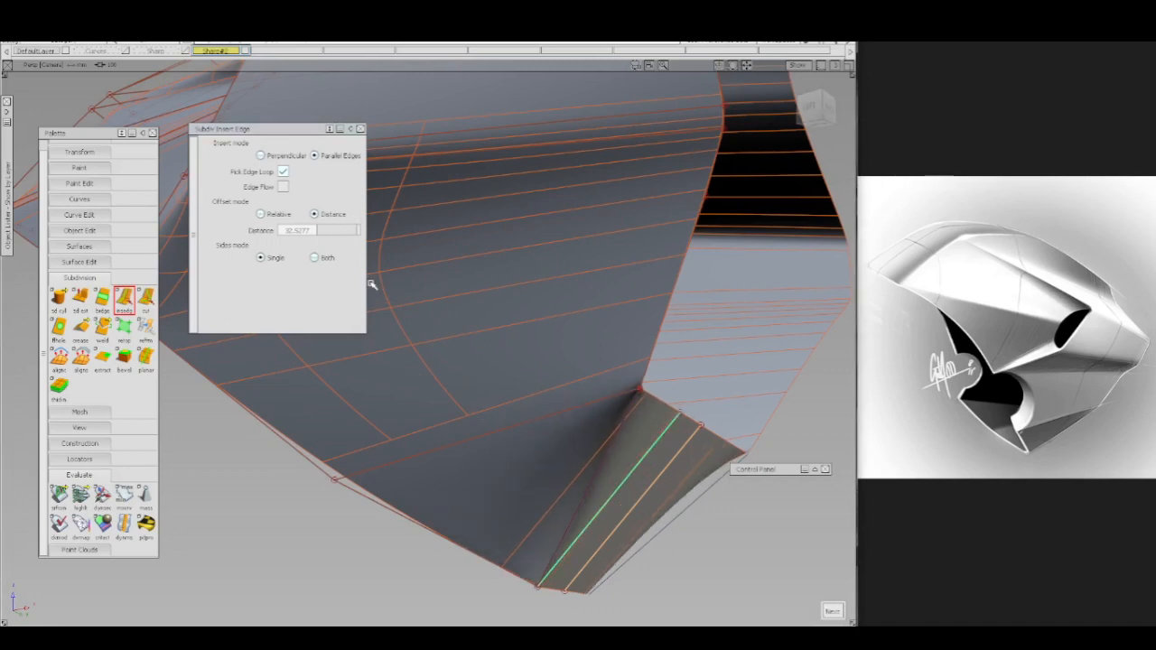
click(288, 214)
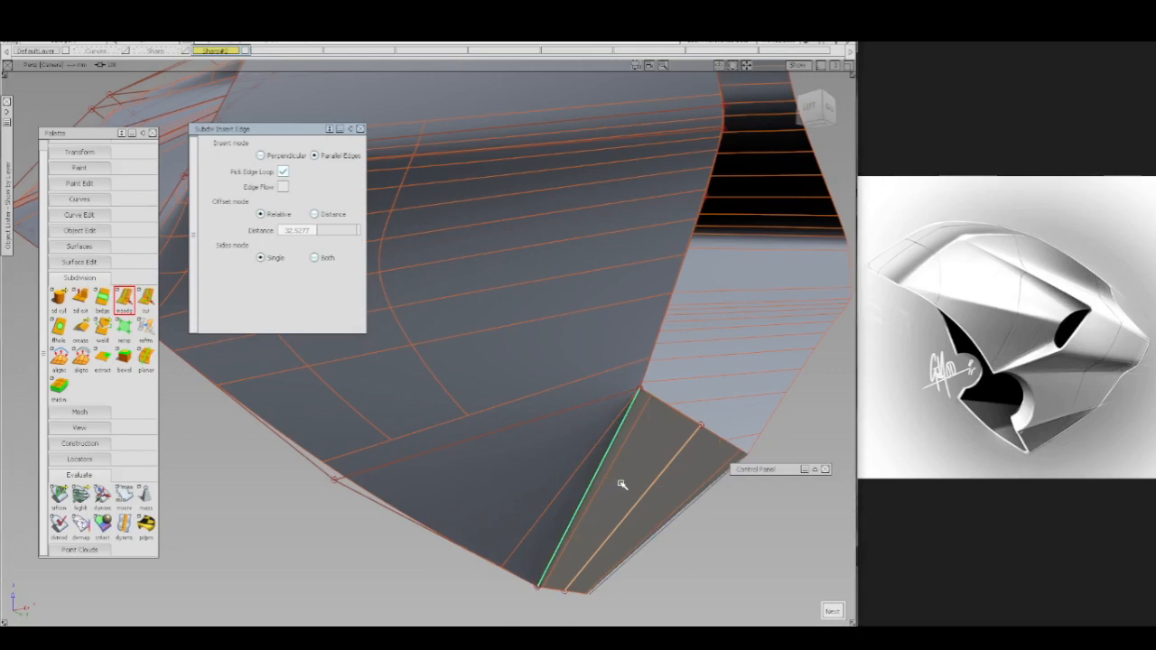
drag(622, 482, 623, 485)
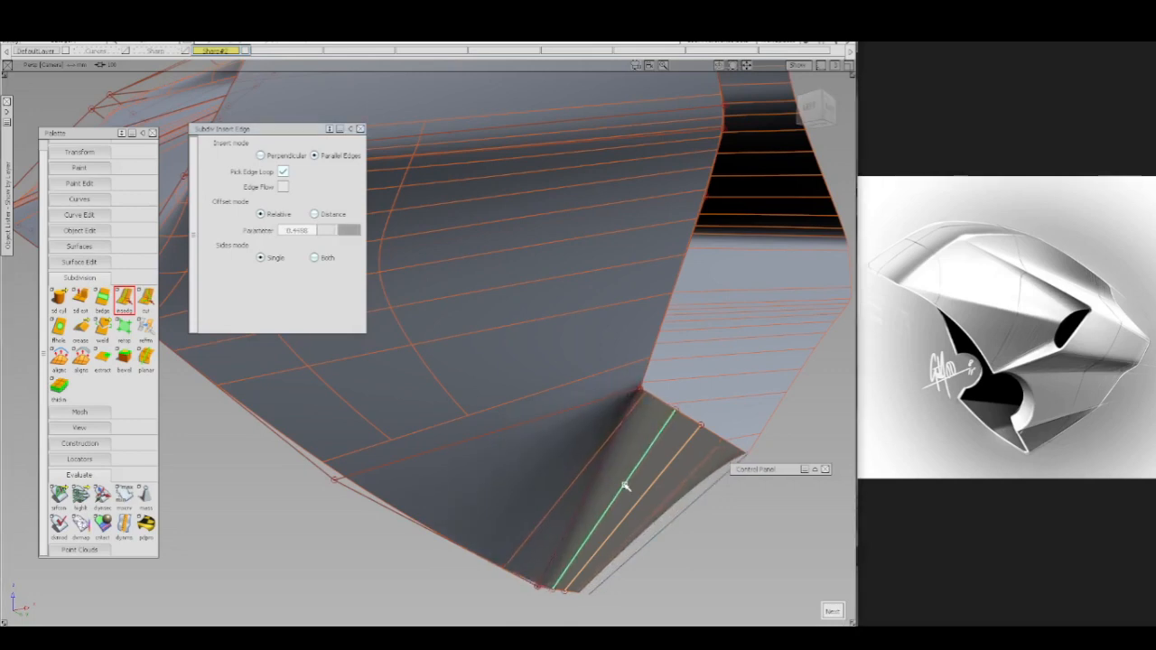
drag(625, 486, 547, 504)
click(314, 214)
drag(598, 467, 630, 479)
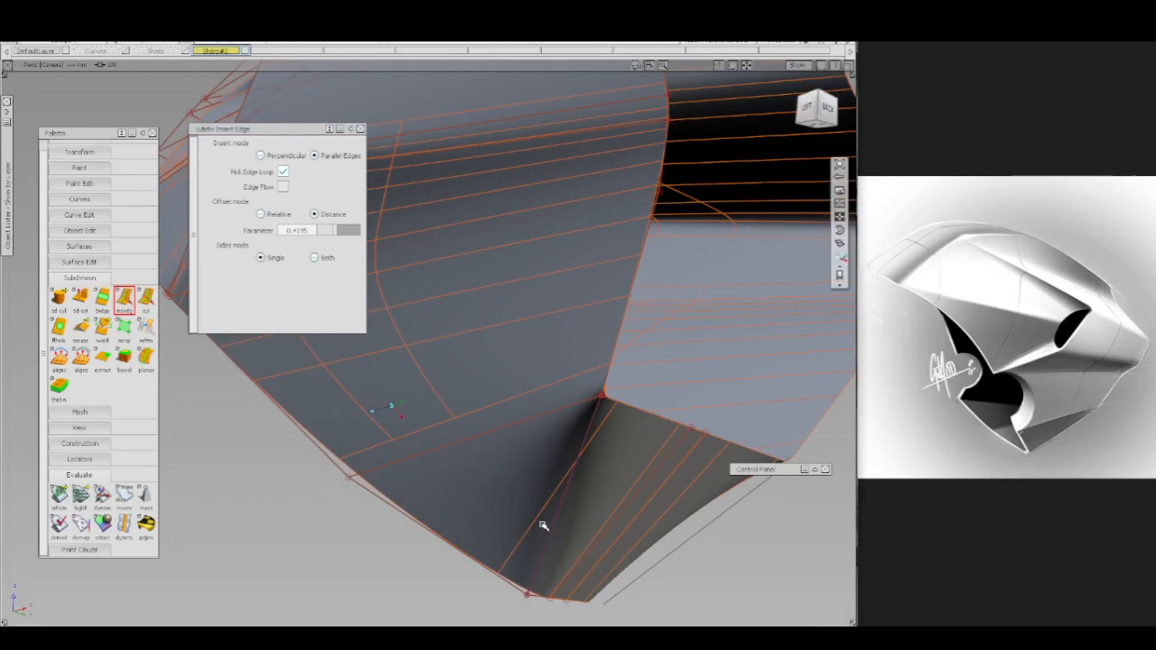
- Insert an edge close alongside the corner crease between the side and lower rear panels using distance offset, undoing stray attempts
alt+shift+drag(544, 524, 630, 325)
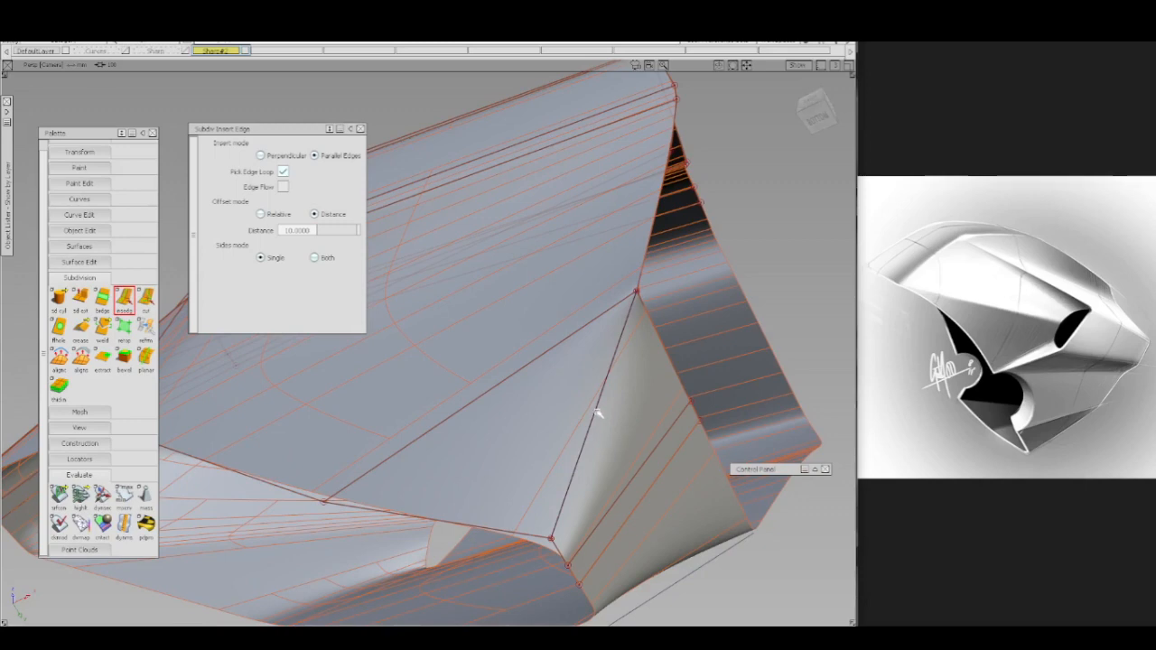
drag(597, 413, 617, 483)
key(ctrl+z)
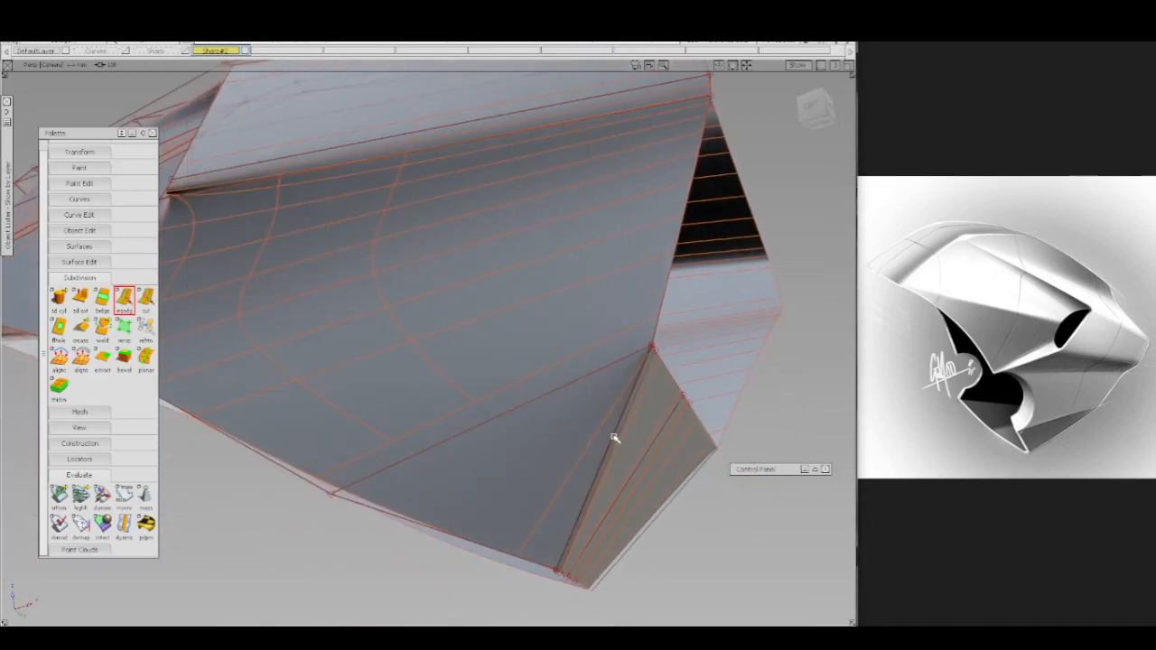
click(605, 434)
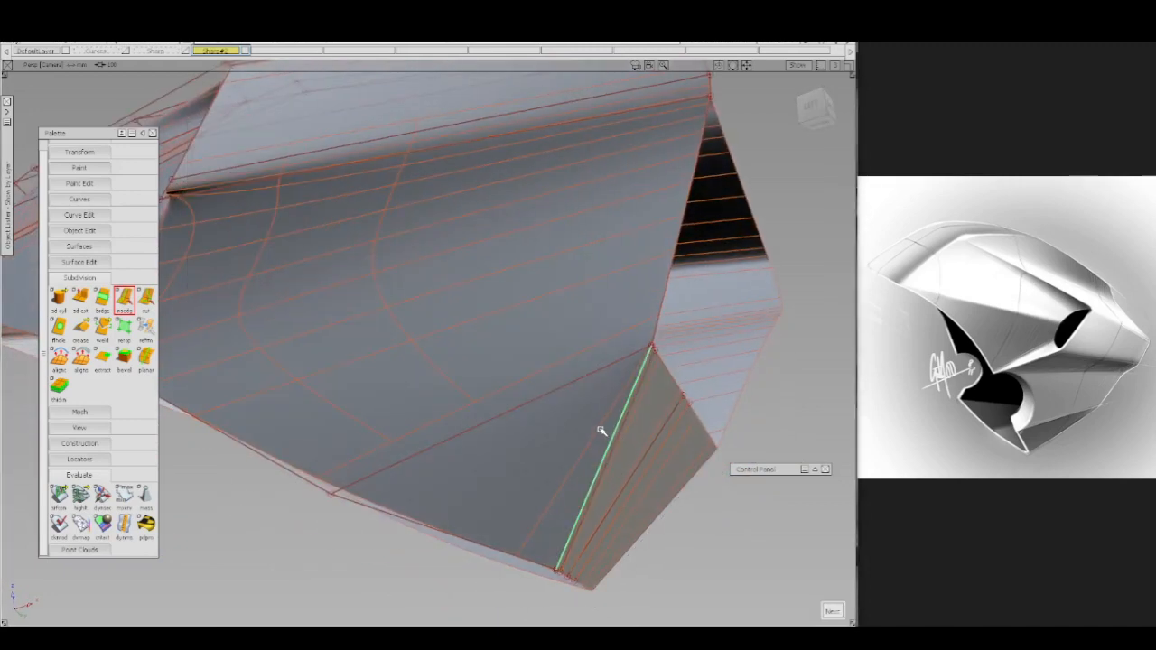
key(ctrl+z)
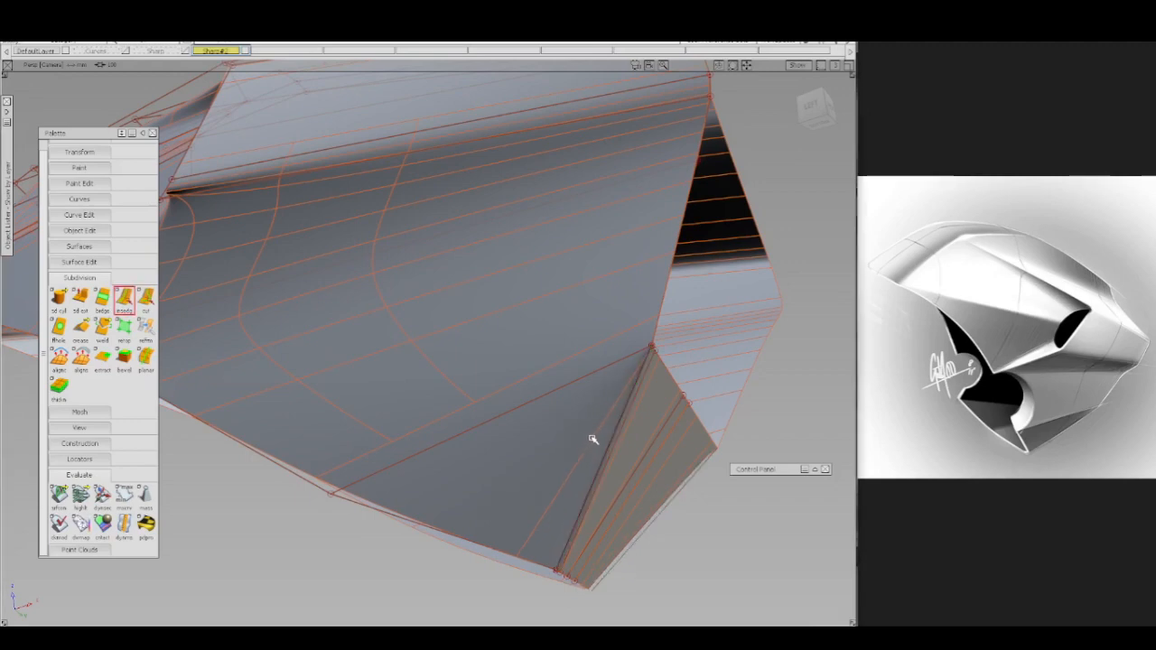
- Pick the vertex at the upper end of the corner crease and examine the crease shape from the side and rear
alt+shift+drag(591, 439, 604, 434)
ctrl+shift+drag(620, 348, 654, 342)
click(655, 340)
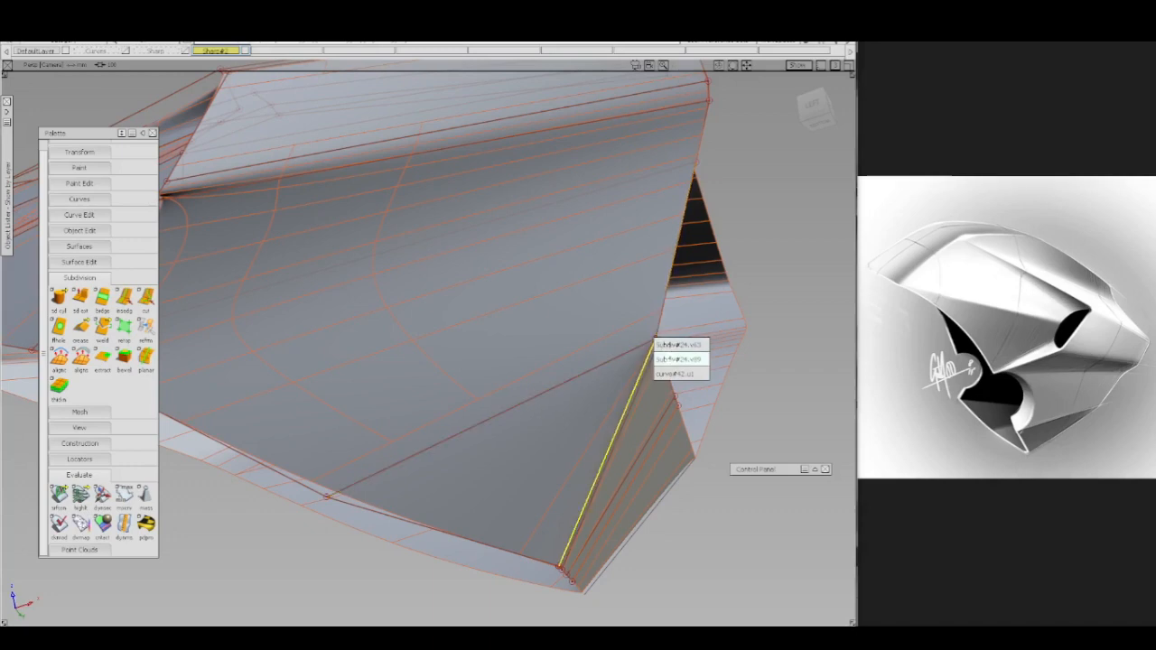
click(664, 344)
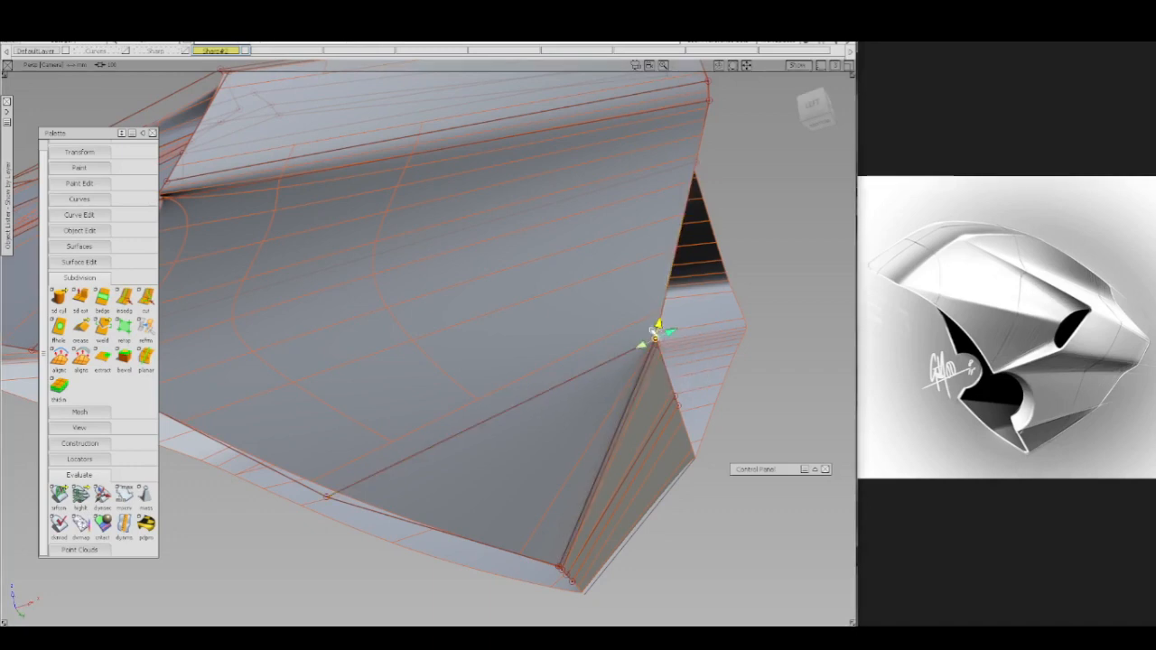
ctrl+shift+click(659, 340)
alt+shift+right_drag(669, 360, 714, 356)
alt+shift+drag(686, 362, 542, 397)
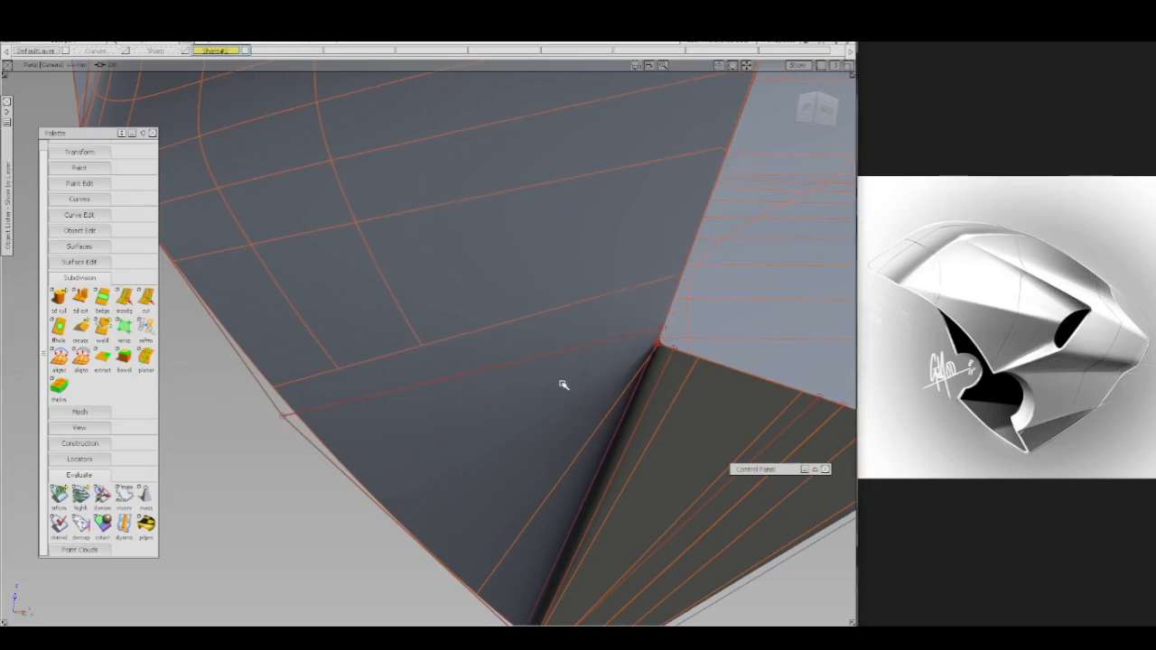
alt+shift+drag(563, 382, 658, 310)
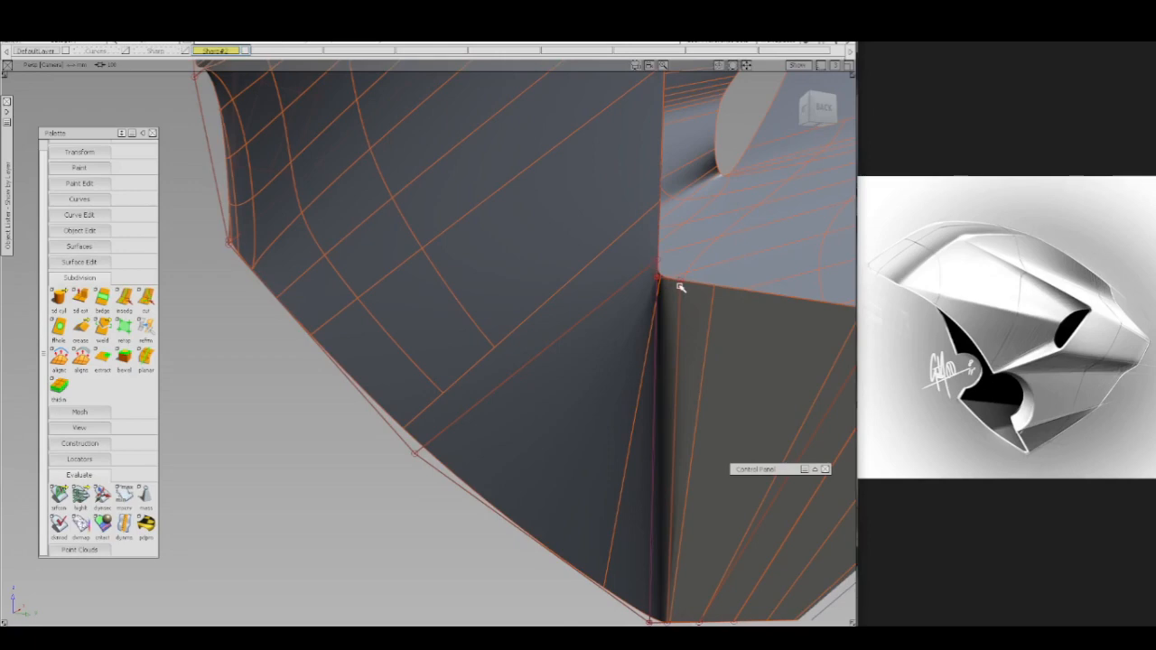
alt+shift+drag(663, 354, 666, 357)
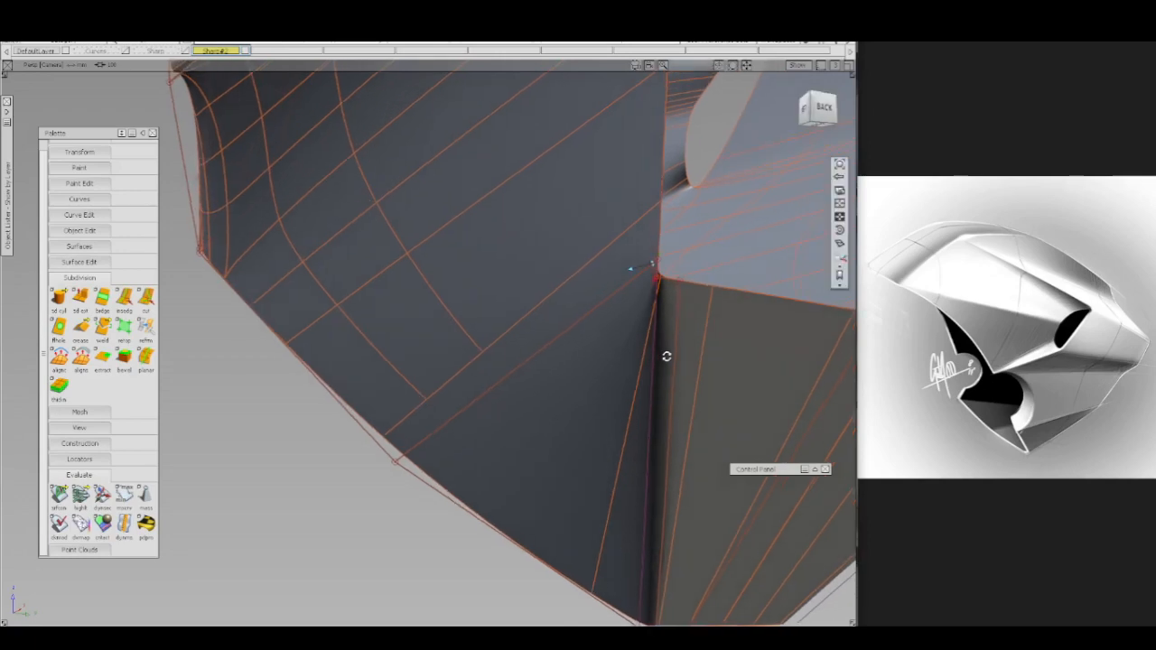
alt+shift+middle_drag(667, 357, 658, 306)
alt+shift+drag(650, 322, 648, 257)
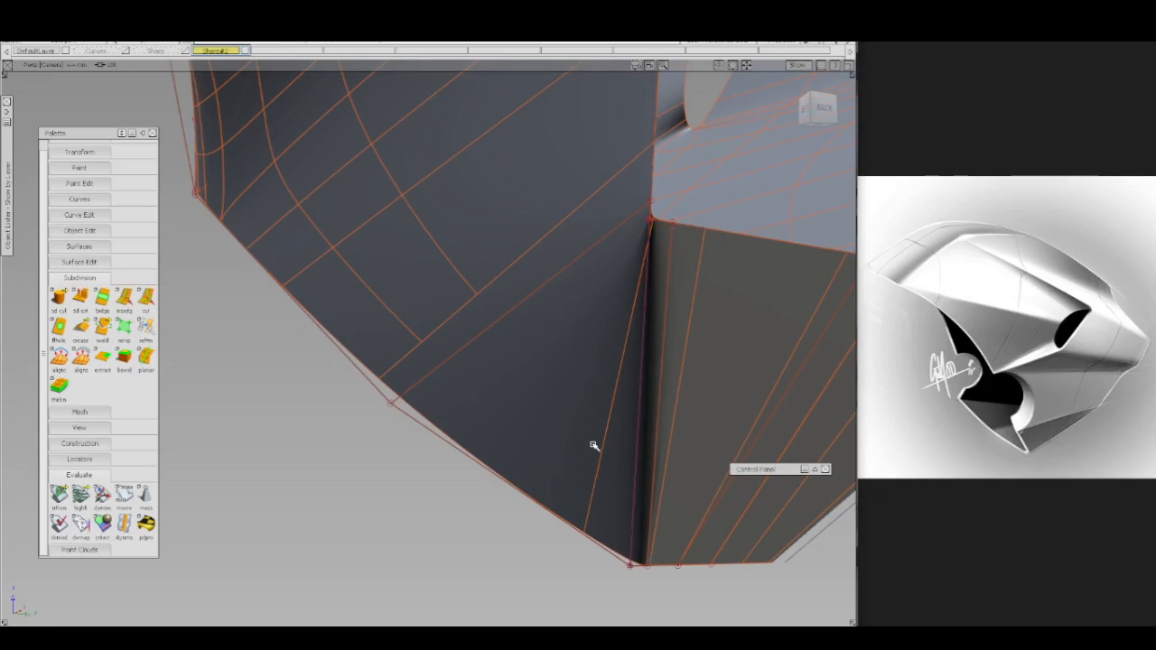
- Move the lower end vertex beside the corner crease forward along the side panel's bottom border in the left view, then clear the selection
alt+shift+drag(593, 447, 596, 530)
click(645, 380)
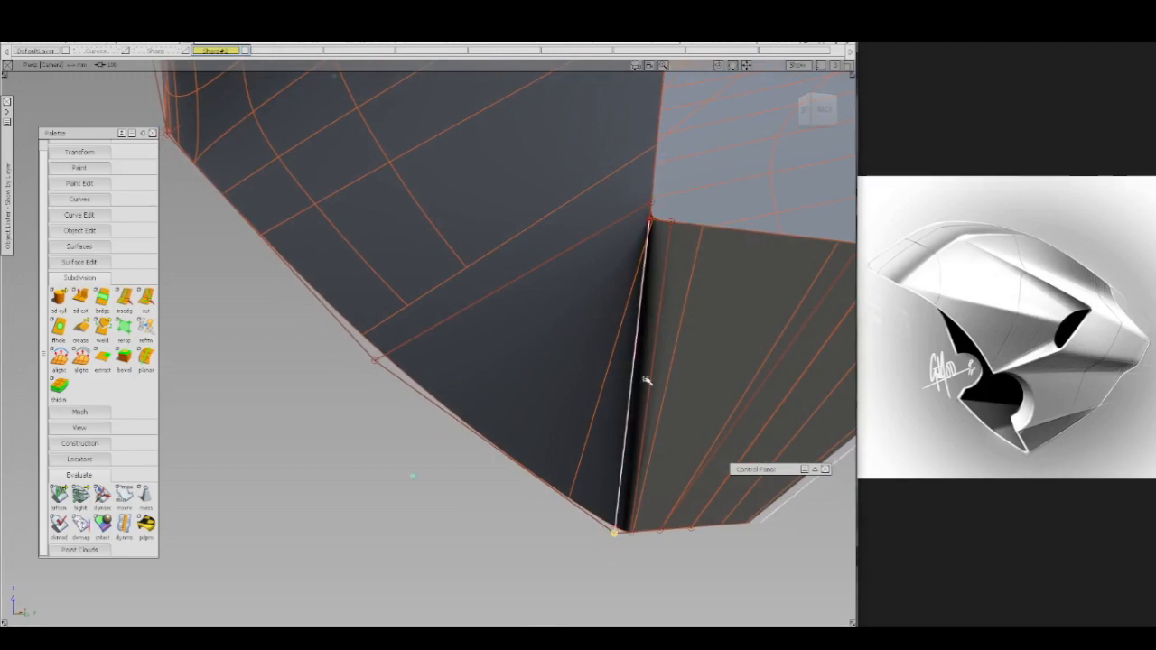
click(828, 110)
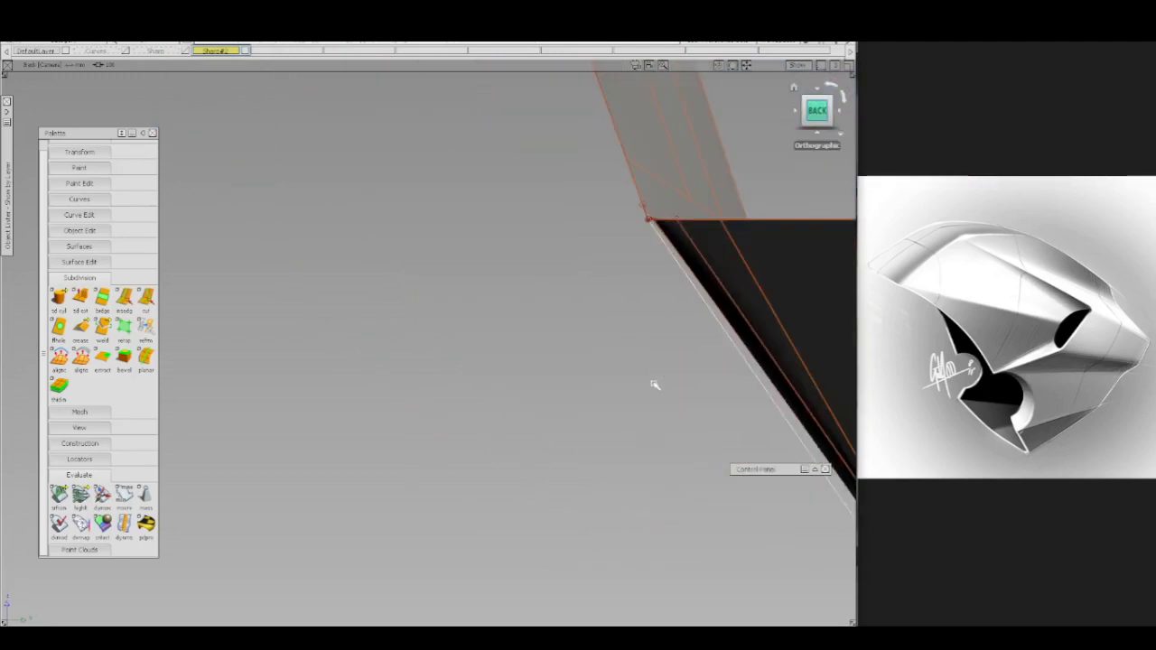
ctrl+shift+middle_drag(654, 386, 617, 326)
click(796, 110)
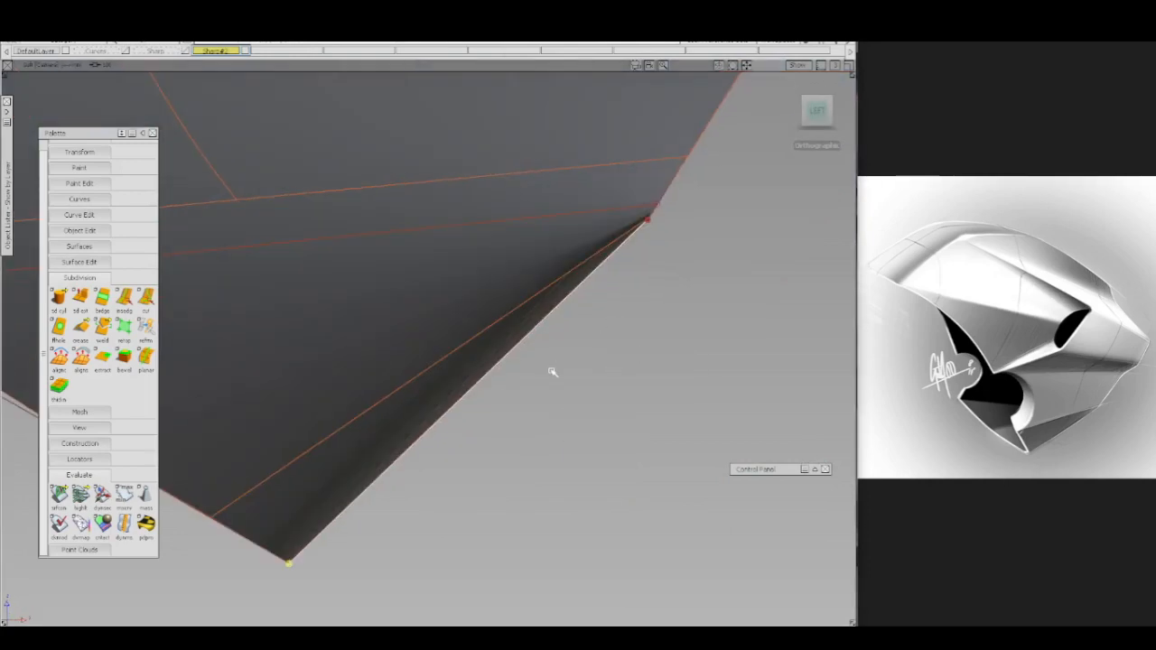
alt+shift+right_drag(552, 372, 532, 390)
alt+shift+middle_drag(532, 390, 583, 404)
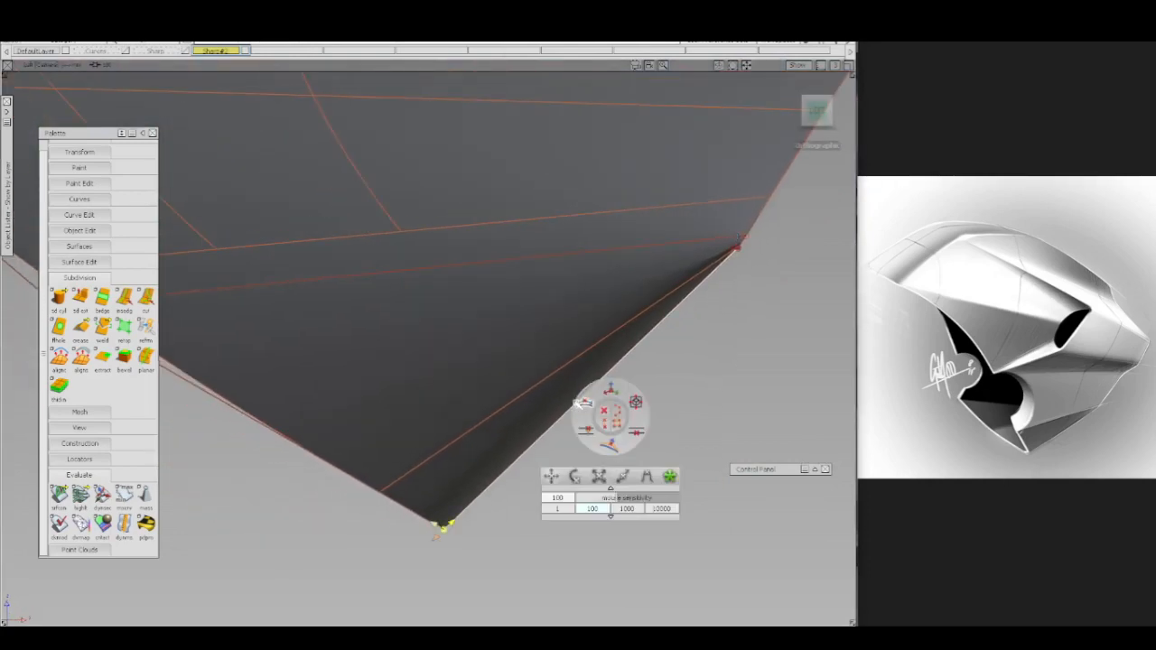
click(559, 508)
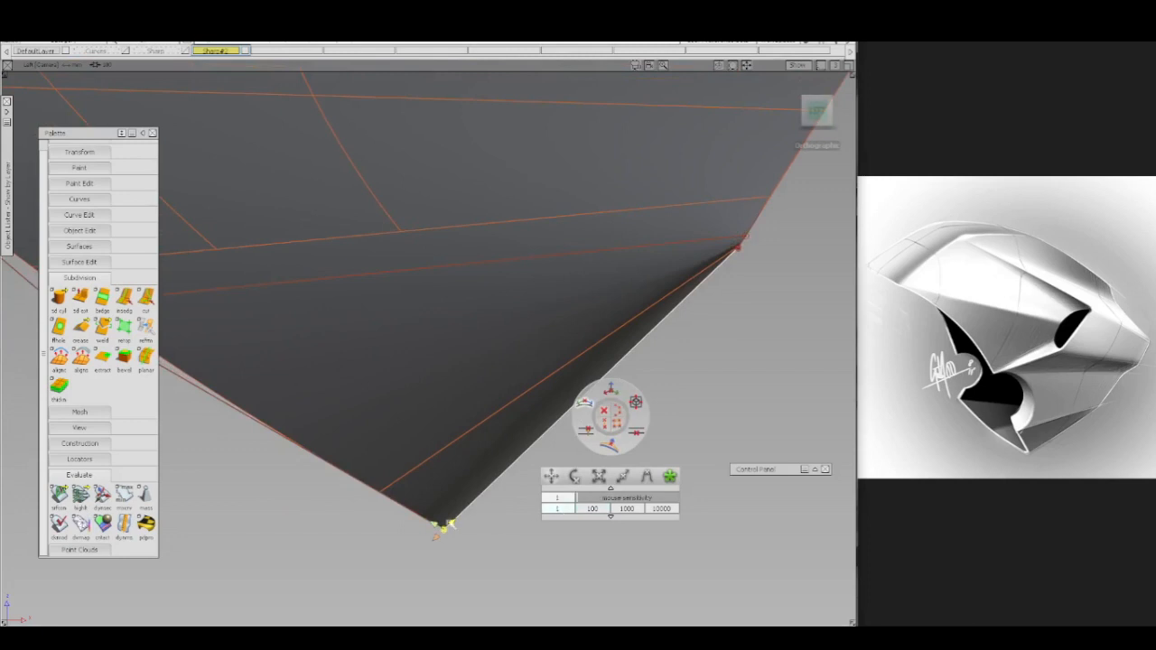
drag(370, 431, 388, 366)
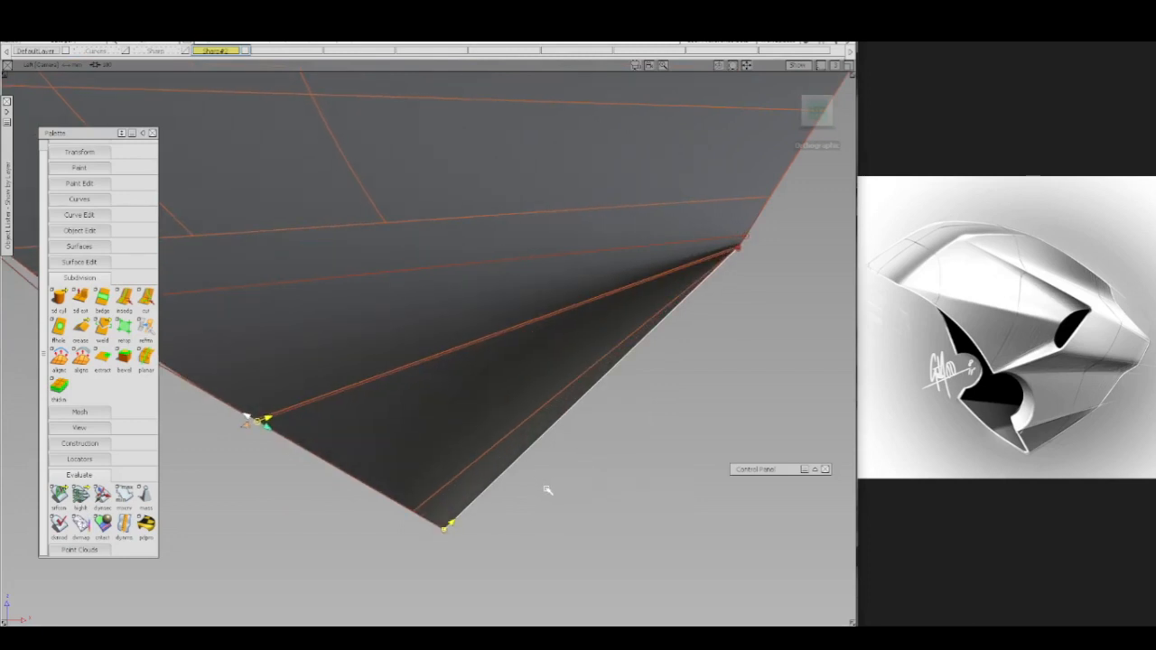
drag(562, 485, 605, 499)
alt+shift+drag(511, 487, 568, 364)
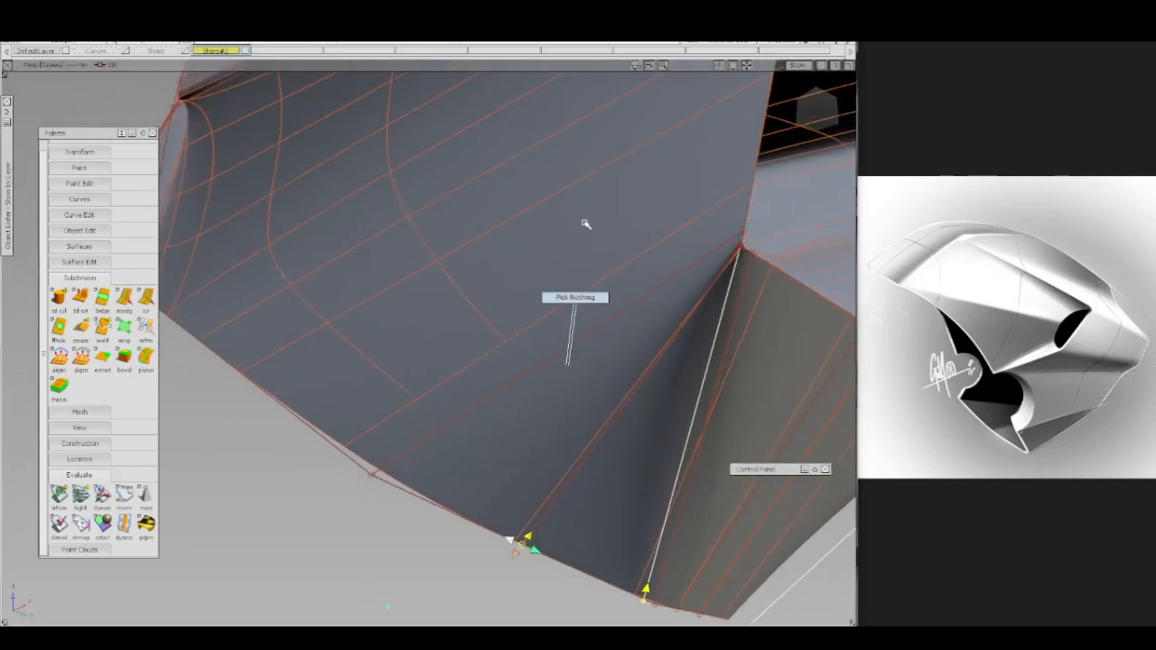
- Bevel the side panel edge ending at the top of the corner crease, using distance offset of about 2.75 with one division
alt+shift+drag(653, 302, 650, 270)
alt+shift+click(694, 239)
mouse_move(687, 303)
alt+shift+right_down()
mouse_move(686, 292)
mouse_move(695, 304)
alt+shift+right_up()
alt+shift+drag(694, 305, 603, 284)
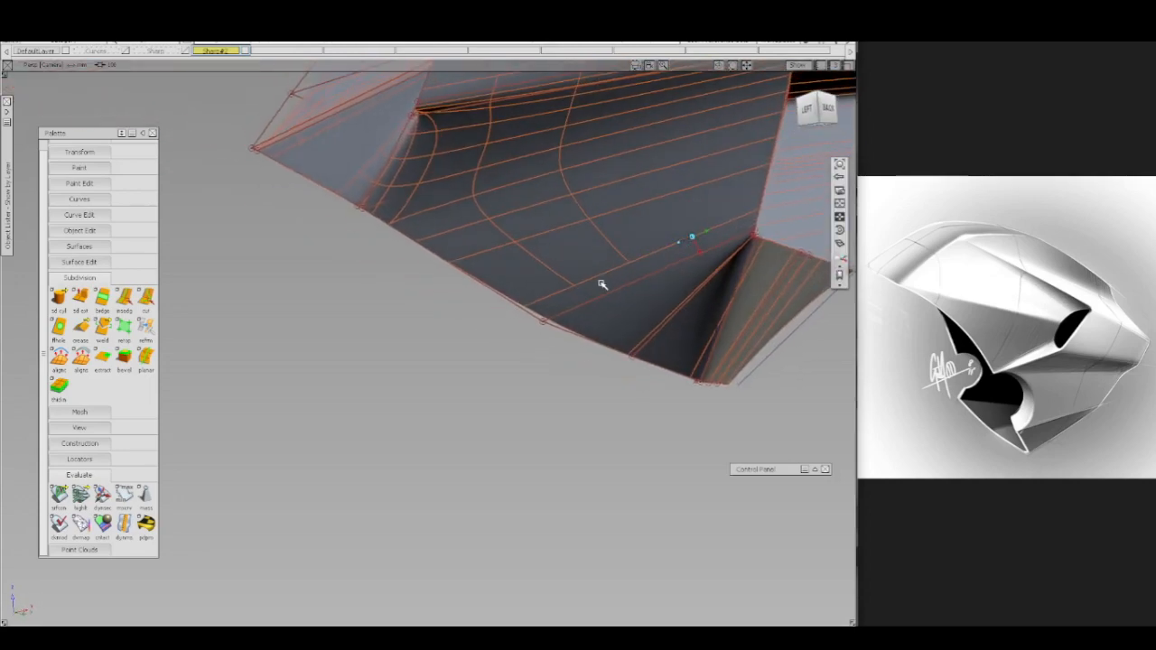
alt+shift+right_drag(722, 293, 724, 287)
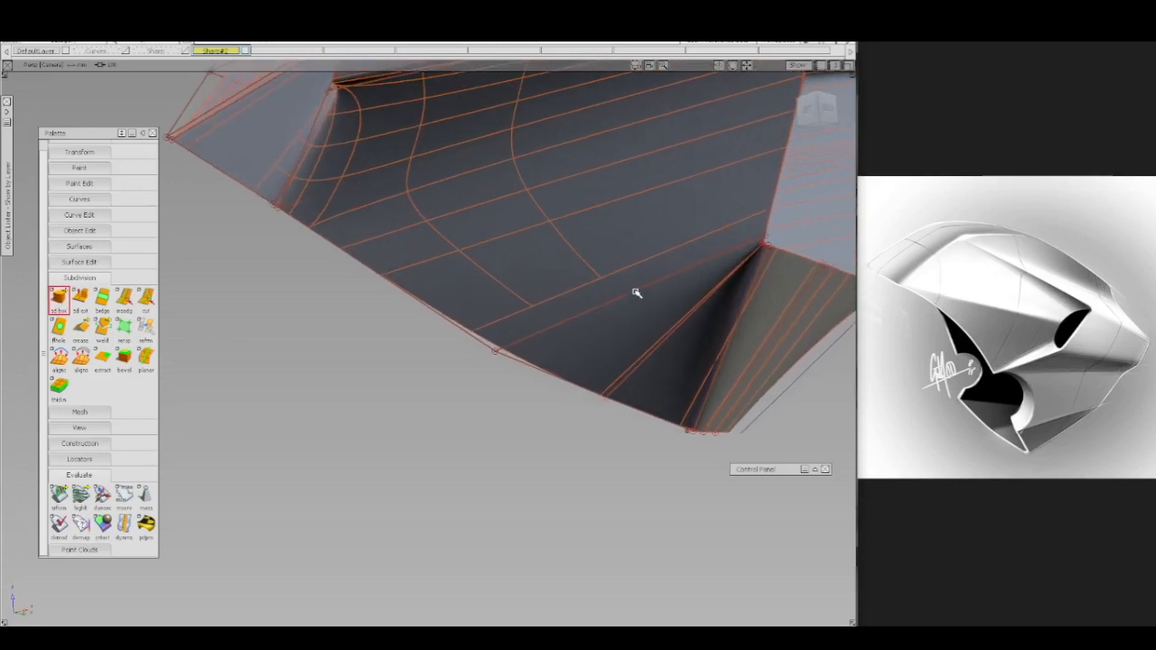
key(shift+alt)
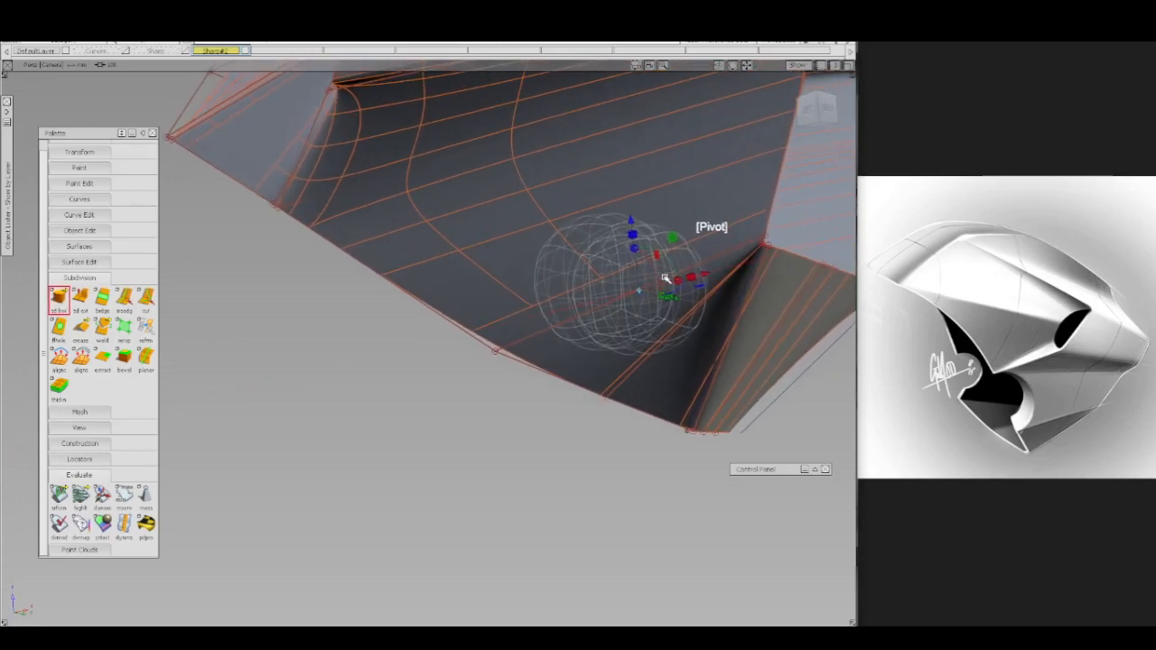
key(ctrl+z)
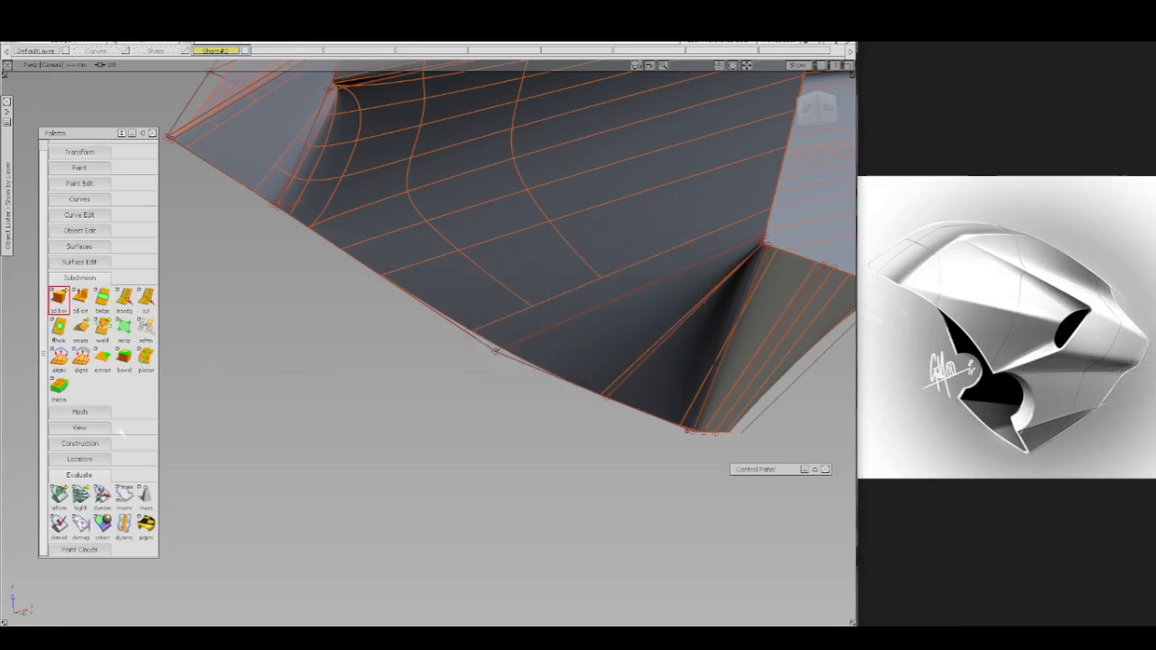
click(123, 357)
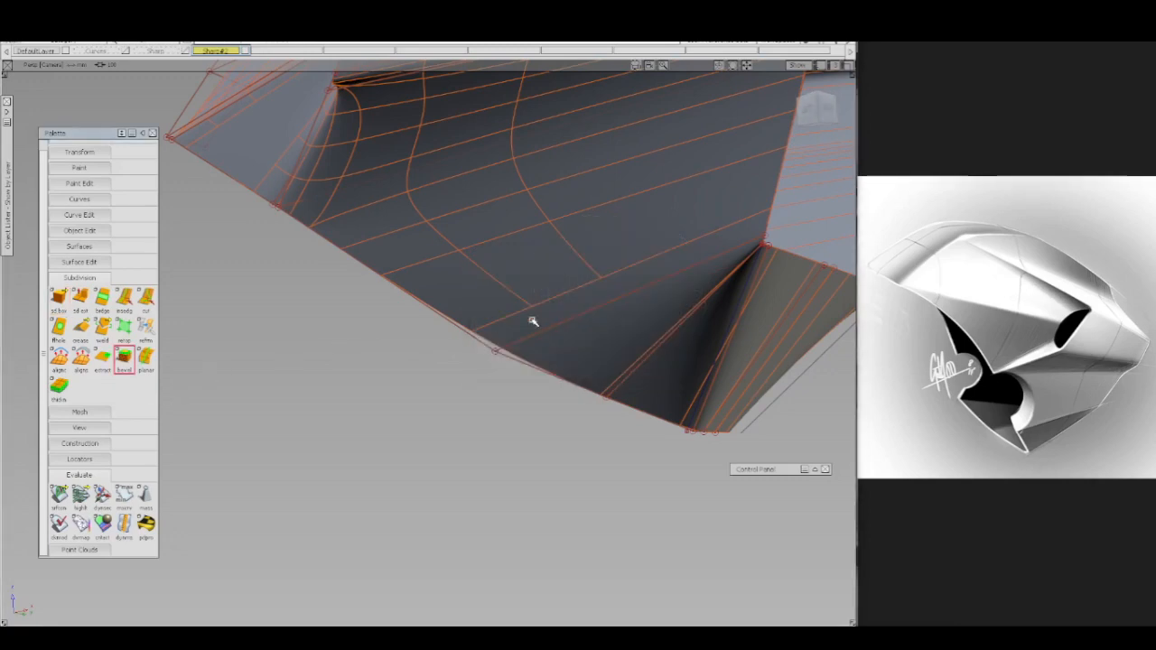
click(579, 312)
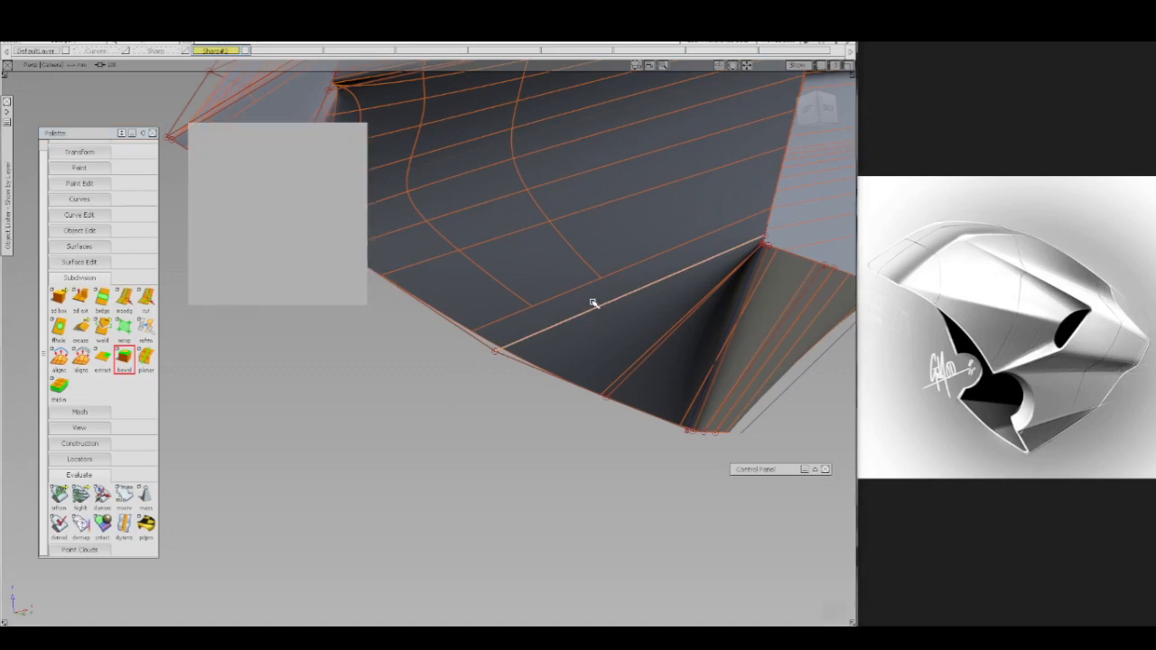
click(607, 294)
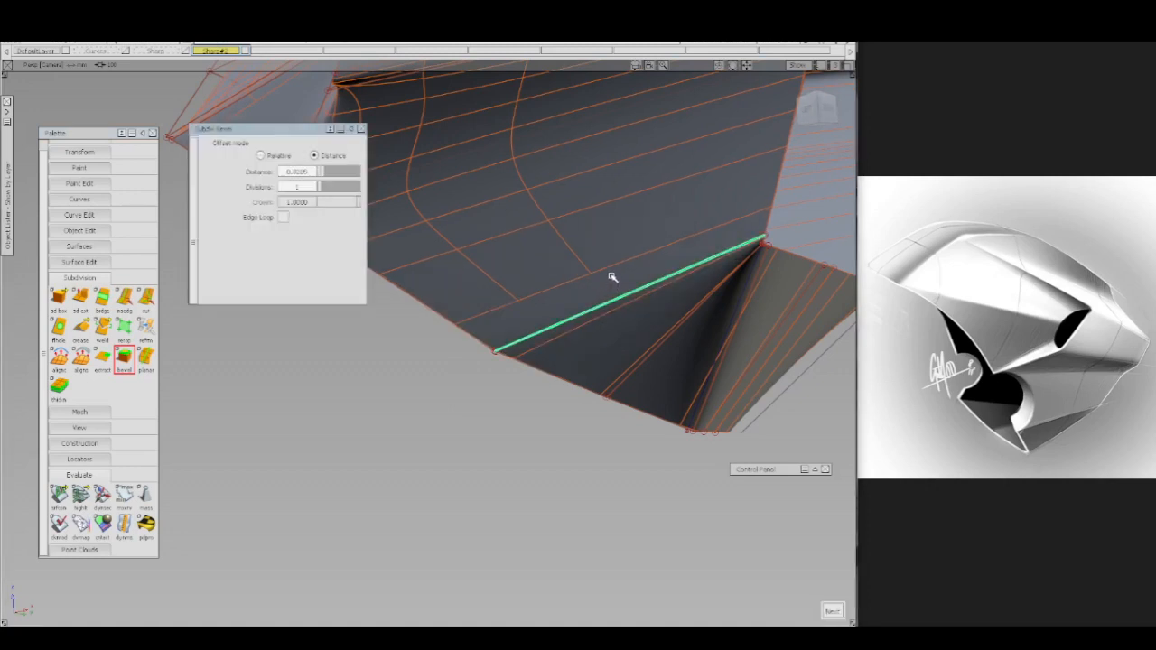
drag(613, 277, 628, 234)
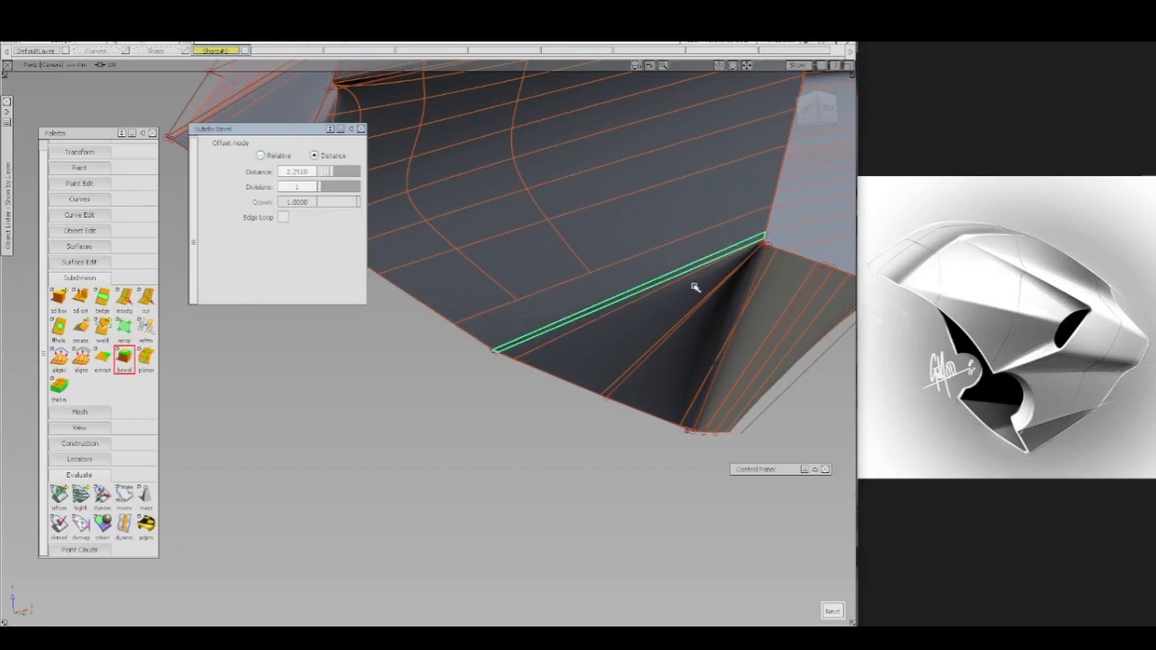
key(space)
- Delete the redundant edge of the closely spaced pair on the side panel's face beside the corner crease
alt+shift+drag(734, 322, 663, 323)
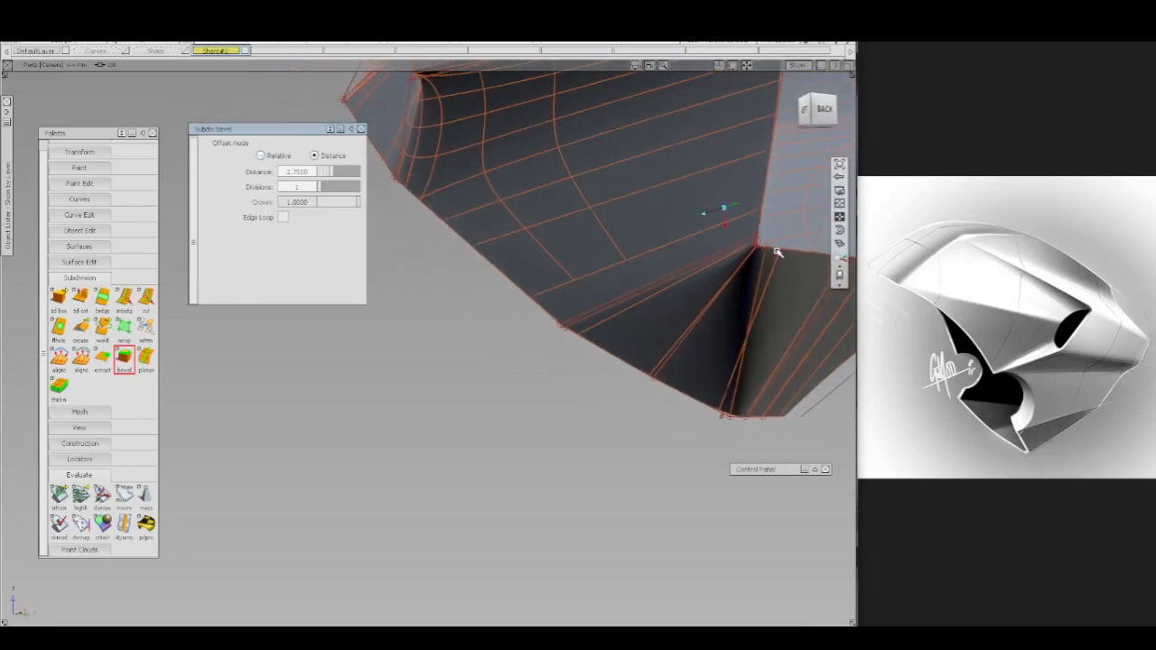
alt+shift+right_drag(778, 269, 785, 208)
alt+shift+drag(735, 303, 761, 276)
alt+shift+right_drag(741, 287, 682, 302)
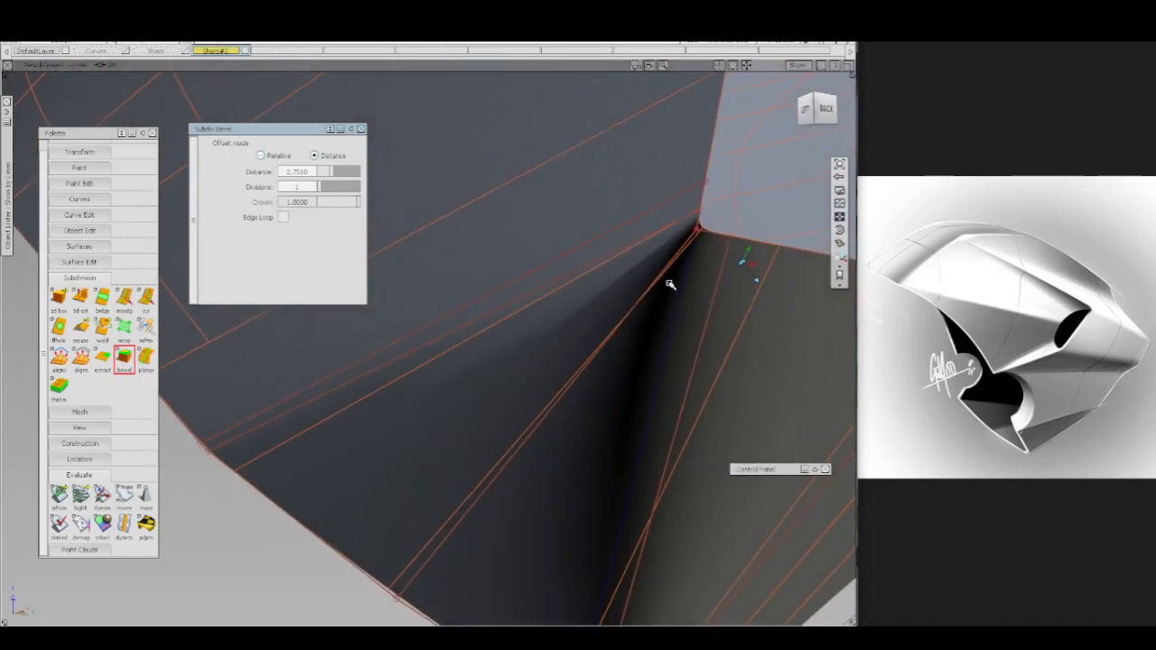
ctrl+shift+click(643, 240)
ctrl+shift+drag(664, 245, 615, 245)
ctrl+shift+click(657, 248)
ctrl+shift+click(657, 247)
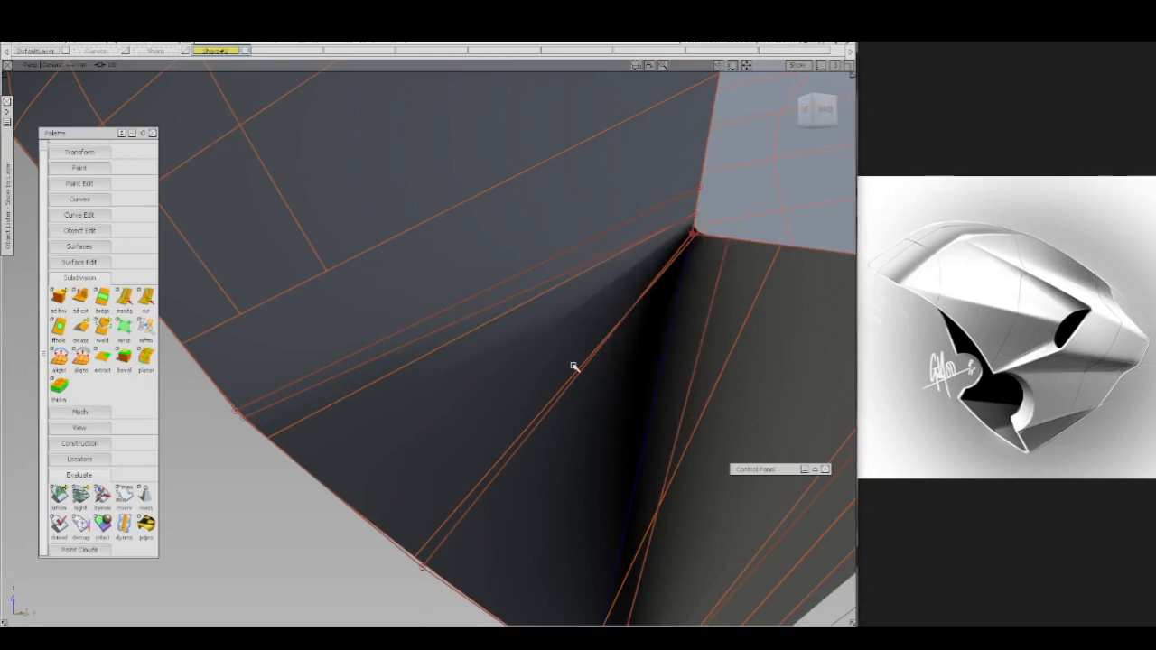
ctrl+shift+drag(418, 547, 438, 547)
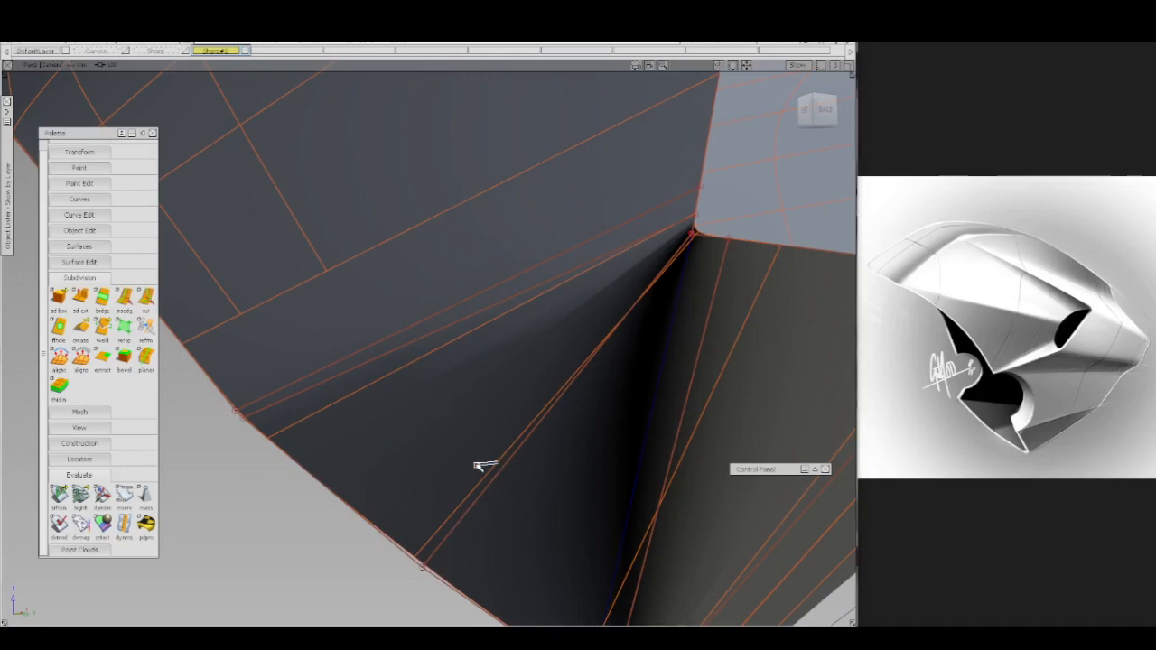
click(502, 480)
key(Delete)
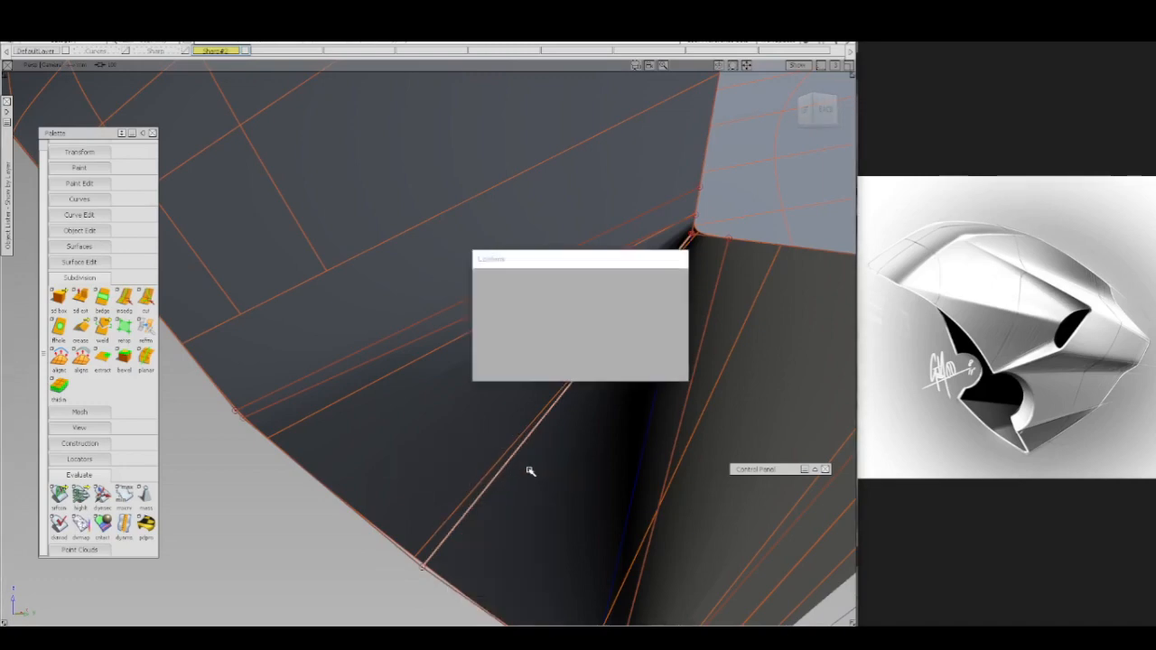
- Examine the lower rear corner from the side, and the whole model from the saved Variant view with the wireframe hidden
alt+shift+drag(581, 440, 657, 383)
alt+shift+right_drag(658, 383, 589, 471)
mouse_move(588, 471)
alt+shift+mouse_down()
mouse_move(503, 460)
mouse_move(587, 459)
alt+shift+mouse_up()
alt+shift+right_drag(587, 459, 532, 453)
alt+shift+drag(531, 454, 723, 452)
click(841, 268)
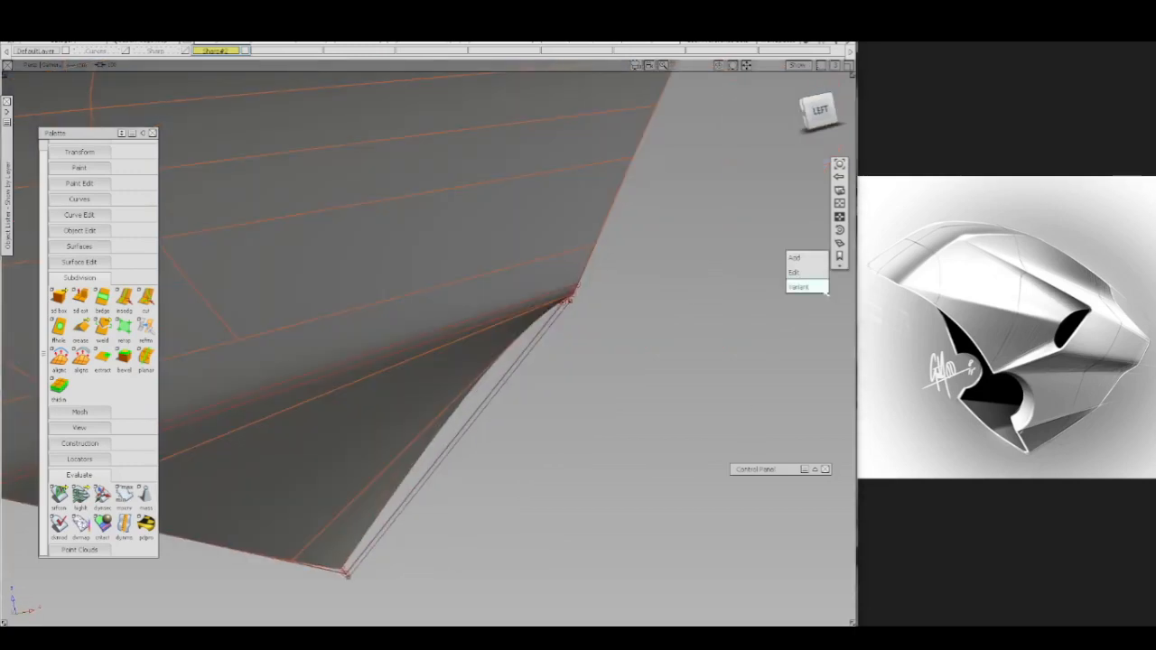
click(799, 287)
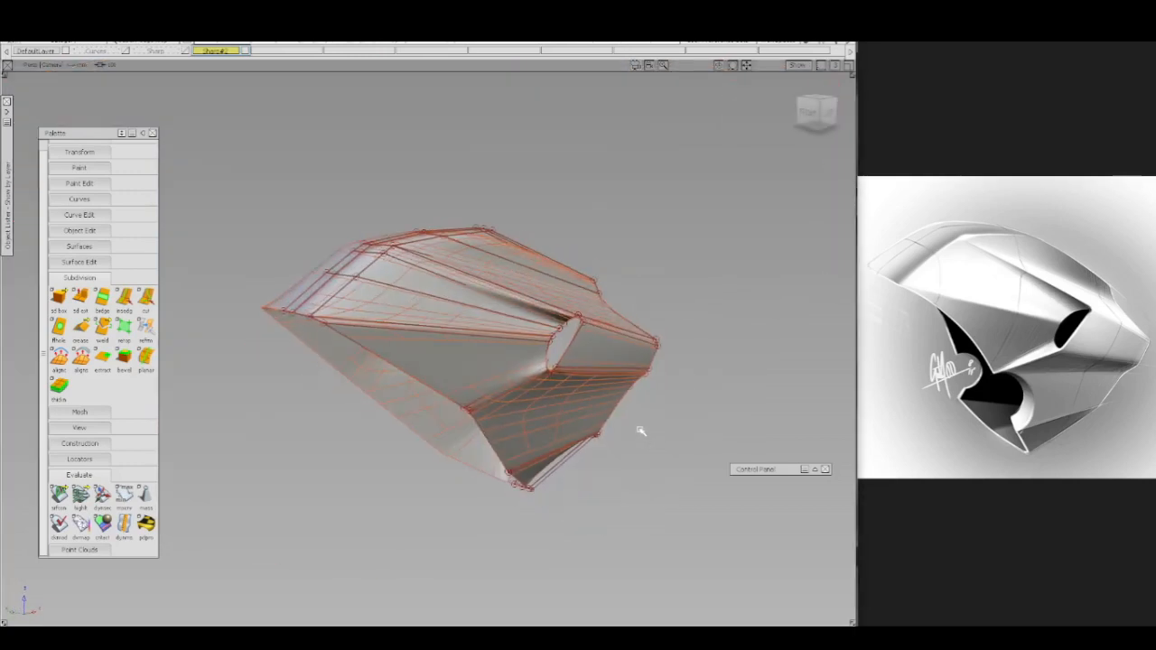
key(alt+m)
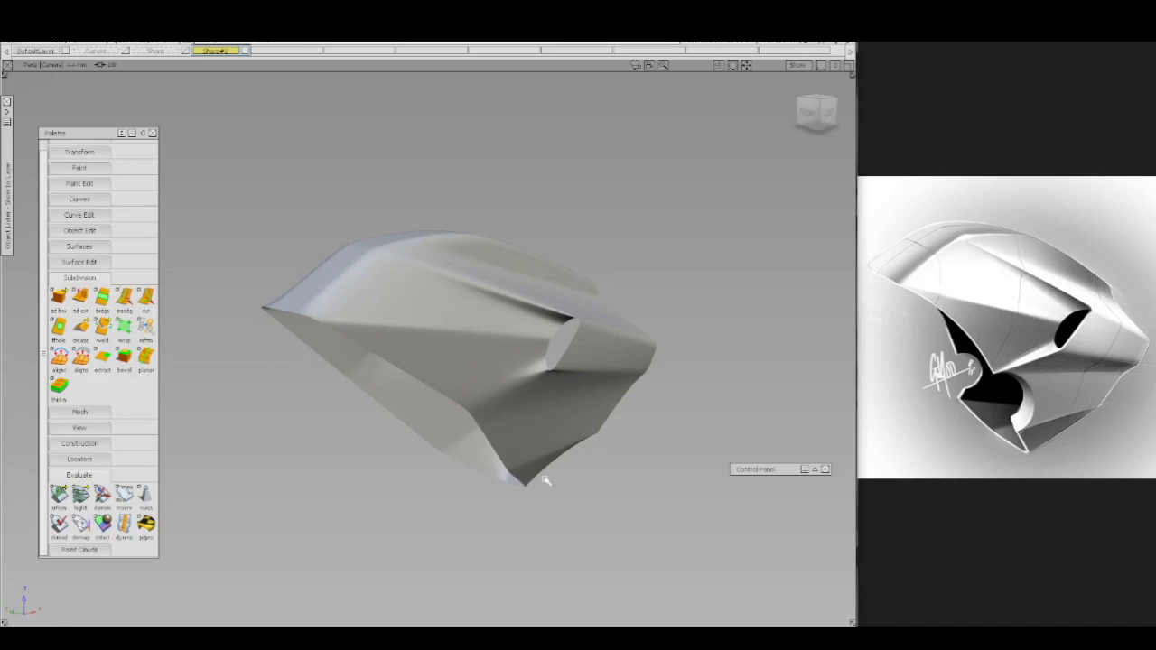
- Redisplay the wireframe, move the guide line along the corner crease to the Curves layer, and make that layer visible
alt+shift+drag(638, 463, 552, 464)
alt+shift+right_drag(552, 445, 556, 431)
alt+shift+drag(589, 486, 441, 479)
alt+shift+right_drag(566, 492, 549, 422)
ctrl+shift+click(549, 421)
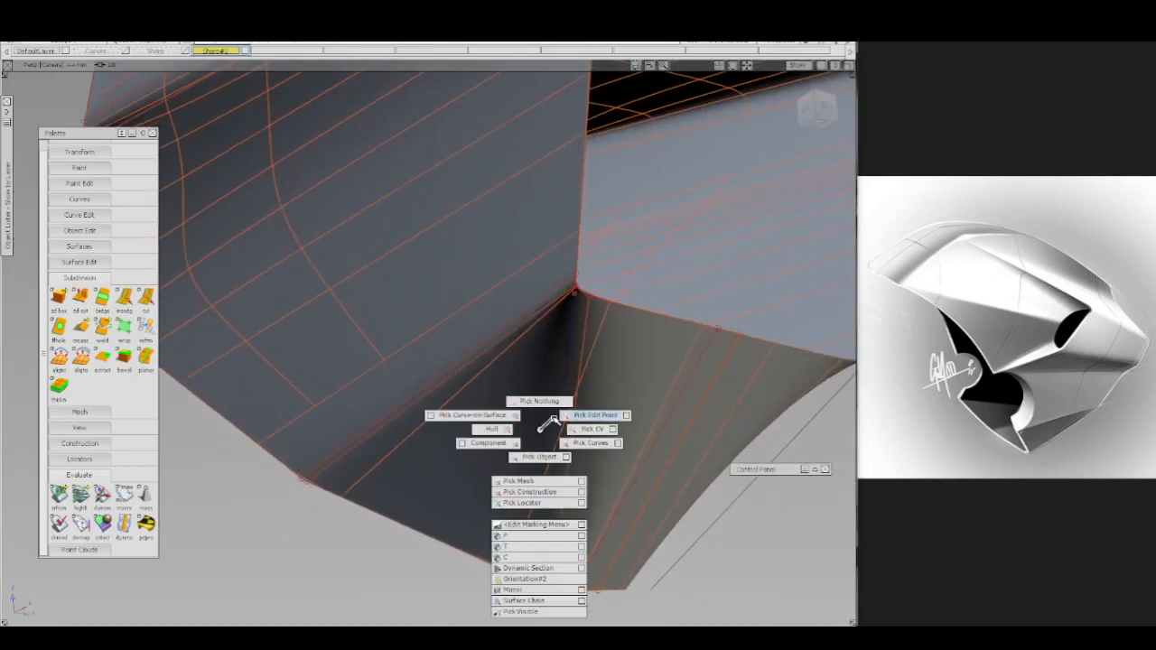
ctrl+shift+drag(553, 420, 557, 404)
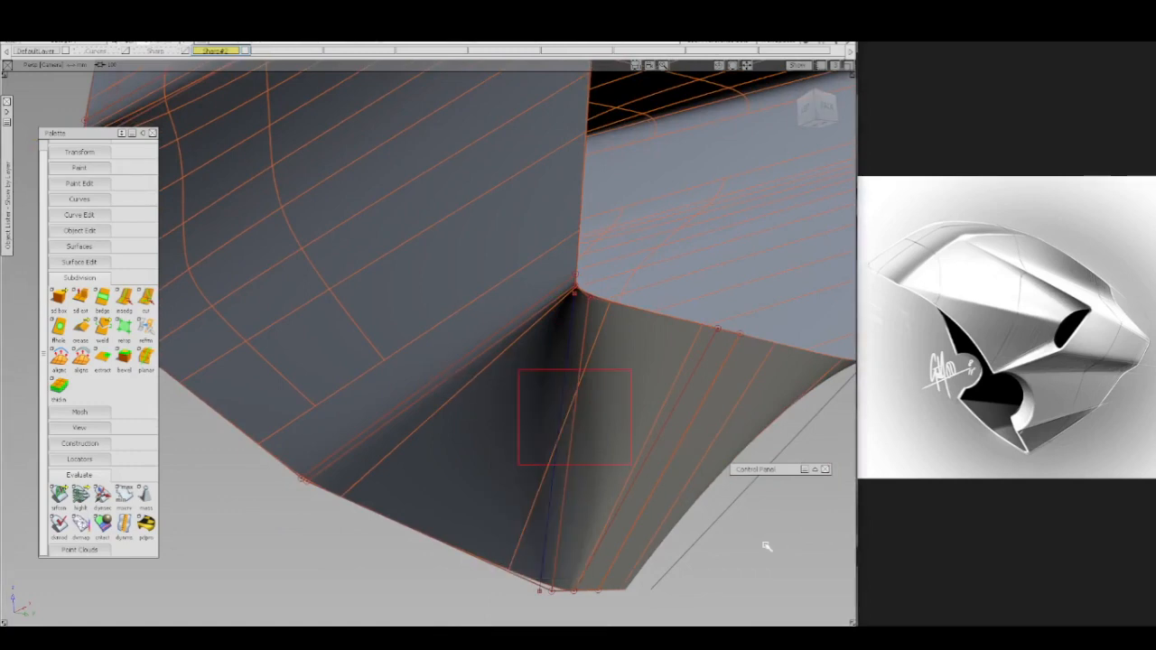
drag(766, 546, 767, 546)
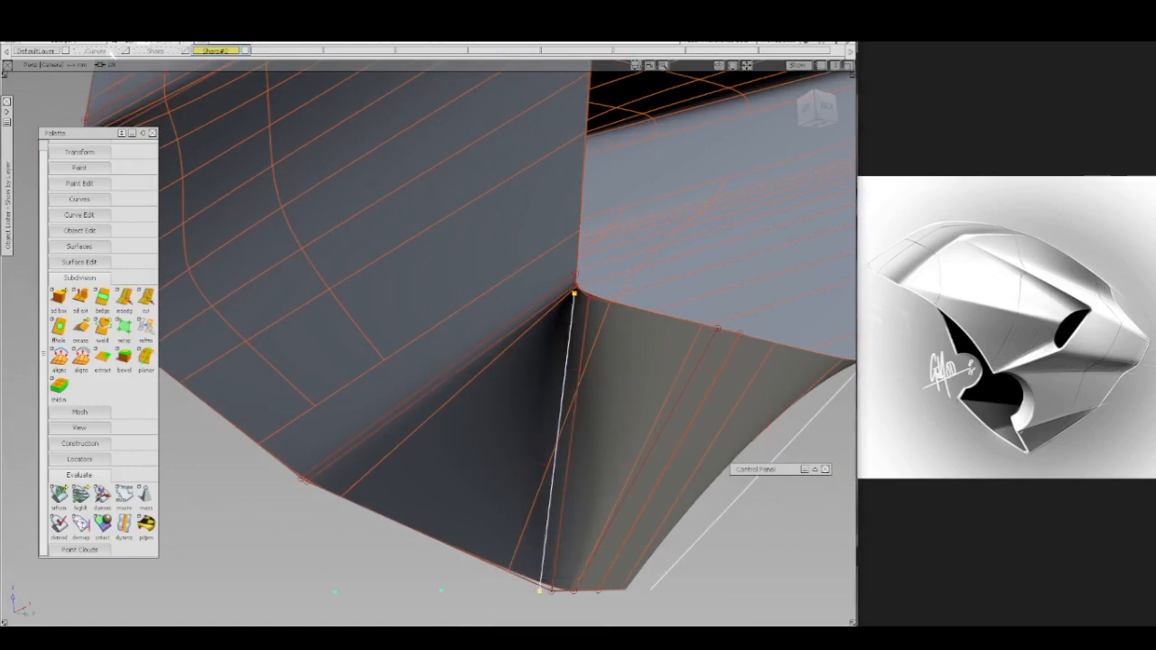
click(108, 51)
click(107, 61)
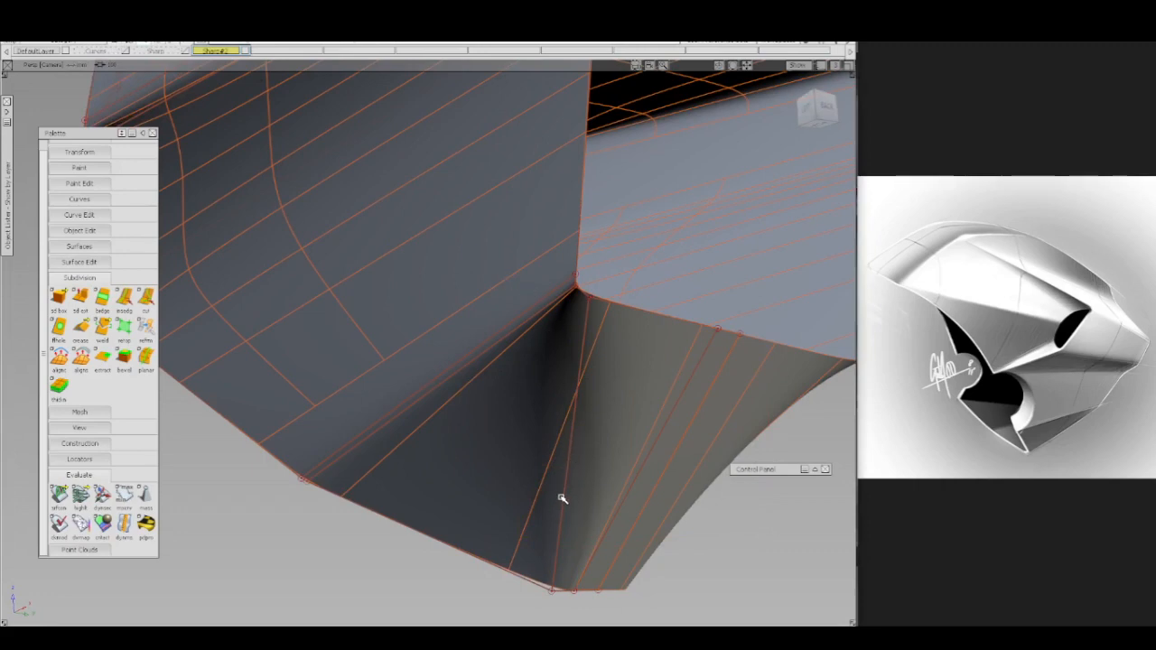
alt+shift+drag(561, 499, 529, 522)
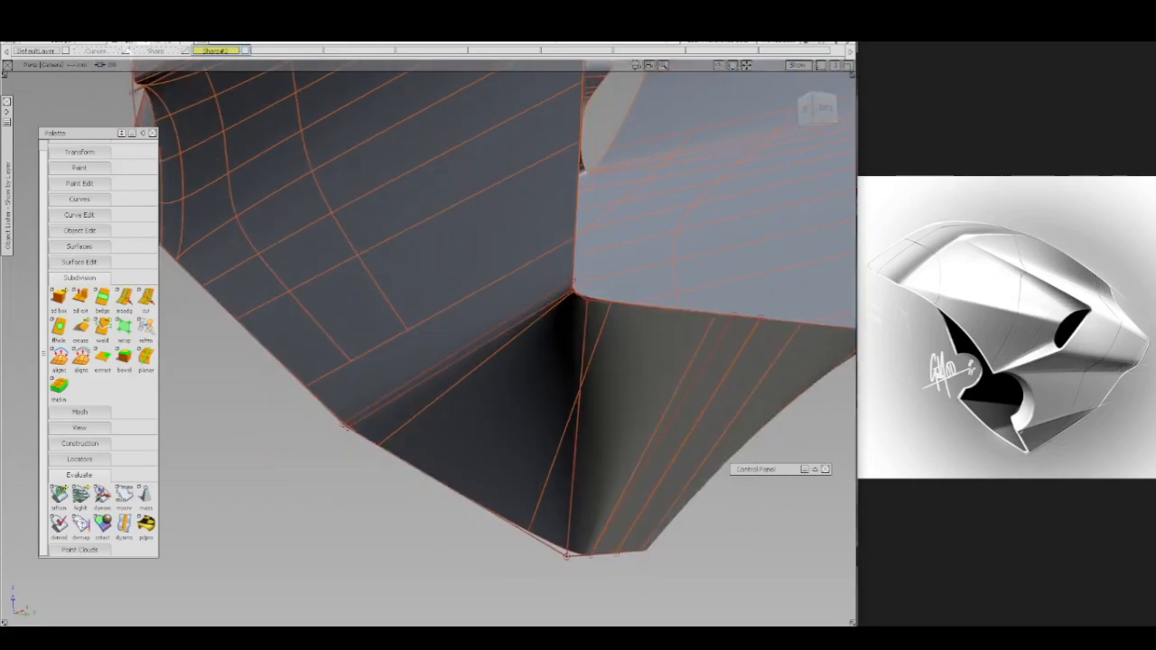
click(107, 59)
- Try to snap the vertex at the crease's lower end onto the lower end of the guide line
mouse_move(552, 562)
ctrl+shift+mouse_down()
mouse_move(575, 567)
mouse_move(564, 566)
ctrl+shift+mouse_up()
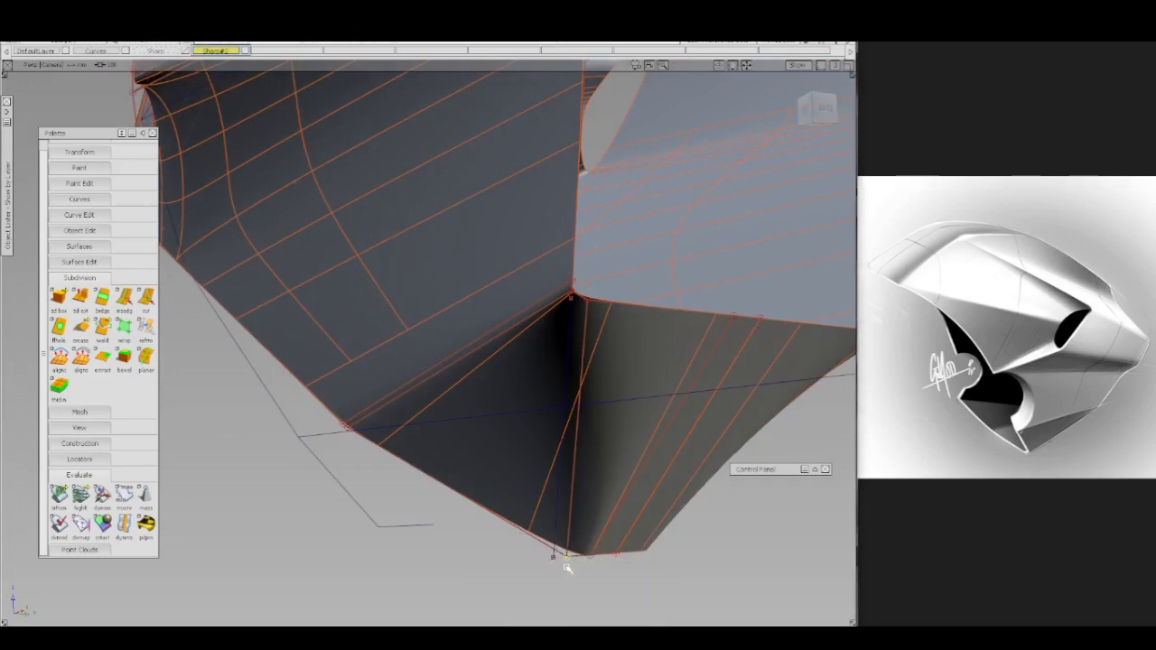
ctrl+click(560, 568)
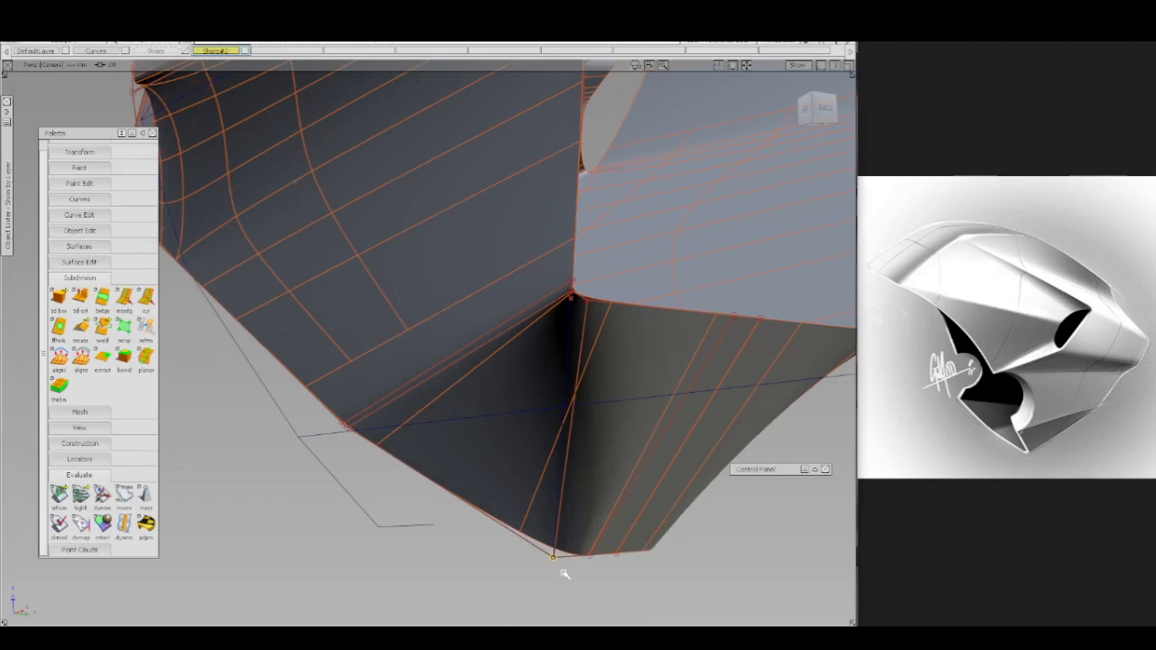
key(ctrl+z)
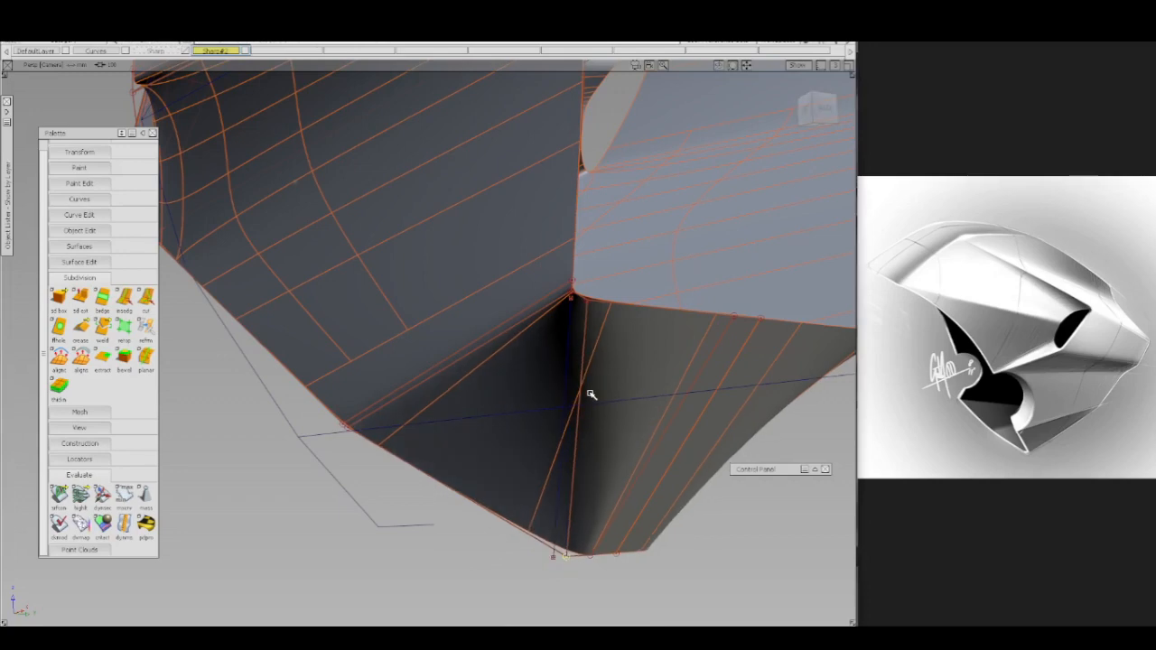
- Cut a new edge with Multicut close alongside the corner crease, from its upper end down to the side panel's bottom border
ctrl+shift+drag(580, 311, 578, 298)
click(578, 298)
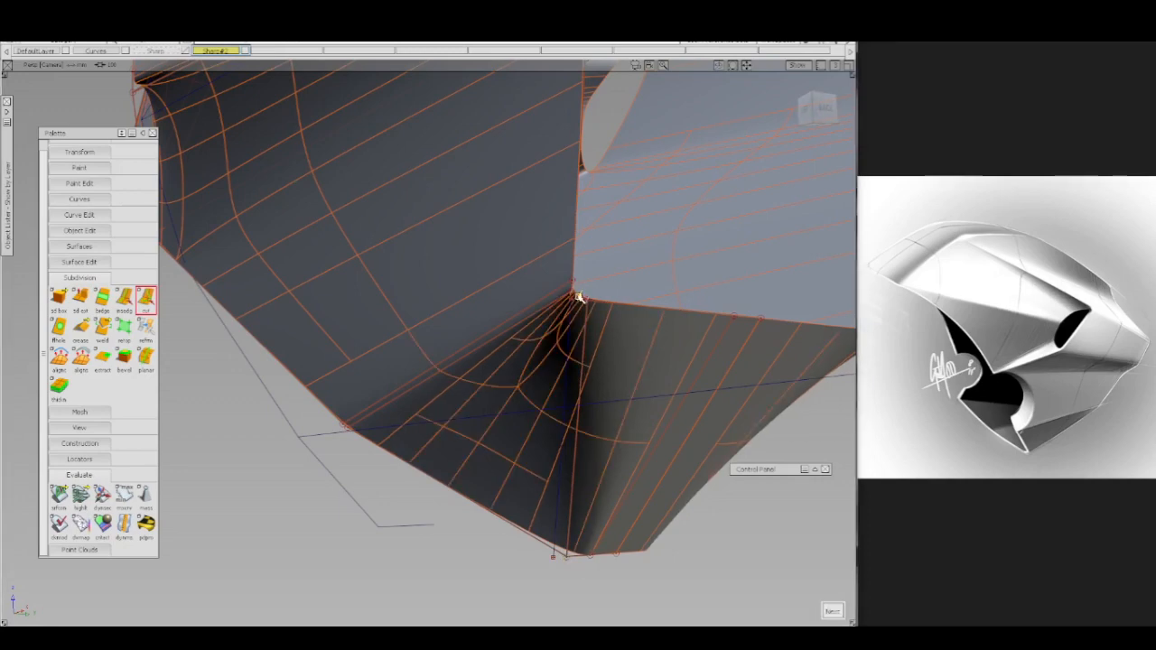
click(549, 540)
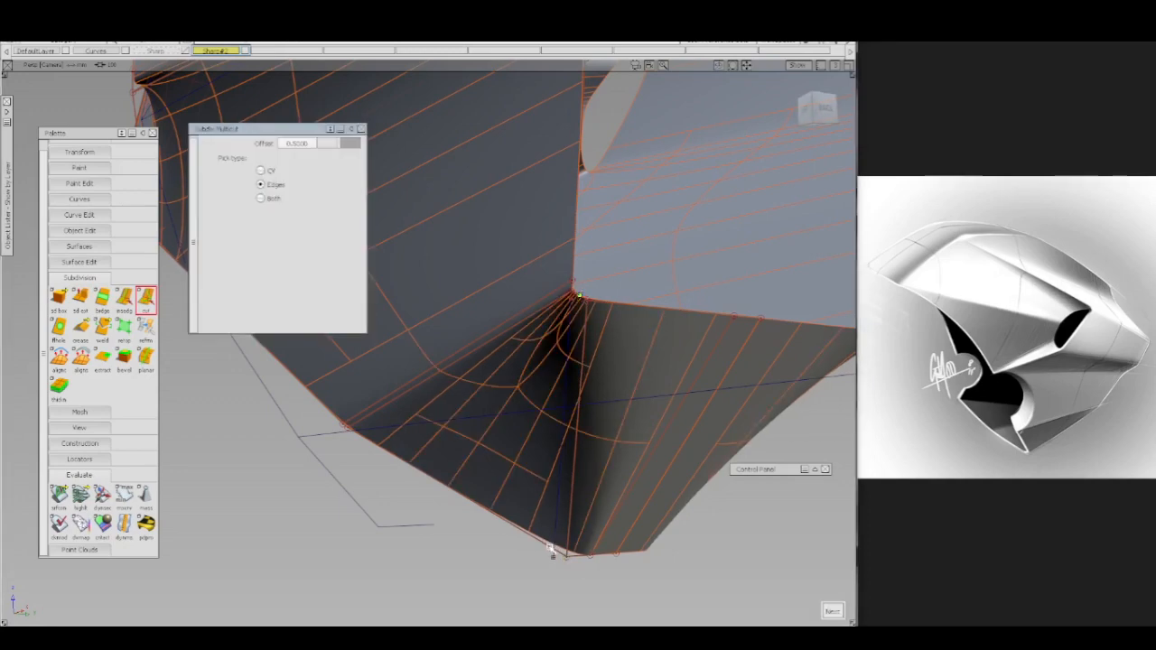
mouse_move(550, 549)
mouse_down()
mouse_move(587, 548)
mouse_move(564, 547)
mouse_up()
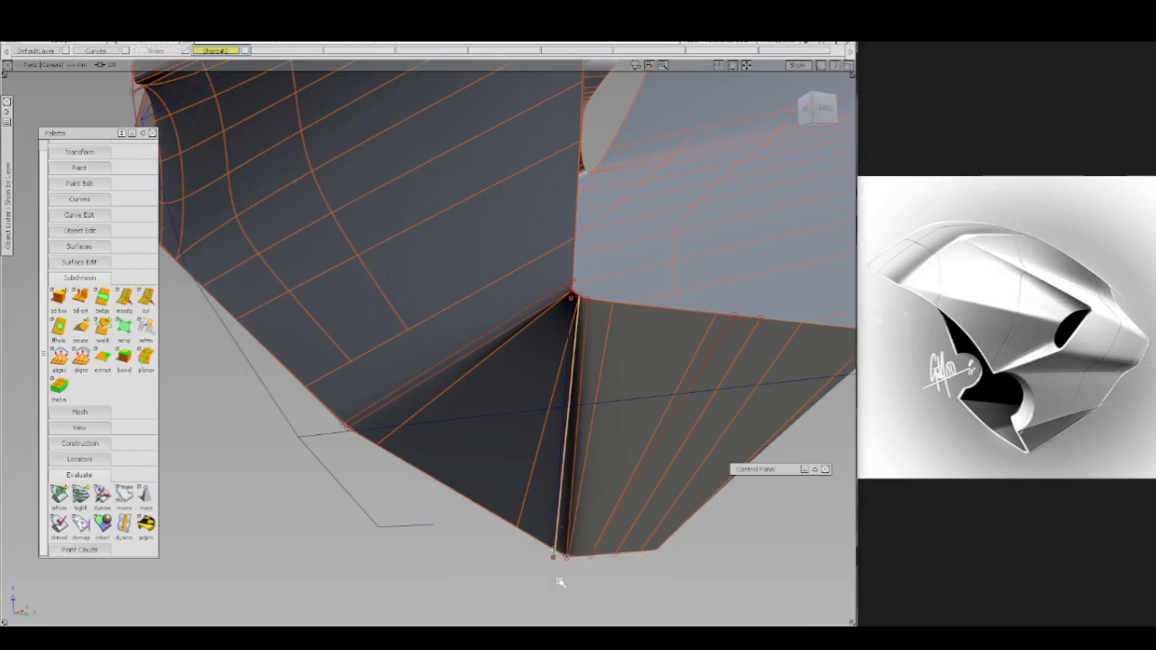
- Snap the vertex at the lower end of the corner crease onto the lower end of the guide line
ctrl+shift+drag(567, 527, 566, 507)
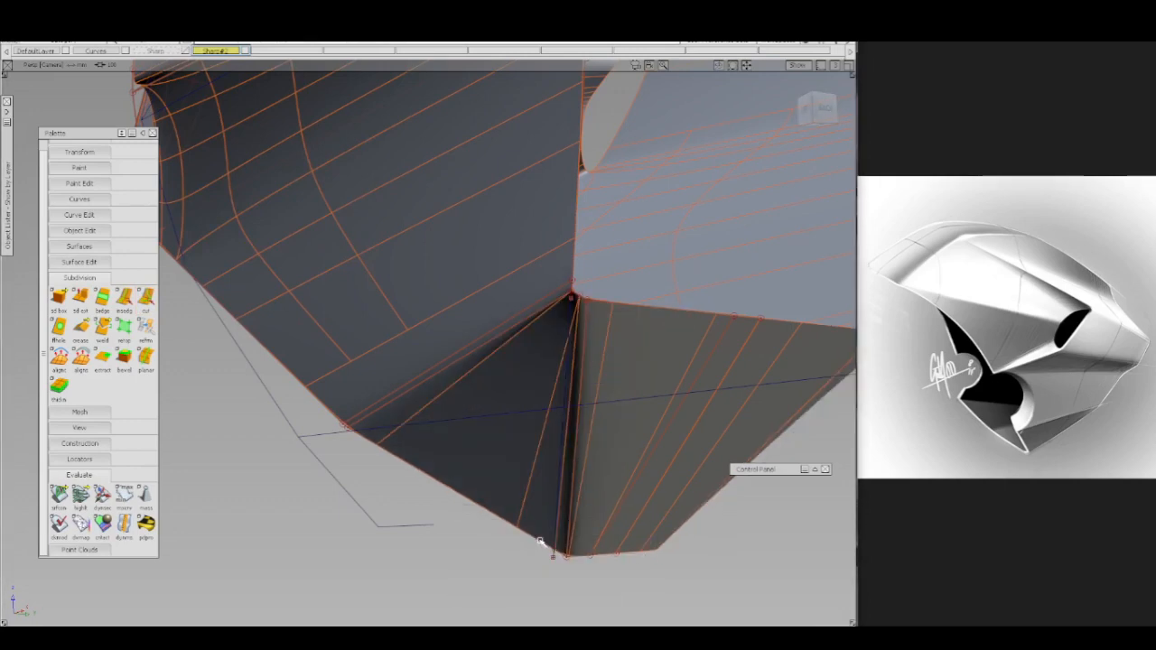
ctrl+shift+drag(536, 544, 555, 551)
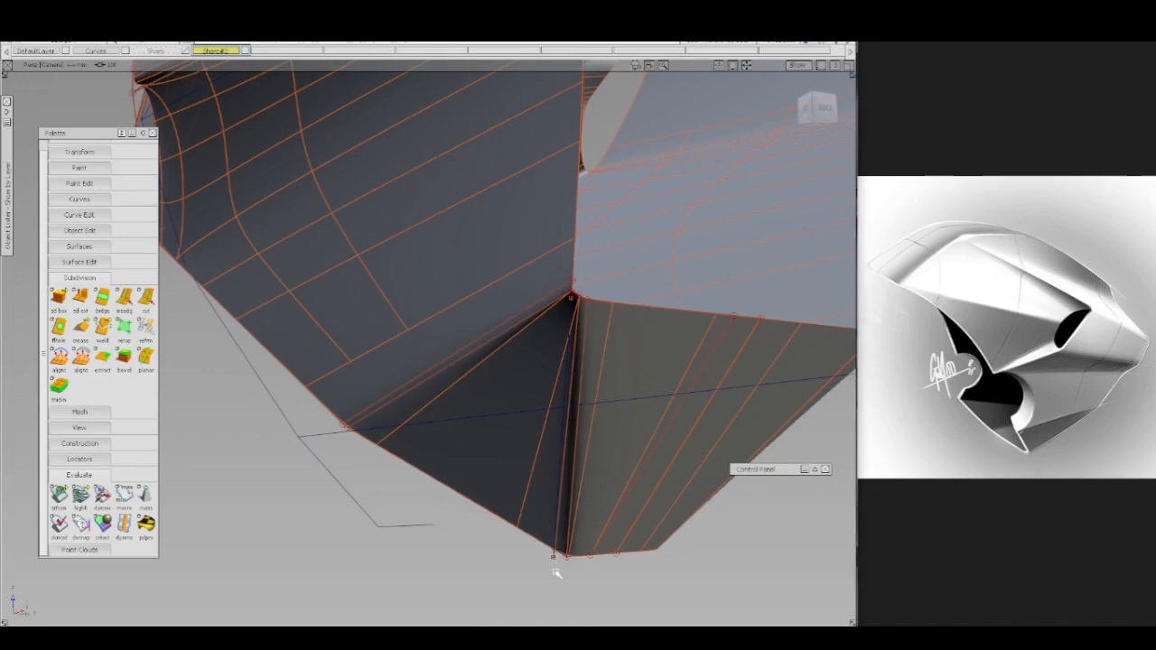
click(567, 557)
ctrl+shift+drag(554, 562, 558, 571)
ctrl+click(552, 566)
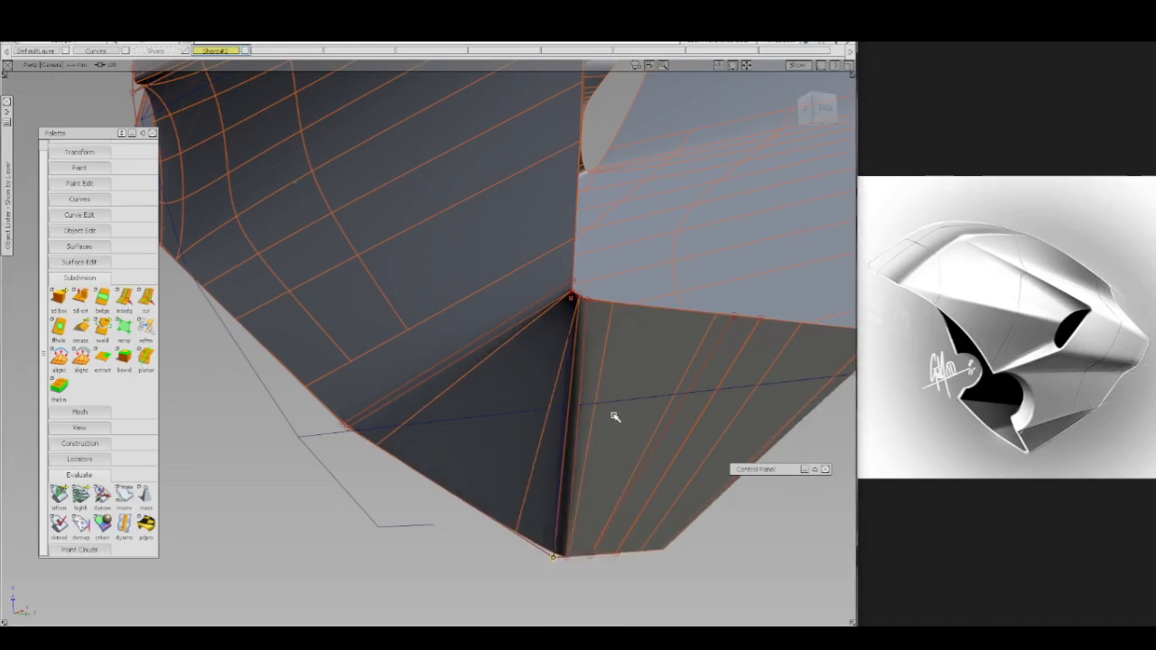
- Examine the lower rear corner from the side, and recall the saved Variant view to check the shape without wireframe
alt+shift+drag(603, 452, 800, 265)
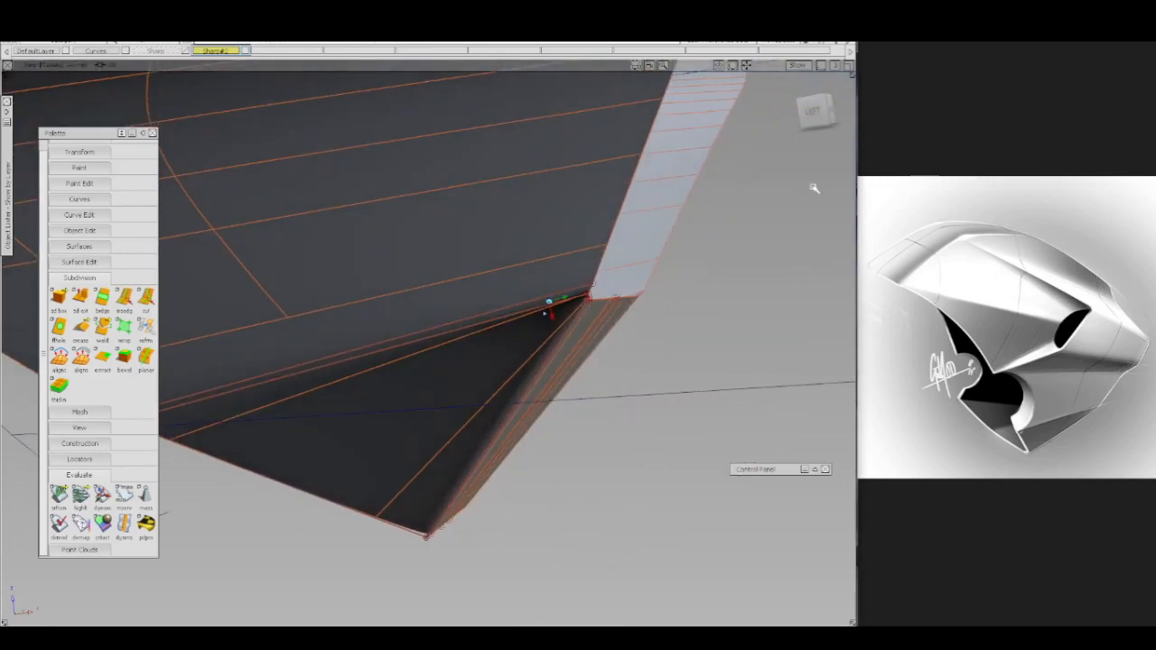
click(839, 286)
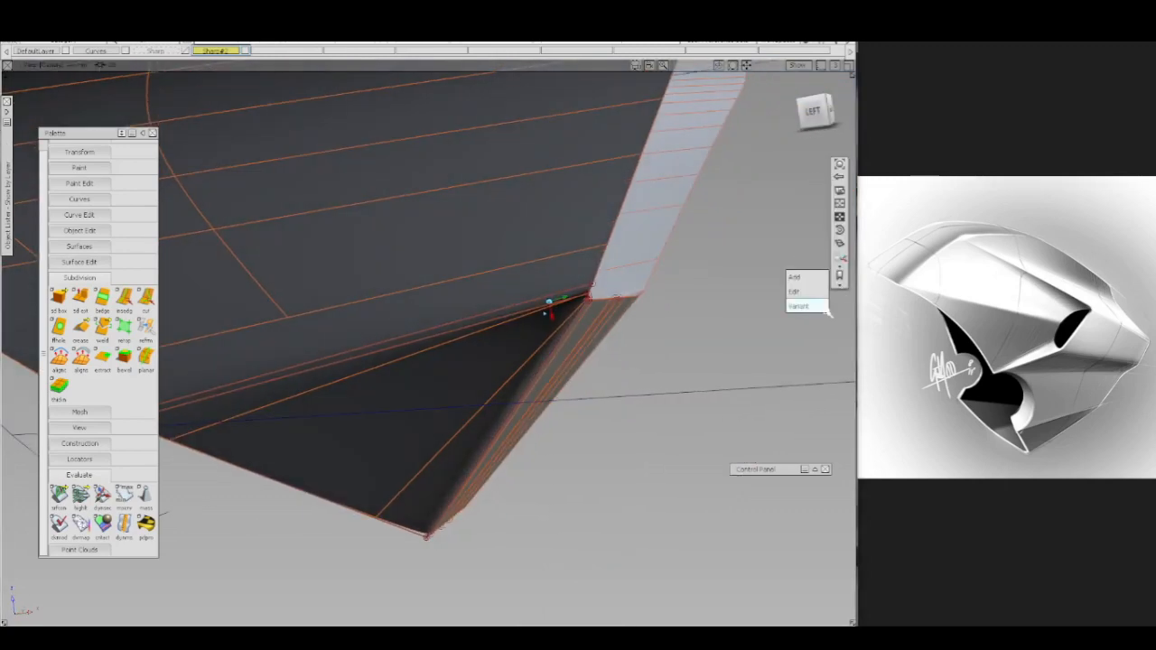
click(818, 309)
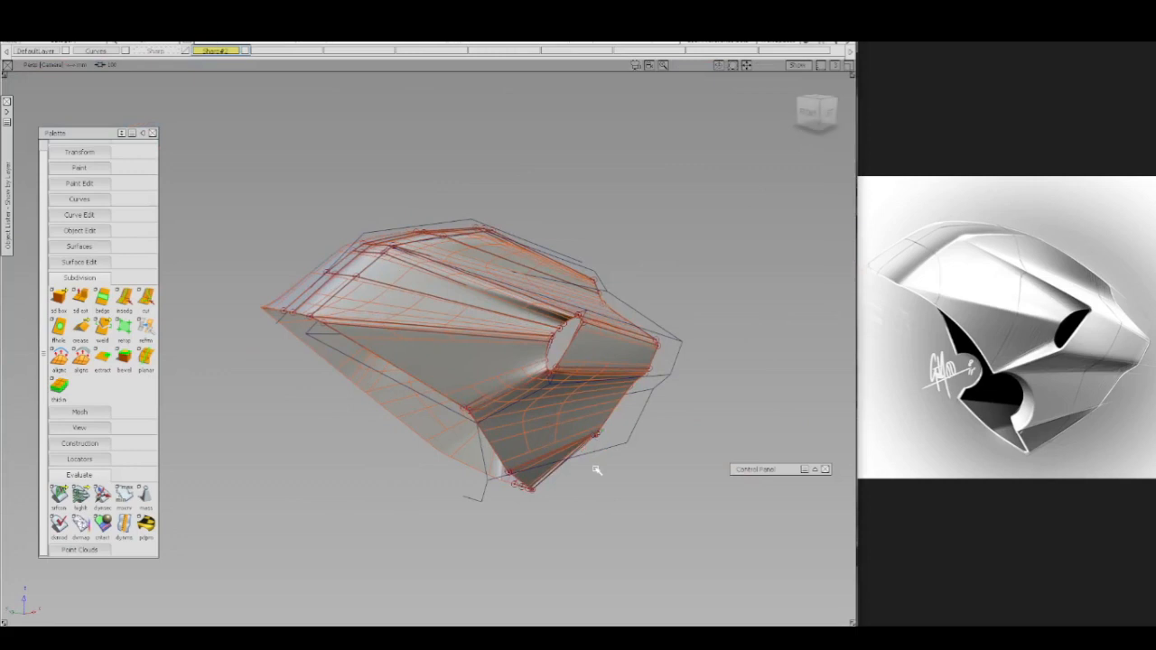
click(596, 469)
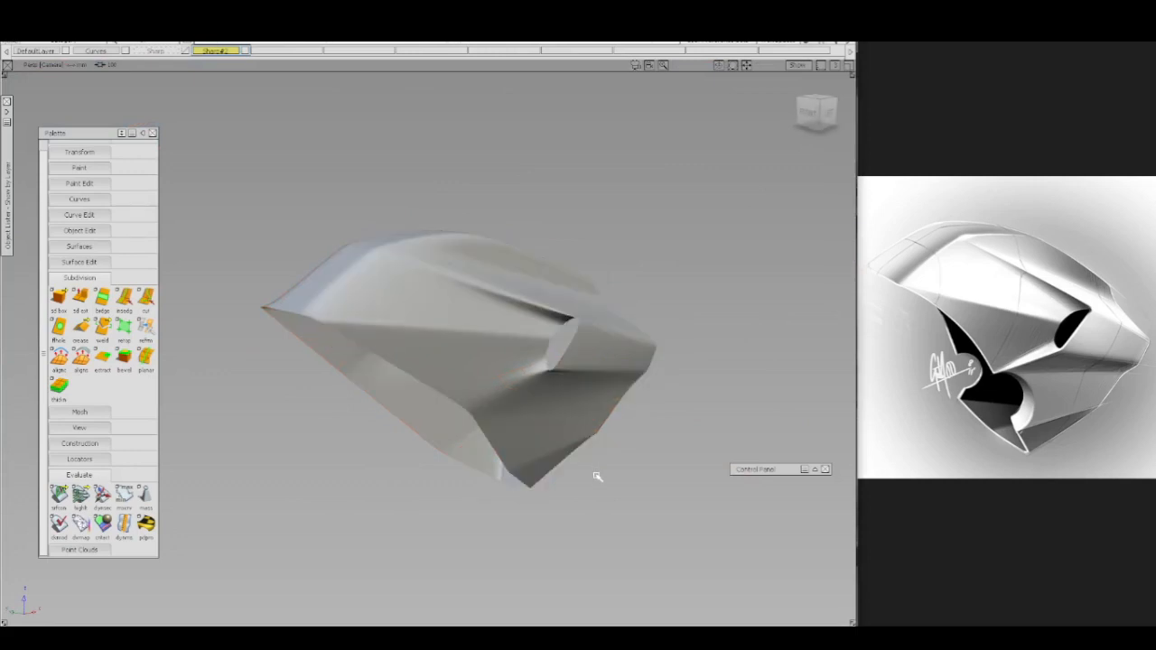
- Bring back the wireframe display on the model and hide the guide curves of the Curves layer
alt+shift+right_drag(605, 489, 609, 467)
key(alt+t)
mouse_move(623, 472)
alt+shift+mouse_down()
mouse_move(461, 439)
mouse_move(540, 416)
mouse_move(620, 517)
alt+shift+mouse_up()
ctrl+shift+click(525, 426)
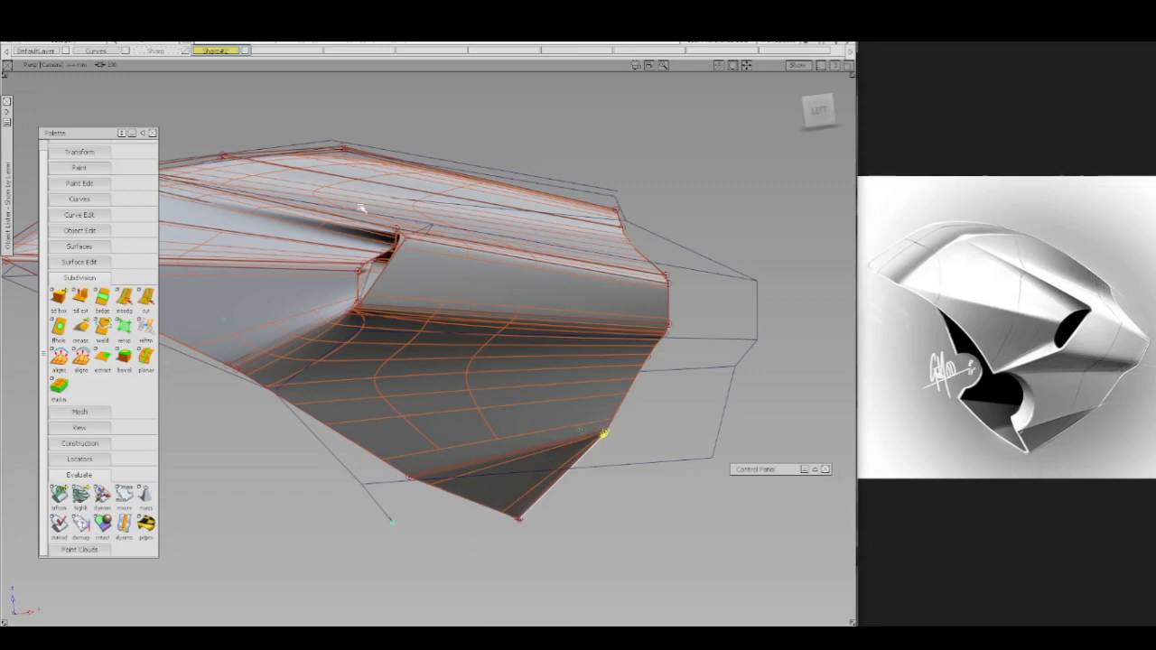
click(126, 52)
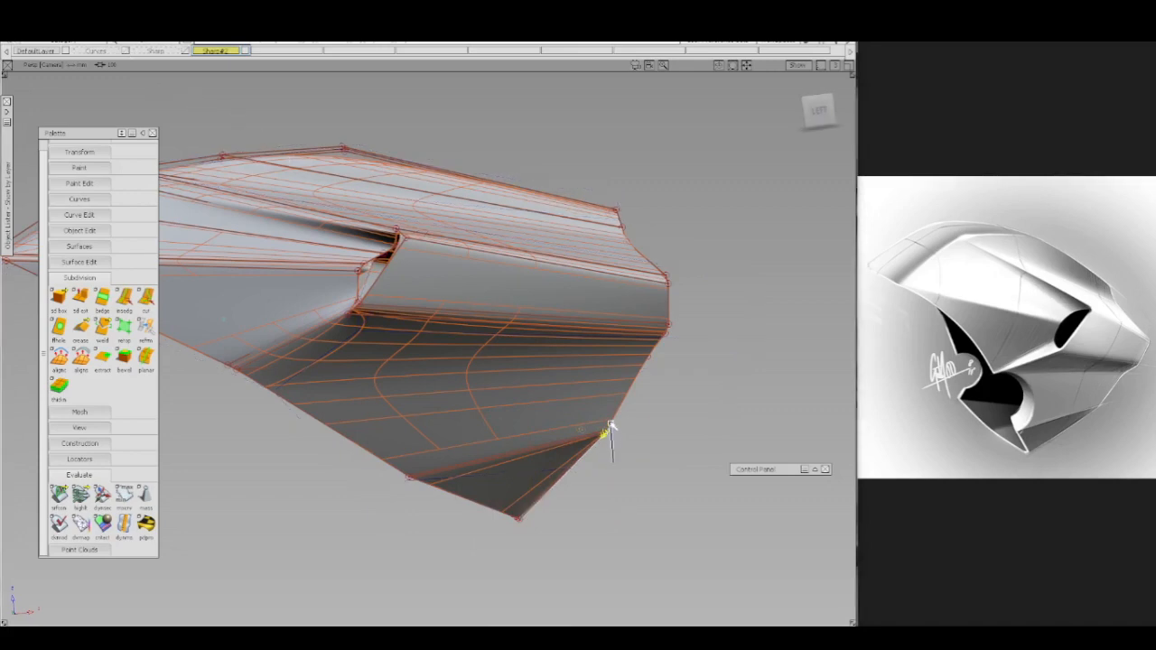
- Try to insert a single parallel edge beside the edge crossing the side panel below the opening, in Distance mode
alt+shift+drag(537, 456, 580, 352)
alt+shift+drag(620, 417, 479, 286)
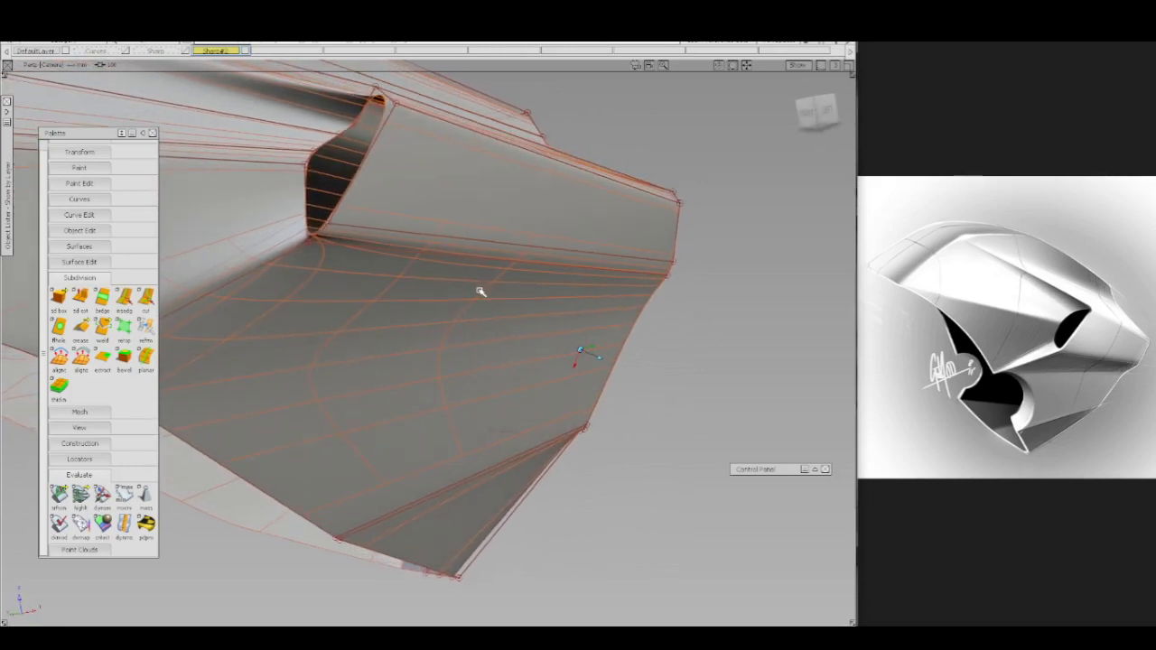
alt+shift+drag(469, 327, 581, 331)
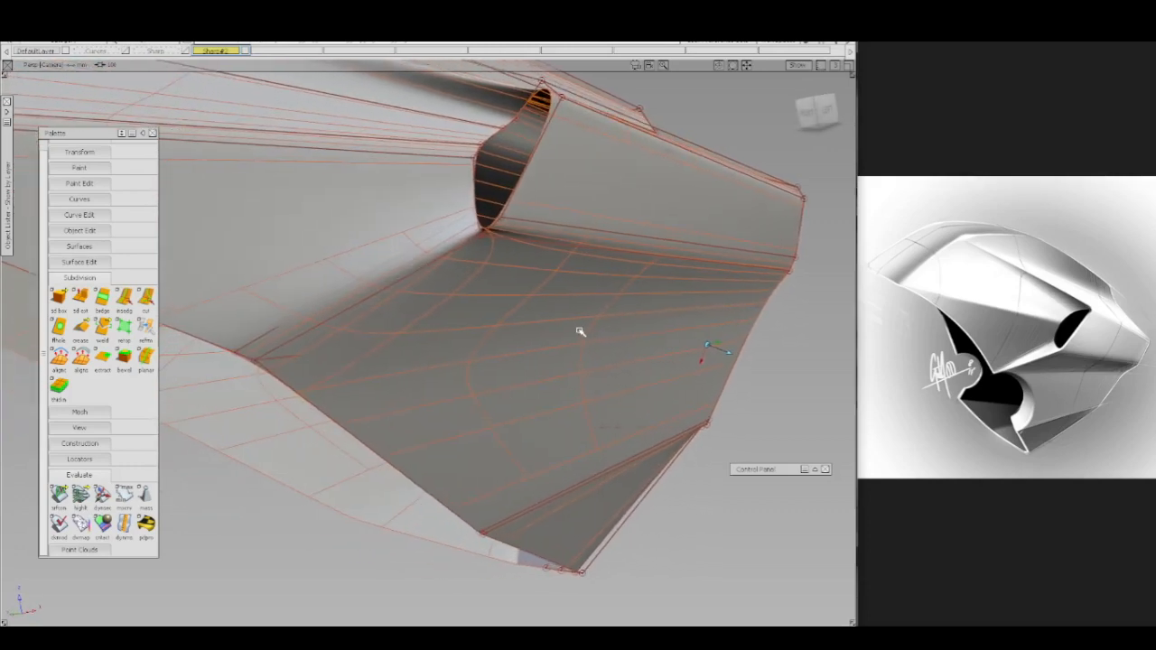
key(i)
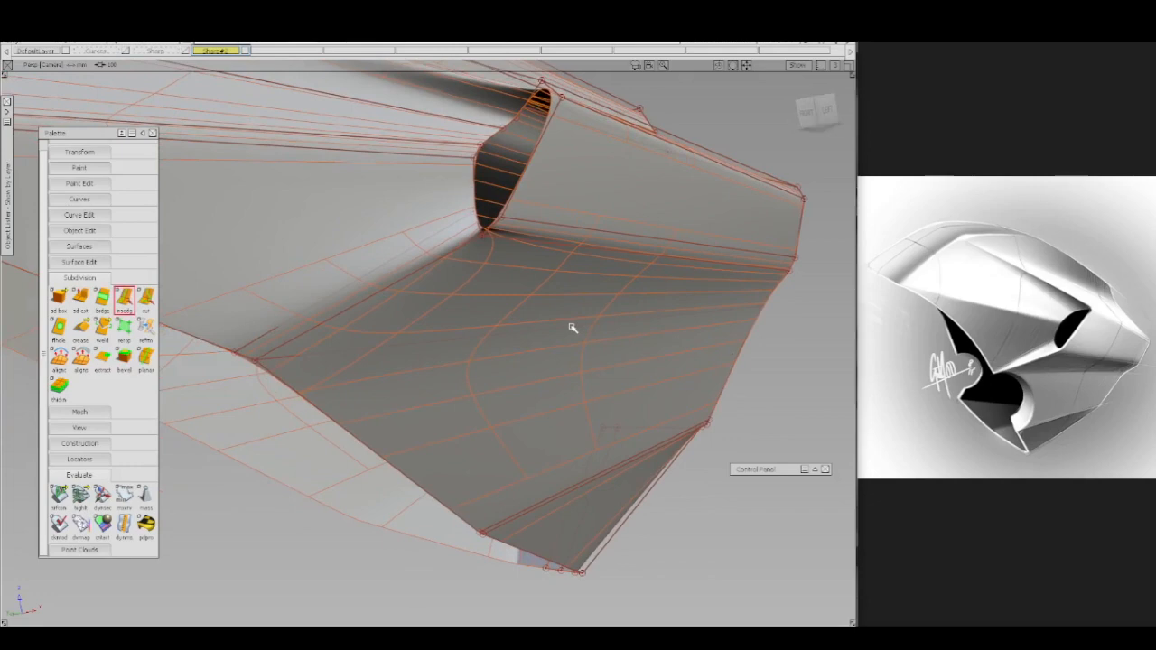
click(570, 326)
drag(570, 325, 579, 364)
key(ctrl+z)
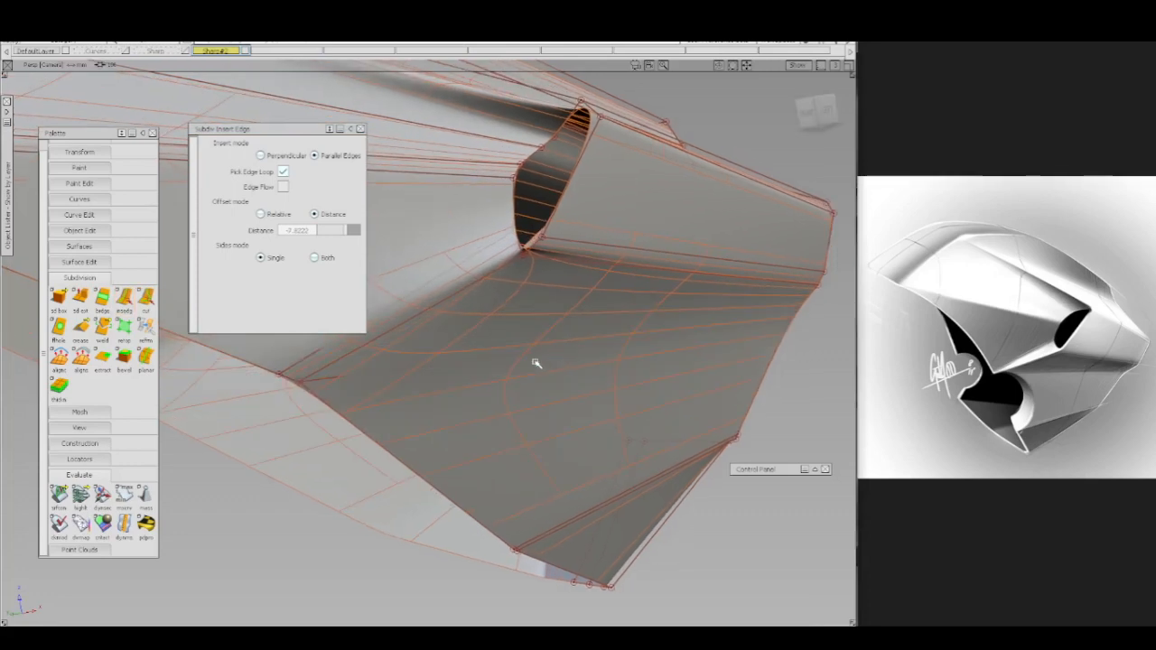
- Insert parallel edges on both sides of the edge crossing the side panel below the opening, at a distance of about 7.2
key(grave)
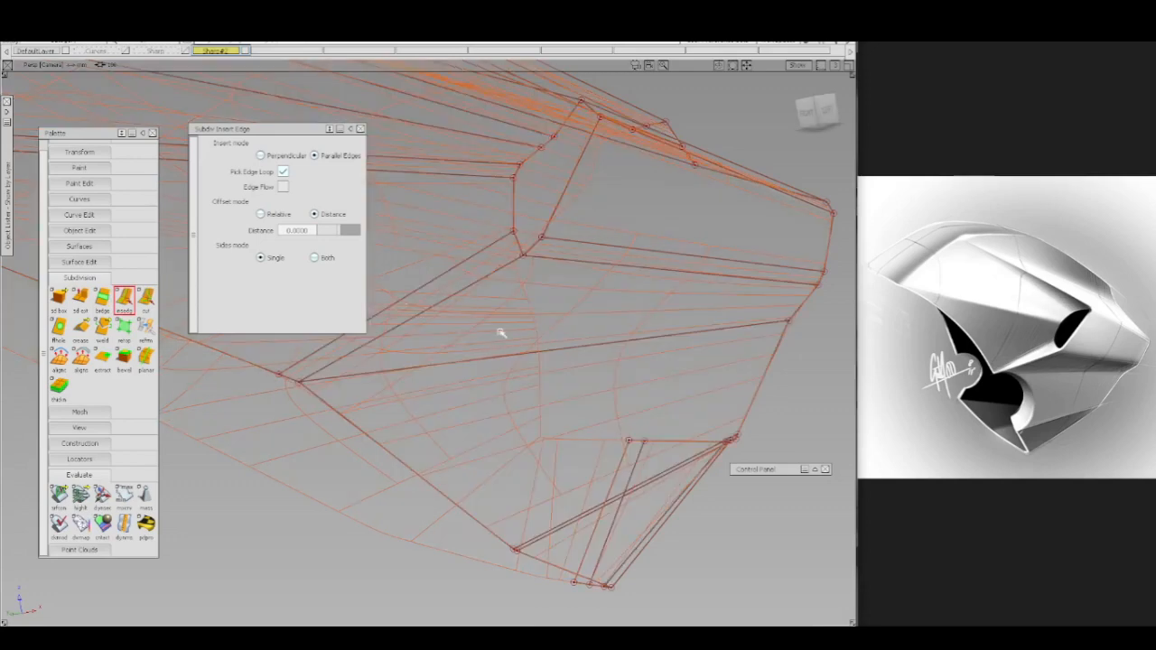
click(314, 257)
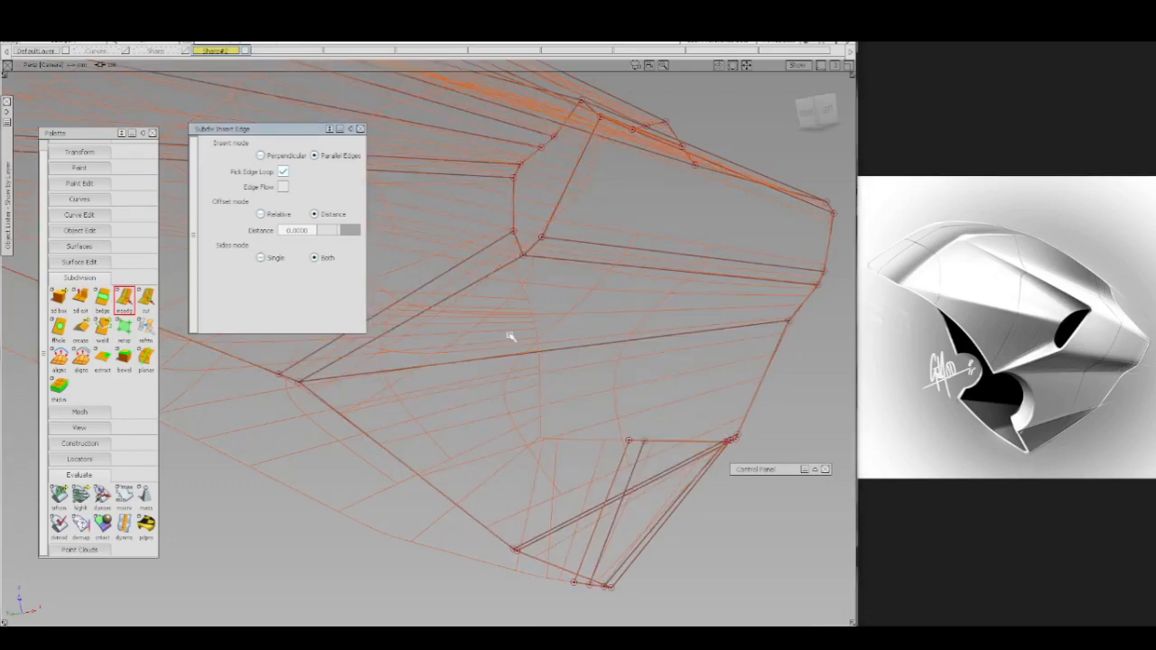
click(565, 348)
drag(566, 342, 568, 343)
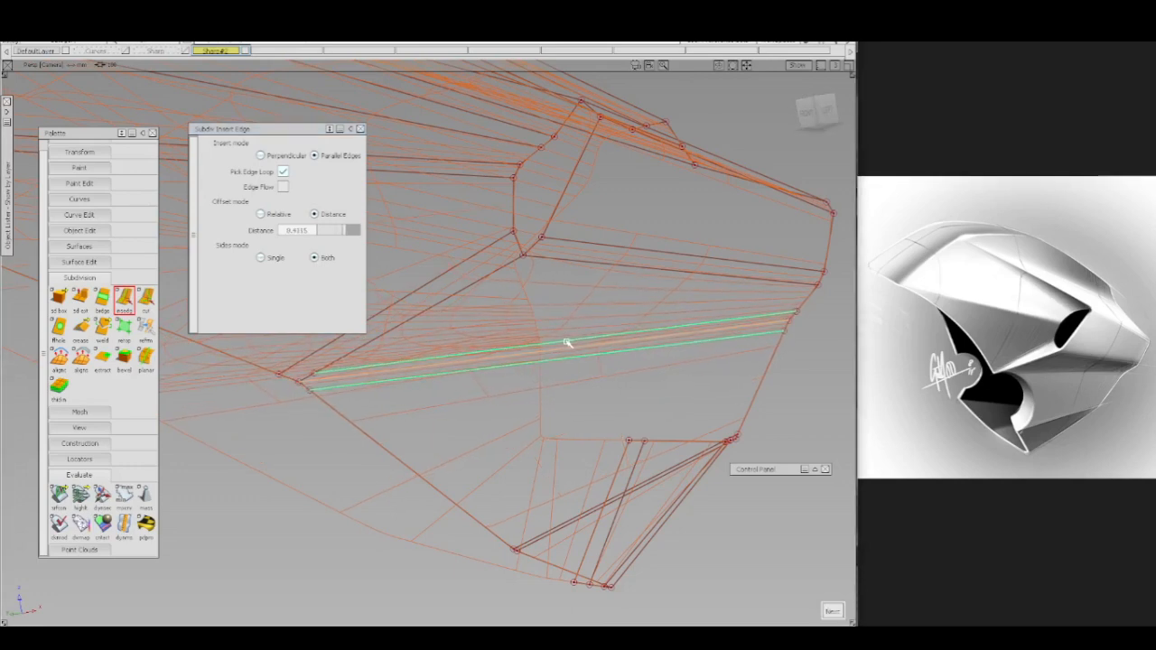
key(5)
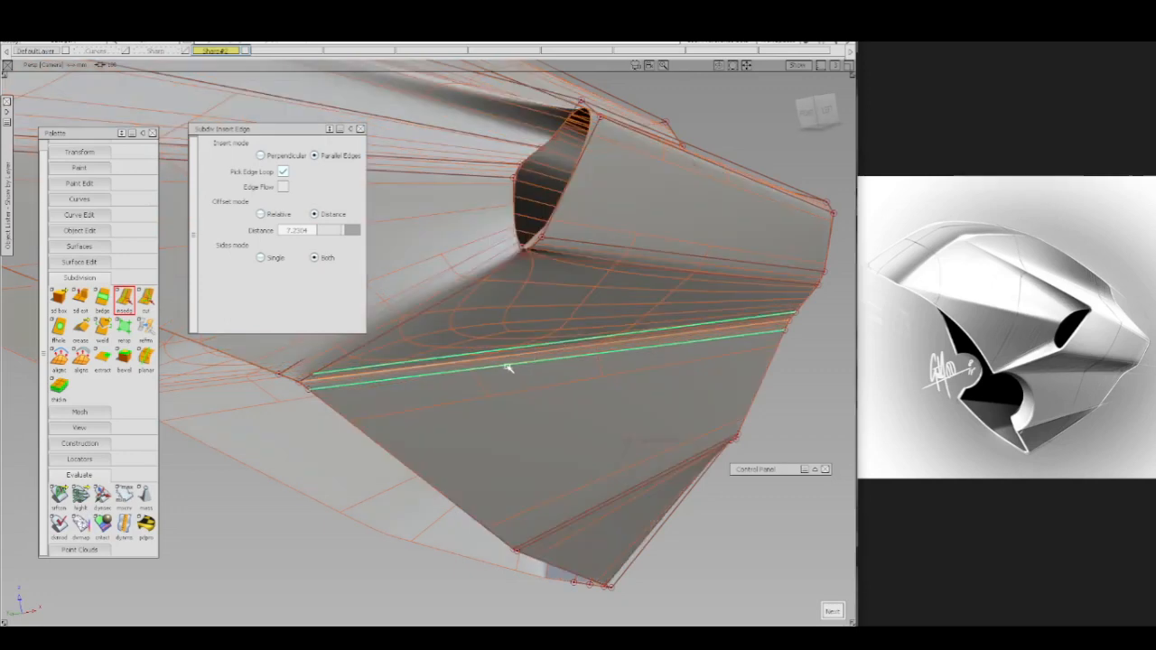
mouse_move(507, 367)
alt+shift+mouse_down()
mouse_move(526, 379)
mouse_move(557, 369)
mouse_move(562, 309)
alt+shift+mouse_up()
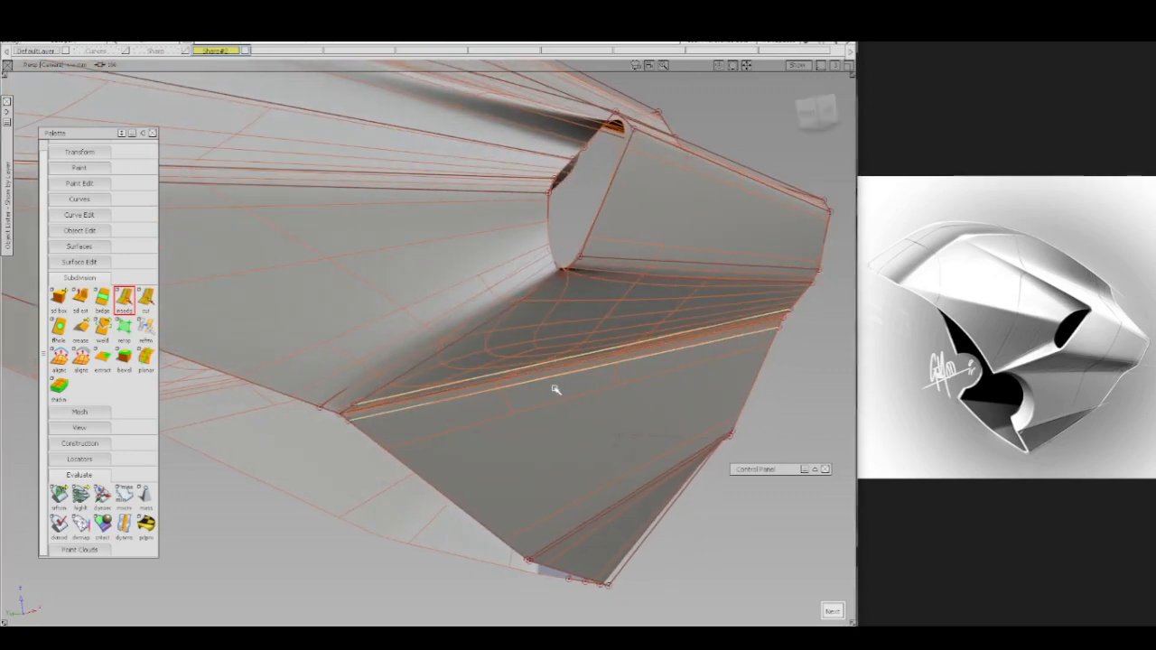
- Examine the panel's front corner, where the inserted edges meet the crease, and the crease up to the opening from several angles
mouse_move(485, 382)
alt+shift+mouse_down()
mouse_move(452, 364)
mouse_move(444, 335)
alt+shift+mouse_up()
key(4)
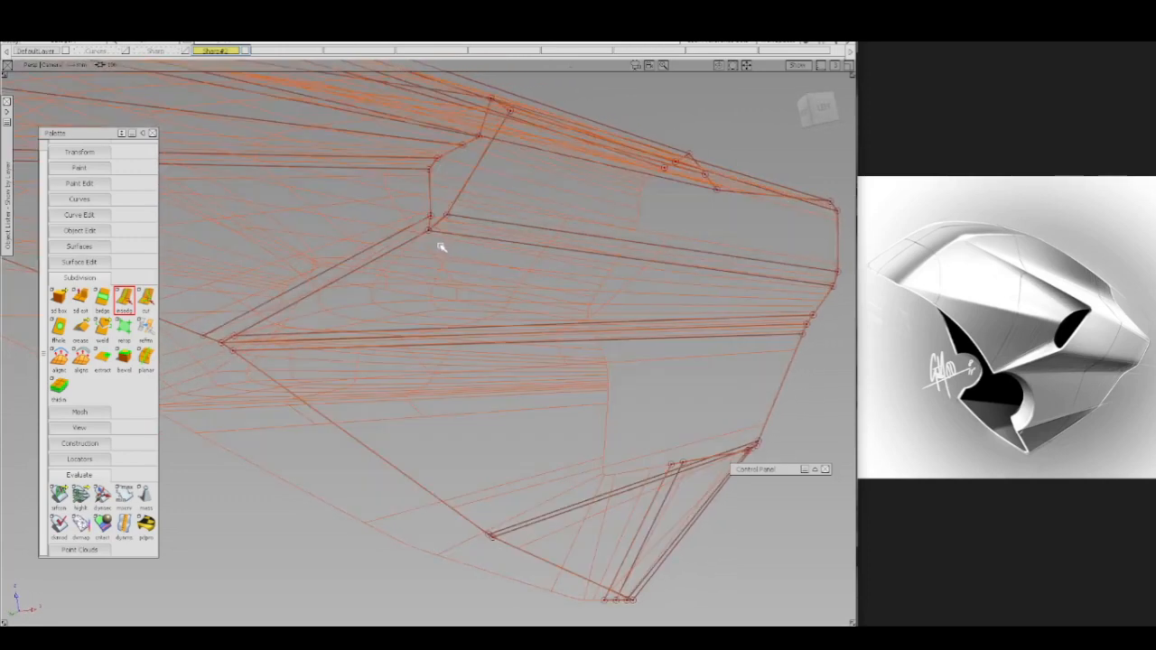
click(241, 340)
alt+shift+drag(331, 354, 379, 356)
key(5)
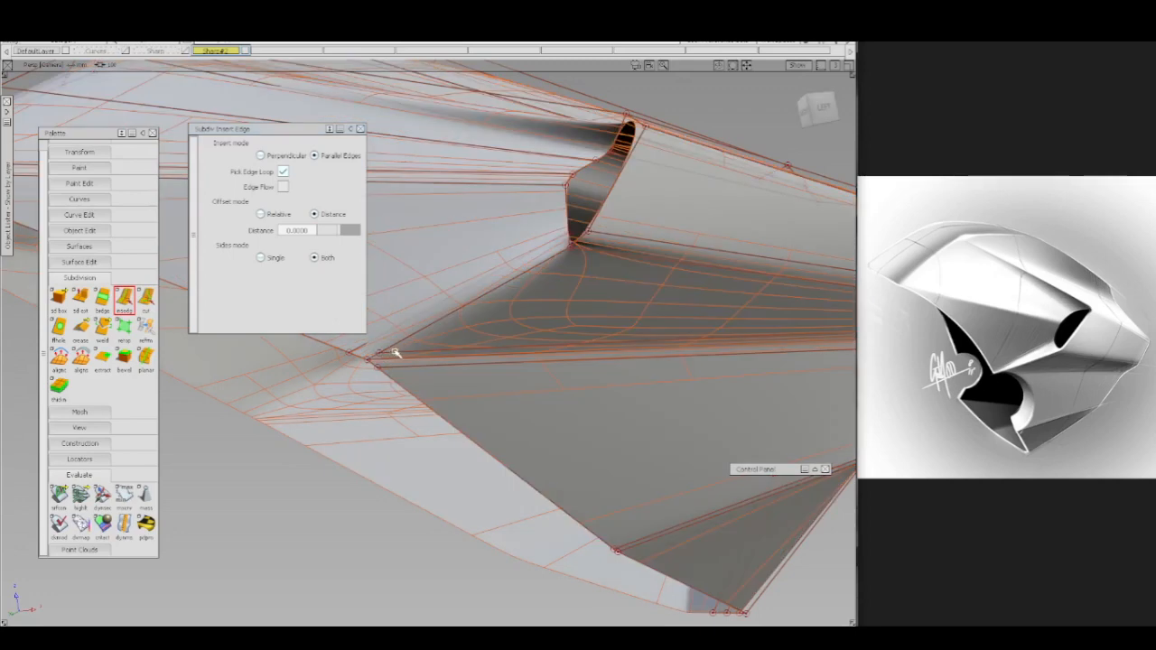
alt+shift+right_drag(408, 384, 414, 357)
alt+shift+drag(358, 382, 395, 407)
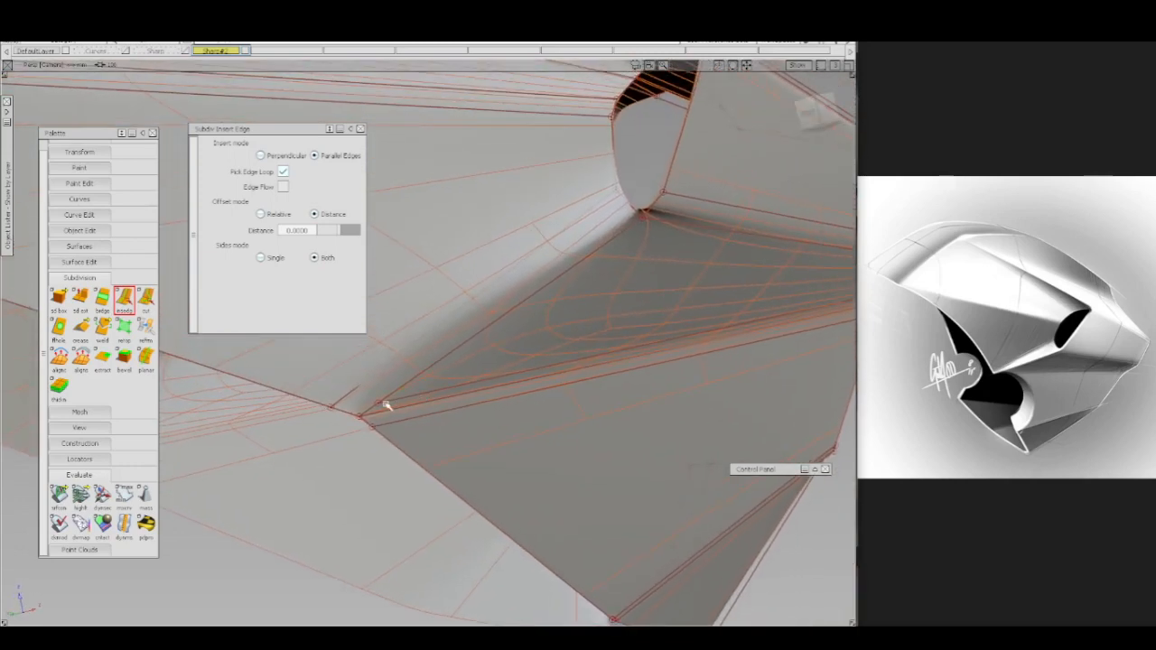
key(5)
key(5)
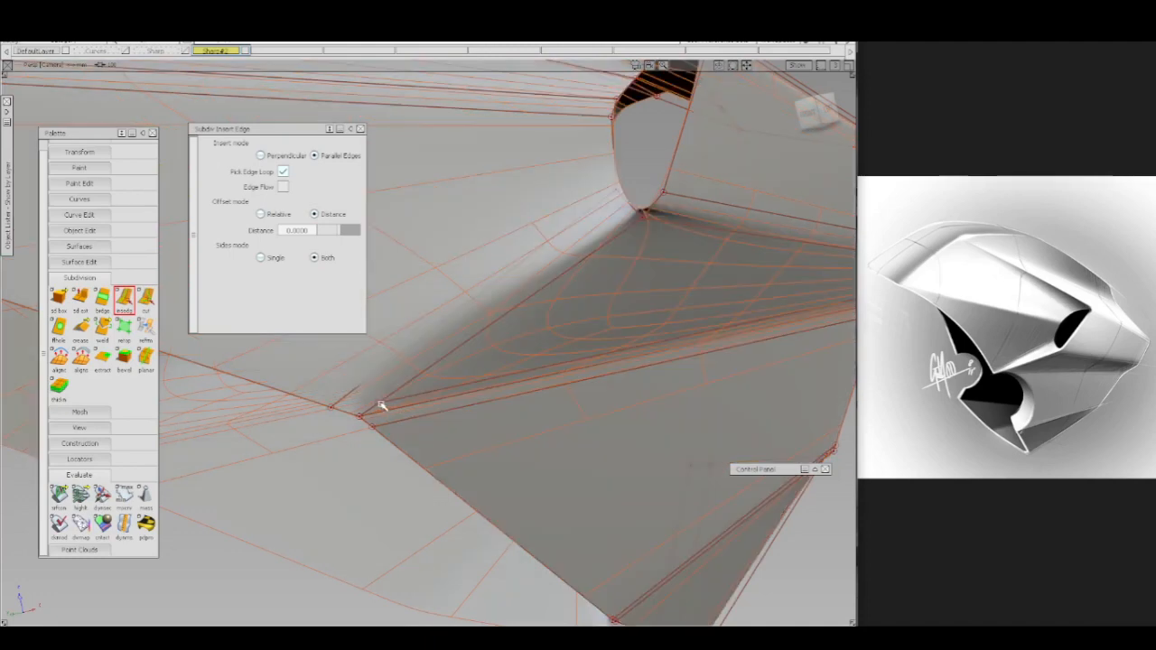
mouse_move(425, 392)
alt+shift+mouse_down()
mouse_move(431, 415)
mouse_move(365, 401)
mouse_move(371, 370)
mouse_move(412, 390)
alt+shift+mouse_up()
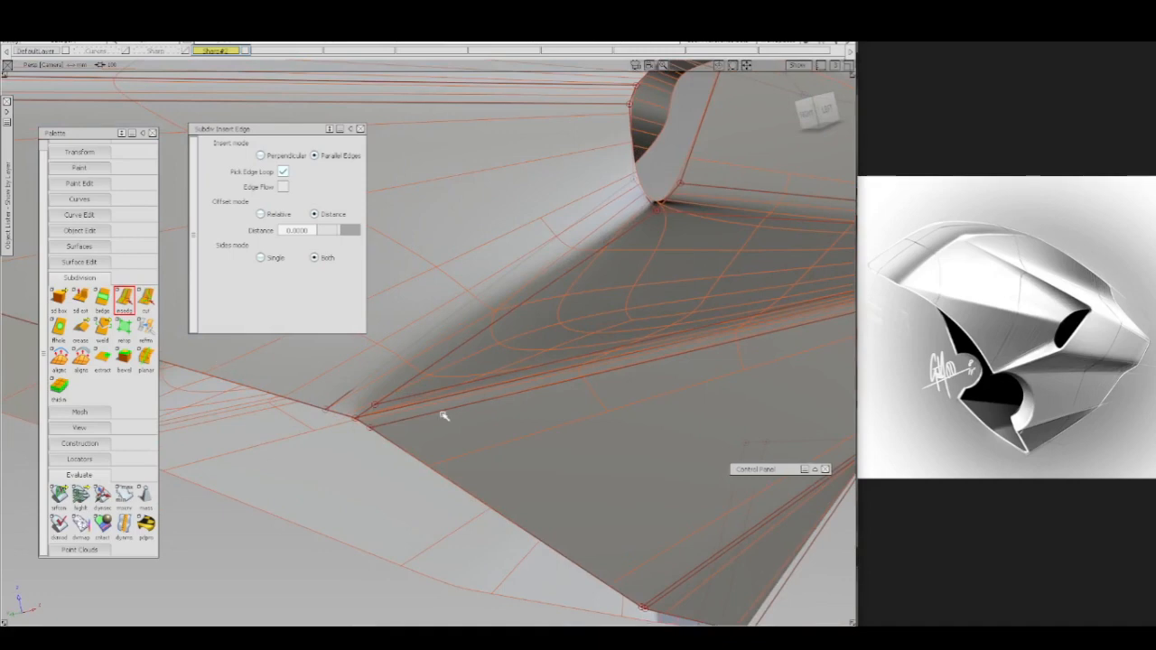
mouse_move(401, 427)
alt+shift+mouse_down()
mouse_move(358, 433)
mouse_move(293, 414)
mouse_move(368, 405)
mouse_move(366, 420)
mouse_move(353, 407)
alt+shift+mouse_up()
ctrl+shift+click(450, 372)
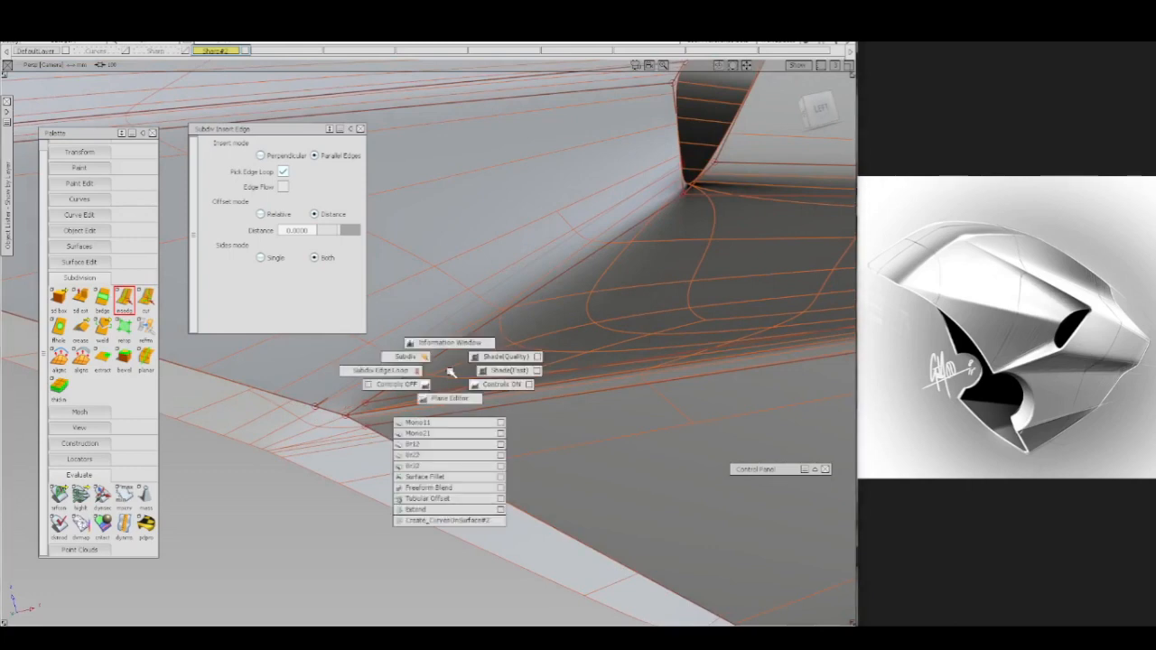
alt+shift+drag(454, 382, 516, 356)
scroll(521, 333, up, 5)
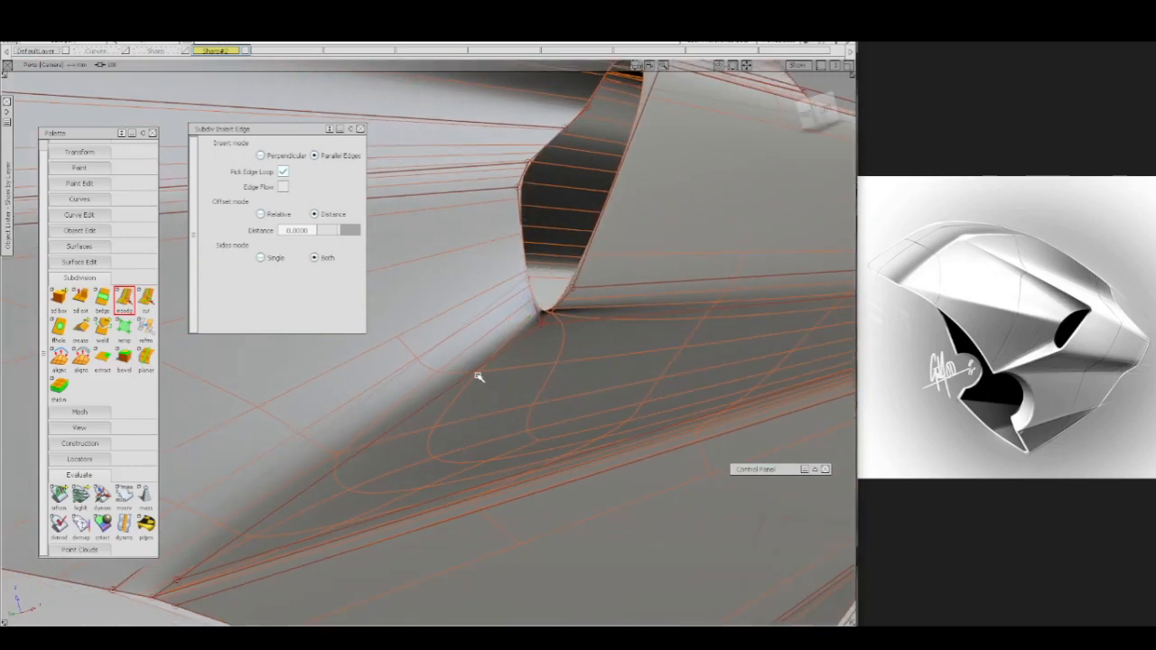
- Bevel the crease edge running down from the narrow opening with one division and a distance of about 2.9
click(124, 359)
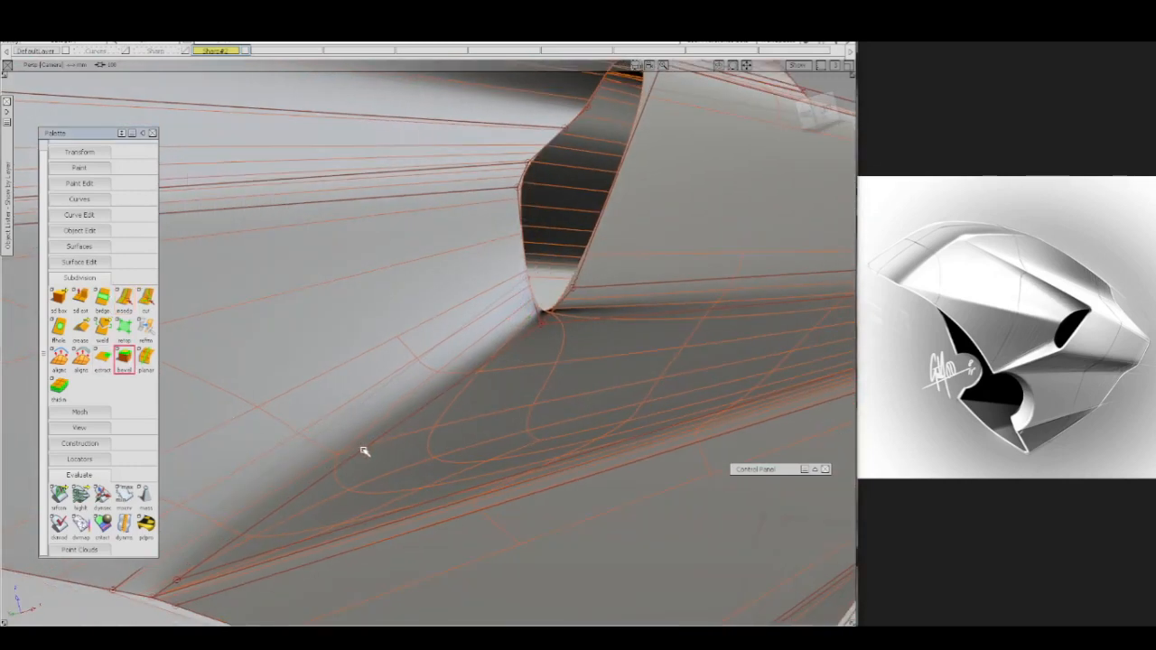
click(364, 442)
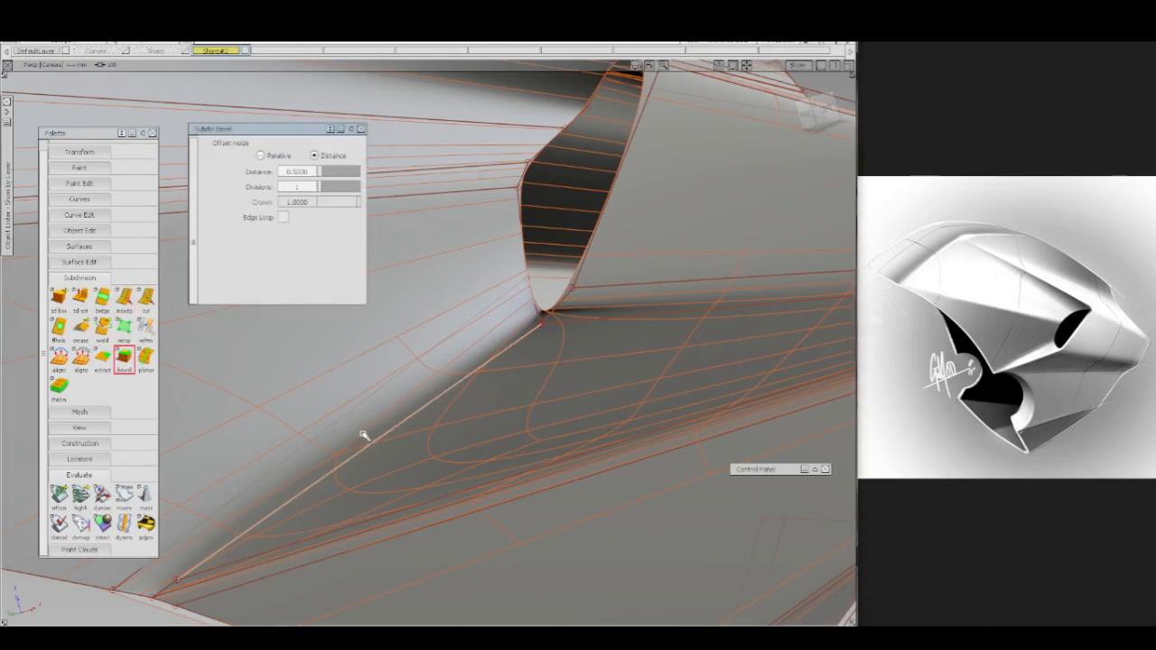
click(363, 434)
drag(364, 428, 383, 403)
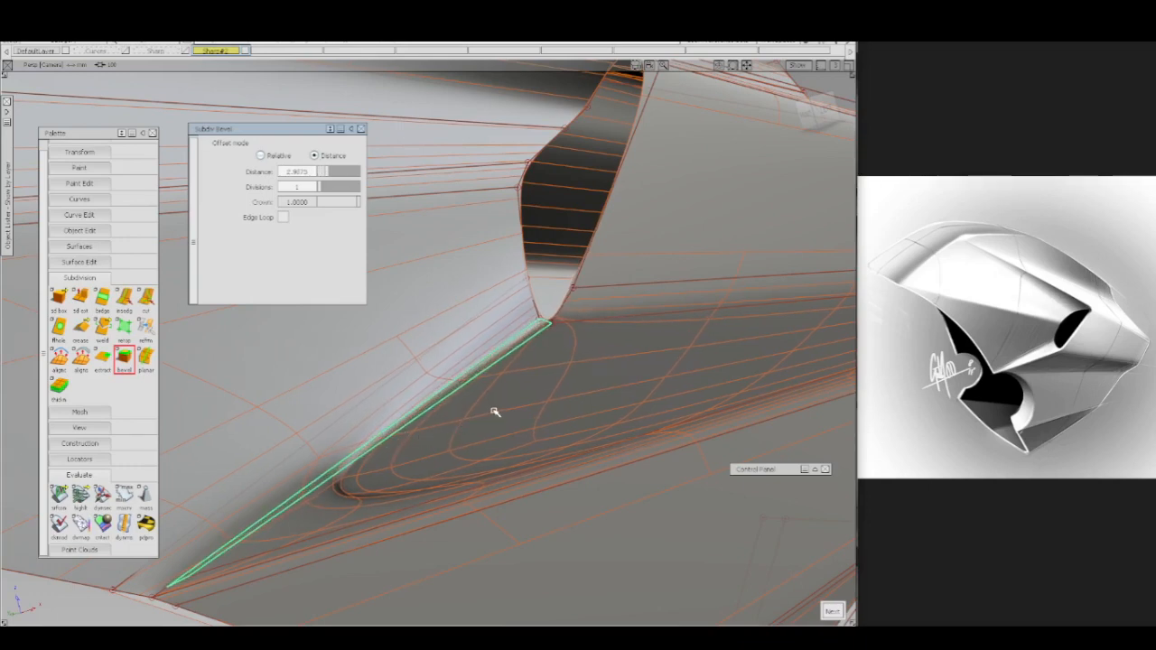
alt+shift+middle_drag(415, 463, 499, 396)
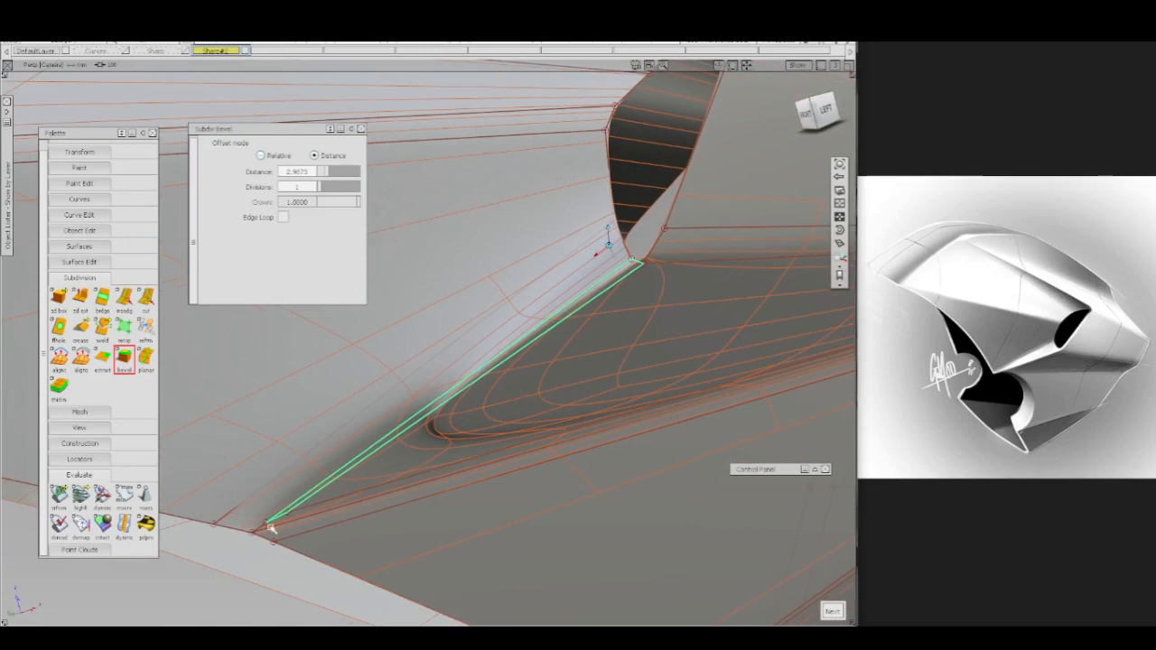
alt+shift+right_drag(278, 542, 316, 502)
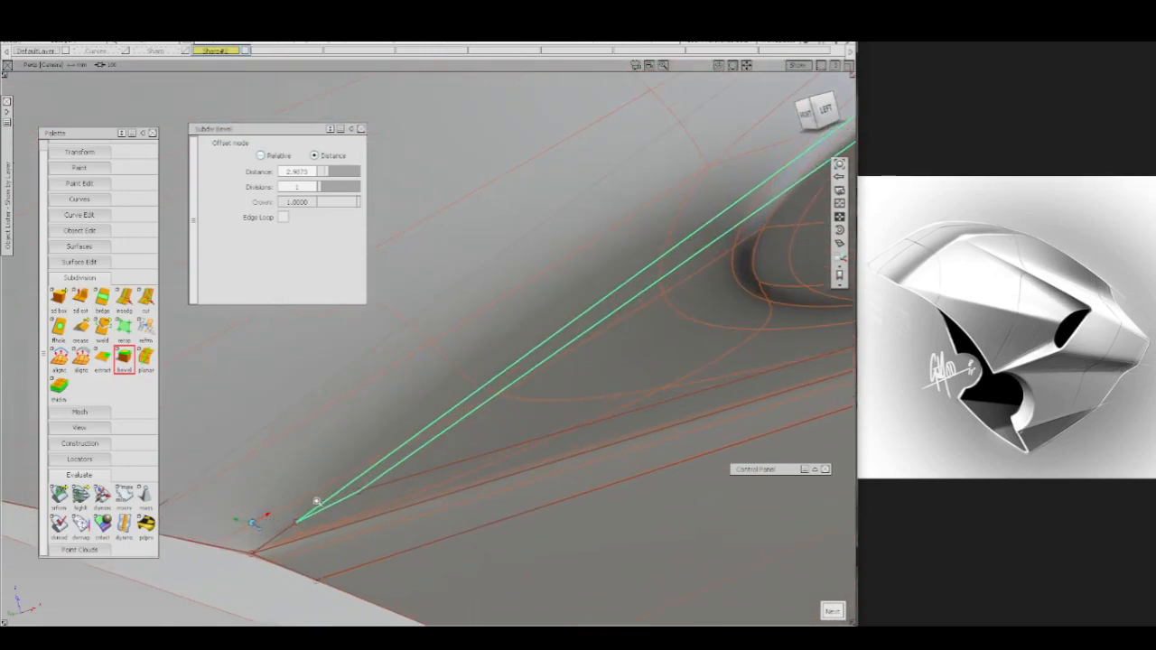
ctrl+shift+drag(415, 423, 426, 367)
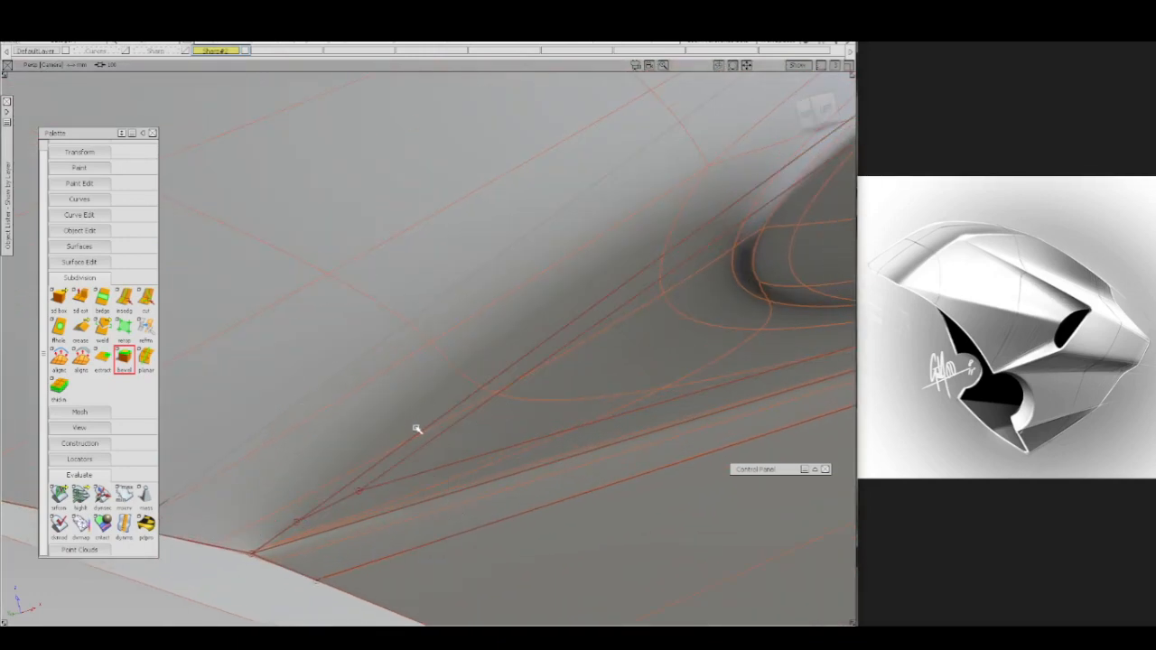
- Delete the long edge that runs from the border corner just below the beveled crease
mouse_move(408, 425)
alt+shift+mouse_down()
mouse_move(395, 398)
mouse_move(371, 405)
mouse_move(452, 381)
alt+shift+mouse_up()
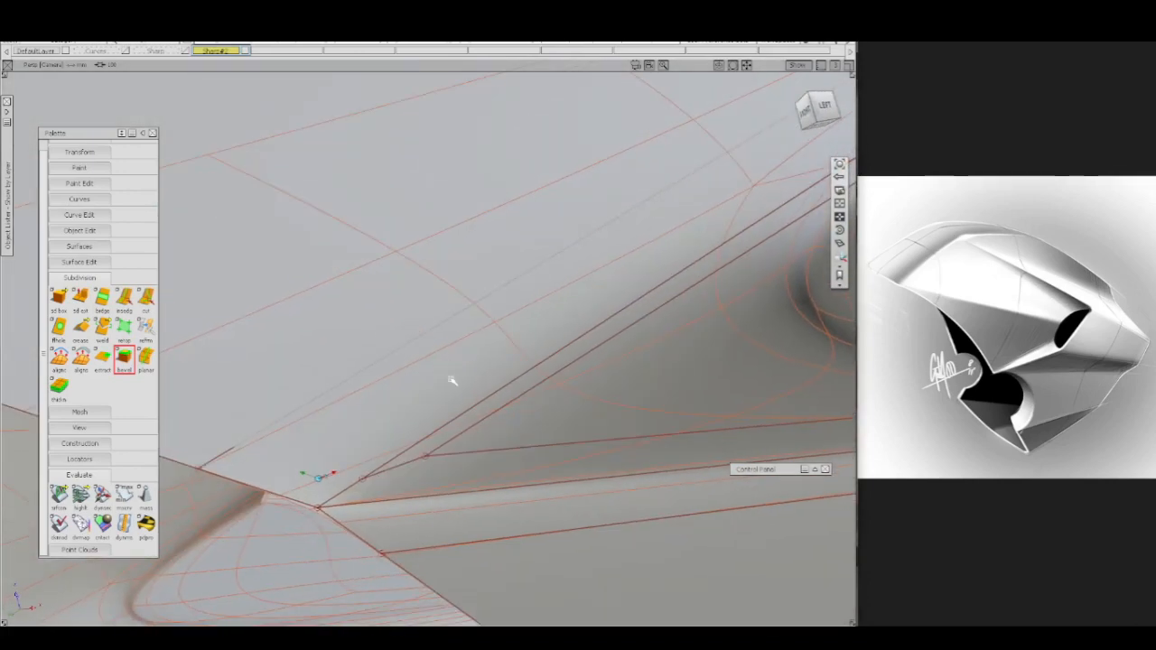
alt+shift+drag(383, 484, 364, 484)
click(363, 480)
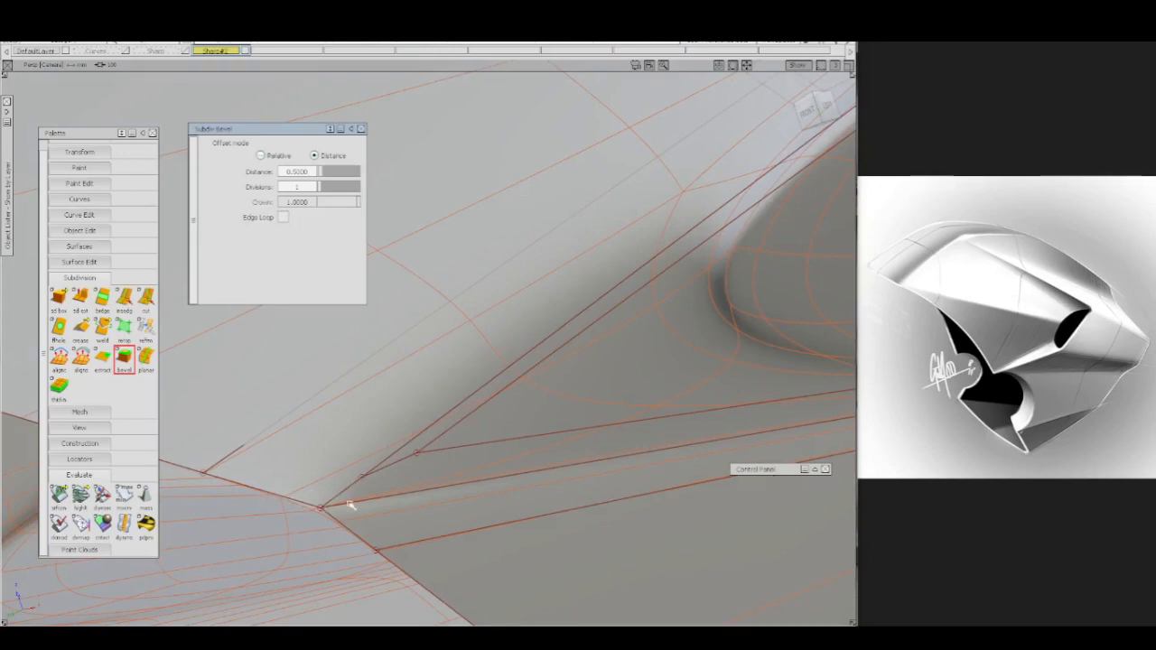
ctrl+shift+right_click(446, 464)
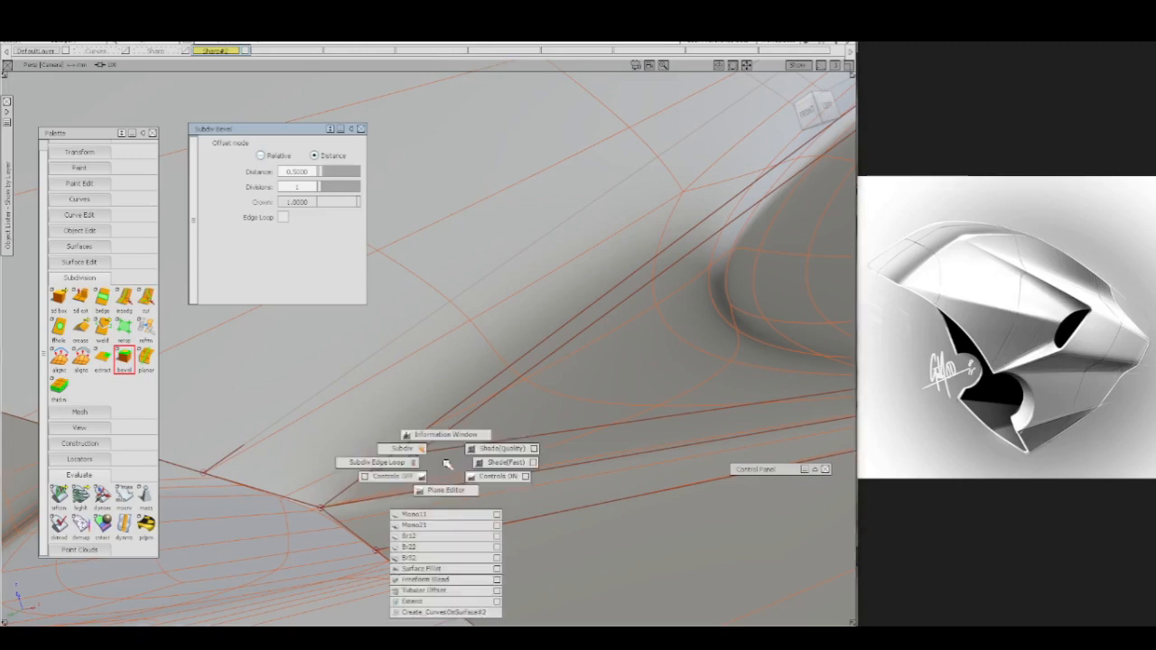
click(444, 462)
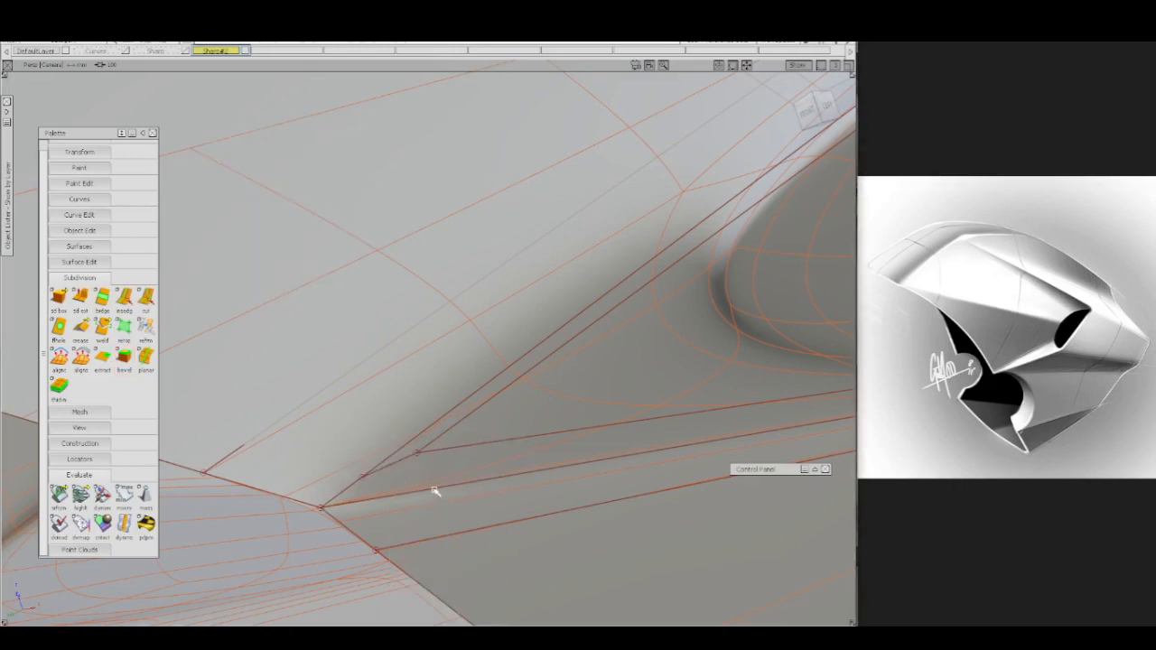
click(435, 490)
alt+shift+drag(381, 530, 419, 526)
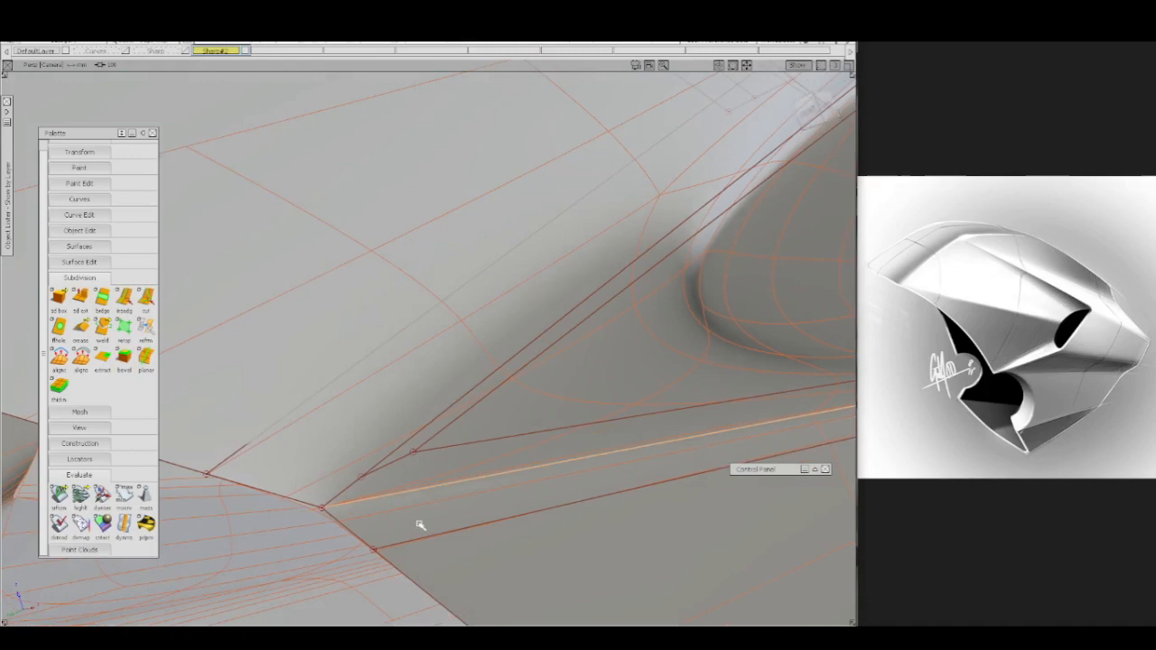
key(Delete)
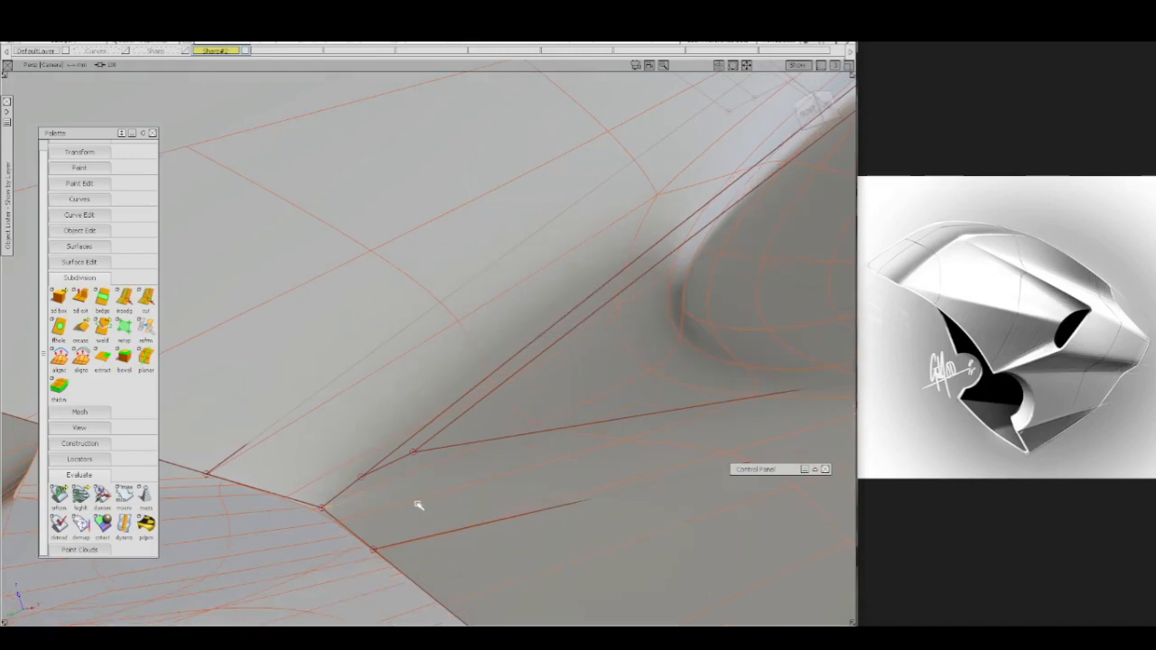
- Try to move the bevel's upper end vertex onto the border beside the corner
ctrl+shift+click(339, 485)
ctrl+shift+drag(361, 485, 406, 459)
click(370, 479)
key(ctrl+z)
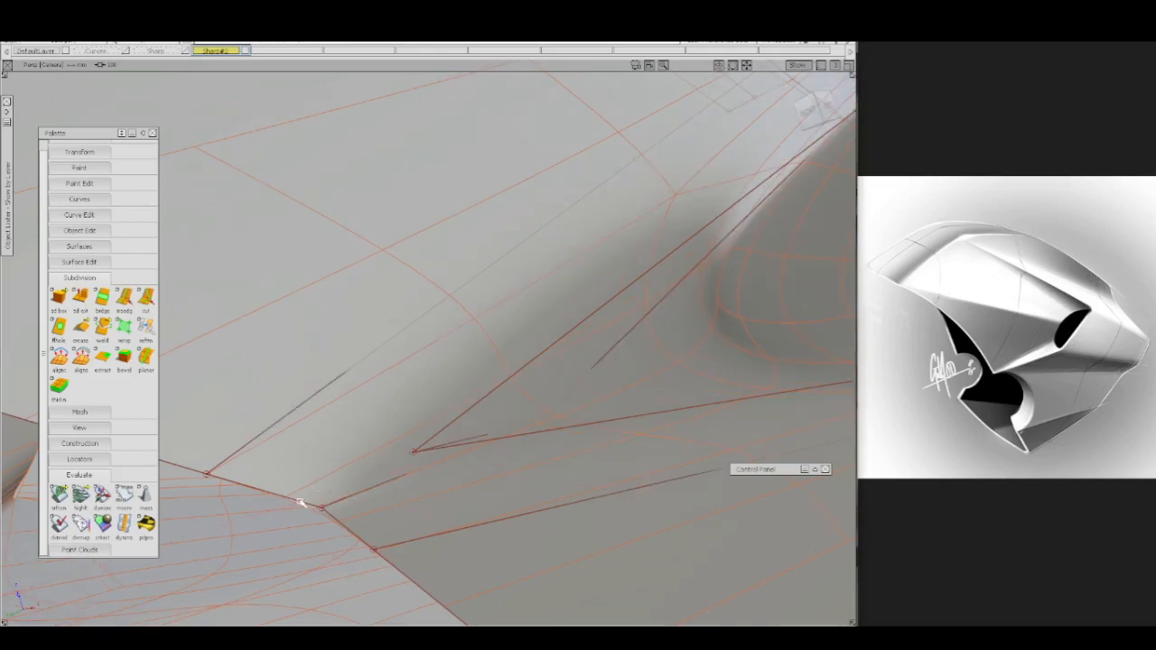
key(ctrl+z)
click(294, 502)
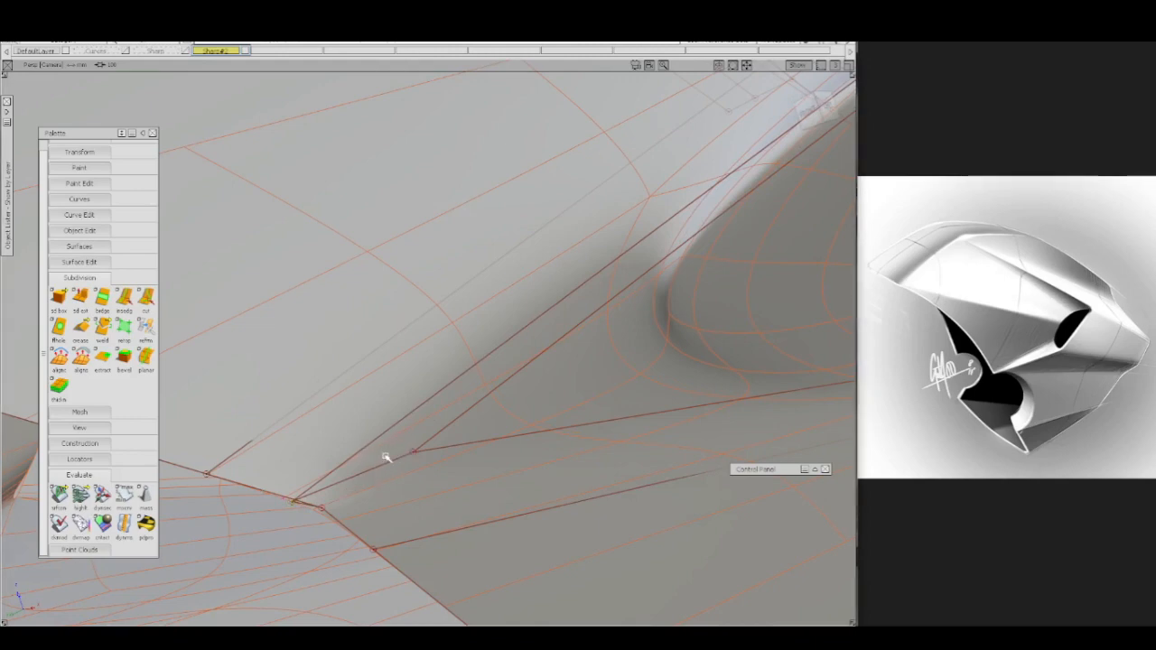
- Snap the bevel's lower end vertex onto the border corner vertex
ctrl+shift+drag(387, 458, 412, 457)
alt+shift+drag(357, 503, 353, 451)
ctrl+click(344, 514)
alt+shift+right_drag(309, 525, 356, 460)
alt+shift+drag(356, 460, 288, 496)
alt+shift+middle_drag(287, 495, 314, 484)
ctrl+shift+drag(283, 488, 443, 452)
alt+shift+right_drag(443, 451, 440, 458)
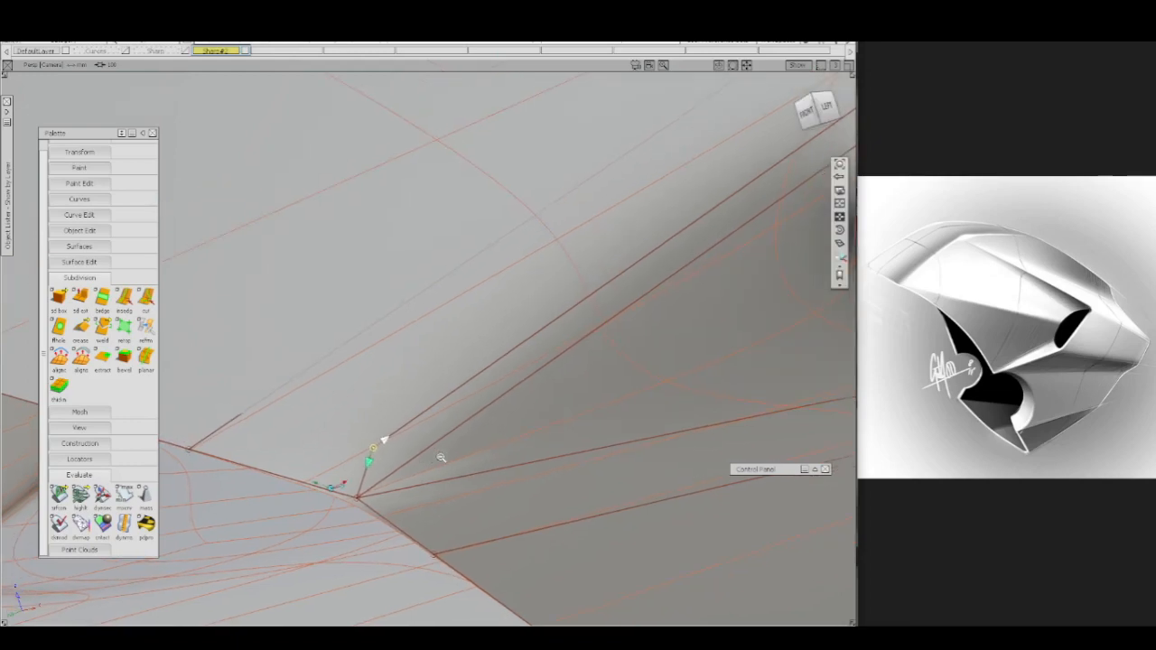
alt+shift+middle_drag(426, 464, 454, 464)
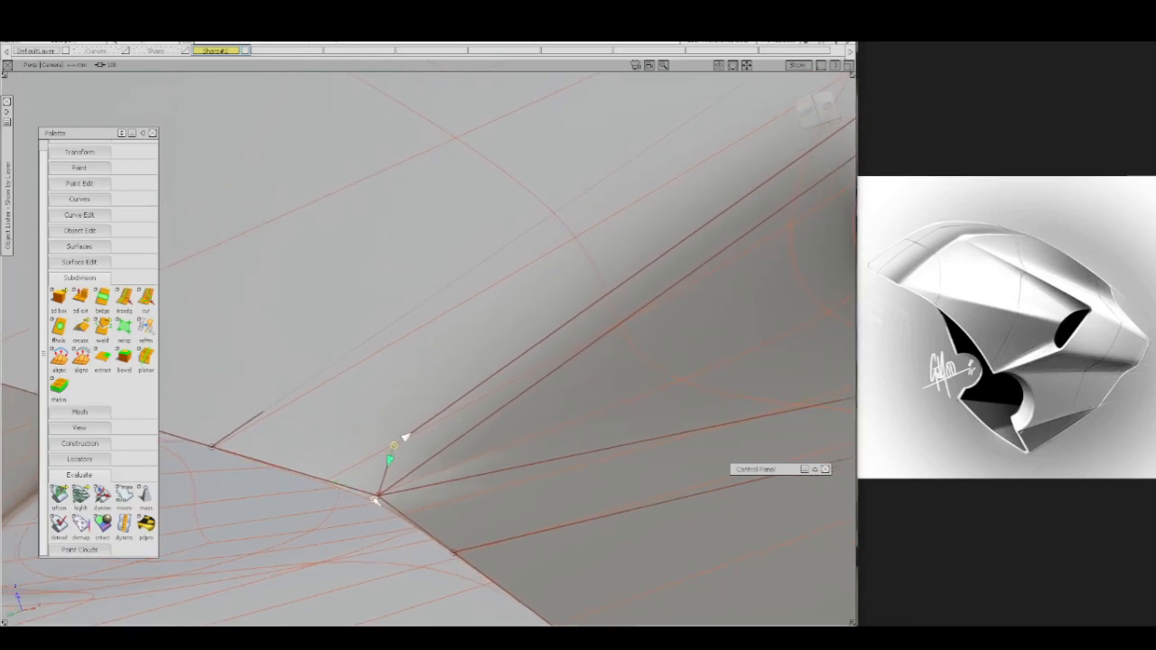
- Slide the overlapping border corner vertex a short way along the border and snap the bevel's upper end vertex onto it
mouse_move(376, 502)
ctrl+shift+mouse_down()
mouse_move(353, 504)
mouse_move(371, 501)
ctrl+shift+mouse_up()
click(352, 504)
click(379, 497)
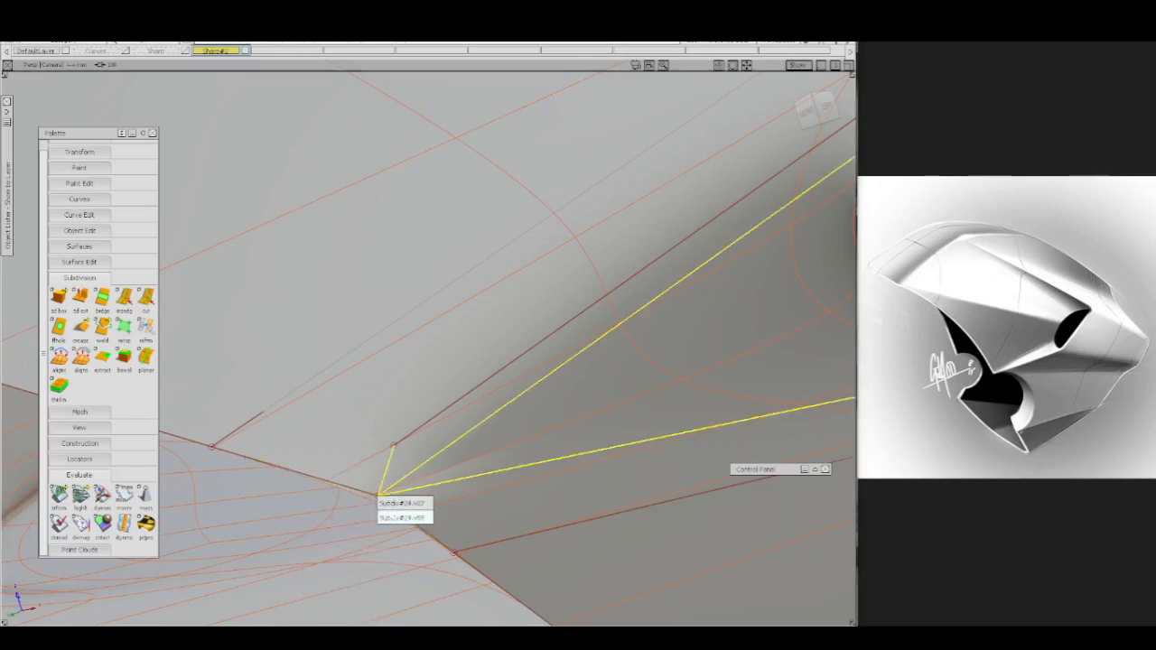
click(392, 507)
ctrl+shift+right_drag(410, 489, 411, 477)
click(363, 493)
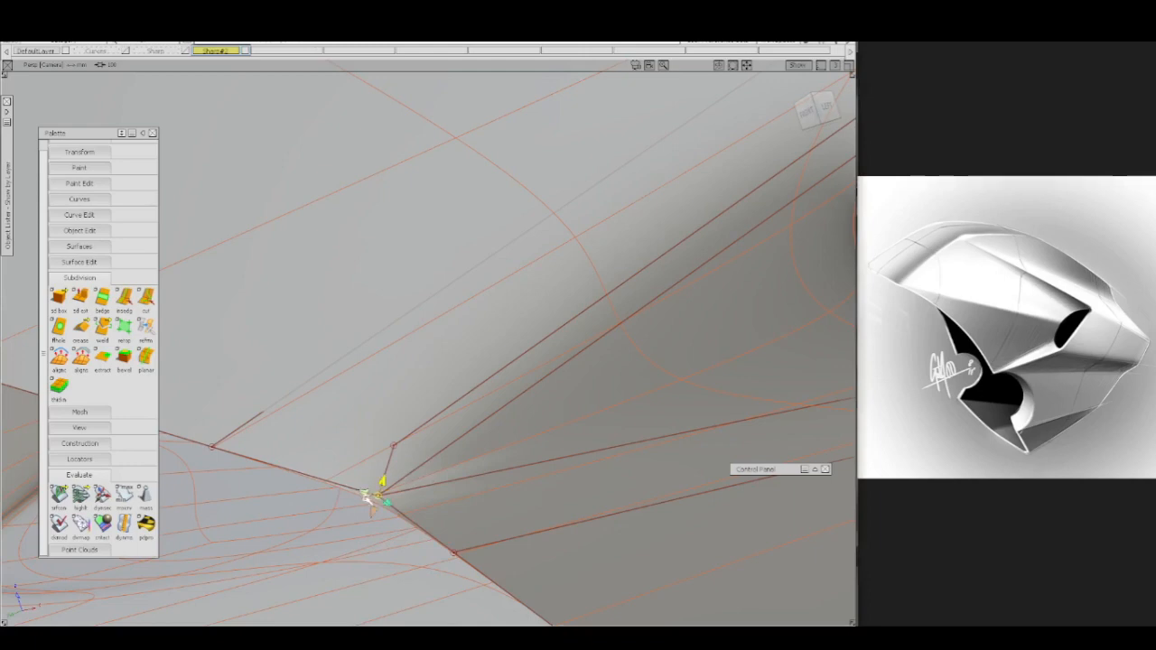
drag(246, 464, 504, 500)
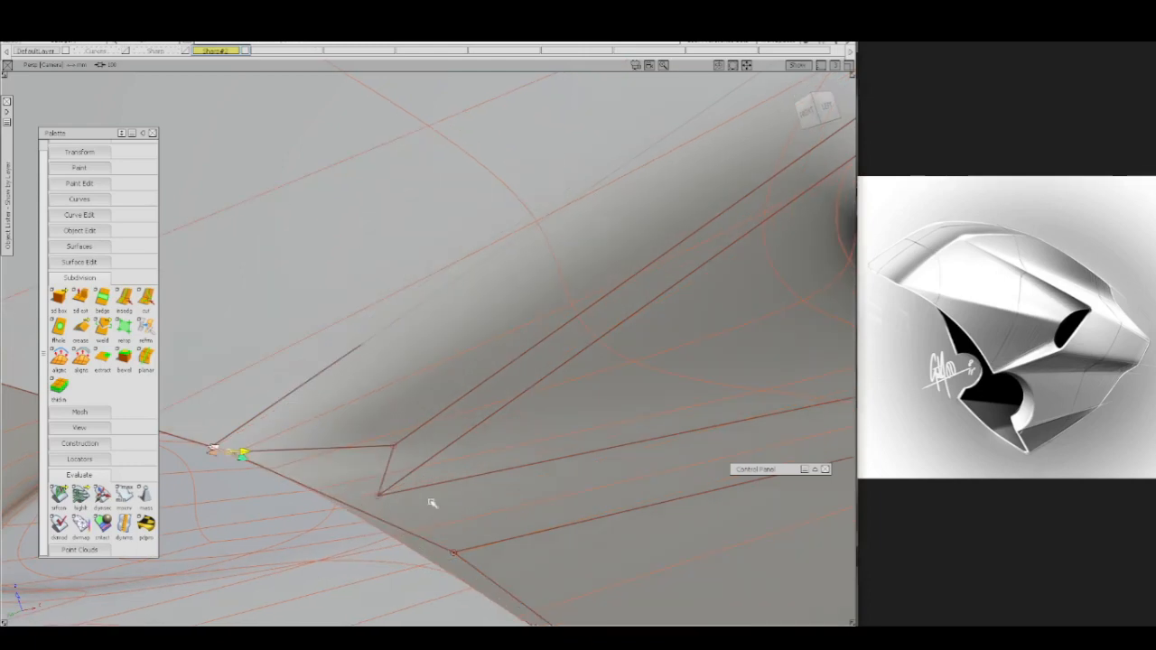
key(ctrl+z)
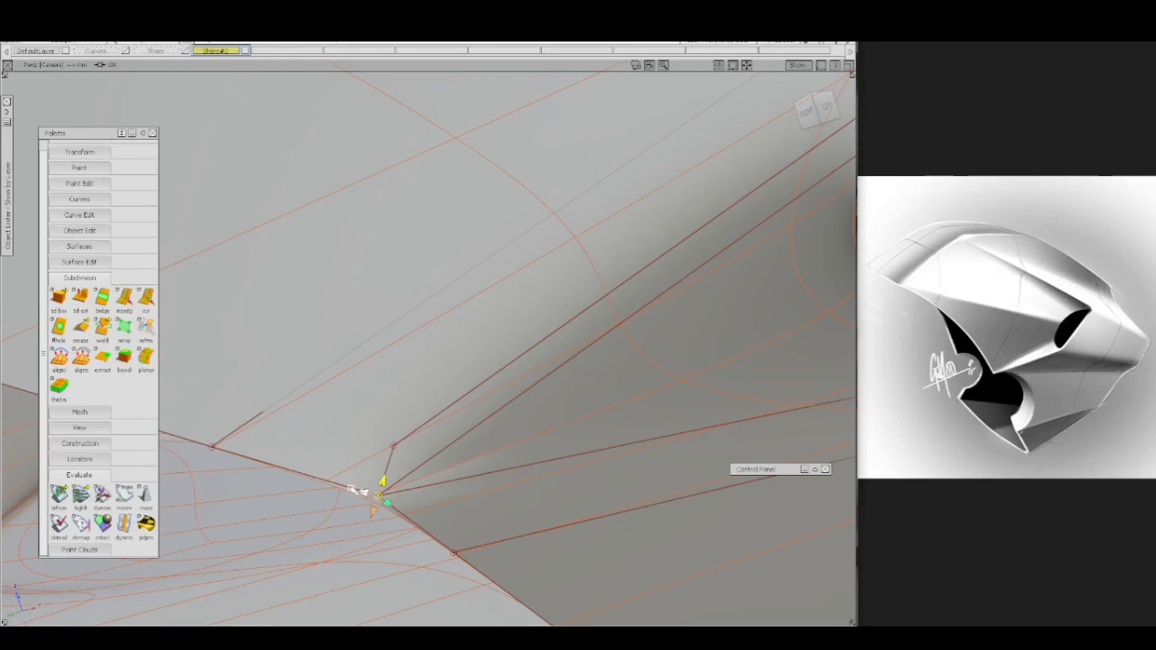
drag(354, 488, 332, 466)
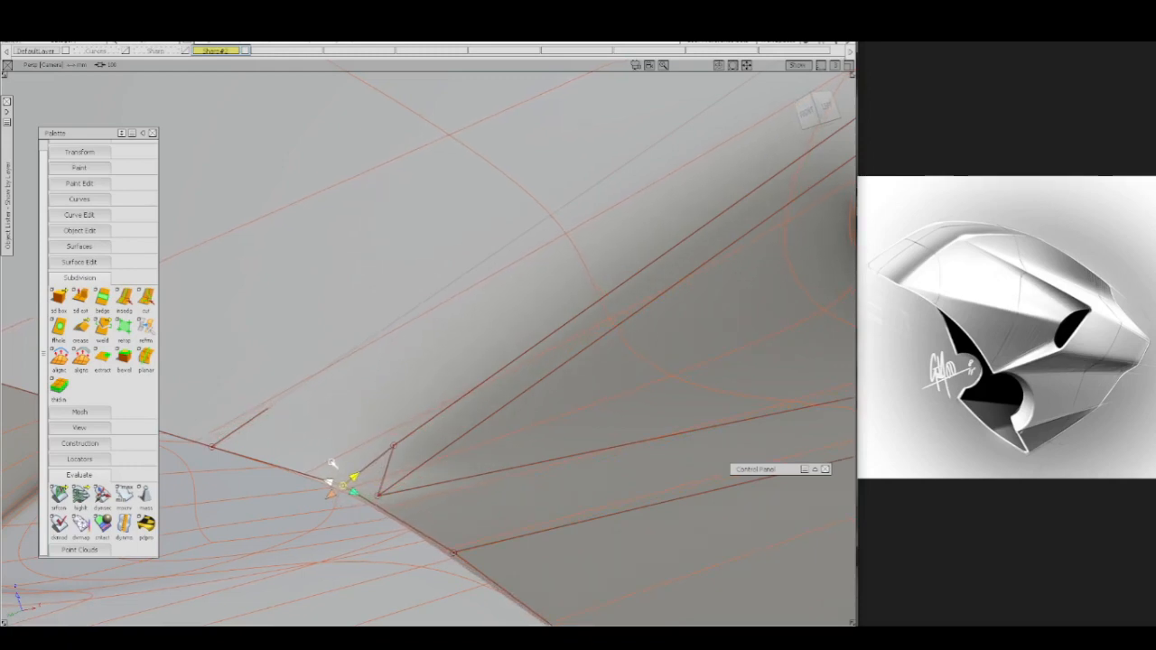
ctrl+shift+drag(392, 422, 346, 476)
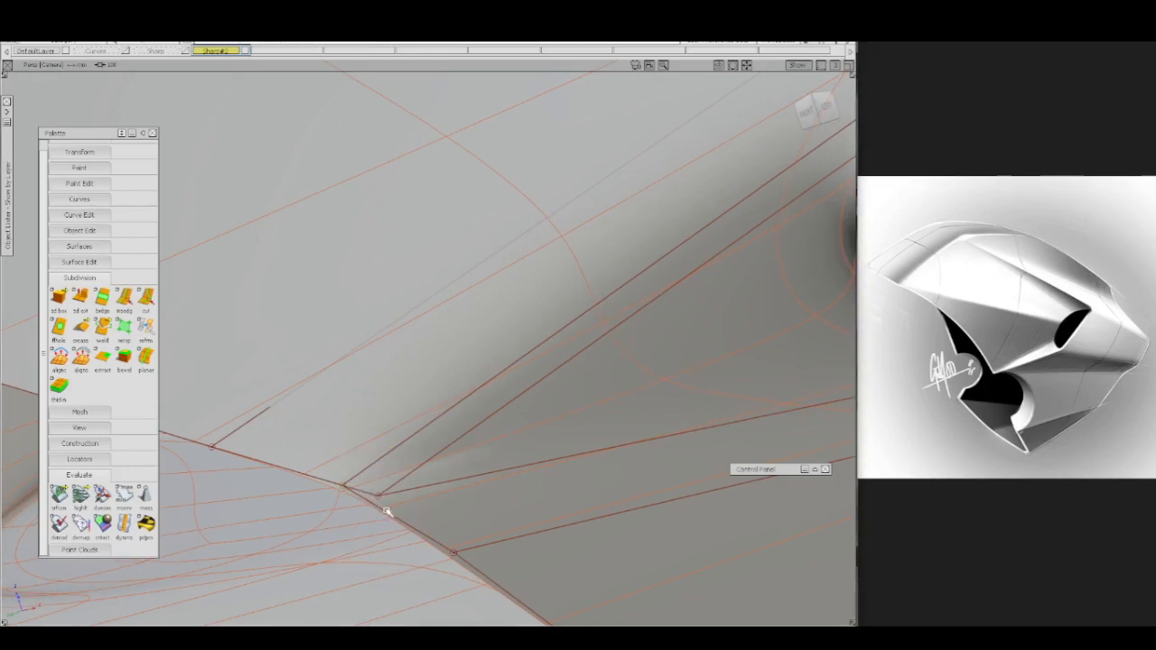
key(c)
click(378, 507)
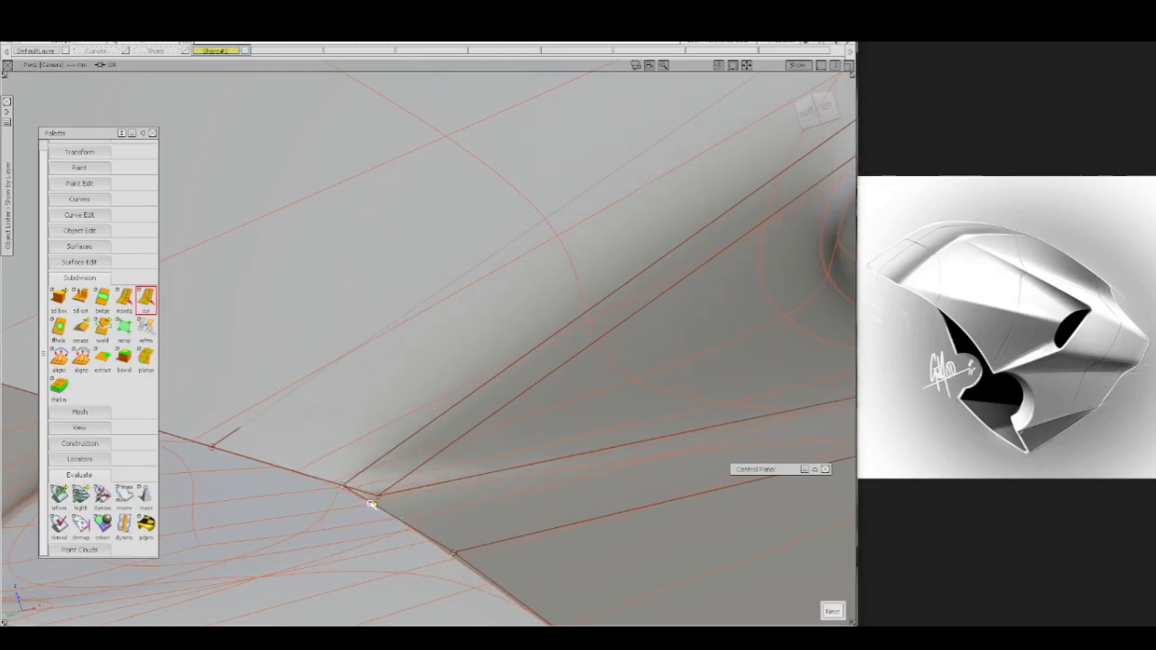
key(c)
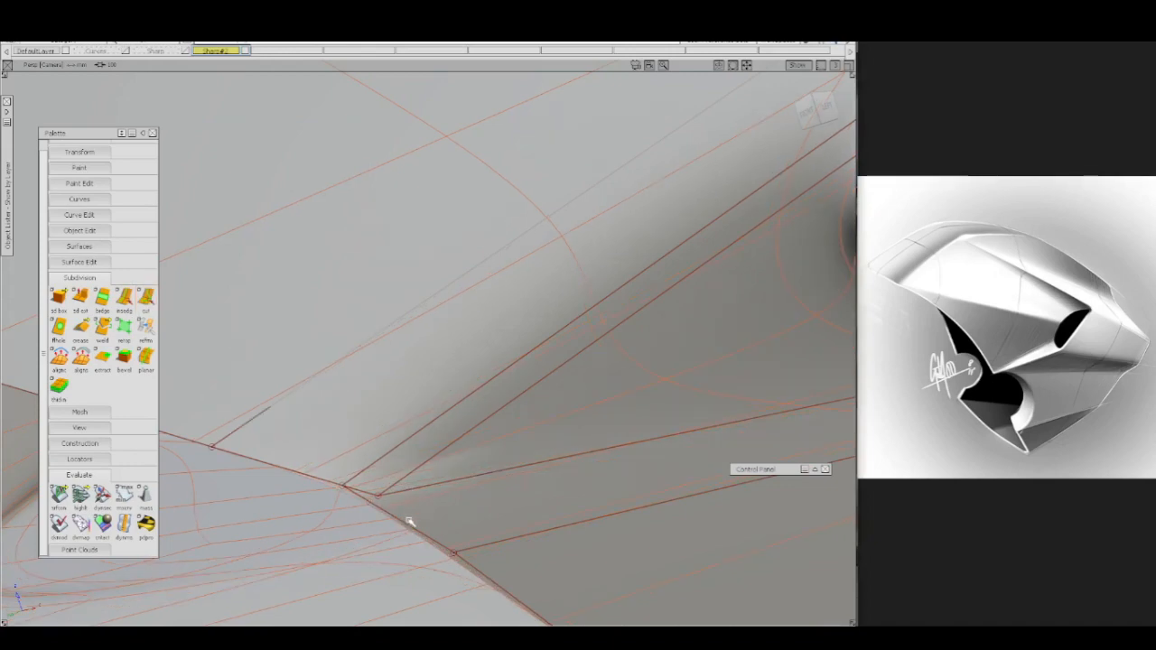
alt+shift+drag(382, 511, 447, 498)
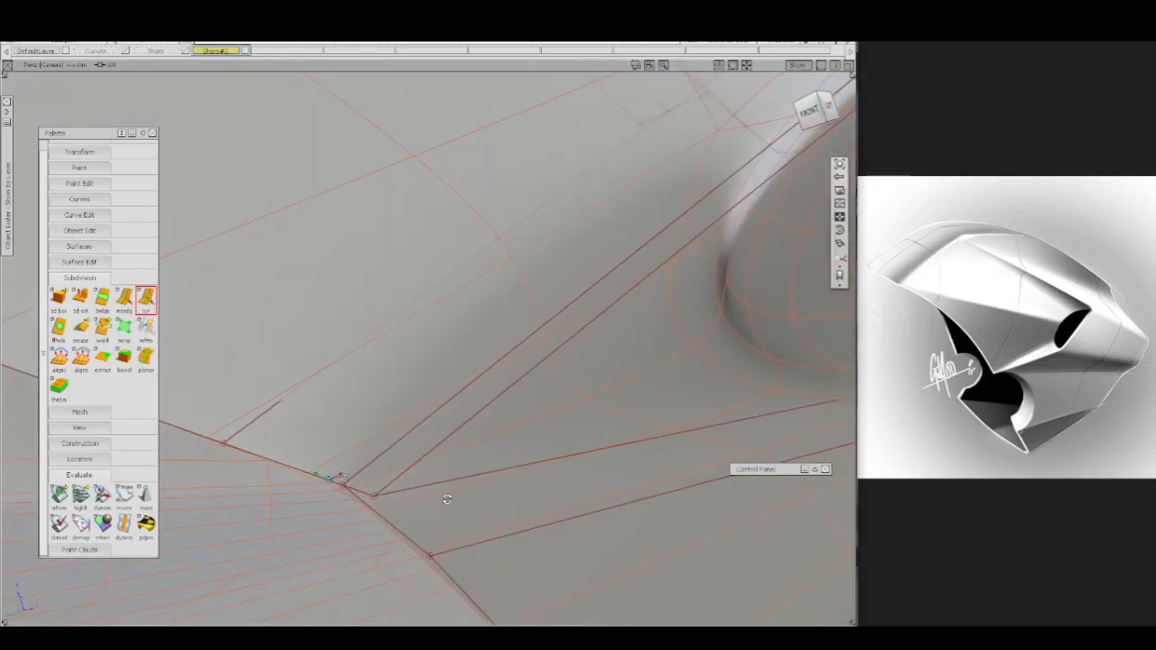
alt+shift+middle_drag(414, 508, 404, 501)
ctrl+shift+right_click(381, 463)
ctrl+shift+right_drag(381, 463, 350, 464)
click(381, 514)
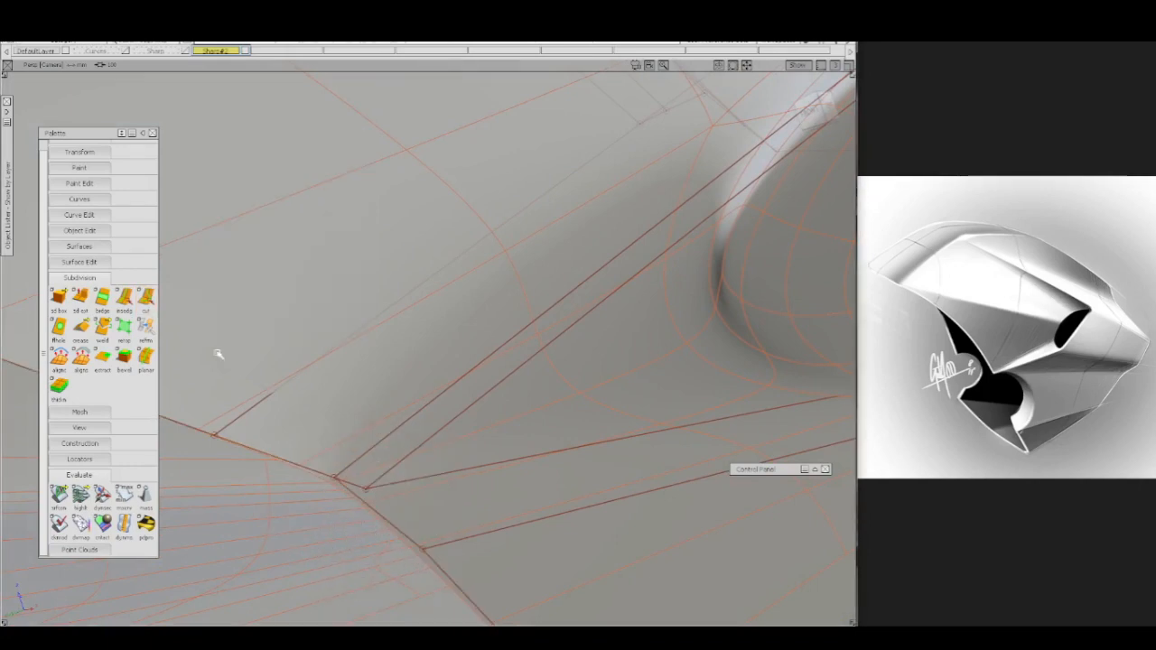
- Pick the border edge segment beside the bevel's lower end and delete it
scroll(91, 154, up, 1)
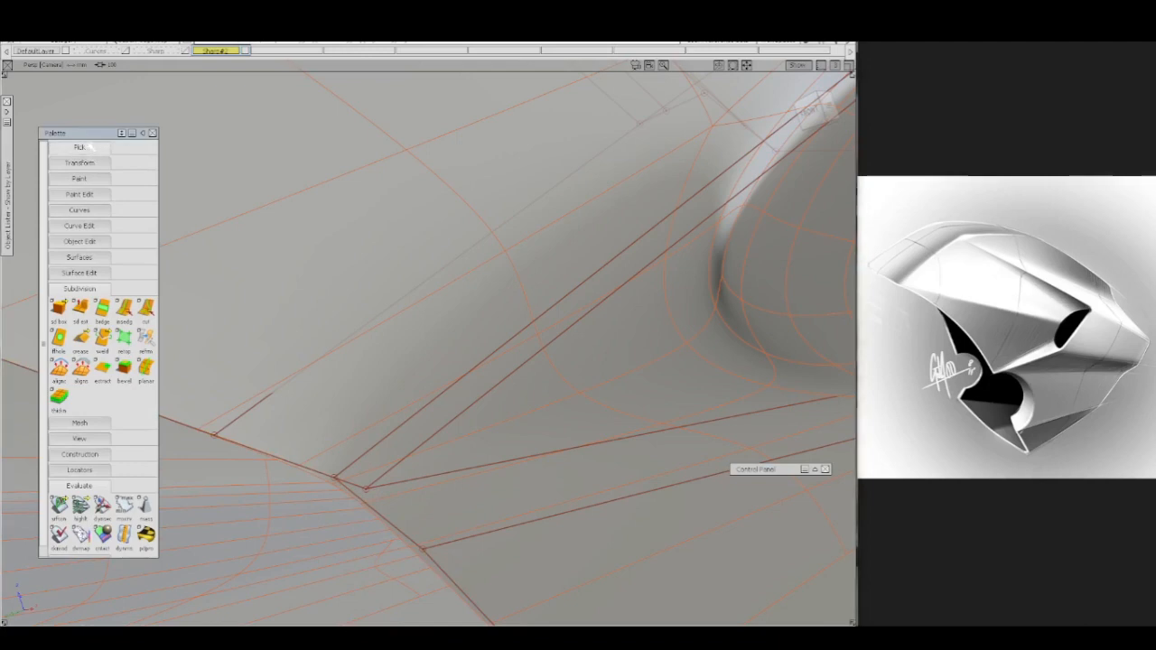
click(86, 148)
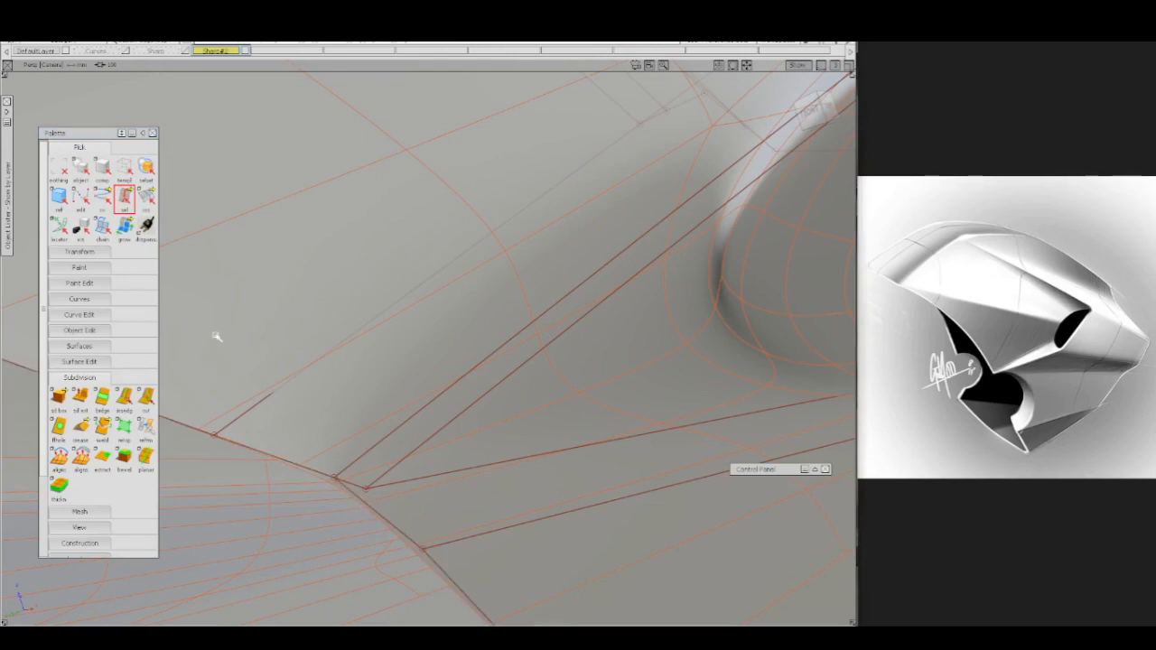
click(127, 200)
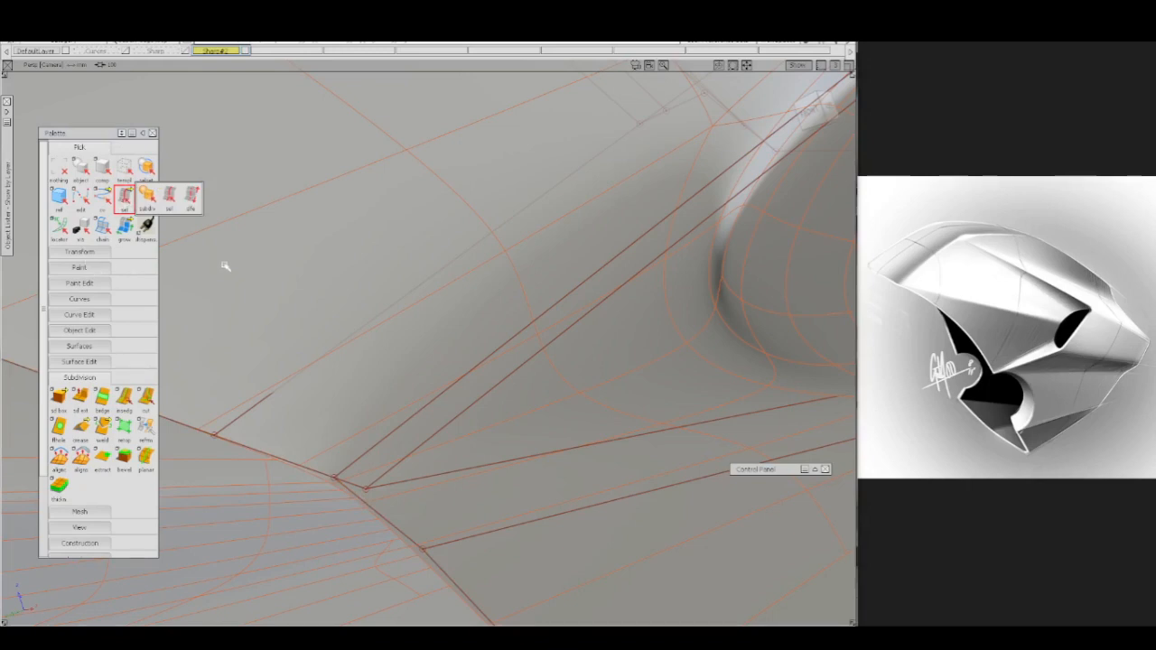
click(169, 200)
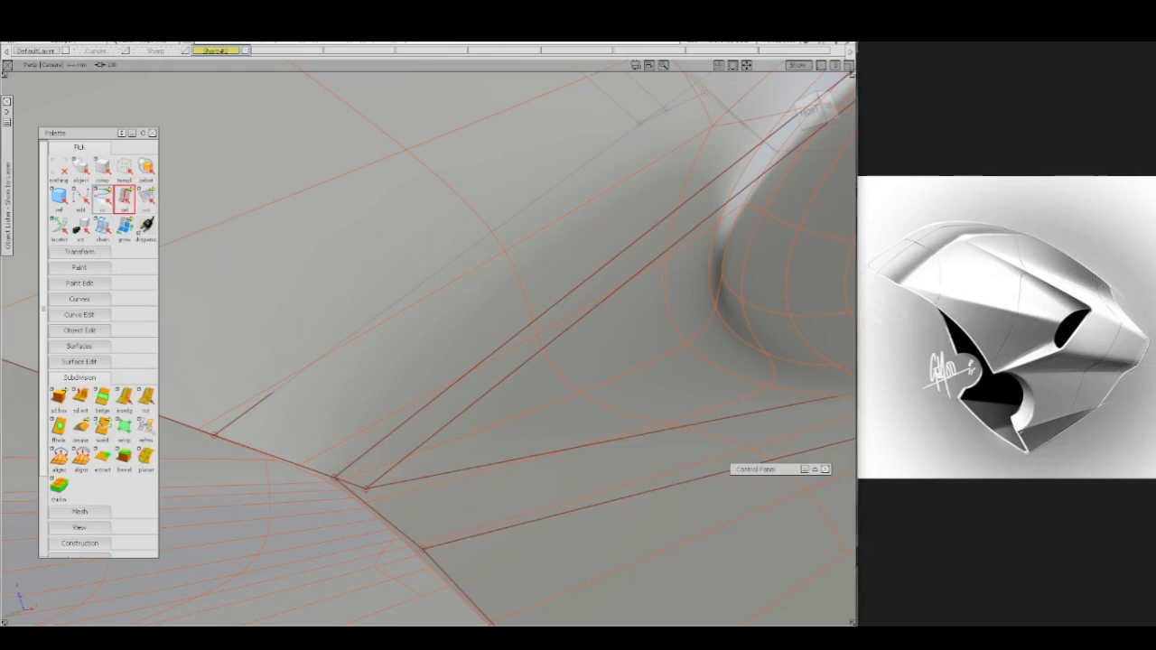
click(102, 196)
click(191, 198)
click(367, 505)
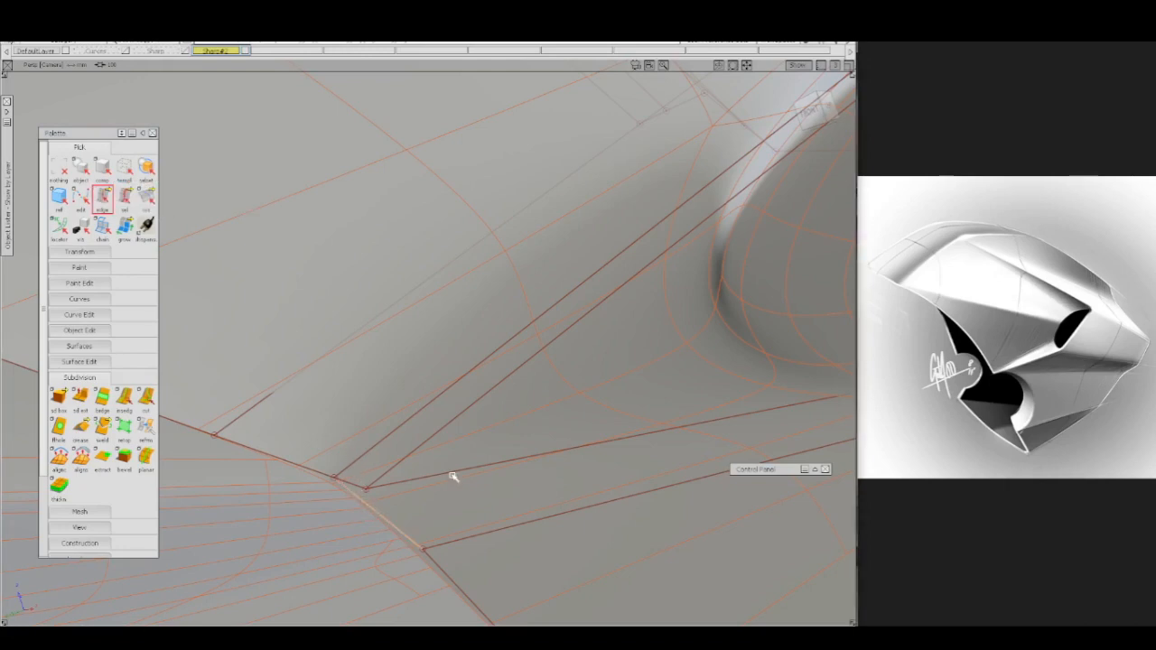
key(Delete)
key(Return)
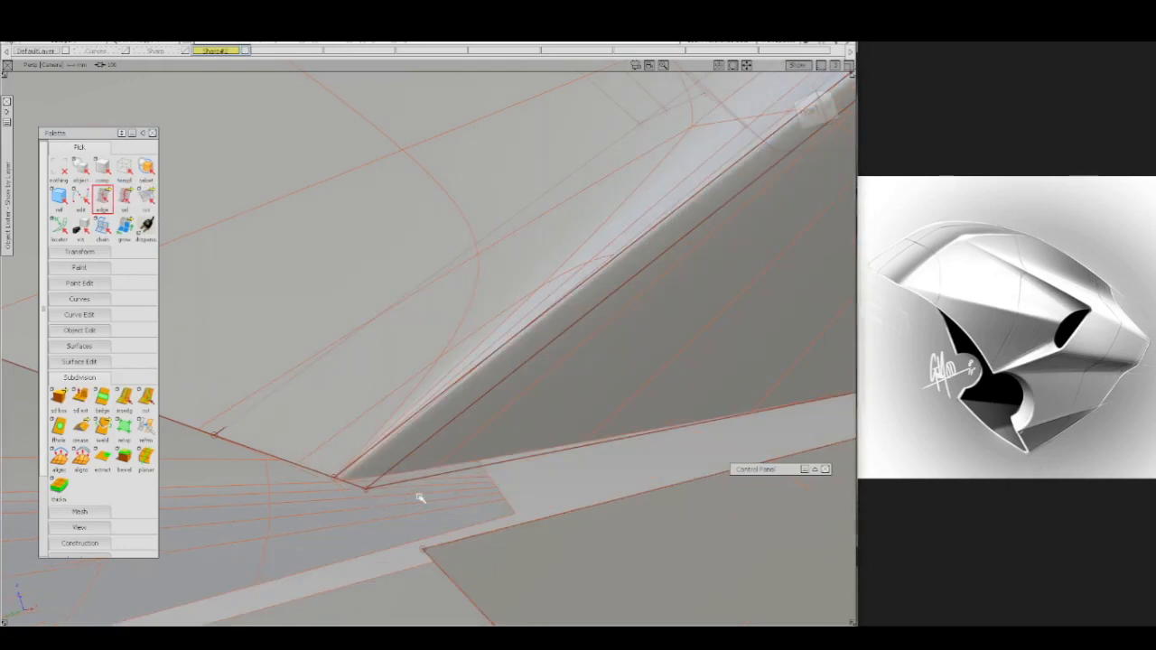
- Bridge the open border edge below the crease to the facing border edge of the lower panel, closing the gap between them
alt+shift+right_drag(451, 510, 389, 500)
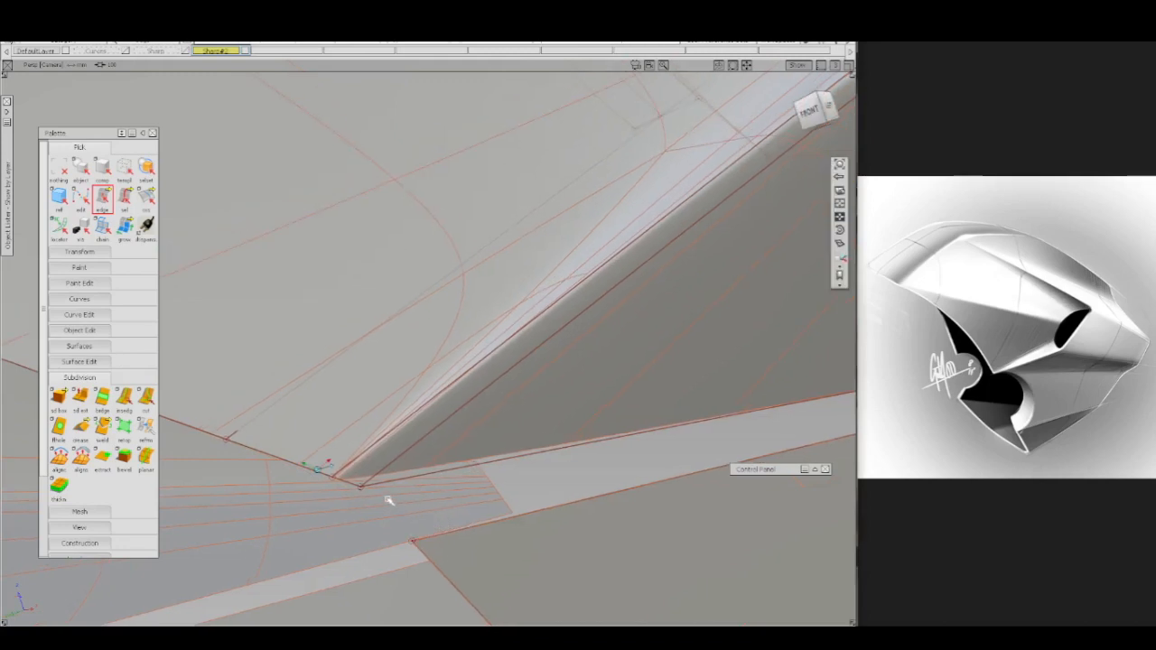
alt+shift+drag(379, 502, 431, 502)
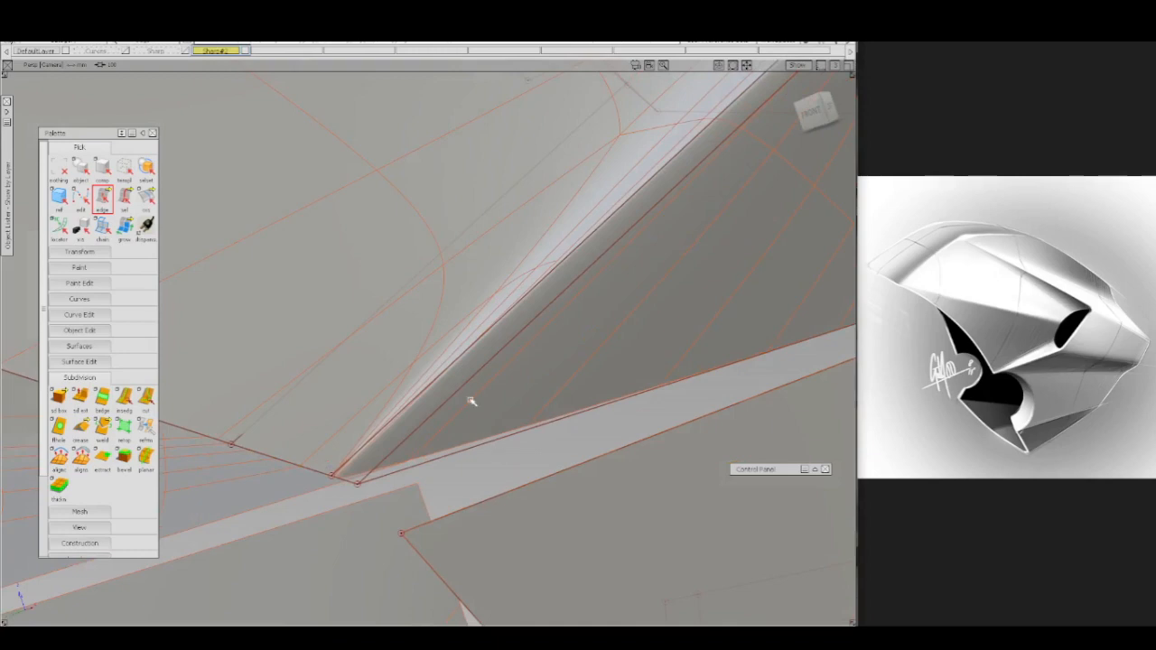
key(b)
click(512, 438)
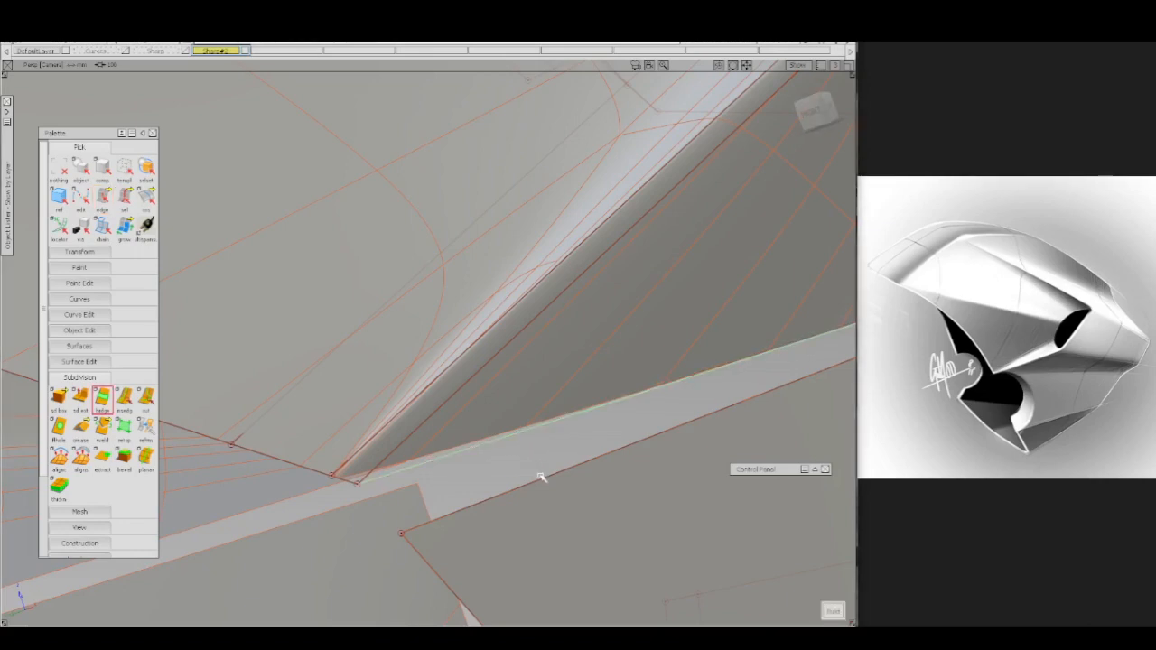
click(539, 481)
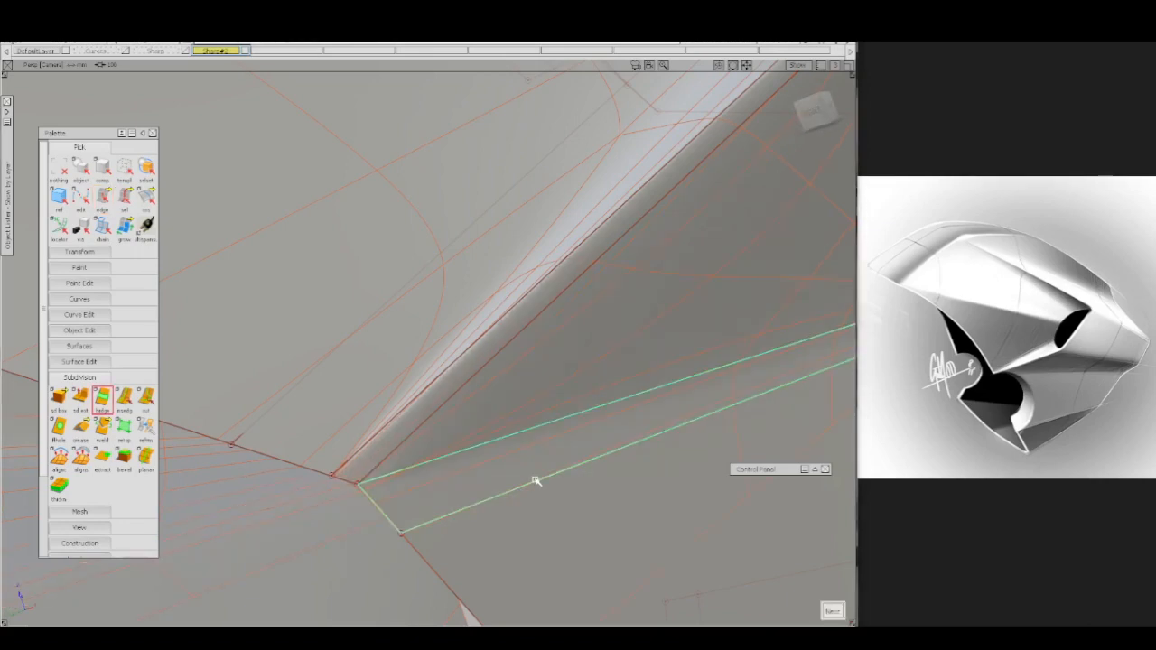
mouse_move(508, 442)
ctrl+shift+mouse_down()
mouse_move(520, 393)
mouse_move(516, 479)
mouse_move(526, 449)
ctrl+shift+mouse_up()
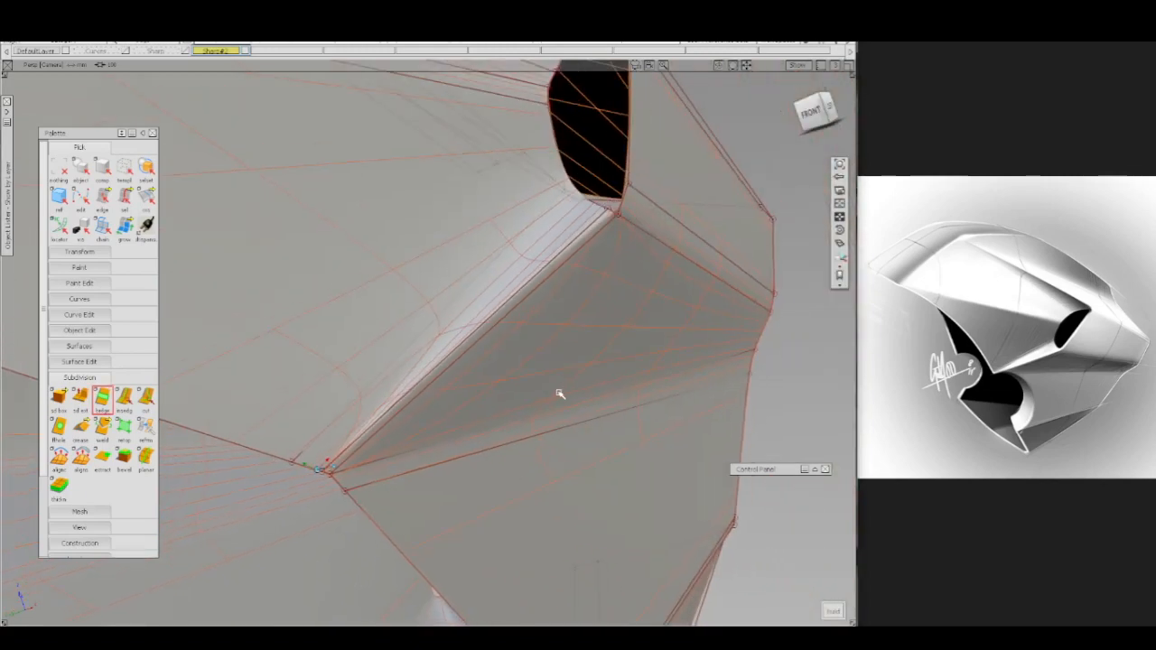
- Bevel the long edge just above the crease, running from the opening's edge to the lower border
alt+shift+drag(557, 392, 504, 400)
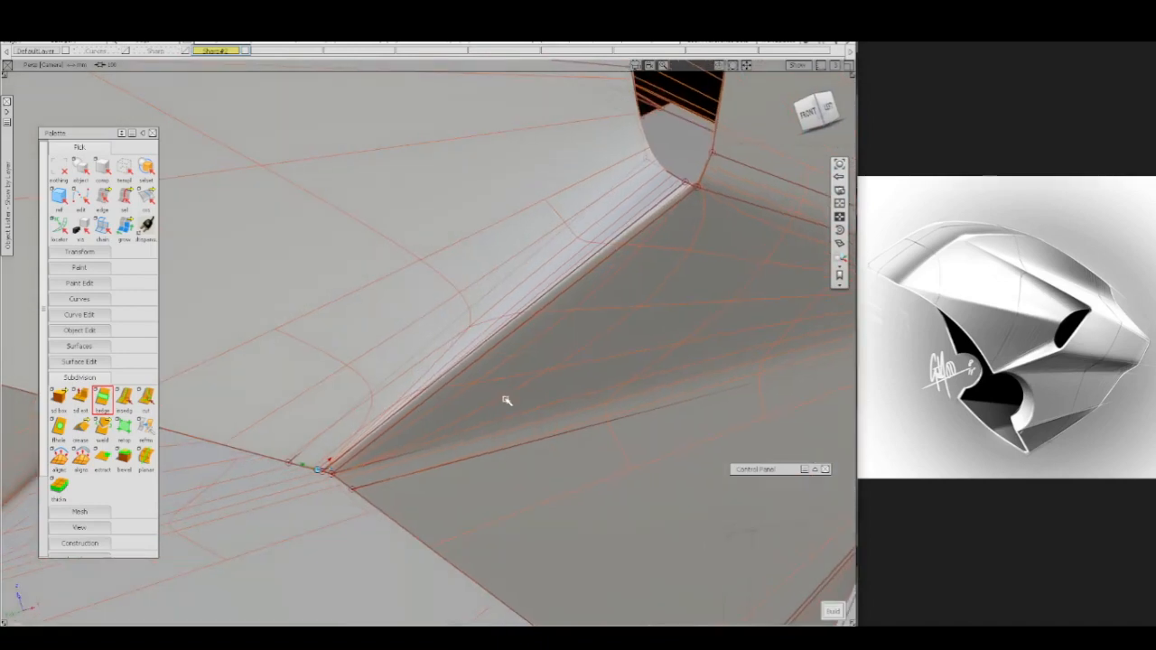
key(alt+m)
alt+shift+right_drag(505, 421, 496, 482)
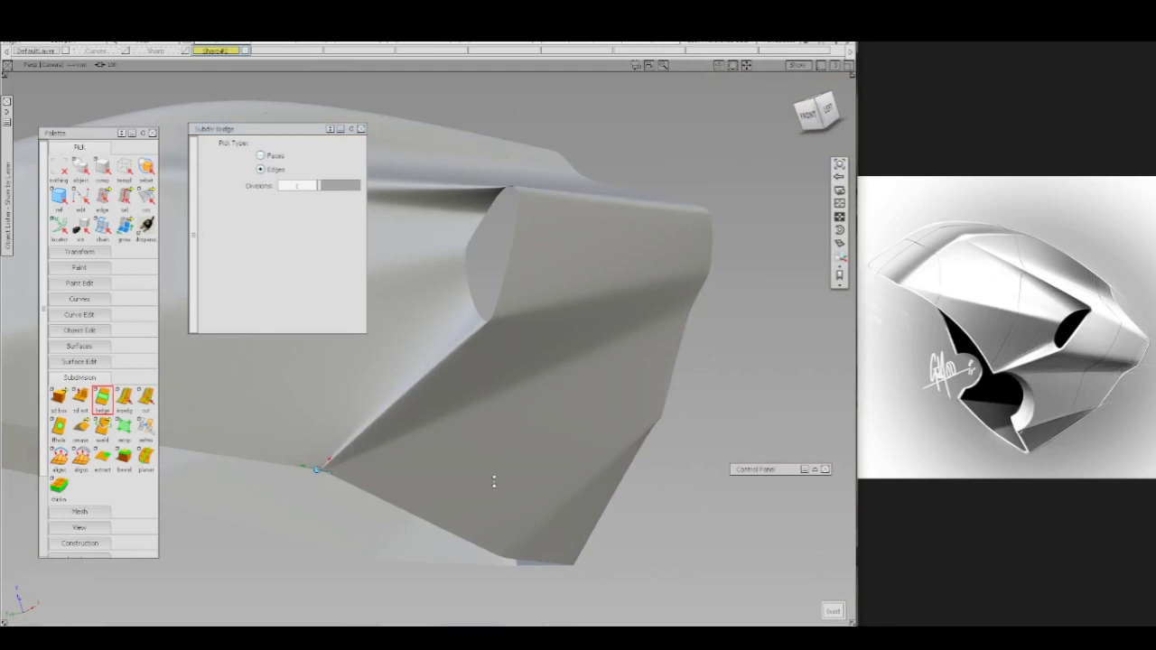
alt+shift+right_drag(407, 461, 447, 459)
key(F2)
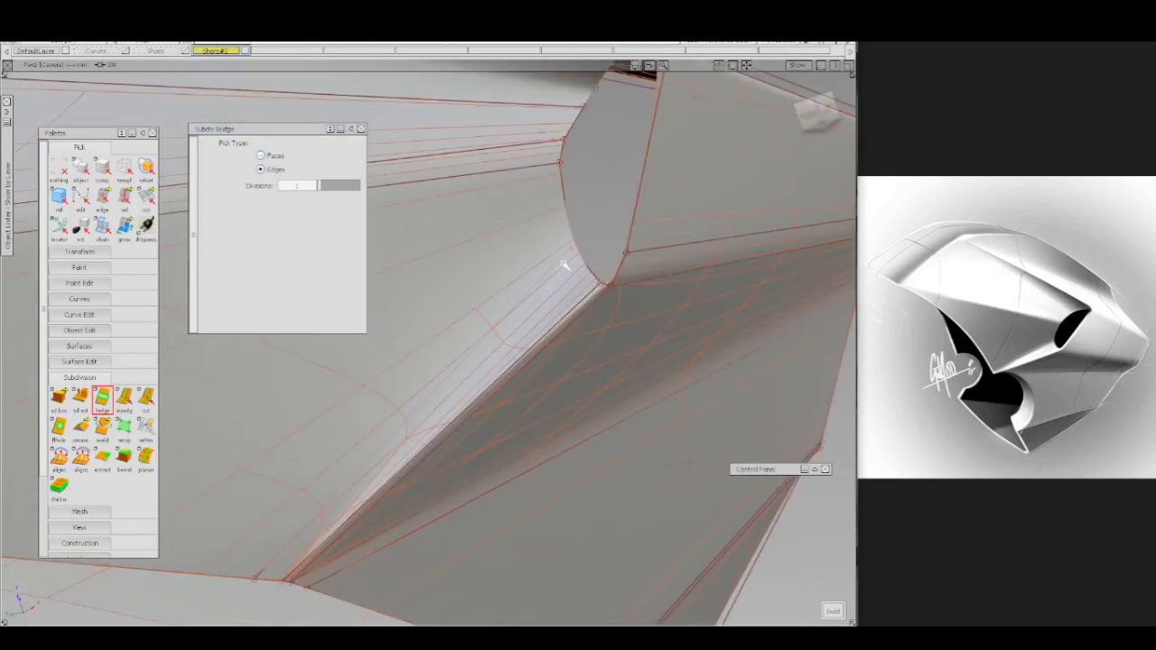
key(F3)
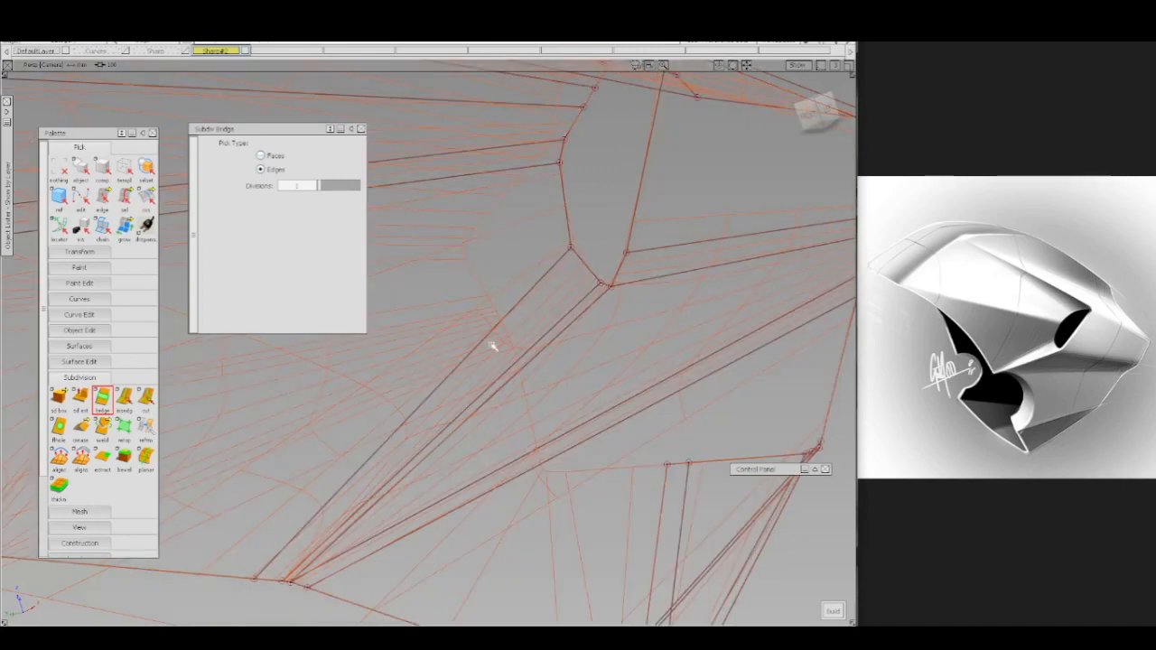
click(123, 456)
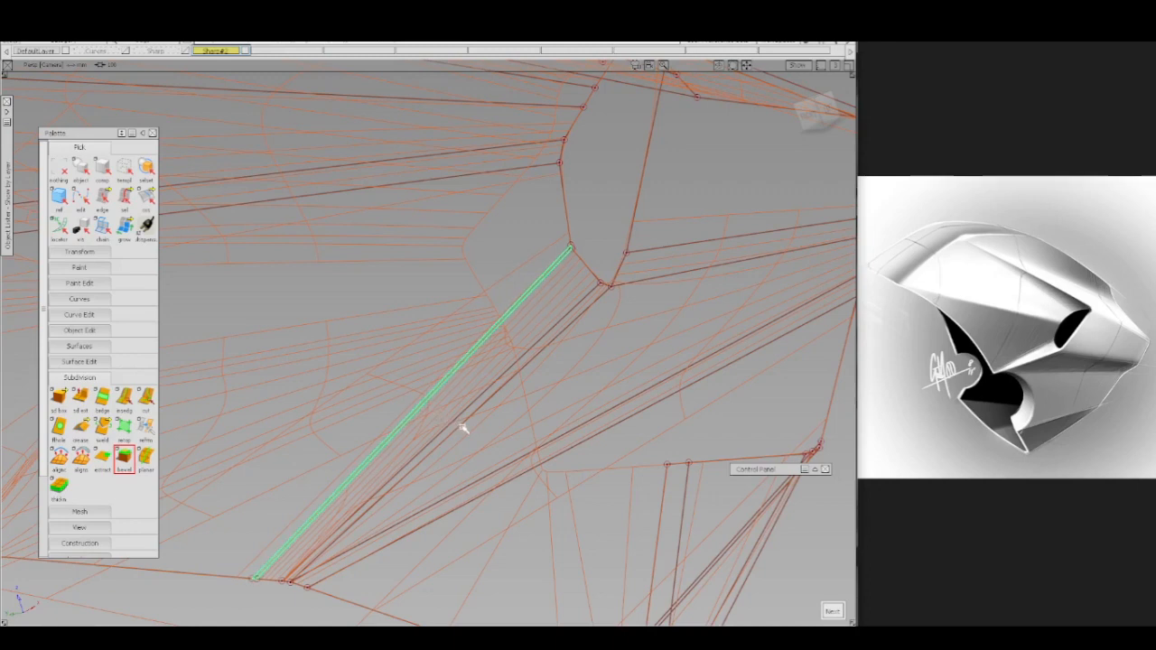
click(543, 410)
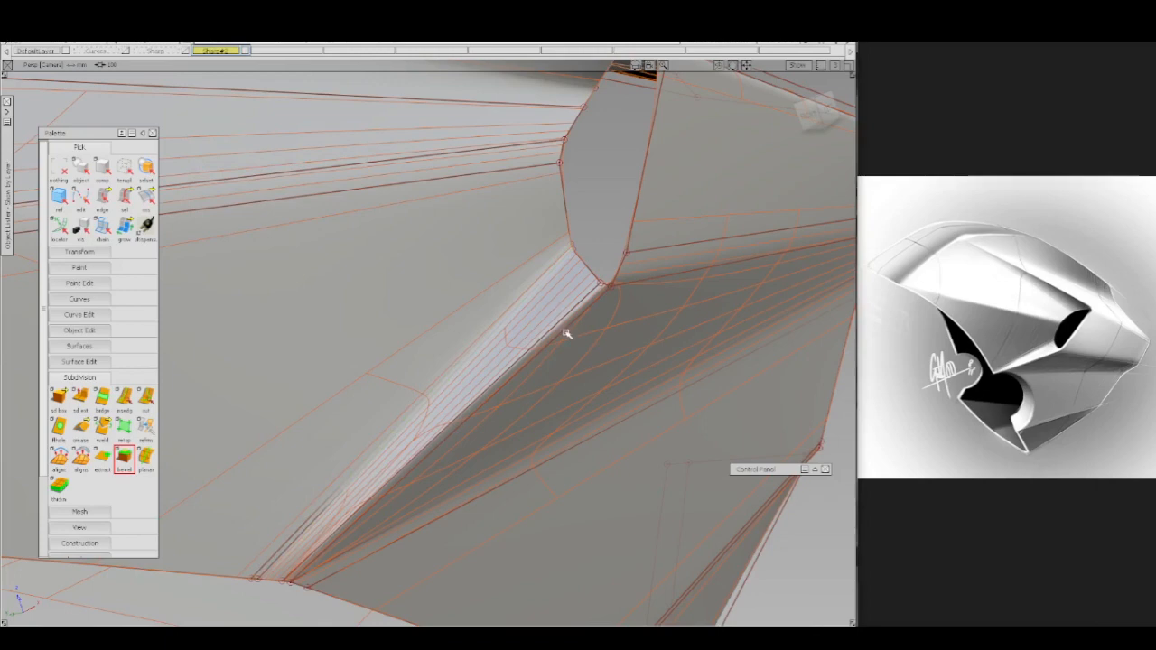
- Examine the new bevel beside the crease in shaded and wireframe display, including its lower end at the border
alt+shift+right_drag(570, 361, 568, 369)
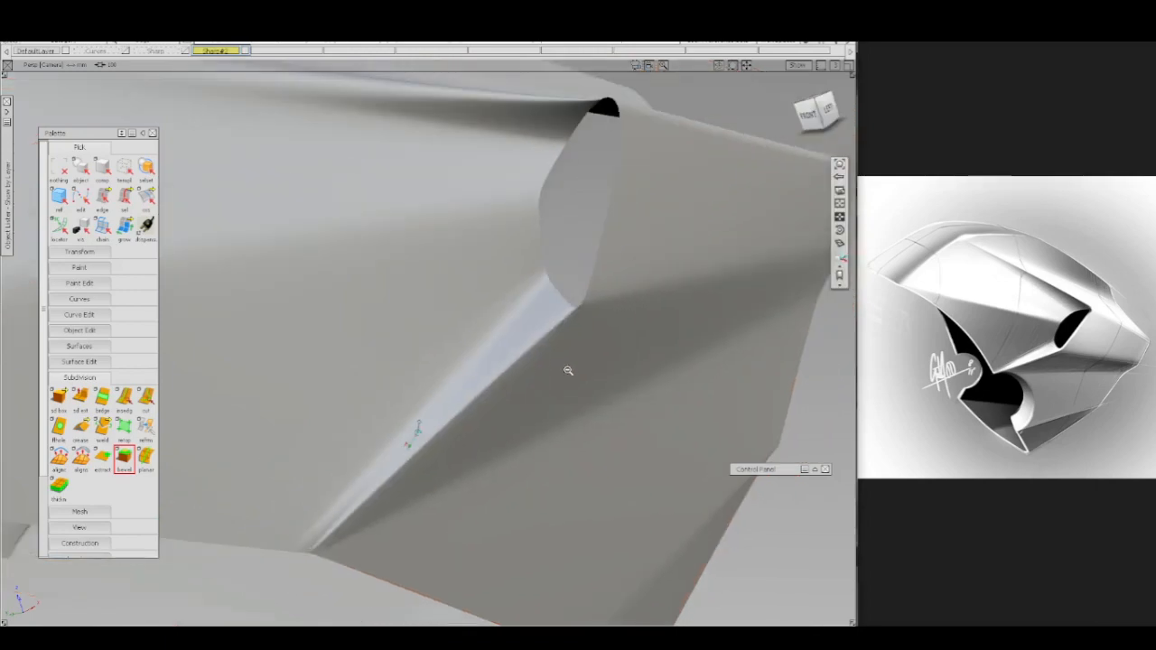
key(ctrl+m)
alt+shift+click(316, 555)
mouse_move(370, 548)
alt+shift+right_down()
mouse_move(382, 498)
mouse_move(429, 483)
mouse_move(429, 501)
alt+shift+right_up()
key(alt+1)
alt+shift+click(412, 481)
alt+shift+drag(428, 502, 504, 382)
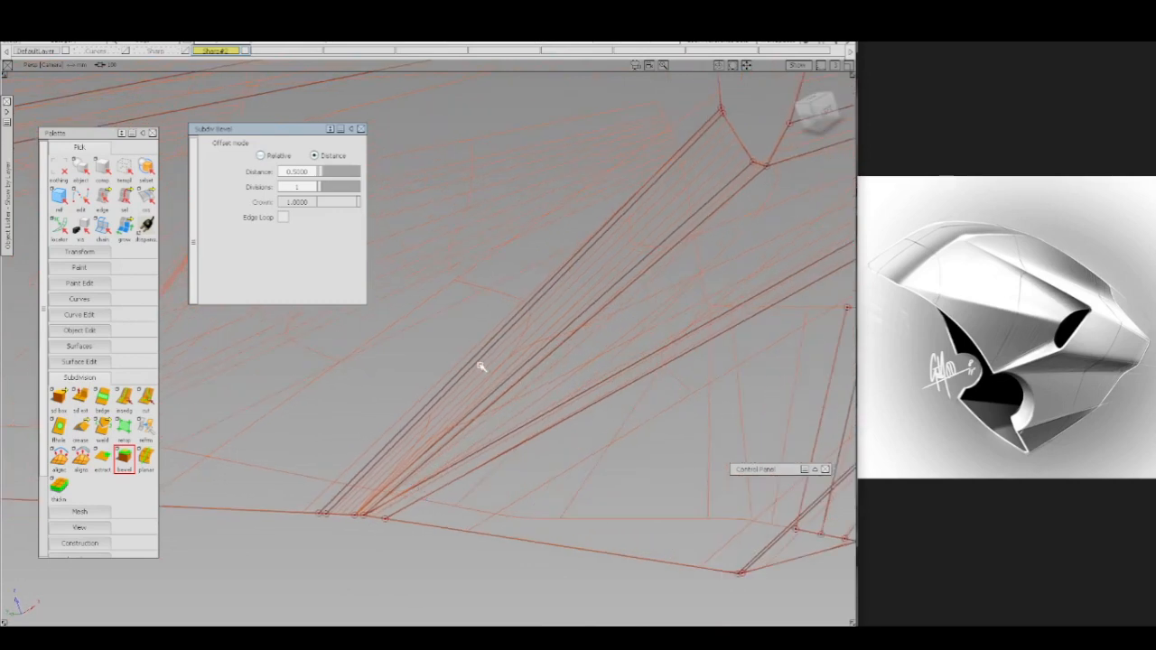
key(5)
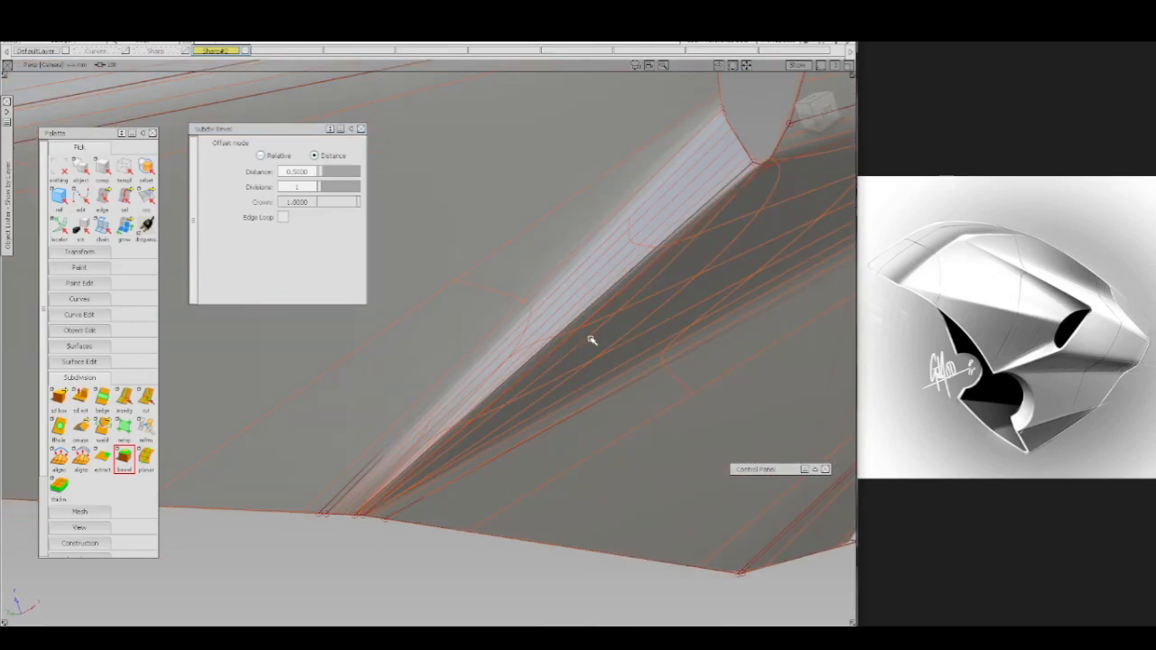
- Pick the narrow strip faces between the new bevel and the crease bevel and delete them
ctrl+shift+drag(609, 327, 565, 336)
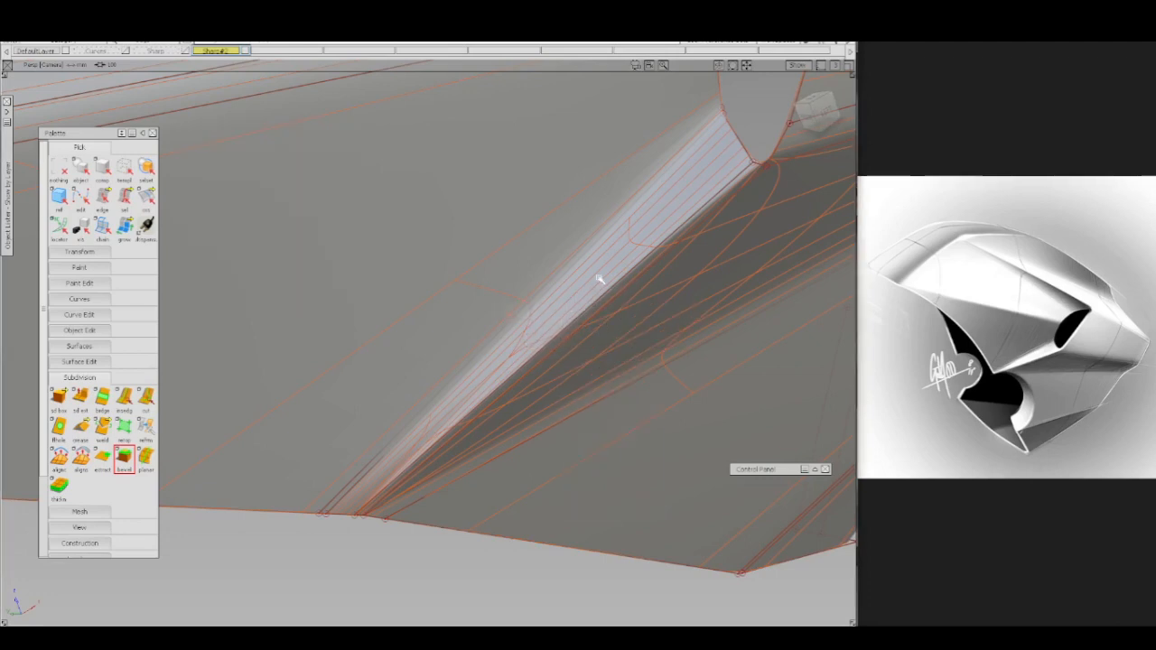
click(657, 222)
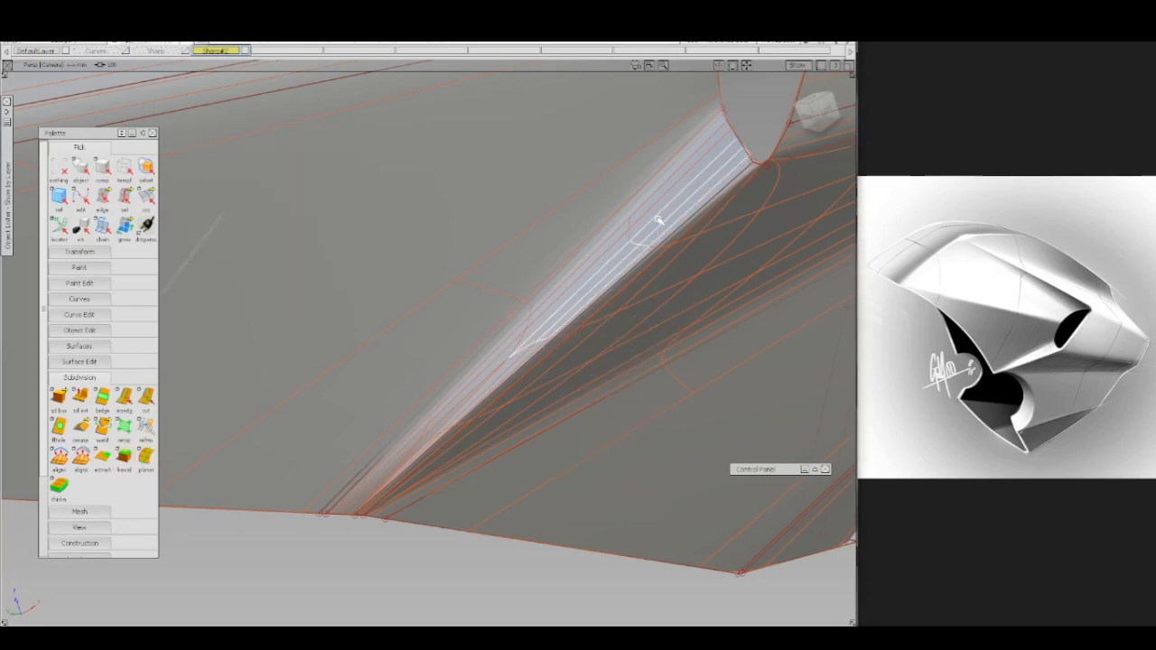
click(517, 364)
click(479, 386)
click(447, 414)
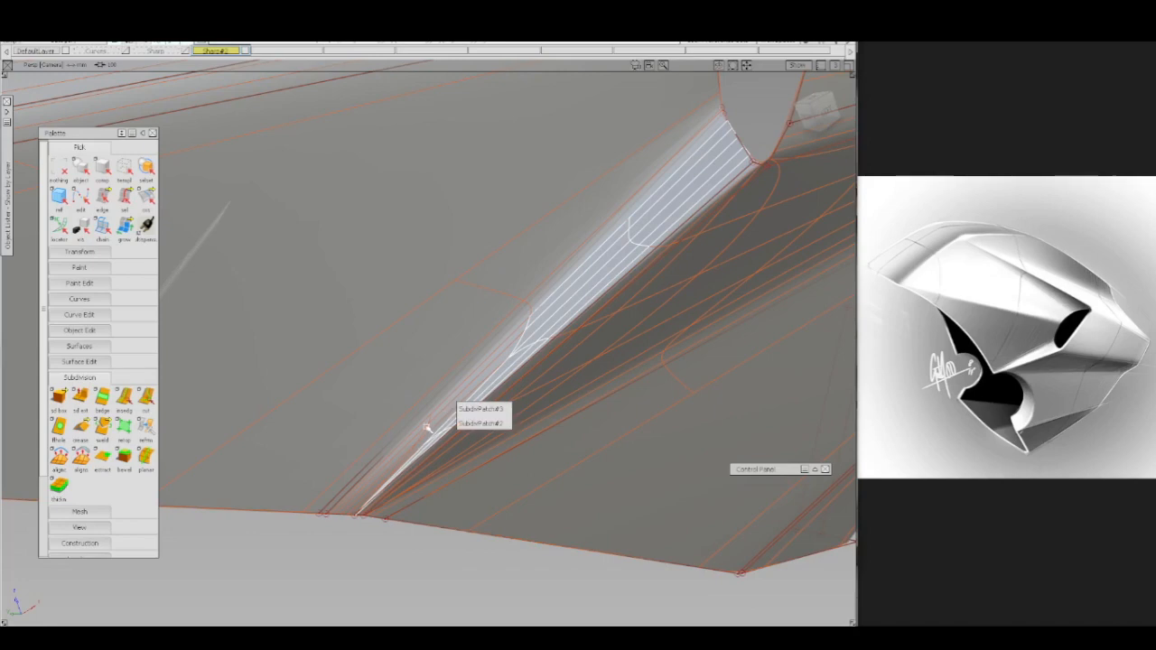
click(413, 448)
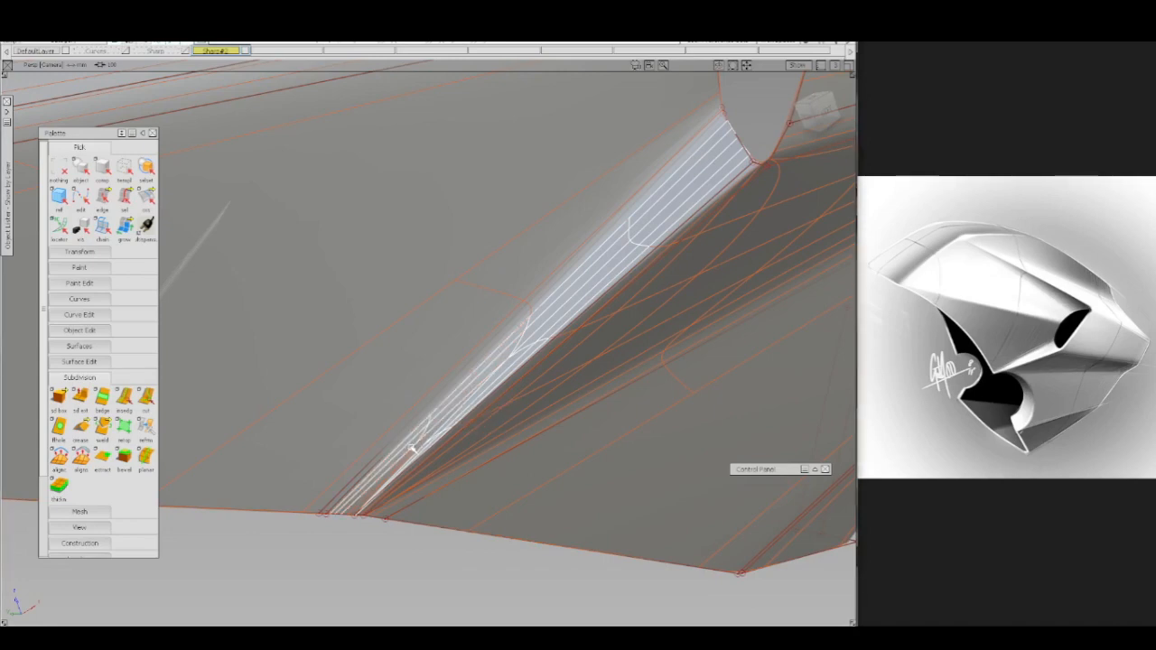
click(386, 505)
key(Delete)
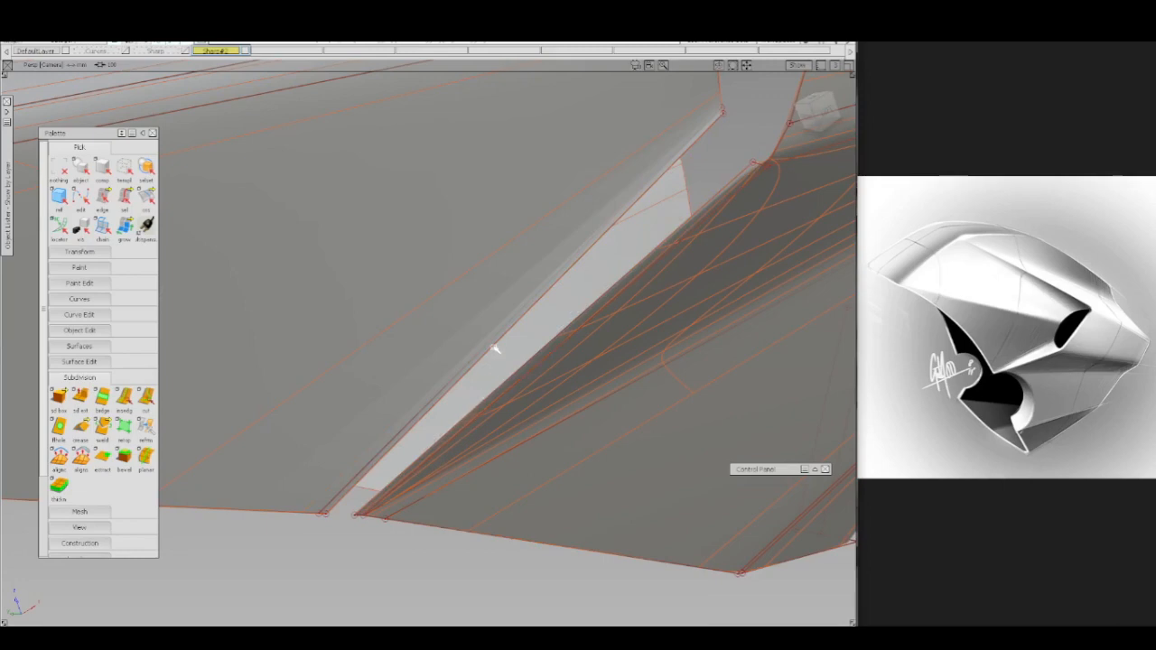
- Bridge the new bevel's open edge to the crease bevel's open edge with a single face between them
key(F4)
key(b)
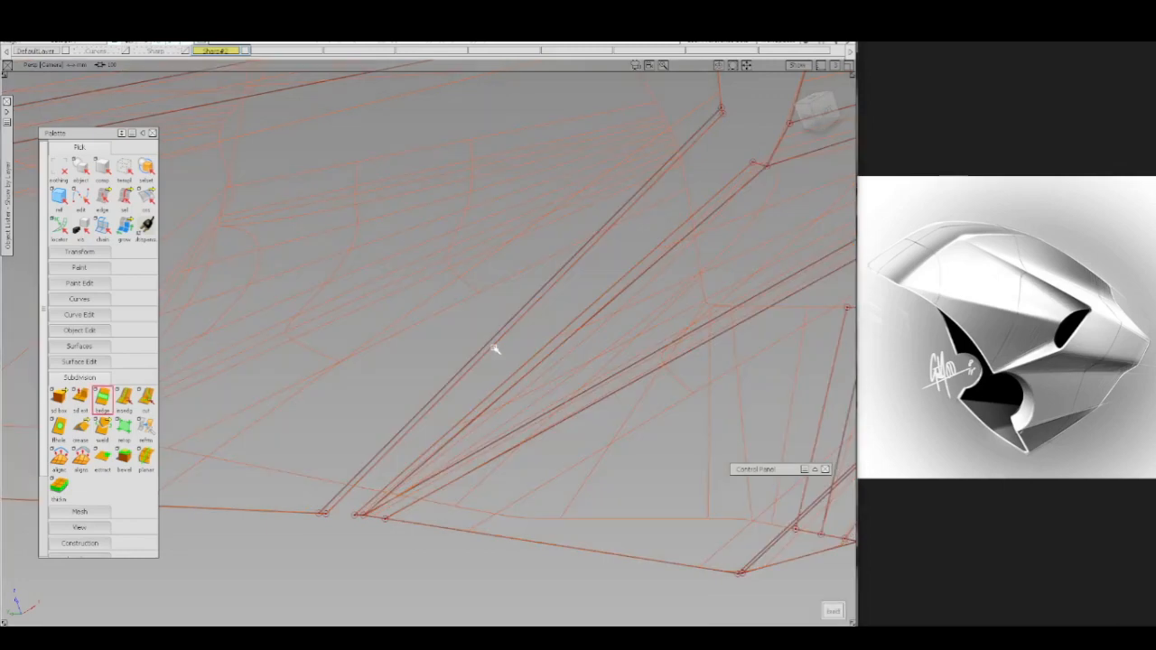
click(496, 347)
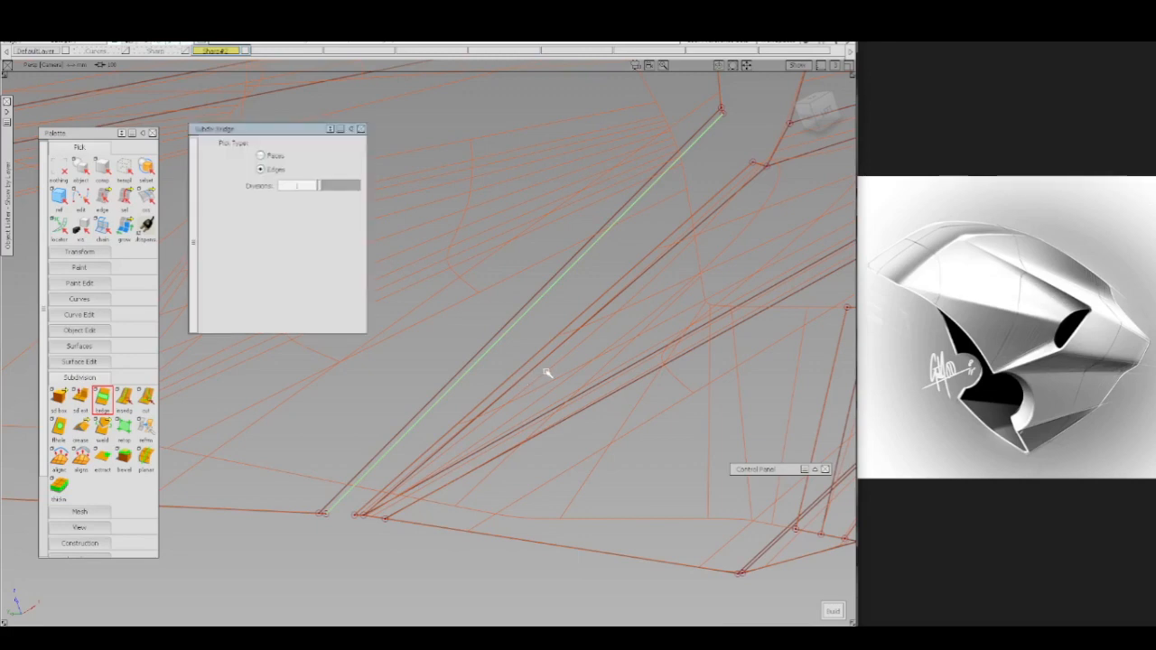
click(543, 371)
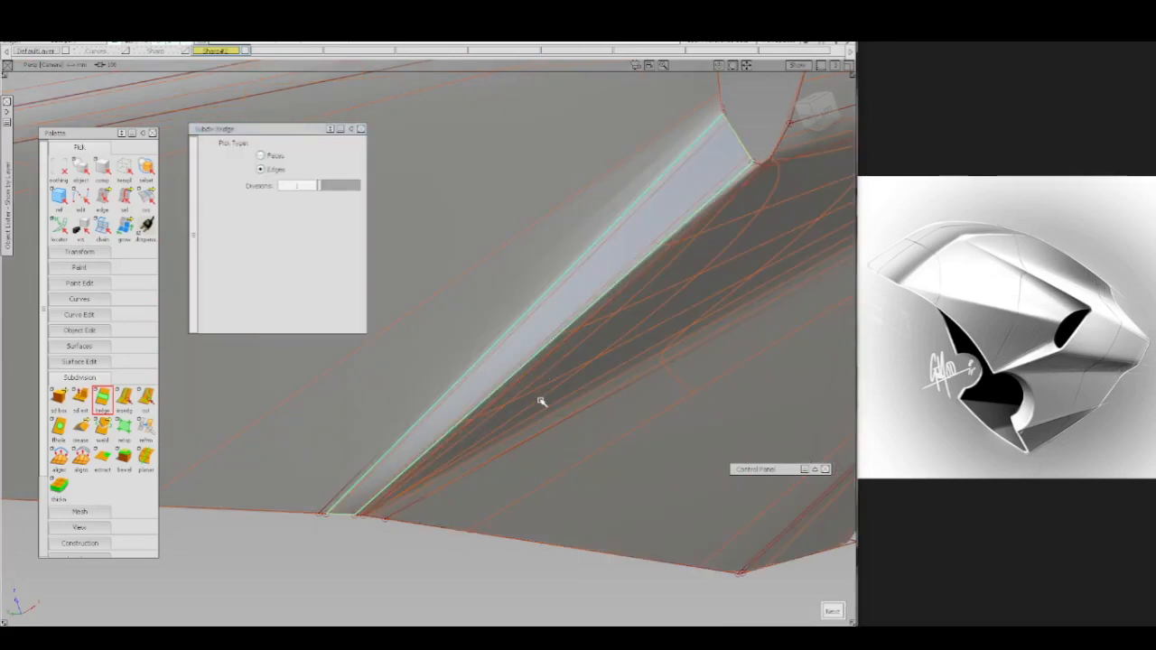
key(Escape)
key(b)
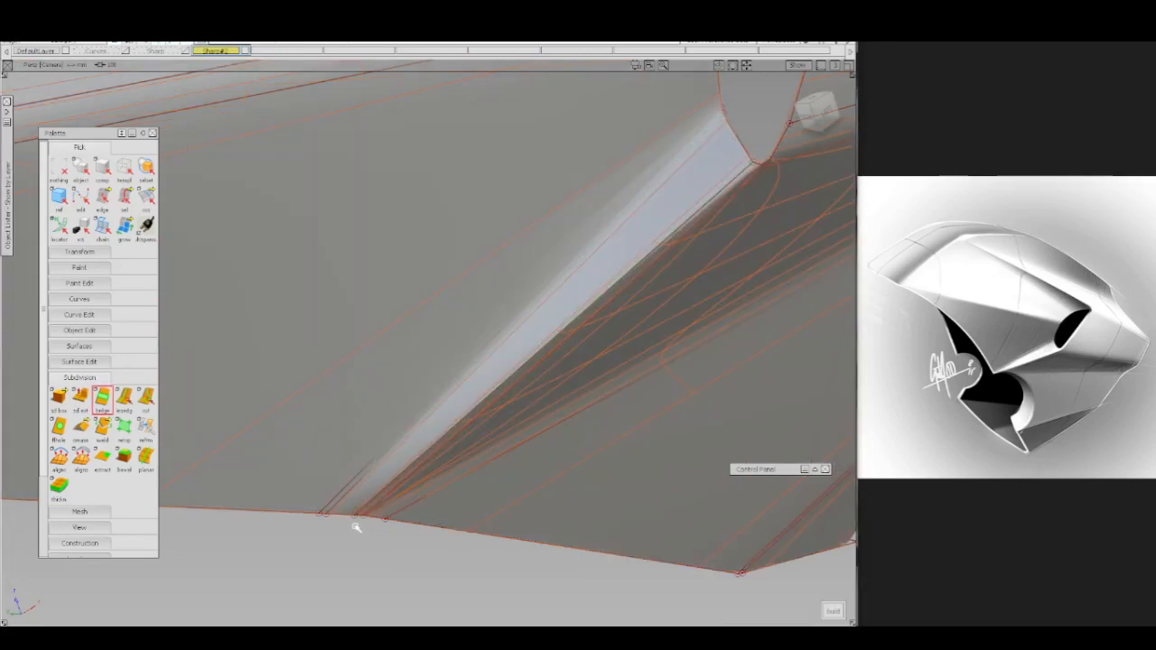
- Examine the bridged strip below the opening and its lower end at the border from several angles
mouse_move(346, 512)
alt+shift+mouse_down()
mouse_move(350, 407)
mouse_move(424, 422)
alt+shift+mouse_up()
key(alt+m)
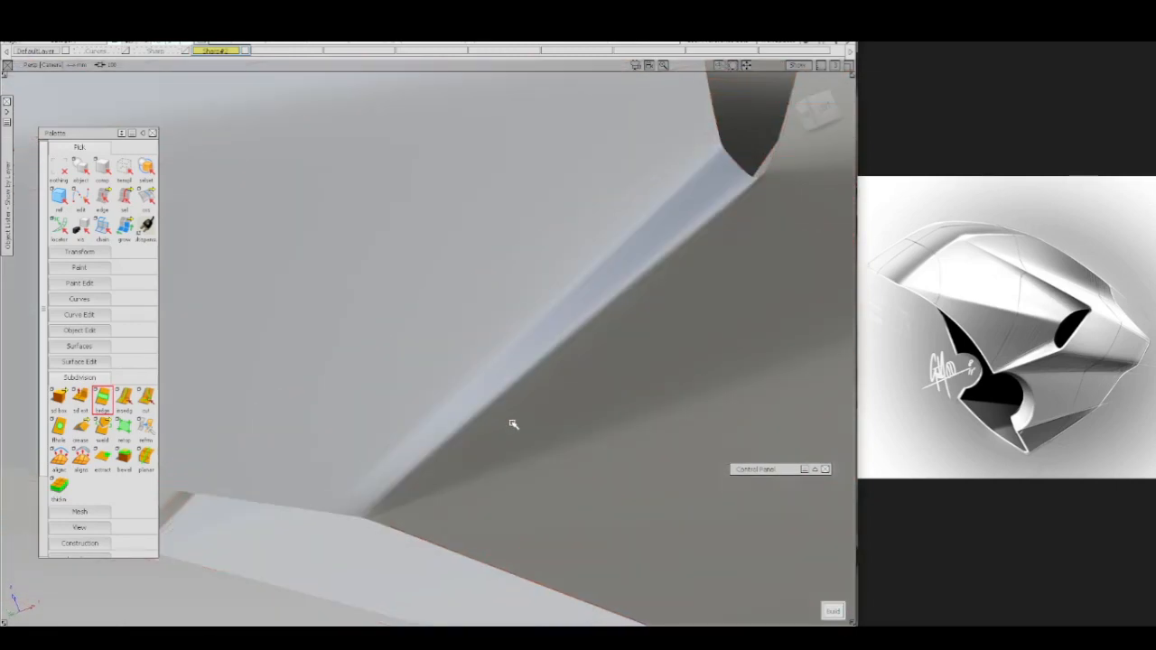
alt+shift+drag(513, 425, 503, 478)
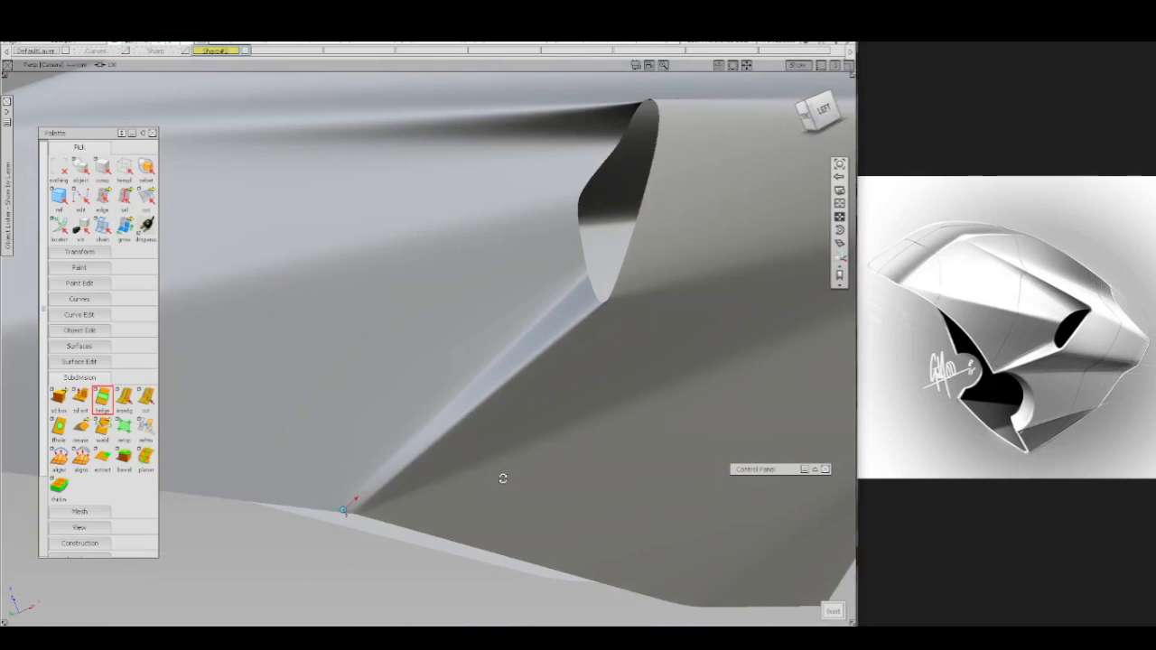
alt+shift+right_drag(504, 479, 510, 488)
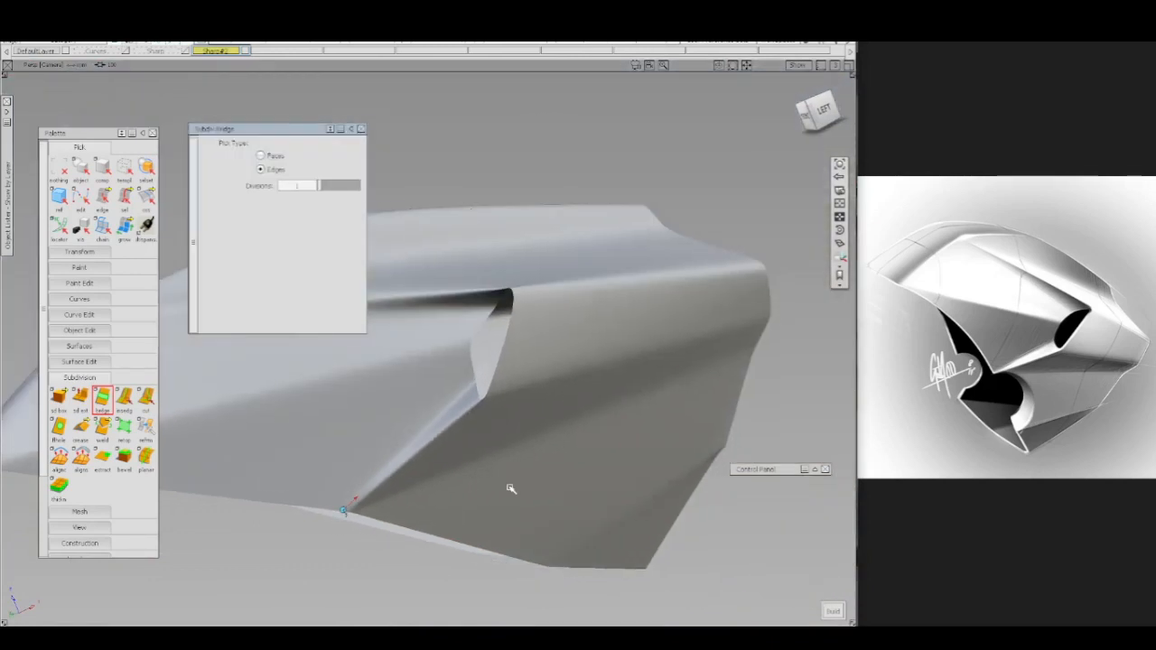
alt+shift+drag(511, 489, 519, 479)
alt+shift+right_drag(519, 479, 529, 414)
key(alt+m)
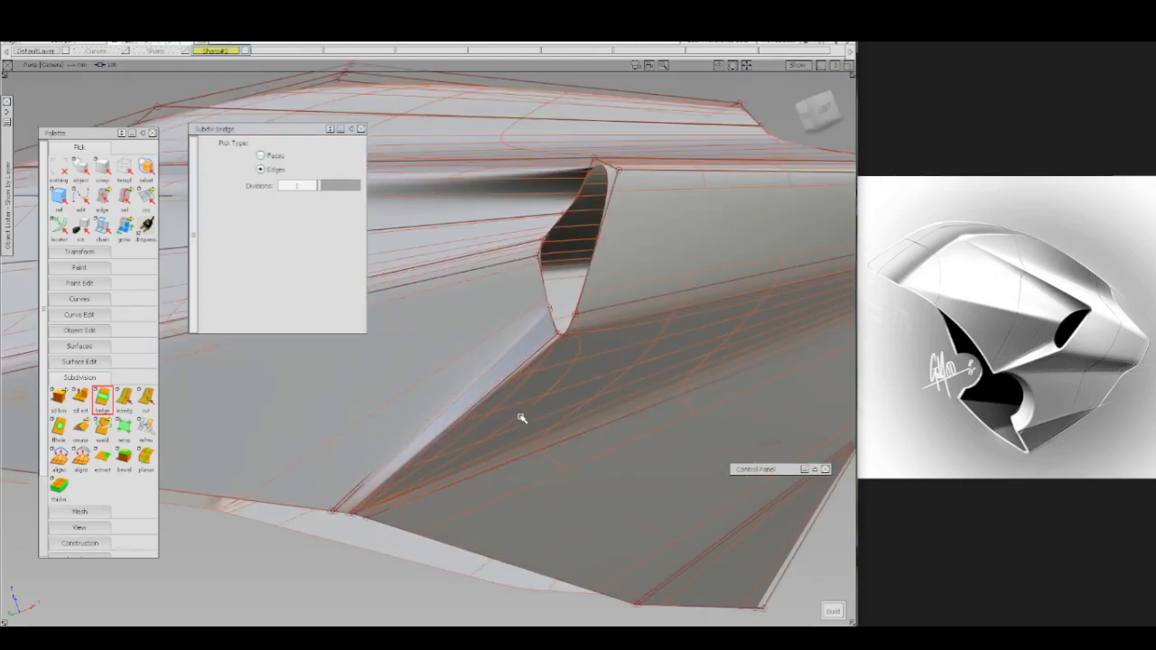
alt+shift+drag(331, 513, 387, 539)
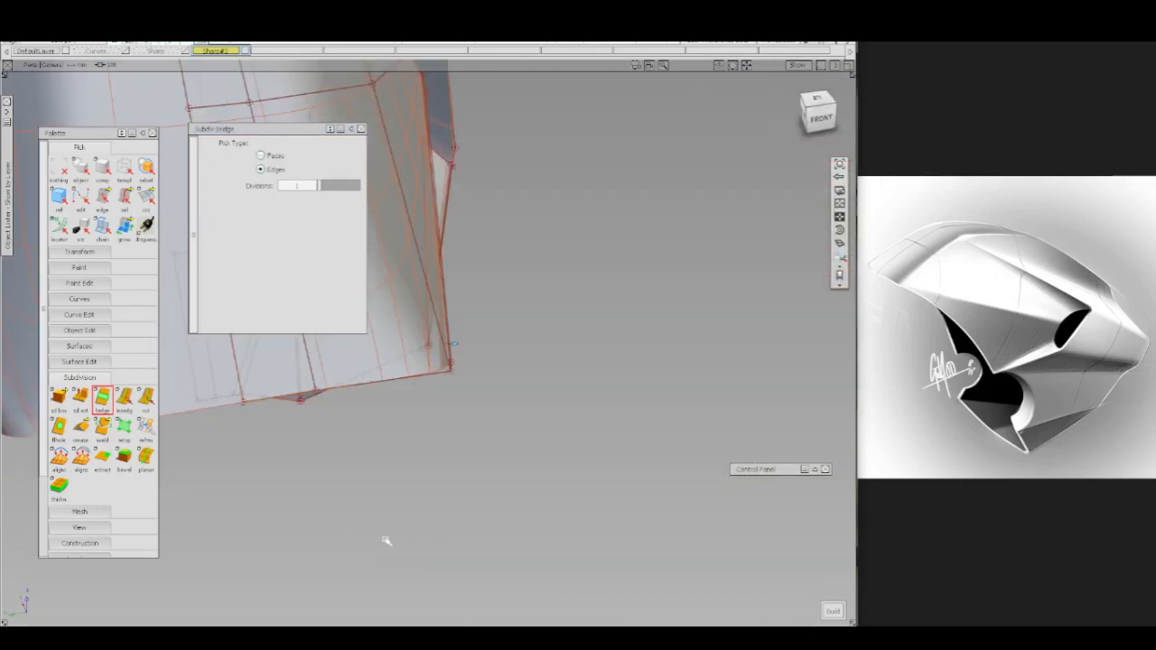
alt+shift+drag(514, 463, 417, 442)
alt+shift+right_drag(416, 442, 421, 408)
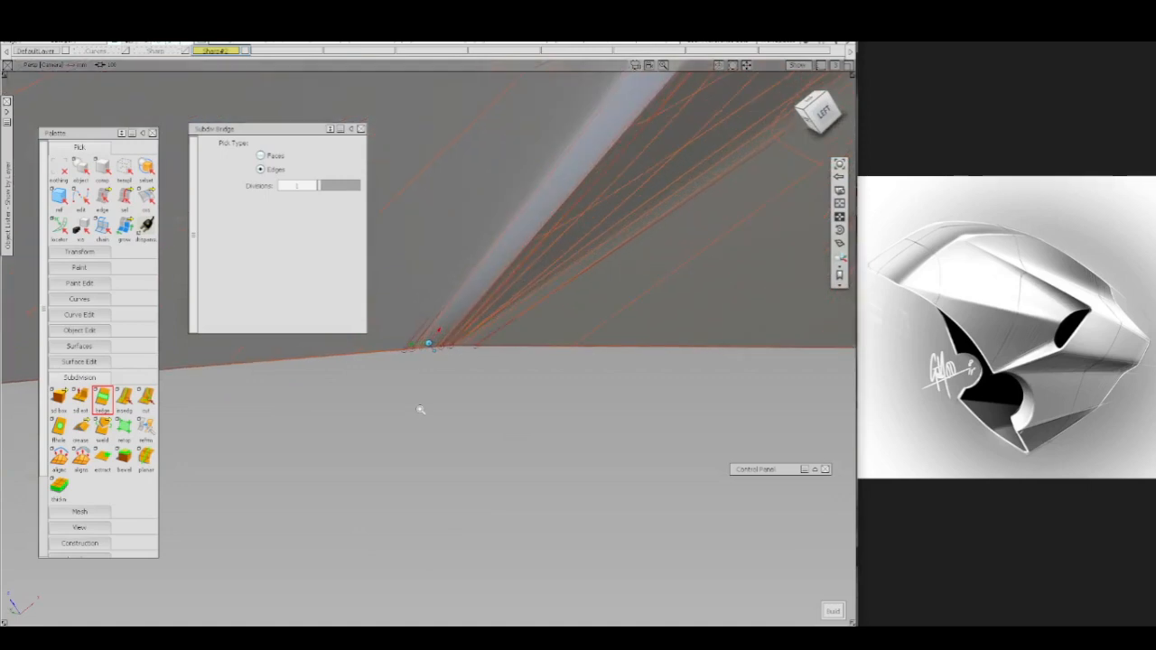
alt+shift+drag(430, 447, 449, 395)
alt+shift+right_drag(449, 395, 468, 387)
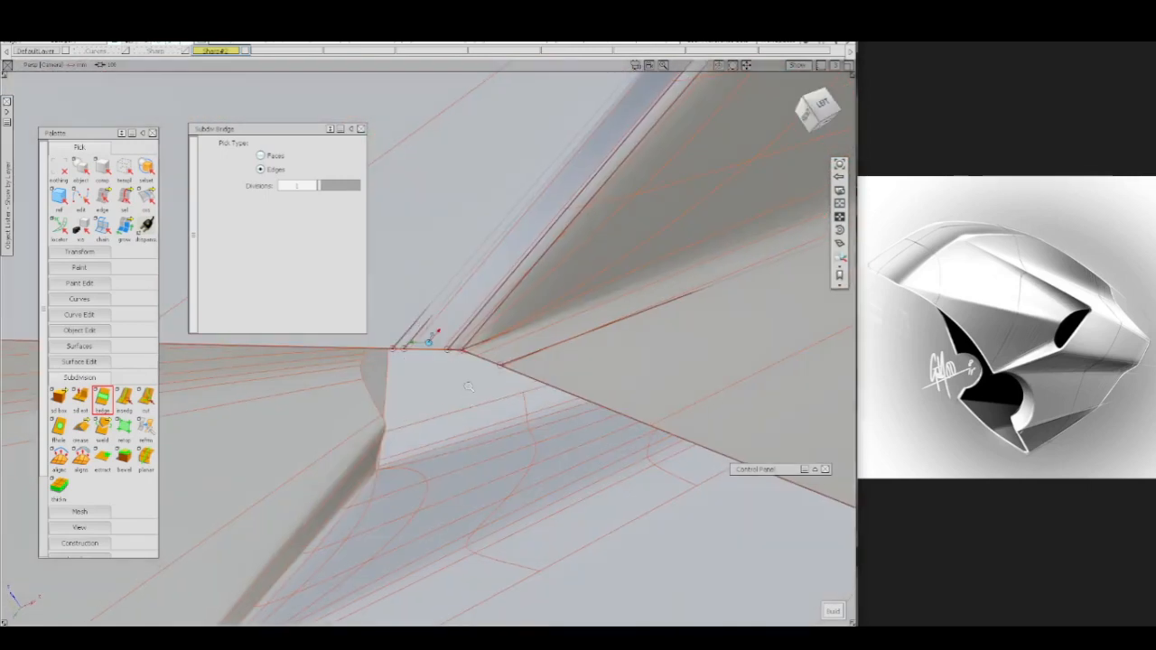
- Set the move sensitivity to 100 and slide the new bevel's two lower end vertices slightly along the border toward the crease
alt+shift+drag(469, 386, 403, 352)
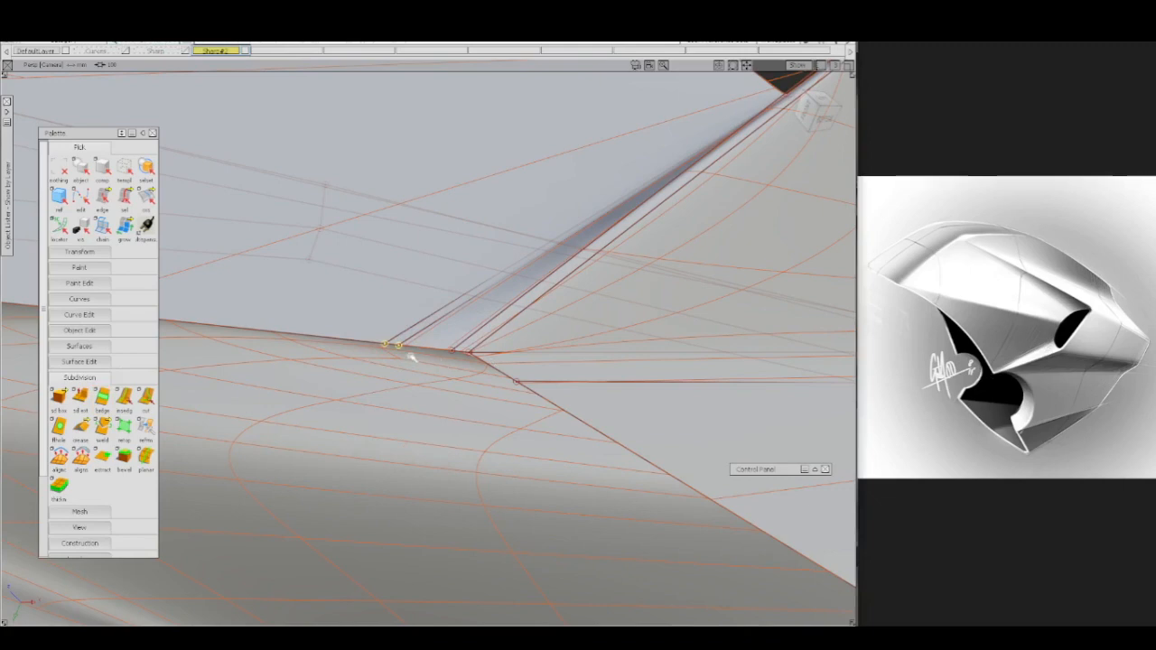
drag(416, 351, 808, 376)
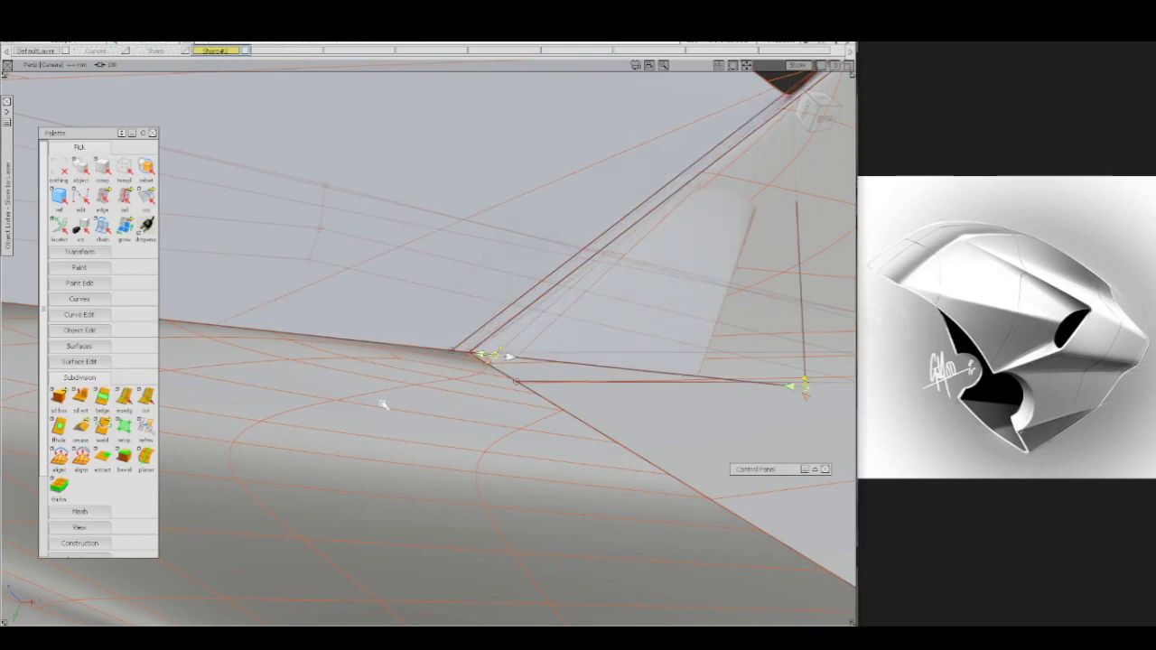
key(ctrl+z)
right_click(361, 323)
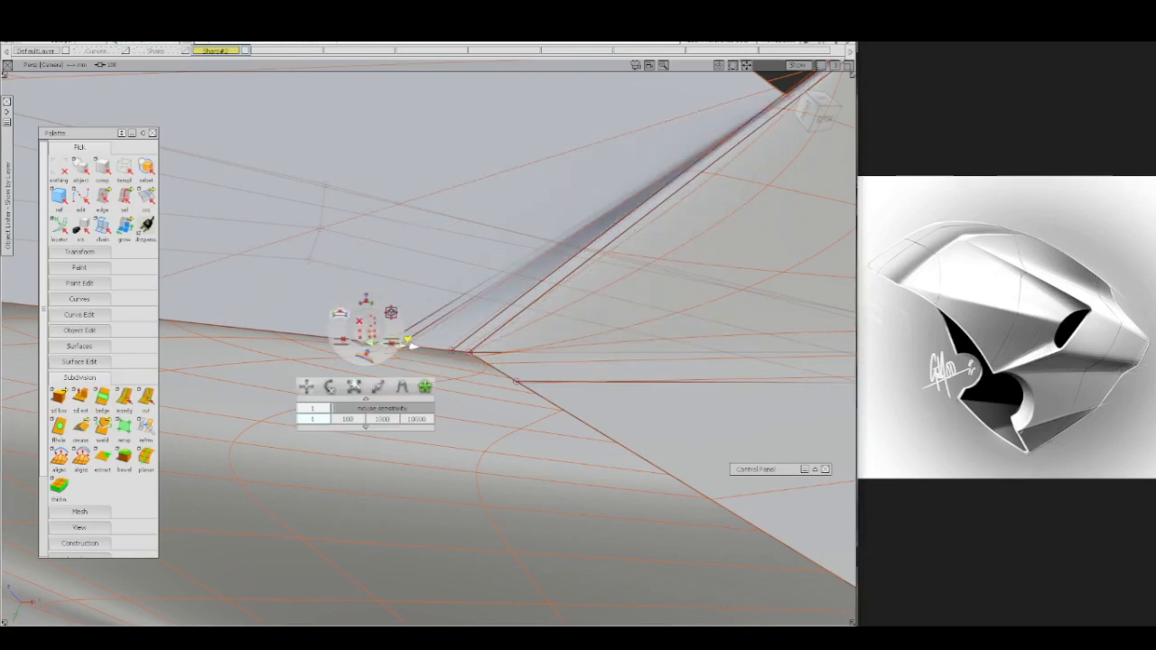
click(345, 421)
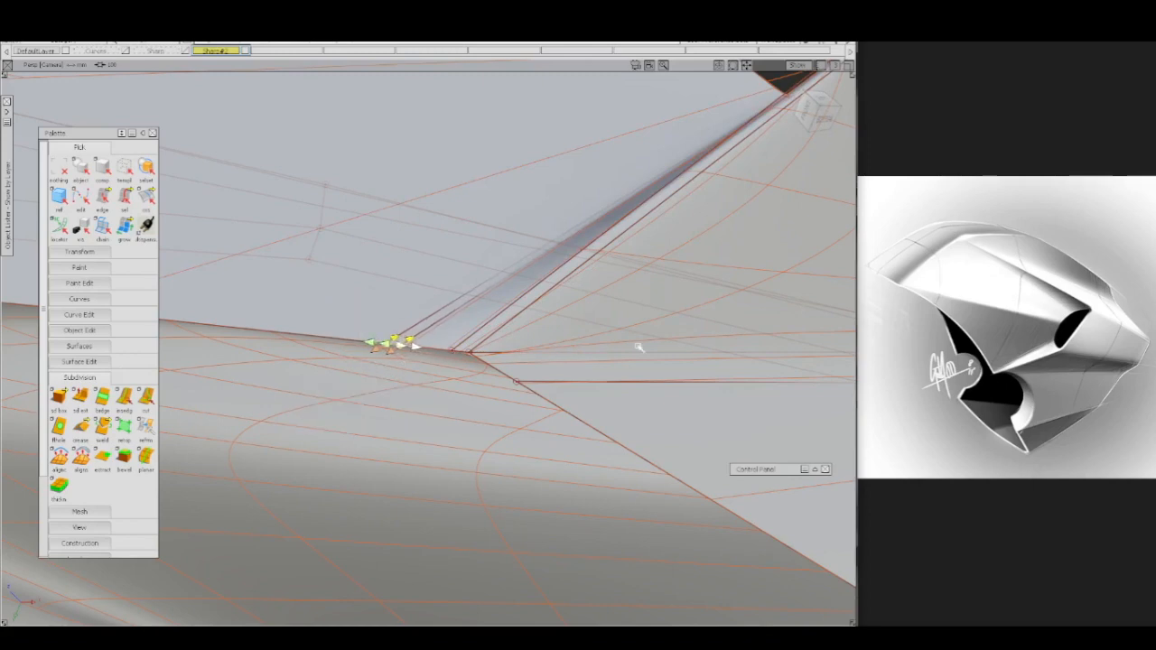
drag(331, 394, 428, 387)
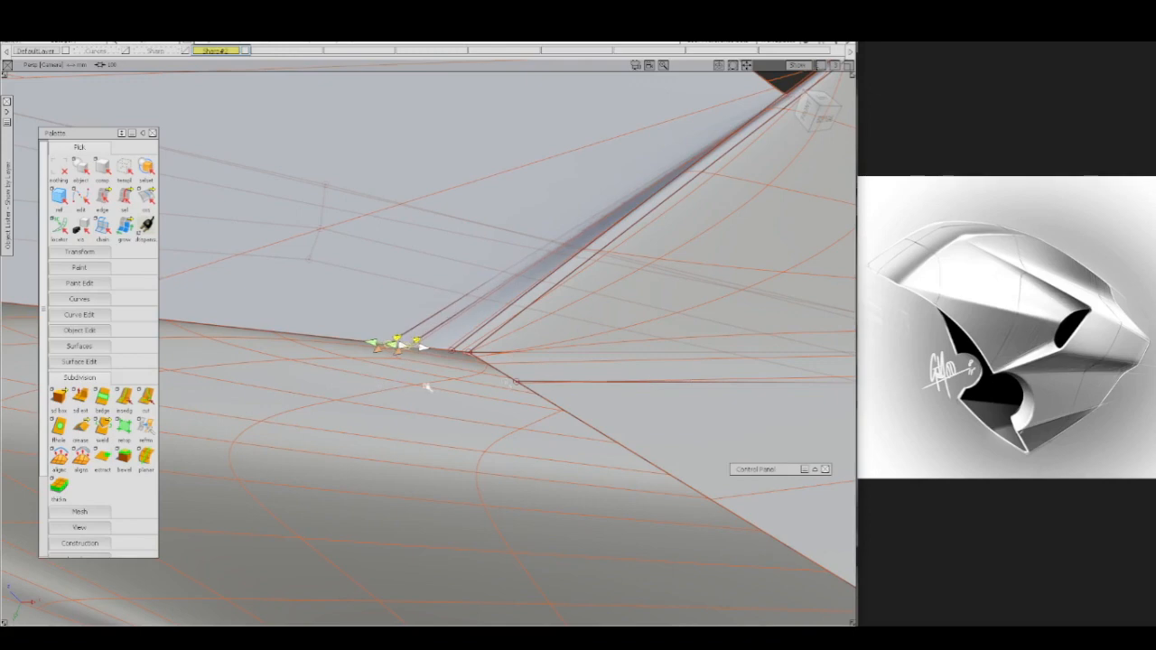
- Fine-tune the position of the new bevel's two lower end vertices along the border near the crease
drag(533, 374, 554, 379)
drag(406, 373, 720, 360)
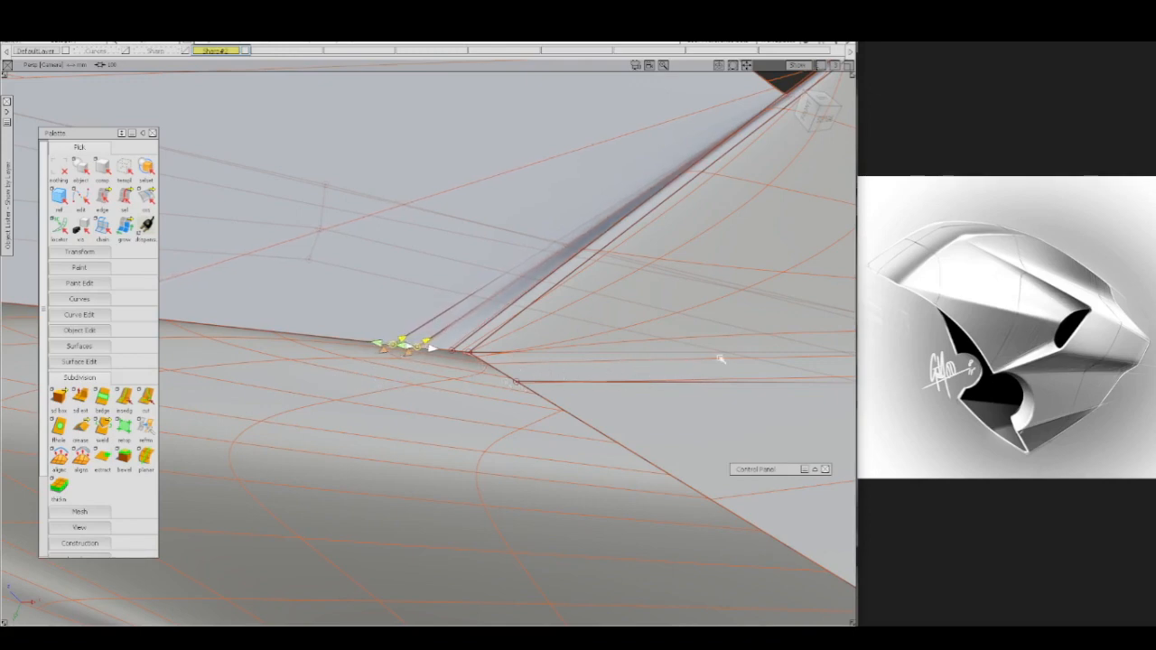
drag(623, 378, 368, 383)
drag(630, 381, 346, 379)
drag(613, 373, 568, 285)
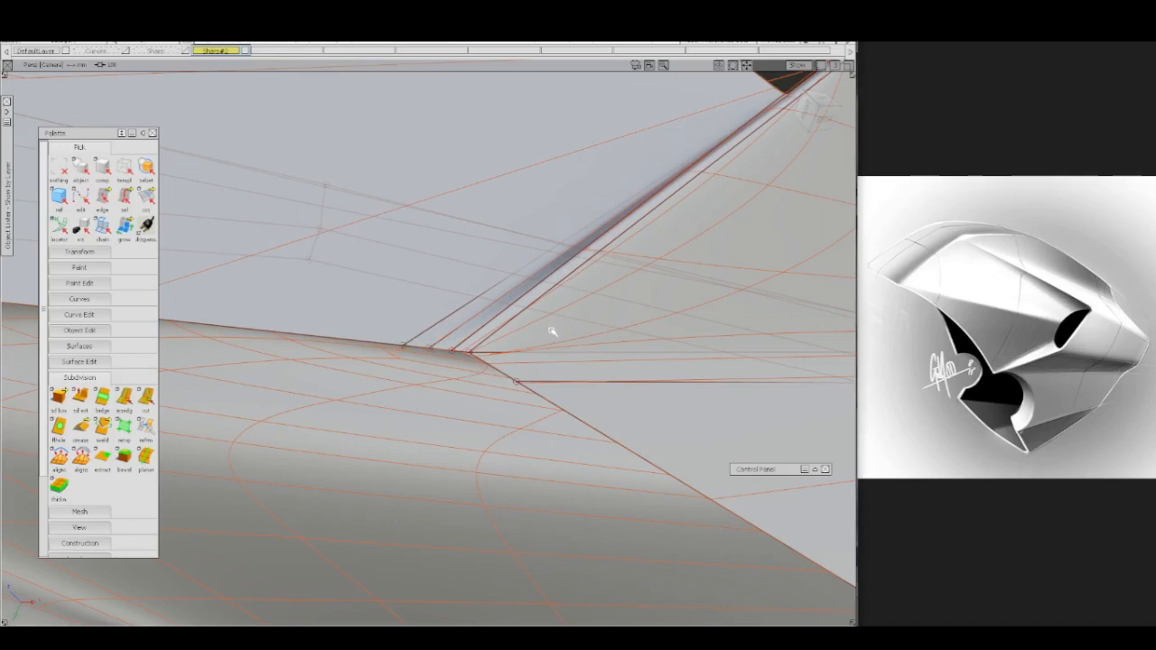
- Examine the bridged strip and the helmet's overall shape with the wireframe hidden, including from the saved view matching the reference sketch
alt+shift+drag(553, 332, 549, 278)
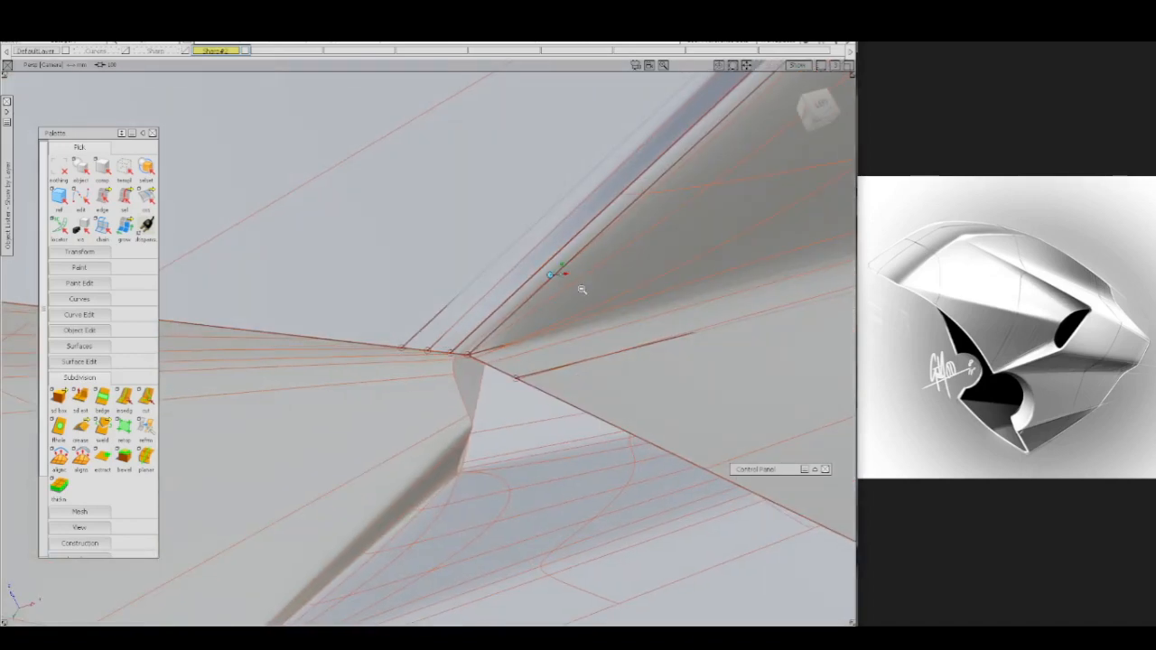
alt+shift+right_drag(582, 289, 599, 309)
alt+shift+middle_drag(542, 356, 519, 377)
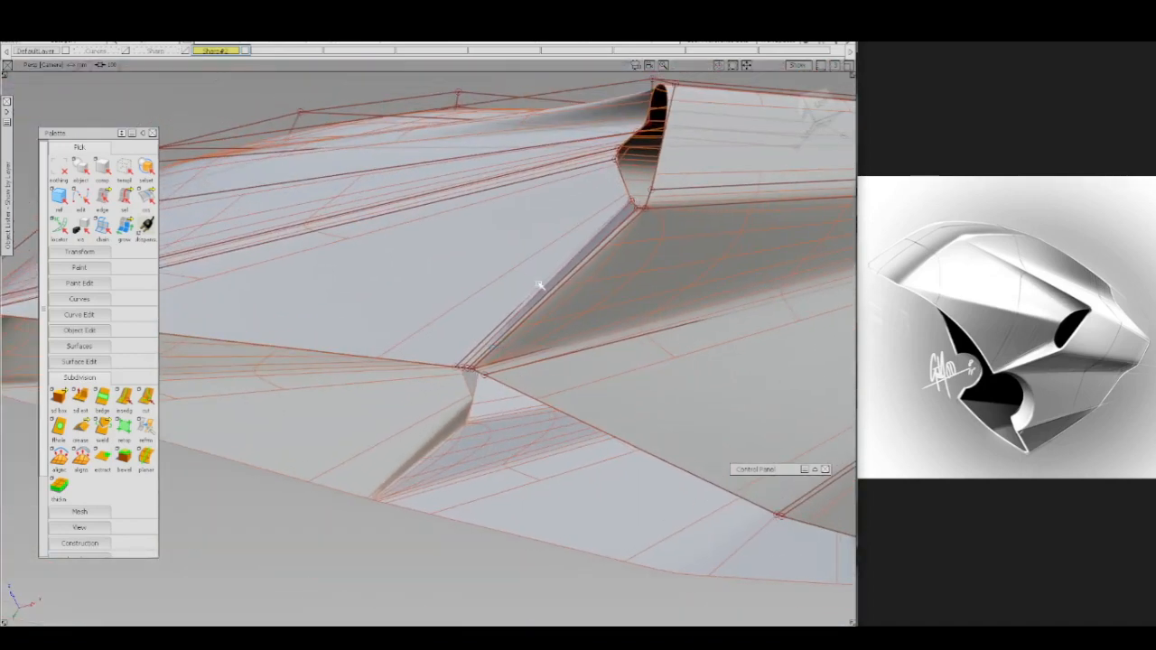
ctrl+shift+drag(539, 284, 544, 239)
alt+shift+drag(550, 284, 568, 304)
key(ctrl+m)
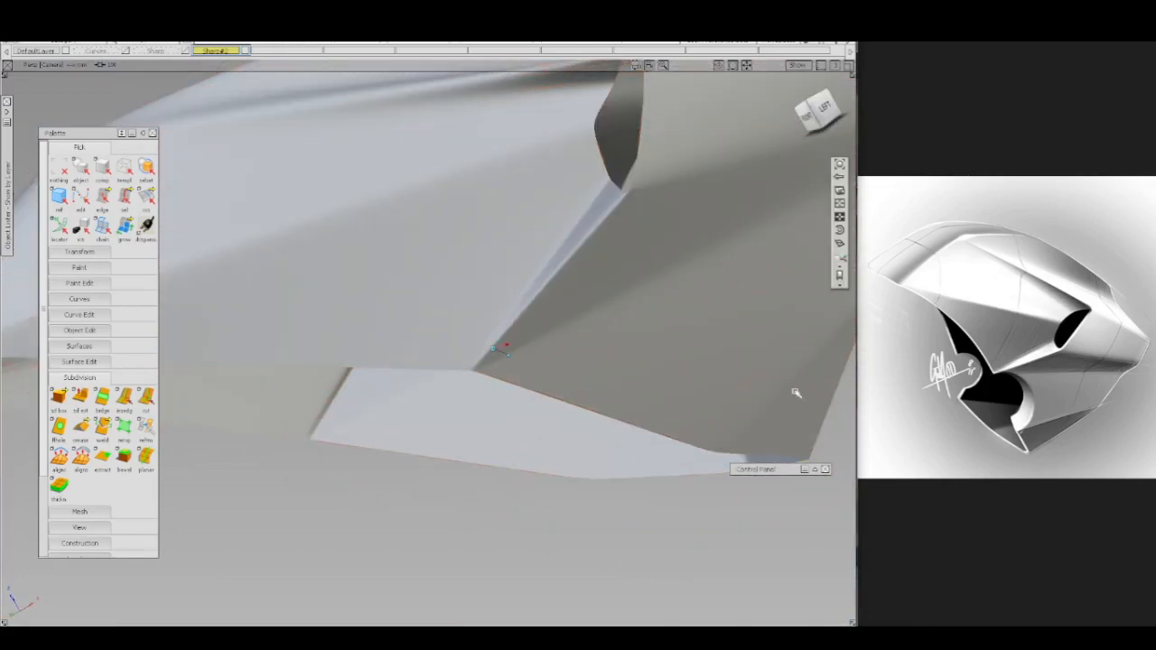
click(840, 286)
click(815, 307)
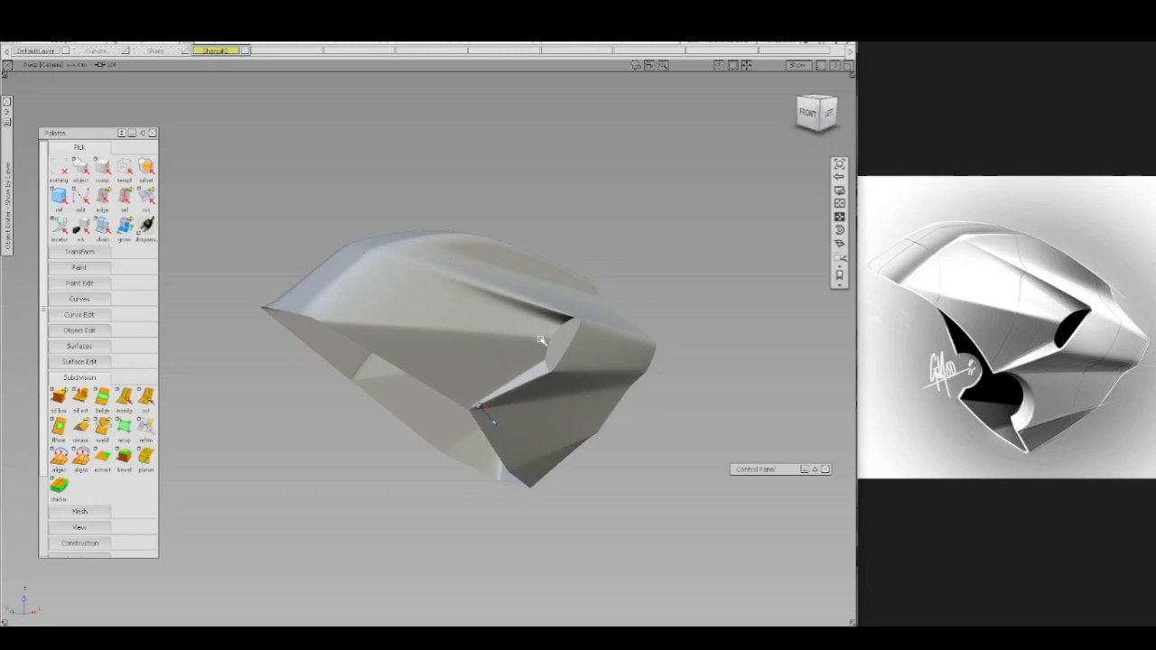
scroll(530, 407, up, 1)
alt+shift+right_drag(529, 408, 533, 398)
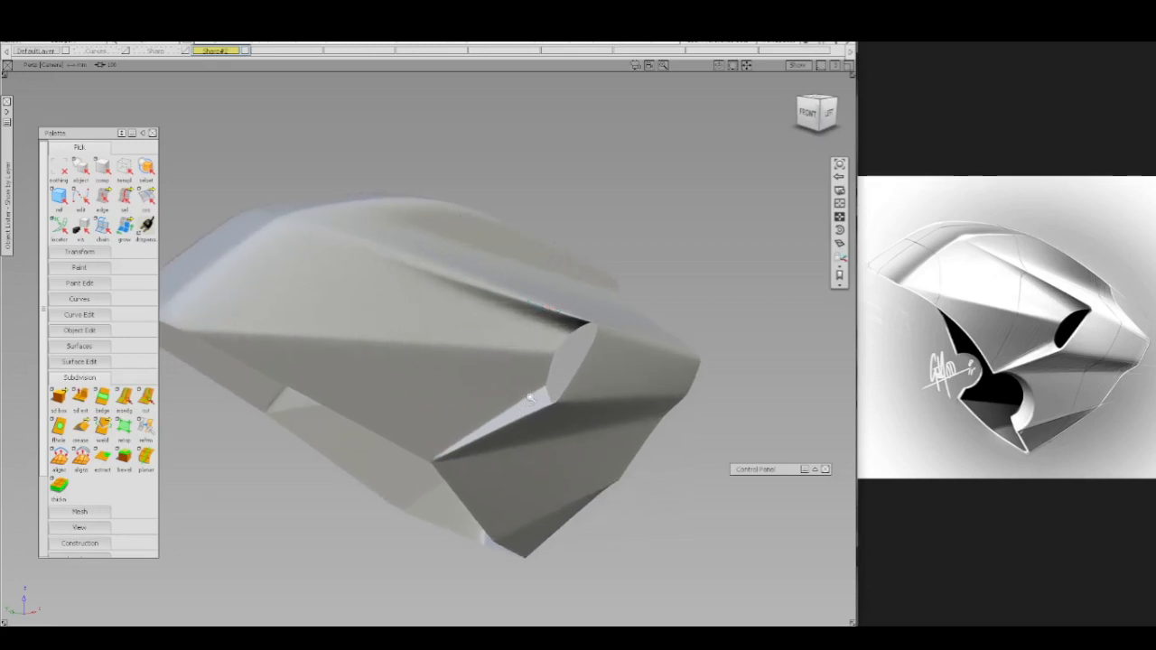
- Restore the wireframe and examine the central ridge and brow crease around the helmet's front from several angles
key(alt+m)
ctrl+shift+drag(531, 387, 533, 329)
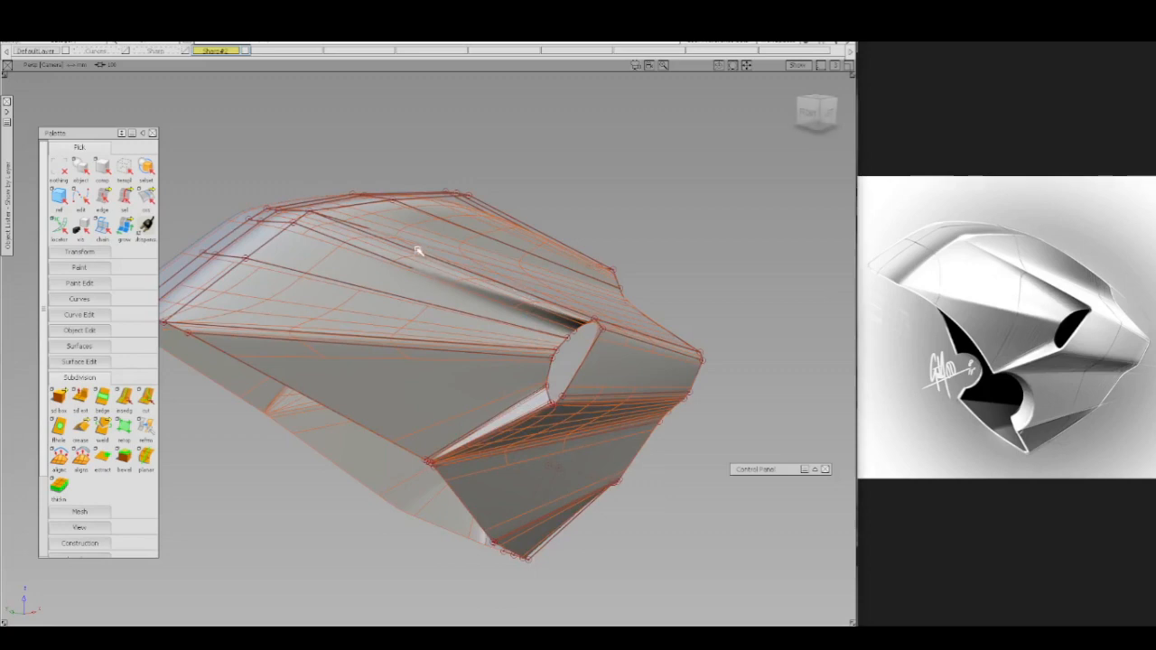
mouse_move(416, 323)
alt+shift+mouse_down()
mouse_move(412, 307)
mouse_move(326, 283)
mouse_move(429, 304)
alt+shift+mouse_up()
alt+shift+click(390, 258)
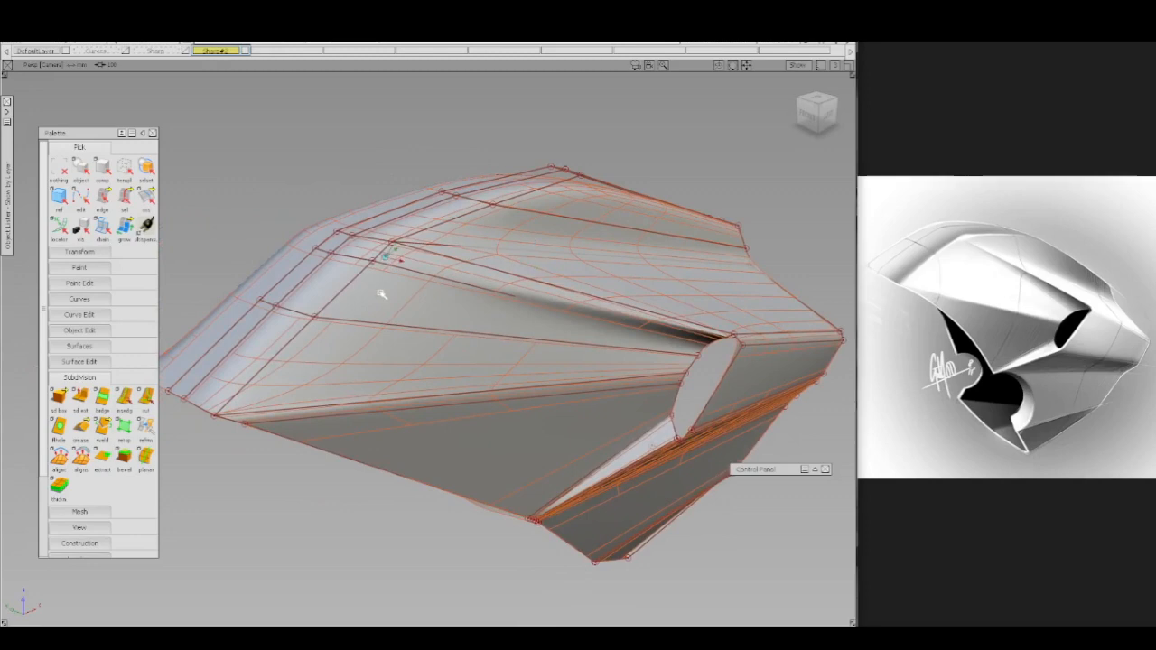
alt+shift+right_drag(382, 294, 381, 277)
mouse_move(338, 263)
ctrl+shift+mouse_down()
mouse_move(372, 264)
mouse_move(361, 332)
mouse_move(482, 344)
mouse_move(514, 369)
mouse_move(370, 356)
ctrl+shift+mouse_up()
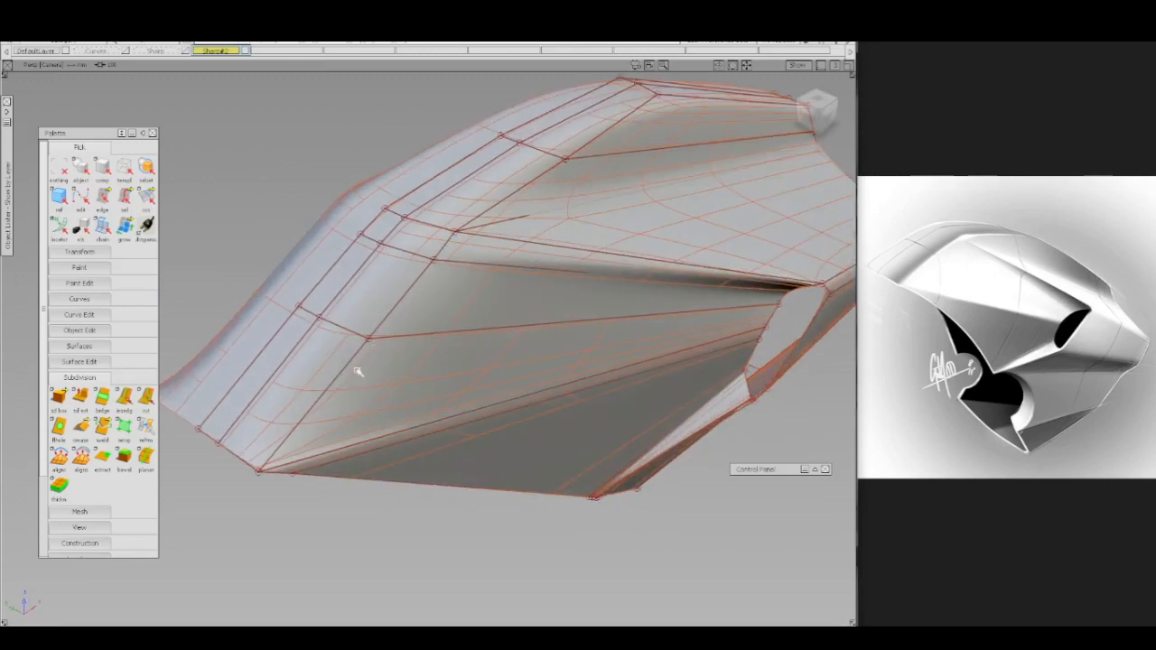
alt+shift+drag(411, 361, 454, 243)
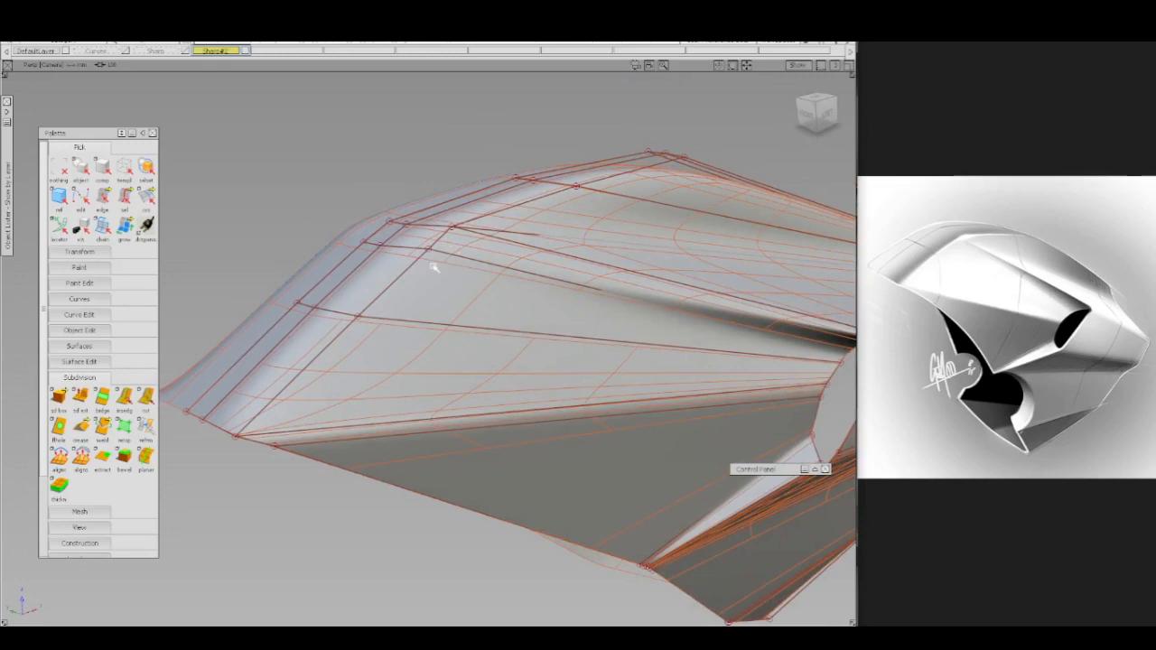
alt+shift+drag(380, 297, 485, 275)
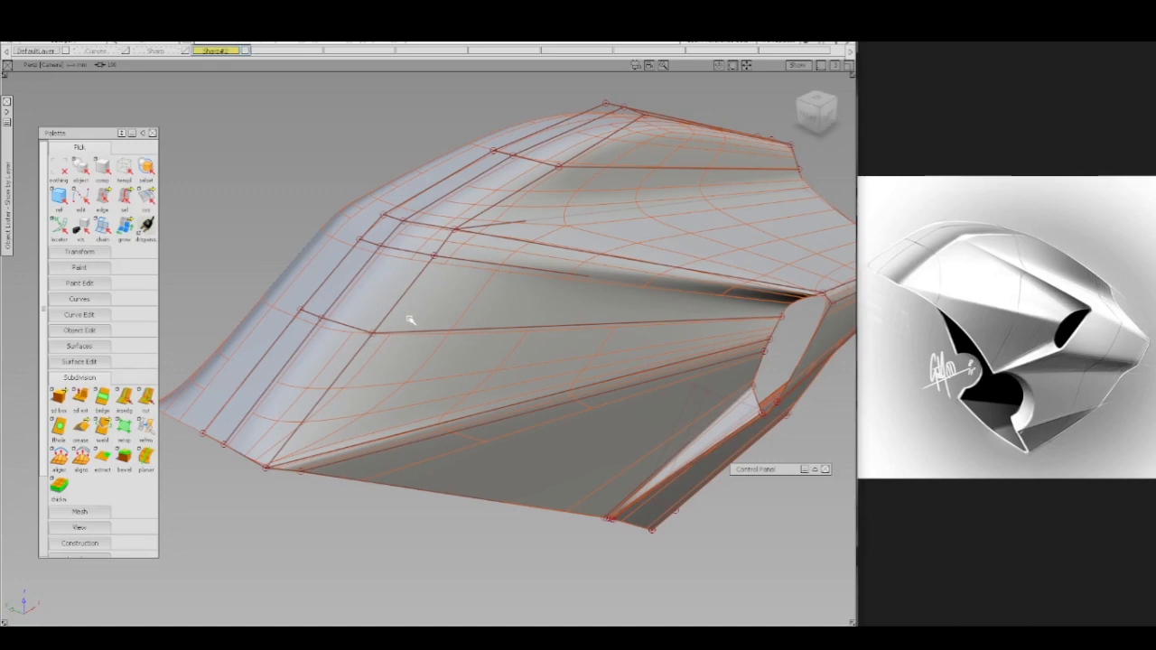
alt+shift+drag(493, 366, 560, 362)
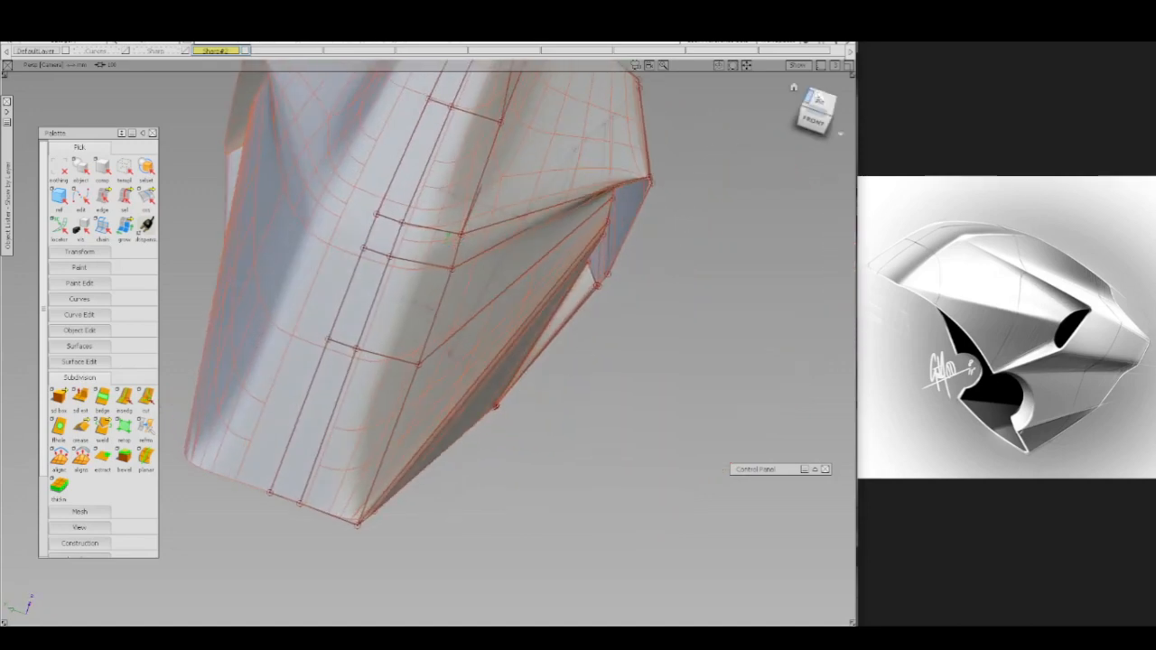
click(818, 102)
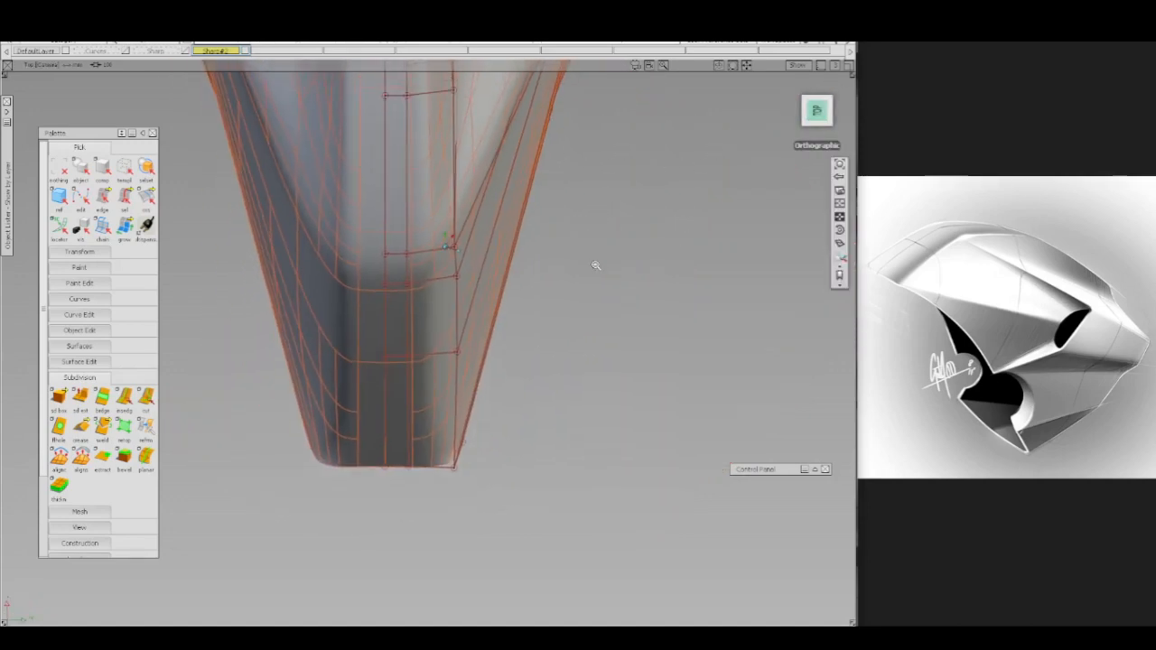
alt+shift+middle_drag(527, 163, 528, 311)
mouse_move(544, 208)
alt+shift+middle_down()
mouse_move(547, 328)
mouse_move(532, 284)
alt+shift+middle_up()
alt+shift+middle_drag(518, 101, 512, 116)
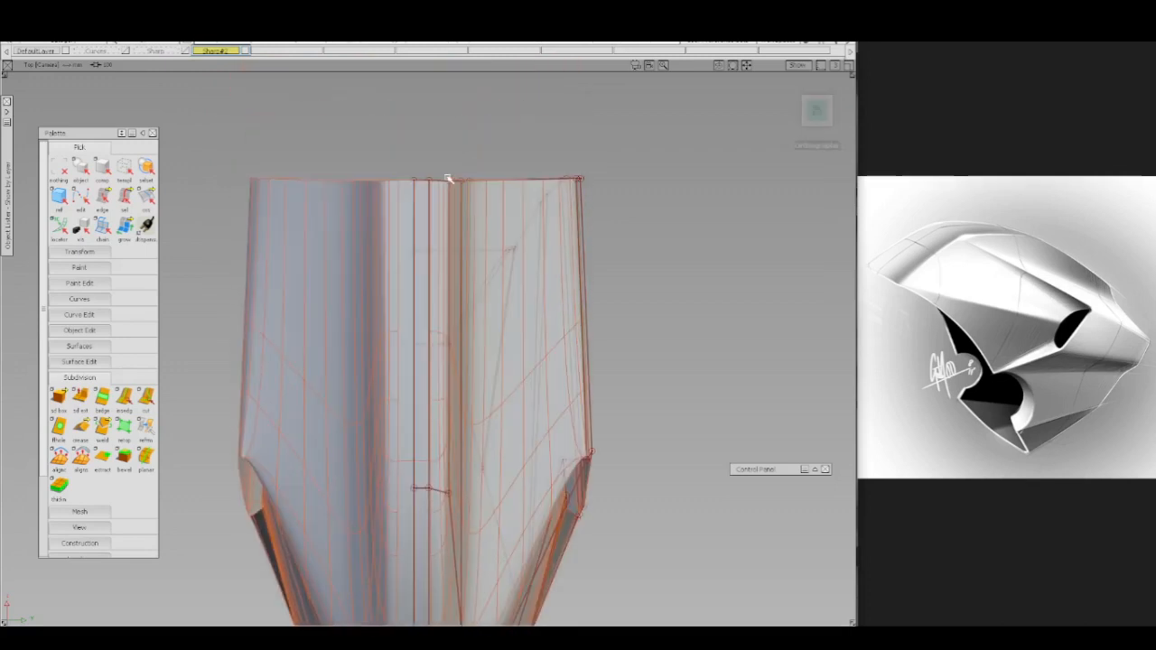
key(c)
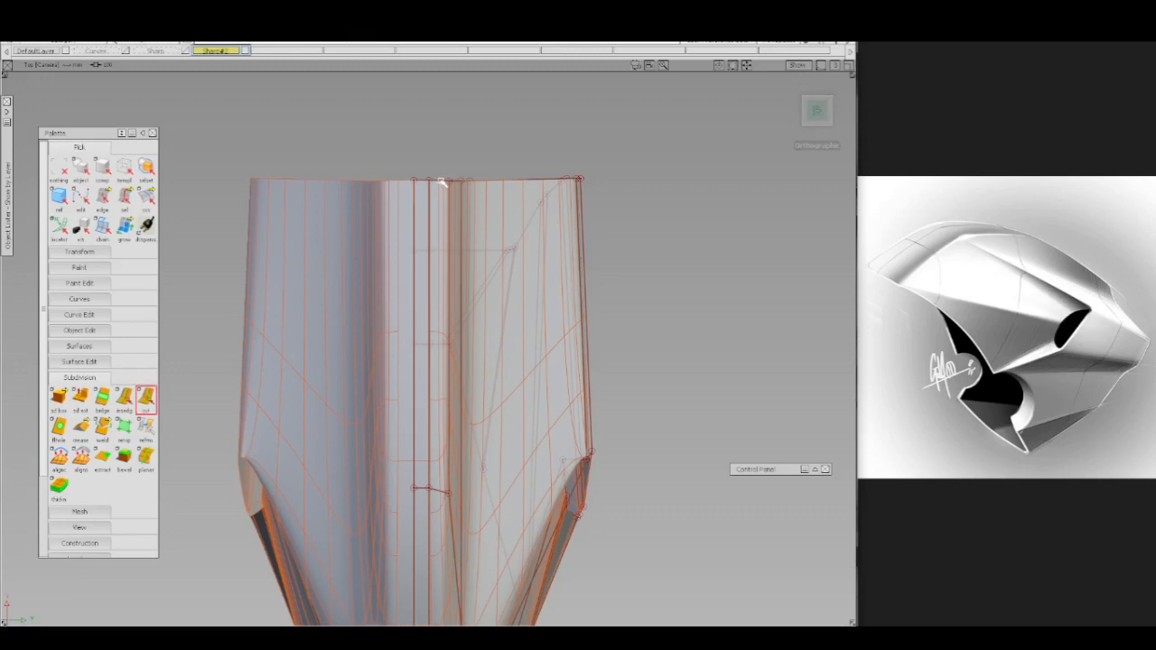
click(442, 183)
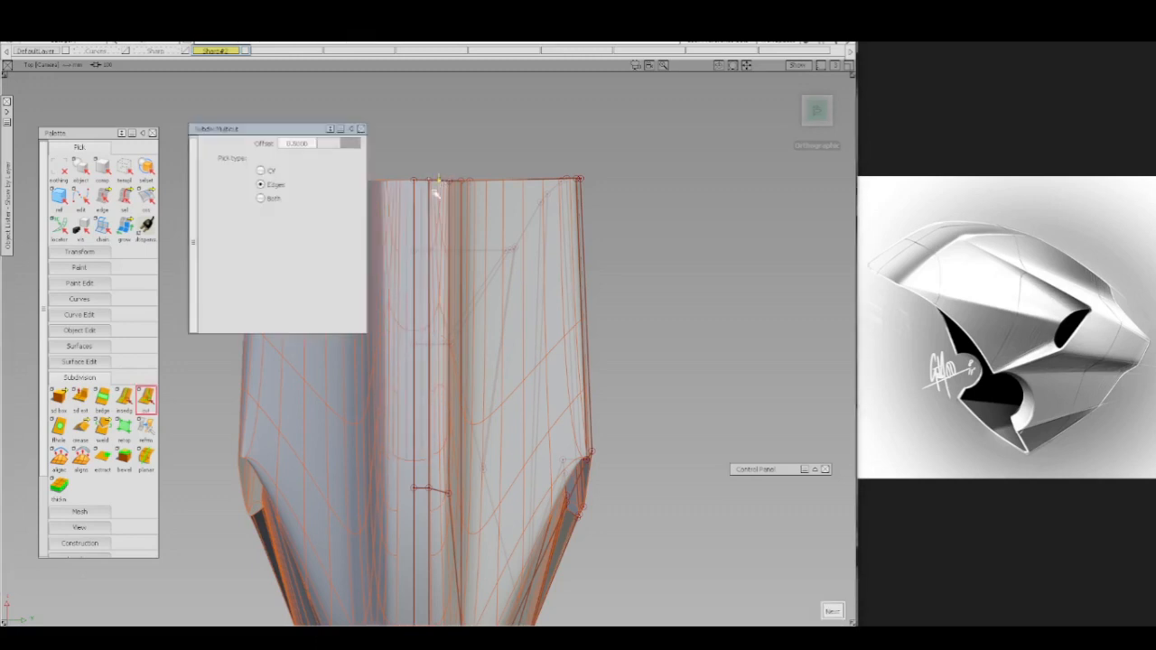
key(ctrl+z)
ctrl+shift+right_drag(447, 213, 415, 215)
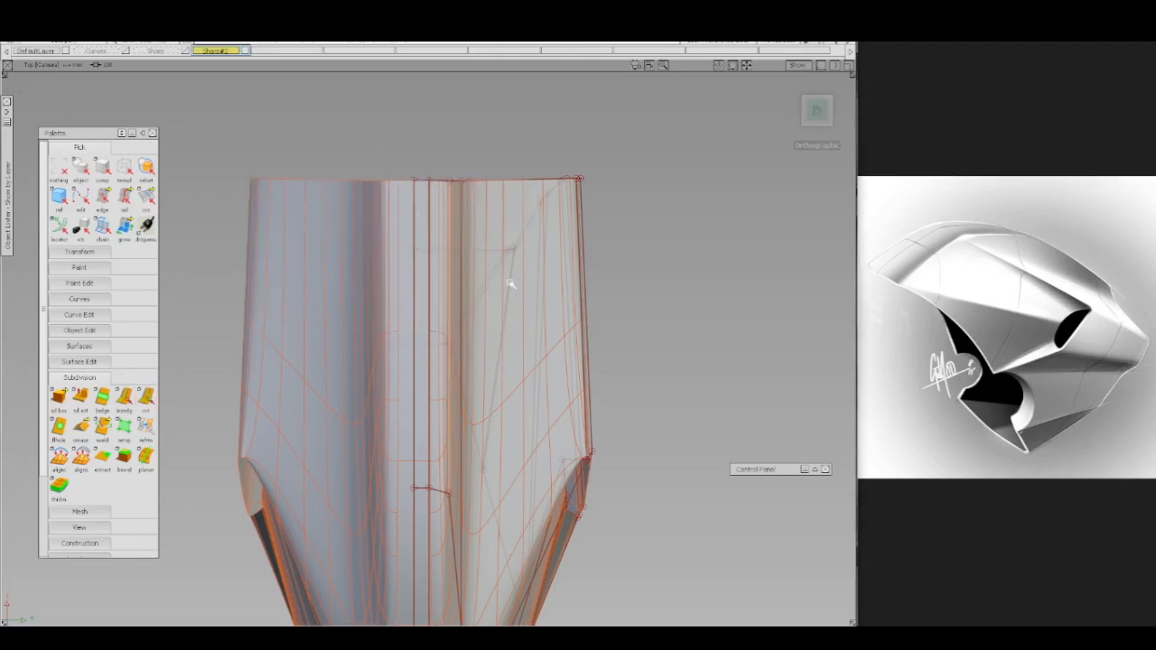
- Insert a parallel edge beside the central ridge's side edge between the brow bend and the front border, at a distance of 10
alt+shift+drag(524, 234, 466, 412)
click(478, 418)
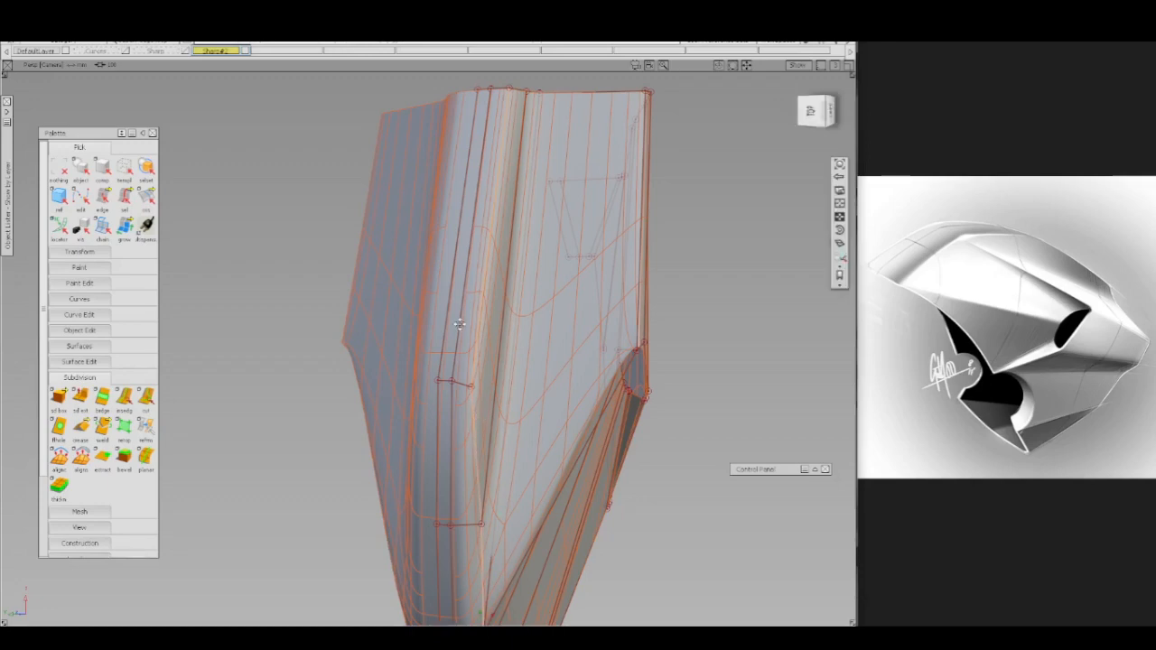
alt+shift+middle_drag(461, 326, 457, 267)
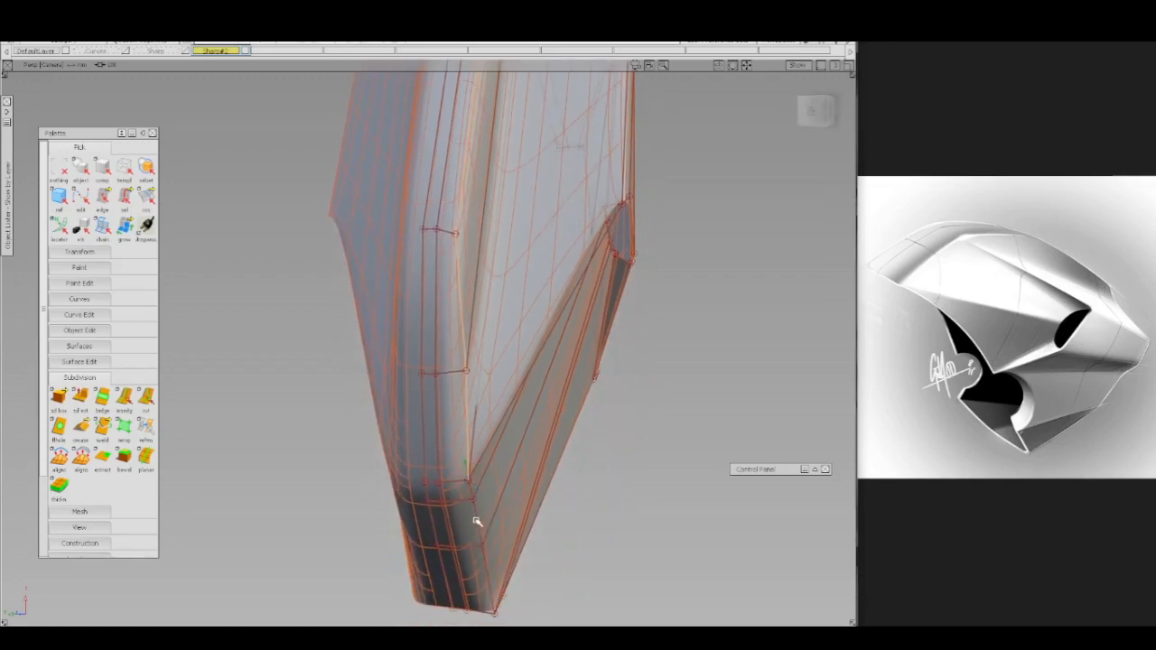
click(476, 522)
click(102, 398)
click(123, 400)
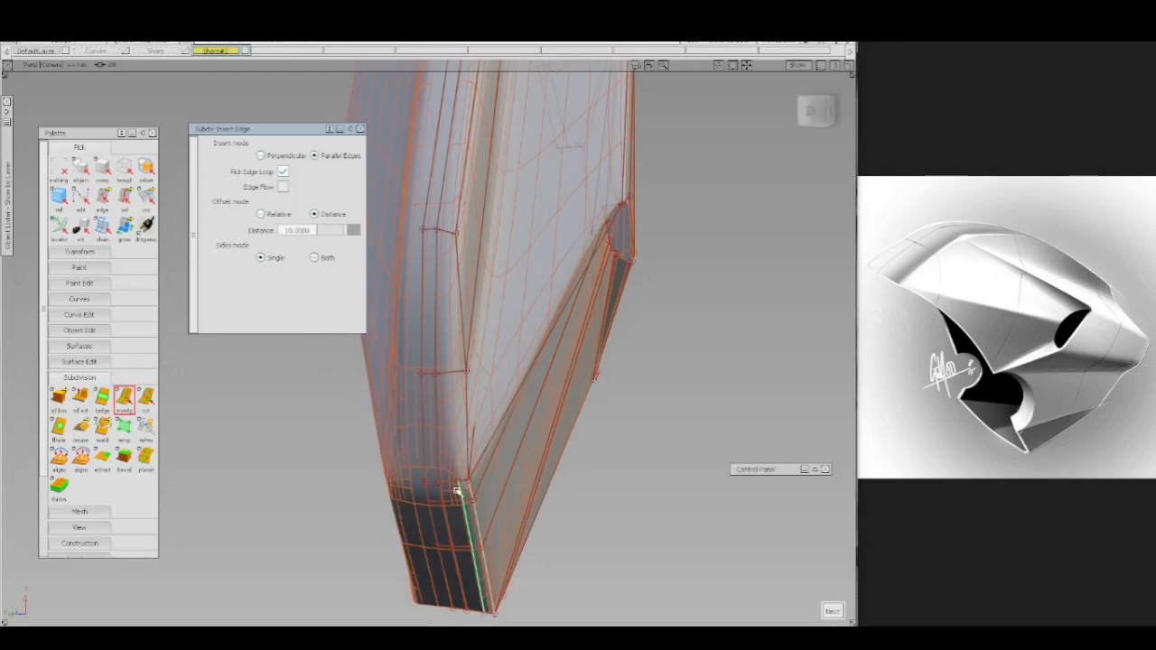
alt+shift+drag(486, 433, 566, 358)
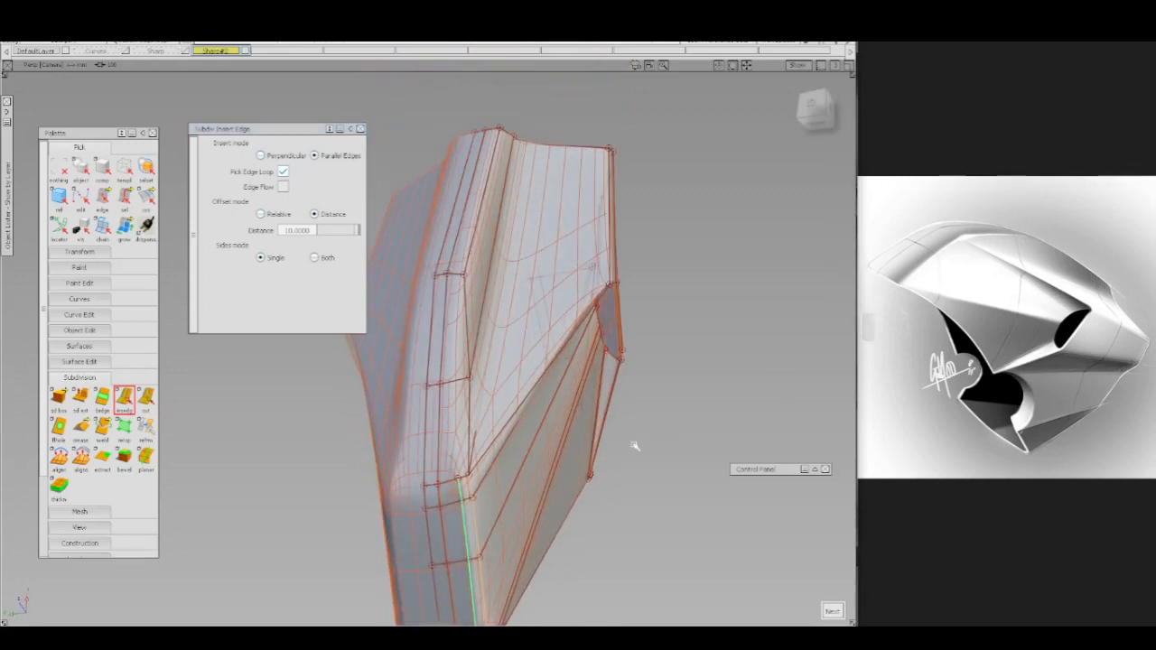
alt+shift+drag(633, 443, 483, 482)
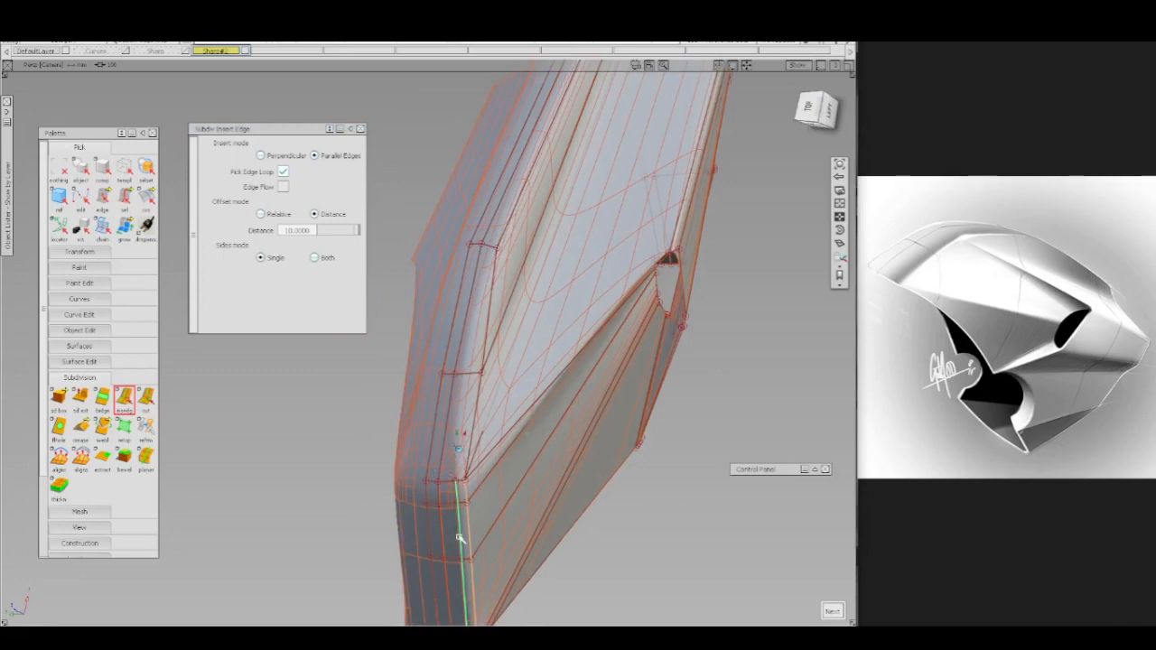
alt+shift+right_drag(461, 537, 462, 512)
alt+shift+drag(474, 486, 500, 441)
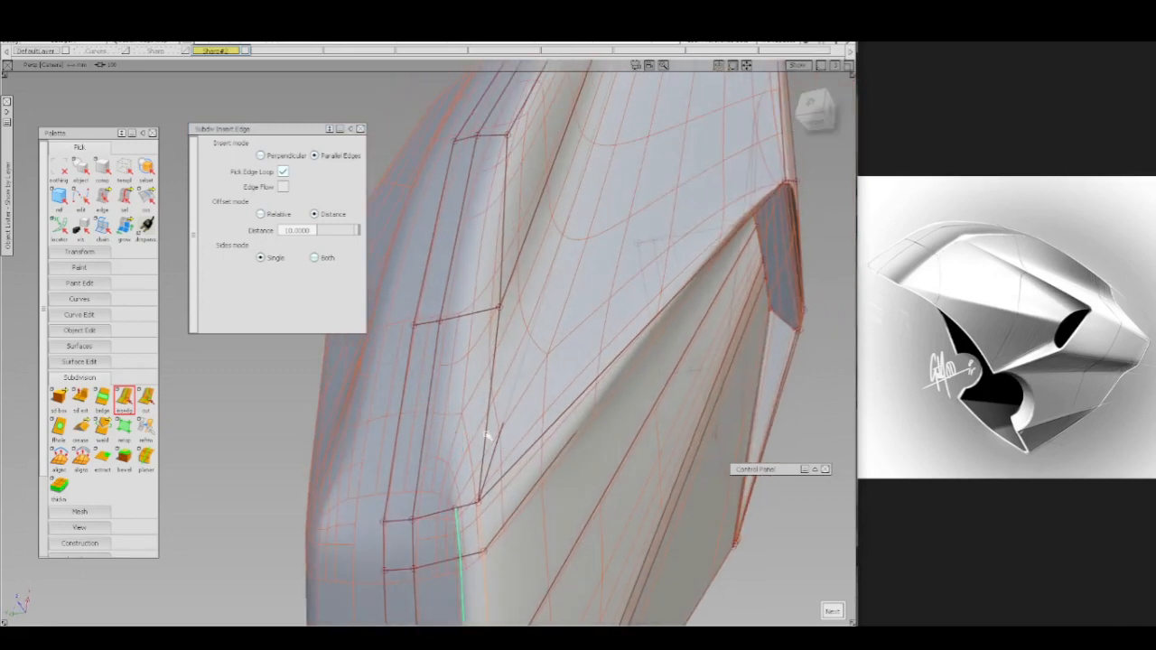
- Insert a parallel edge along the ridge's side edge on the segment just above the brow bend, at a distance of -10
ctrl+shift+drag(481, 480, 484, 440)
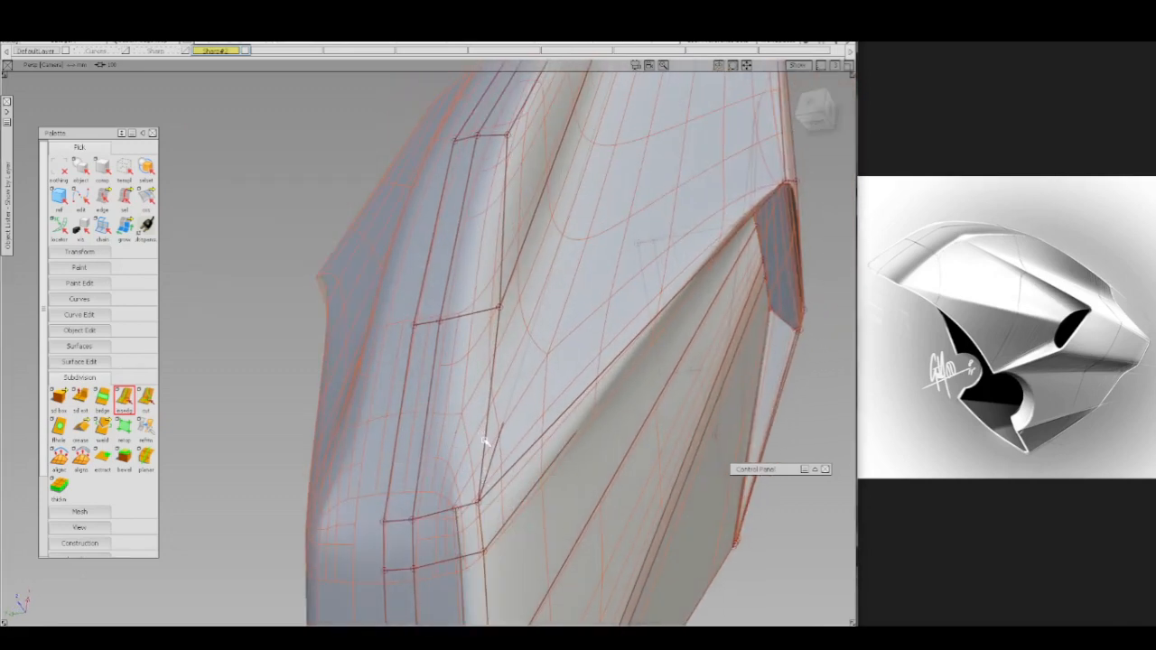
drag(480, 444, 458, 470)
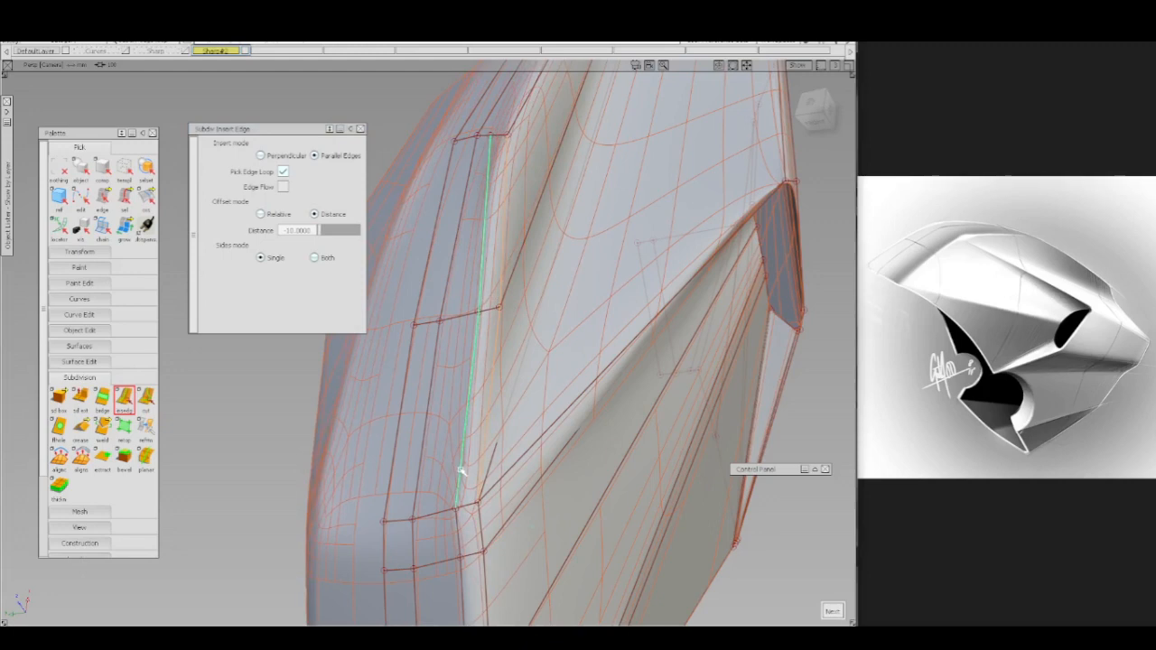
key(space)
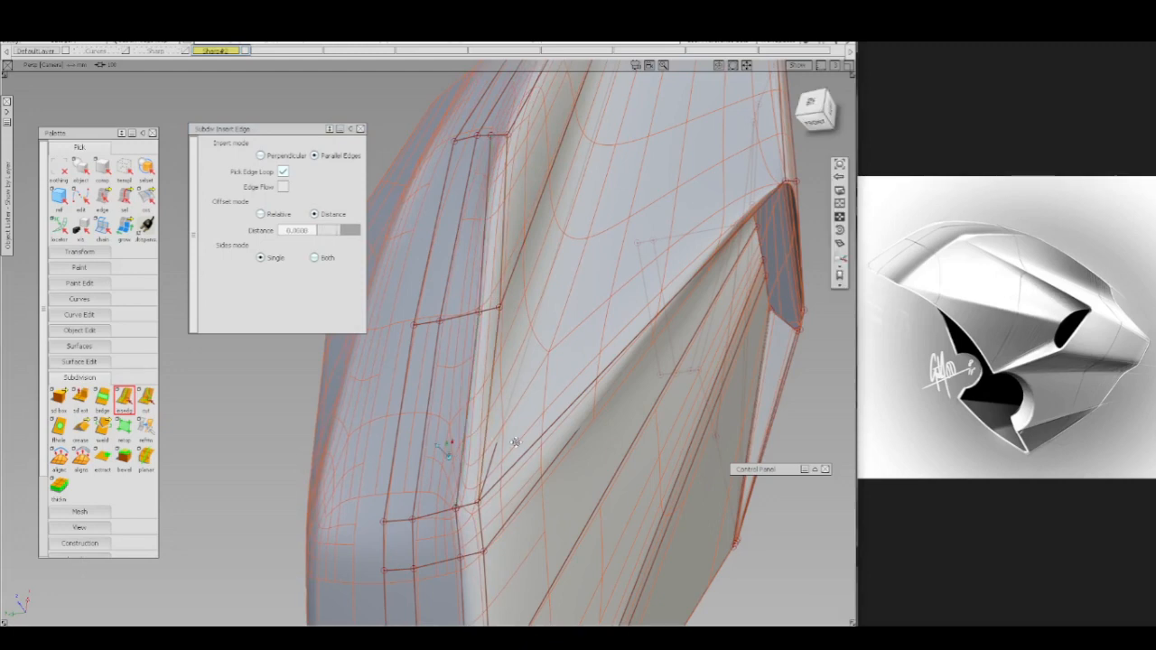
- Insert a parallel edge on the inner side of the ridge's side edge along the next segment toward the rear, at a distance of -2.5
alt+shift+middle_drag(515, 443, 504, 549)
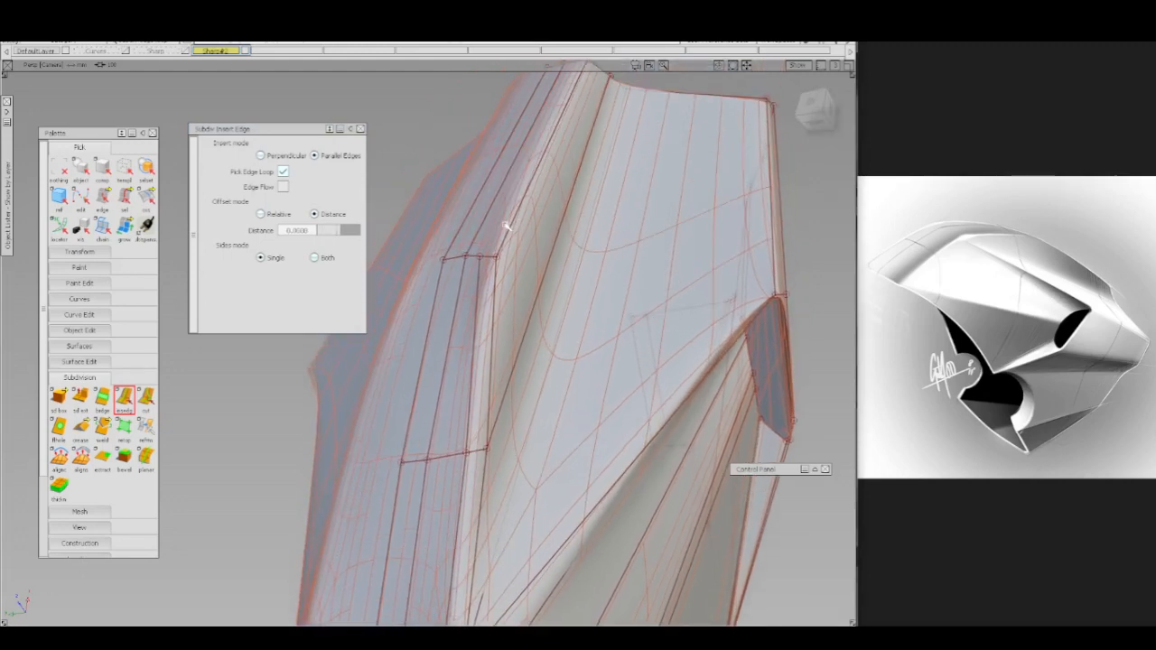
drag(506, 226, 501, 227)
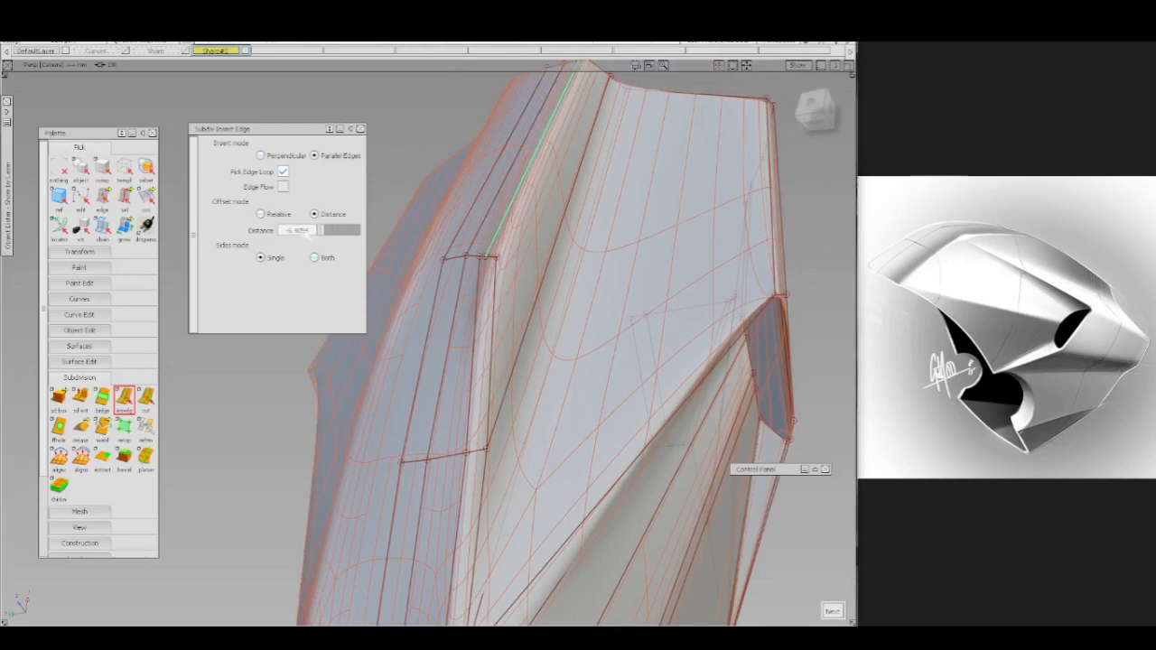
drag(313, 233, 268, 236)
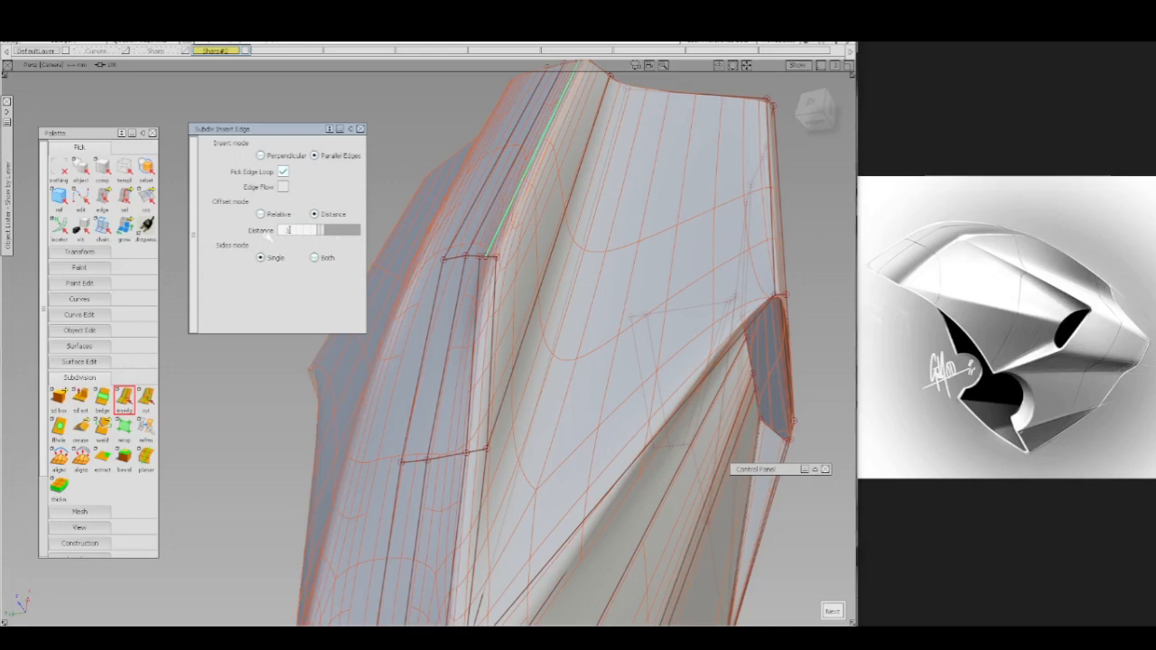
text(5)
key(Return)
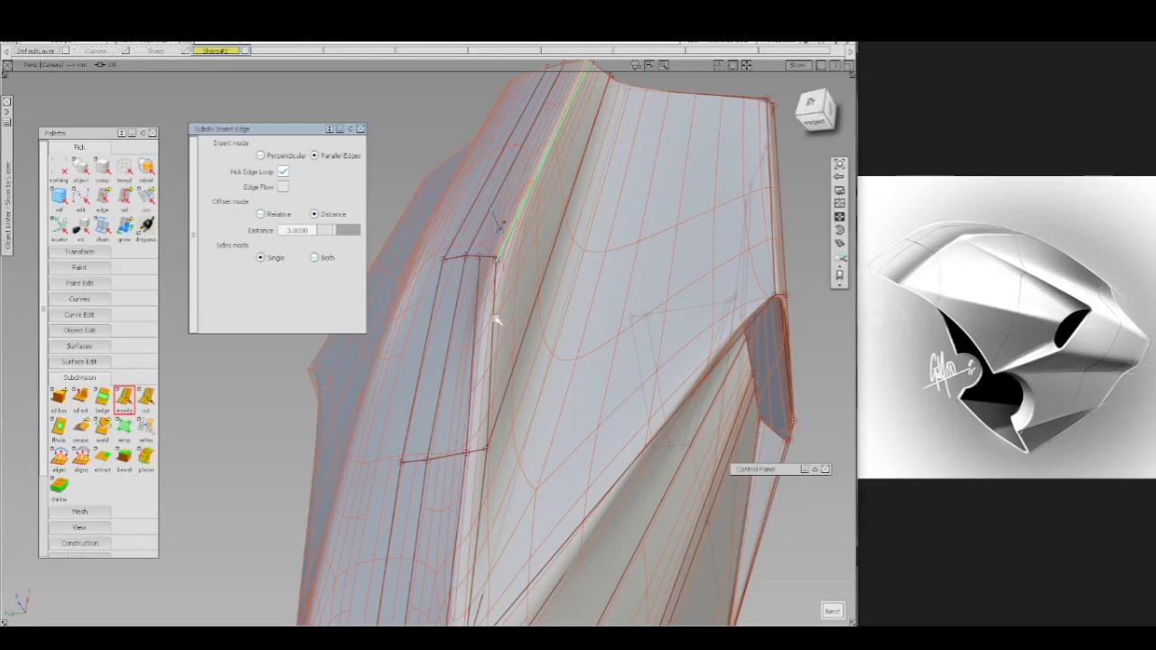
alt+shift+right_drag(498, 321, 526, 269)
drag(503, 275, 492, 272)
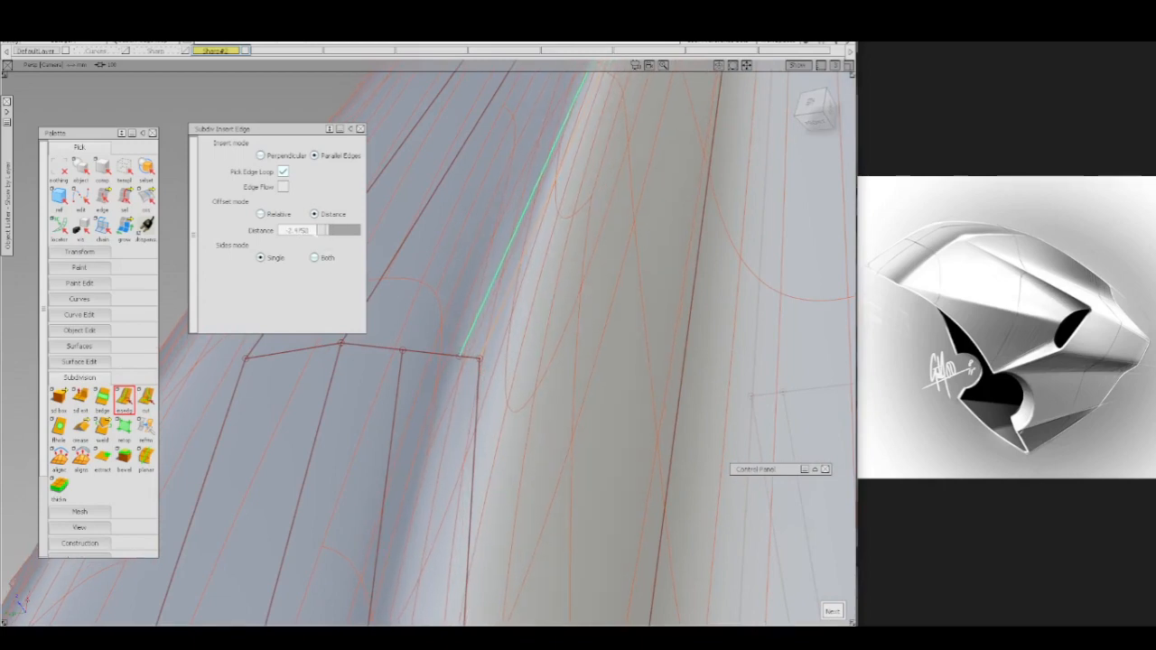
click(313, 230)
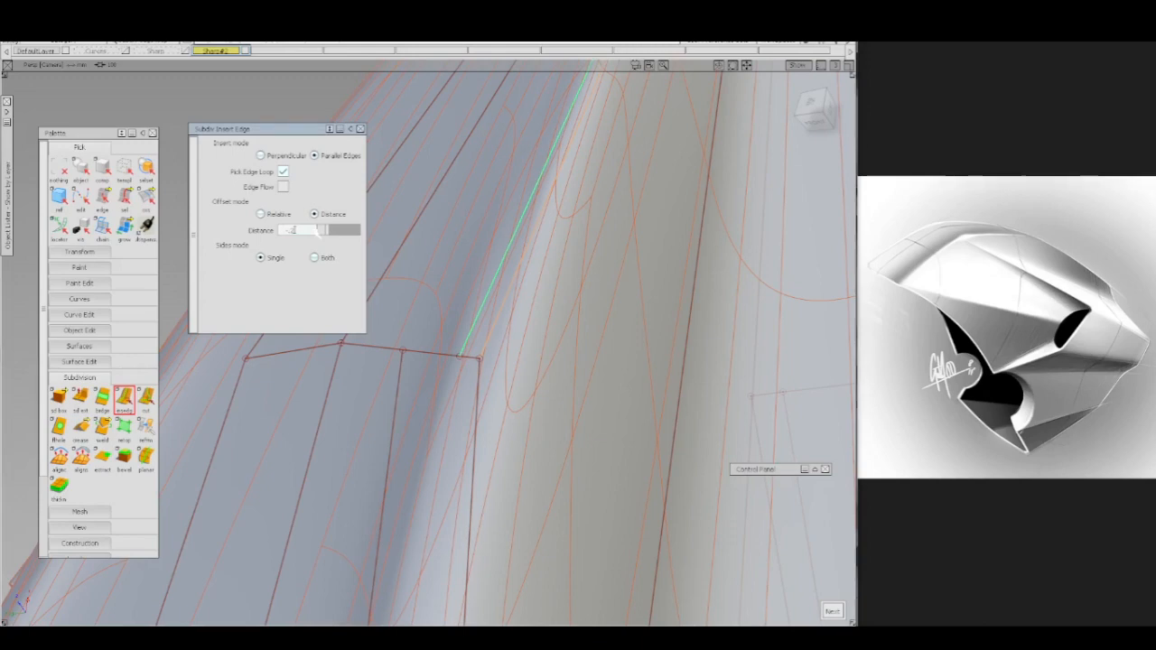
text(-2.5)
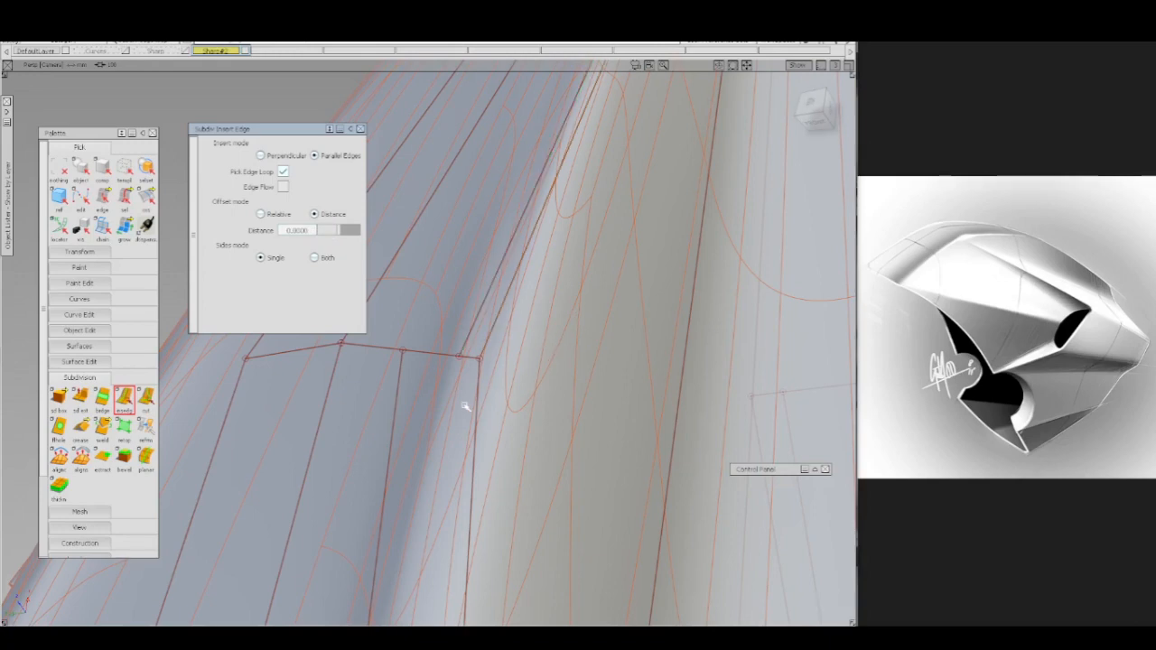
ctrl+shift+drag(438, 427, 395, 426)
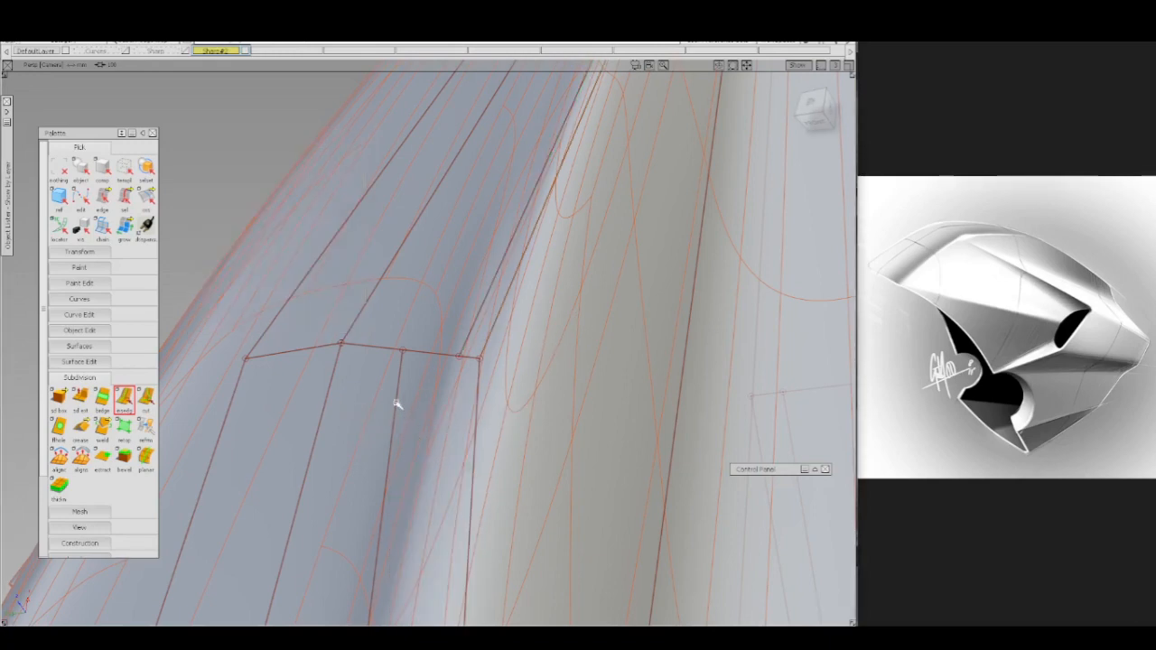
- Try to move the inserted parallel edge's vertices outward against the ridge's side edge at and above the brow bend
click(403, 351)
drag(735, 363, 794, 361)
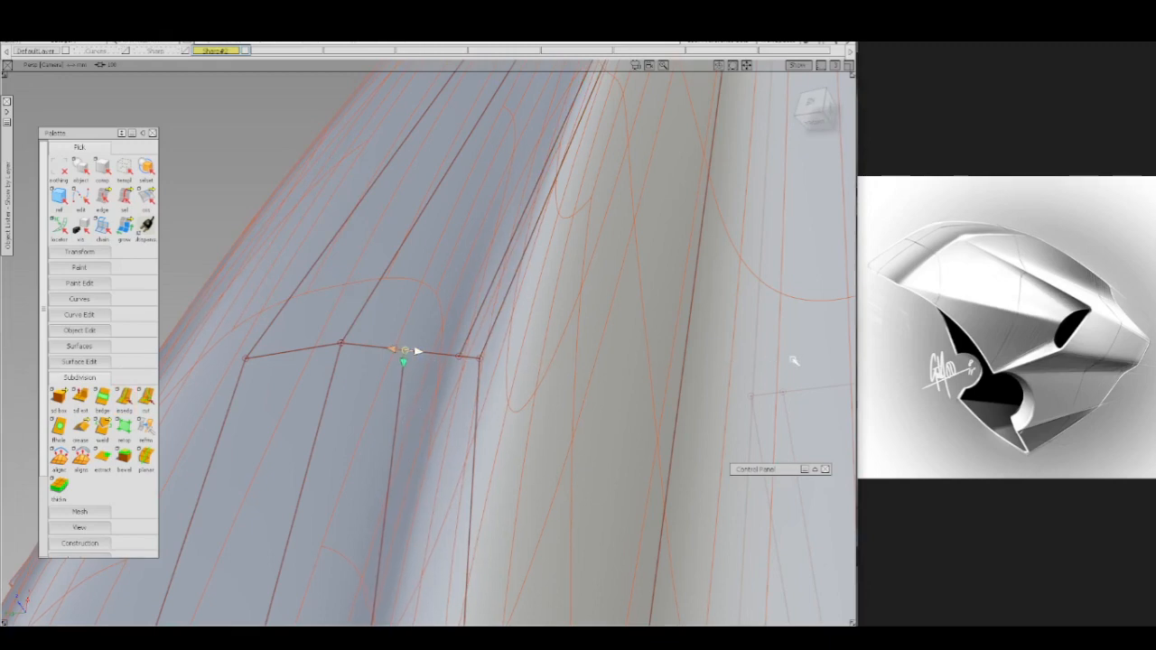
drag(382, 216, 797, 220)
right_click(382, 226)
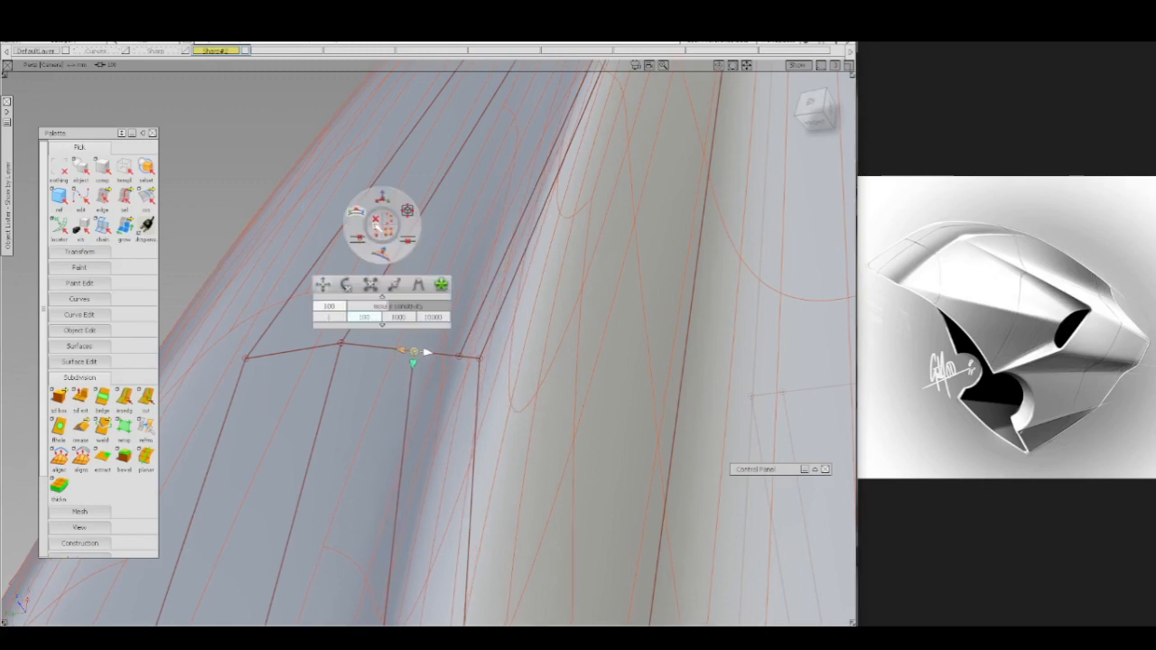
click(330, 319)
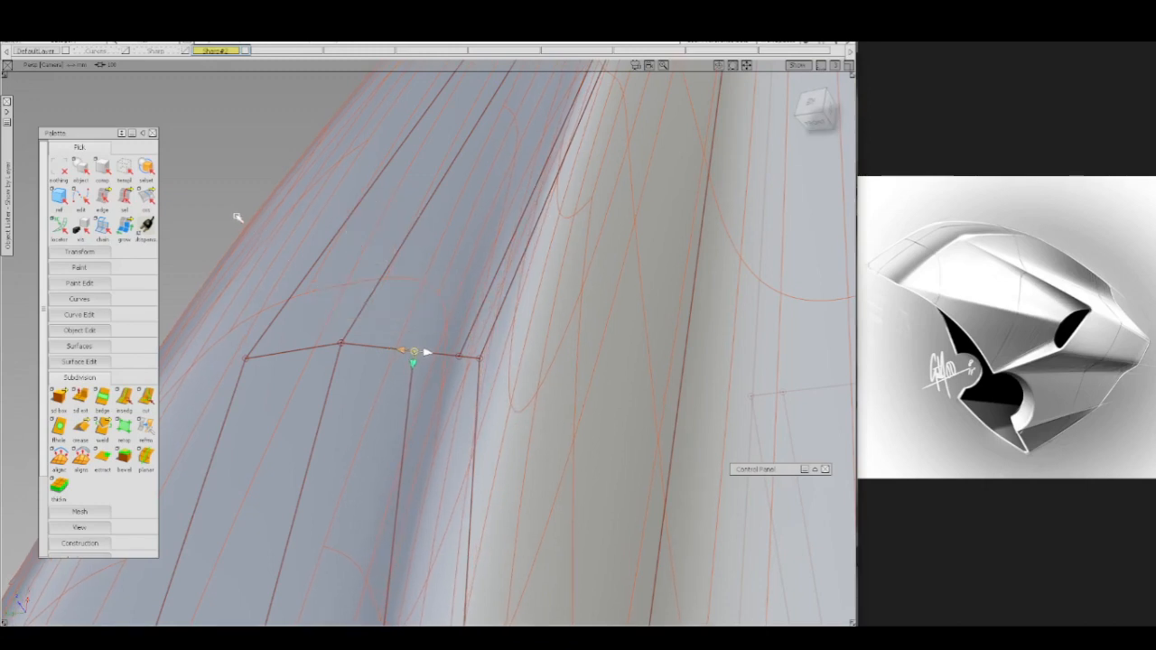
drag(236, 218, 287, 251)
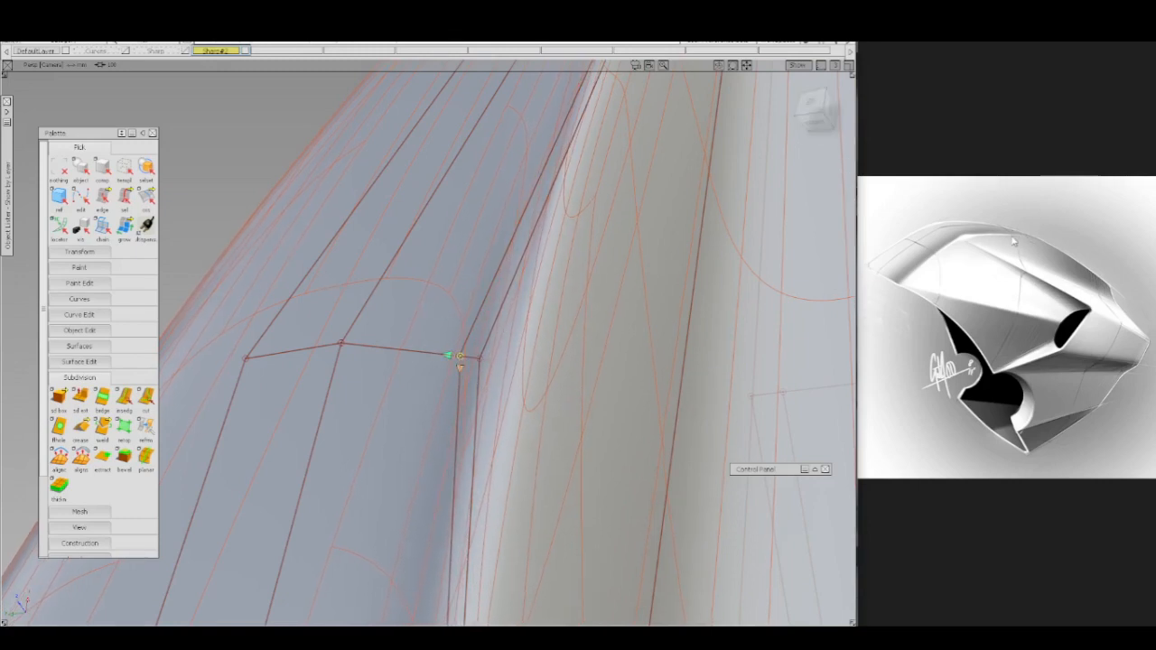
alt+shift+right_drag(552, 263, 542, 313)
alt+shift+middle_drag(542, 312, 553, 262)
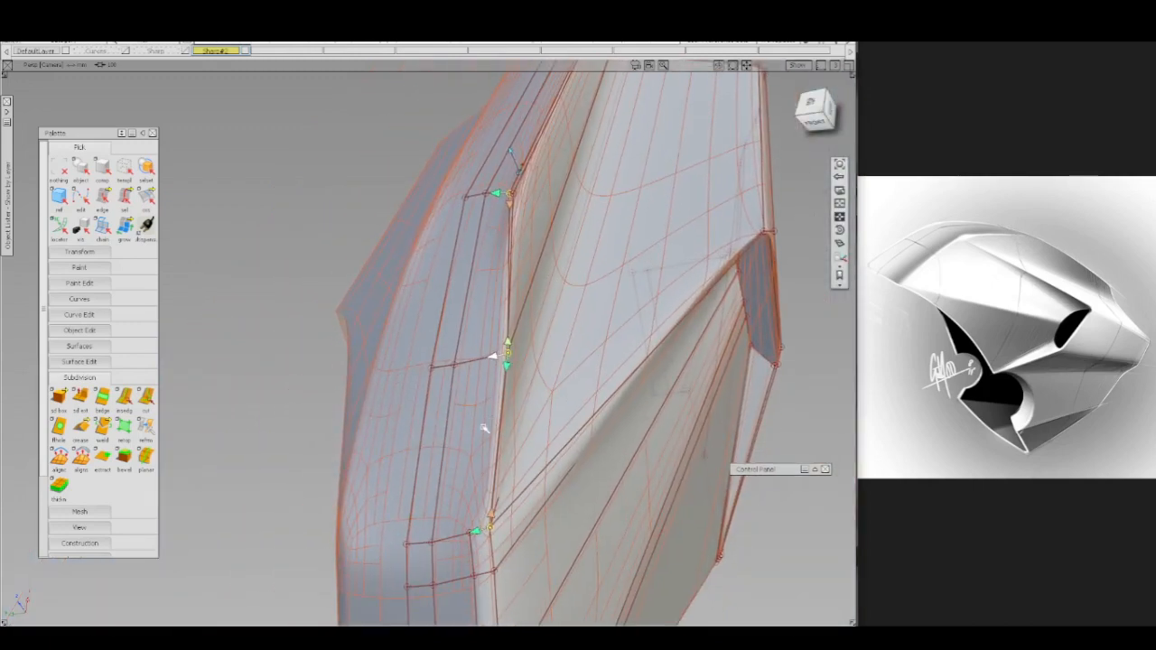
alt+shift+right_drag(490, 538, 494, 516)
- Undo the vertex moves and remove the inserted parallel edge from the ridge segments above the brow bend
key(ctrl+z)
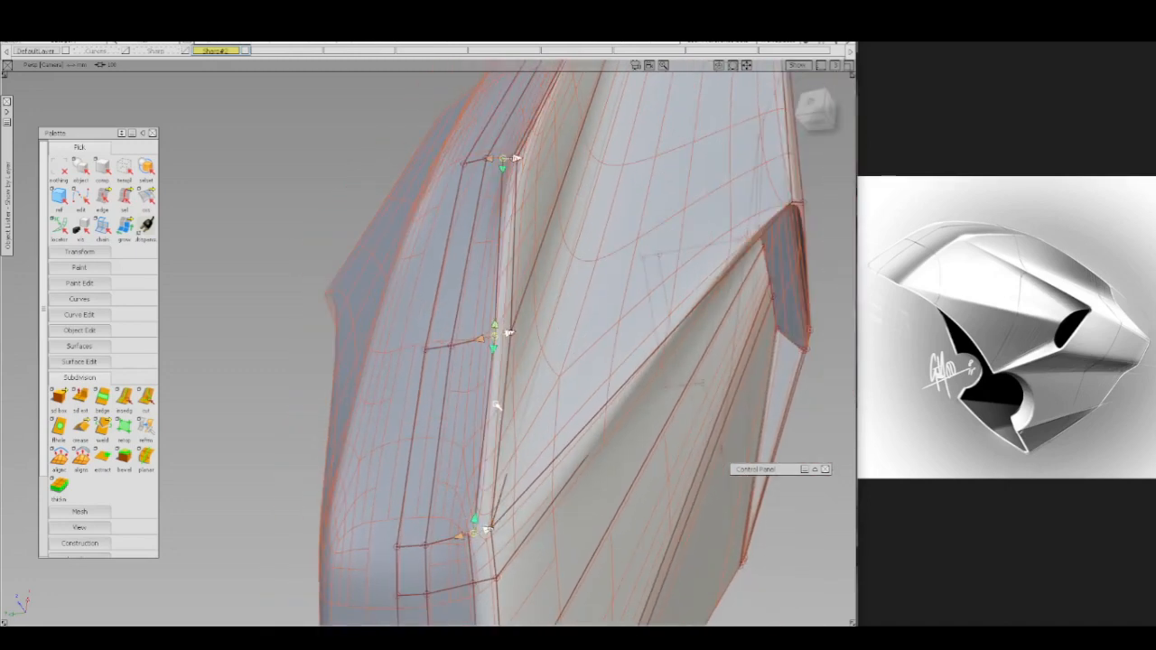
right_drag(495, 440, 494, 412)
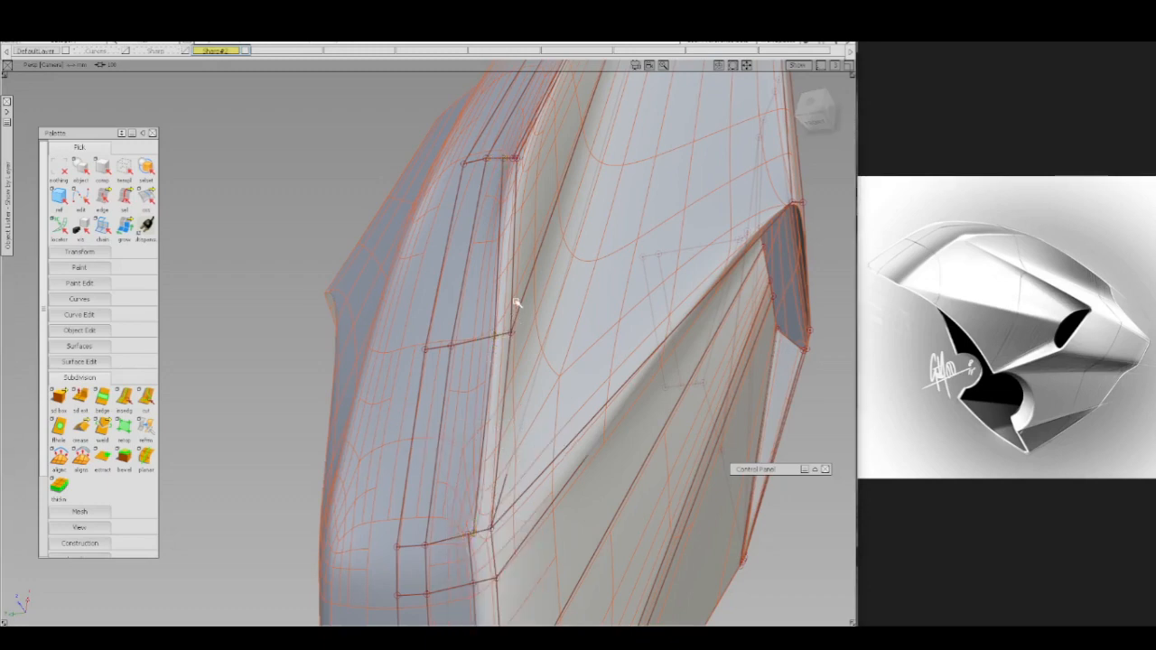
right_drag(515, 302, 495, 304)
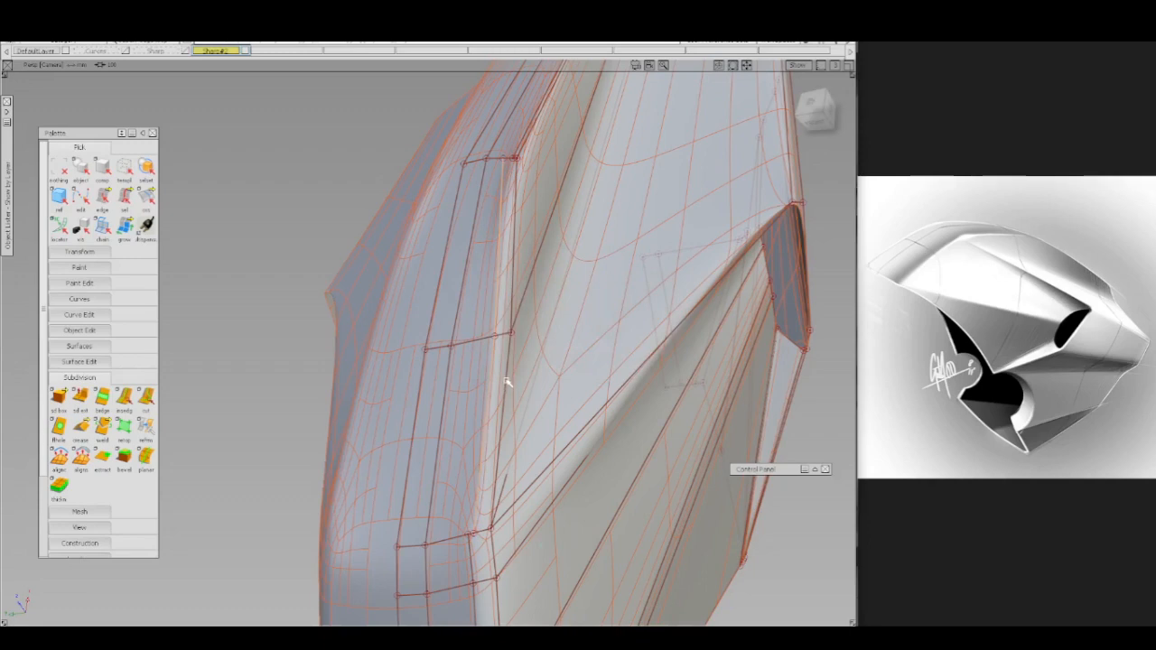
key(ctrl+z)
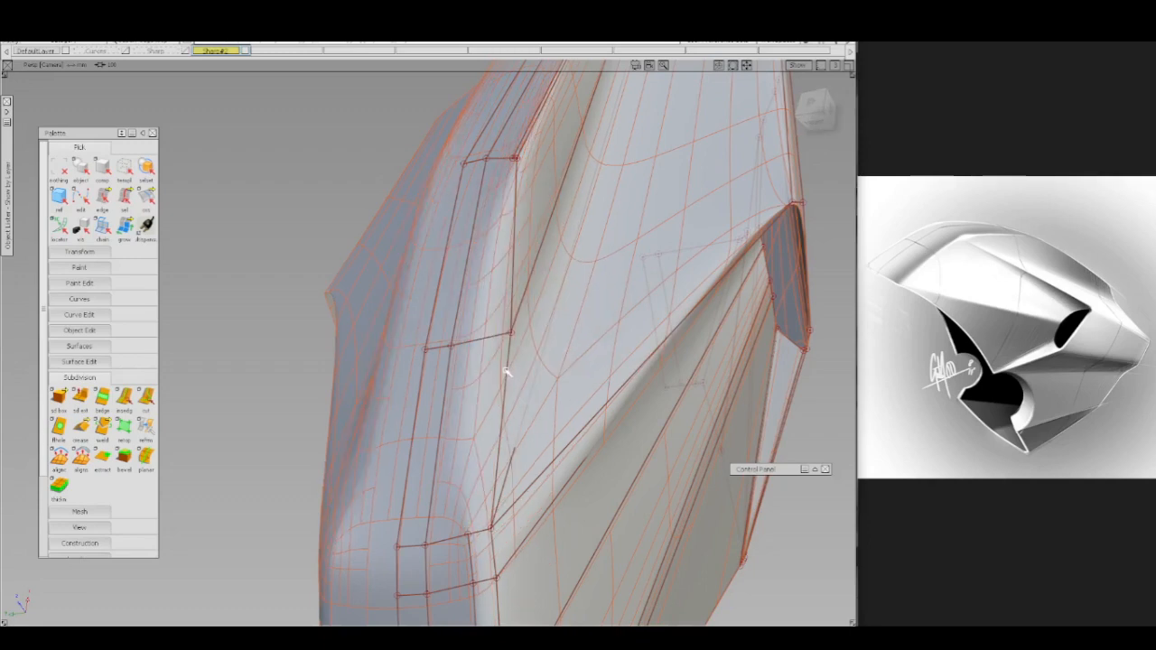
- Insert one parallel edge beside the ridge's side edge along the segments above the brow bend, at a distance of -2.5
key(i)
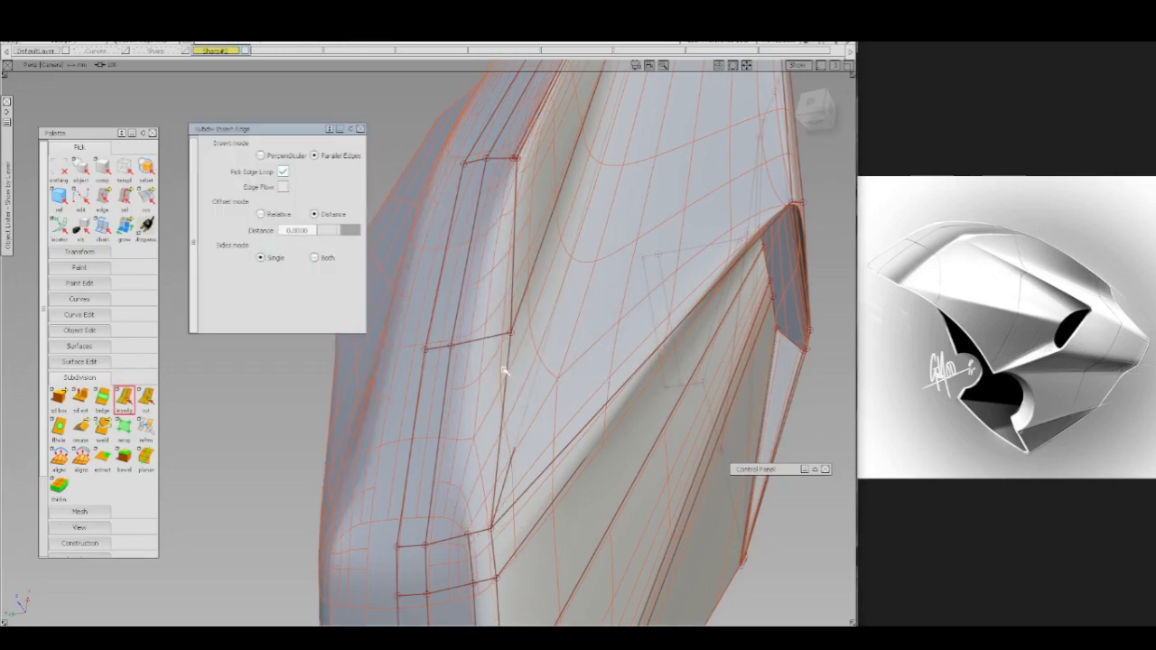
click(503, 371)
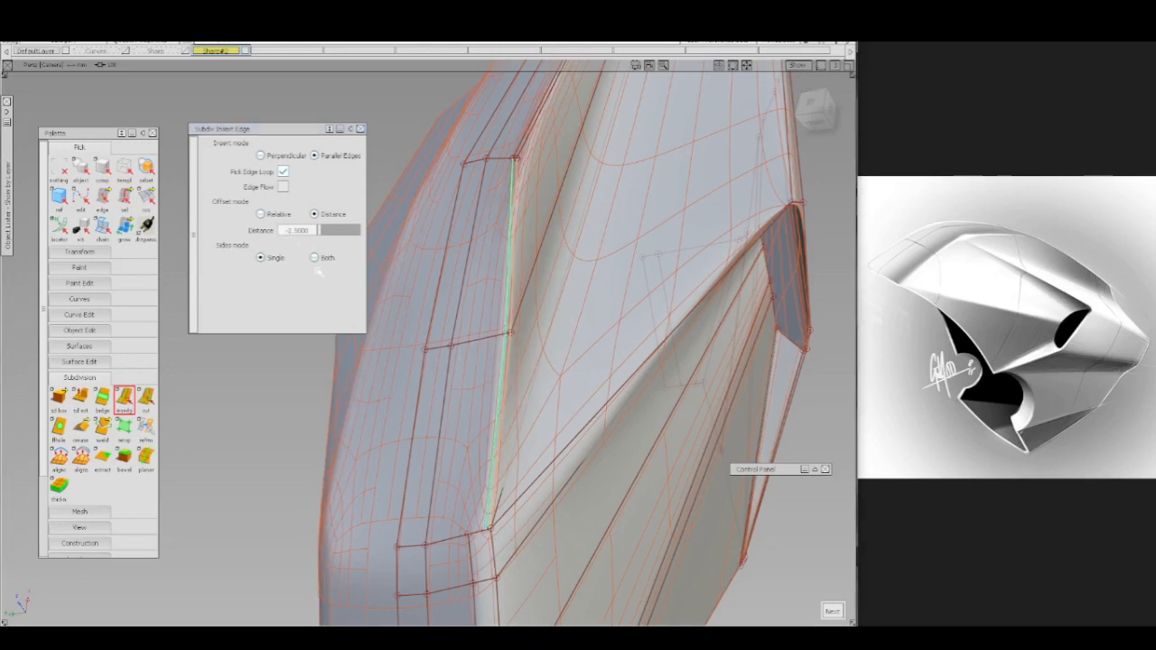
click(832, 611)
- Delete the wider-spaced parallel edge on the ridge between the brow bend and the front border
alt+shift+middle_drag(472, 430, 479, 442)
ctrl+shift+right_drag(514, 243, 489, 246)
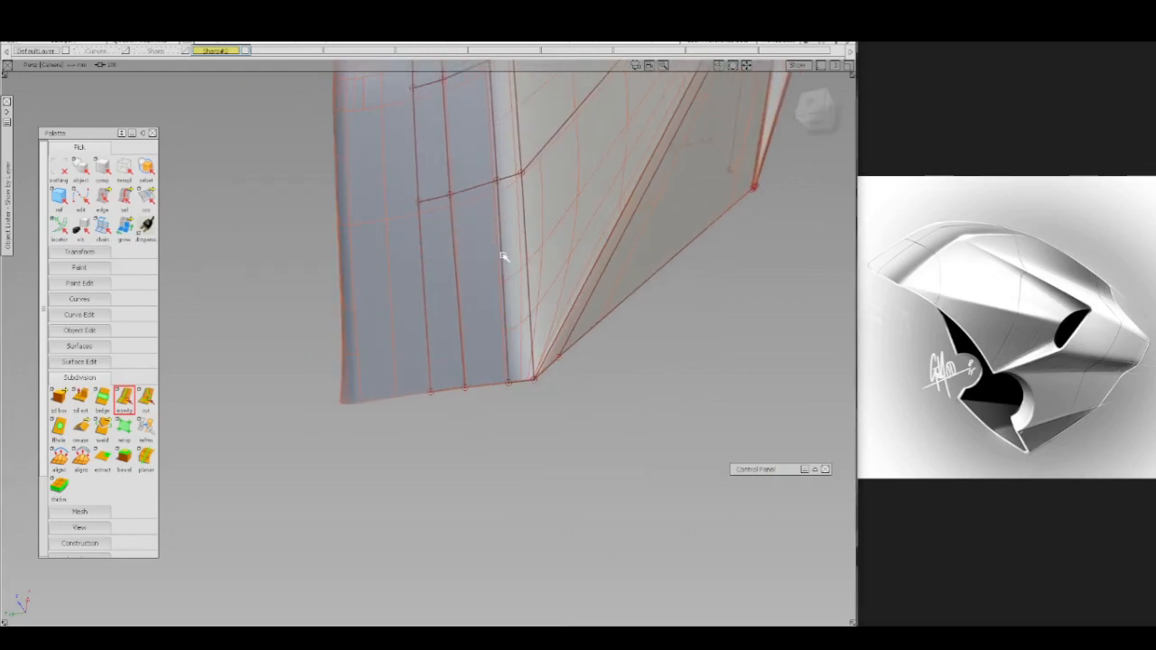
click(503, 256)
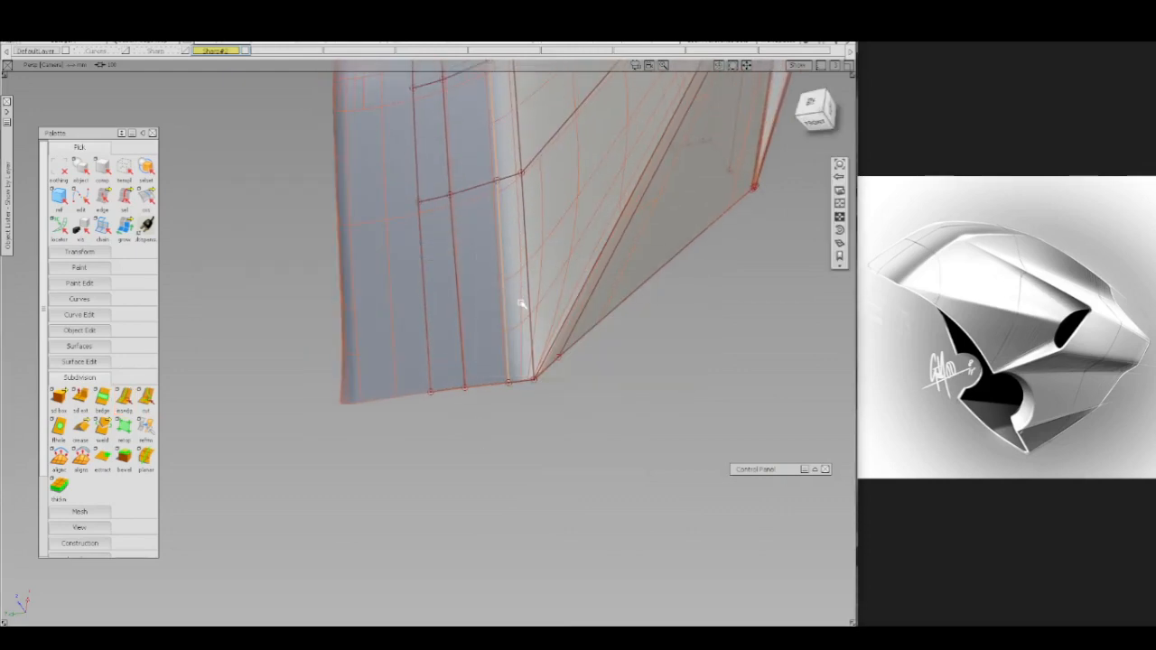
key(Delete)
alt+shift+middle_drag(522, 318, 521, 309)
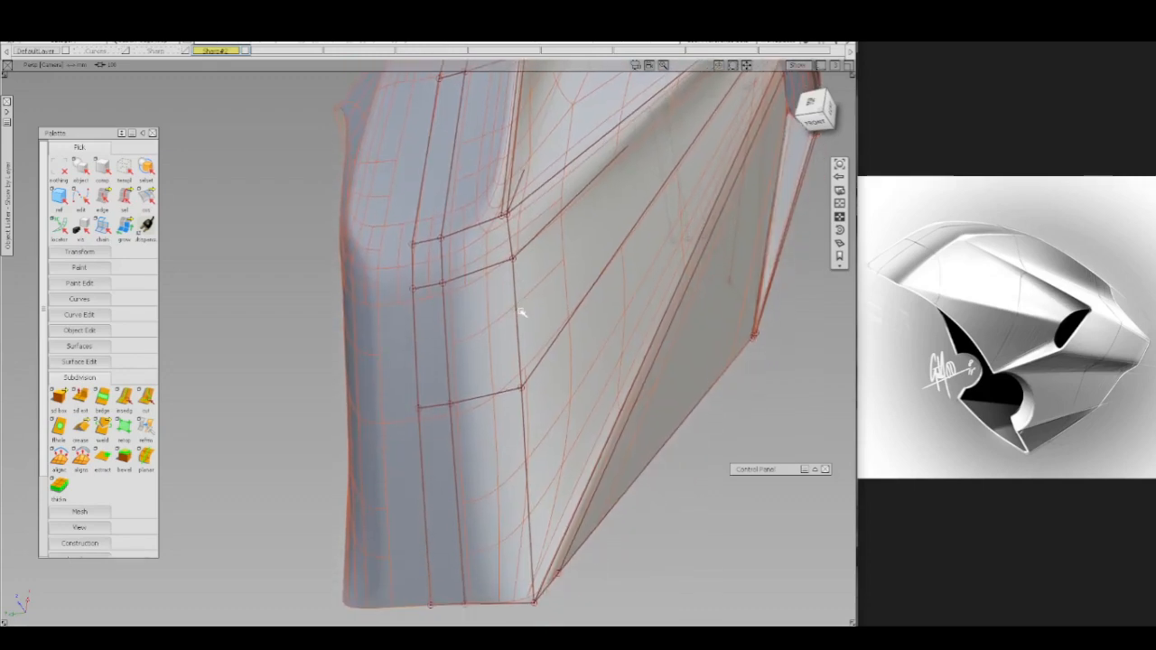
- Insert a parallel edge beside the ridge's side edge from the brow bend to the front border, at a distance of 2.5
key(i)
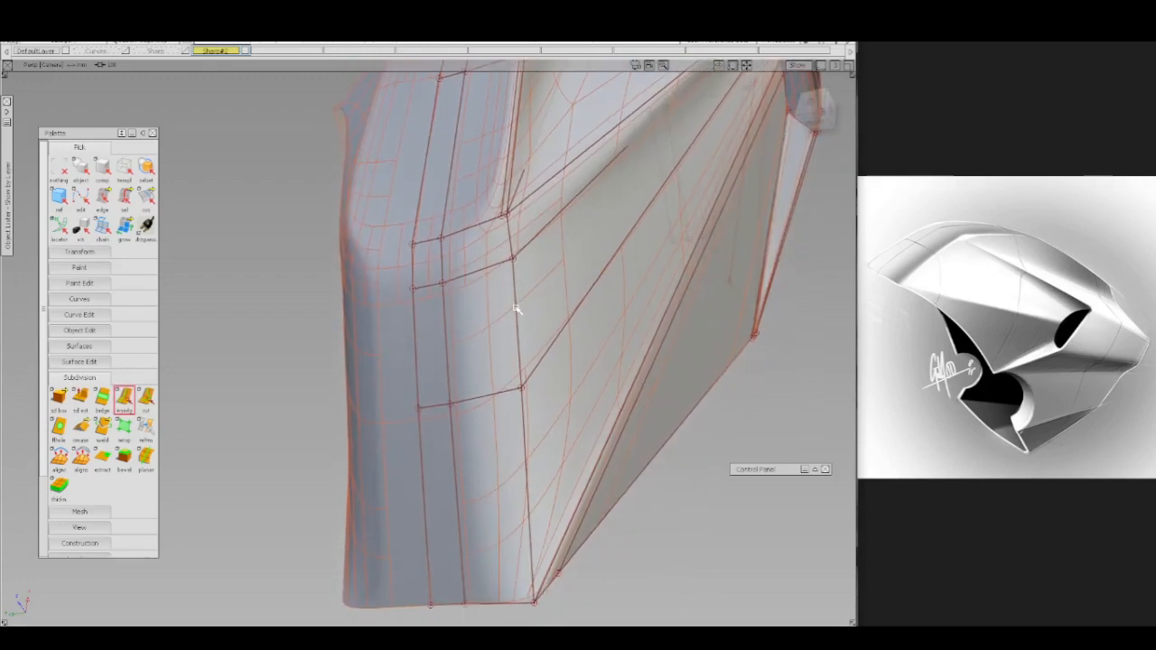
drag(512, 310, 507, 310)
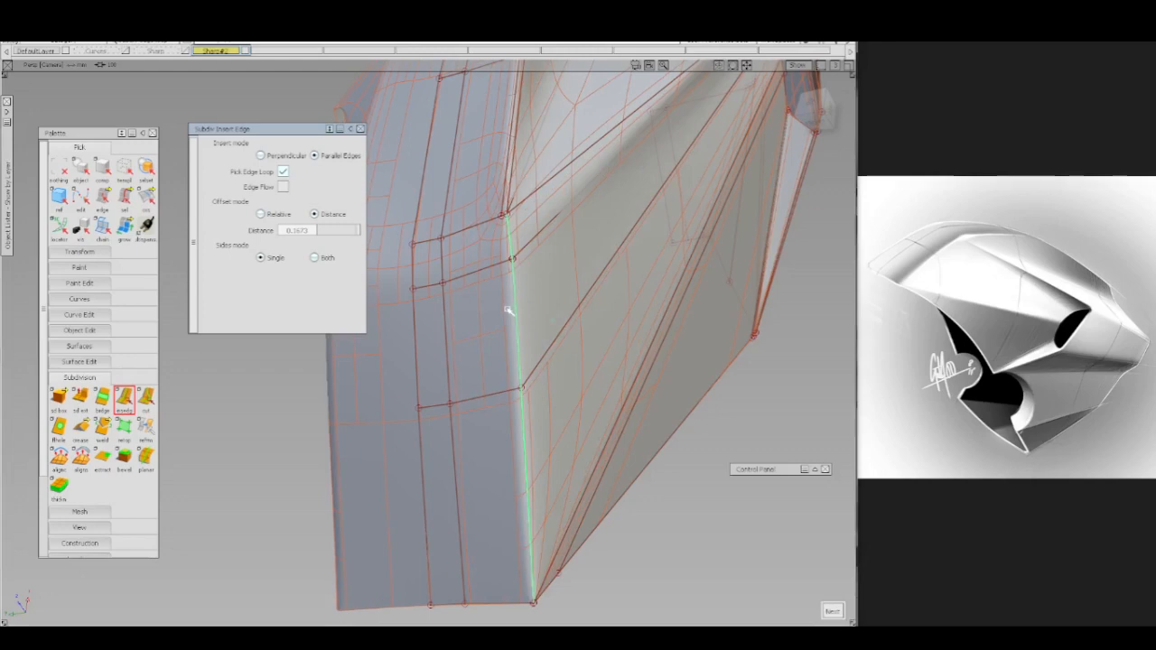
text(2.5)
key(Return)
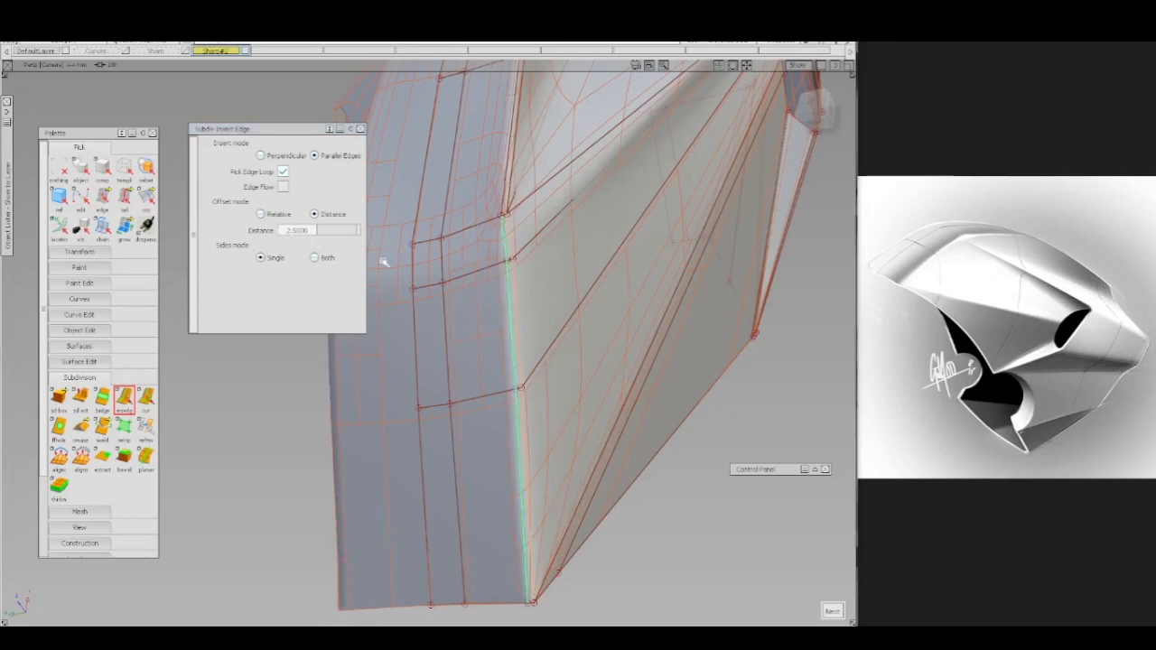
key(space)
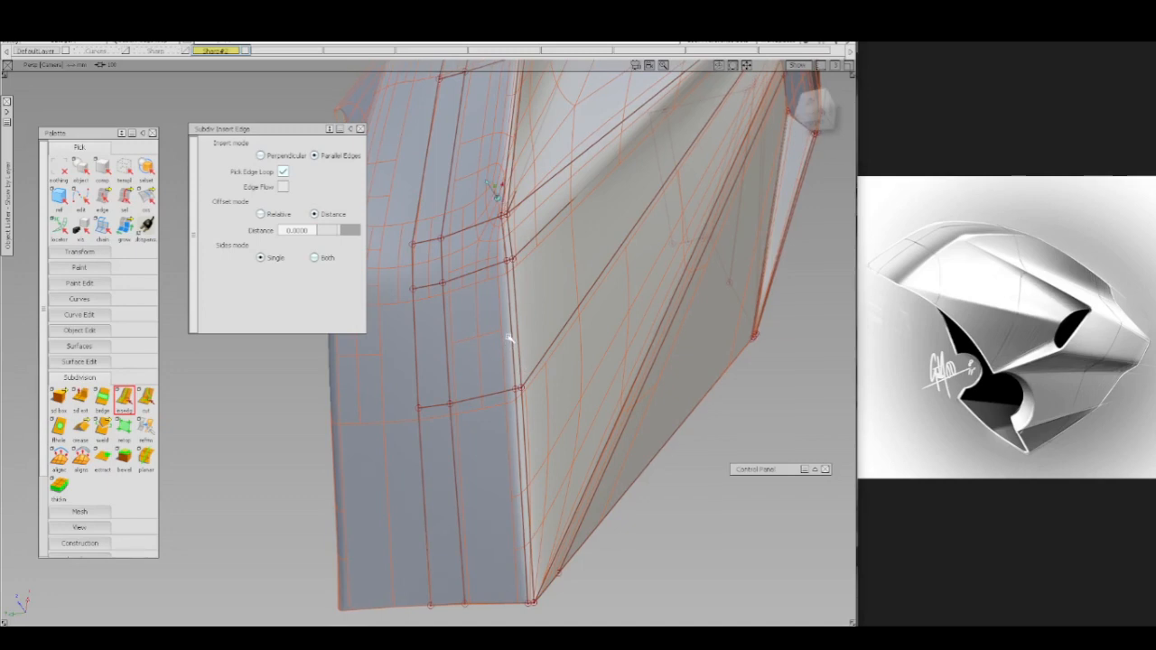
- Weld the meeting ends of the upper and lower parallel edges at the brow bend's corner
scroll(509, 305, up, 6)
alt+shift+right_drag(514, 282, 518, 276)
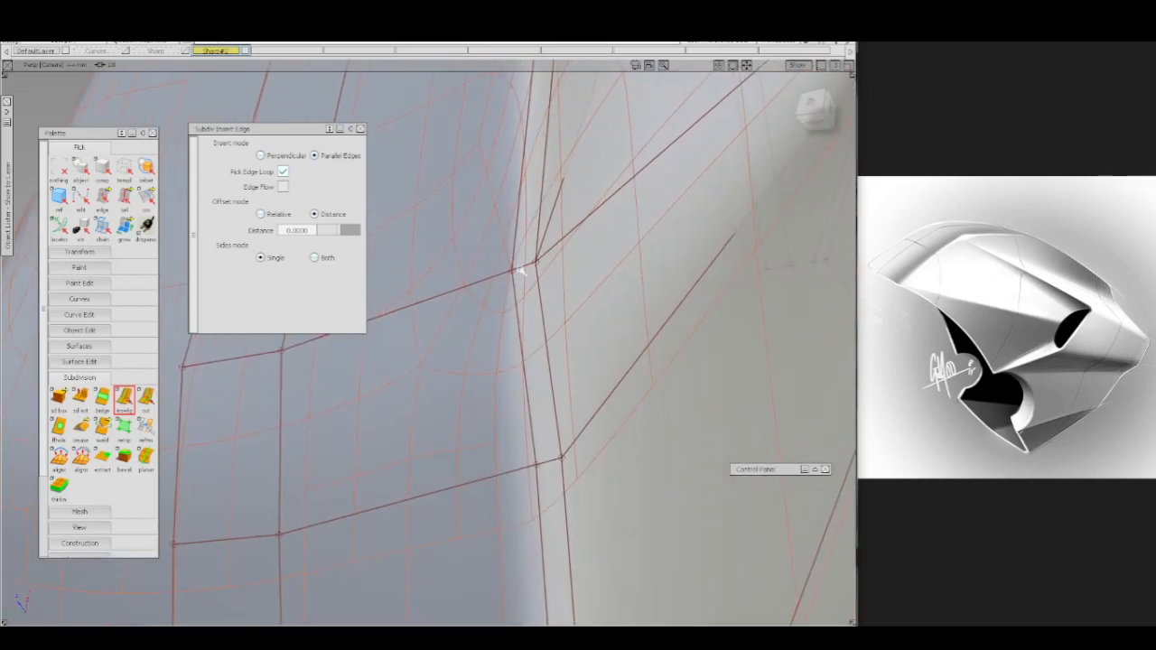
key(w)
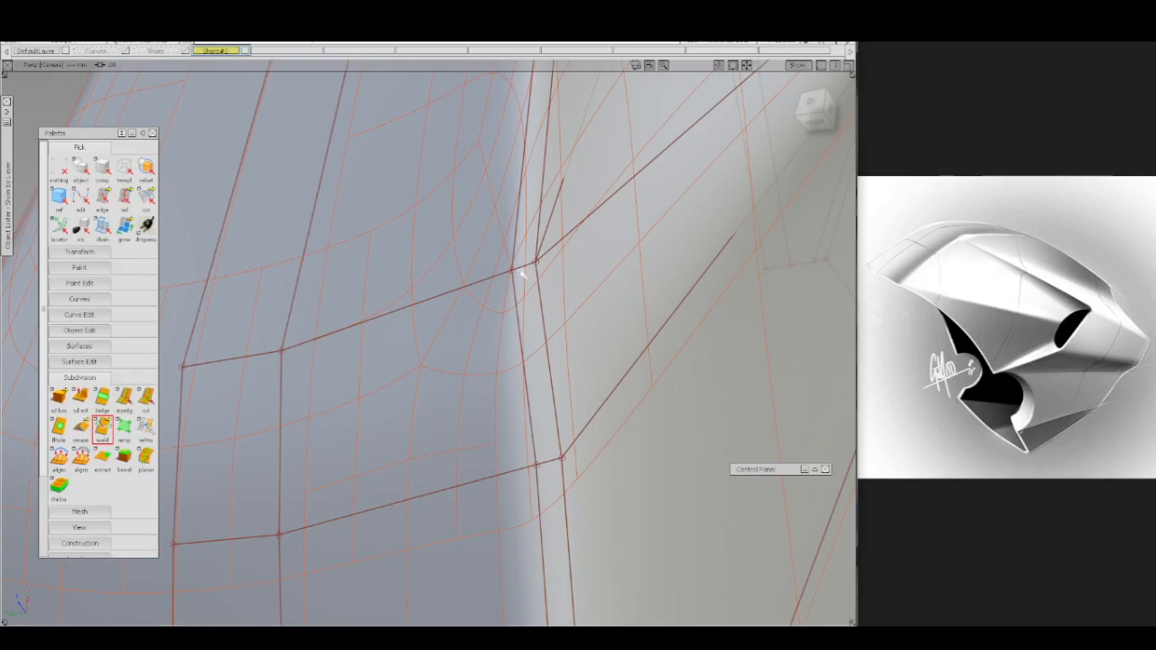
mouse_move(516, 263)
alt+shift+mouse_down()
mouse_move(439, 443)
mouse_move(520, 335)
mouse_move(590, 292)
alt+shift+mouse_up()
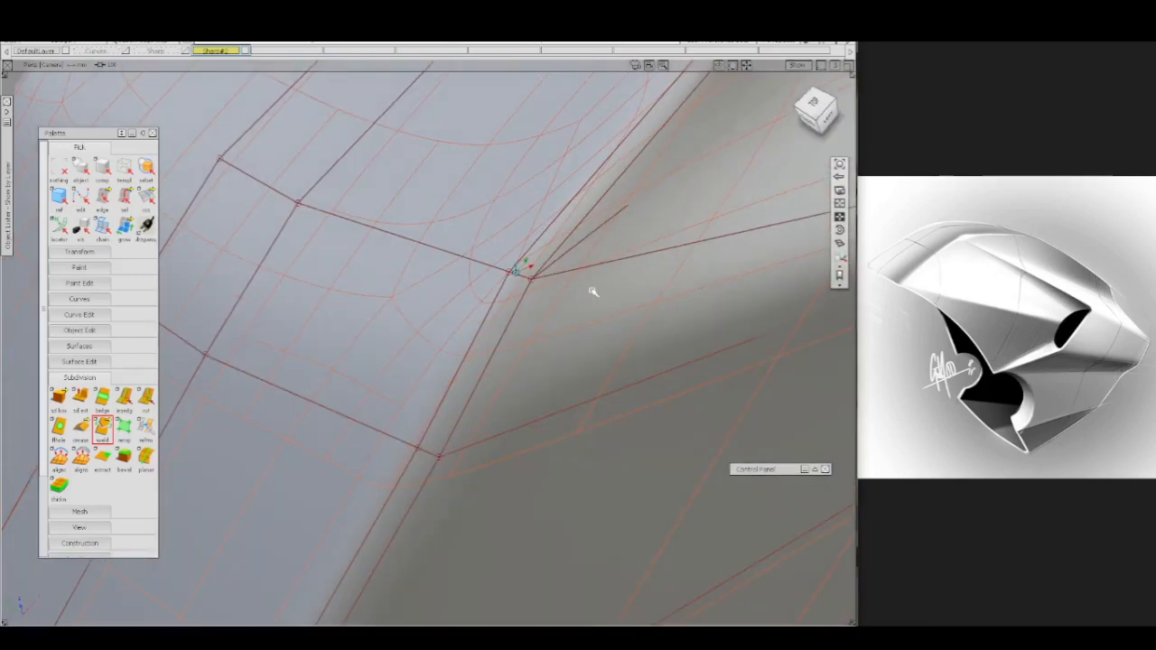
alt+shift+right_drag(591, 292, 581, 333)
alt+shift+middle_drag(594, 237, 556, 331)
alt+shift+drag(554, 330, 591, 323)
ctrl+shift+drag(661, 198, 614, 204)
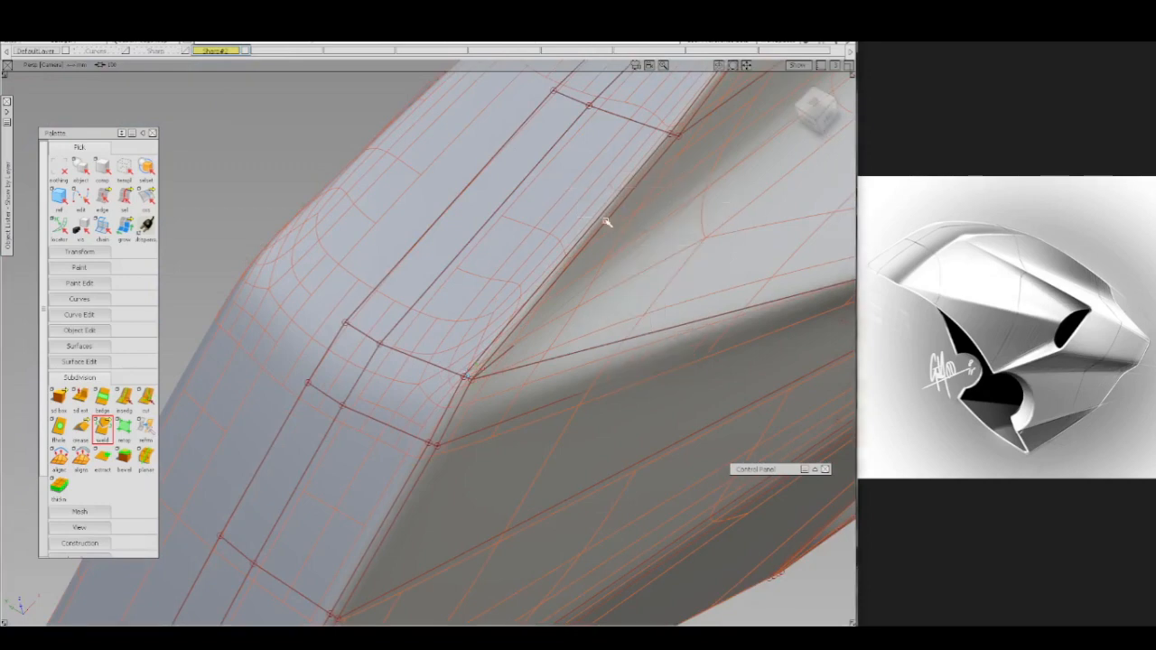
mouse_move(479, 300)
alt+shift+mouse_down()
mouse_move(533, 321)
mouse_move(529, 368)
mouse_move(479, 273)
alt+shift+mouse_up()
- Try deleting the ridge faces on and above the brow bend in the wireframe top view, and undo the deletion
key(5)
click(815, 110)
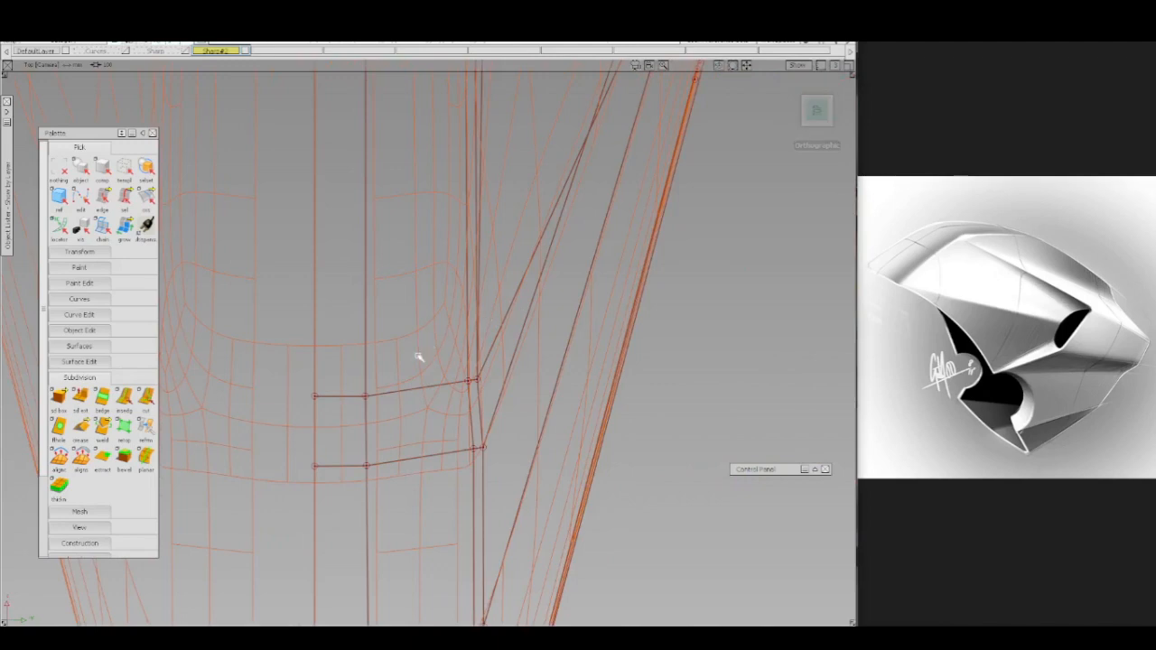
click(418, 357)
key(Delete)
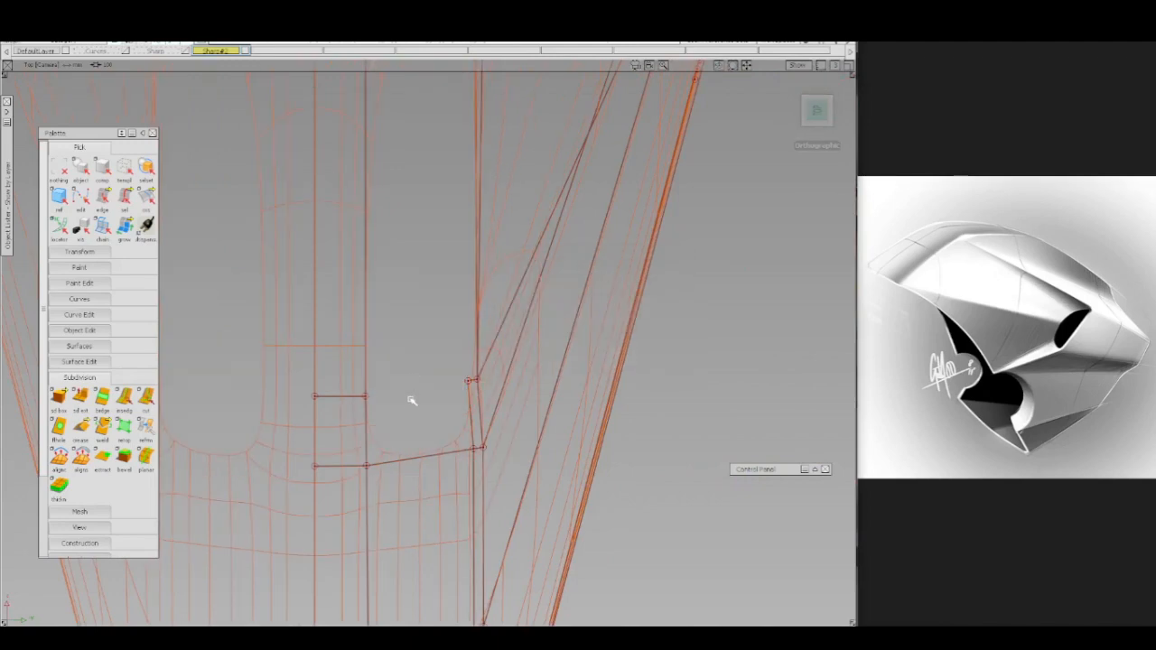
key(6)
mouse_move(398, 340)
alt+shift+mouse_down()
mouse_move(436, 310)
mouse_move(425, 362)
alt+shift+mouse_up()
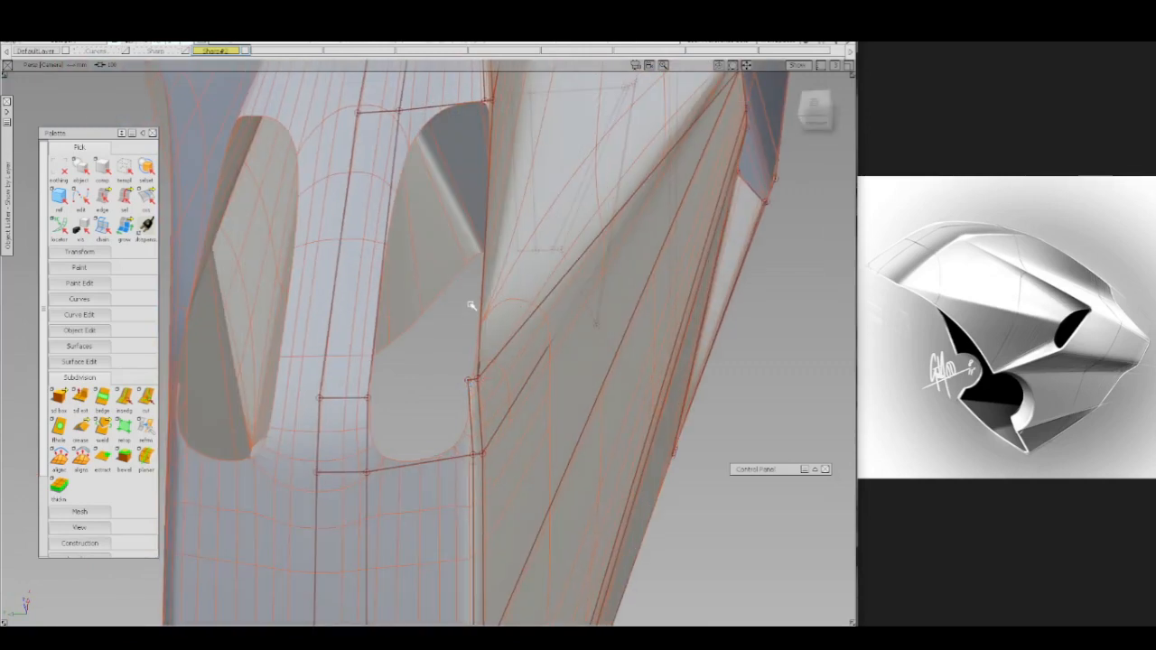
key(ctrl+z)
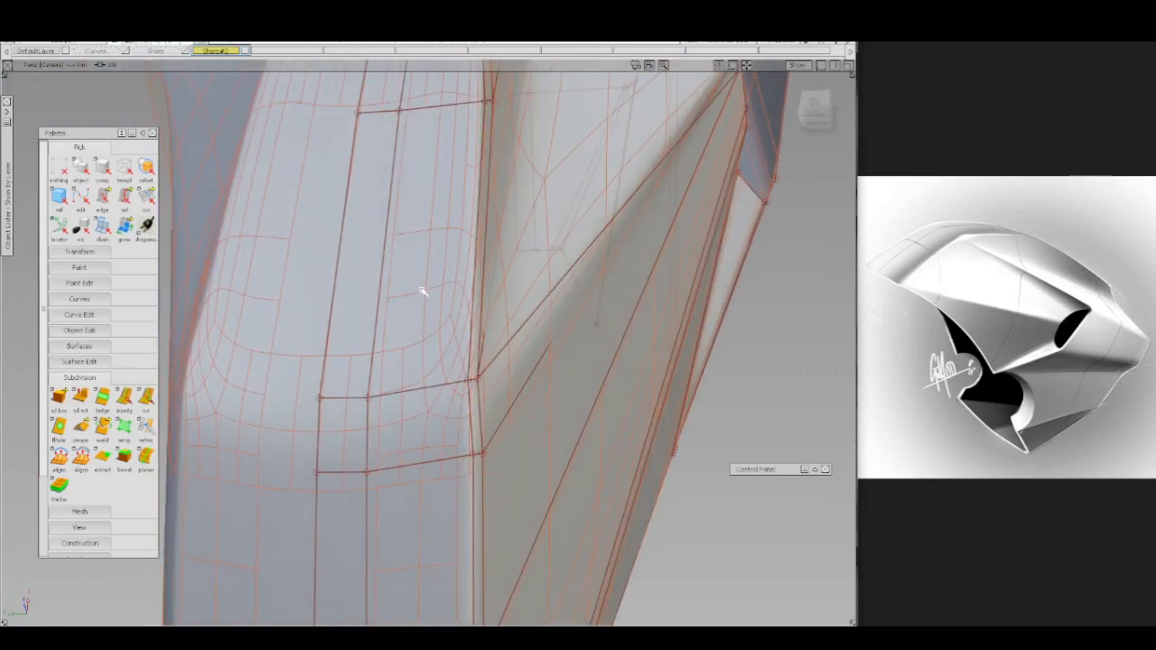
- Delete the ridge face just above the brow bend and the narrow face on the bend itself
click(425, 289)
key(Delete)
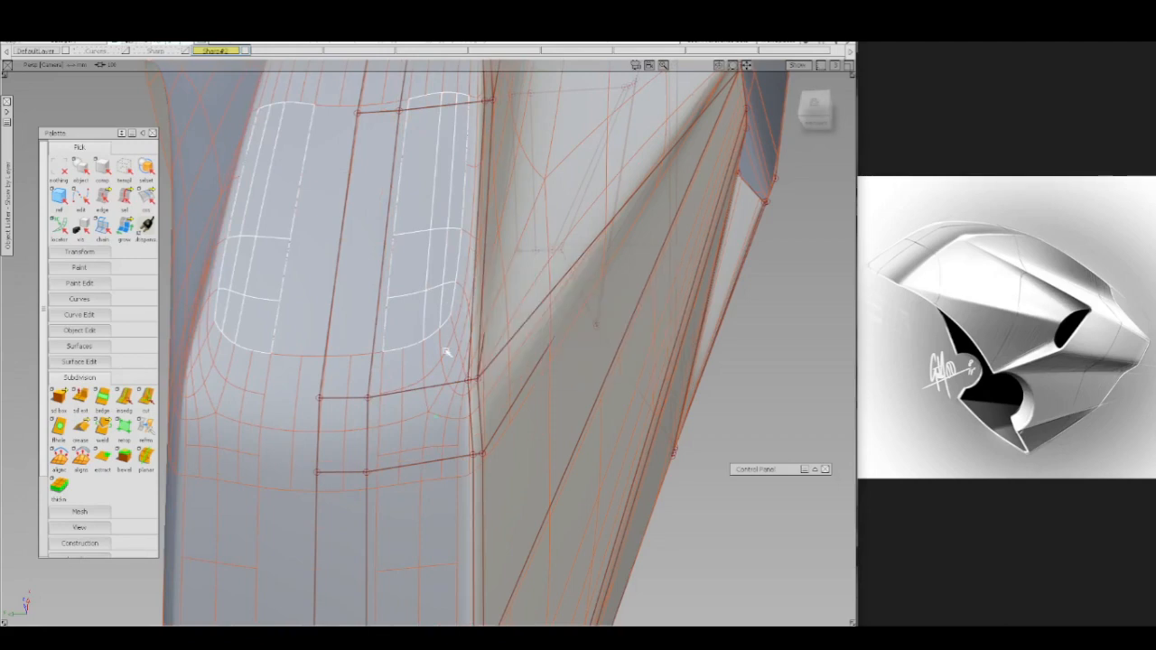
click(422, 430)
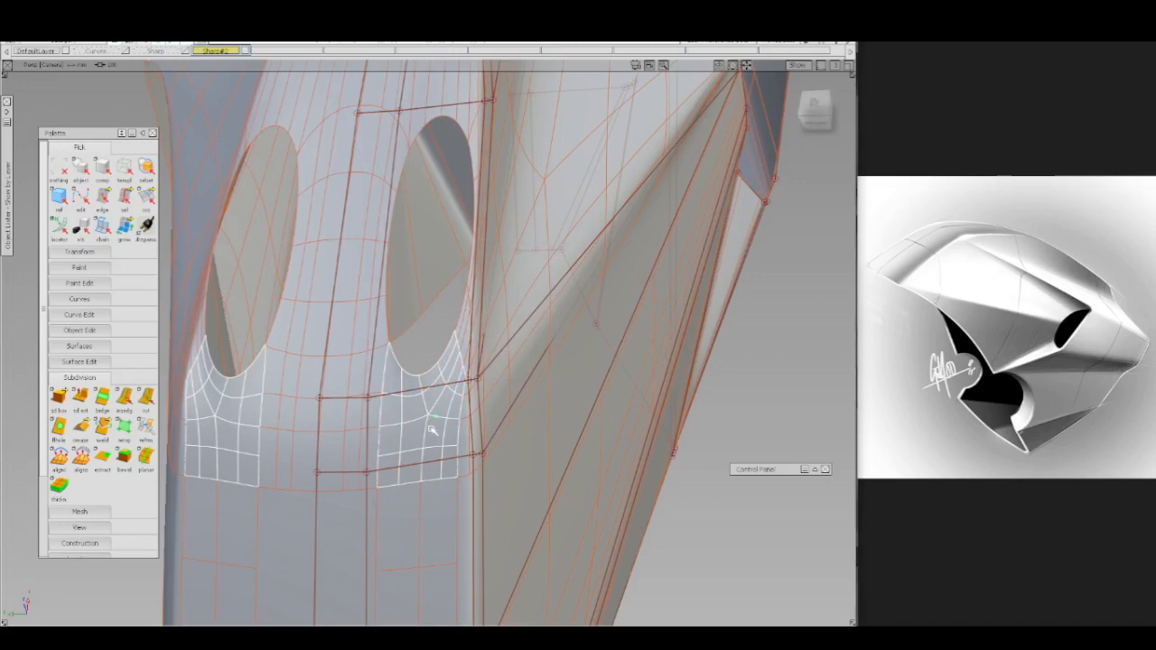
key(Delete)
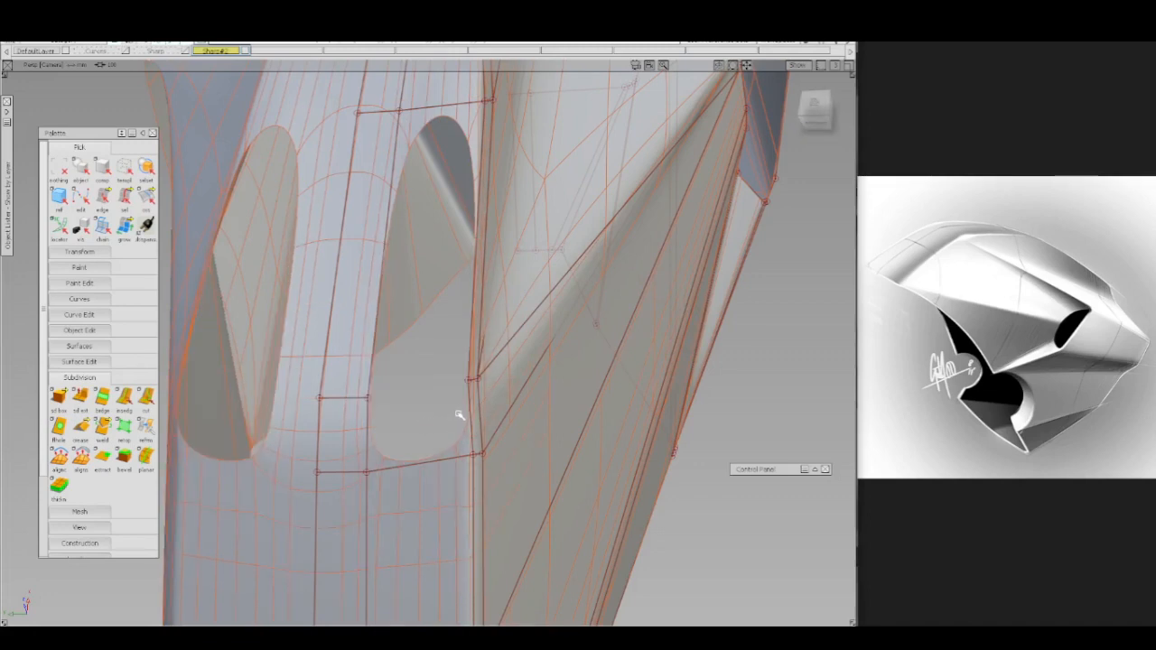
- Bridge the opening on the brow bend and the one above it to rebuild both ridge faces
key(b)
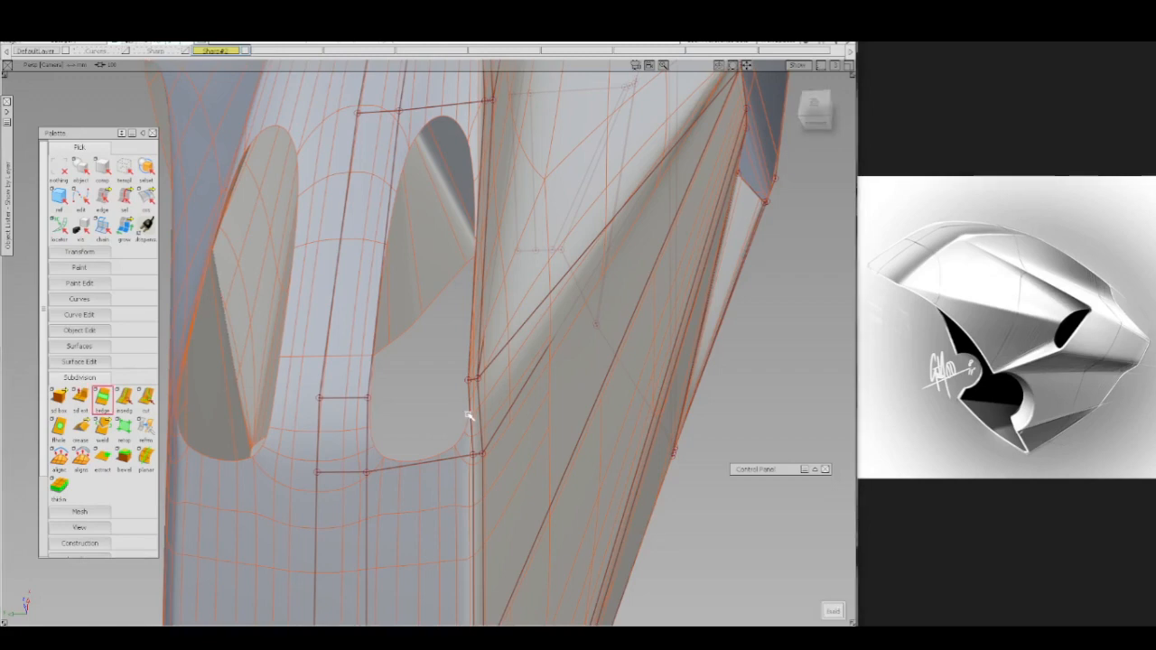
click(470, 417)
click(367, 429)
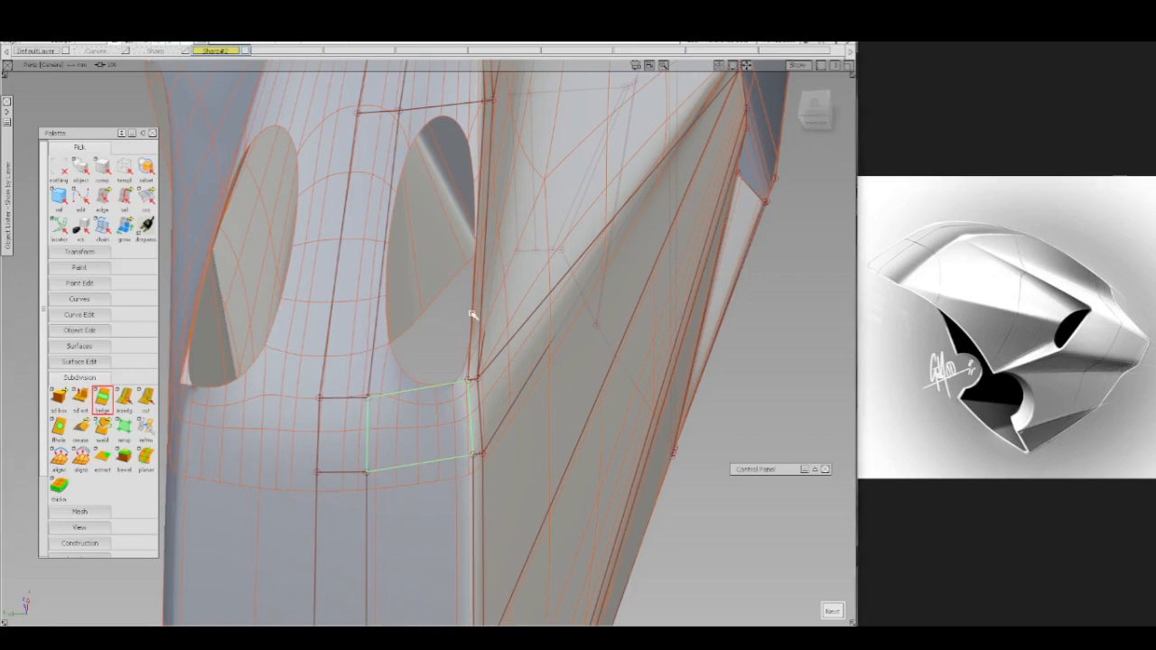
ctrl+shift+drag(395, 375, 393, 318)
click(376, 327)
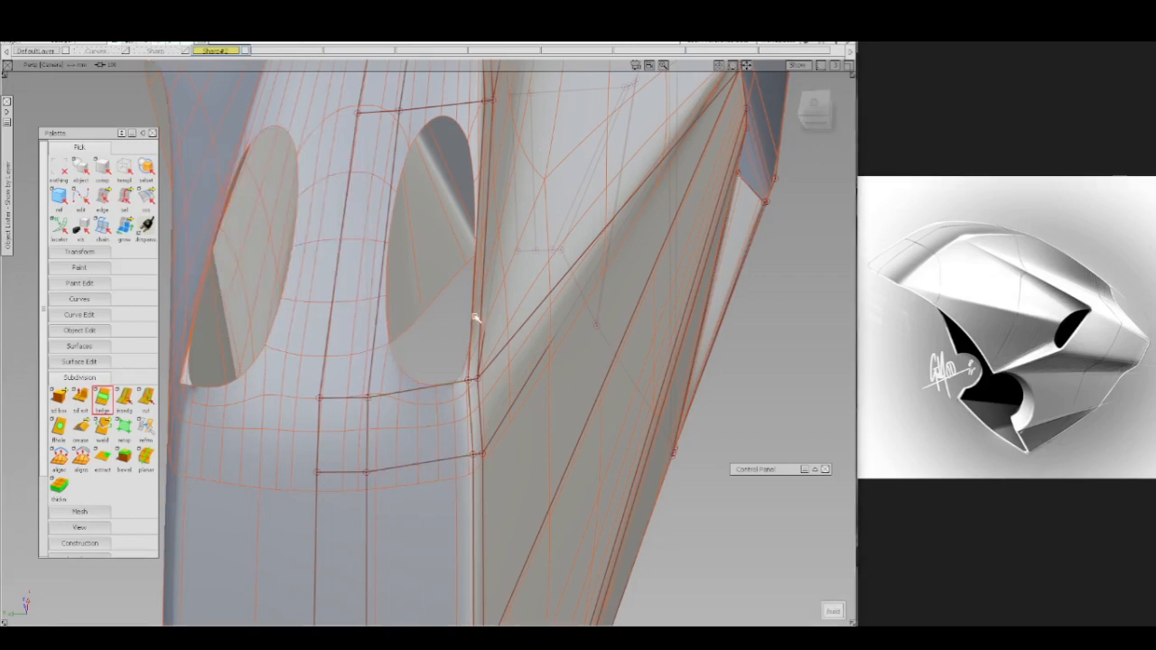
click(479, 353)
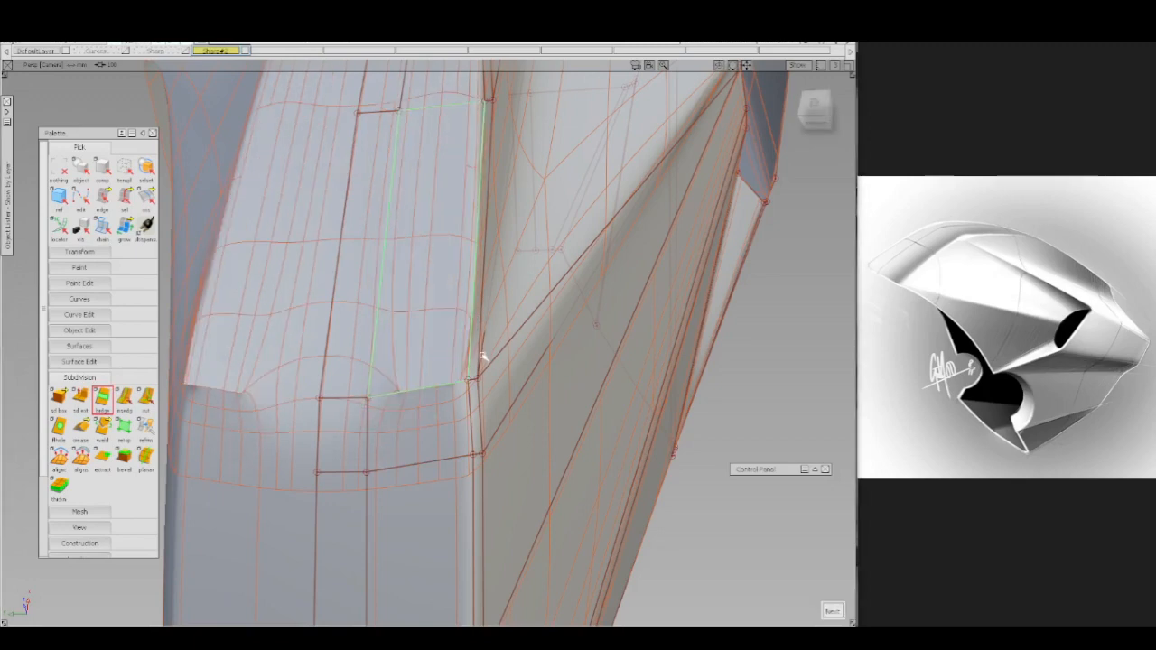
- Build the bridged ridge face and weld its seam edge at the brow bend
ctrl+shift+drag(484, 381, 496, 281)
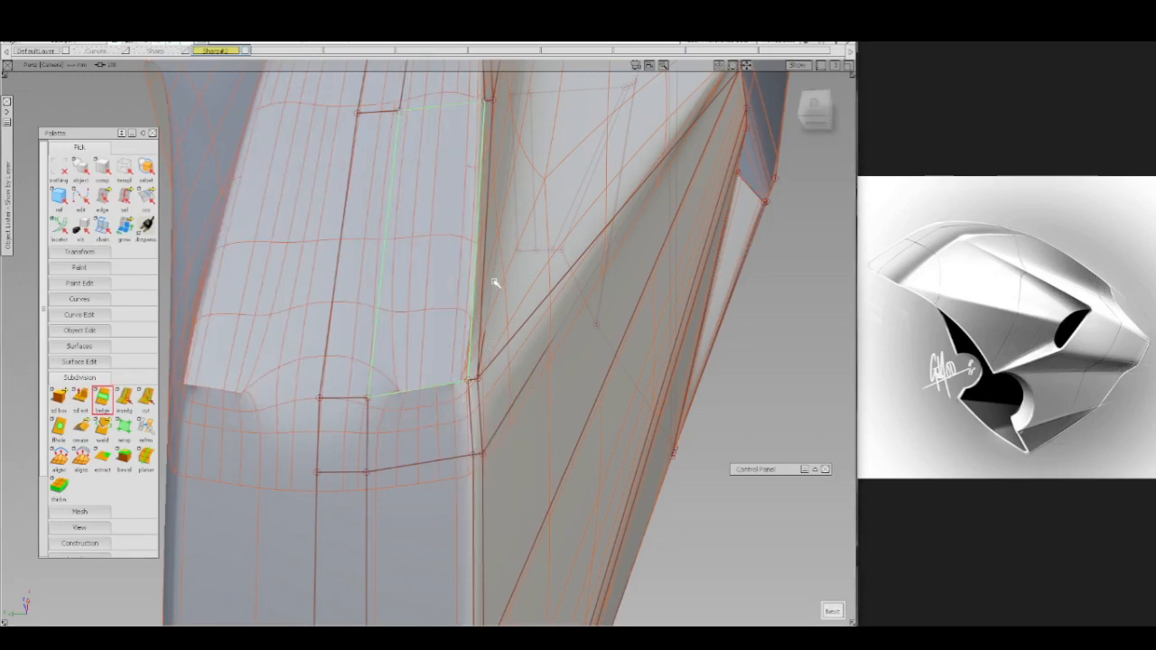
click(432, 396)
click(496, 403)
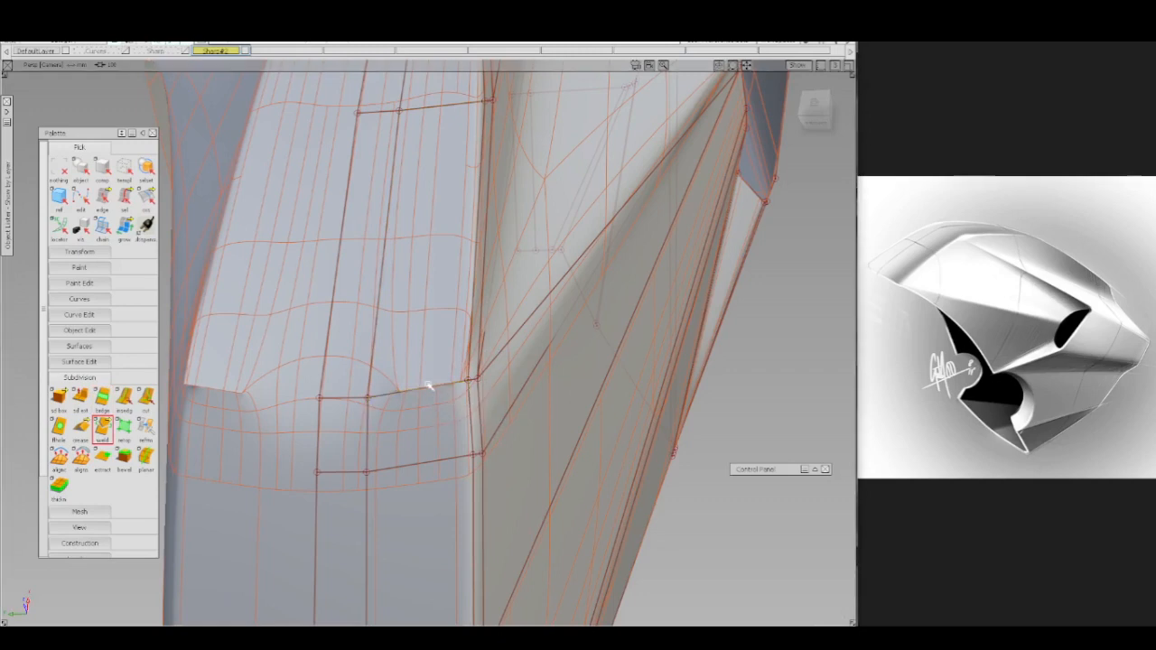
click(430, 394)
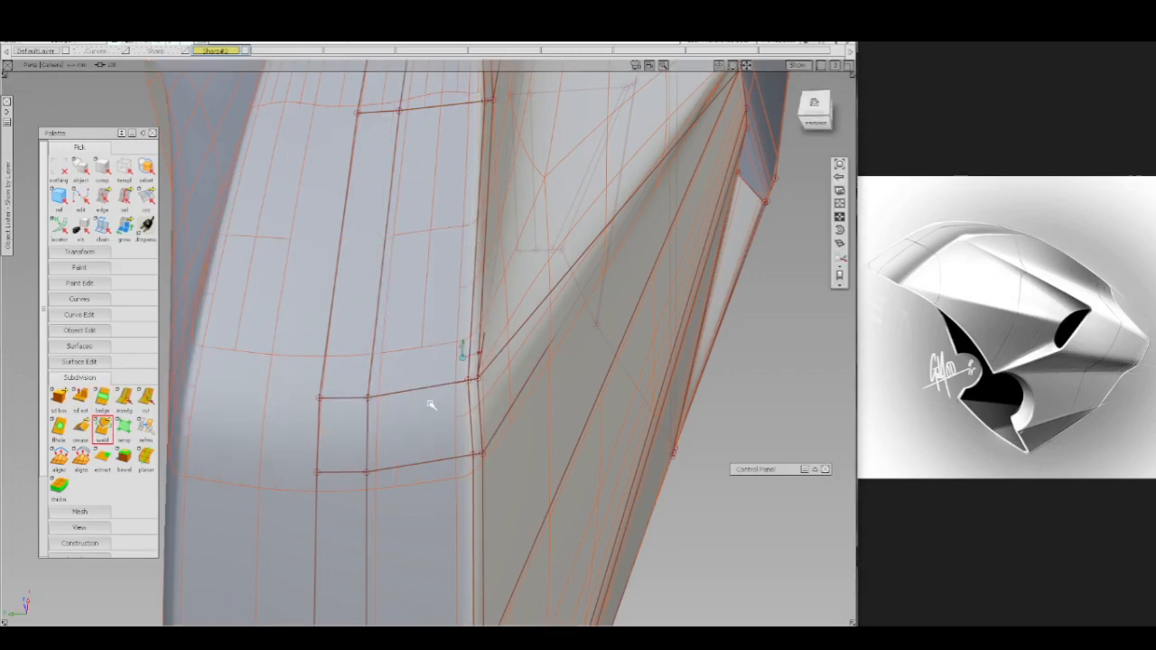
- Delete the outer ridge face just below the crown bend in the top view
alt+shift+drag(431, 404, 442, 453)
alt+shift+middle_drag(728, 86, 635, 193)
alt+shift+drag(635, 193, 580, 296)
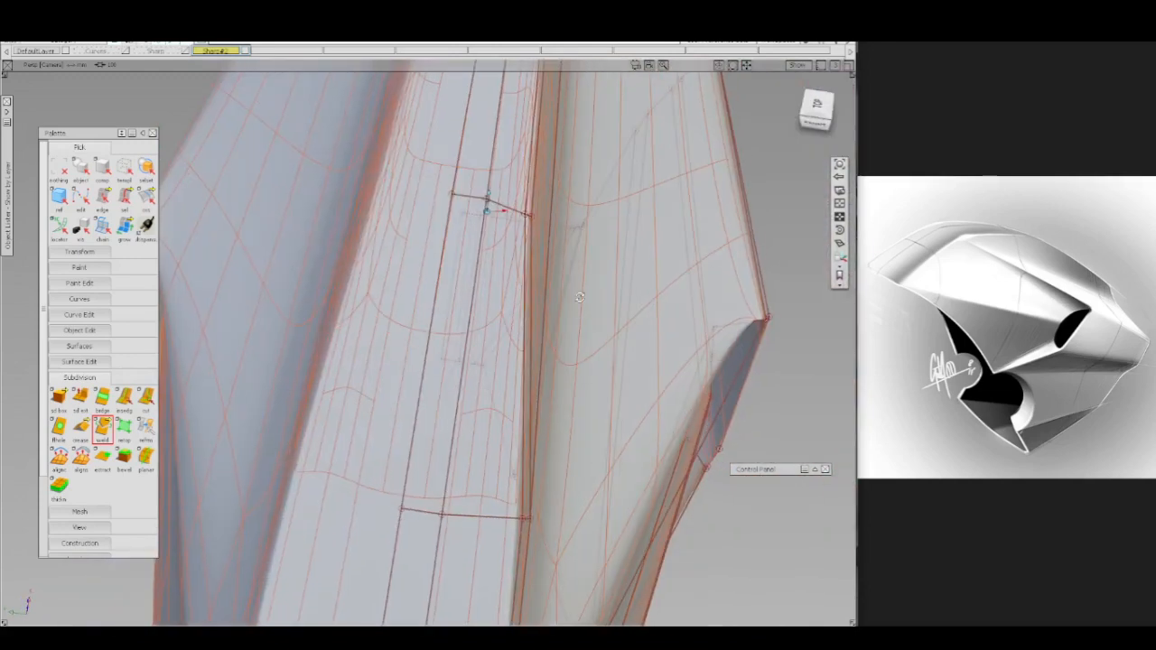
ctrl+shift+drag(582, 221, 592, 221)
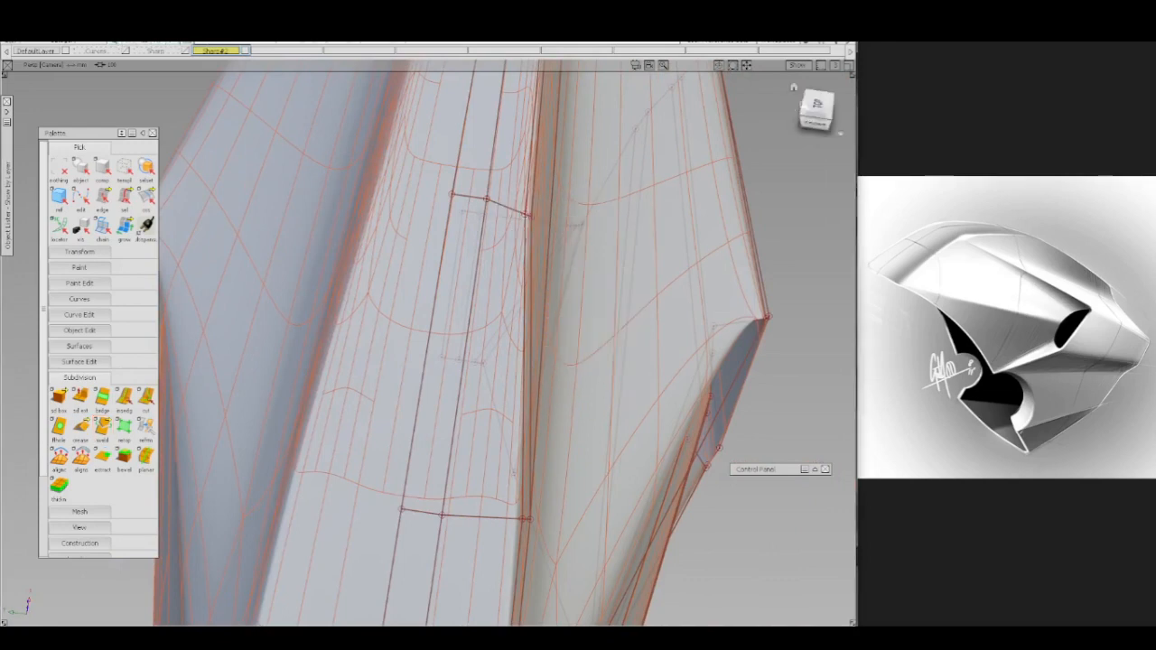
alt+shift+drag(770, 150, 534, 257)
key(1)
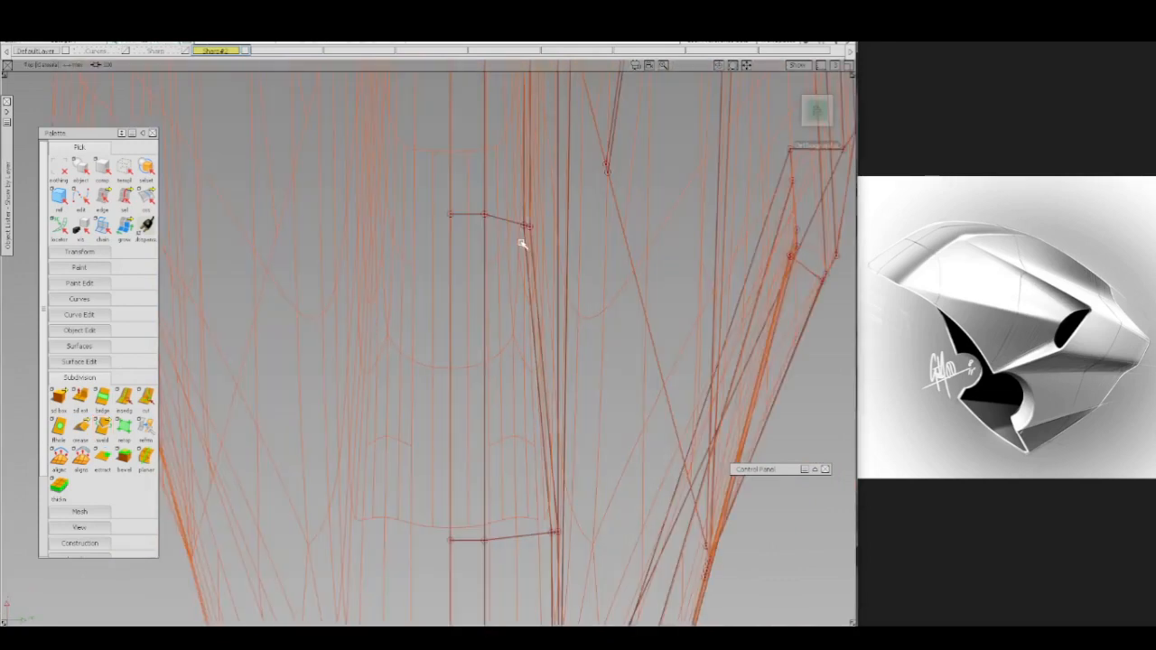
drag(504, 363, 505, 360)
key(1)
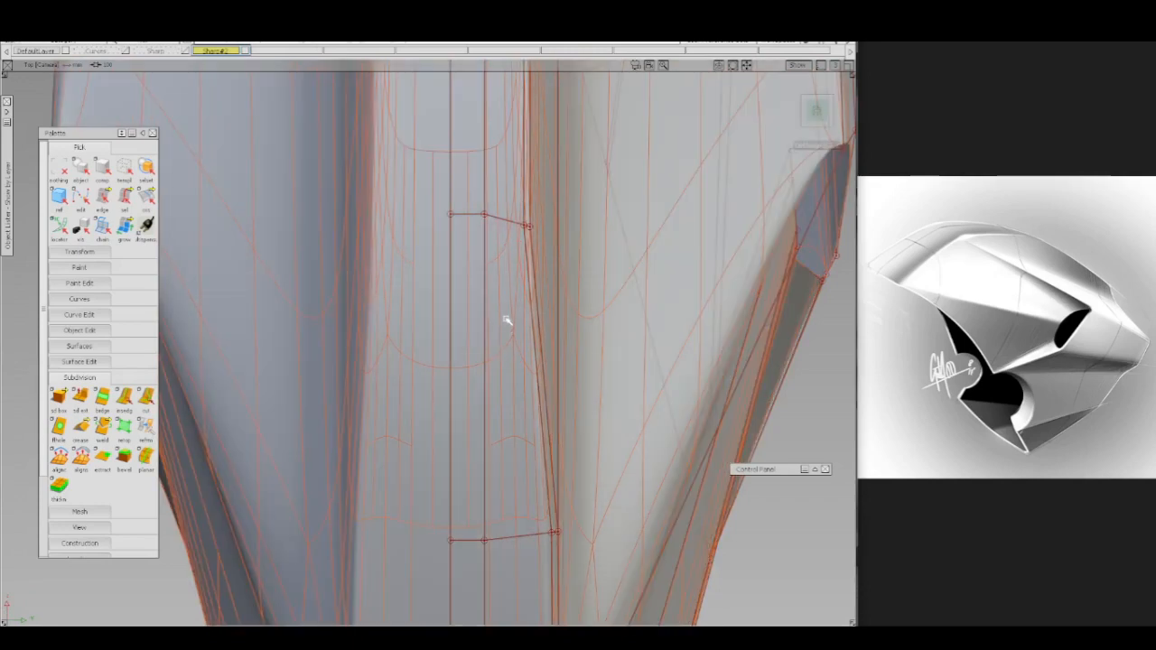
ctrl+shift+drag(508, 297, 500, 333)
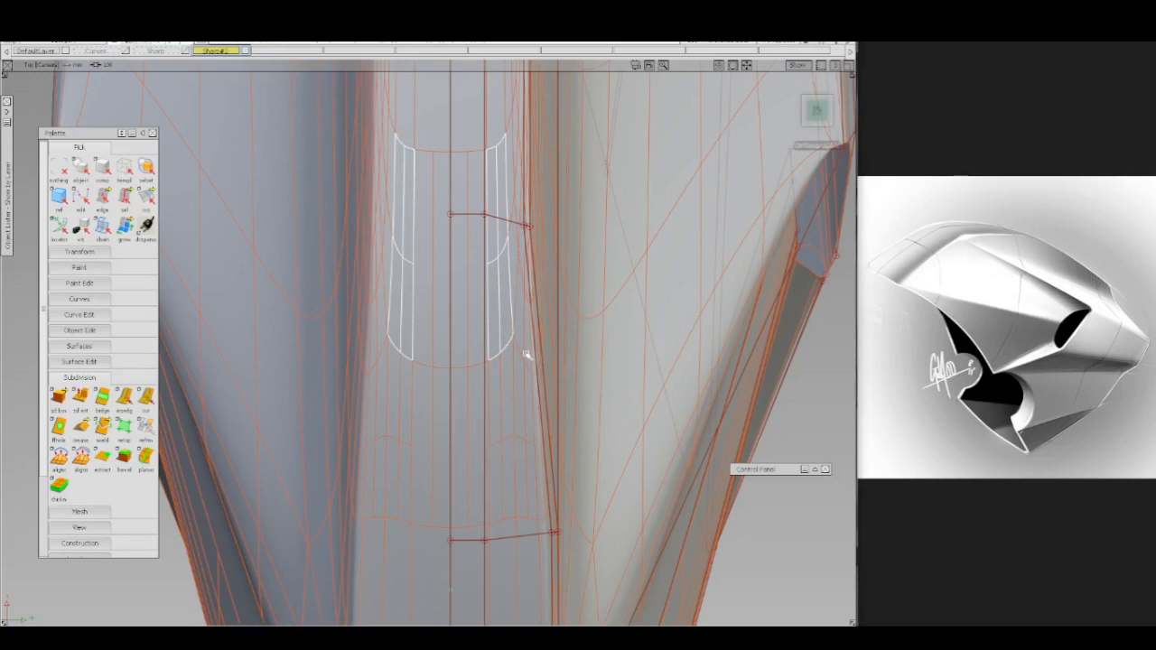
key(Delete)
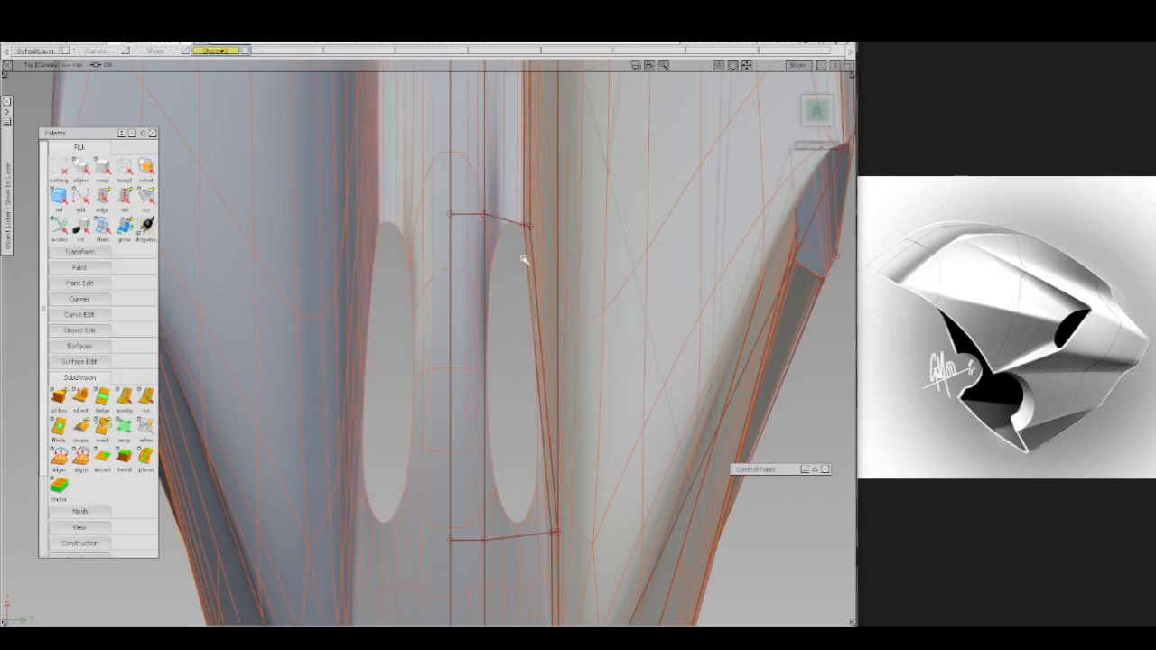
- Delete the long outer ridge face running back from the crown bend
alt+shift+middle_drag(524, 207, 525, 339)
alt+shift+middle_drag(508, 144, 496, 233)
drag(489, 242, 490, 244)
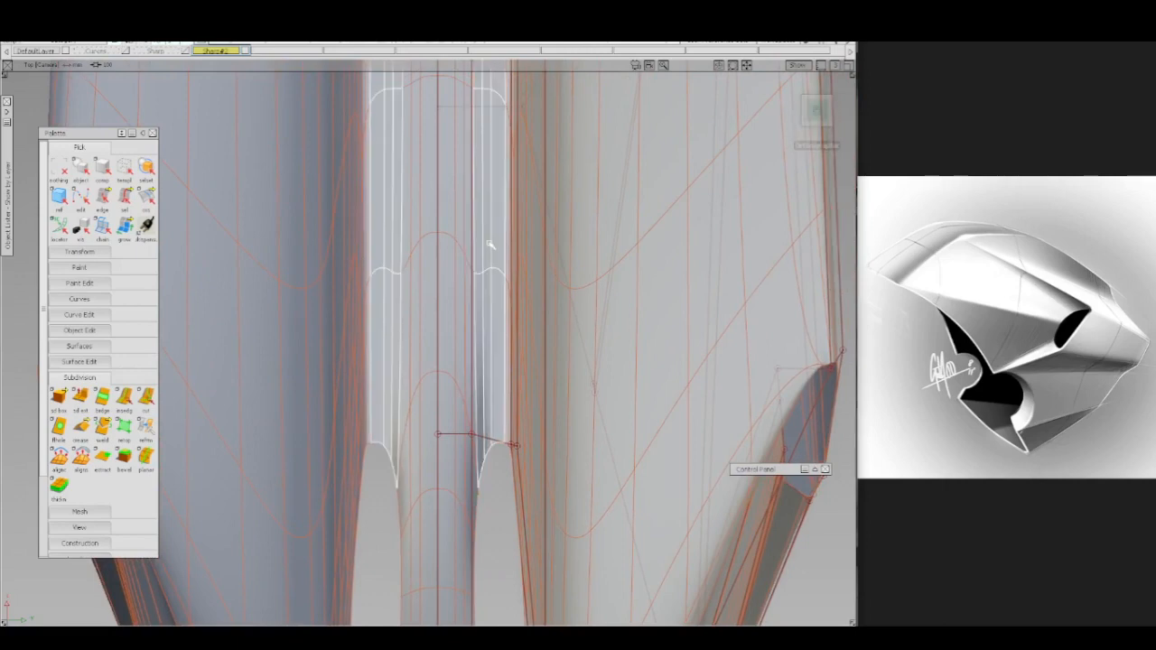
key(Delete)
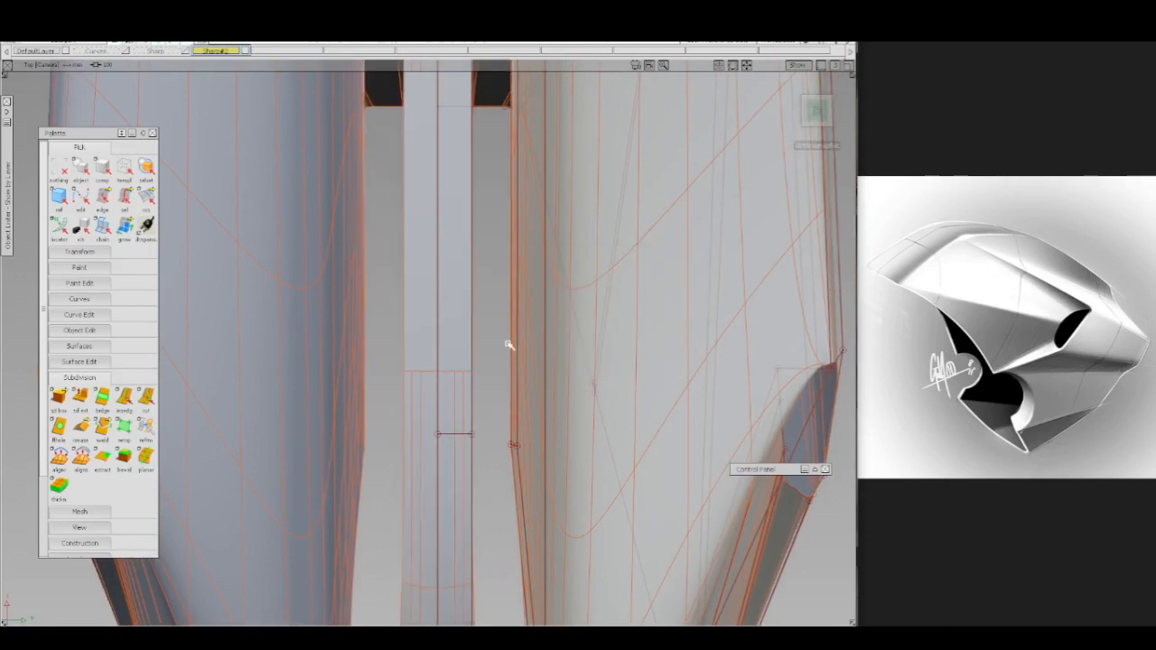
- Bridge the long opening behind the crown bend between the ridge's inner edge and the matching outer edge
alt+shift+drag(512, 346, 480, 257)
alt+shift+drag(561, 321, 539, 331)
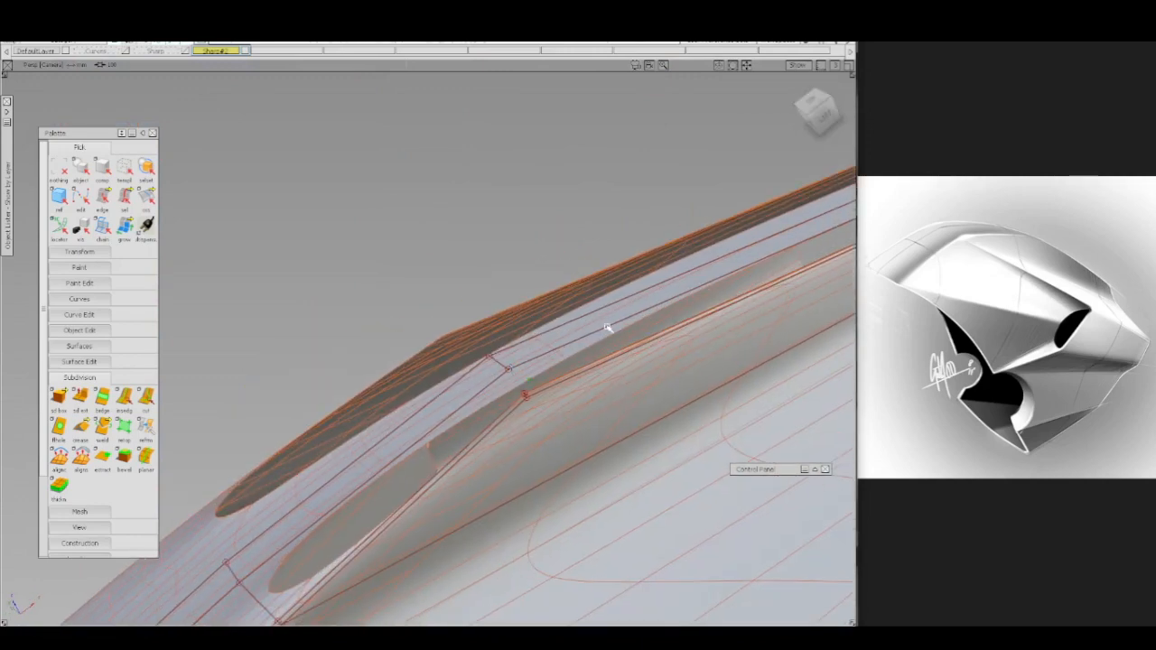
click(633, 342)
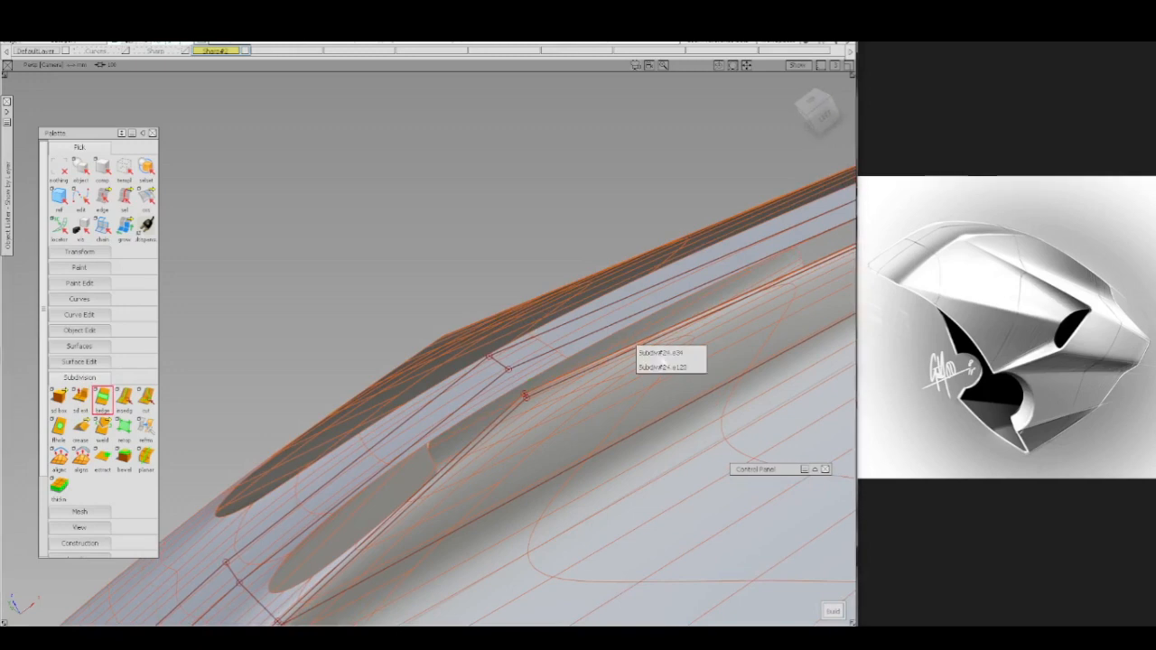
click(673, 367)
alt+shift+drag(602, 379, 687, 270)
click(731, 261)
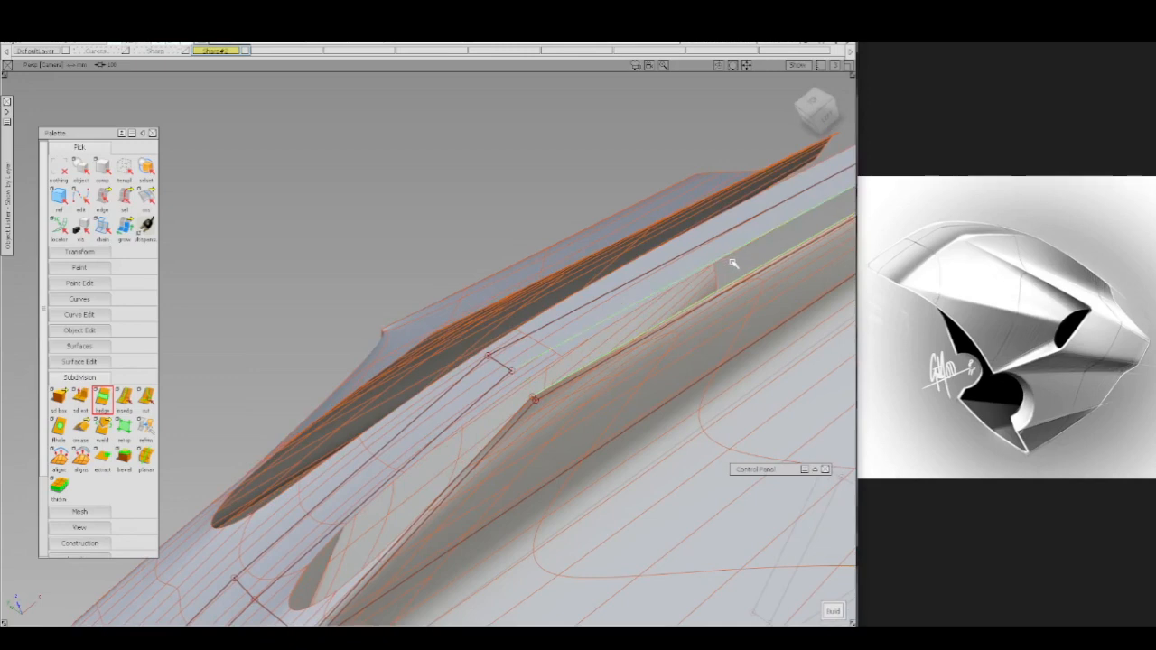
key(space)
- Bridge the remaining opening in front of the crown bend and weld the seam between the two rebuilt ridge faces
click(508, 426)
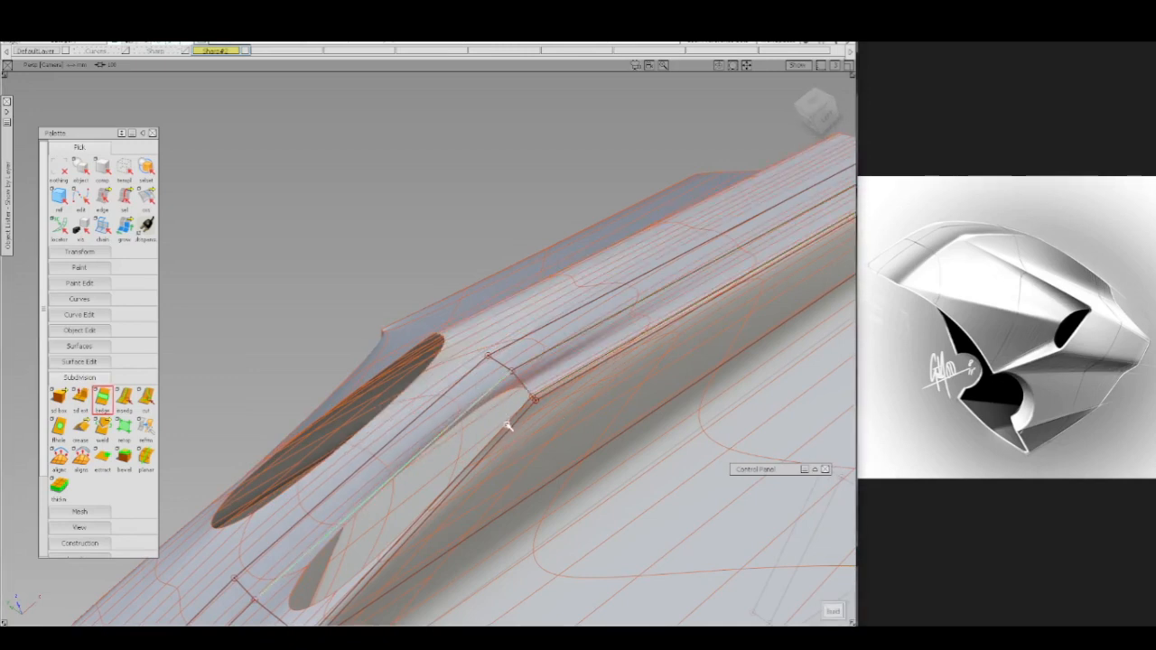
click(508, 430)
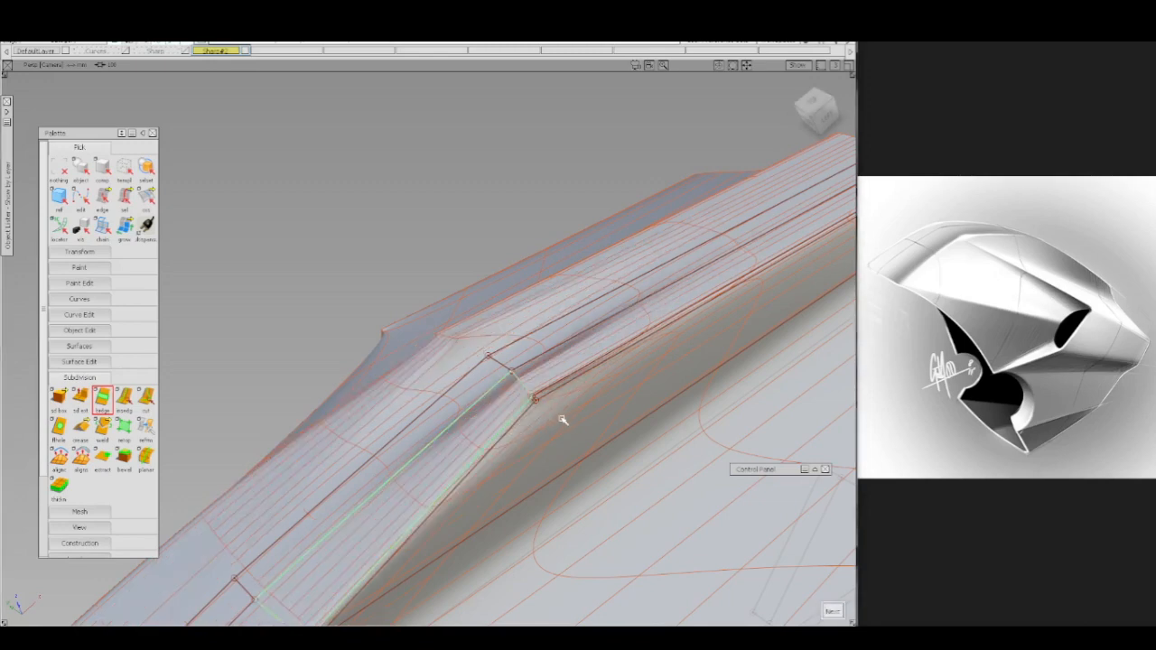
key(space)
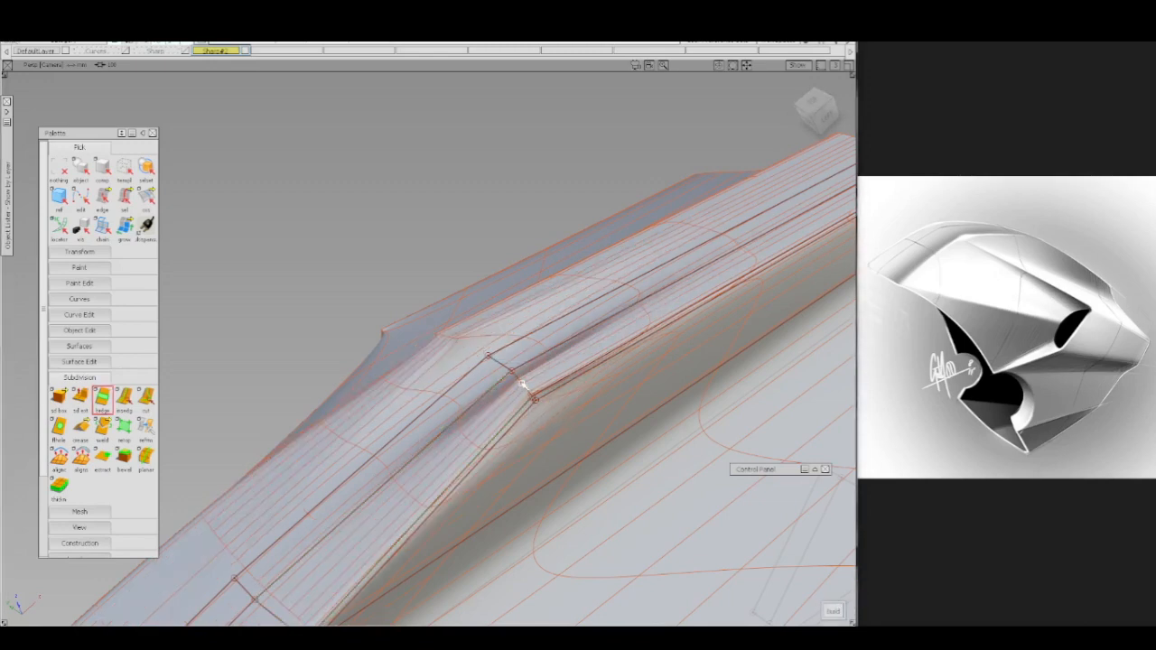
key(w)
click(529, 390)
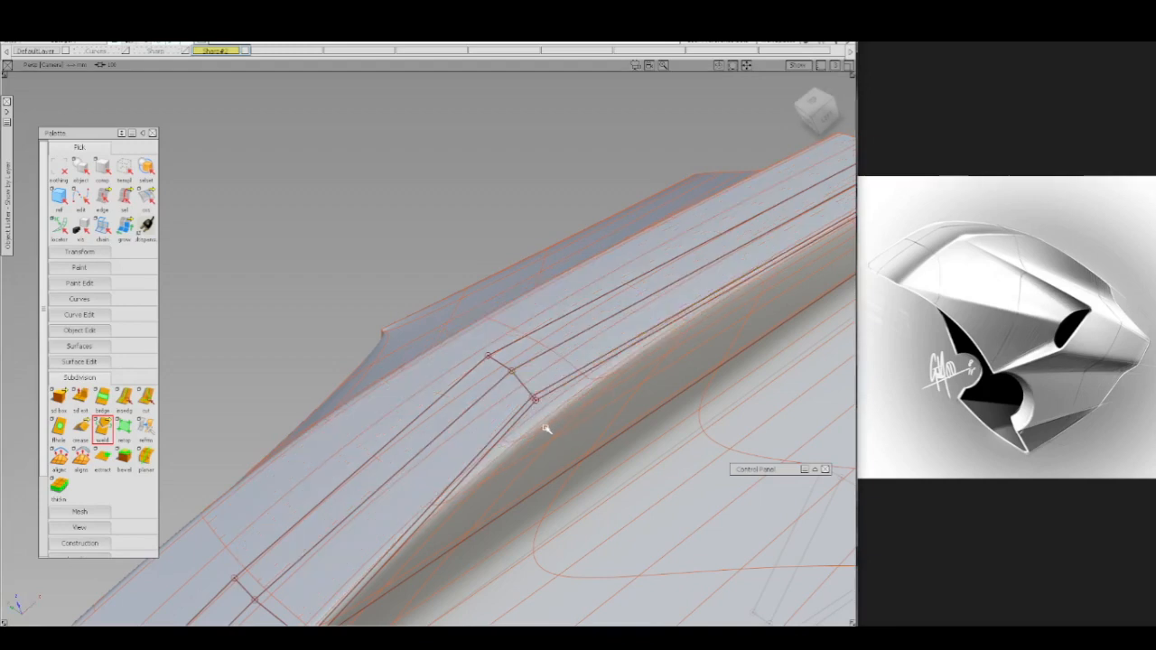
- Examine the rebuilt crown ridge, the helmet's overall side shape and the faces around the side opening
alt+shift+right_drag(556, 413, 539, 406)
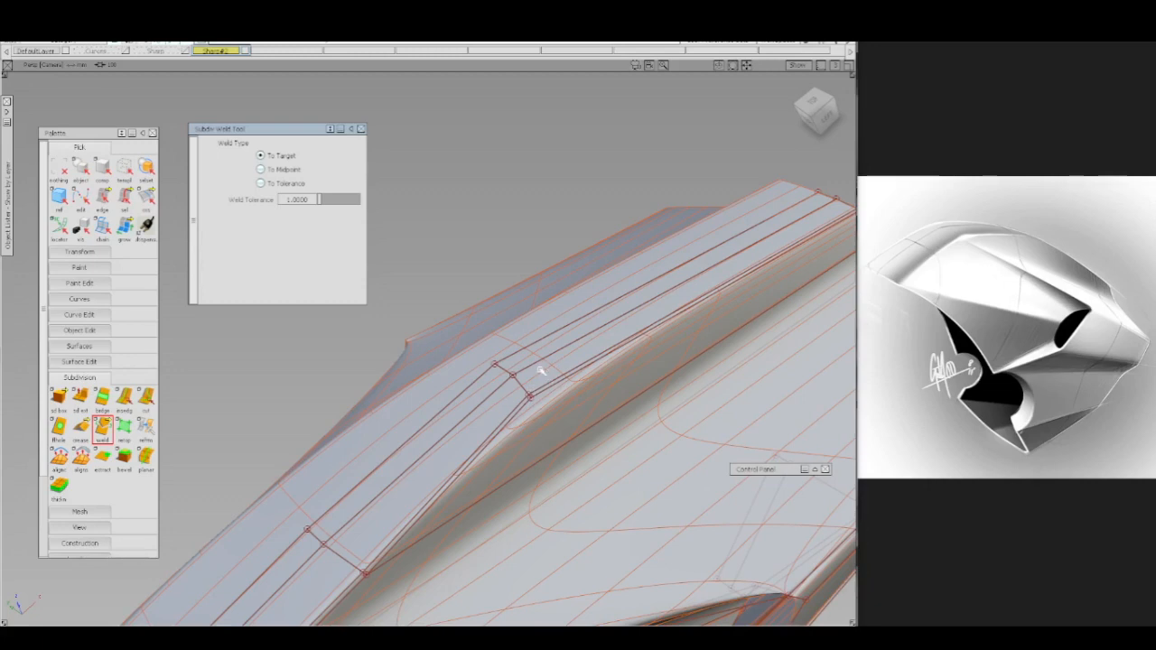
alt+shift+drag(556, 421, 520, 416)
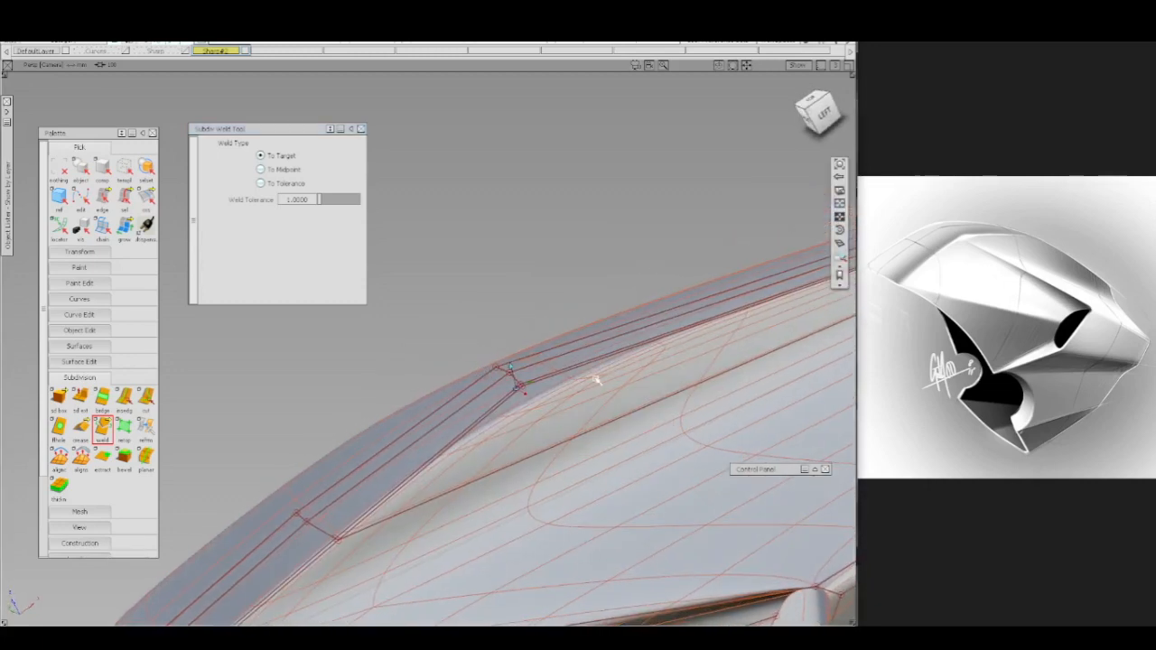
alt+shift+drag(596, 428, 563, 451)
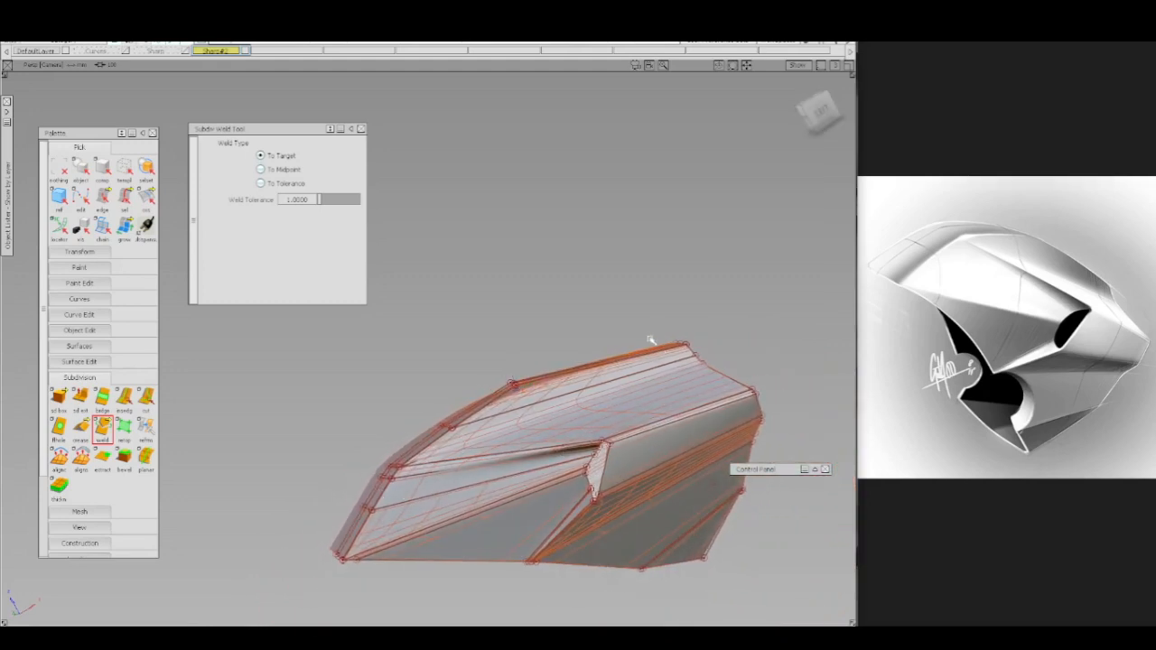
click(514, 388)
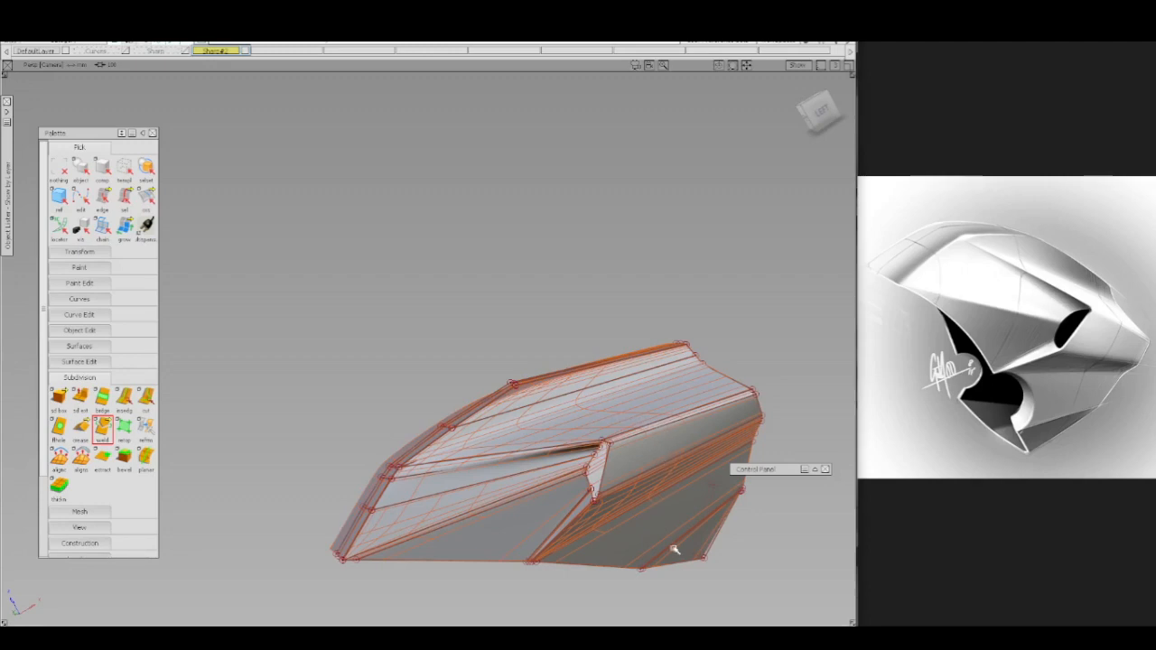
alt+shift+drag(641, 547, 578, 516)
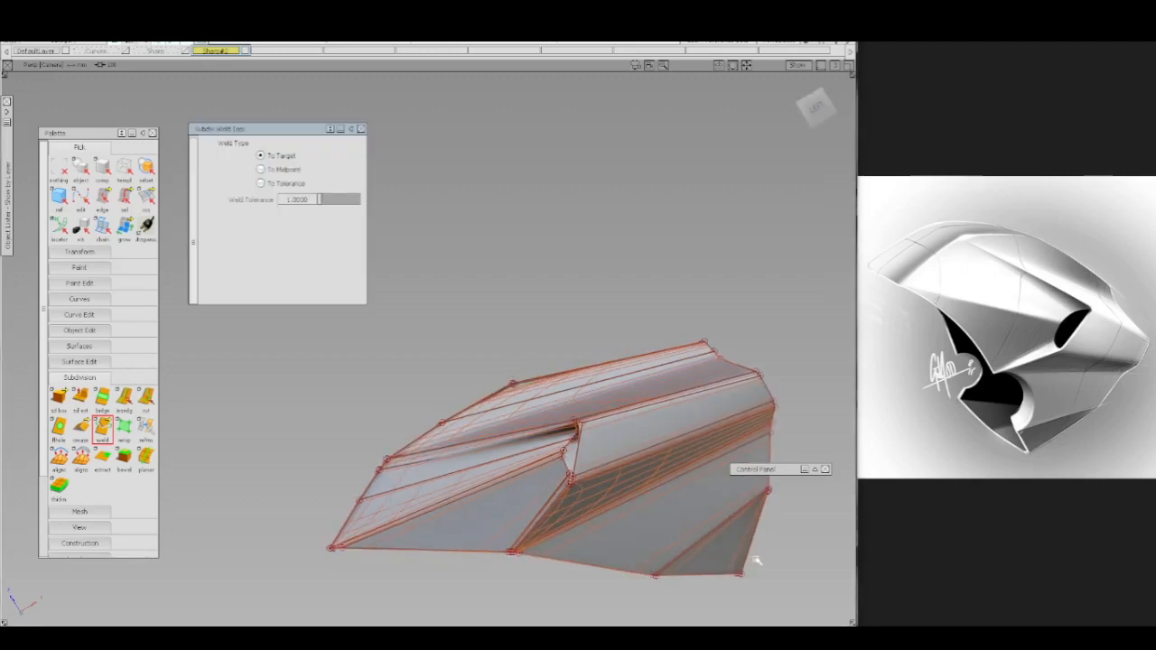
alt+shift+drag(588, 560, 749, 579)
alt+shift+drag(580, 510, 548, 539)
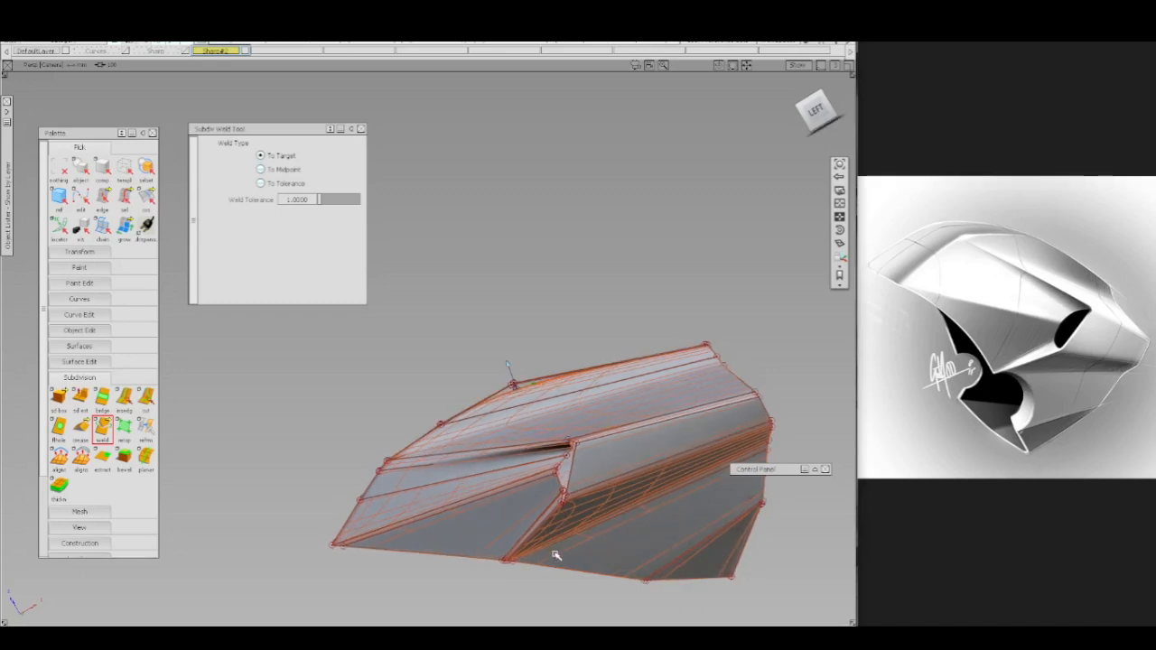
alt+shift+right_drag(548, 542, 604, 475)
alt+shift+drag(604, 475, 631, 440)
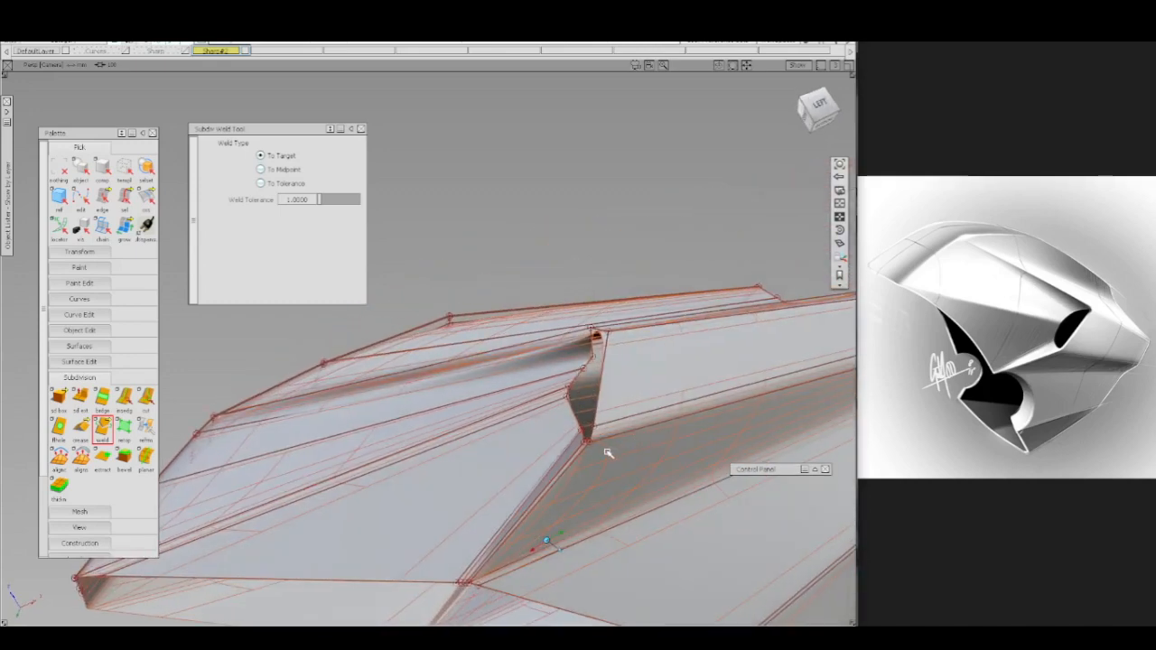
alt+shift+drag(502, 585, 511, 561)
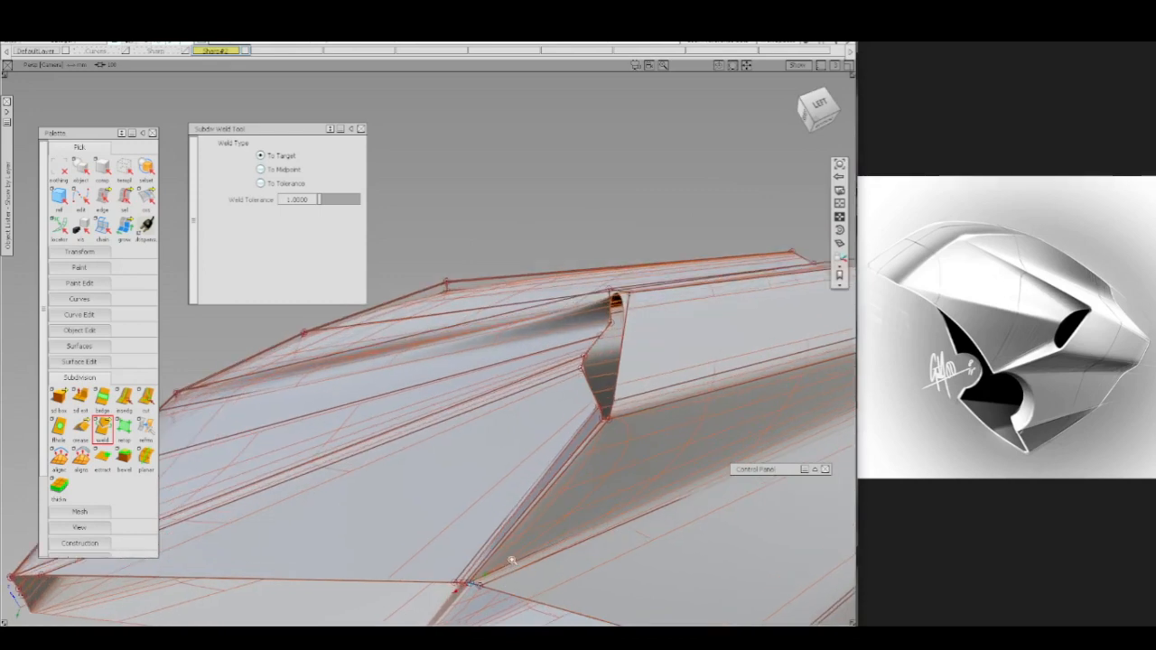
alt+shift+right_drag(512, 561, 538, 501)
alt+shift+right_drag(532, 569, 497, 624)
alt+shift+middle_drag(509, 501, 232, 496)
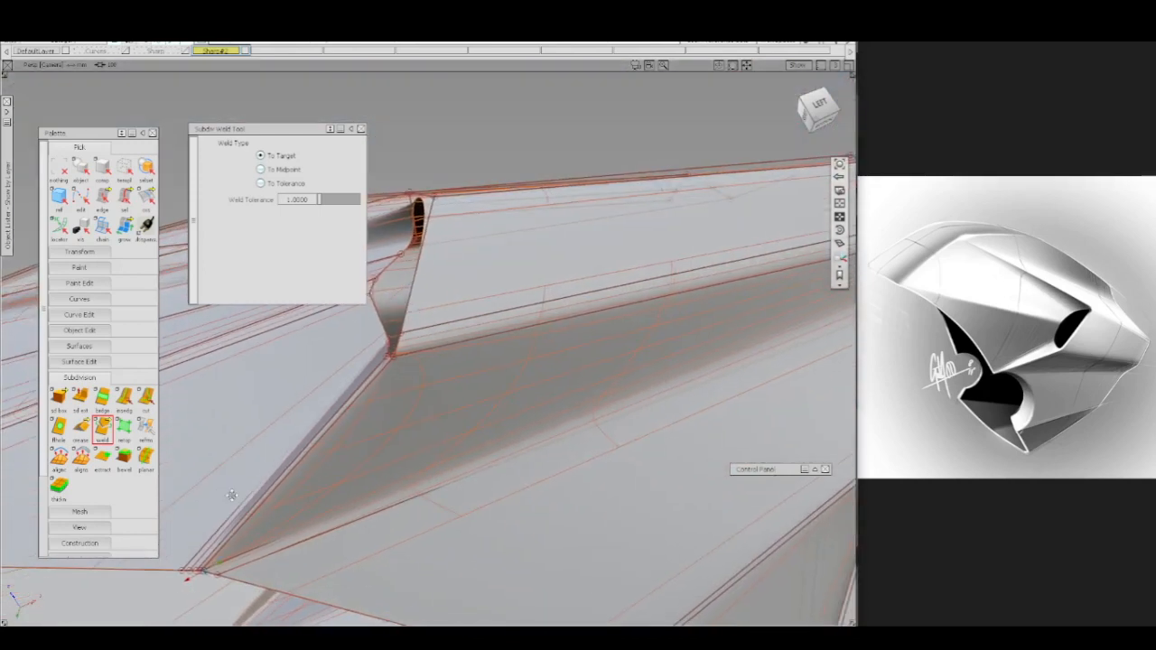
alt+shift+middle_drag(568, 406, 621, 393)
- Try deleting the long dark side face that runs back from beneath the side opening
ctrl+shift+drag(620, 393, 585, 397)
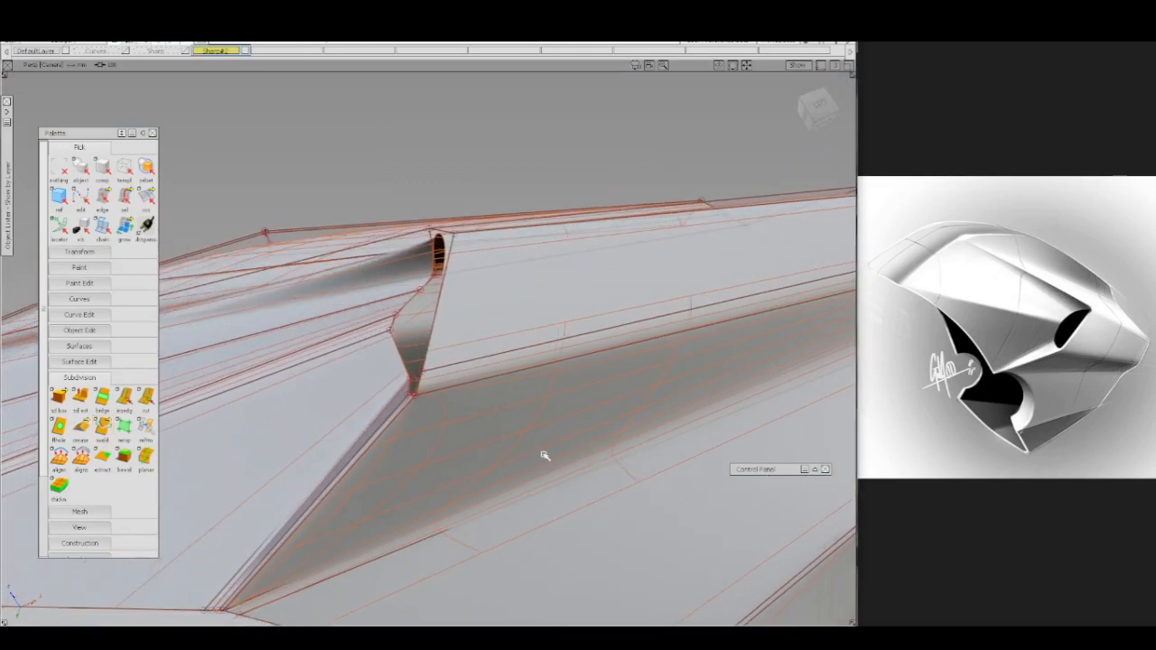
alt+shift+middle_drag(545, 455, 591, 413)
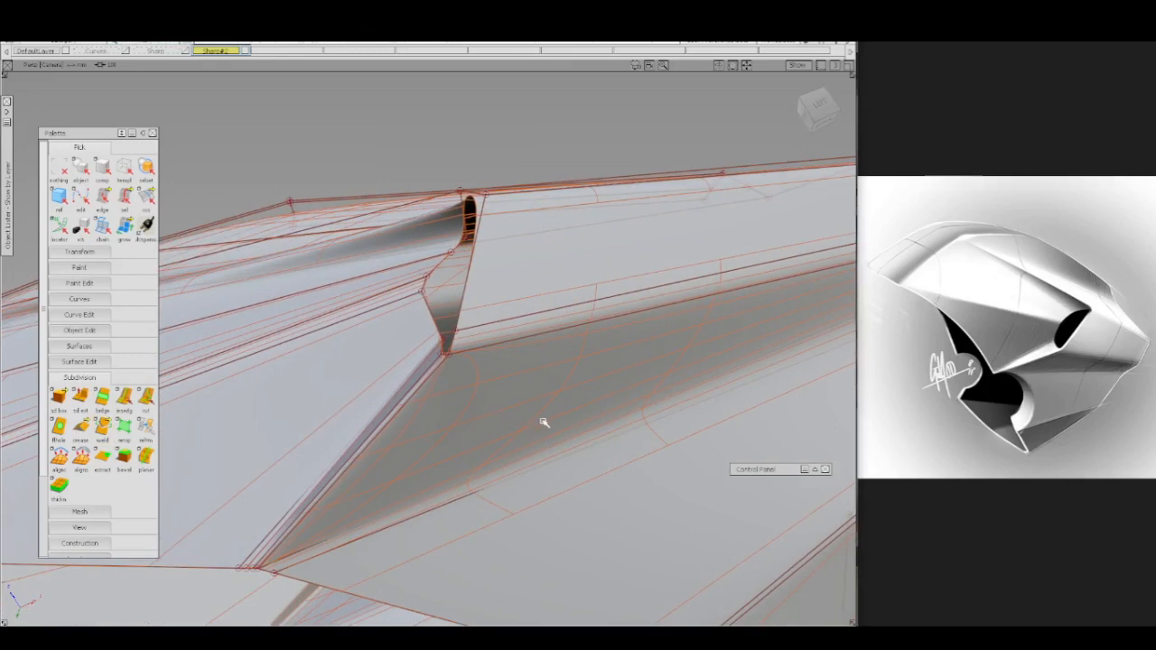
ctrl+shift+drag(604, 353, 596, 386)
key(Delete)
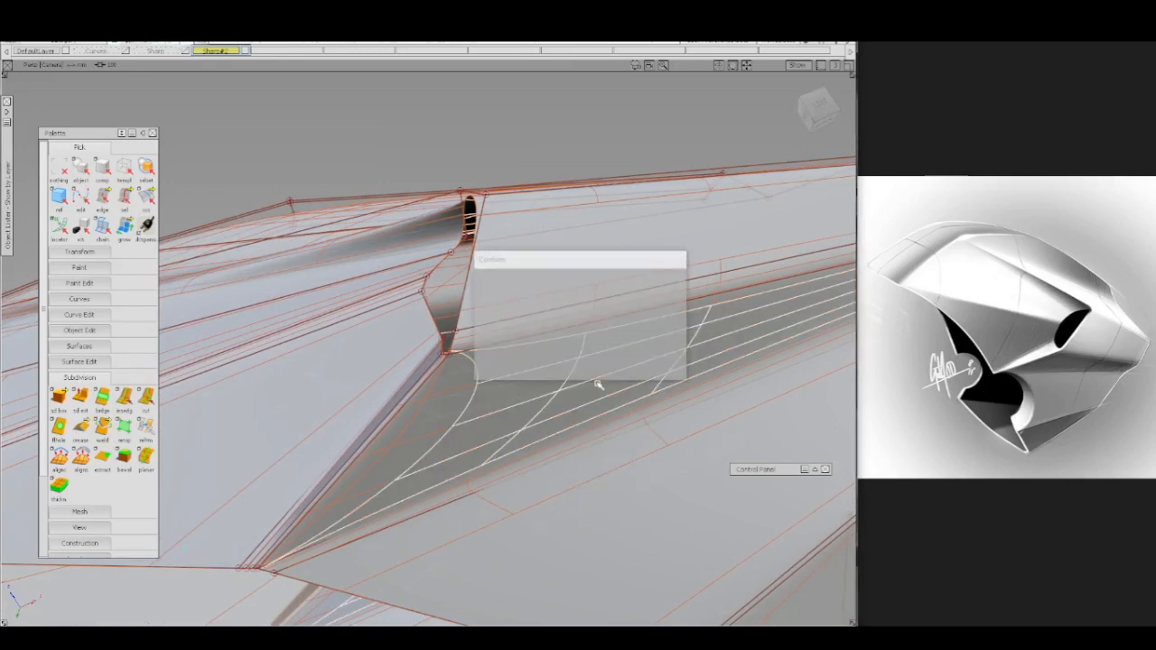
click(582, 348)
click(547, 400)
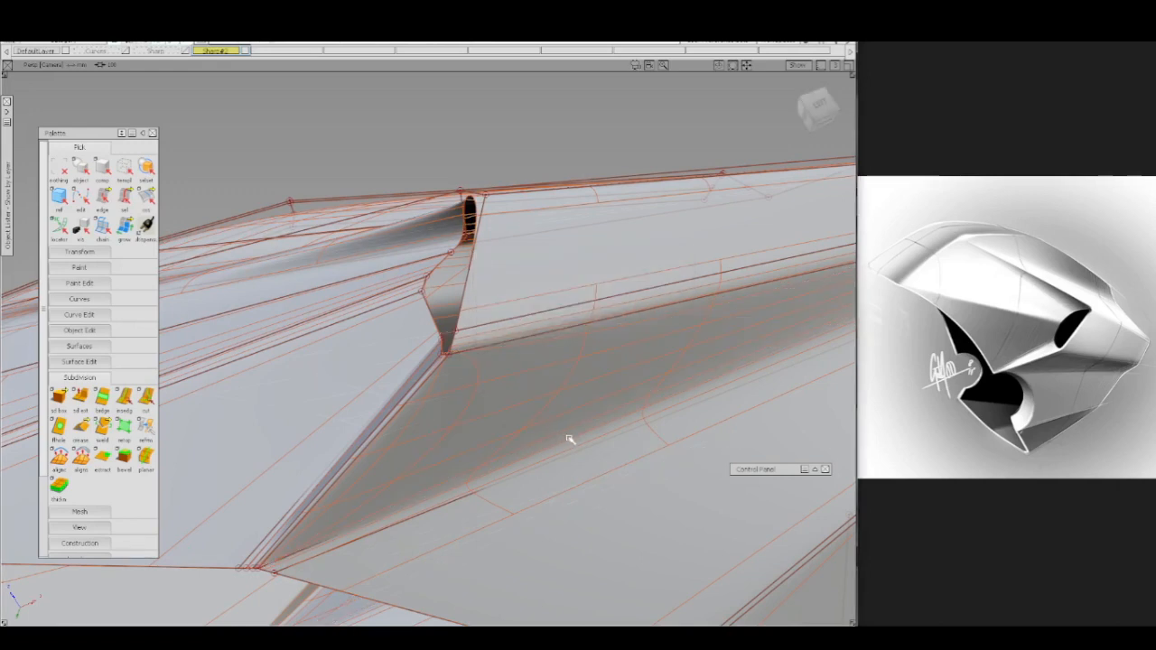
- Delete the long dark side face that runs back beneath the side opening
alt+shift+drag(570, 439, 550, 330)
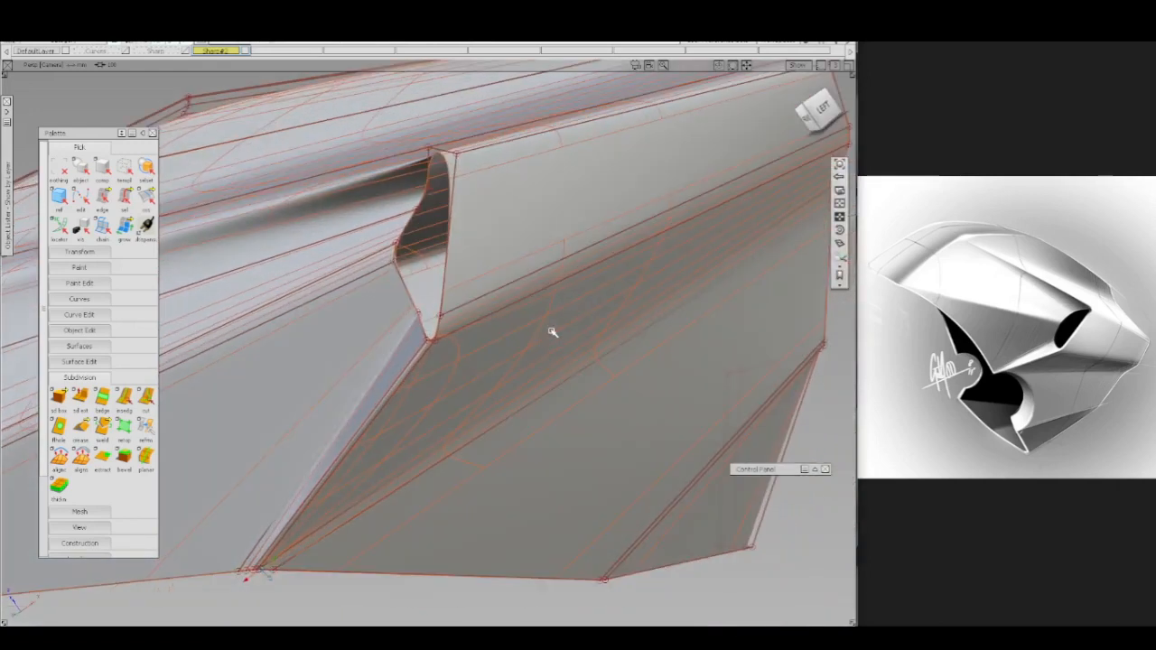
ctrl+shift+right_drag(560, 319, 665, 255)
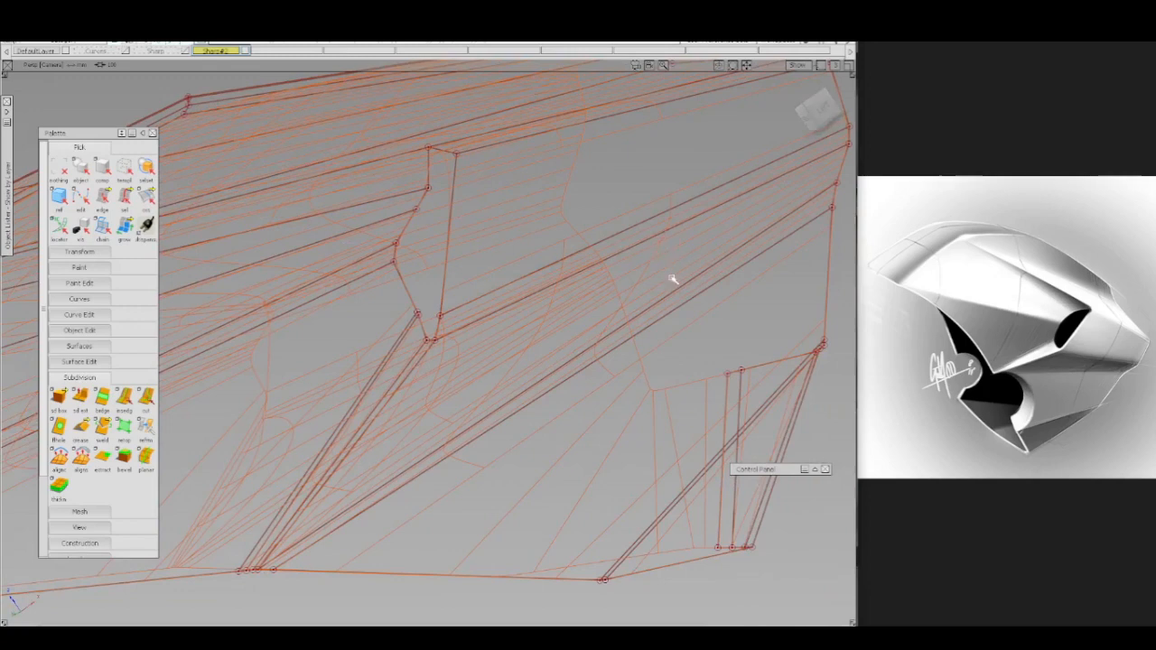
click(672, 280)
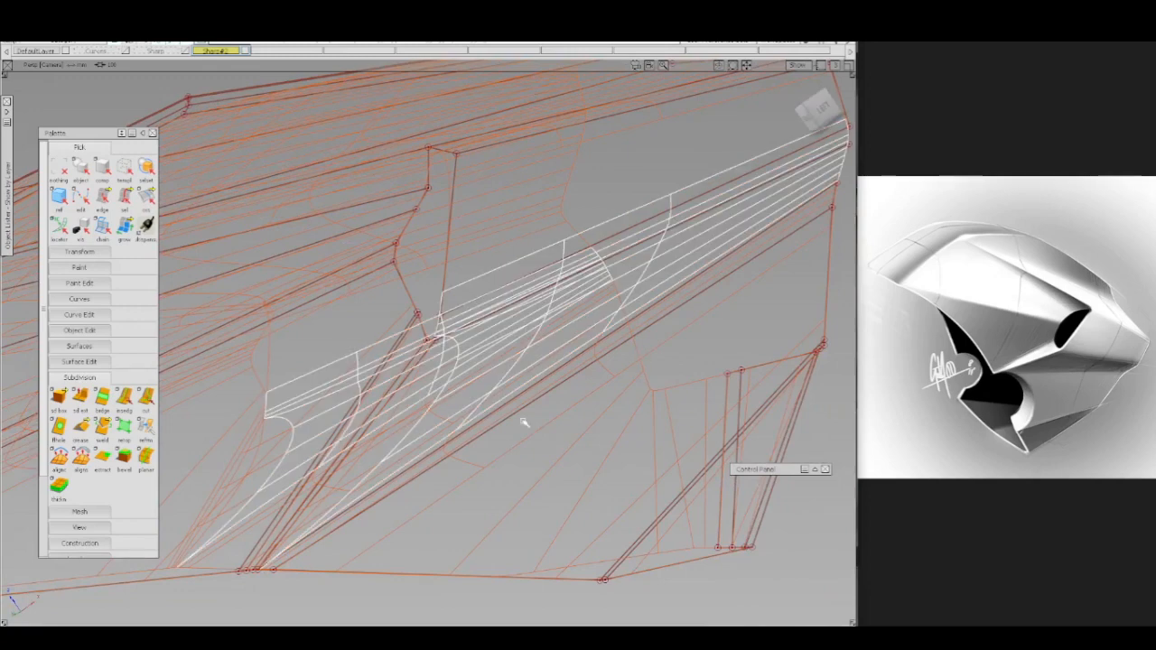
alt+shift+drag(524, 422, 560, 408)
click(596, 352)
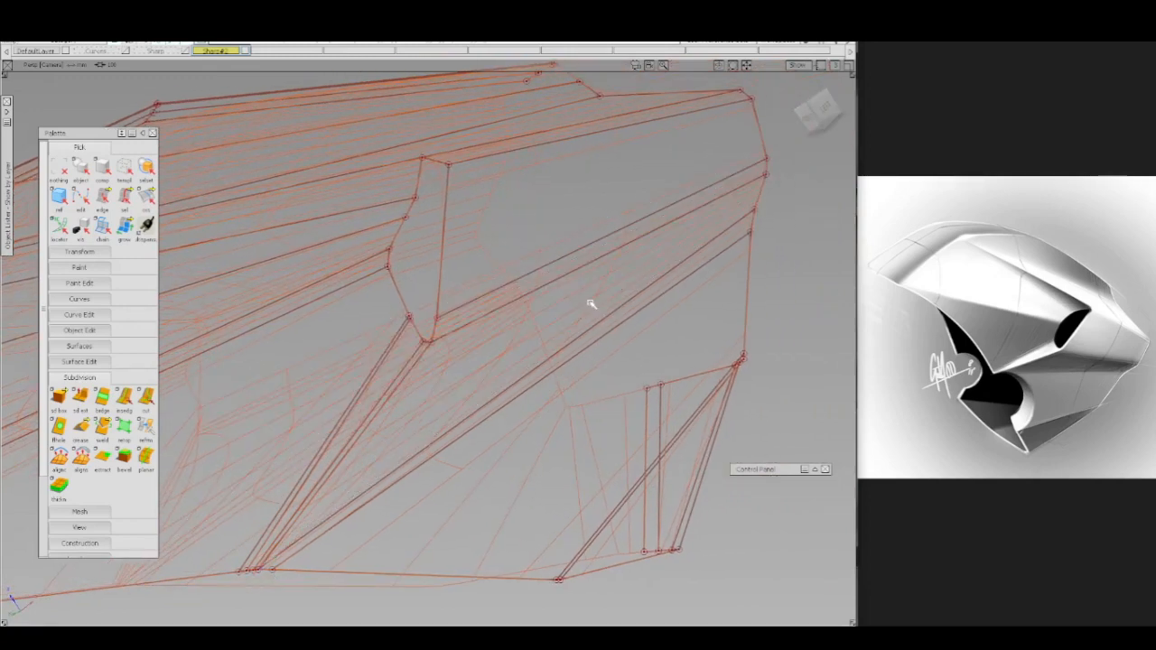
click(596, 302)
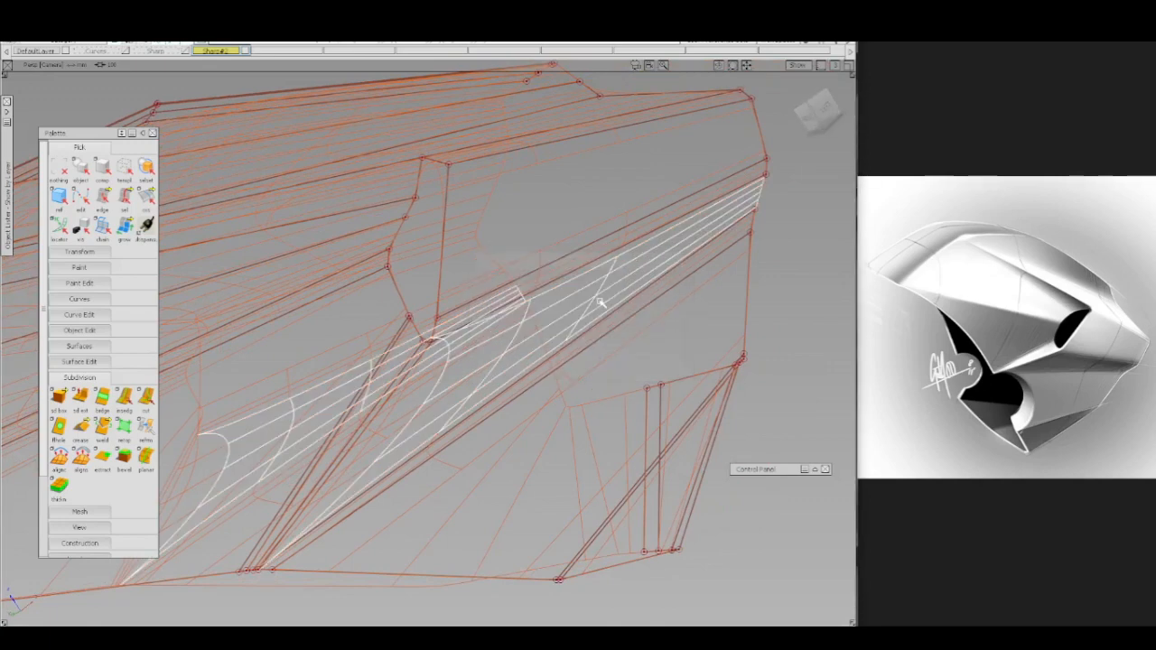
click(580, 347)
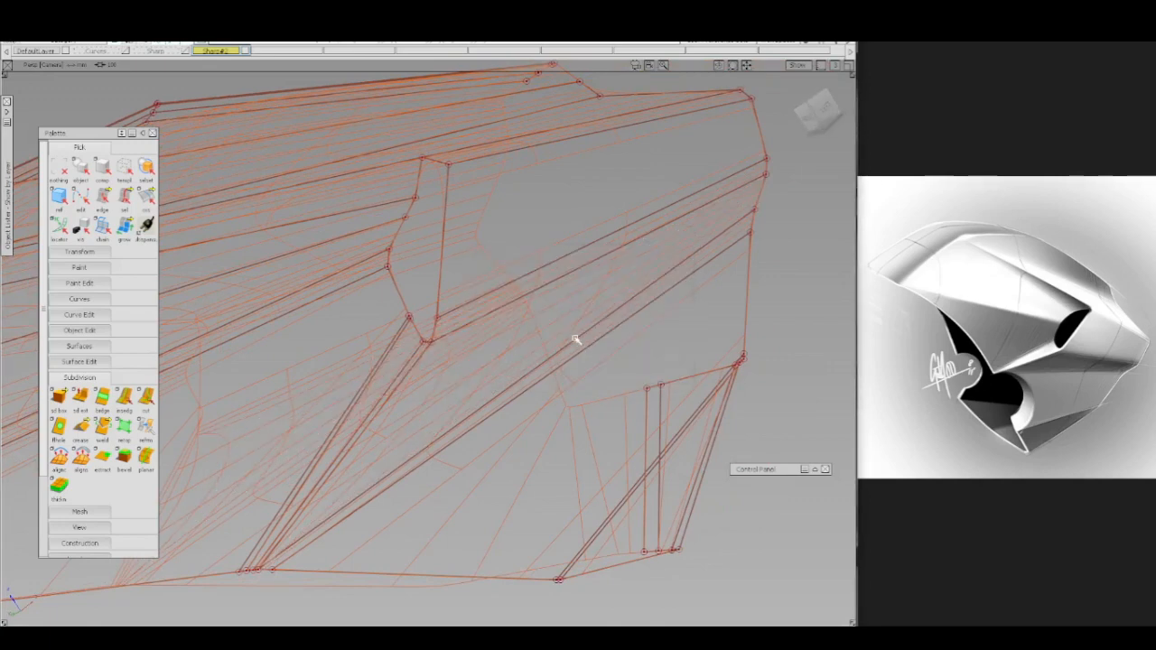
- Bridge the long gap beneath the side opening between its upper and lower edges
ctrl+shift+right_drag(601, 227, 576, 237)
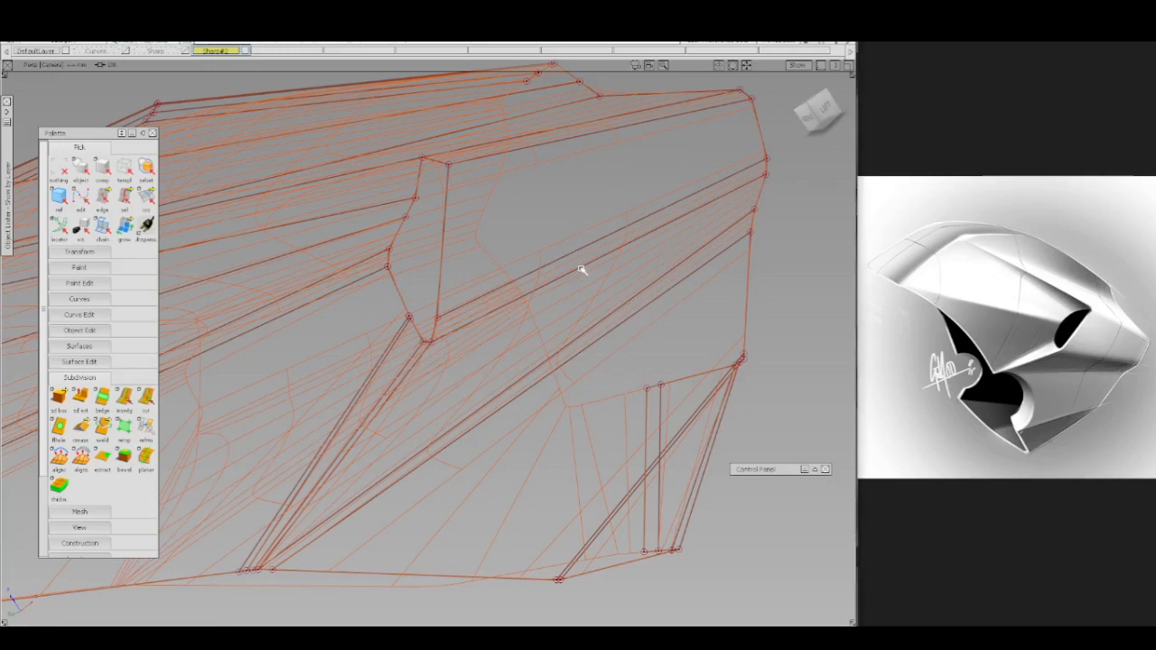
click(578, 265)
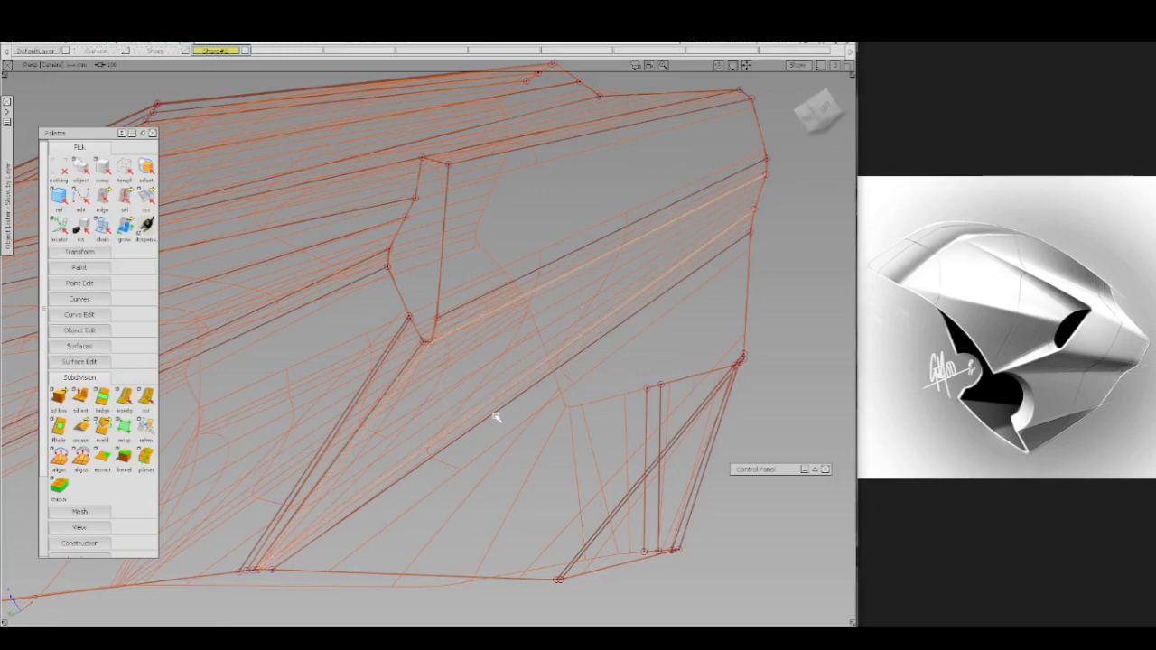
ctrl+shift+right_drag(488, 414, 457, 433)
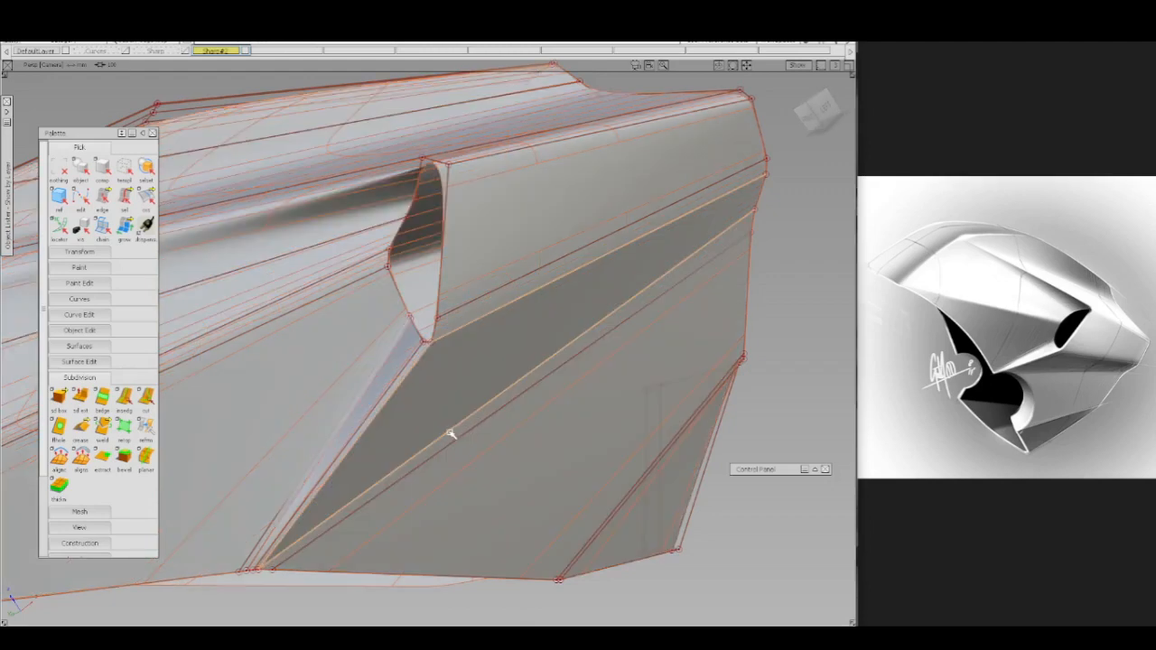
mouse_move(449, 432)
alt+shift+mouse_down()
mouse_move(436, 406)
mouse_move(509, 335)
alt+shift+mouse_up()
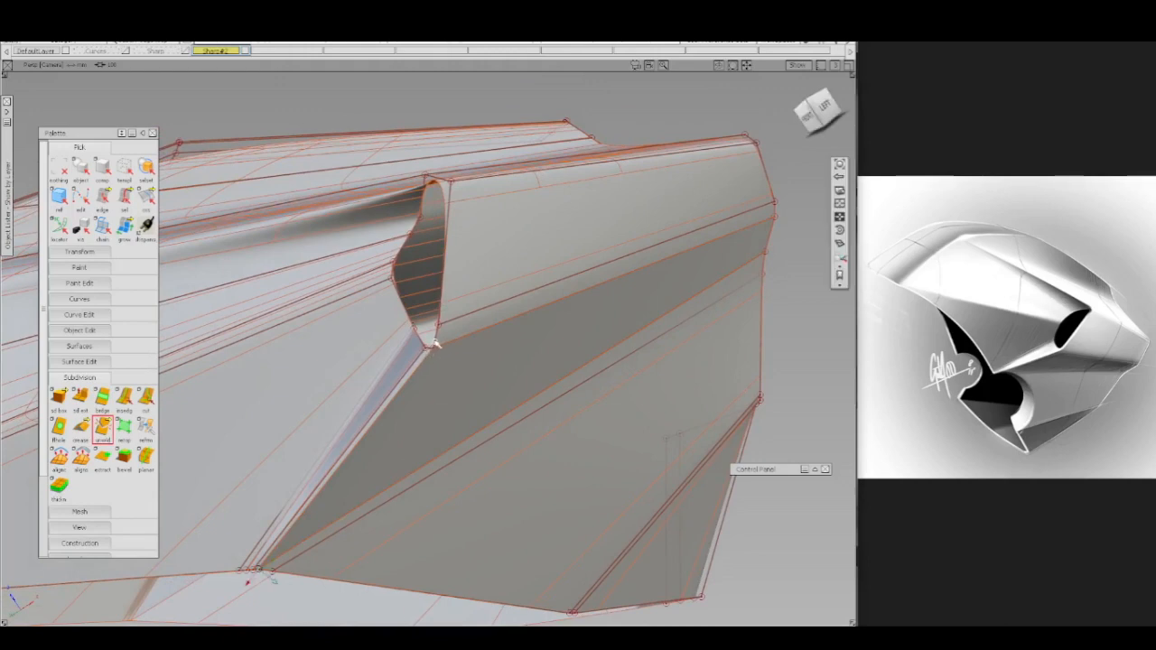
alt+shift+drag(436, 343, 428, 353)
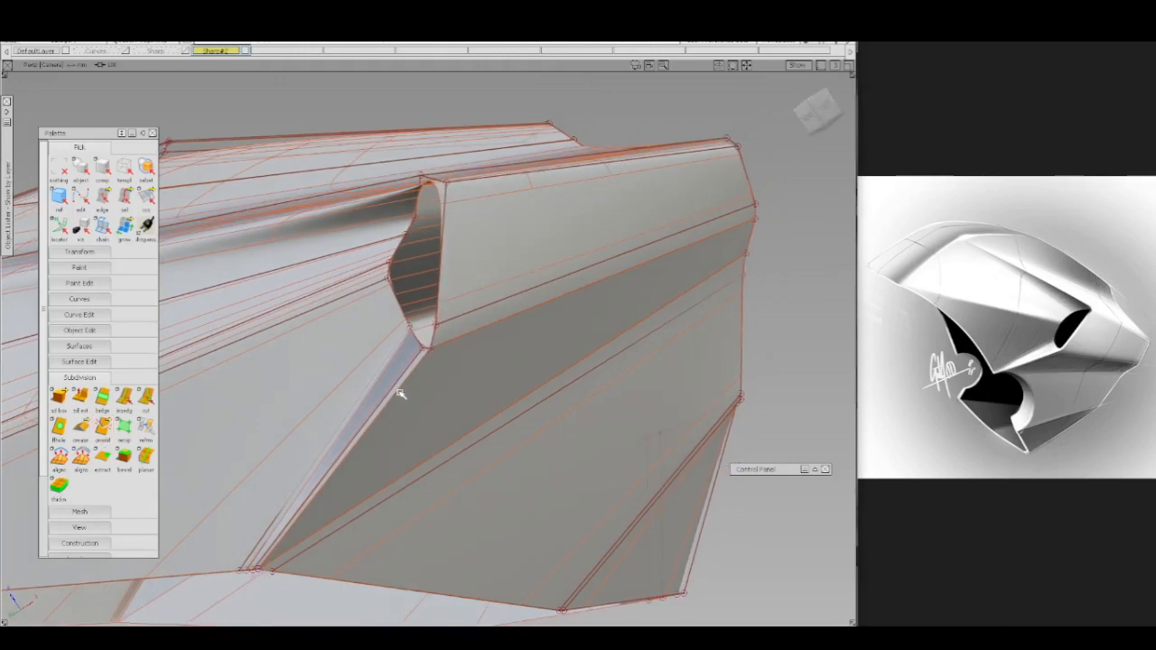
- Weld the rebuilt long face to the neighbouring faces along its seams beneath the side opening
click(402, 395)
click(400, 389)
click(460, 348)
click(462, 351)
click(460, 336)
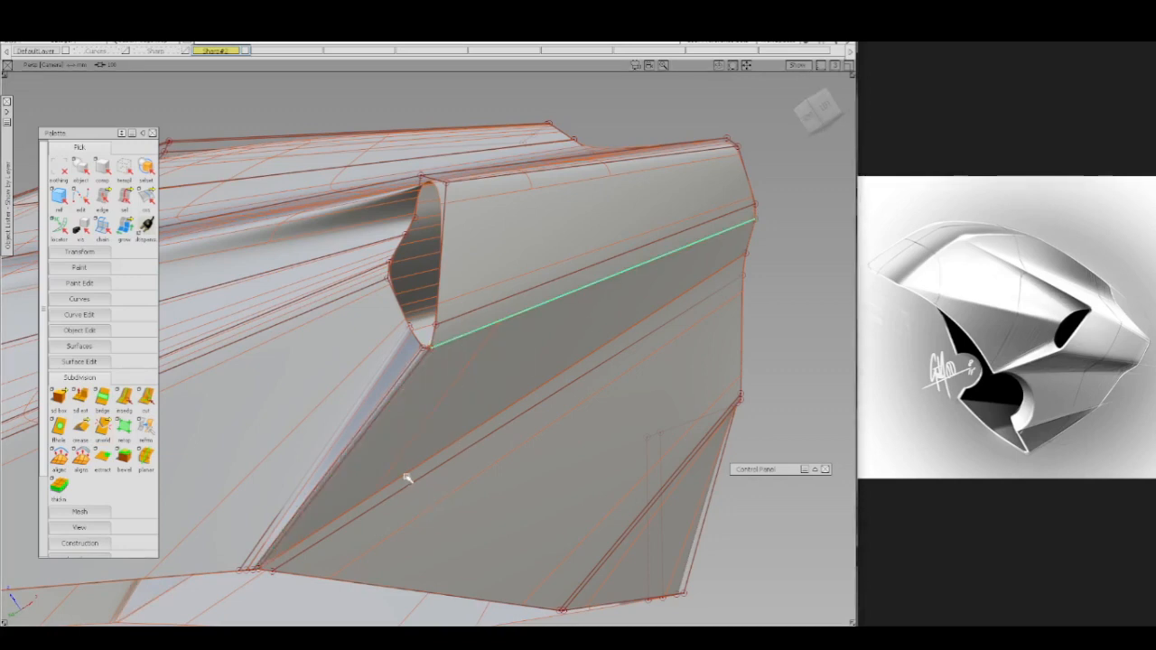
key(space)
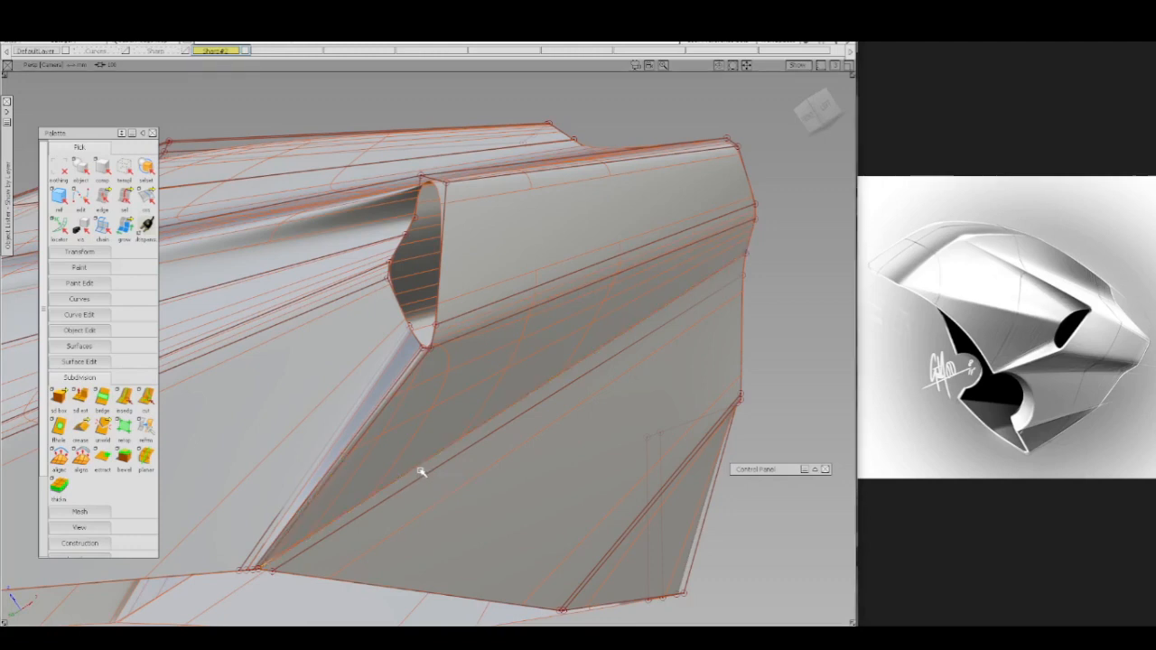
click(420, 468)
key(Delete)
click(417, 345)
- Examine the rim of the side opening and the side crease up to its front end at the central ridge
alt+shift+middle_drag(471, 404, 472, 405)
mouse_move(472, 406)
alt+shift+mouse_down()
mouse_move(614, 428)
mouse_move(550, 379)
mouse_move(471, 455)
mouse_move(475, 400)
alt+shift+mouse_up()
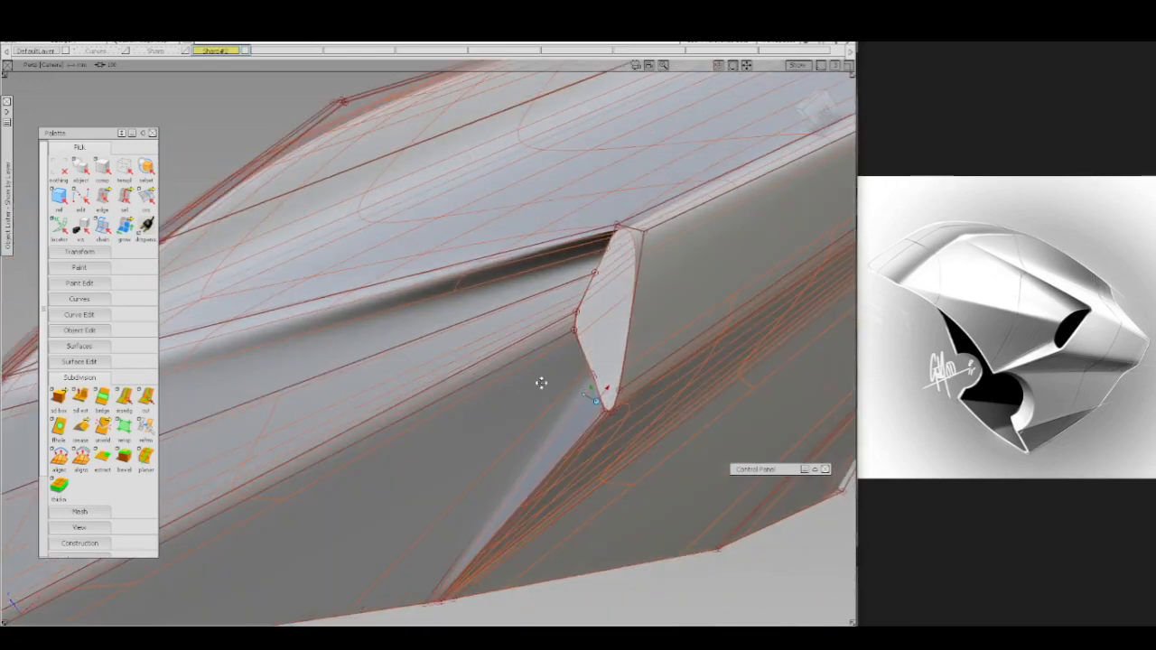
alt+shift+middle_drag(539, 385, 657, 361)
ctrl+shift+drag(657, 361, 533, 404)
alt+shift+middle_drag(533, 404, 429, 475)
click(442, 347)
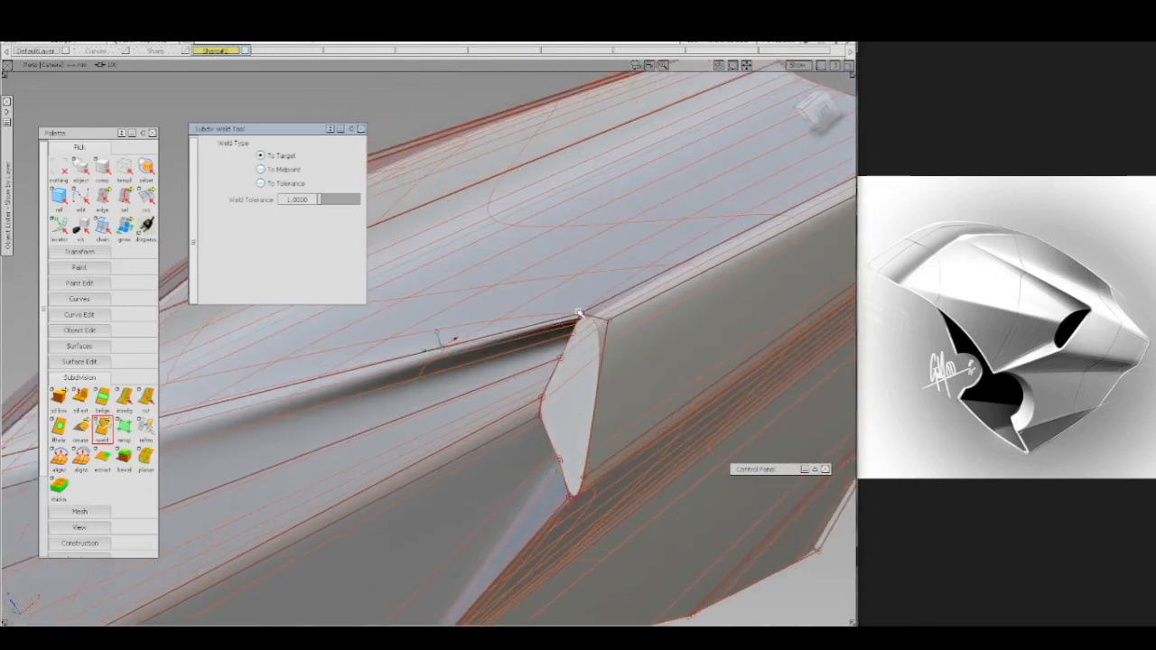
alt+shift+right_drag(557, 390, 578, 338)
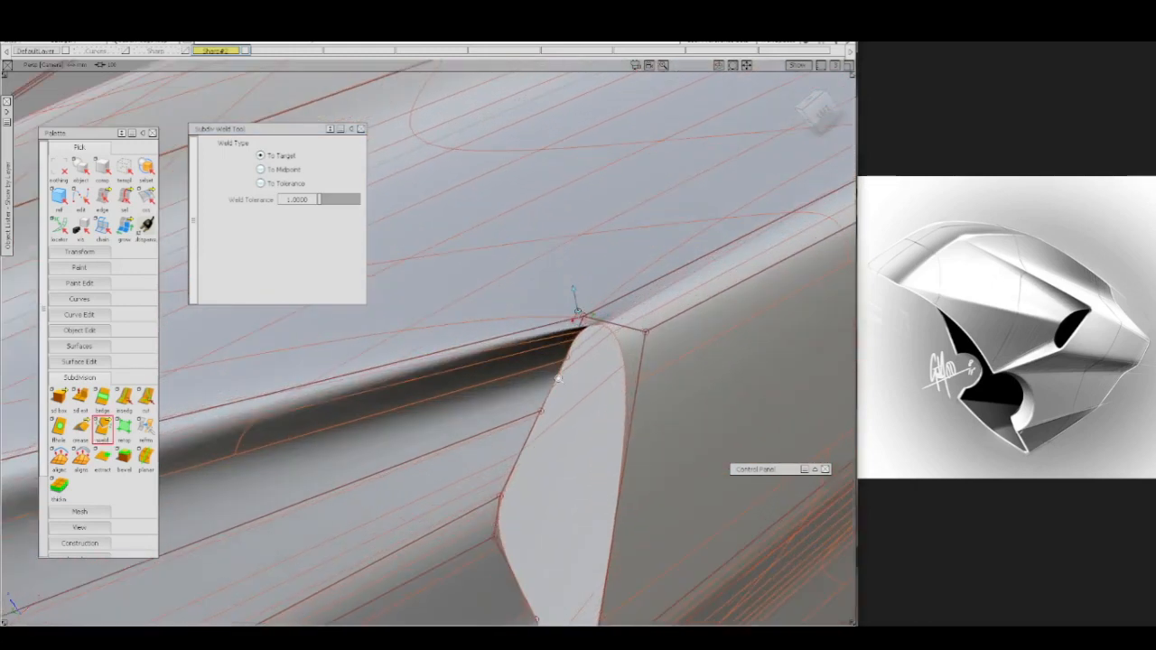
mouse_move(578, 338)
alt+shift+mouse_down()
mouse_move(579, 323)
mouse_move(579, 349)
mouse_move(612, 376)
mouse_move(628, 374)
mouse_move(295, 422)
mouse_move(381, 476)
mouse_move(376, 441)
mouse_move(358, 464)
alt+shift+mouse_up()
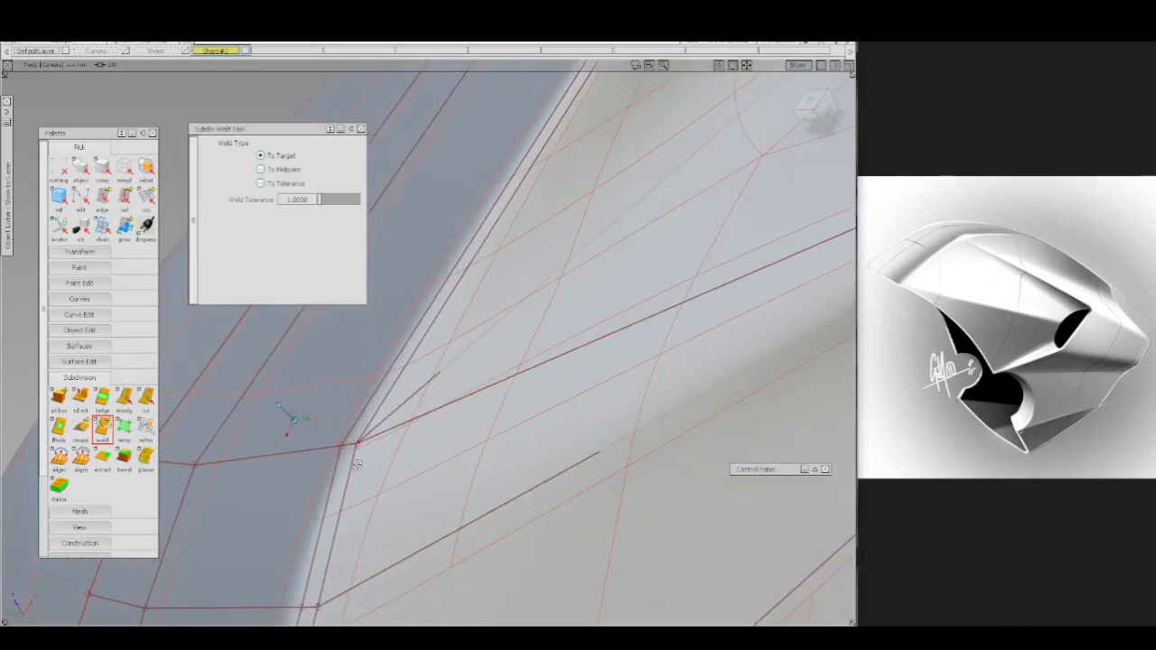
click(331, 456)
key(c)
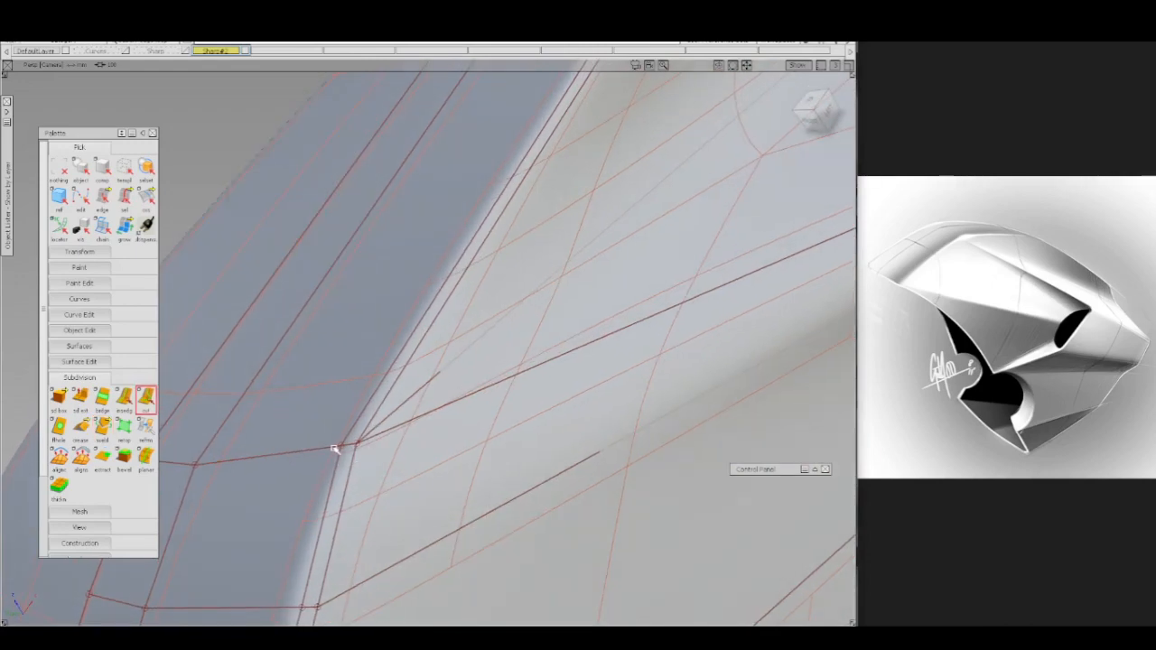
click(333, 447)
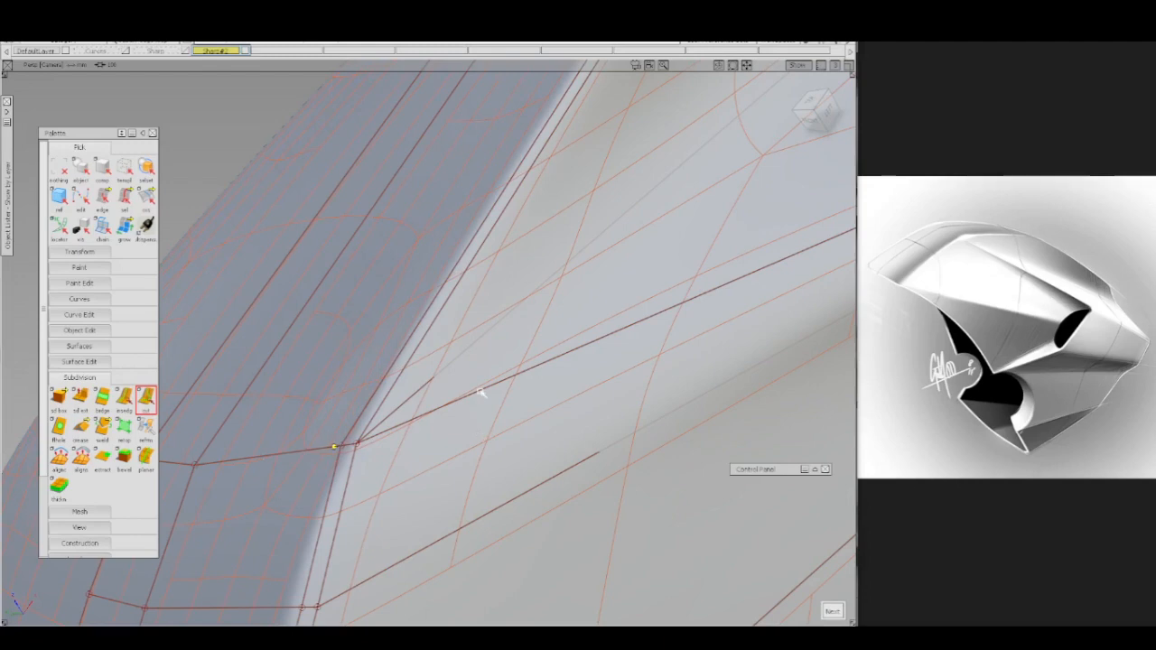
key(ctrl+z)
- Insert a single parallel edge loop beside the side crease at a distance of -1
ctrl+shift+right_click(483, 356)
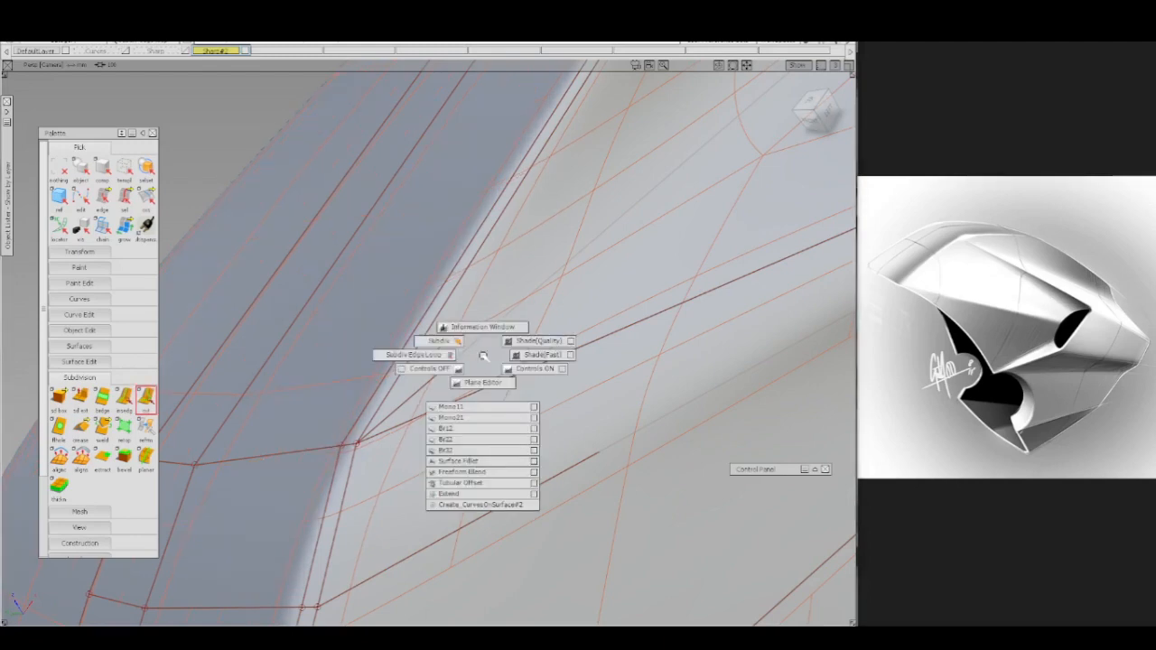
click(492, 392)
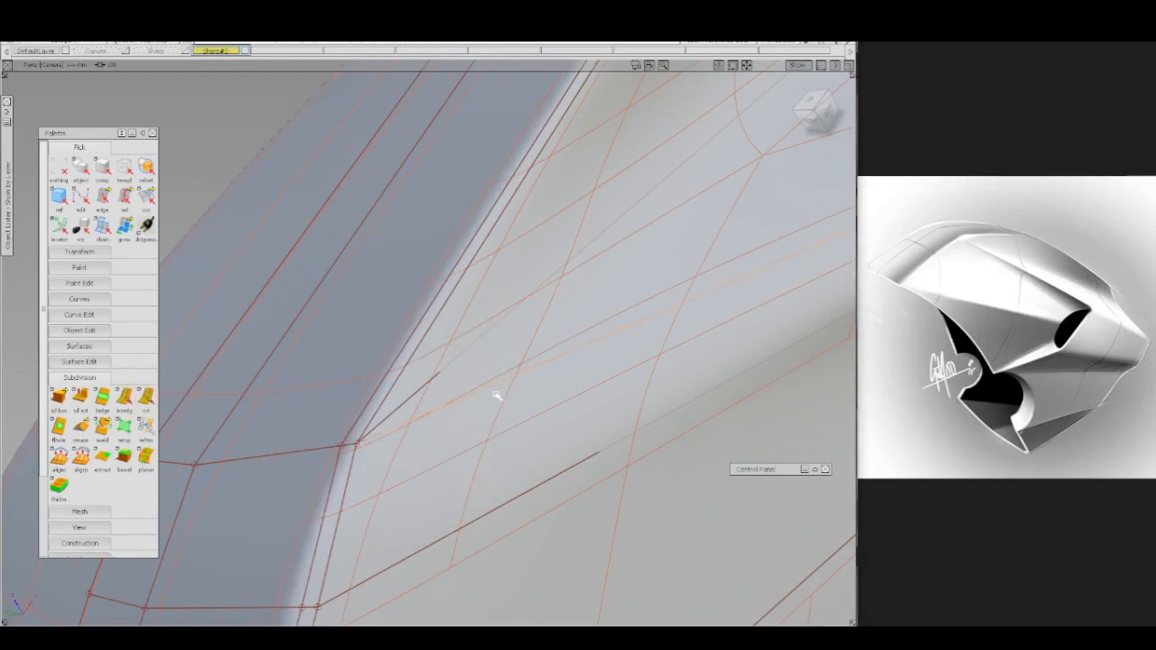
key(i)
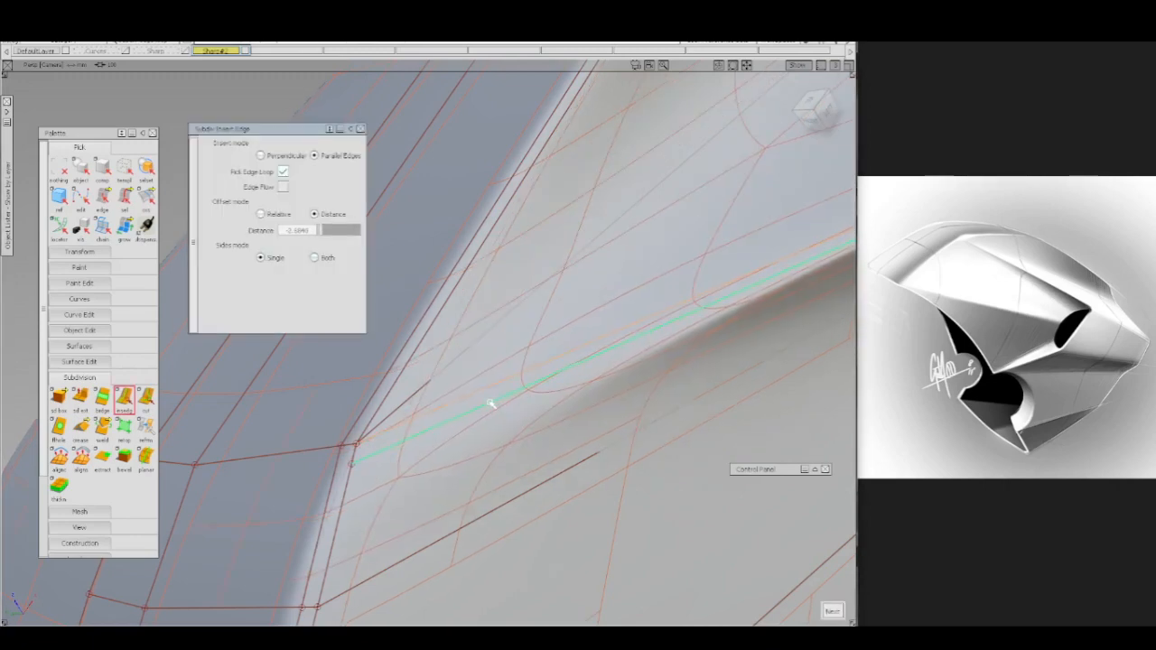
drag(296, 231, 330, 240)
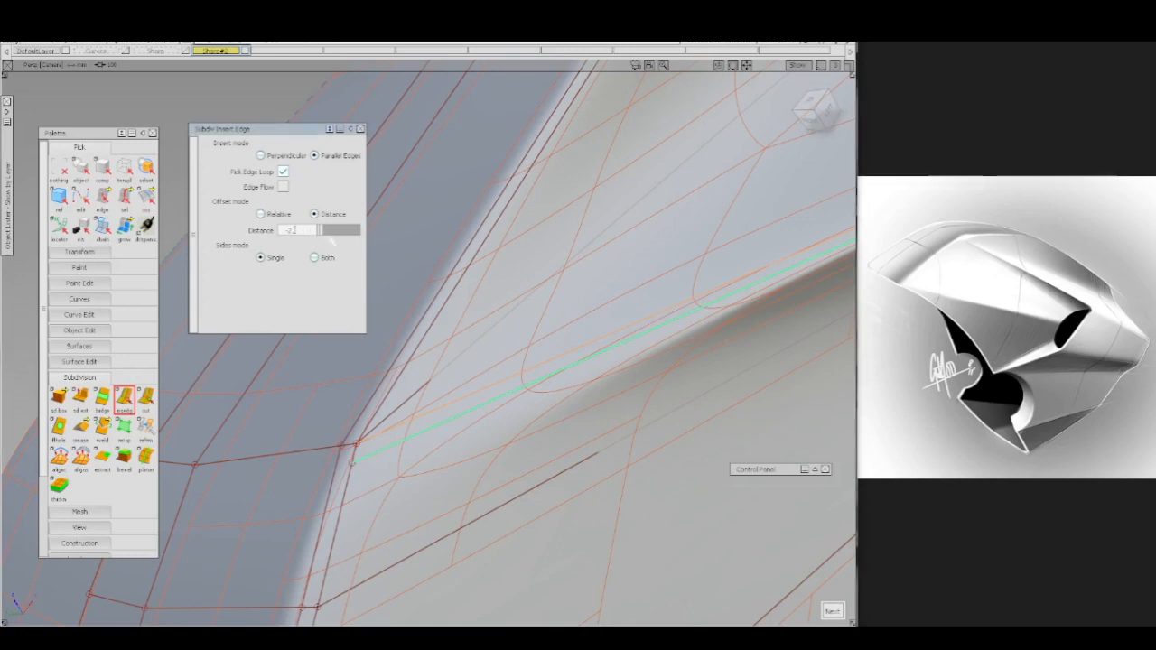
text(-2)
key(Return)
drag(286, 232, 328, 233)
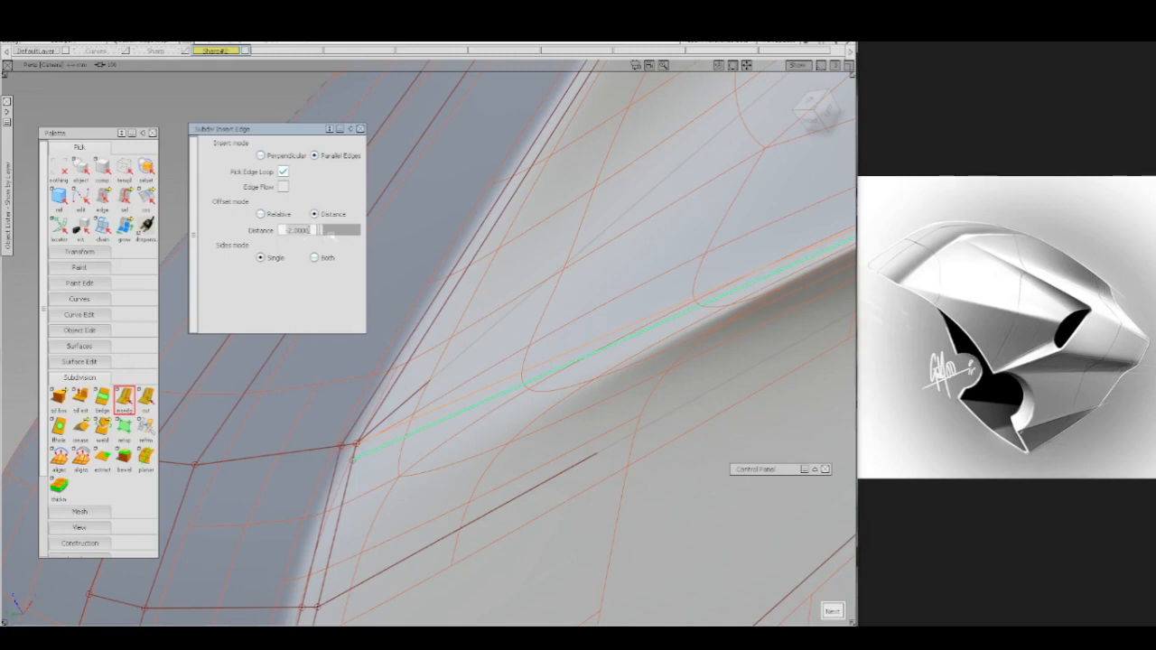
text(-1)
key(Return)
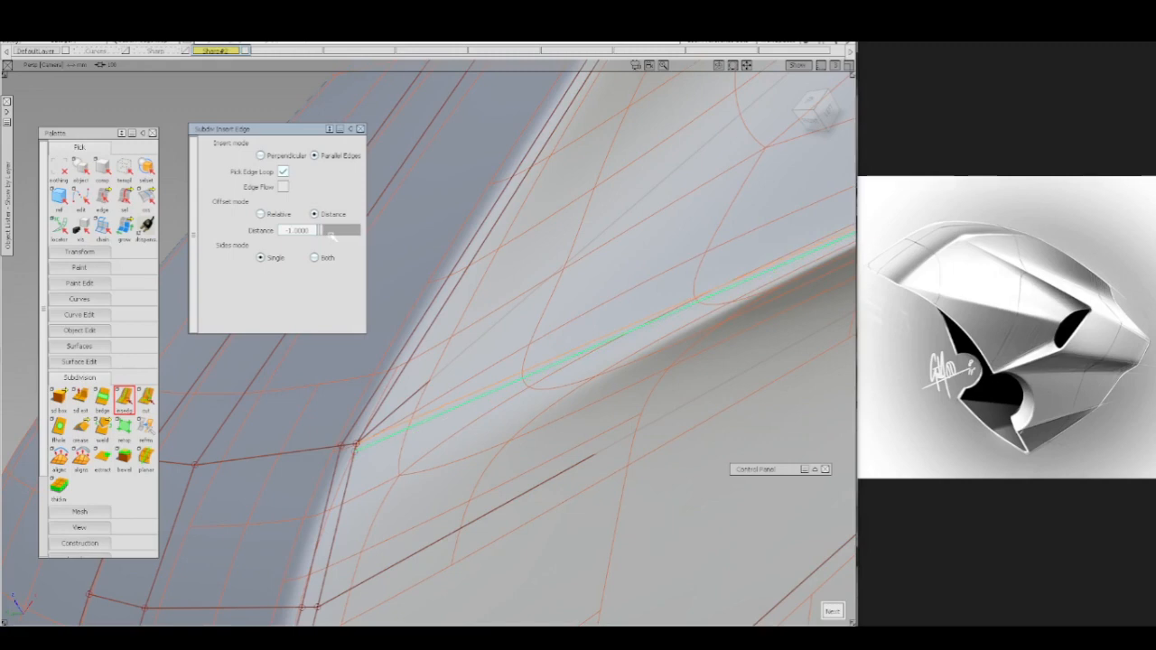
ctrl+shift+drag(376, 445, 374, 409)
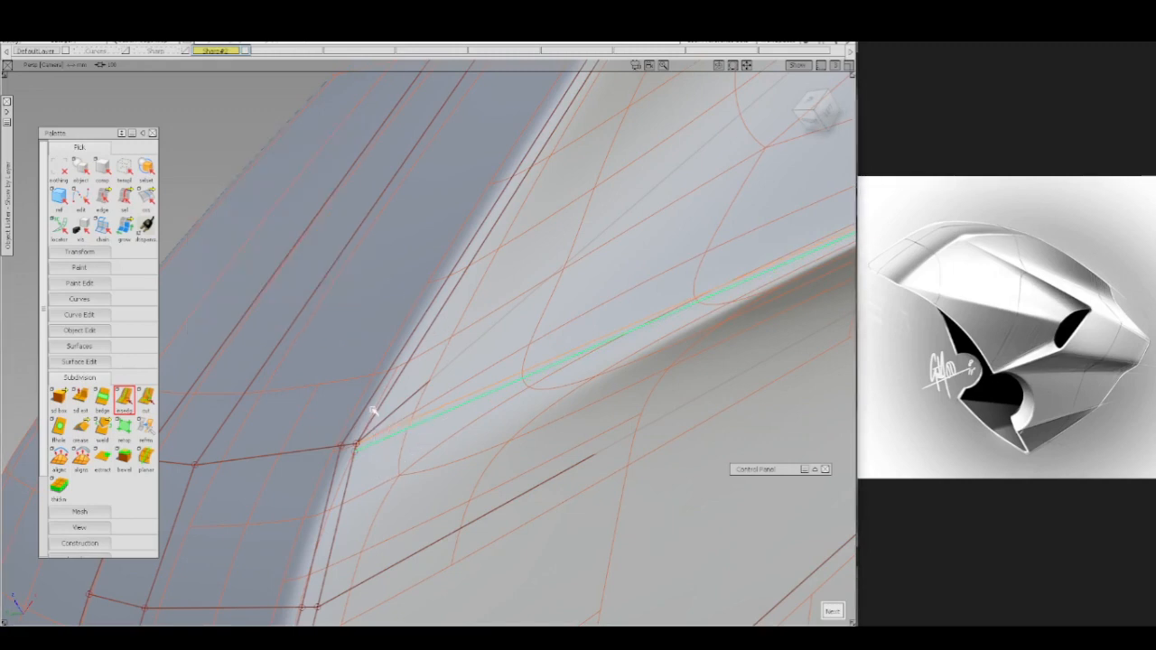
- Cut a connecting edge from the front end of the inserted crease loop to the adjacent vertex on the ridge border
key(c)
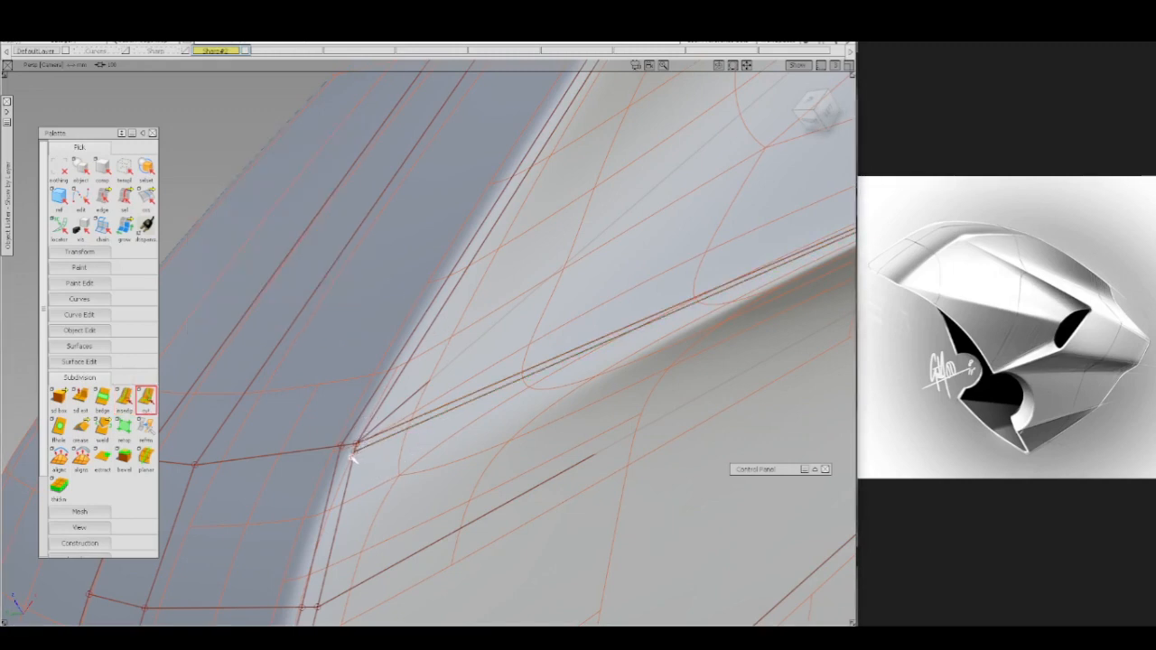
click(352, 457)
click(339, 447)
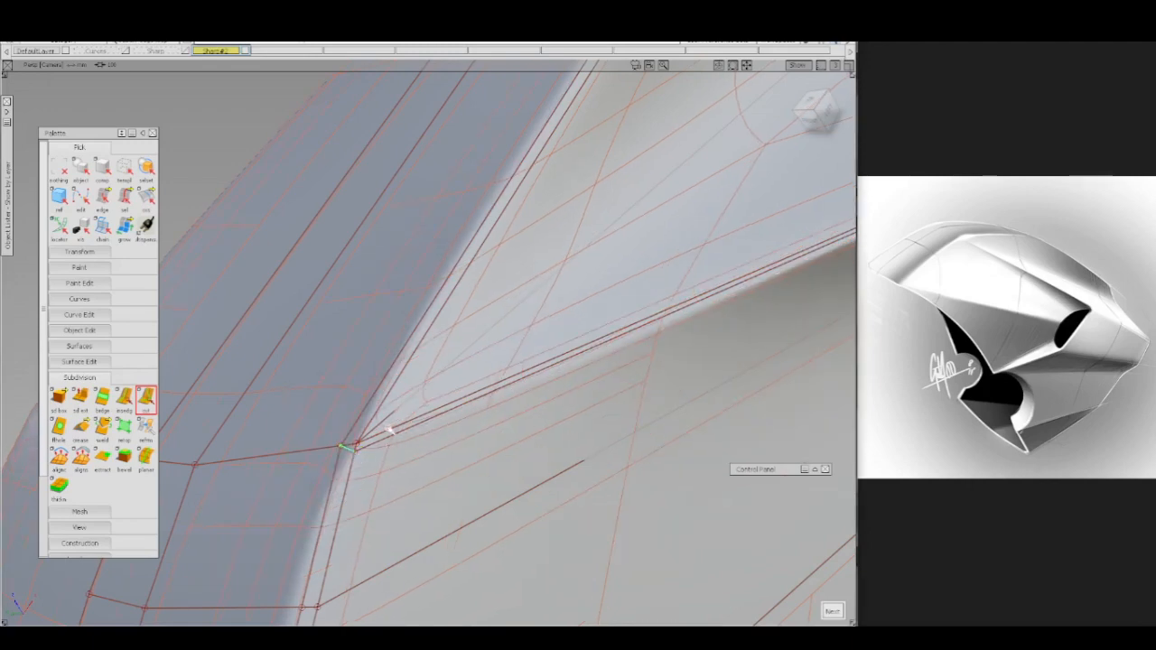
key(space)
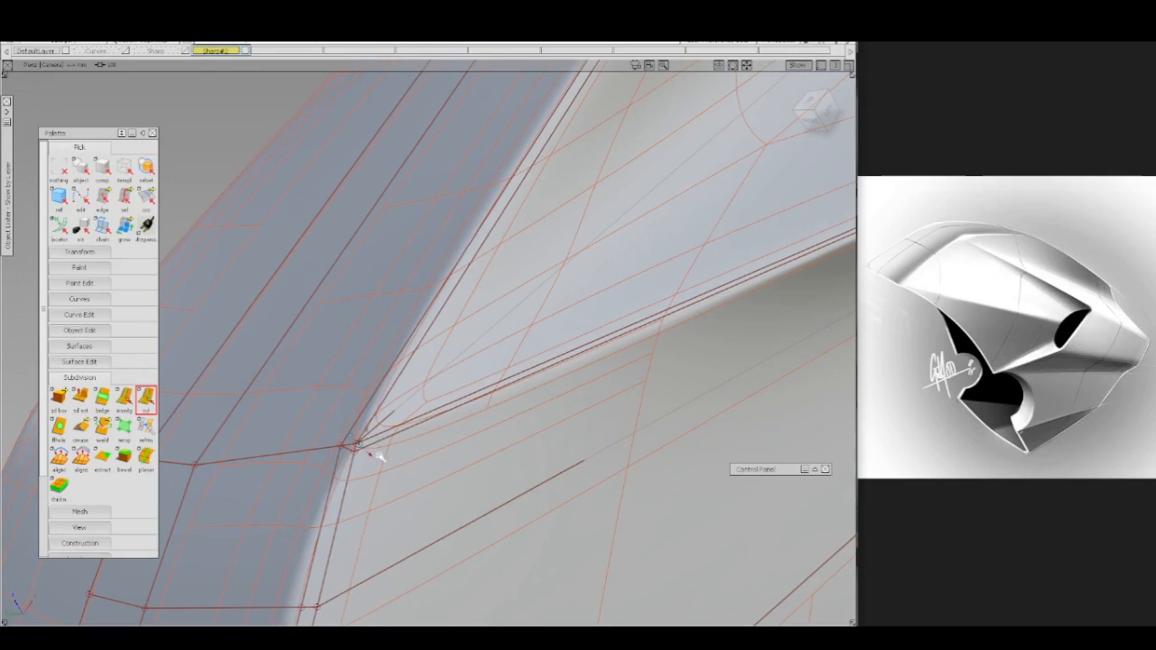
- Examine the overall helmet surface and the narrow strip running from the side opening down to the lower border
alt+shift+right_drag(371, 455, 385, 409)
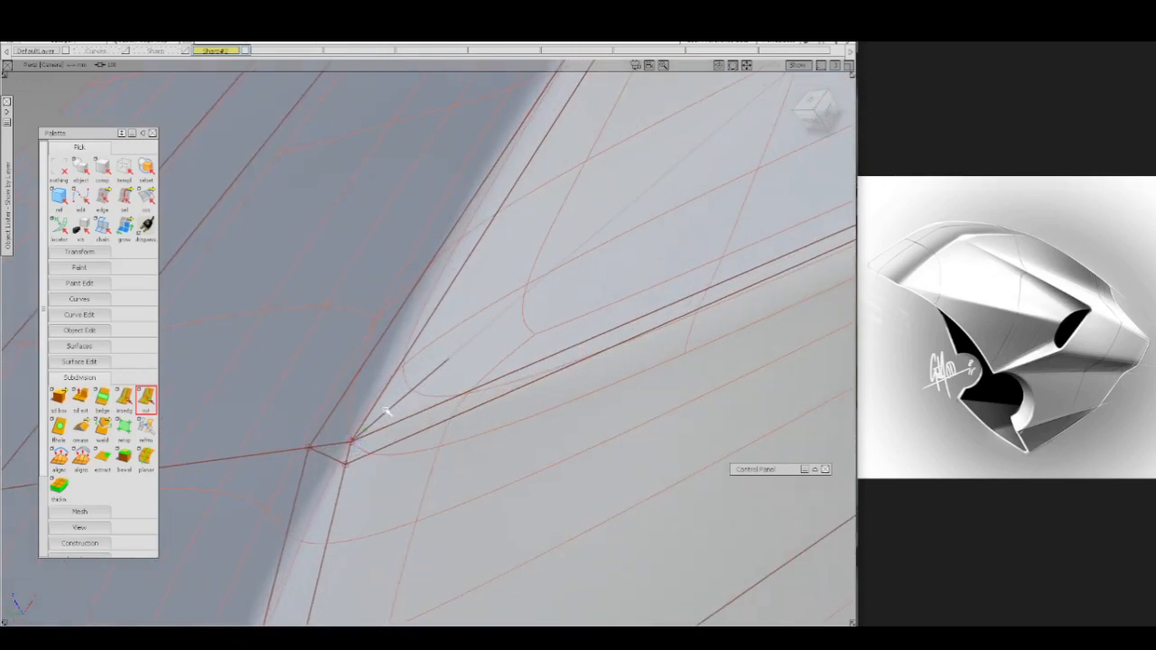
key(5)
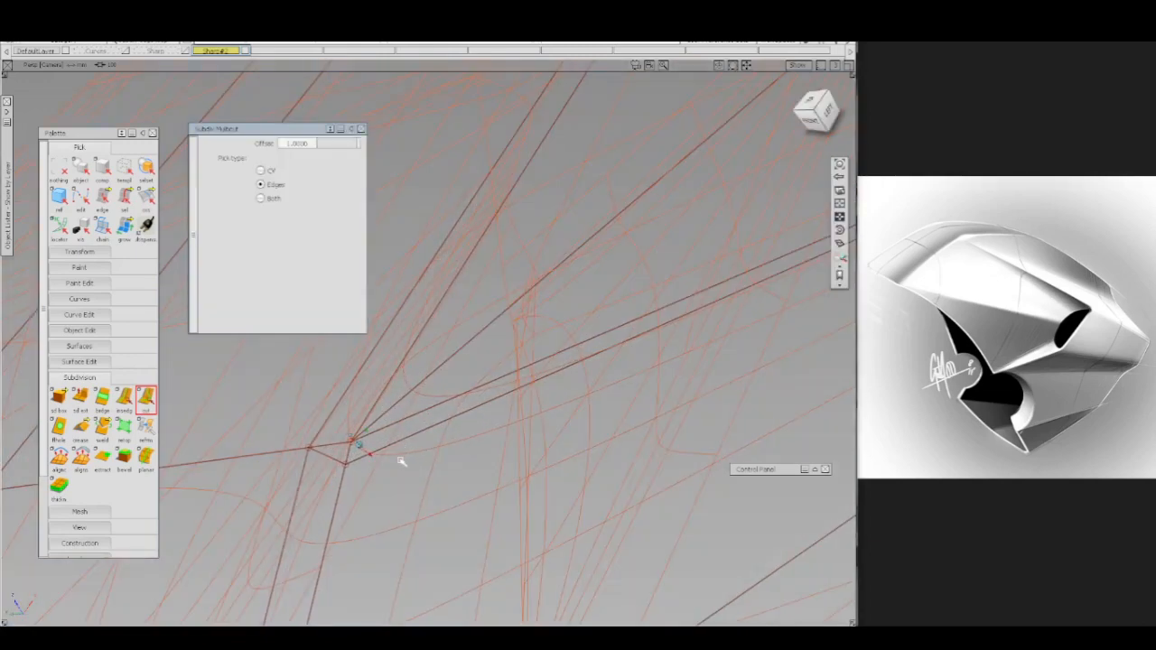
mouse_move(402, 461)
alt+shift+mouse_down()
mouse_move(361, 494)
mouse_move(411, 495)
mouse_move(426, 482)
mouse_move(462, 526)
mouse_move(464, 472)
mouse_move(459, 515)
mouse_move(534, 480)
alt+shift+mouse_up()
mouse_move(537, 477)
alt+shift+right_down()
mouse_move(544, 501)
mouse_move(549, 489)
alt+shift+right_up()
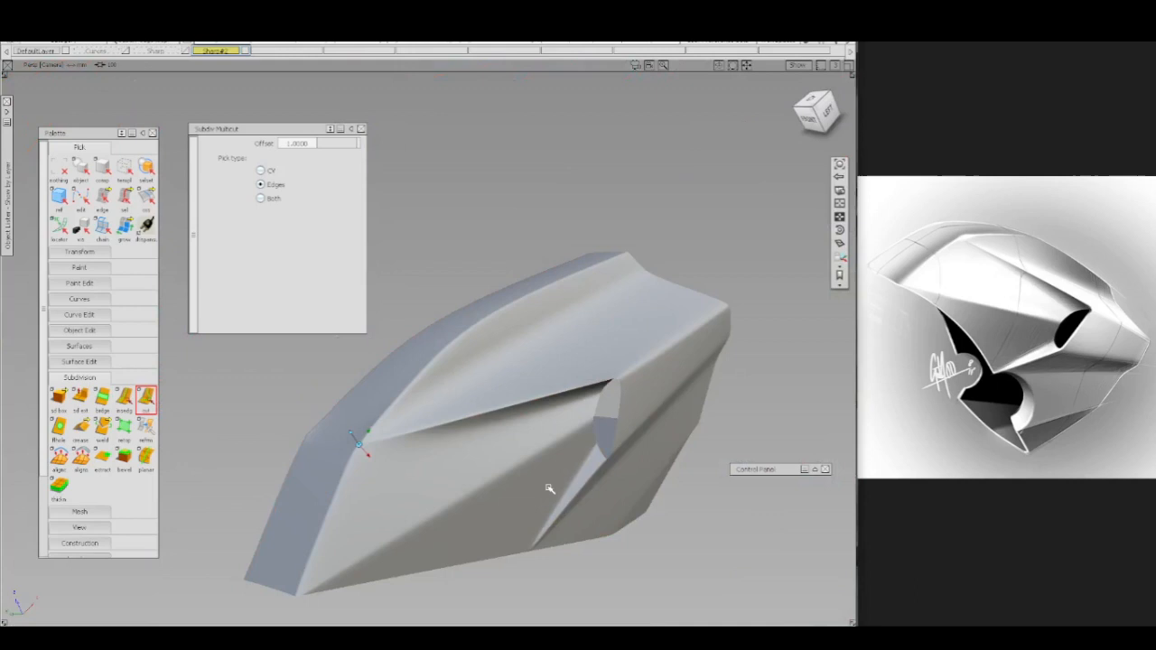
click(423, 441)
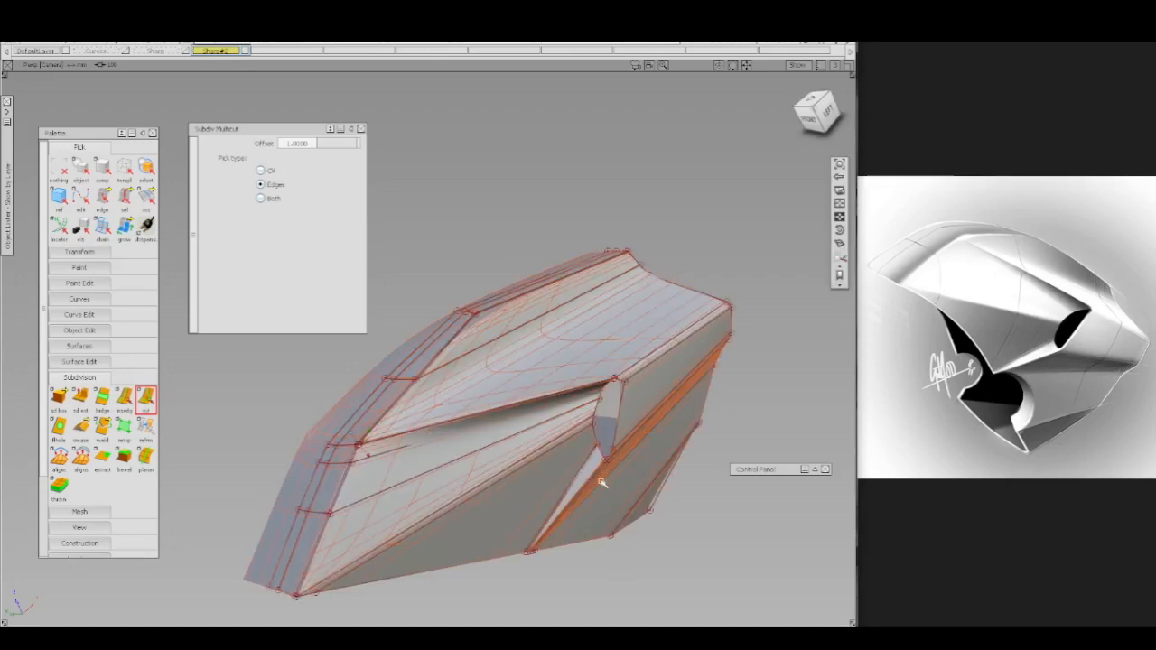
alt+shift+right_drag(602, 499, 652, 404)
alt+shift+drag(585, 437, 645, 400)
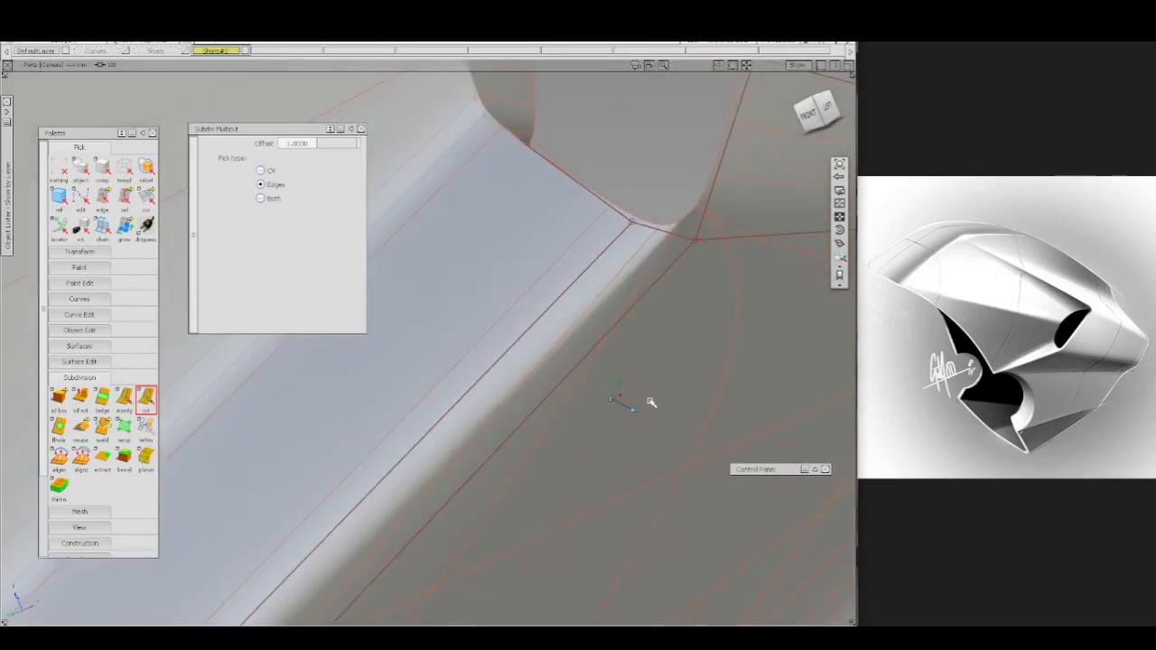
ctrl+shift+click(552, 326)
alt+shift+drag(552, 328, 469, 480)
ctrl+shift+click(527, 302)
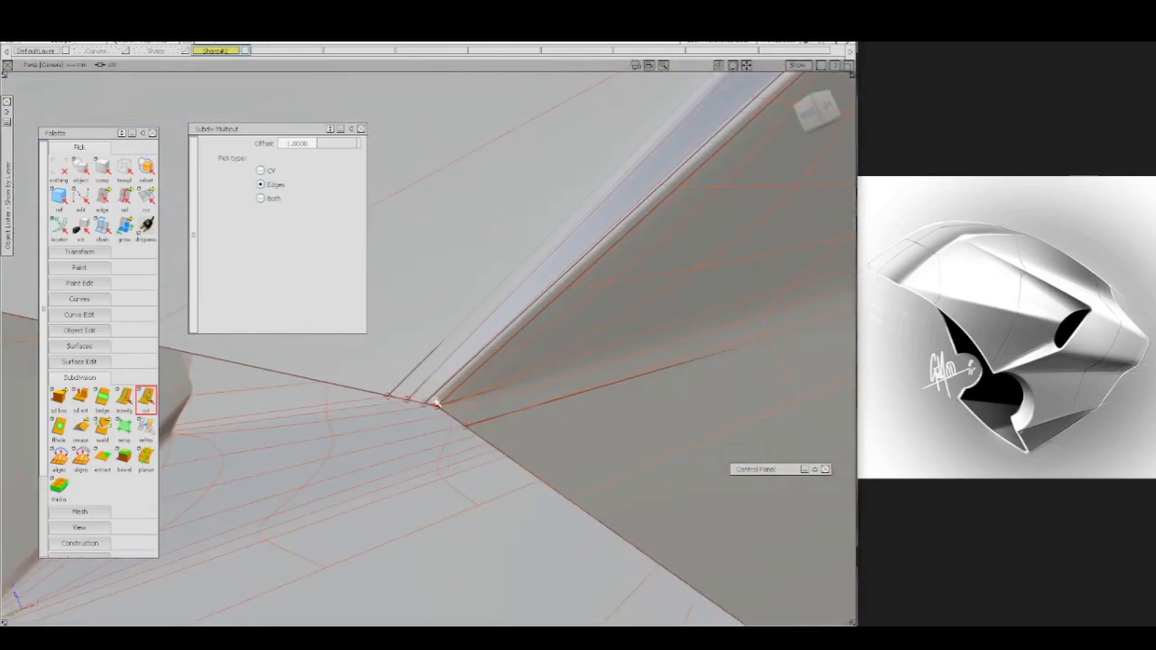
- Delete the edge running beside the side crease near its front end
ctrl+shift+right_drag(483, 320, 448, 325)
click(489, 346)
key(Delete)
click(511, 367)
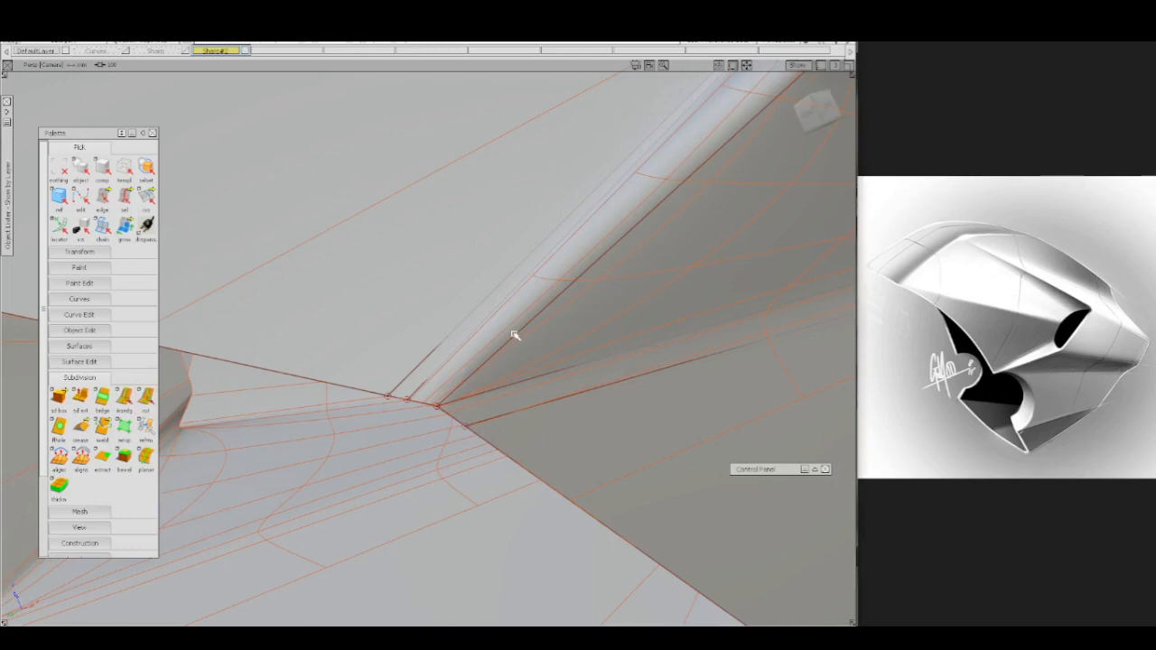
- Insert a single parallel edge loop beside the side crease at a distance of 1
key(i)
click(509, 331)
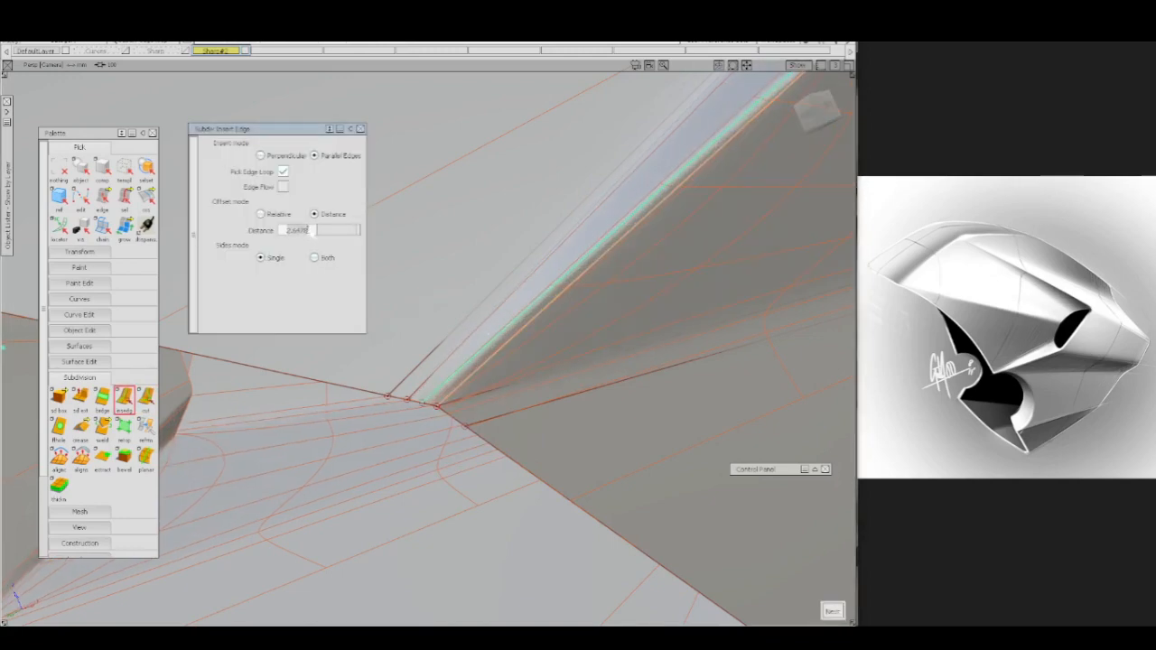
text(1)
key(Return)
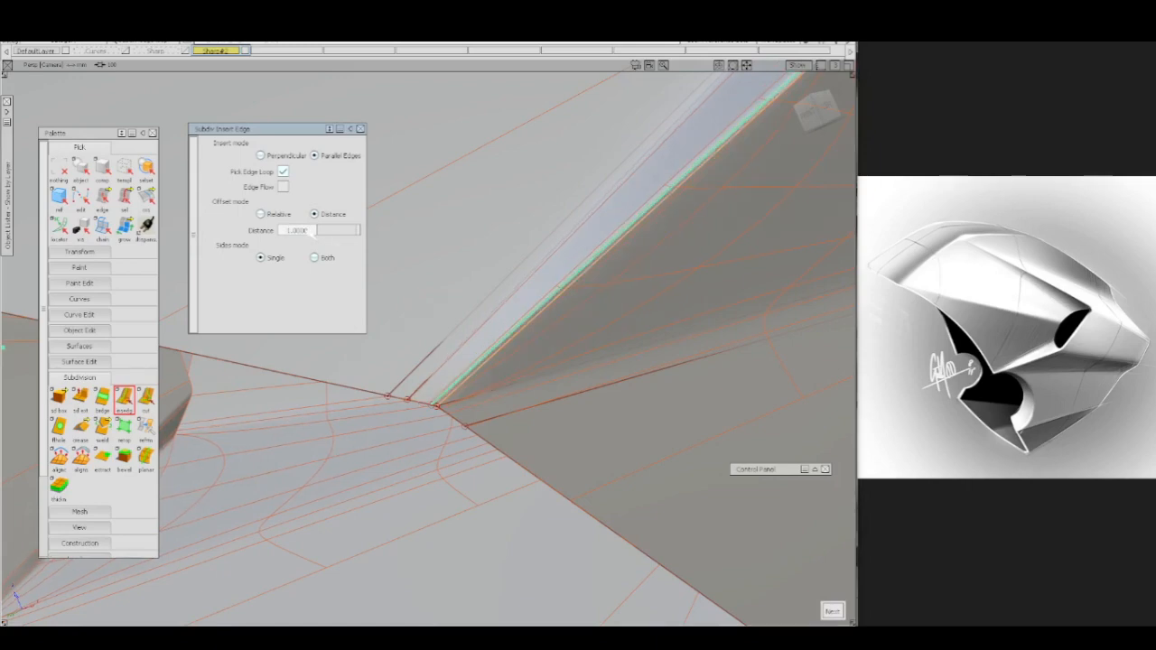
ctrl+shift+drag(582, 264, 589, 196)
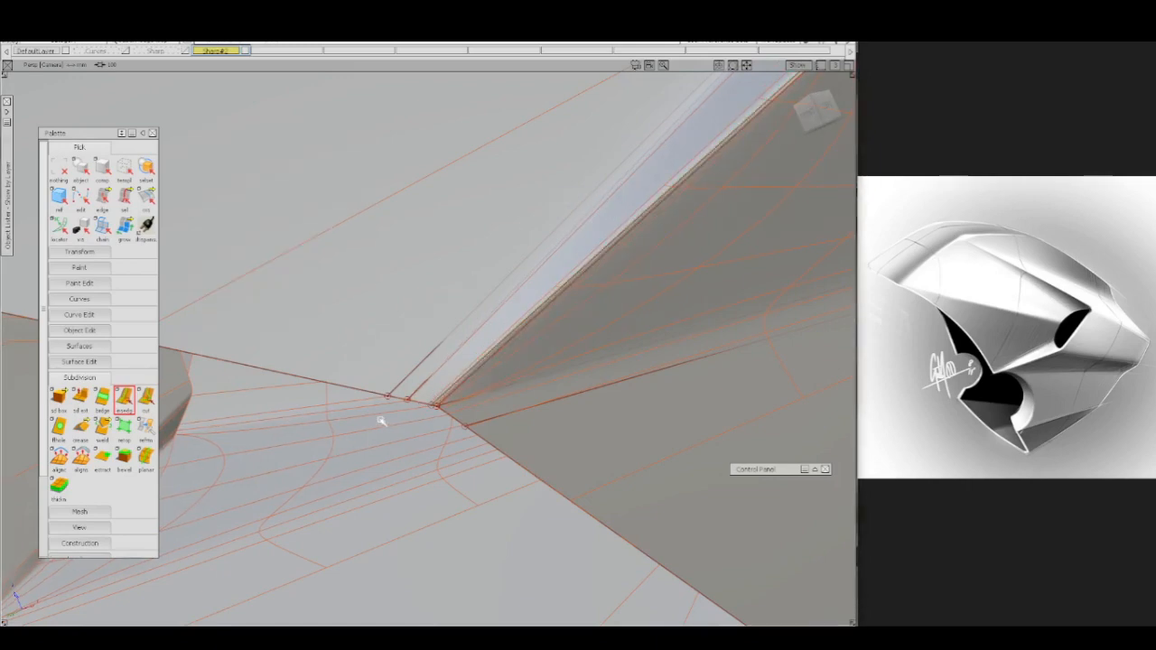
- Slide the outer vertex of the crease strip's front end slightly along the ridge border toward the crease
ctrl+shift+drag(380, 420, 375, 396)
drag(444, 408, 510, 420)
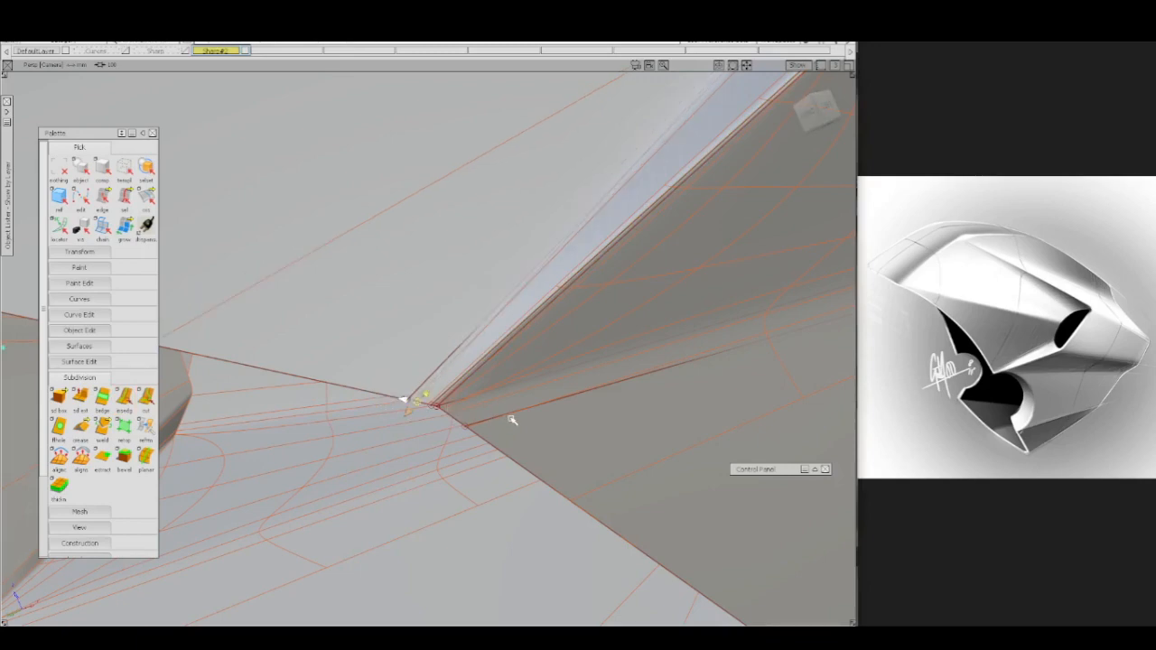
key(ctrl+z)
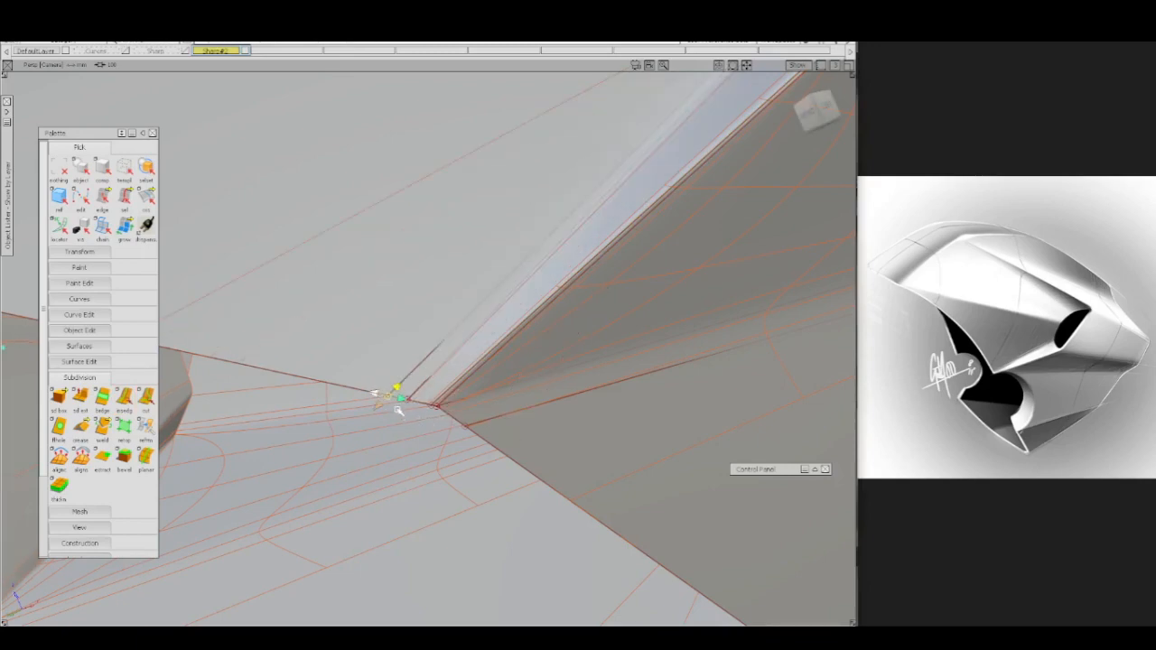
drag(401, 397, 406, 398)
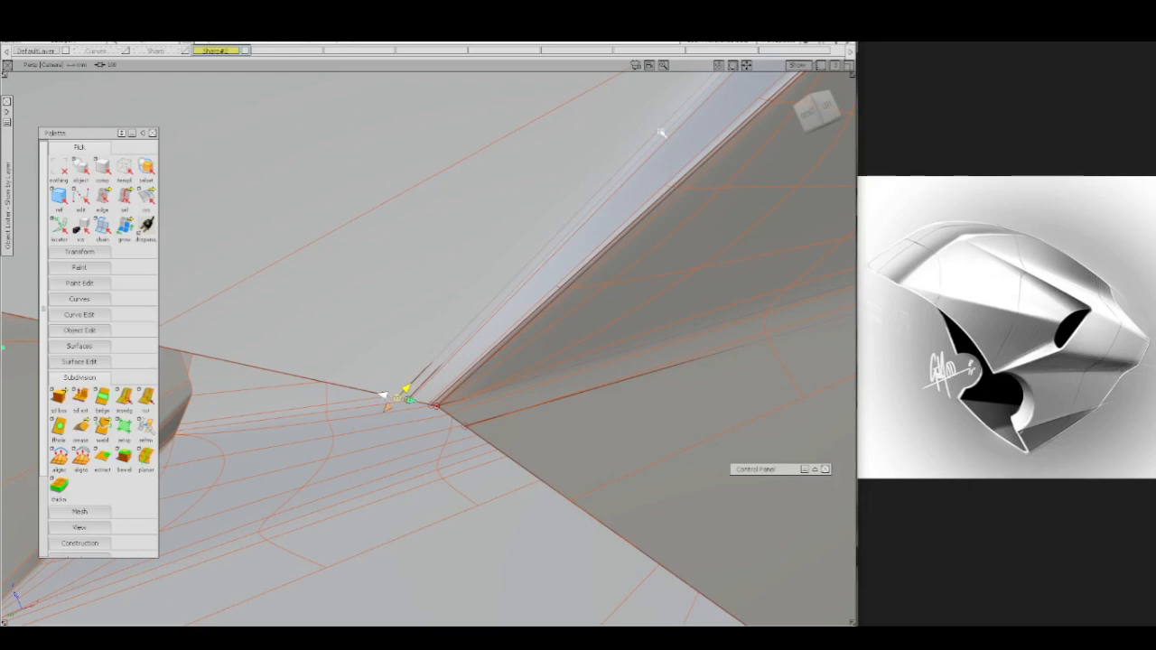
drag(384, 395, 389, 397)
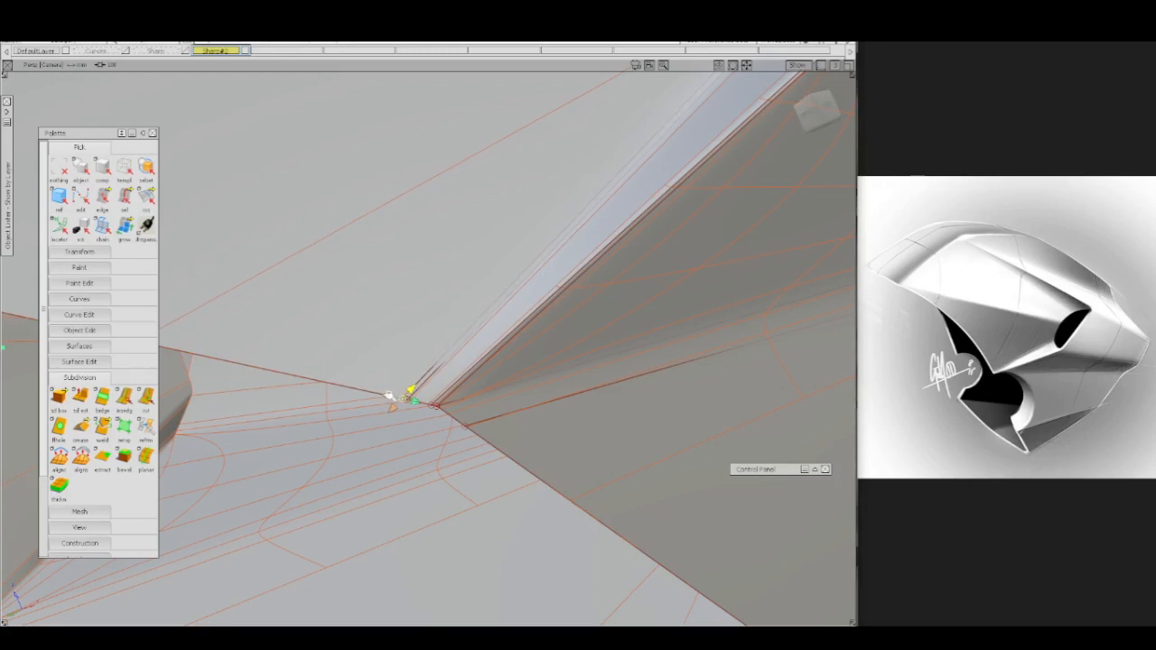
- Adjust the spacing of the two vertices ahead of the crease's front end by sliding them along the ridge border
ctrl+shift+drag(399, 346, 396, 308)
mouse_move(350, 383)
ctrl+shift+mouse_down()
mouse_move(391, 386)
mouse_move(417, 416)
mouse_move(390, 398)
ctrl+shift+mouse_up()
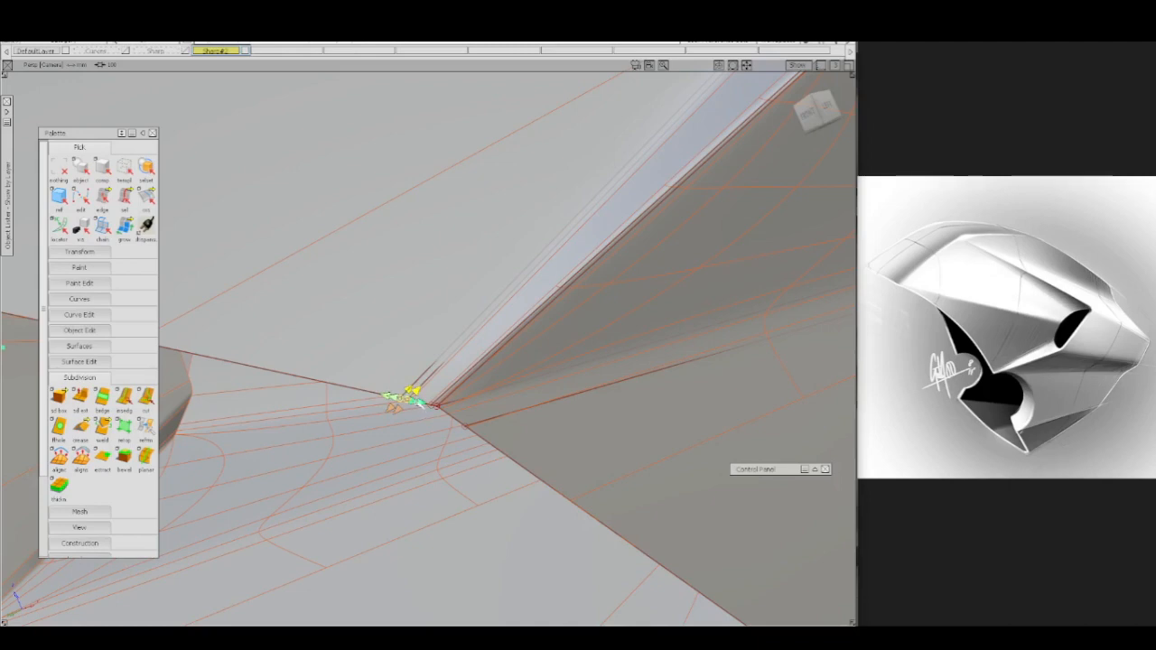
alt+shift+right_drag(426, 463, 415, 411)
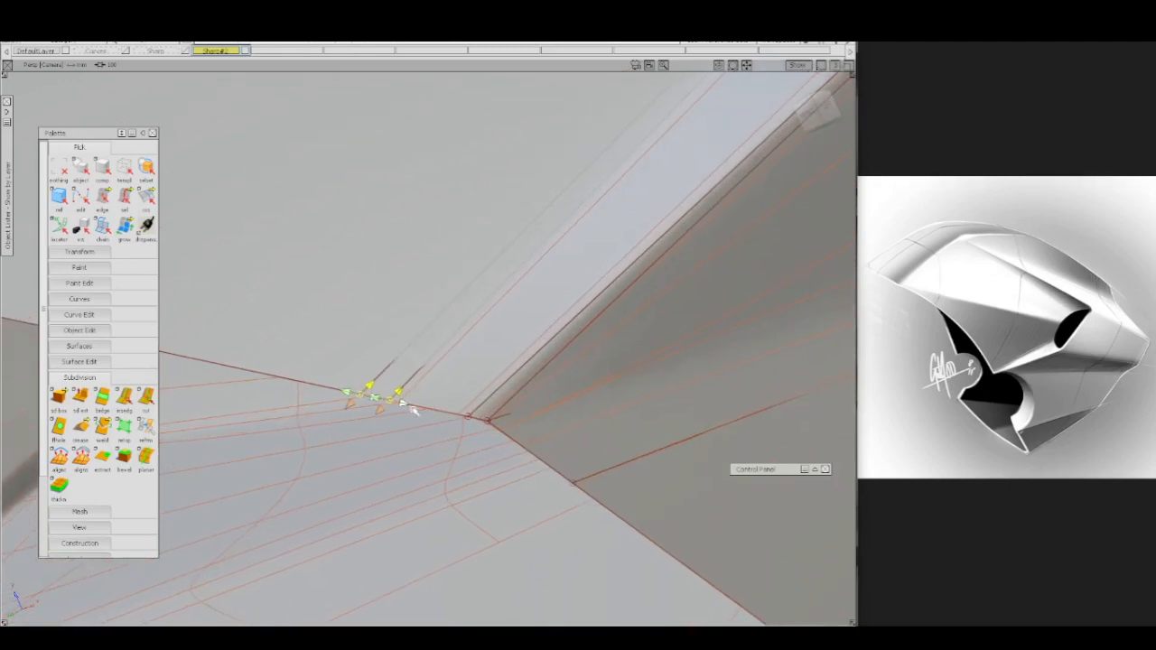
drag(413, 409, 382, 389)
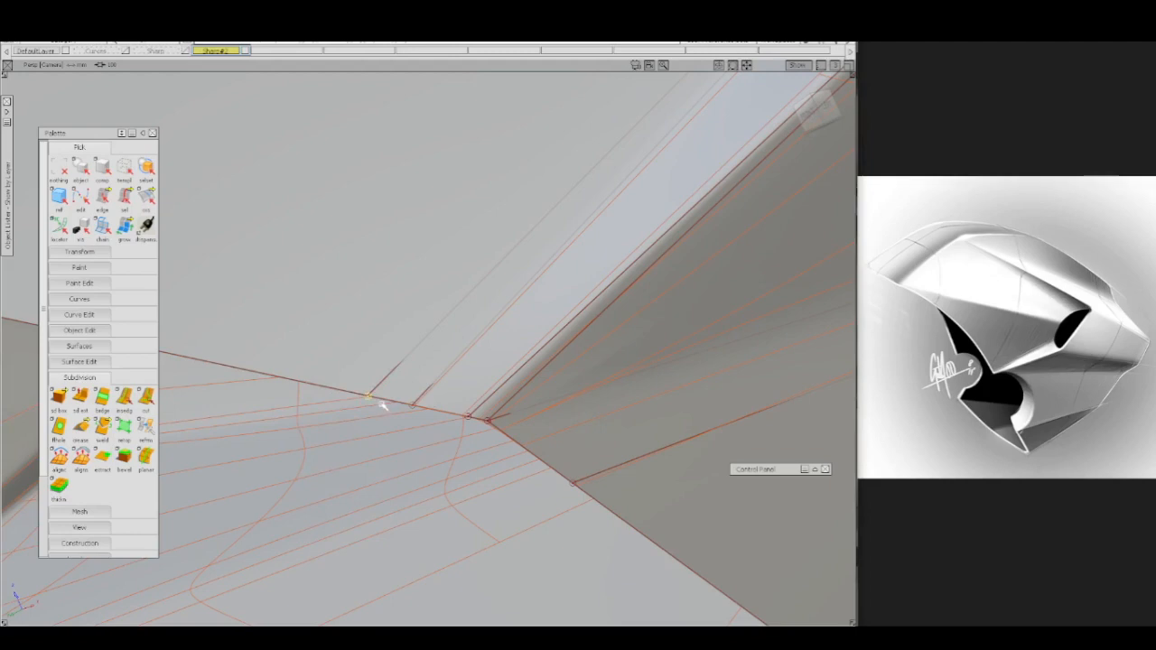
click(383, 407)
drag(401, 409, 407, 411)
- Move the edge running back from the lower end of the side opening slightly closer to the crease below it
alt+shift+right_drag(468, 344, 454, 508)
ctrl+shift+drag(575, 315, 589, 231)
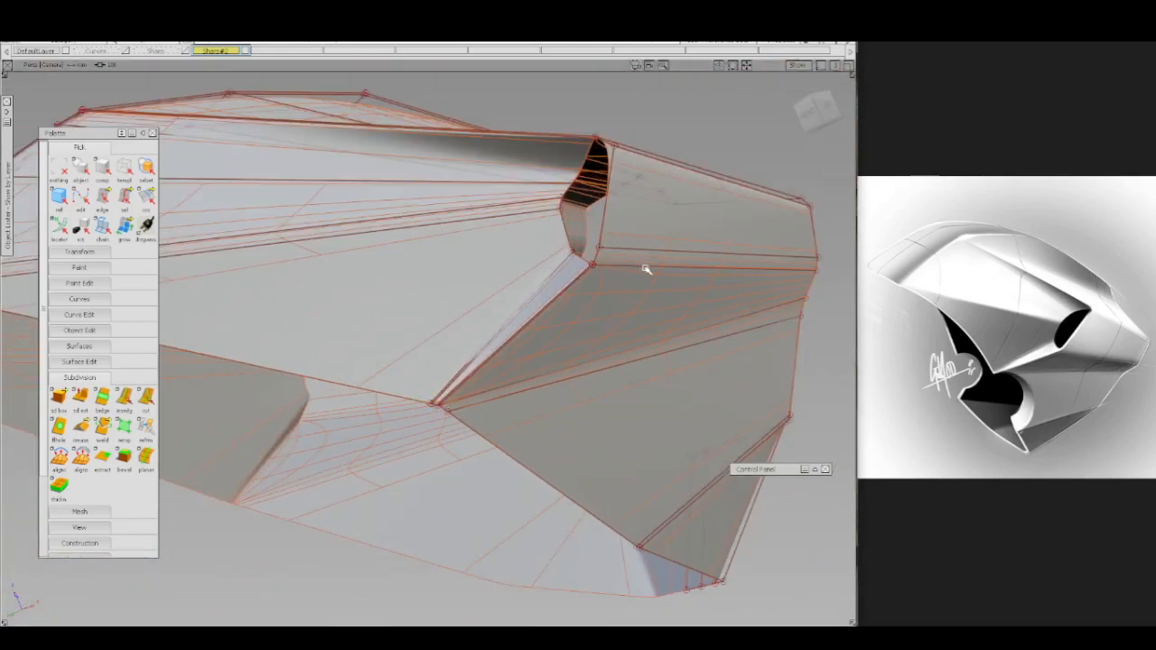
alt+shift+drag(646, 269, 623, 254)
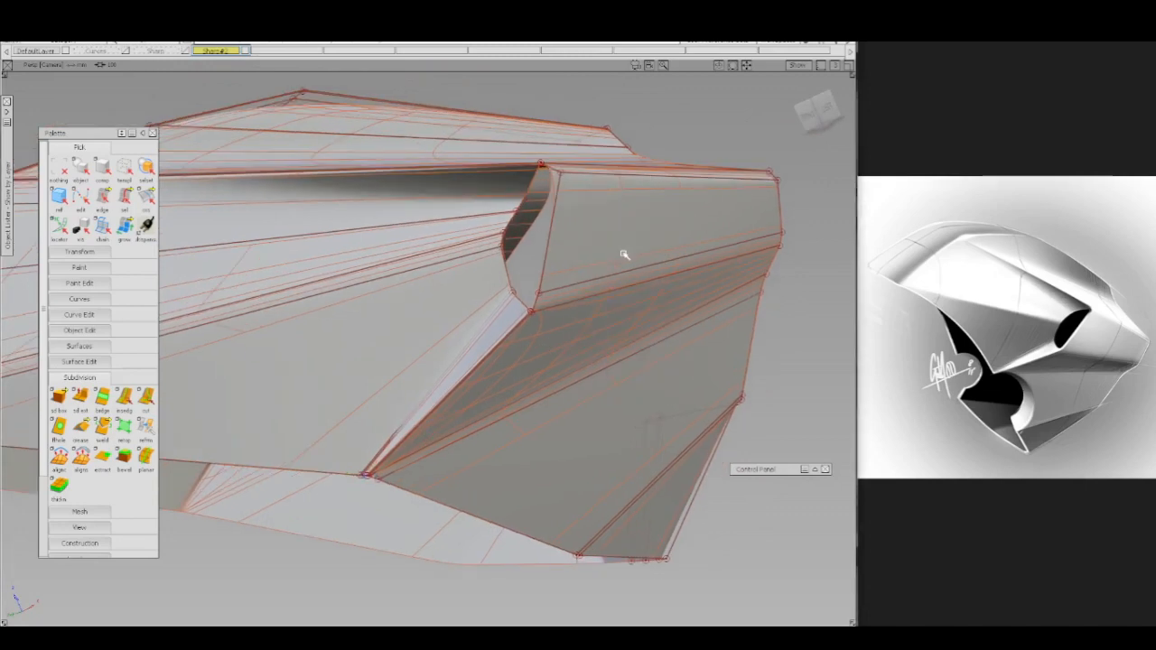
ctrl+shift+right_drag(623, 254, 583, 256)
click(622, 271)
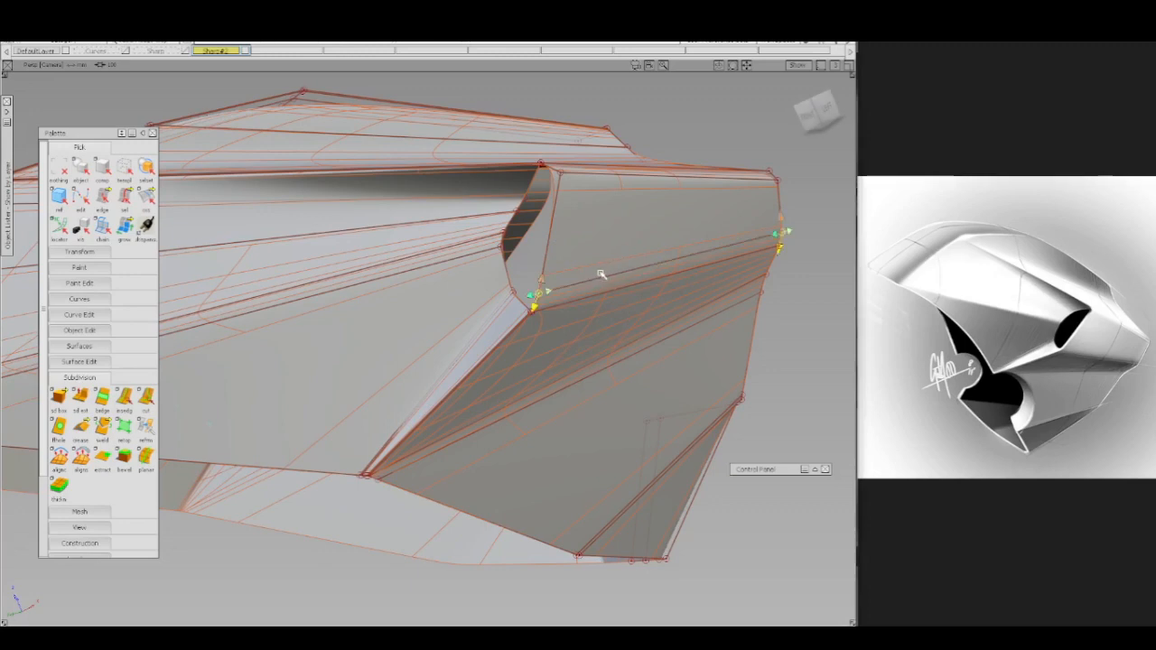
drag(542, 283, 543, 288)
- Move the edge running back from the upper end of the side opening closer to the top crease to sharpen it
ctrl+shift+drag(609, 250, 629, 175)
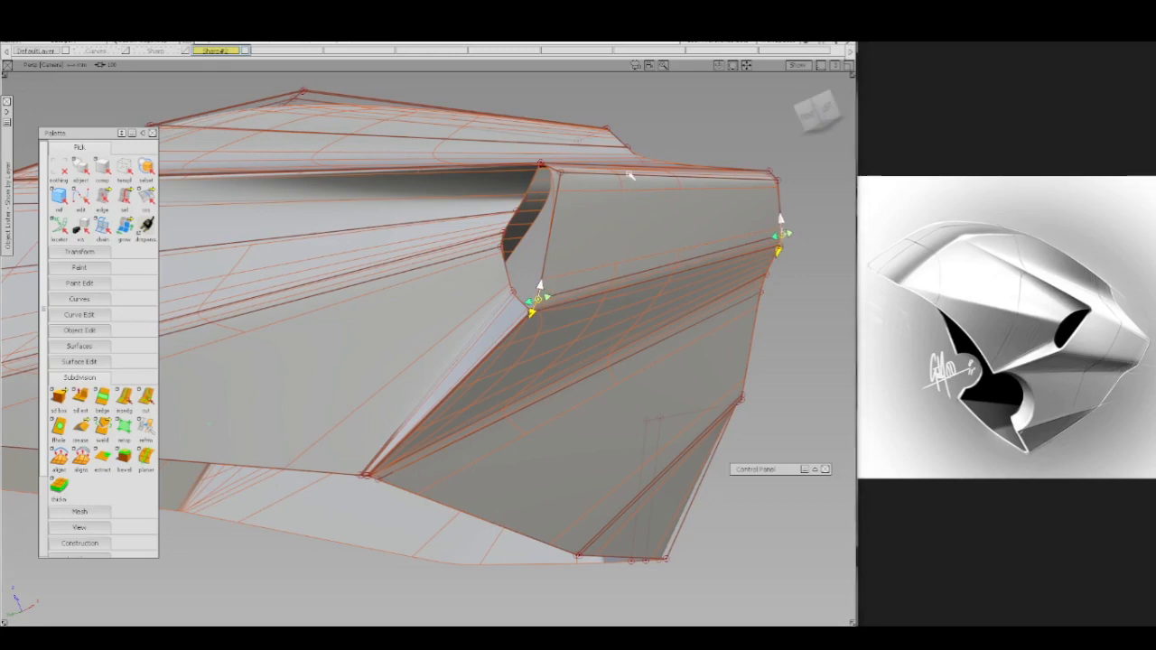
alt+shift+drag(636, 225, 599, 227)
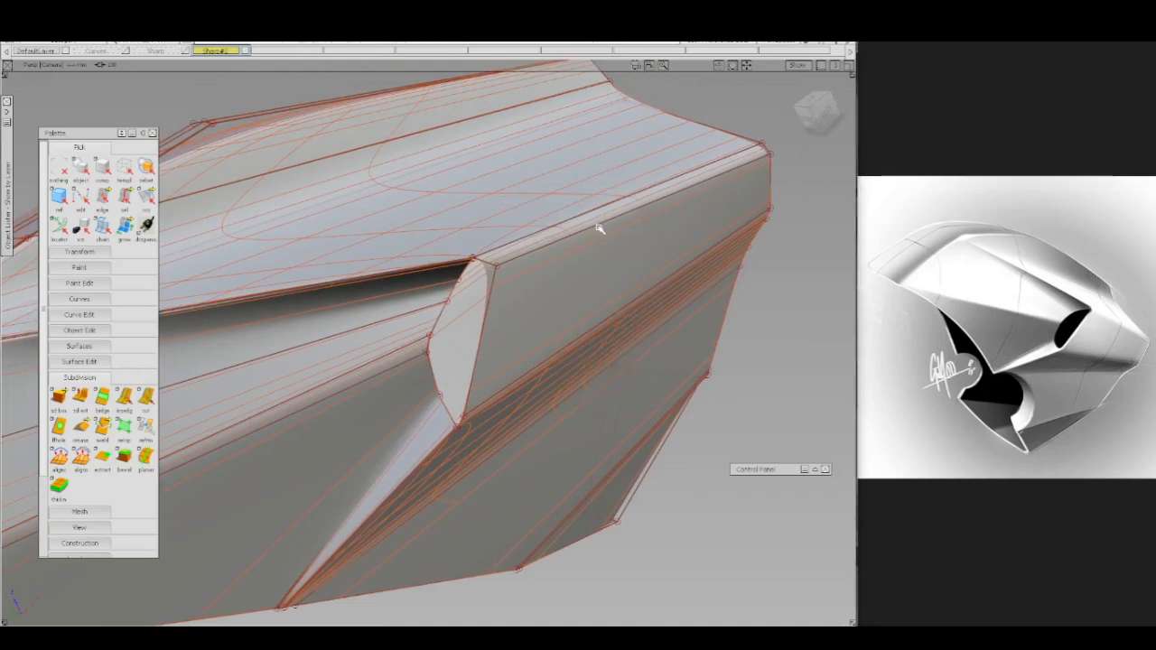
key(w)
drag(483, 262, 474, 255)
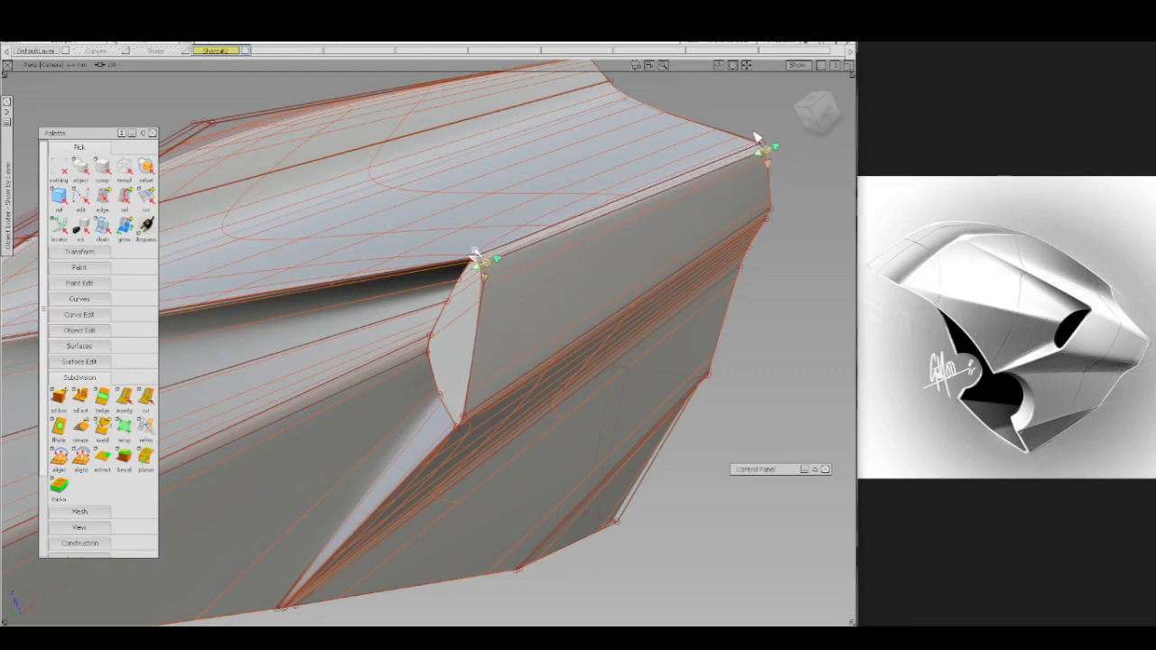
click(546, 186)
- Move the vertex on the side opening's front rim closer to its neighbour to tighten the crease running forward from it
scroll(544, 215, down, 2)
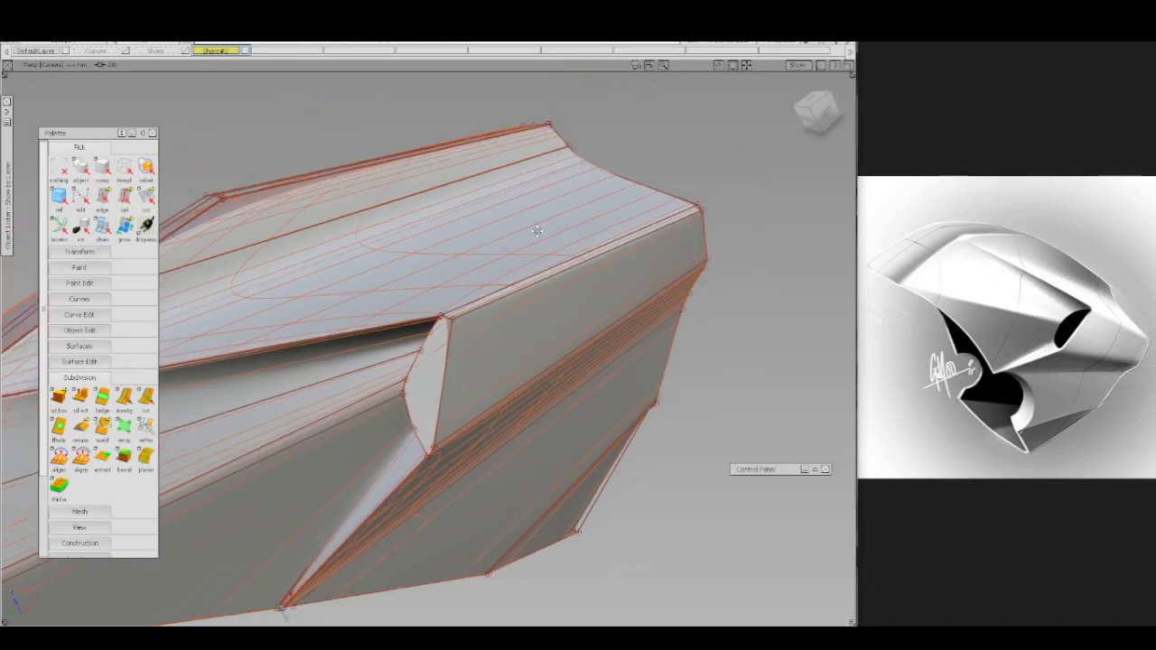
alt+shift+middle_drag(582, 224, 729, 171)
alt+shift+middle_drag(551, 320, 684, 262)
ctrl+shift+drag(571, 356, 524, 356)
click(519, 347)
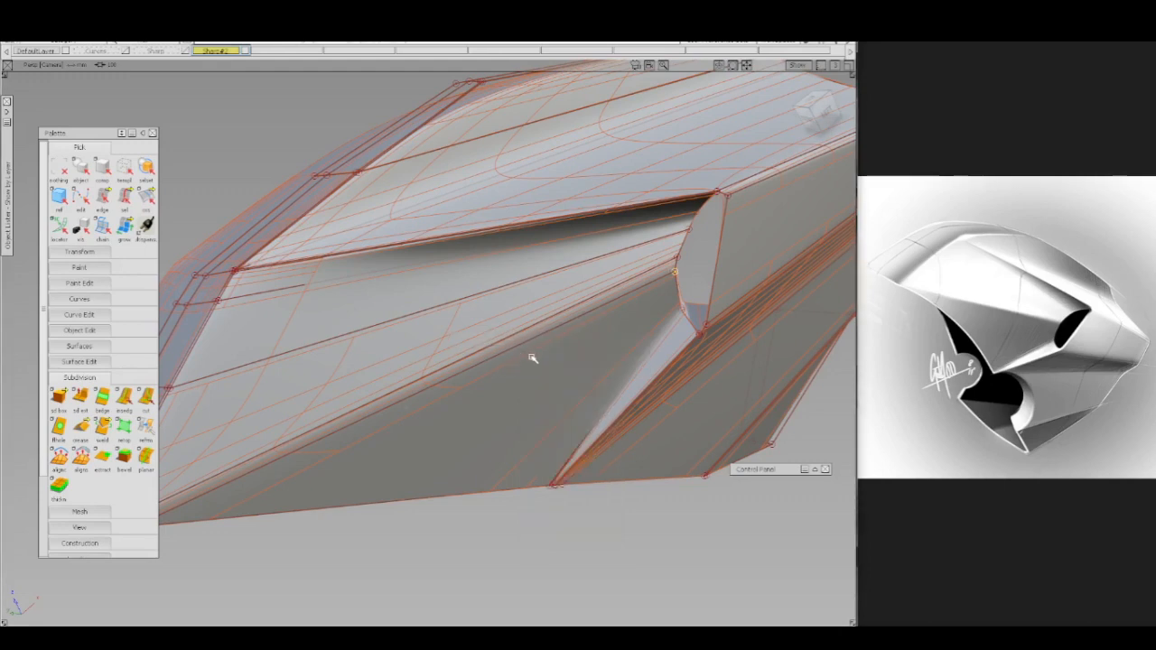
ctrl+shift+middle_drag(532, 356, 471, 389)
drag(677, 288, 679, 287)
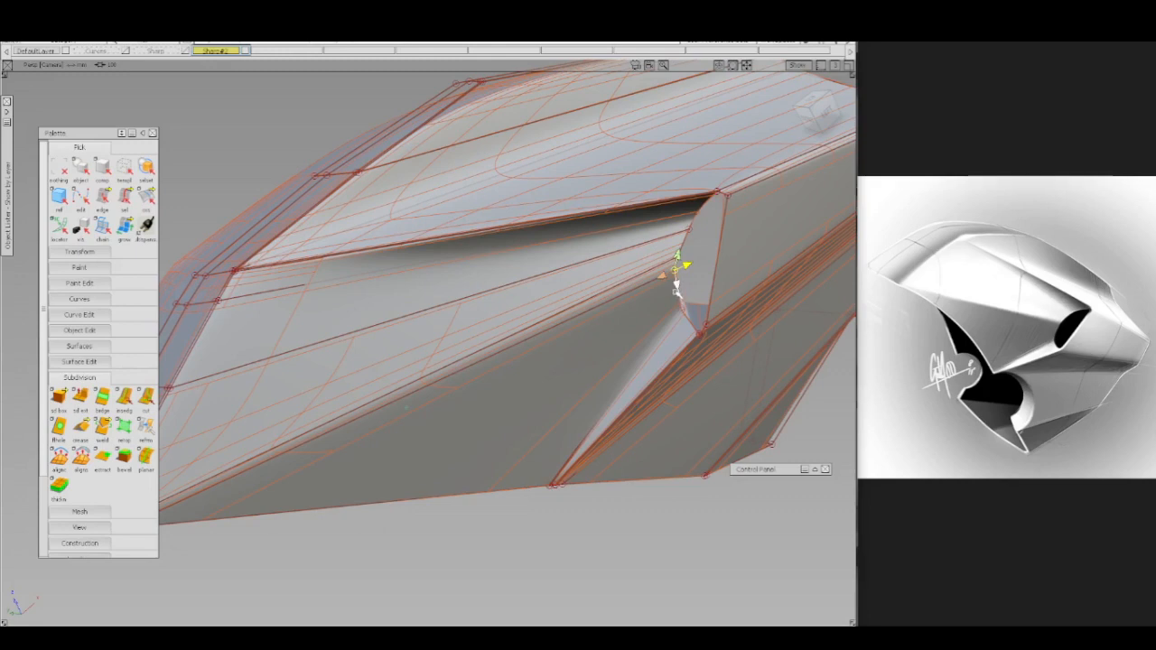
alt+shift+right_drag(666, 245, 694, 262)
ctrl+shift+drag(696, 263, 695, 245)
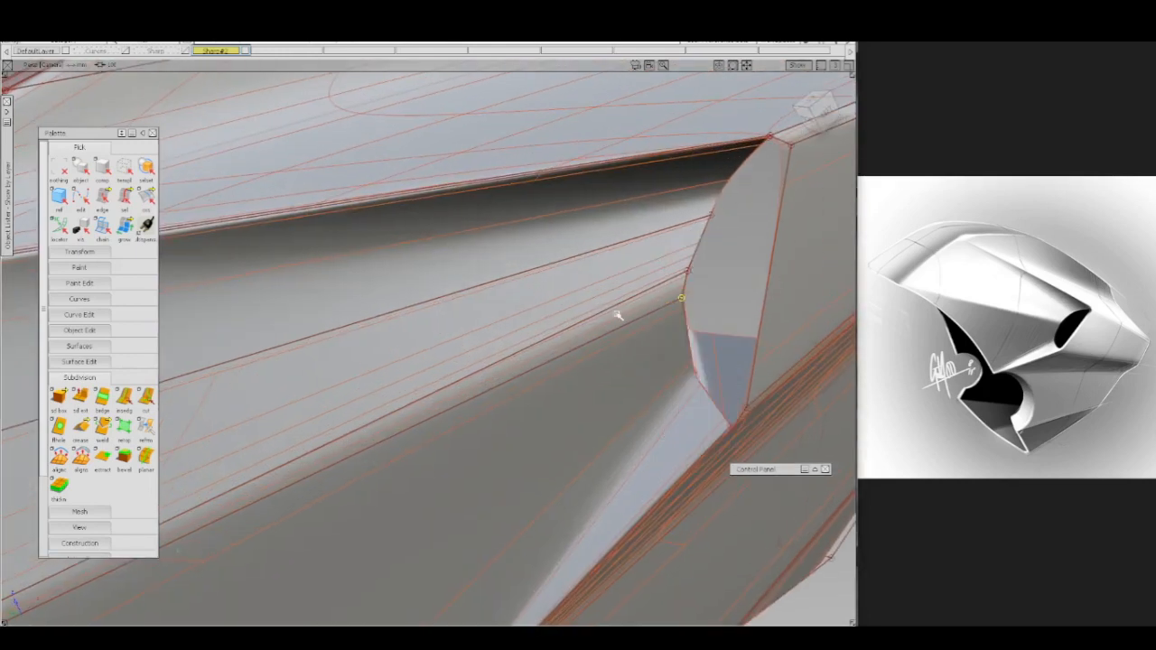
click(618, 315)
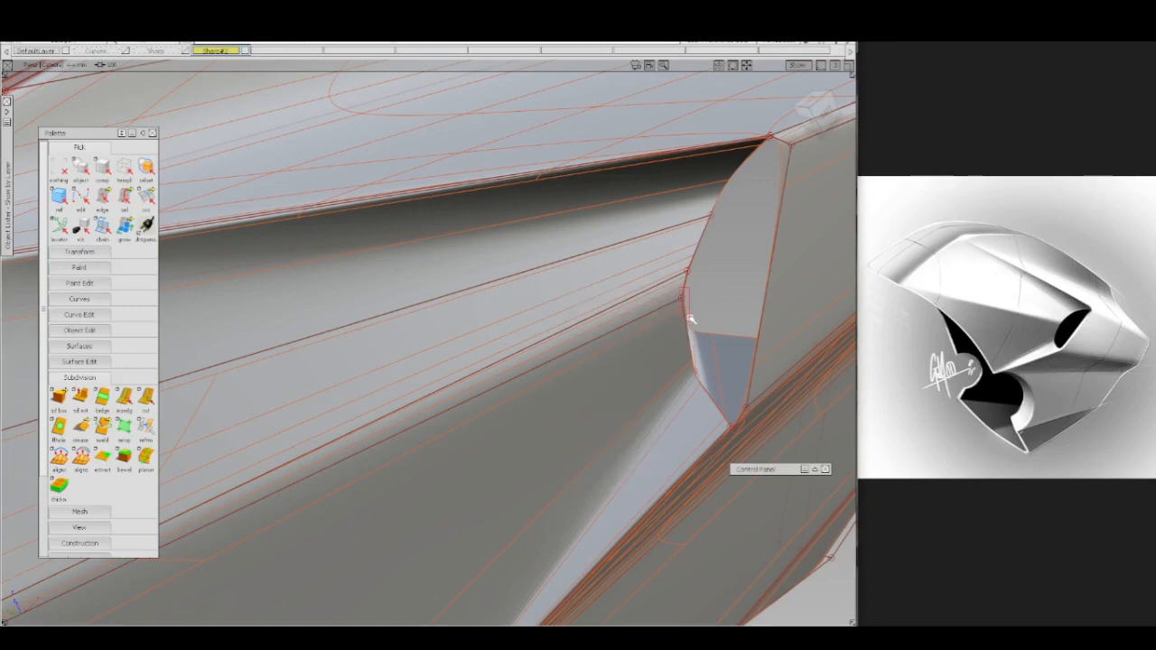
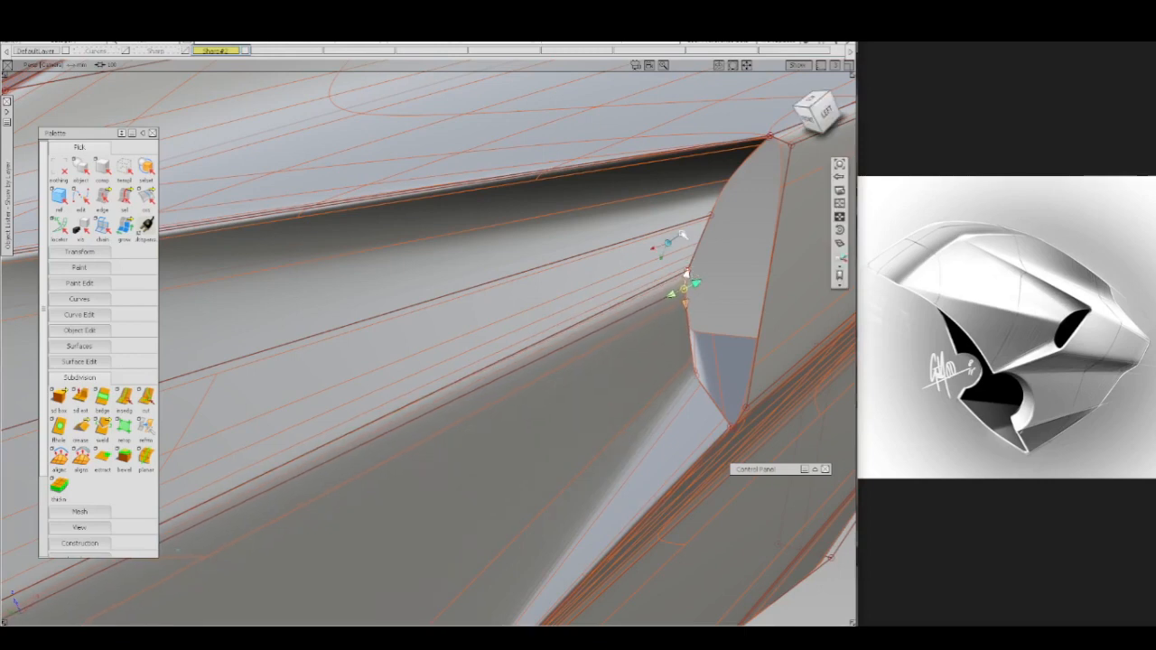
- Examine the overall shaded helmet with the control mesh hidden
alt+shift+drag(683, 237, 643, 362)
alt+shift+click(839, 276)
alt+shift+click(803, 311)
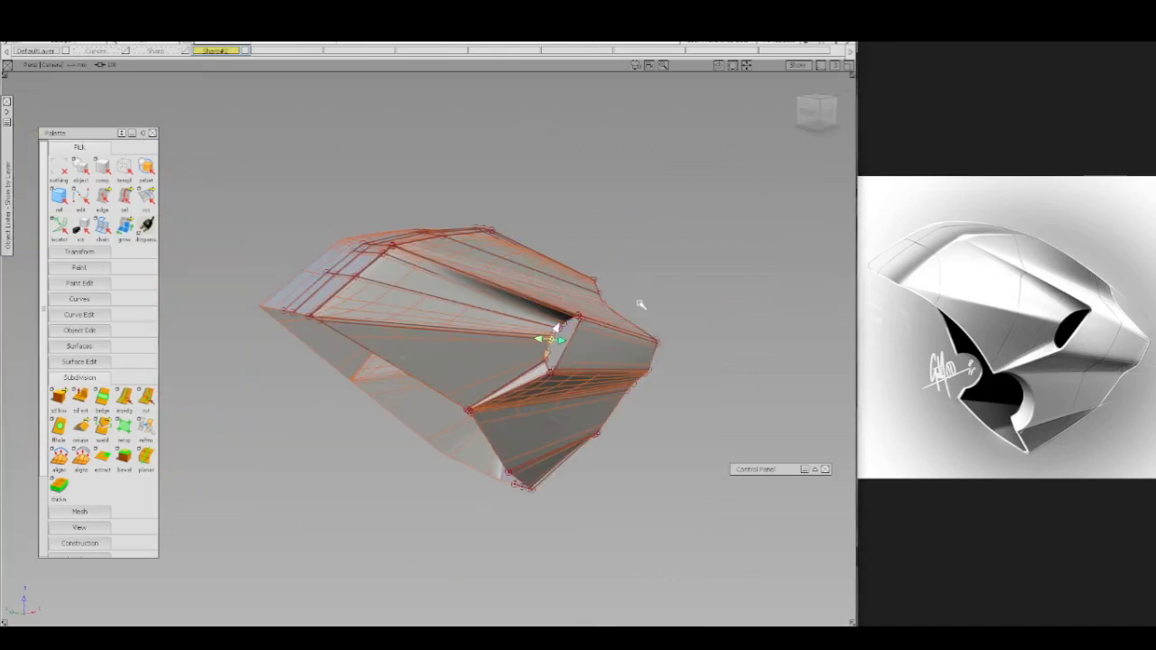
key(alt+m)
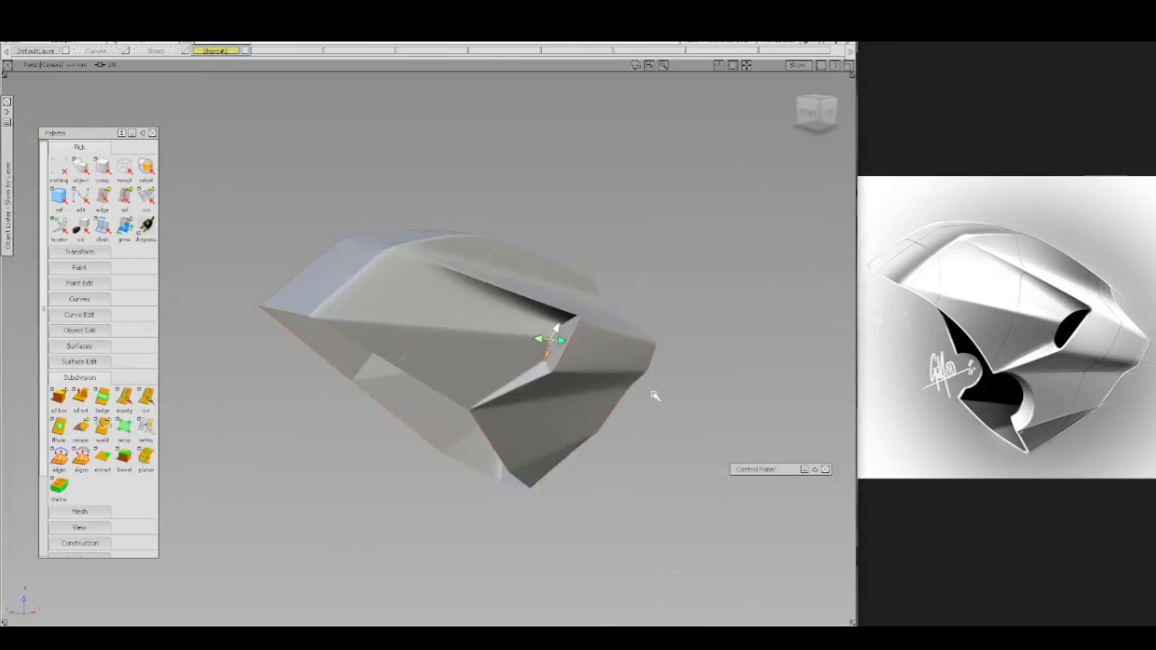
click(652, 319)
- Examine the corner where the upper crease meets the front edge strip, and the side panel between it and the opening
alt+shift+click(395, 248)
alt+shift+right_drag(405, 320, 425, 256)
key(alt+m)
alt+shift+drag(426, 276, 364, 299)
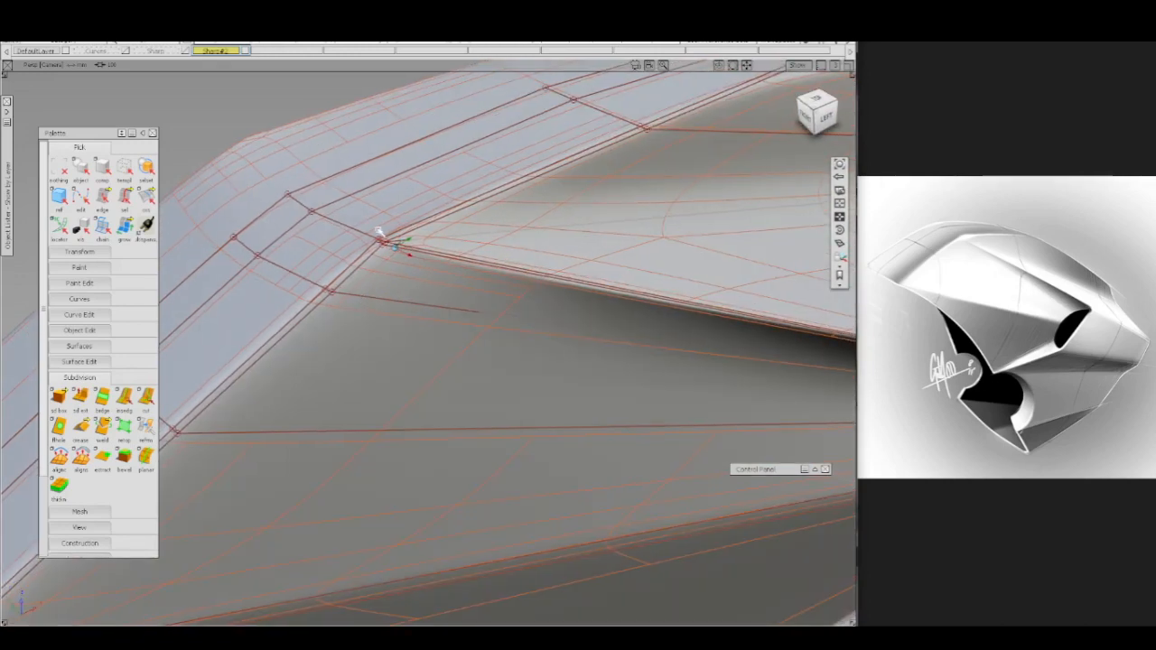
alt+shift+right_drag(382, 312, 412, 318)
alt+shift+drag(406, 330, 336, 337)
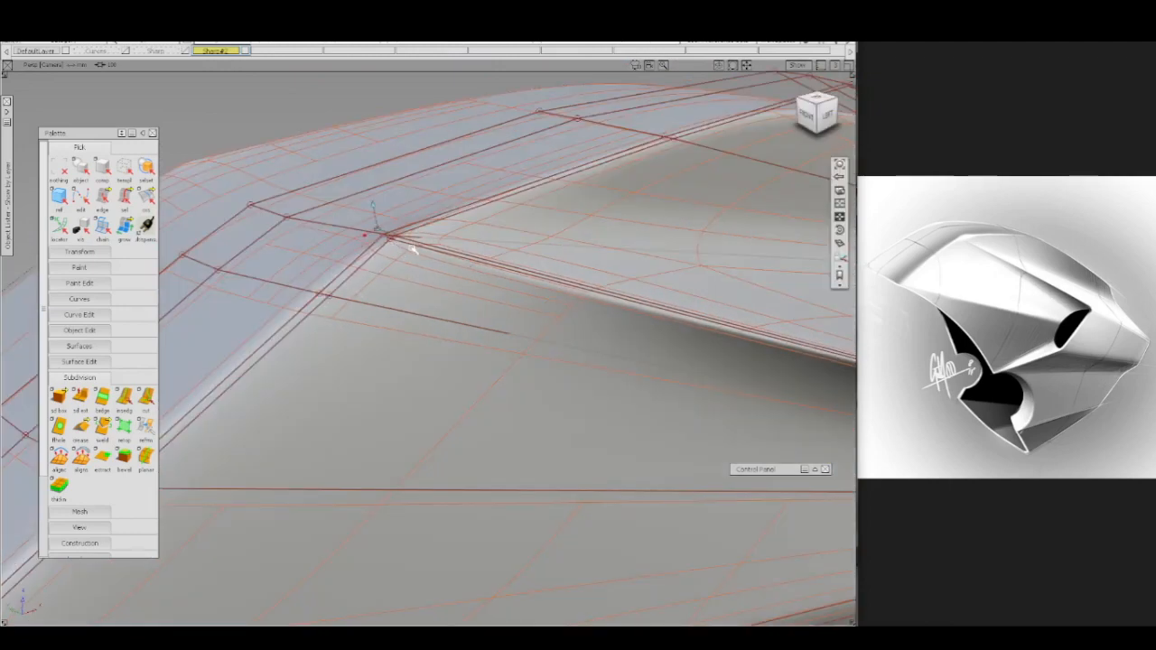
alt+shift+drag(412, 247, 332, 331)
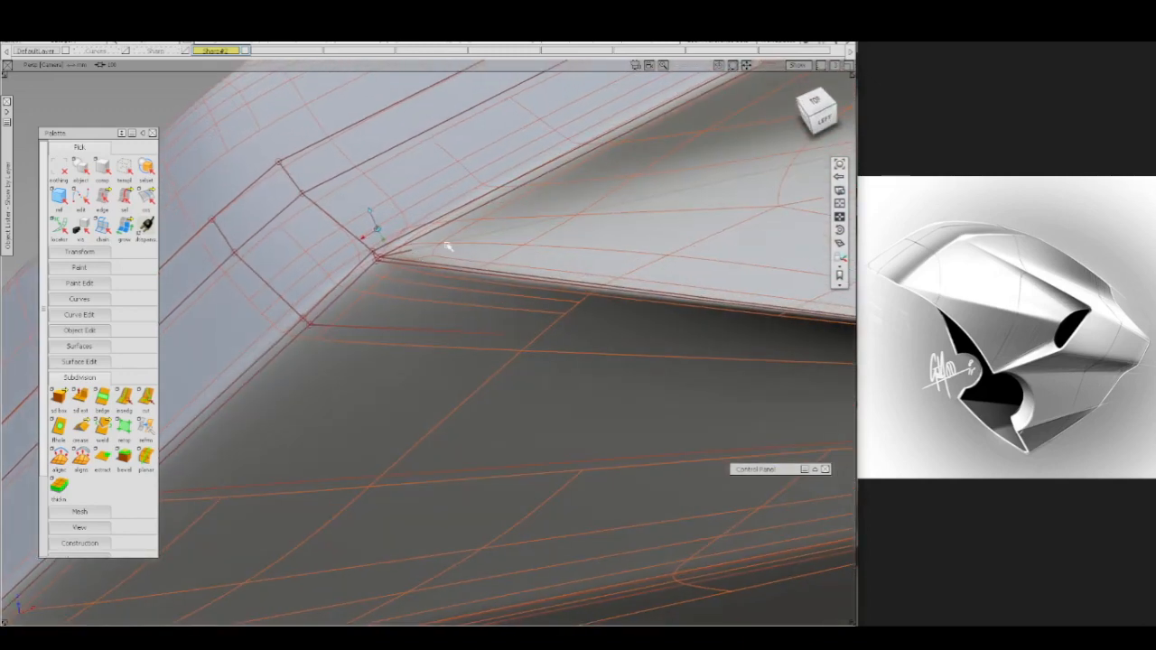
alt+shift+right_drag(397, 291, 392, 315)
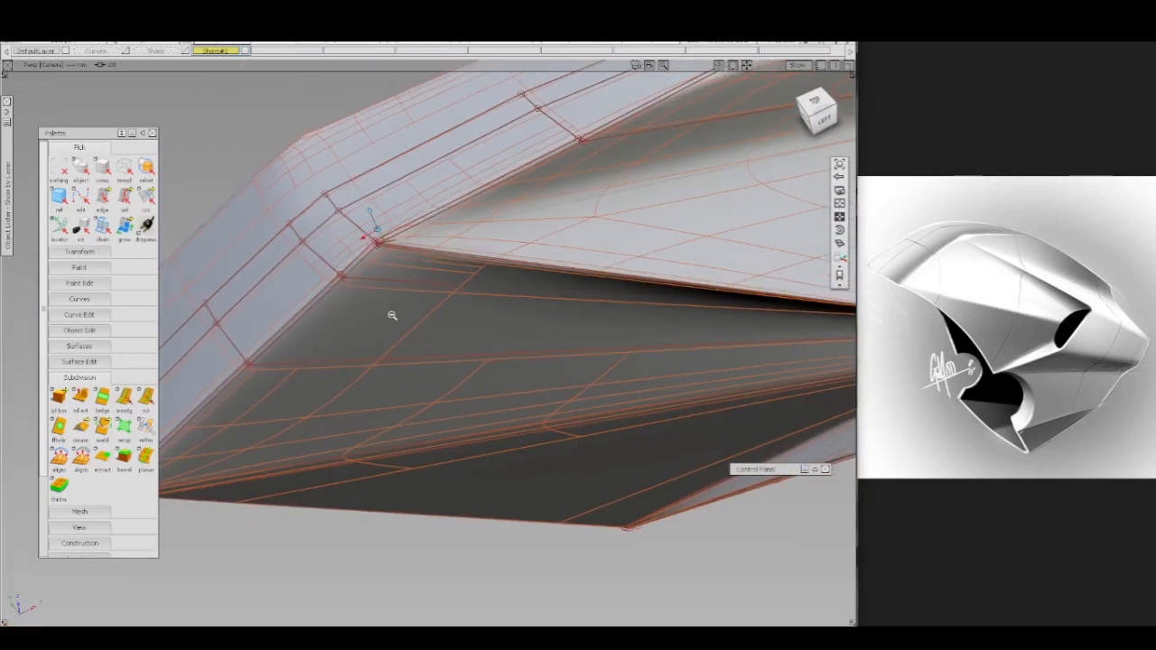
mouse_move(392, 315)
alt+shift+mouse_down()
mouse_move(371, 299)
mouse_move(374, 279)
mouse_move(389, 301)
alt+shift+mouse_up()
alt+shift+right_drag(388, 301, 387, 304)
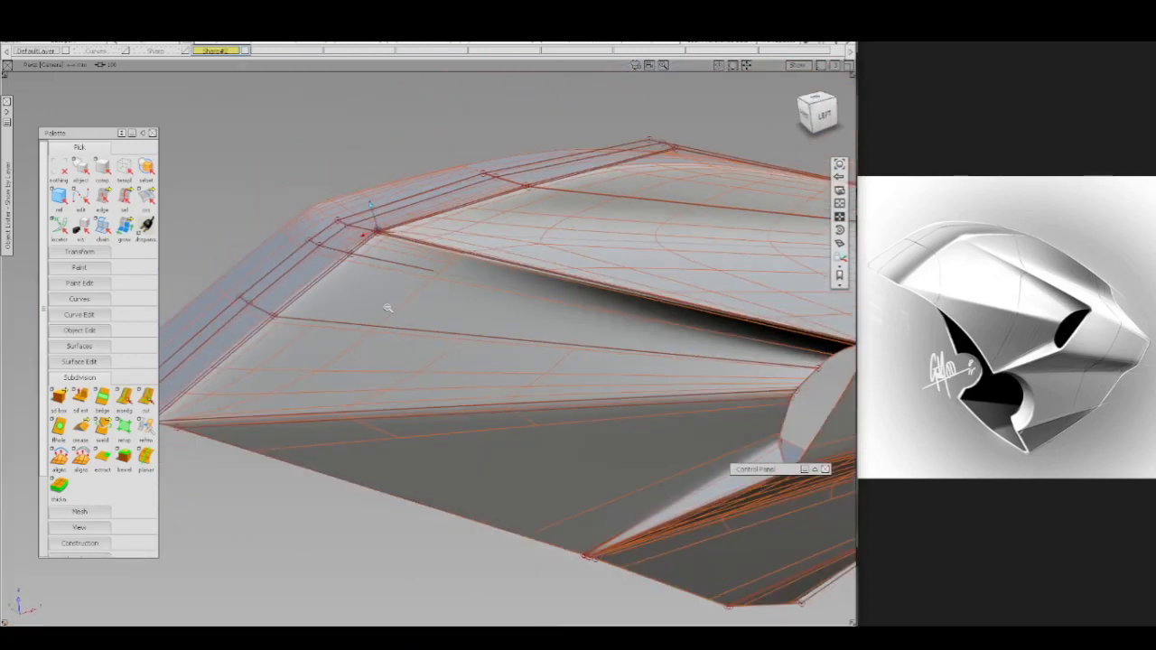
alt+shift+middle_drag(387, 305, 429, 303)
alt+shift+drag(429, 303, 343, 353)
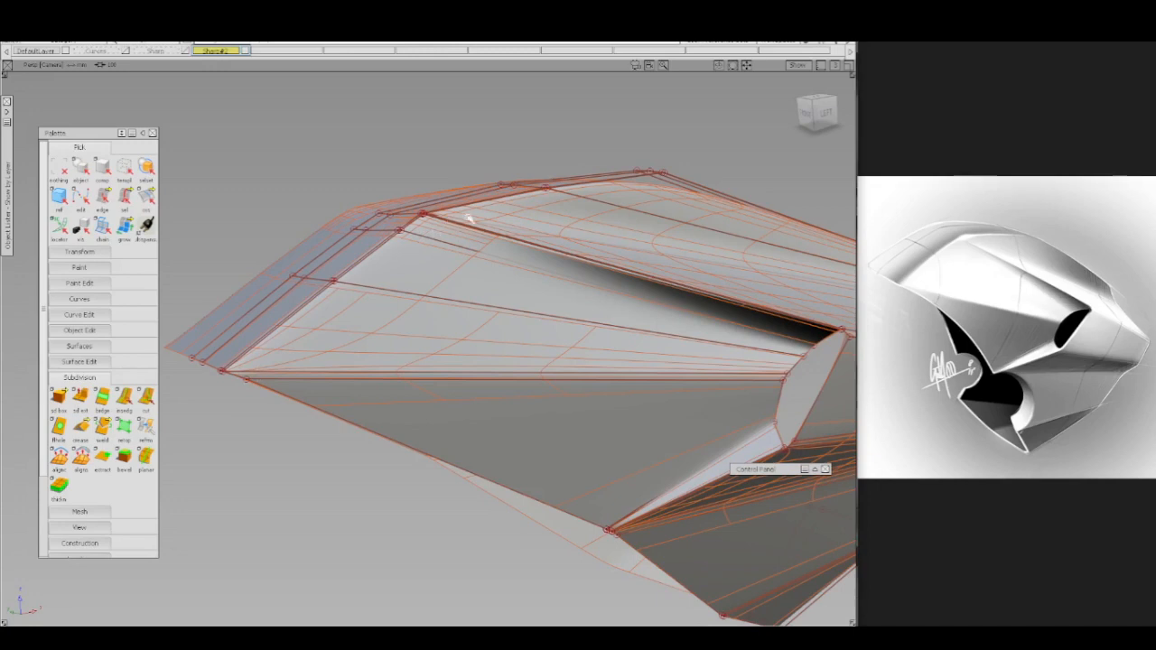
alt+shift+drag(539, 240, 518, 314)
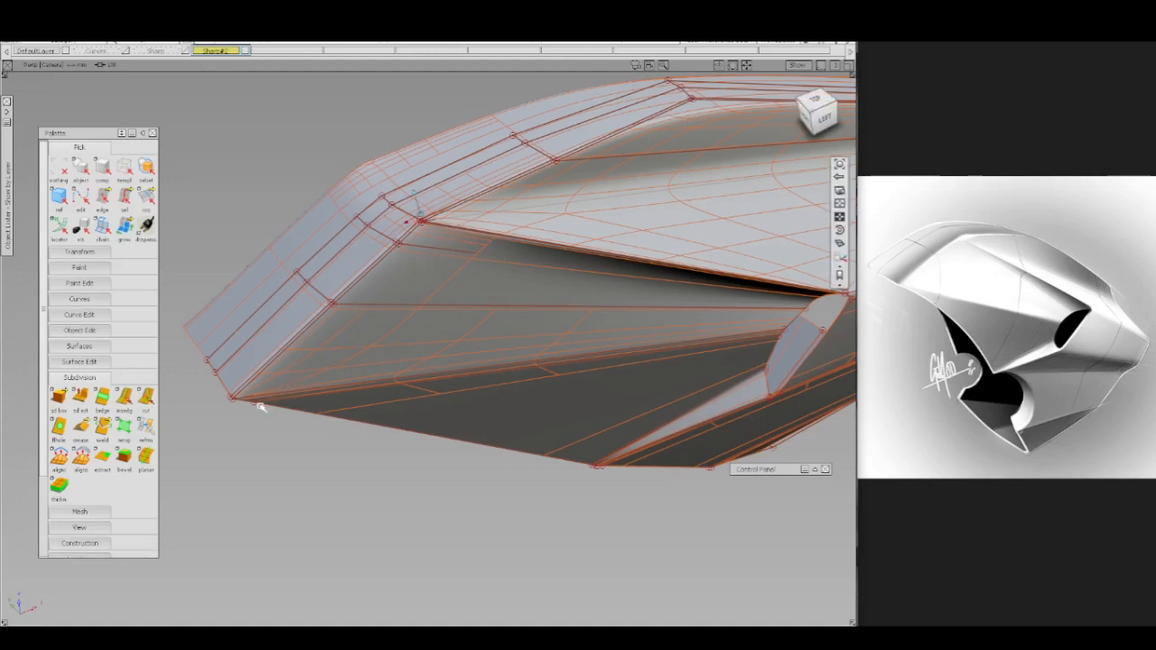
mouse_move(261, 406)
alt+shift+mouse_down()
mouse_move(245, 360)
mouse_move(245, 405)
alt+shift+mouse_up()
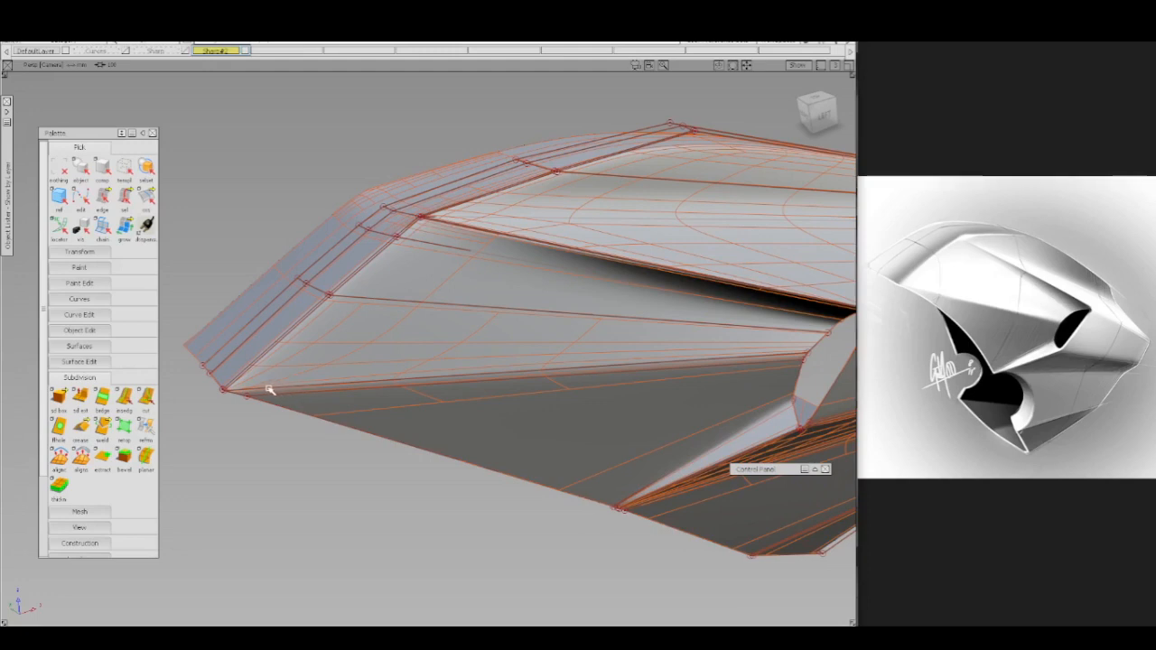
key(c)
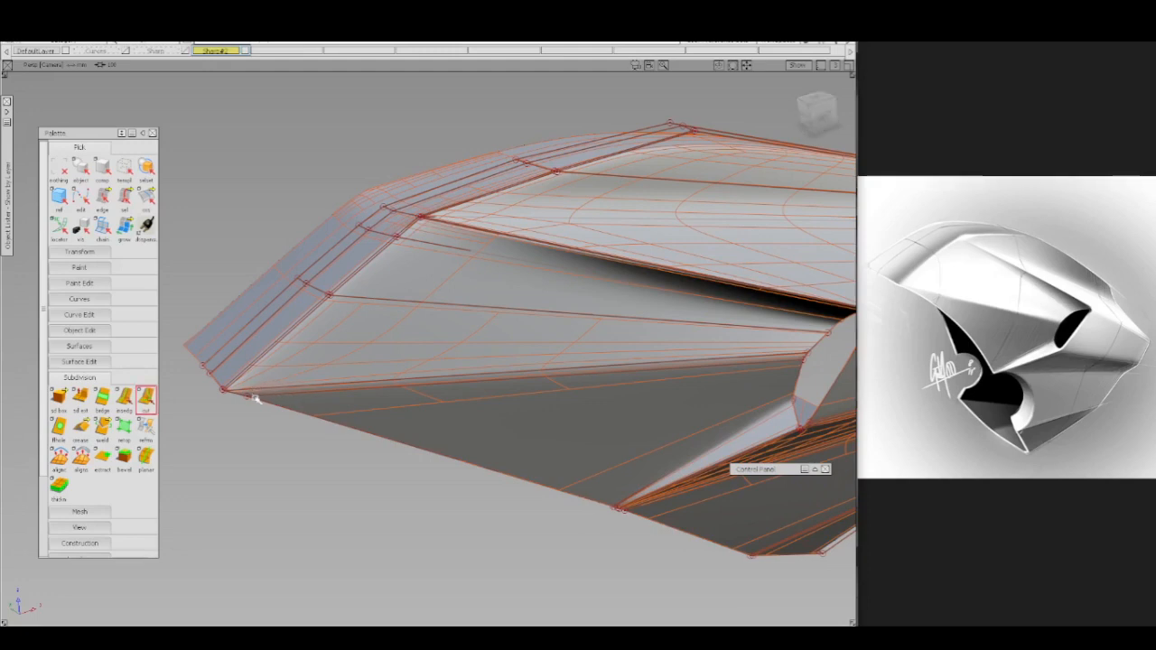
click(240, 398)
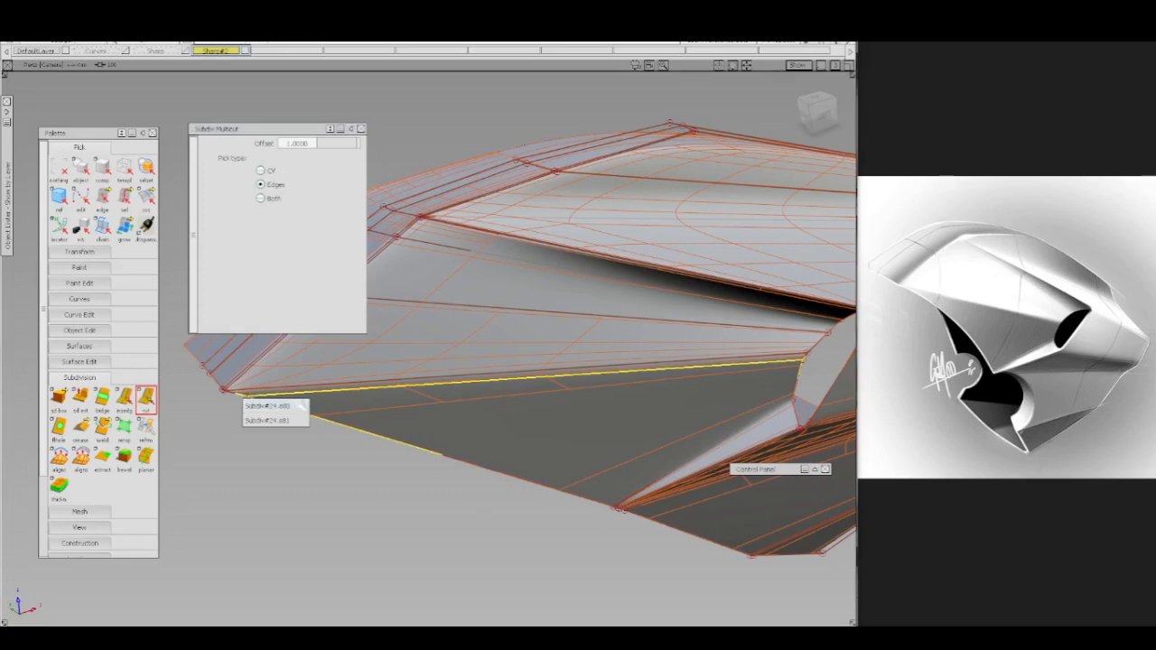
click(297, 407)
drag(230, 412, 372, 368)
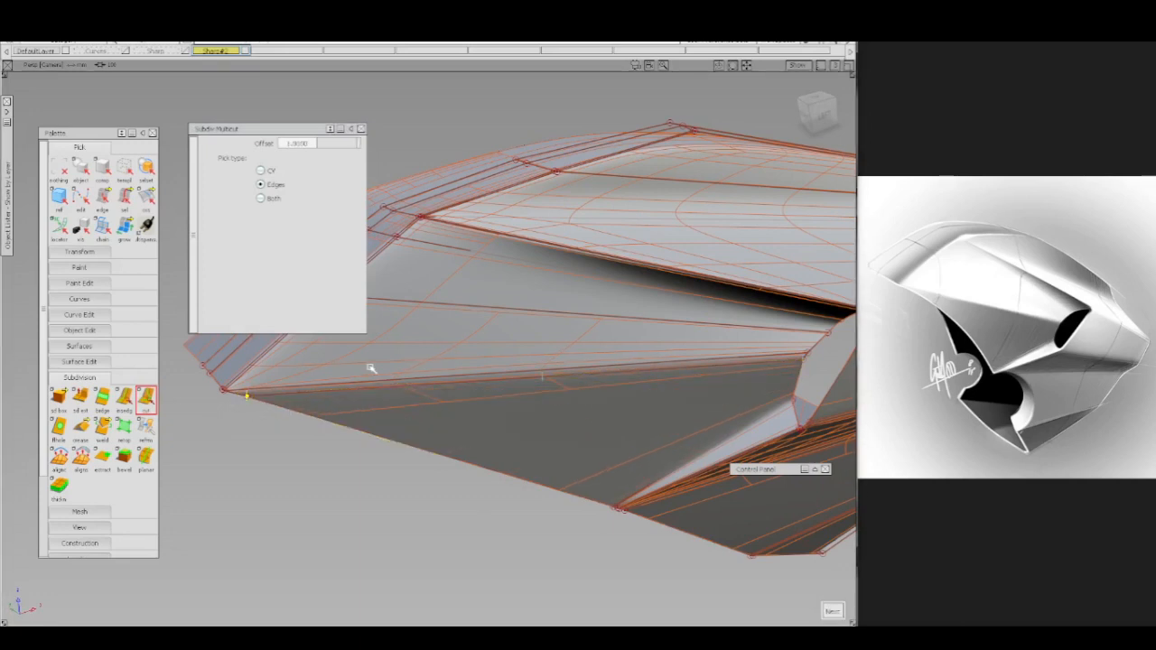
alt+shift+middle_drag(375, 369, 402, 393)
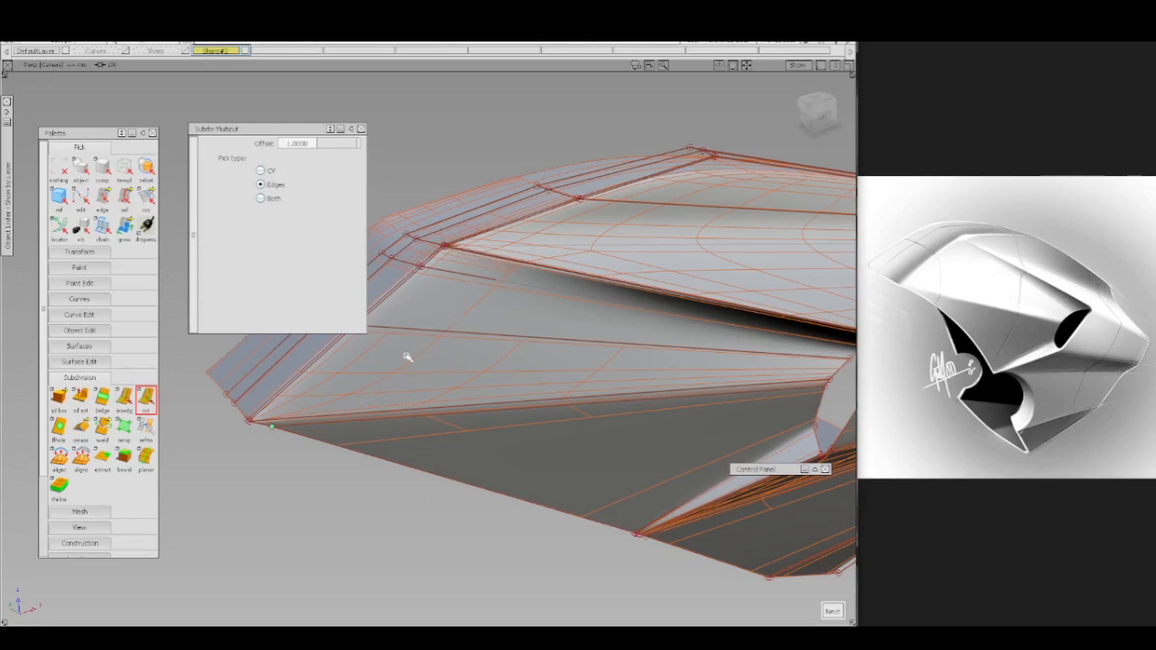
key(Escape)
- Cut a new edge across the upper side panel, from the crease near the front corner to the panel's rear edge
click(551, 269)
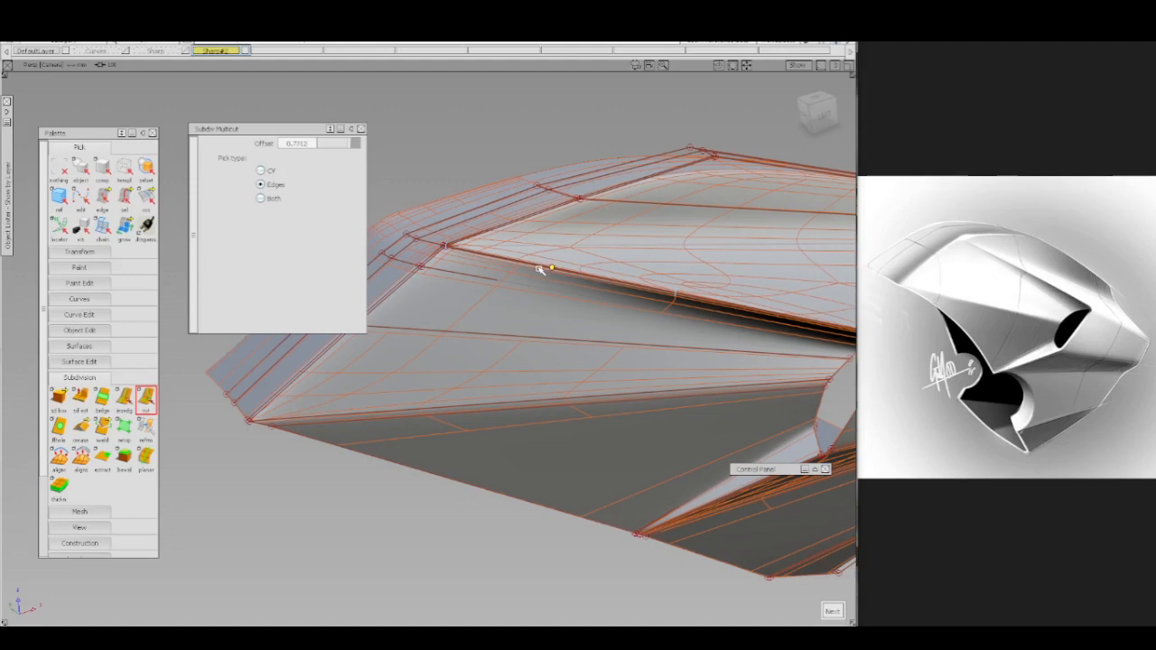
drag(540, 270, 531, 267)
alt+shift+right_drag(583, 256, 608, 309)
alt+shift+drag(608, 309, 661, 285)
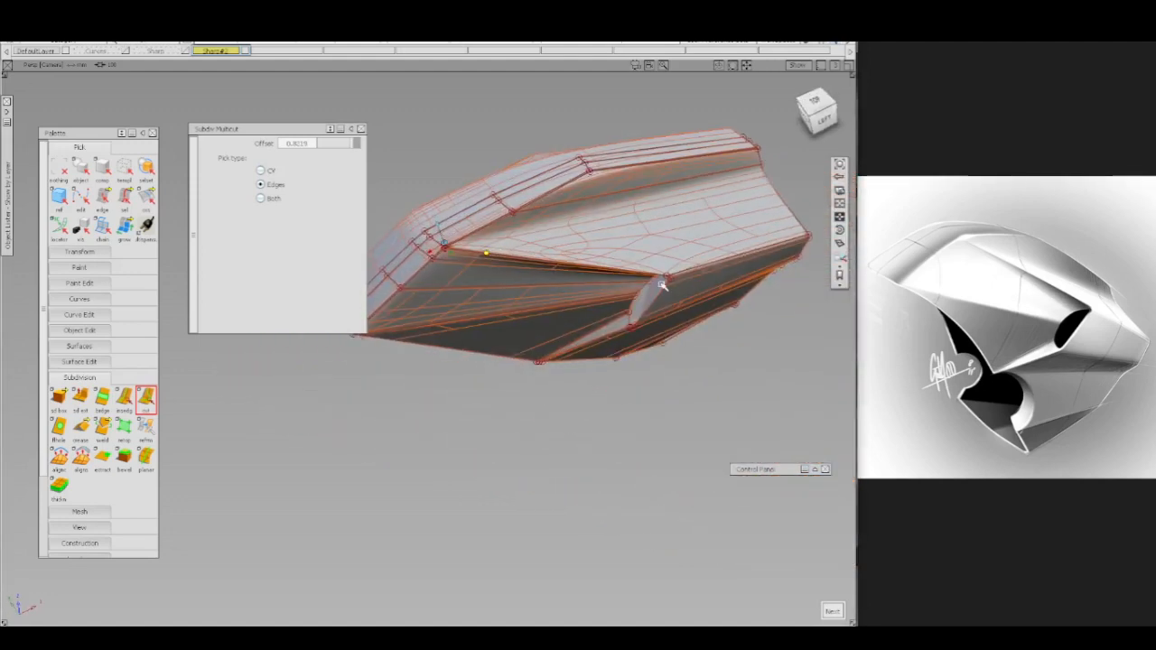
click(773, 188)
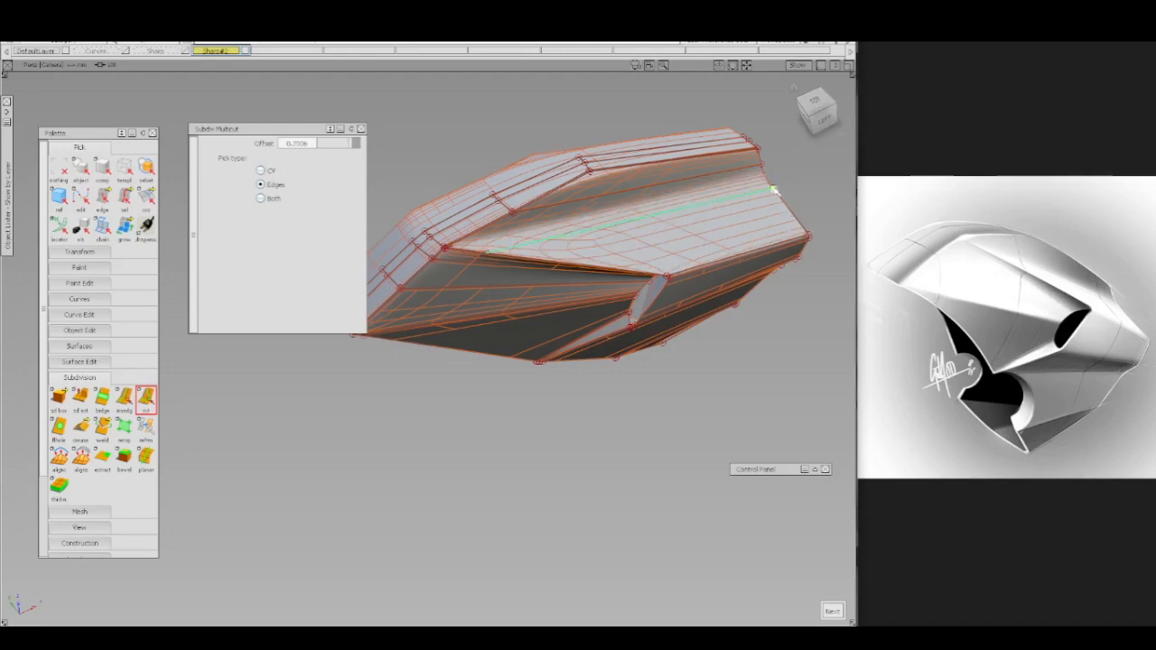
drag(775, 193, 777, 196)
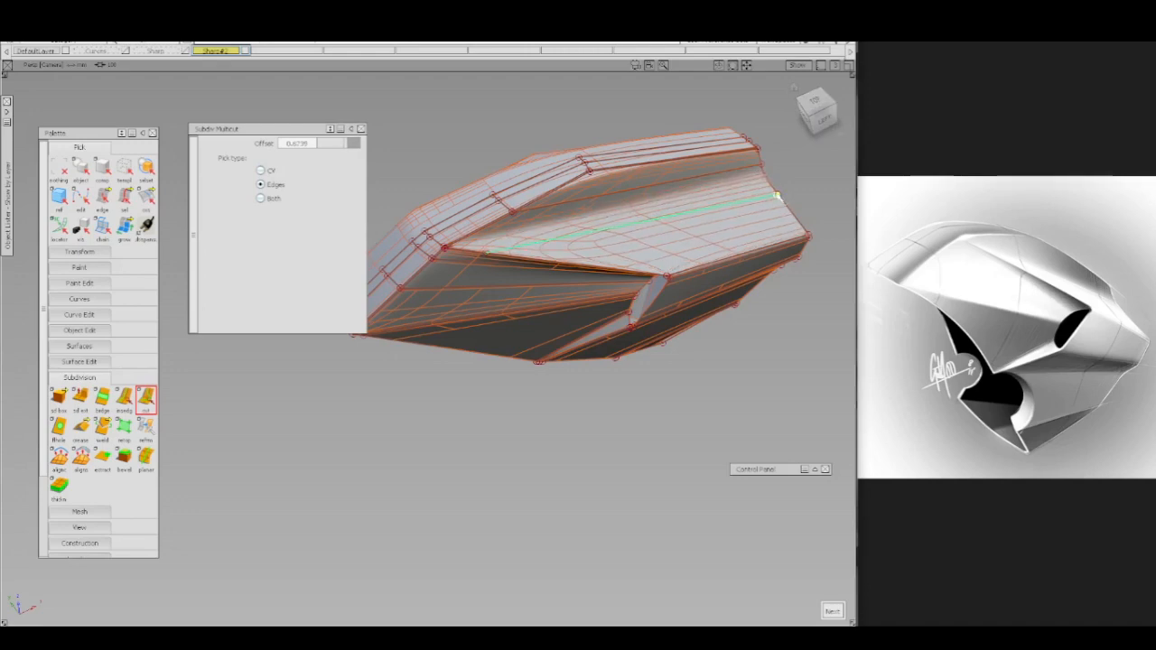
alt+shift+drag(563, 302, 467, 294)
alt+shift+right_drag(462, 310, 621, 244)
ctrl+shift+drag(621, 243, 624, 198)
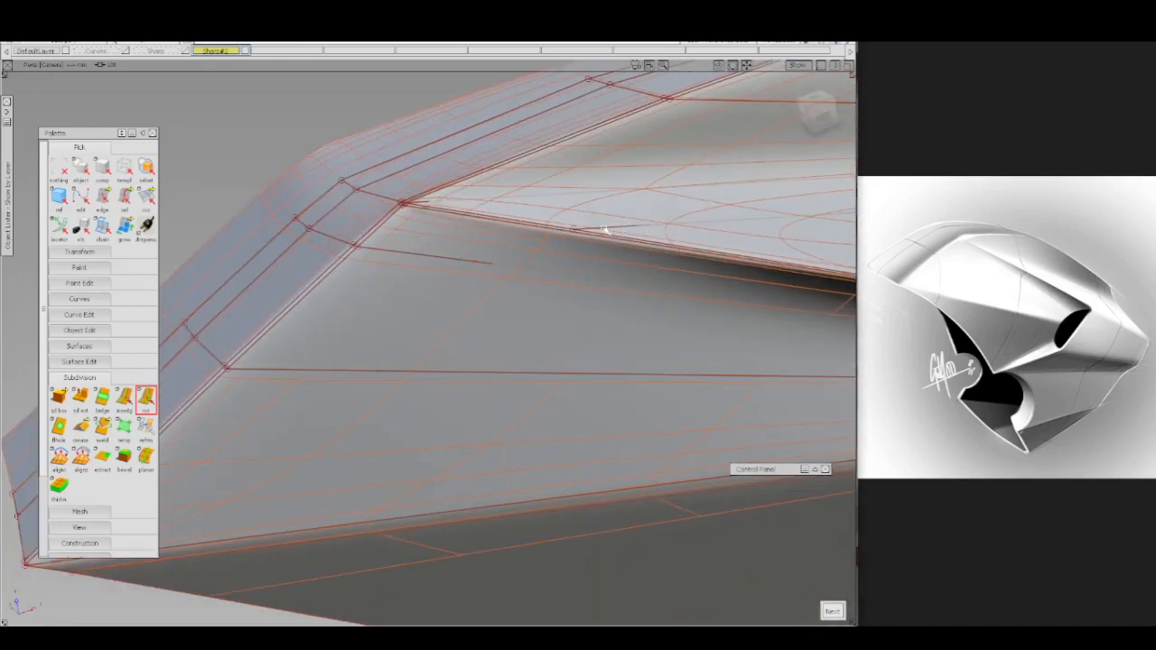
- Save the file and duplicate the Sharp#2 layer with its contents, leaving nothing picked
key(ctrl+s)
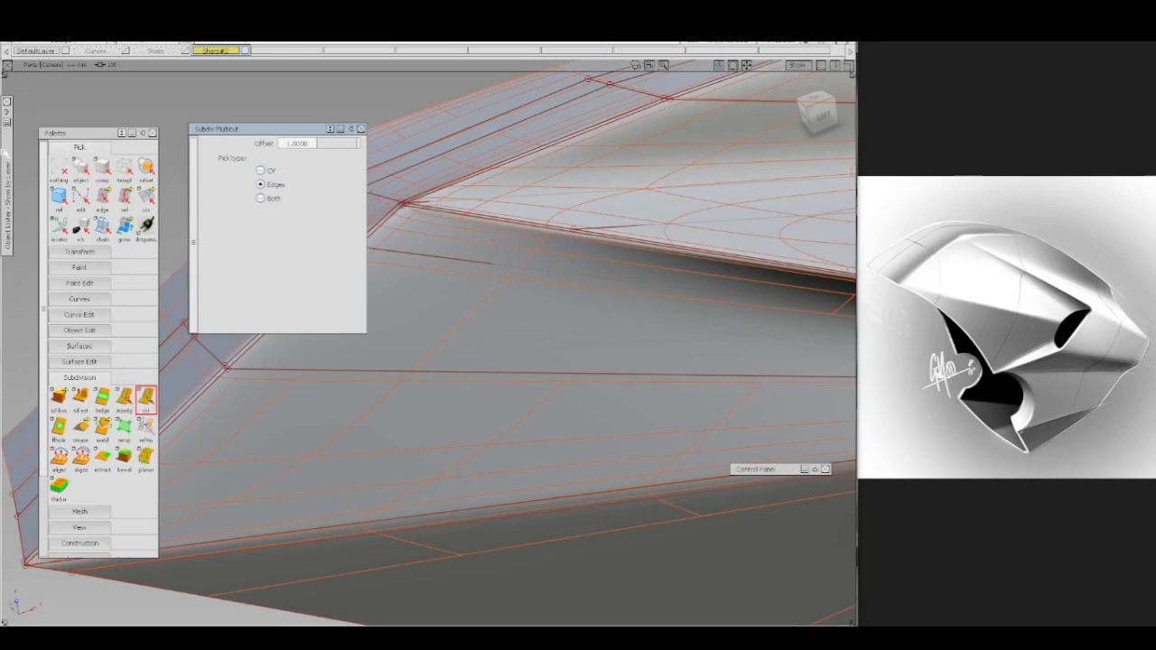
mouse_move(5, 155)
click(31, 177)
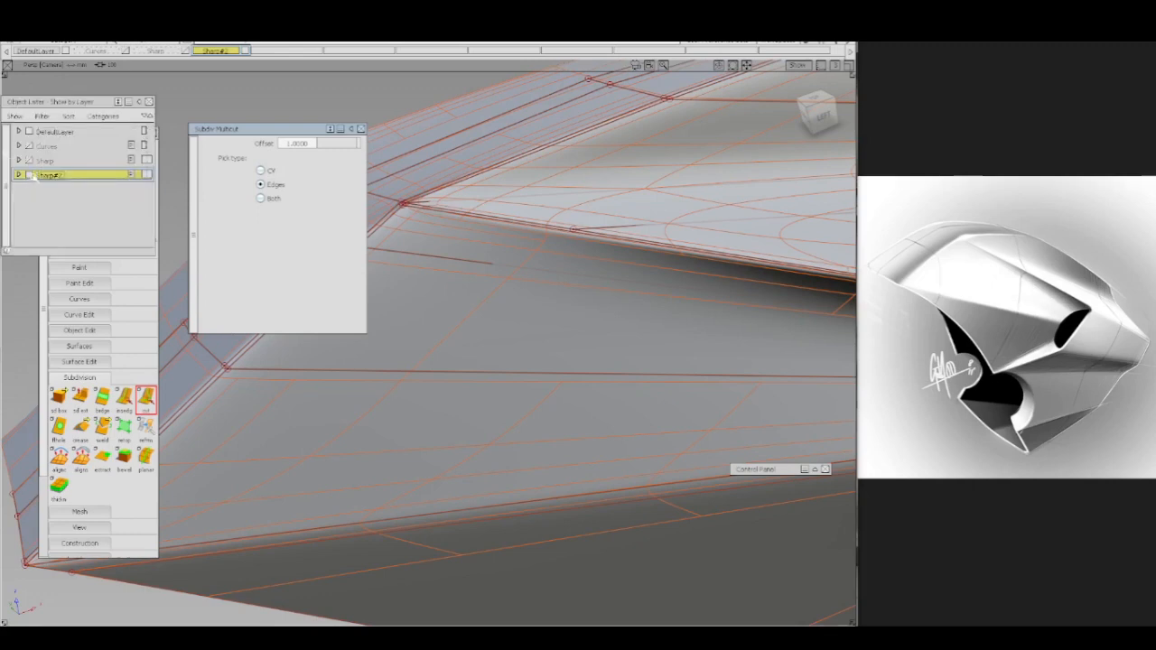
click(40, 189)
right_click(50, 179)
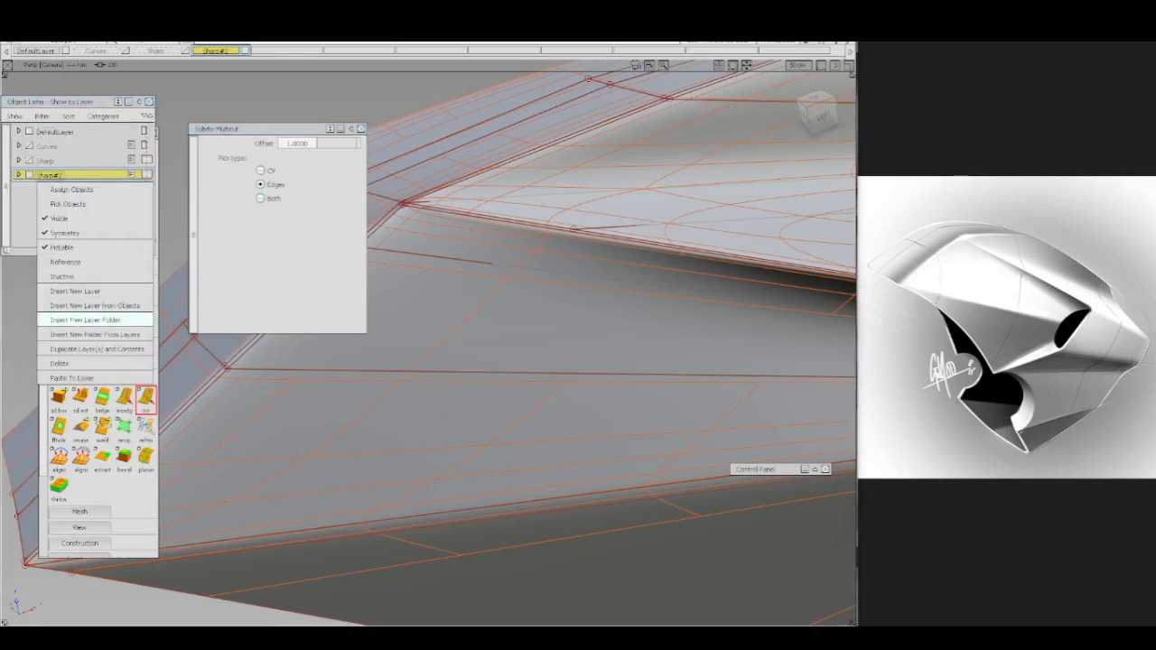
click(97, 348)
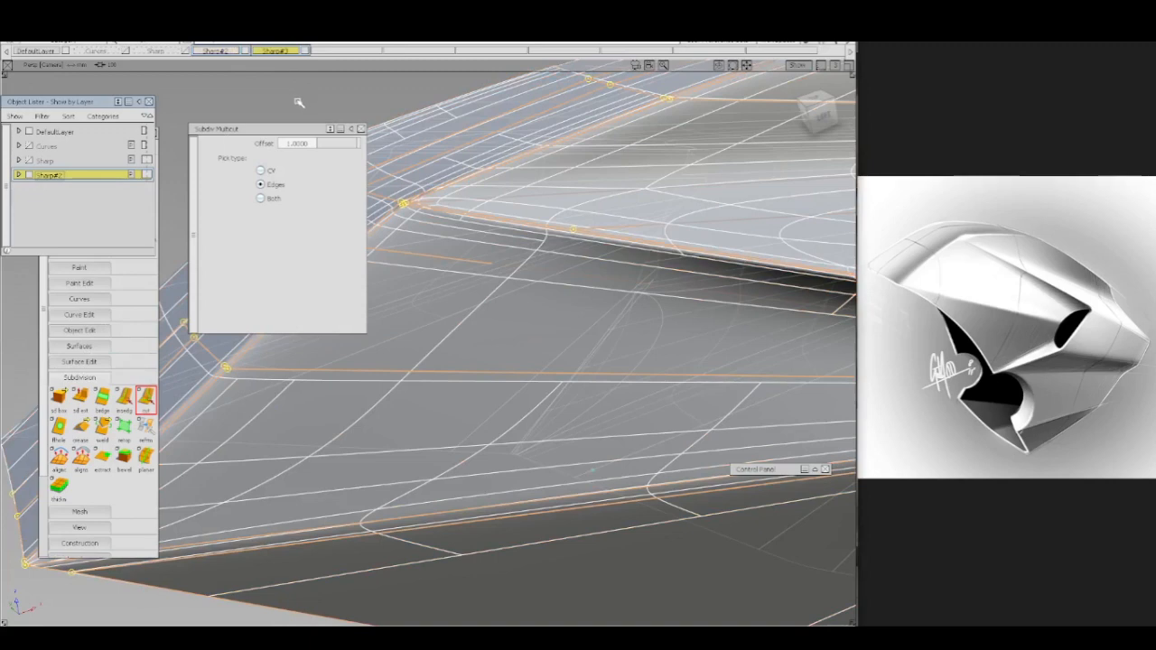
ctrl+shift+drag(296, 100, 295, 73)
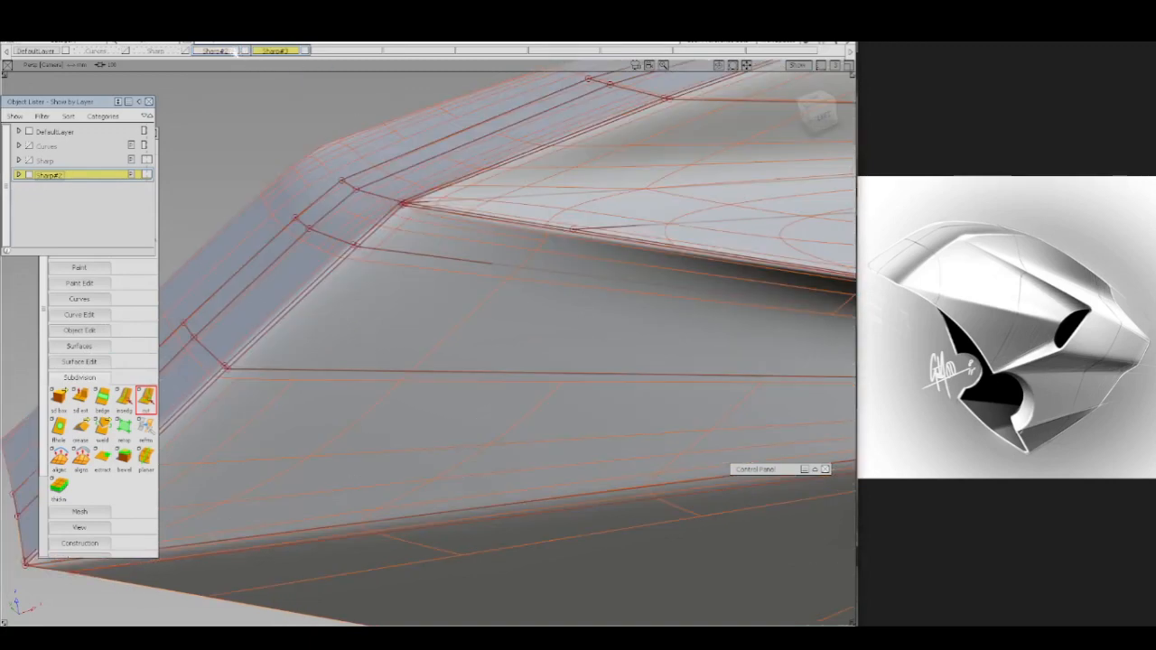
- Rename the Sharp#2 layer as Smooth 1 and its duplicate as Smooth 2
click(234, 51)
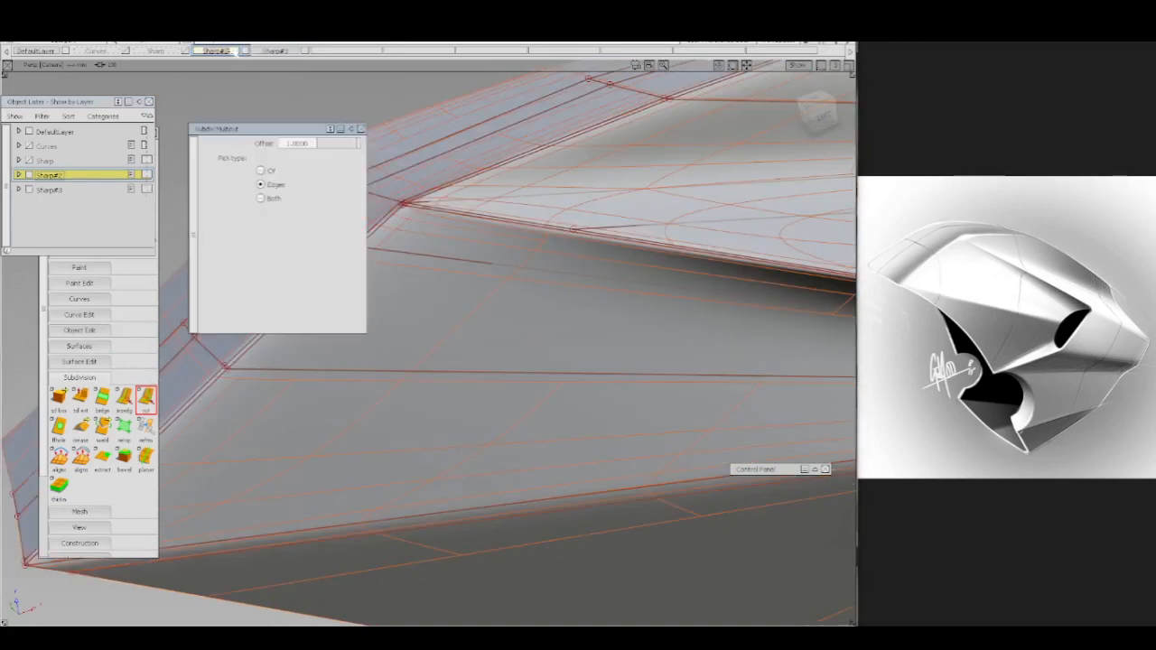
text(Smooth 1)
key(Return)
click(280, 50)
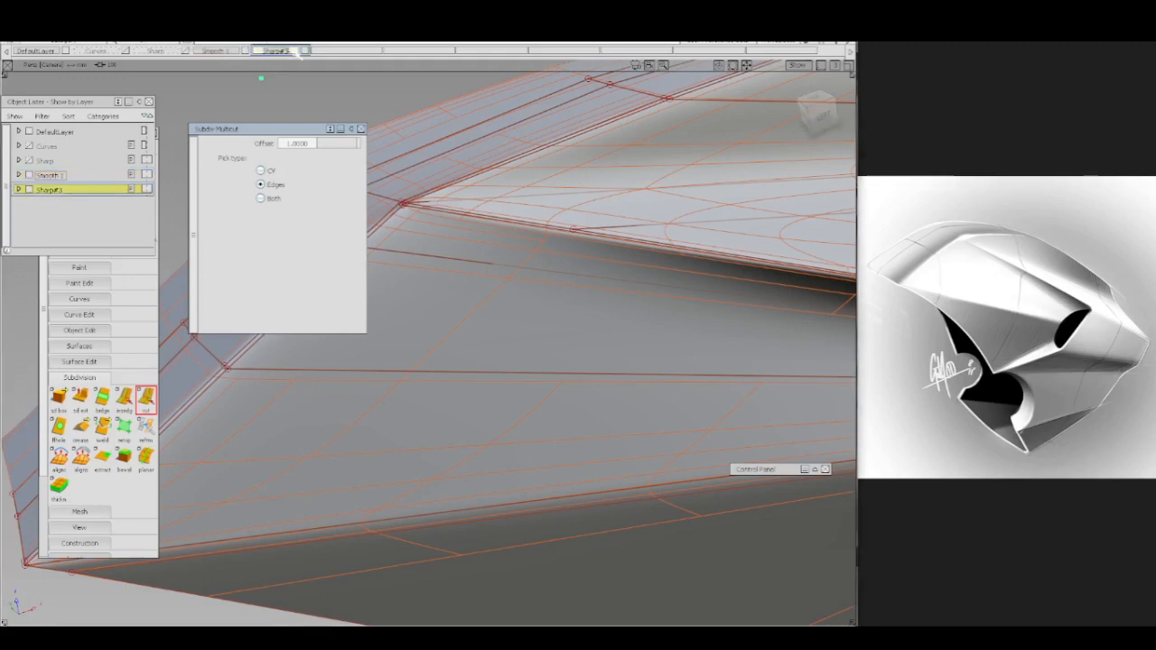
text(Sm)
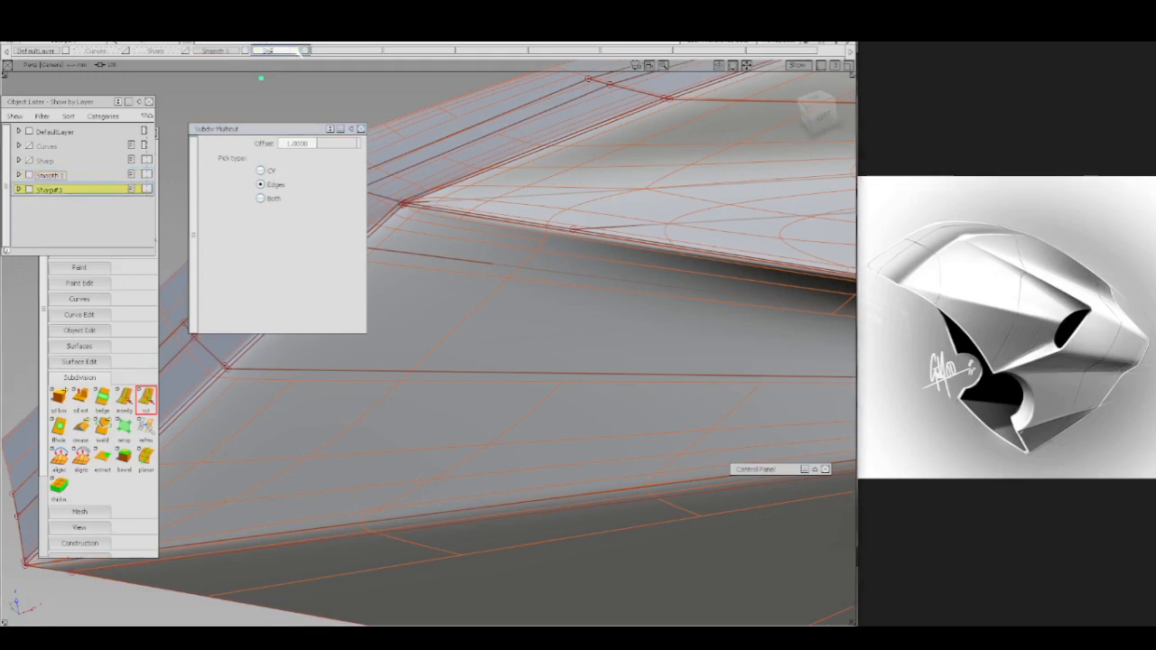
text(ooth 2)
click(309, 95)
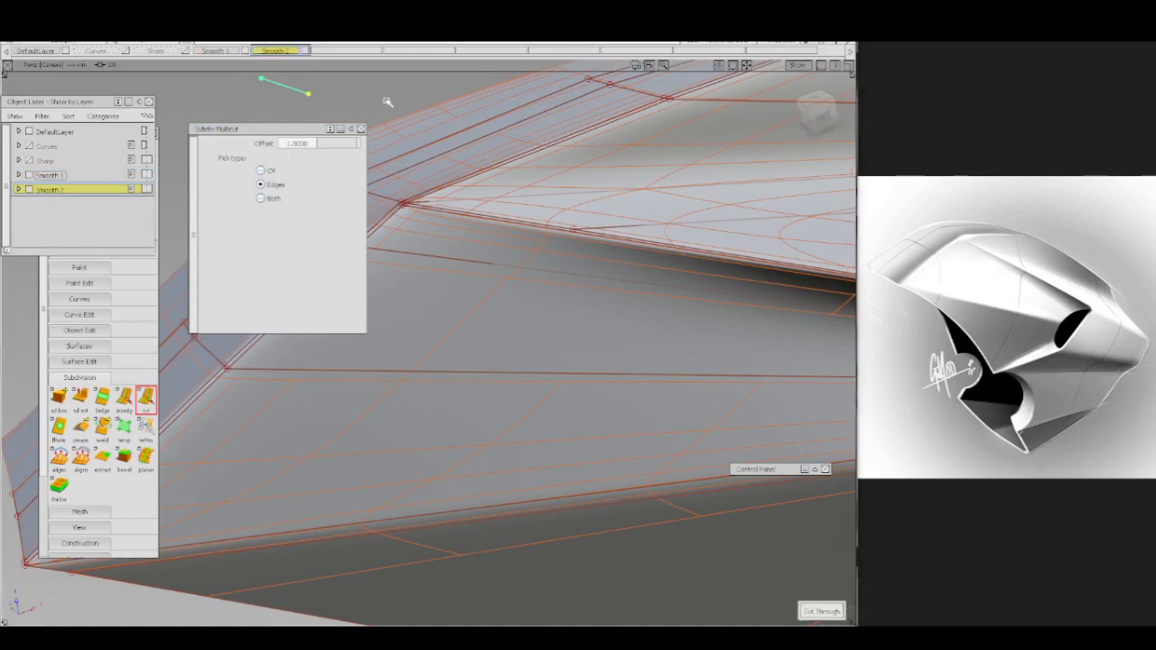
key(Escape)
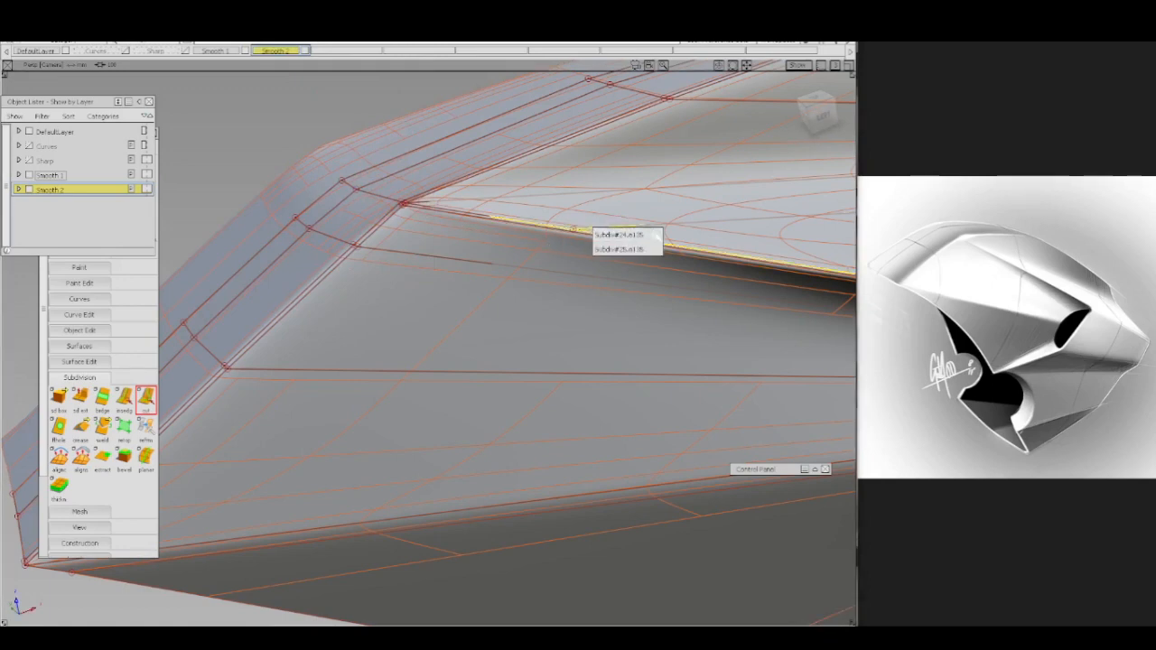
- Cut across the side panel from the new vertex on the upper crease down to the lower crease, placing the end point in the left view
click(574, 235)
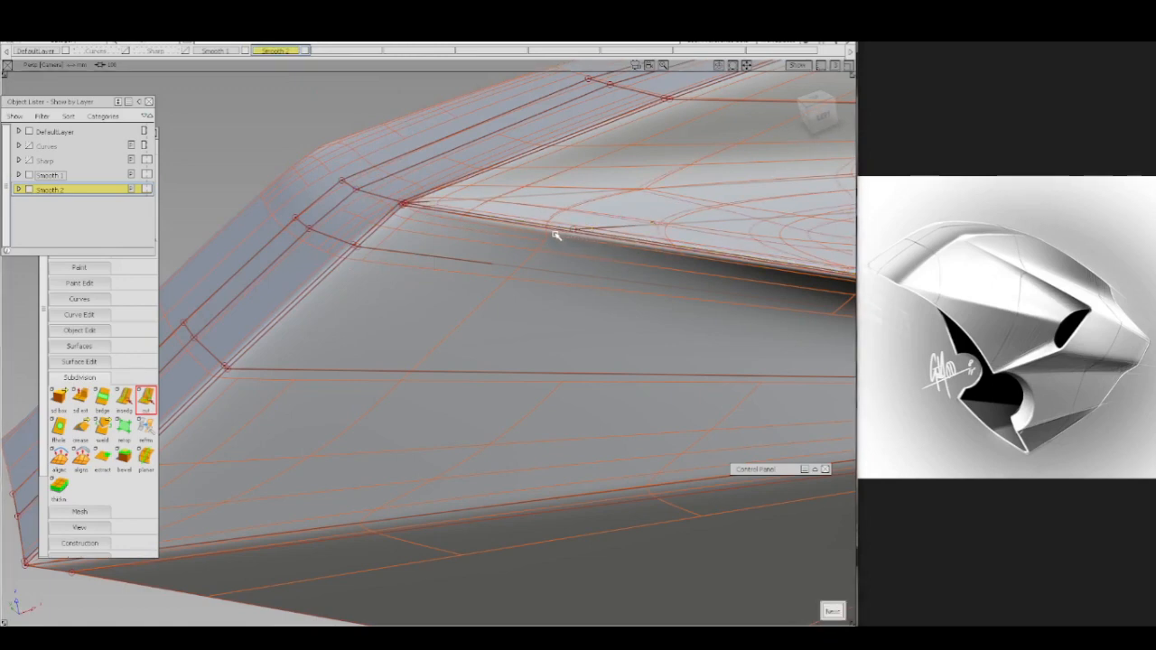
alt+shift+middle_drag(521, 260, 531, 242)
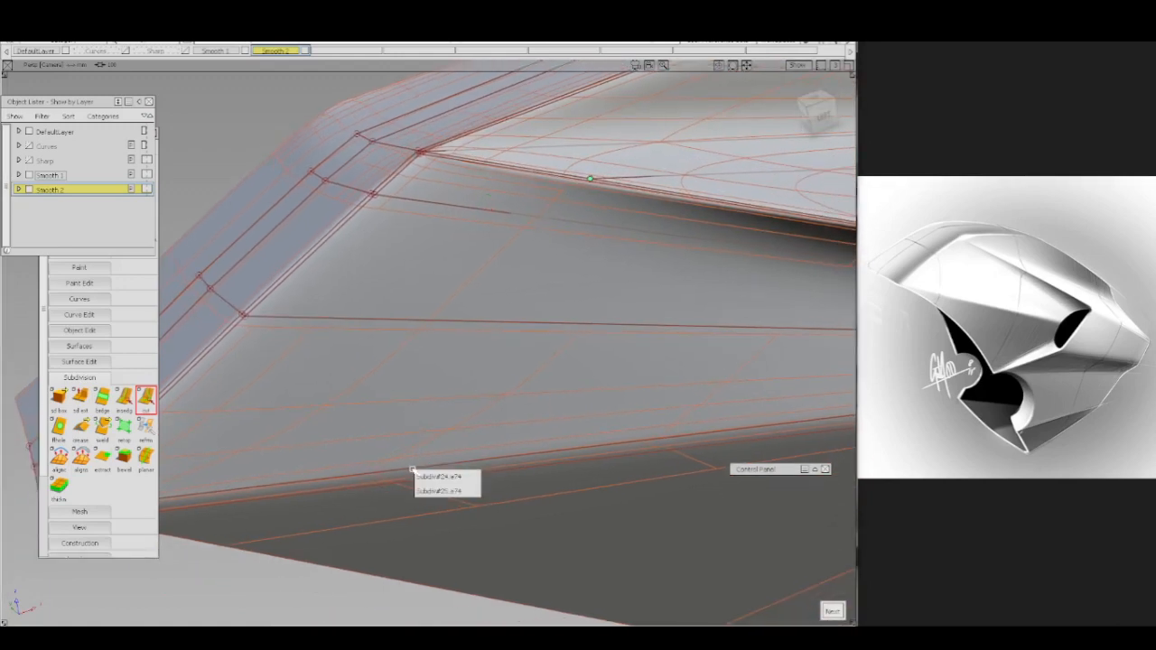
click(473, 476)
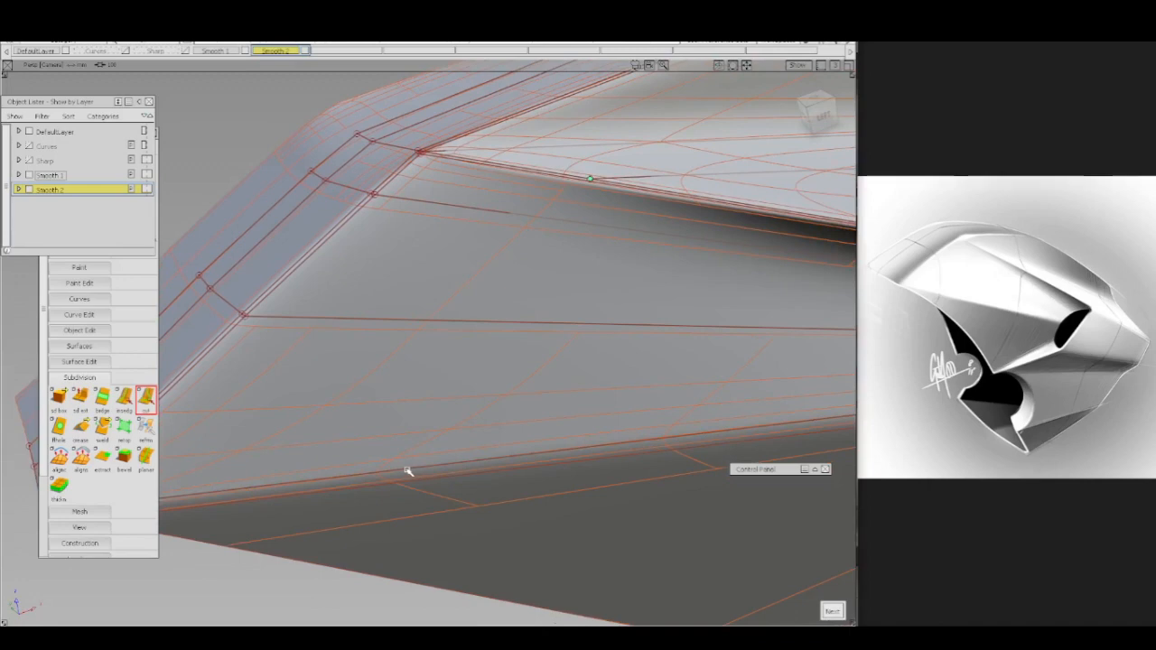
drag(407, 471, 389, 472)
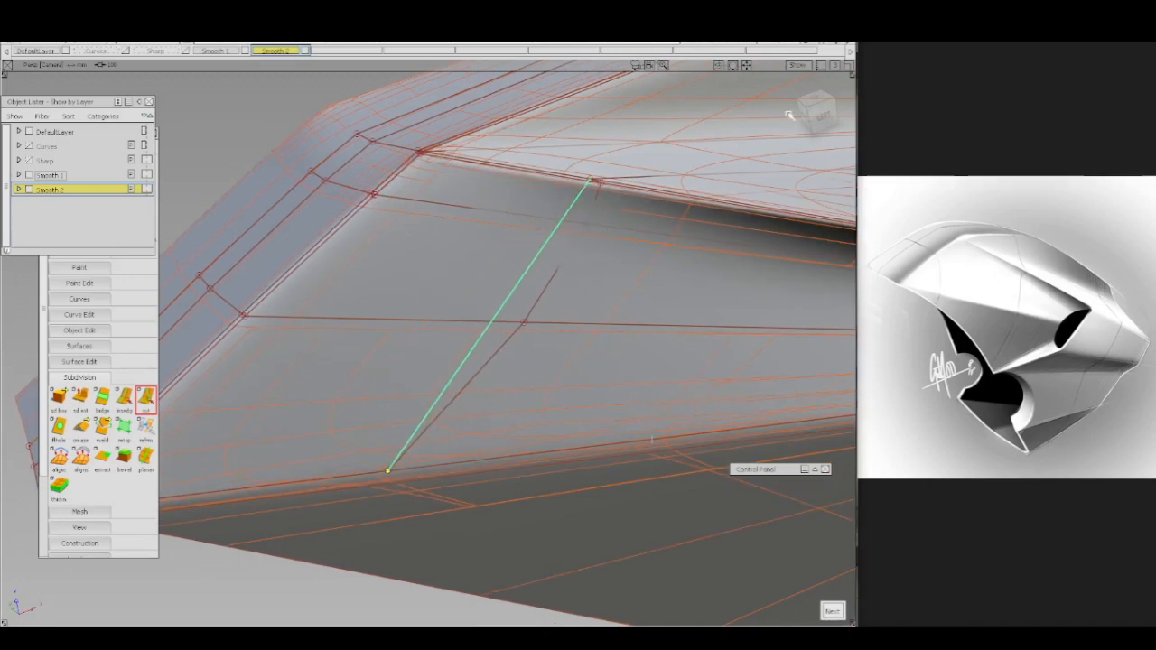
alt+shift+drag(587, 250, 581, 280)
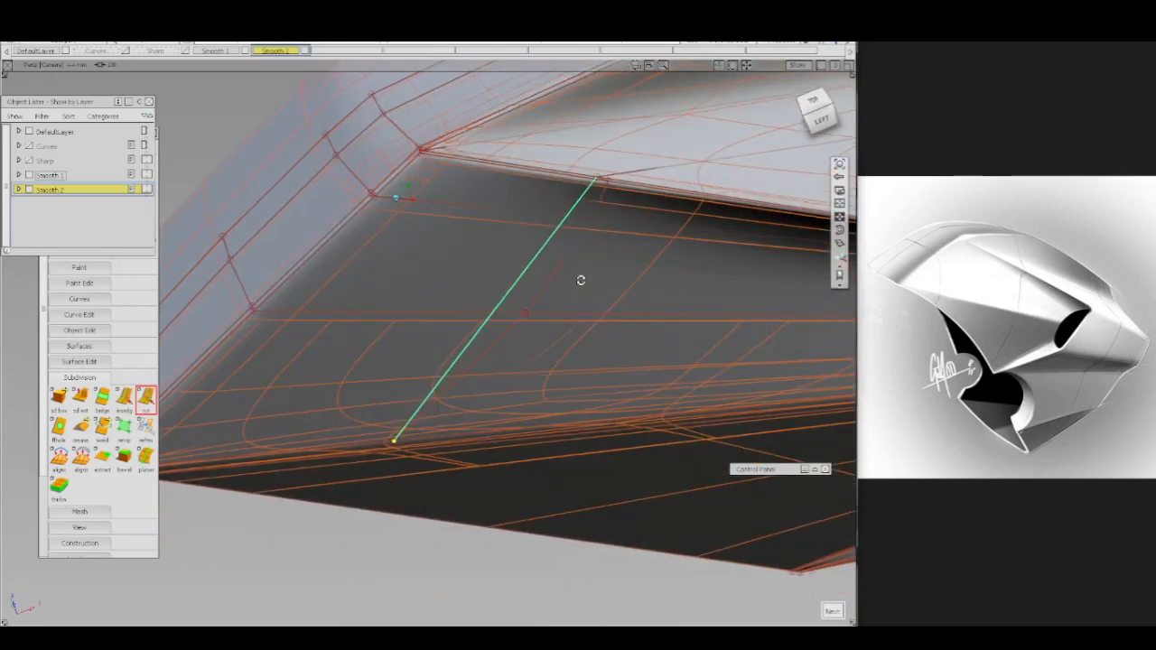
click(820, 120)
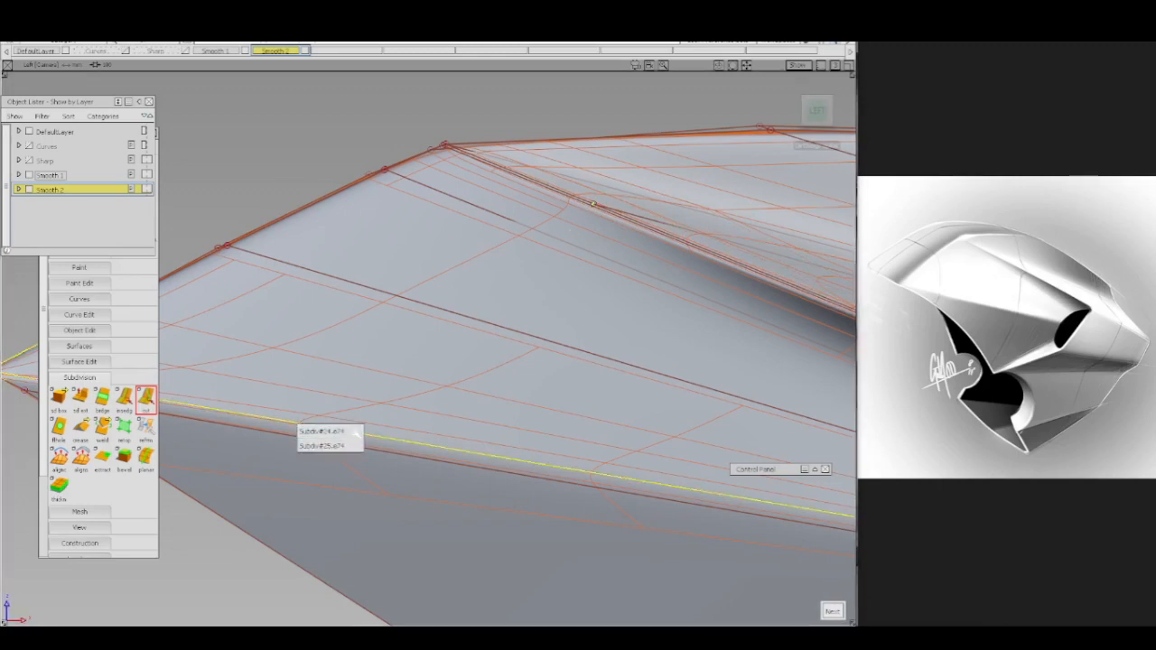
drag(322, 420, 286, 403)
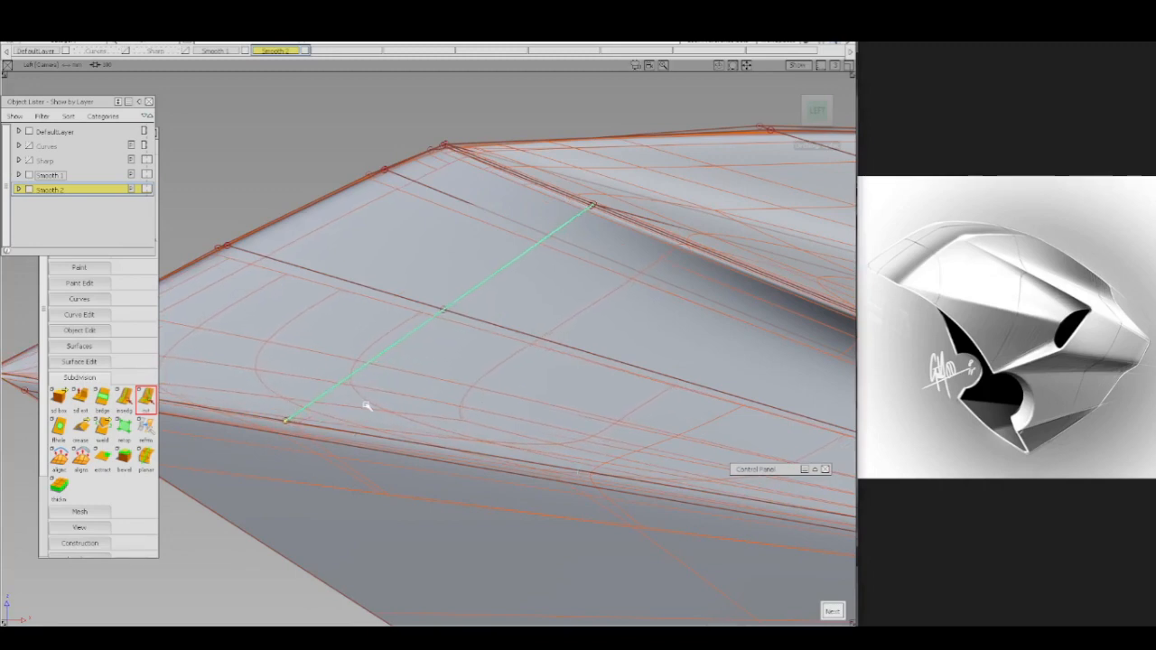
- Extend the cut from the lower crease across the lower side panel to the edge below the side opening, near its front corner
alt+shift+right_drag(366, 437, 351, 460)
alt+shift+middle_drag(363, 403, 414, 409)
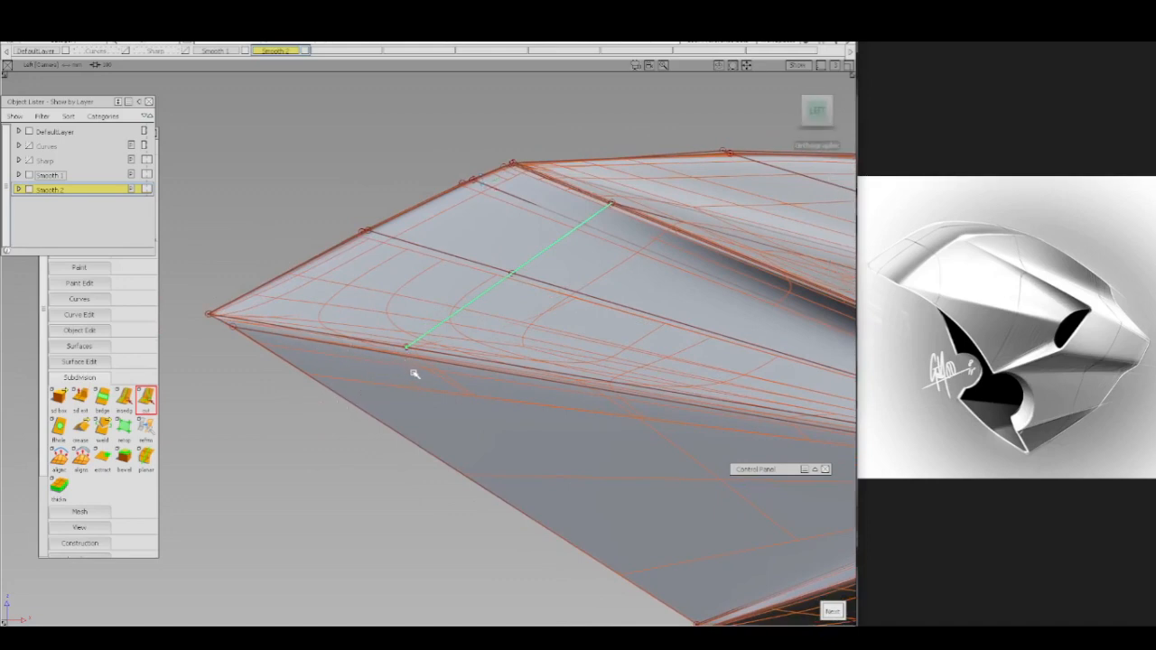
alt+shift+right_drag(443, 387, 494, 434)
alt+shift+middle_drag(398, 406, 272, 382)
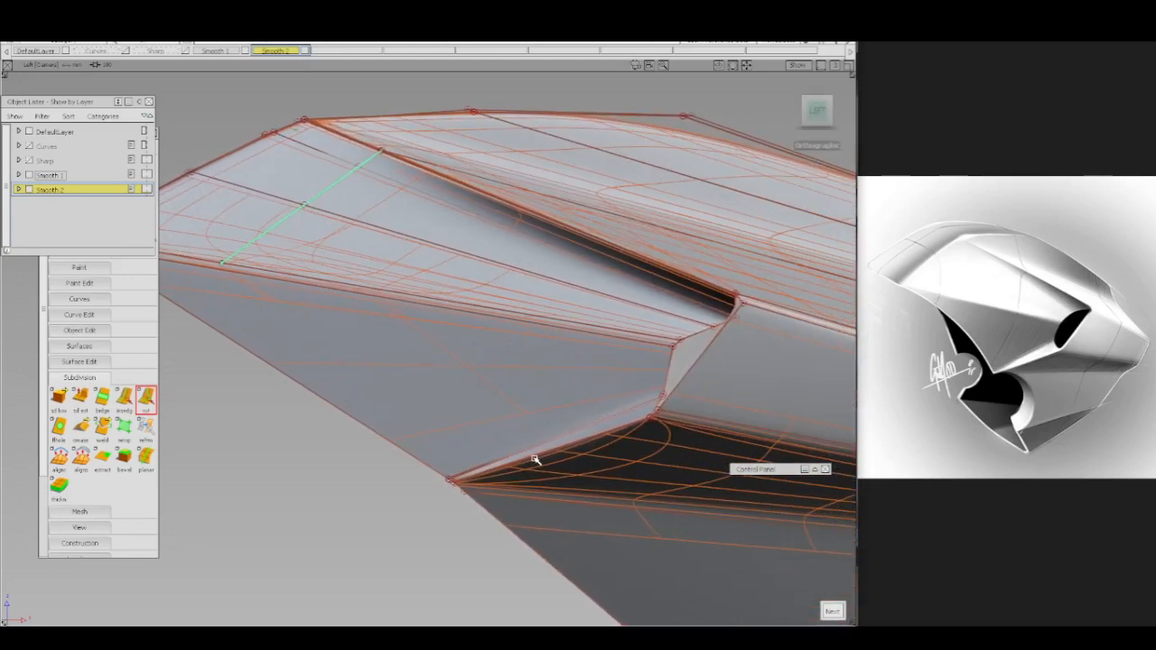
alt+shift+drag(566, 463, 457, 400)
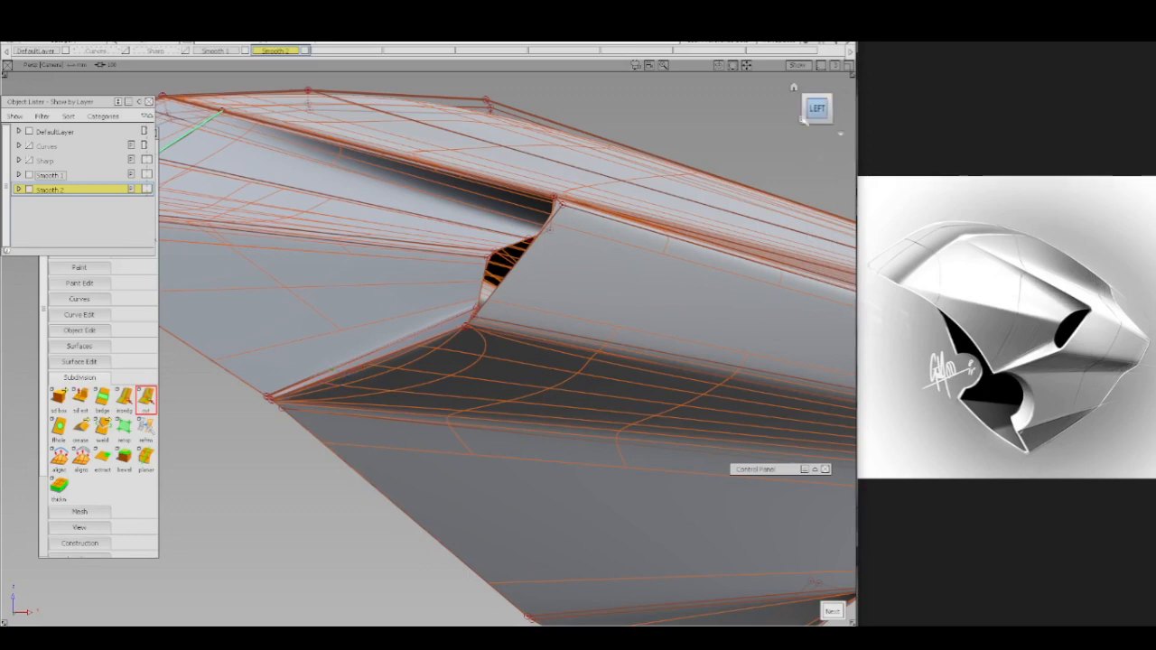
drag(802, 119, 701, 369)
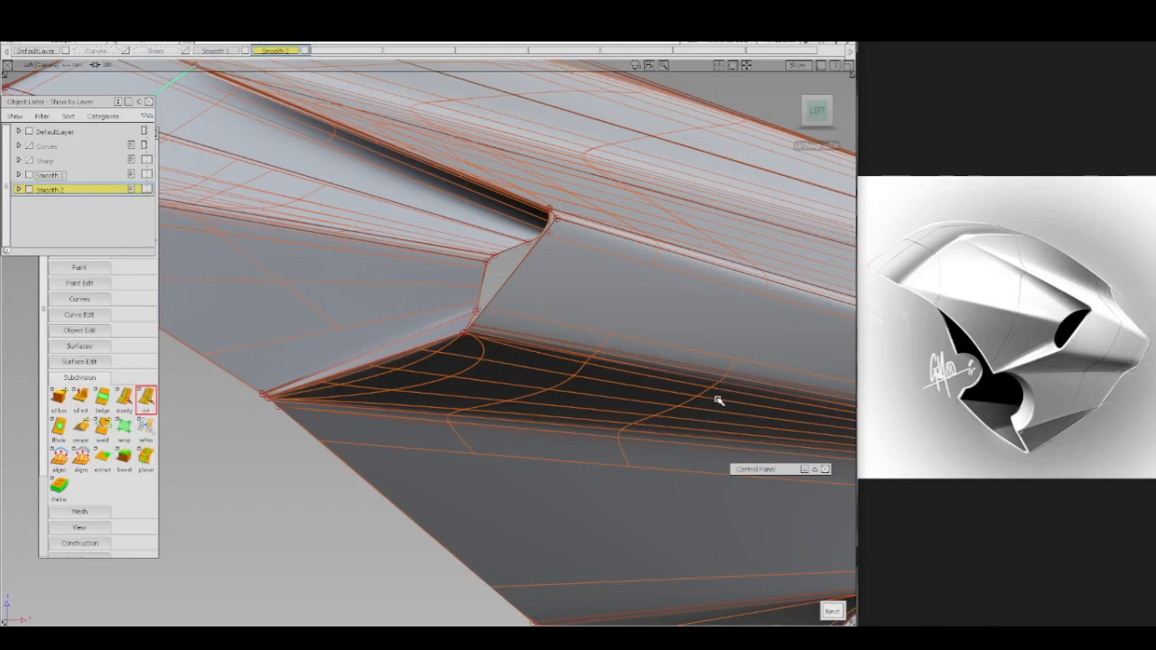
mouse_move(526, 401)
alt+shift+right_down()
mouse_move(523, 416)
mouse_move(428, 397)
alt+shift+right_up()
alt+shift+middle_drag(500, 411, 650, 436)
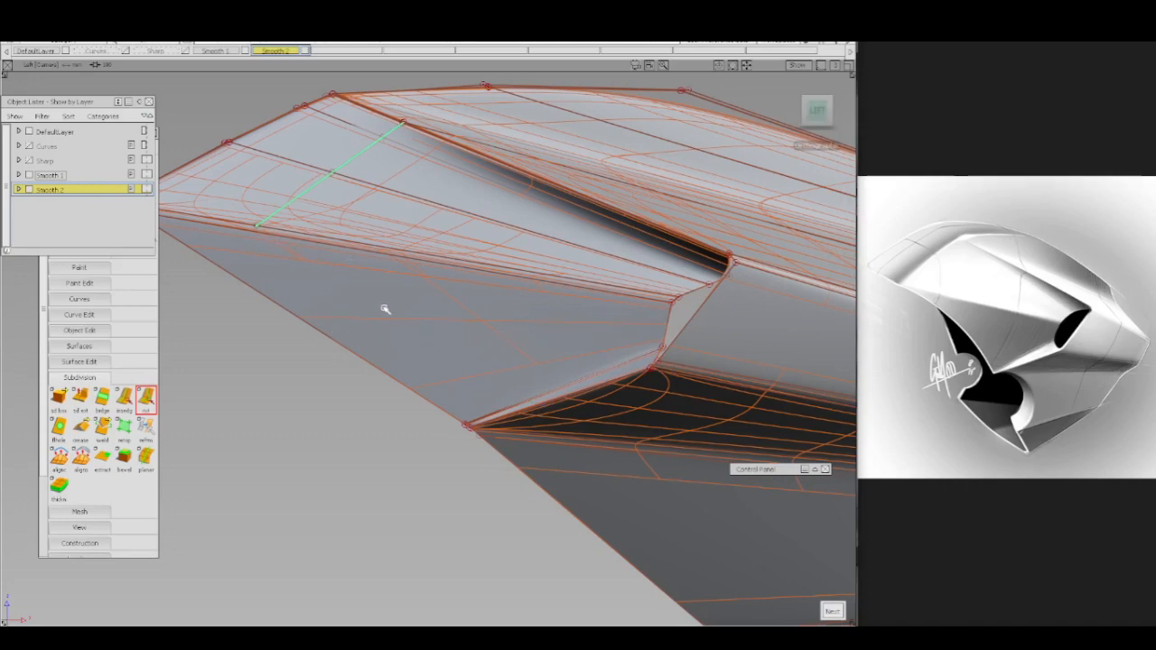
click(521, 406)
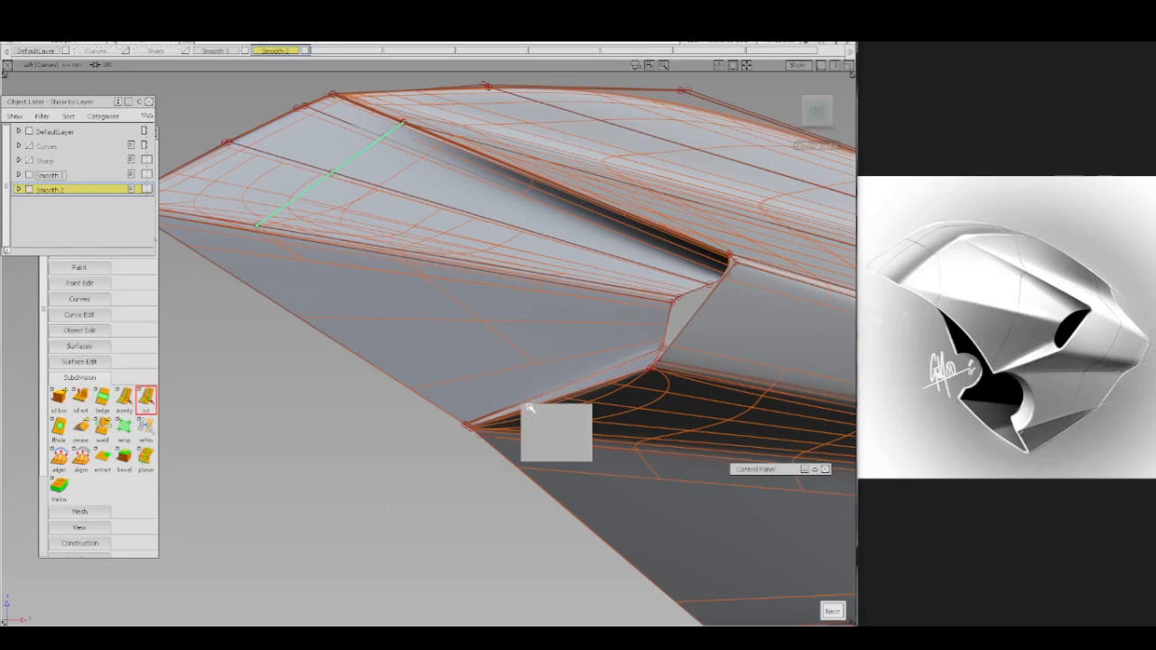
click(569, 410)
drag(534, 407, 517, 407)
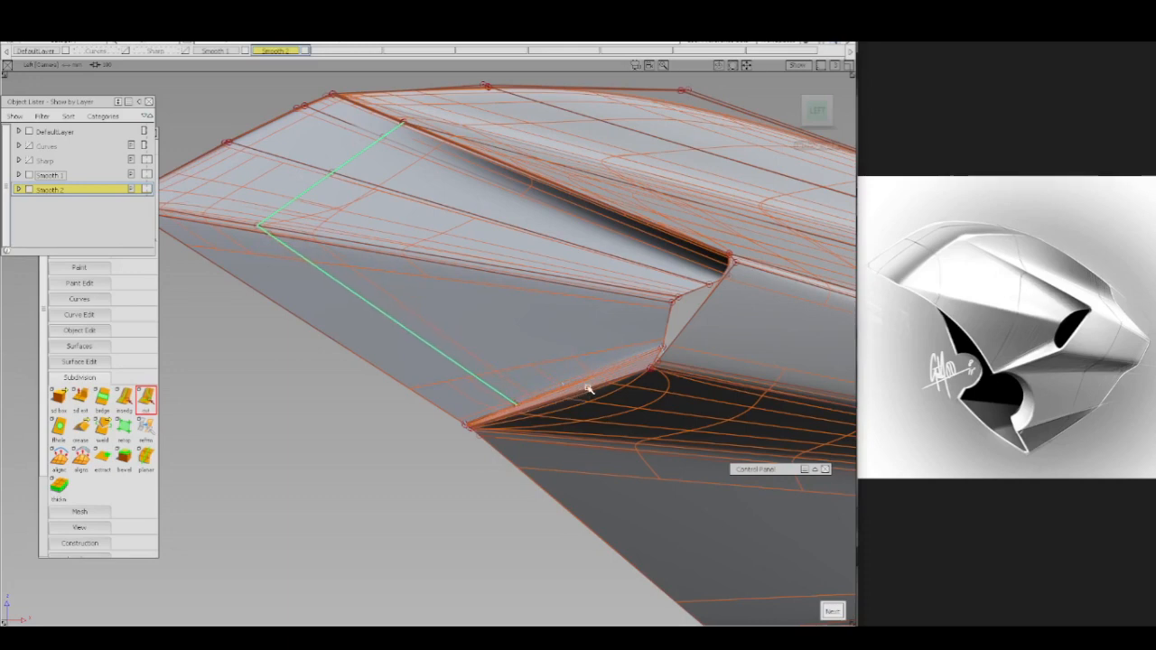
alt+shift+right_drag(604, 433, 602, 445)
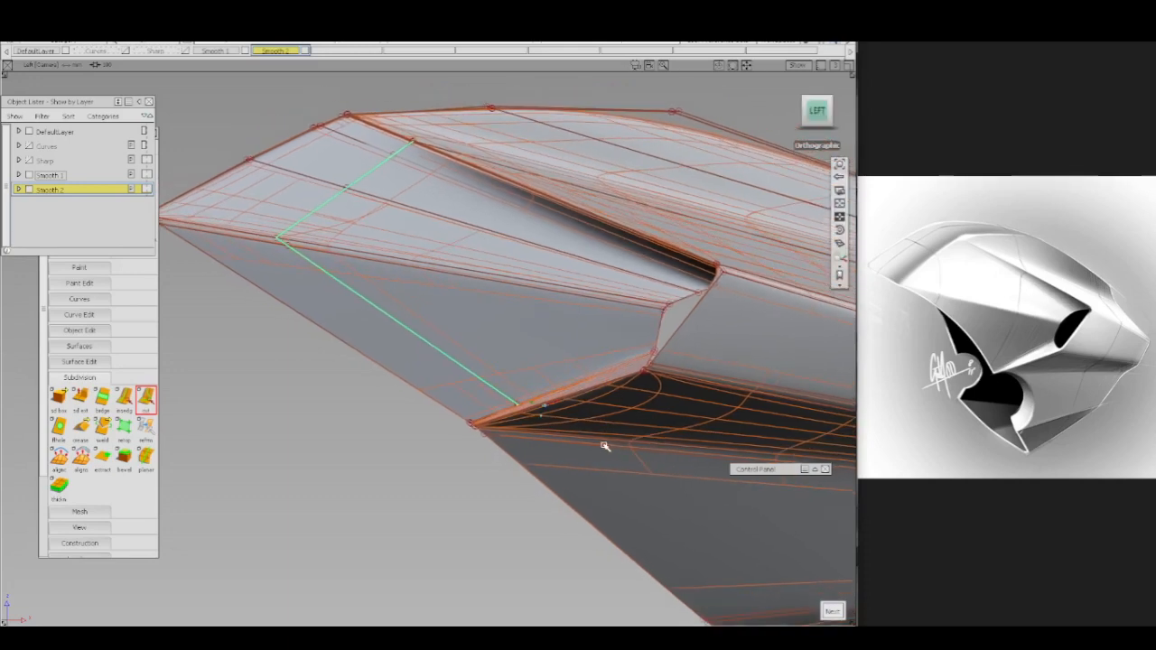
- Extend the cut across the narrow crease strip at the front of the side opening to the strip's inner edge
alt+shift+middle_drag(579, 431, 406, 335)
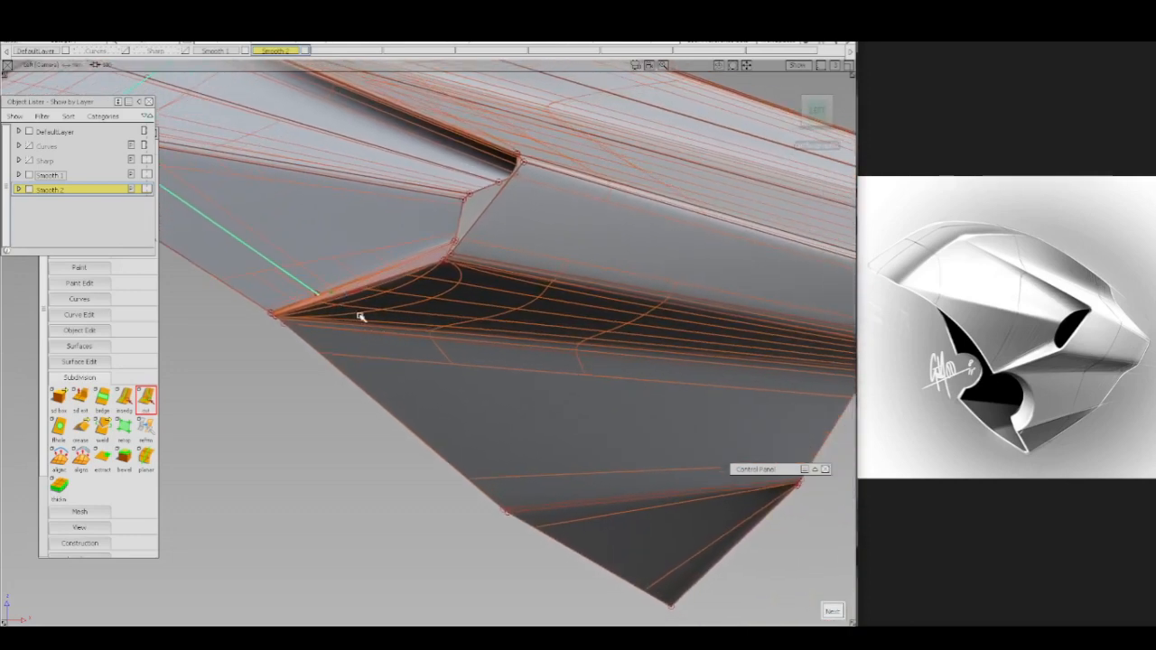
key(5)
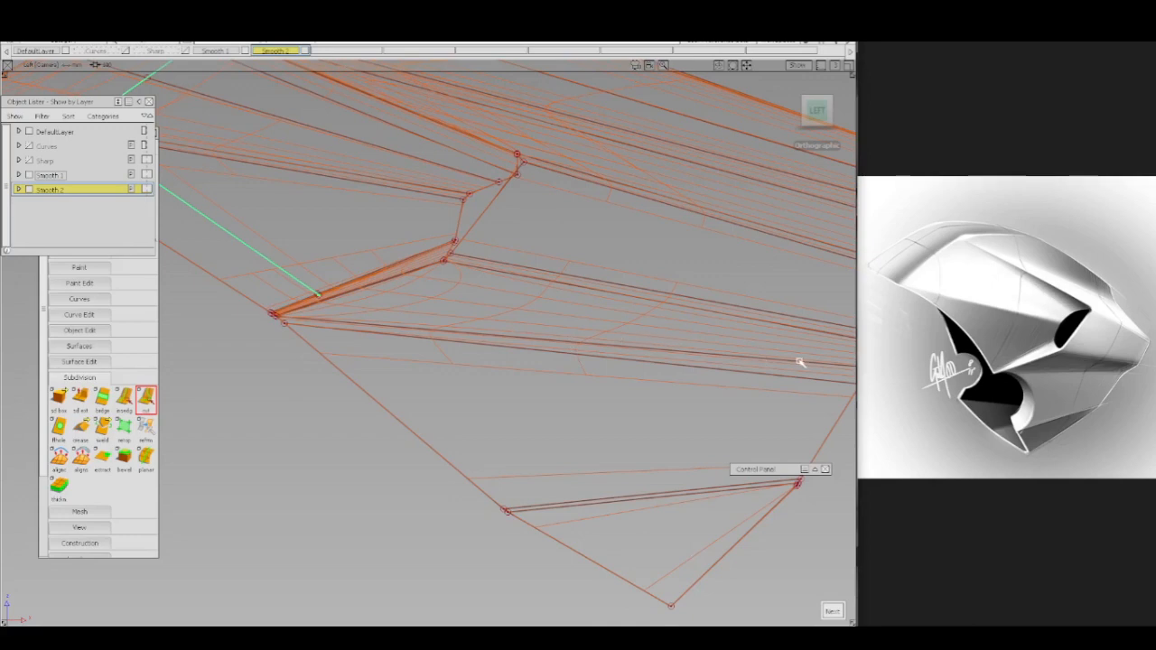
key(5)
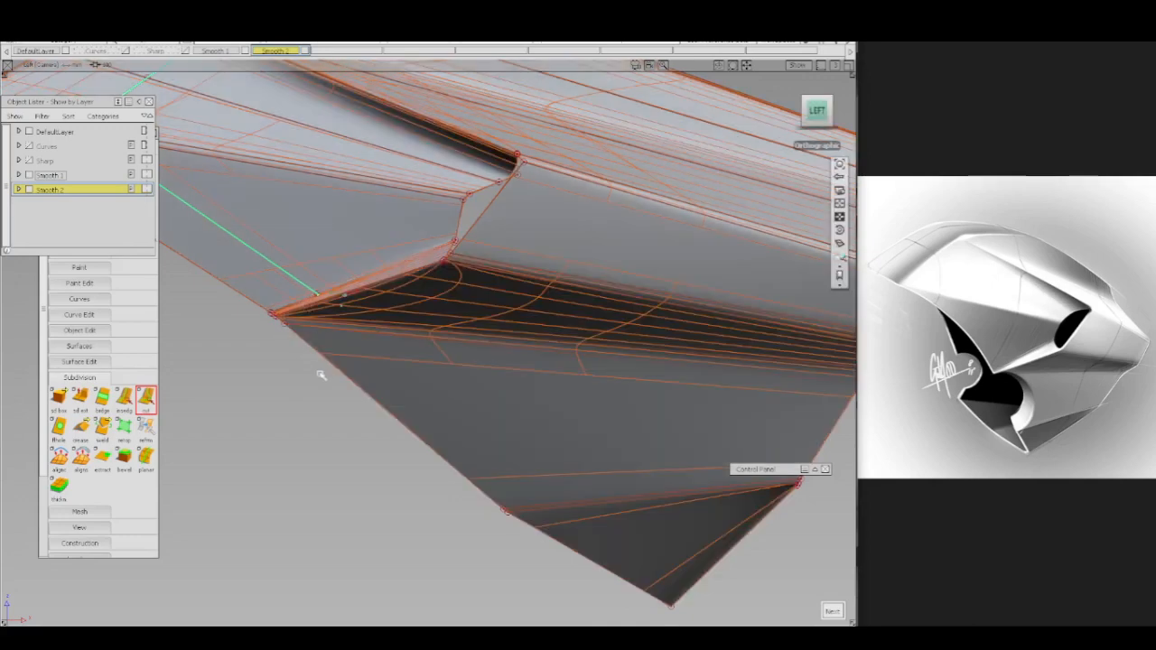
alt+shift+right_drag(328, 419, 376, 292)
key(5)
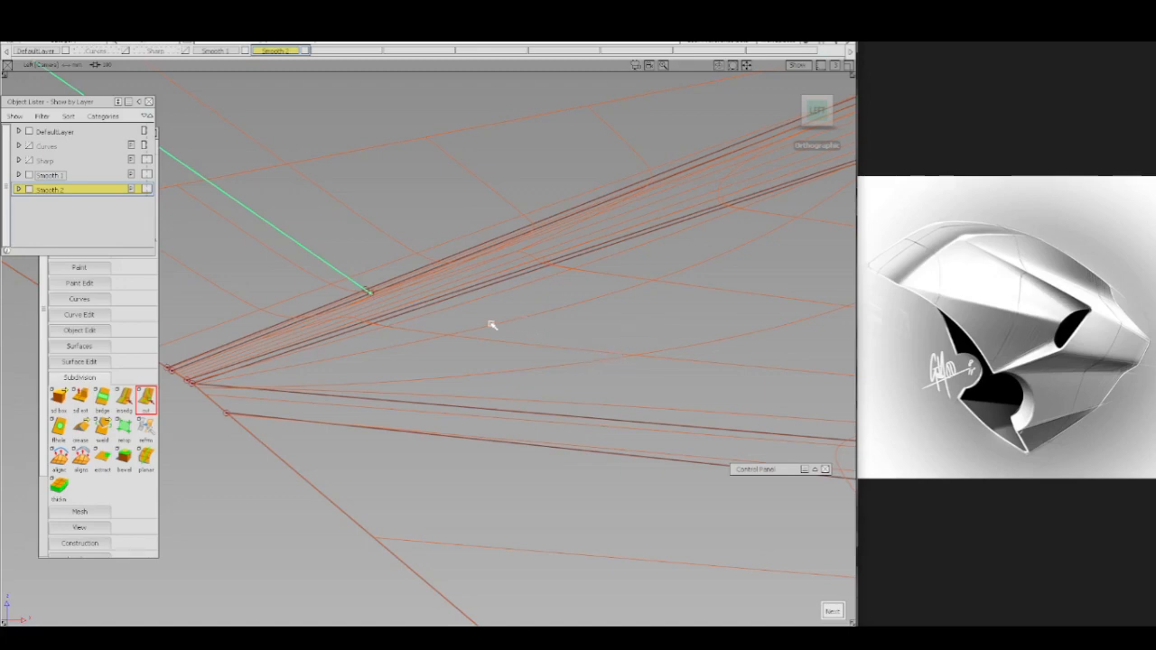
alt+shift+drag(490, 328, 503, 425)
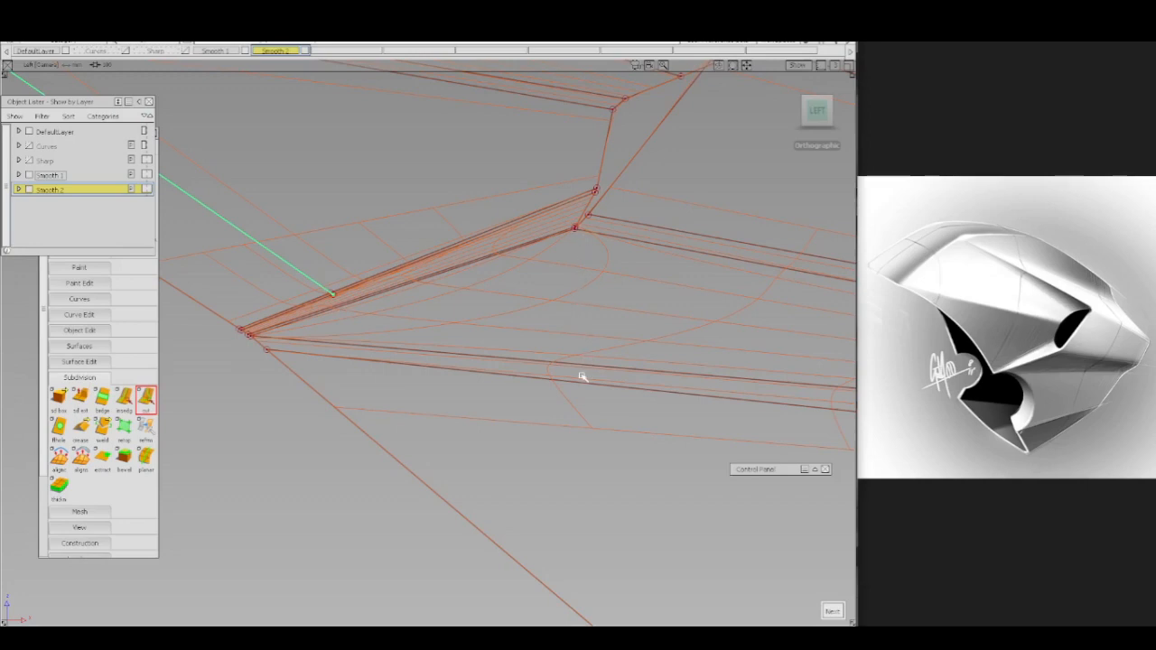
alt+shift+right_drag(563, 341, 564, 458)
alt+shift+middle_drag(571, 380, 519, 380)
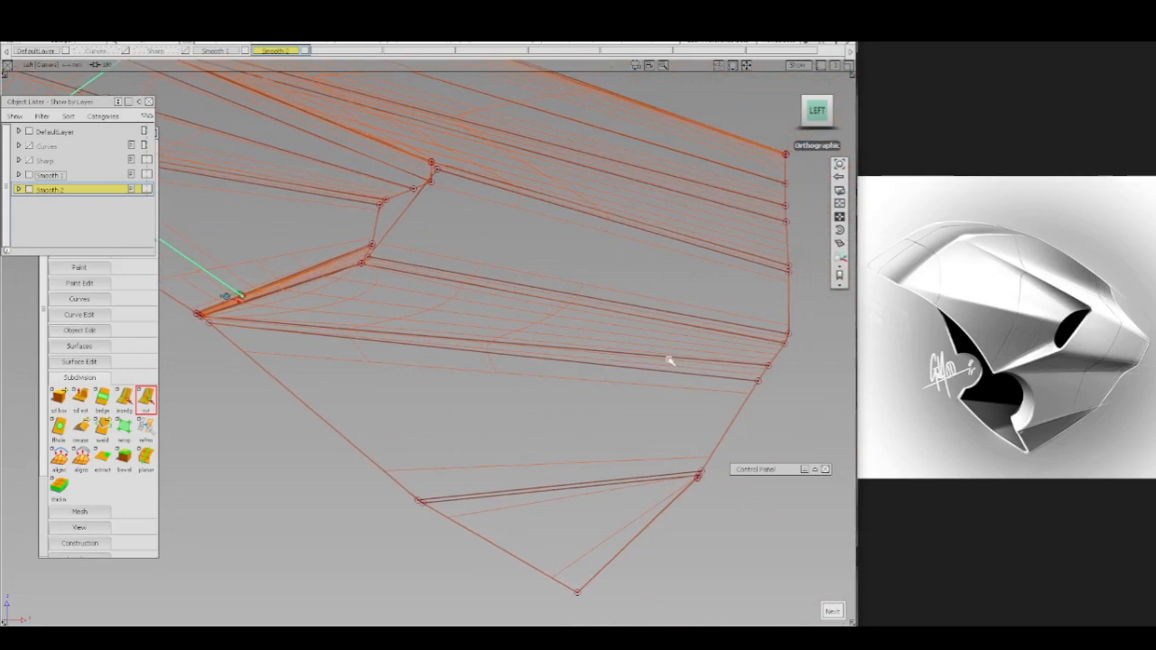
click(258, 302)
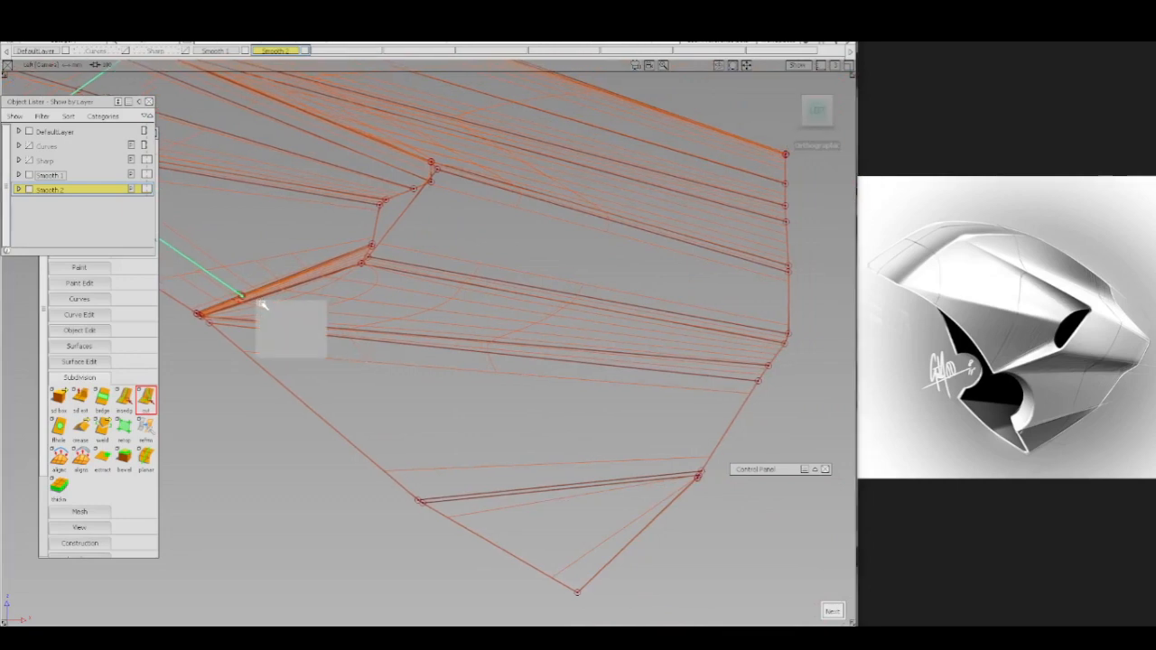
click(319, 308)
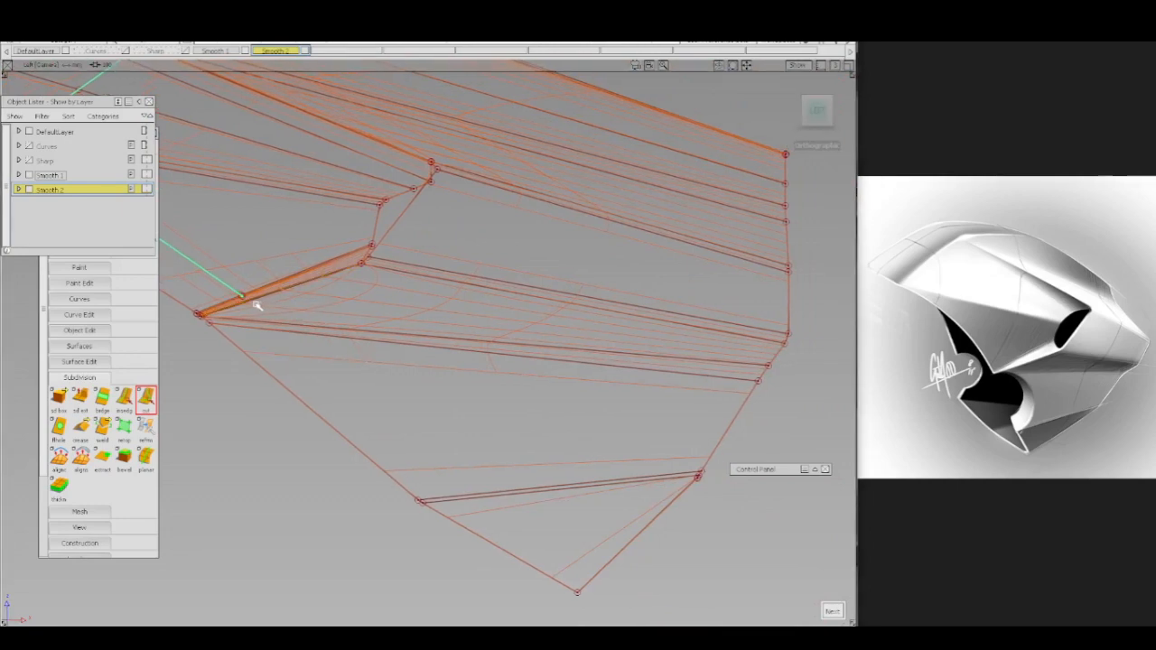
click(252, 304)
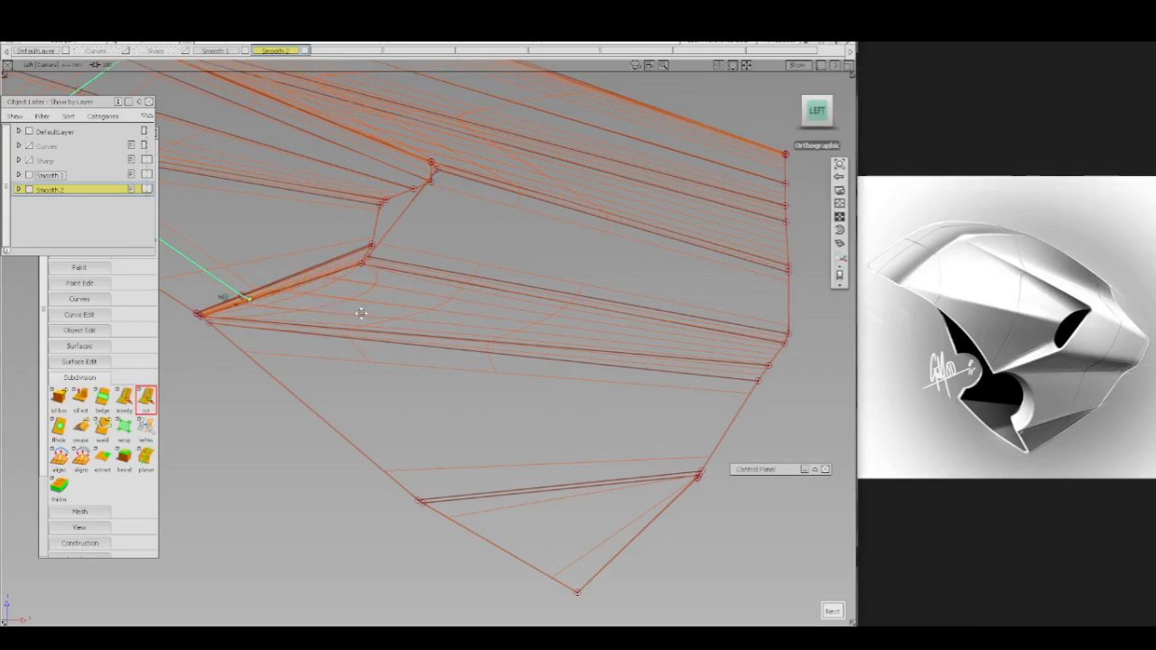
- Extend the cut across the dark recess face and the lower panel to the crease above the bottom corner, and finish it
alt+shift+middle_drag(359, 312, 466, 311)
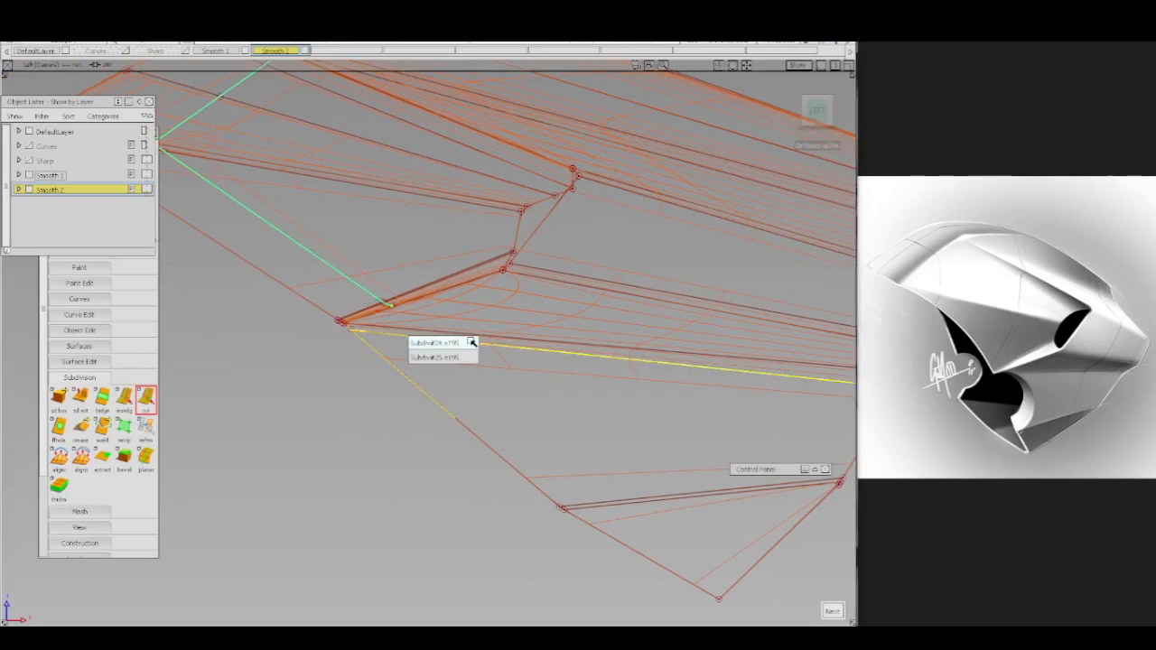
click(412, 335)
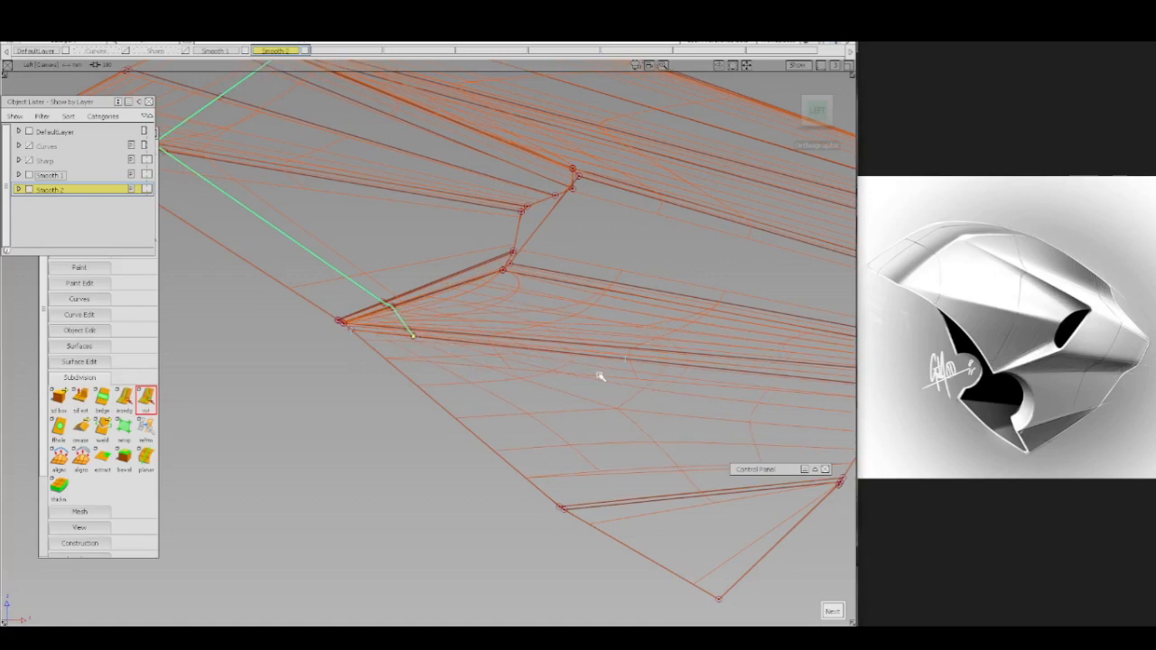
alt+shift+middle_drag(593, 373, 487, 311)
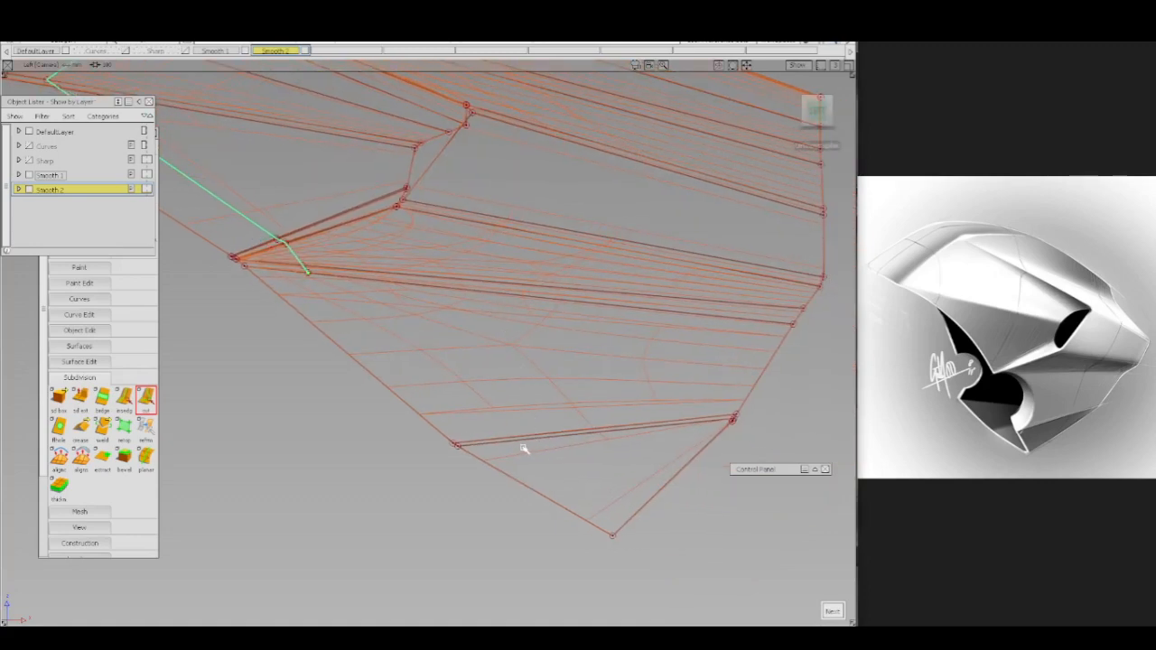
click(591, 456)
click(575, 453)
drag(562, 451, 527, 439)
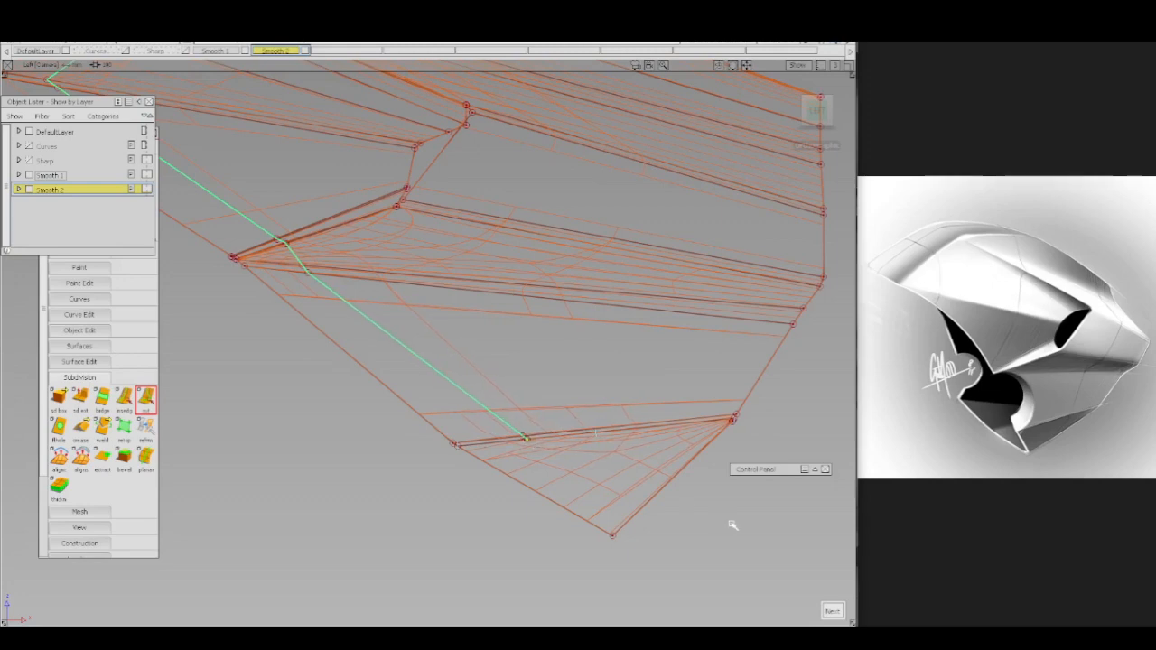
click(660, 504)
click(682, 512)
click(660, 510)
key(space)
key(space)
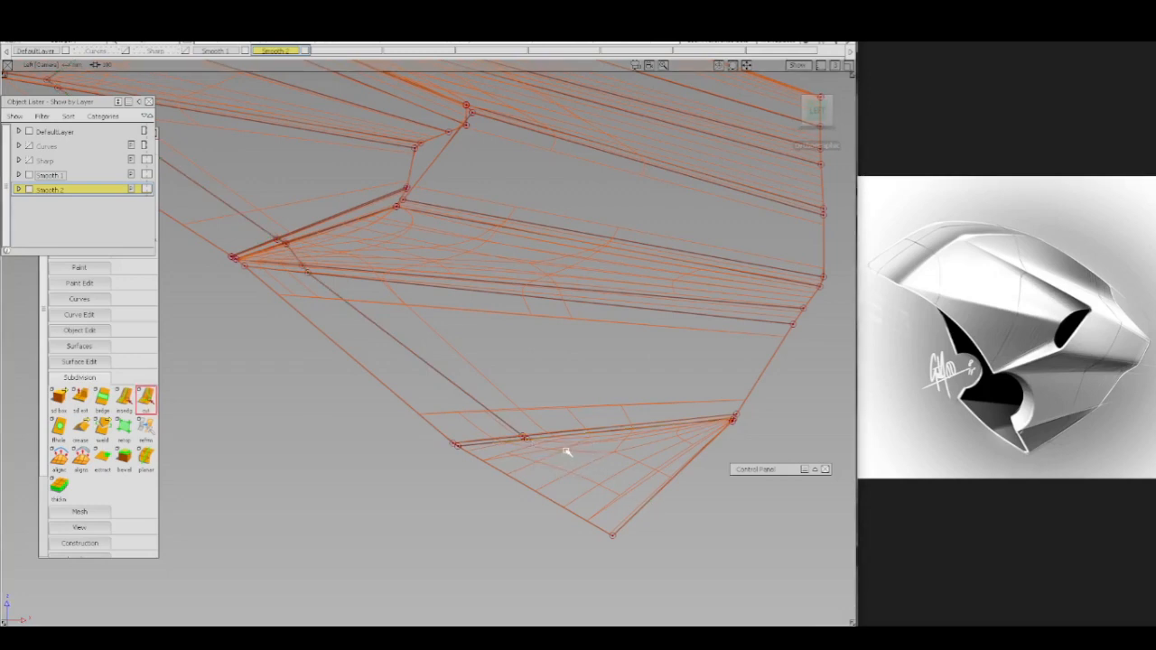
- Cut from the new vertex on the lower crease across the bottom corner panel and the narrow faces along its rear edge
click(531, 444)
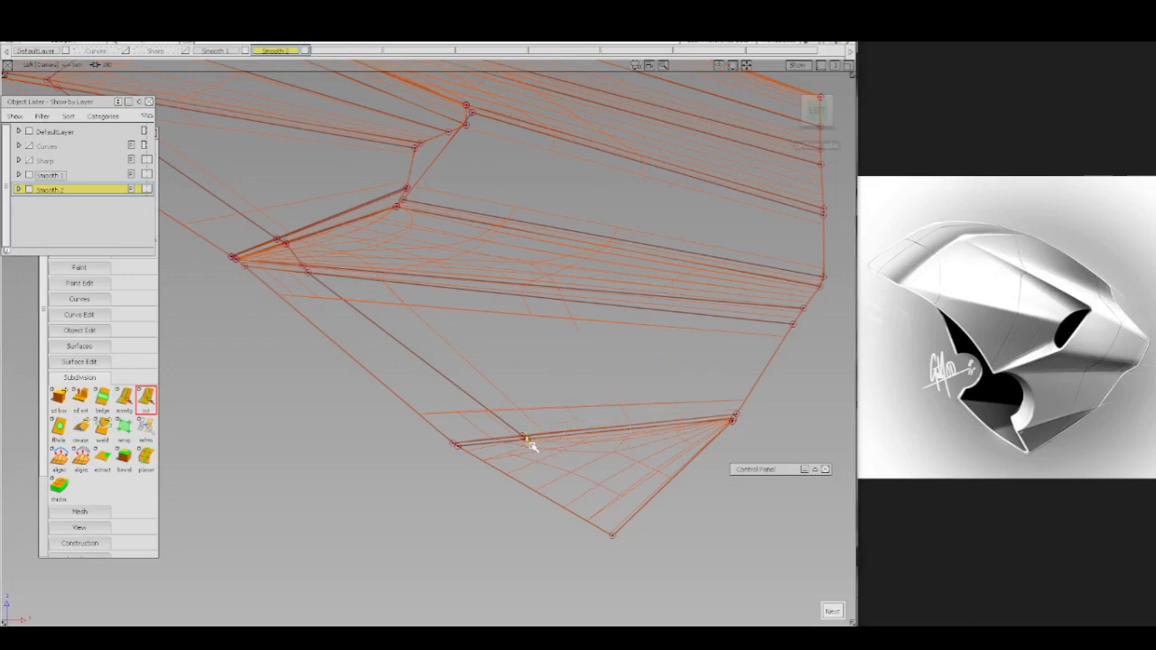
alt+shift+drag(643, 498, 567, 493)
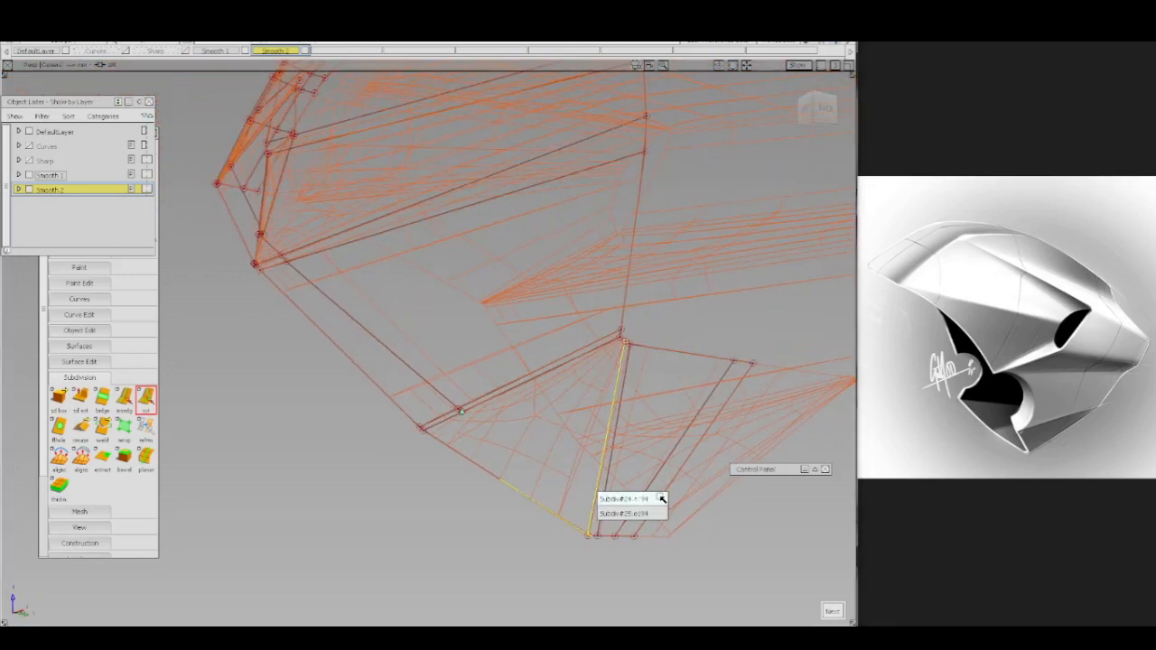
click(659, 503)
drag(643, 488, 653, 492)
click(649, 491)
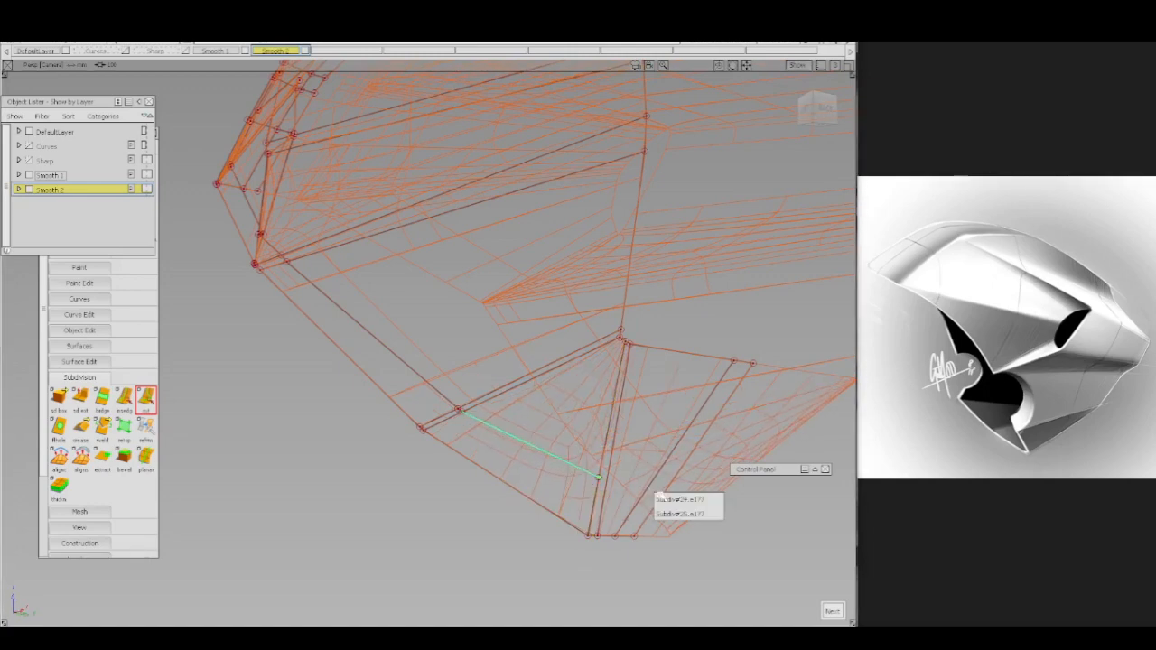
click(715, 499)
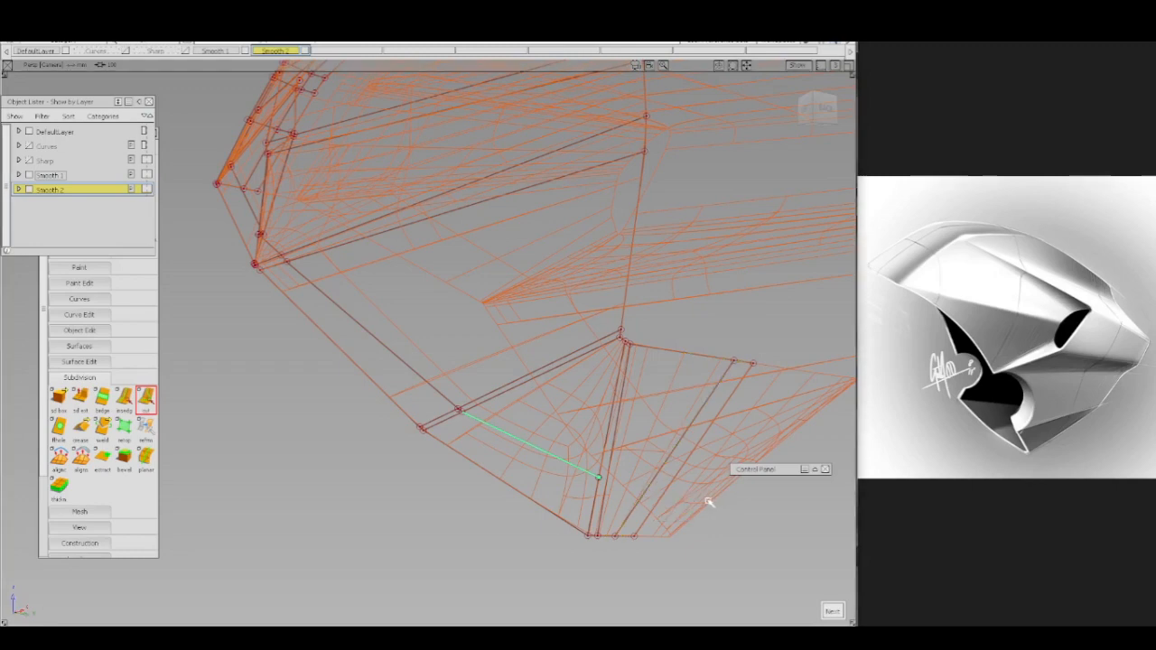
click(671, 494)
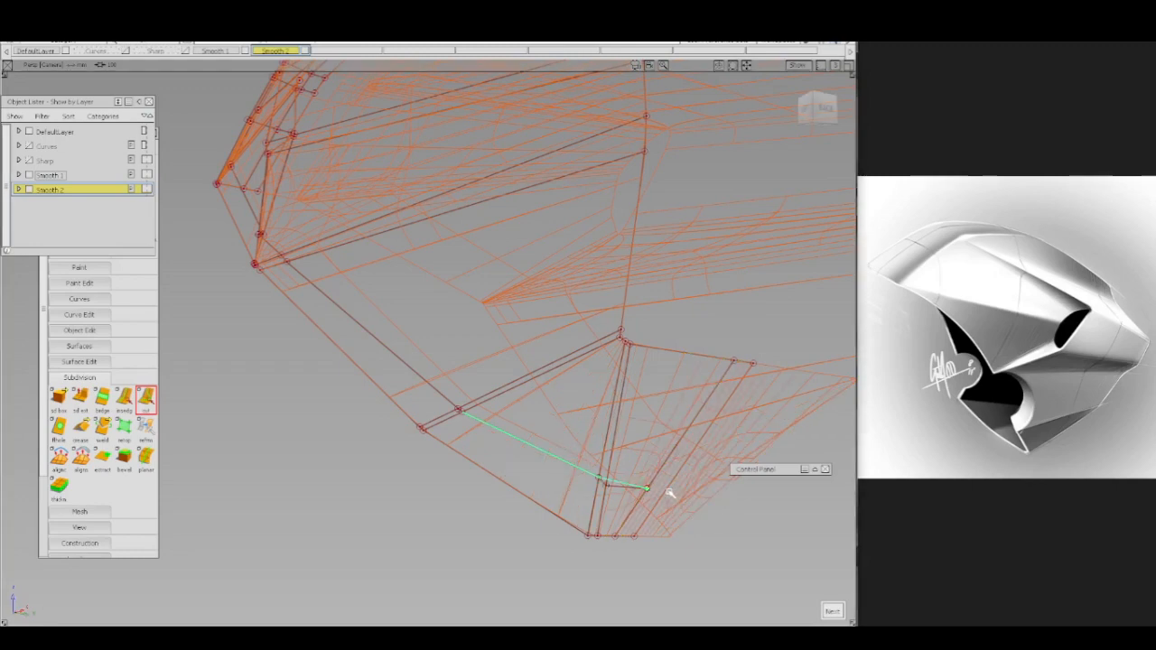
click(665, 492)
click(715, 501)
click(671, 506)
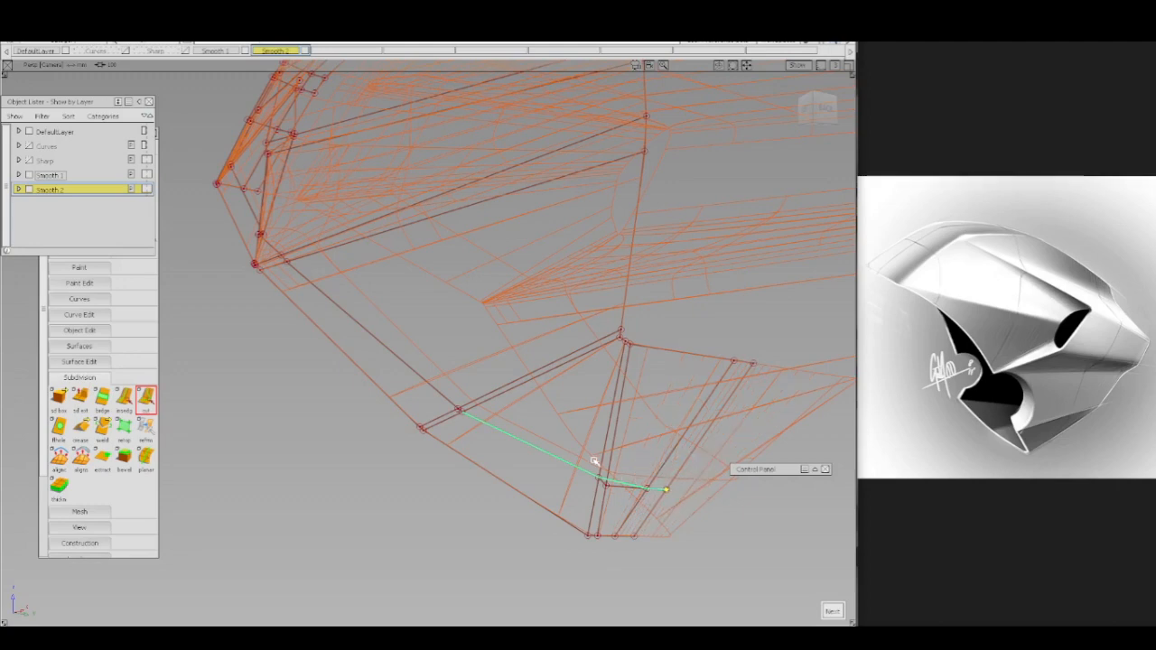
- Finish the bottom corner cut, check the shaded helmet, and undo the cuts below the narrow crease strip
alt+shift+middle_drag(499, 376, 573, 420)
alt+shift+drag(497, 376, 564, 396)
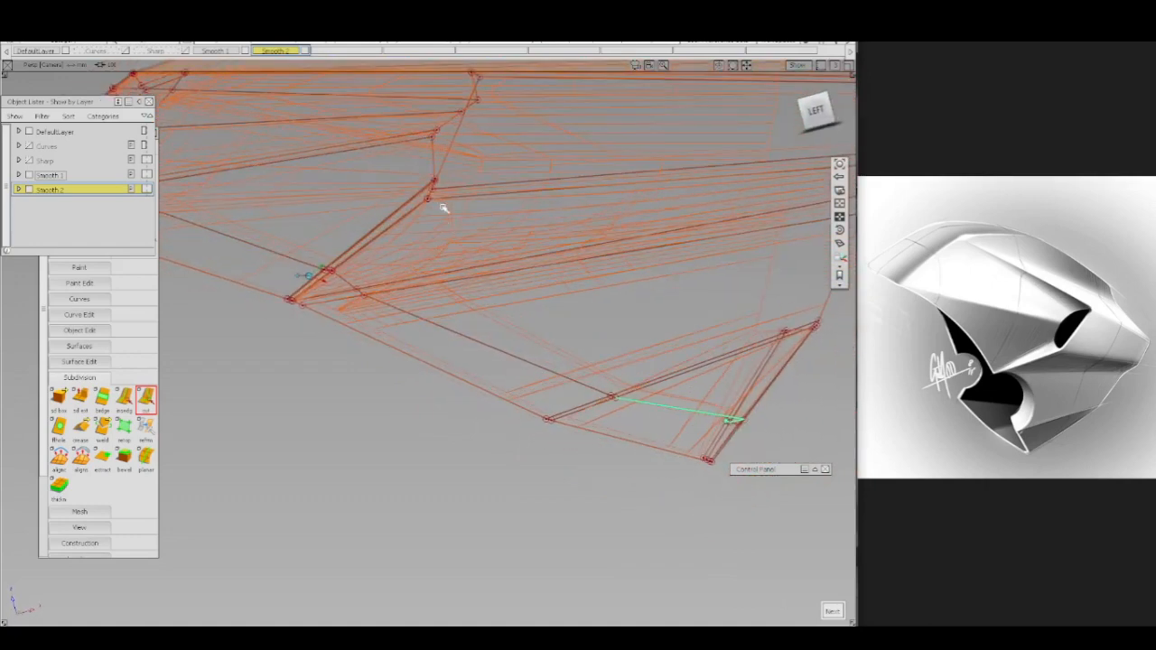
alt+shift+right_drag(436, 256, 474, 319)
alt+shift+drag(473, 319, 447, 229)
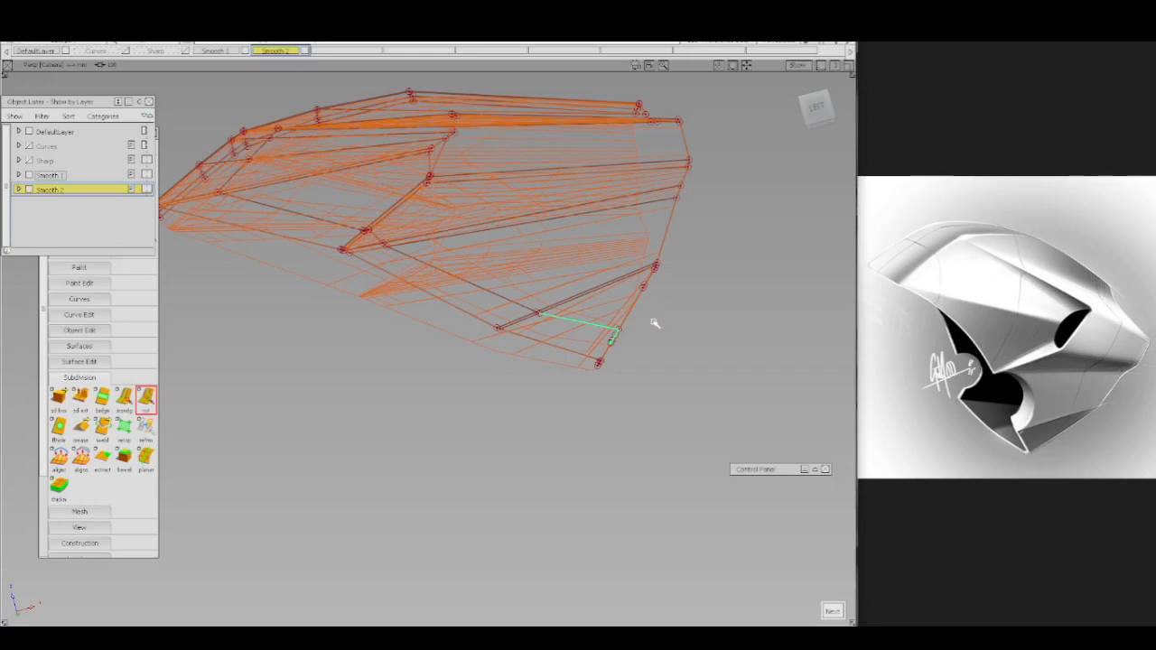
key(5)
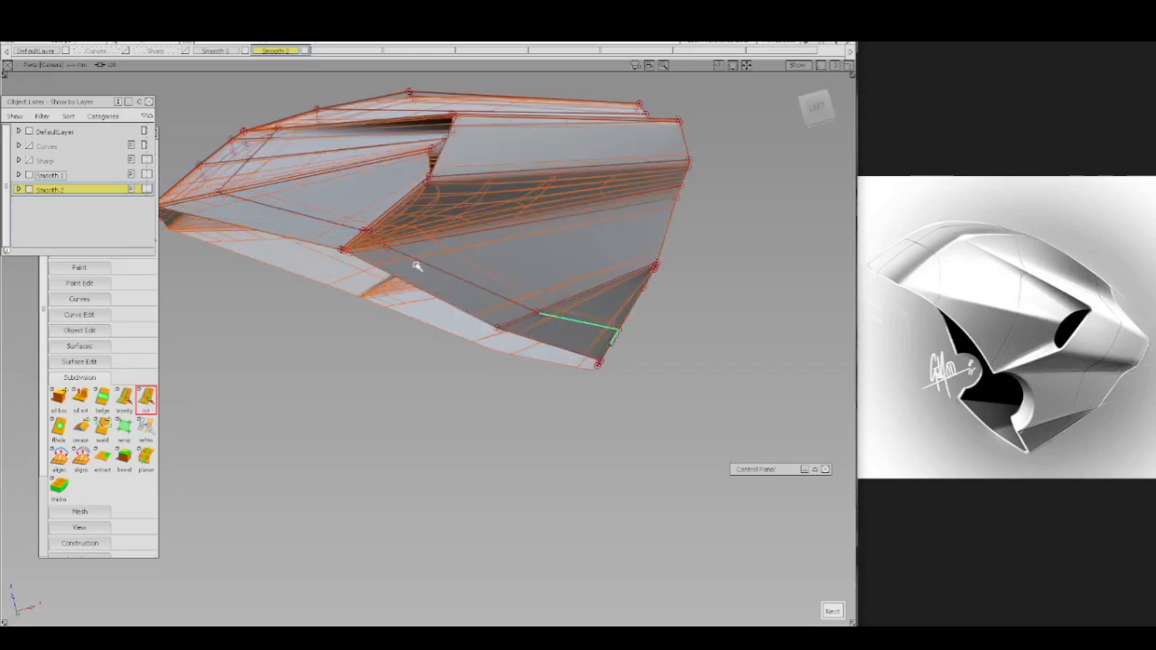
key(space)
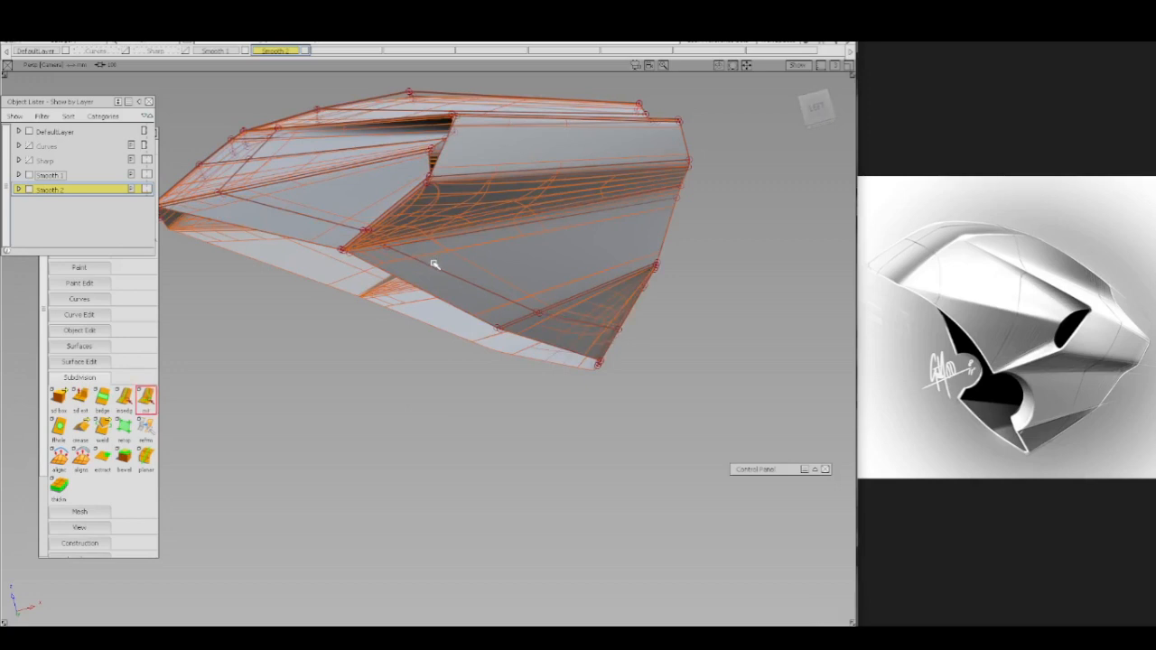
key(ctrl+z)
key(ctrl+z)
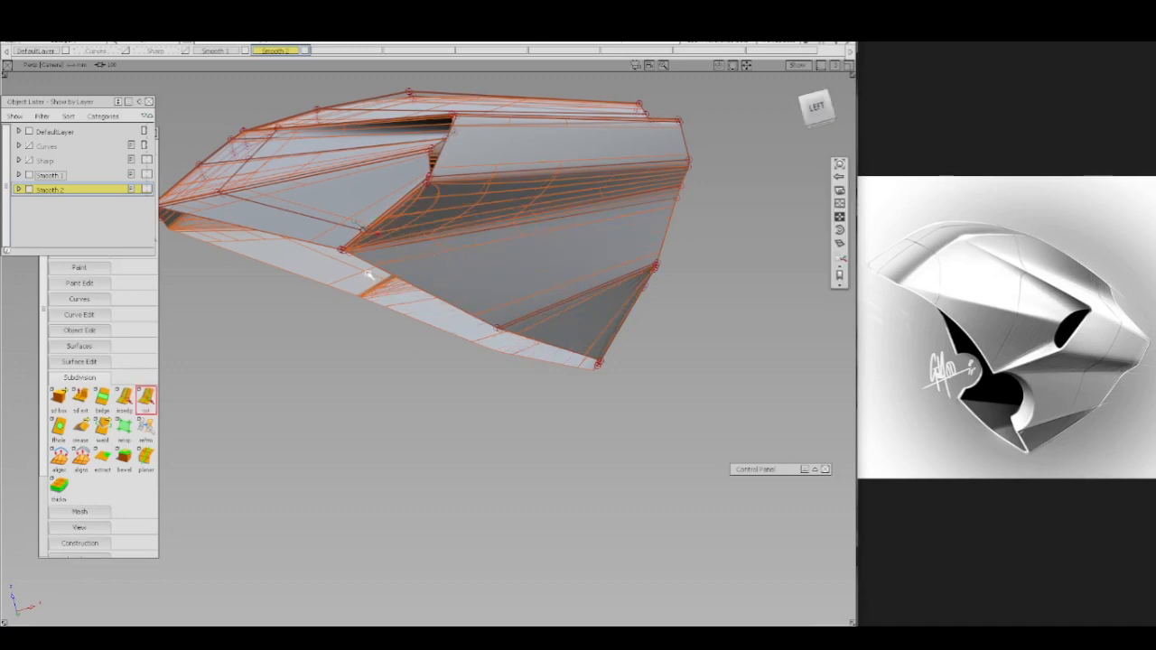
- Move the inner crease vertex at the strip's front corner onto its neighbouring vertex, and check the tightened edge in shaded display
scroll(369, 271, up, 10)
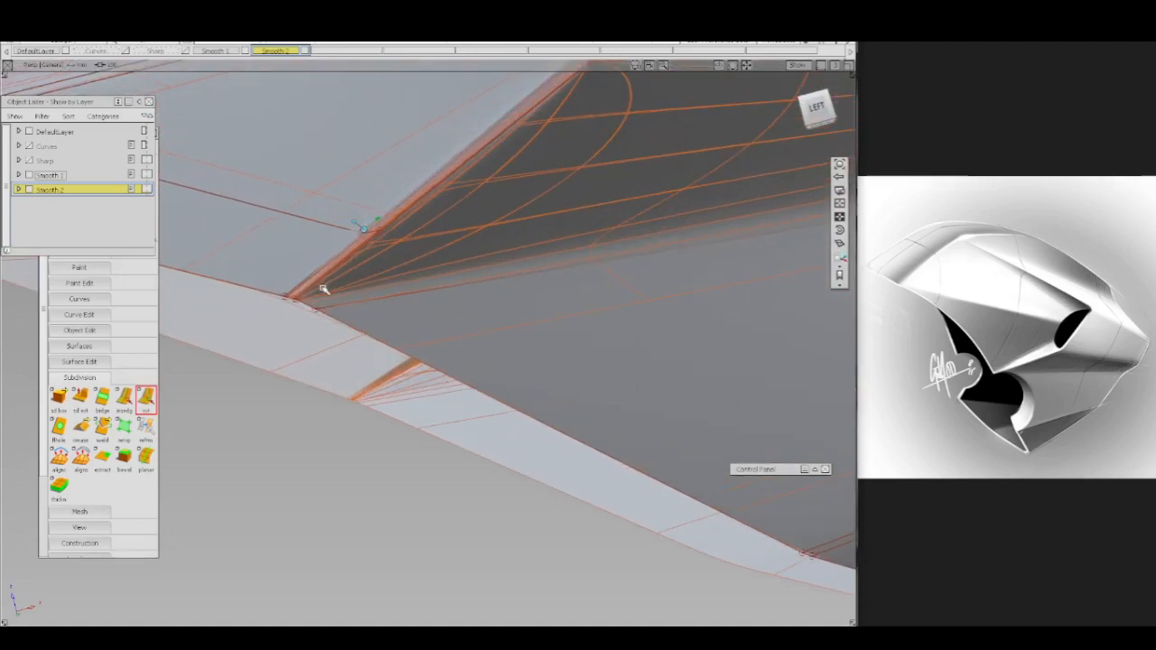
alt+shift+drag(438, 307, 537, 344)
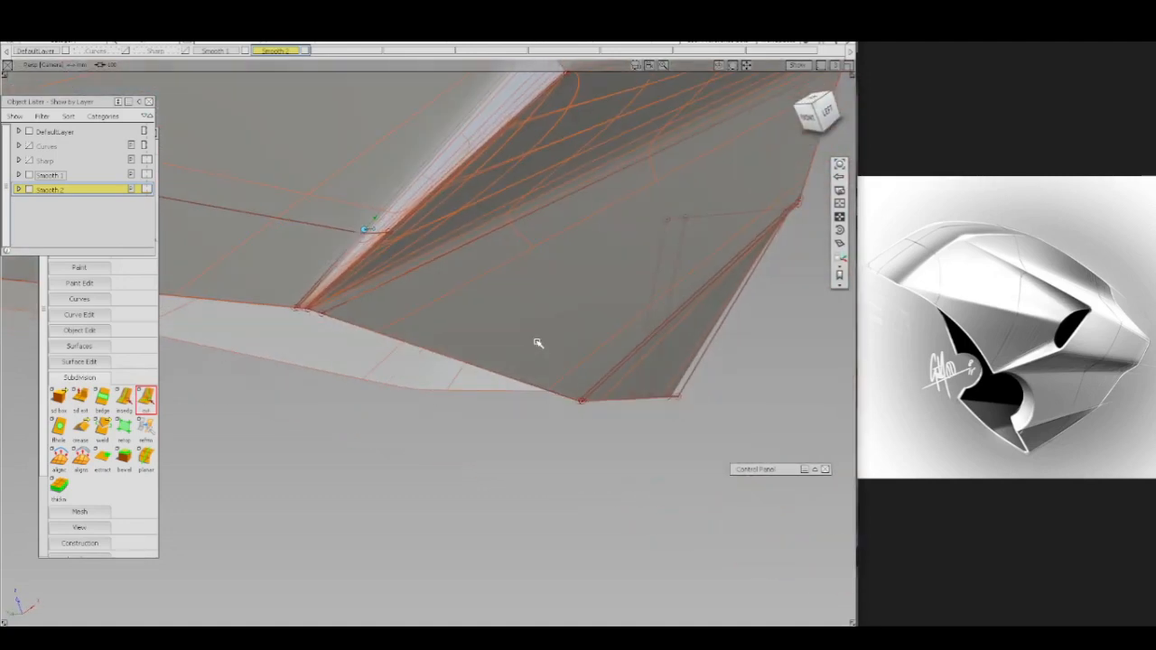
key(0)
alt+shift+drag(432, 332, 418, 245)
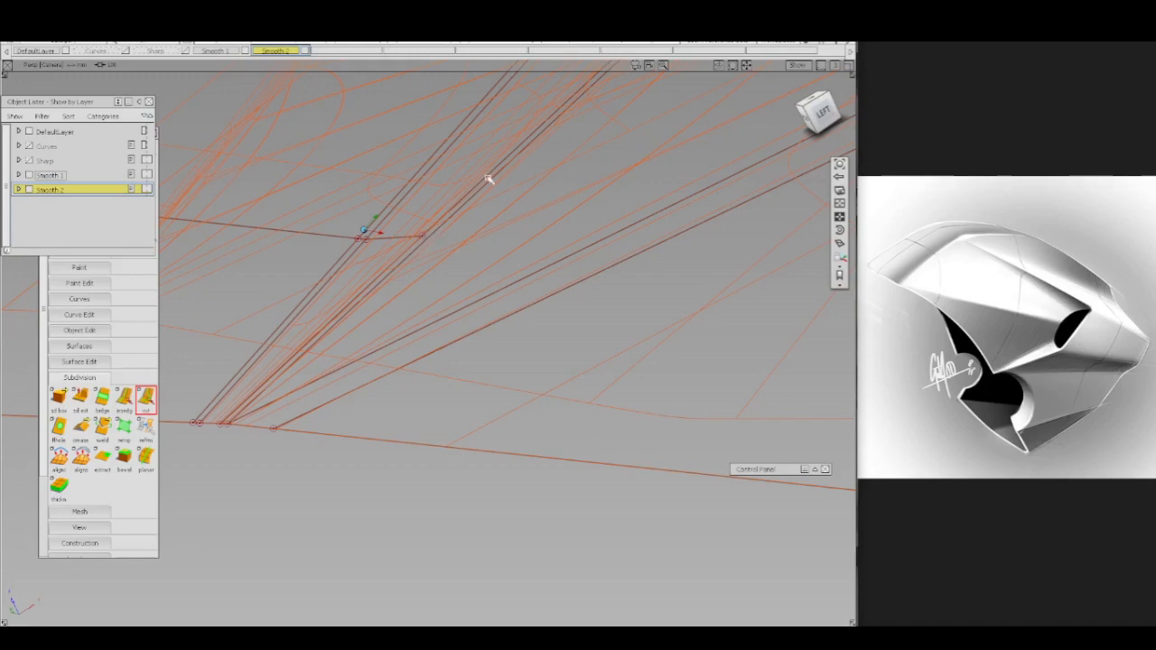
alt+shift+right_drag(521, 172, 520, 188)
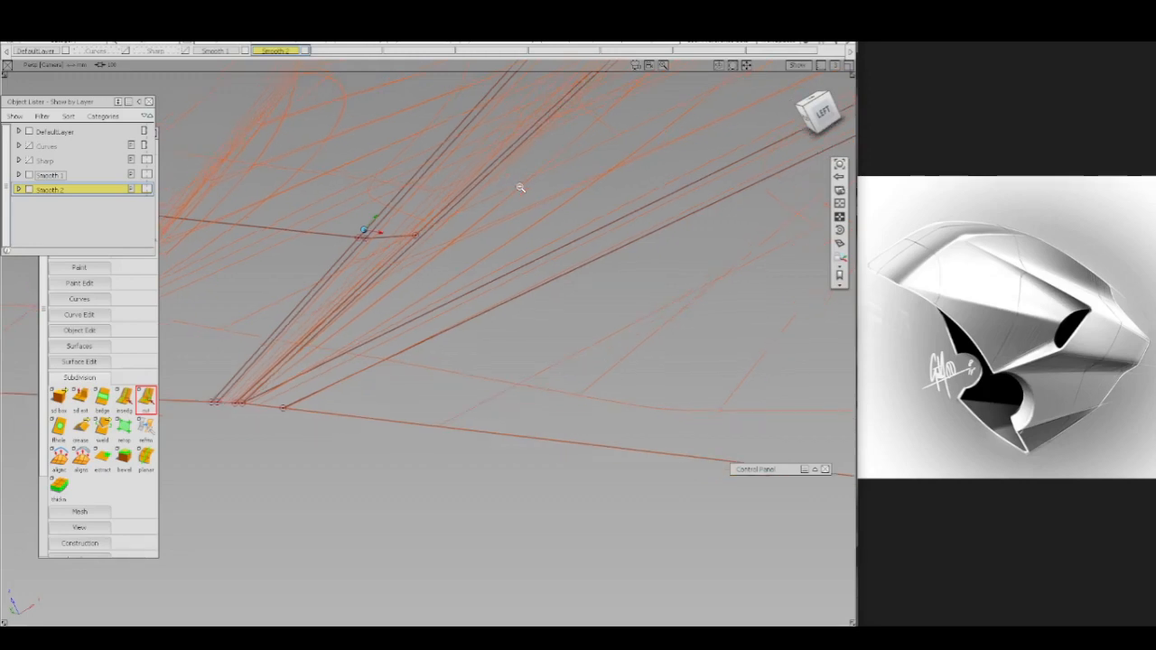
ctrl+shift+drag(235, 402, 260, 405)
click(237, 405)
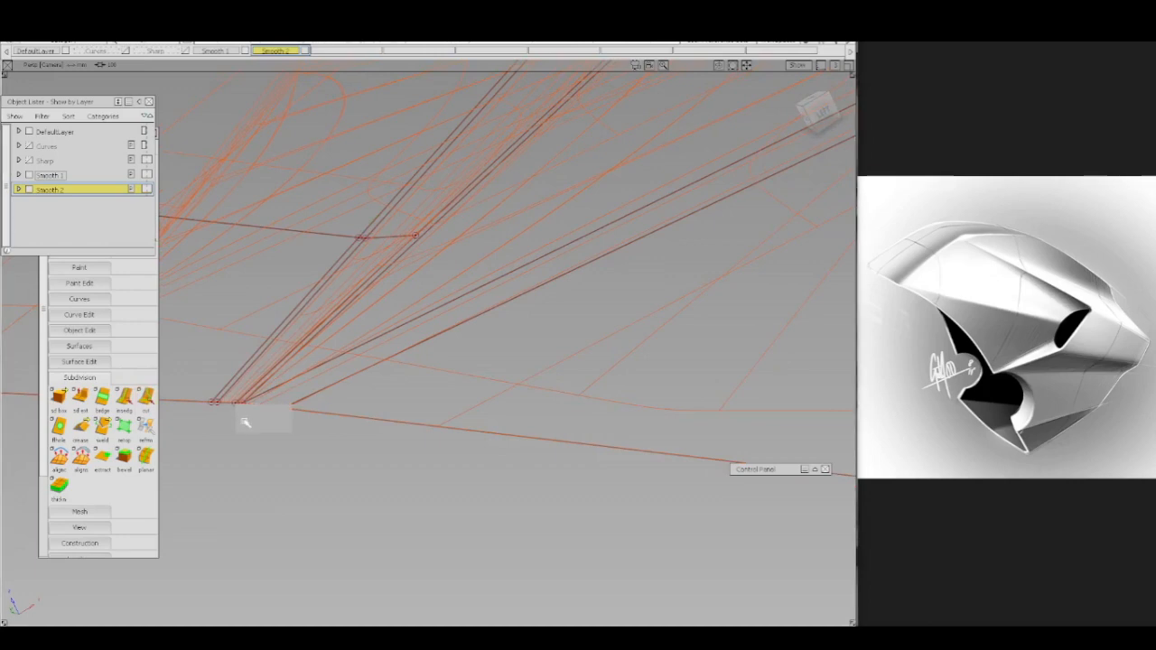
ctrl+shift+middle_drag(244, 421, 224, 422)
ctrl+shift+drag(213, 407, 232, 399)
click(236, 404)
ctrl+shift+middle_drag(240, 421, 241, 394)
ctrl+click(242, 422)
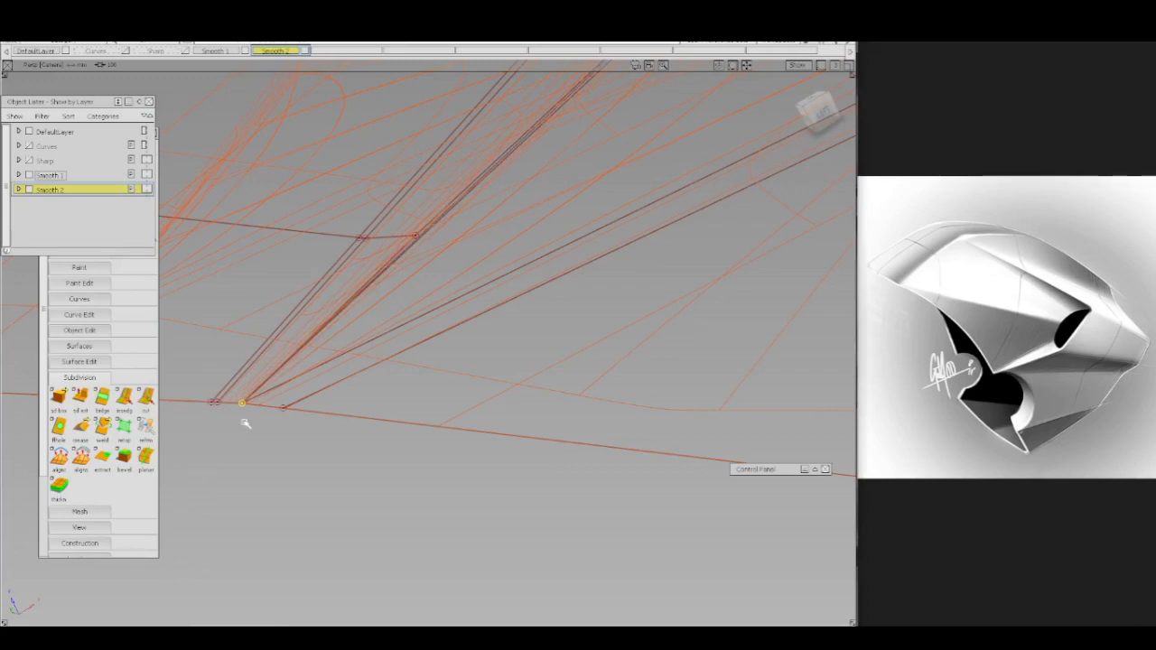
key(F10)
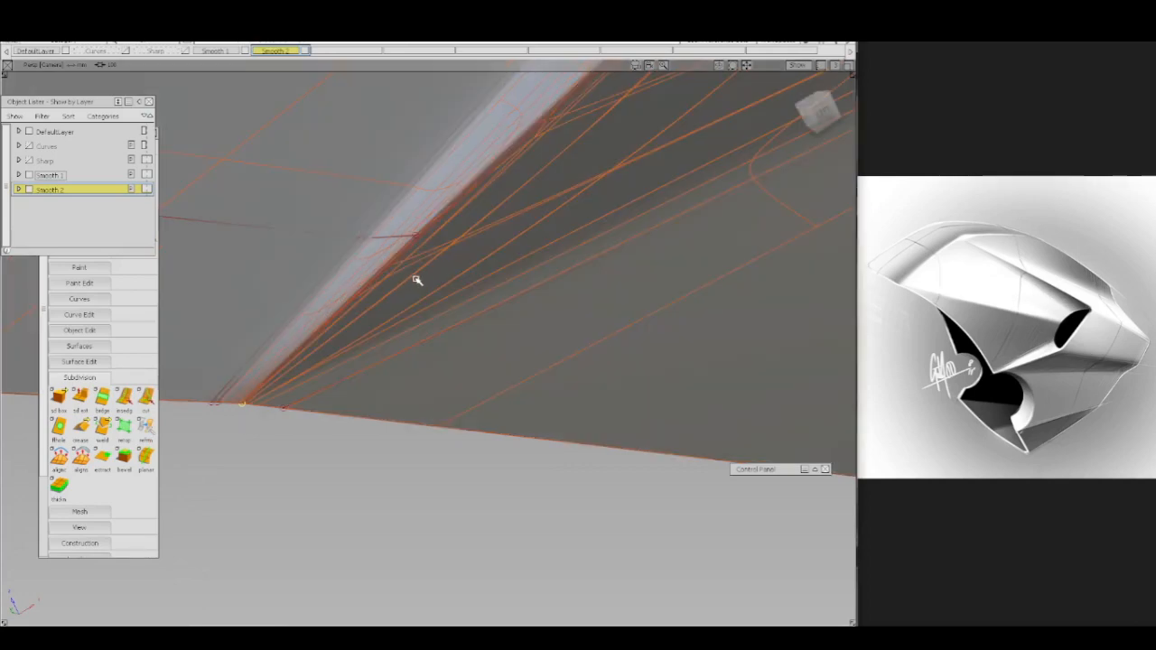
key(F10)
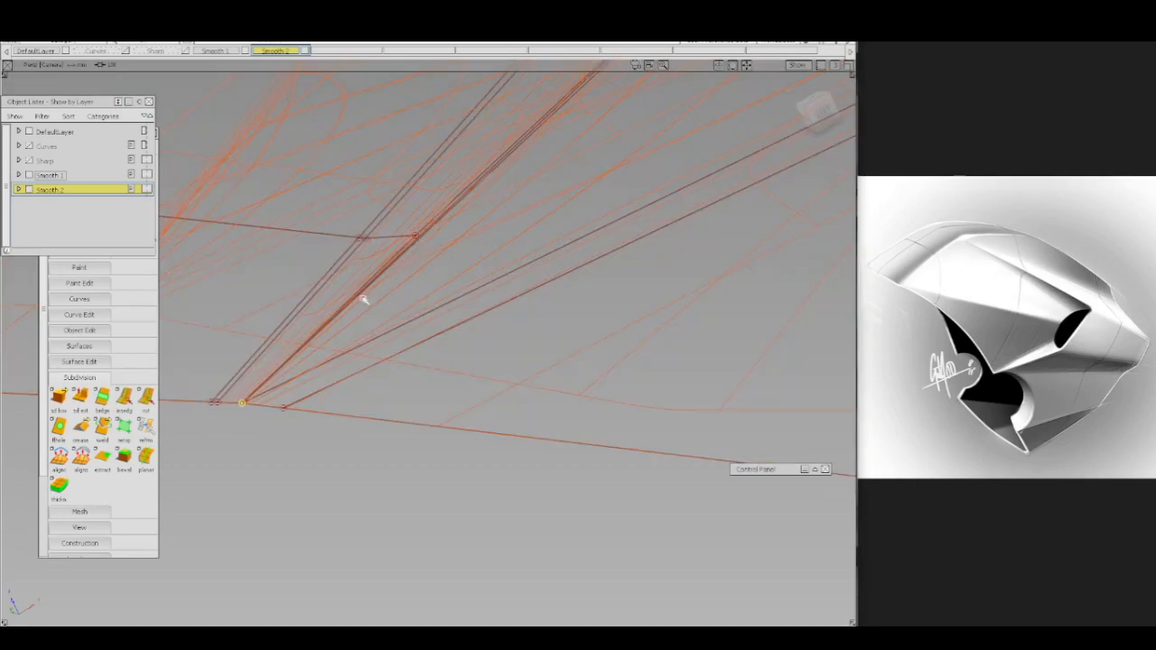
mouse_move(515, 187)
alt+shift+middle_down()
mouse_move(488, 284)
mouse_move(299, 446)
alt+shift+middle_up()
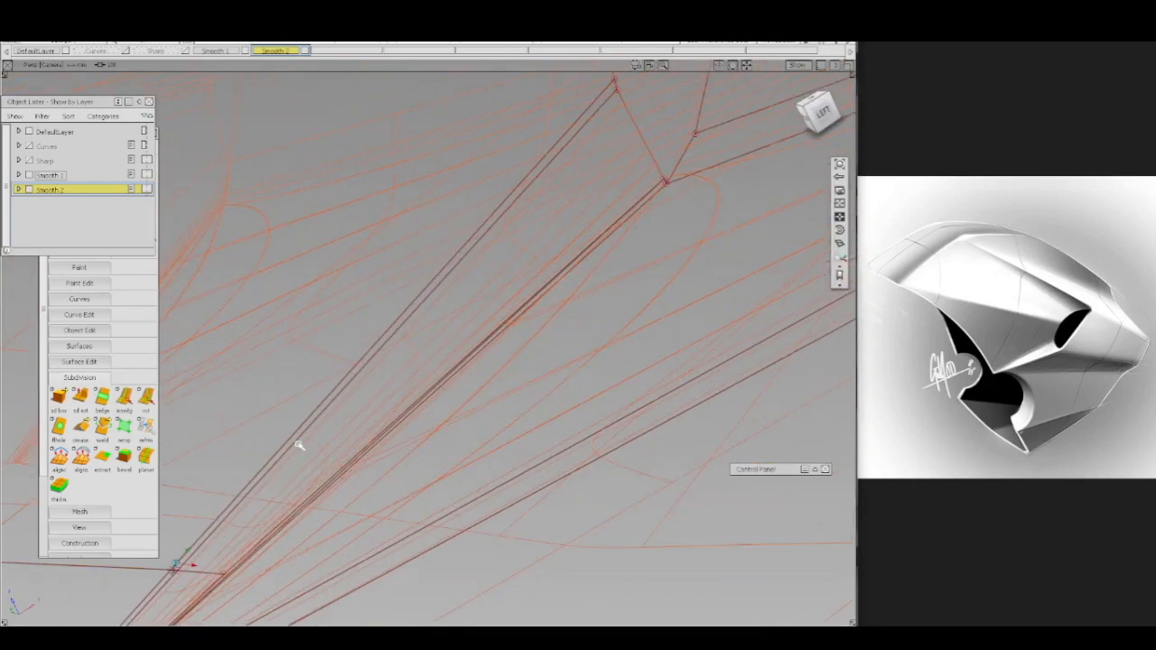
key(F10)
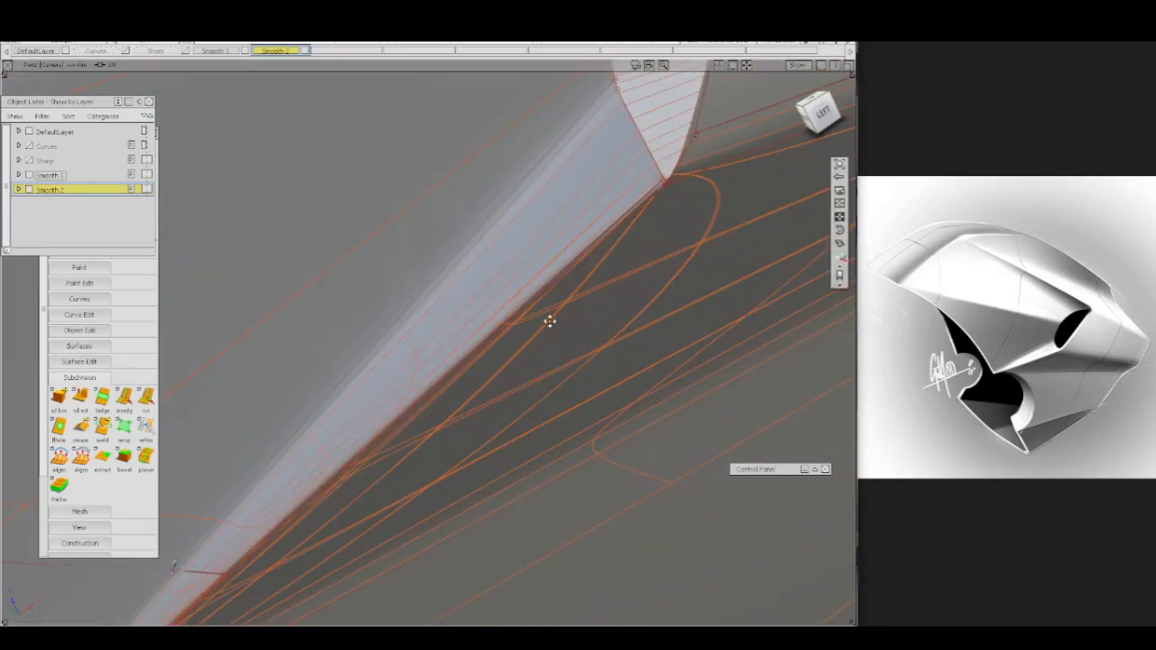
- Examine the overlapping crease edges near the narrow strip's front corner in wireframe by listing the edges under the pick
alt+shift+middle_drag(550, 322, 719, 142)
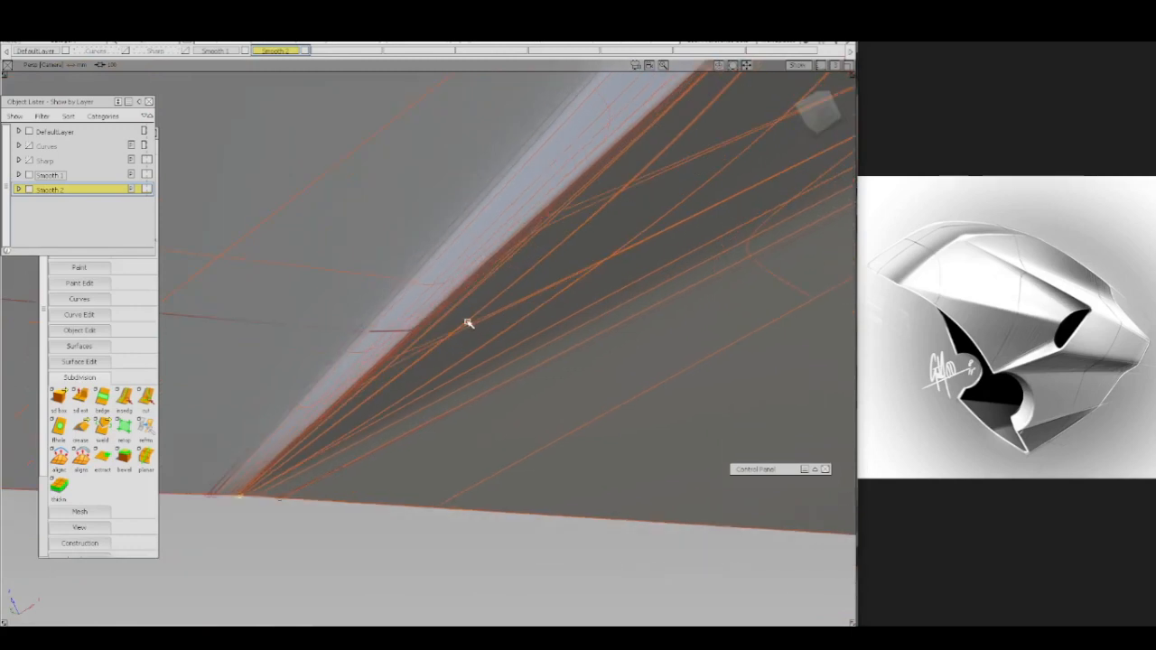
key(F10)
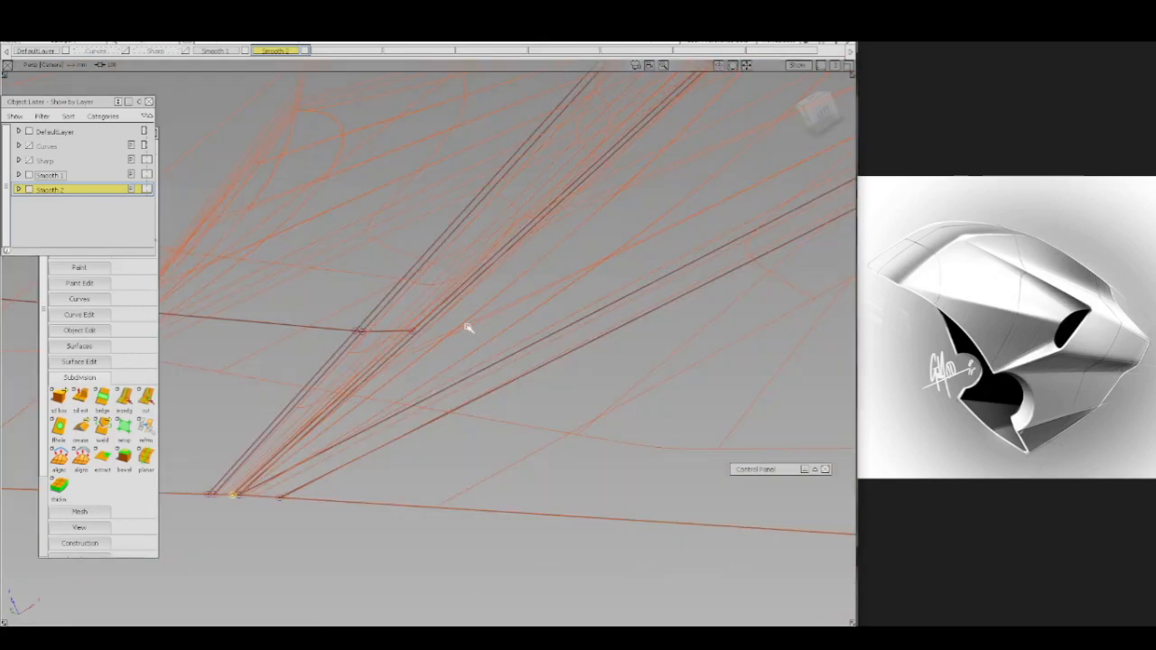
ctrl+shift+right_drag(469, 305, 432, 311)
click(435, 315)
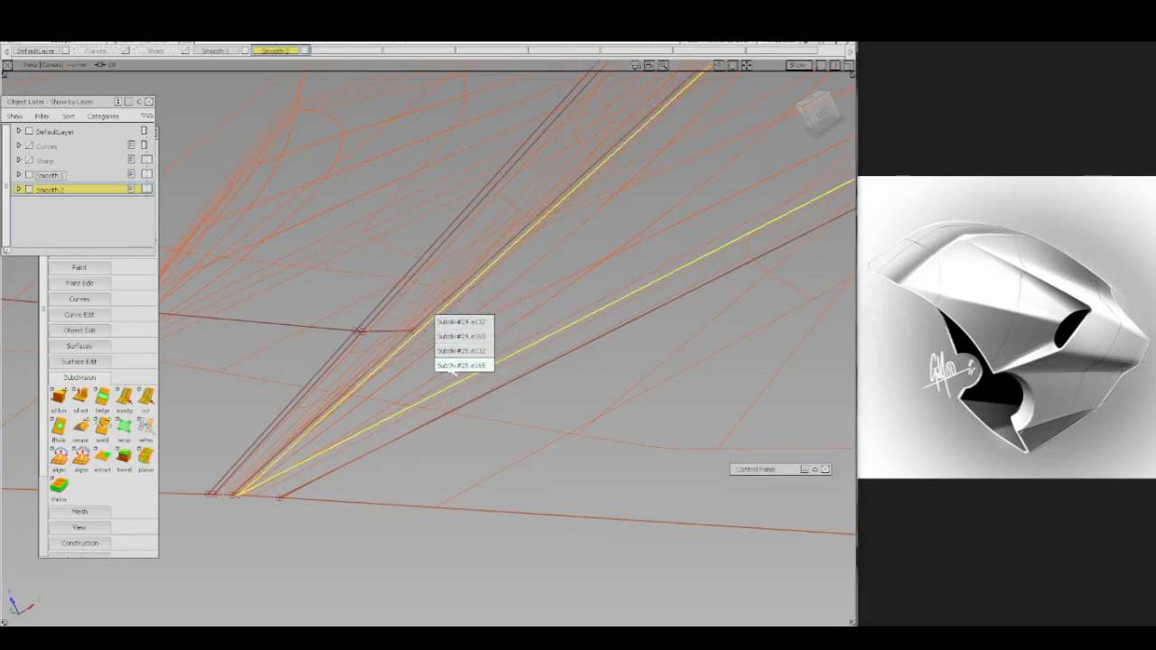
click(460, 350)
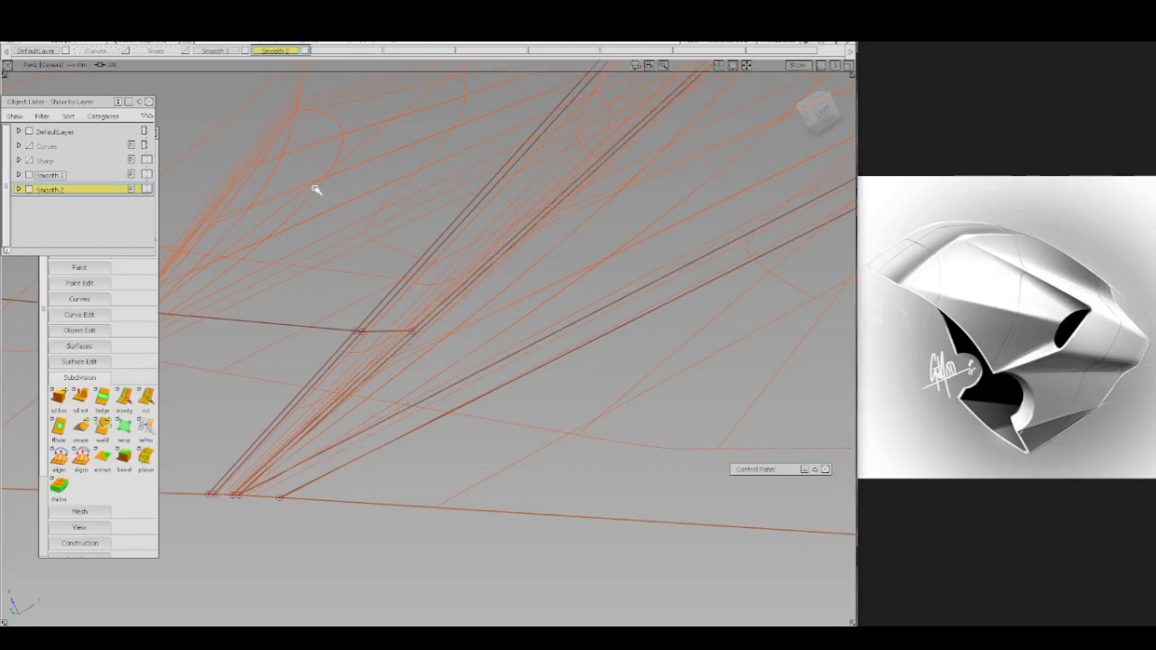
- Turn off the Smooth 1 layer's visibility, move the Smooth 2 layer ahead of it, and make Smooth 1 the active layer
click(246, 51)
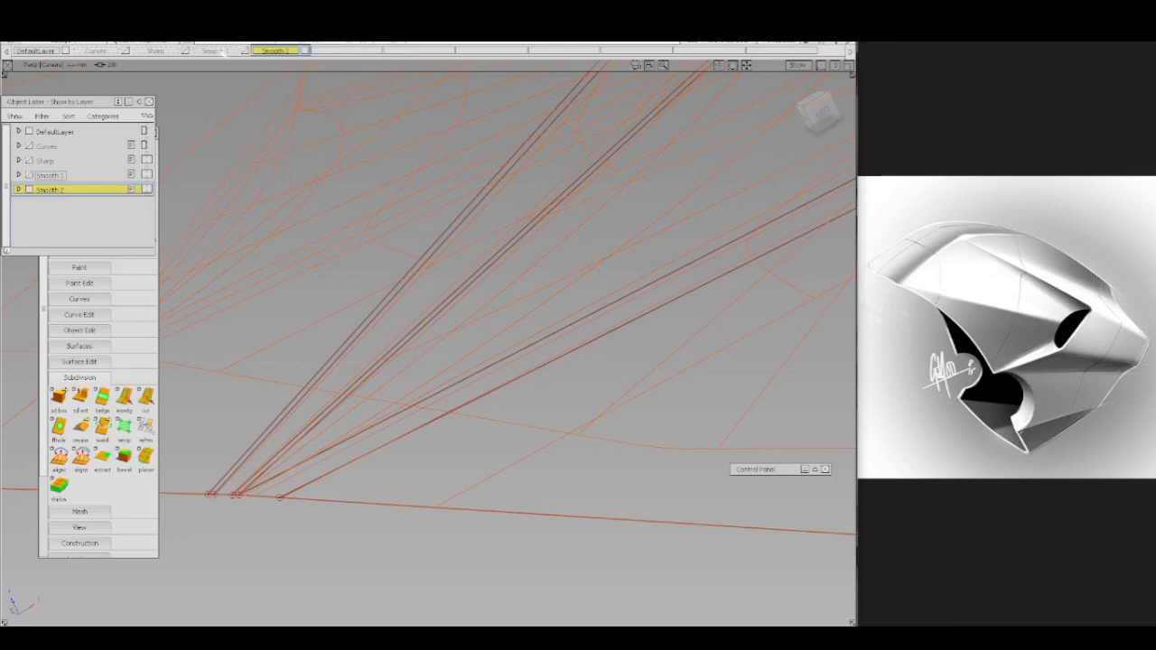
click(216, 51)
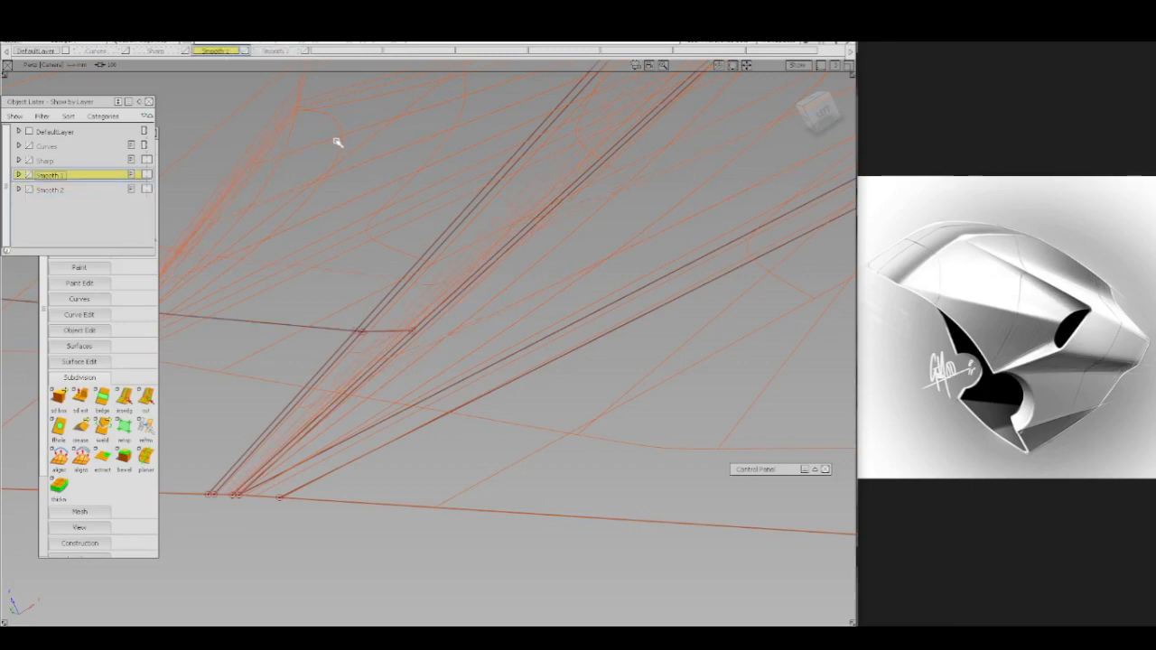
key(5)
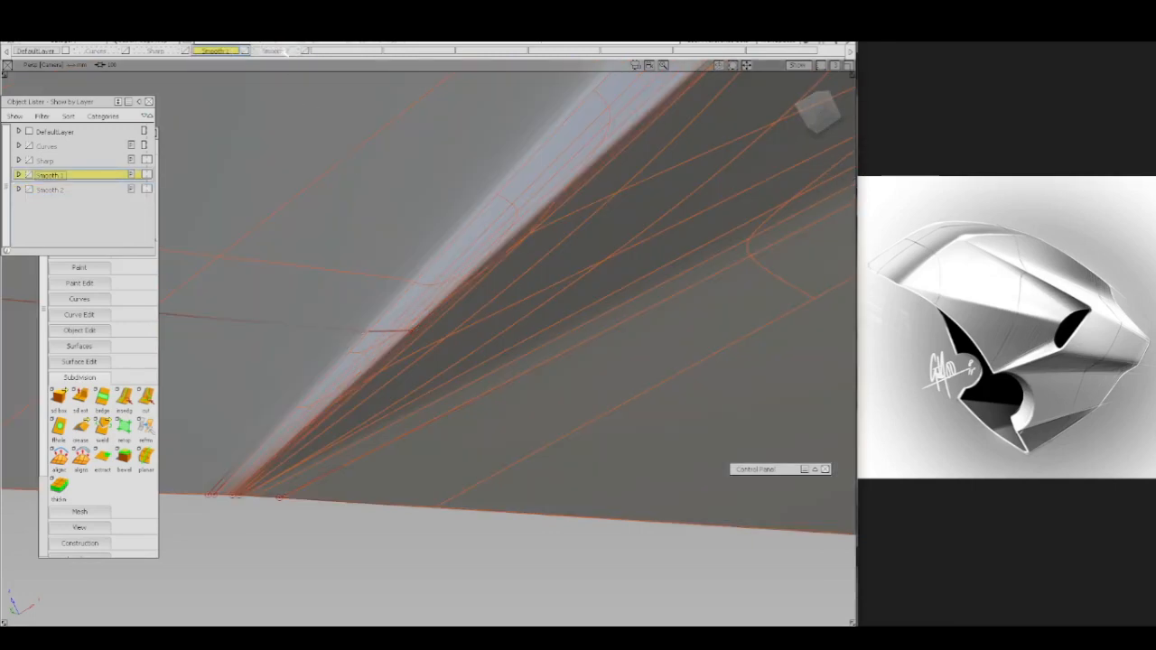
click(285, 50)
key(5)
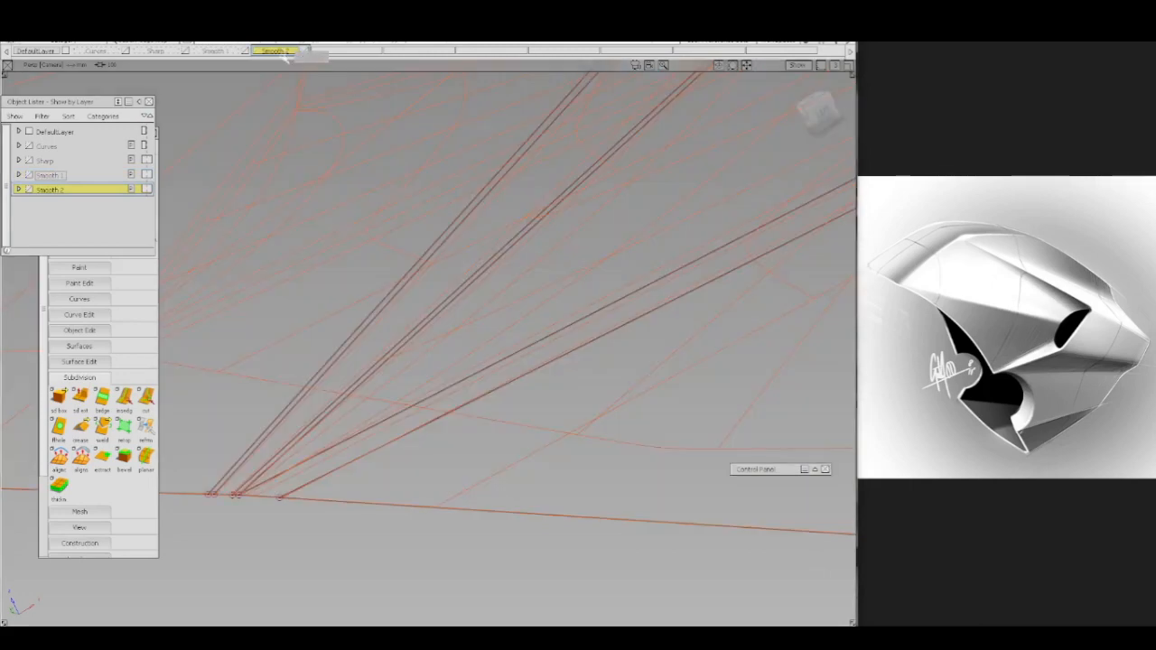
middle_drag(214, 56, 211, 53)
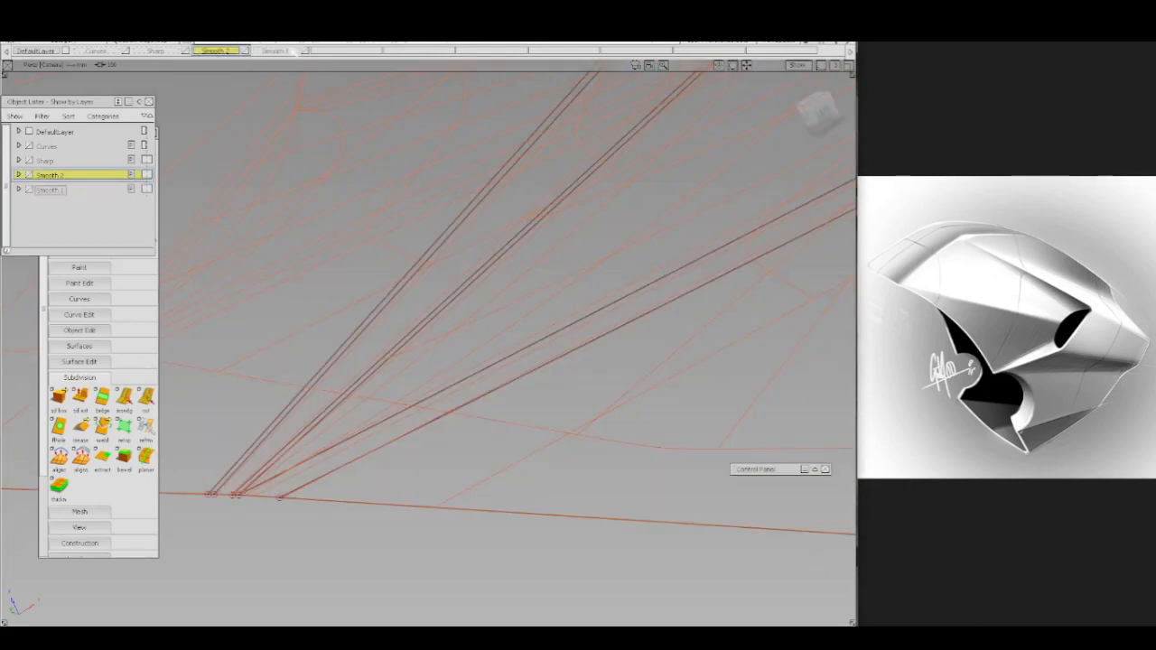
click(274, 50)
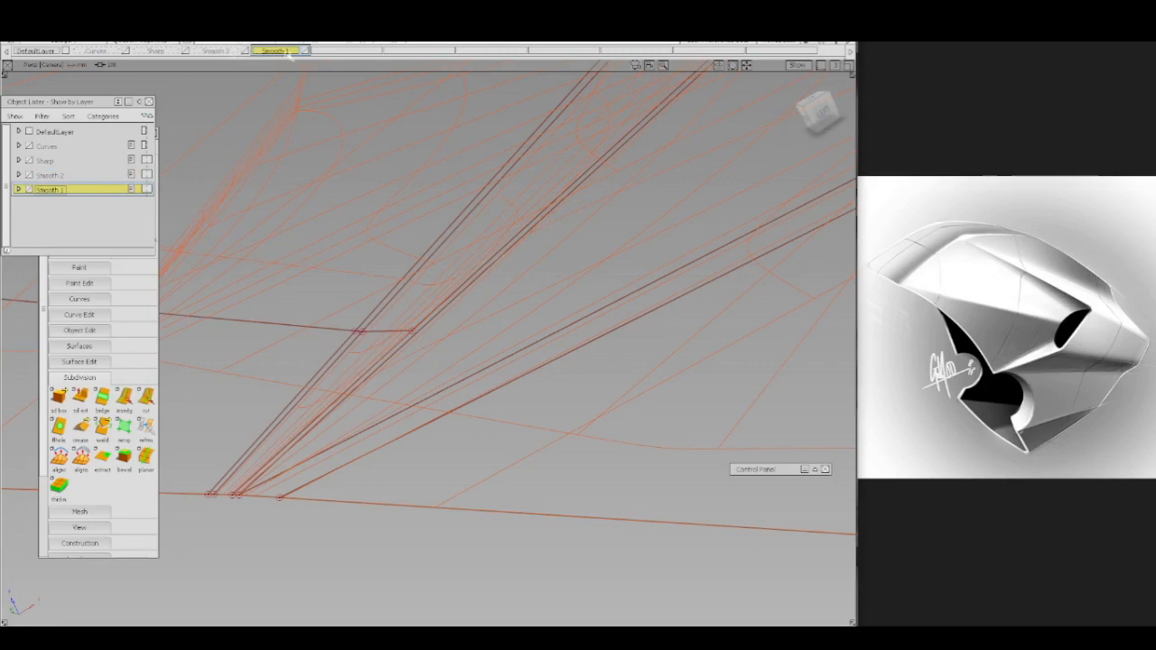
- On Smooth 1, move the inner crease vertex at the narrow strip's front corner onto its neighbouring vertex
ctrl+shift+click(432, 336)
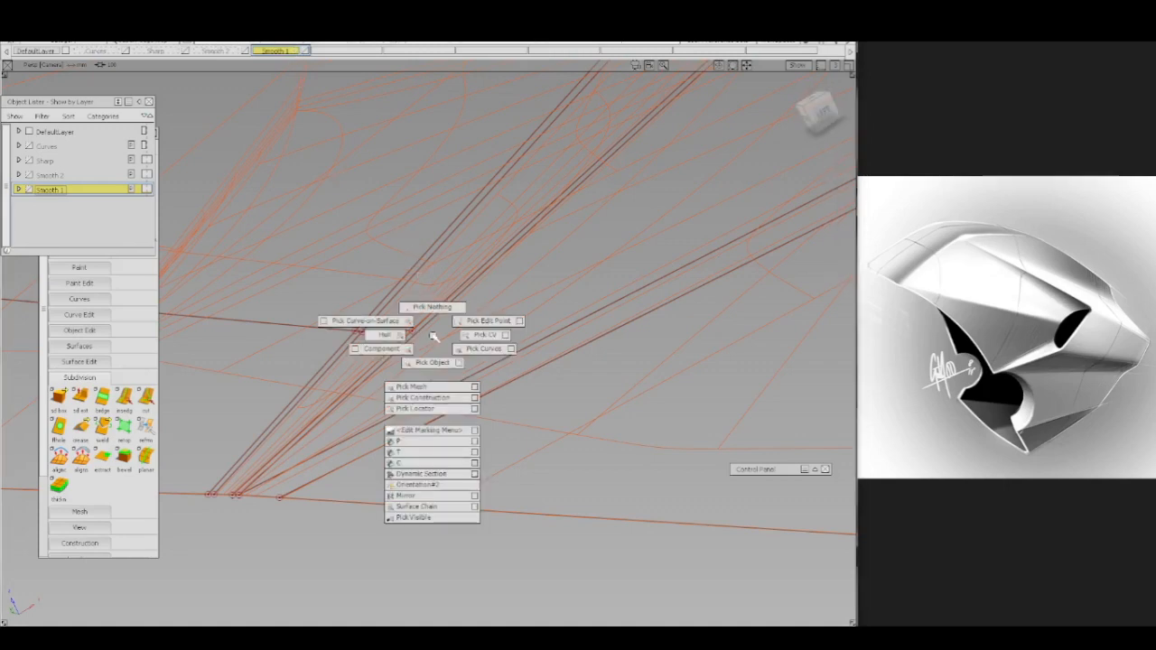
ctrl+shift+click(226, 513)
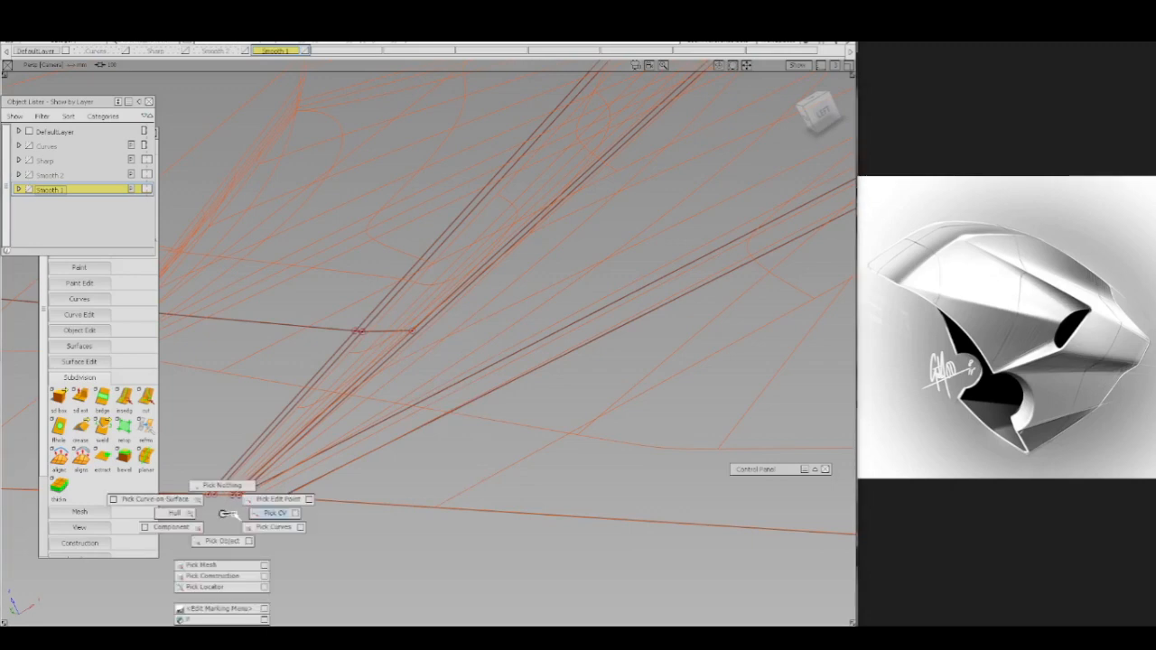
ctrl+shift+drag(222, 514, 242, 516)
click(234, 497)
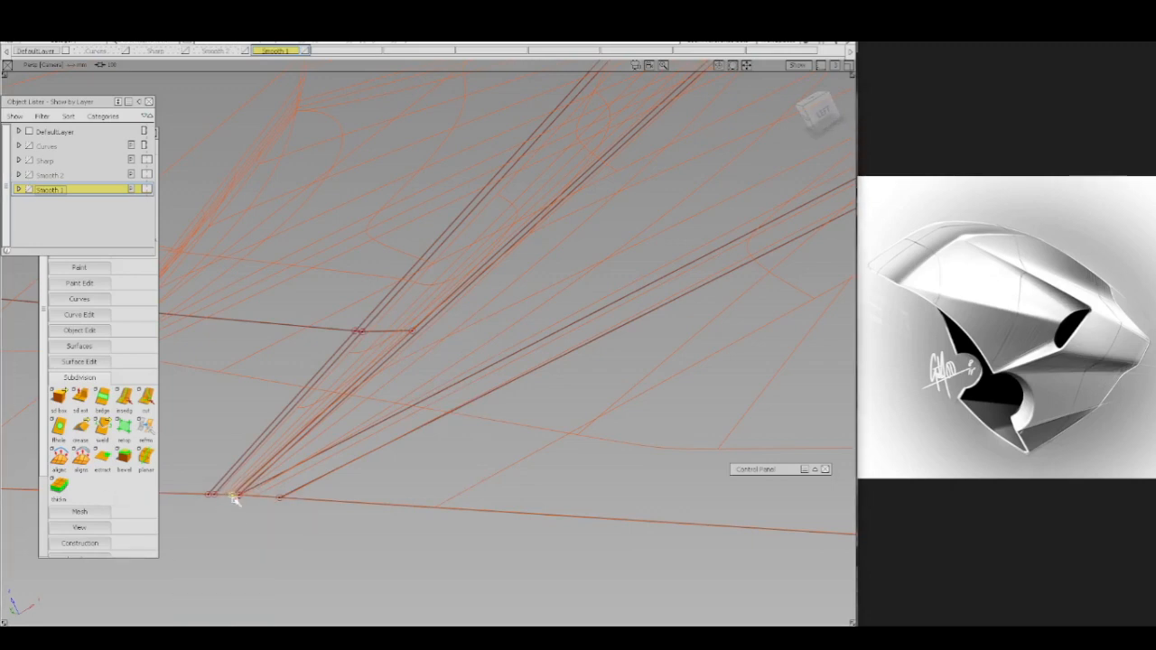
ctrl+shift+middle_drag(237, 511, 239, 475)
ctrl+click(241, 499)
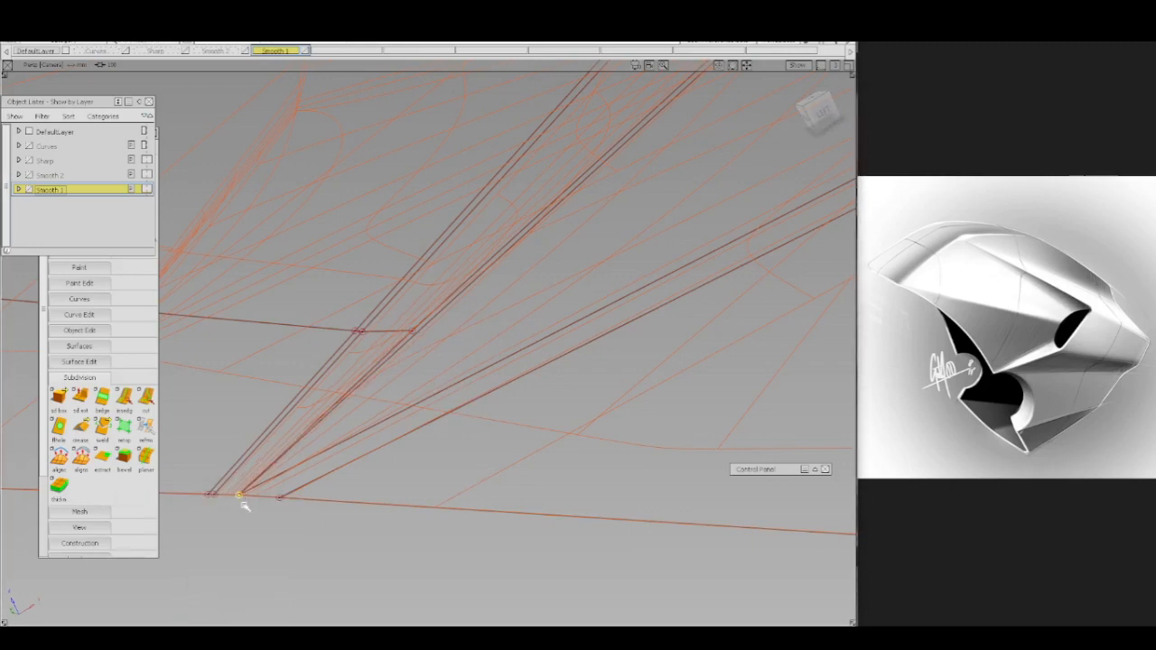
- Pick the vertex where the side panel's cross edge meets the crease strip, and undo the front corner vertex move
ctrl+shift+click(381, 346)
ctrl+shift+drag(383, 347, 408, 346)
click(411, 333)
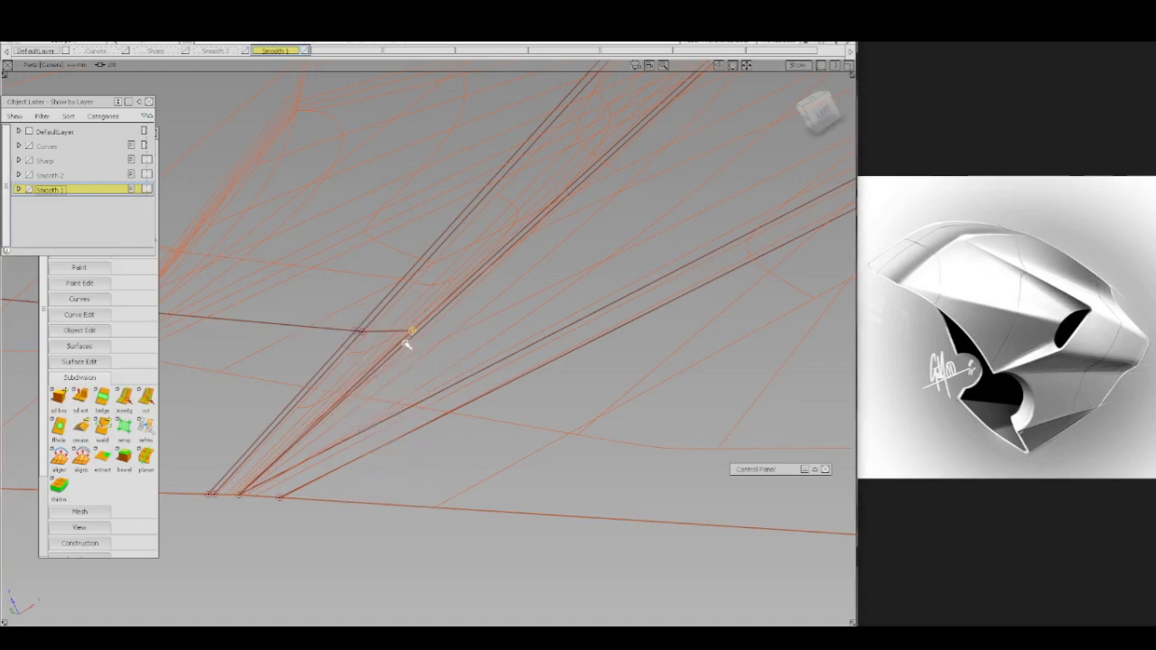
drag(401, 336, 377, 404)
click(361, 363)
drag(371, 374, 412, 340)
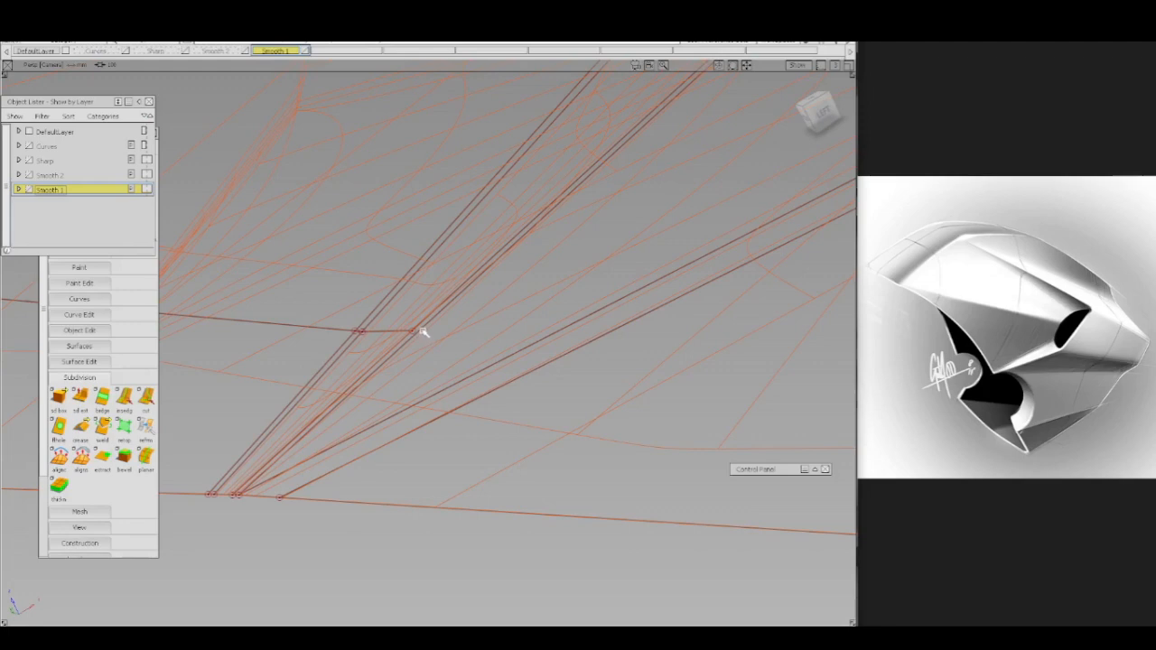
- Cut from the cross edge's end vertex on the crease strip across the dark recess face to the helmet's far outline edge
key(c)
key(e)
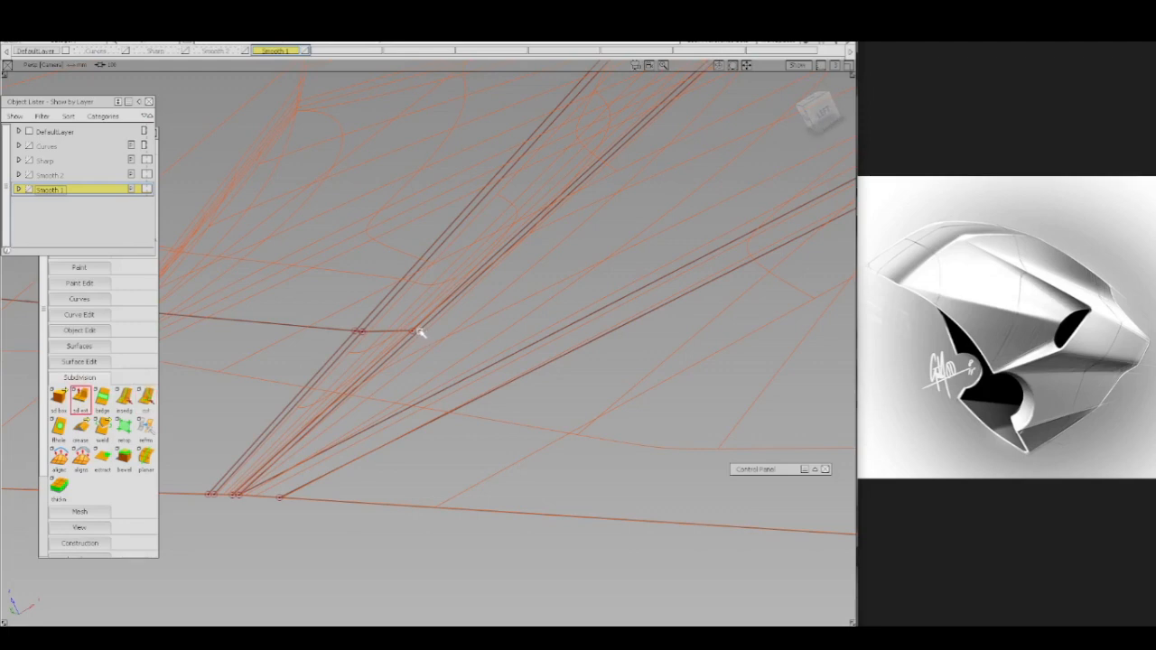
key(c)
click(413, 333)
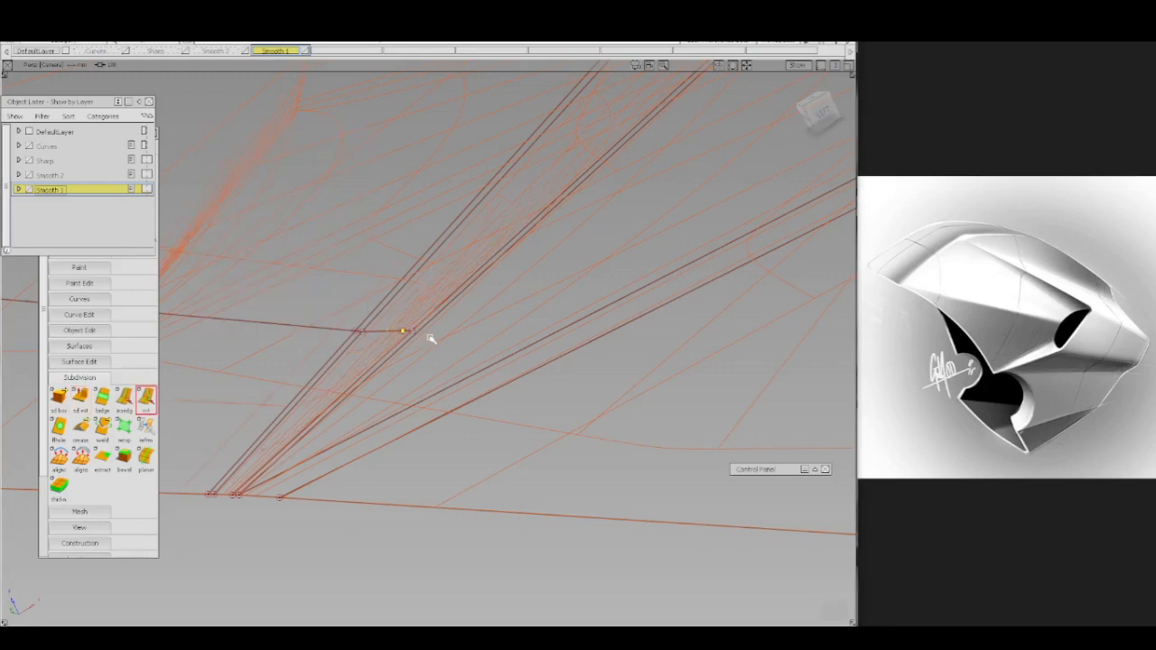
alt+shift+right_drag(506, 286, 495, 352)
alt+shift+drag(495, 352, 685, 242)
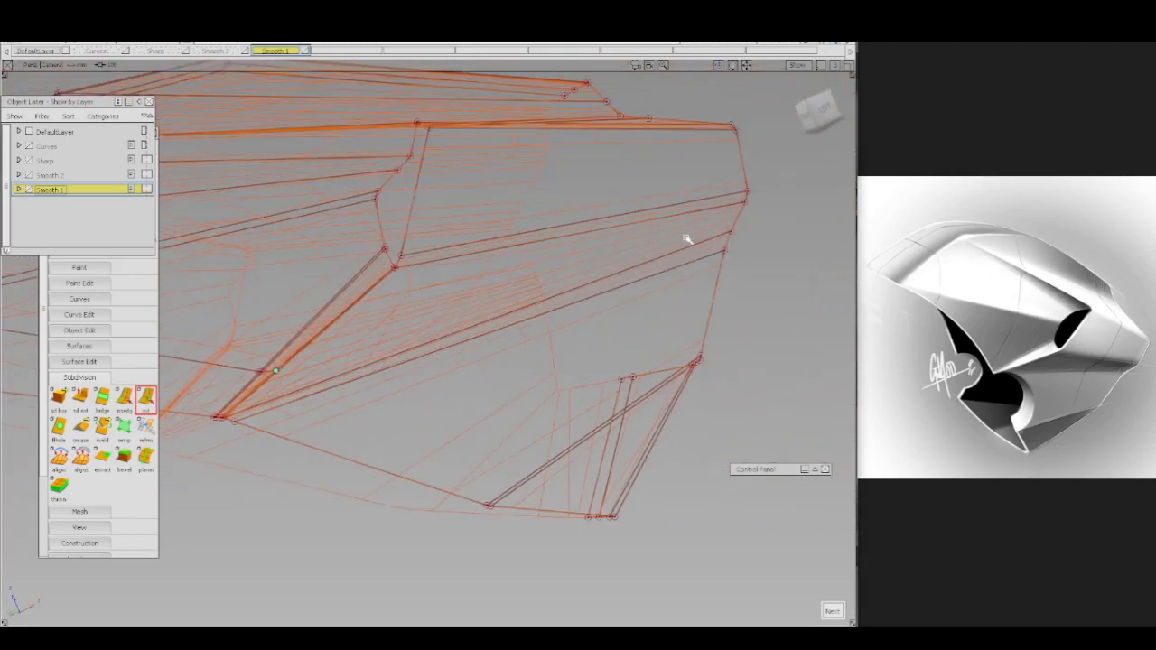
click(736, 223)
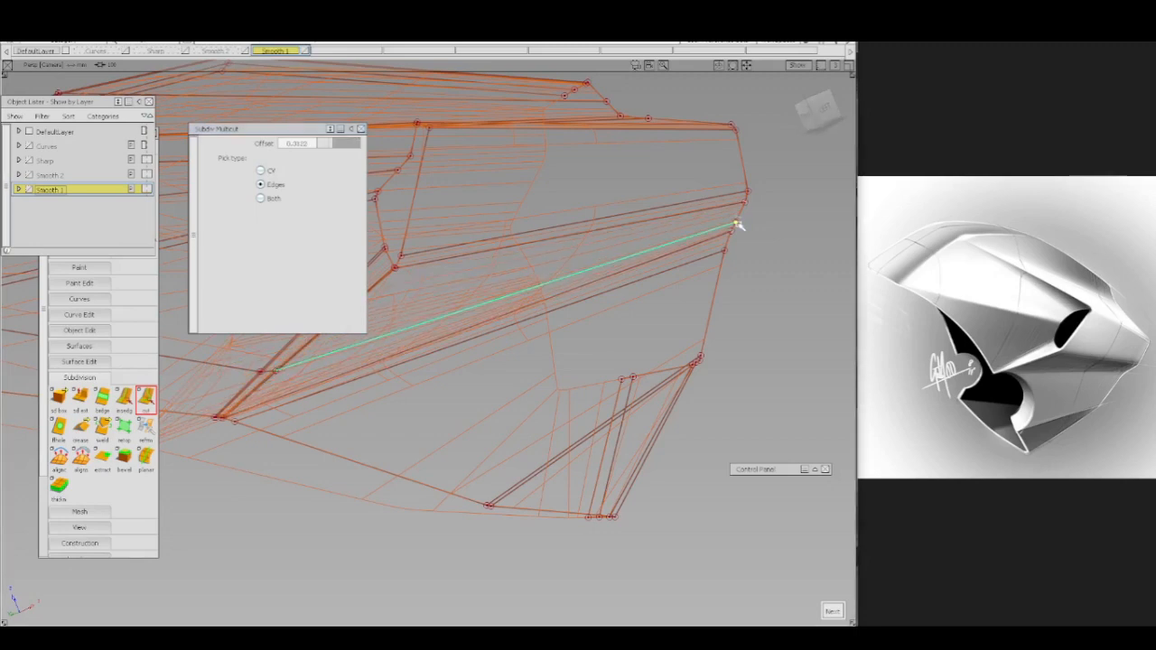
- Move the crease vertex below the new cut's end closer to the lower crease vertex, and check the helmet from the front and shaded
ctrl+shift+drag(733, 242, 732, 225)
click(731, 233)
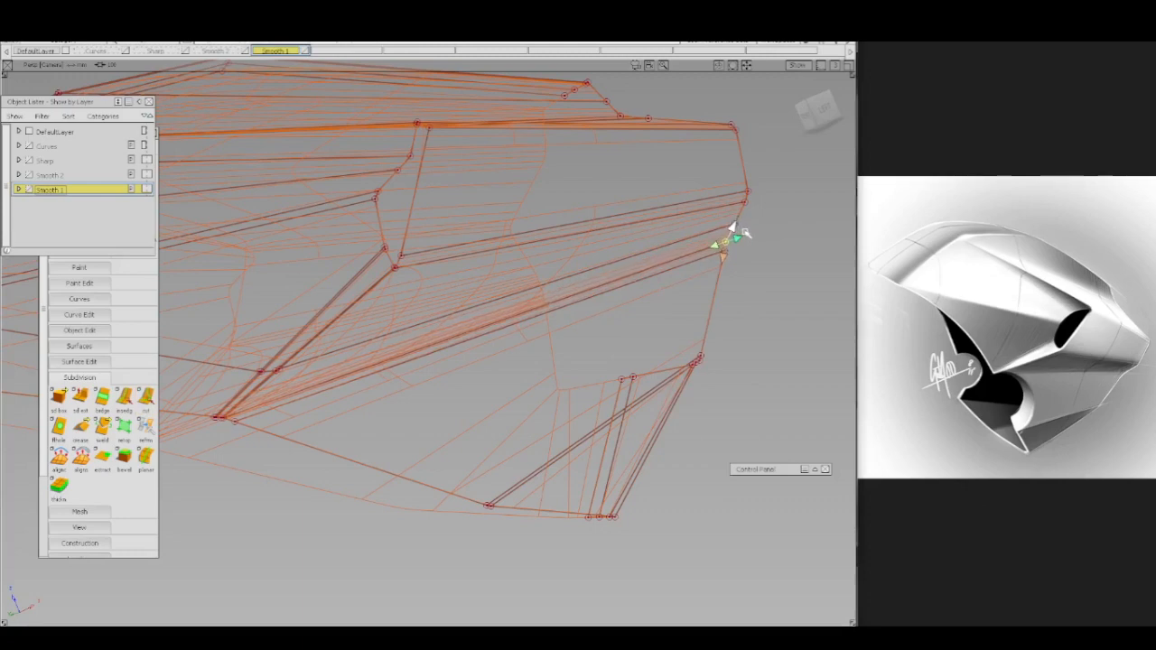
drag(748, 237, 750, 239)
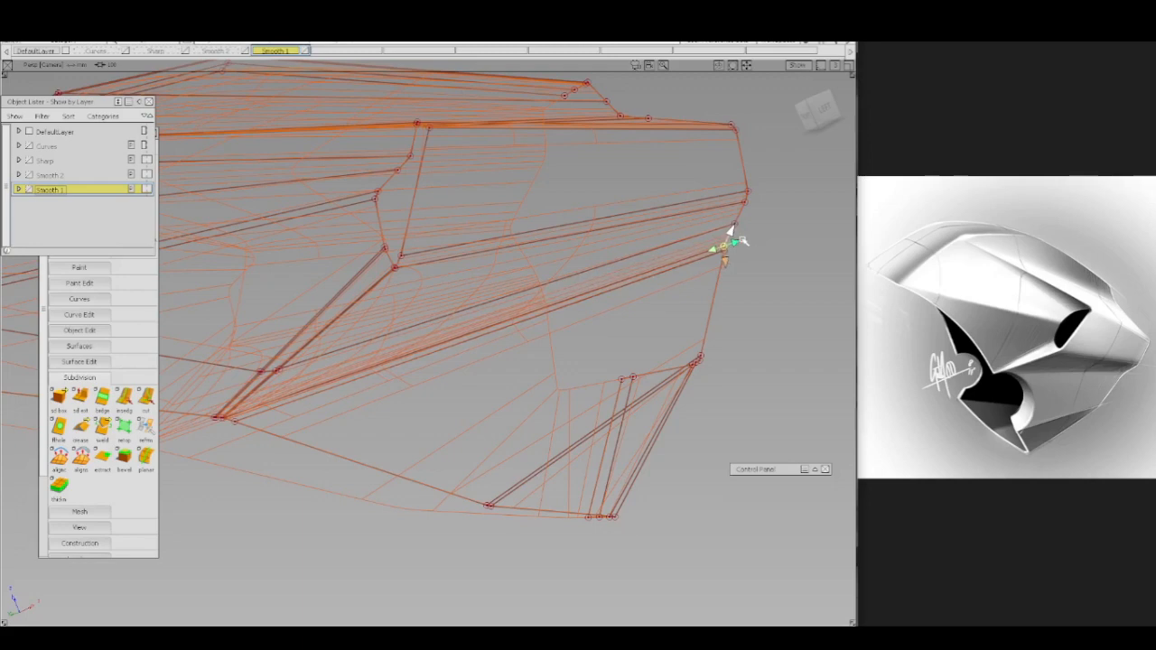
alt+shift+right_drag(732, 285, 771, 186)
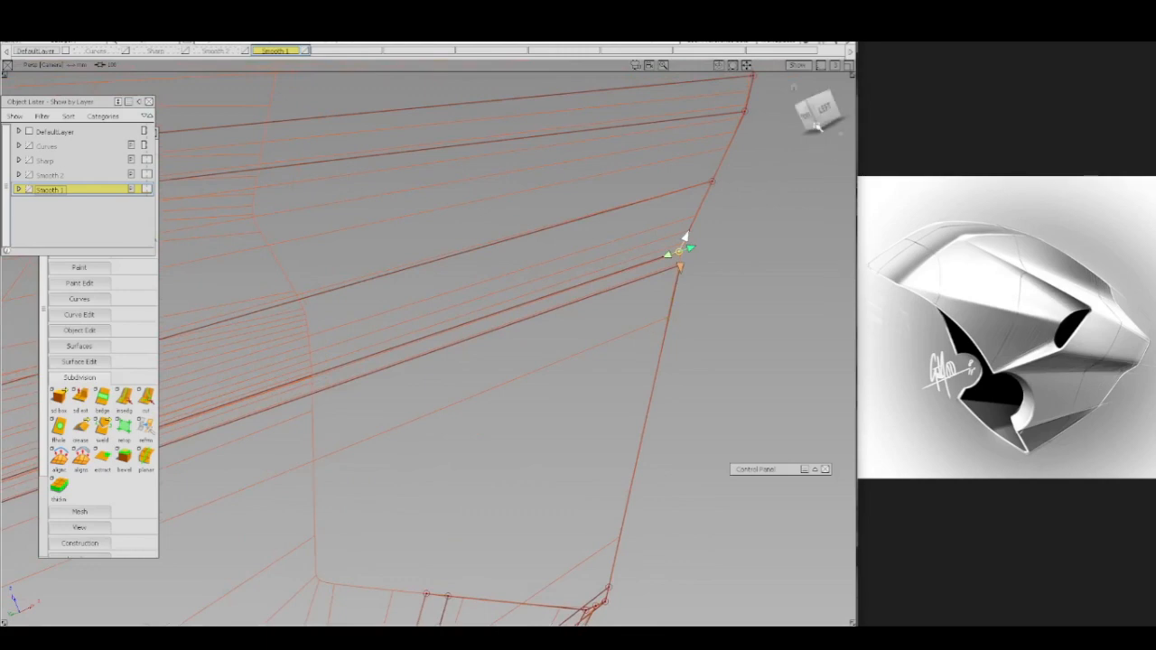
click(818, 113)
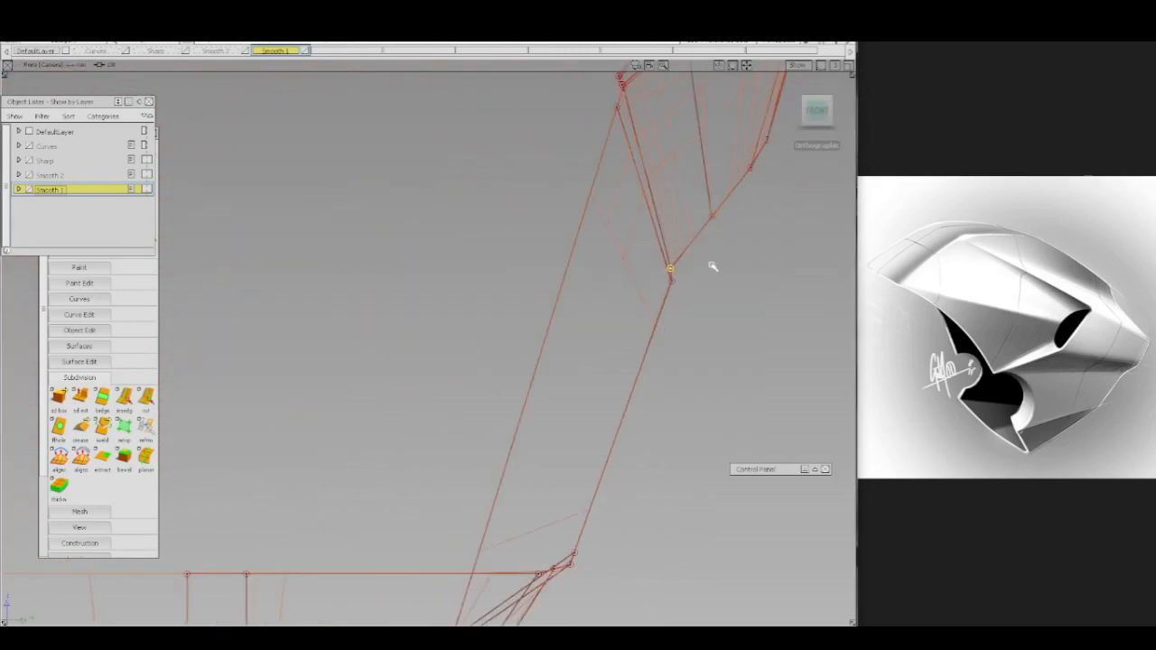
drag(709, 264, 450, 238)
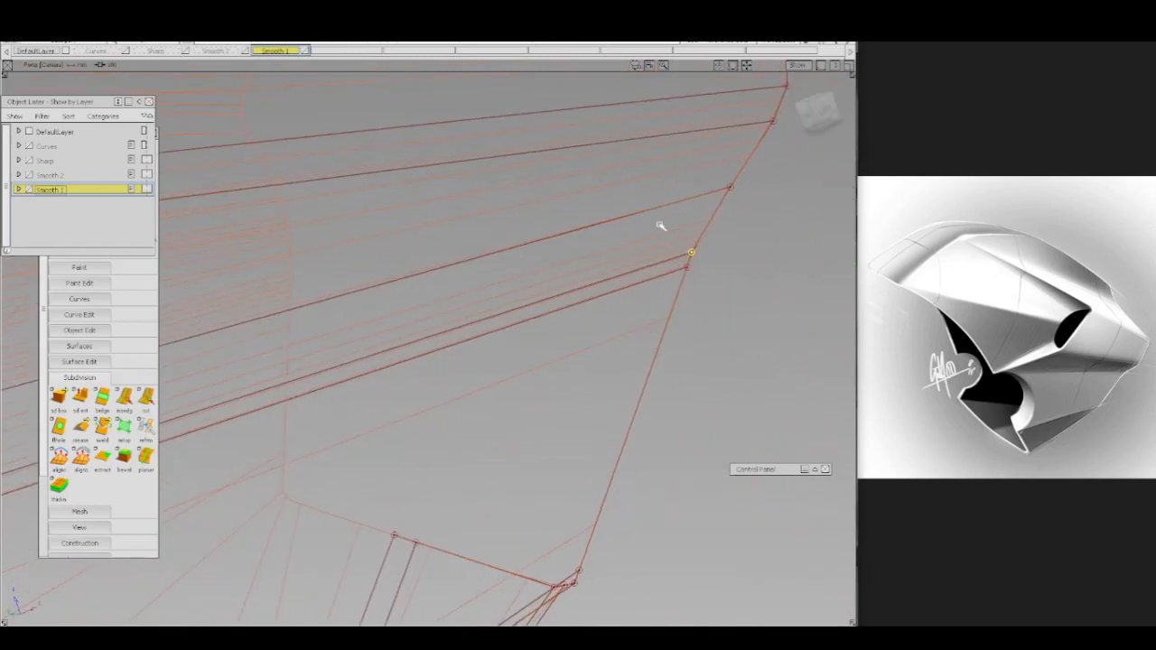
key(5)
mouse_move(657, 322)
alt+shift+right_down()
mouse_move(675, 310)
mouse_move(599, 245)
alt+shift+right_up()
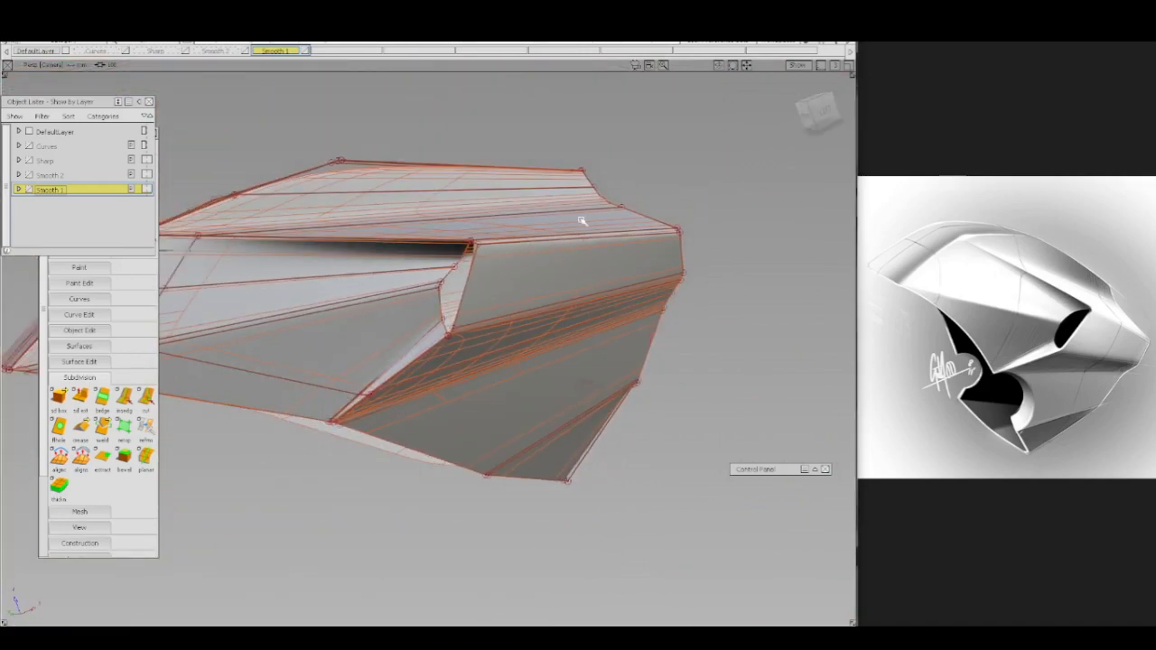
key(alt+t)
mouse_move(579, 224)
alt+shift+mouse_down()
mouse_move(569, 239)
mouse_move(535, 211)
alt+shift+mouse_up()
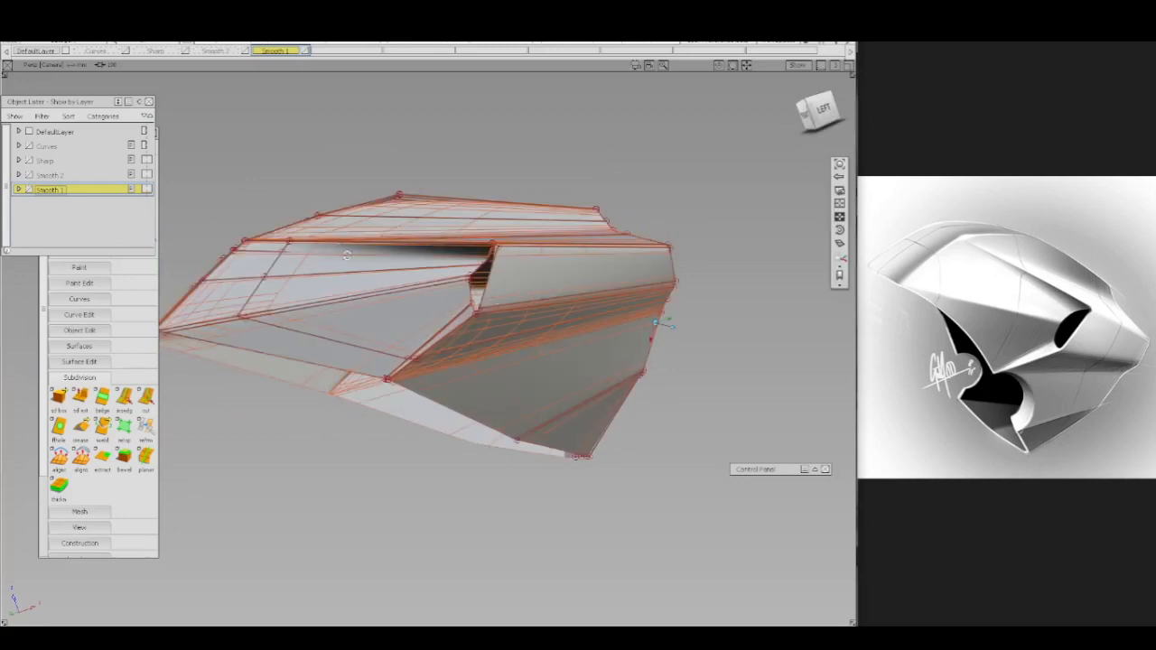
alt+shift+drag(343, 251, 425, 336)
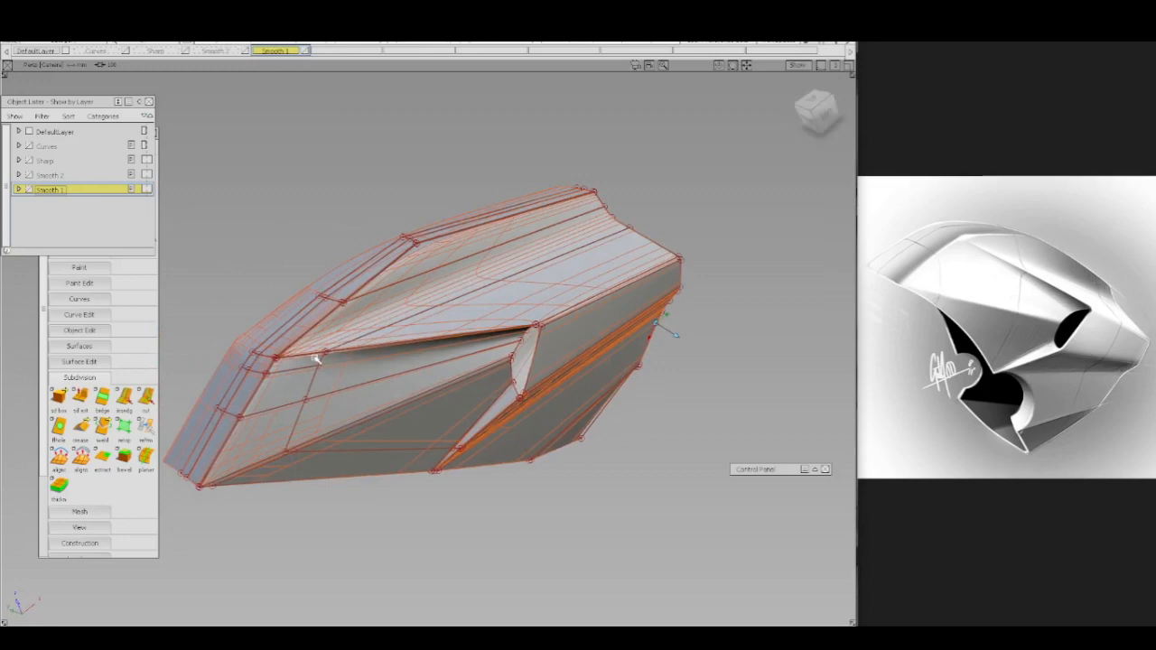
- Delete the short diagonal edge at the corner where the side panel's double crease meets the helmet's wide outer band
alt+shift+right_drag(276, 417, 332, 301)
ctrl+shift+drag(380, 354, 427, 374)
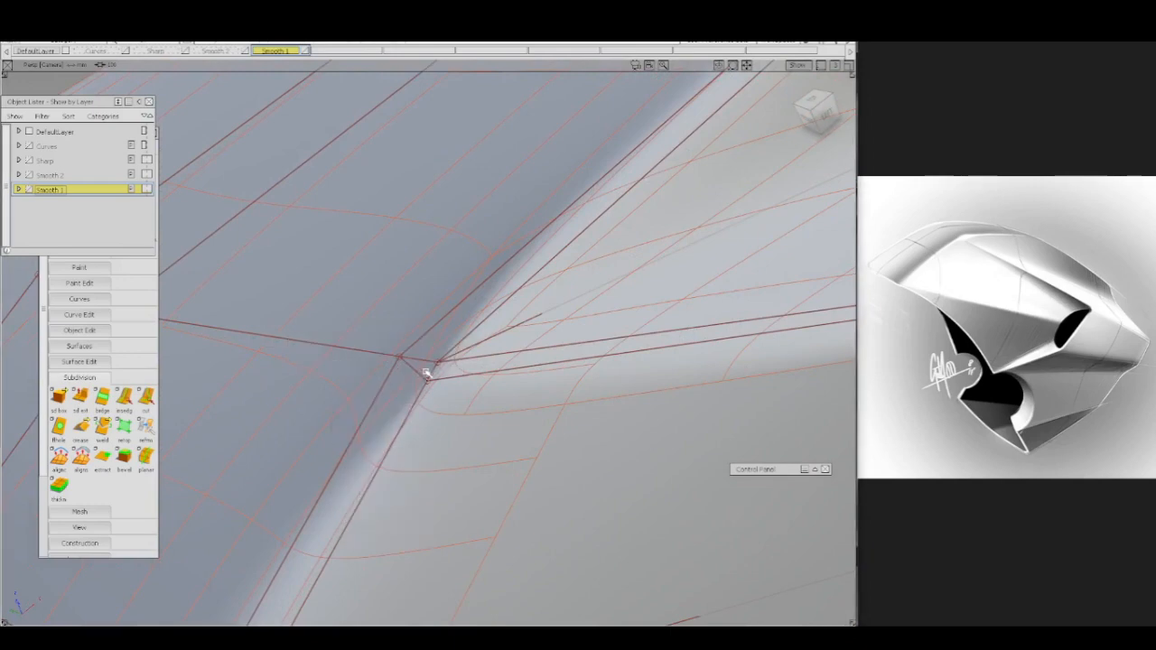
click(401, 359)
ctrl+shift+drag(441, 357, 413, 370)
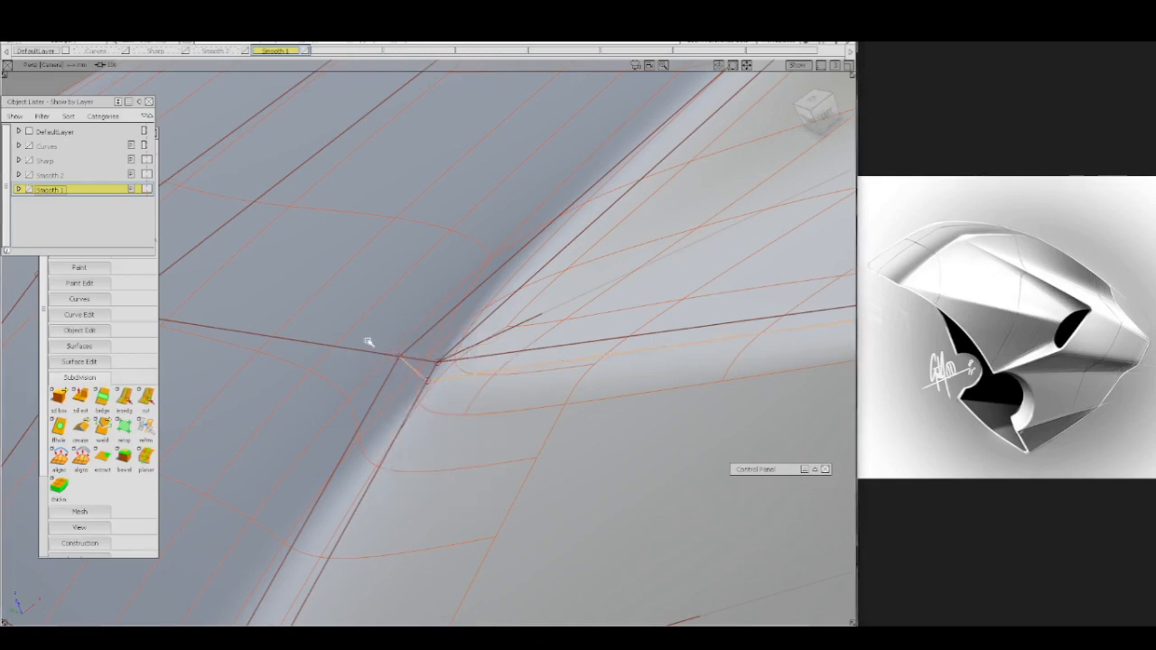
click(368, 342)
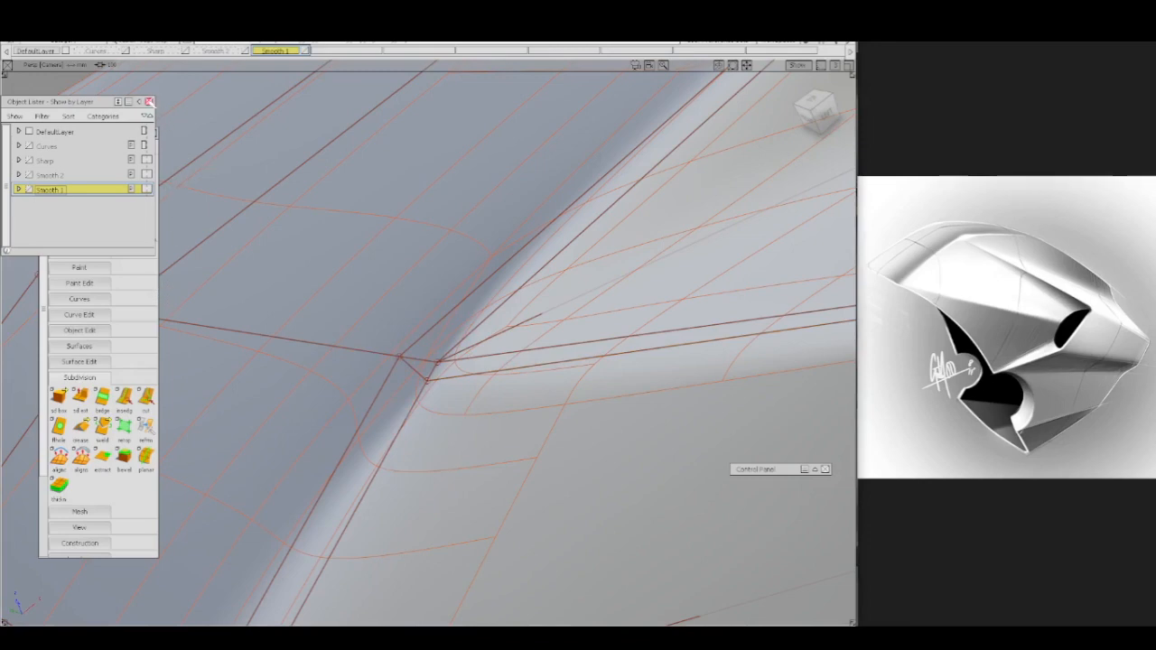
click(129, 103)
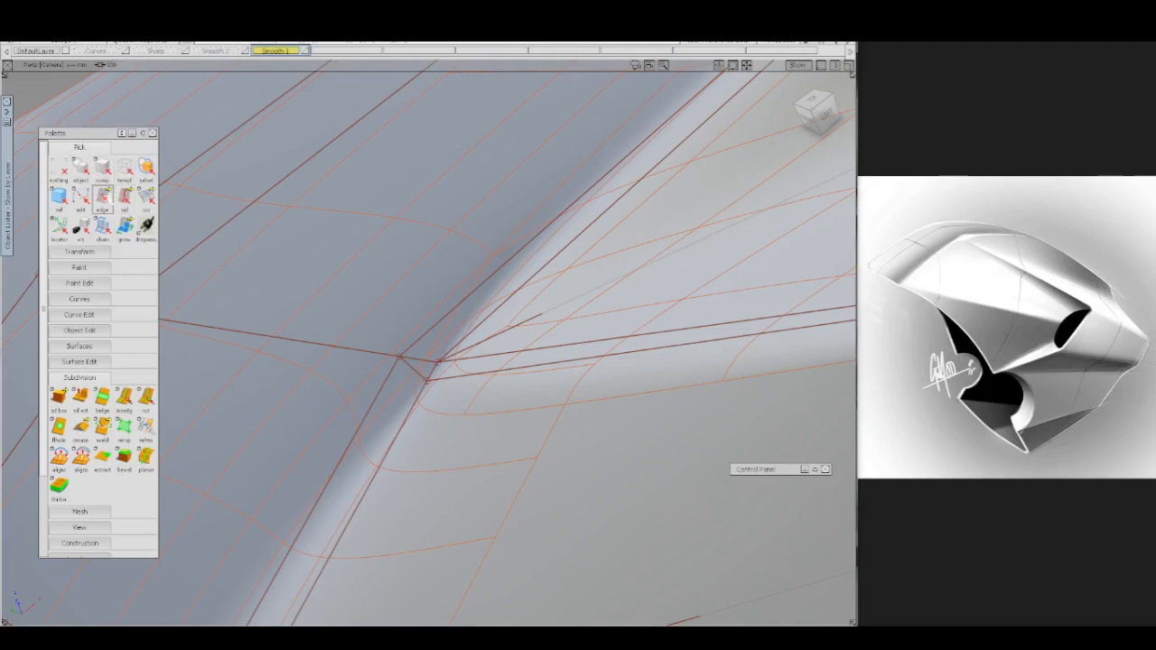
click(102, 195)
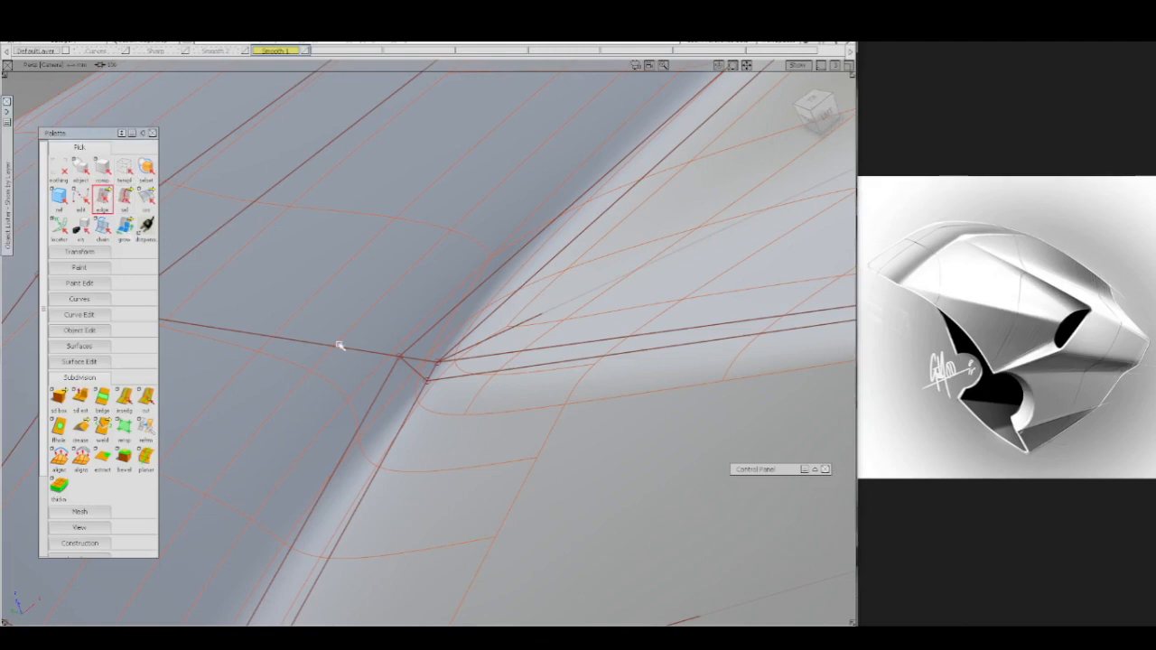
click(414, 376)
key(Delete)
key(Return)
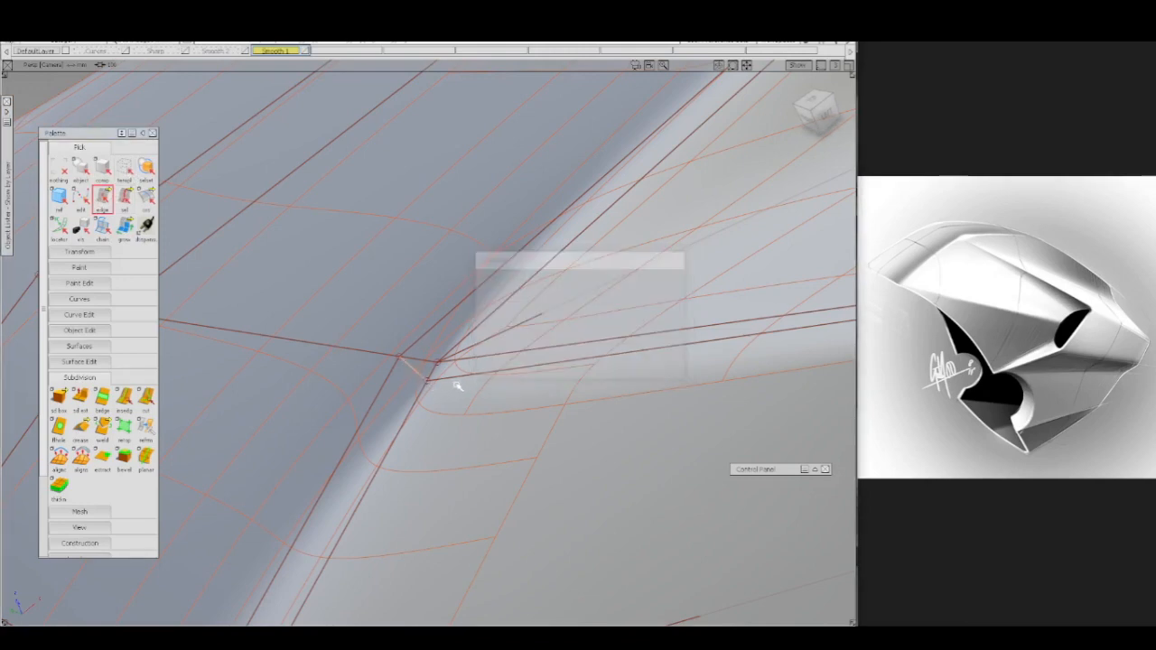
ctrl+shift+drag(396, 384, 416, 381)
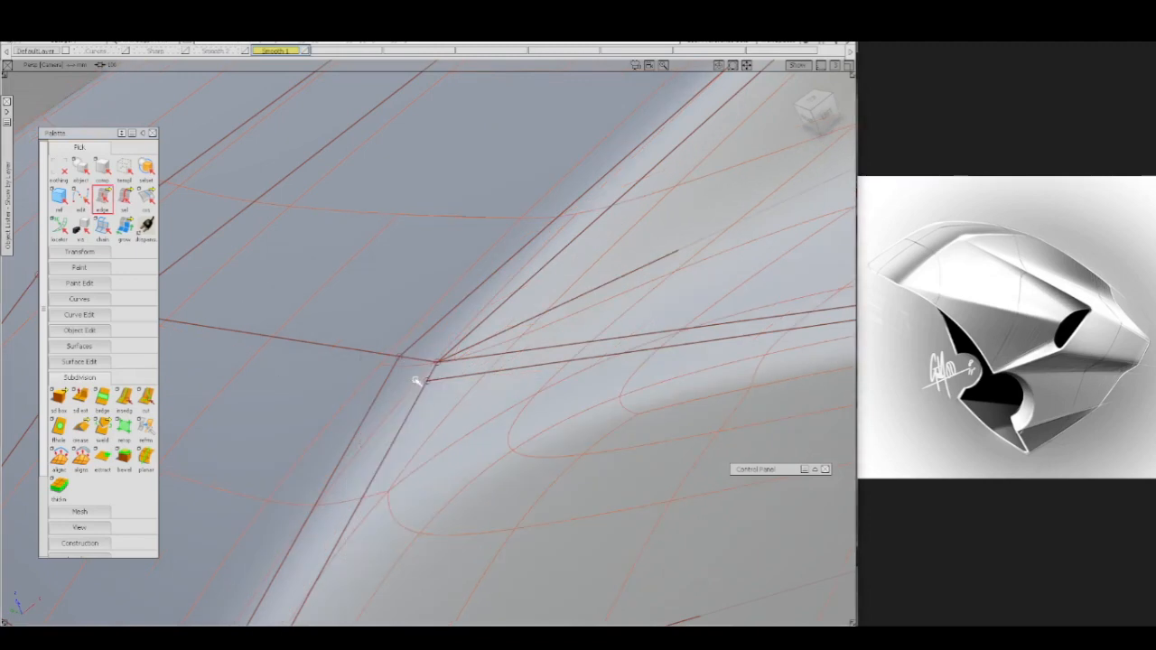
- Snap the lower vertex of the double crease's corner onto the neighbouring corner vertex beside the wide outer band
click(427, 382)
ctrl+shift+middle_drag(448, 399, 446, 373)
ctrl+click(454, 372)
alt+shift+right_drag(496, 361, 500, 400)
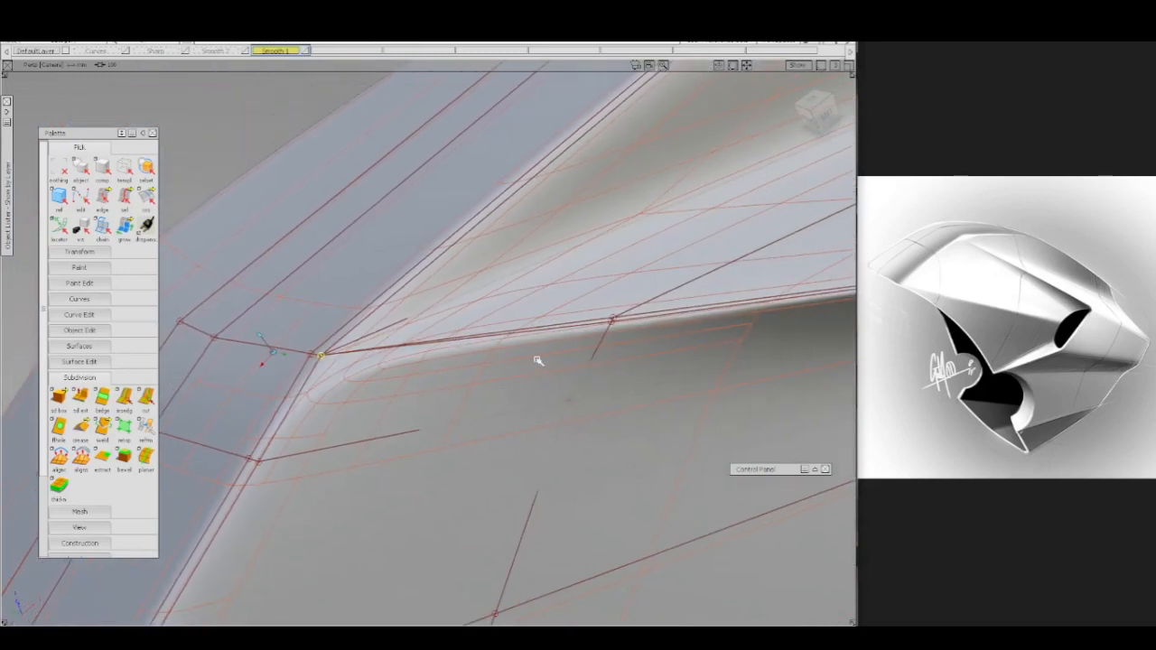
click(611, 323)
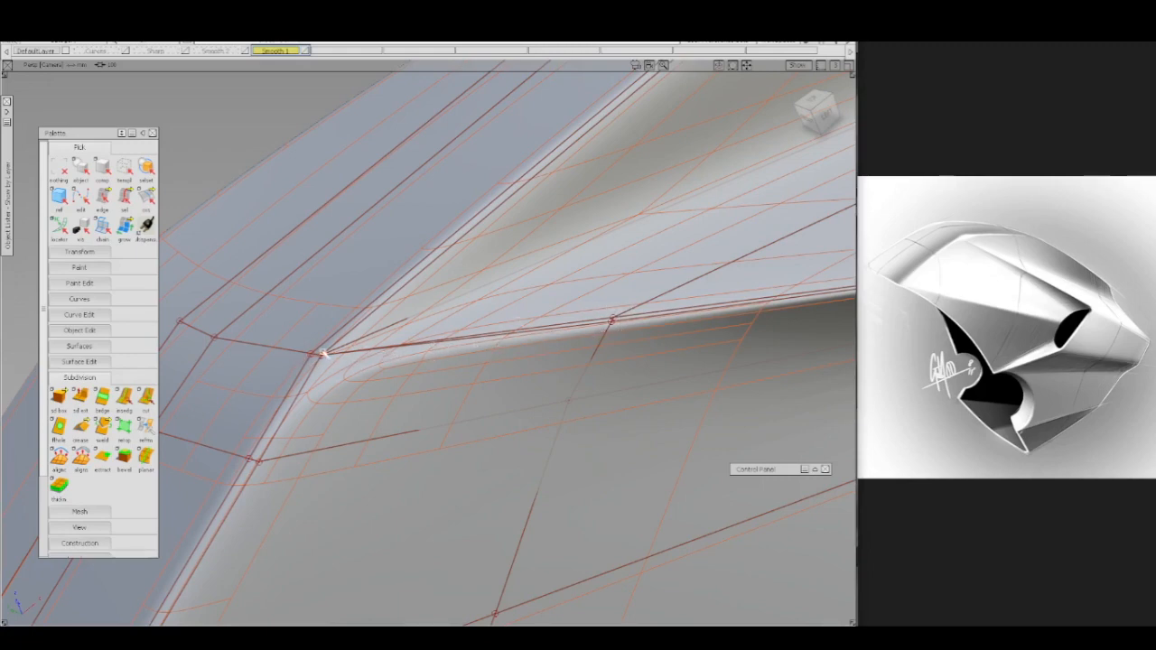
- Compare the corner on the Smooth 2 layer with the Smooth 1 version and examine the surface flow around it
alt+shift+middle_drag(364, 357, 545, 330)
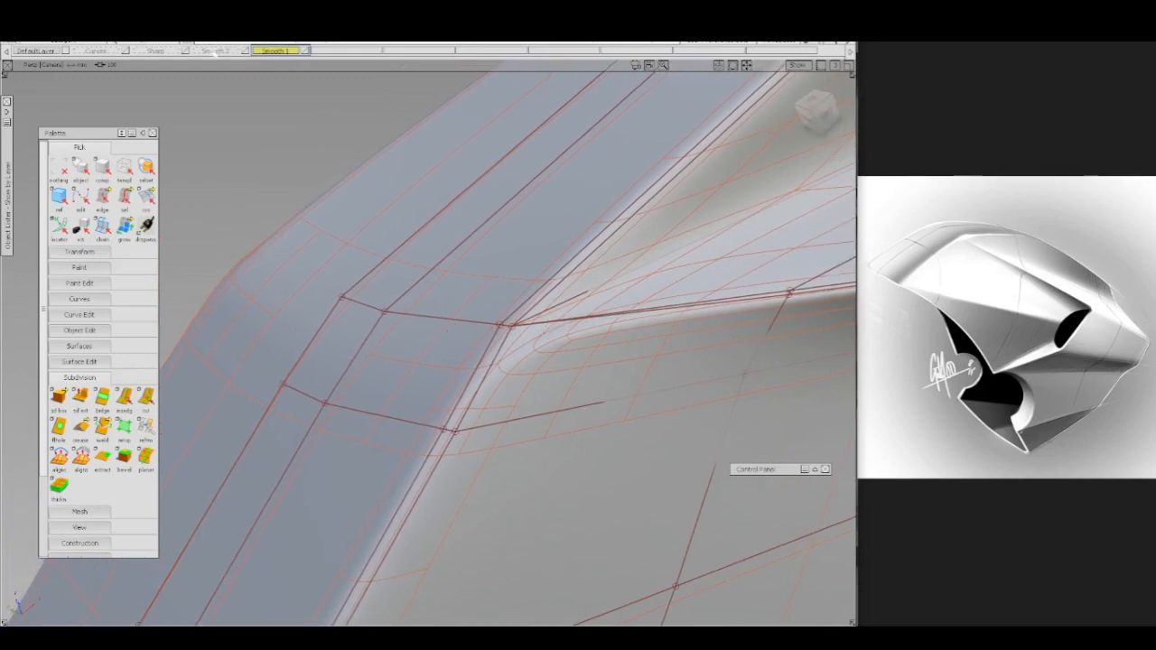
click(215, 54)
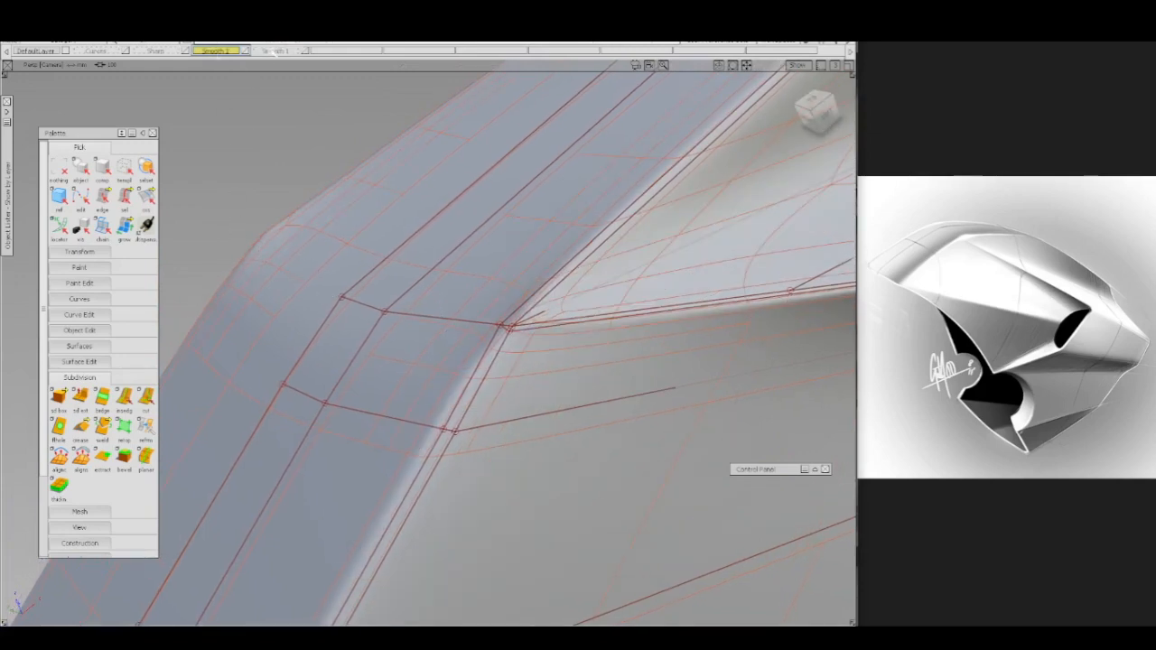
click(276, 51)
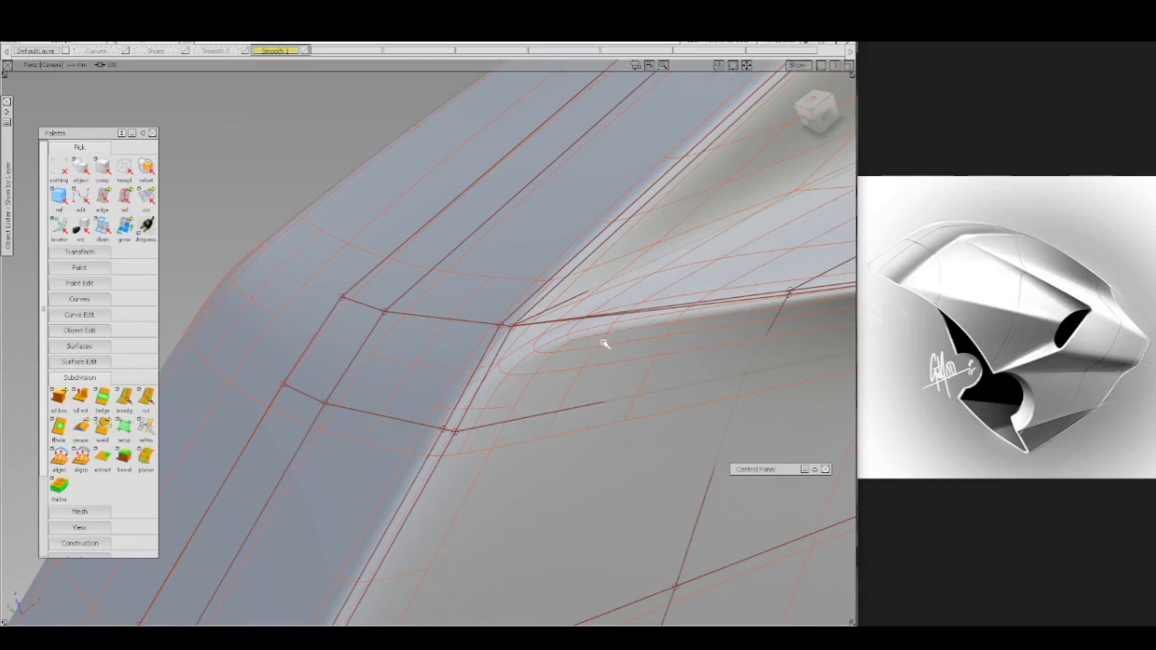
mouse_move(643, 341)
ctrl+shift+mouse_down()
mouse_move(625, 345)
mouse_move(652, 354)
ctrl+shift+mouse_up()
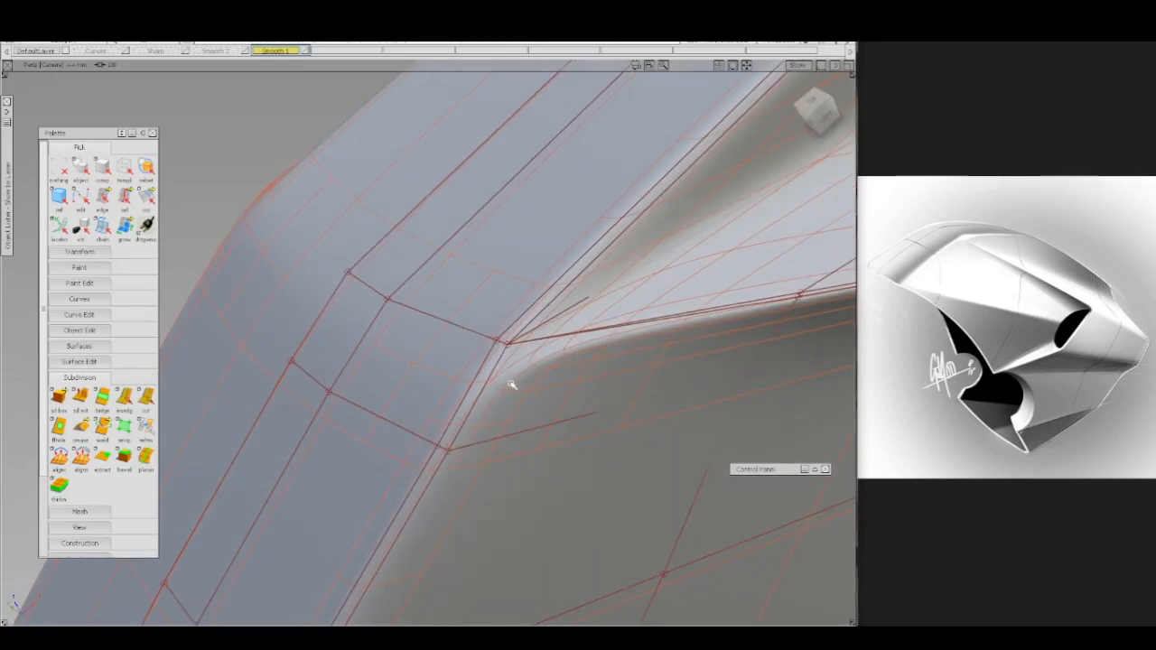
- Delete the long narrow face of the dark recess directly below the crease at the corner
key(5)
mouse_move(622, 357)
ctrl+shift+mouse_down()
mouse_move(604, 362)
mouse_move(619, 340)
mouse_move(611, 392)
ctrl+shift+mouse_up()
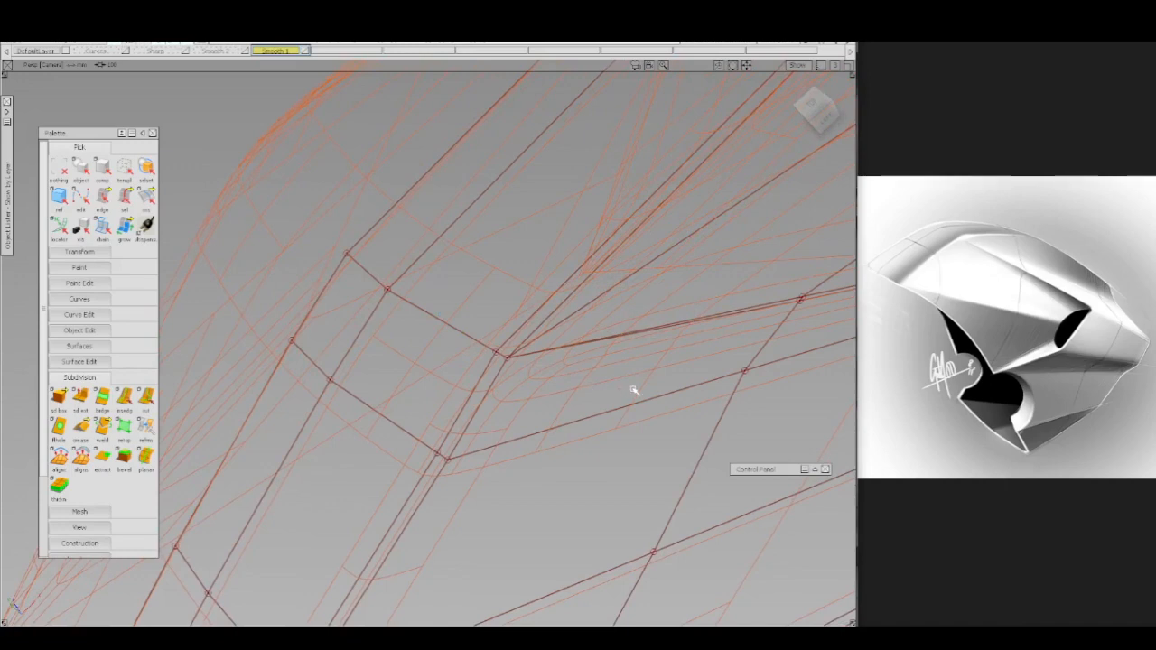
click(634, 389)
key(5)
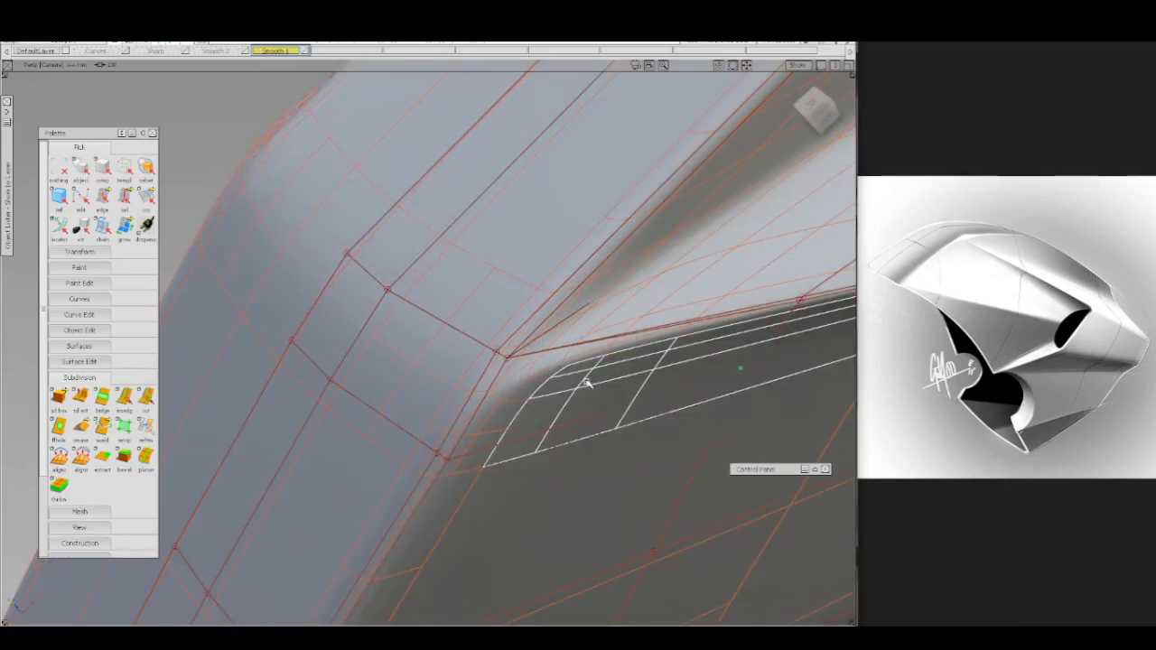
key(Delete)
click(589, 382)
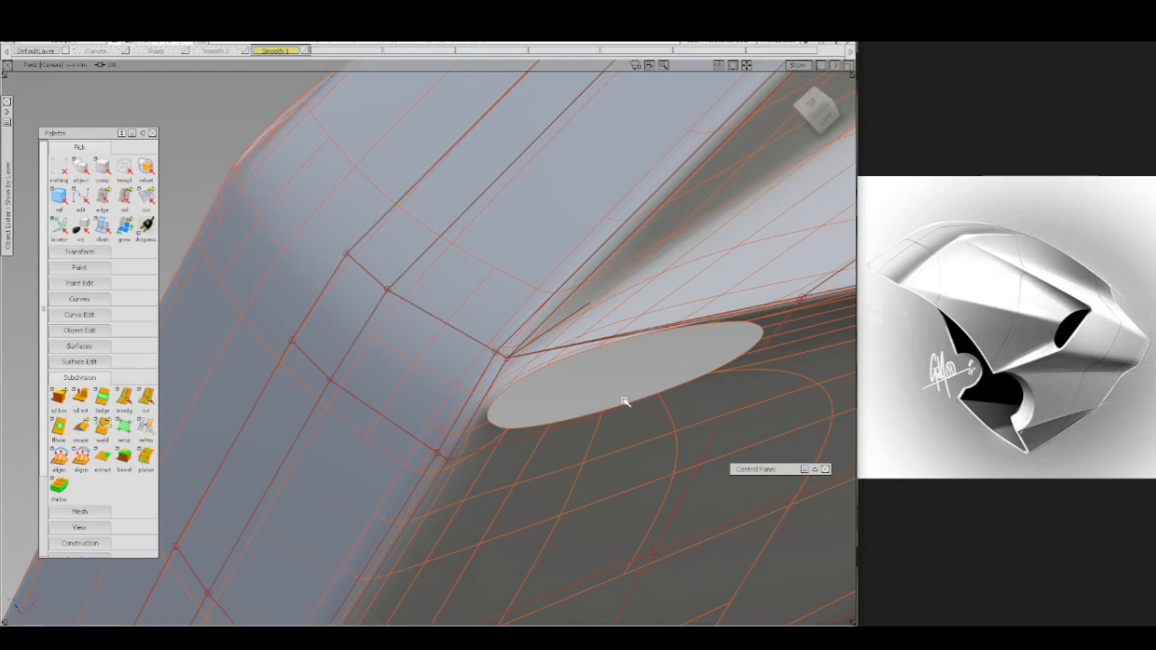
- Fill the hole below the crease by bridging its lower edge to the crease edge above it
click(623, 405)
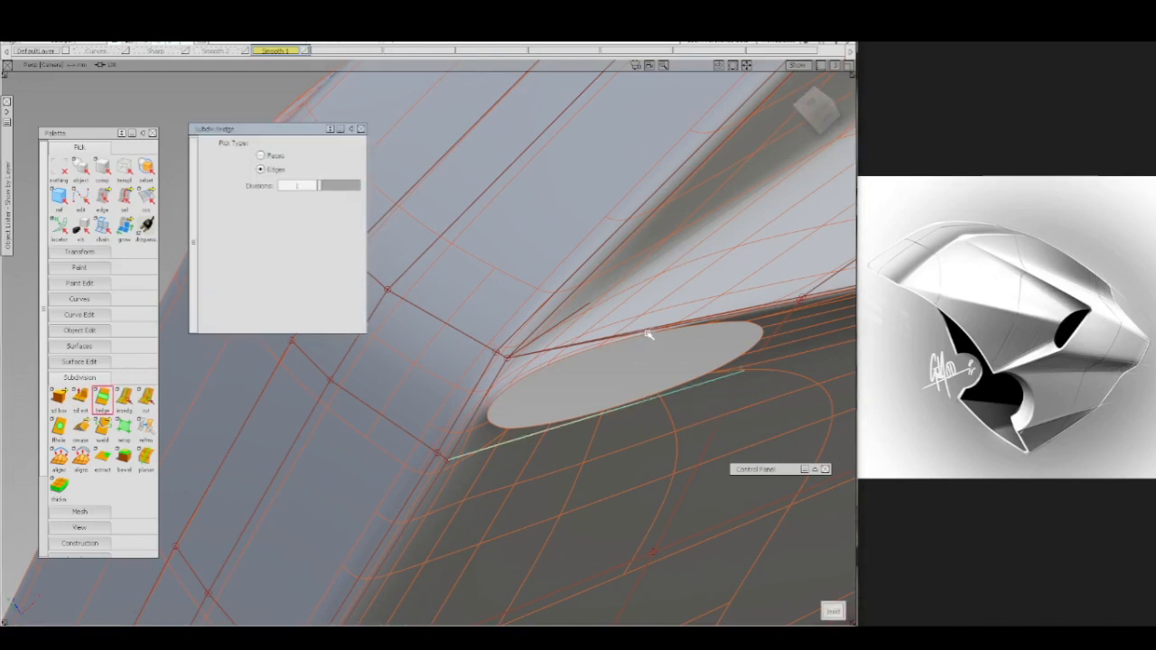
click(649, 336)
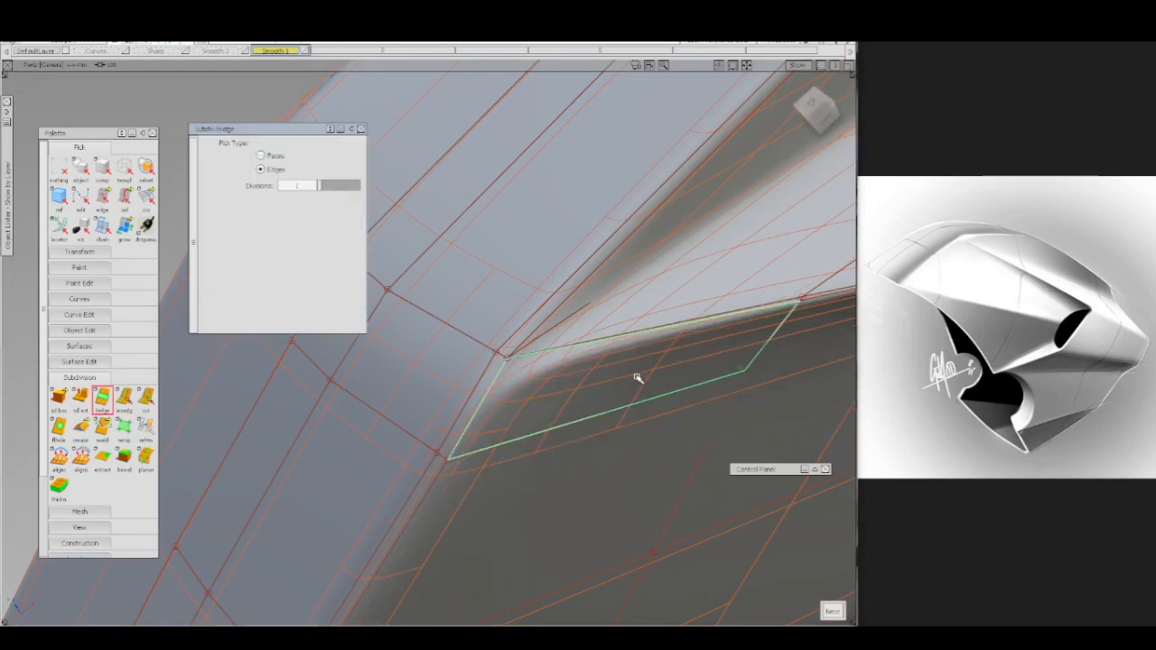
ctrl+shift+drag(637, 376, 655, 254)
- Check the corner for stacked vertices and examine the close pair of crease edges running away from it
ctrl+shift+drag(485, 344, 511, 348)
click(511, 358)
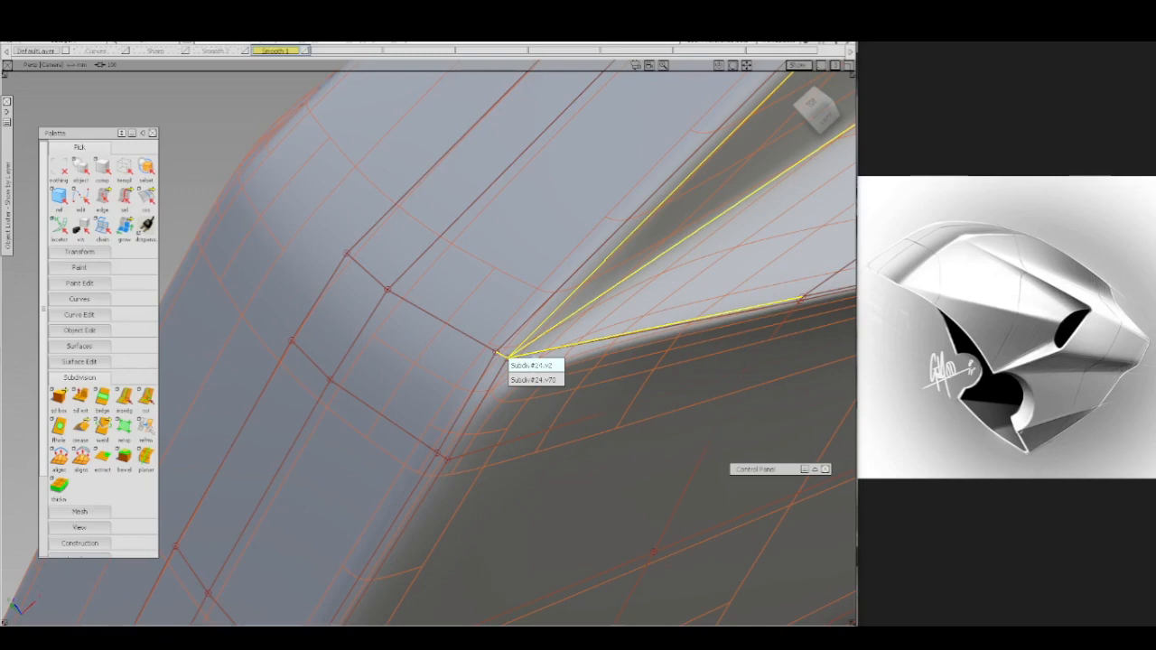
click(672, 322)
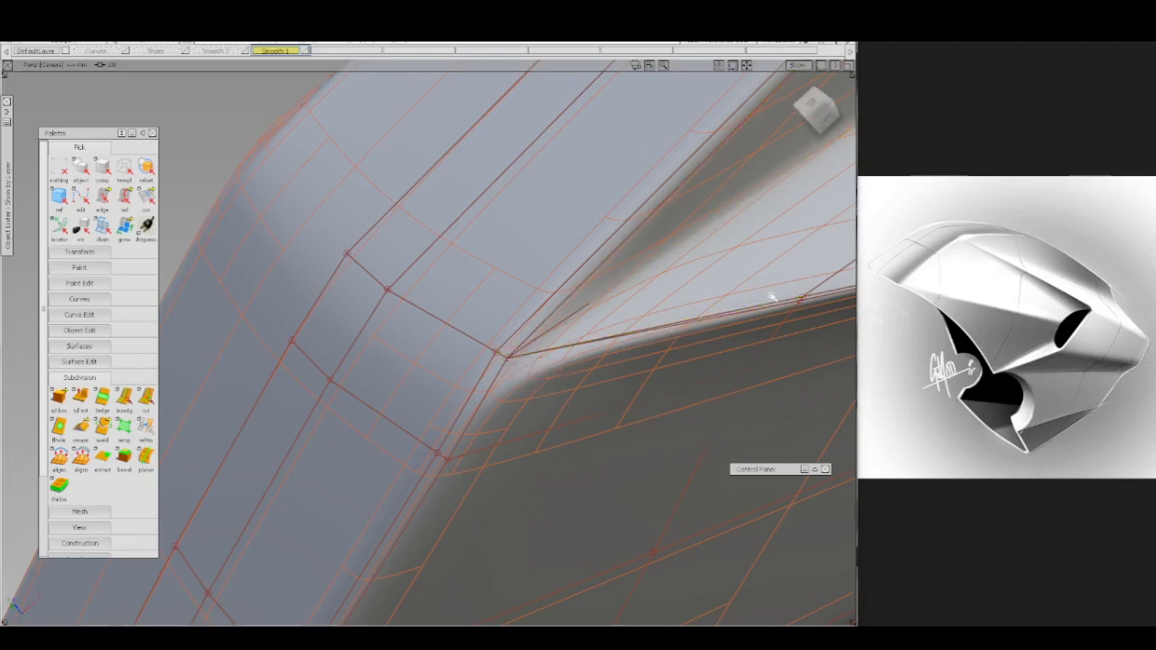
scroll(767, 302, up, 5)
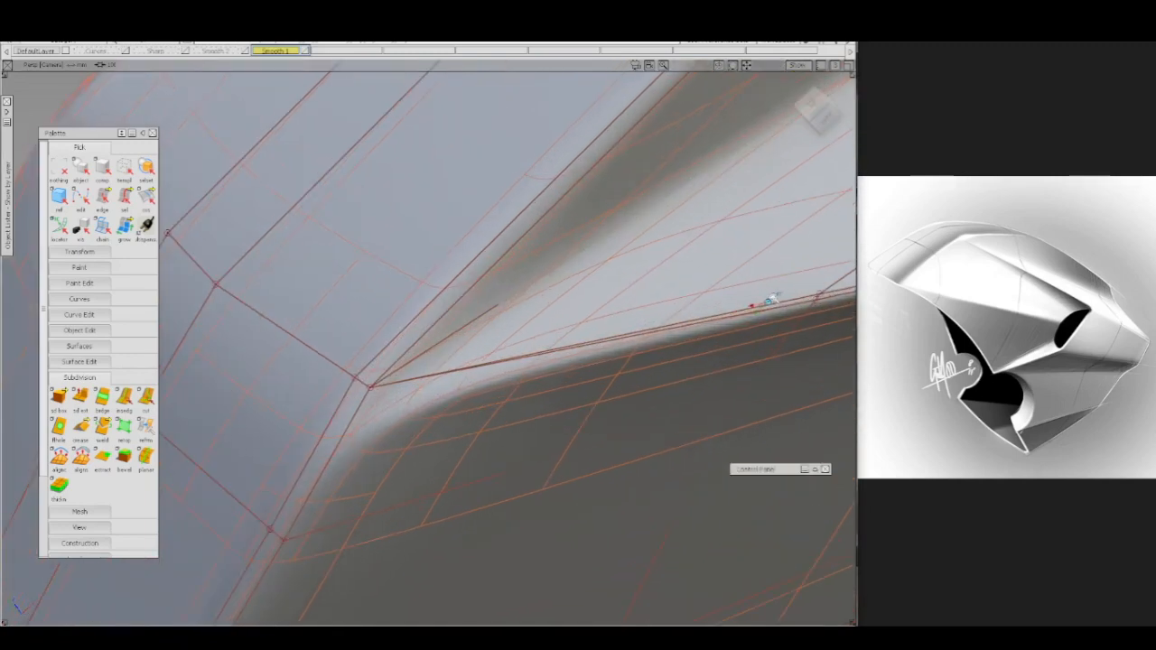
ctrl+shift+click(779, 296)
ctrl+shift+drag(743, 307, 733, 321)
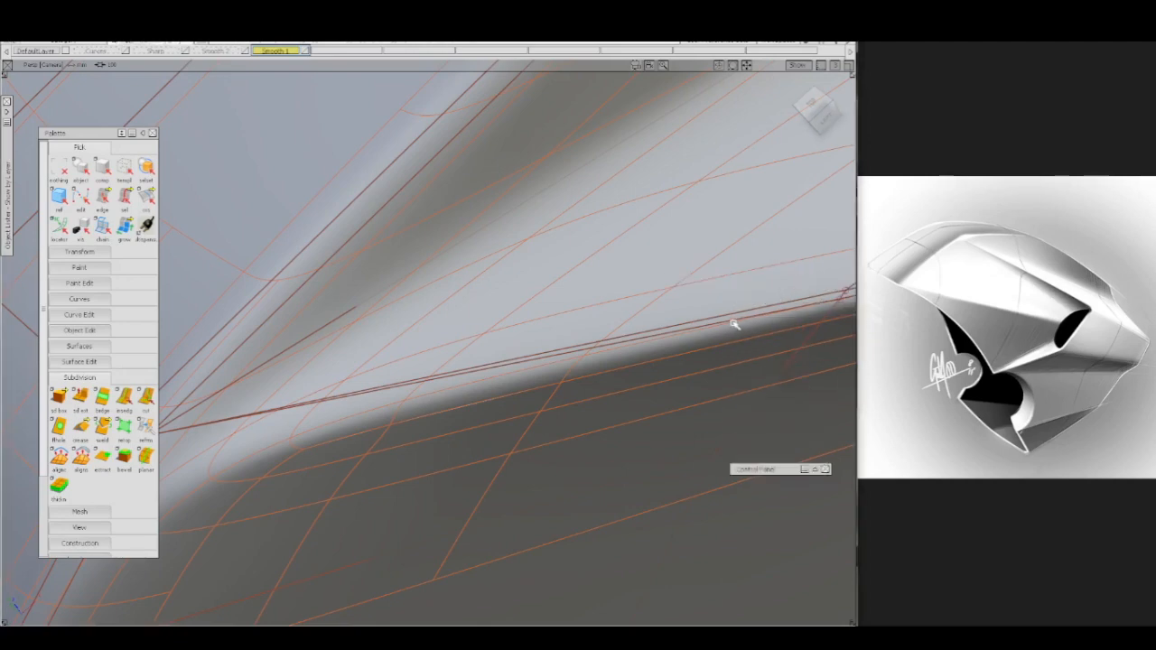
- Delete the thin sliver face running along the crease between the light panel and the dark lower panel
click(736, 320)
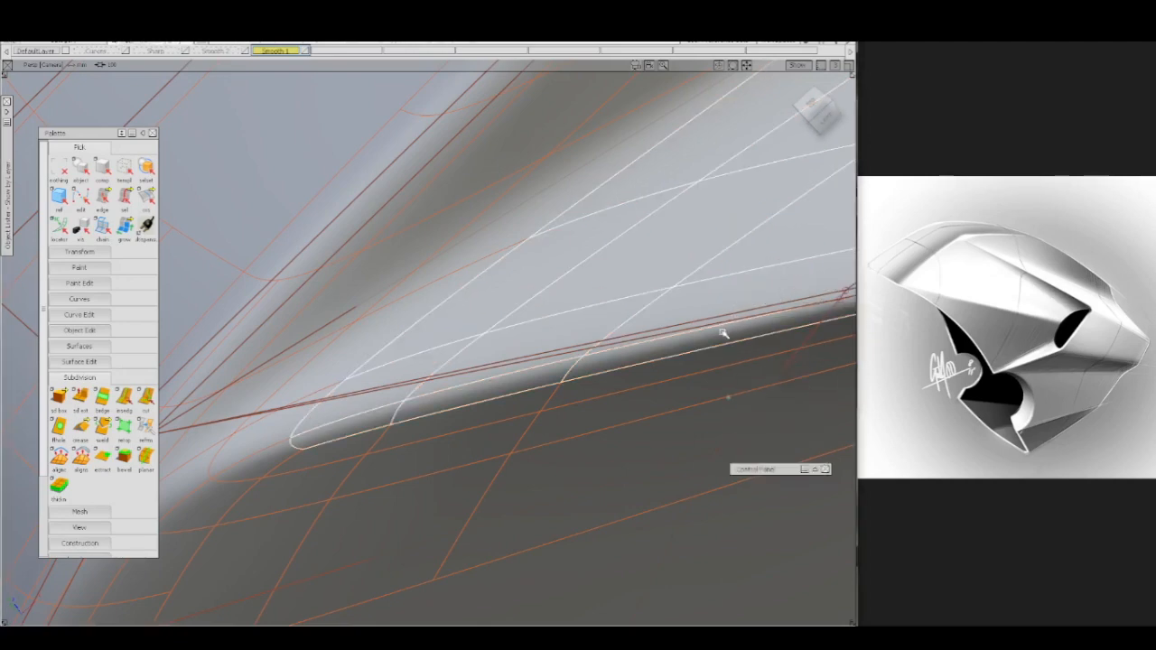
click(459, 396)
ctrl+shift+click(476, 387)
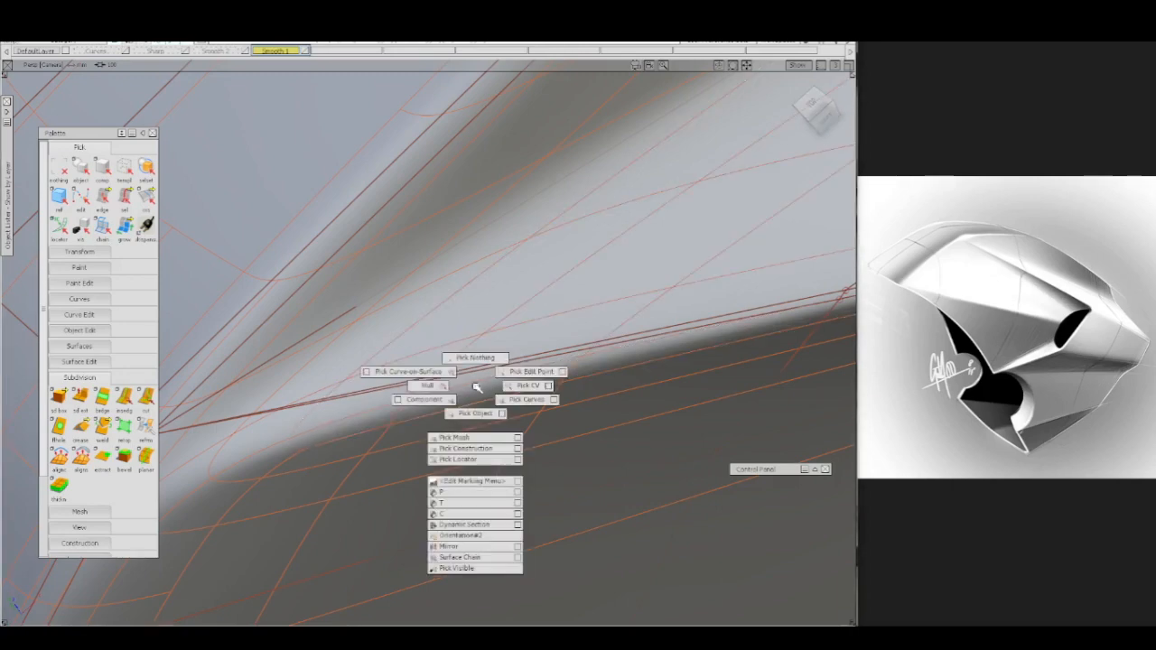
ctrl+shift+drag(476, 387, 441, 380)
click(454, 386)
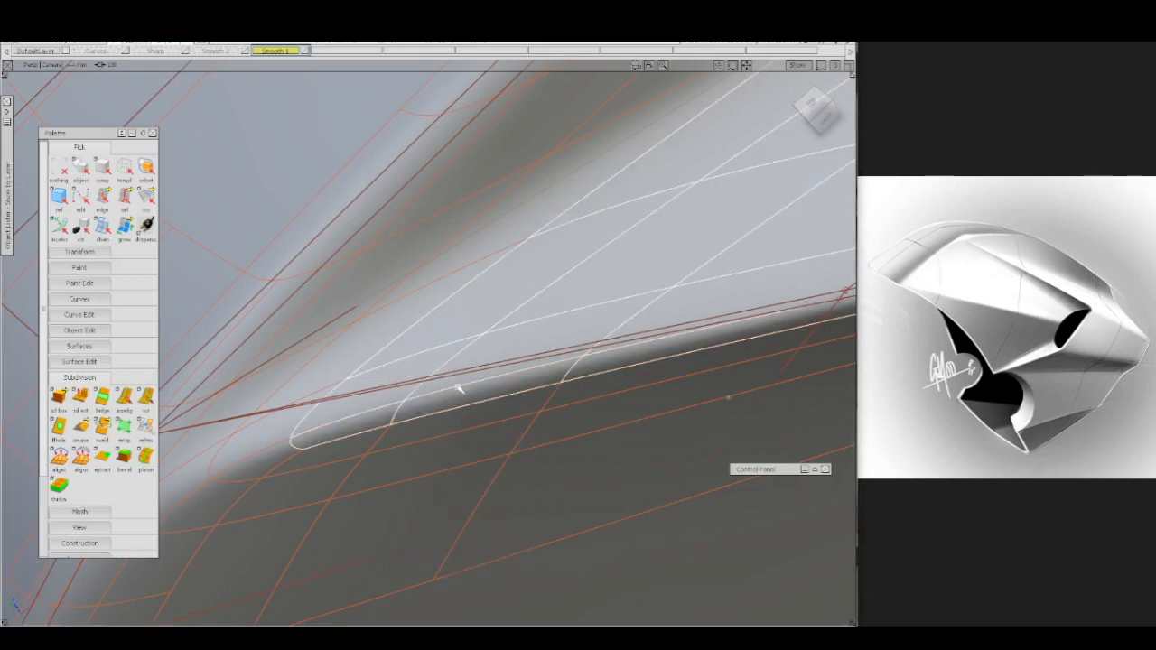
key(Delete)
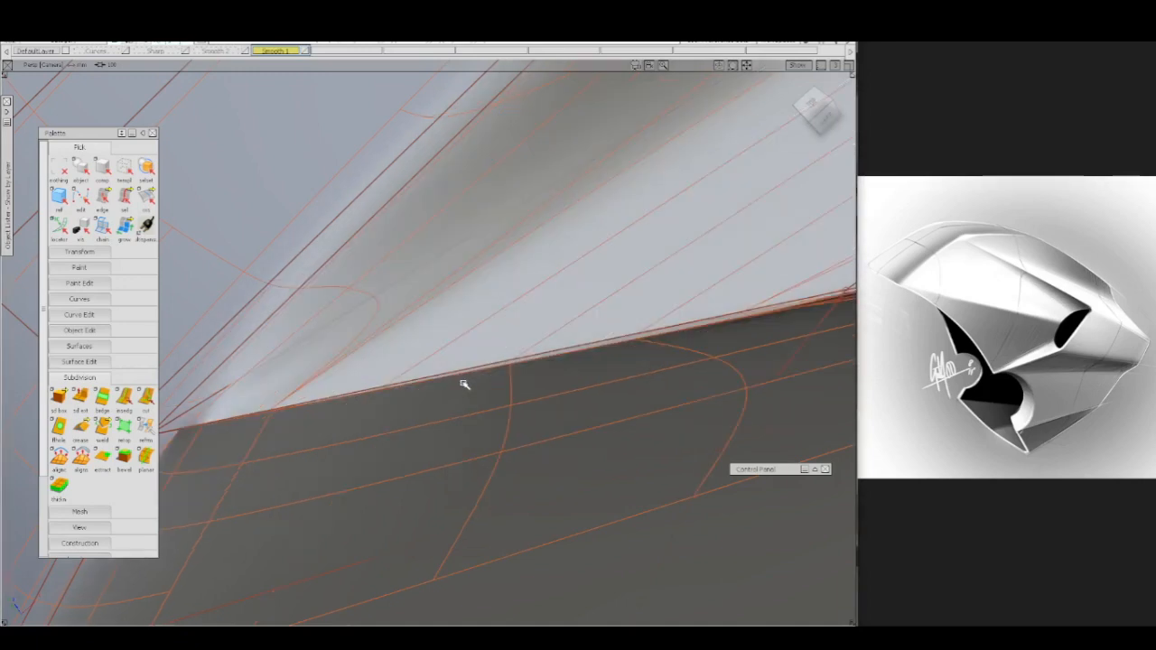
- Pull the mesh upward at the crease junction beside the deleted sliver face using the subdivision extrude tool
alt+shift+right_drag(481, 364, 558, 338)
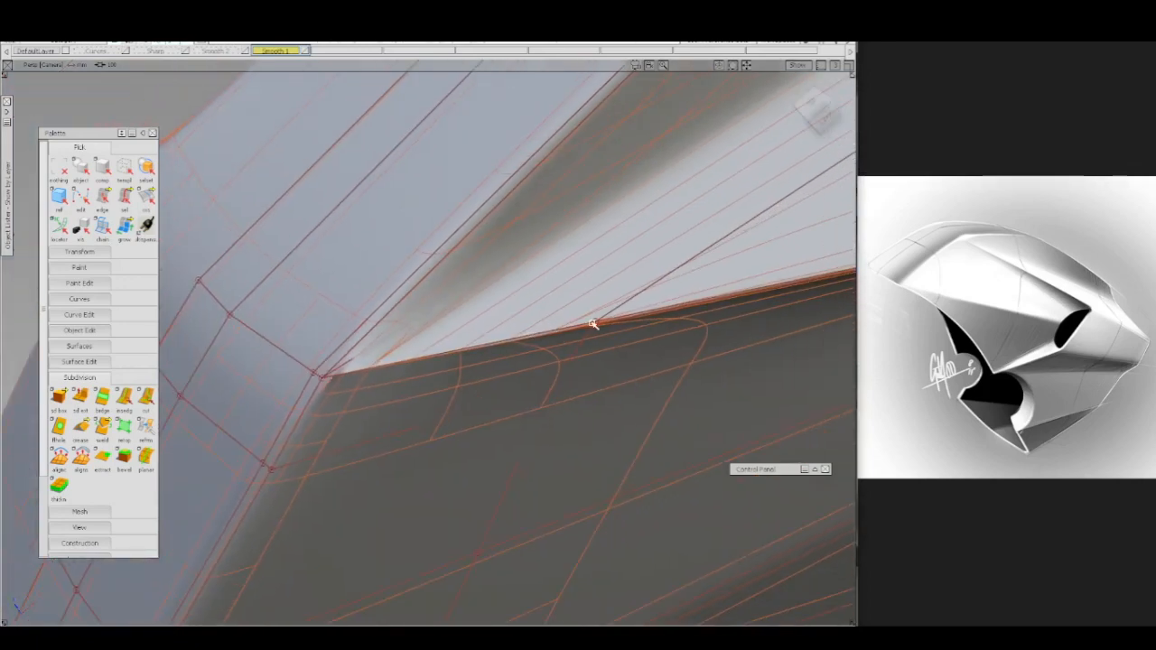
alt+shift+right_drag(594, 372, 609, 289)
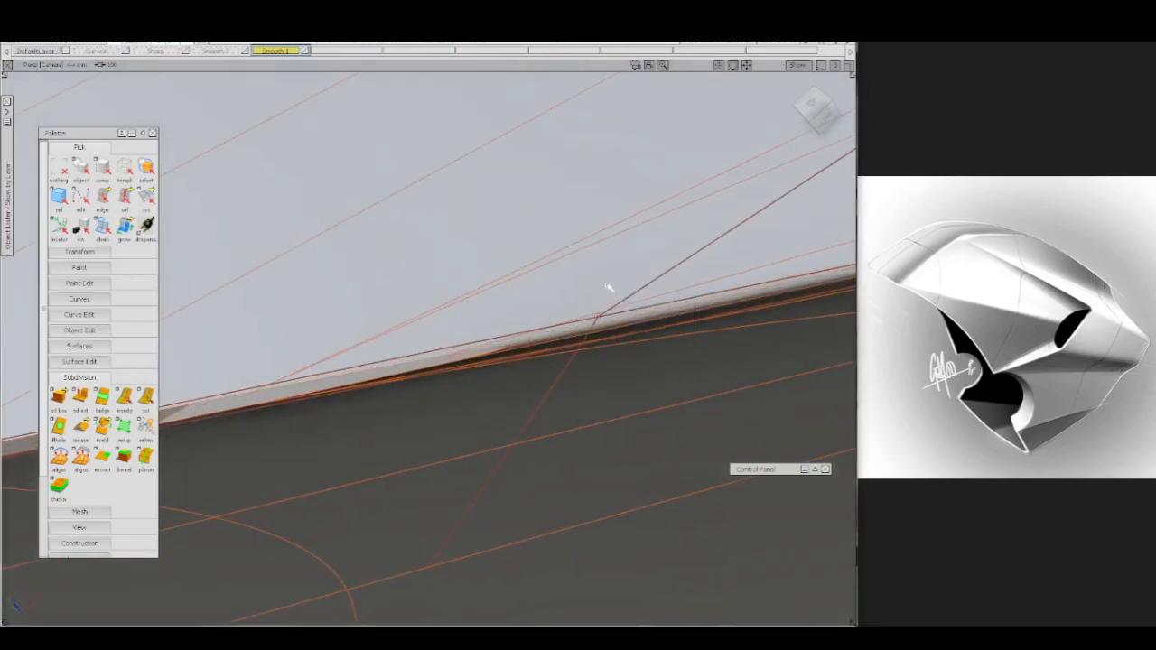
click(608, 336)
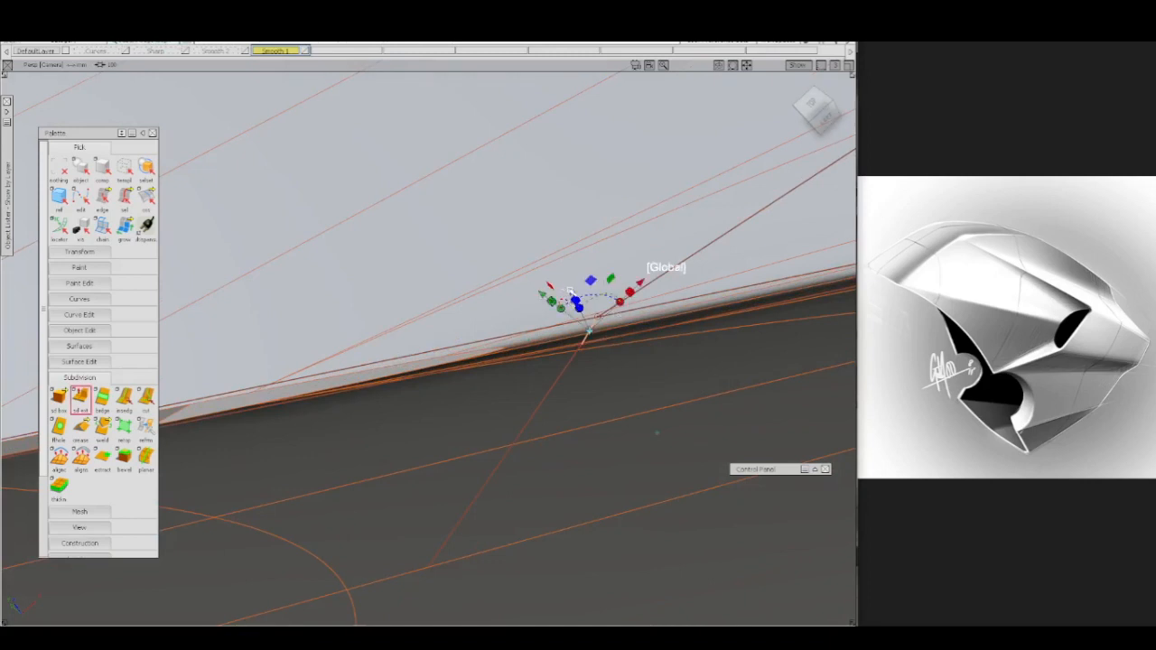
drag(488, 239, 430, 186)
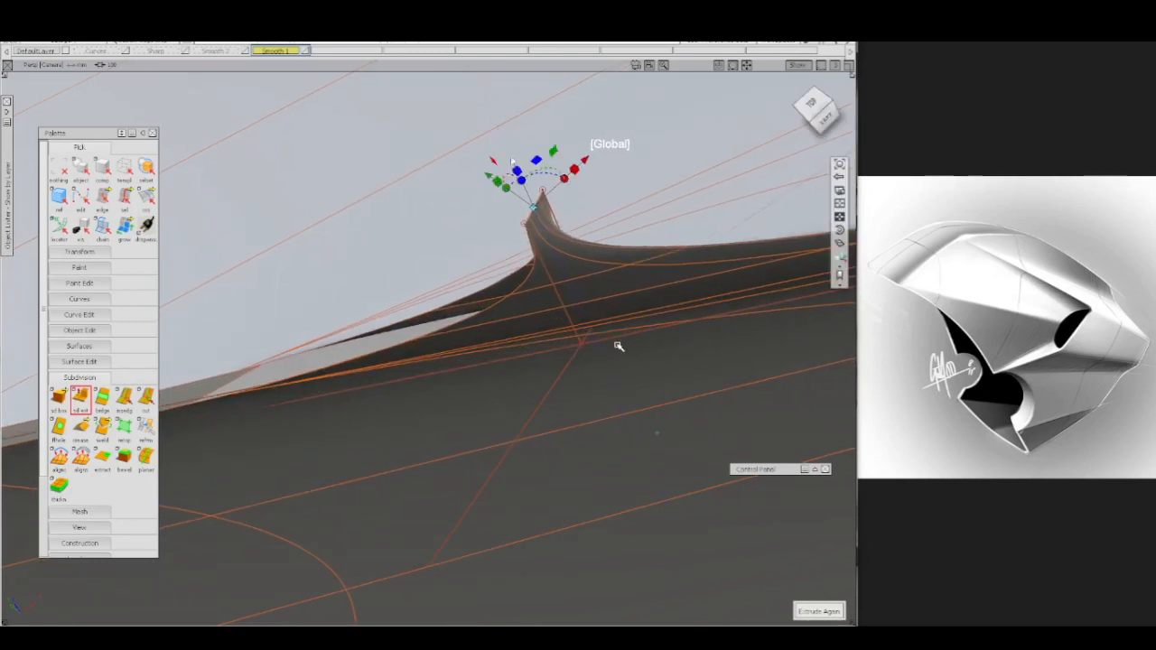
alt+shift+right_drag(618, 344, 613, 376)
ctrl+shift+drag(549, 299, 557, 262)
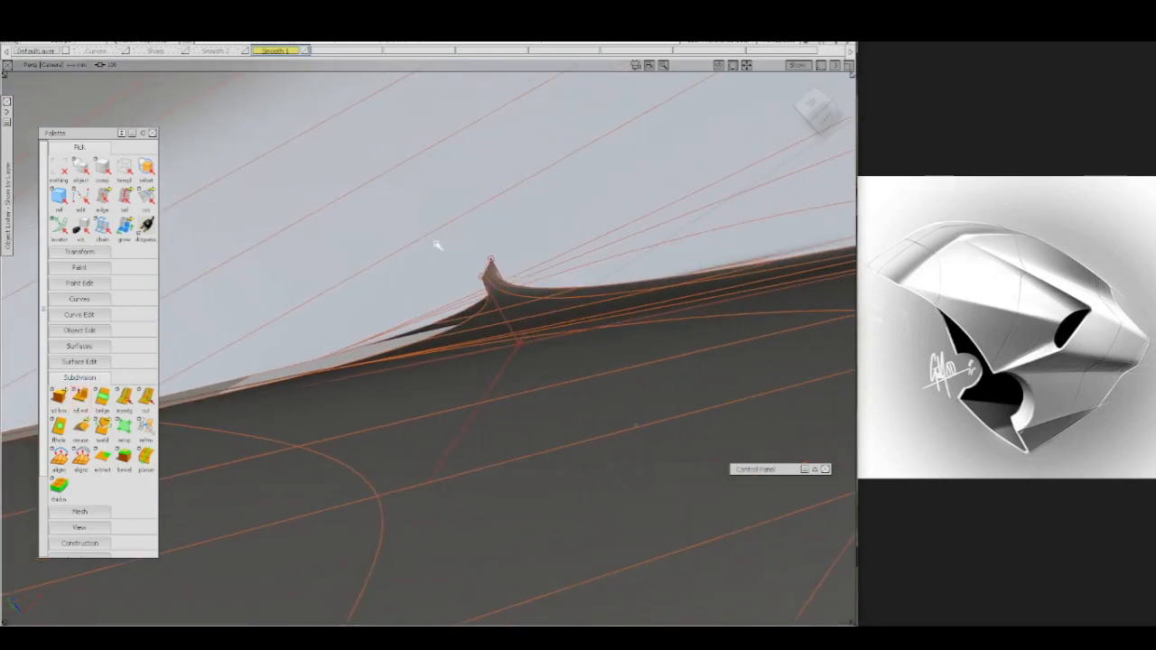
mouse_move(435, 243)
ctrl+shift+mouse_down()
mouse_move(457, 242)
mouse_move(503, 288)
ctrl+shift+mouse_up()
- Weld the two nearly coincident edges that meet at the crease corner along the open sliver
mouse_move(680, 282)
alt+shift+middle_down()
mouse_move(692, 292)
mouse_move(915, 271)
alt+shift+middle_up()
alt+shift+middle_drag(570, 329, 764, 312)
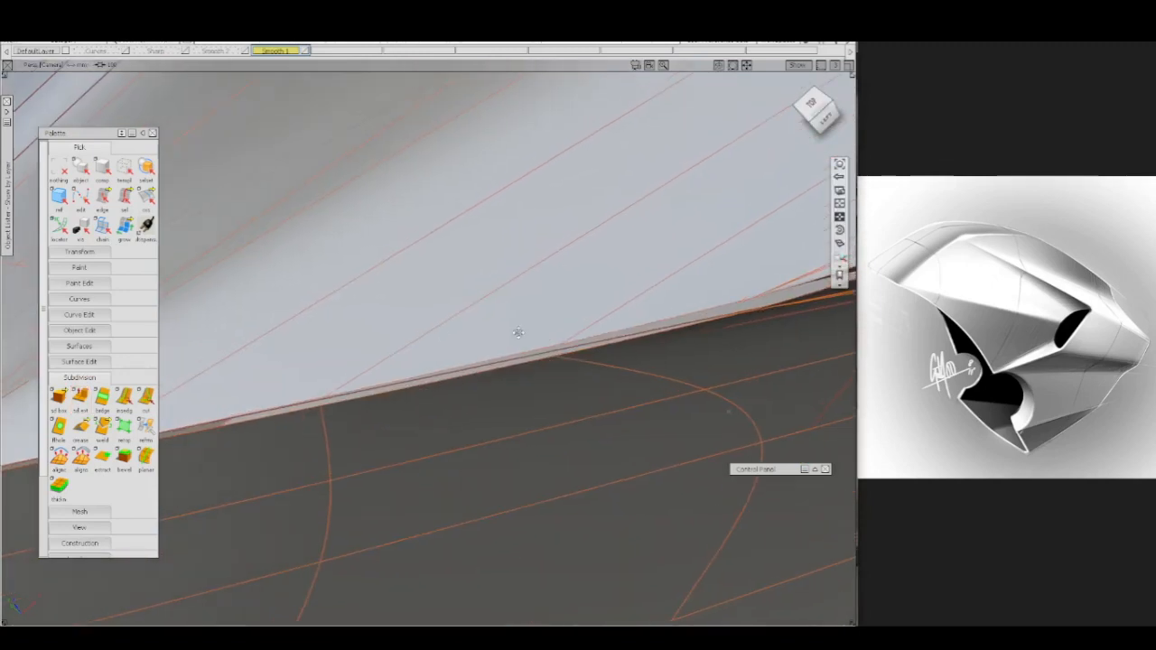
alt+shift+middle_drag(517, 333, 787, 394)
mouse_move(319, 366)
alt+shift+middle_down()
mouse_move(628, 319)
mouse_move(448, 357)
alt+shift+middle_up()
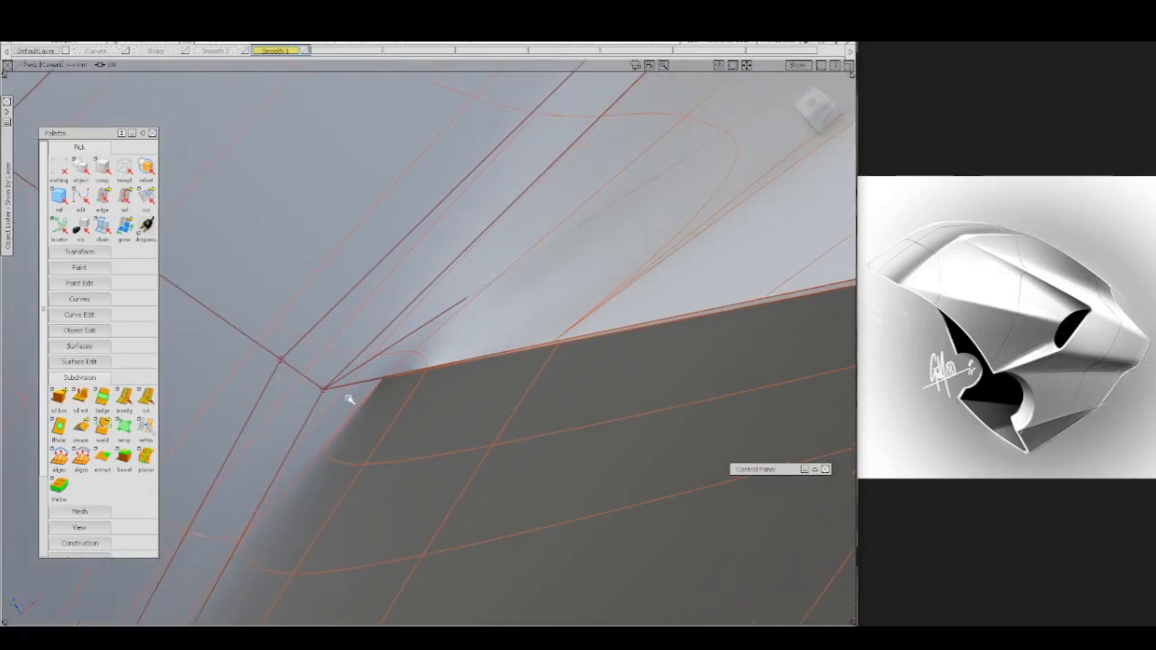
ctrl+shift+middle_drag(348, 406, 351, 387)
click(330, 397)
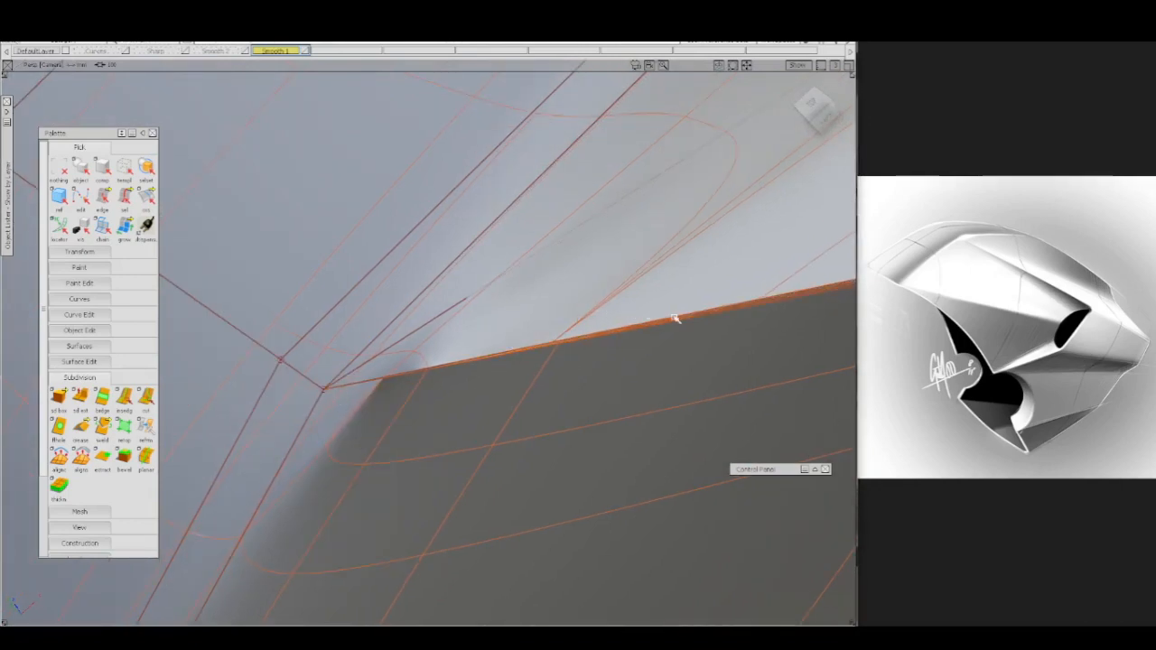
key(1)
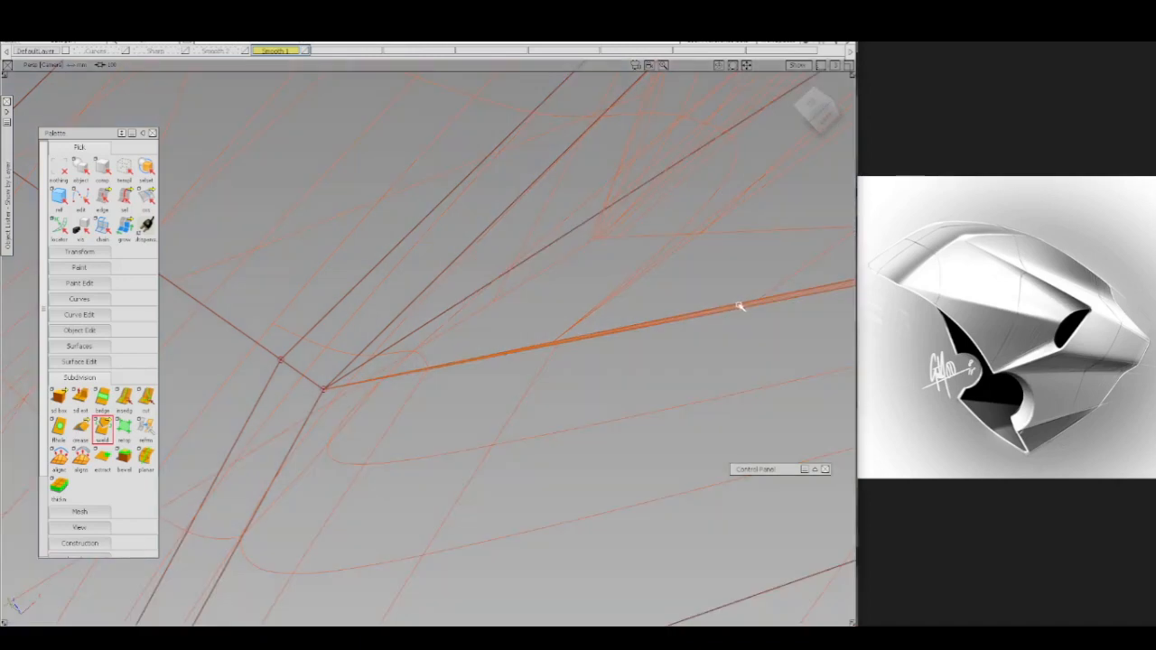
click(741, 307)
click(804, 312)
click(744, 305)
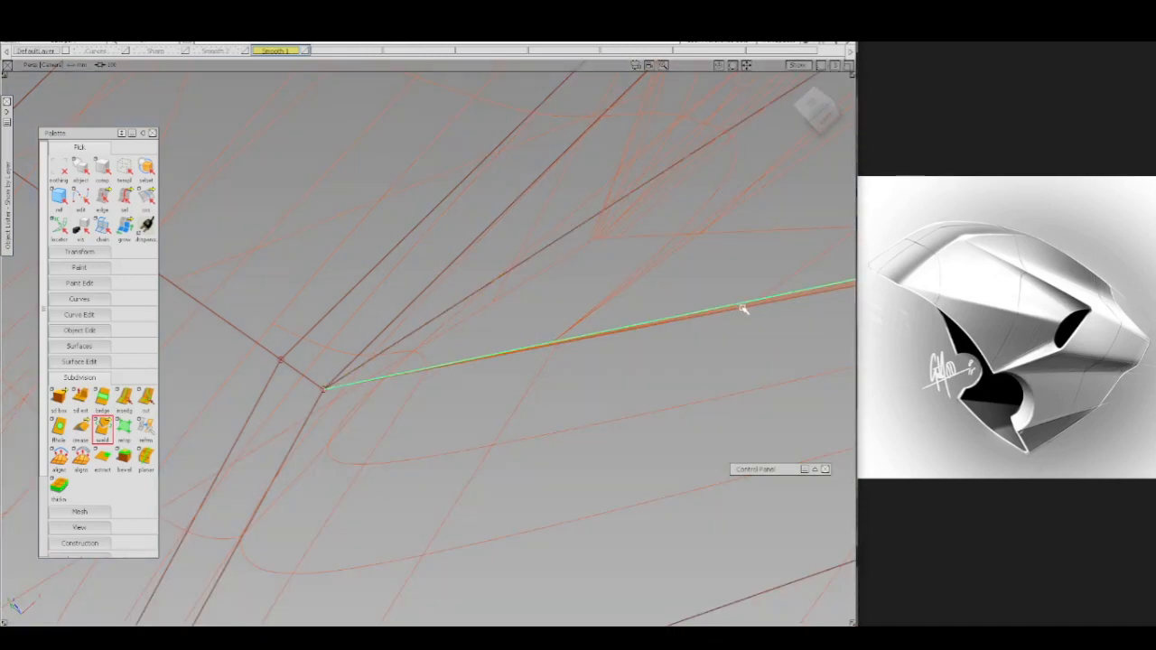
click(743, 308)
click(748, 313)
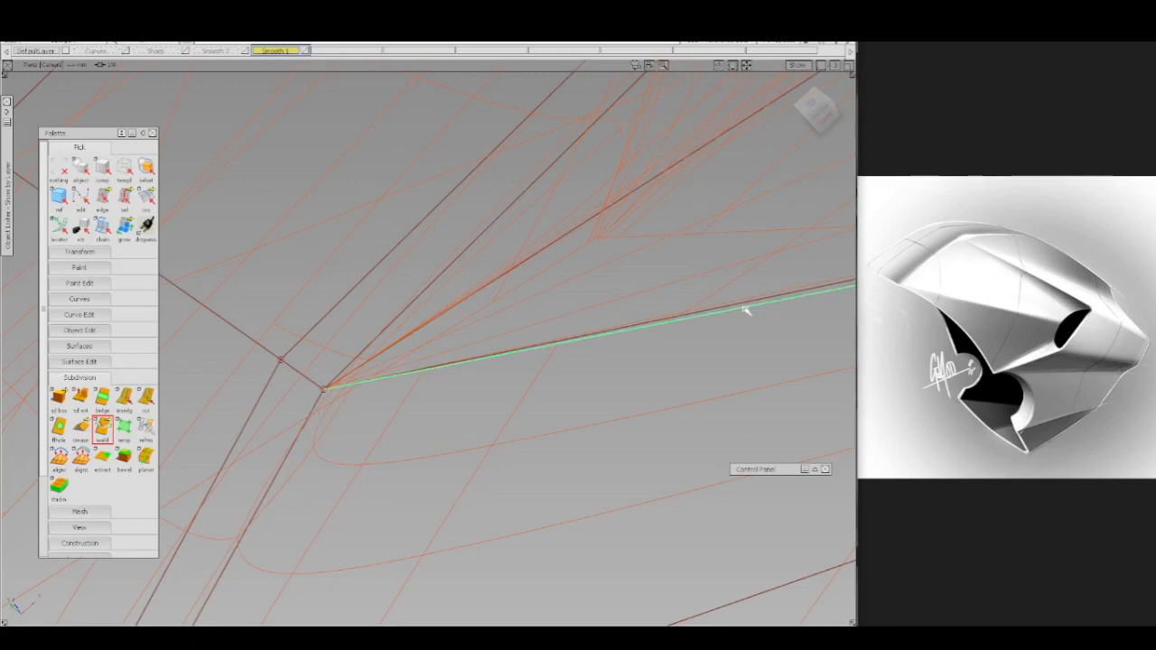
- Undo the edge weld and the edits before it back to the intact sliver face
key(ctrl+z)
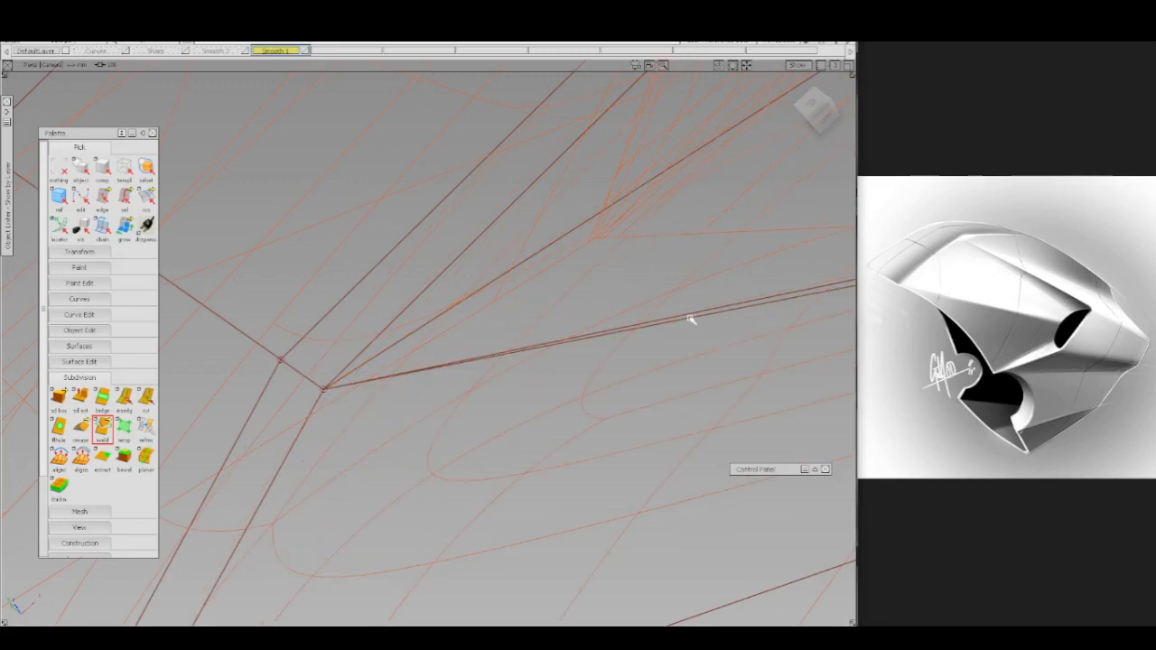
key(ctrl+z)
alt+shift+right_drag(673, 314, 421, 369)
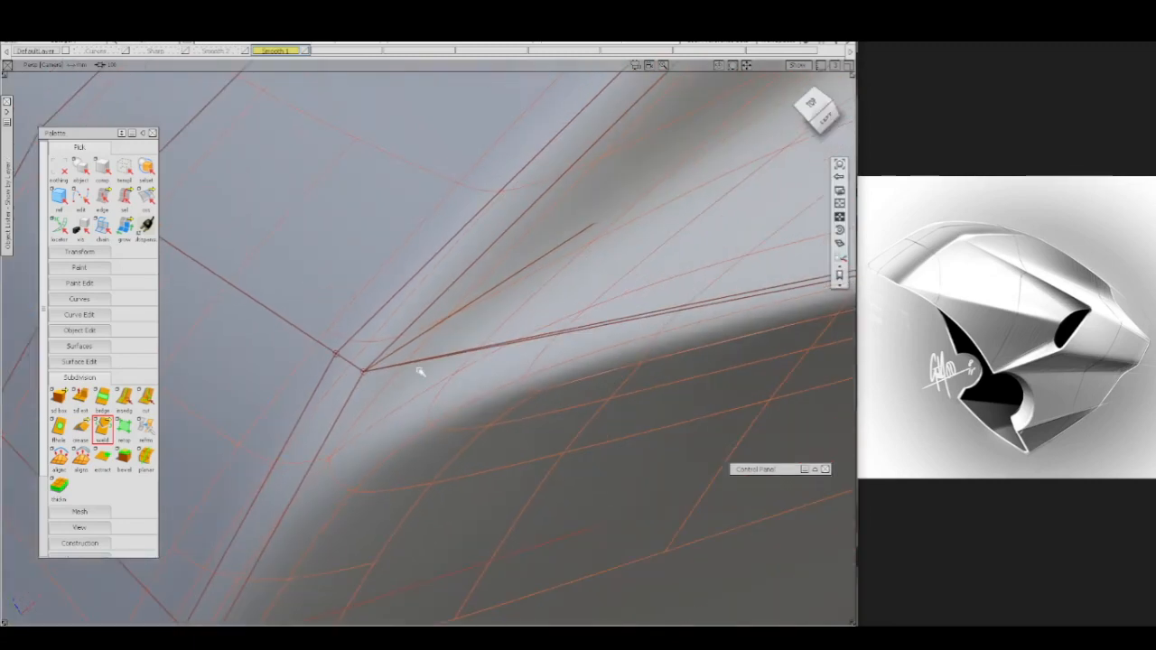
- Examine the overlapping vertices at the crease corner and the faces that meet around it
ctrl+shift+drag(419, 370, 439, 370)
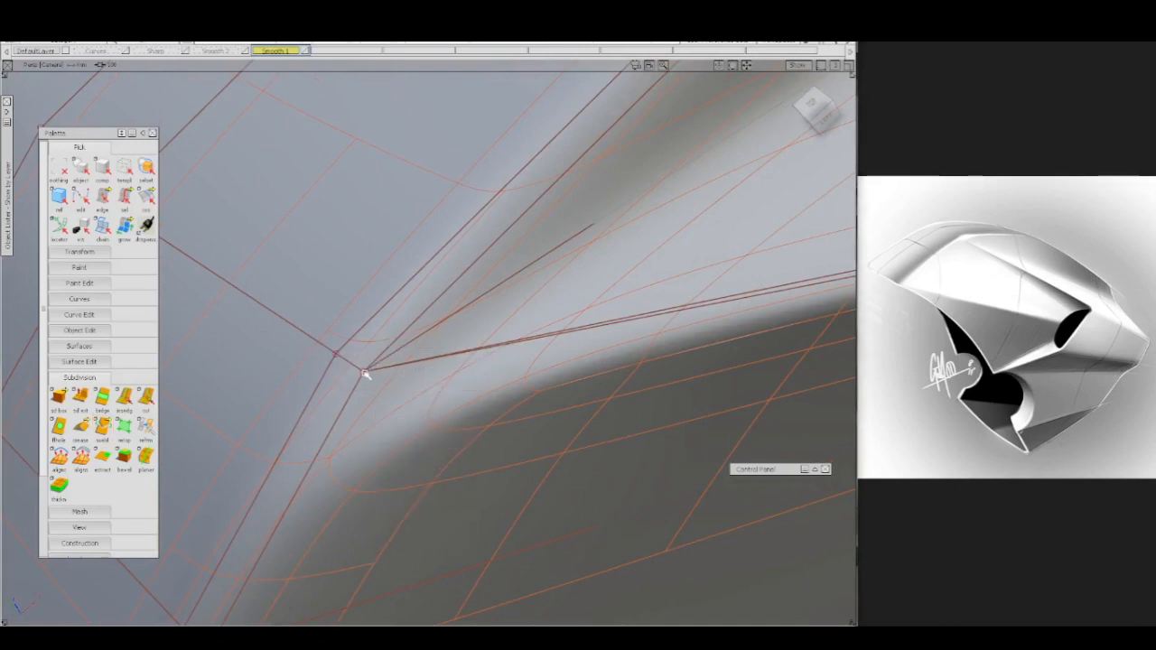
click(364, 371)
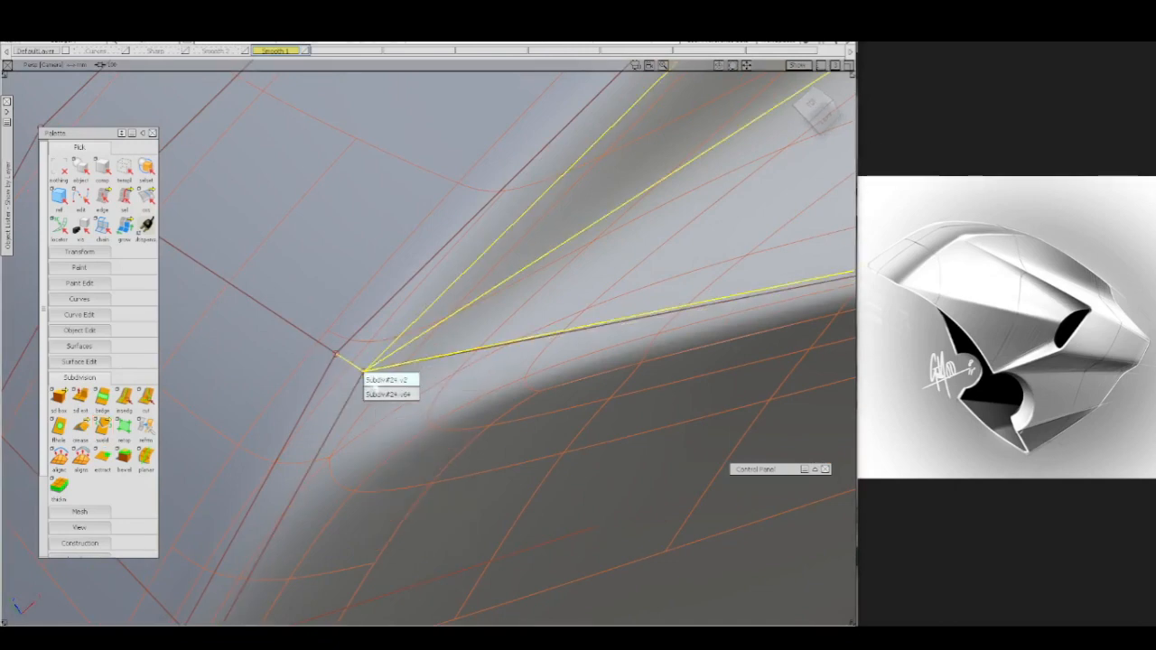
click(526, 286)
alt+shift+right_drag(538, 300, 503, 345)
mouse_move(504, 345)
alt+shift+middle_down()
mouse_move(437, 400)
mouse_move(433, 383)
alt+shift+middle_up()
ctrl+shift+drag(613, 248, 577, 246)
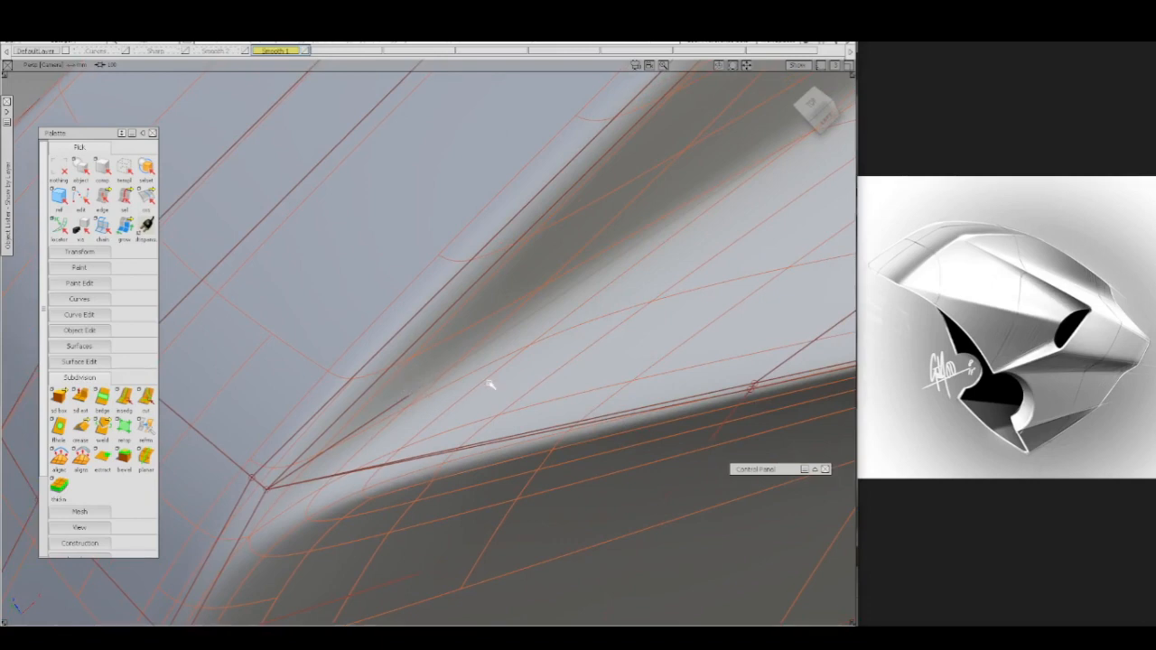
alt+shift+right_drag(520, 366, 483, 361)
alt+shift+middle_drag(483, 361, 583, 329)
alt+shift+drag(583, 330, 483, 315)
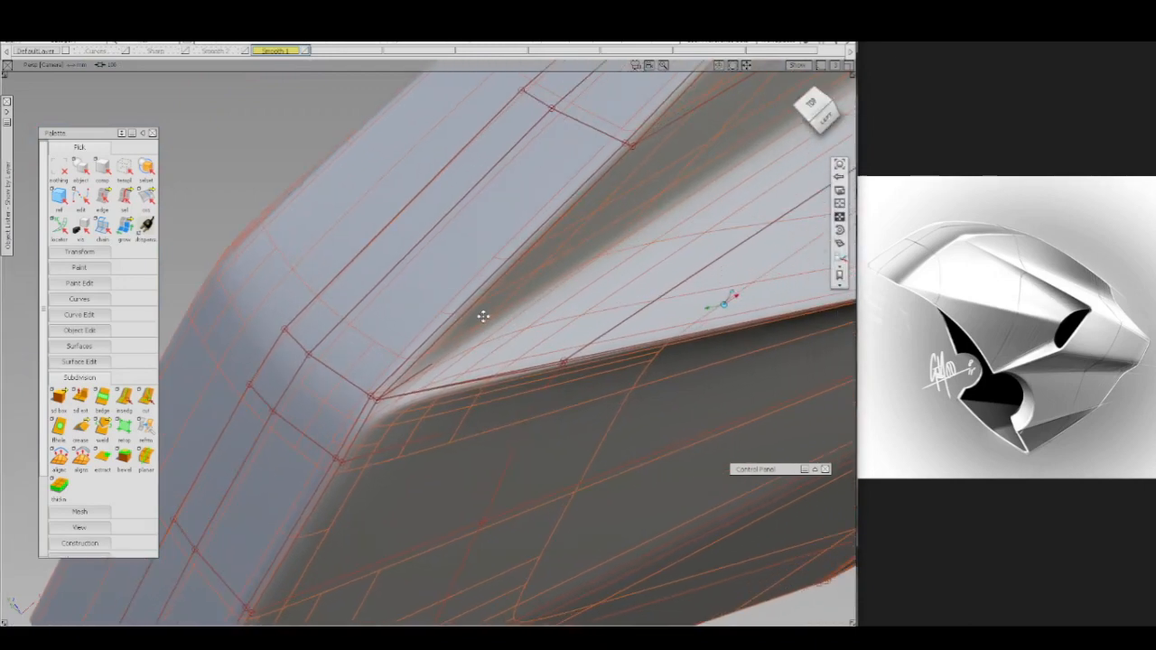
- Check the face next to the crease corner in wireframe display, and delete the face picked just above the crease junction
ctrl+shift+drag(560, 278, 522, 290)
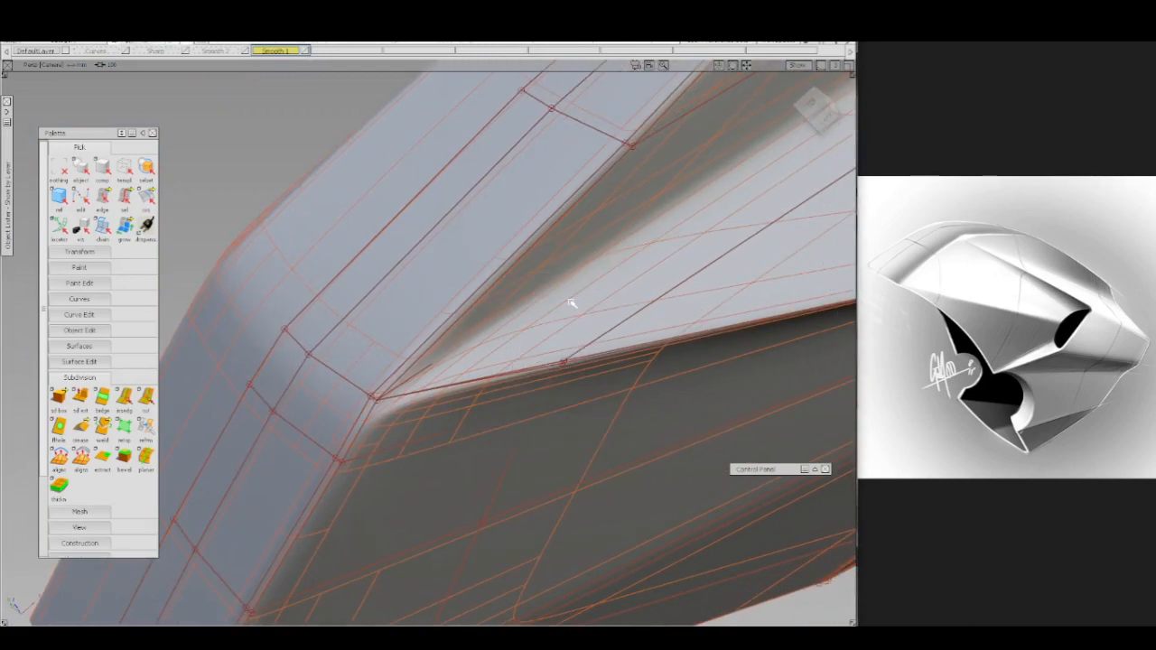
click(585, 319)
ctrl+shift+right_drag(583, 320, 548, 328)
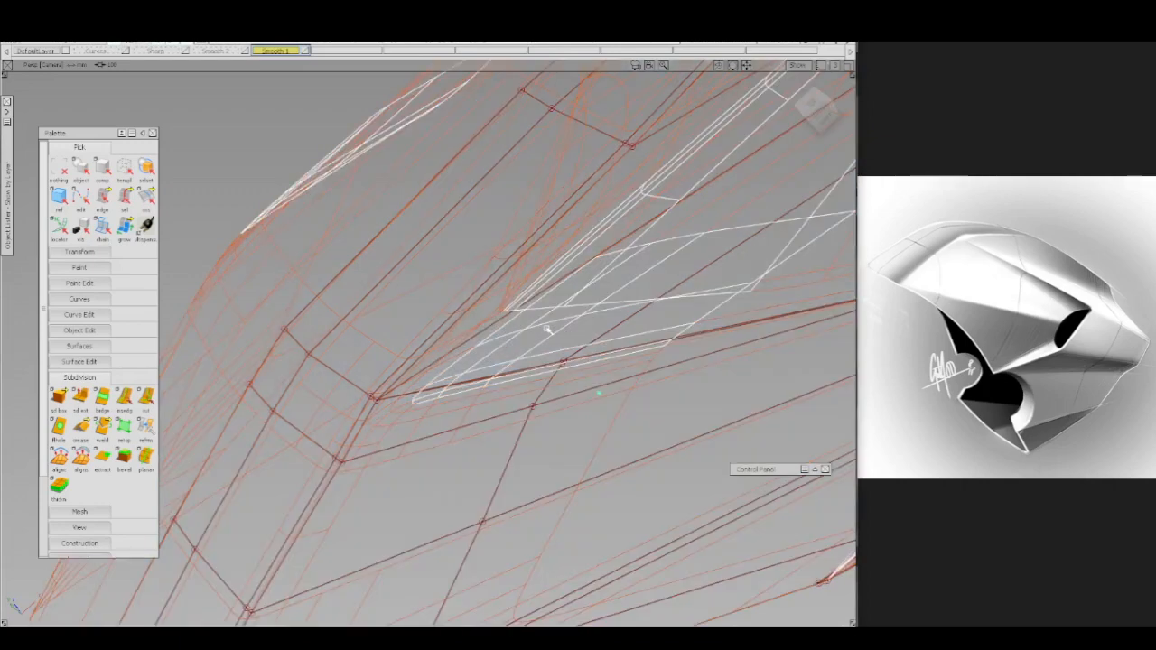
mouse_move(547, 328)
alt+shift+mouse_down()
mouse_move(552, 347)
mouse_move(622, 289)
alt+shift+mouse_up()
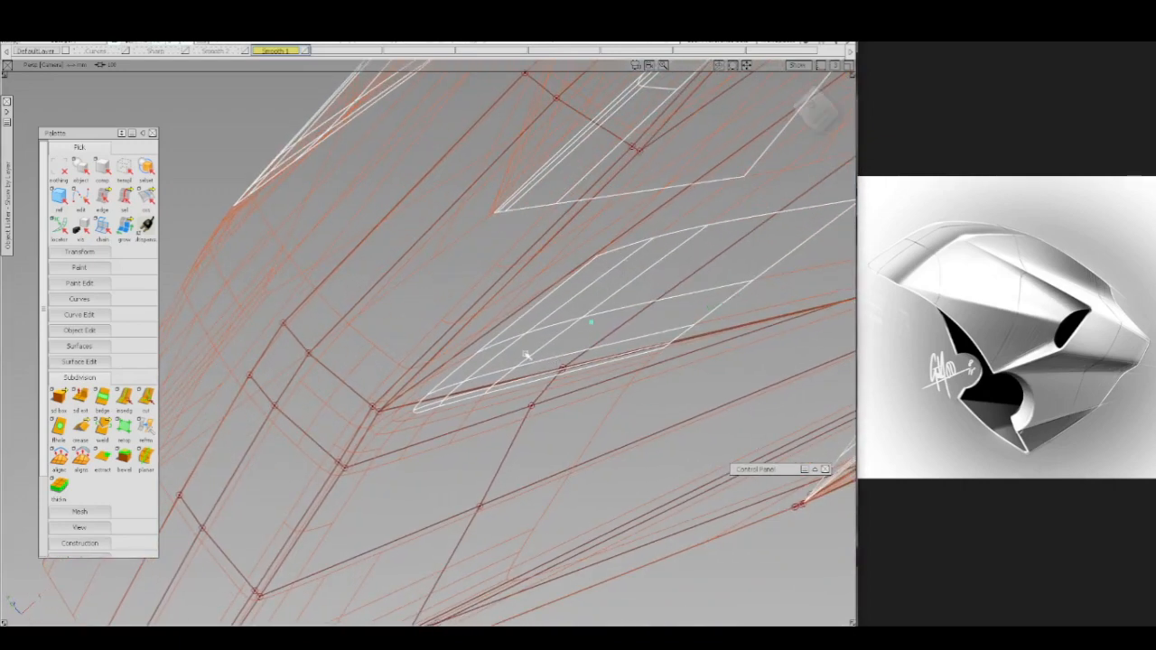
ctrl+shift+drag(395, 434, 368, 418)
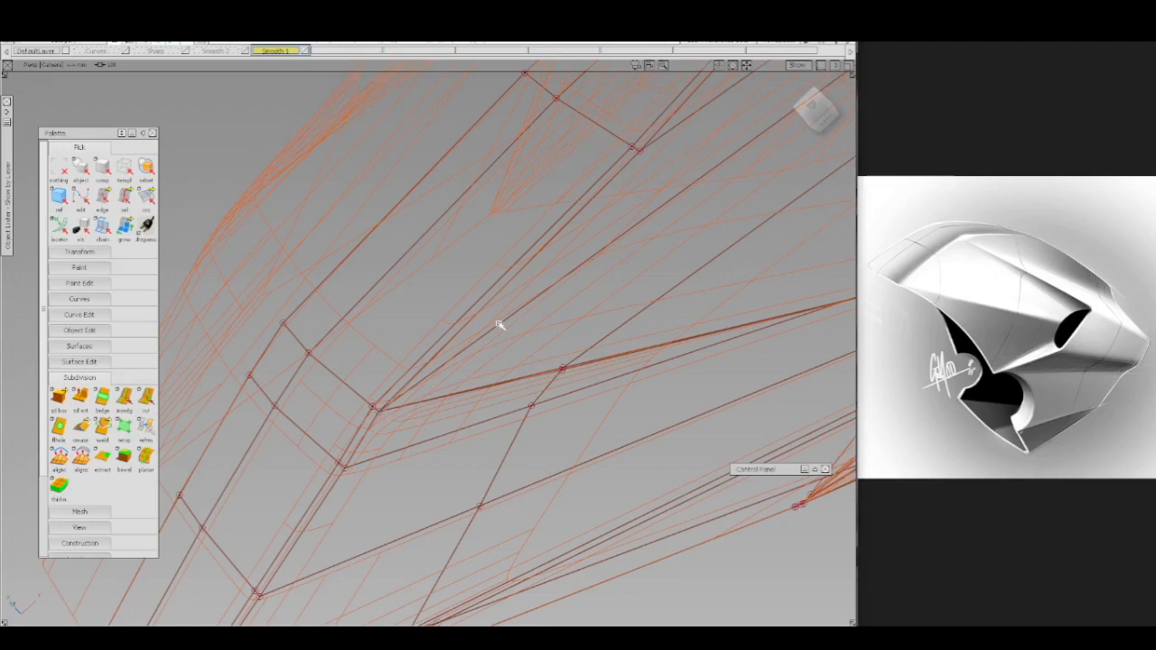
ctrl+shift+drag(499, 325, 519, 316)
click(560, 331)
key(Delete)
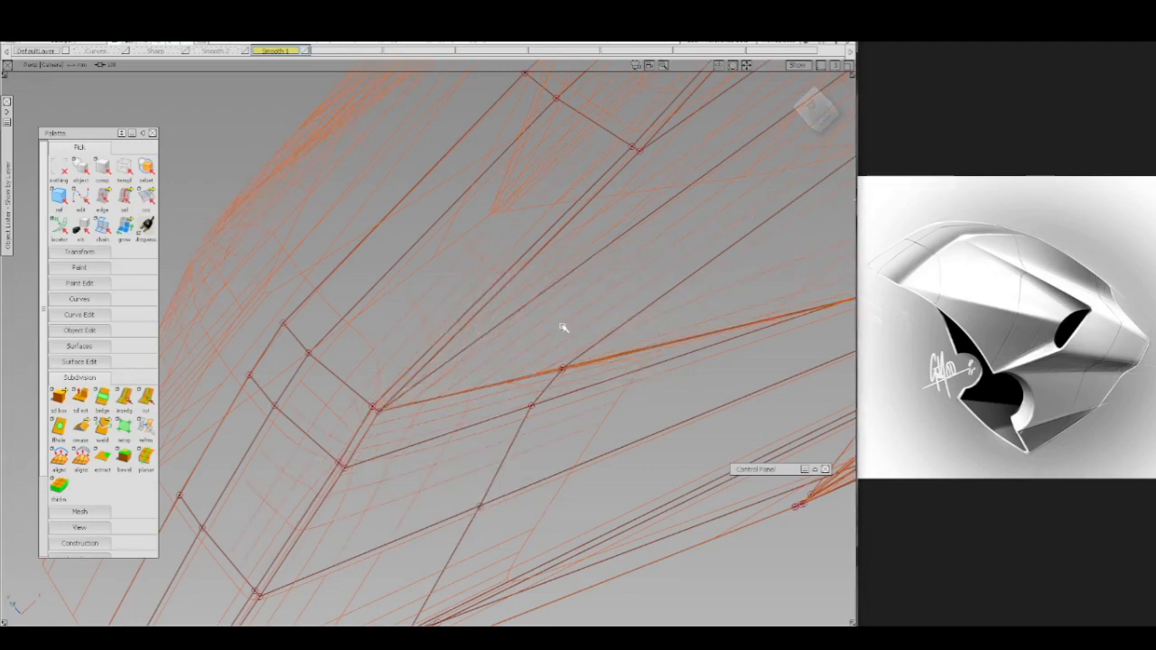
- Return to shaded display and delete the long narrow face between the dark recess and the light panel
ctrl+shift+right_drag(565, 326, 573, 339)
alt+shift+drag(573, 339, 636, 272)
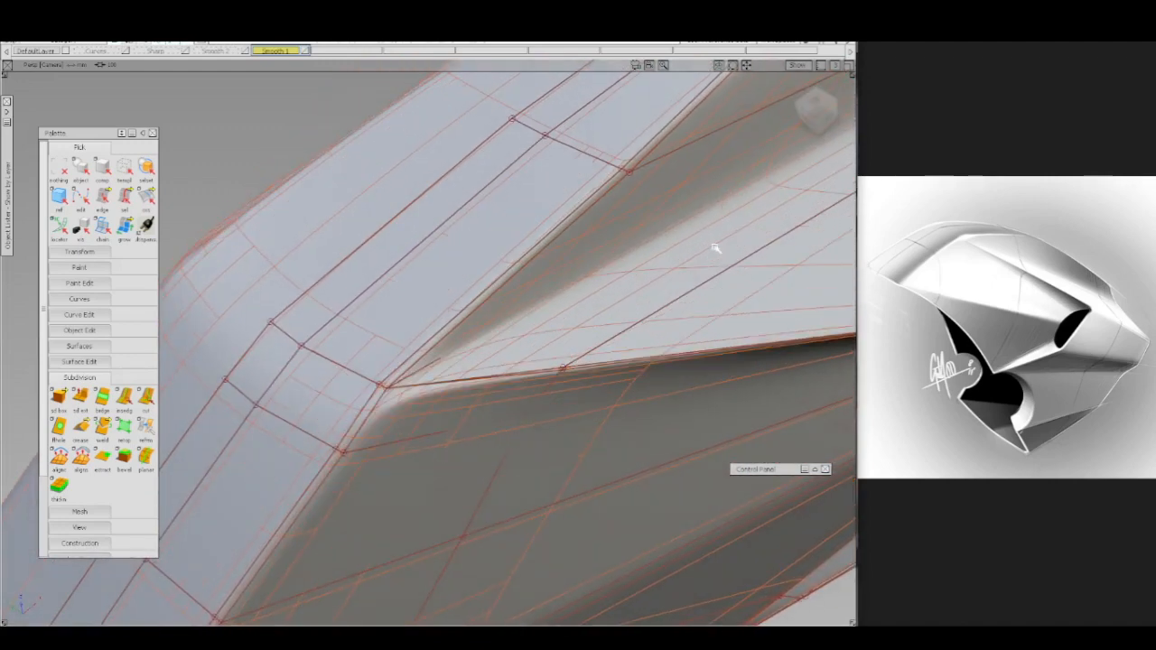
click(742, 230)
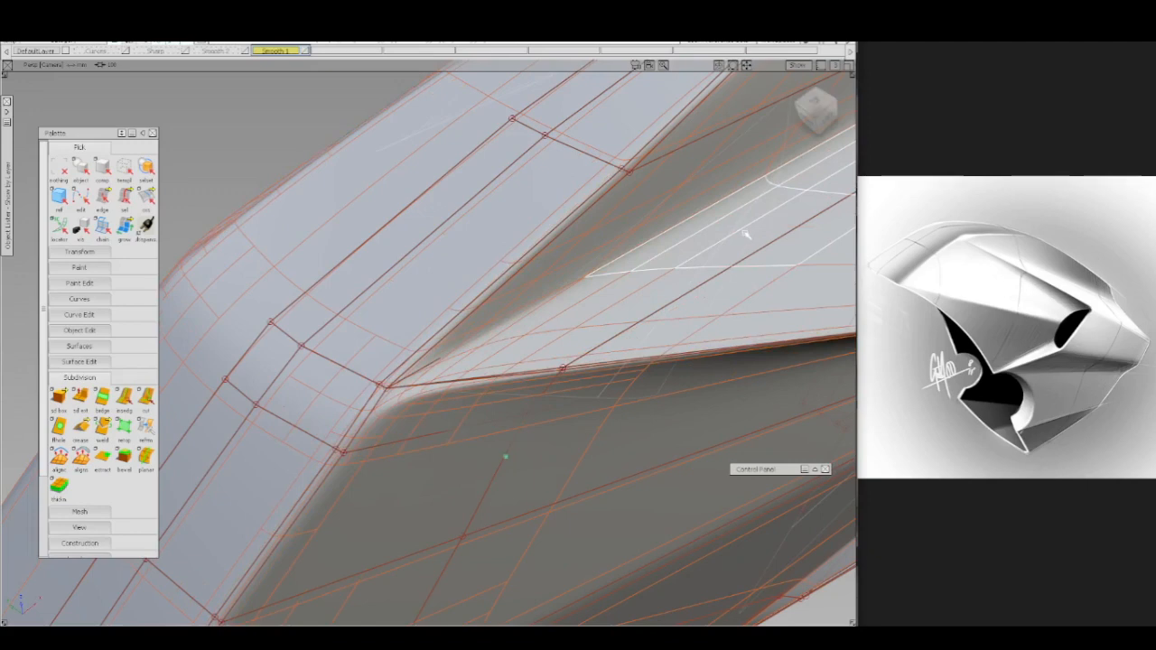
alt+shift+drag(732, 256, 755, 207)
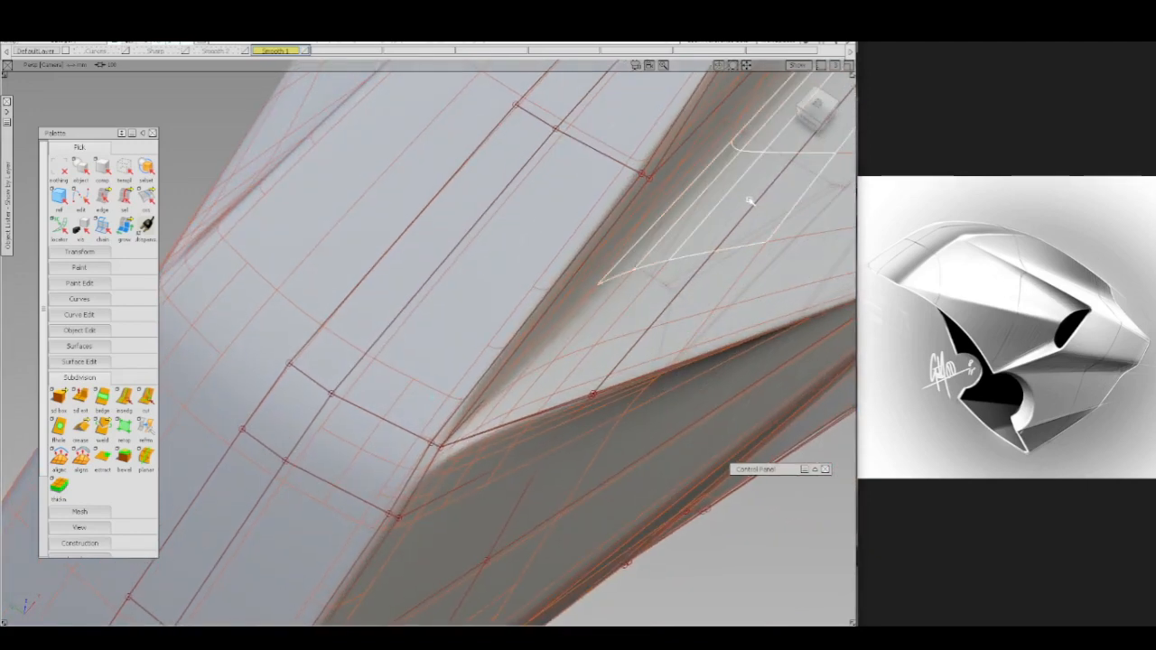
key(Delete)
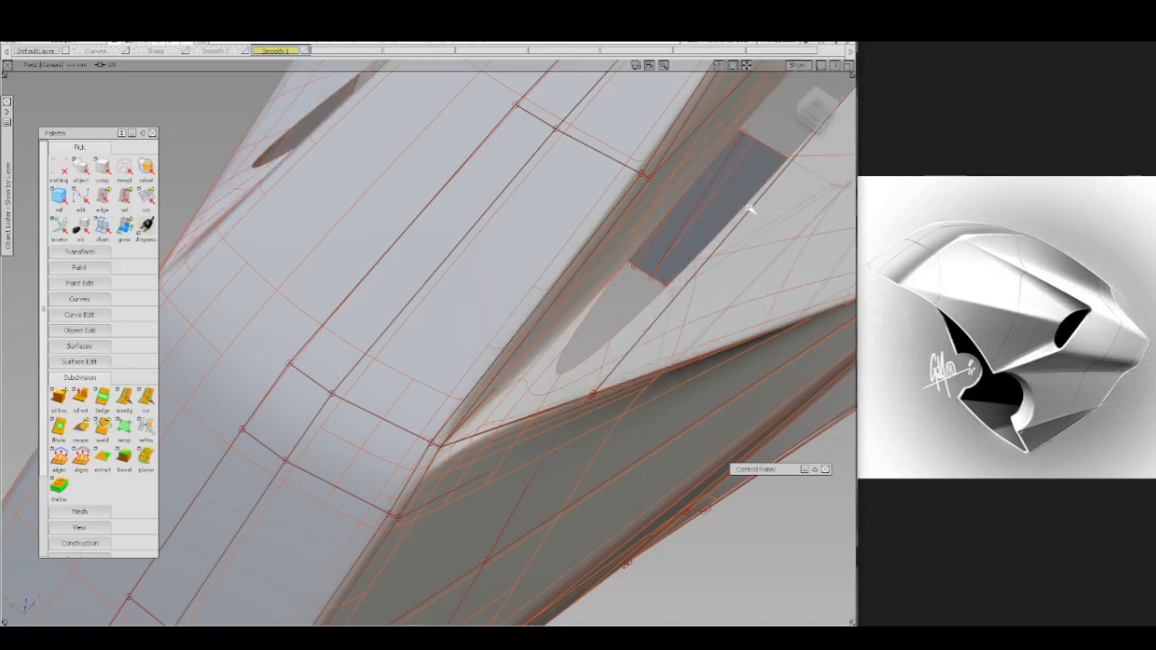
- Bridge the recess edge to the light panel's edge to close the gap with a new face
mouse_move(735, 261)
alt+shift+mouse_down()
mouse_move(684, 335)
mouse_move(702, 237)
mouse_move(713, 279)
mouse_move(620, 292)
alt+shift+mouse_up()
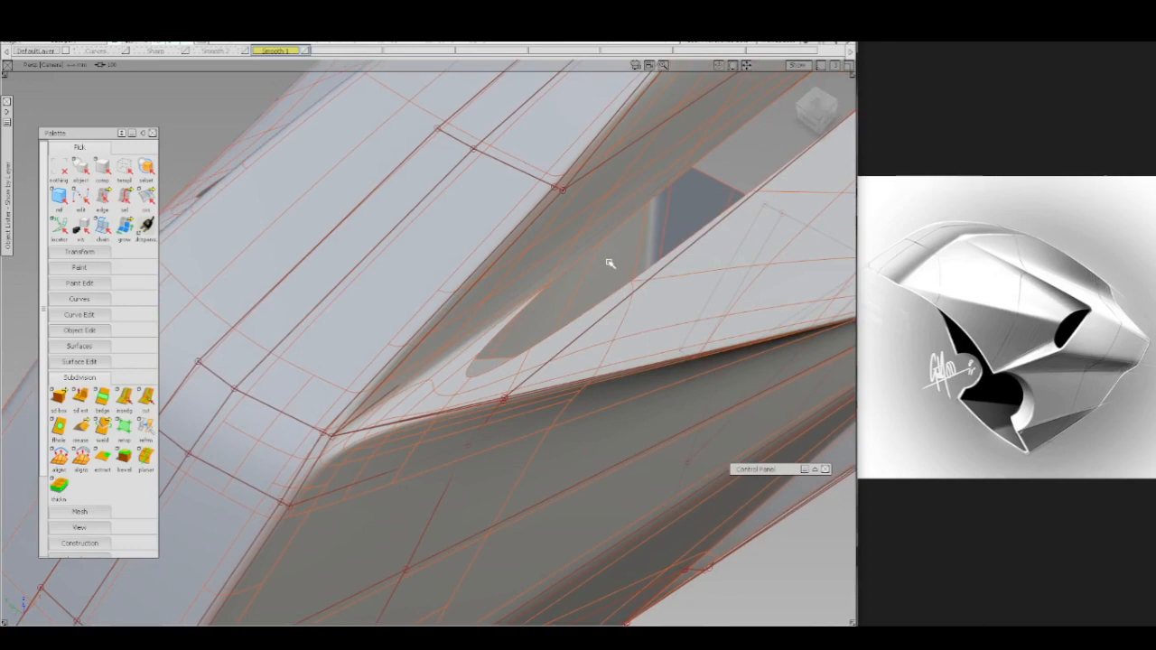
key(b)
click(609, 224)
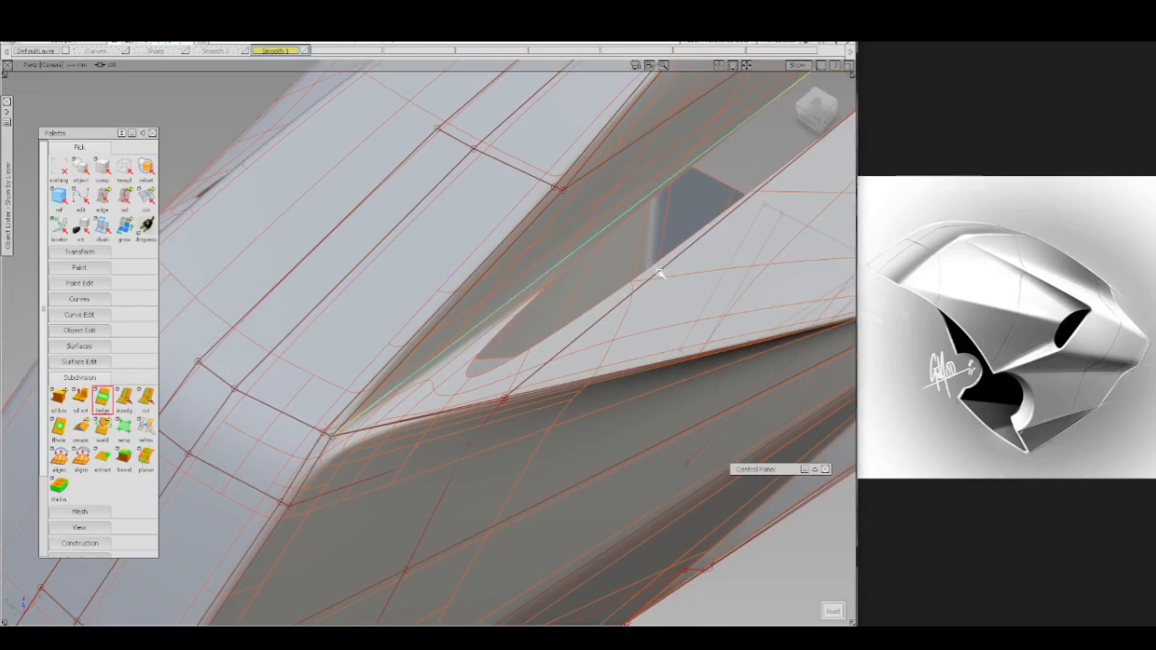
click(661, 275)
key(space)
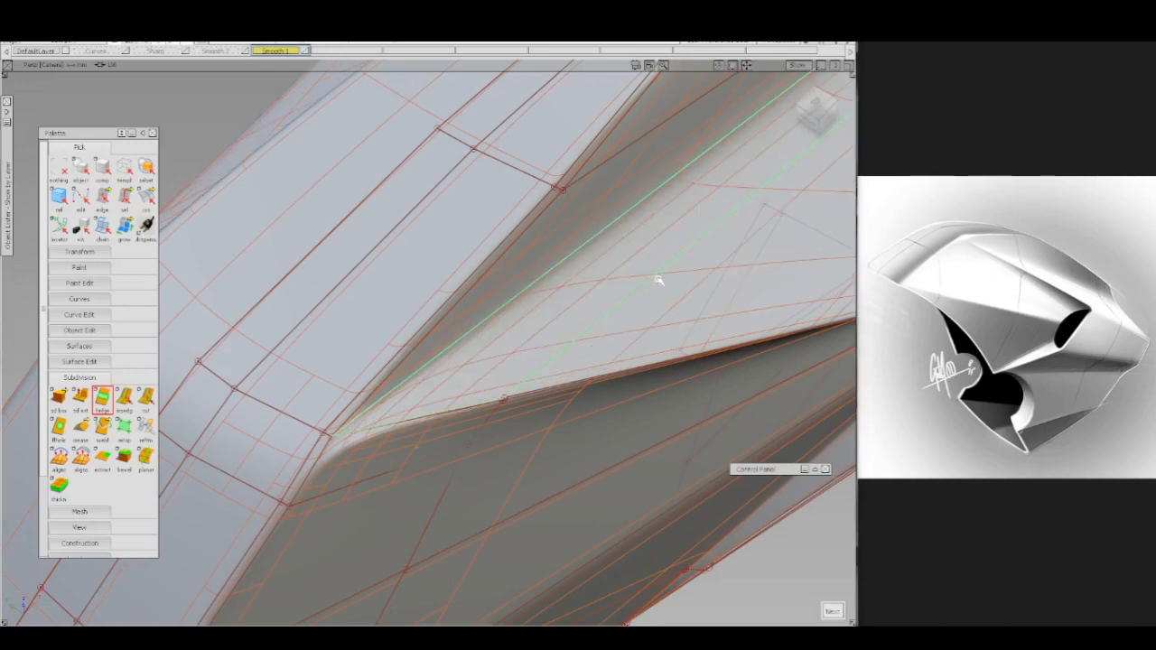
key(space)
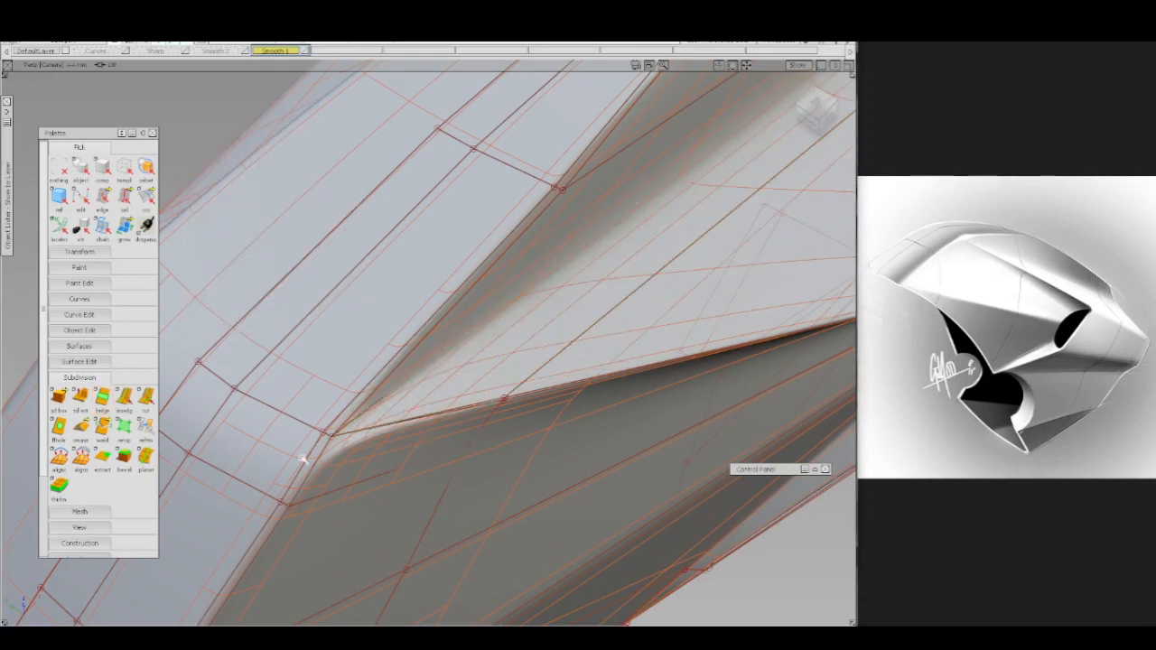
ctrl+shift+drag(301, 459, 342, 422)
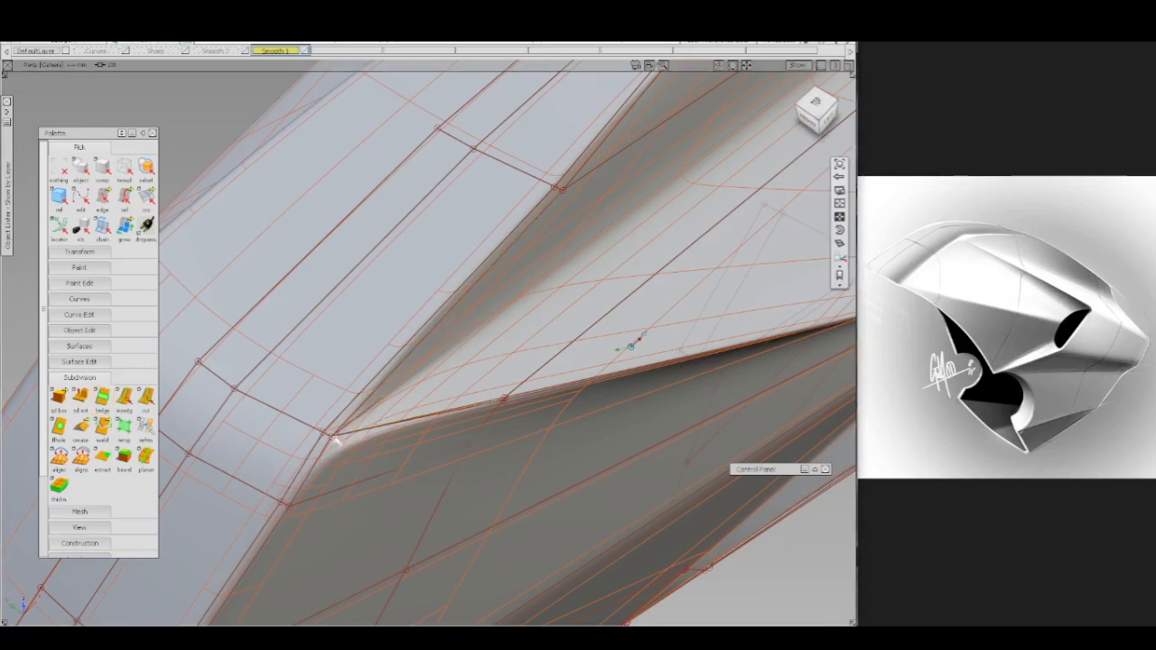
- Delete the narrow strip face between the helmet's light upper band and the dark recess, just above the crease corner
ctrl+shift+drag(508, 343, 446, 354)
click(442, 320)
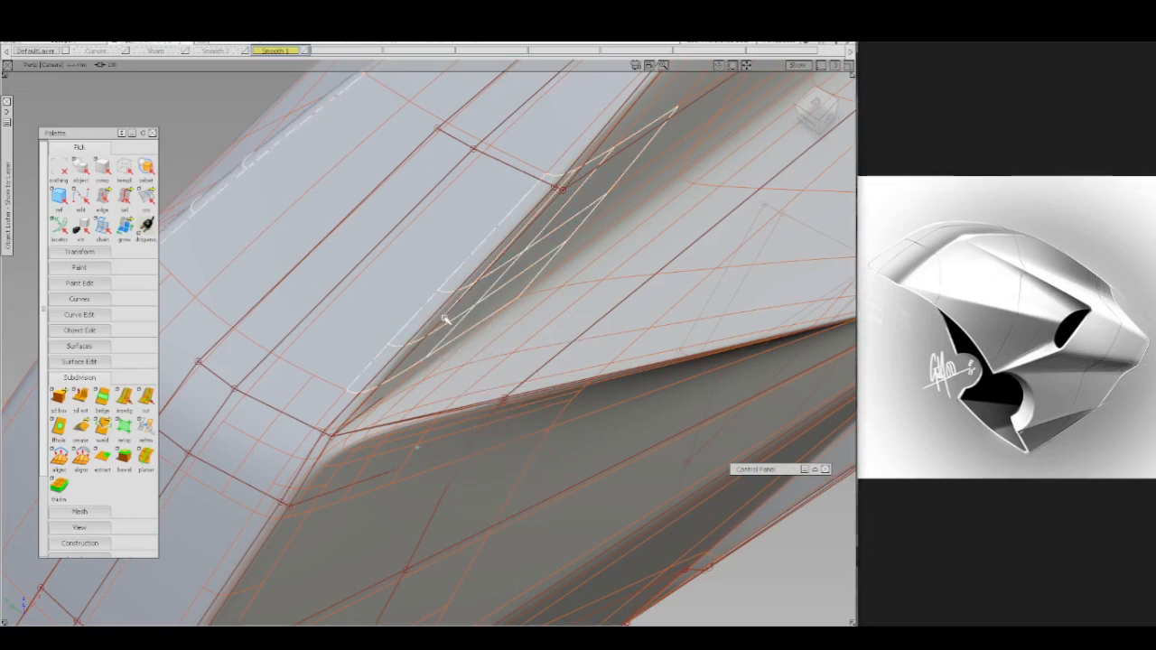
key(Delete)
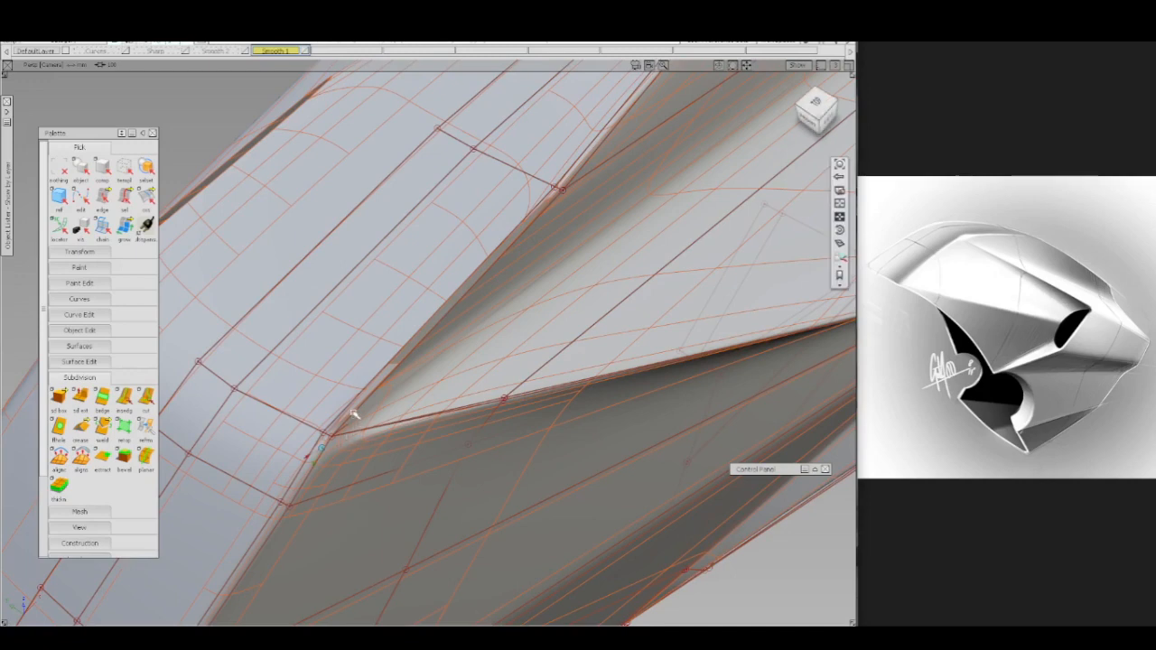
- Bridge the open edges between the upper band and the recess to rebuild the narrow strip above the crease corner
alt+shift+drag(353, 413, 354, 393)
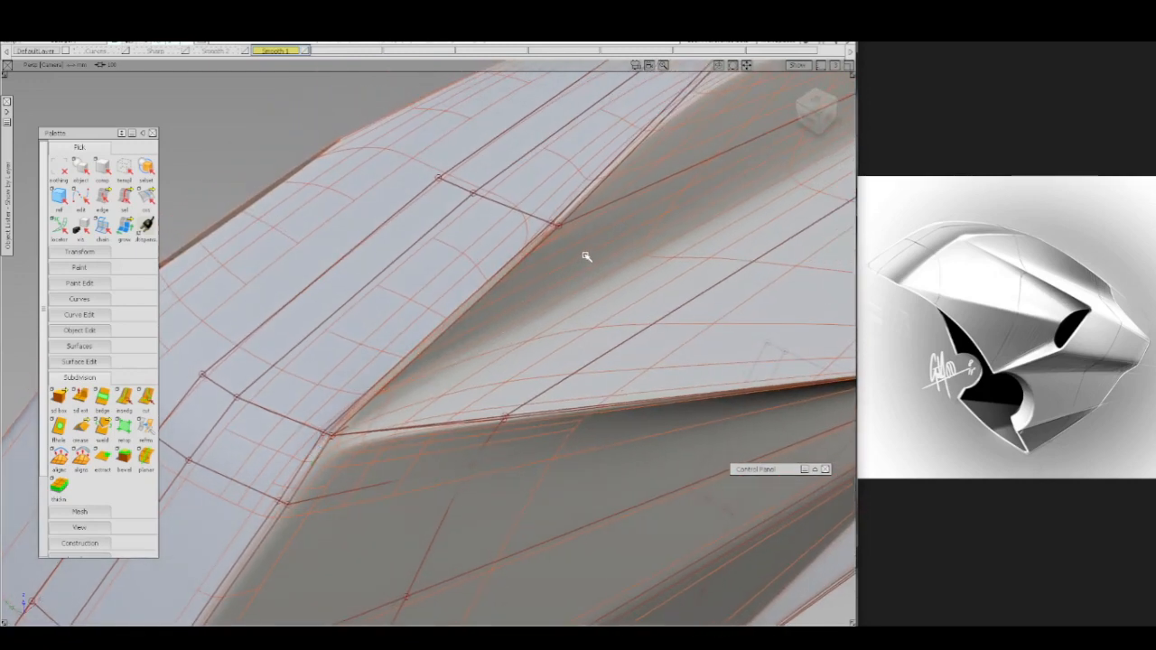
click(330, 435)
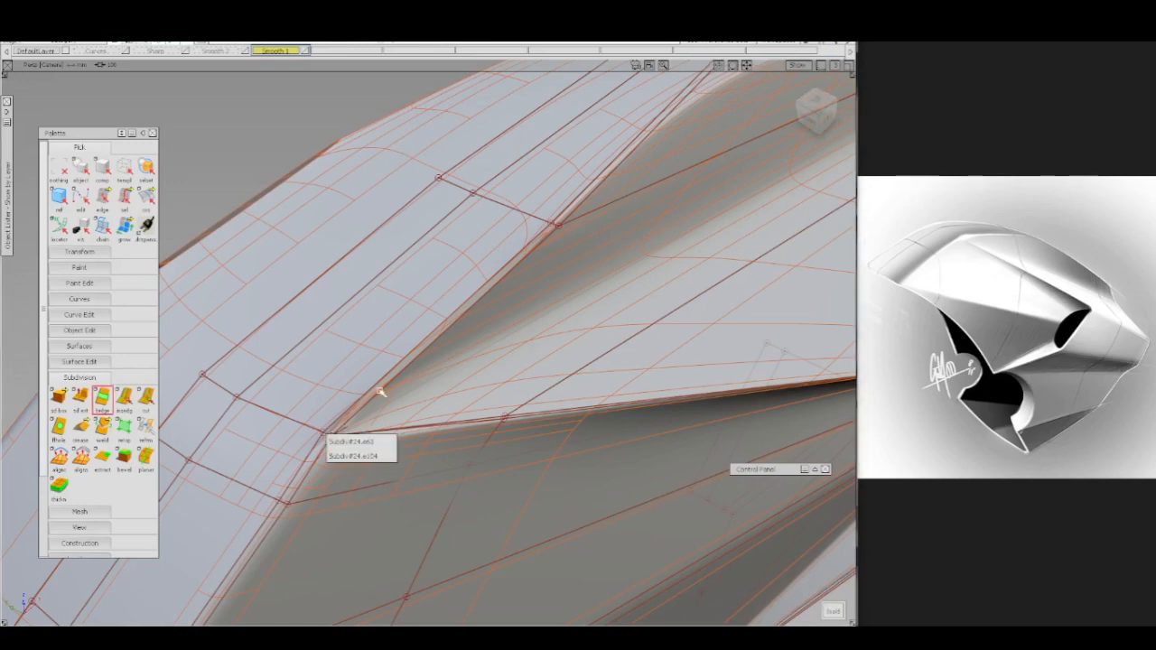
click(378, 453)
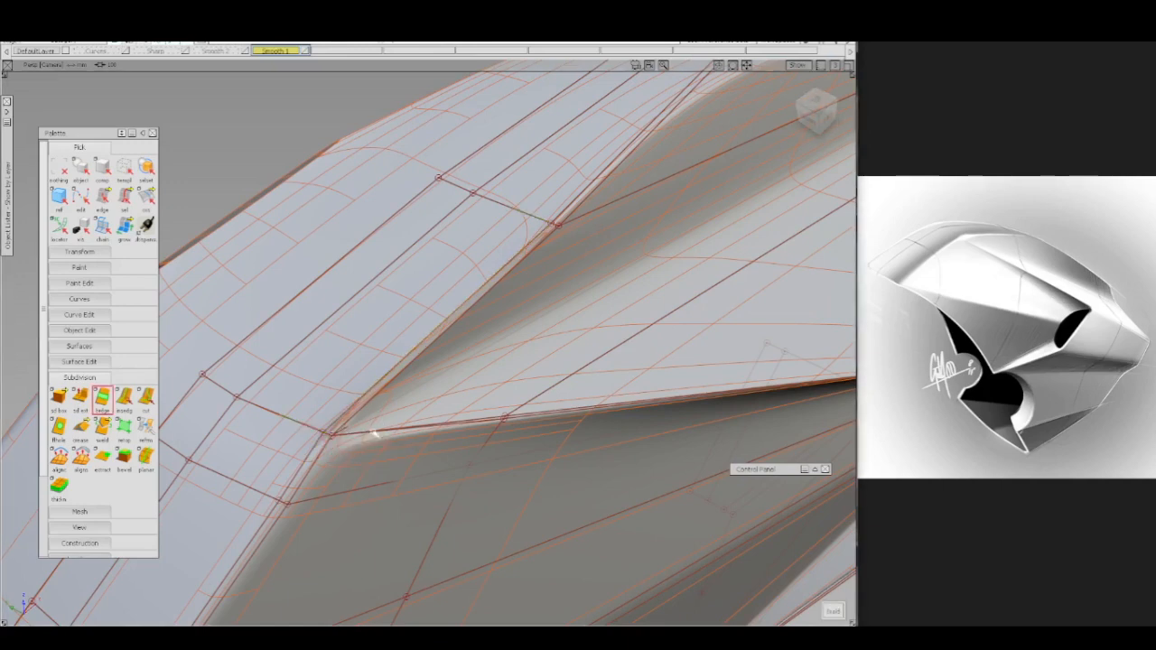
click(554, 226)
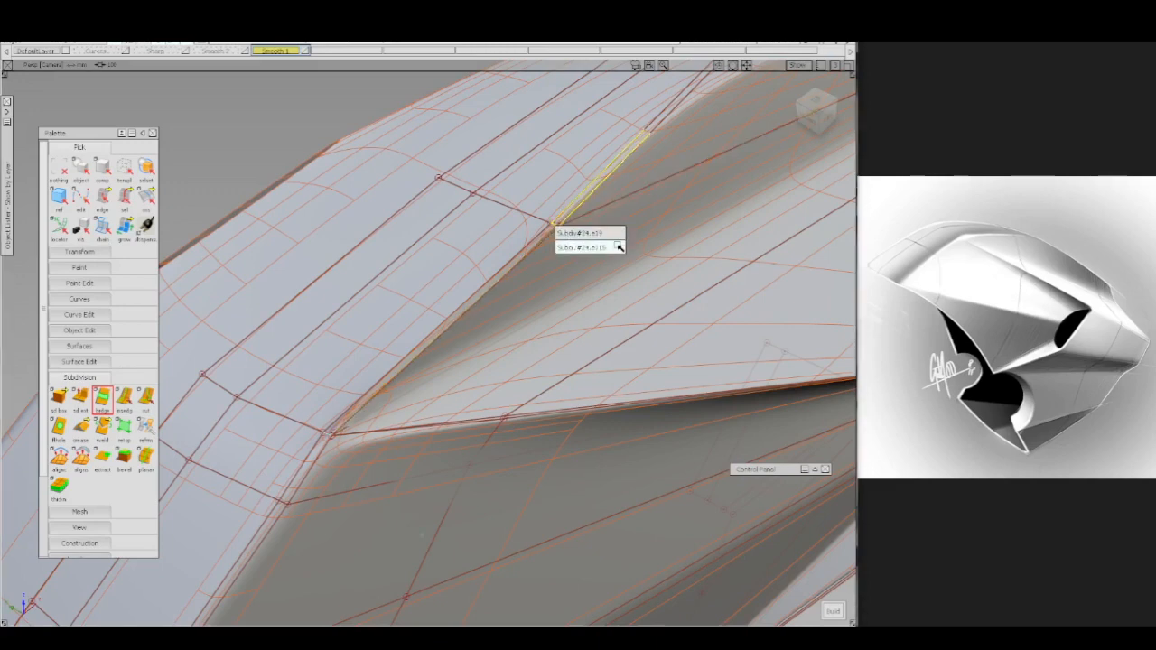
click(572, 244)
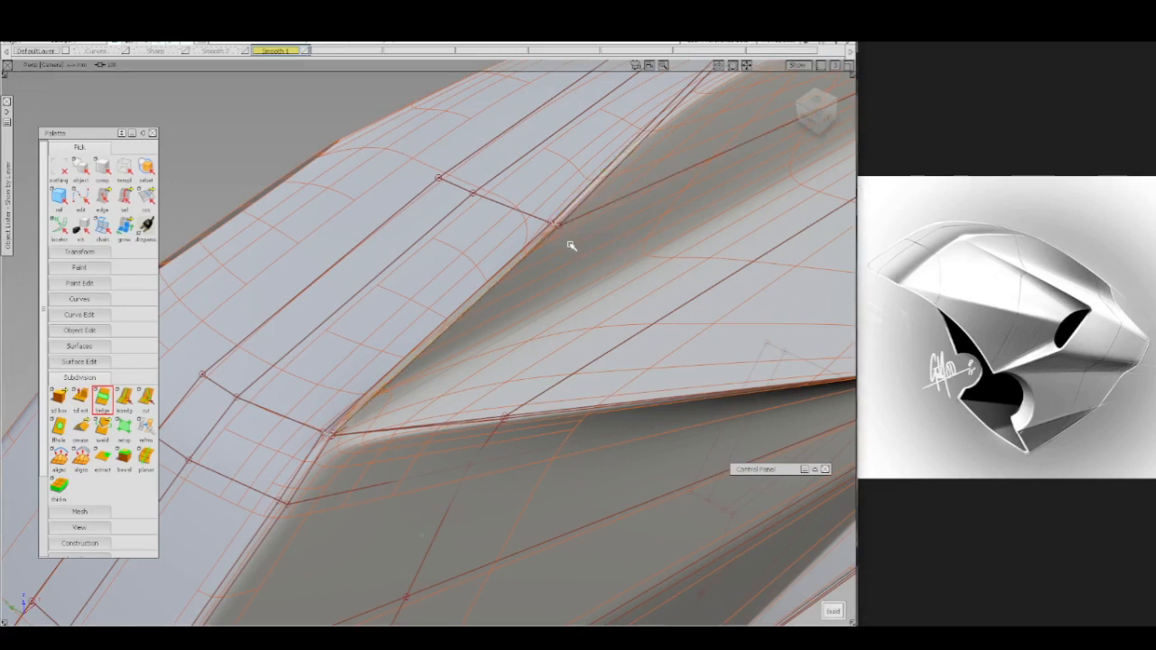
ctrl+shift+drag(592, 267, 594, 191)
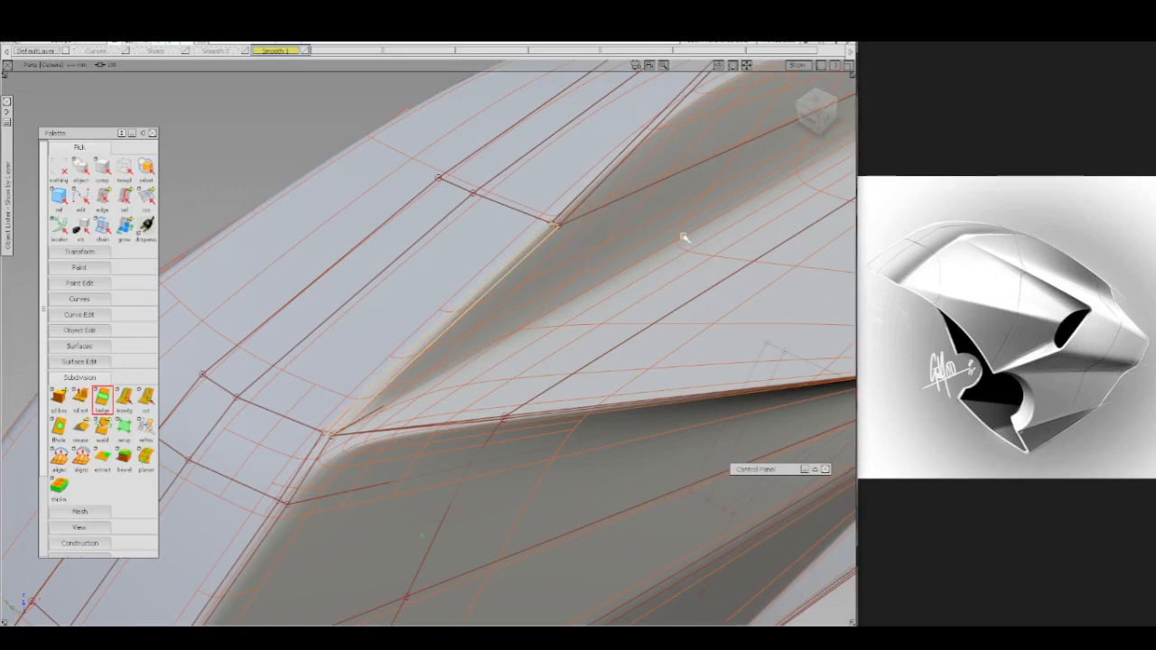
- Delete the dark recess face between the upper band and the light side panel
ctrl+shift+drag(724, 217, 680, 228)
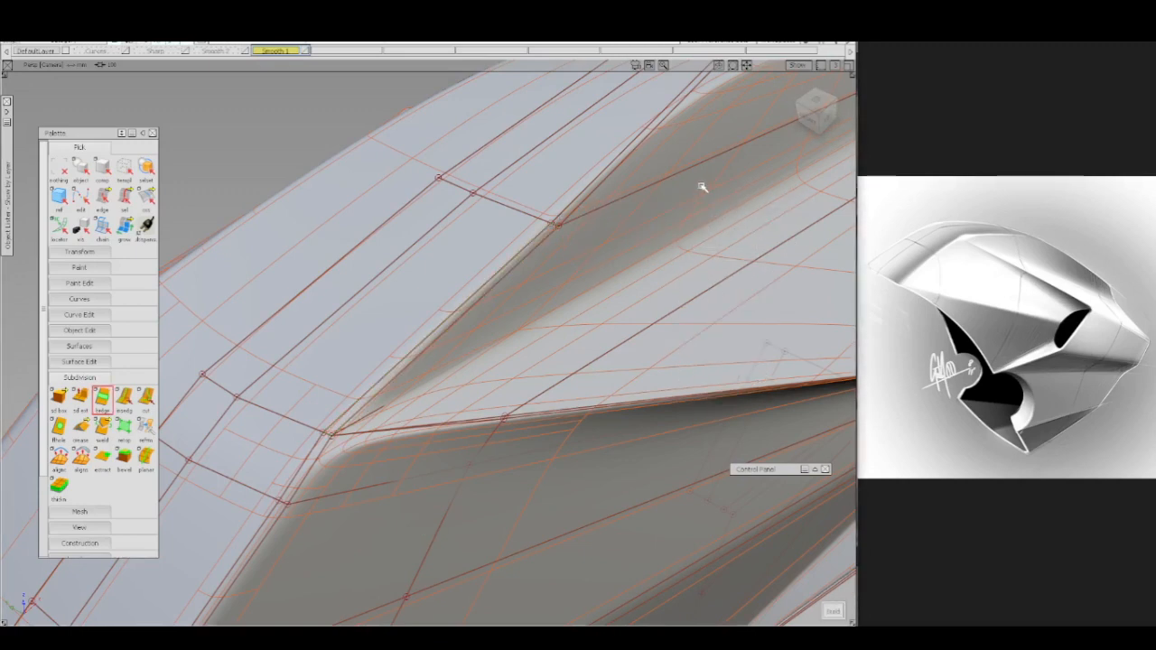
click(718, 195)
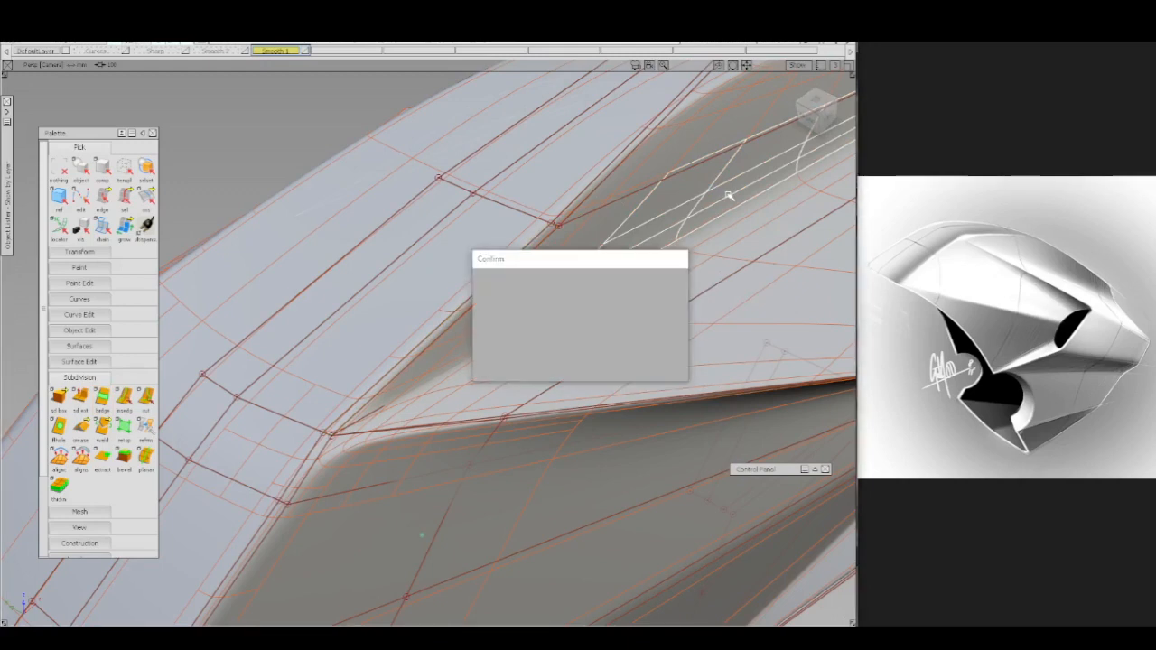
key(Delete)
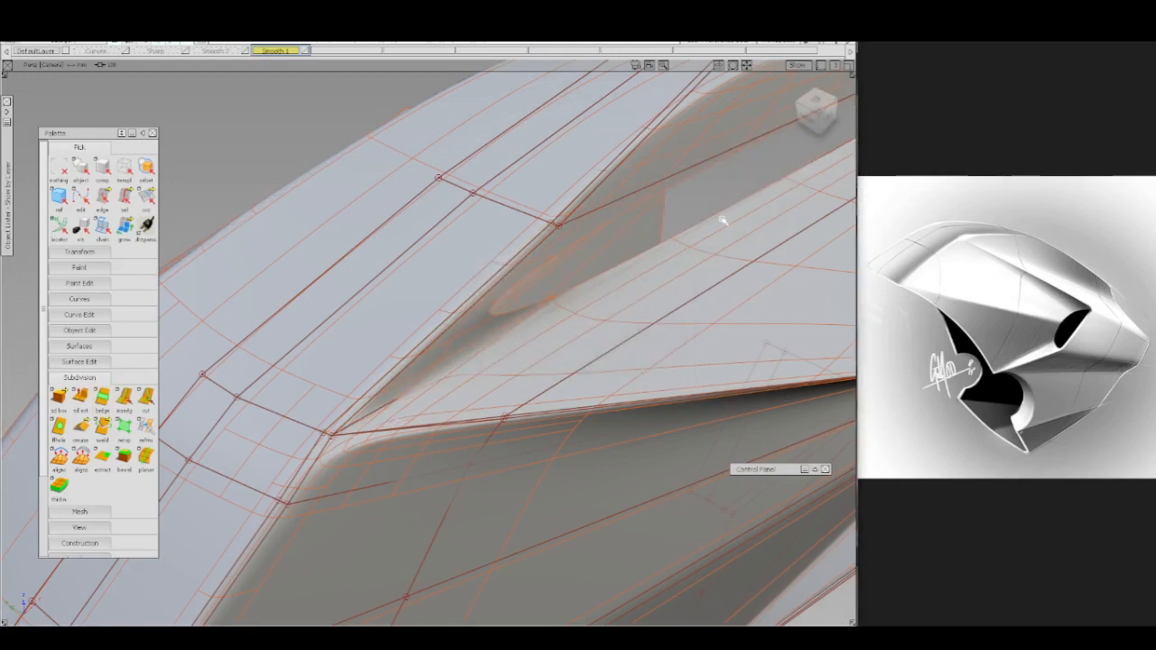
- Bridge the recess's upper edges to the light side panel's edge to rebuild the recess face
key(b)
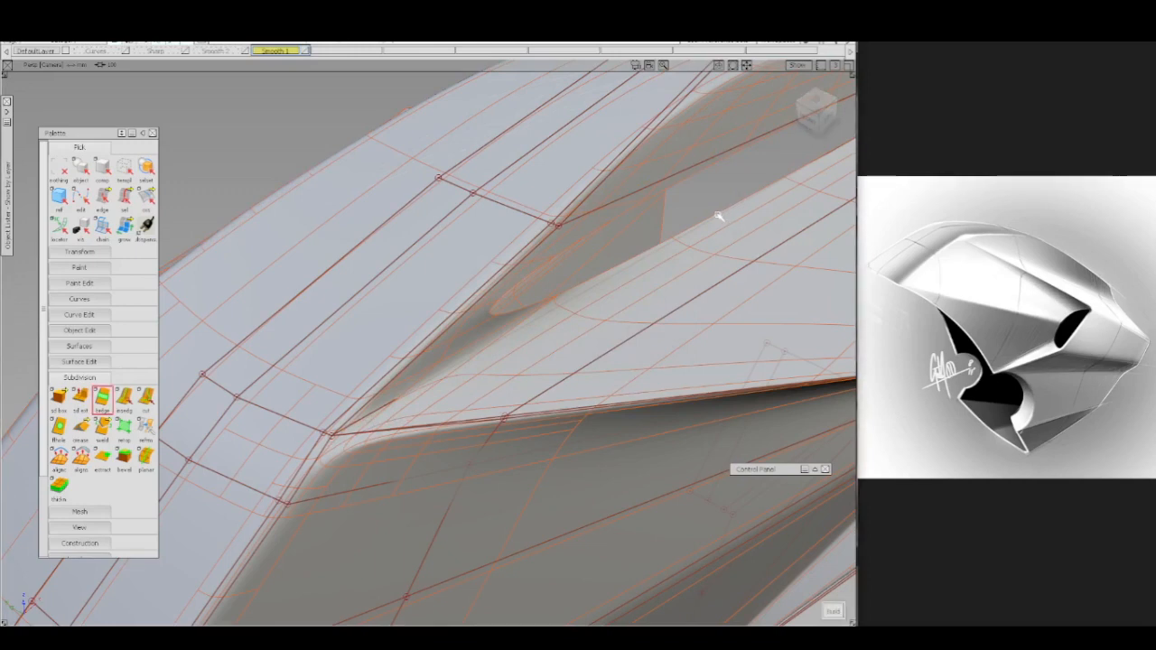
click(720, 216)
click(708, 164)
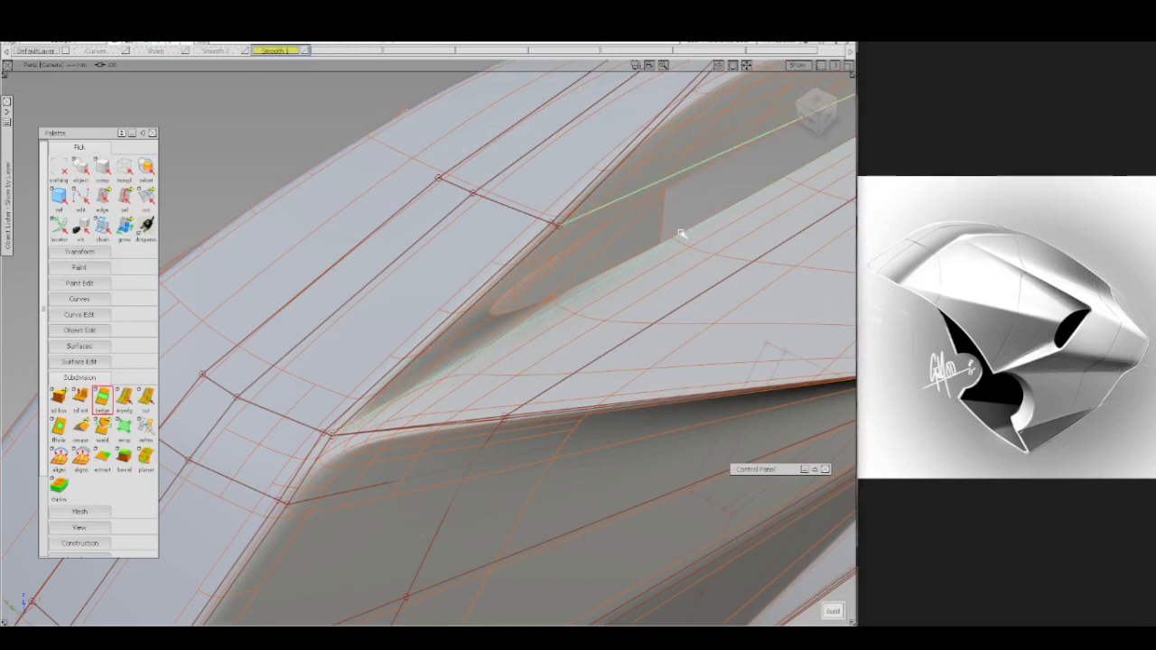
click(598, 291)
key(b)
key(Escape)
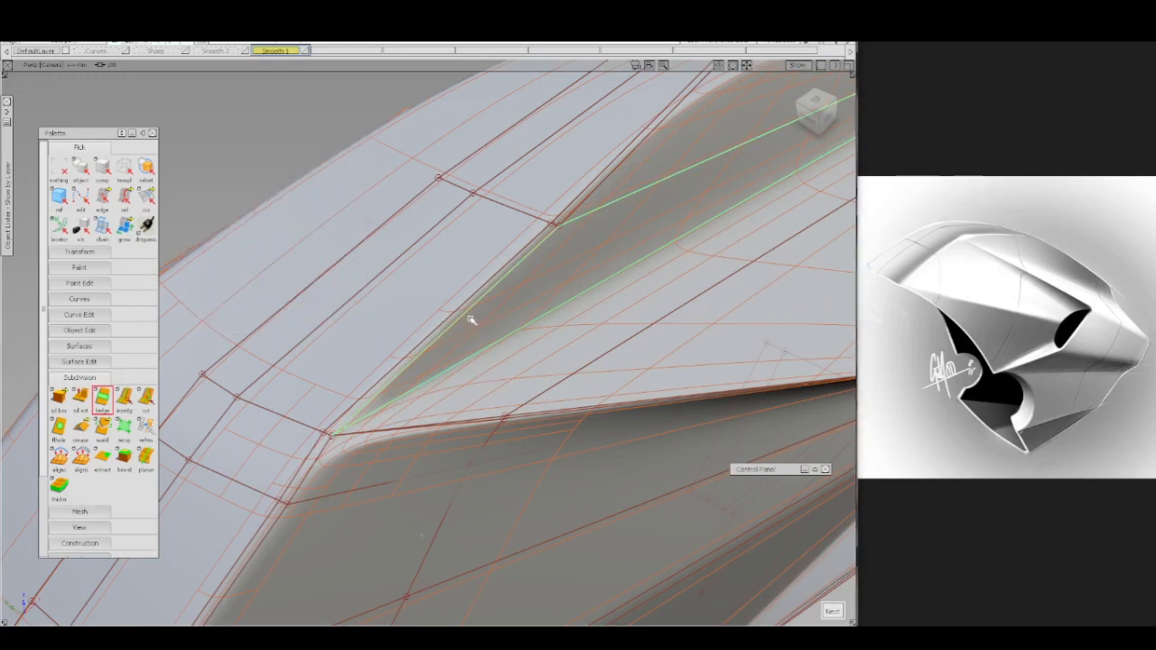
key(Escape)
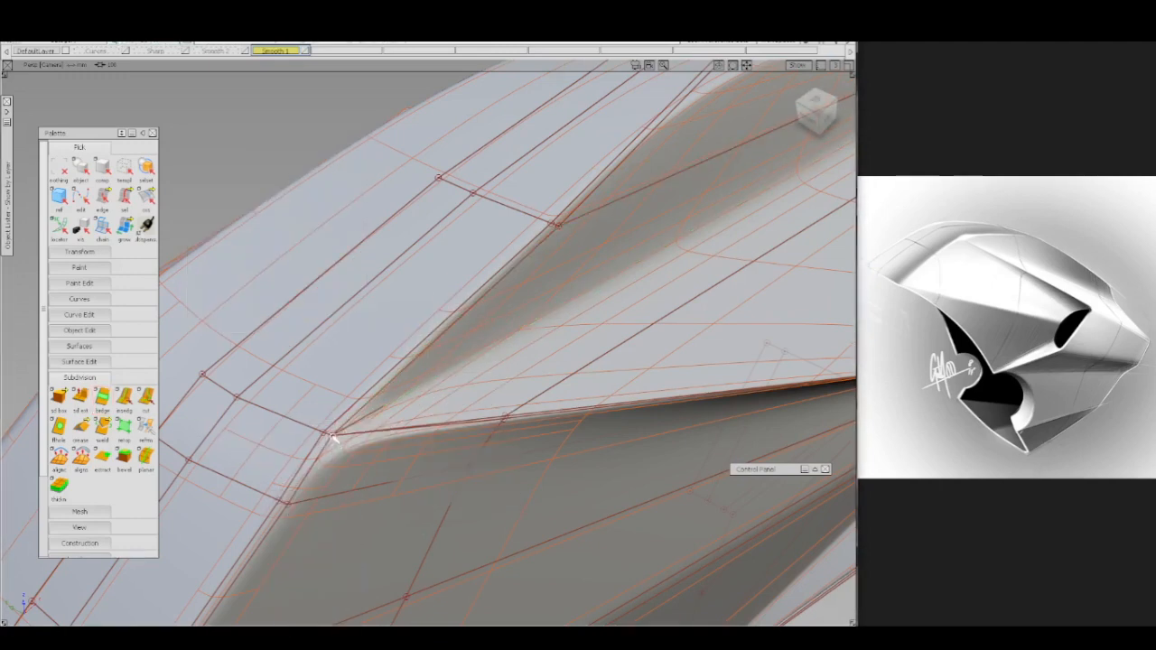
- Examine the second of the overlapping vertices at the crease corner close up
click(332, 437)
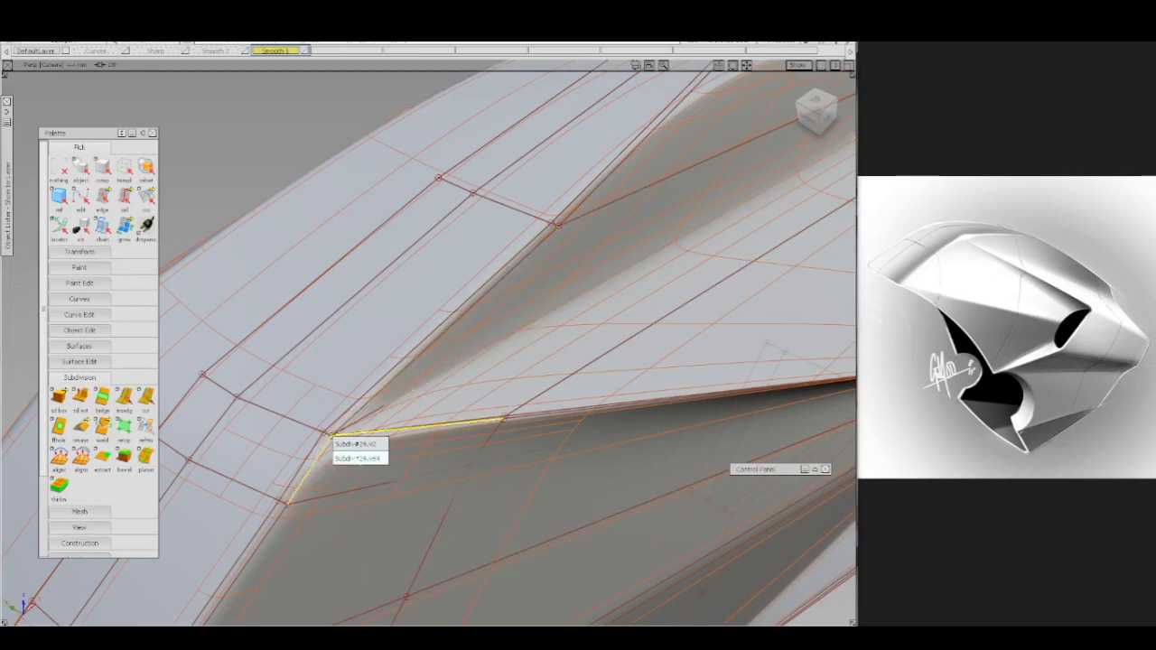
click(357, 458)
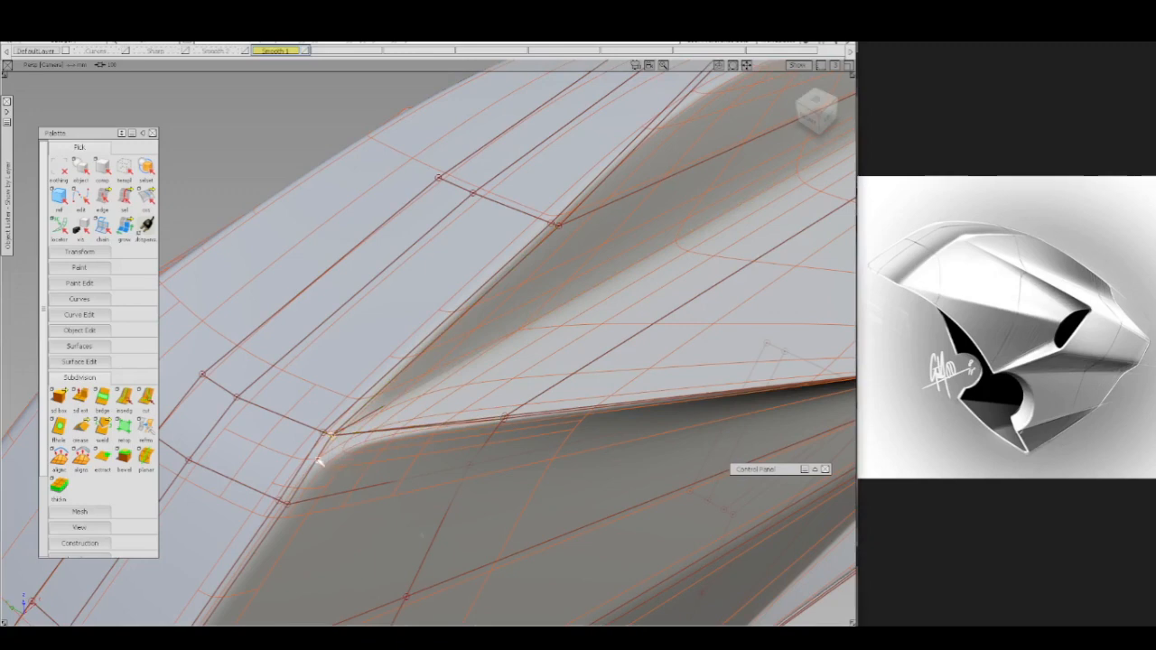
alt+shift+right_drag(328, 467, 400, 431)
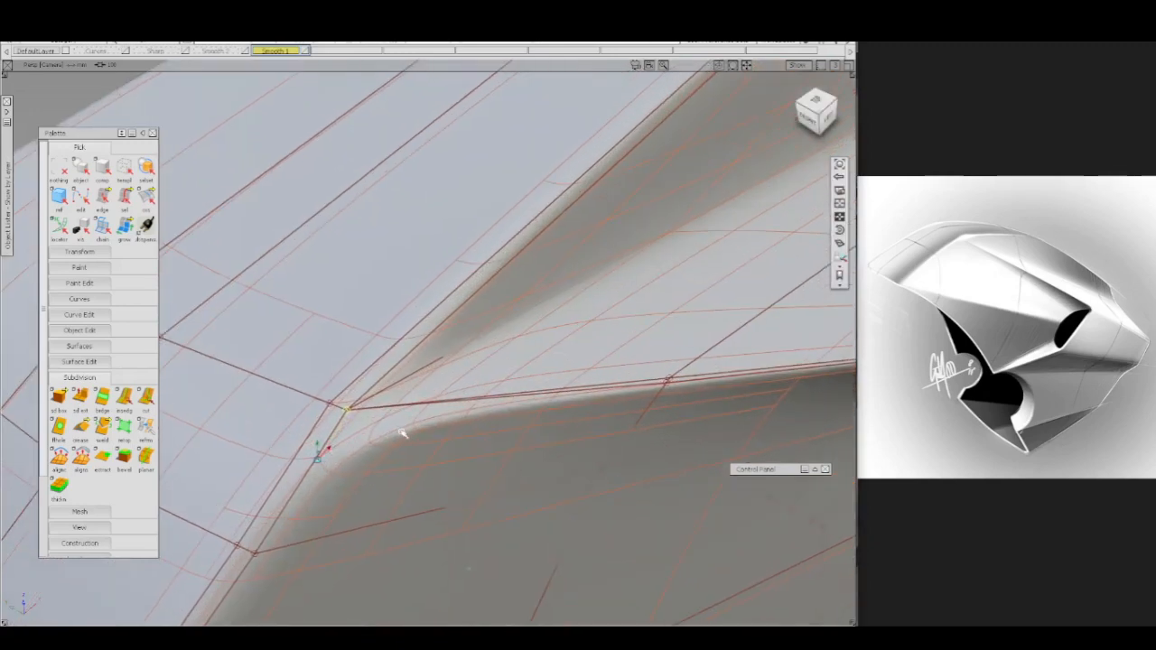
- Delete the narrow strip face just below the crease corner and bridge its two long edges to rebuild it
ctrl+shift+drag(421, 462, 427, 413)
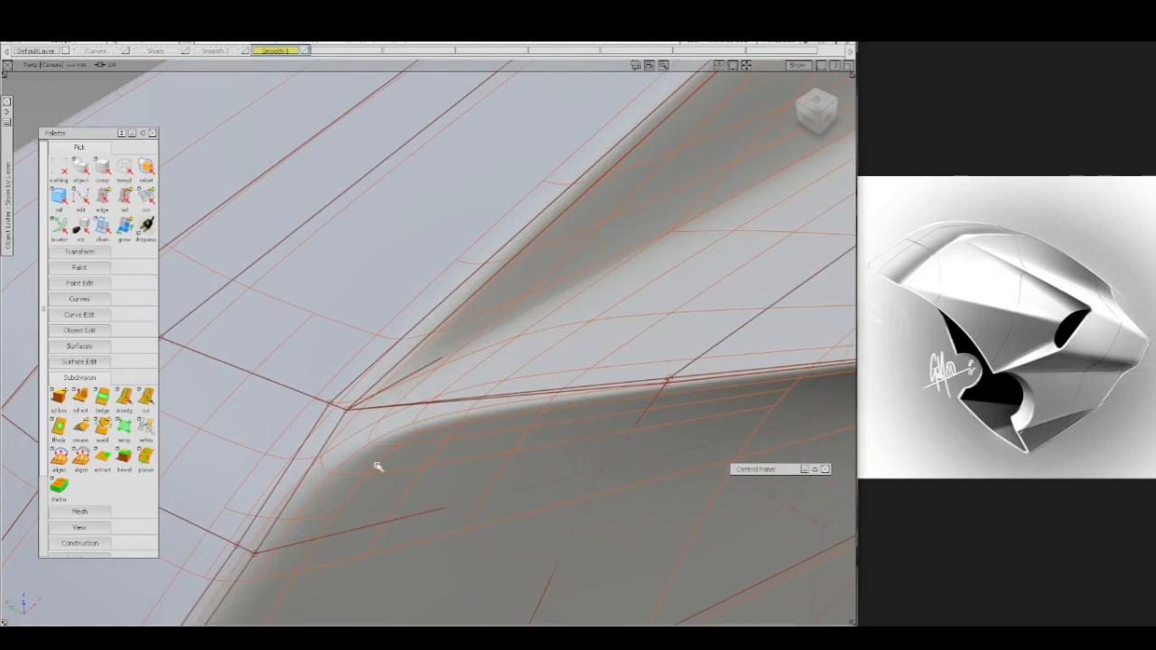
click(416, 440)
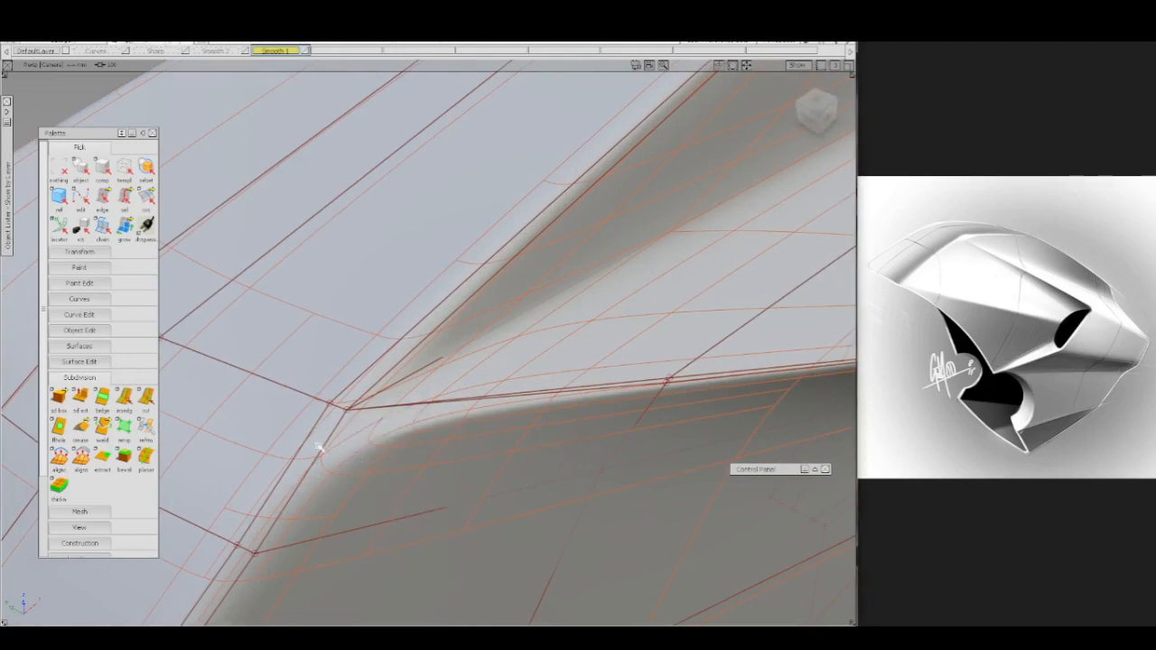
click(318, 465)
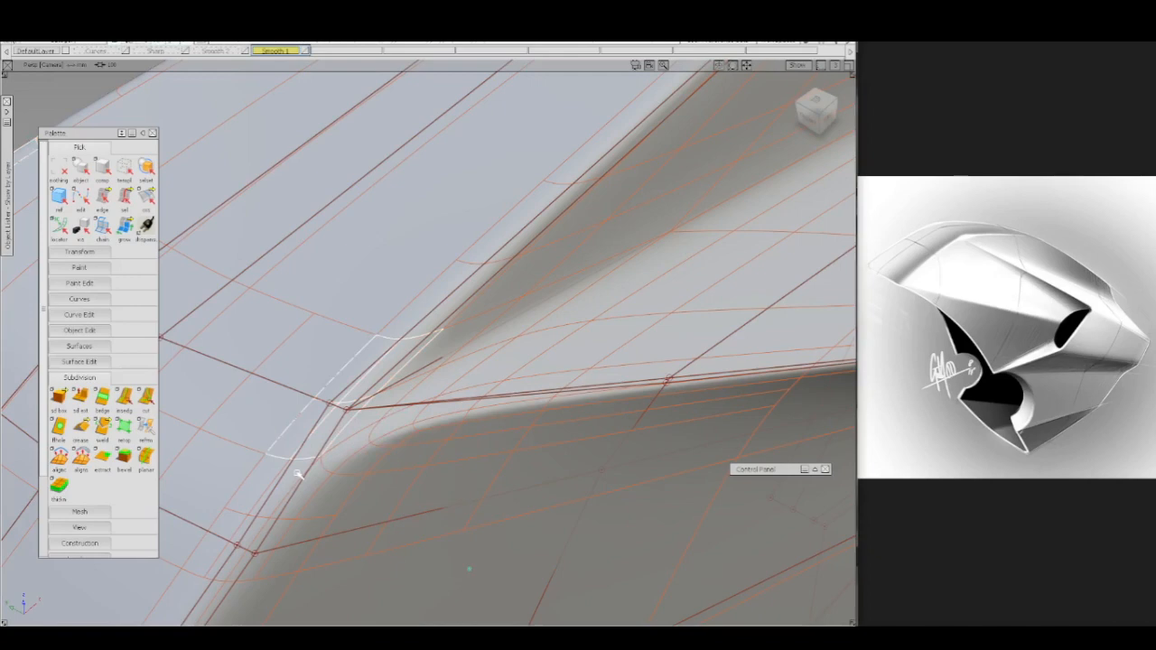
click(302, 470)
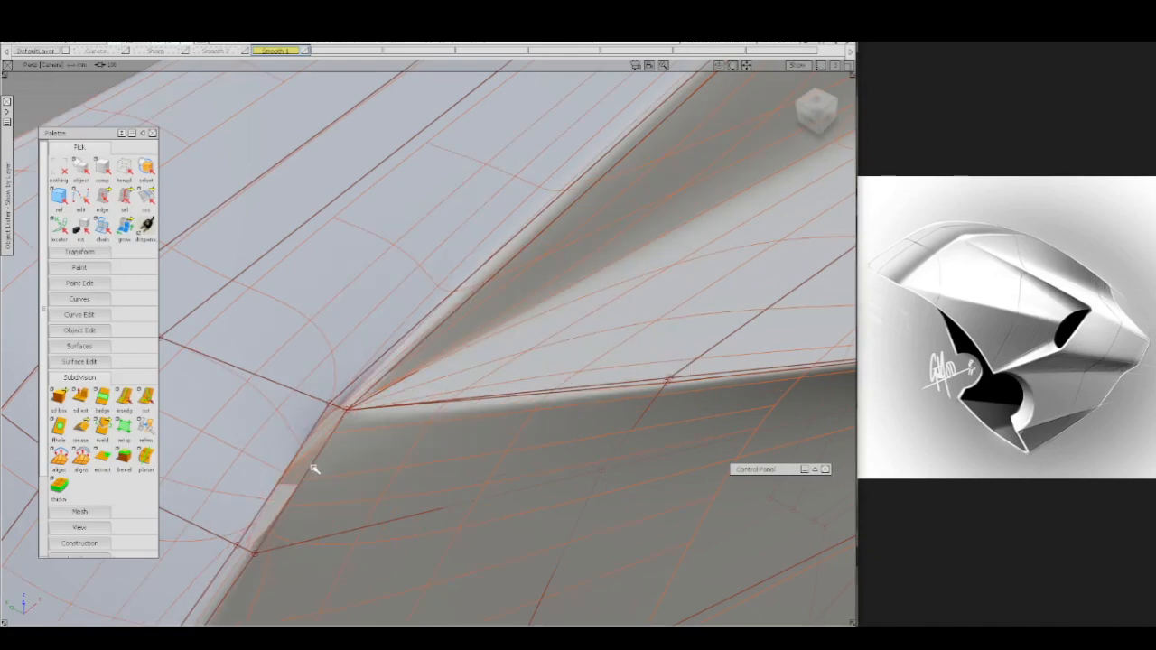
click(269, 502)
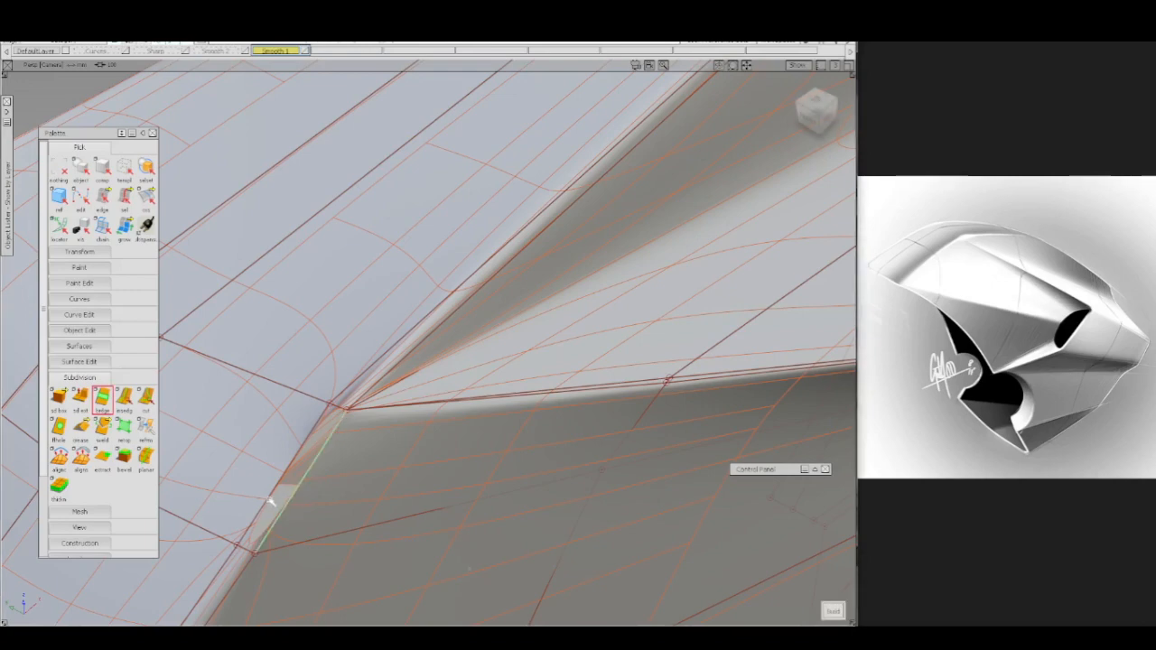
click(291, 504)
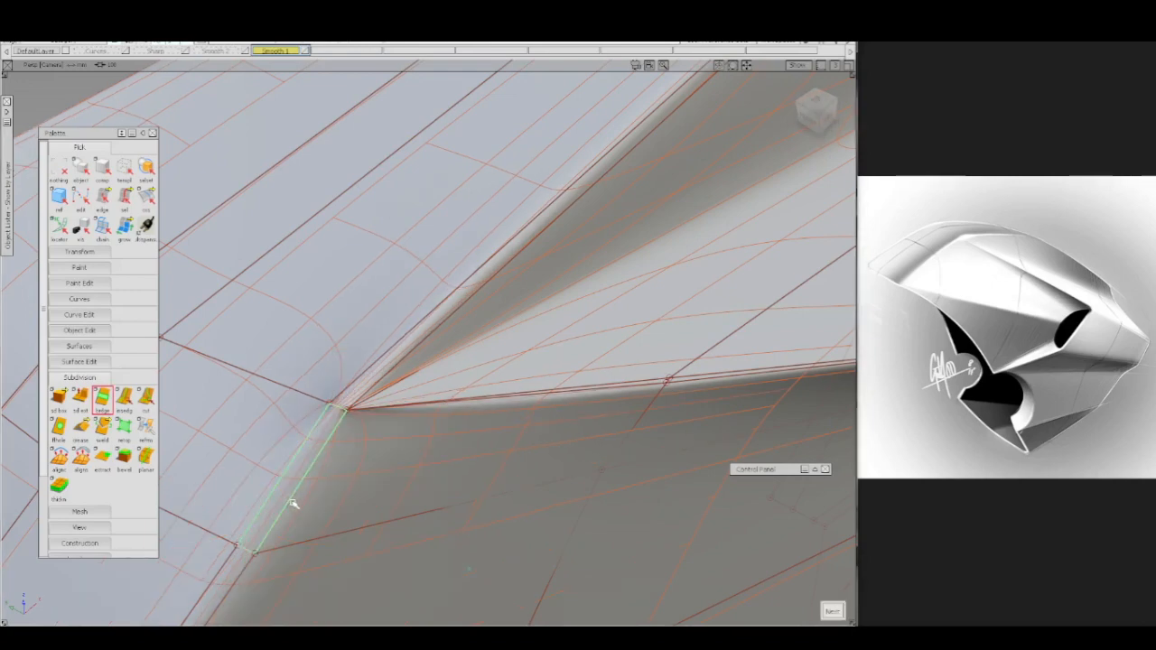
- Weld the strip edges that meet at the crease corner, using the first of the overlapping edges
ctrl+shift+drag(306, 467, 349, 417)
click(349, 416)
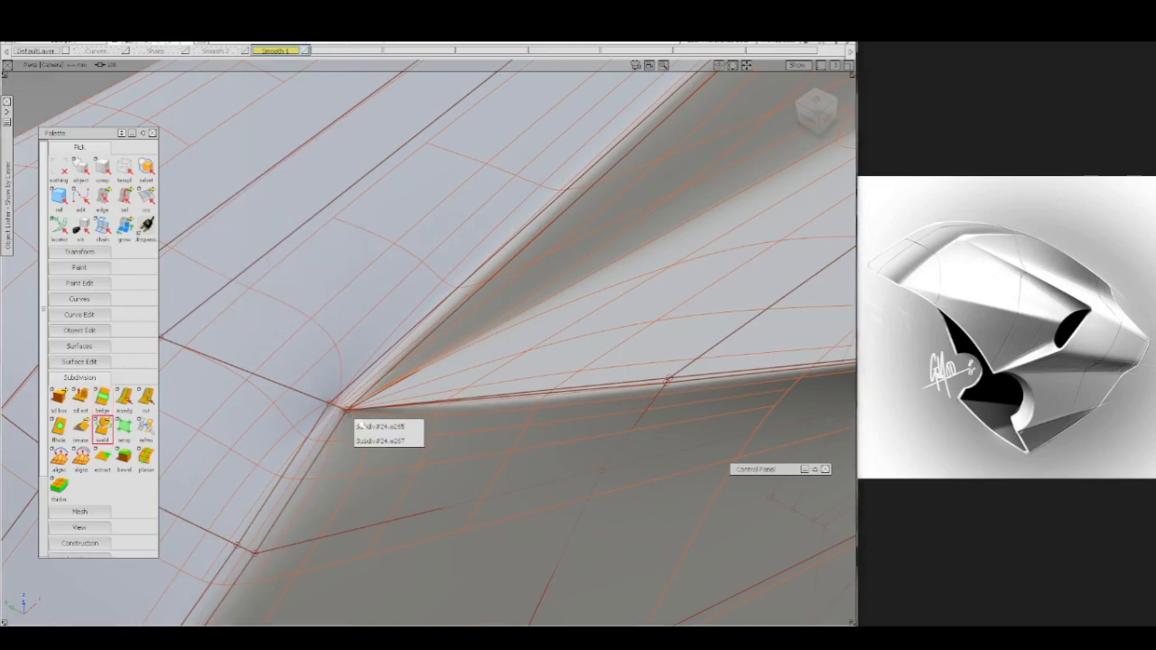
click(361, 426)
click(341, 409)
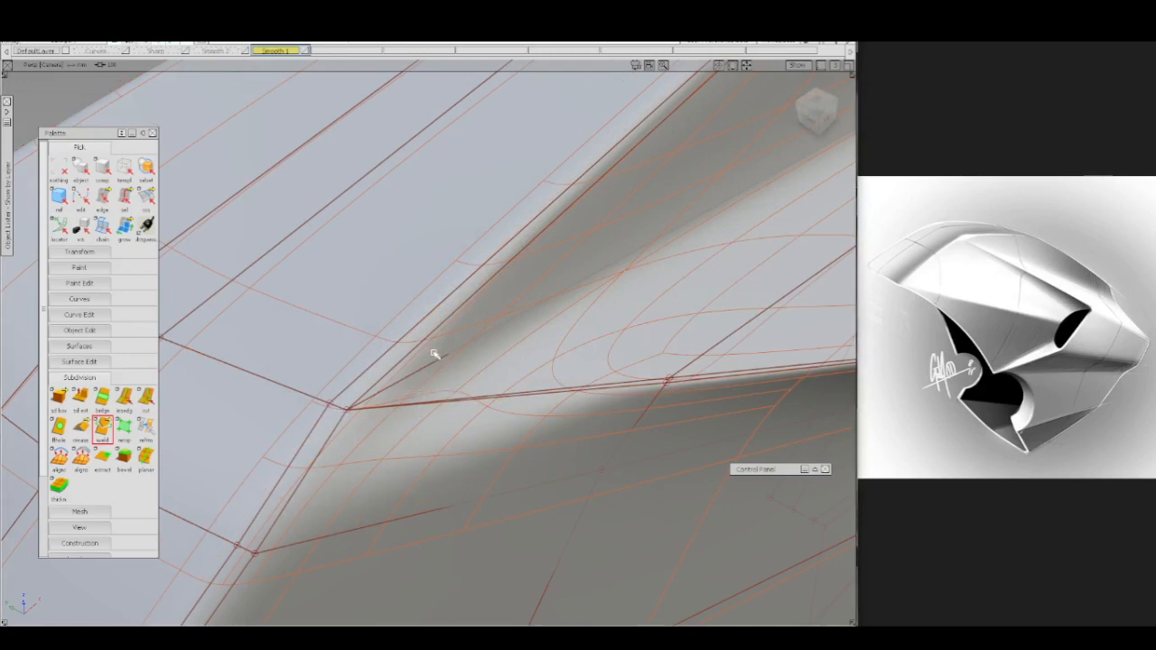
- Examine the smoothness of the surface around the crease corner, with and without the control mesh displayed
alt+shift+right_drag(443, 380, 401, 395)
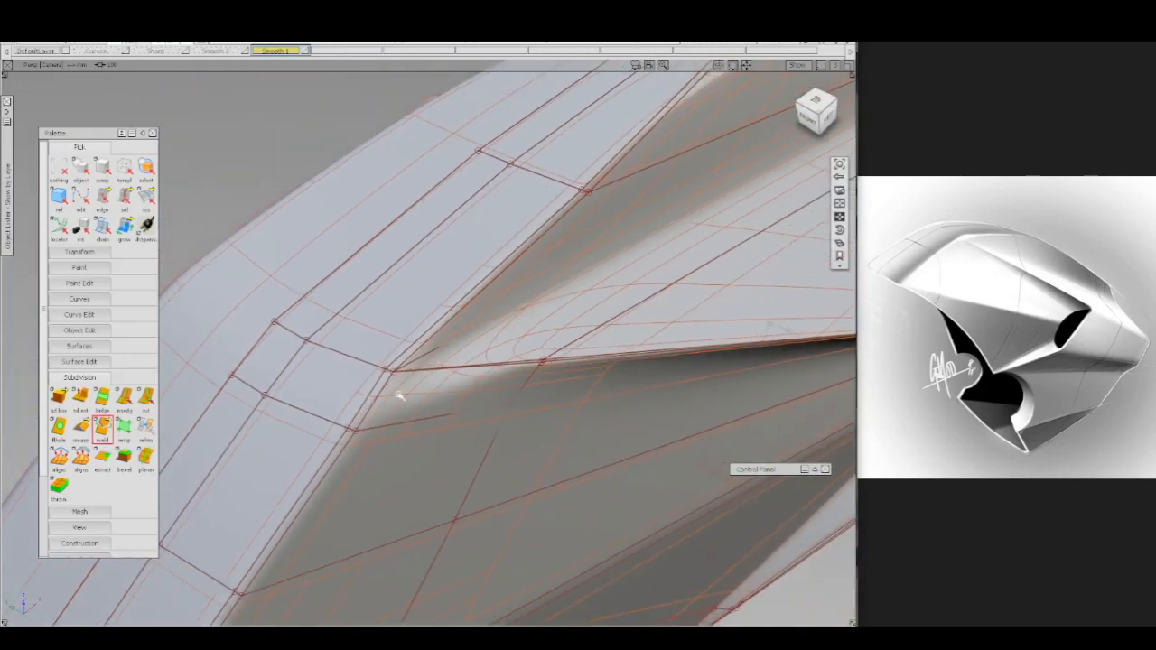
ctrl+shift+click(374, 379)
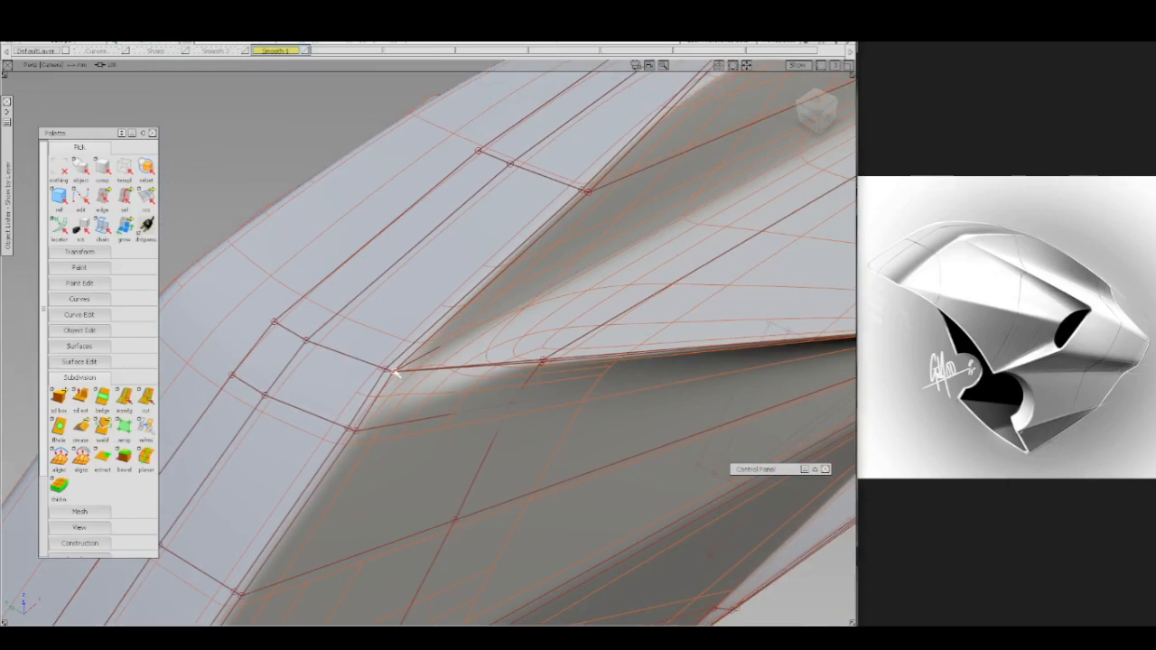
alt+shift+drag(452, 397, 480, 355)
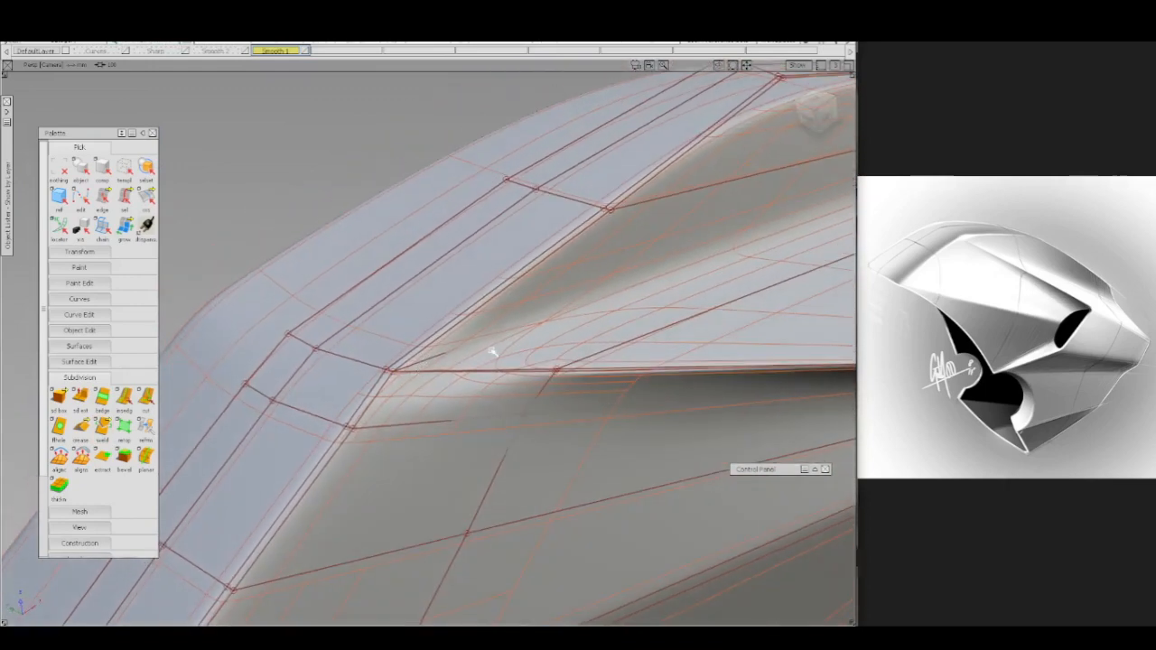
key(alt+t)
alt+shift+right_drag(500, 360, 494, 413)
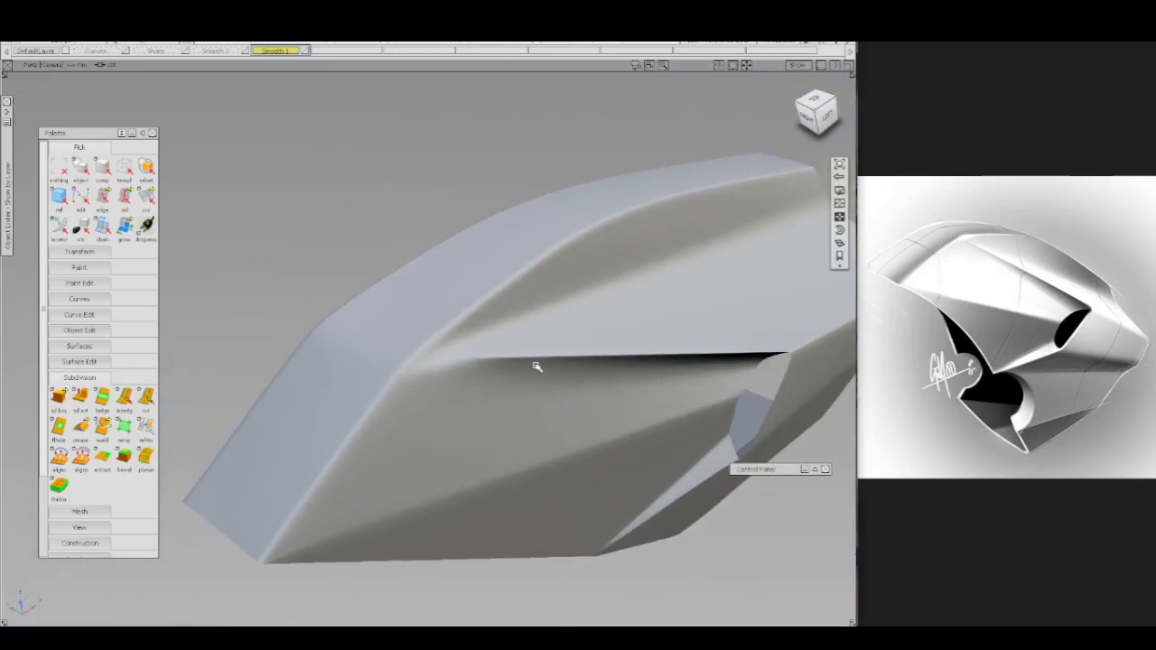
alt+shift+drag(536, 366, 454, 362)
alt+shift+right_drag(457, 411, 459, 366)
key(alt+t)
alt+shift+drag(486, 379, 543, 345)
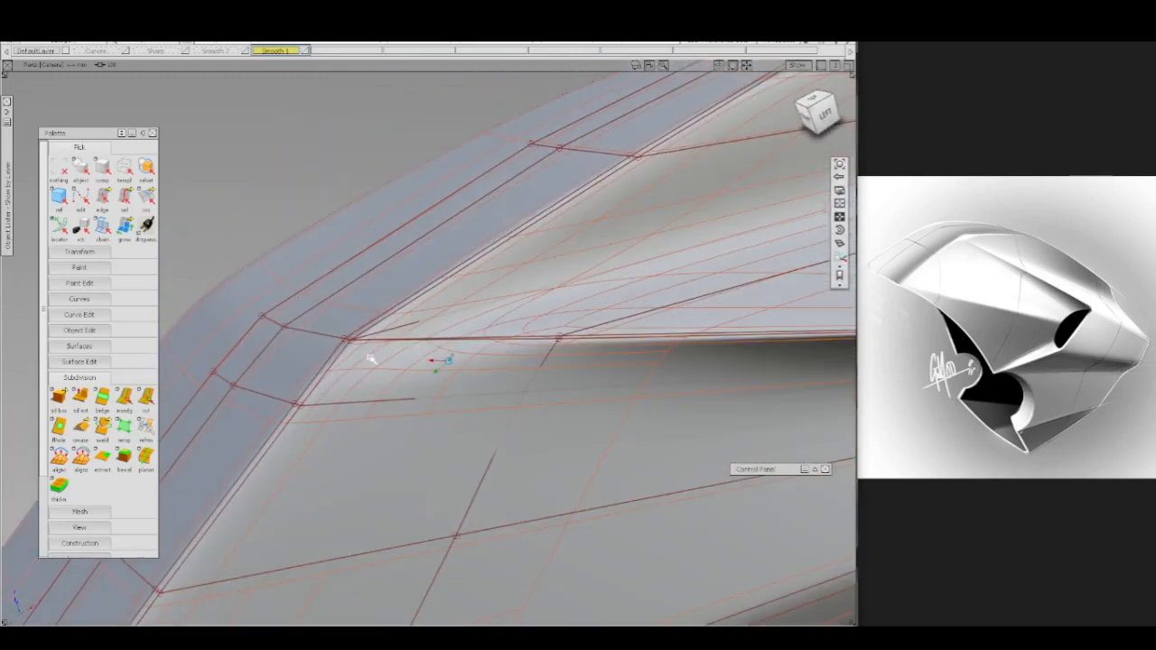
- Move the two adjacent crease-corner vertices slightly sideways along the horizontal axis in the front view, and return to perspective
alt+shift+drag(387, 368, 344, 372)
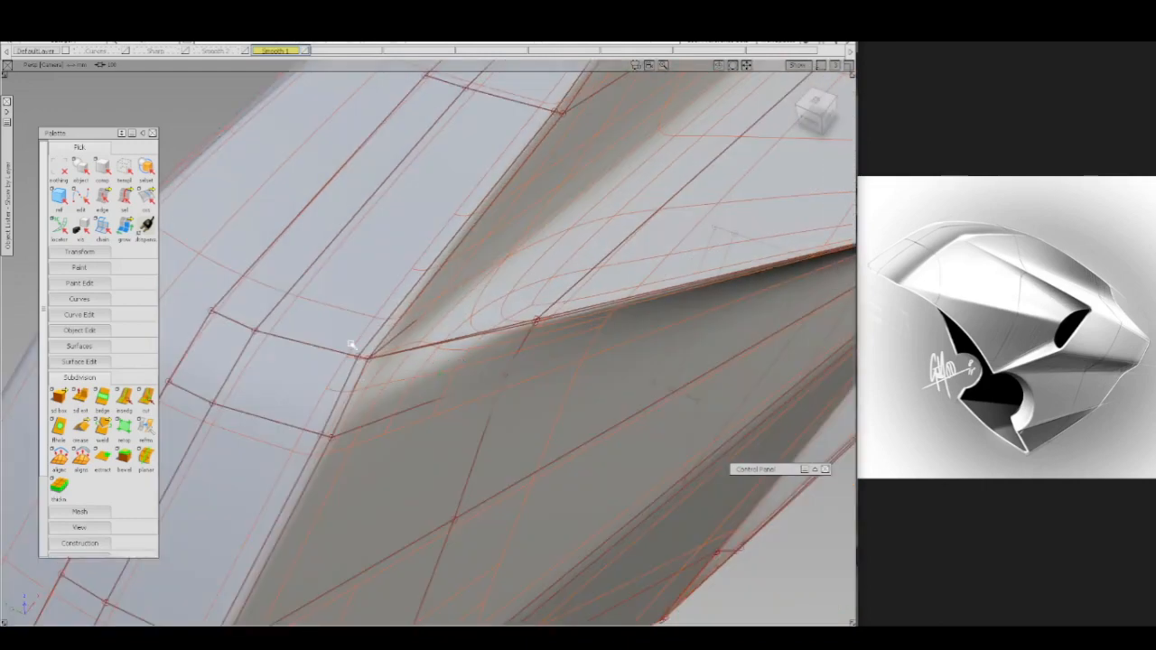
click(815, 113)
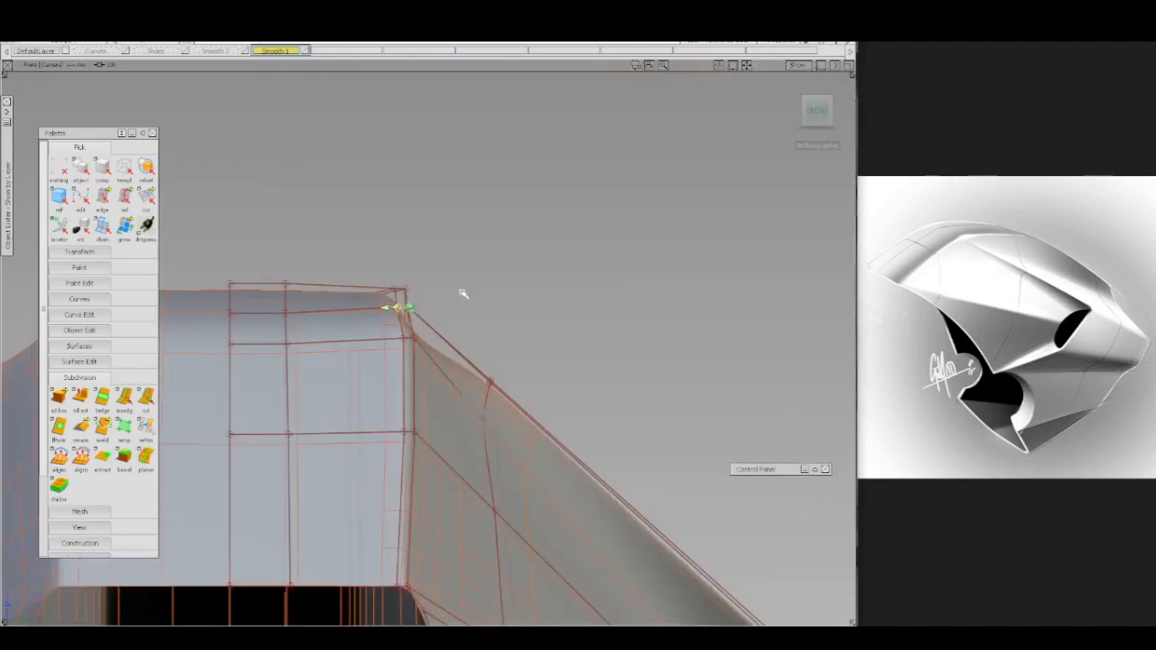
key(space)
click(475, 269)
middle_drag(472, 276, 476, 280)
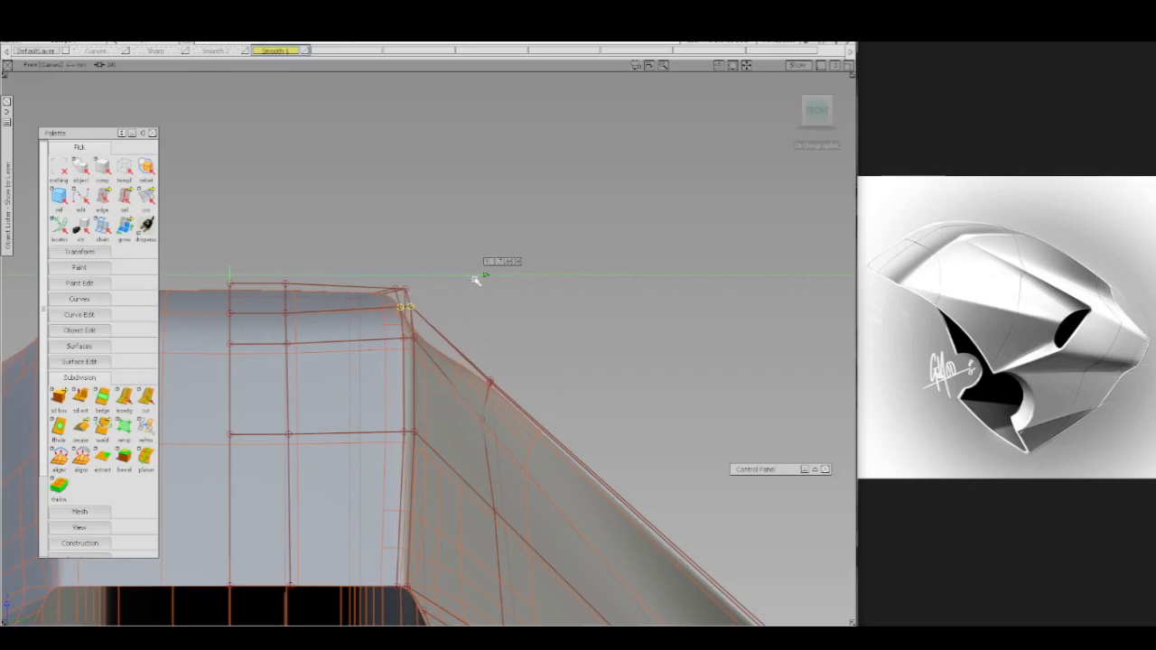
alt+shift+drag(499, 336, 393, 389)
alt+shift+right_drag(393, 388, 439, 363)
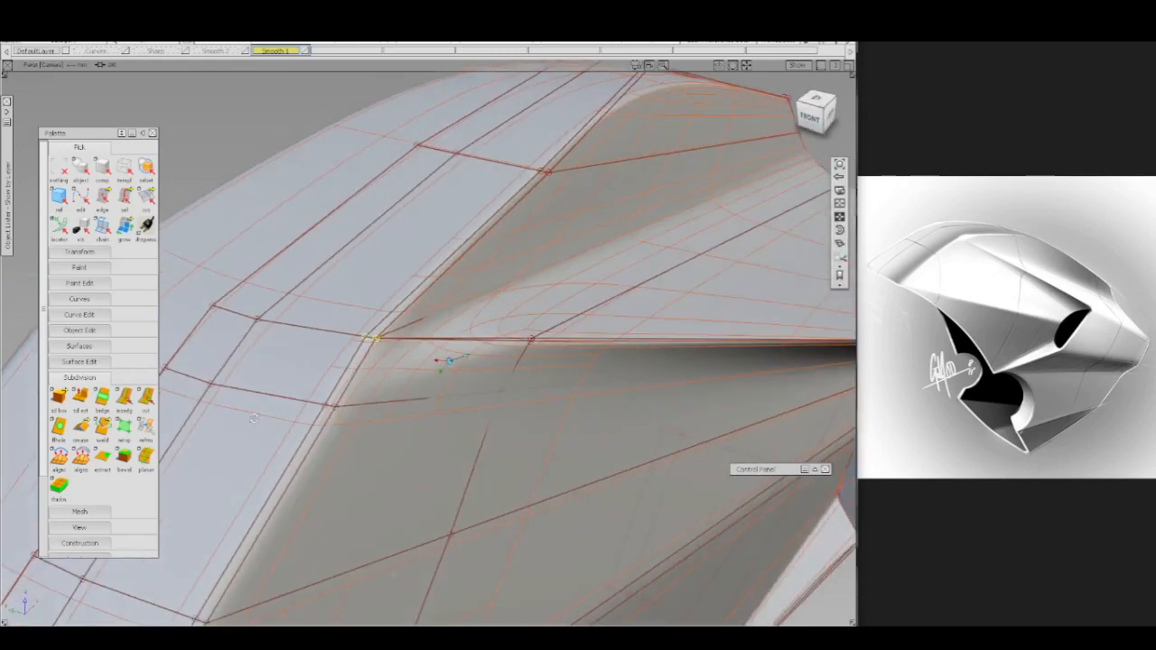
- Examine the surface around the helmet's crease corner from several angles, with and without the control mesh, ending in the left view
alt+shift+drag(439, 363, 432, 324)
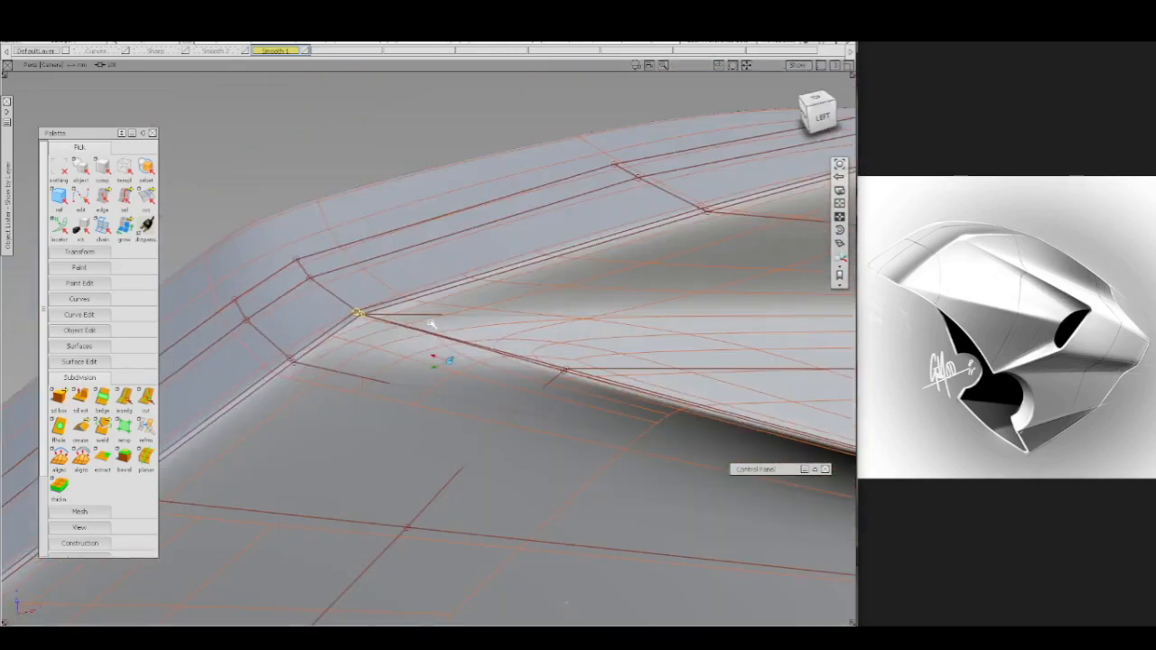
click(716, 218)
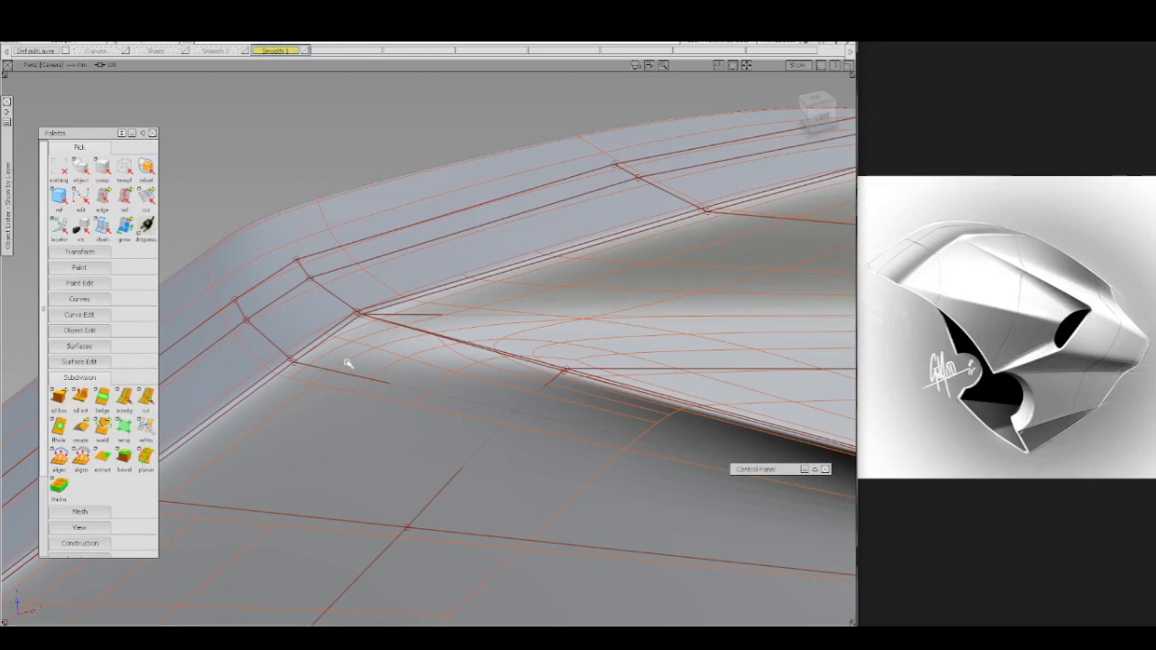
alt+shift+drag(448, 361, 545, 338)
alt+shift+right_drag(545, 338, 569, 364)
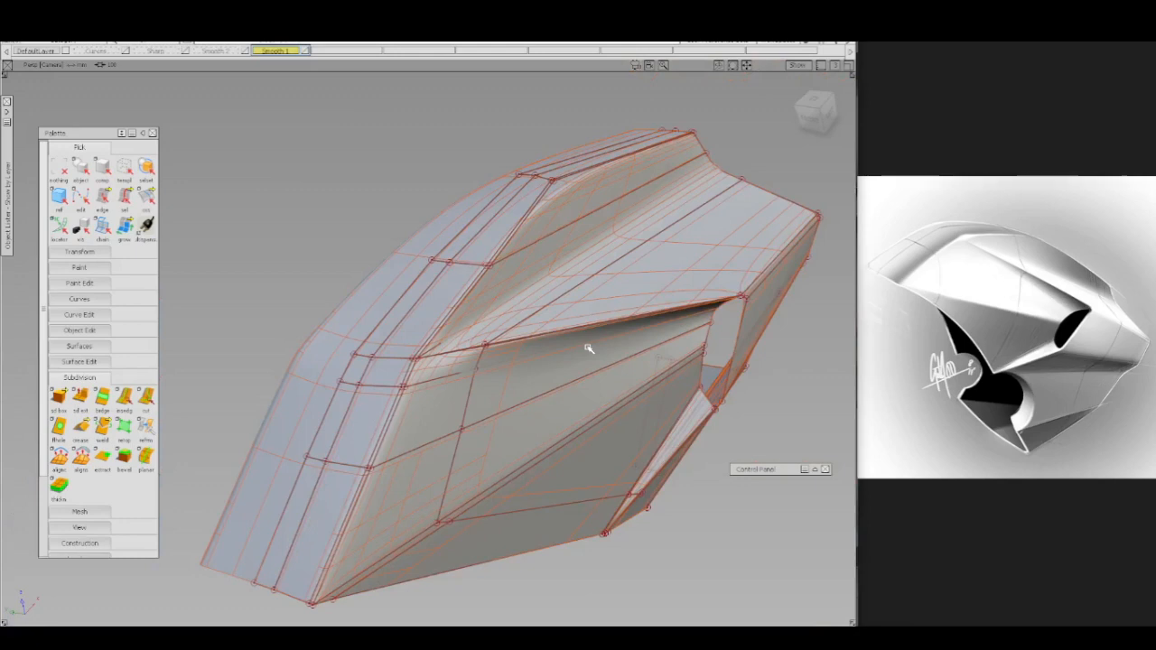
key(3)
mouse_move(588, 343)
alt+shift+right_down()
mouse_move(588, 286)
mouse_move(586, 346)
mouse_move(524, 362)
alt+shift+right_up()
alt+shift+drag(524, 362, 343, 392)
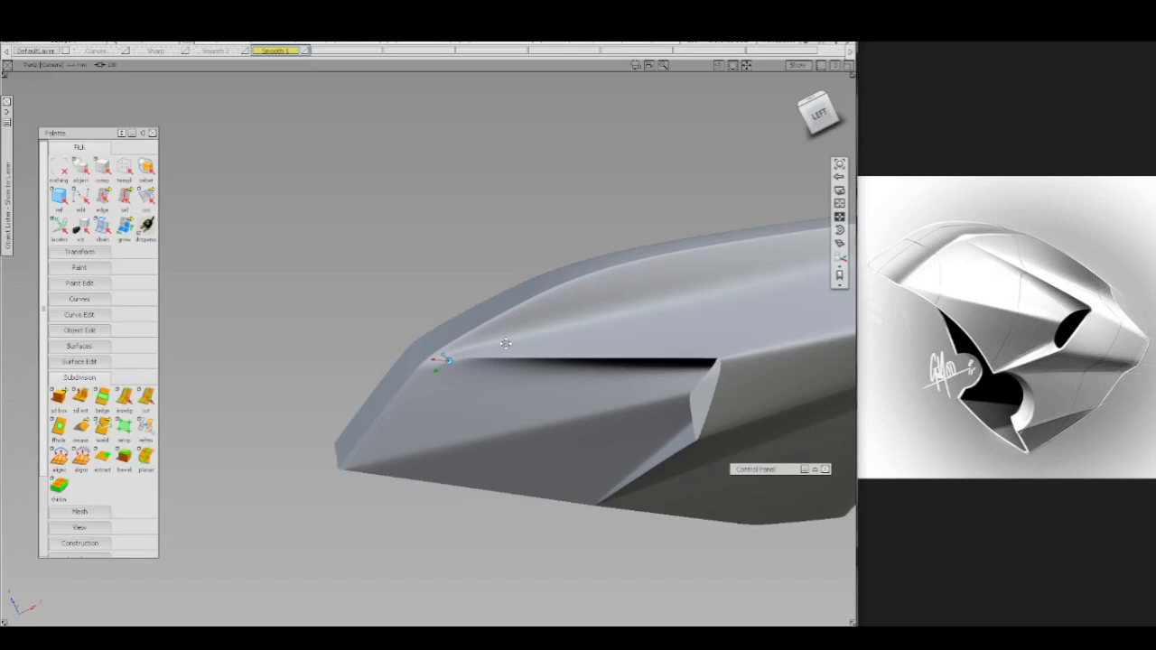
alt+shift+middle_drag(506, 344, 465, 338)
click(820, 115)
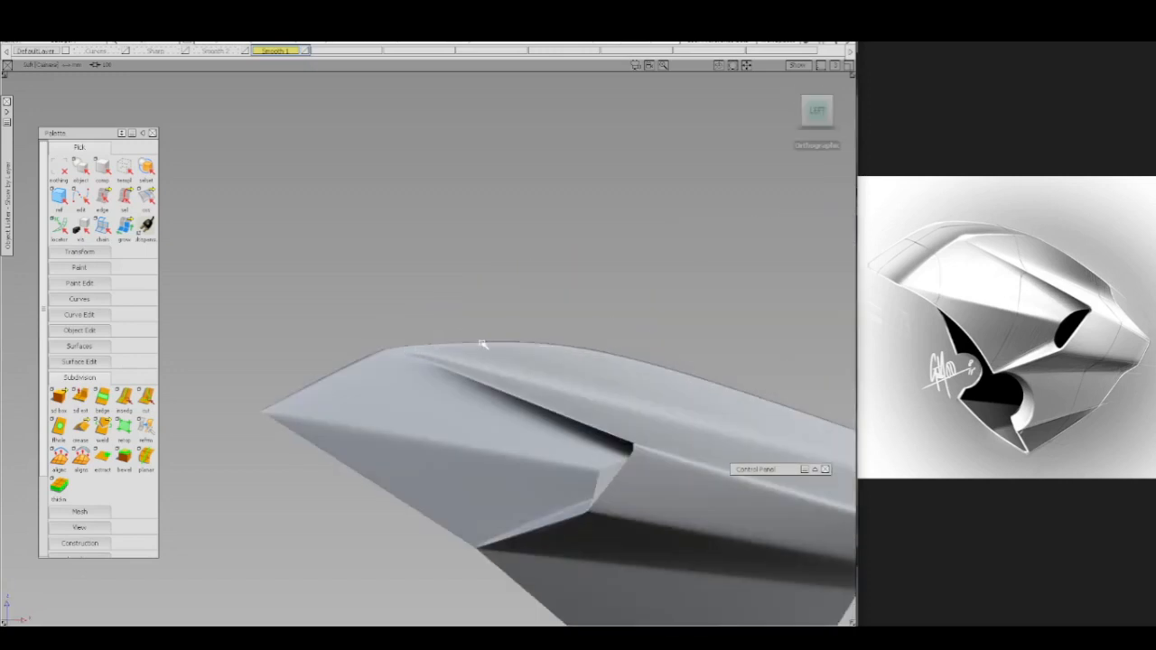
- Show the control mesh again and move the vertices along the helmet's upper front outline slightly in the left view
key(alt+m)
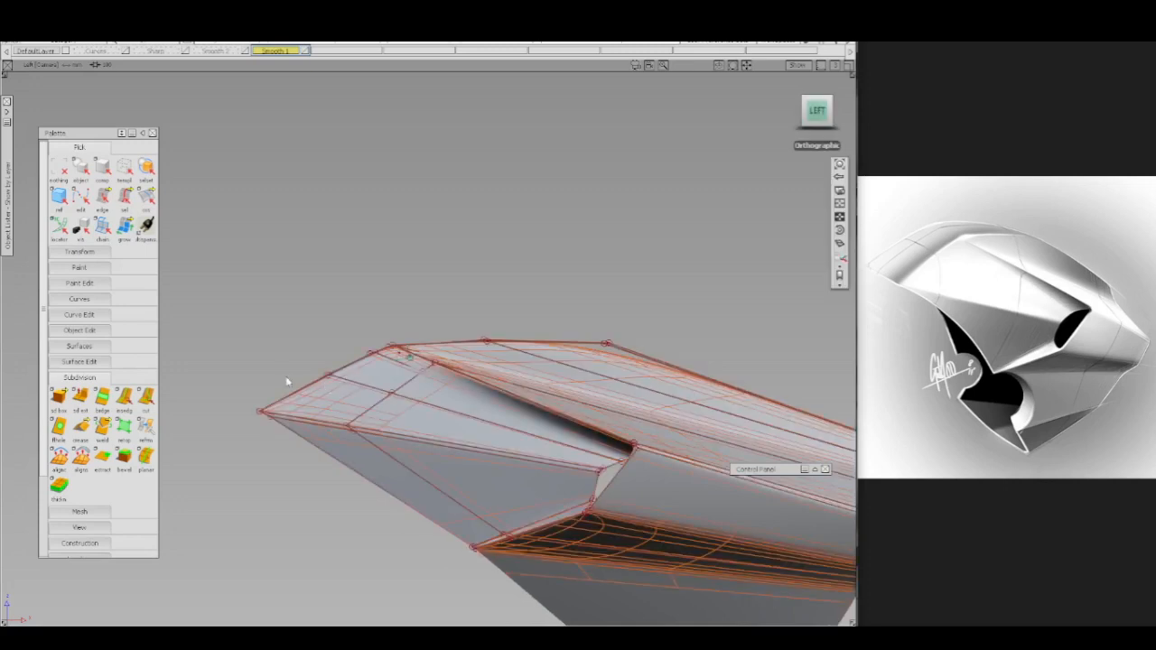
ctrl+shift+drag(286, 377, 313, 373)
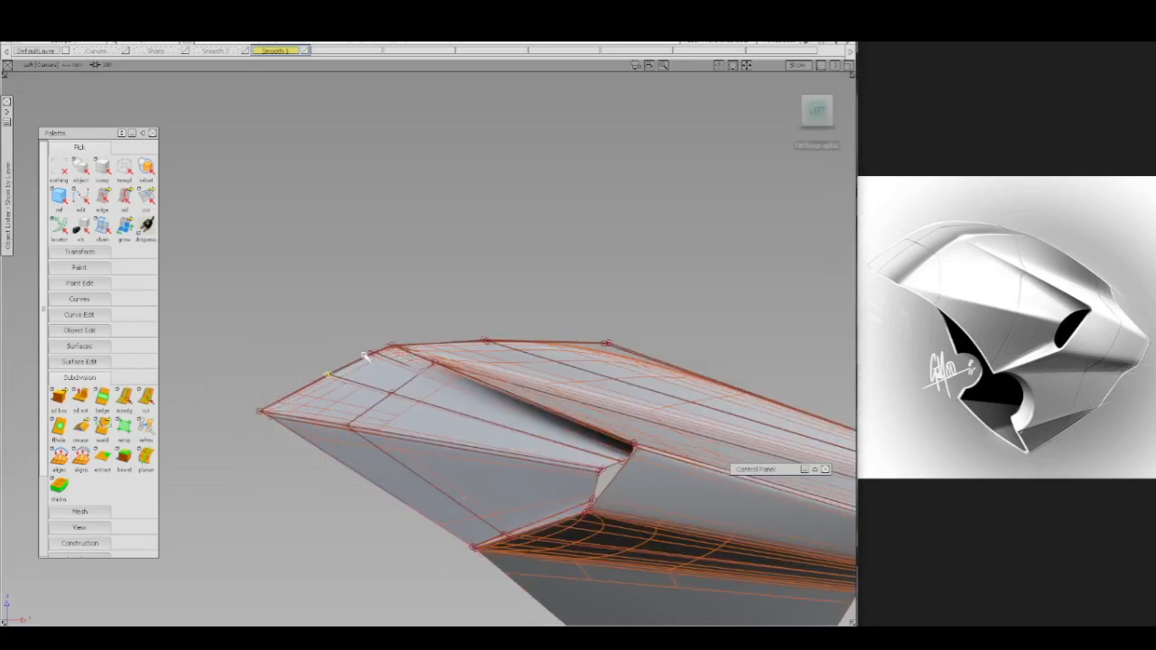
click(329, 374)
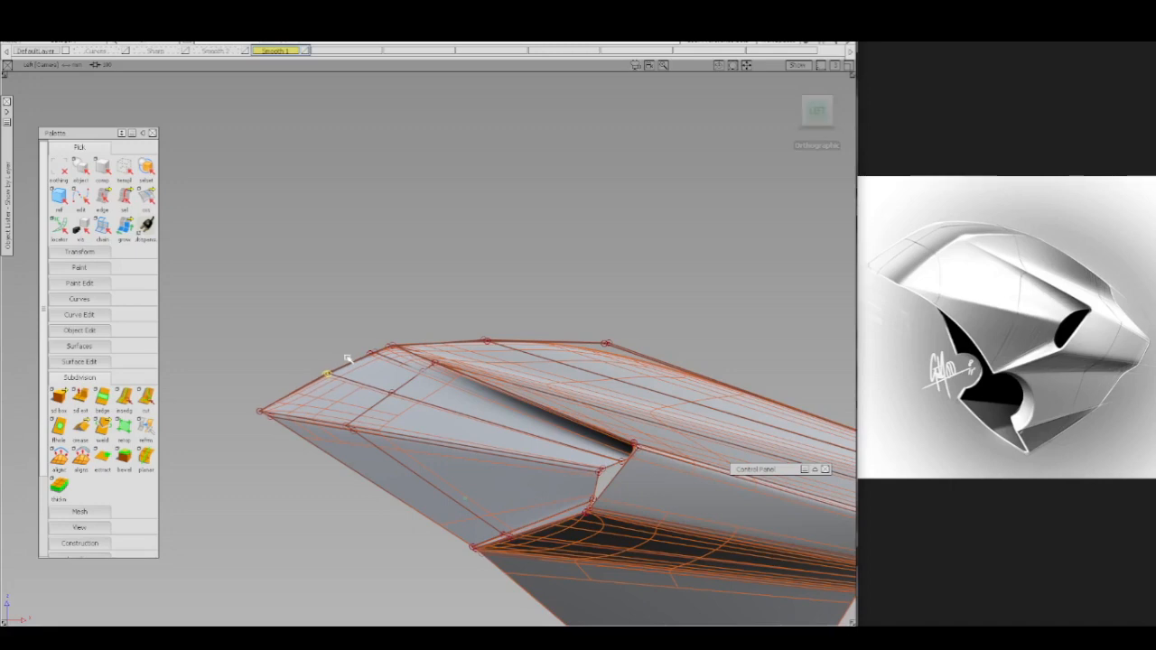
ctrl+shift+click(453, 317)
ctrl+shift+drag(452, 327, 503, 351)
ctrl+shift+right_drag(526, 315, 526, 296)
- Multicut from the roof's side strip just behind the peak down across the side panel edges, ending at offset 0.5
drag(516, 312, 644, 320)
click(649, 321)
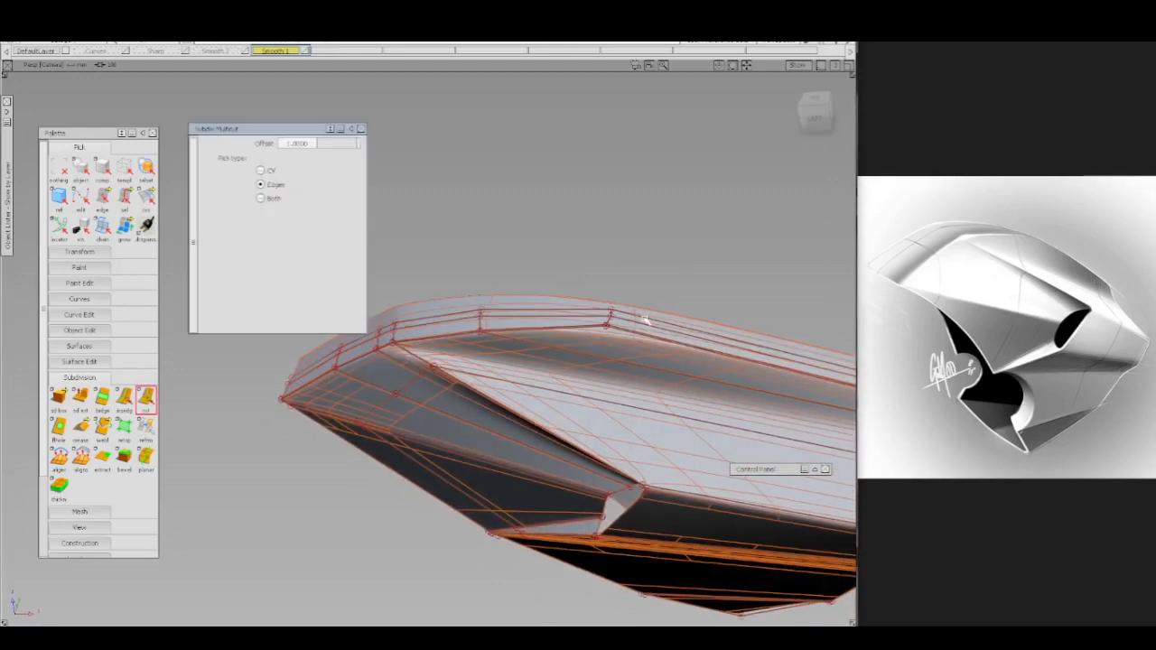
click(643, 318)
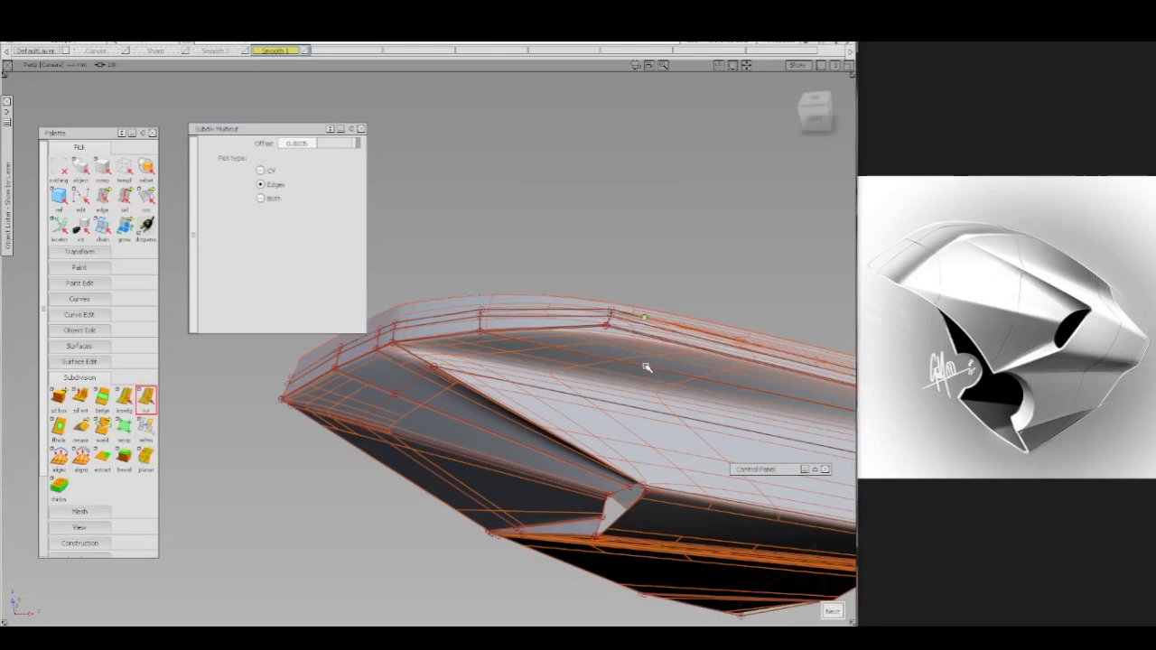
click(644, 337)
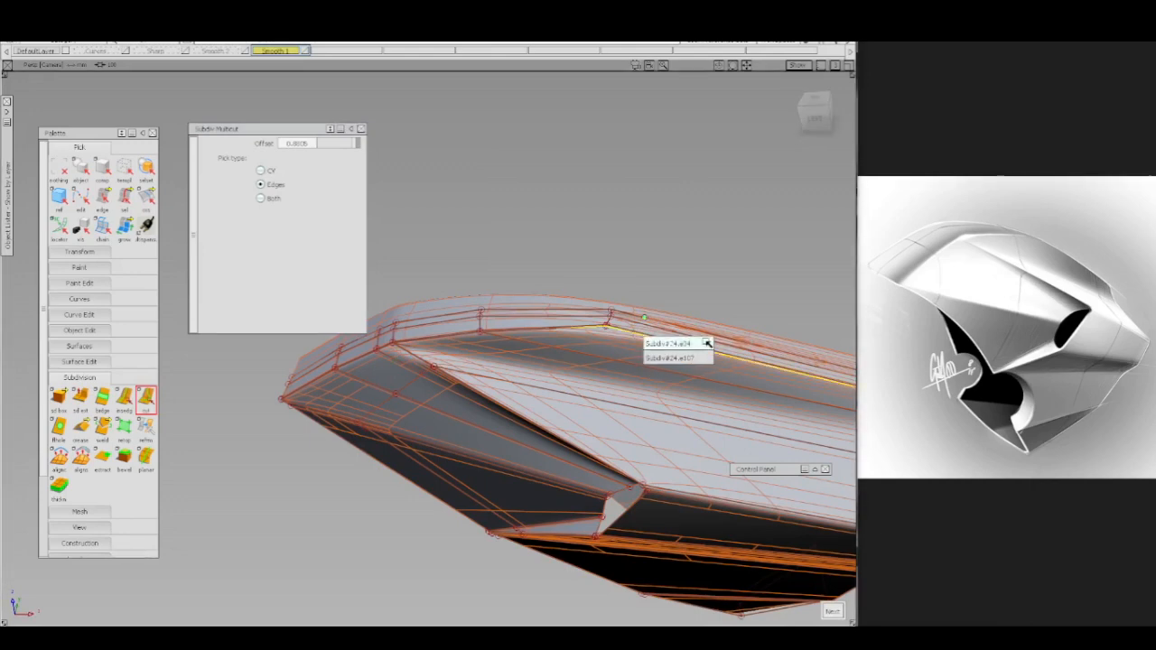
click(707, 344)
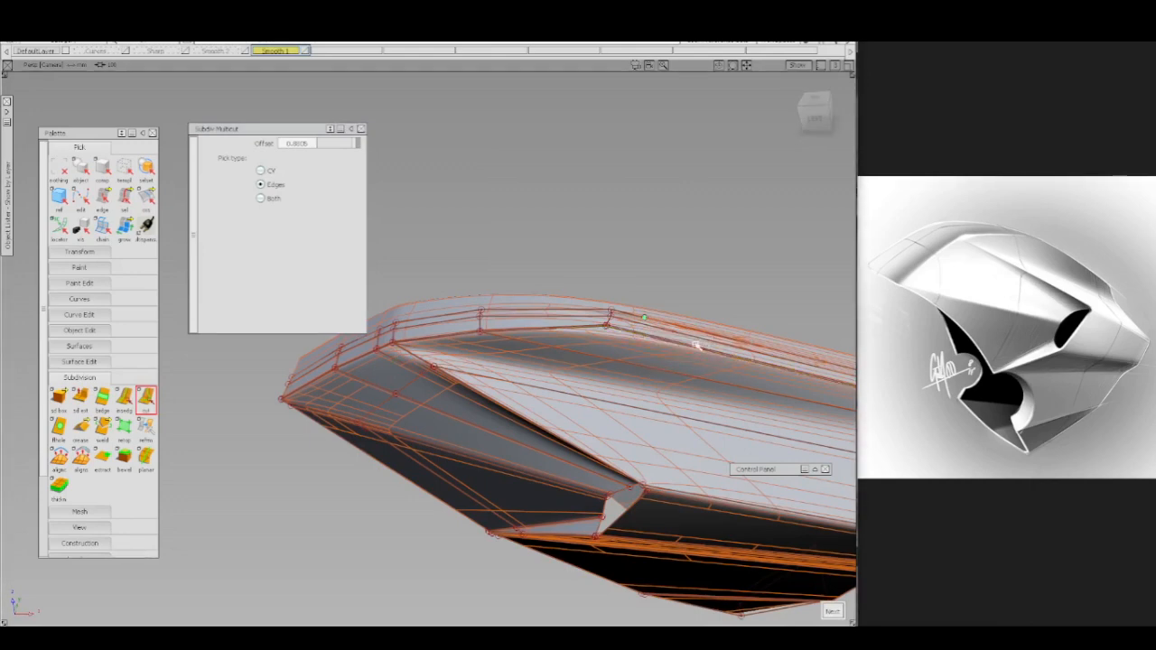
click(645, 339)
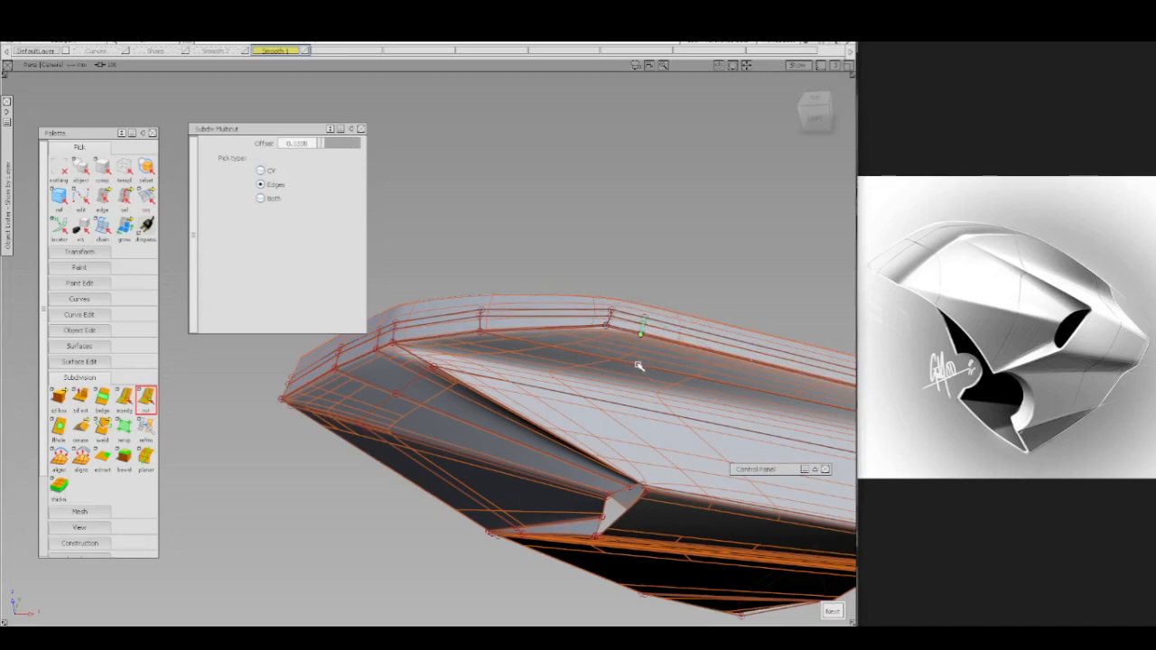
click(639, 366)
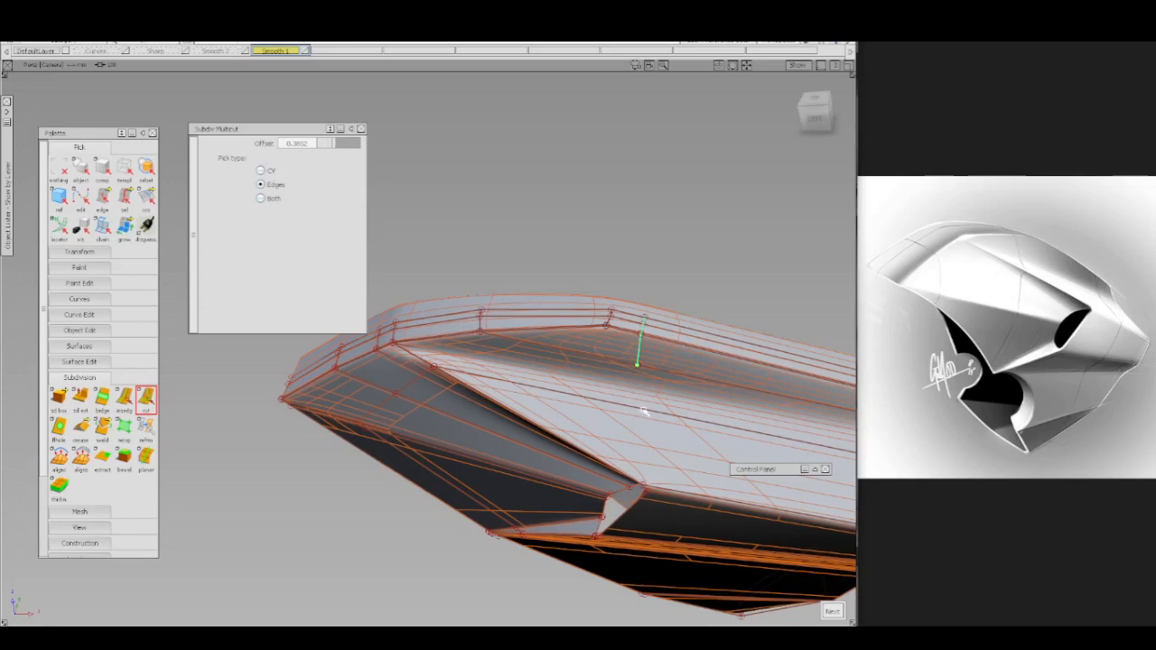
click(652, 411)
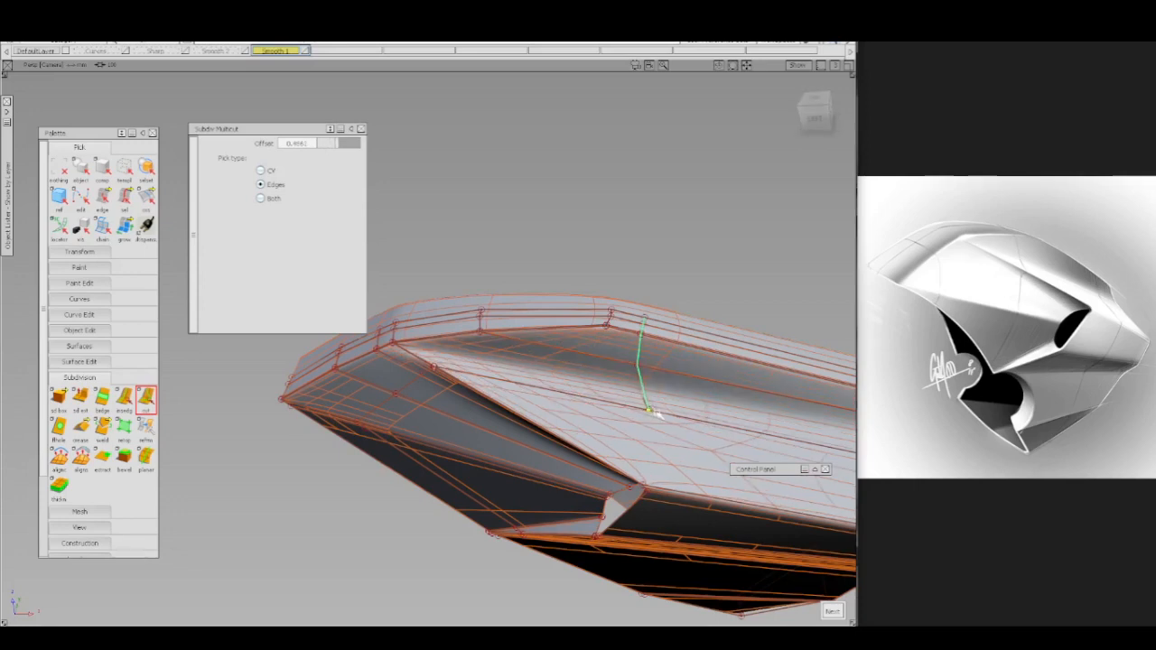
drag(661, 414, 664, 415)
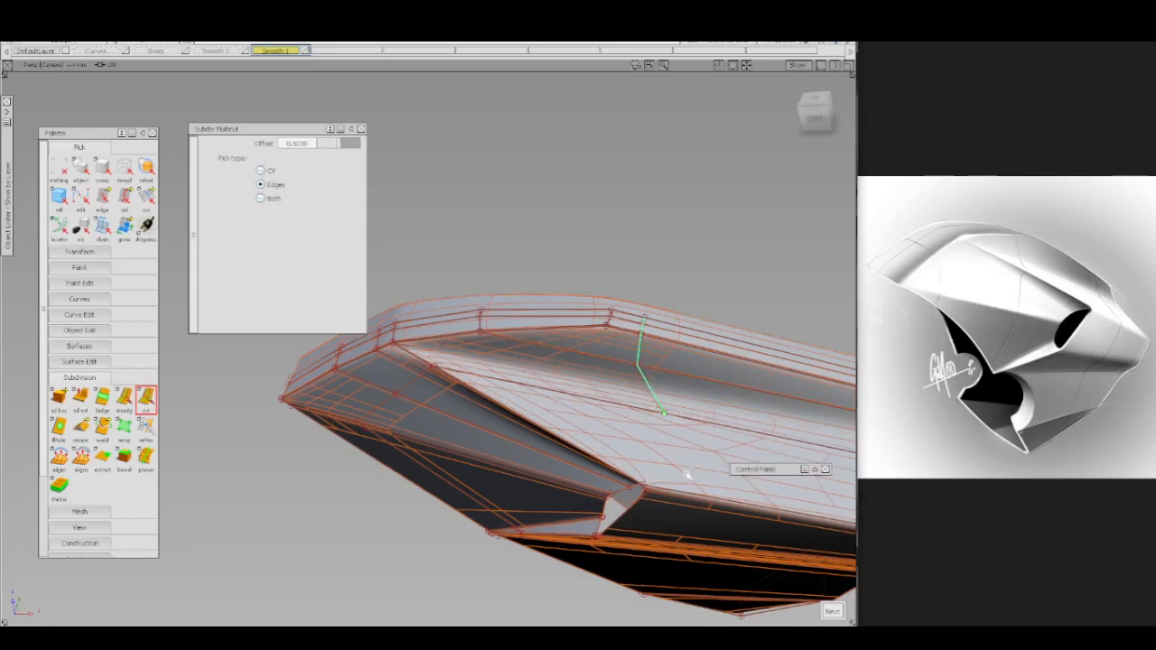
- Undo the cut's last segment and recut it between the lower side-panel edge and the end vertex of the upper cut
alt+shift+drag(672, 482, 673, 425)
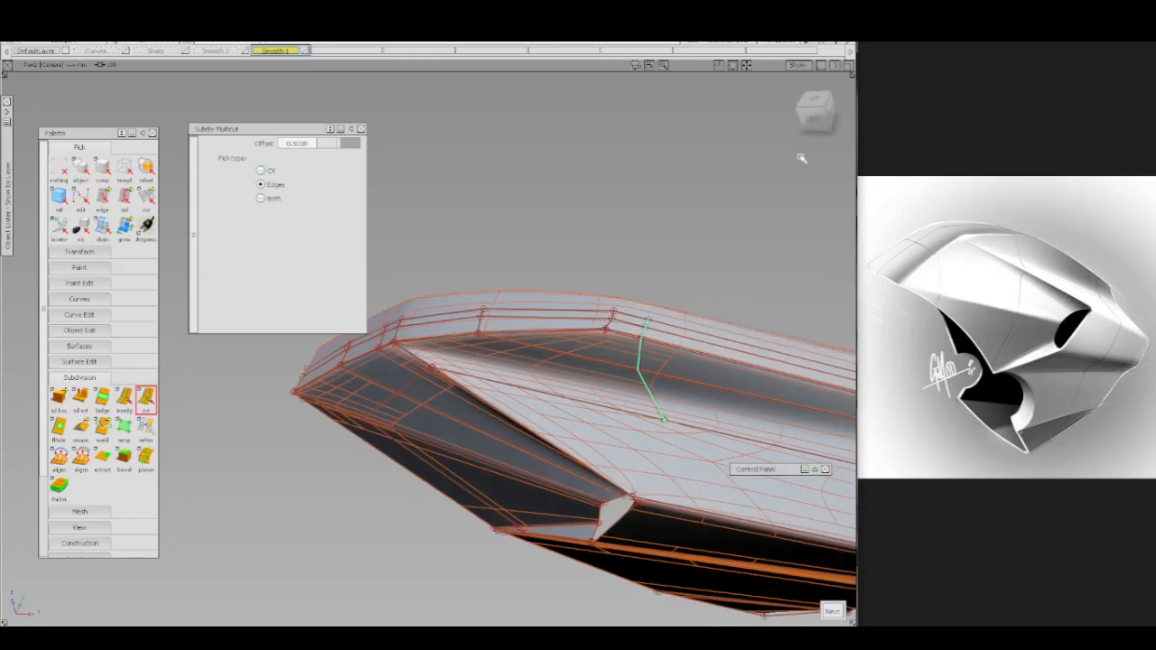
click(813, 121)
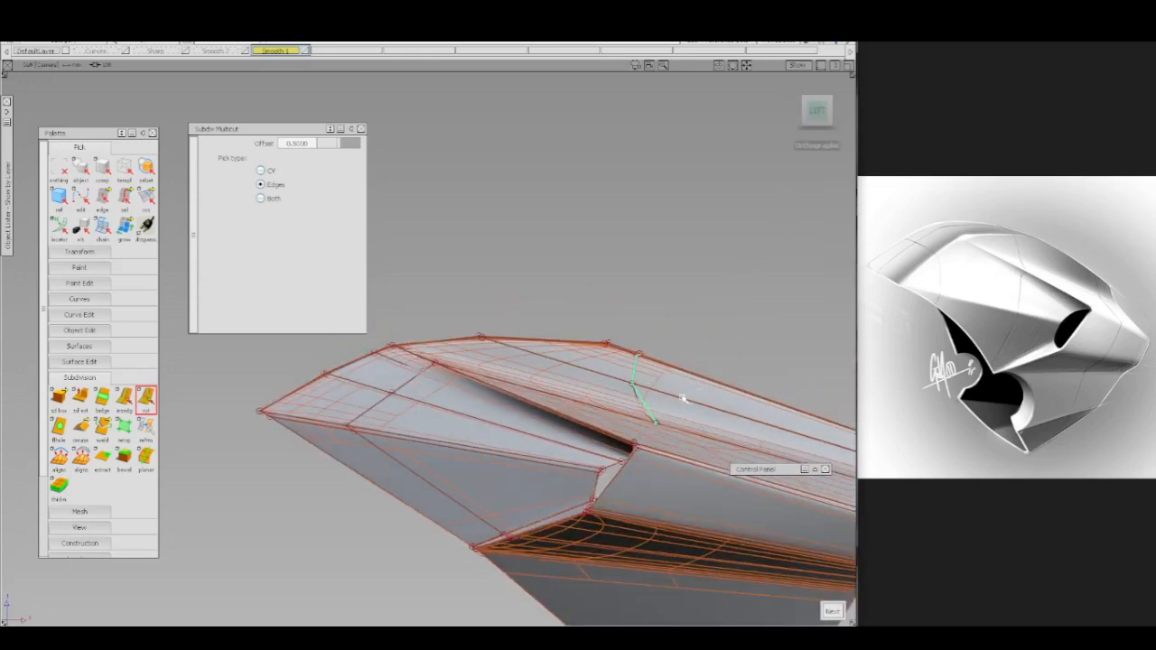
alt+shift+middle_drag(671, 429, 583, 377)
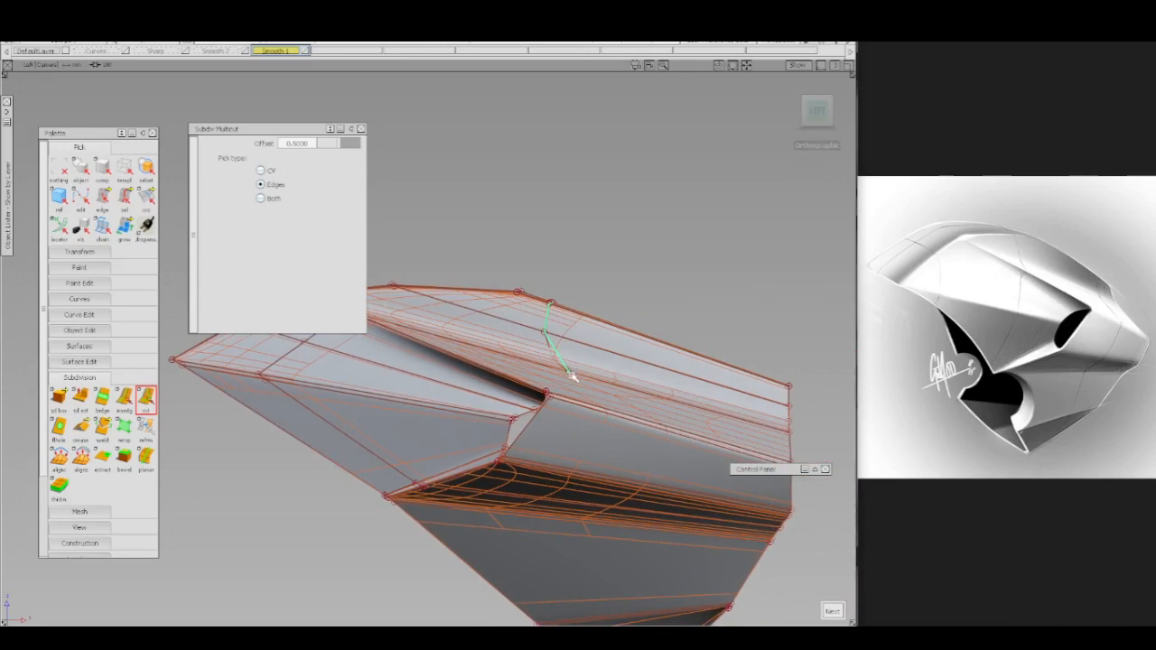
key(ctrl+z)
click(589, 382)
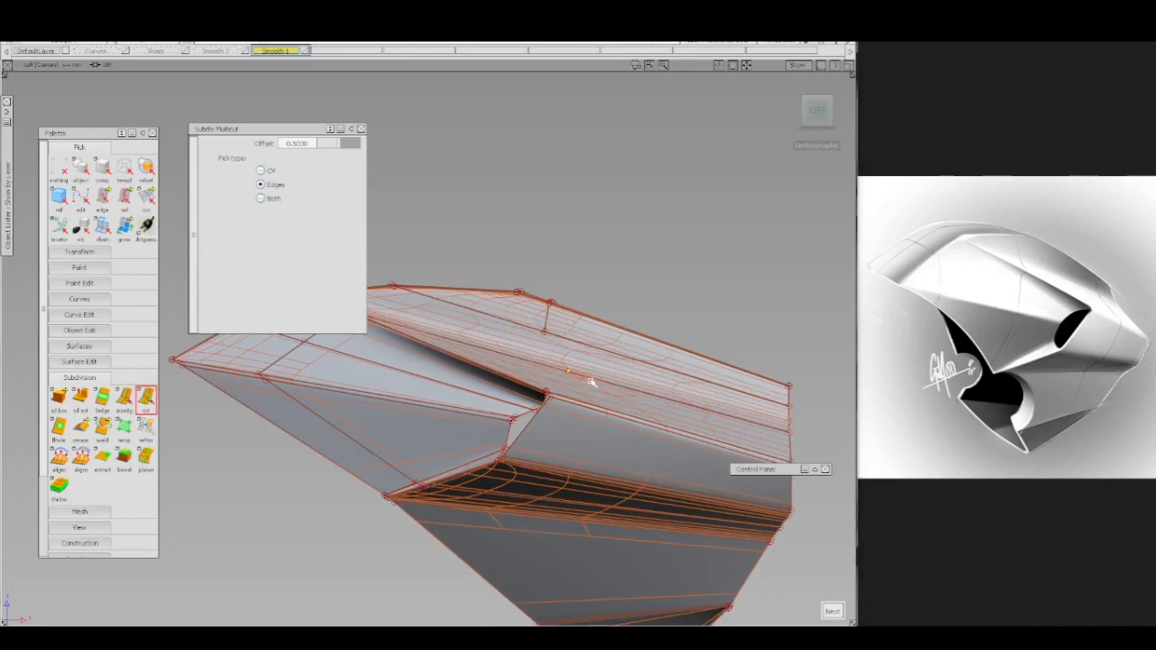
drag(547, 335, 554, 339)
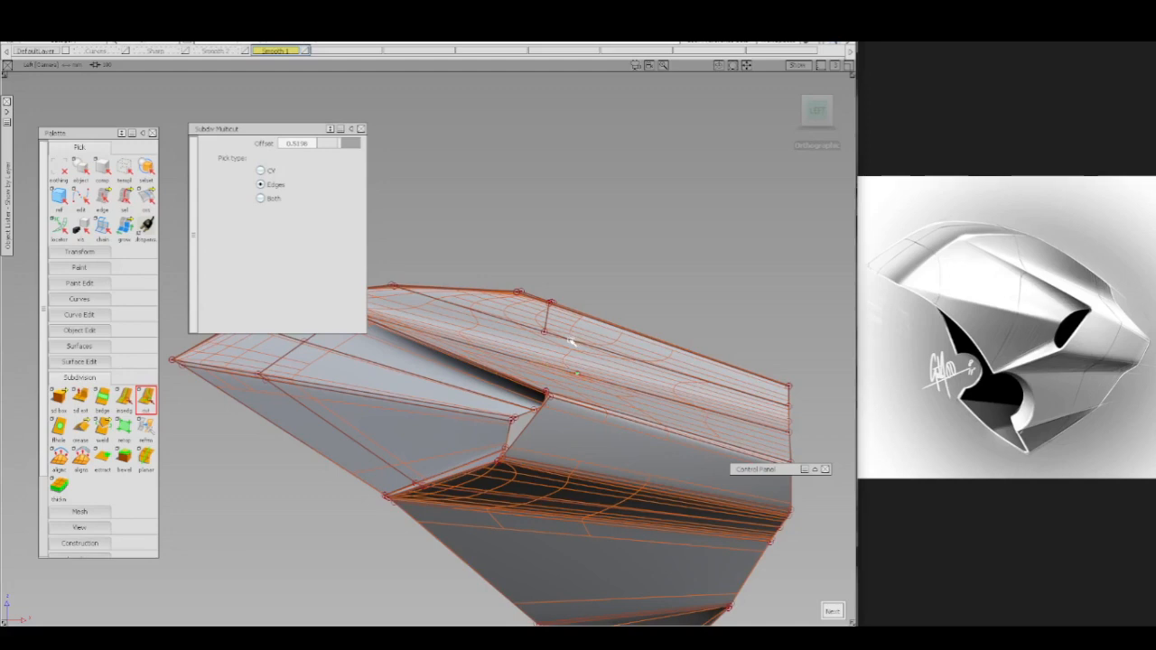
drag(559, 339, 543, 335)
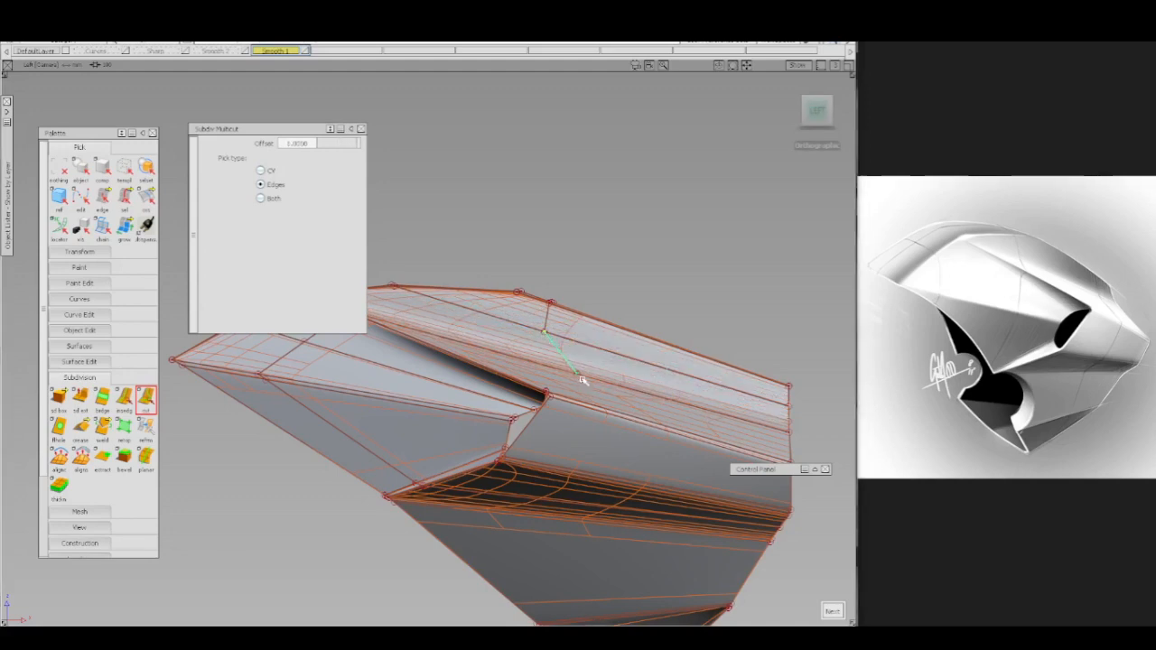
ctrl+shift+drag(582, 382, 585, 371)
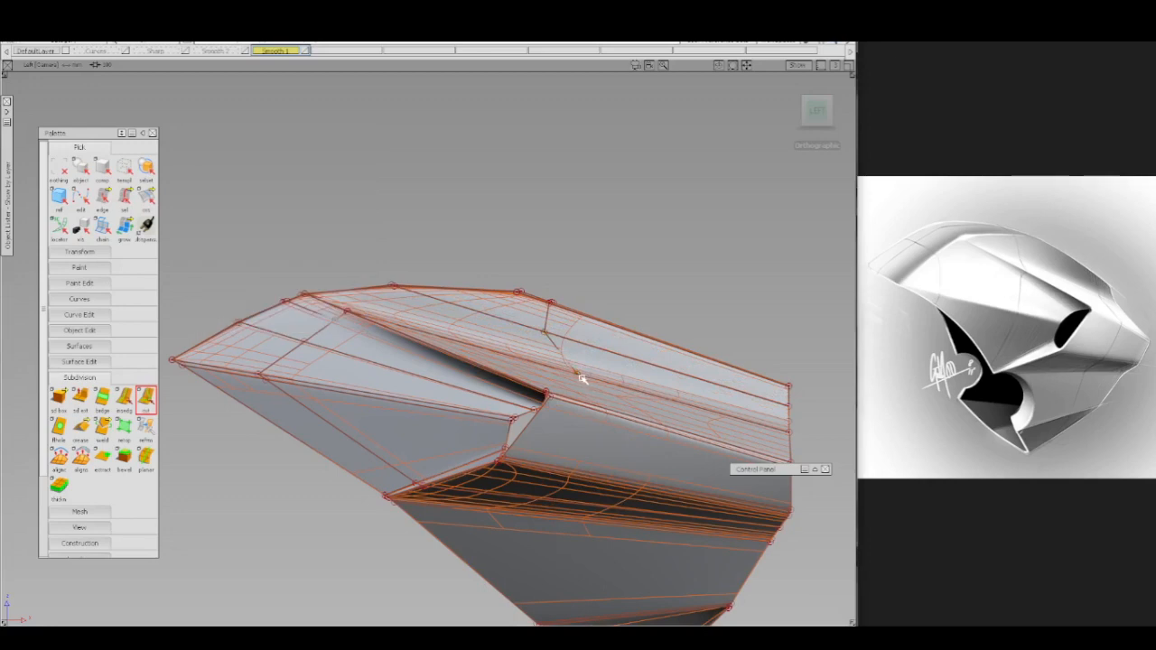
- Start a new multicut at the lower end of the previous cut and run it down across the side panel's long crease edges
click(649, 423)
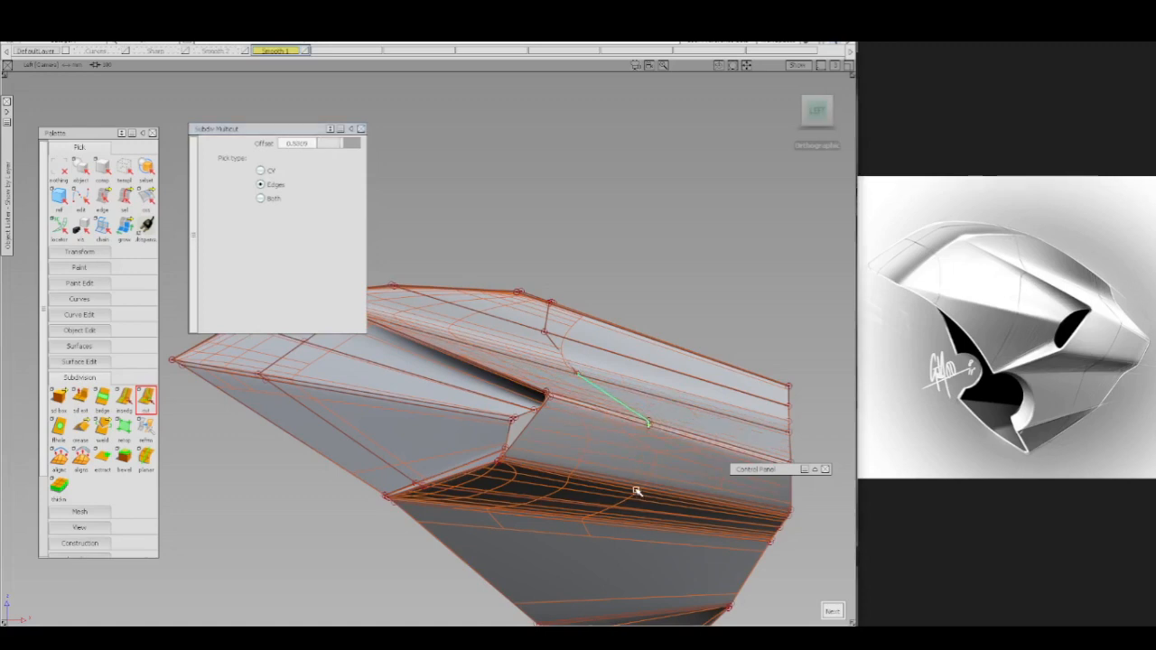
key(grave)
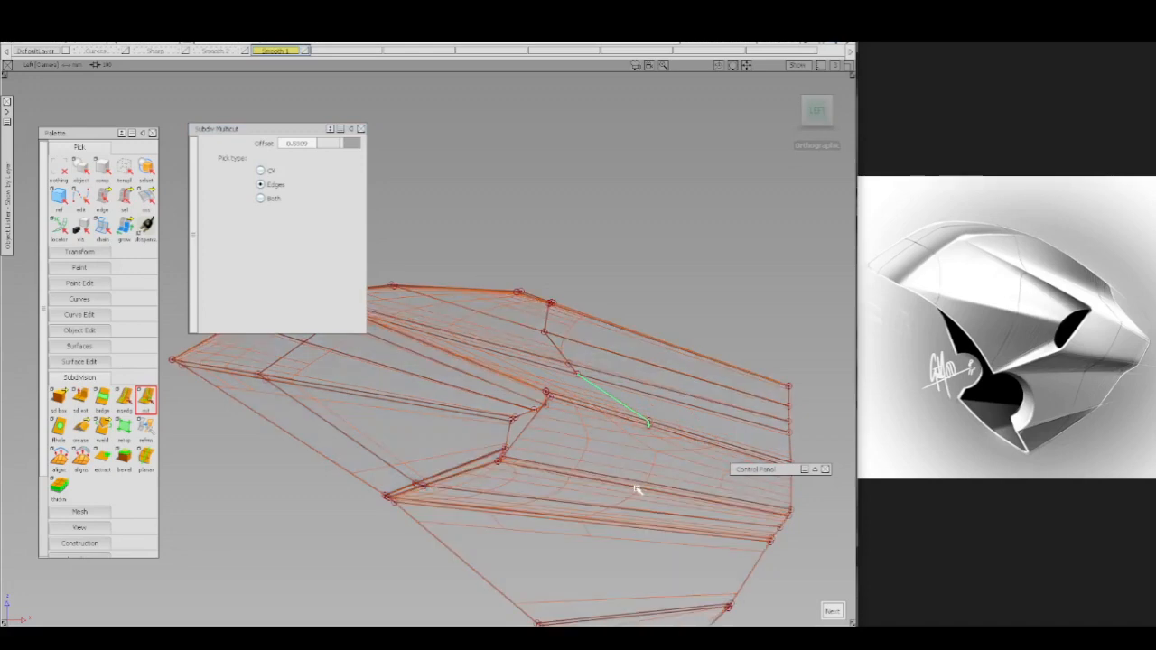
click(637, 489)
click(610, 521)
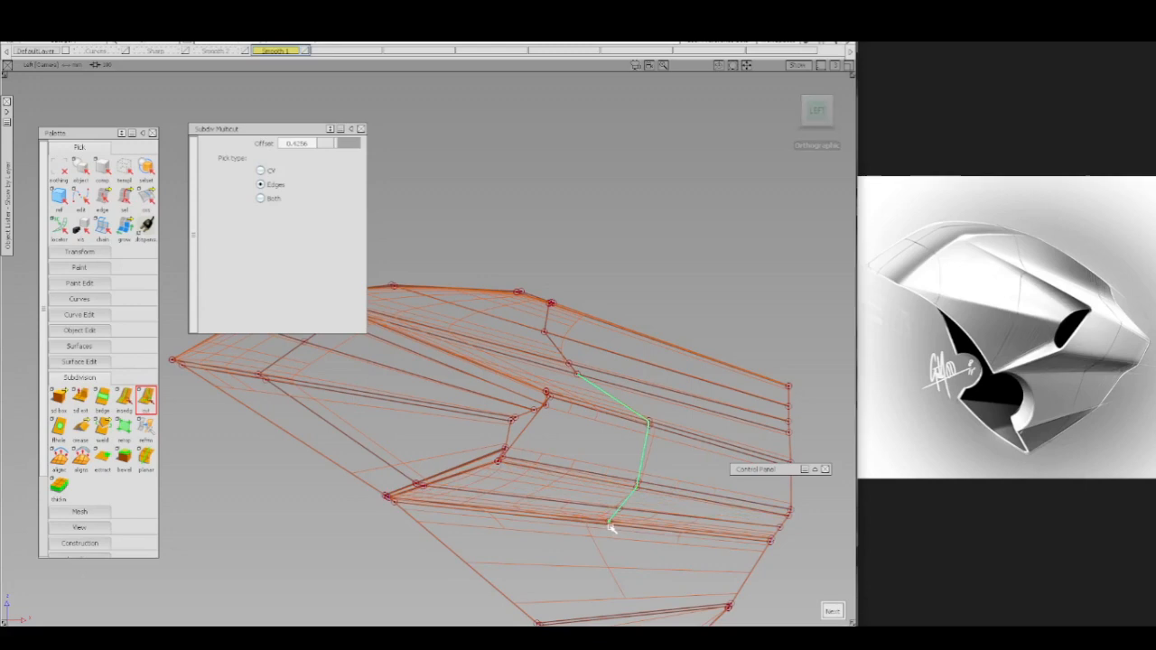
click(610, 526)
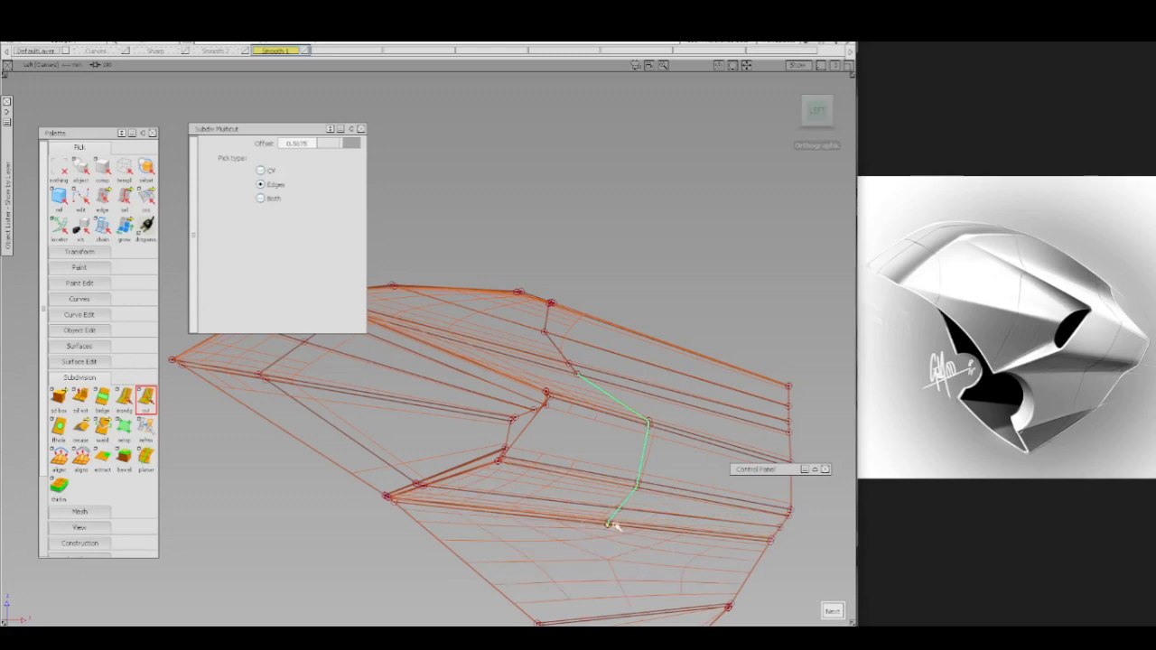
- Extend the cut down over the lower panel and across the chin edges, placing its last point at offset 0.5
alt+shift+middle_drag(625, 498, 603, 386)
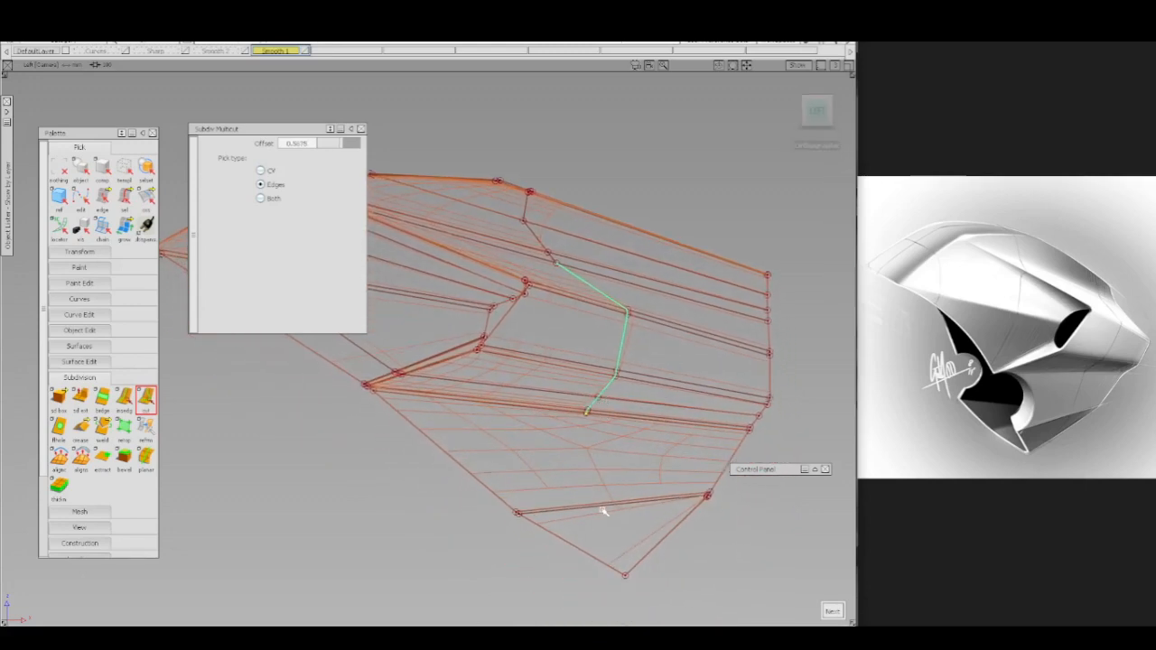
click(613, 509)
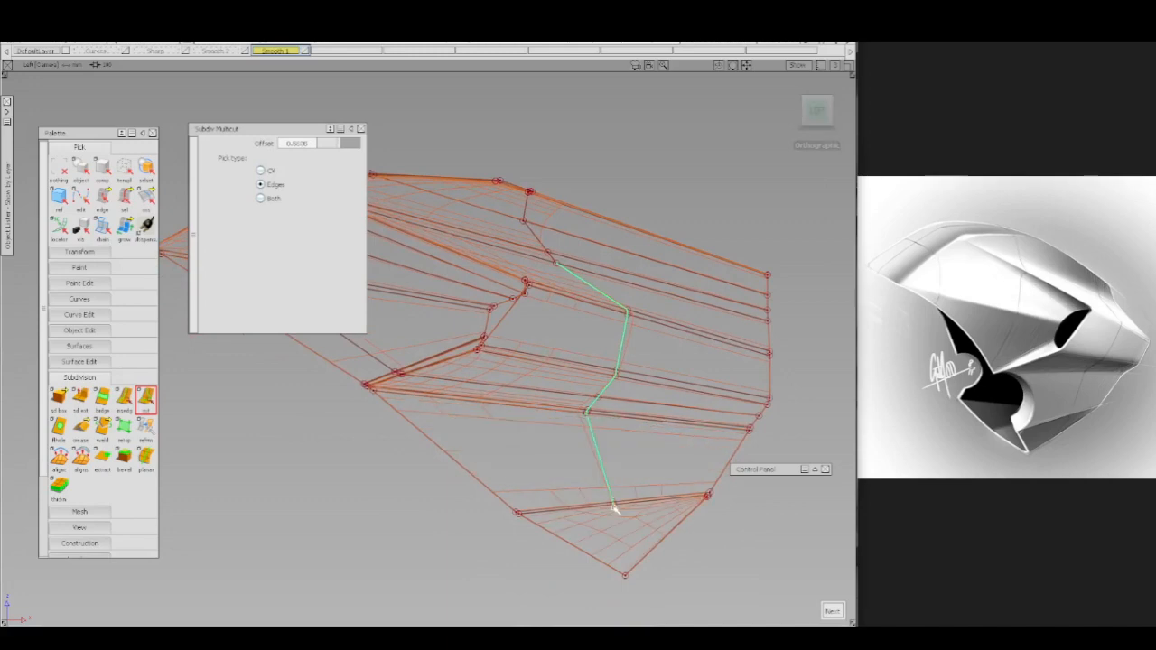
click(666, 539)
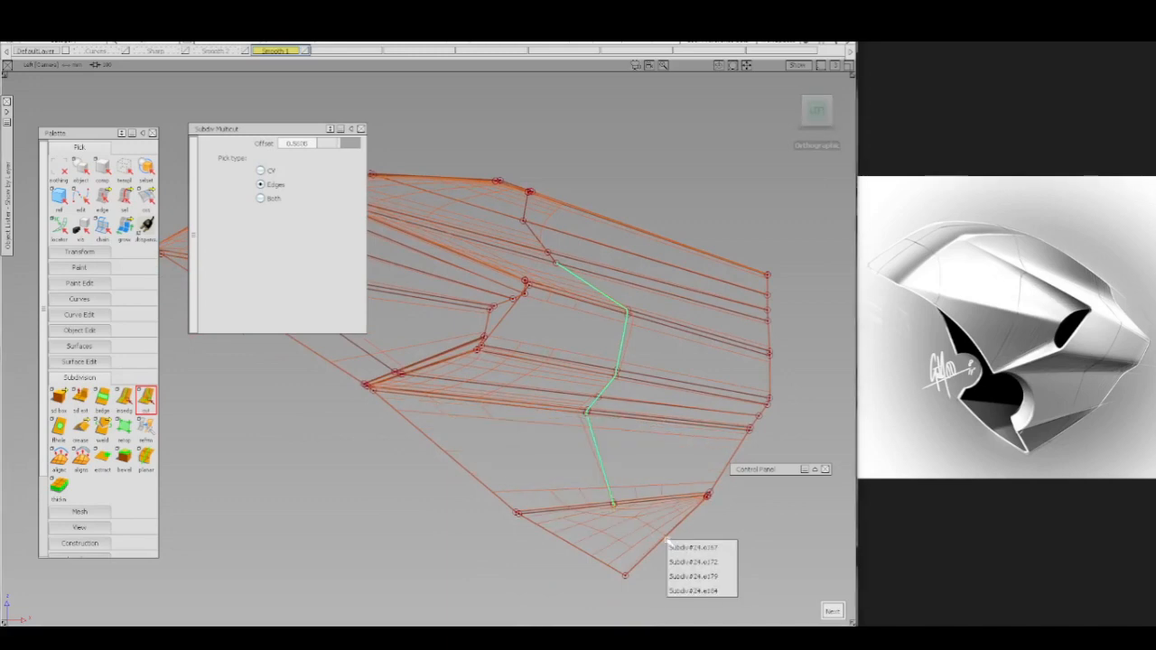
click(730, 548)
click(684, 545)
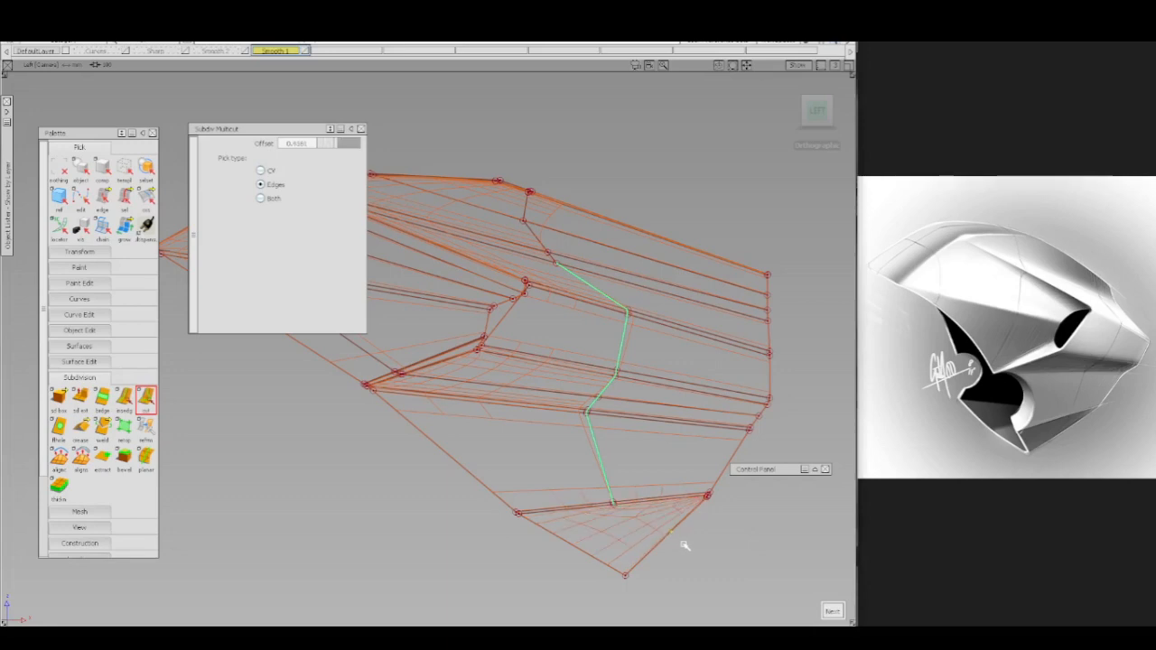
drag(679, 545, 575, 519)
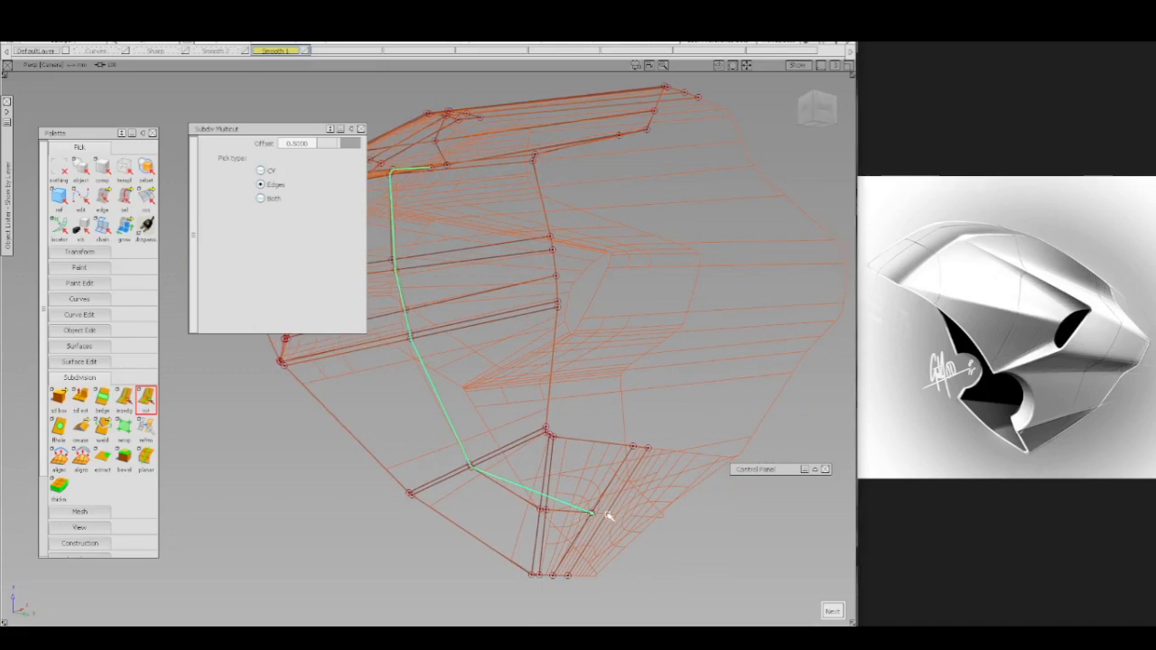
click(608, 515)
- Apply the cut running down the helmet's side and inspect the smooth-shaded surface with the control mesh hidden
alt+shift+drag(664, 522, 757, 516)
key(F10)
alt+shift+drag(613, 368, 624, 397)
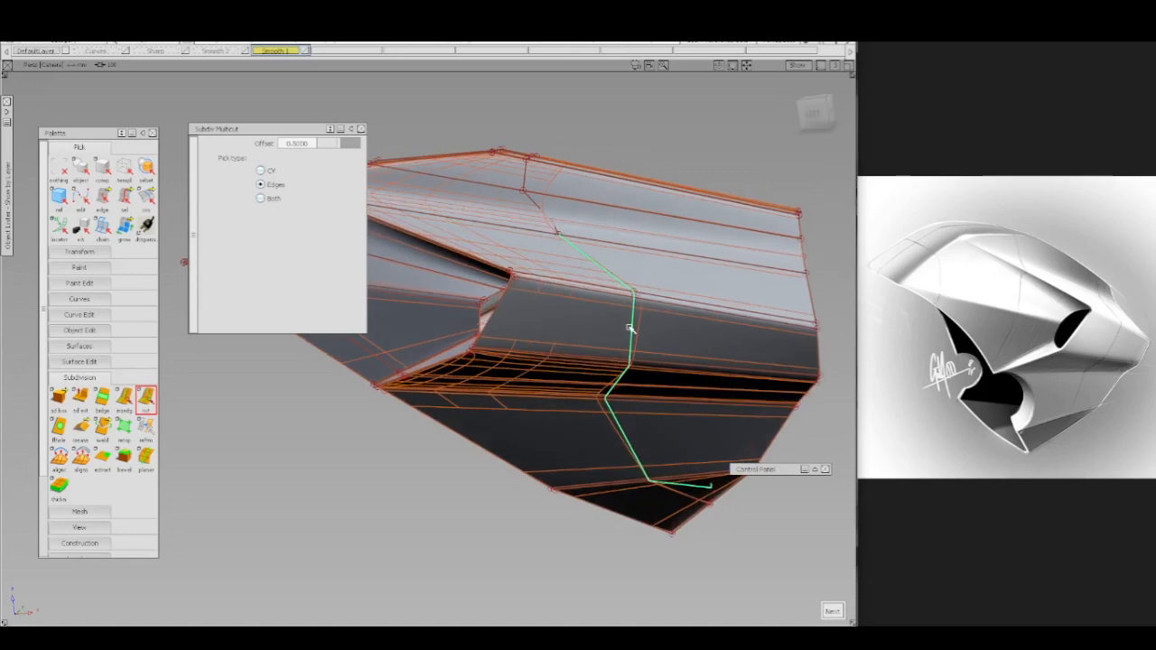
key(space)
alt+shift+drag(578, 278, 505, 171)
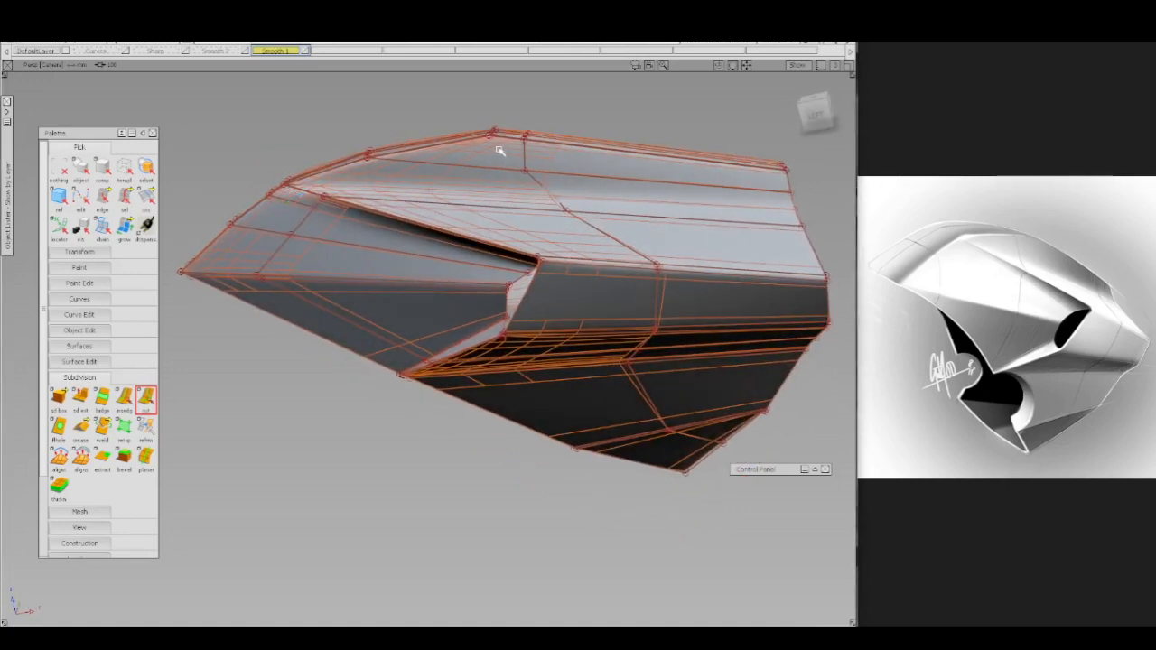
key(F10)
alt+shift+click(493, 146)
mouse_move(465, 214)
alt+shift+mouse_down()
mouse_move(465, 178)
mouse_move(523, 213)
mouse_move(477, 166)
mouse_move(521, 143)
alt+shift+mouse_up()
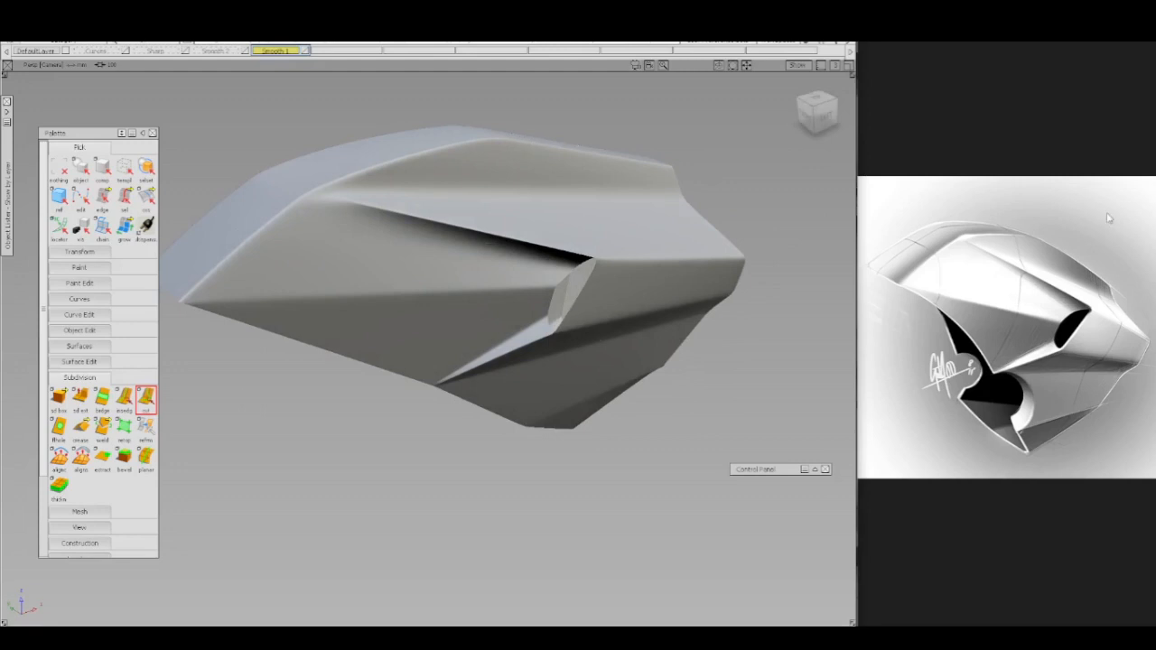
- Show the control mesh and nudge the two neighbouring vertices on the helmet's crown ridge near the upper end of the cut in the left view
key(grave)
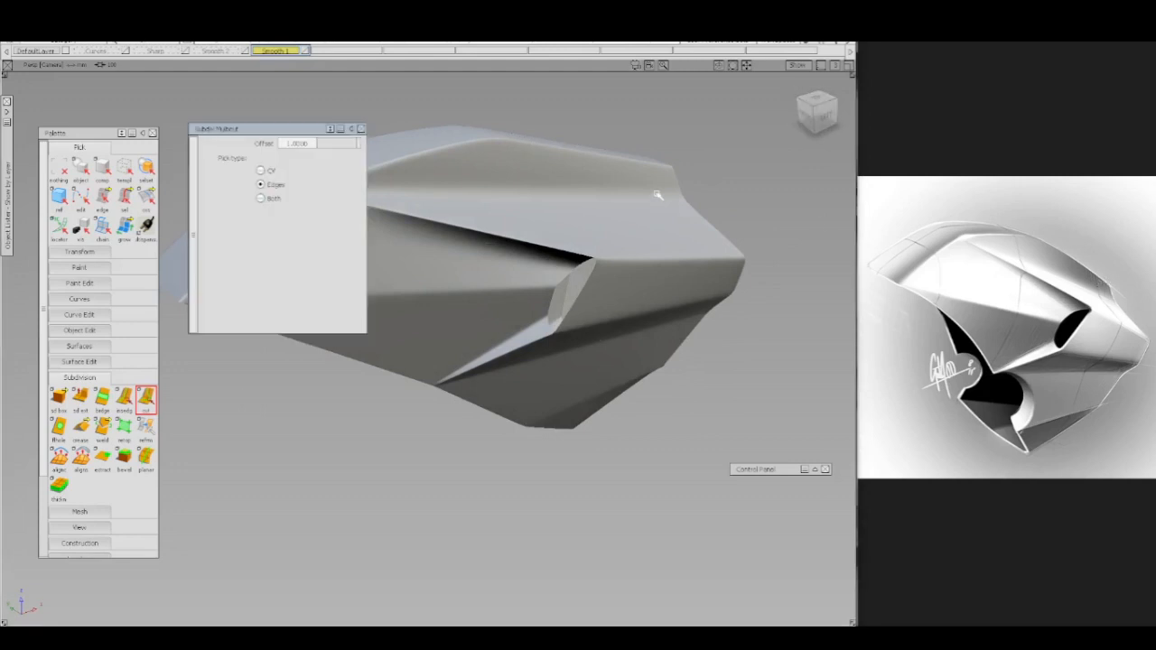
click(665, 233)
alt+shift+drag(665, 235, 677, 199)
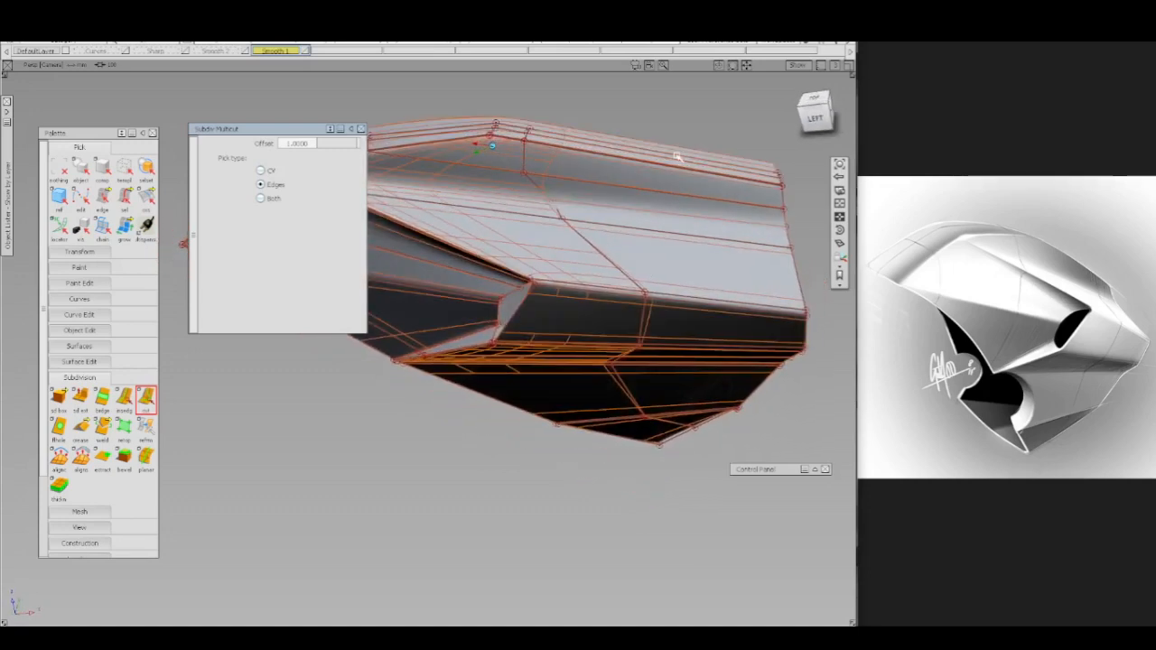
alt+shift+drag(696, 328, 615, 291)
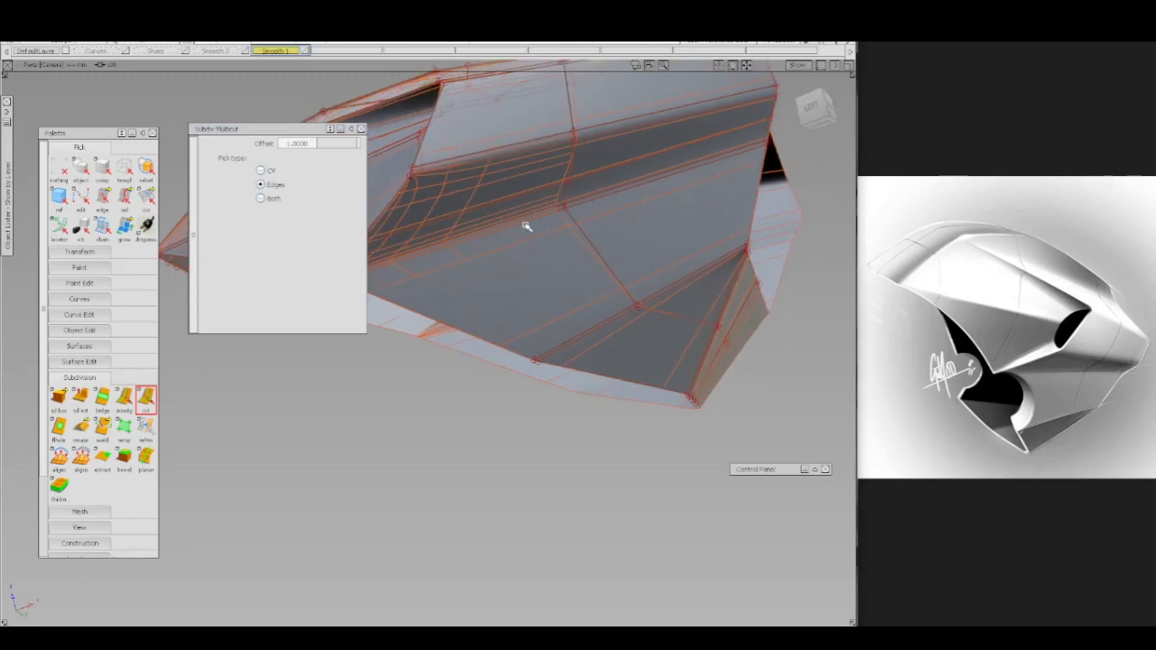
alt+shift+drag(587, 241, 589, 196)
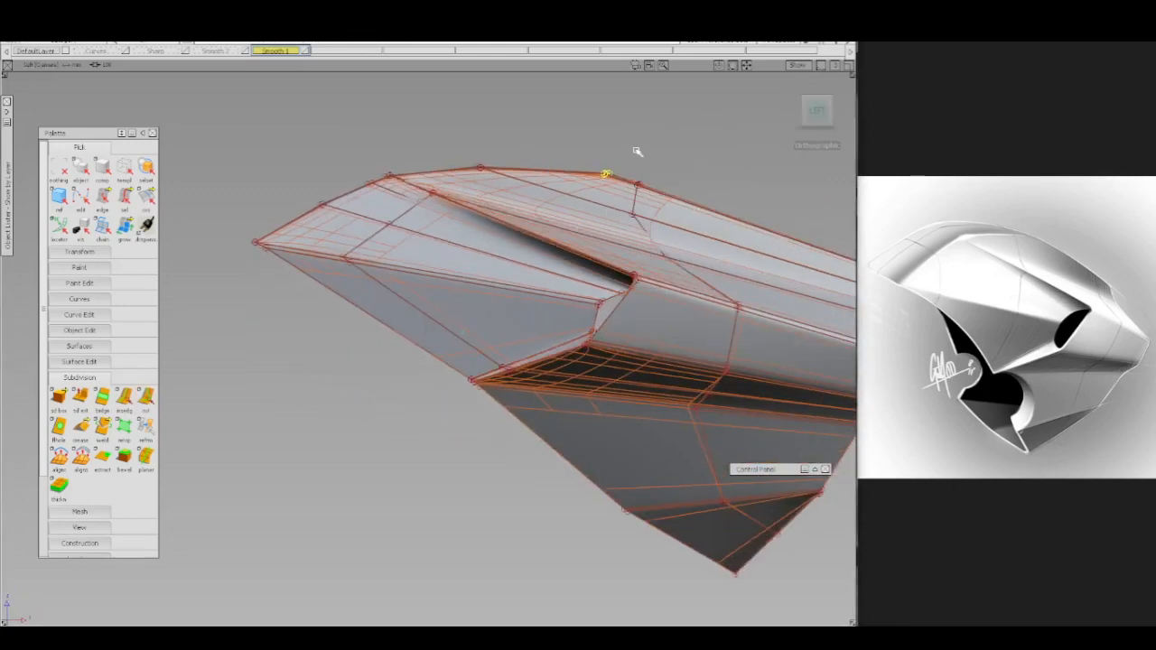
drag(637, 150, 633, 151)
ctrl+shift+middle_drag(679, 169, 675, 153)
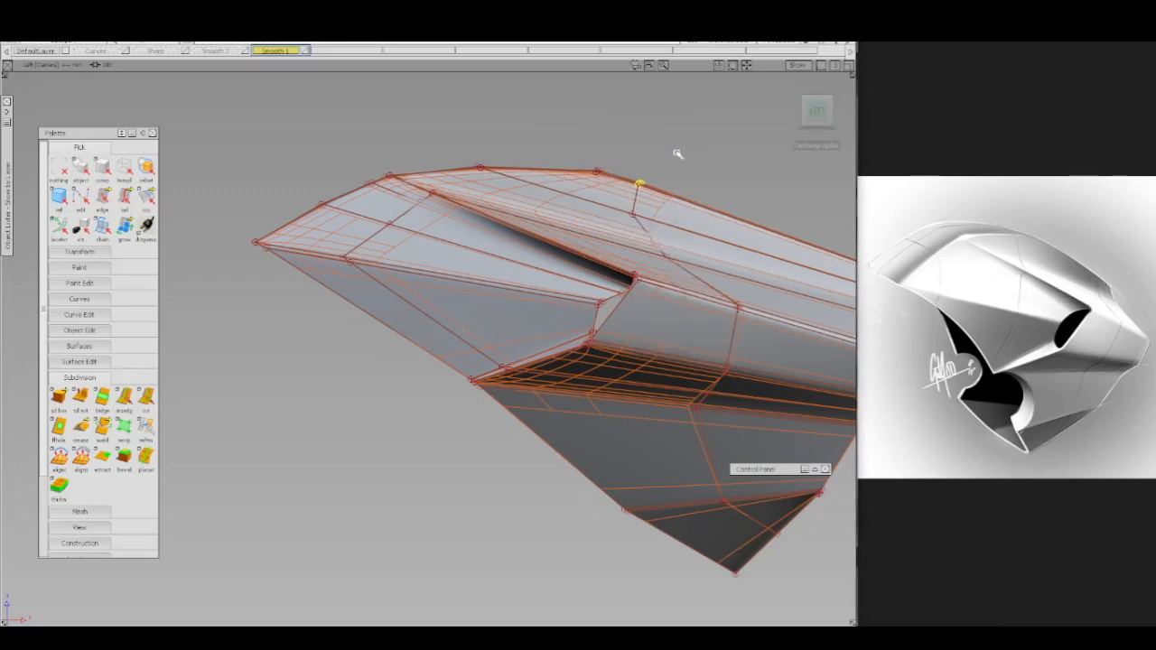
- Hide the control mesh and inspect the smooth surface around the crown and side panel in perspective
alt+shift+drag(578, 199, 634, 279)
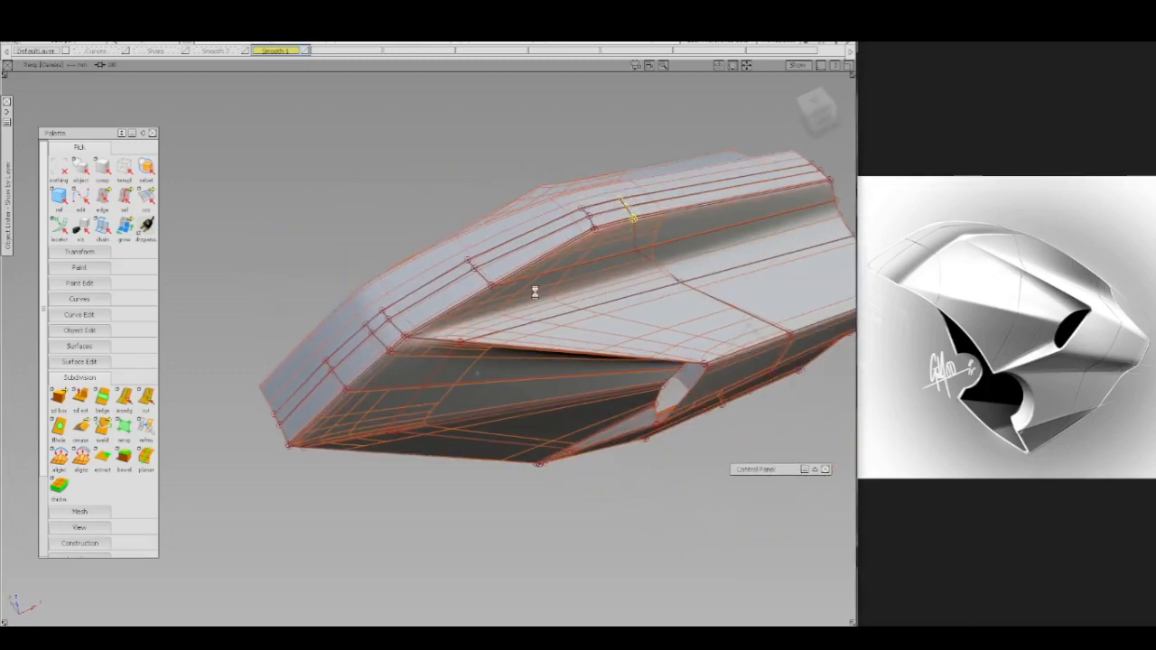
alt+shift+drag(533, 292, 511, 272)
key(alt+m)
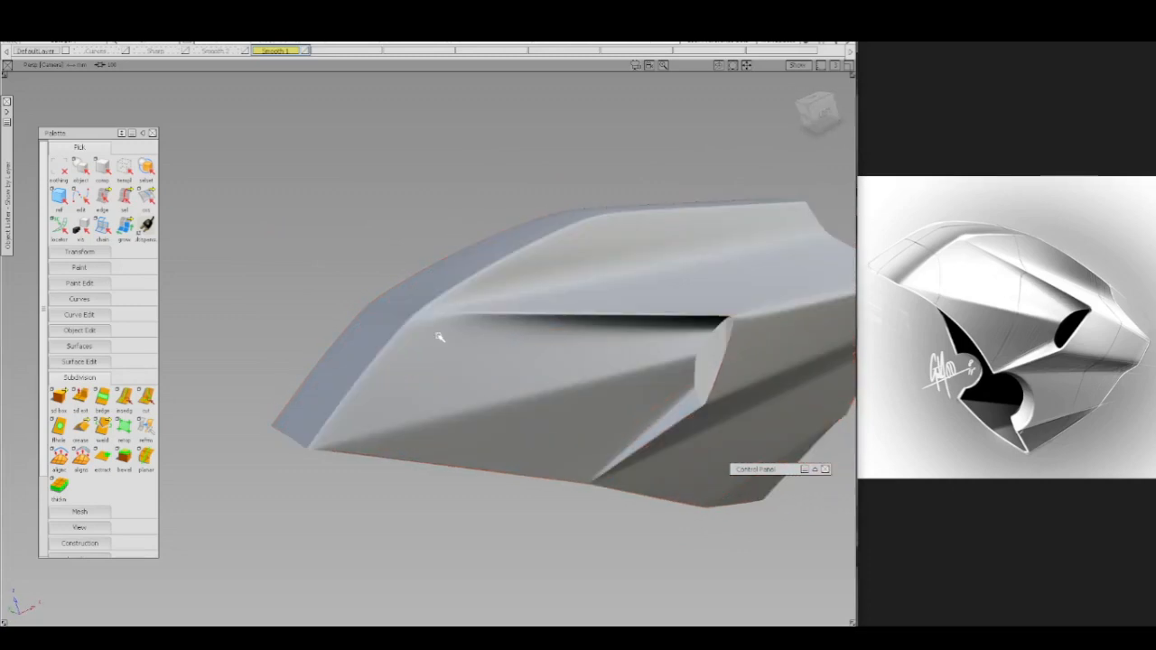
alt+shift+drag(475, 379, 512, 364)
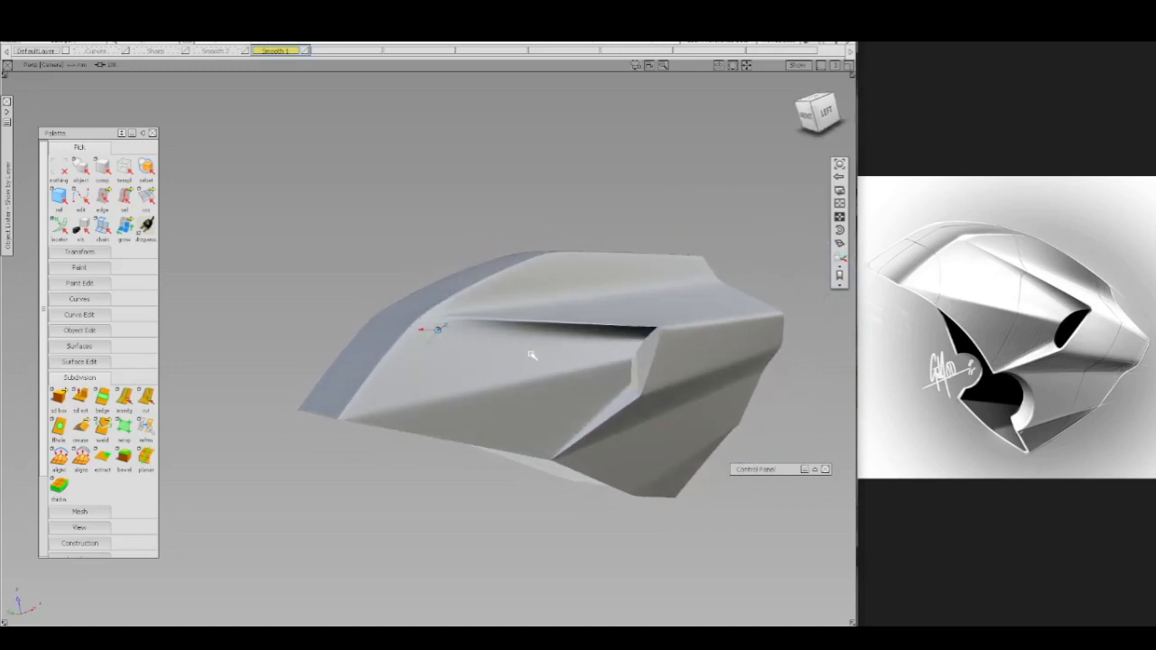
- Show the side opening's control mesh as a wireframe in the left view and move the upper vertex of its inner edge forward
click(584, 337)
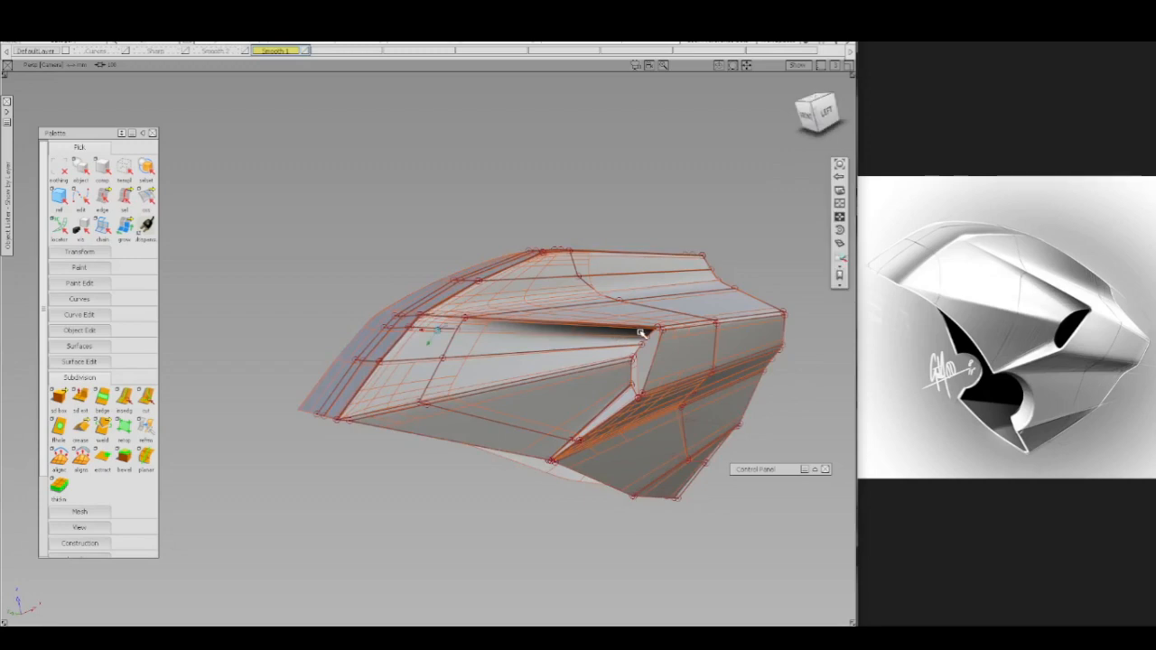
scroll(630, 377, up, 10)
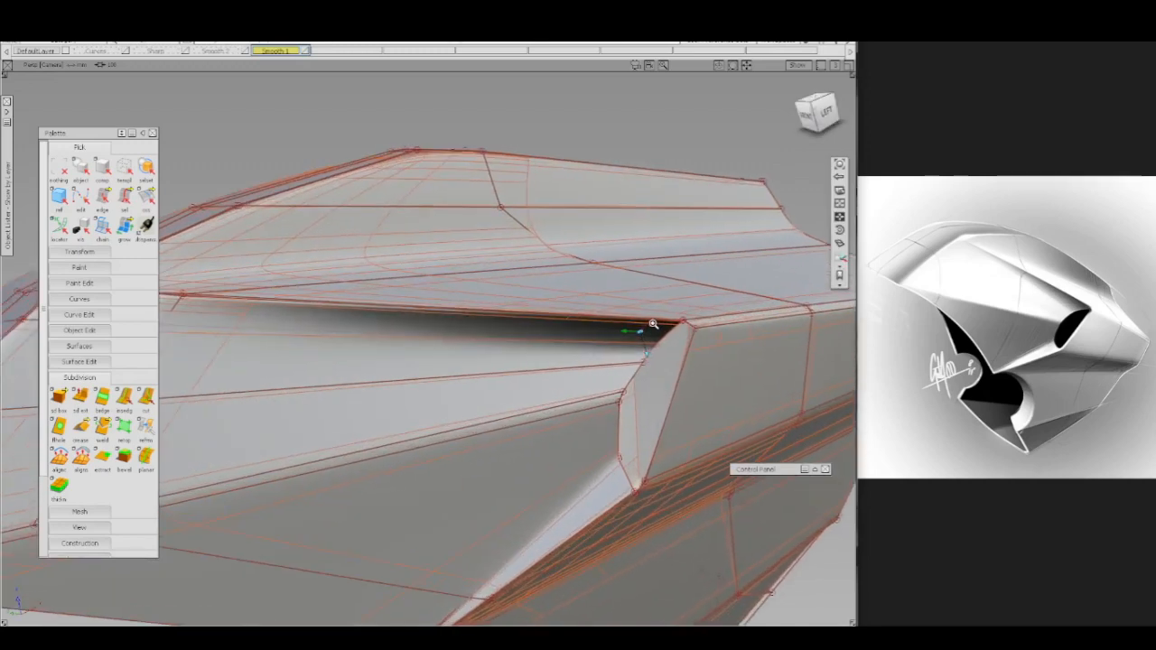
alt+shift+drag(643, 366, 503, 379)
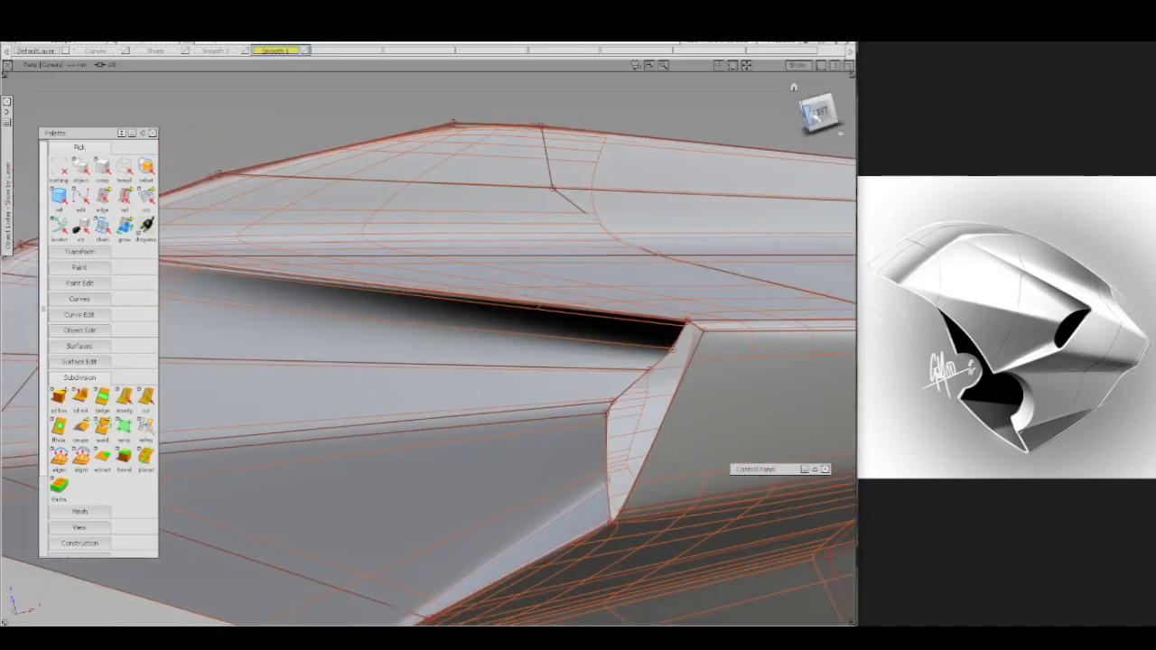
click(813, 115)
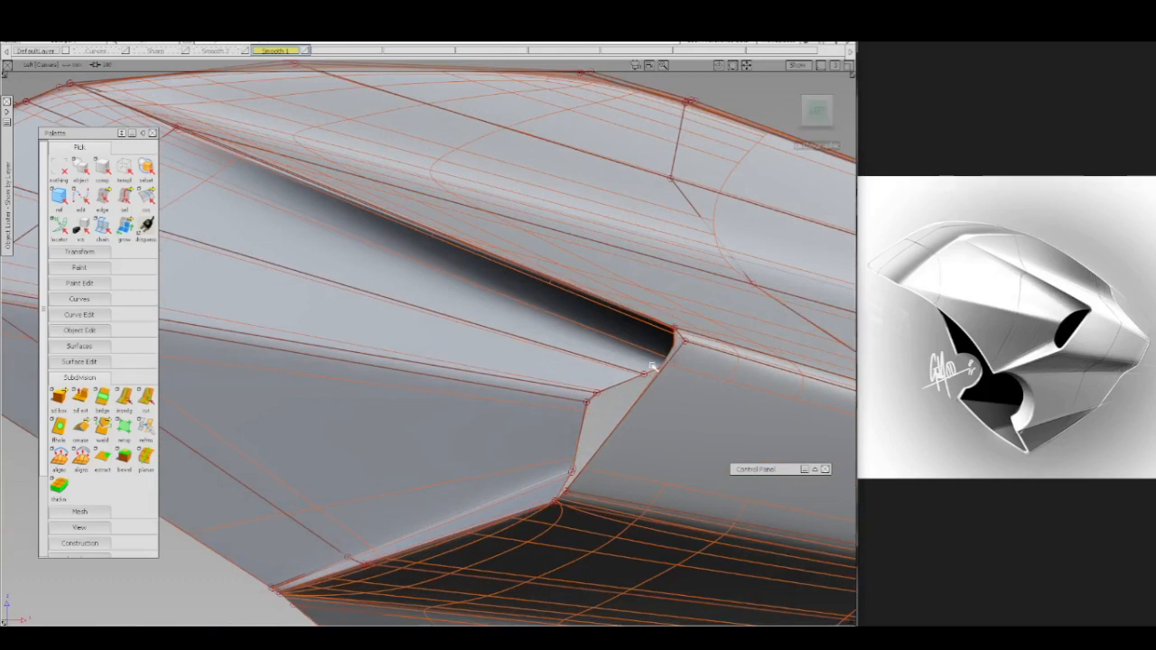
key(5)
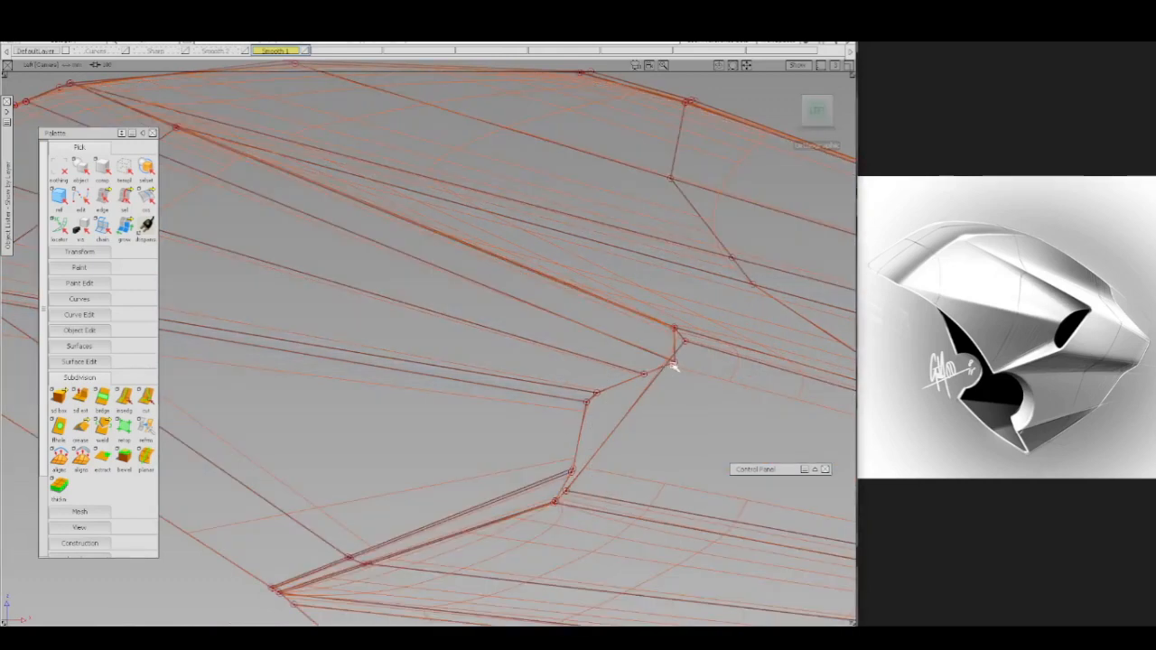
right_click(668, 365)
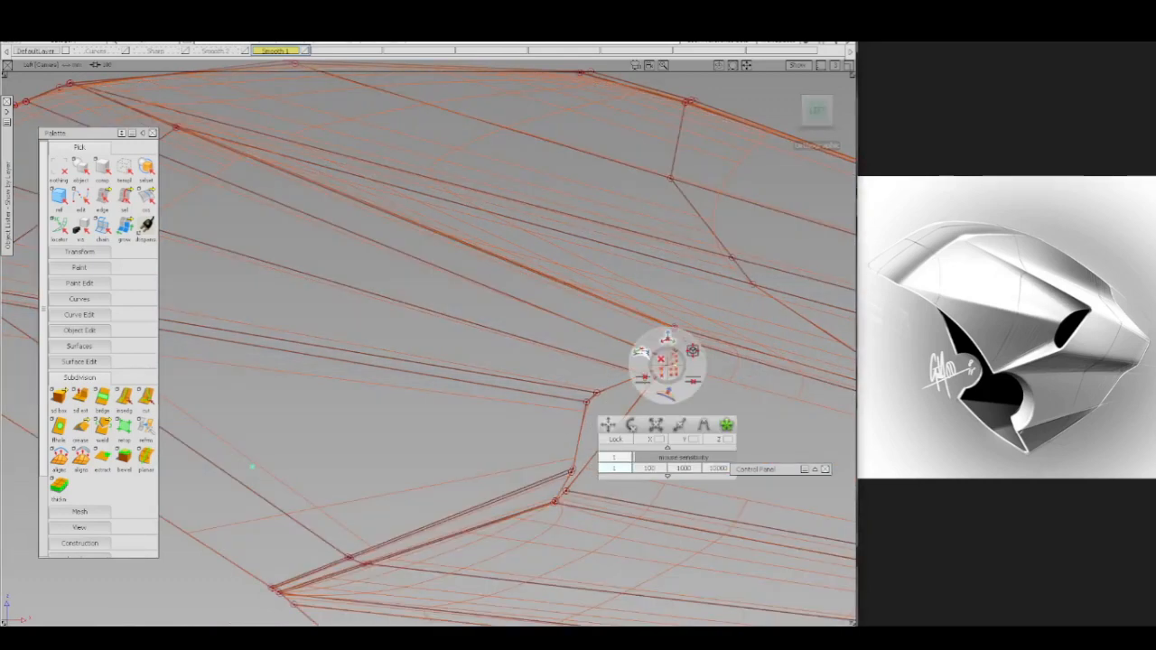
click(649, 355)
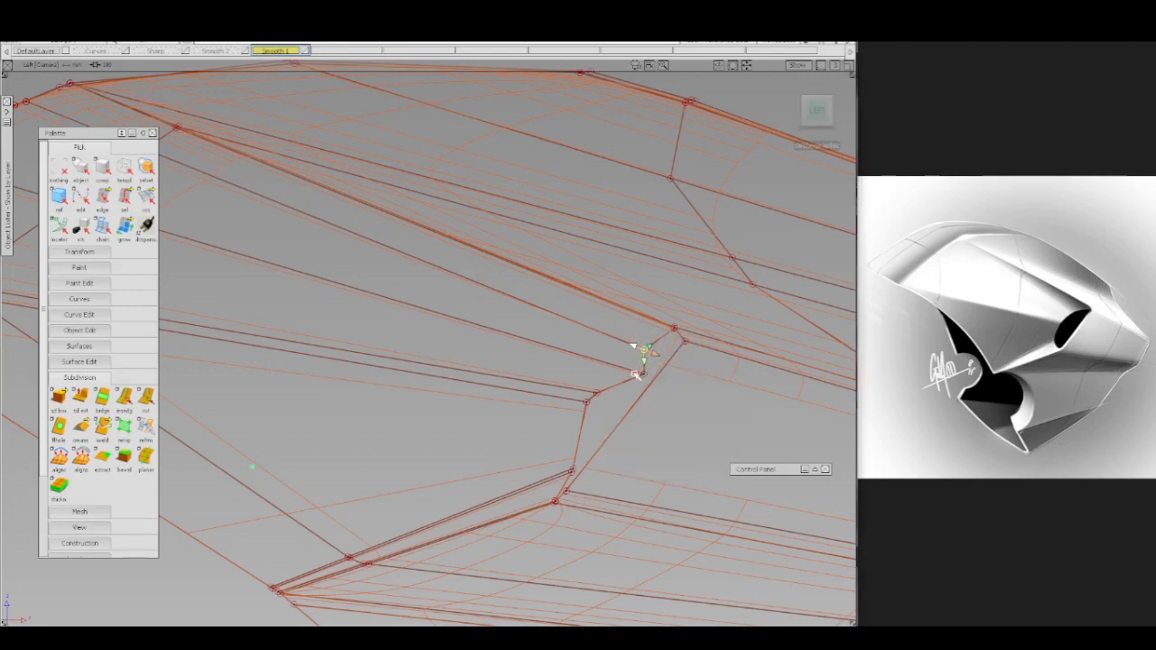
- Move the remaining vertices down the opening's front edge forward to shape its outline in the left view
click(640, 373)
drag(630, 368, 611, 355)
click(590, 395)
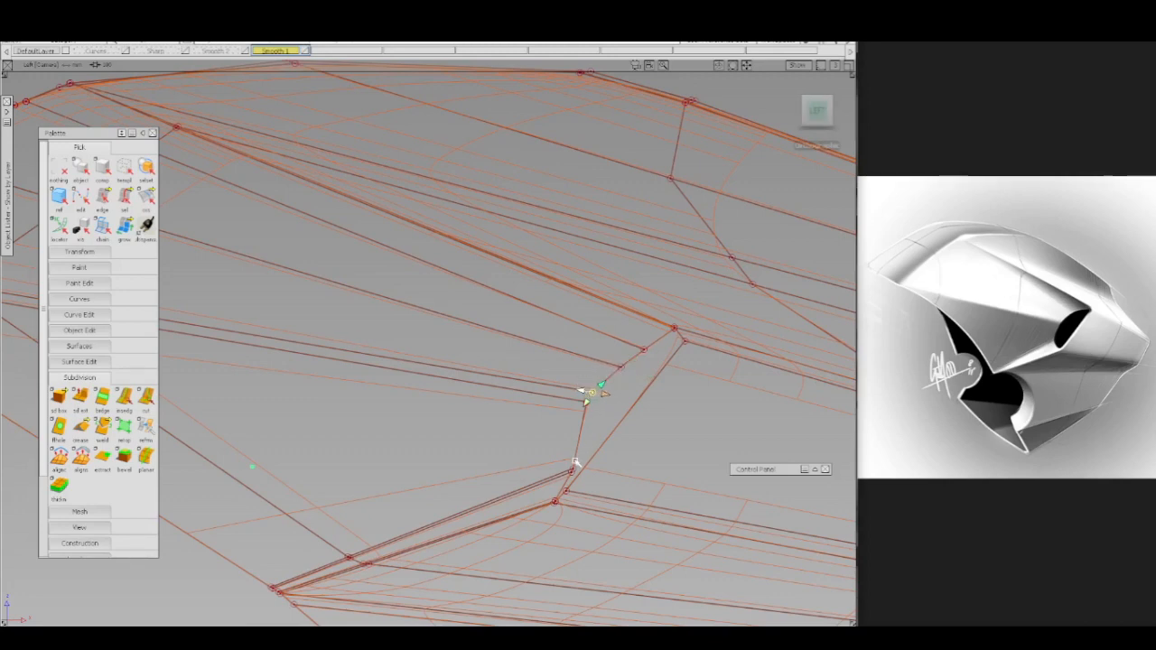
mouse_move(536, 452)
ctrl+shift+mouse_down()
mouse_move(565, 452)
mouse_move(572, 473)
mouse_move(548, 480)
ctrl+shift+mouse_up()
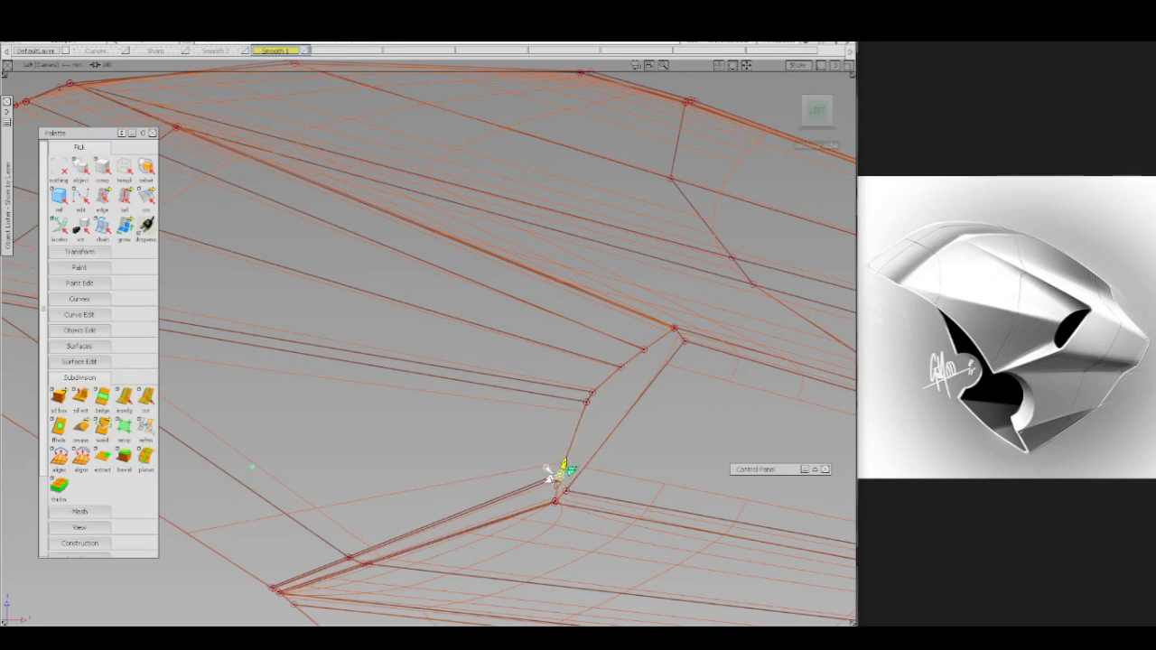
- Show the Curves layer and move the upper vertex of the opening's front edge toward the reference curve in wireframe perspective
click(126, 52)
mouse_move(589, 378)
alt+shift+mouse_down()
mouse_move(619, 325)
mouse_move(573, 402)
mouse_move(586, 405)
mouse_move(578, 379)
mouse_move(595, 341)
mouse_move(627, 328)
mouse_move(660, 367)
mouse_move(621, 326)
mouse_move(647, 384)
mouse_move(528, 392)
mouse_move(712, 392)
mouse_move(566, 351)
mouse_move(611, 342)
alt+shift+mouse_up()
key(5)
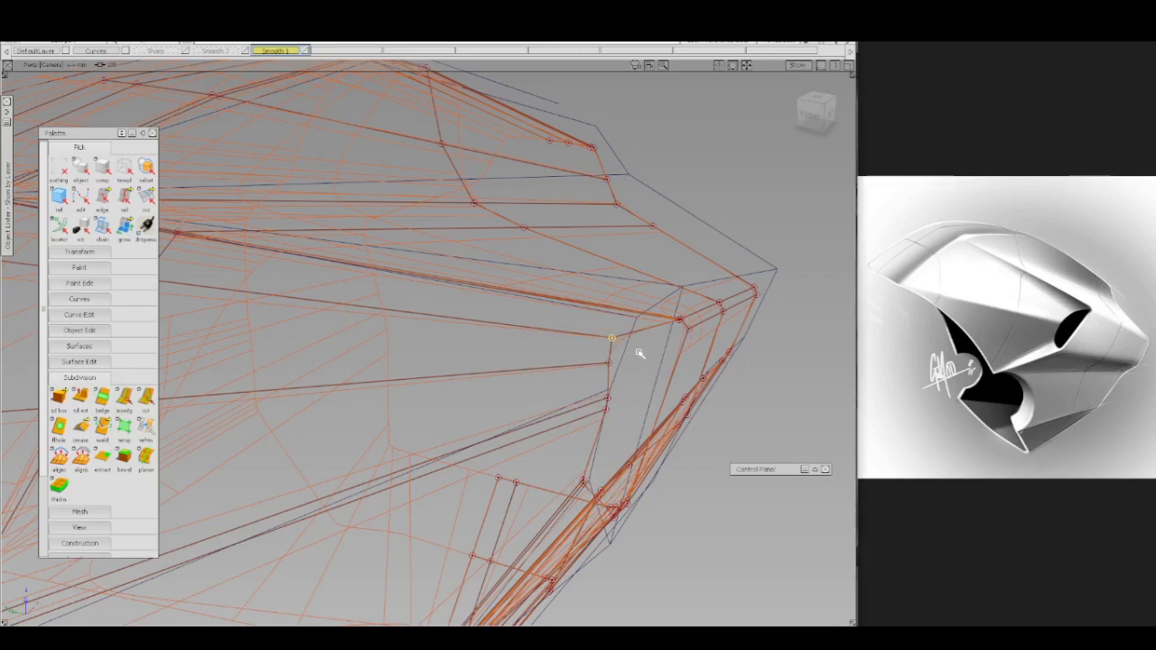
click(635, 351)
mouse_move(639, 353)
mouse_down()
mouse_move(640, 372)
mouse_move(623, 328)
mouse_move(607, 395)
mouse_move(491, 398)
mouse_move(700, 402)
mouse_move(671, 353)
mouse_up()
- Fine-tune the two upper vertices of the opening's front edge against the reference curve
key(5)
key(5)
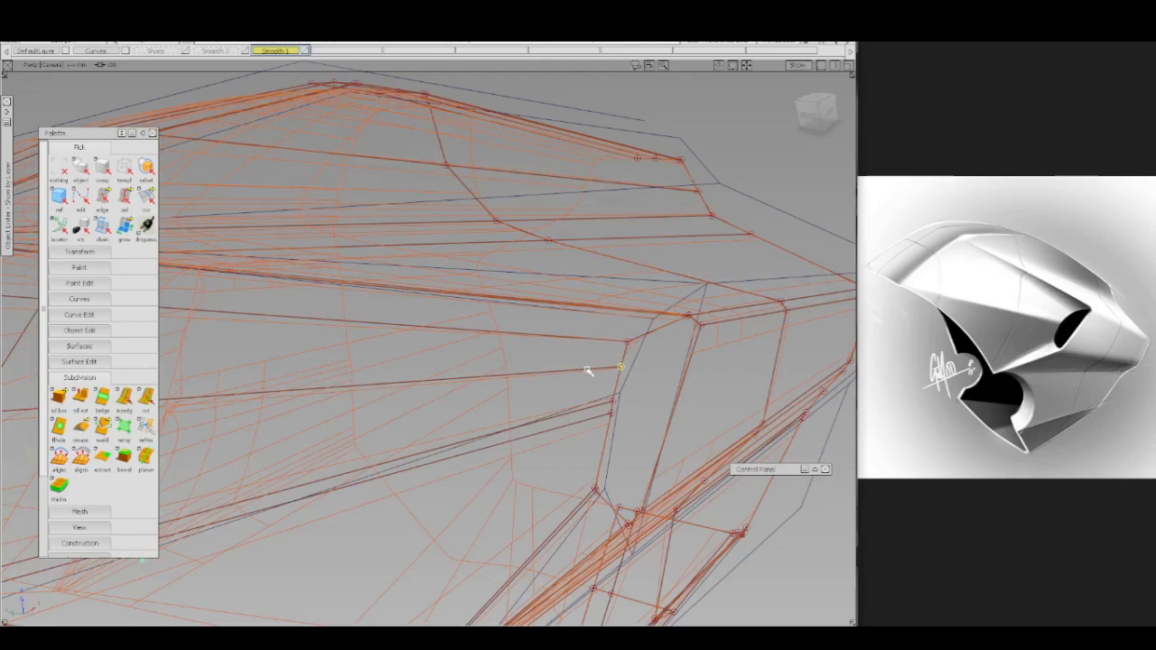
drag(588, 371, 599, 364)
click(628, 344)
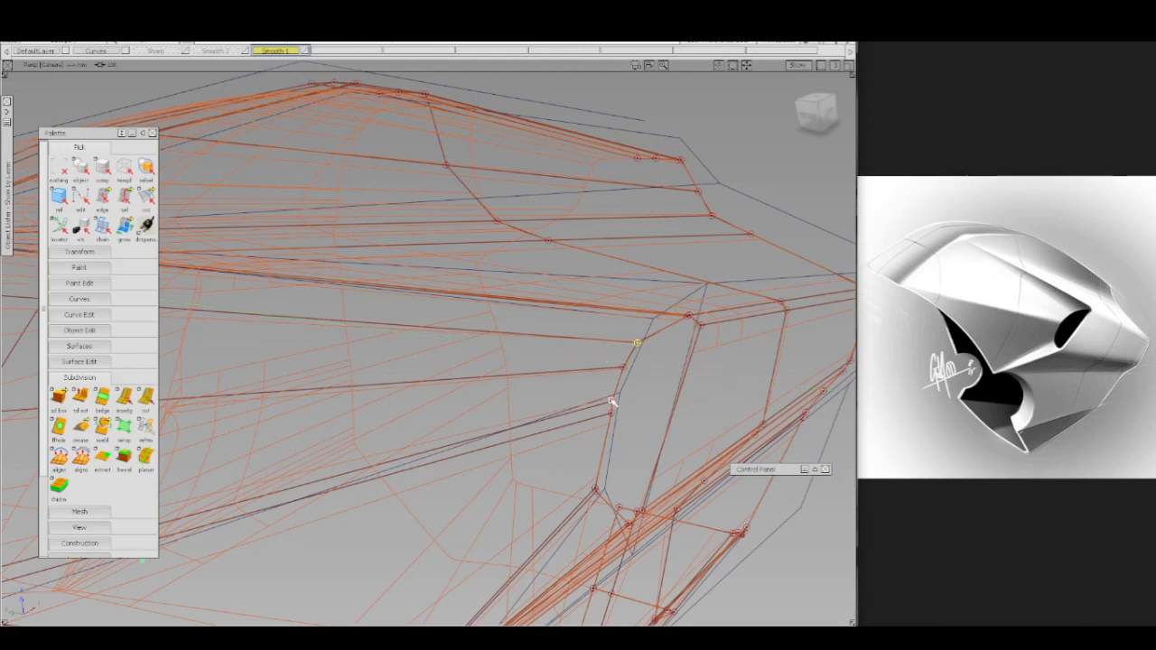
- Select the vertex pair at the side crease's end on the opening, shift it slightly outward from the reference curve and return to shaded display
click(613, 403)
click(609, 413)
click(609, 414)
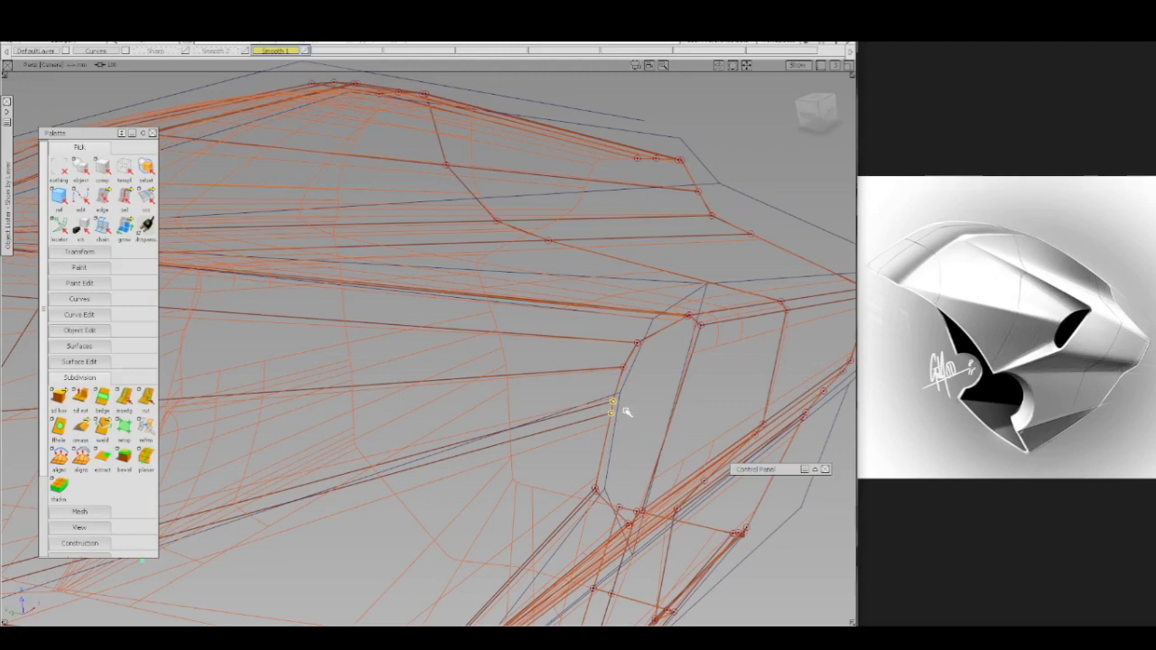
mouse_move(627, 412)
ctrl+shift+middle_down()
mouse_move(639, 382)
mouse_move(643, 396)
ctrl+shift+middle_up()
drag(642, 399, 624, 402)
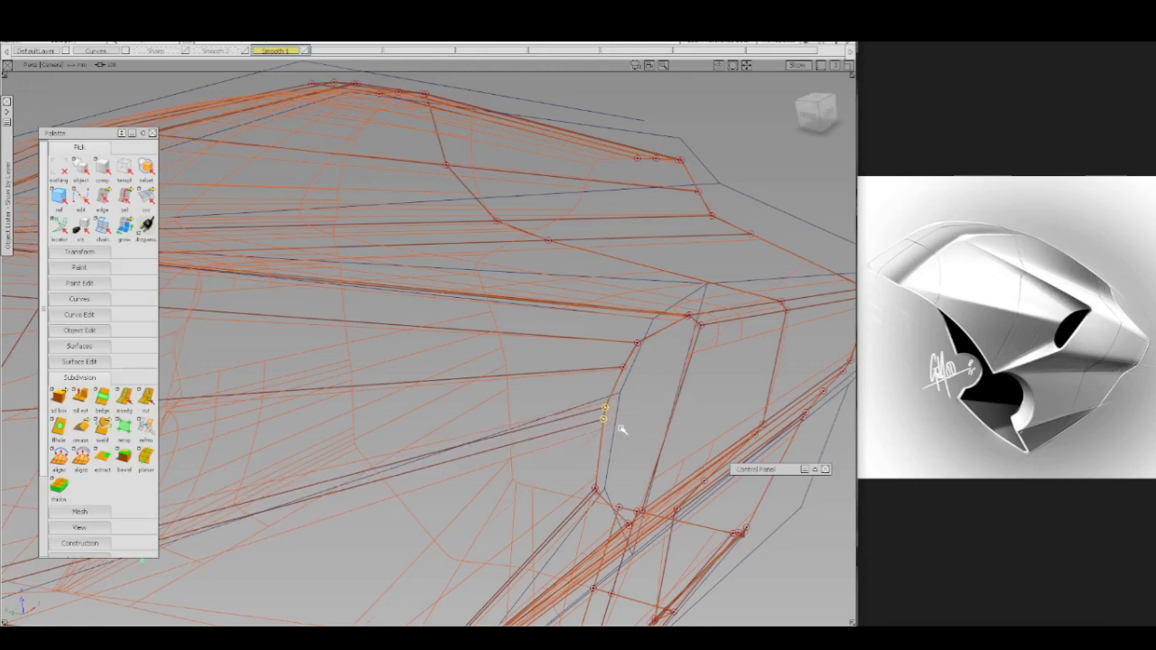
key(5)
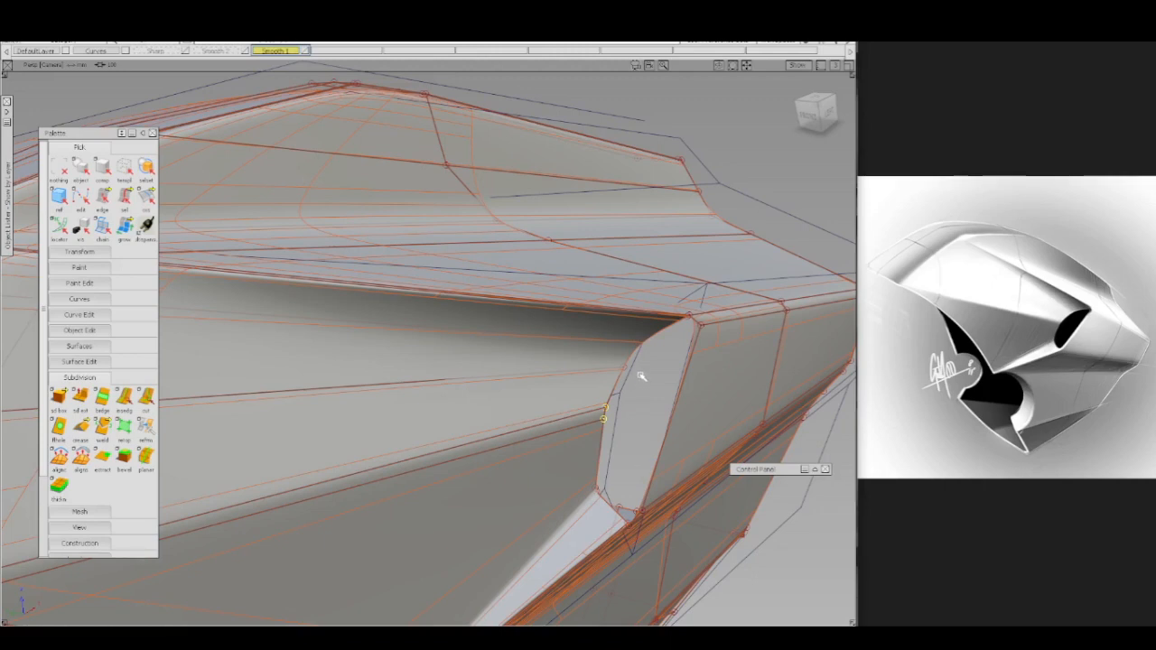
- Bring the whole helmet into view and inspect its smooth surface with the control mesh hidden
key(alt+shift)
alt+shift+click(840, 287)
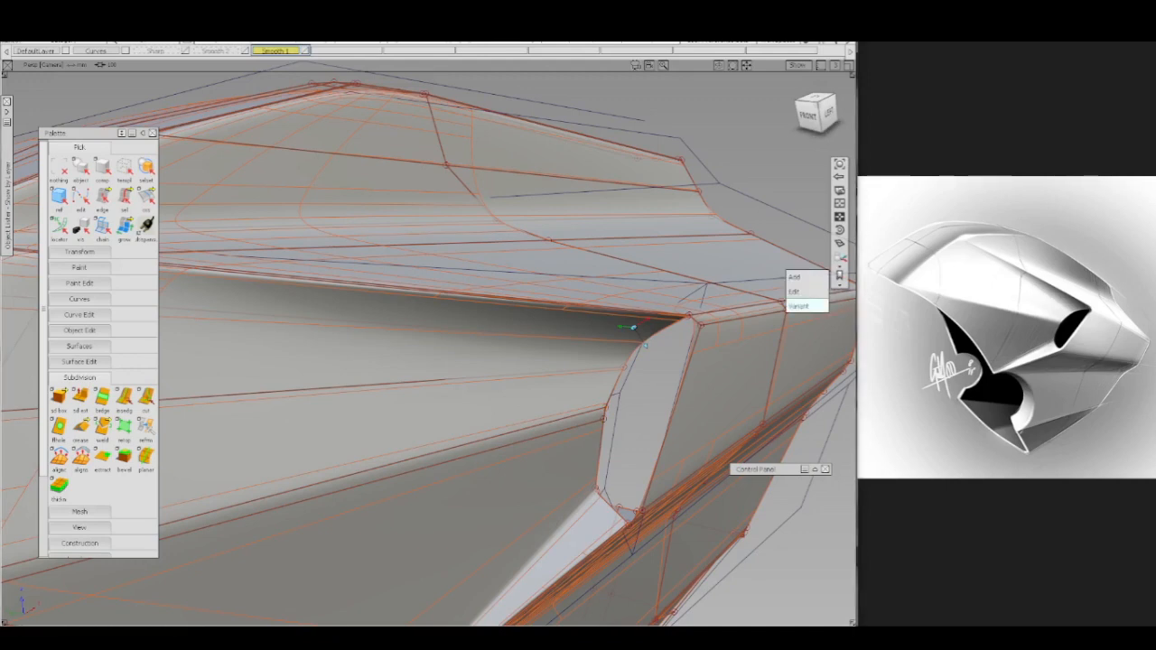
alt+shift+click(802, 308)
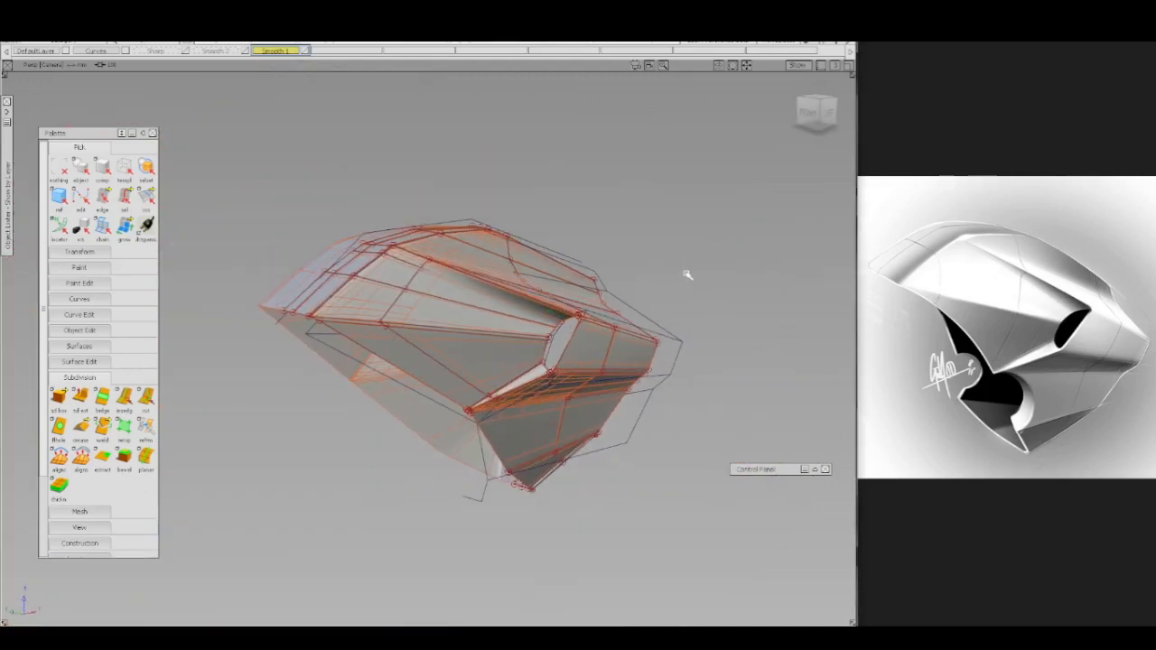
key(alt+m)
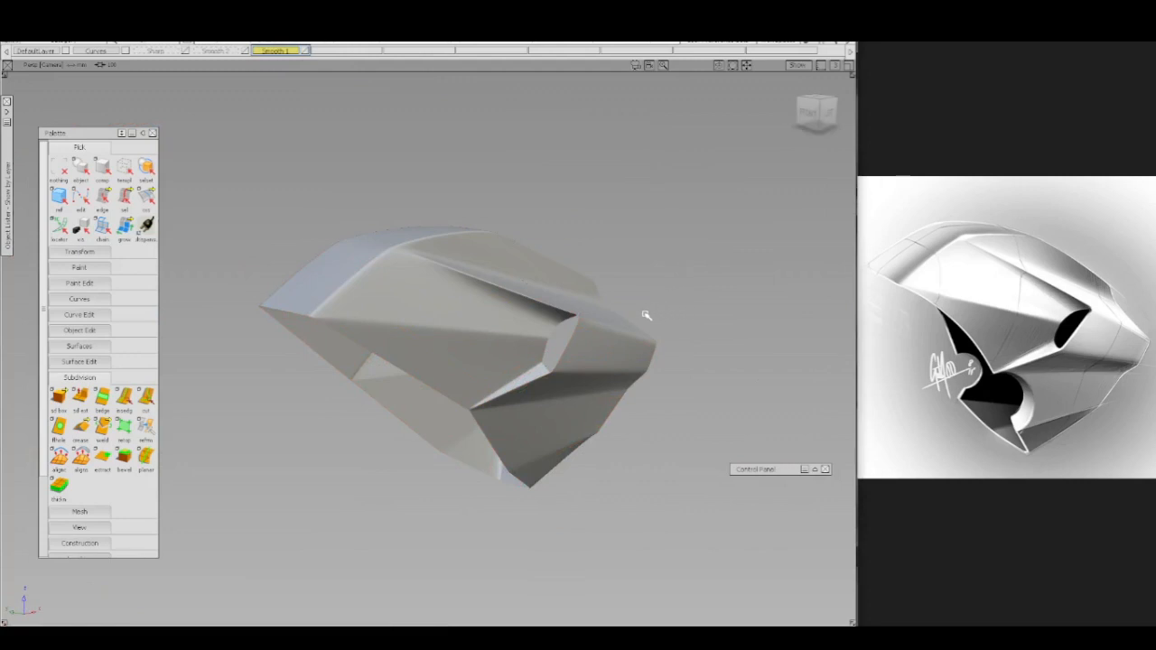
alt+shift+click(564, 321)
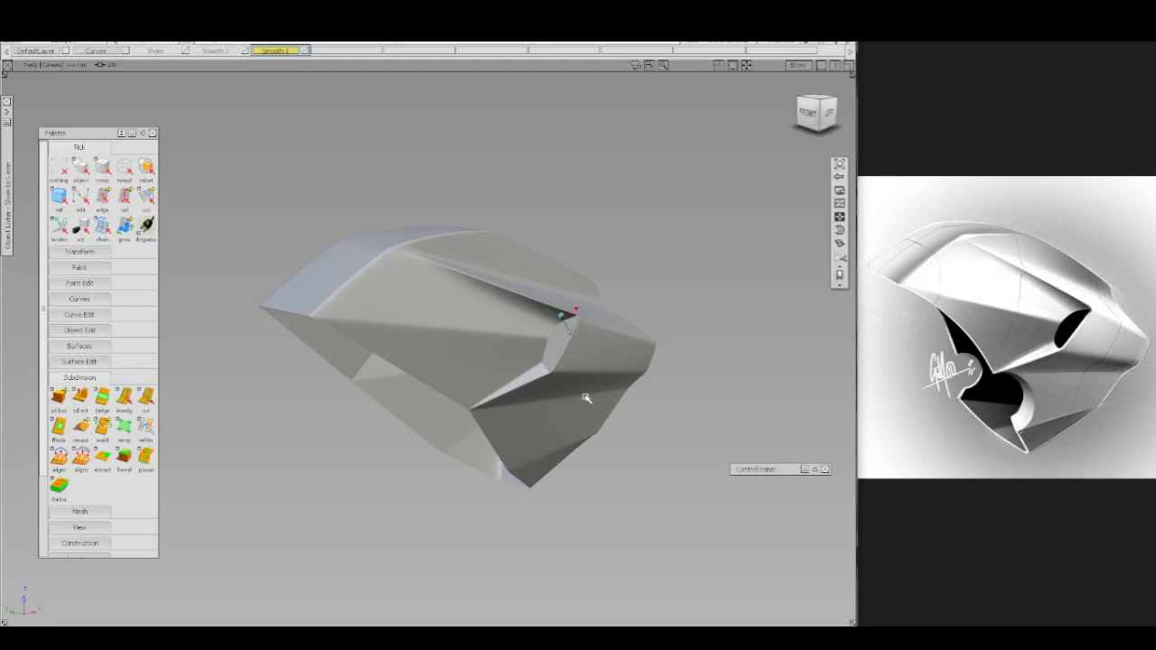
- Show the control mesh again and adjust the lower corner vertex of the side opening's front edge
alt+shift+right_drag(589, 406, 596, 351)
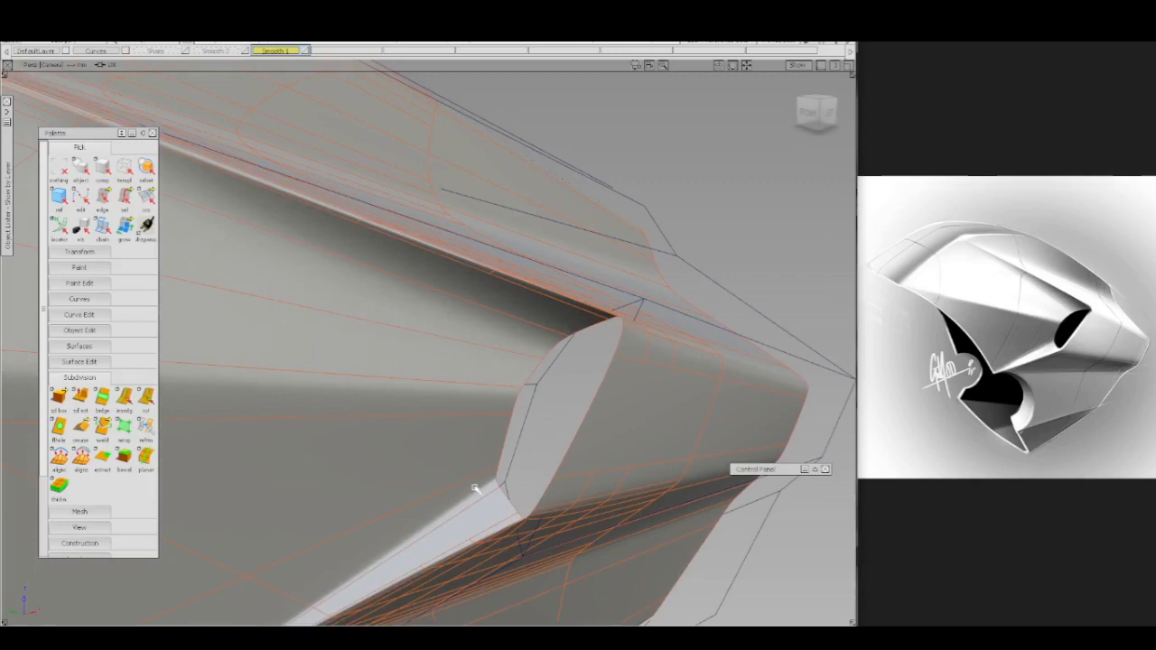
ctrl+shift+drag(474, 486, 498, 487)
click(474, 456)
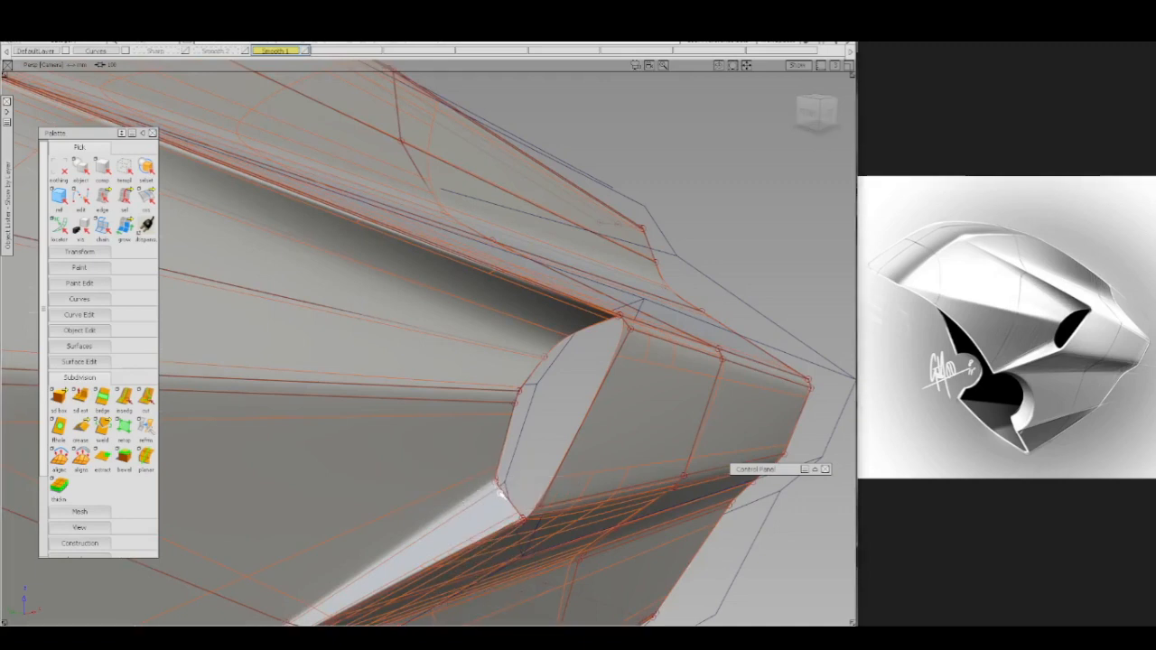
ctrl+shift+drag(501, 493, 505, 495)
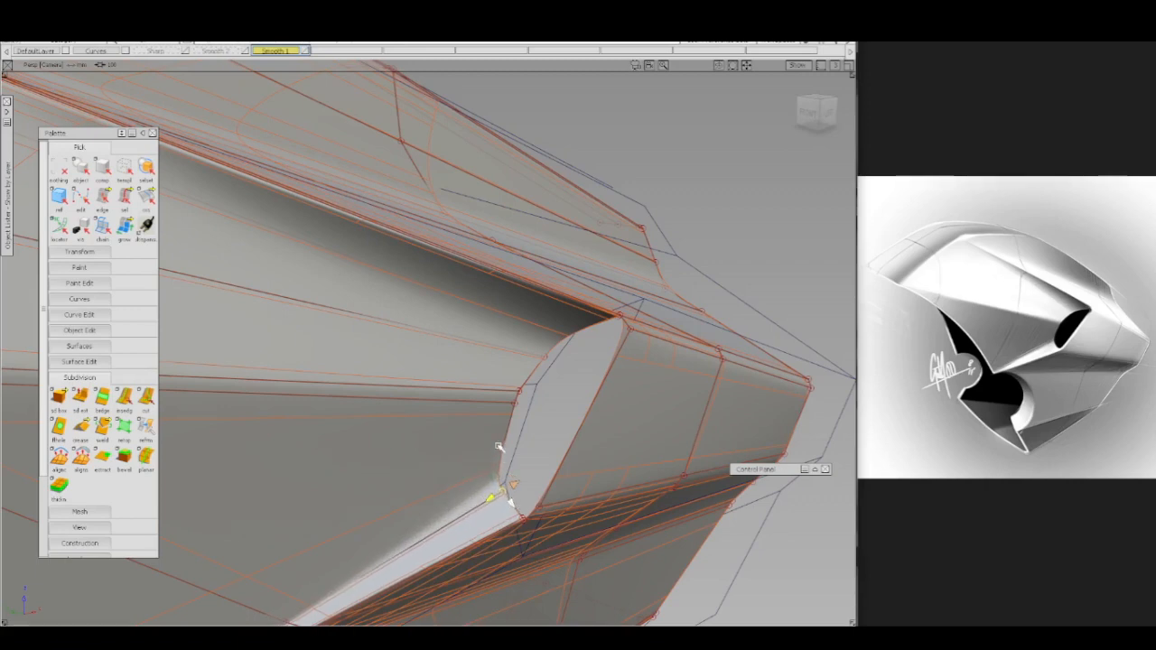
- Adjust the two upper vertices of the opening's front edge to round its outline
key(ctrl+5)
click(564, 336)
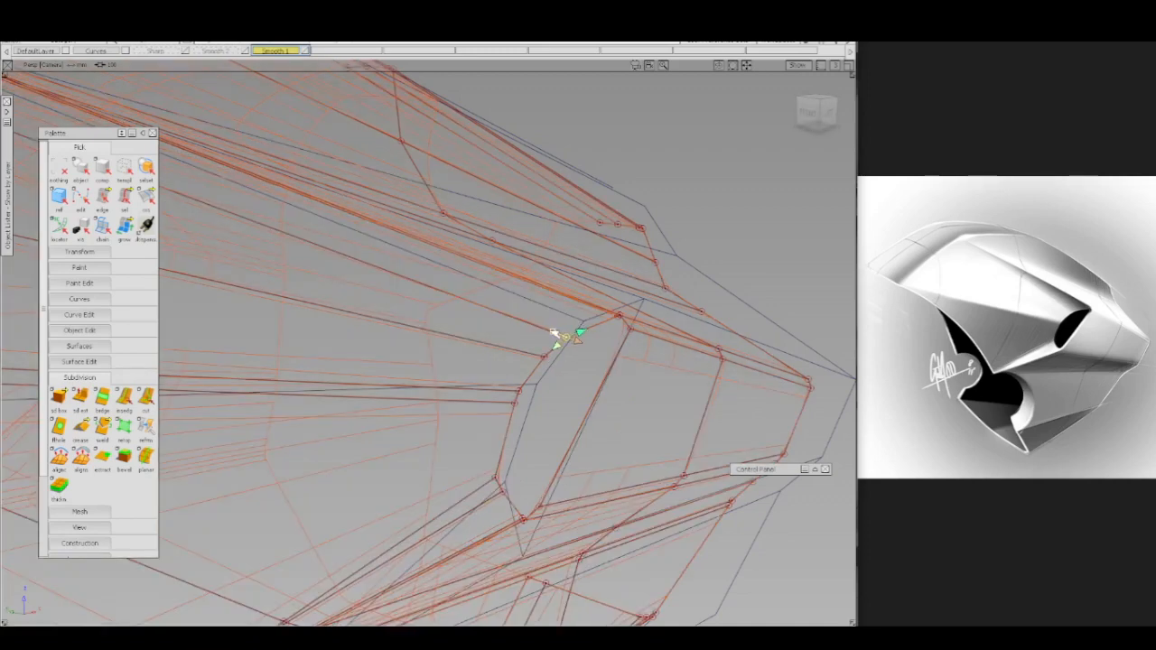
key(ctrl+5)
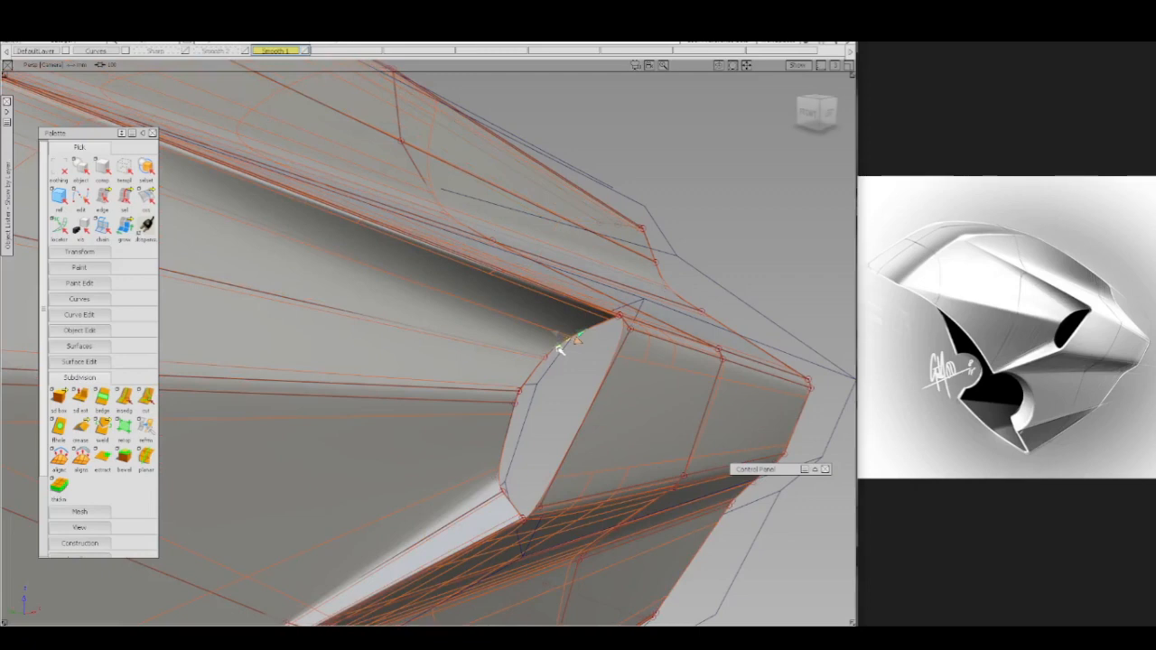
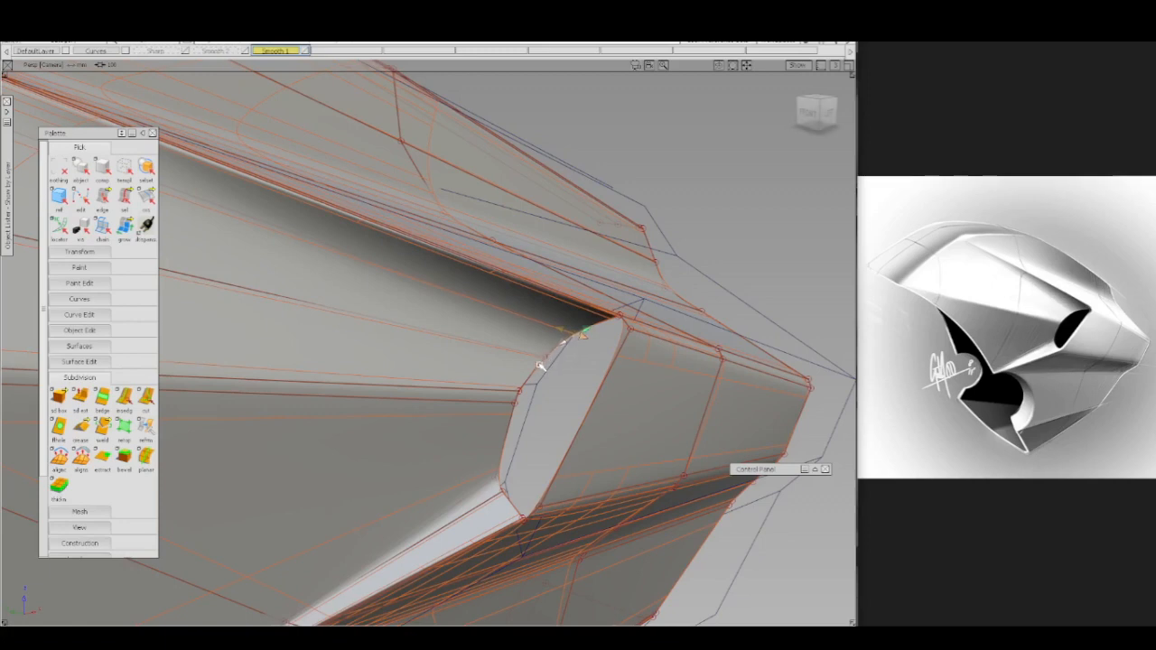
click(543, 366)
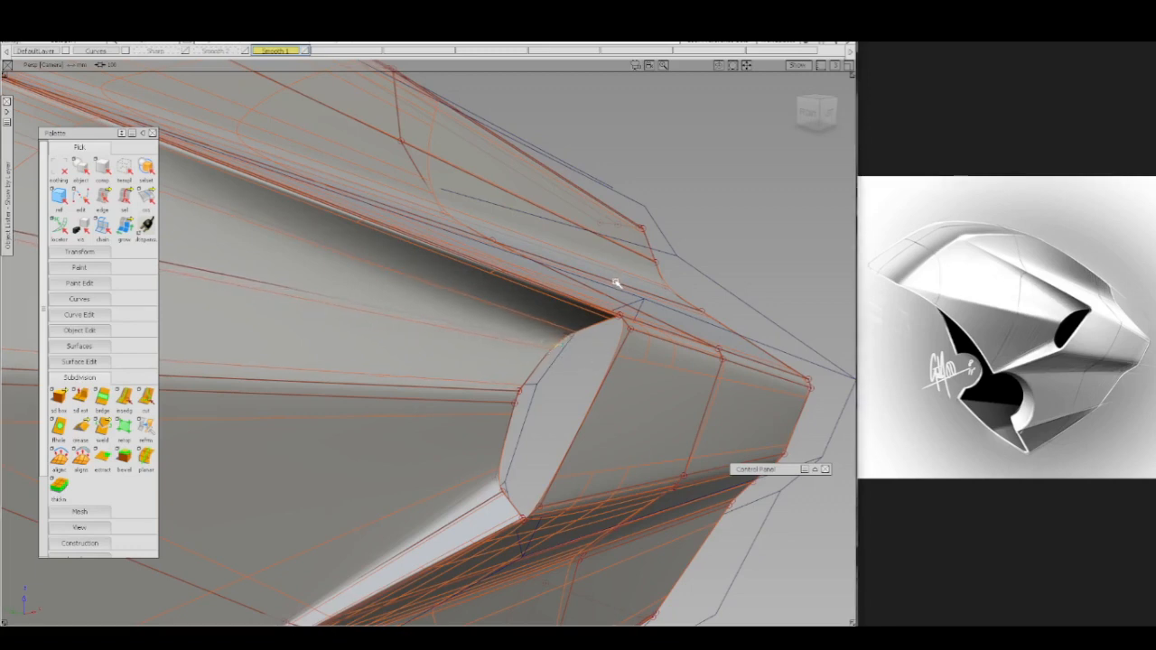
- Hide the control mesh and inspect the reshaped side opening from the left view
key(alt+m)
alt+shift+right_drag(617, 305, 617, 362)
alt+shift+drag(618, 362, 452, 390)
click(823, 116)
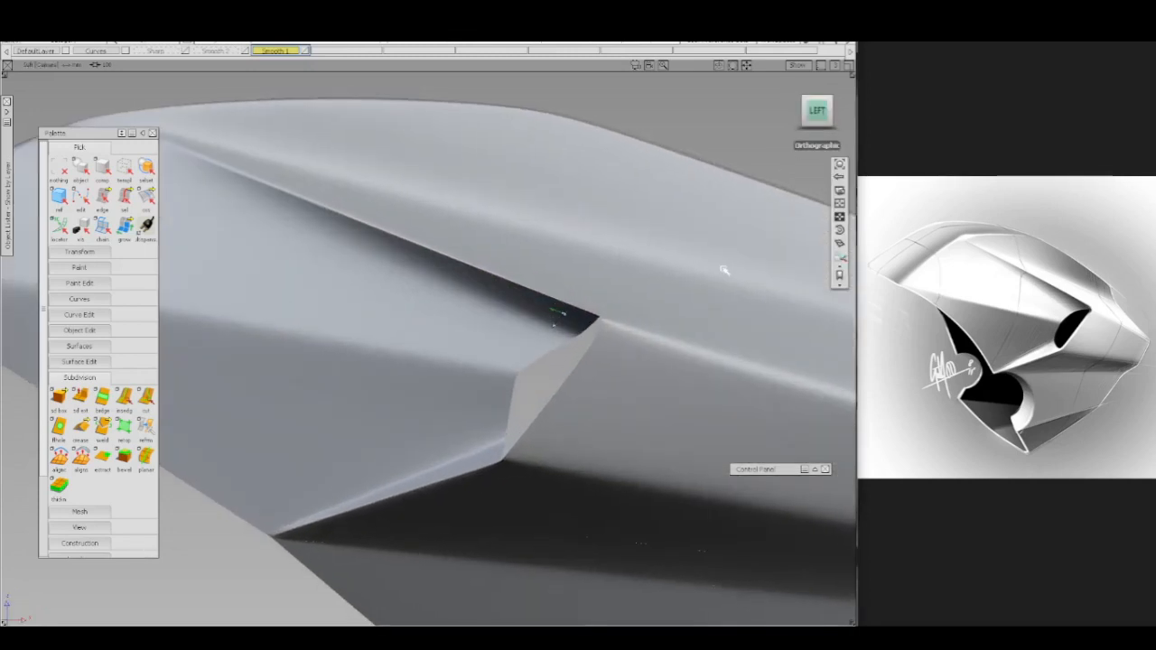
- Show the control mesh and pull the upper vertices of the side opening's front edge to refine its outline
key(alt+m)
right_drag(552, 340, 578, 329)
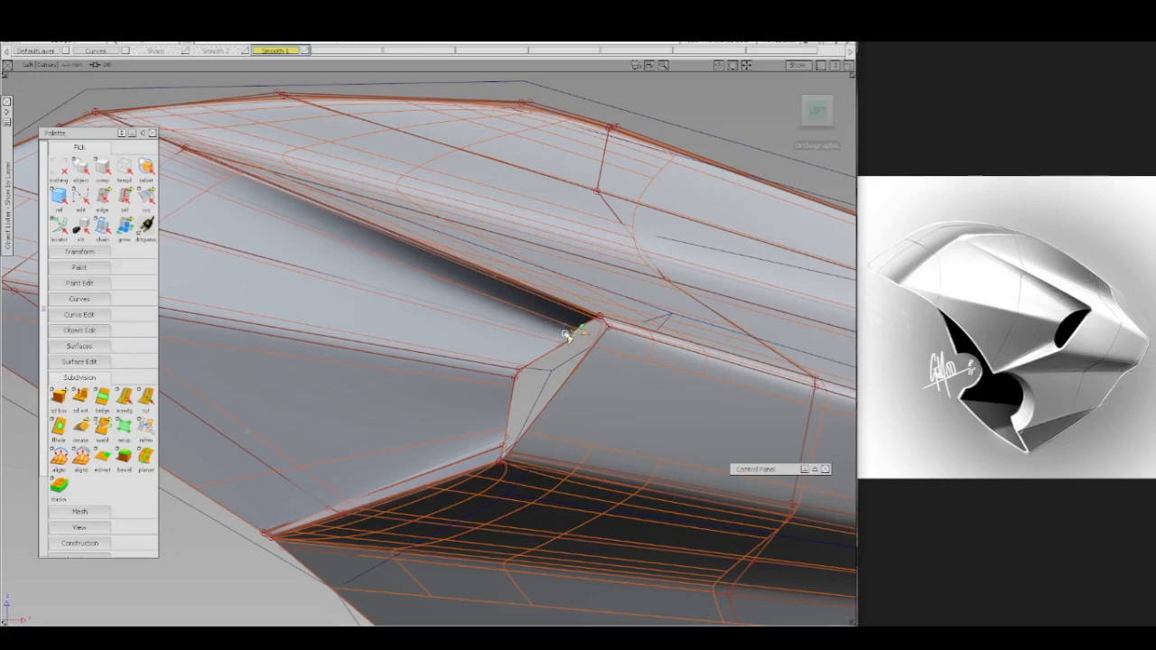
key(ctrl+5)
mouse_move(561, 347)
ctrl+shift+mouse_down()
mouse_move(556, 329)
mouse_move(570, 339)
ctrl+shift+mouse_up()
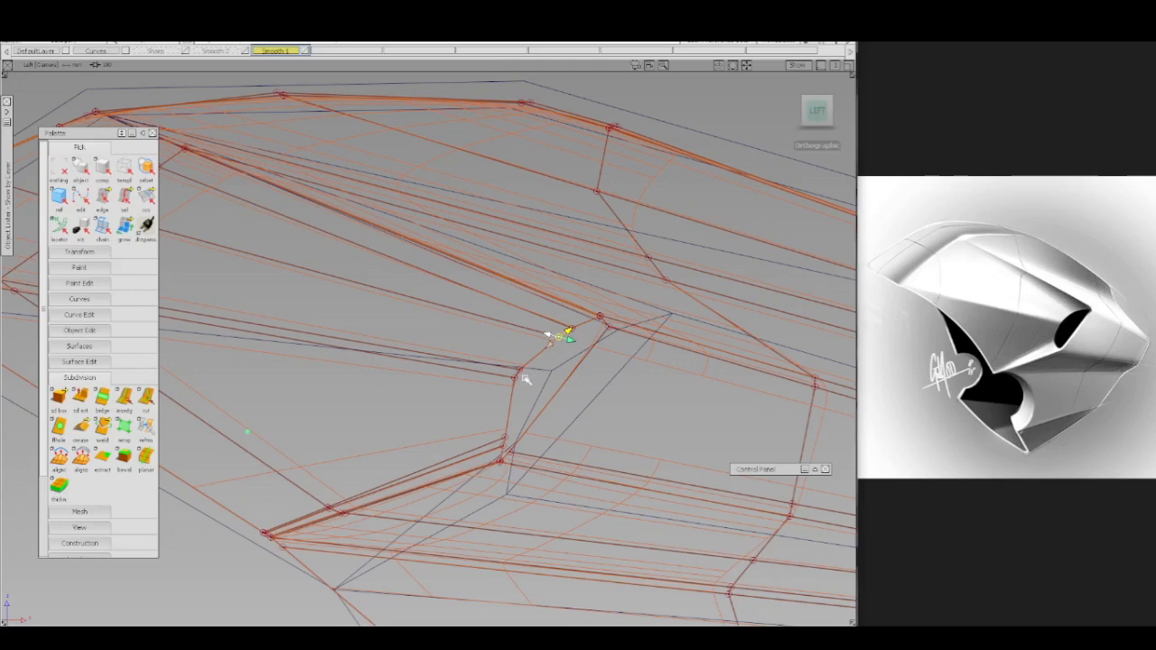
ctrl+shift+drag(521, 364, 521, 348)
- Shift the lower vertex pair of the opening's front edge slightly forward and restore the shaded surface
ctrl+shift+drag(479, 443, 506, 451)
click(504, 444)
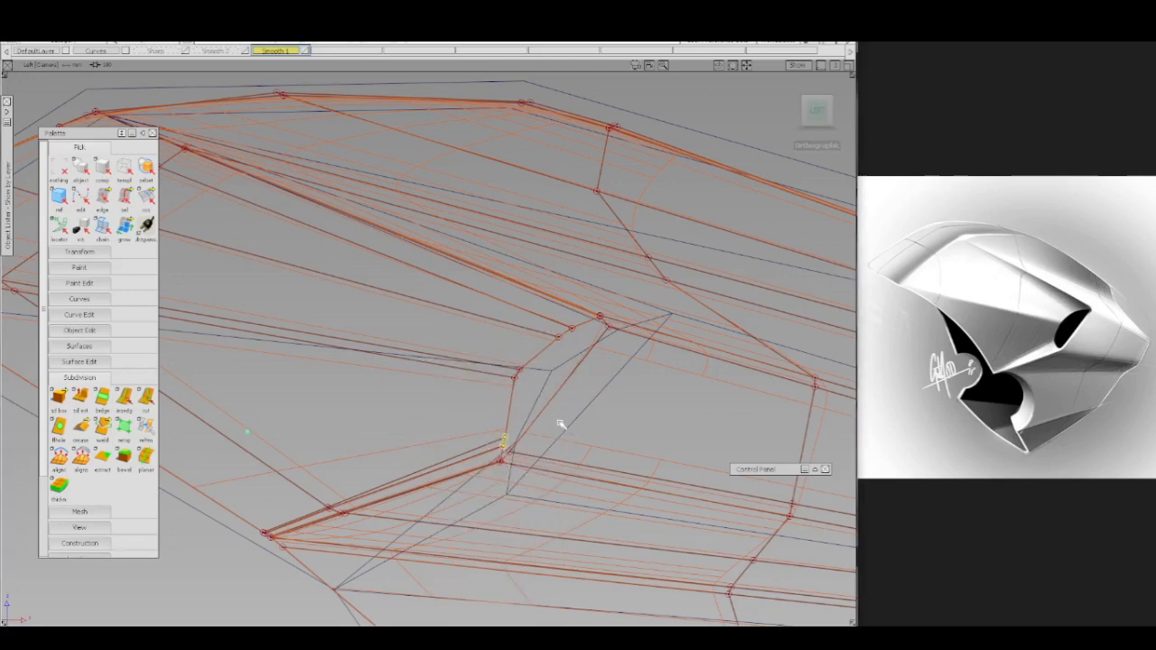
drag(556, 423, 553, 423)
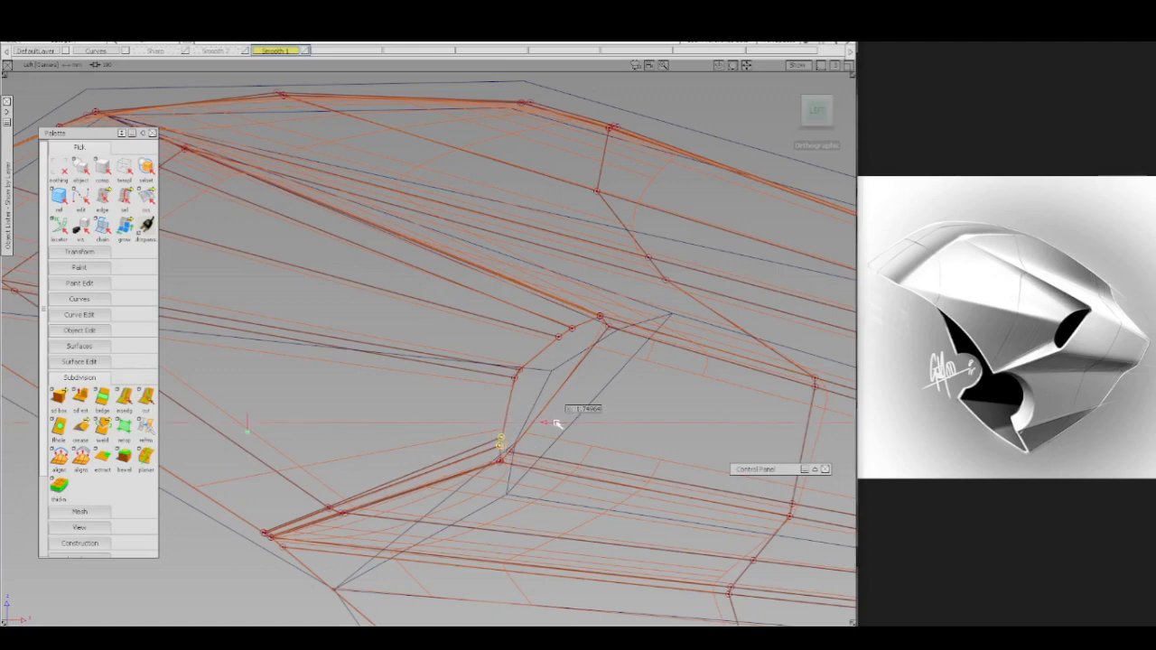
click(568, 343)
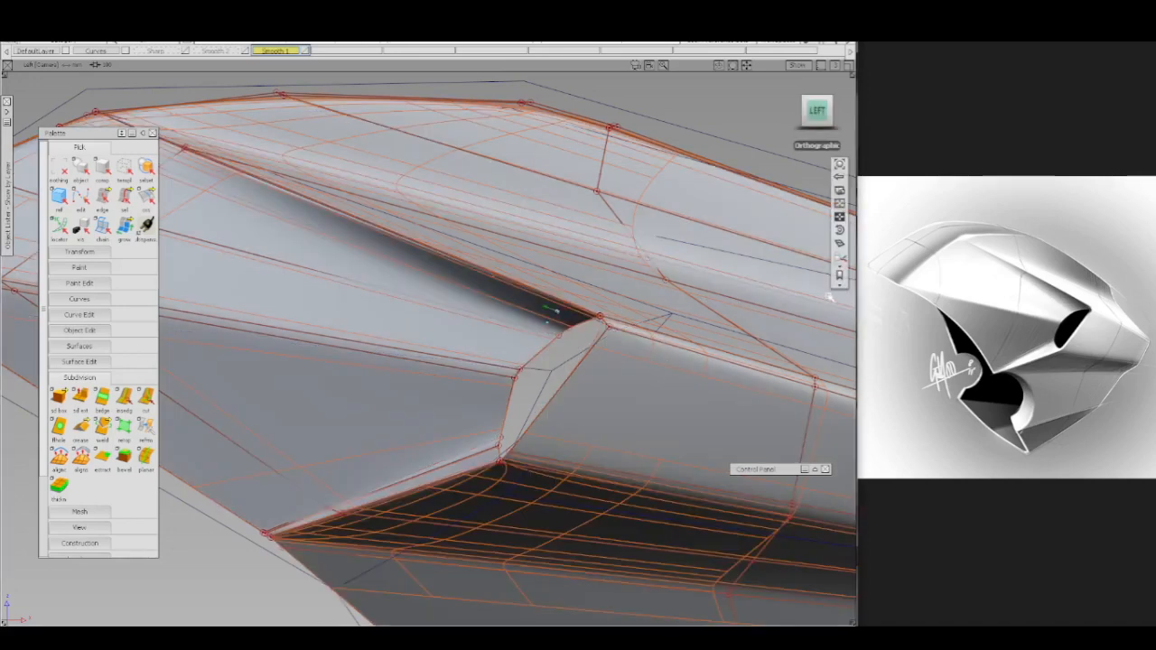
- In the perspective view, adjust the depth of the upper front-edge vertices of the side opening and hide the control mesh
alt+shift+click(839, 286)
click(799, 306)
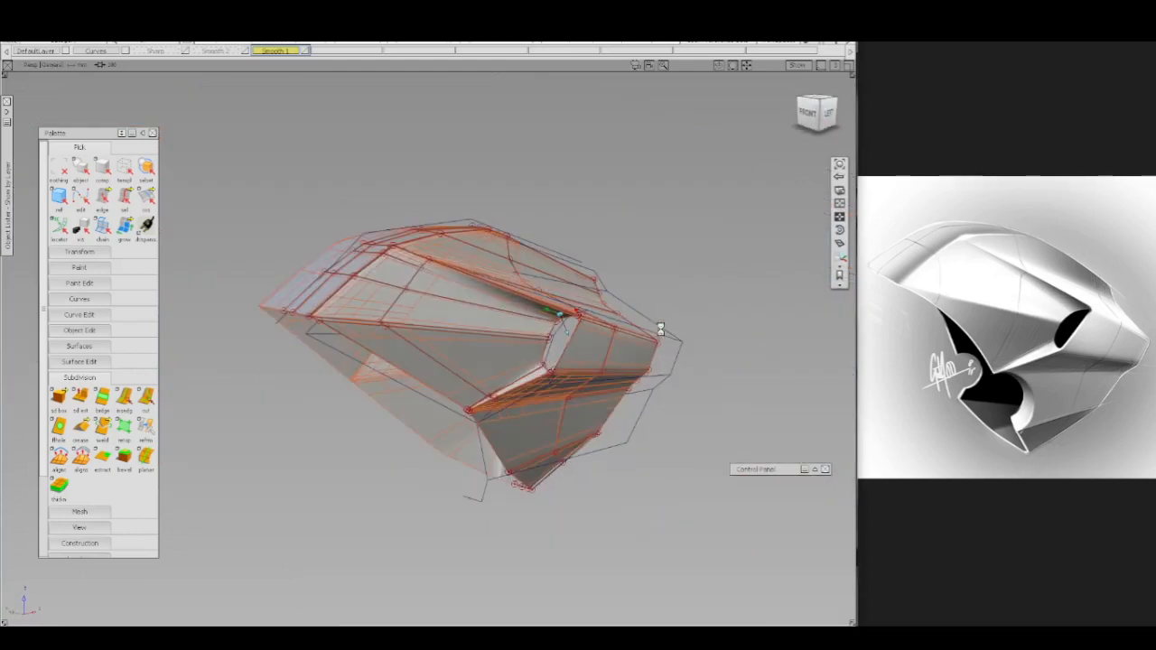
ctrl+shift+drag(667, 287, 671, 238)
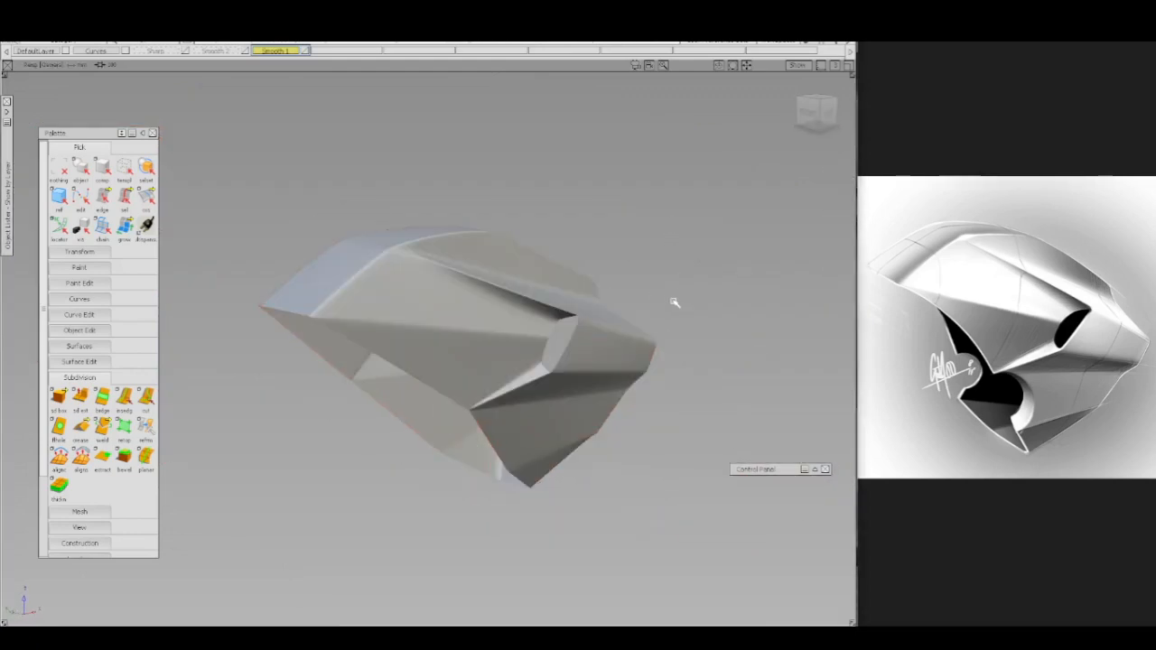
alt+shift+right_drag(674, 324, 676, 310)
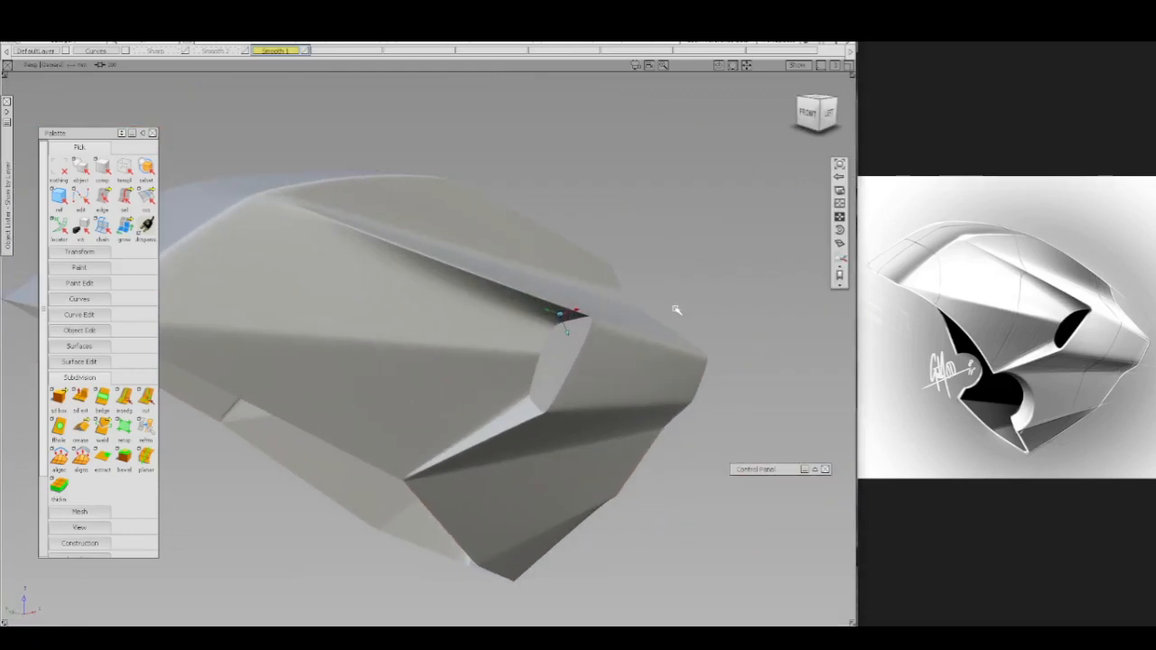
ctrl+shift+drag(660, 323, 662, 282)
ctrl+shift+drag(575, 325, 614, 326)
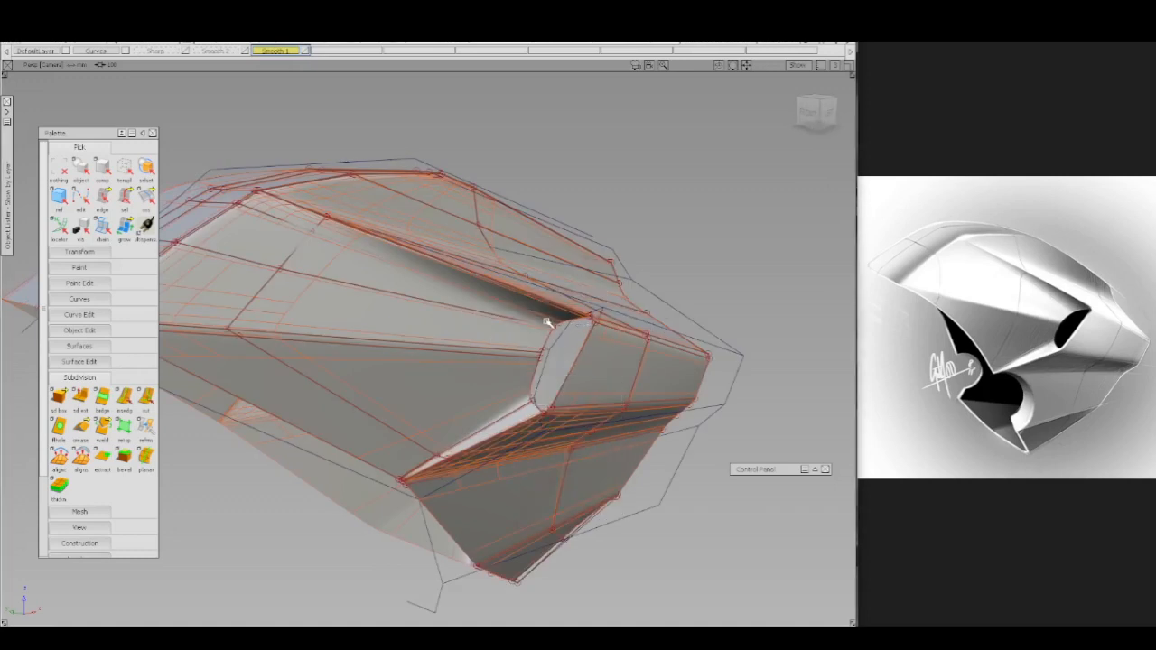
ctrl+shift+middle_drag(575, 361, 570, 350)
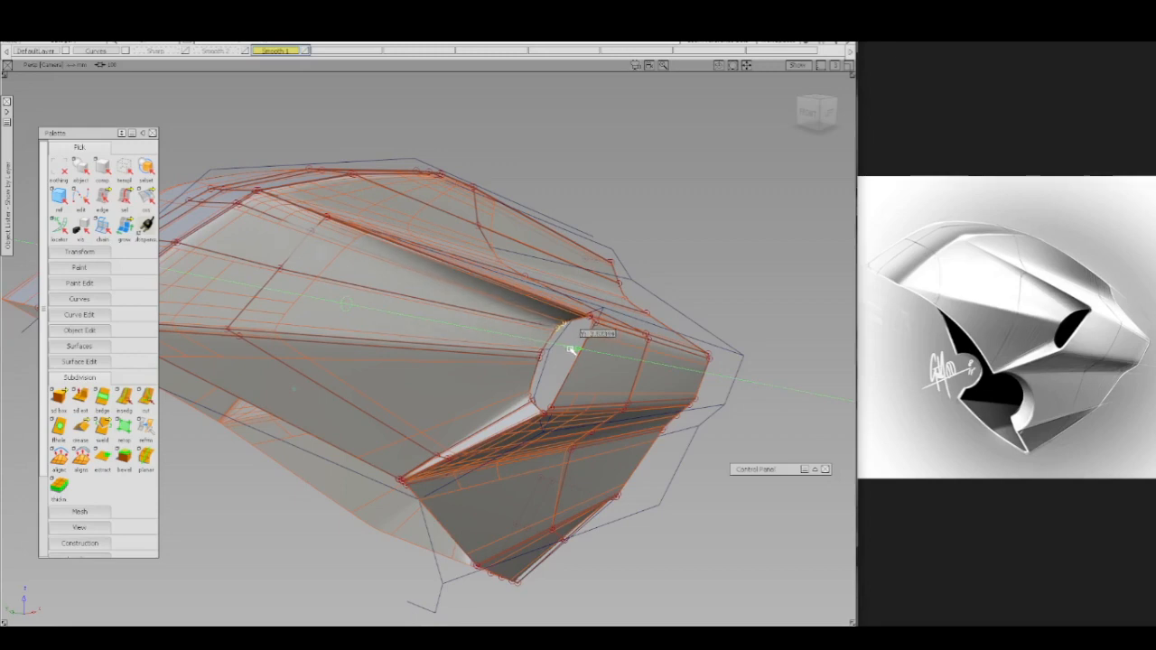
middle_drag(572, 349, 572, 349)
key(alt+m)
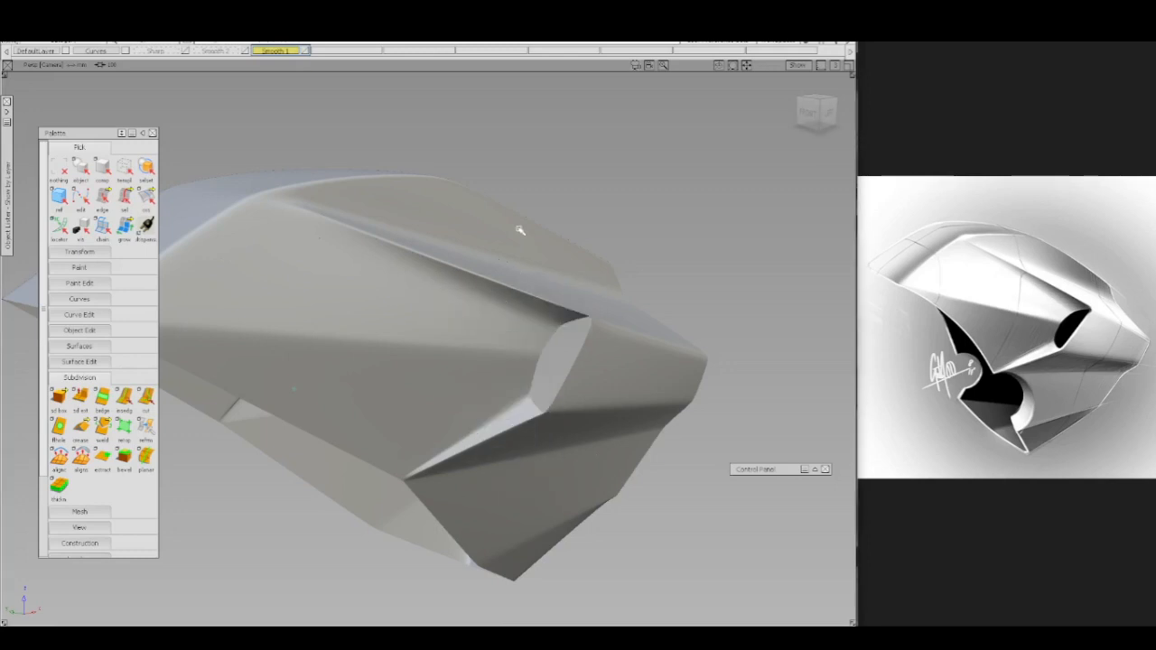
- Inspect where the side crease meets the helmet's top edge, first as smooth surface and with the control mesh shown
alt+shift+right_drag(492, 290, 491, 294)
alt+shift+drag(491, 294, 426, 372)
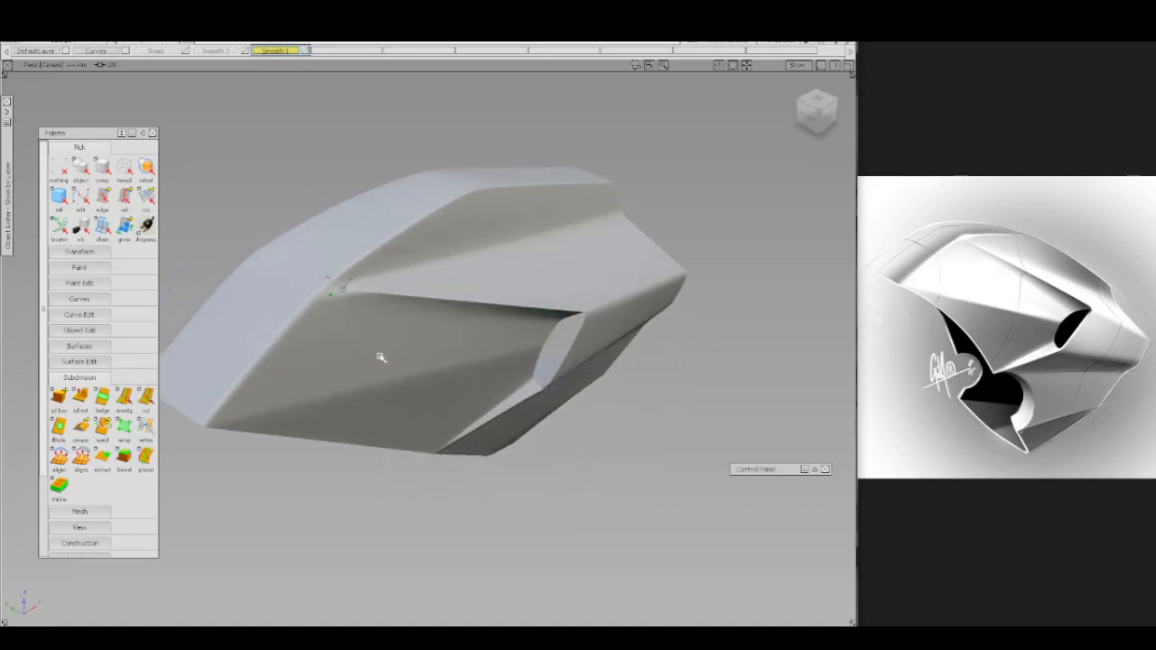
alt+shift+right_drag(382, 356, 390, 311)
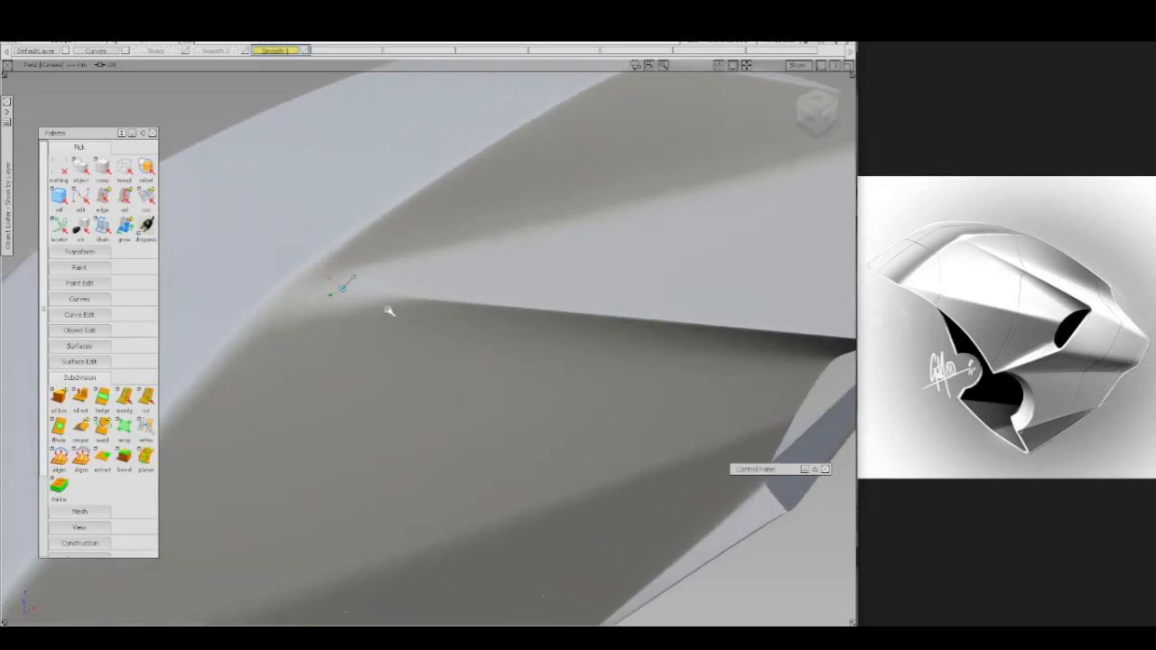
key(alt+m)
mouse_move(363, 368)
alt+shift+mouse_down()
mouse_move(304, 374)
mouse_move(299, 362)
alt+shift+mouse_up()
alt+shift+middle_drag(349, 352, 406, 350)
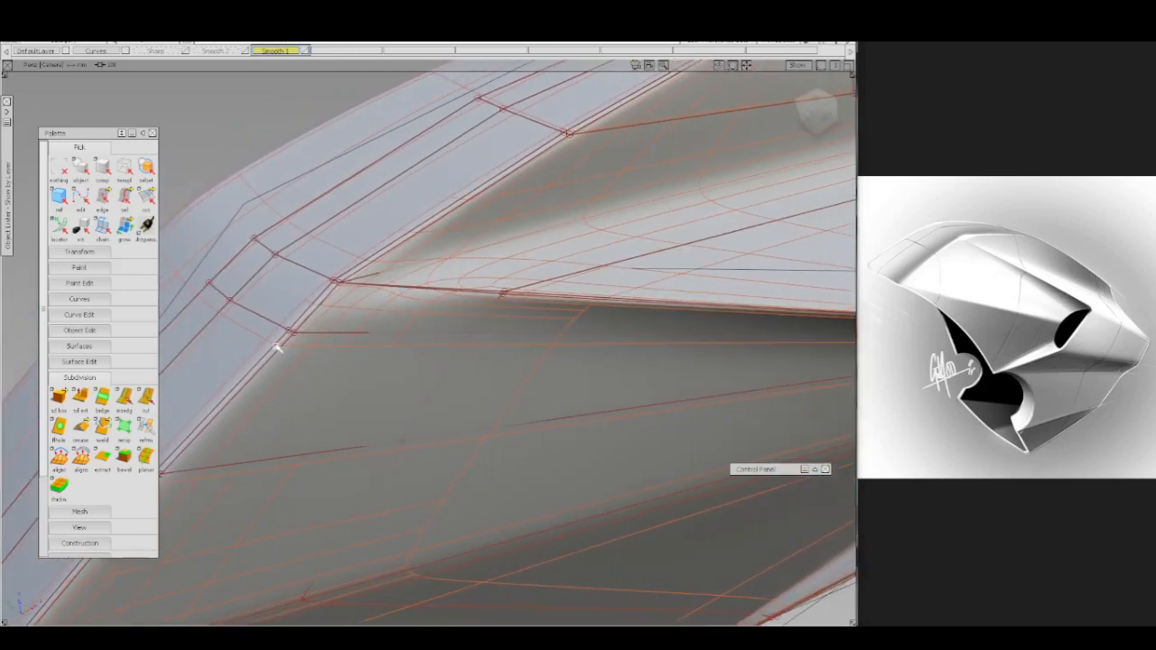
- Try a Subdiv Multicut across edges from the crease's upper corner vertex into the side surface, with offset 1
ctrl+shift+drag(277, 347, 339, 337)
key(alt+c)
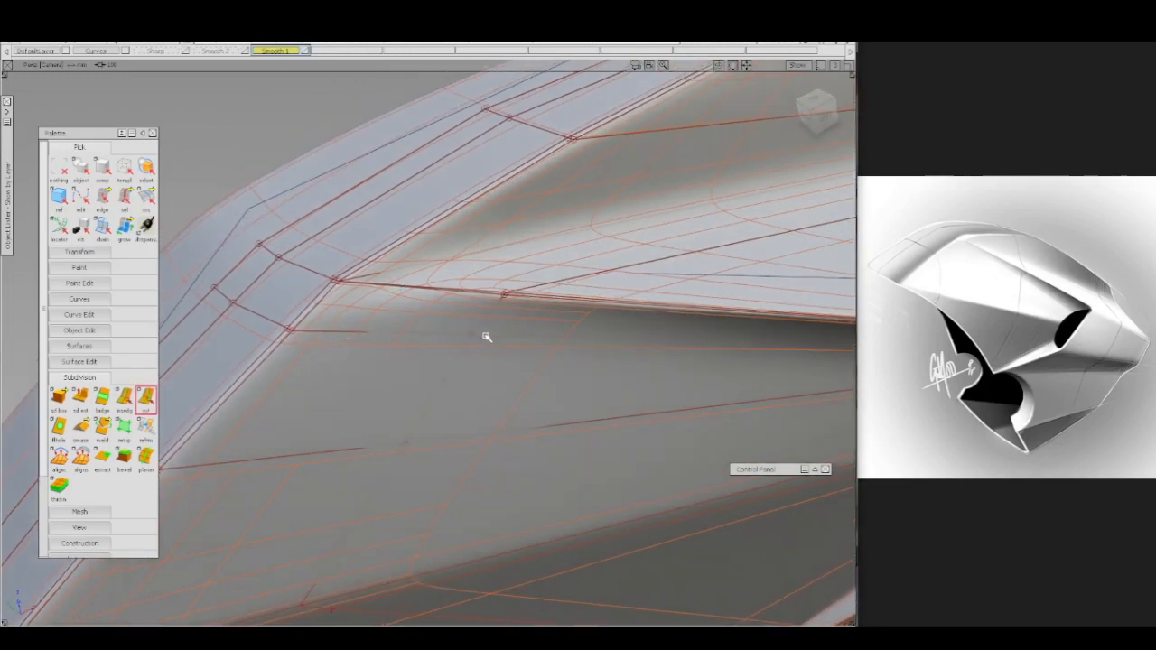
click(471, 339)
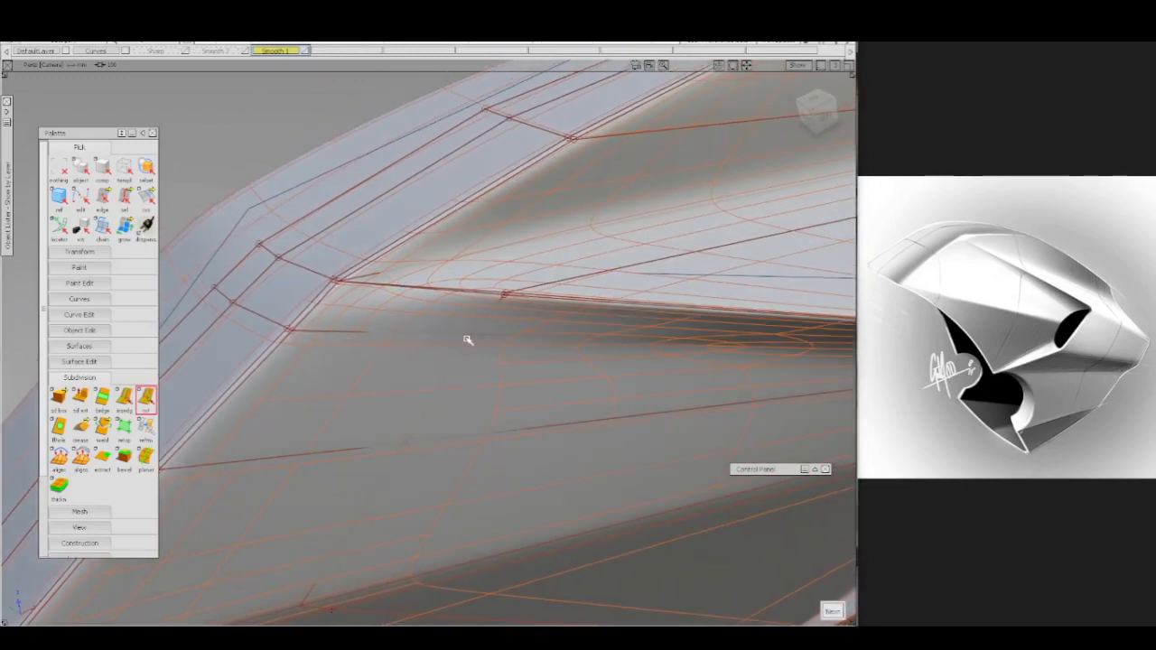
drag(467, 339, 465, 339)
key(ctrl+grave)
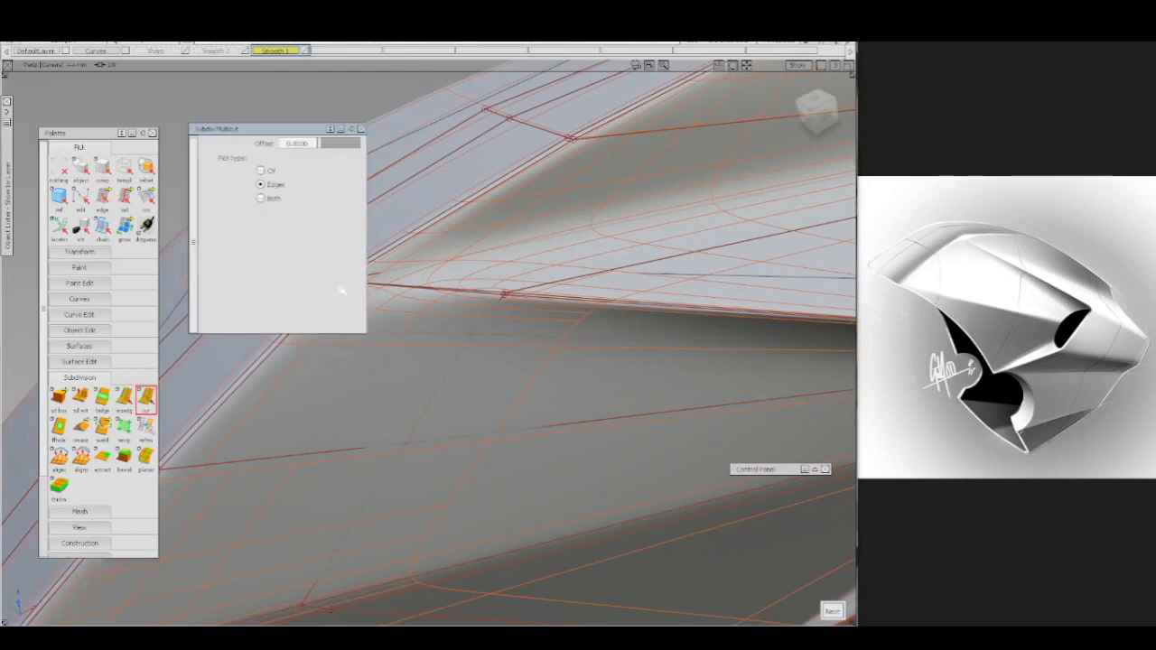
alt+shift+middle_drag(478, 325, 565, 361)
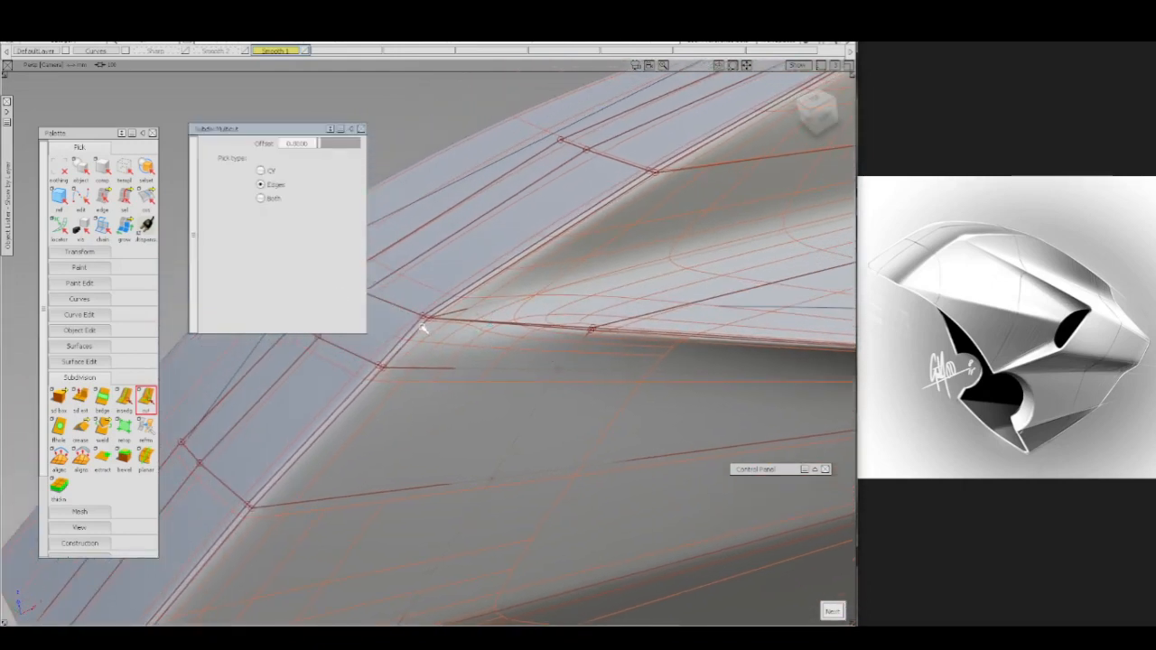
click(430, 321)
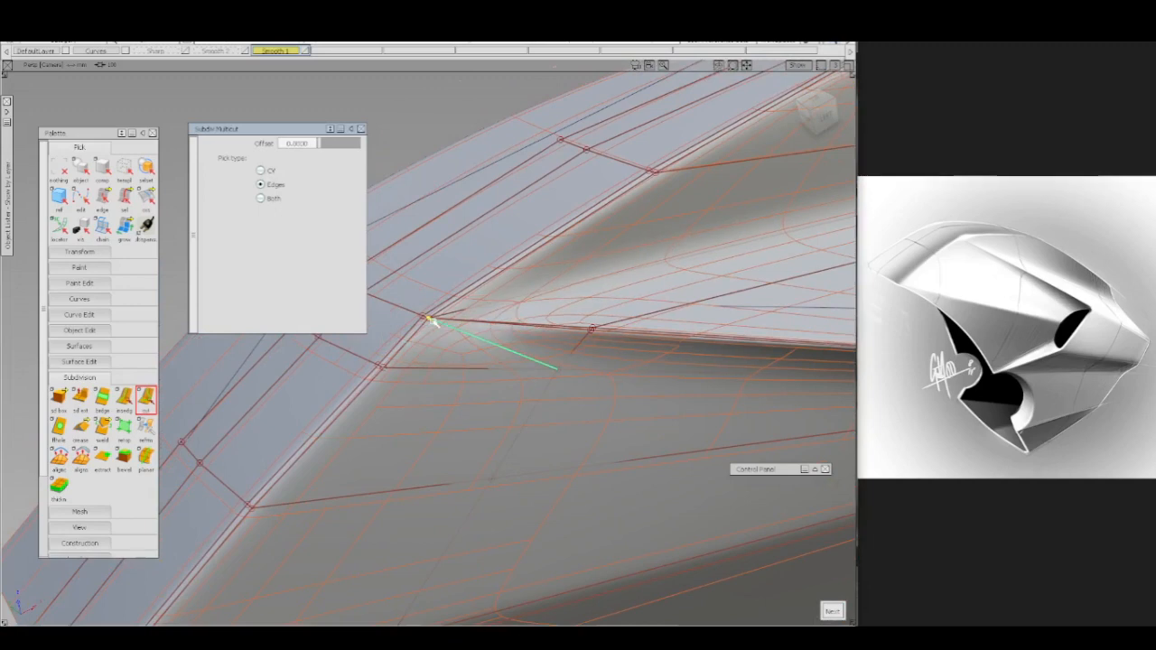
alt+shift+drag(468, 366, 516, 320)
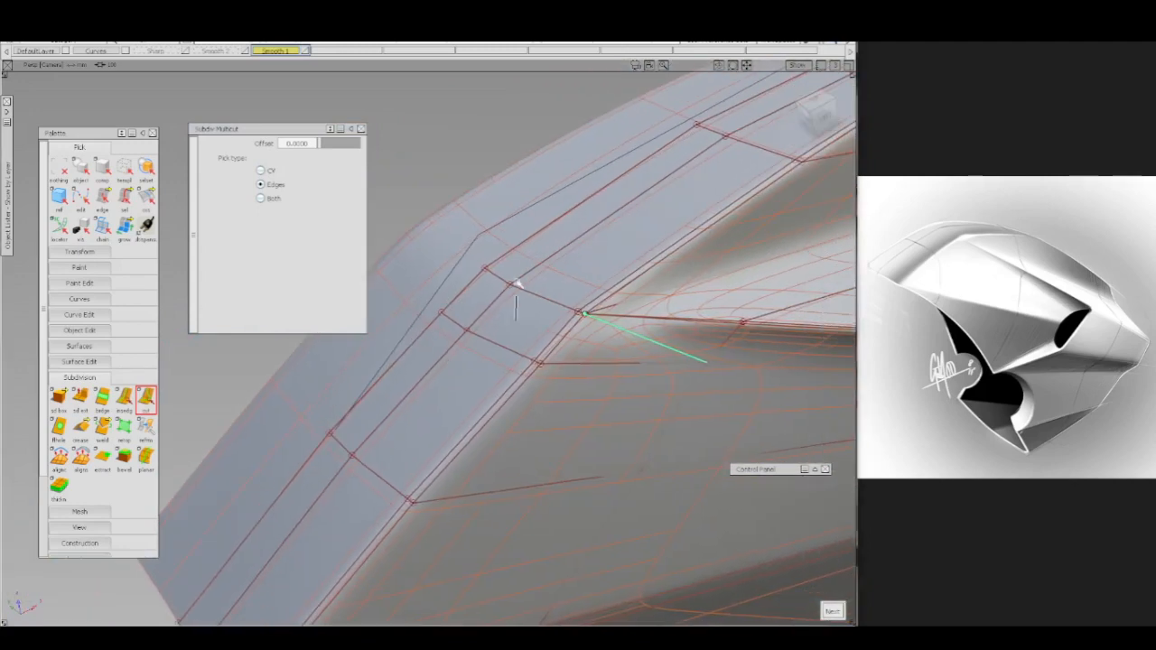
mouse_move(505, 362)
alt+shift+mouse_down()
mouse_move(449, 331)
mouse_move(498, 312)
mouse_move(558, 397)
mouse_move(701, 404)
mouse_move(645, 388)
mouse_move(670, 341)
alt+shift+mouse_up()
key(1)
key(1)
alt+shift+click(671, 319)
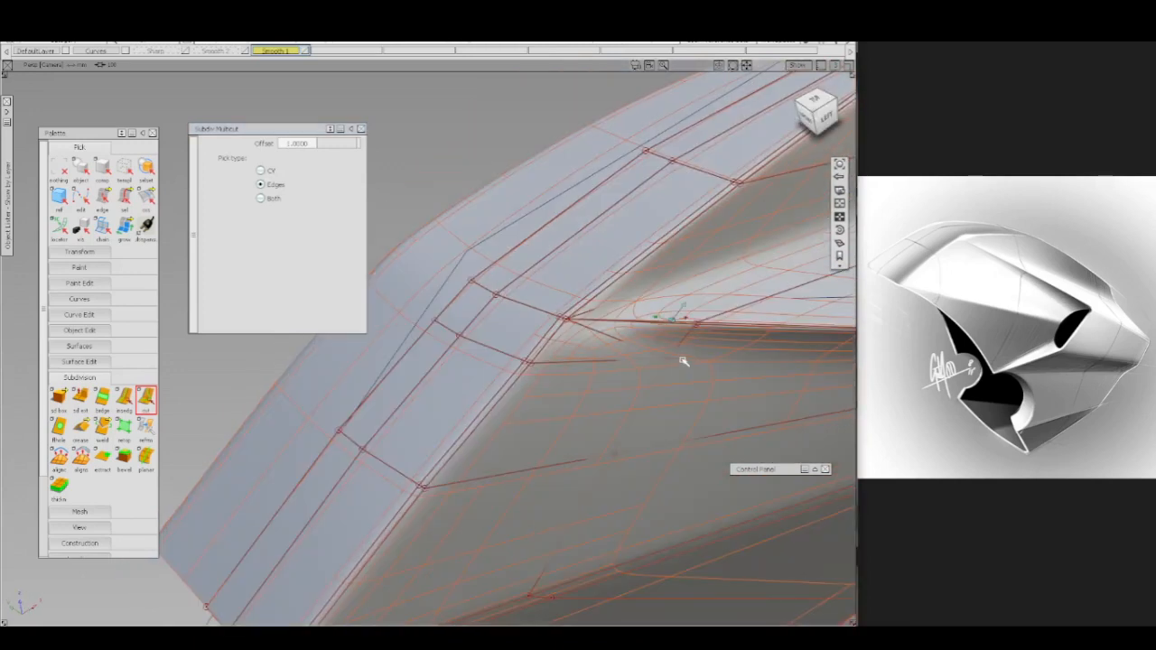
- Examine the cut around the crease's upper corner and check the smooth surface with the control mesh hidden
alt+shift+right_drag(682, 359, 683, 353)
alt+shift+drag(683, 353, 580, 375)
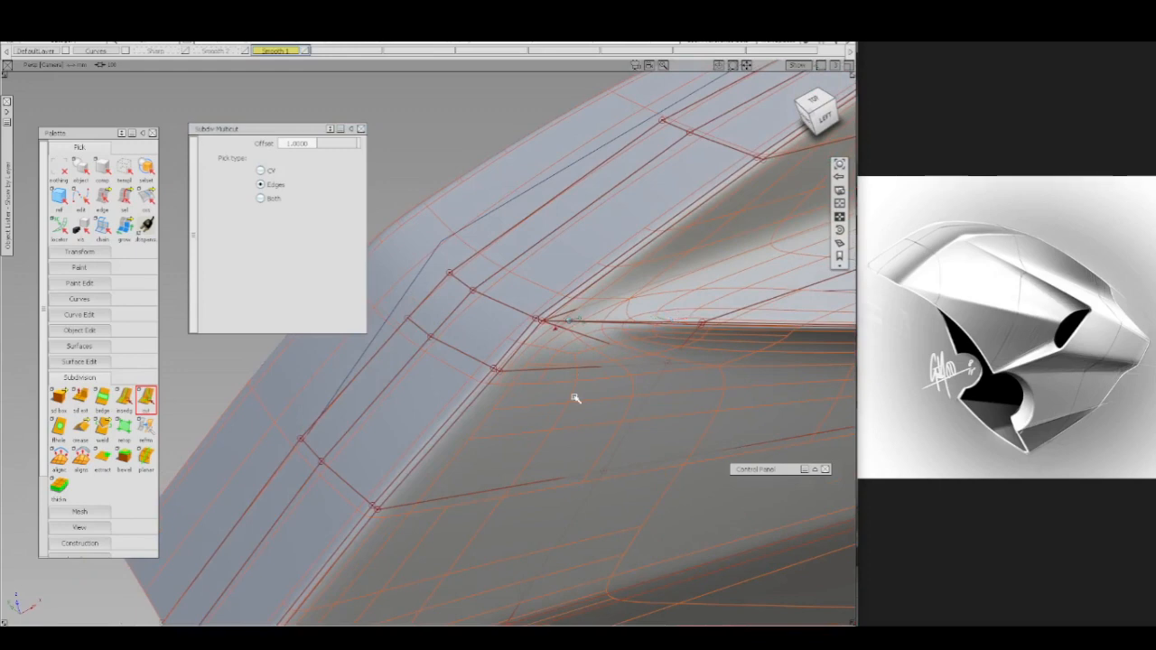
alt+shift+right_drag(576, 400, 574, 374)
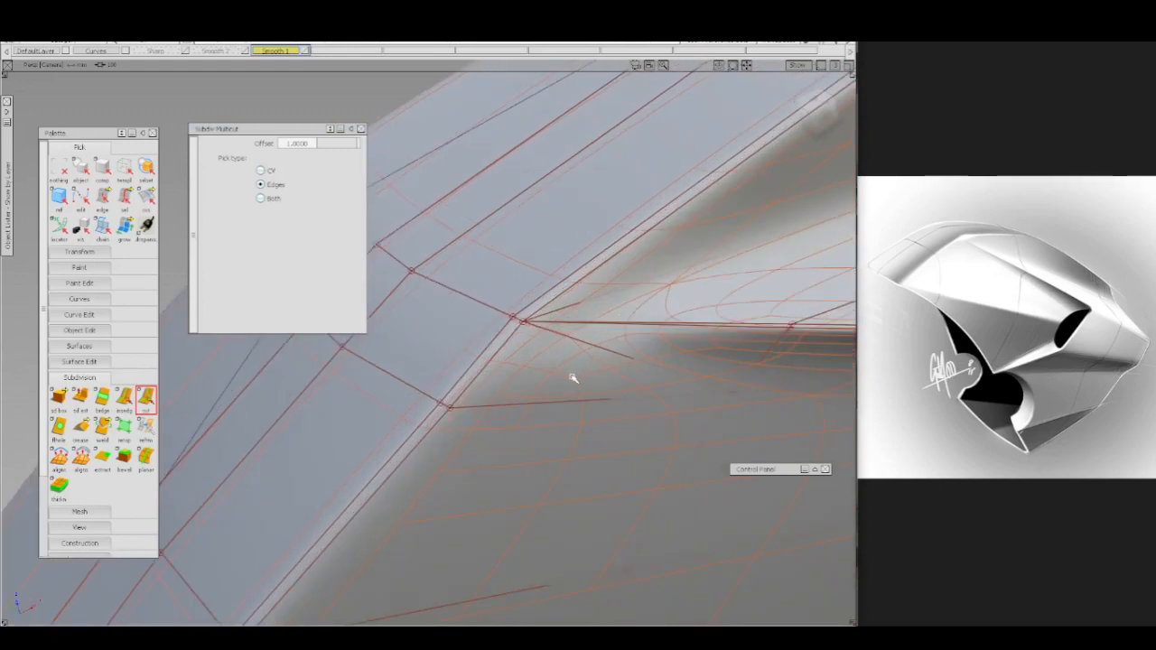
alt+shift+drag(557, 431, 428, 380)
alt+shift+right_drag(568, 381, 565, 434)
key(ctrl+space)
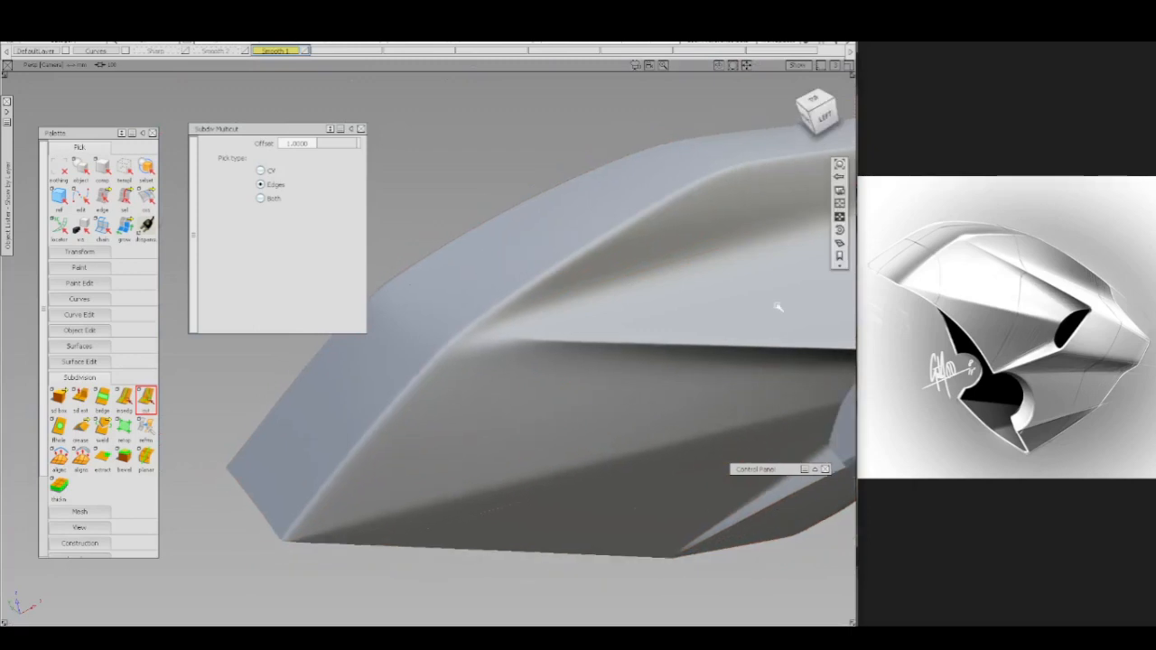
- Return to the saved perspective view of the whole helmet and check its surface with diagnostic shading and normal shading
click(840, 267)
click(808, 288)
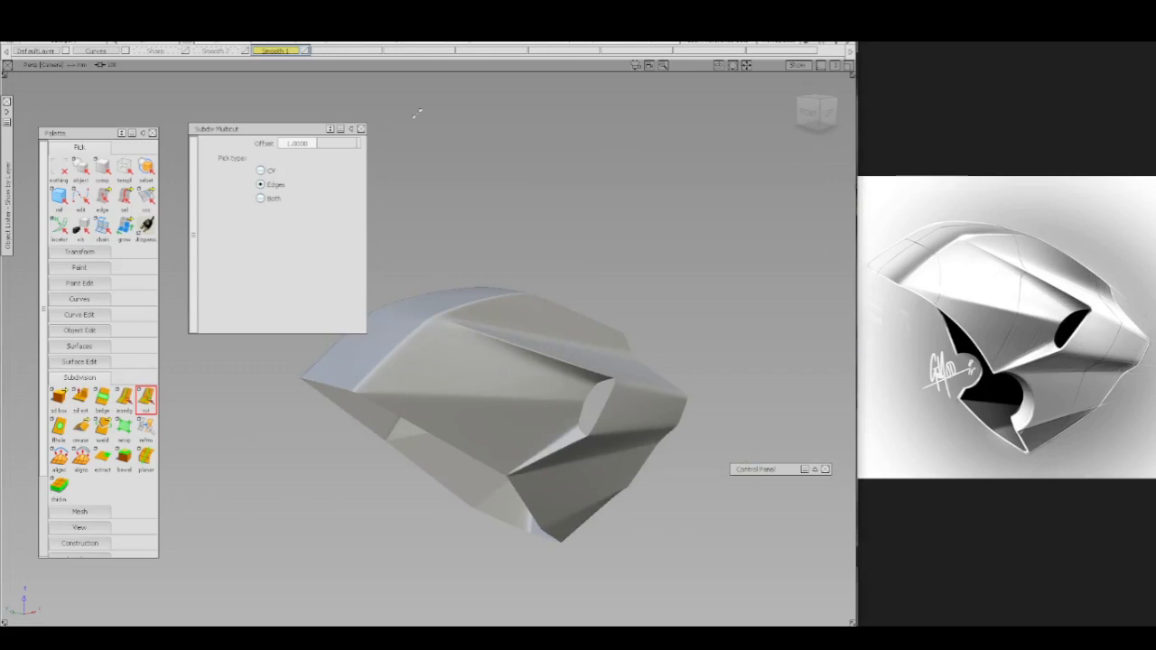
ctrl+shift+drag(421, 114, 427, 139)
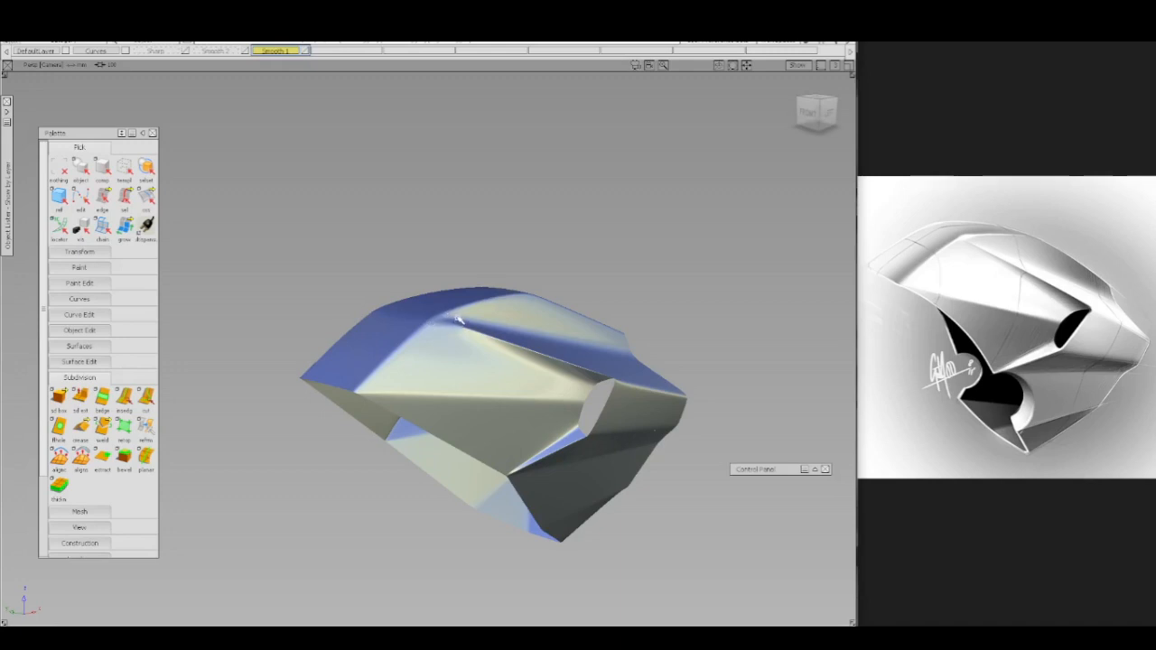
key(1)
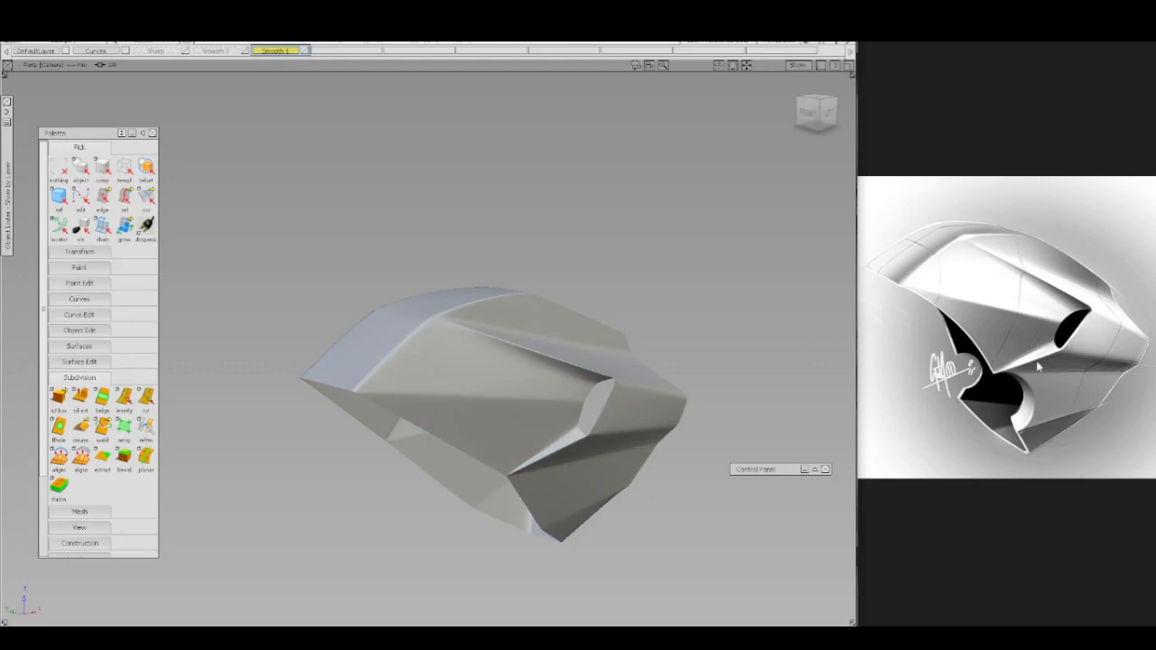
- Show the control mesh and examine the side opening's edge and its pointed upper corner up close
click(607, 413)
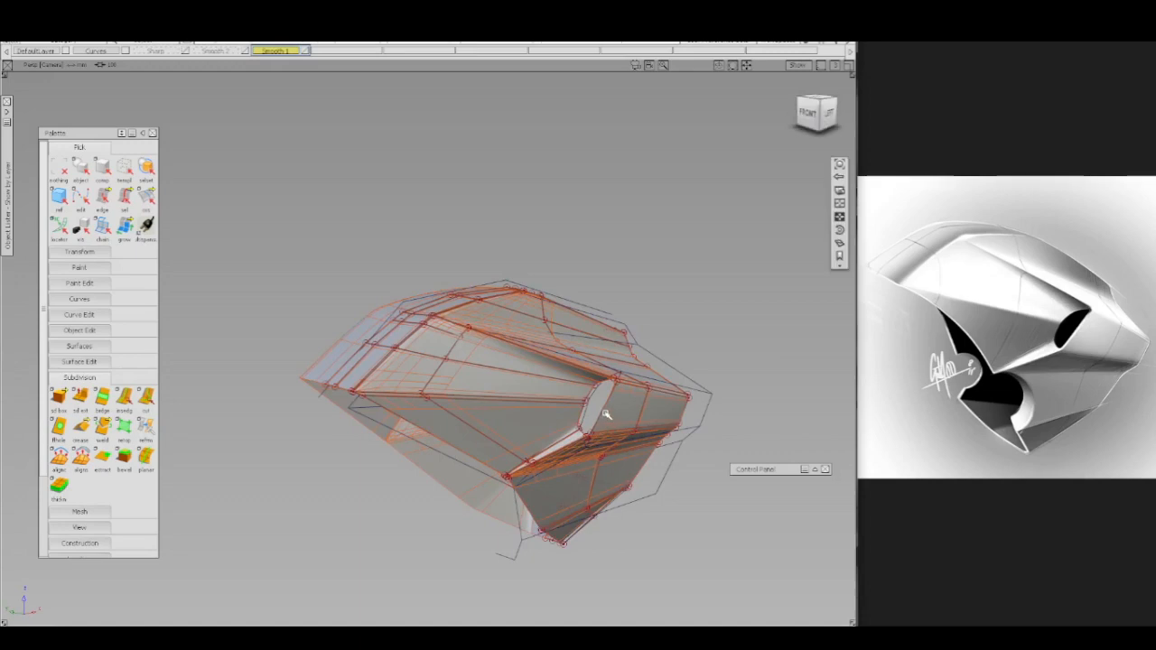
alt+shift+right_drag(616, 454, 637, 375)
alt+shift+drag(537, 552, 559, 521)
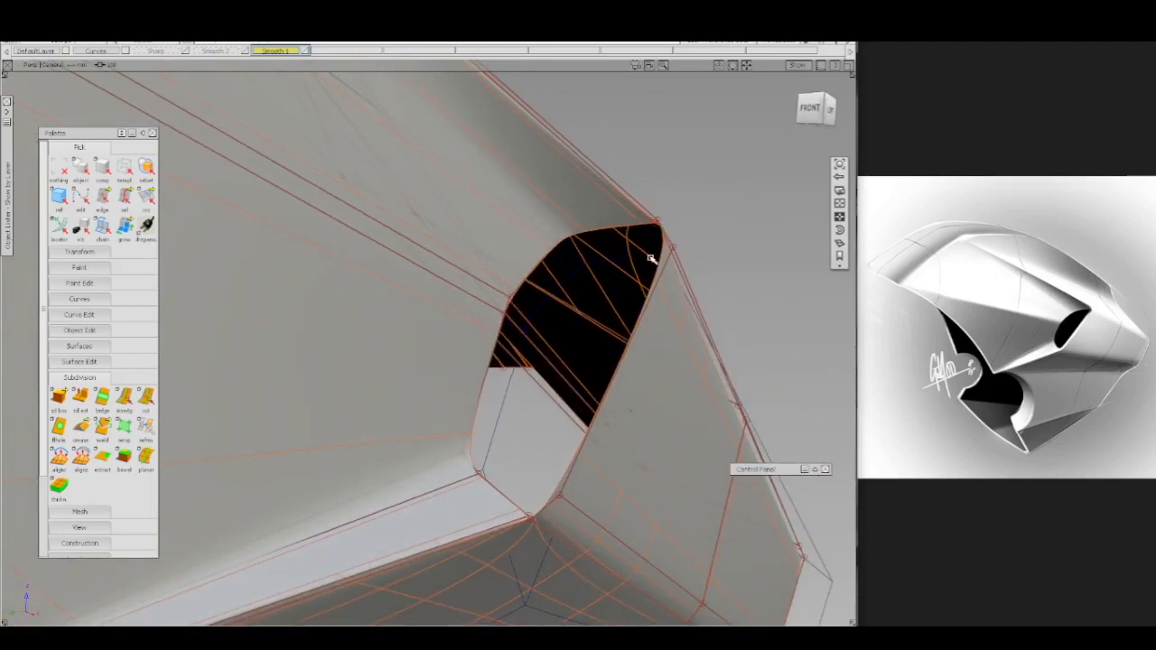
alt+shift+drag(650, 259, 692, 278)
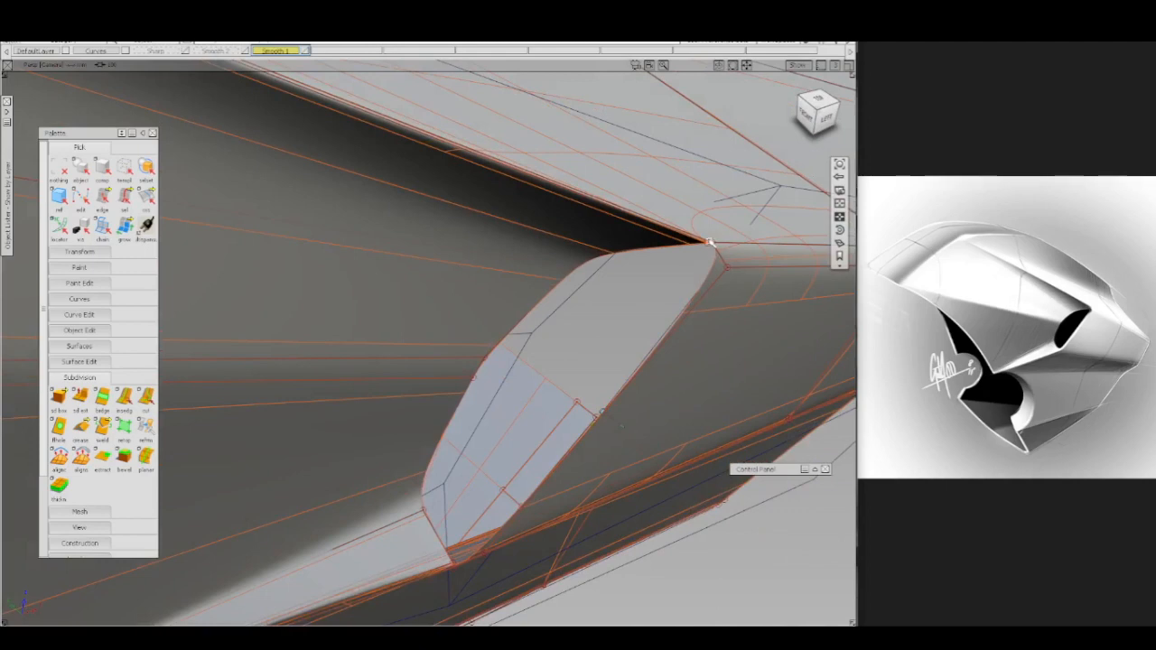
alt+shift+right_drag(708, 325, 725, 276)
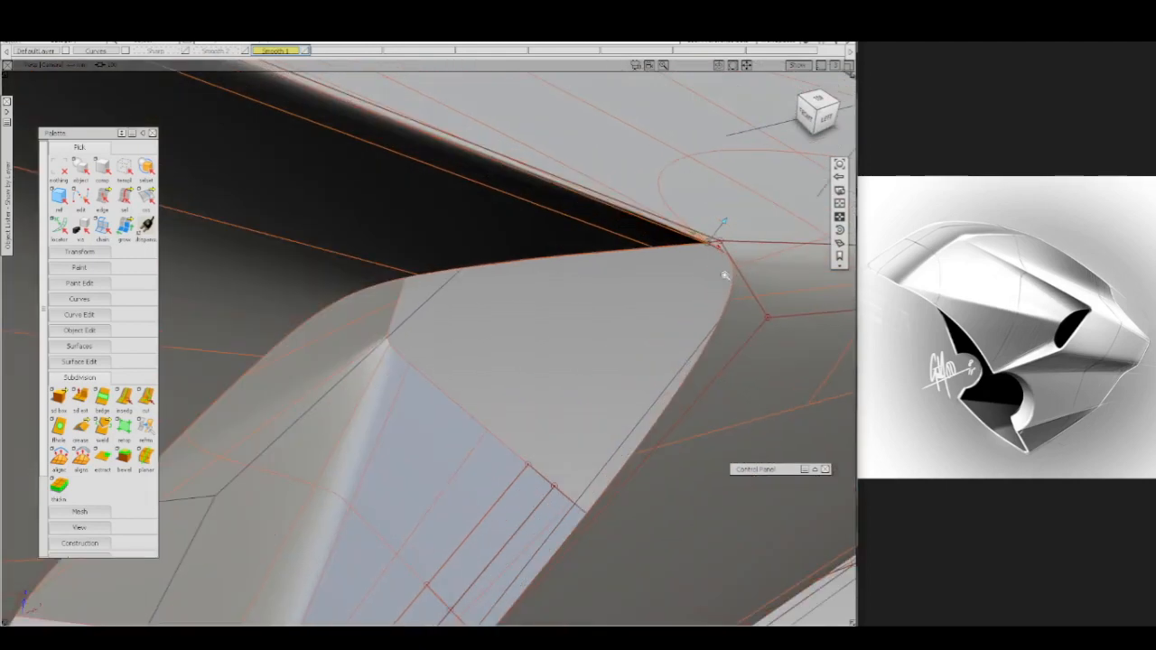
alt+shift+drag(725, 276, 702, 439)
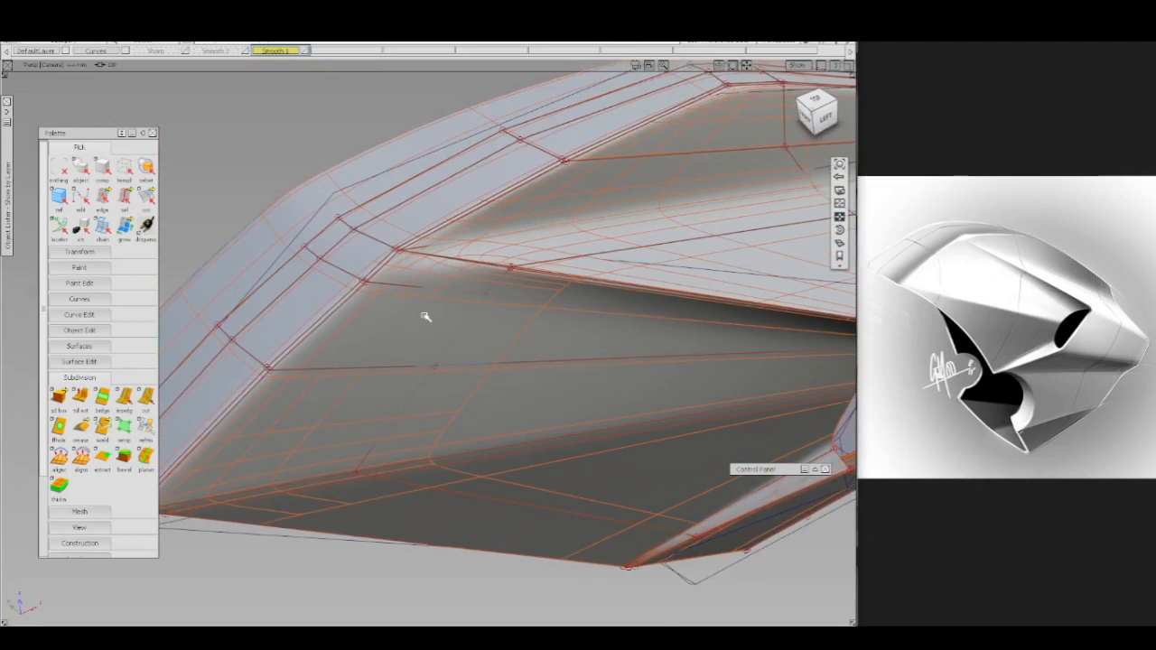
- Examine the crease's upper corner on the current mesh and switch to the Smooth 2 layer to compare the surface there
alt+shift+drag(425, 316, 508, 381)
alt+shift+right_drag(506, 373, 503, 356)
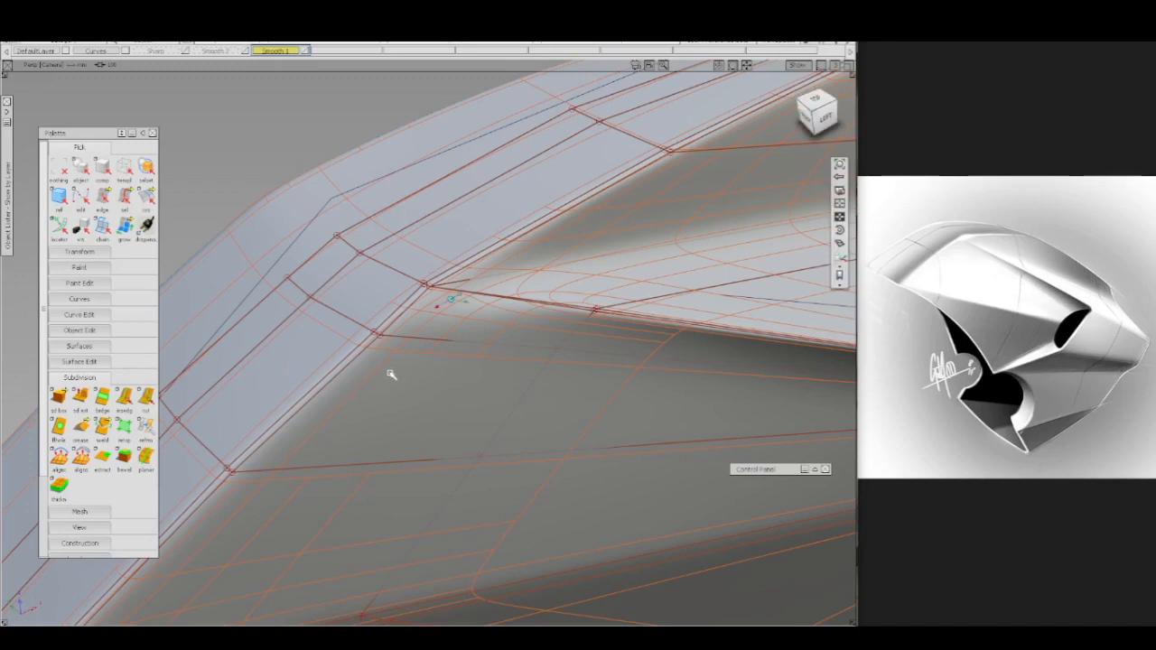
alt+shift+drag(388, 376, 503, 370)
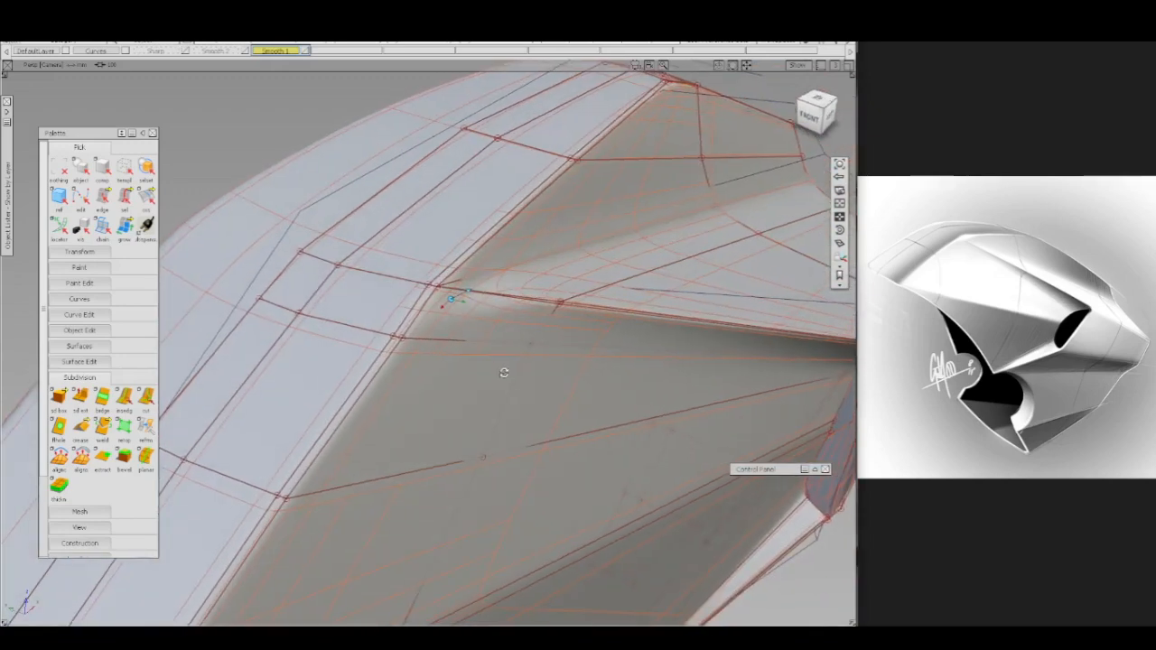
click(225, 50)
alt+shift+drag(310, 217, 279, 206)
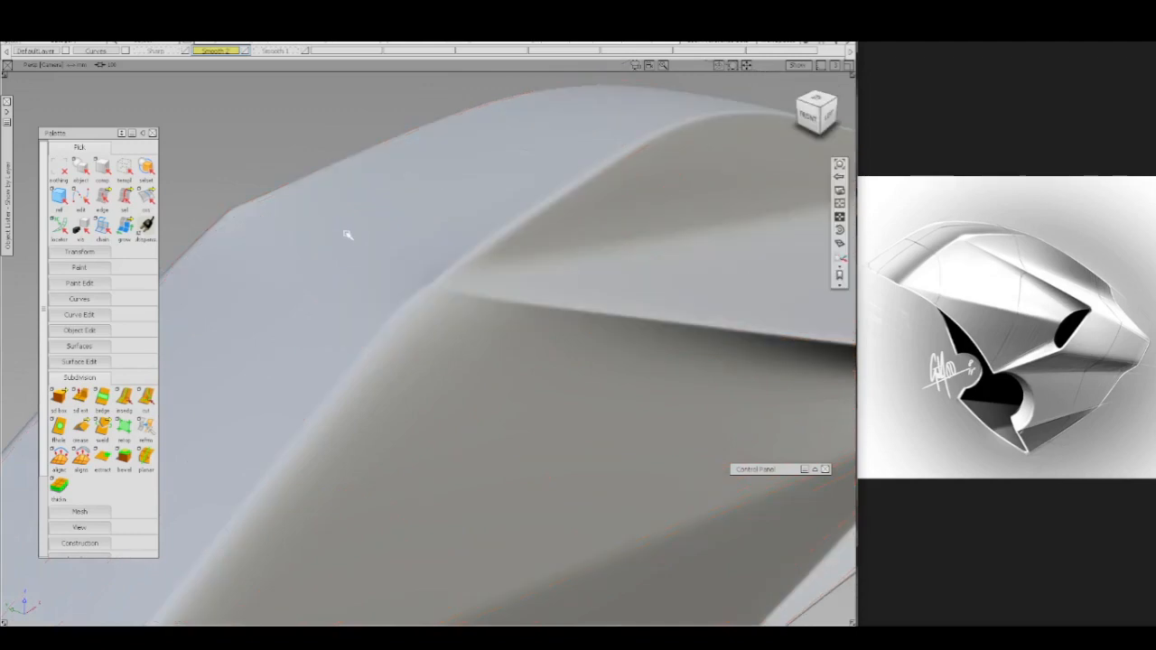
- Switch to the Smooth 1 layer, show its control mesh and examine the crease's upper corner up close
alt+shift+drag(346, 235, 318, 253)
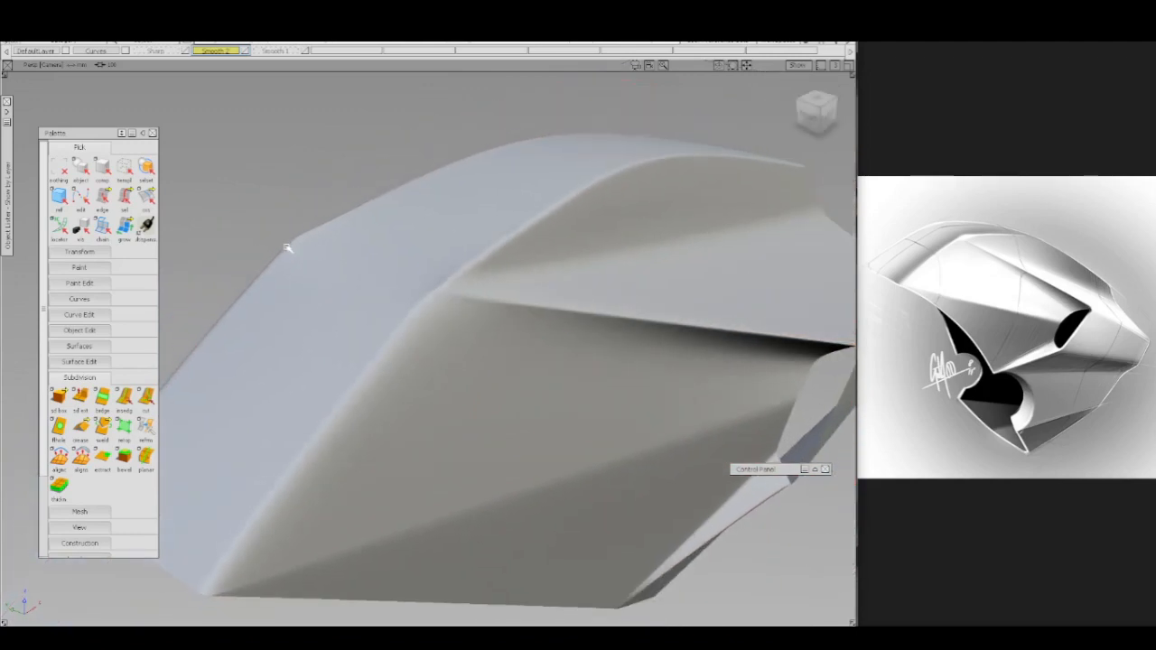
click(276, 51)
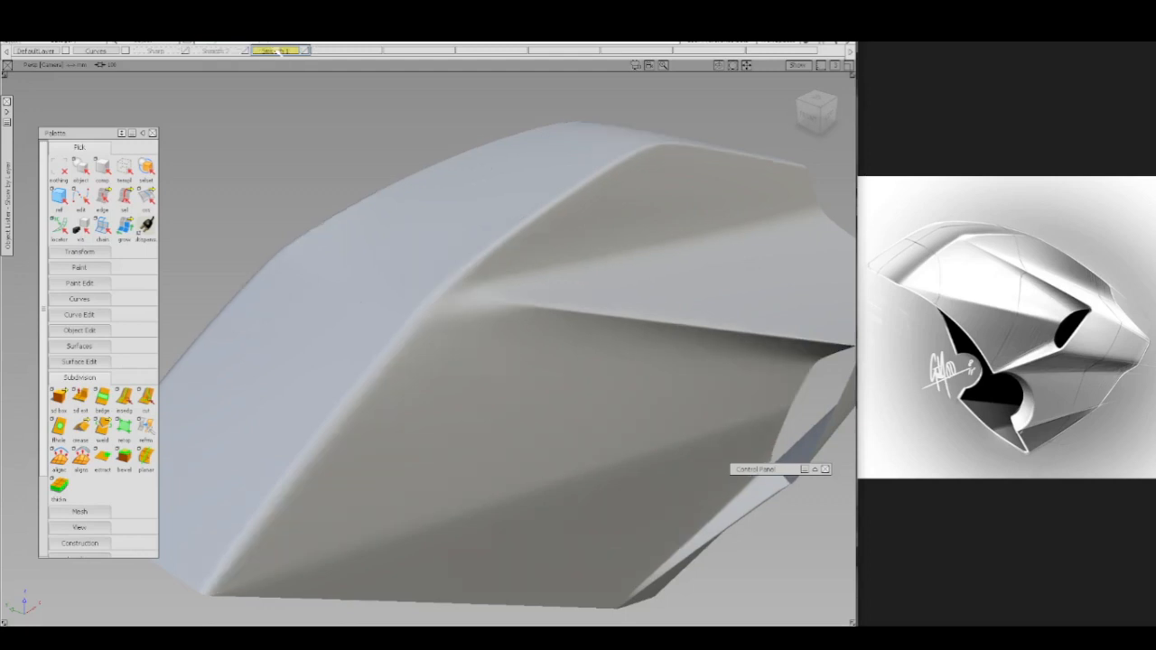
key(ctrl+m)
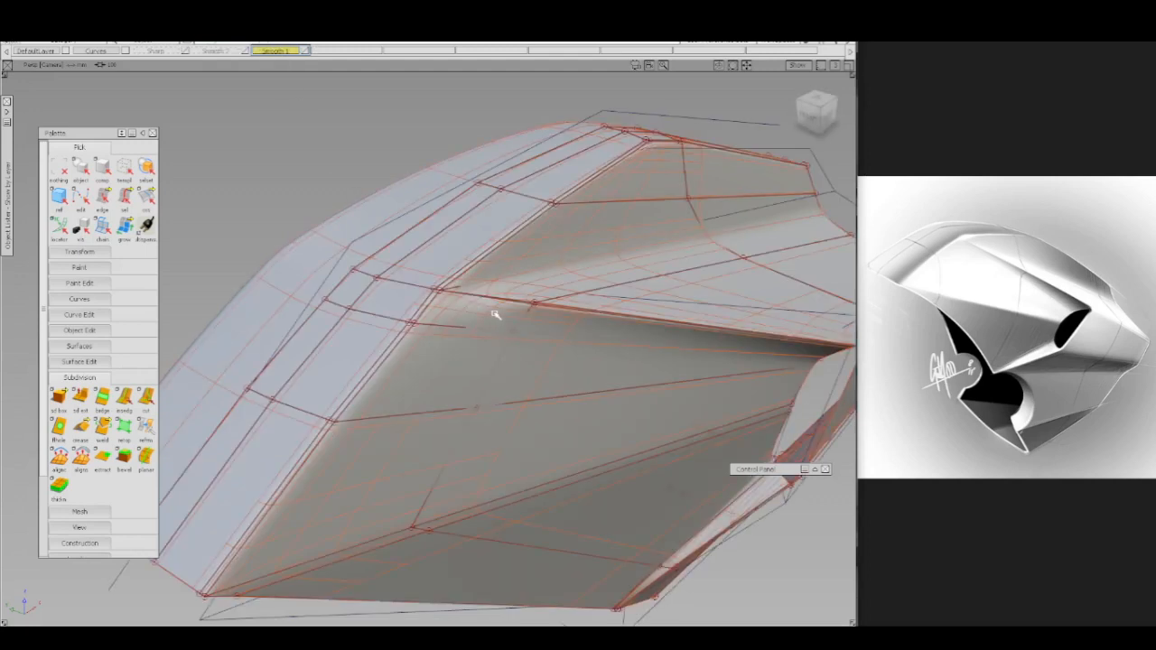
alt+shift+click(511, 291)
alt+shift+right_drag(523, 346, 525, 313)
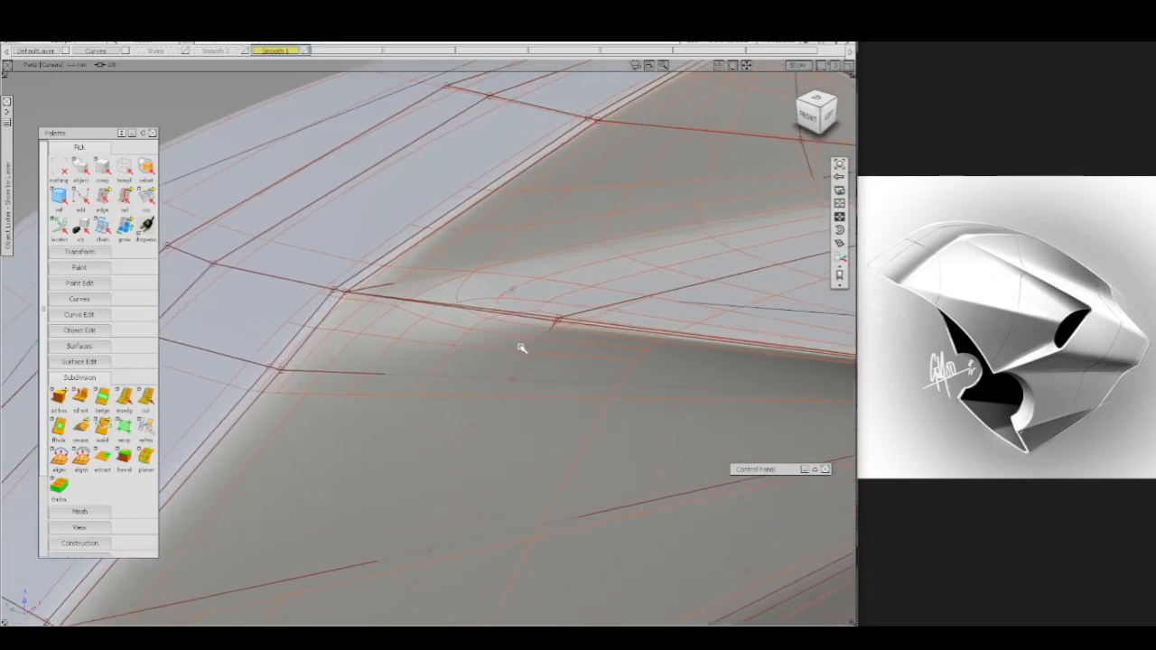
mouse_move(522, 348)
alt+shift+mouse_down()
mouse_move(566, 318)
mouse_move(600, 330)
mouse_move(508, 343)
mouse_move(424, 374)
mouse_move(556, 299)
alt+shift+mouse_up()
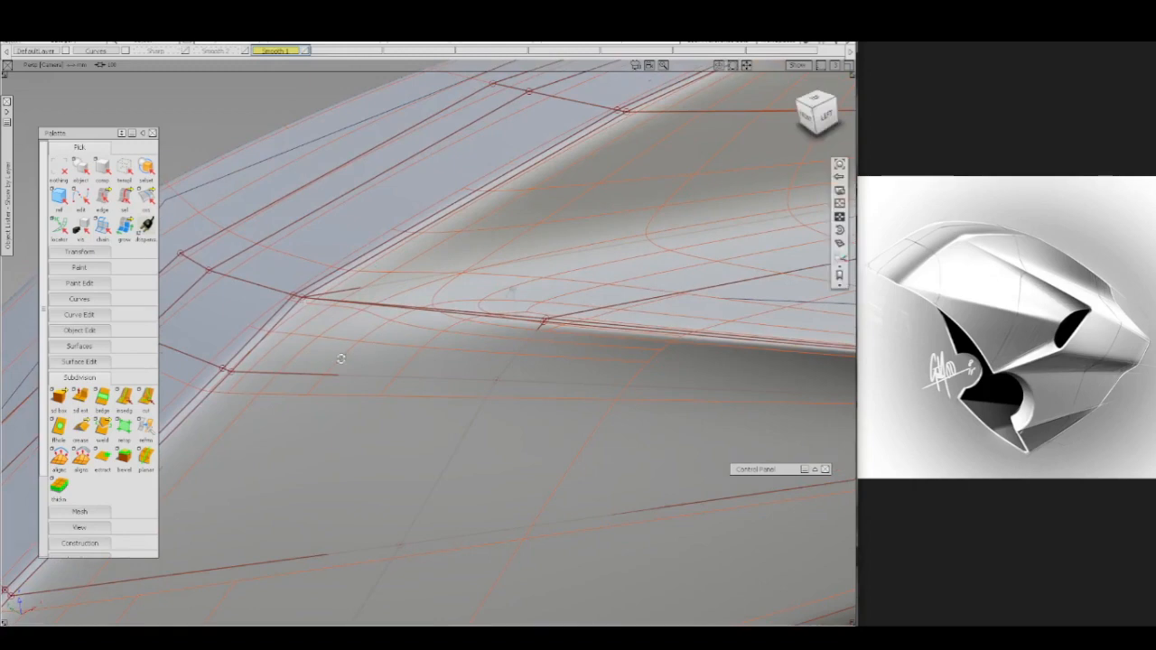
alt+shift+drag(344, 361, 475, 364)
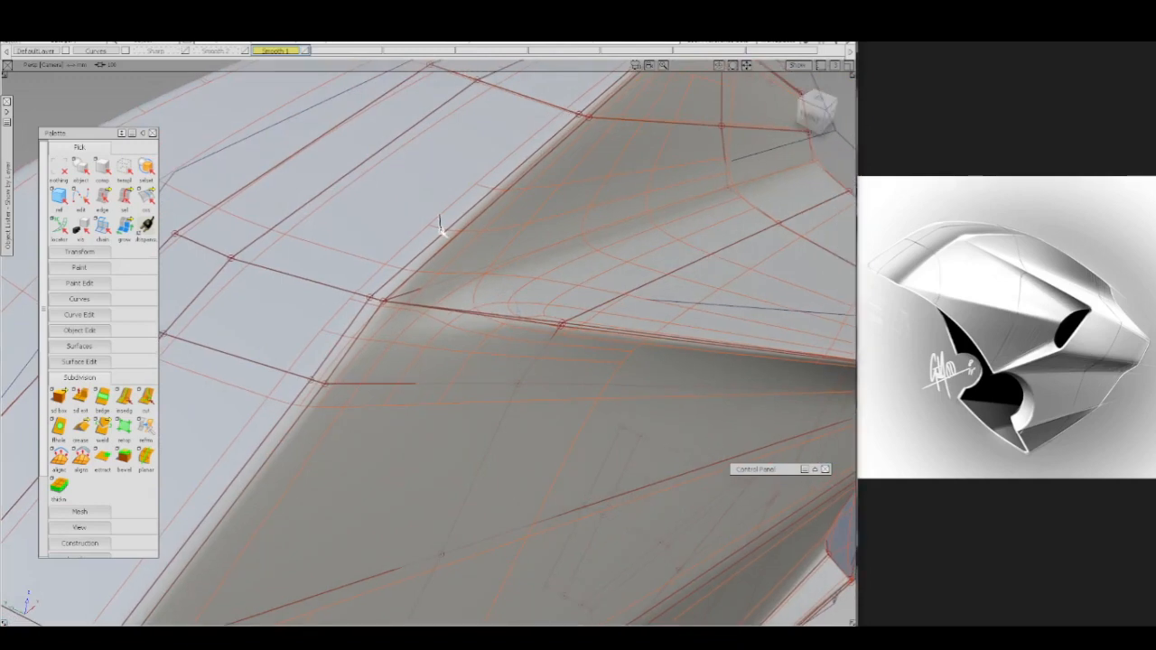
- Turn off the U and V isoparm display for the helmet's subdivision object
click(490, 253)
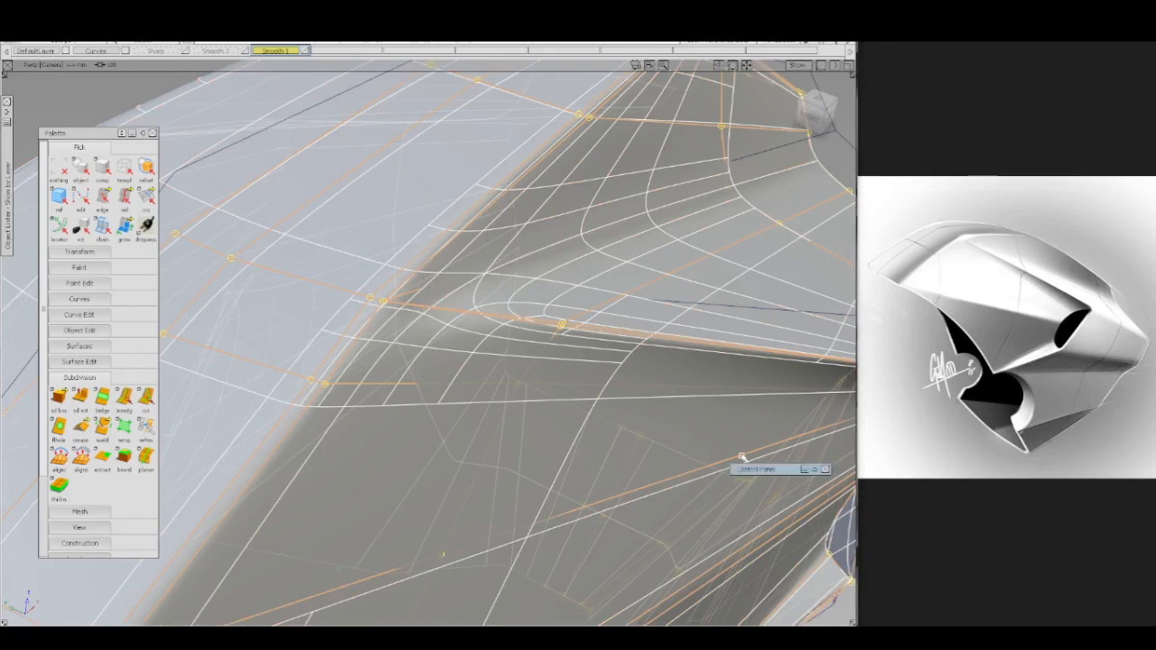
click(742, 466)
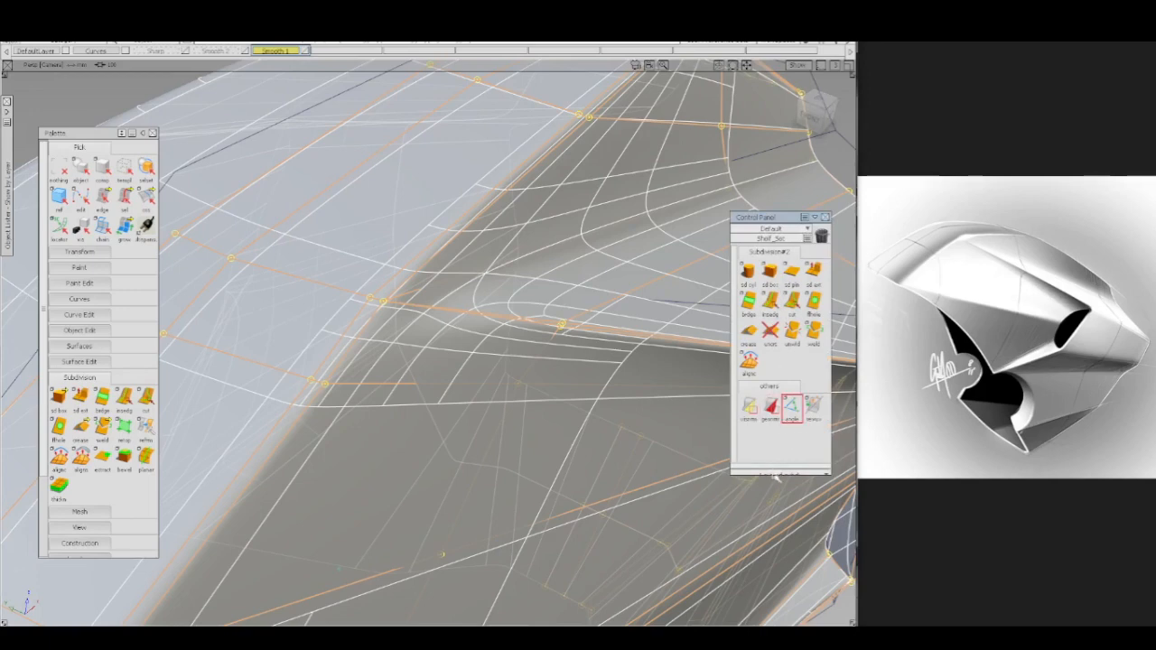
key(Escape)
drag(775, 523, 775, 529)
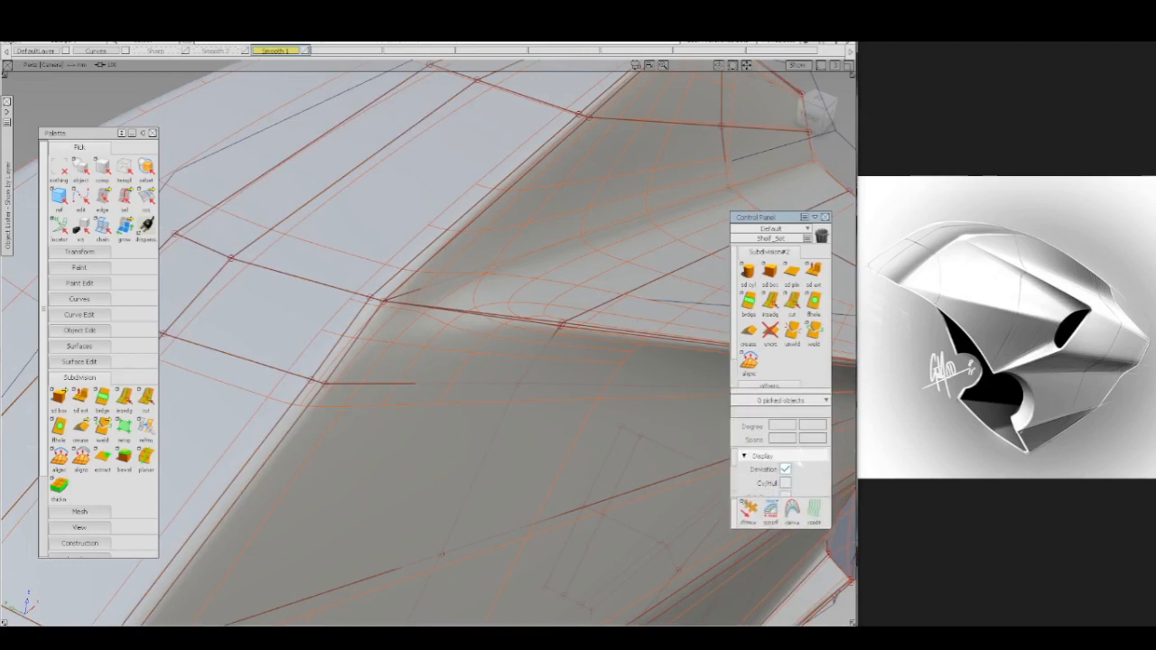
scroll(802, 477, down, 3)
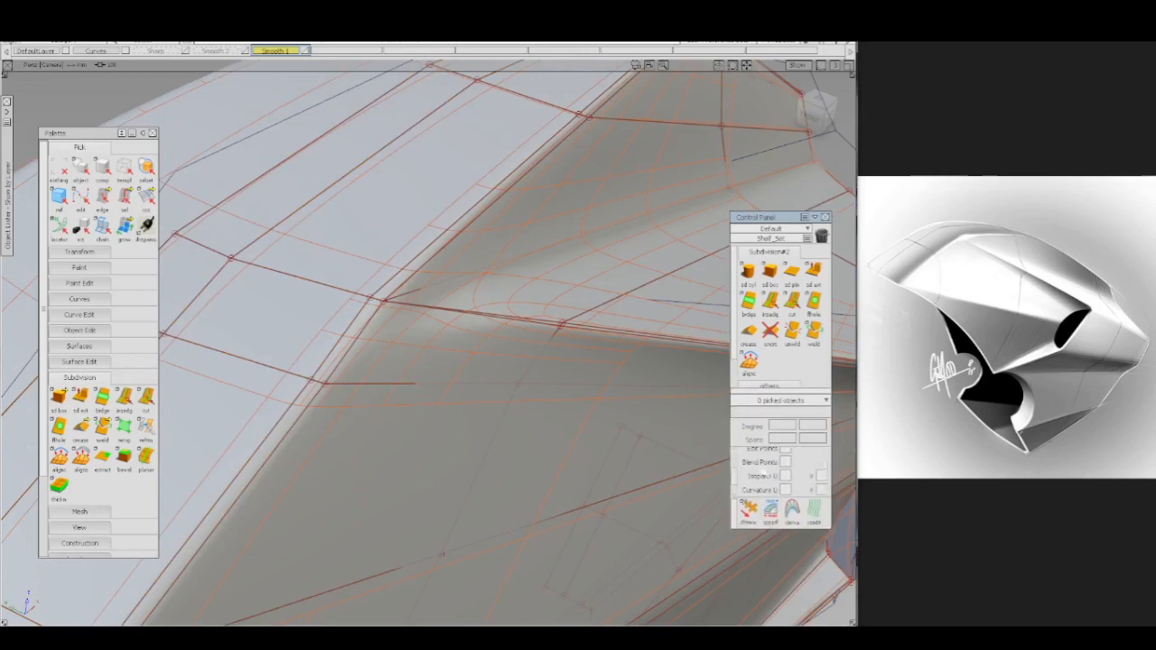
ctrl+shift+drag(560, 303, 563, 323)
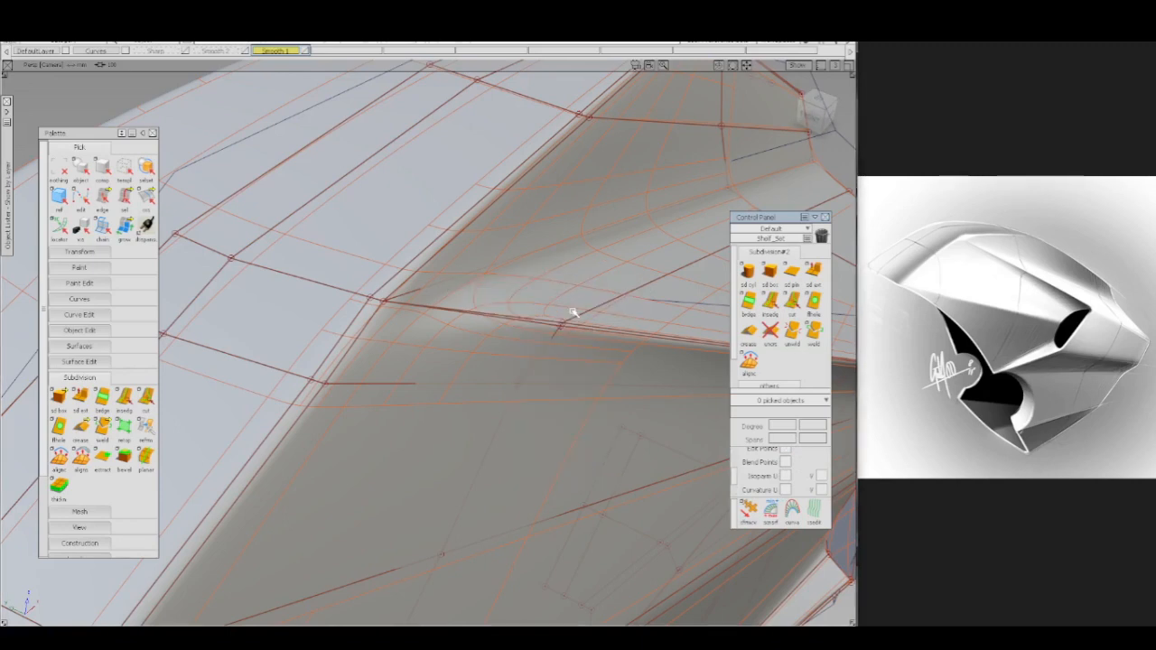
click(574, 312)
click(785, 476)
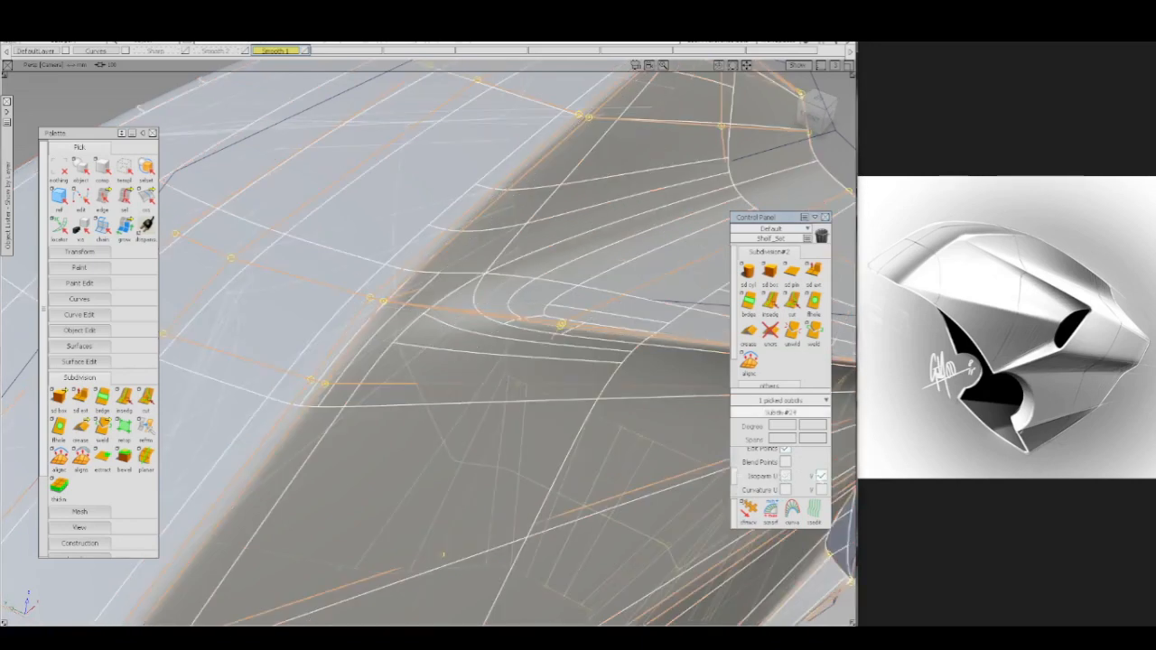
click(821, 476)
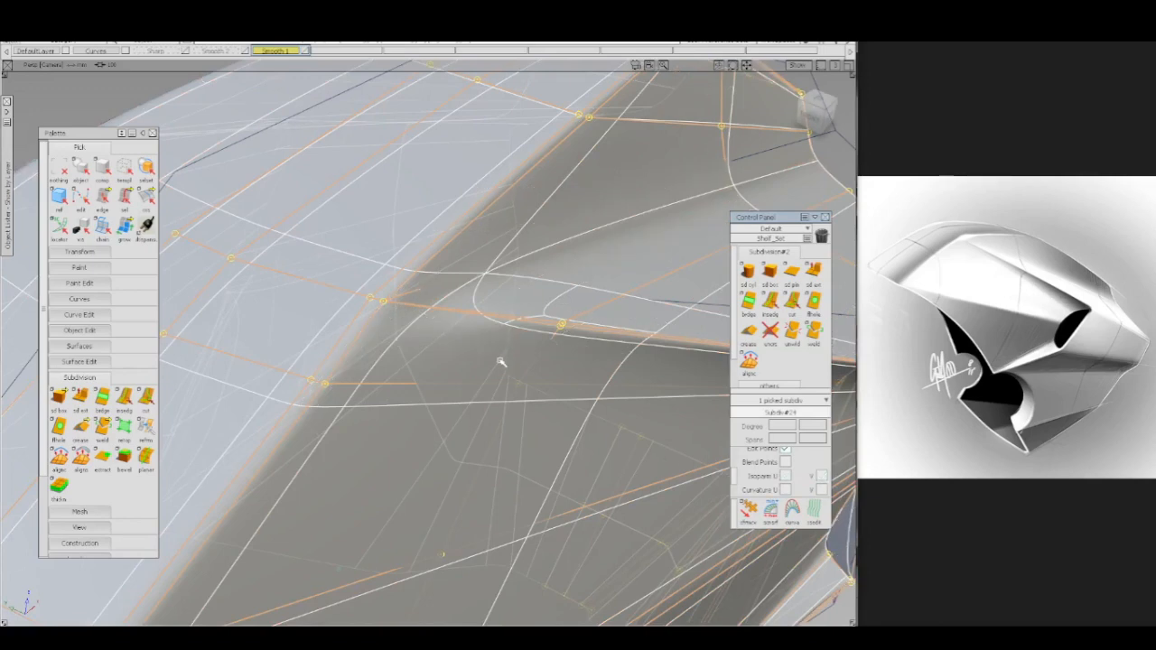
ctrl+shift+drag(499, 355, 495, 265)
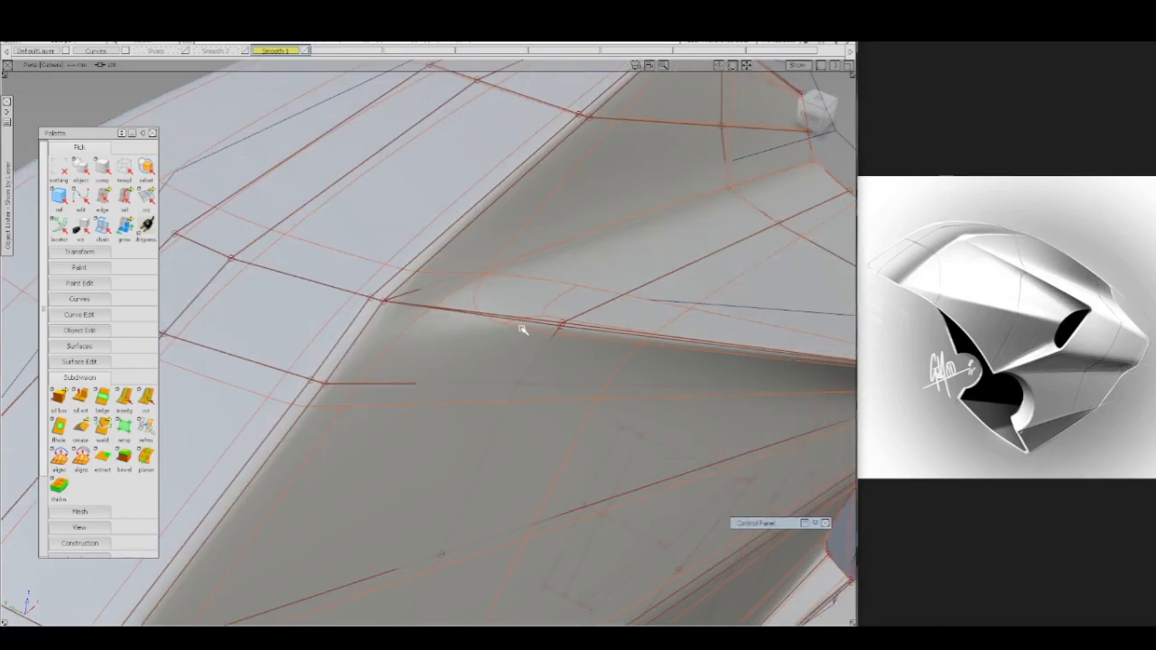
- Duplicate the Smooth 1 layer together with its contents
mouse_move(449, 378)
alt+shift+mouse_down()
mouse_move(313, 362)
mouse_move(437, 369)
alt+shift+mouse_up()
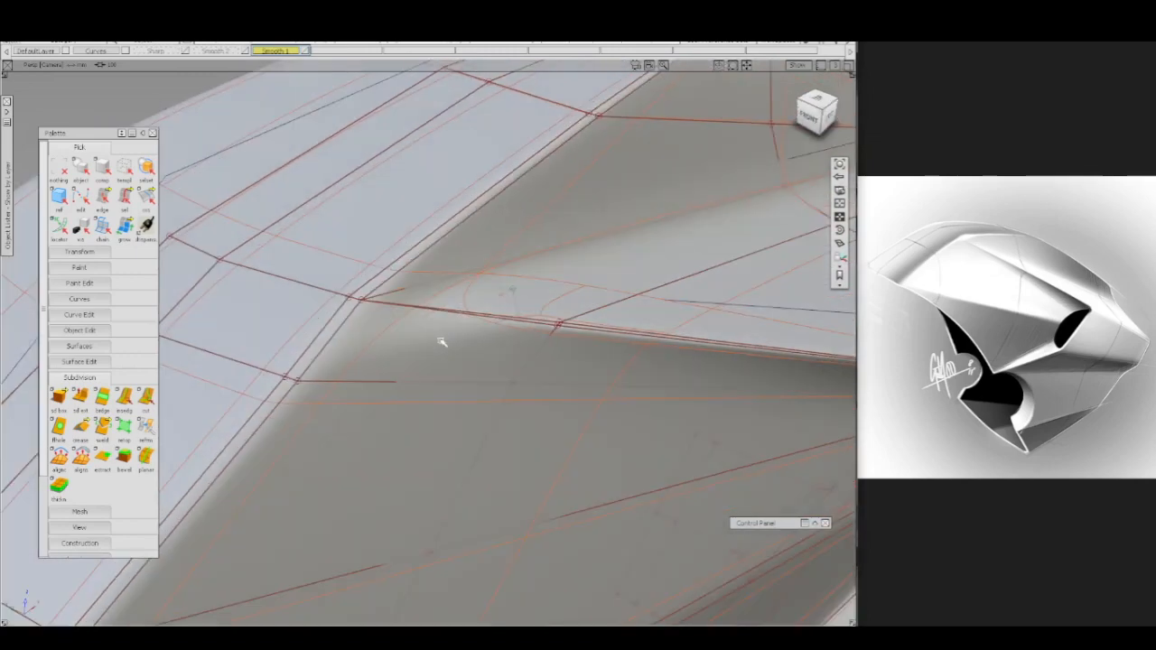
alt+shift+right_drag(441, 340, 455, 375)
alt+shift+drag(446, 383, 335, 403)
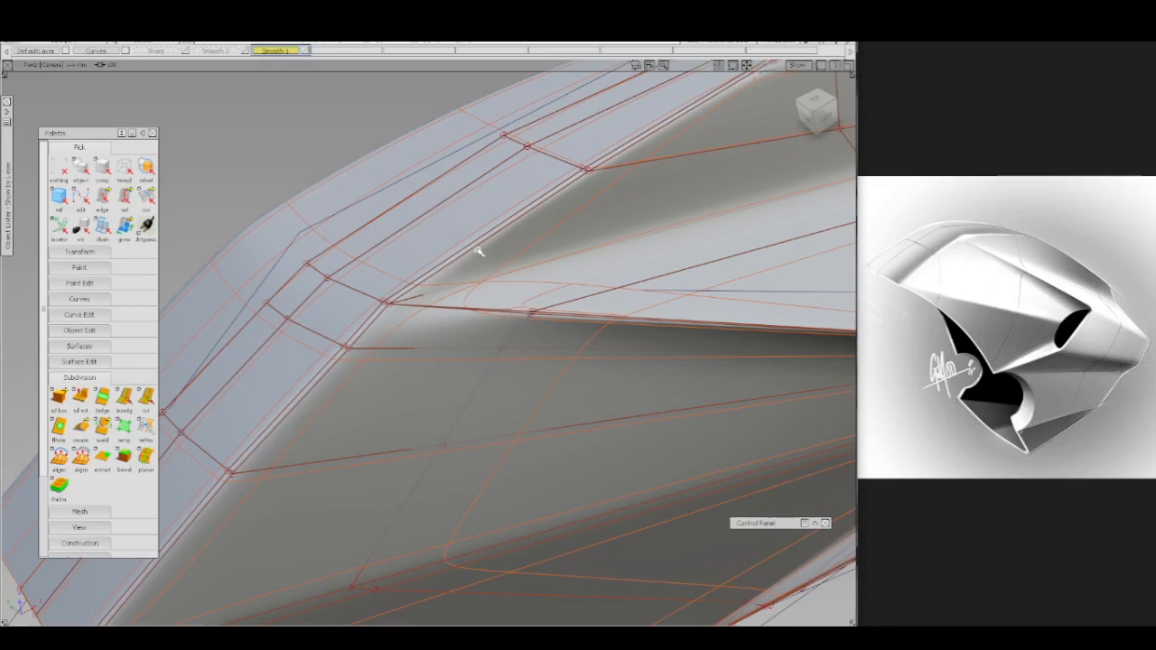
alt+shift+drag(509, 268, 487, 296)
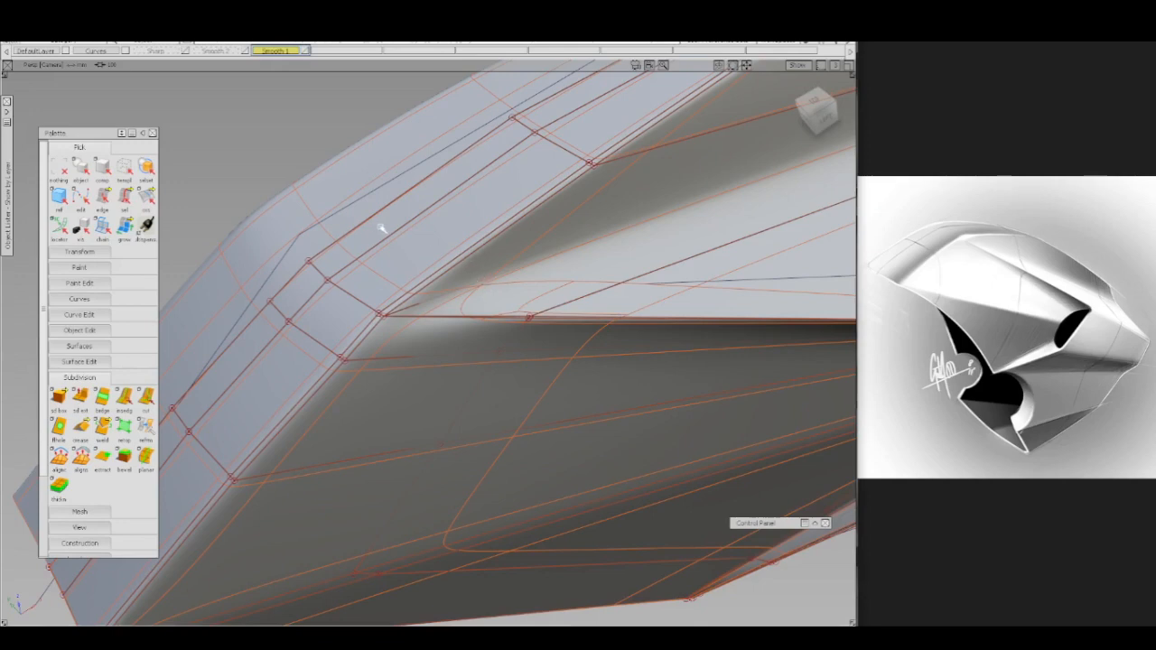
click(6, 156)
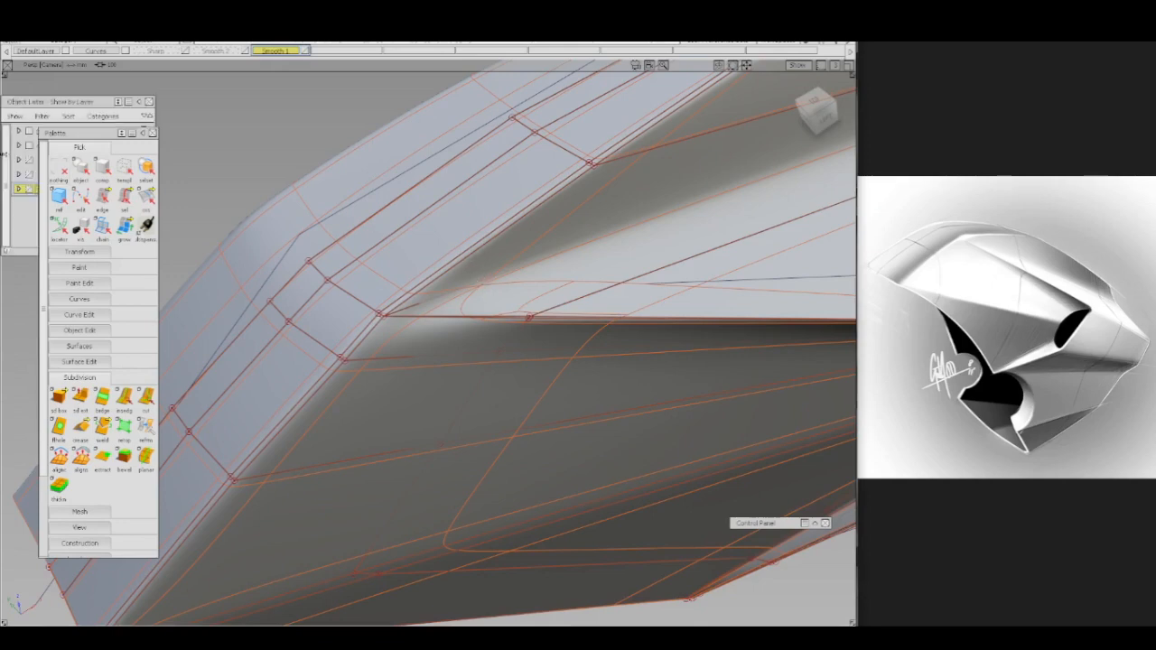
click(152, 133)
right_click(77, 190)
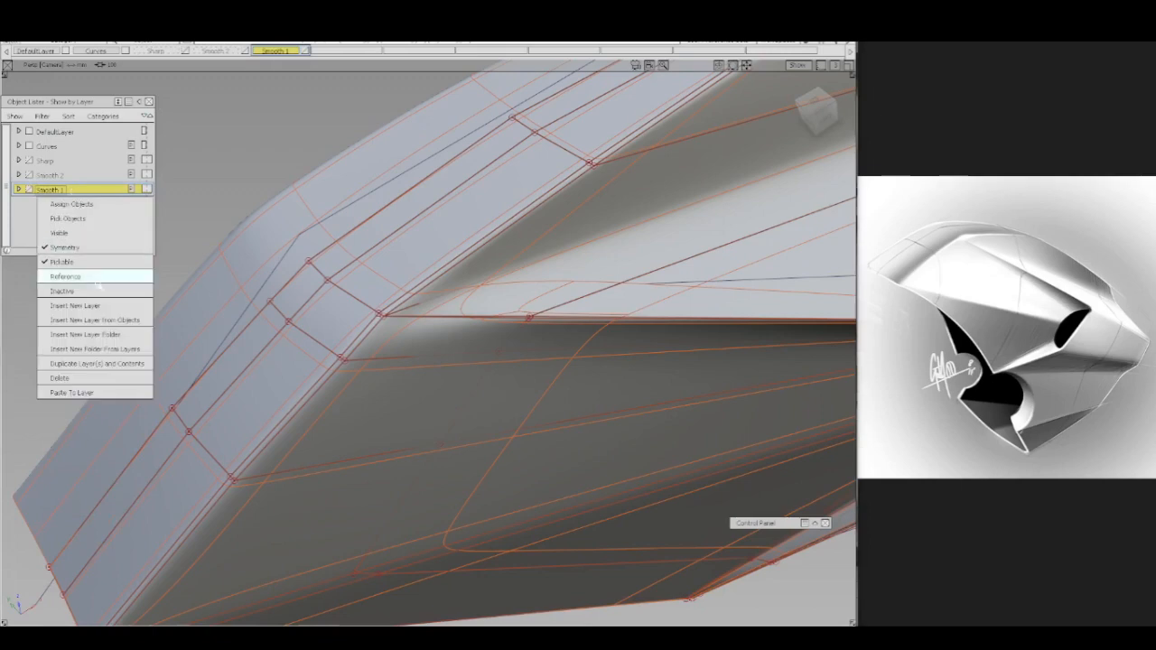
click(112, 364)
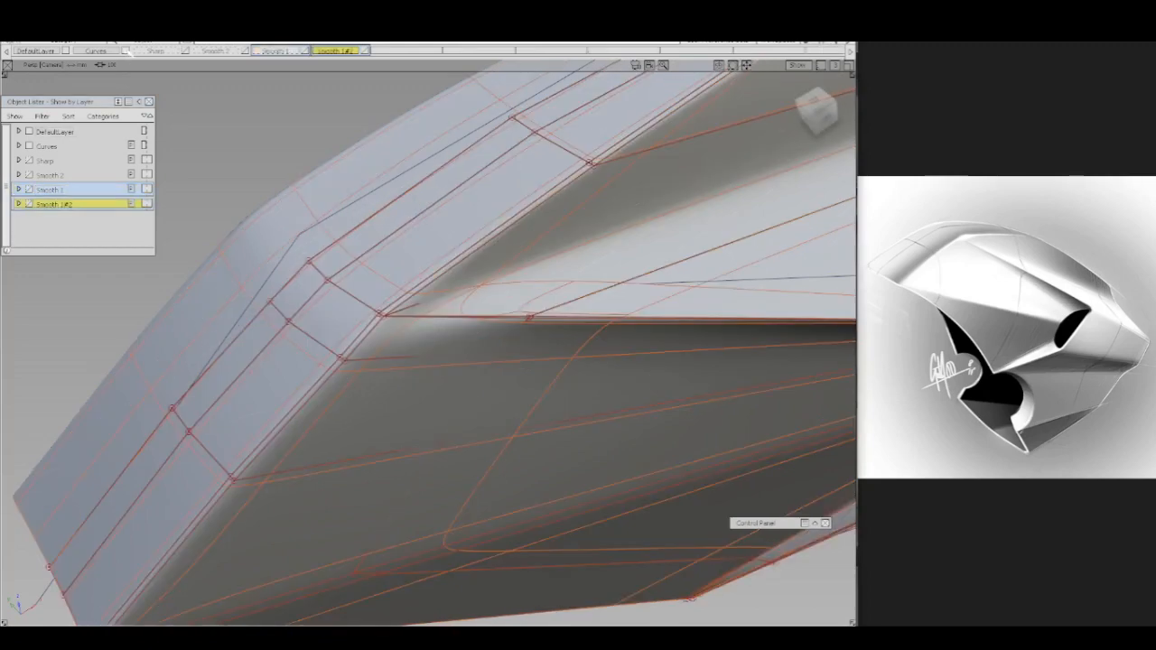
- Cut a new edge across the outer band above the crease's upper corner, extending it to the nearby vertex on the crease
click(377, 224)
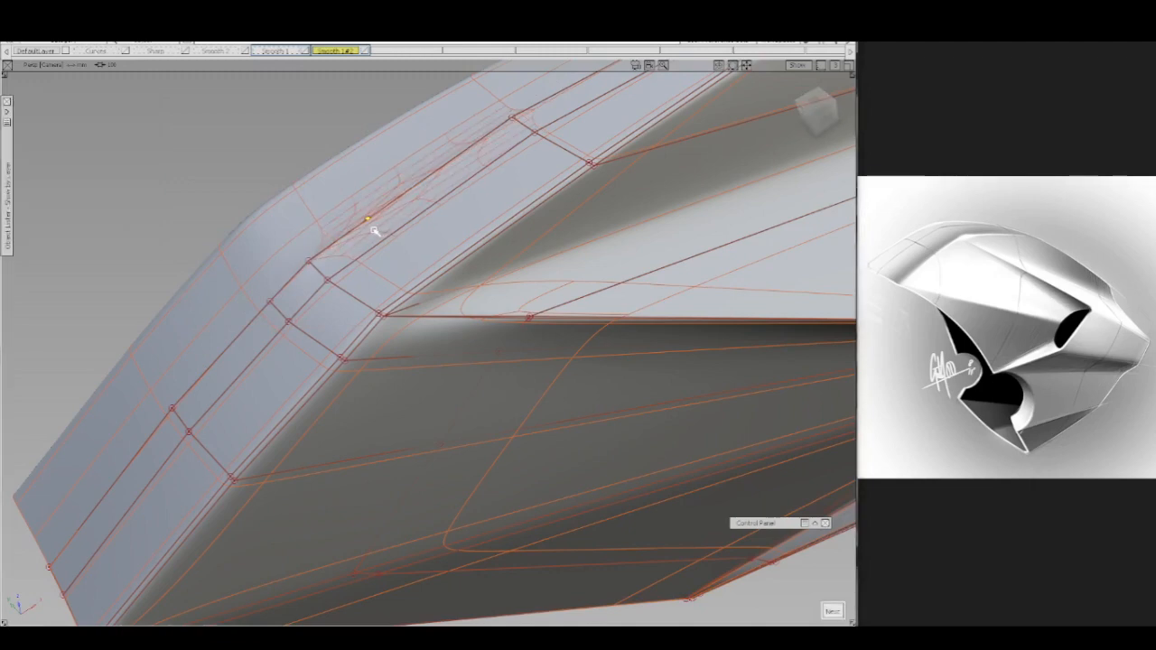
click(445, 277)
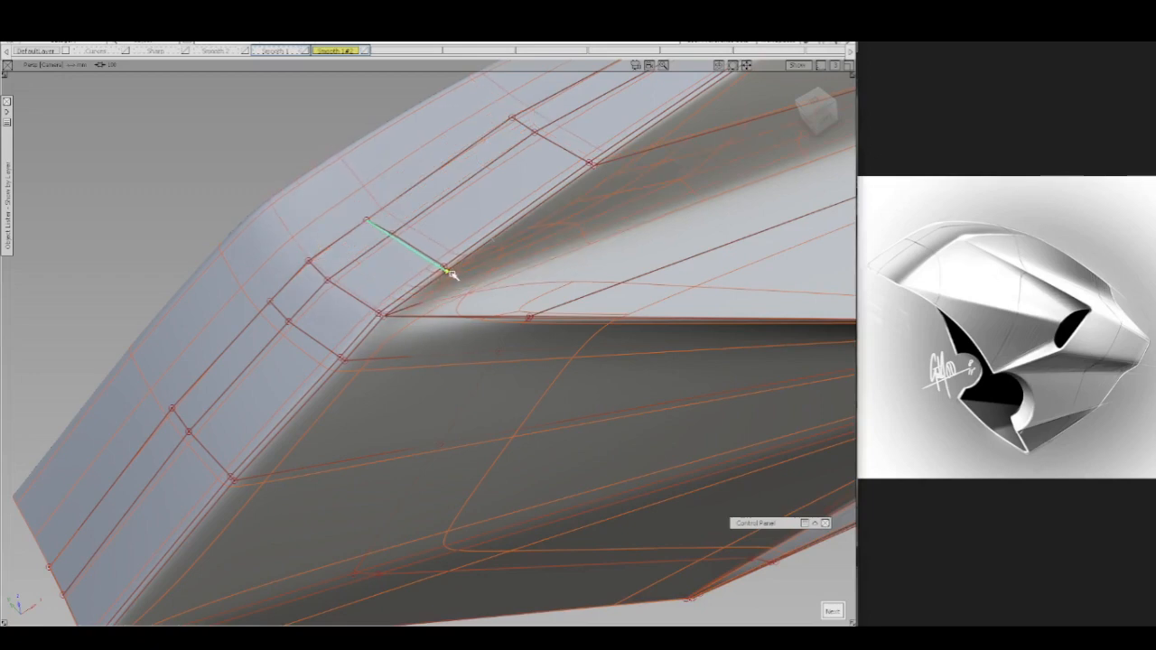
click(514, 317)
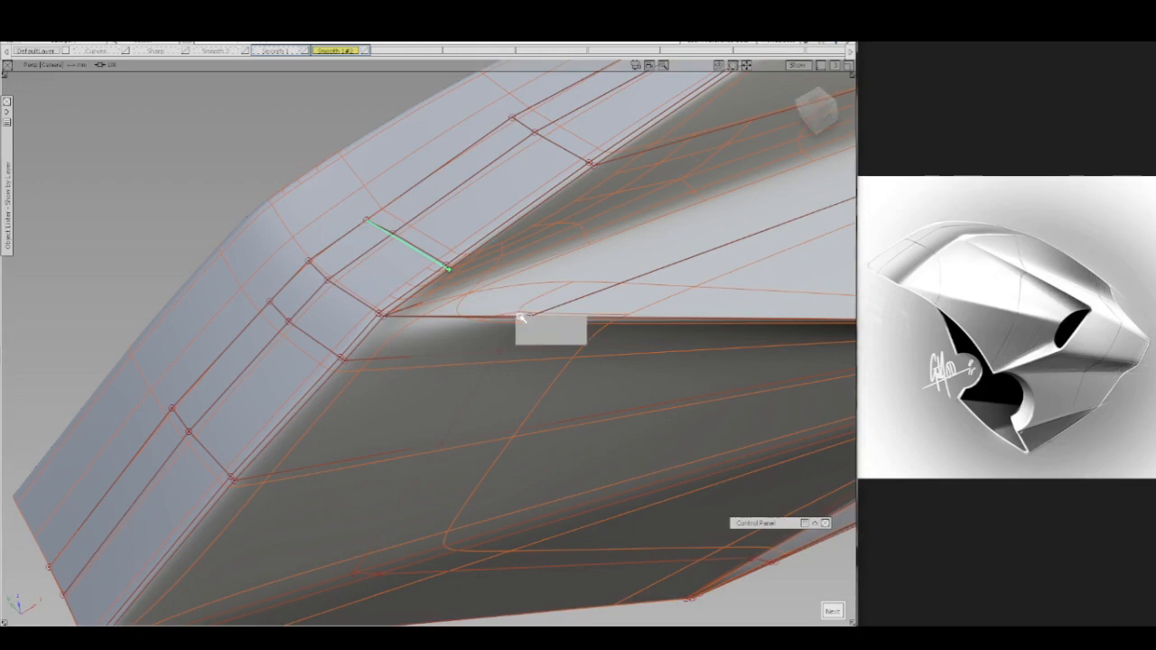
click(583, 338)
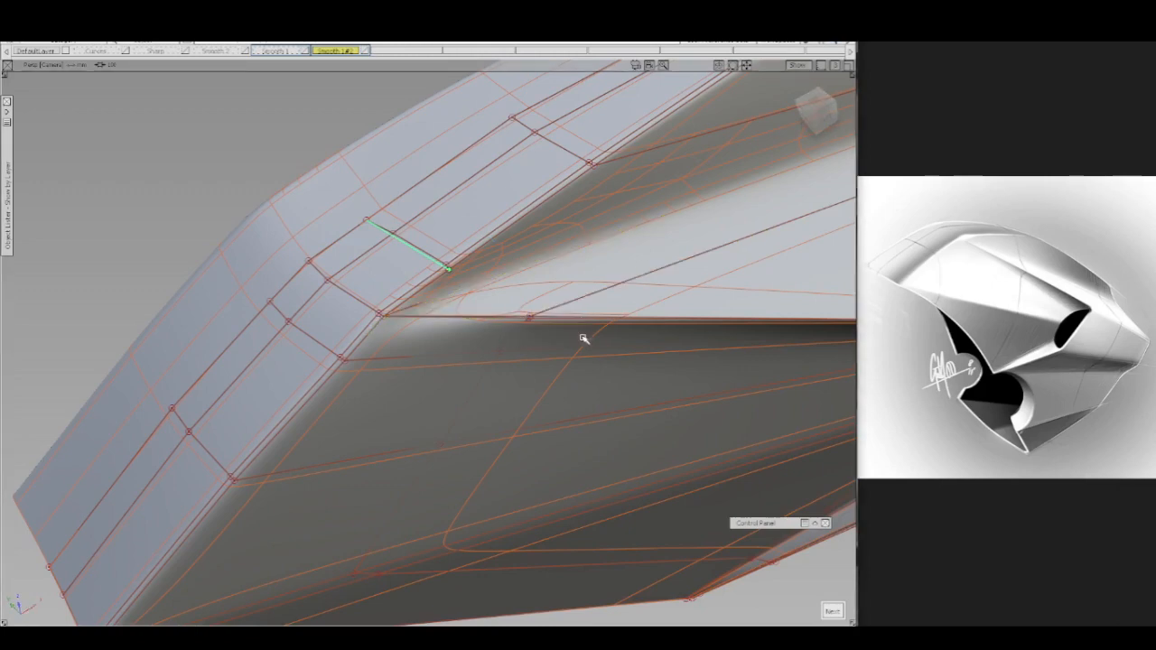
click(533, 315)
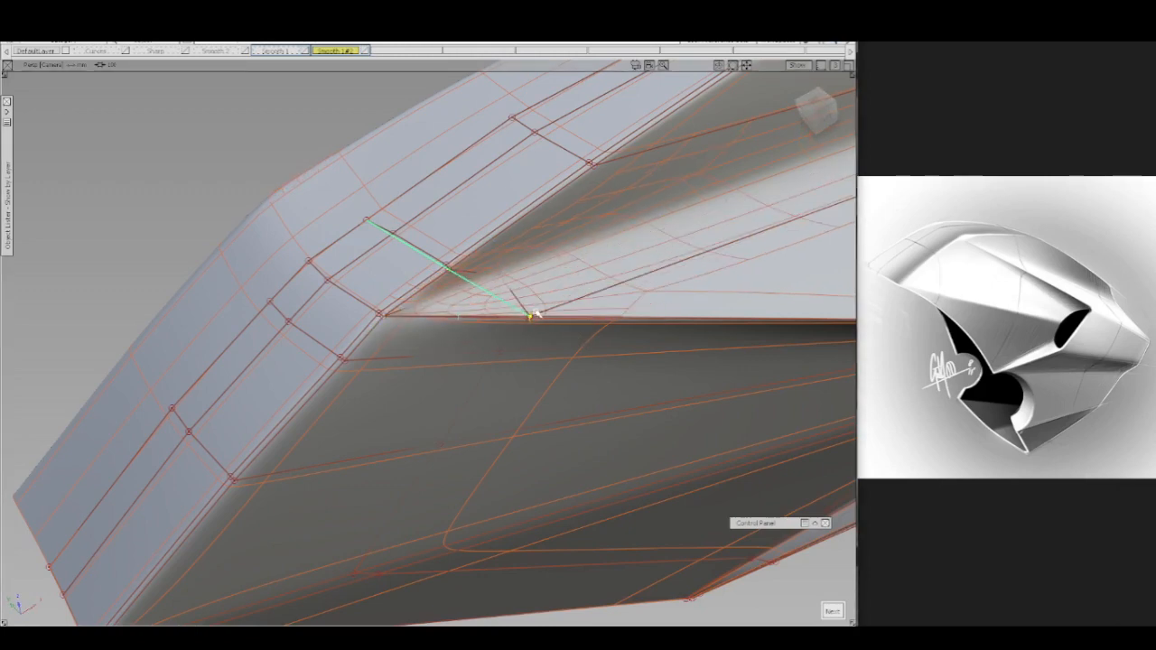
- Hide the control mesh and check the smooth surface around the new cut from several angles
alt+shift+drag(549, 350, 537, 256)
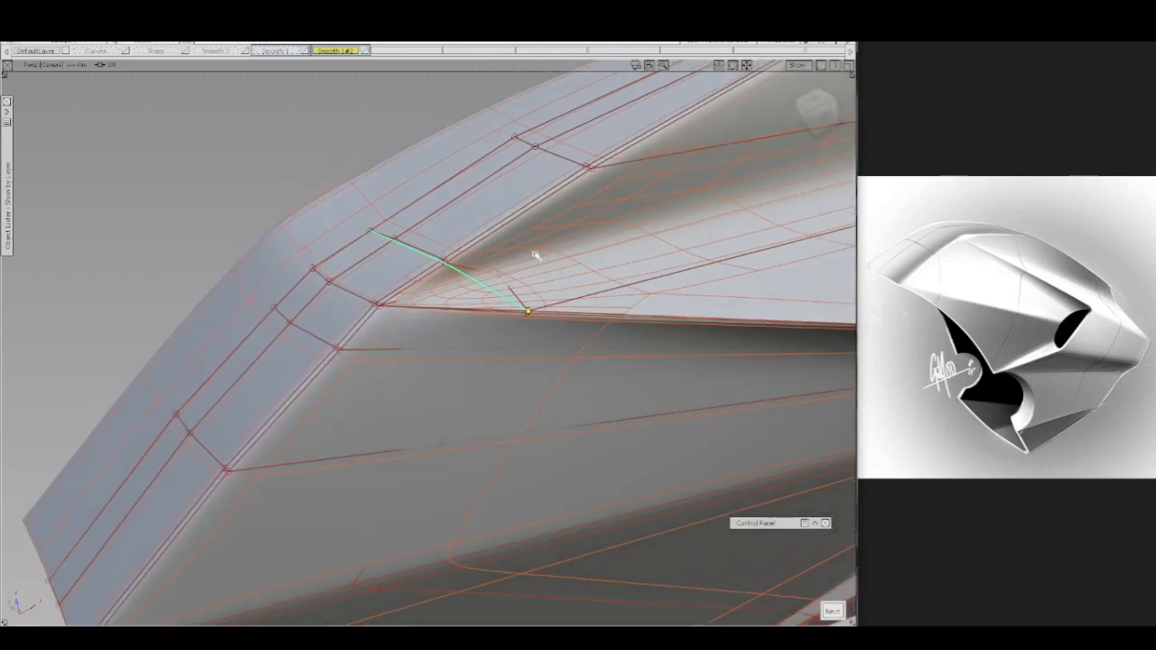
key(ctrl+m)
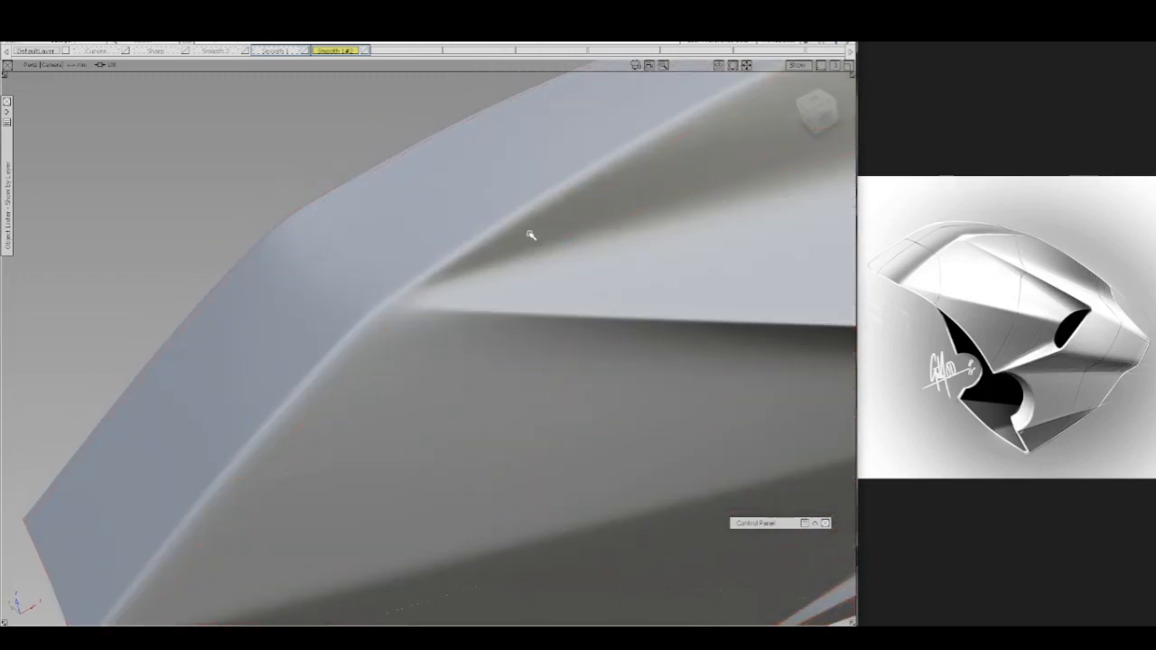
alt+shift+right_drag(530, 233, 522, 302)
alt+shift+drag(522, 302, 485, 268)
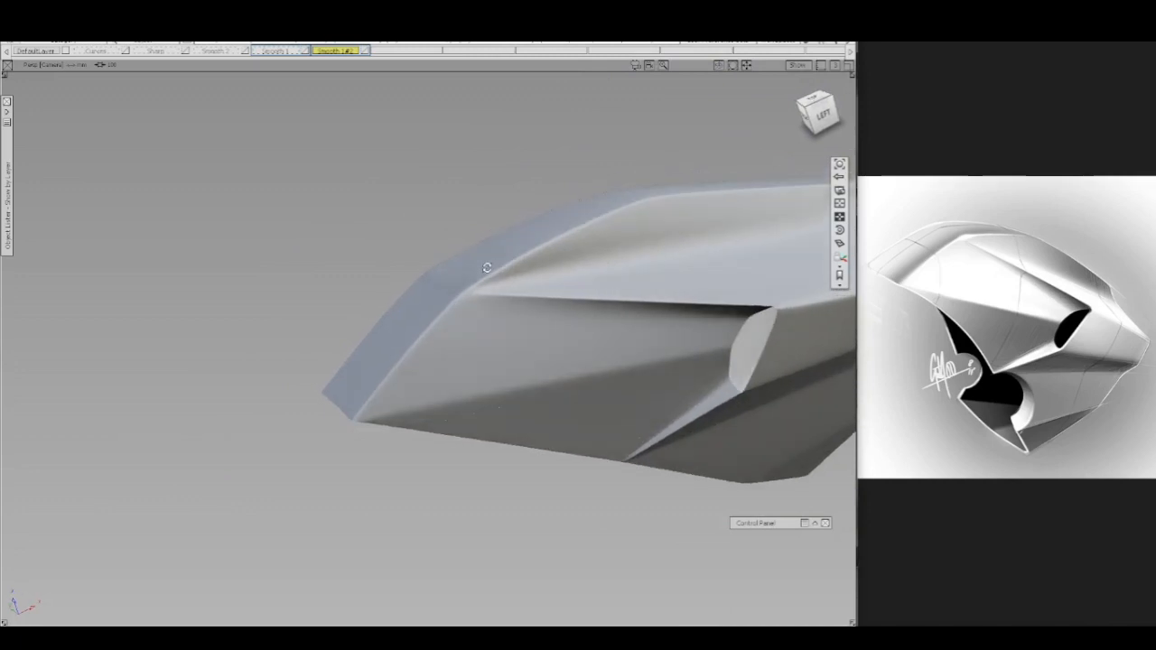
alt+shift+drag(439, 302, 490, 310)
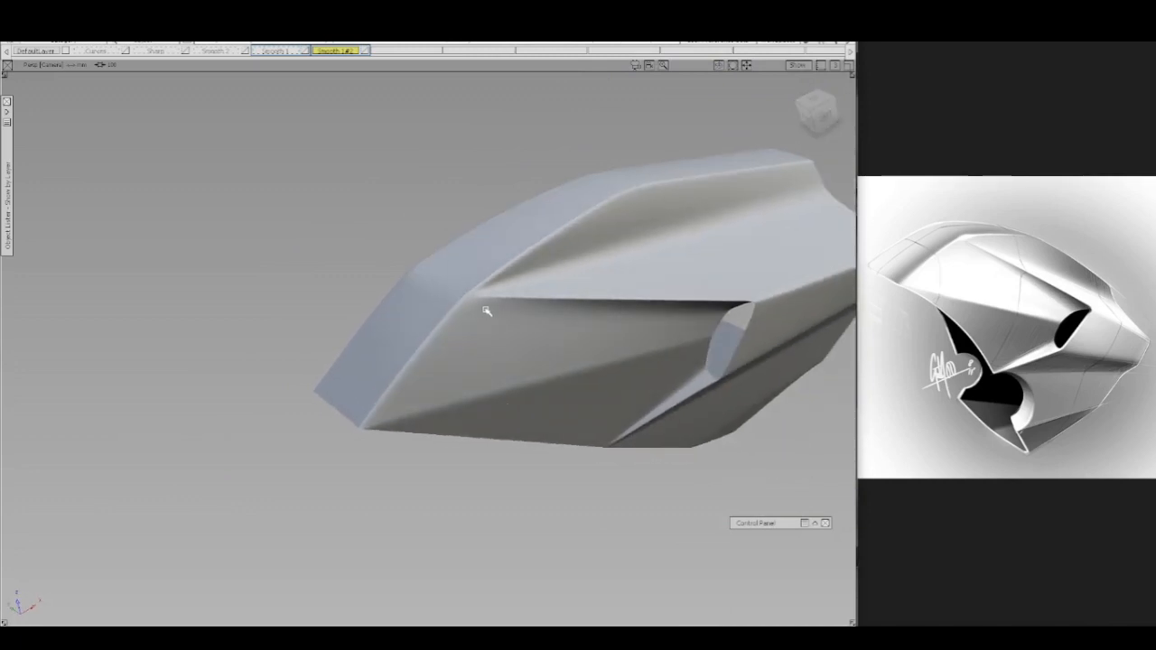
- Delete the diagonal control edge running from the crease's upper corner to the inner vertex on the recessed face
key(m)
click(472, 302)
alt+shift+click(477, 295)
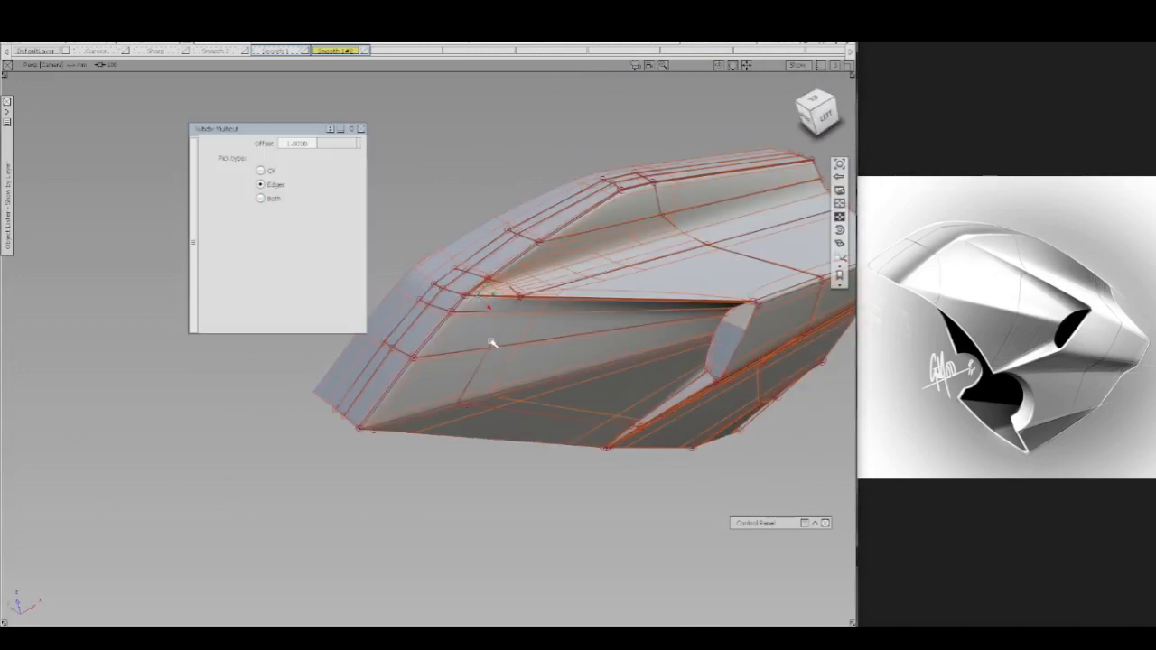
alt+shift+right_drag(490, 340, 491, 300)
alt+shift+drag(492, 304, 553, 268)
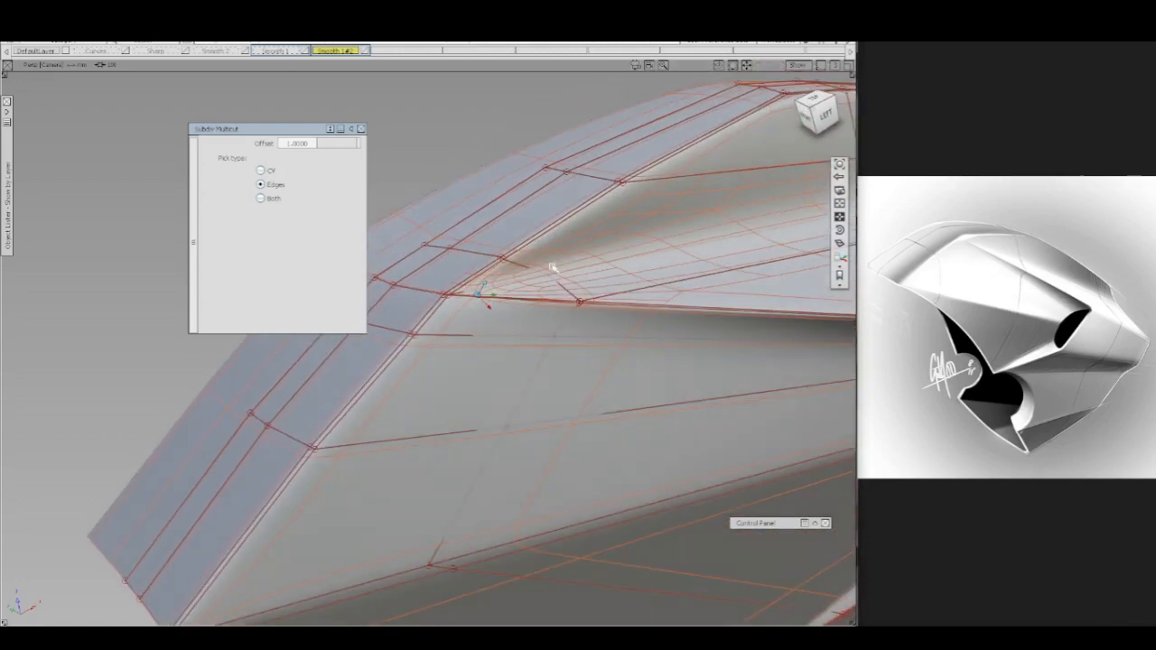
mouse_move(506, 297)
alt+shift+mouse_down()
mouse_move(523, 322)
mouse_move(531, 277)
mouse_move(529, 299)
mouse_move(554, 304)
mouse_move(527, 330)
mouse_move(508, 315)
alt+shift+mouse_up()
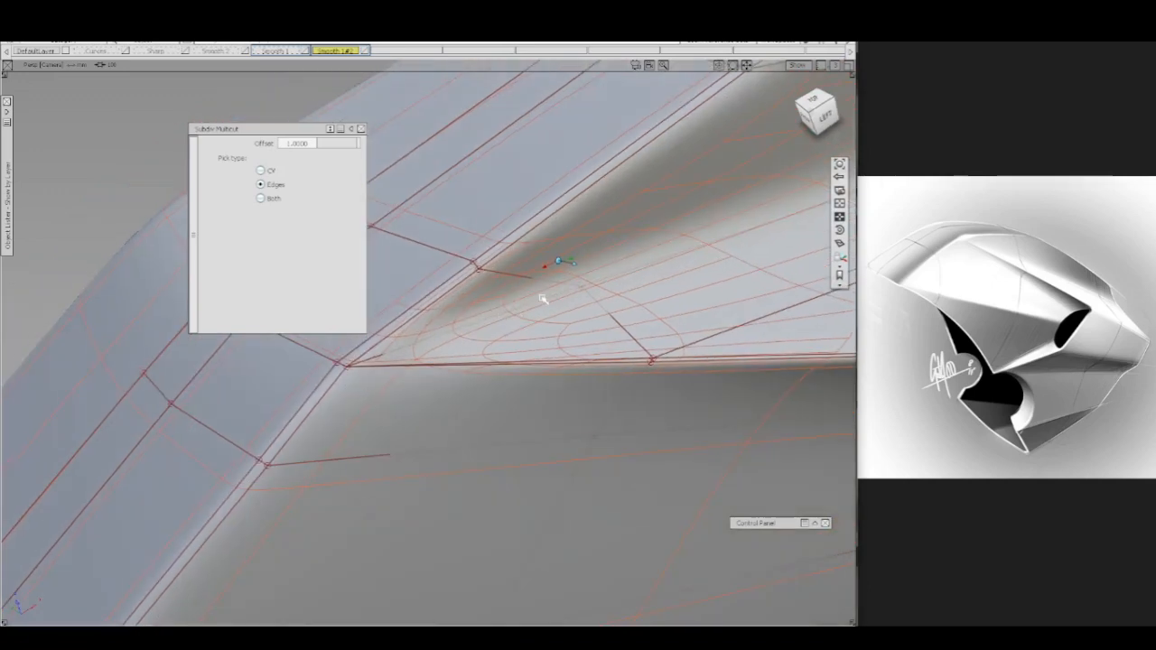
key(4)
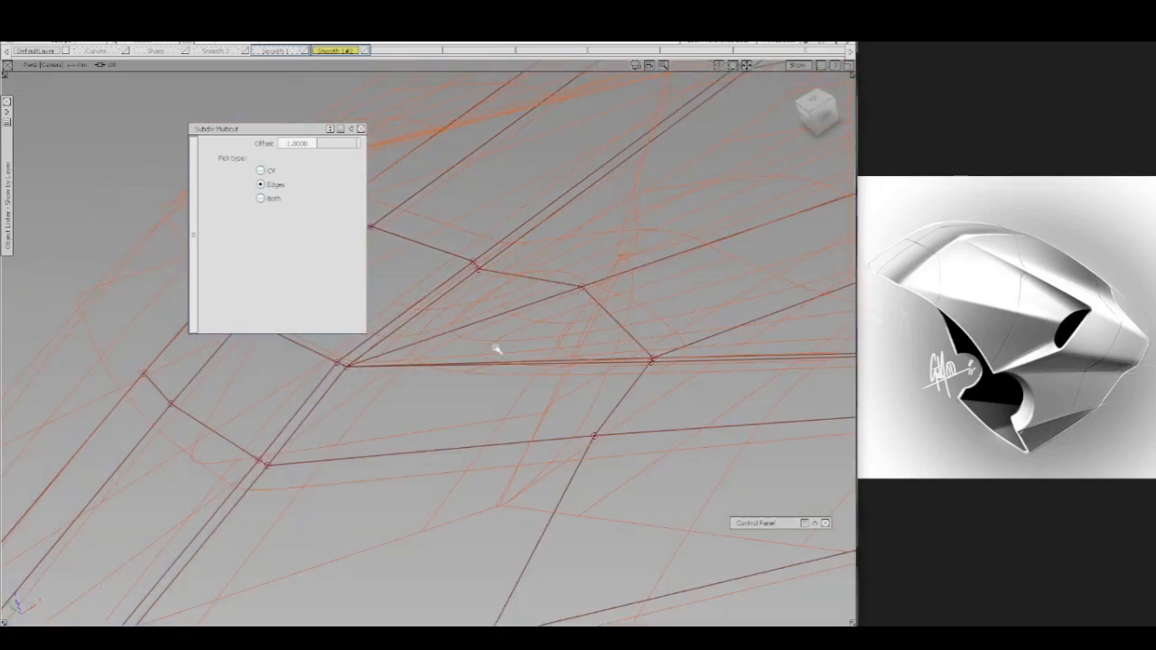
ctrl+shift+drag(476, 259, 442, 257)
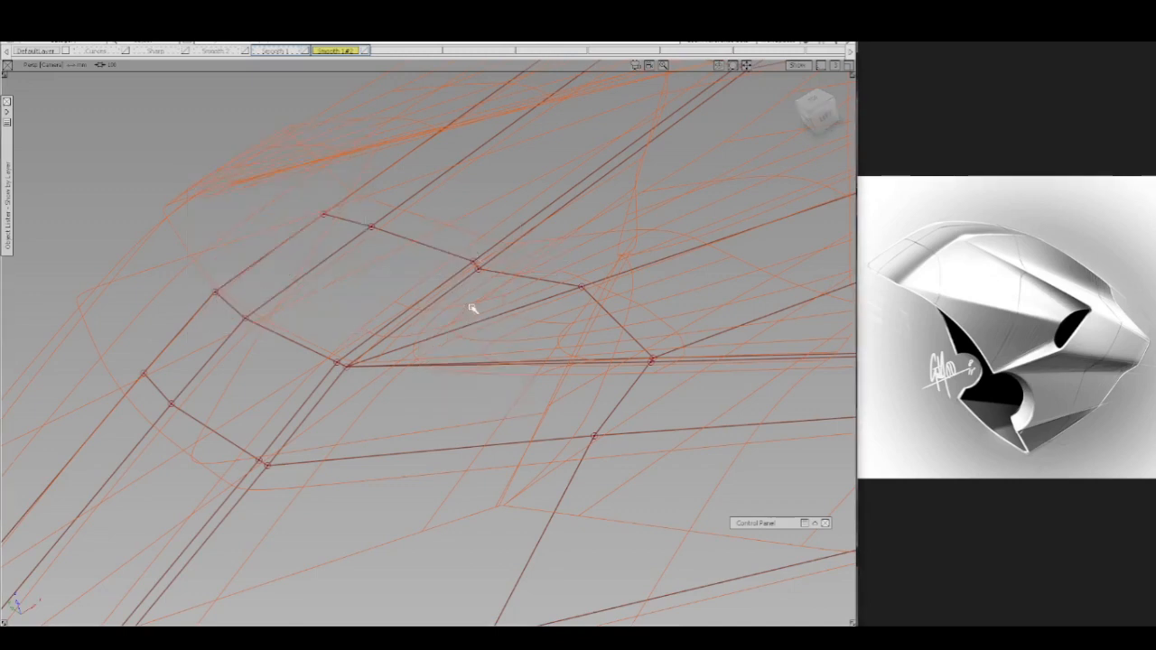
key(ctrl+t)
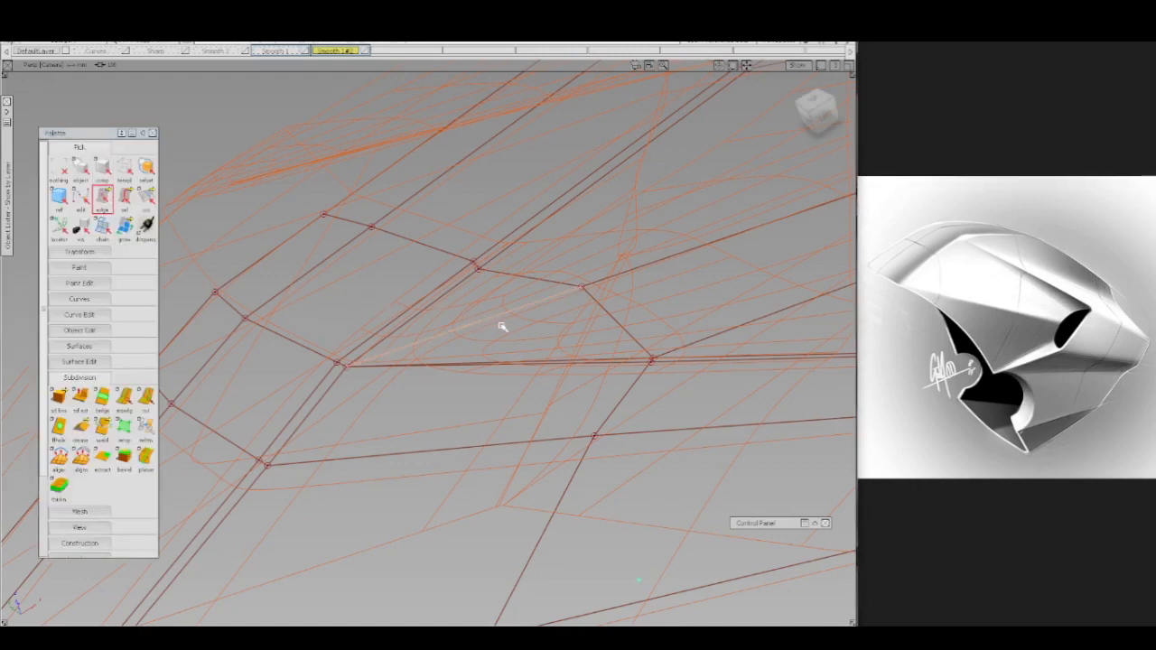
key(Delete)
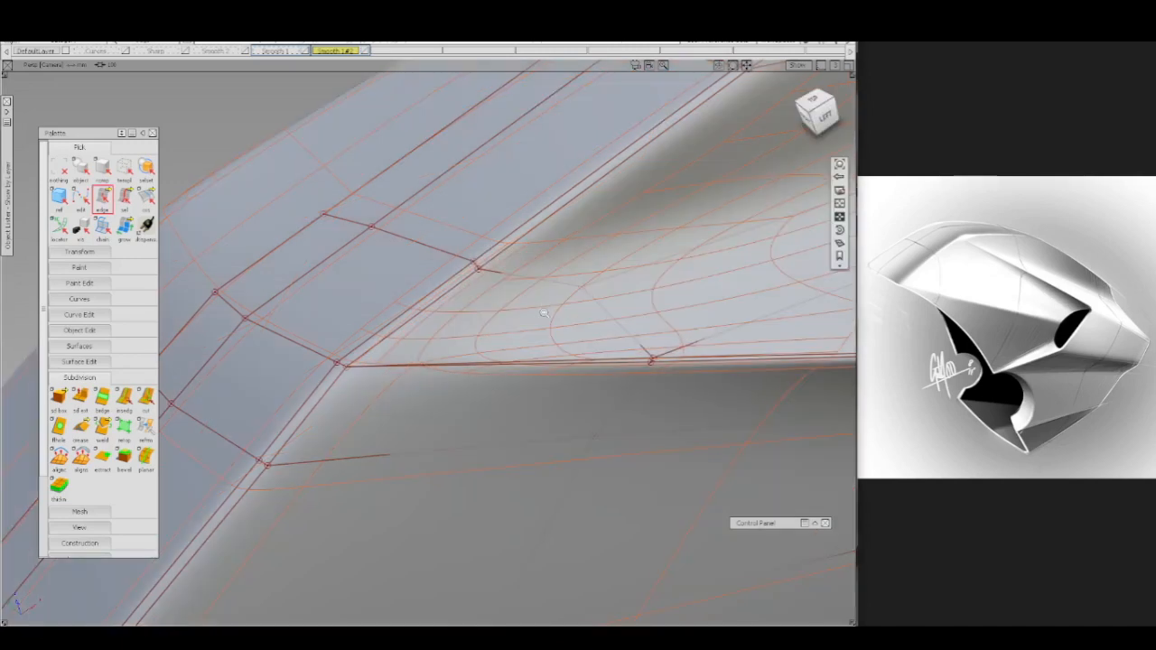
- Examine the control mesh and smooth surface around the crease's upper corner in shaded and wireframe display from several angles
alt+shift+right_drag(544, 306, 545, 367)
key(alt+m)
key(alt+m)
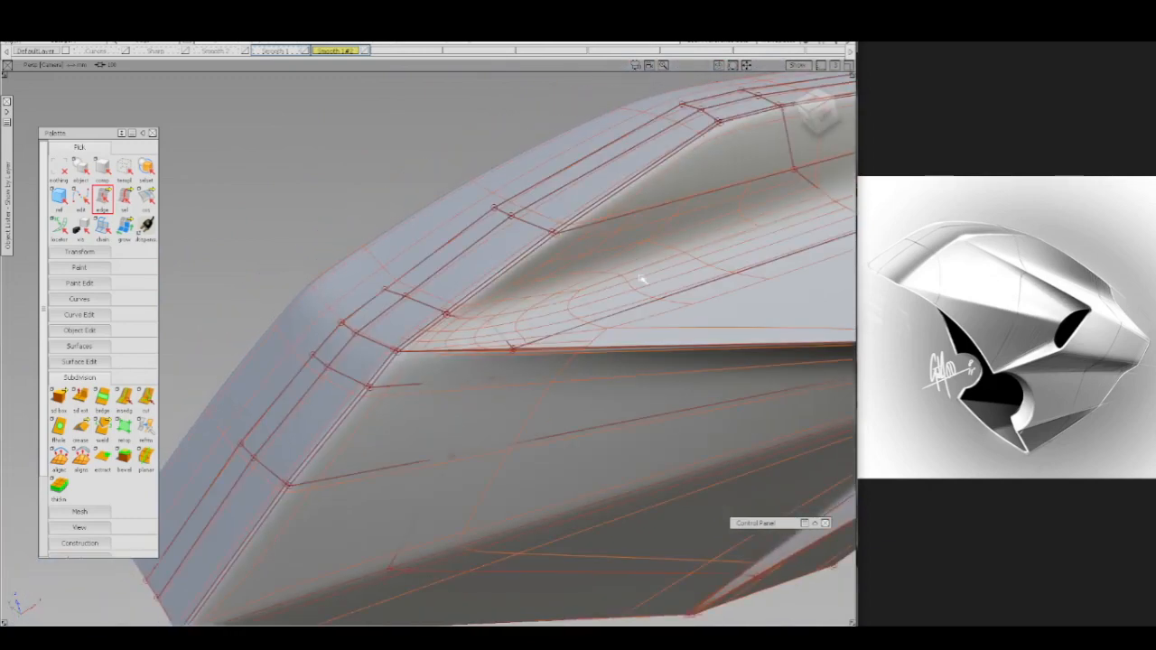
alt+shift+middle_drag(677, 268, 537, 310)
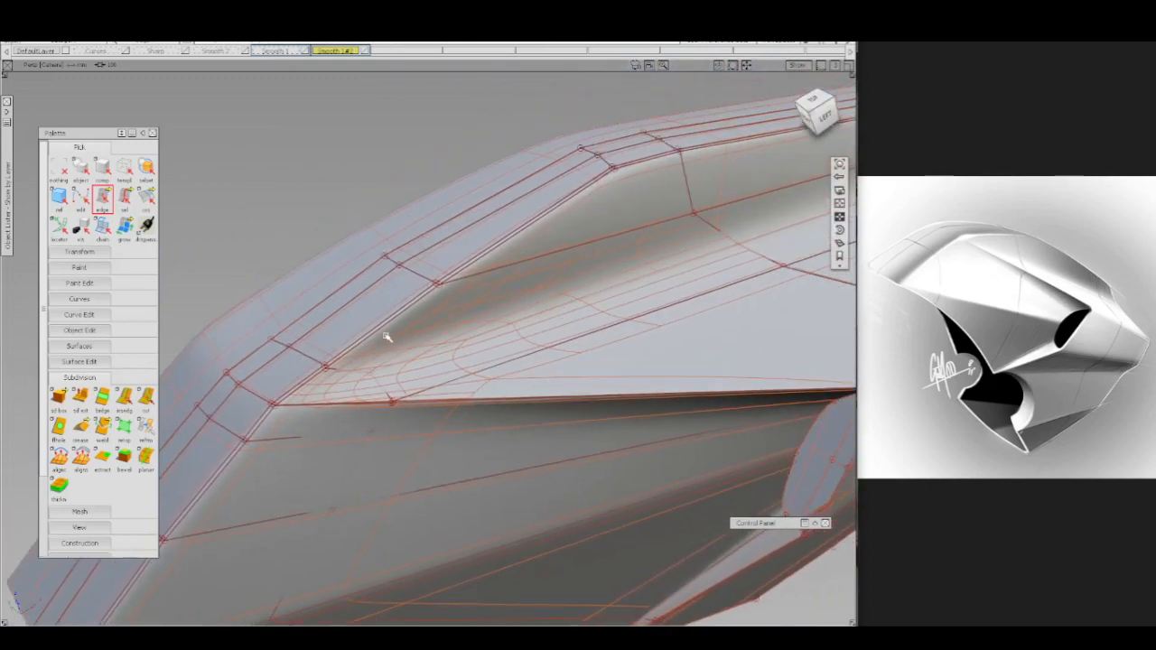
key(alt+s)
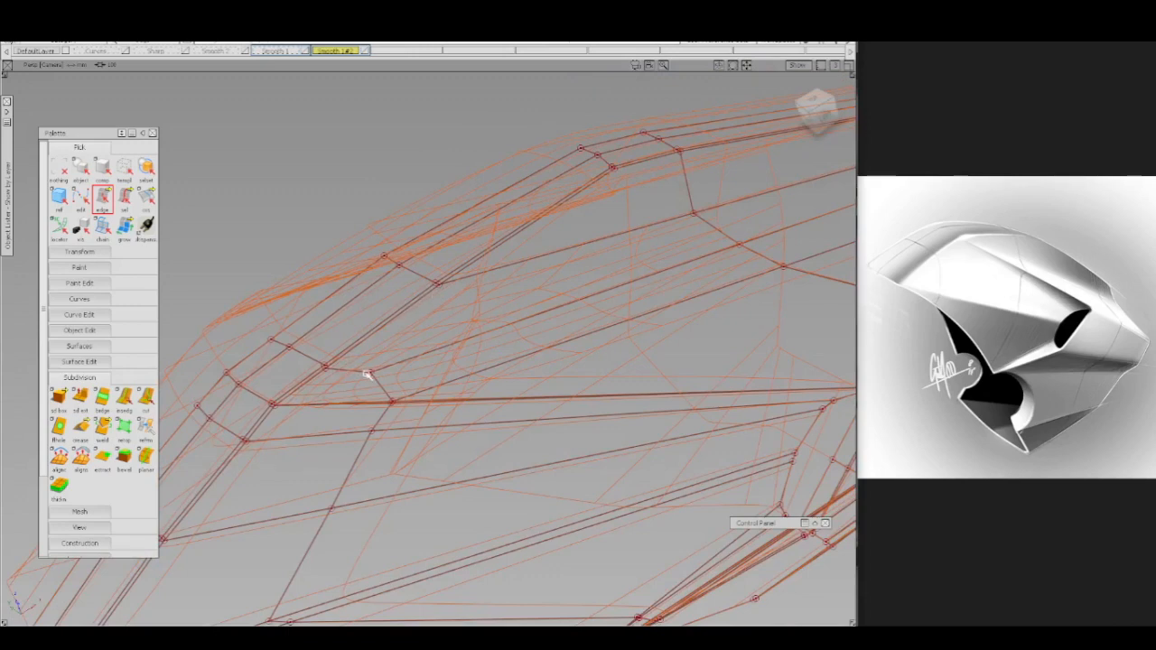
key(alt+s)
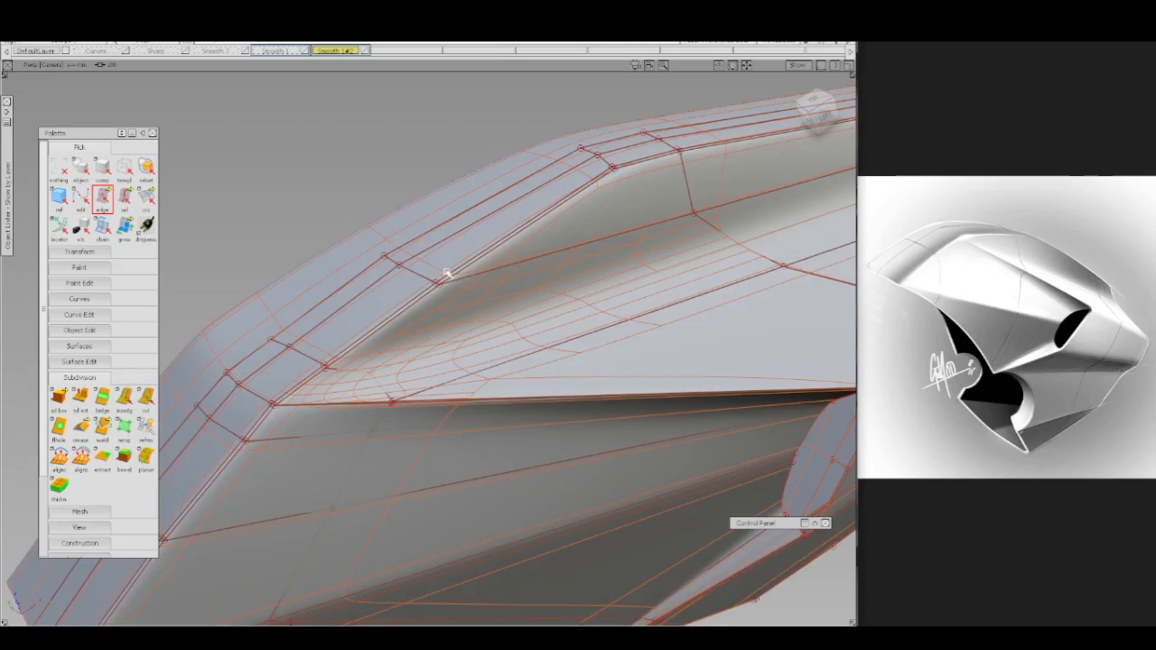
alt+shift+drag(562, 304, 467, 321)
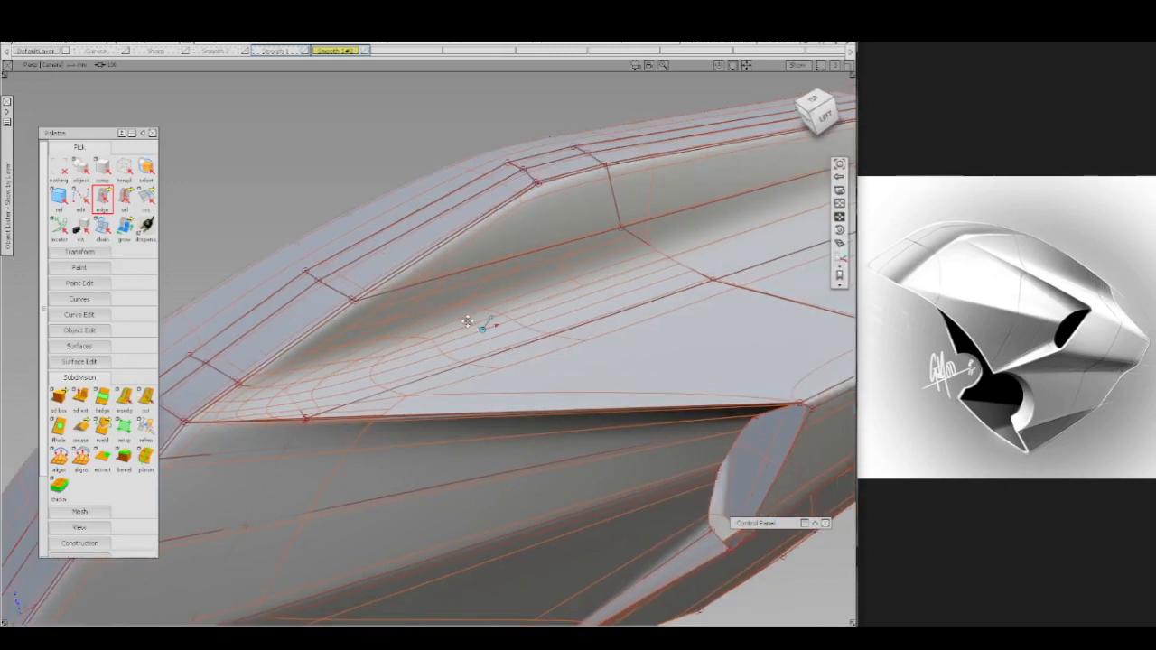
key(alt+s)
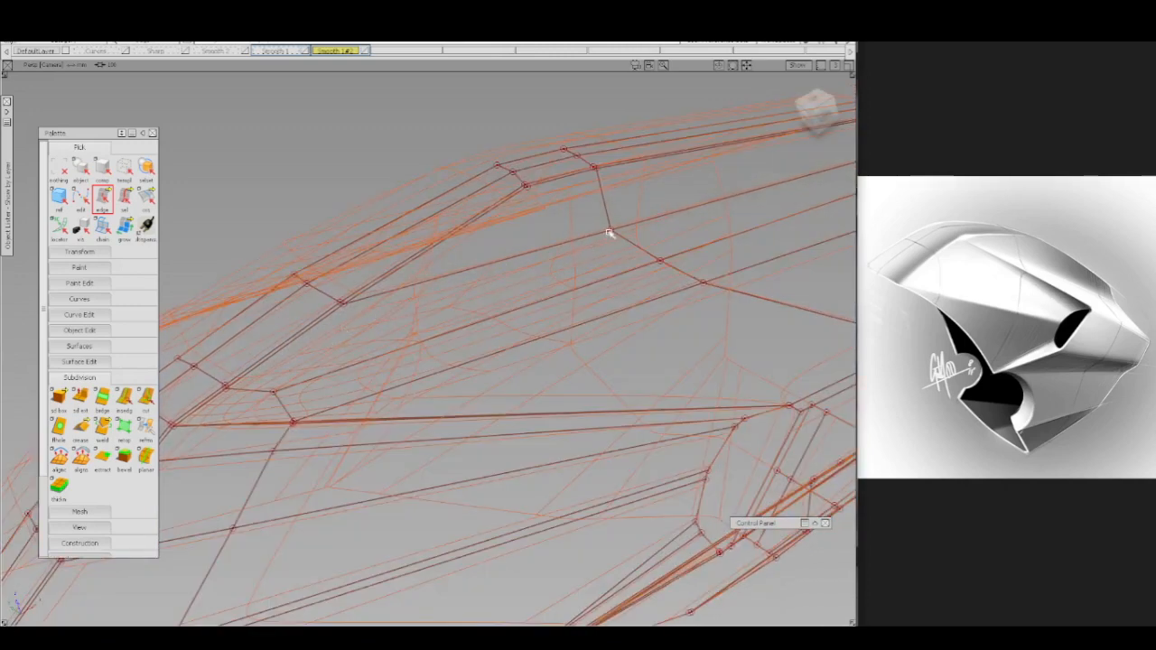
key(alt+s)
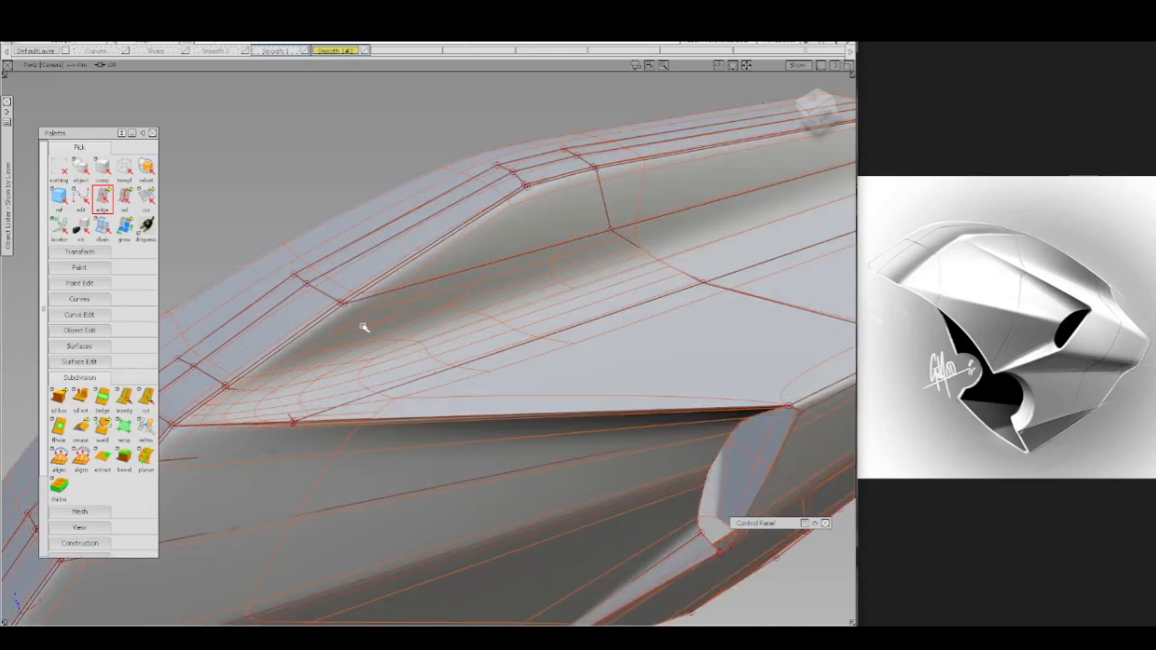
alt+shift+drag(406, 351, 418, 327)
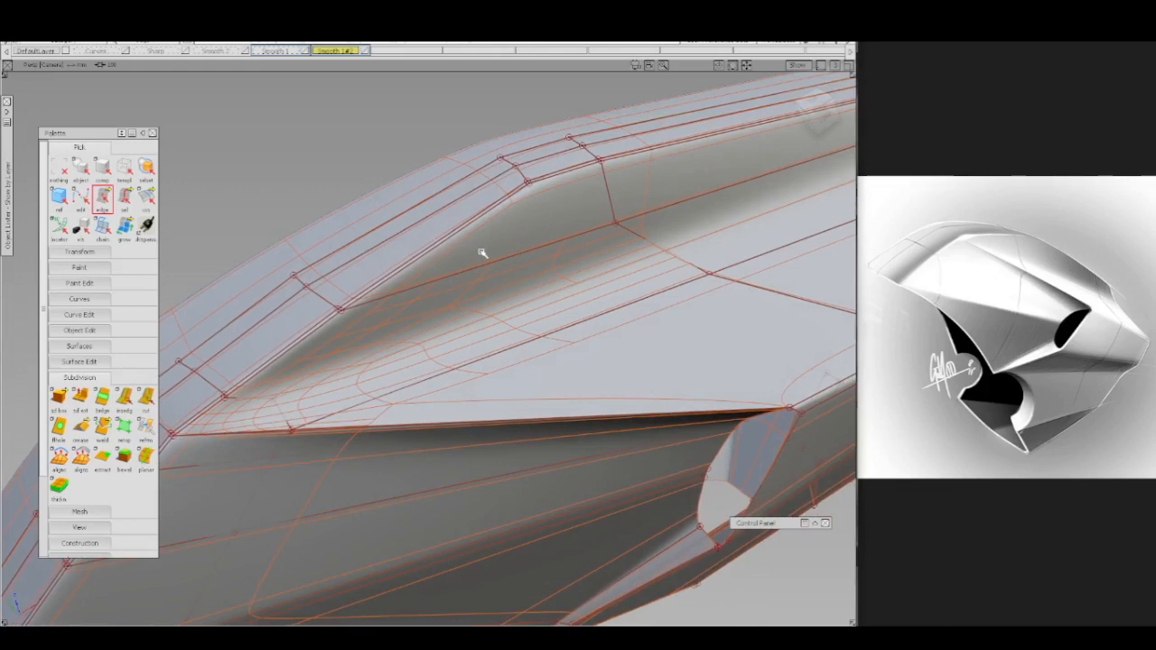
key(alt+m)
alt+shift+right_drag(495, 268, 477, 316)
mouse_move(477, 316)
alt+shift+mouse_down()
mouse_move(464, 295)
mouse_move(480, 325)
alt+shift+mouse_up()
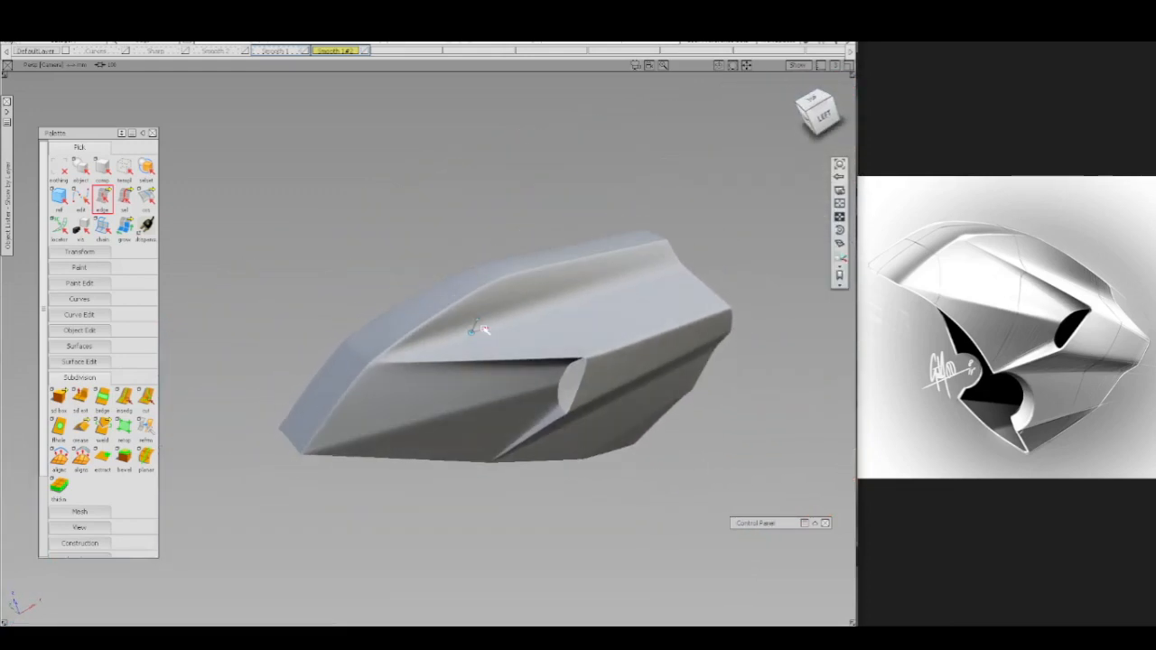
alt+shift+right_drag(480, 329, 480, 290)
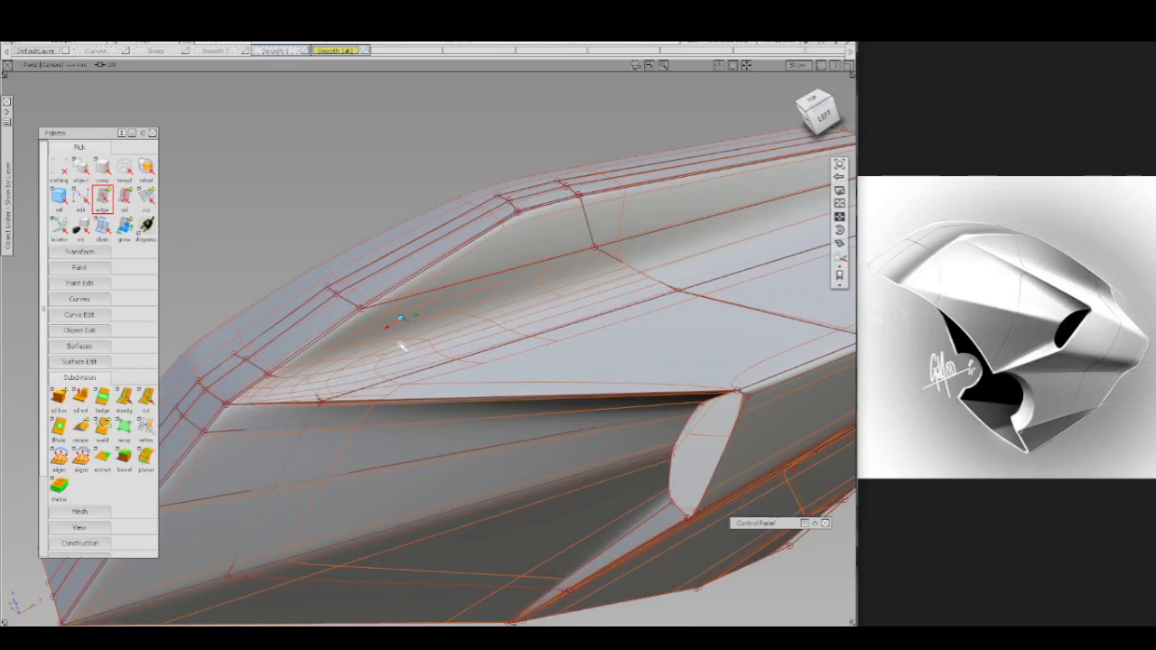
key(c)
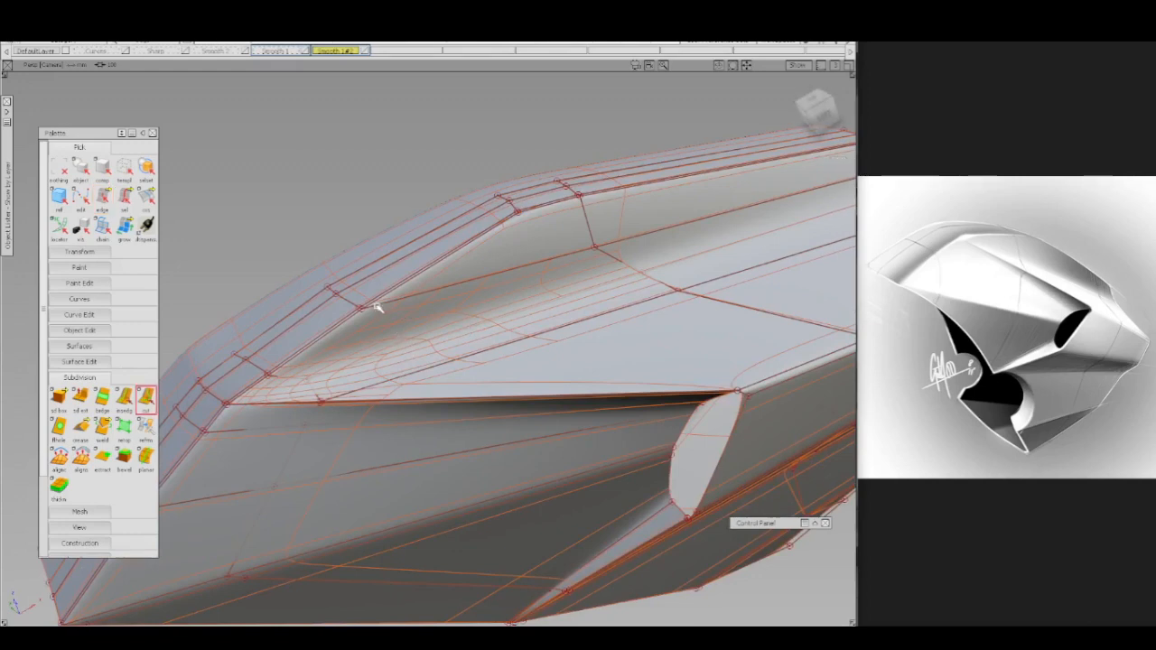
key(grave)
alt+shift+middle_drag(400, 318, 433, 339)
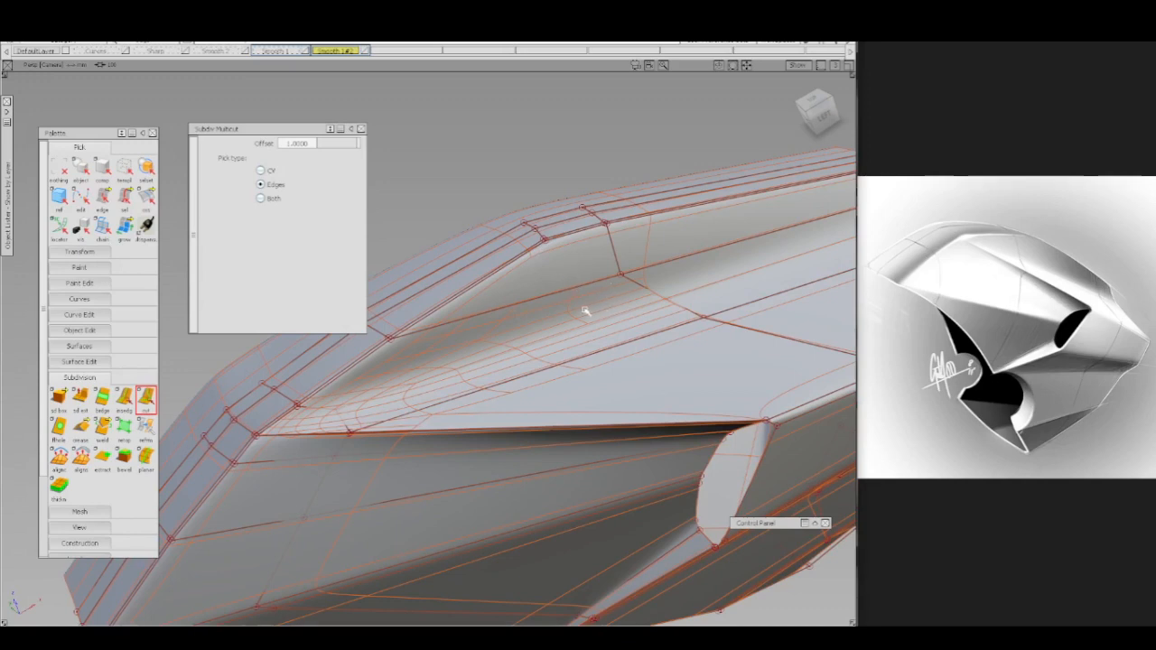
mouse_move(585, 312)
alt+shift+mouse_down()
mouse_move(552, 351)
mouse_move(586, 311)
alt+shift+mouse_up()
alt+shift+right_drag(587, 312, 583, 375)
mouse_move(582, 375)
alt+shift+mouse_down()
mouse_move(469, 350)
mouse_move(580, 357)
alt+shift+mouse_up()
alt+shift+right_drag(493, 337, 381, 409)
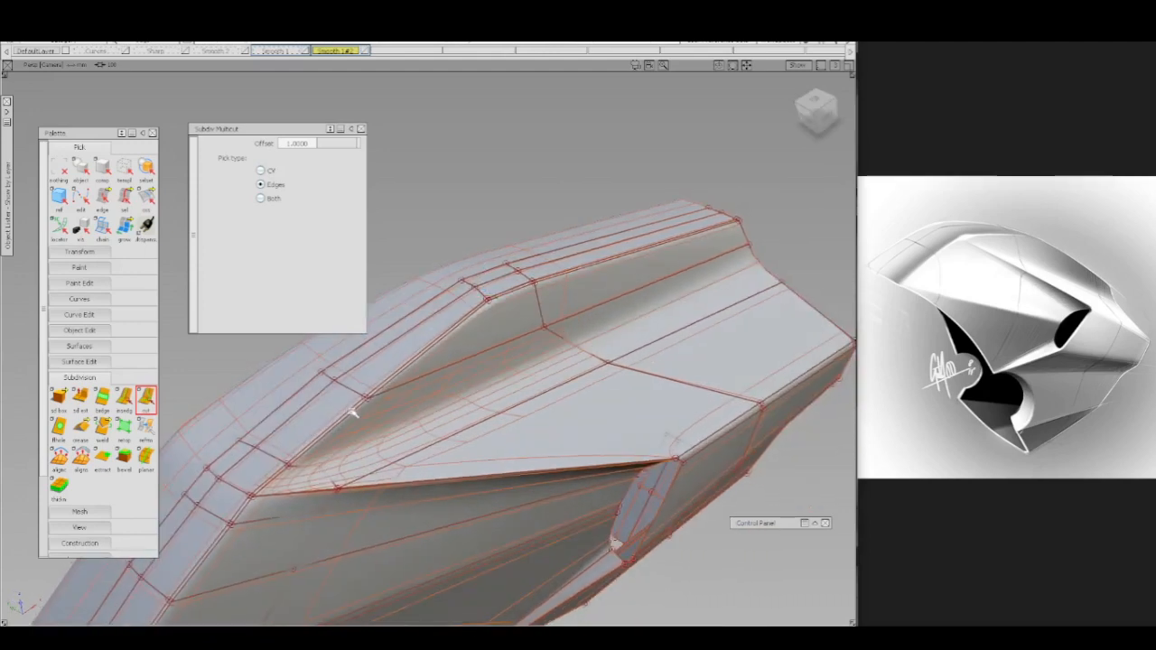
- Nudge the ridge-edge control vertices above the crease's upper corner slightly inward across the helmet's width
click(371, 404)
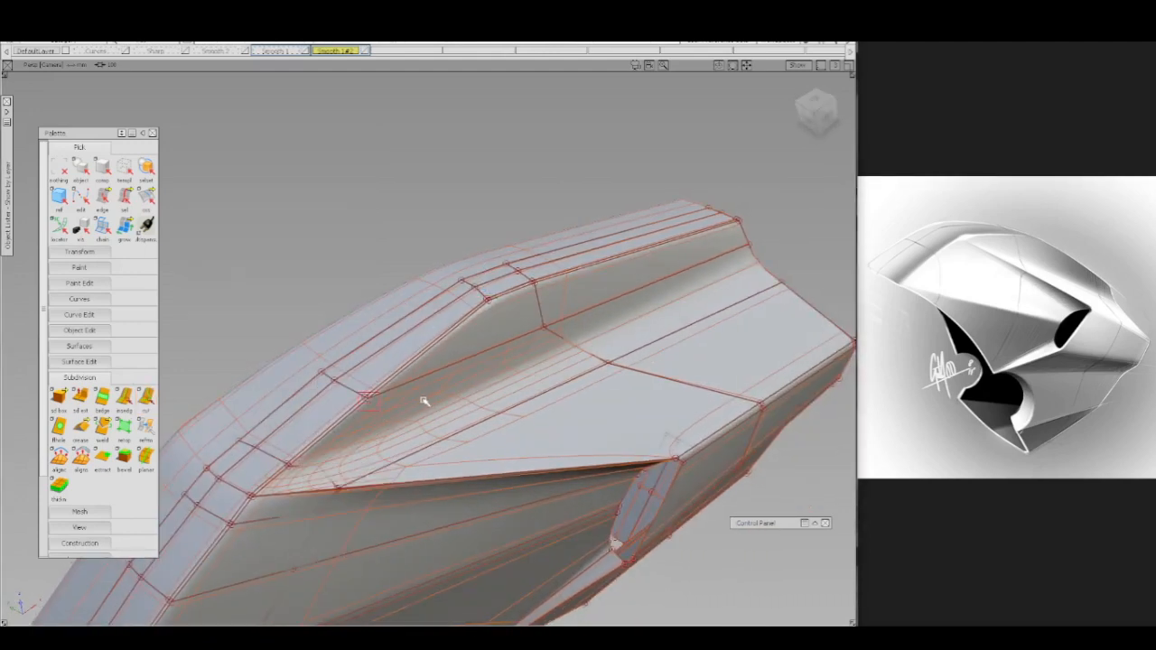
ctrl+shift+drag(421, 386, 421, 368)
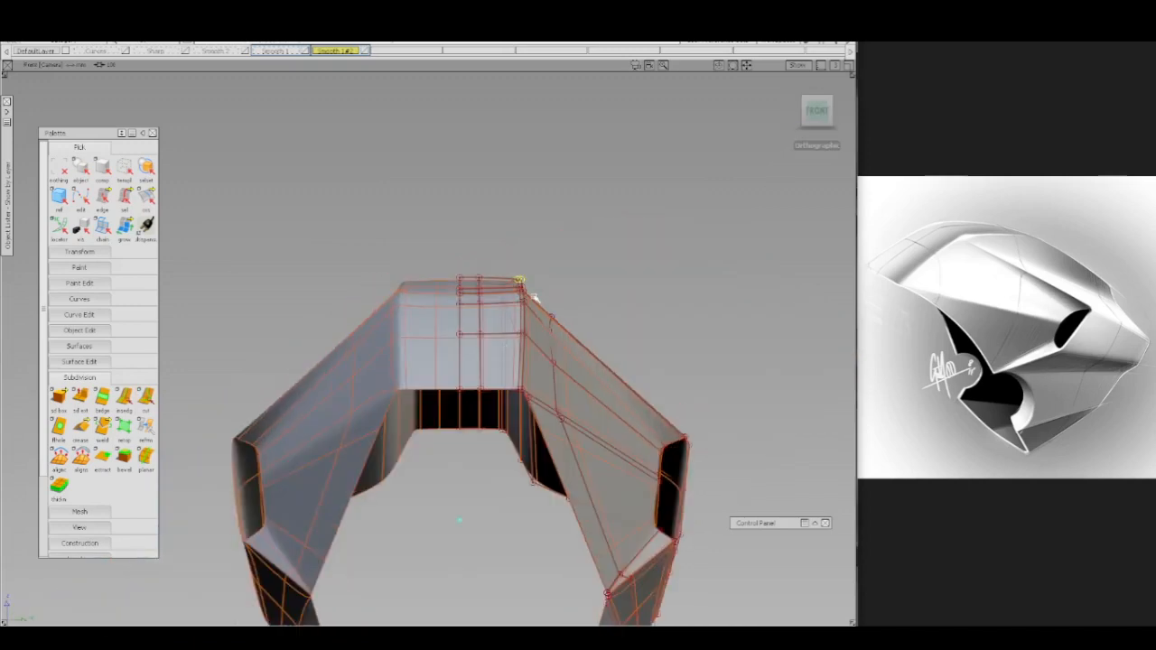
alt+shift+right_drag(554, 284, 593, 254)
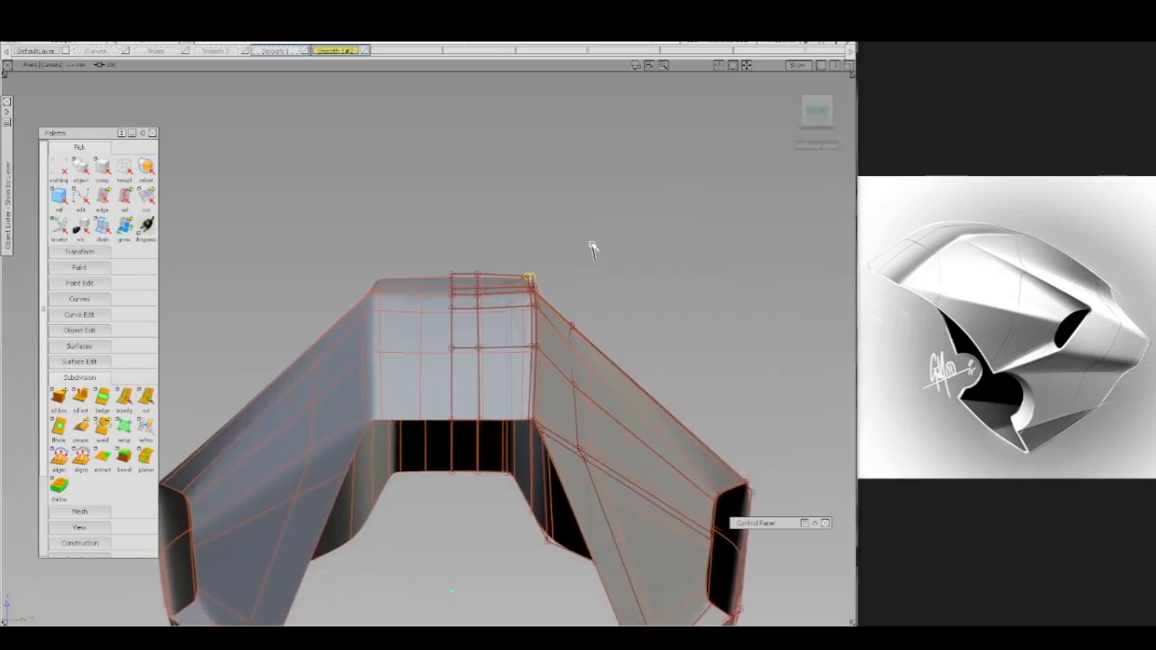
middle_drag(598, 254, 595, 254)
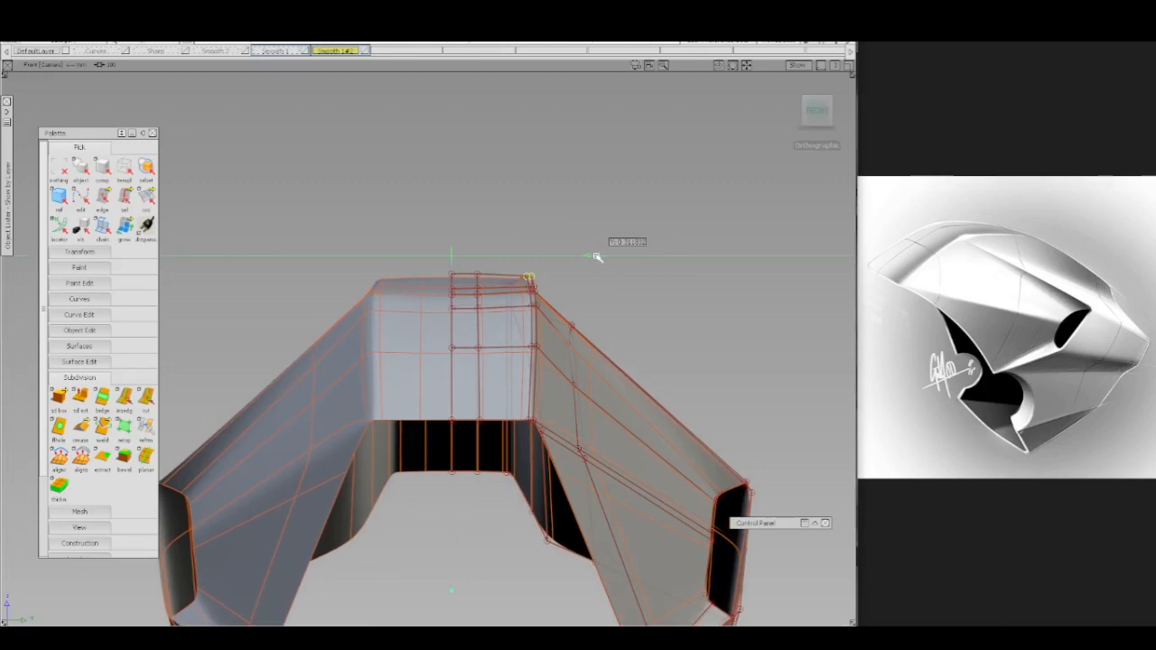
alt+shift+drag(635, 271, 406, 403)
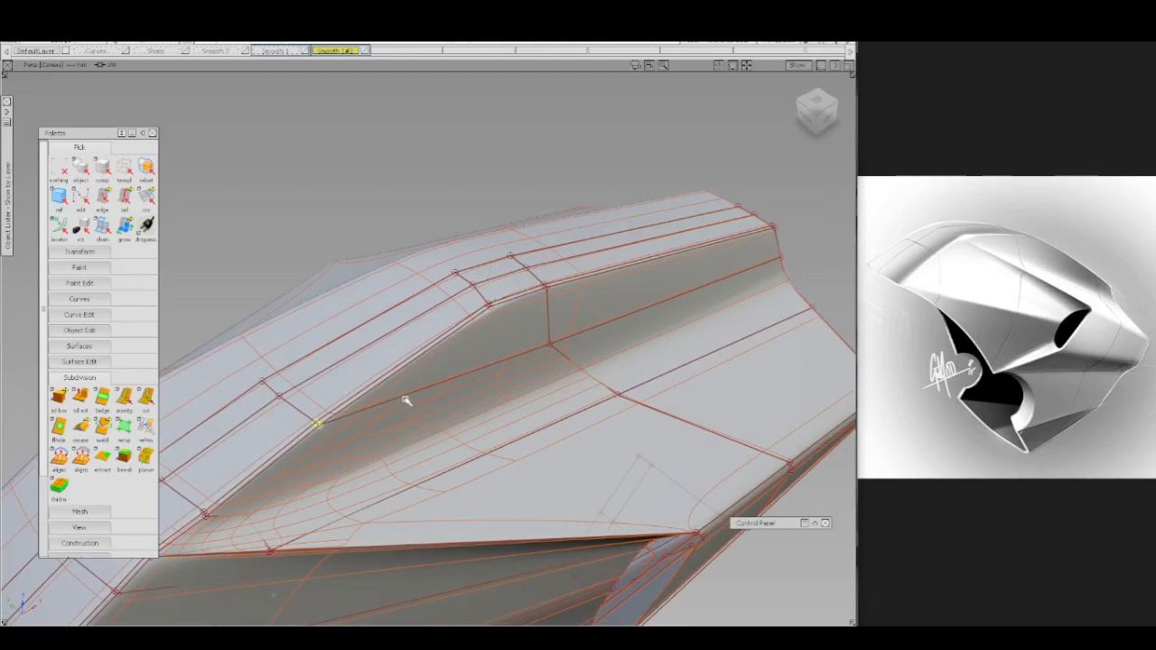
middle_drag(405, 401, 404, 397)
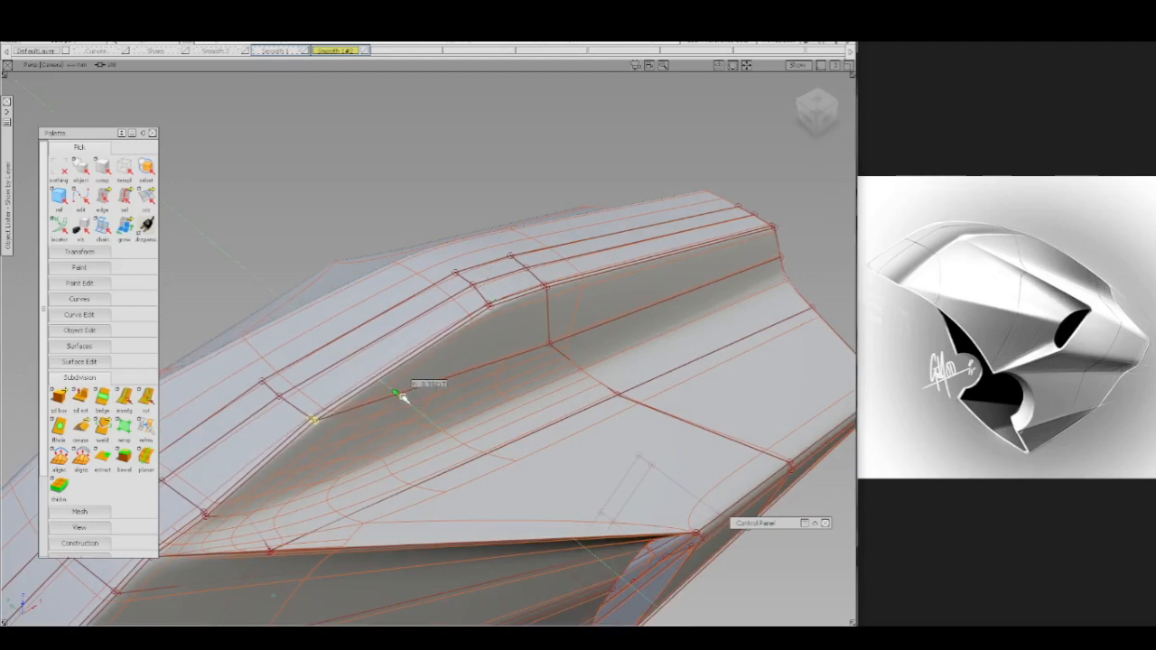
- Hide the control mesh and compare the Smooth 1 and Smooth 1#2 layers, ending with Smooth 1#2 active
key(alt+m)
mouse_move(446, 376)
alt+shift+mouse_down()
mouse_move(386, 377)
mouse_move(367, 363)
alt+shift+mouse_up()
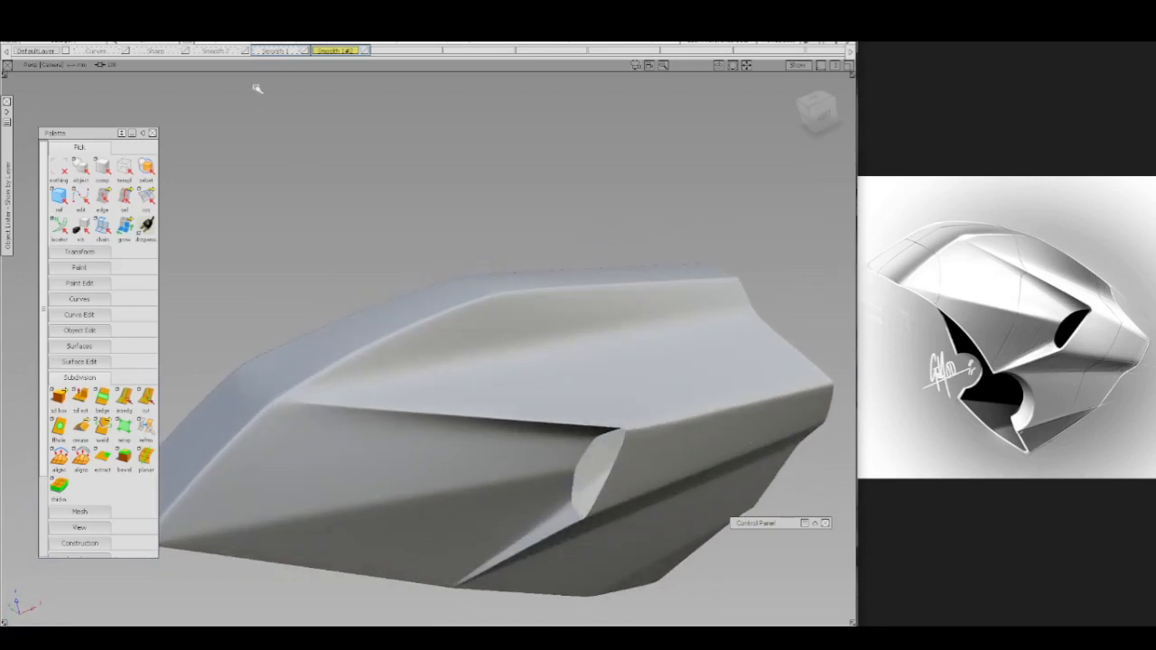
click(282, 51)
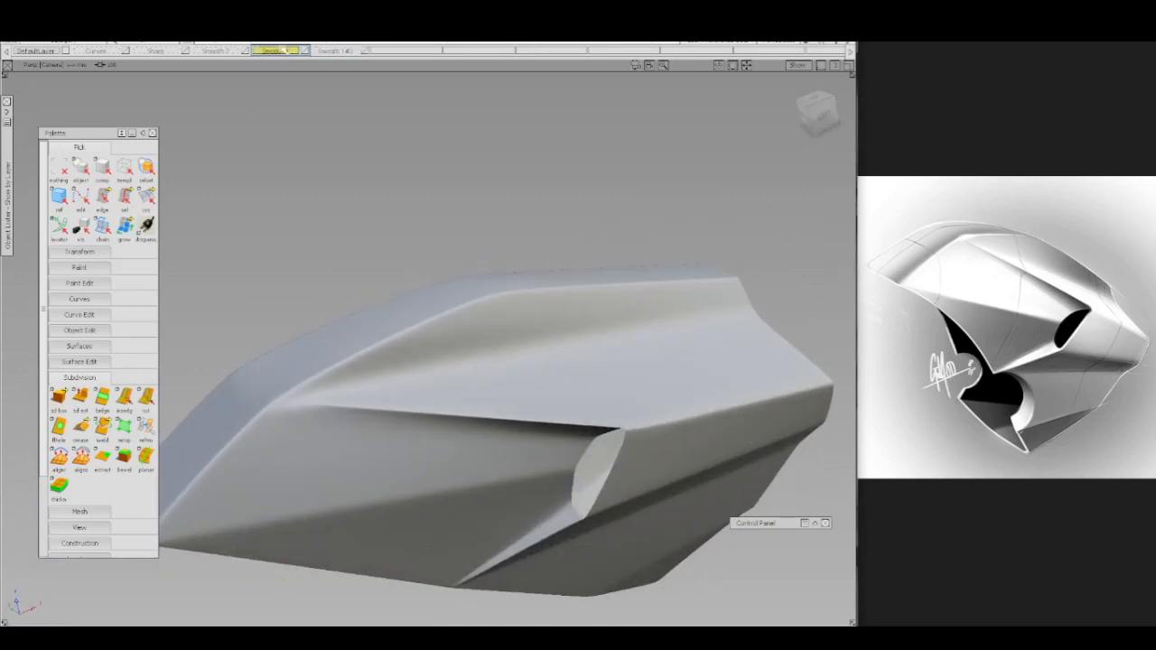
click(350, 50)
alt+shift+drag(408, 282, 457, 351)
- Raise the ridge-edge control vertices above the crease's upper corner slightly in the left orthographic view, using wireframe display
click(817, 112)
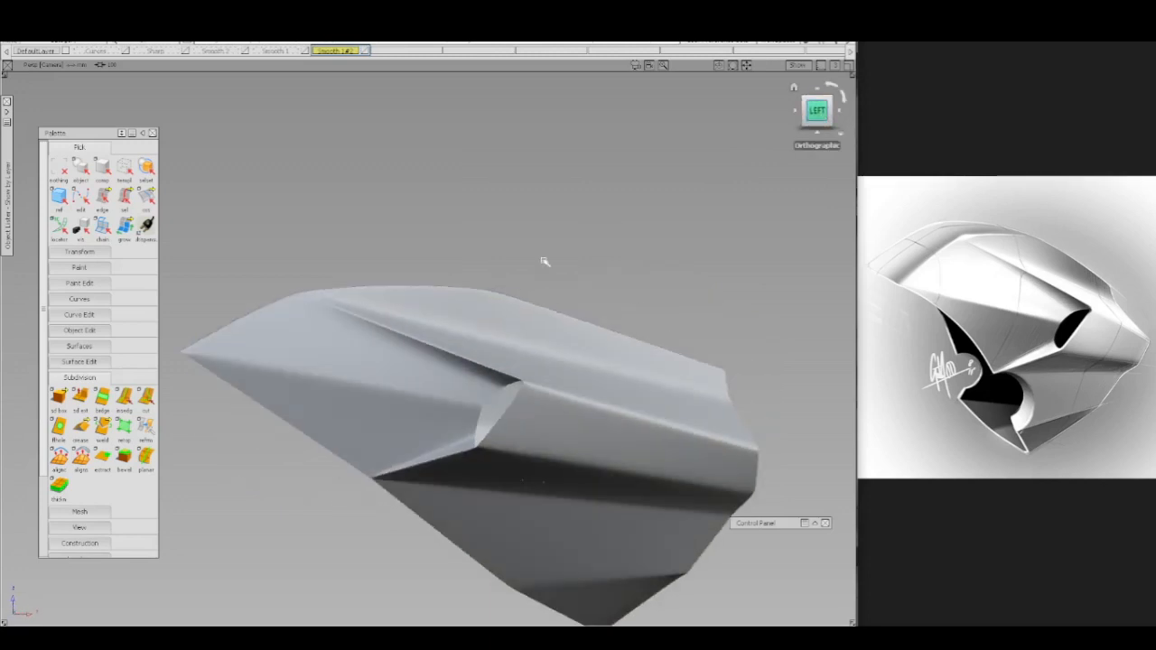
key(alt+m)
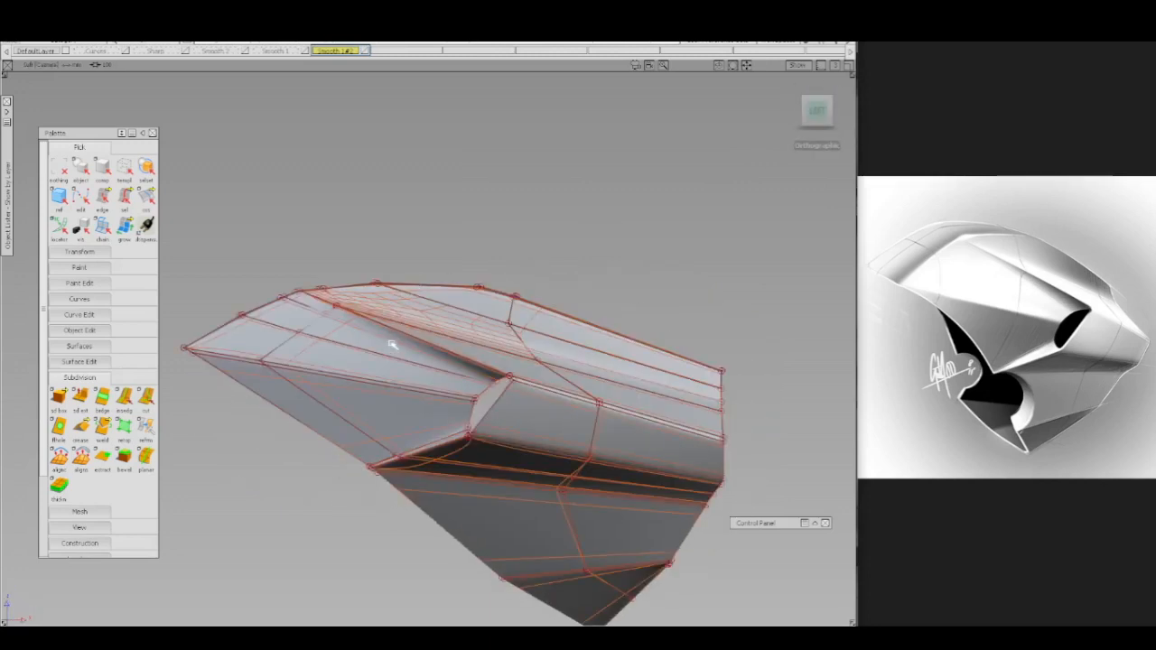
alt+shift+right_drag(398, 294, 323, 309)
alt+shift+middle_drag(324, 309, 384, 325)
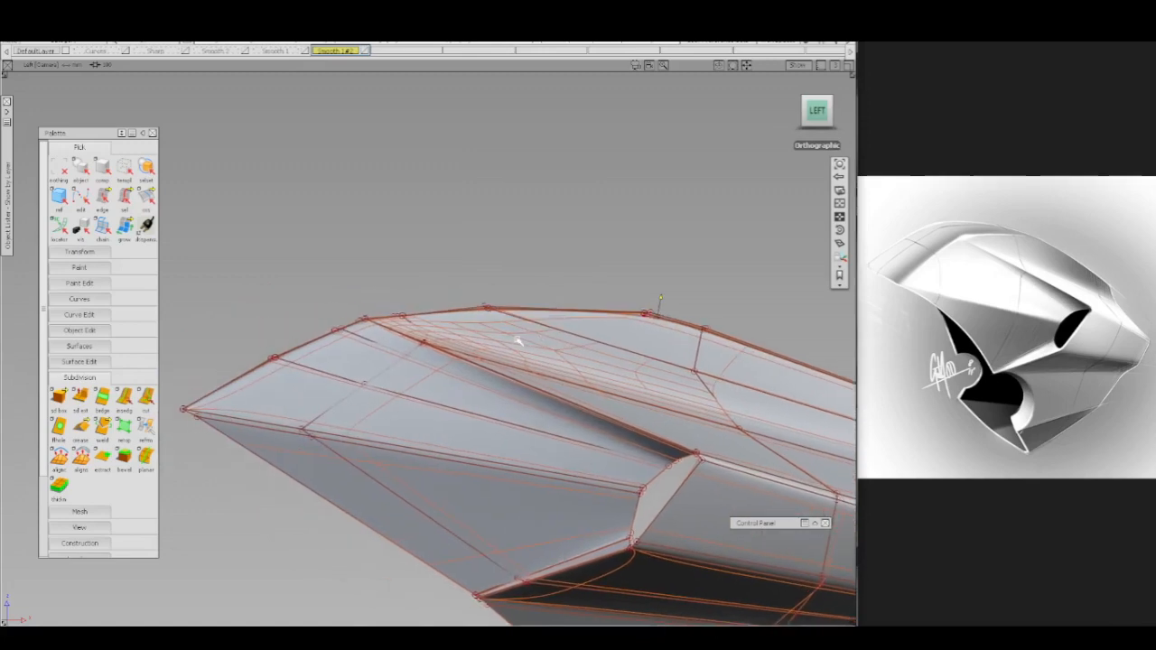
alt+shift+right_drag(382, 380, 395, 287)
mouse_move(394, 286)
ctrl+shift+mouse_down()
mouse_move(416, 289)
mouse_move(395, 326)
ctrl+shift+mouse_up()
key(alt+s)
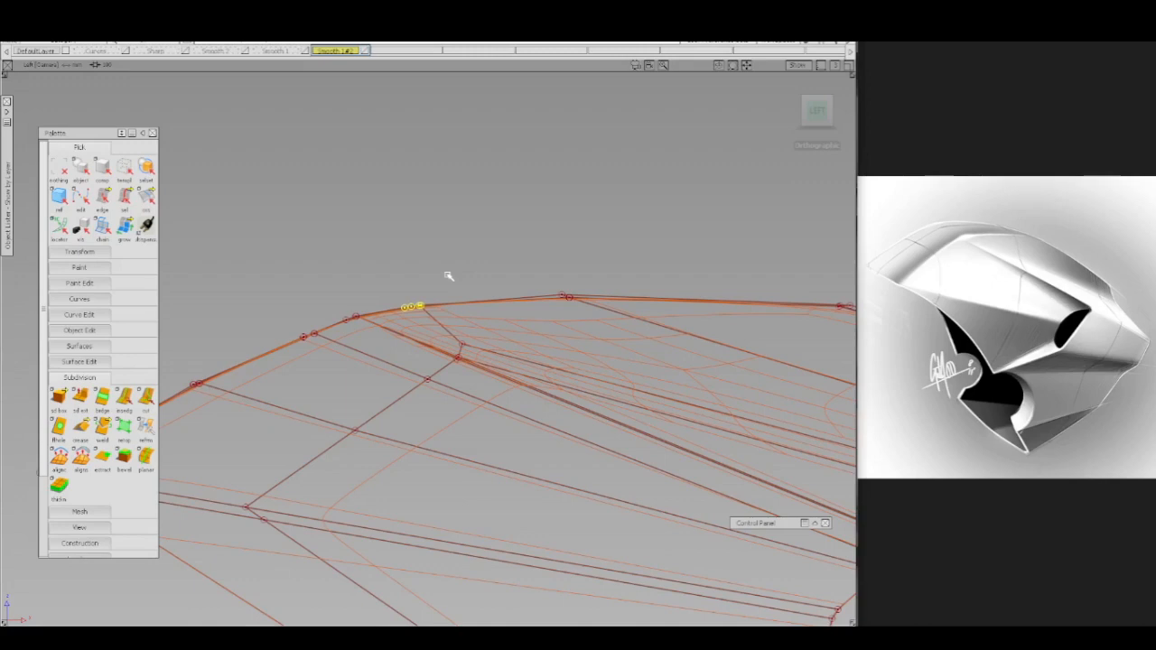
click(447, 225)
alt+shift+right_drag(434, 266, 434, 297)
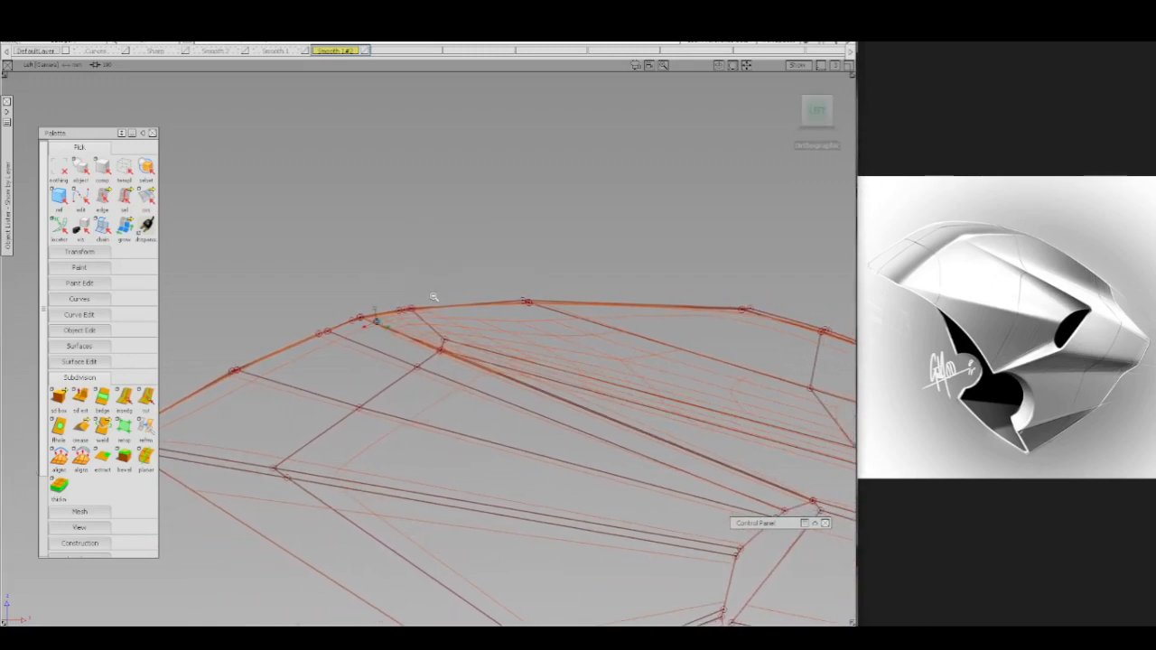
- Set the mouse sensitivity to 100 and nudge the ridge-edge control vertices just ahead of the crease's upper corner slightly
click(333, 343)
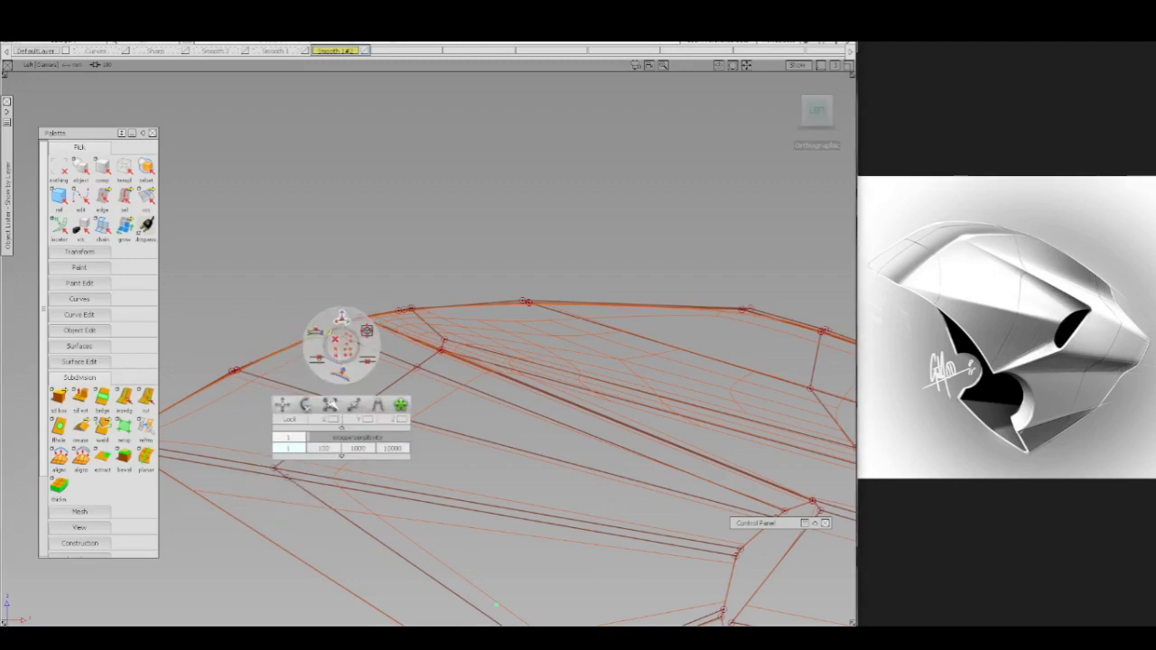
click(331, 449)
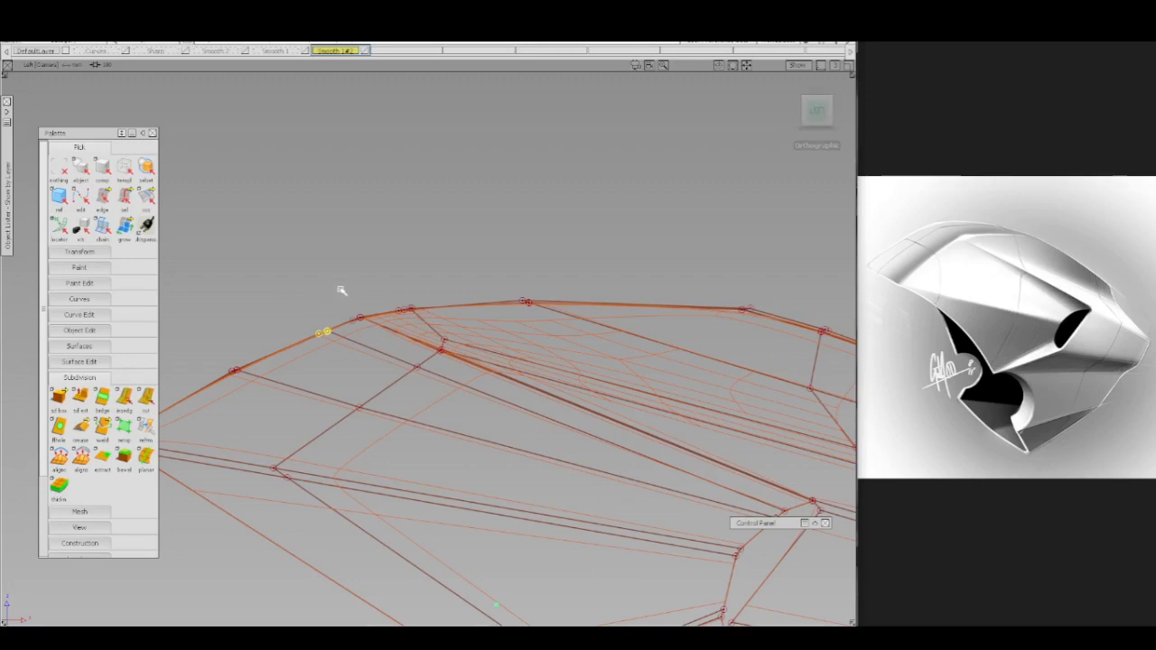
click(342, 302)
click(344, 280)
alt+shift+drag(309, 331, 485, 380)
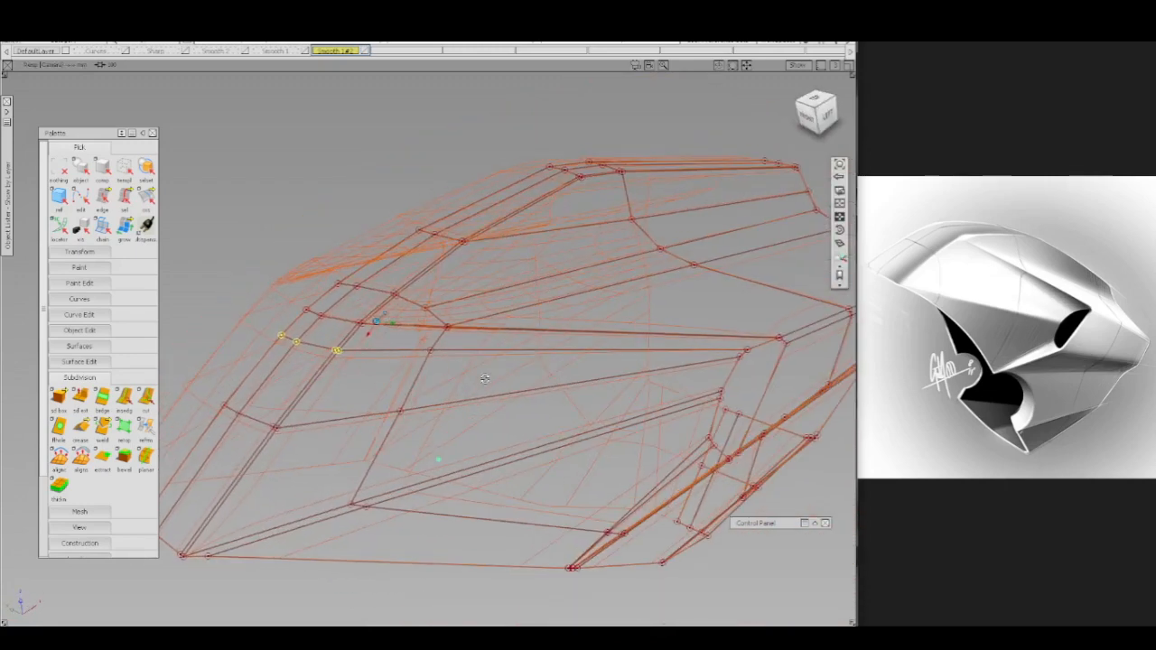
scroll(485, 380, down, 5)
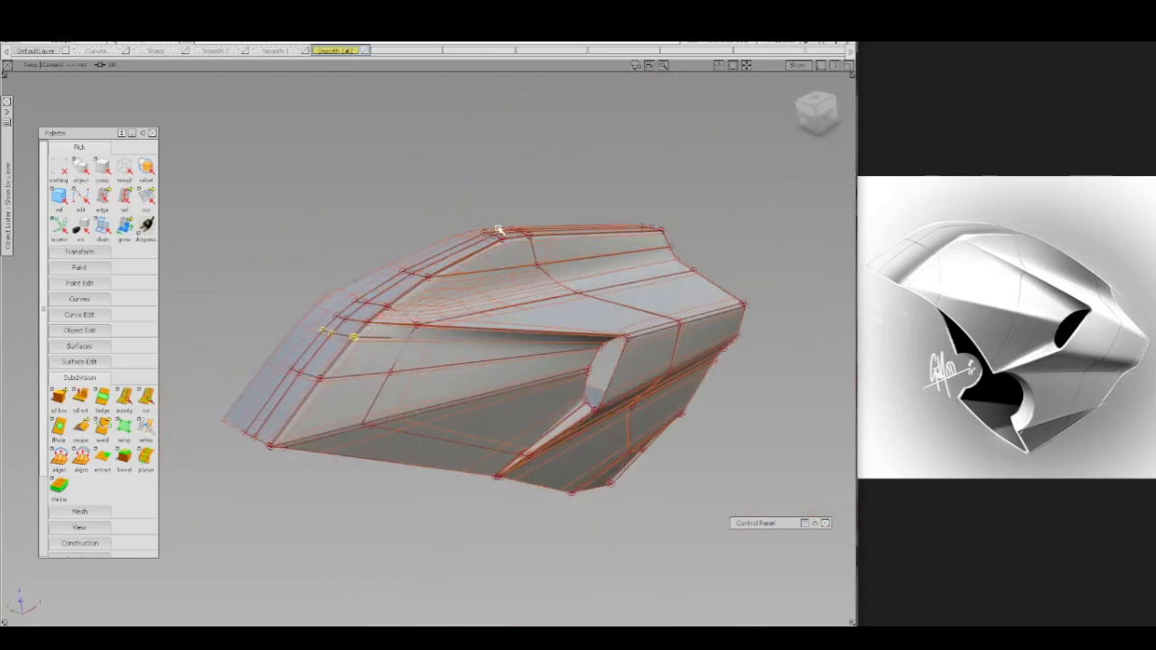
- Turn off the U and V isoparm display on the helmet's subdivision surface and hide its control mesh
ctrl+shift+drag(498, 232, 497, 264)
click(490, 295)
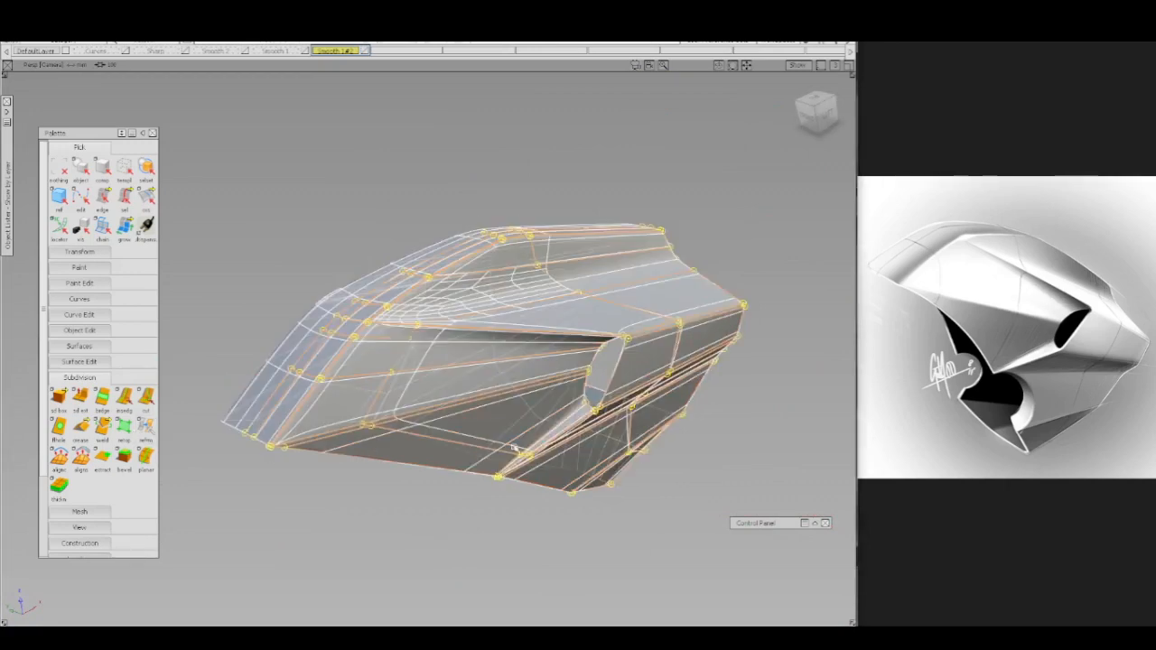
click(753, 523)
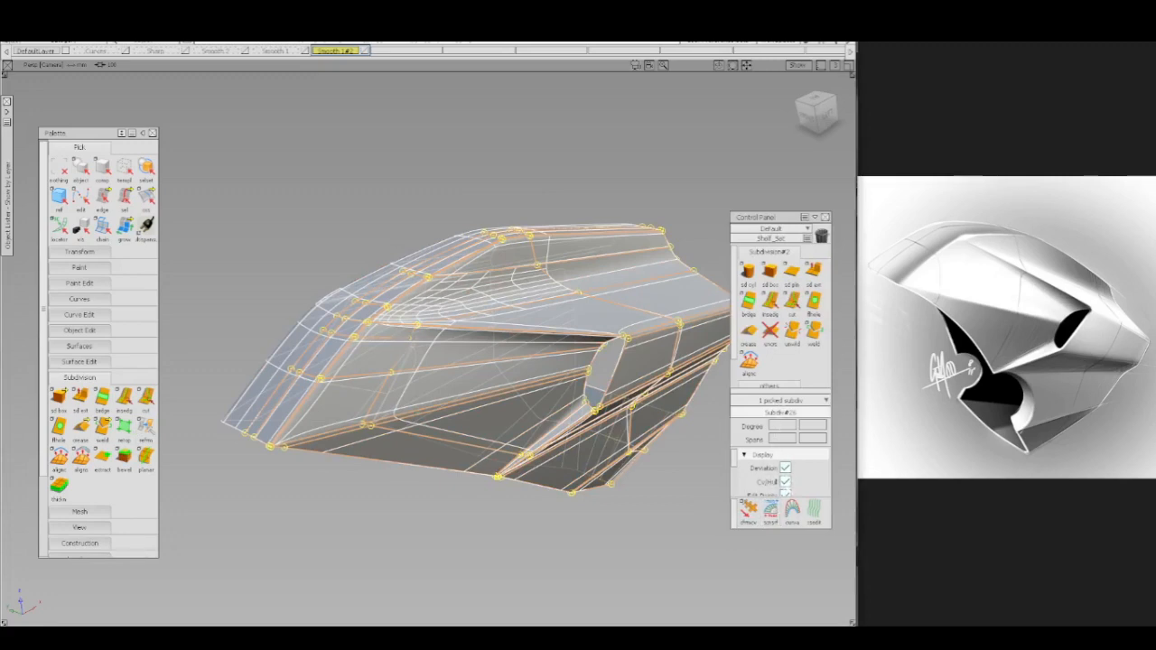
scroll(811, 473, down, 3)
click(787, 457)
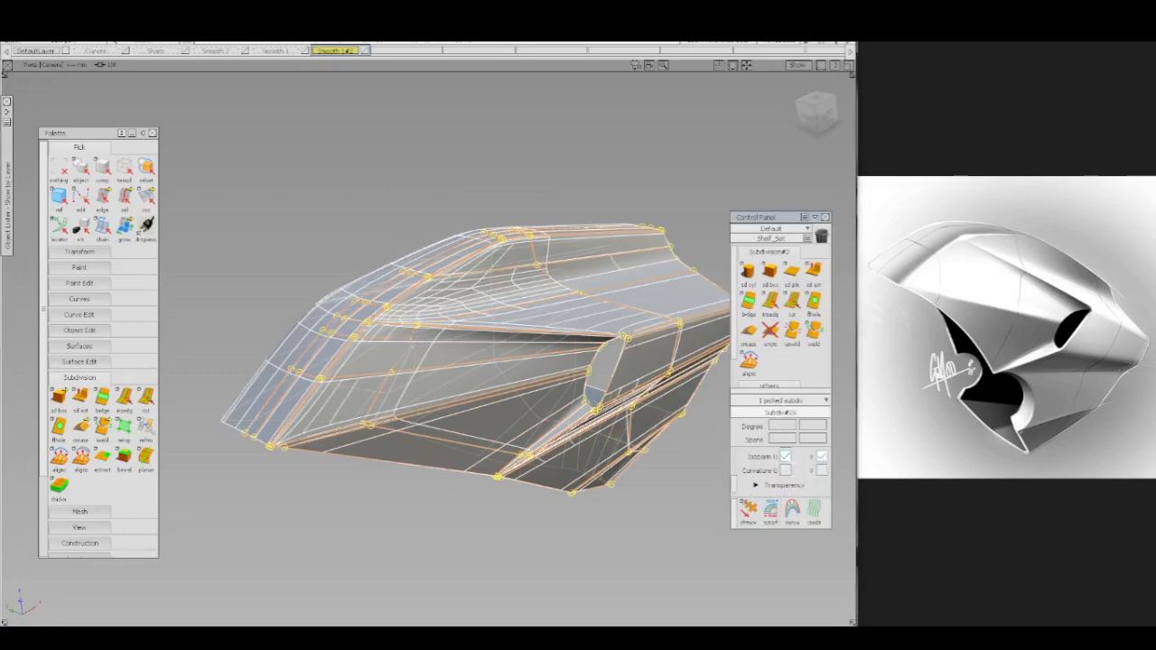
click(822, 458)
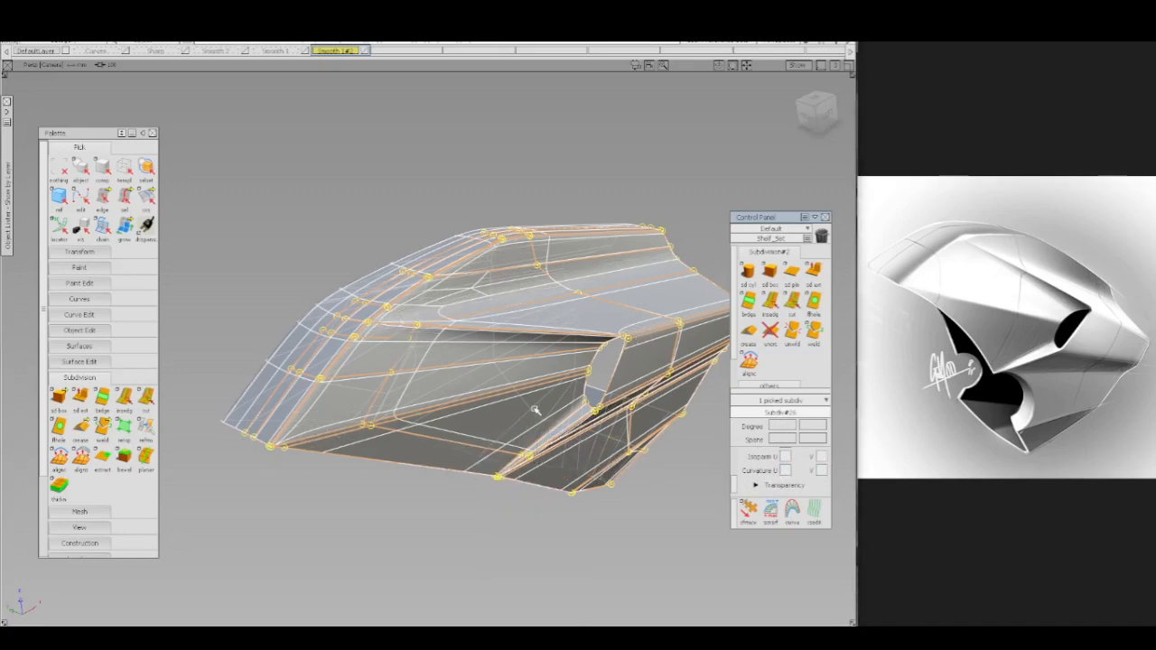
ctrl+shift+drag(537, 408, 531, 391)
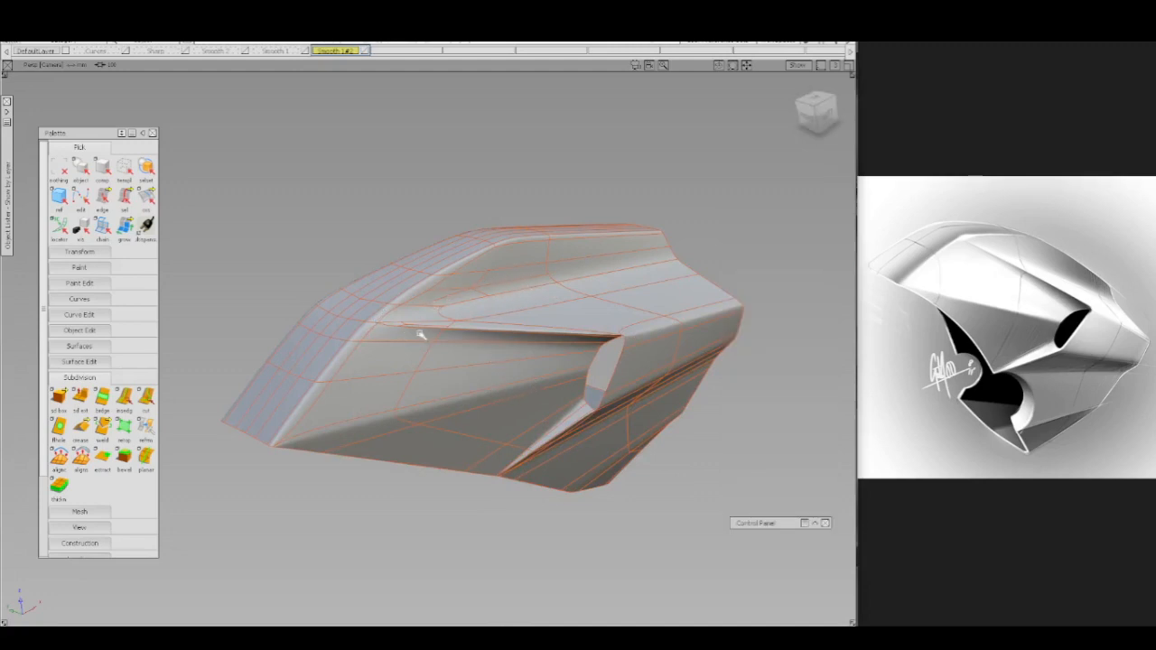
- Examine the shaded helmet surface from the side, rear and above, with and without its patch lines
alt+shift+drag(604, 403, 539, 392)
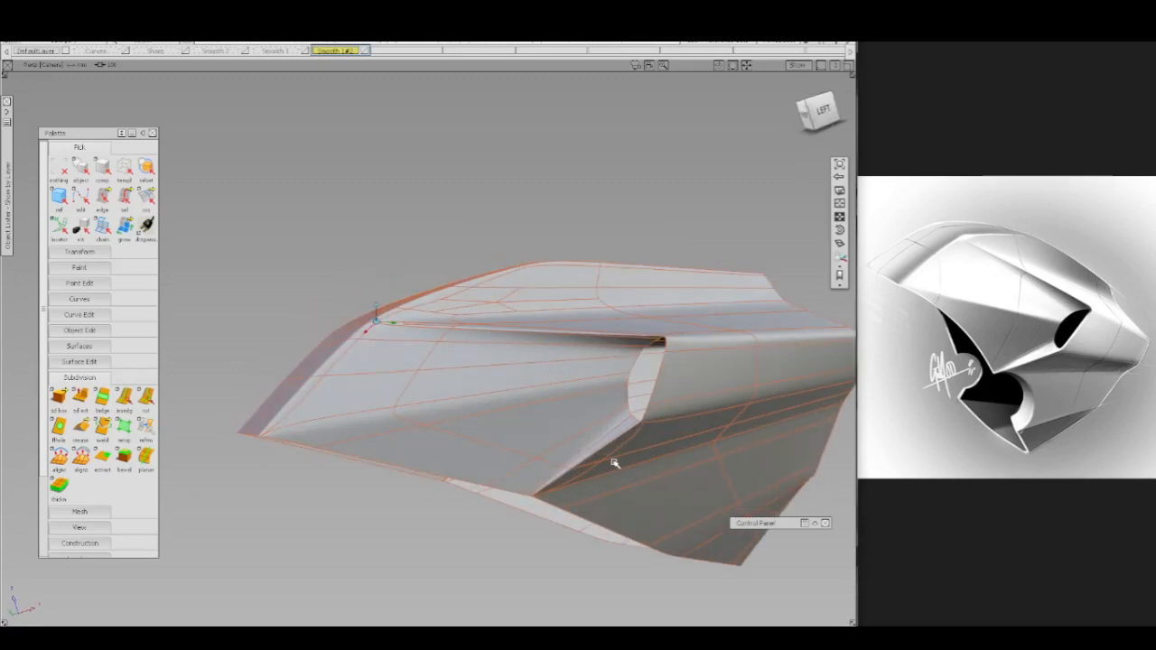
alt+shift+drag(613, 463, 352, 402)
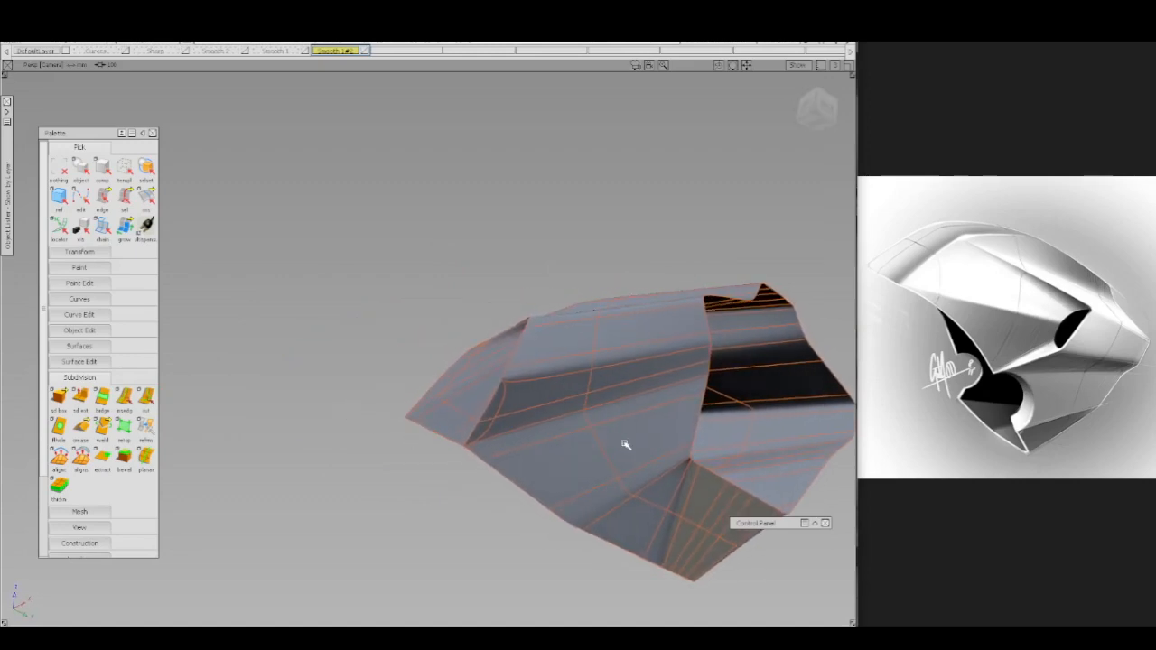
key(alt+m)
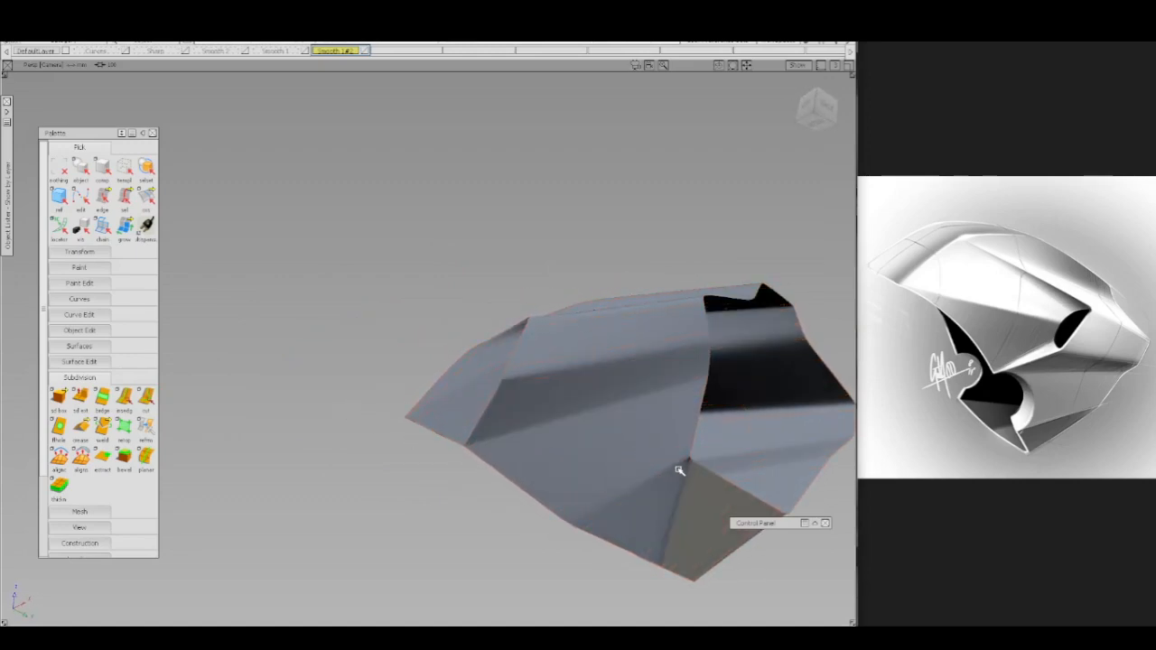
alt+shift+drag(651, 491, 606, 421)
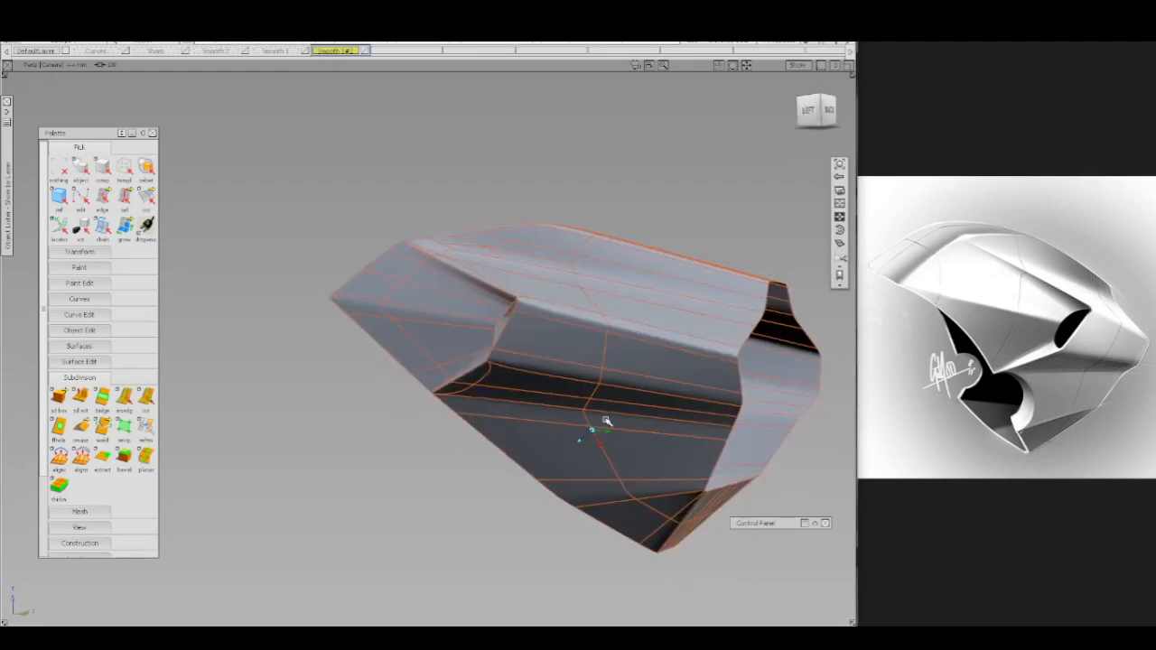
alt+shift+drag(557, 343, 690, 443)
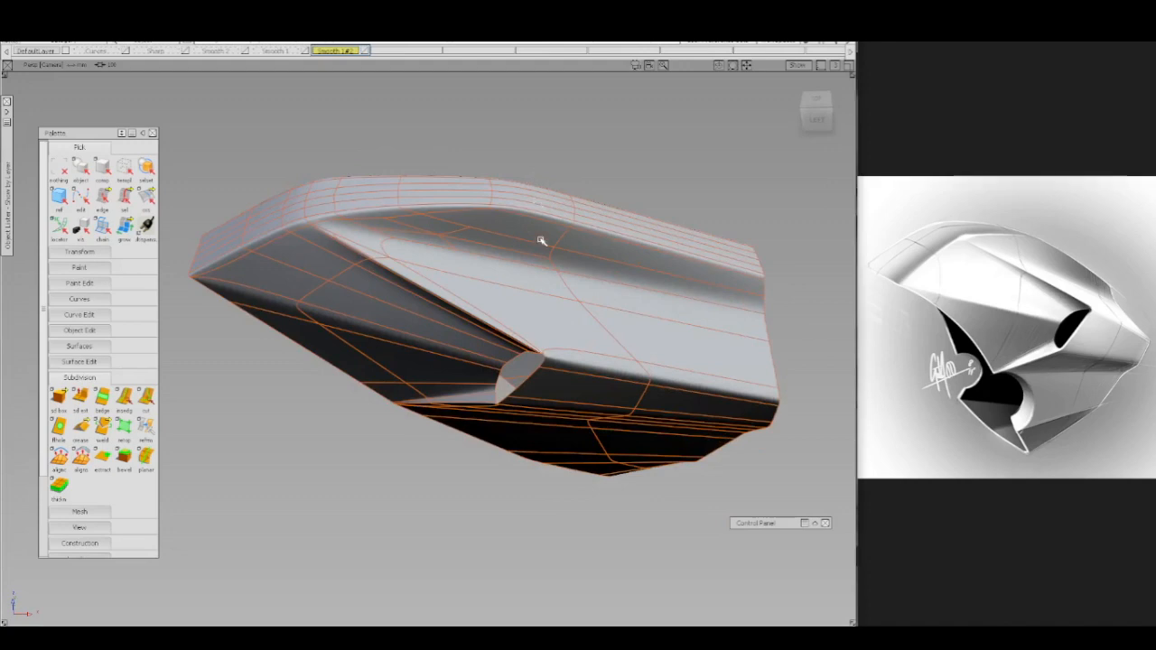
ctrl+shift+right_drag(545, 278, 549, 226)
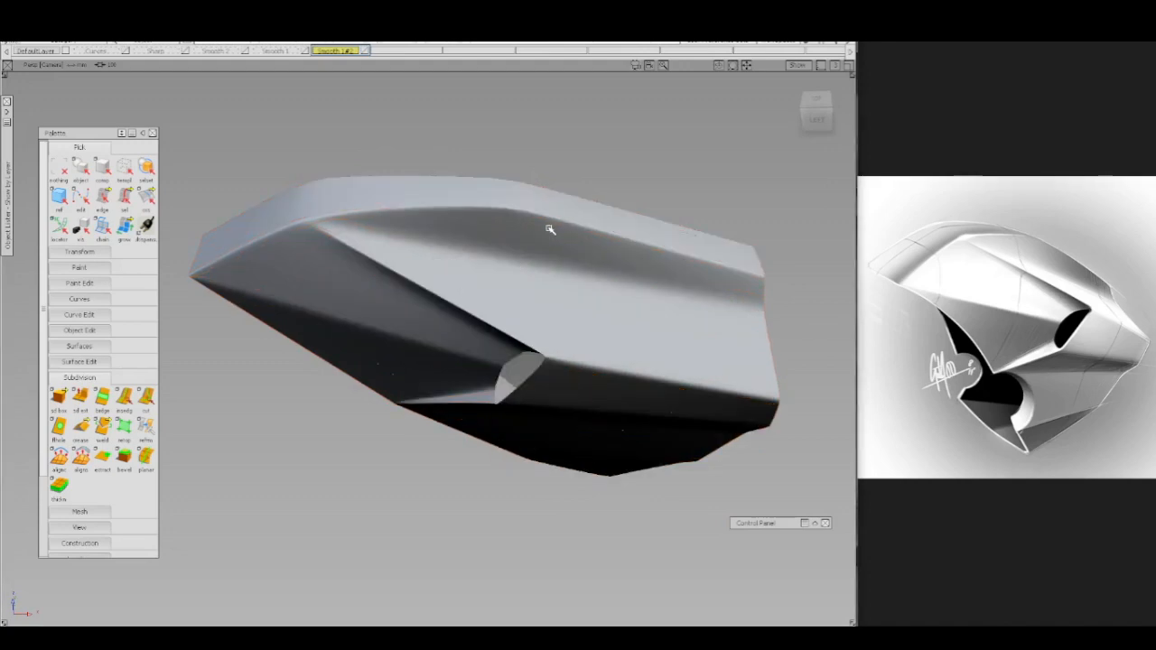
- Show the helmet's control mesh again, deselect the surface and switch to wireframe display
ctrl+shift+drag(537, 192, 540, 219)
click(540, 219)
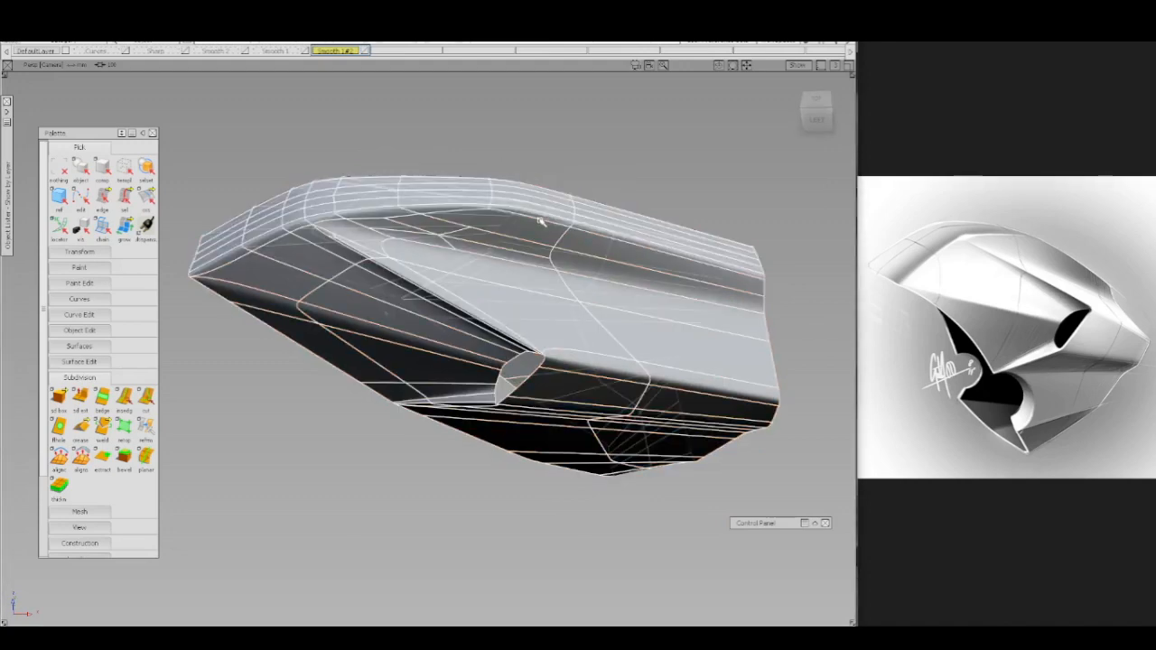
key(ctrl+h)
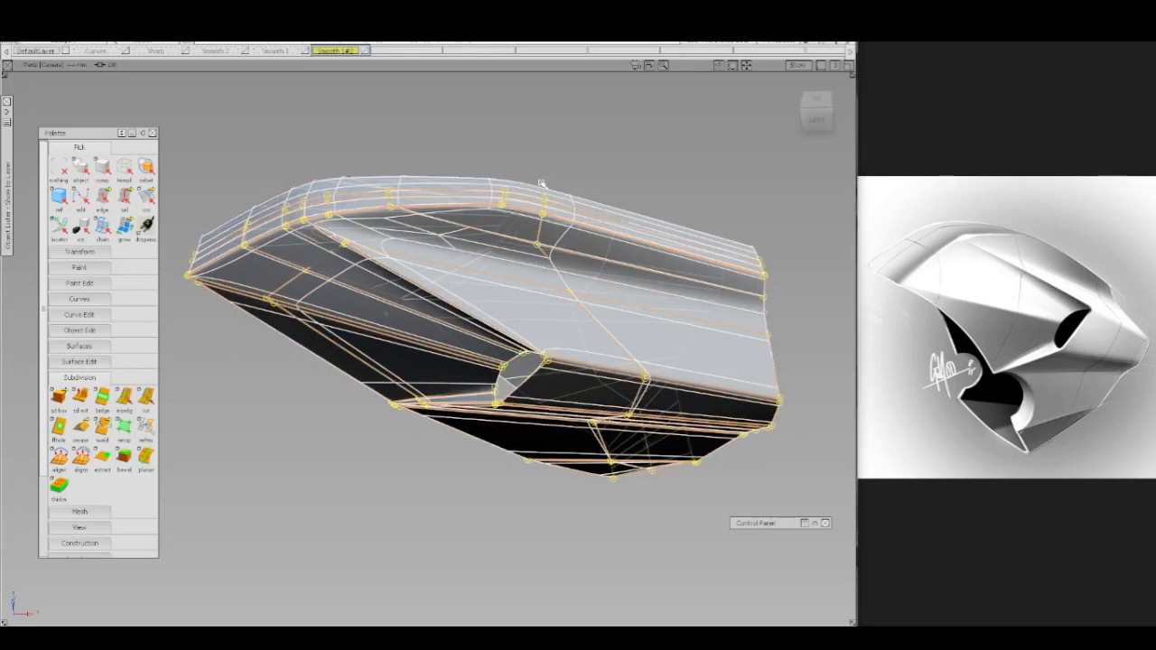
click(541, 183)
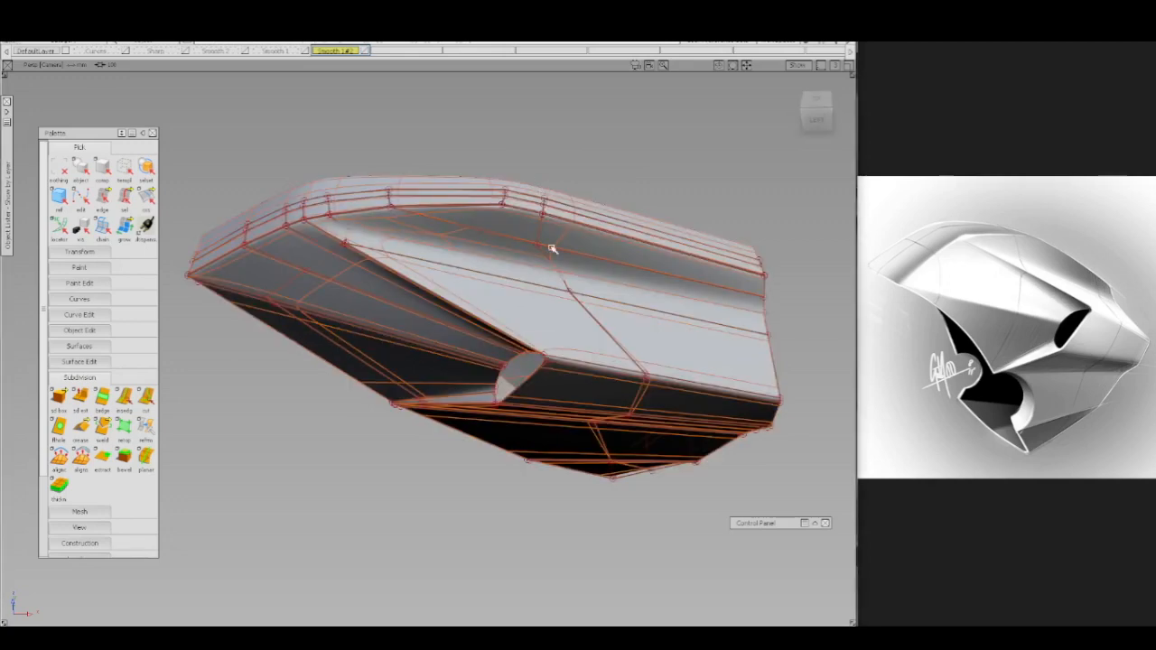
key(5)
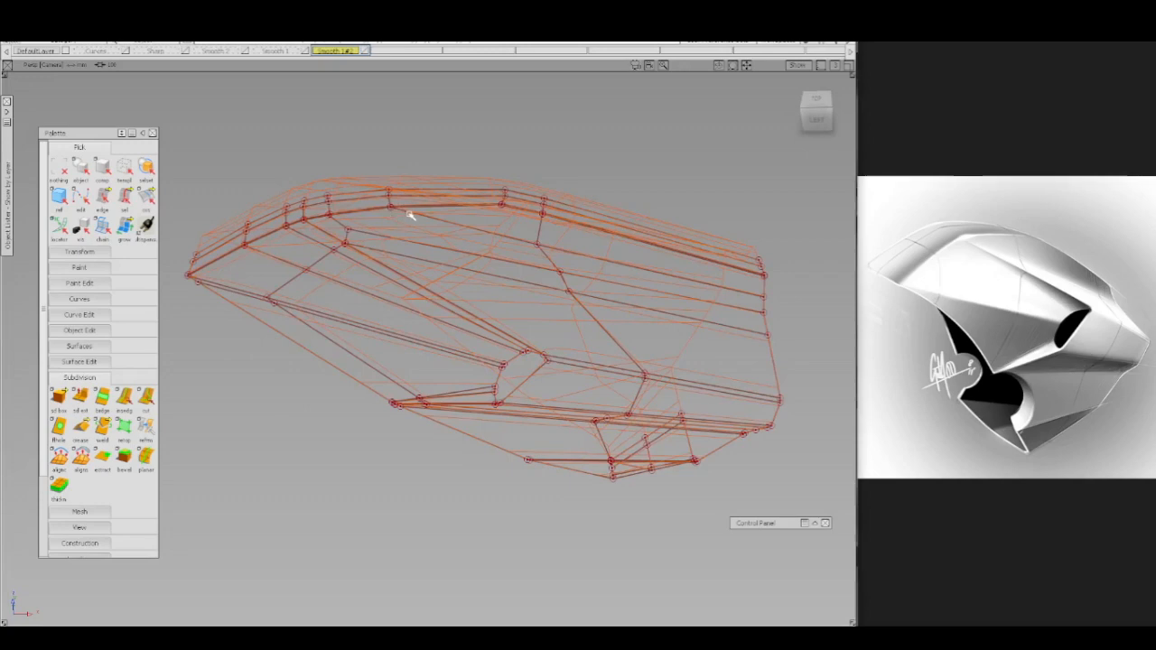
- Start a Subdiv Multicut at offset 0 on the ridge vertex behind the crease's upper corner and extend it to the control edge below
key(c)
alt+shift+right_drag(390, 252, 411, 213)
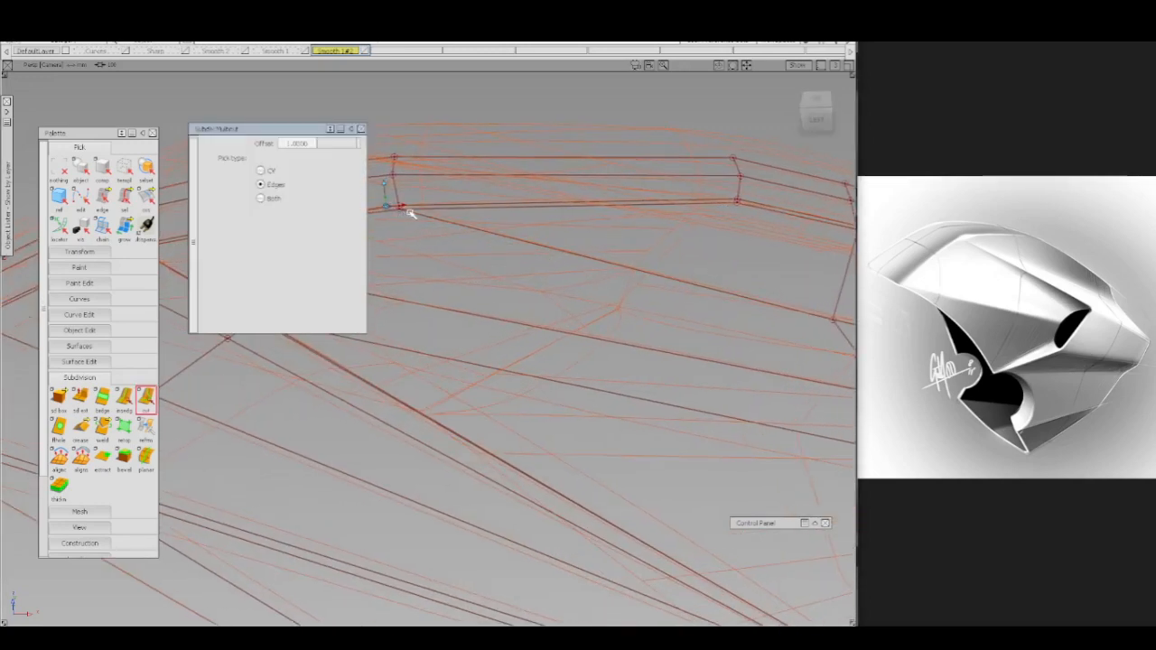
click(404, 211)
click(474, 229)
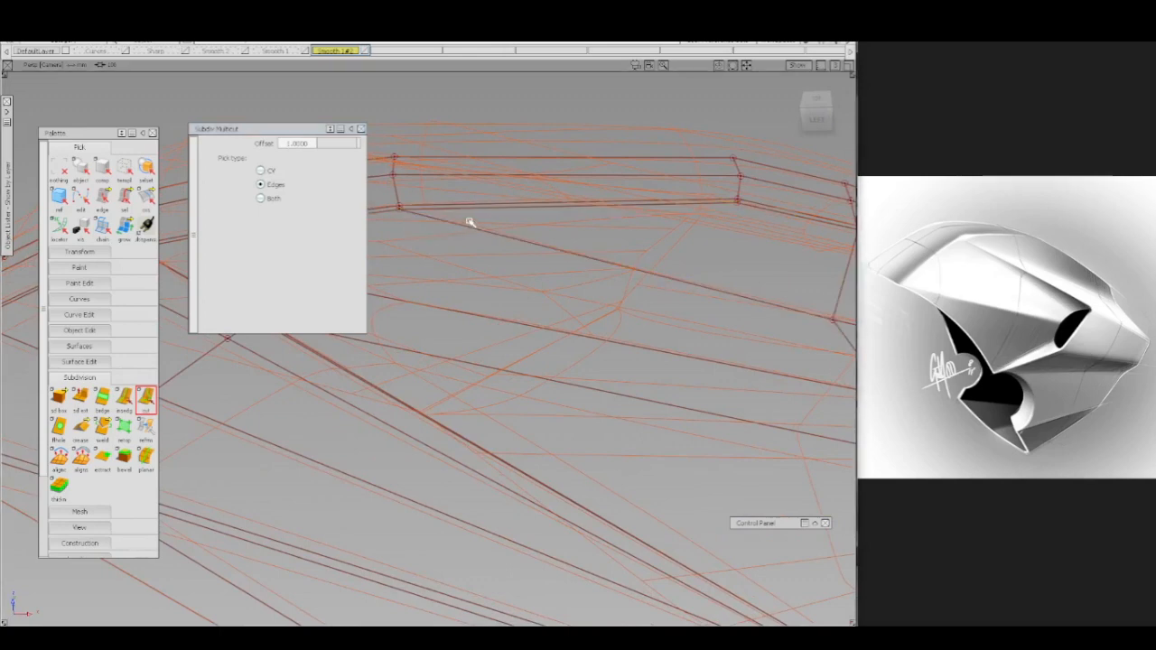
click(400, 210)
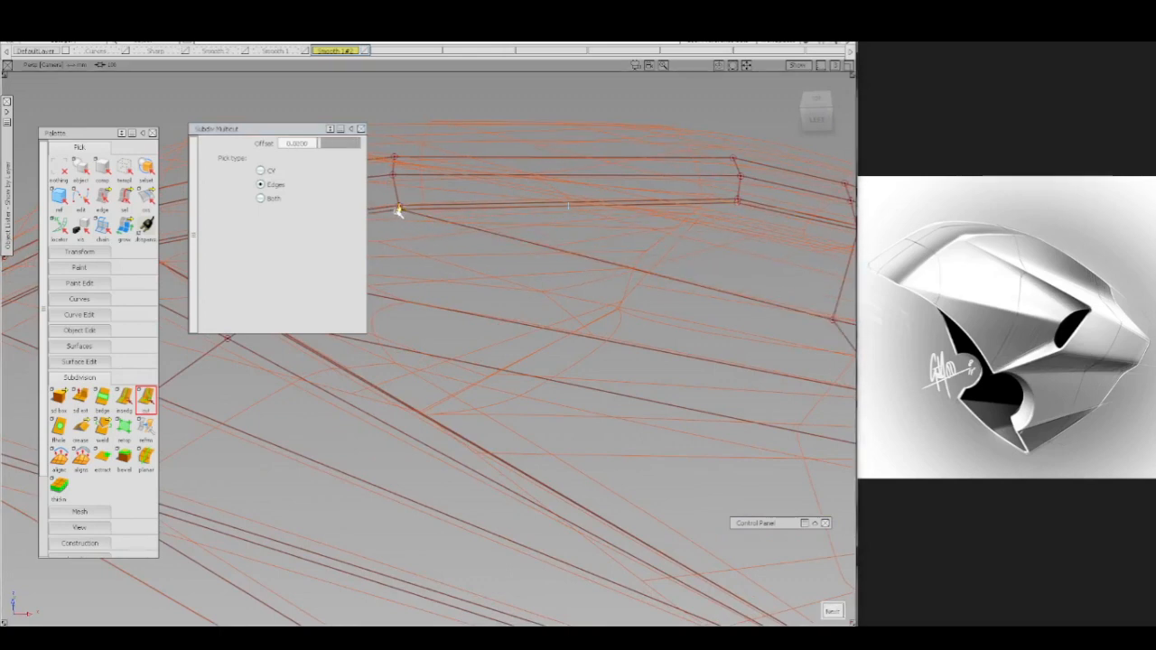
click(501, 320)
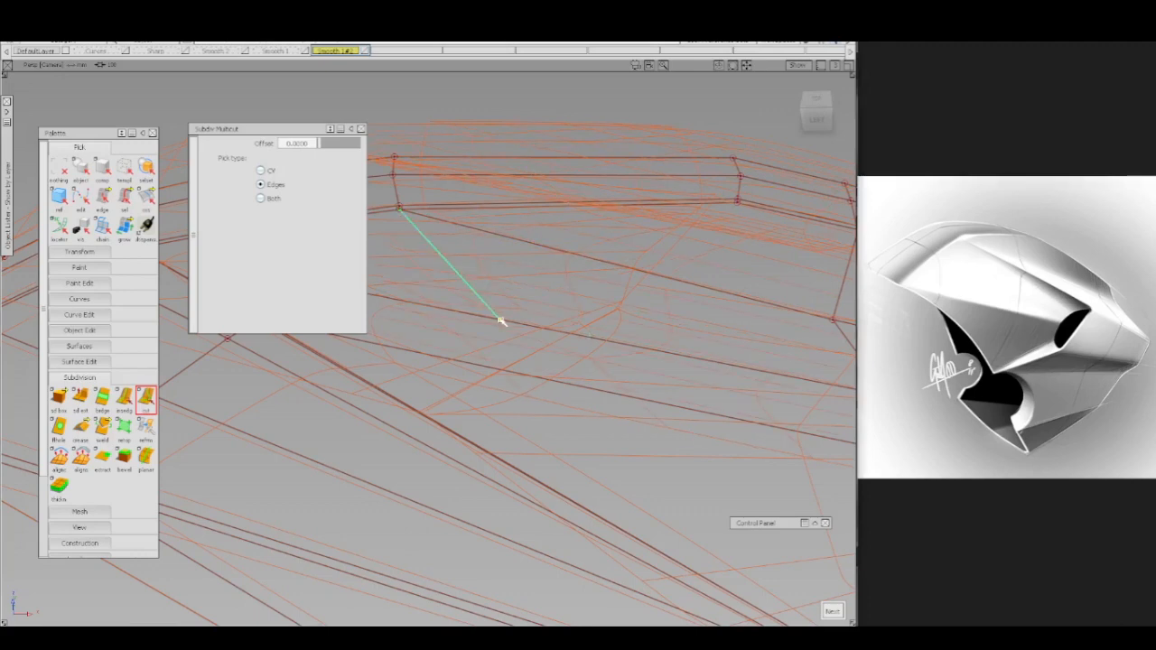
- Extend the multicut diagonally to the next lengthwise control edge on the recessed face
alt+shift+drag(540, 383, 539, 375)
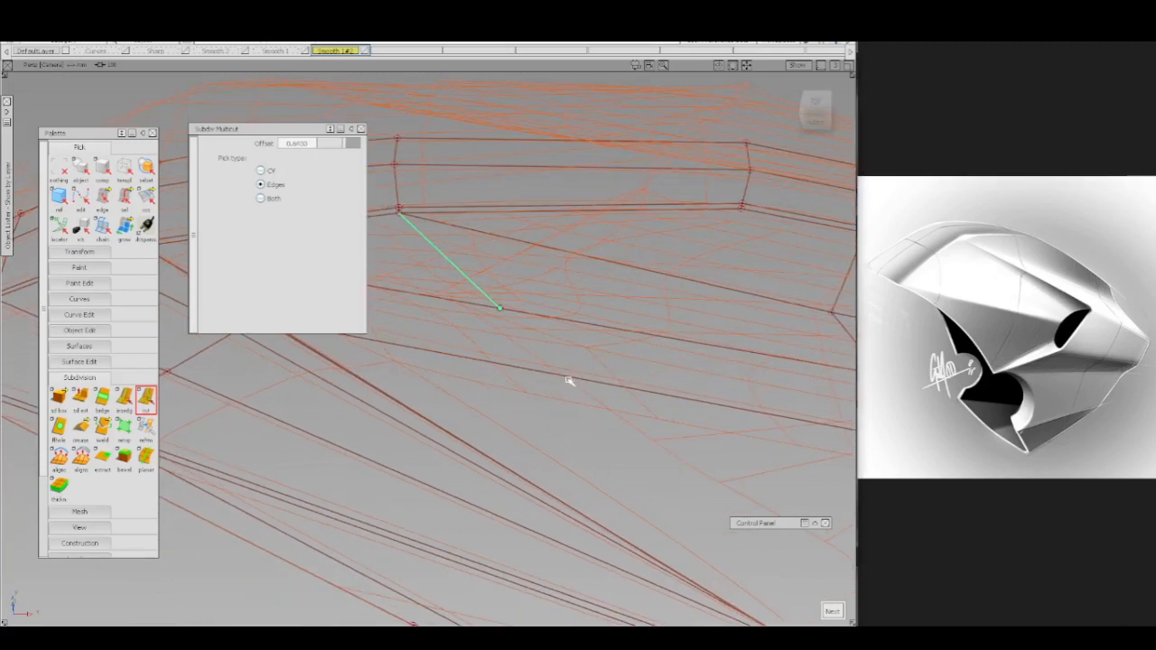
click(569, 378)
drag(581, 387, 584, 389)
alt+shift+drag(536, 345, 529, 316)
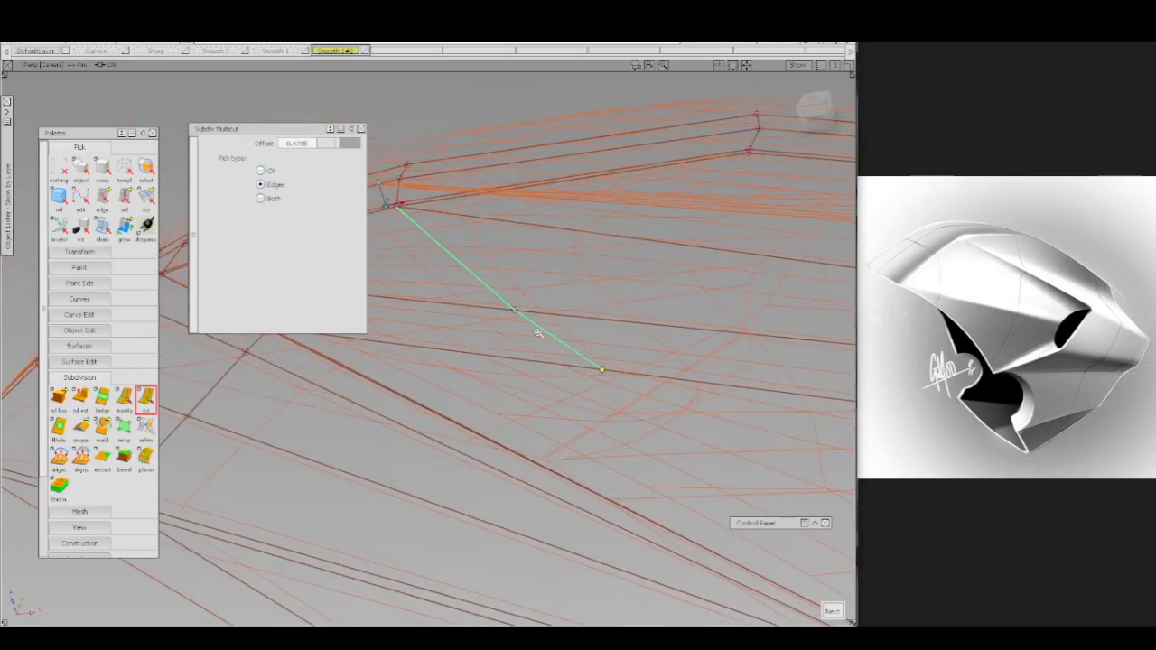
- Continue the multicut across the recessed face to the side ridge's control edge behind the opening's upper corner
alt+shift+right_drag(539, 331, 529, 352)
alt+shift+middle_drag(548, 359, 403, 316)
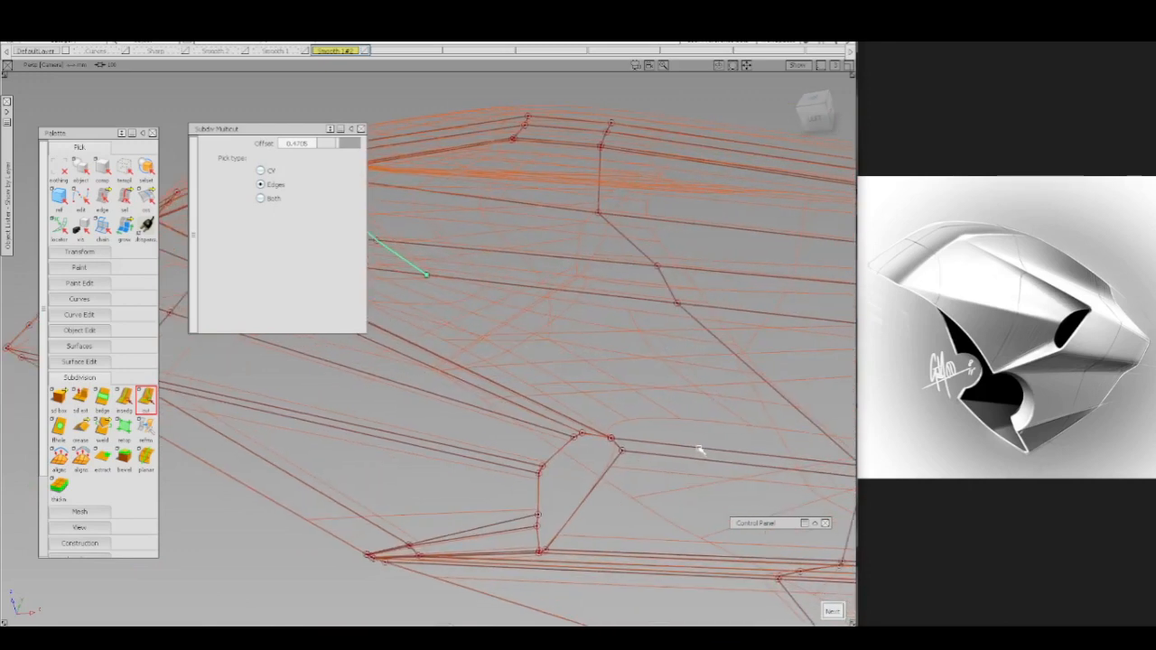
drag(702, 449, 733, 459)
alt+shift+drag(671, 436, 649, 443)
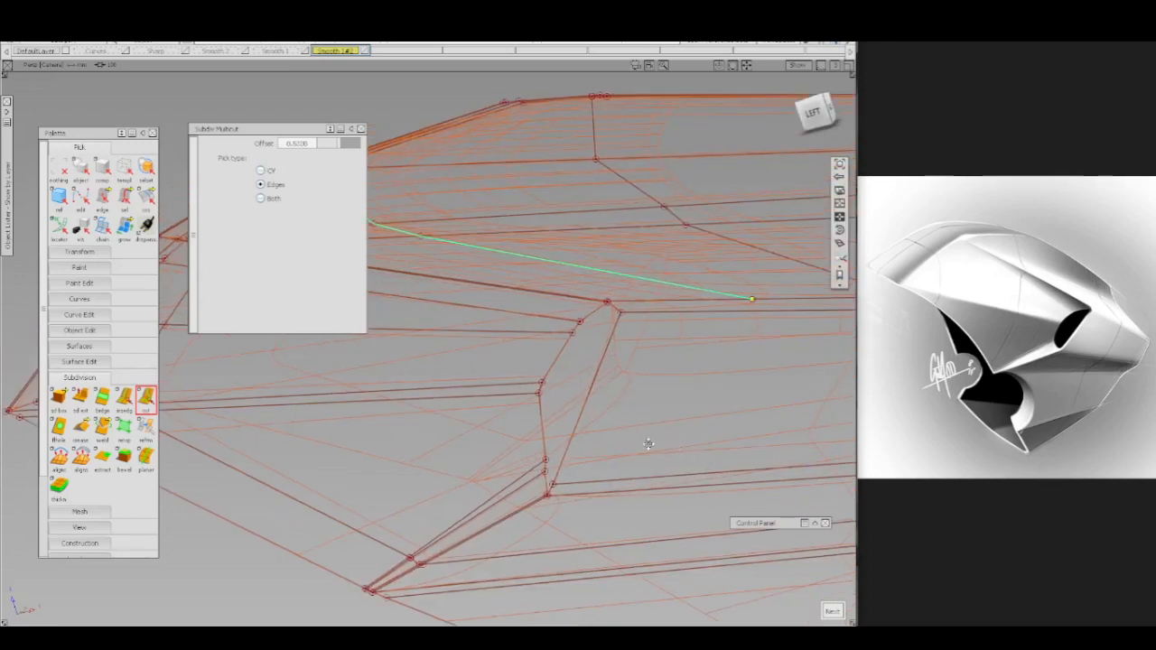
- Extend the multicut from the side ridge down across the side face to the lengthwise control edges below it
alt+shift+middle_drag(649, 442, 564, 418)
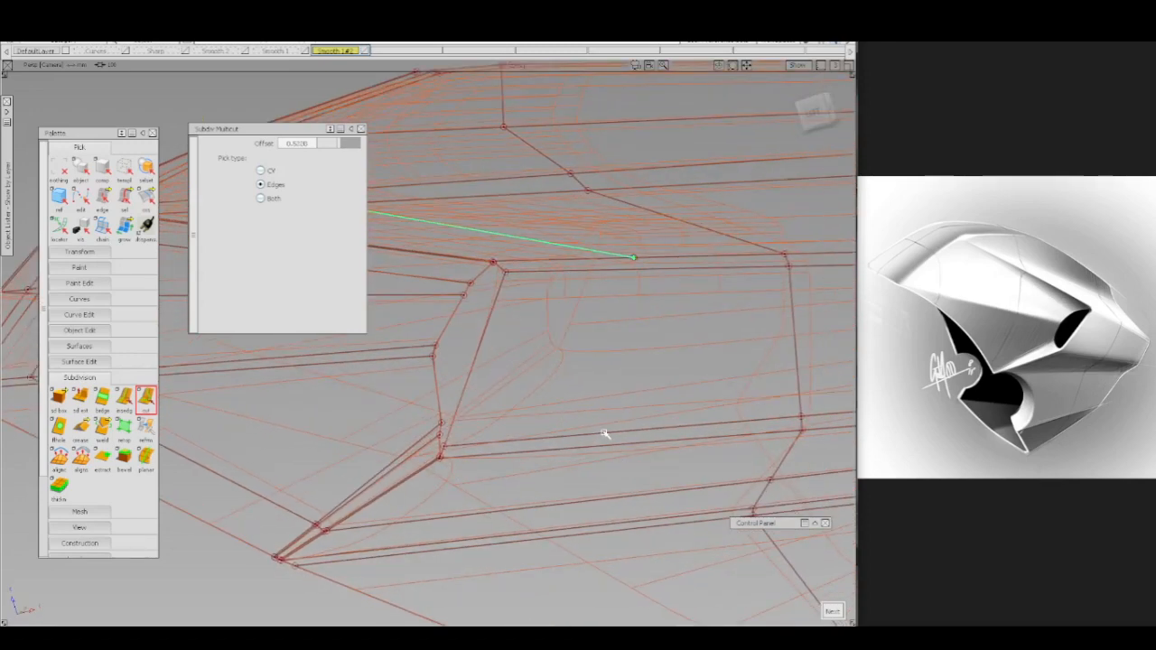
click(604, 434)
mouse_move(622, 450)
alt+shift+mouse_down()
mouse_move(622, 439)
mouse_move(599, 447)
alt+shift+mouse_up()
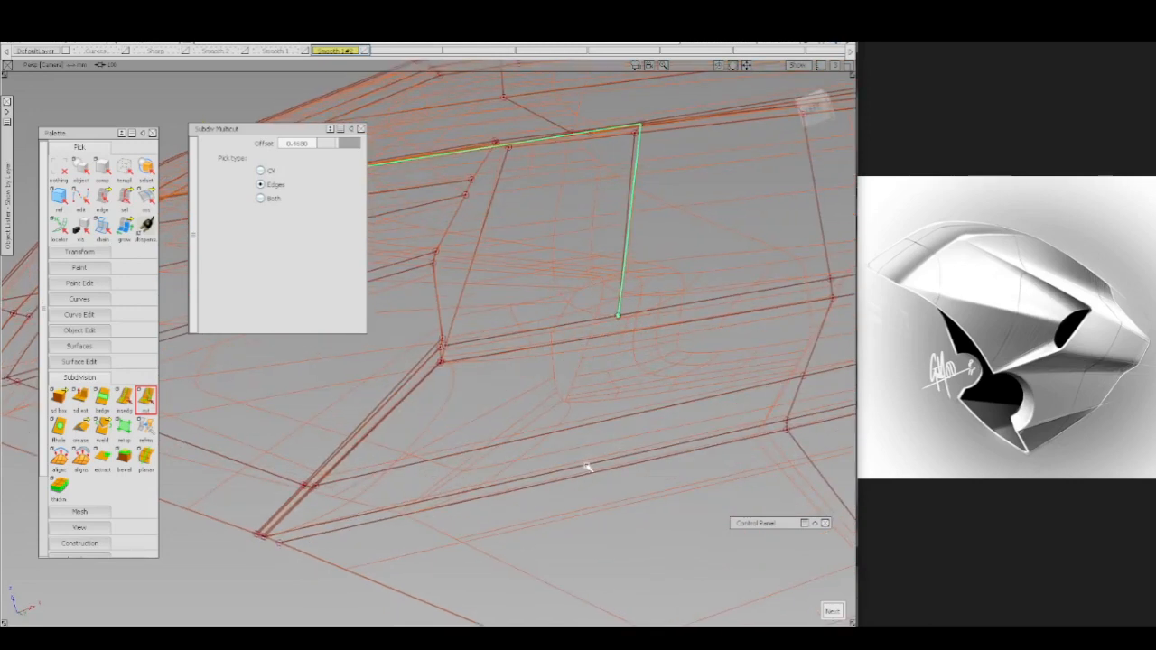
drag(579, 470, 603, 490)
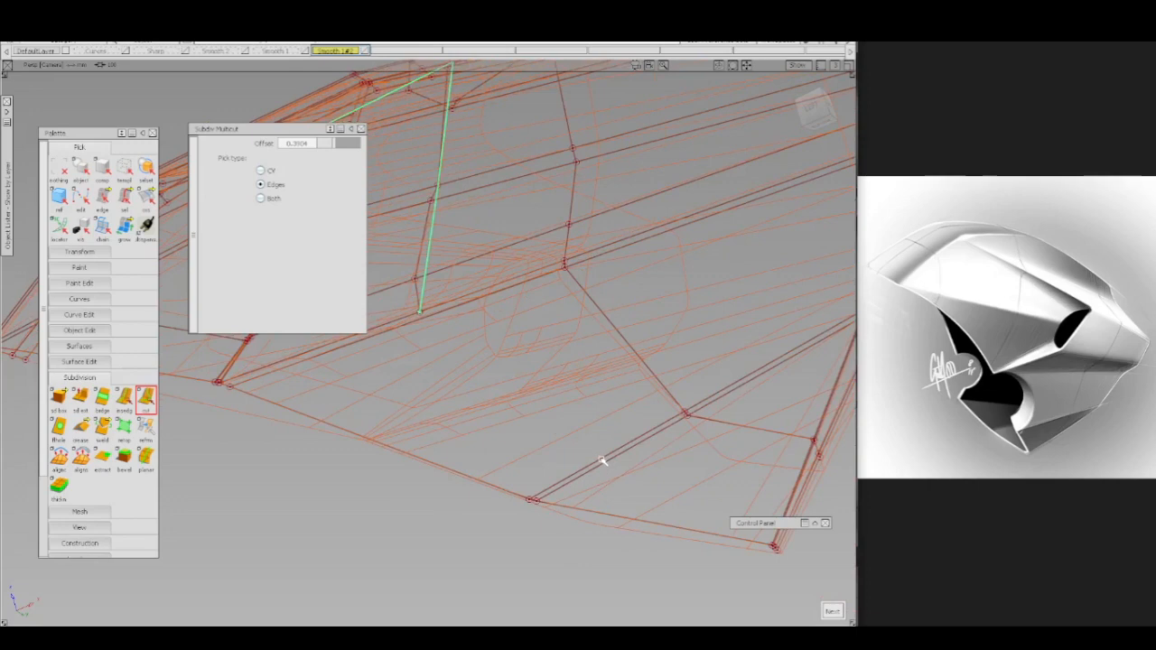
- Continue the multicut over the lower jaw ridge to the last control edge near the bottom rim and complete the cut
click(602, 461)
alt+shift+drag(630, 481, 650, 502)
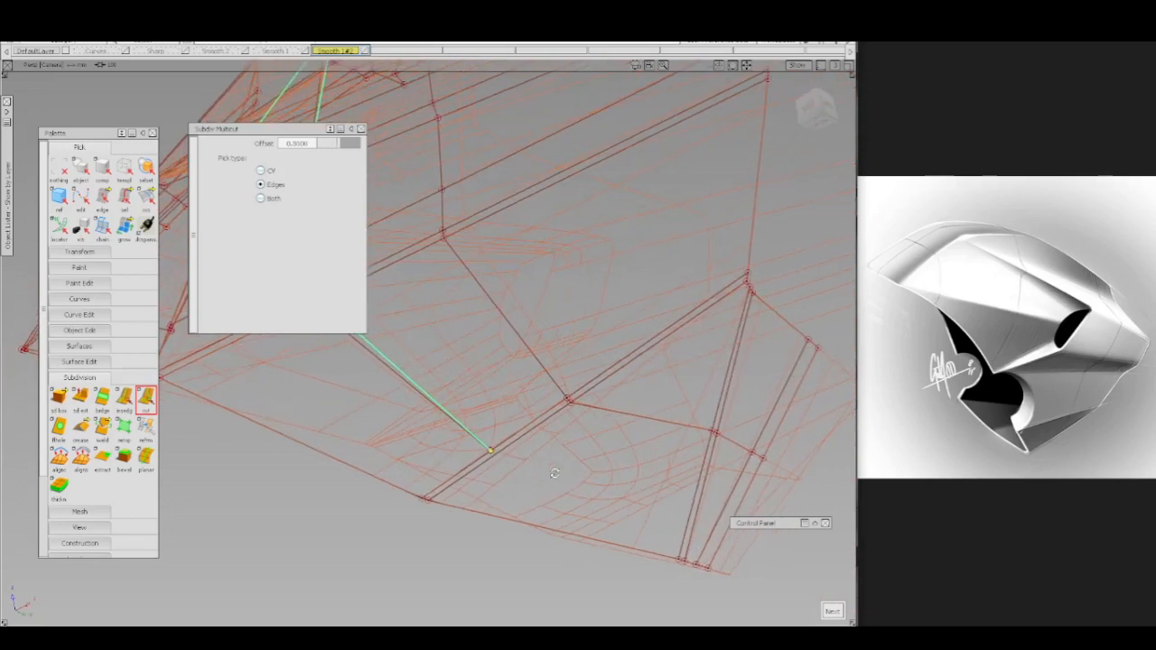
click(730, 530)
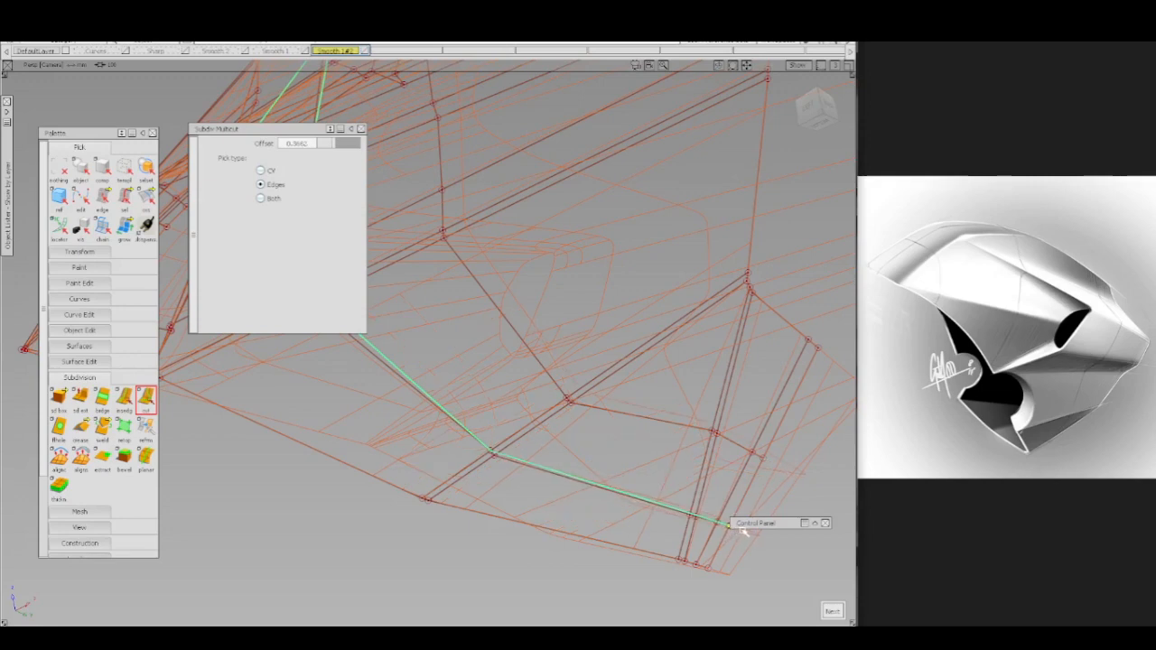
click(833, 612)
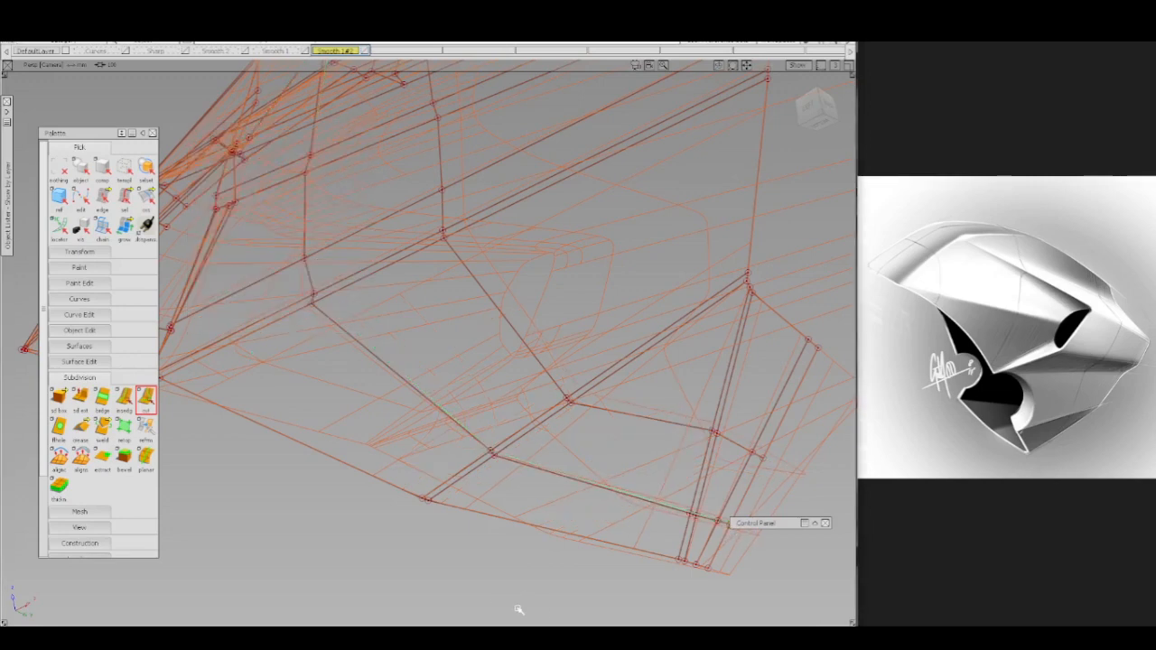
- Slide the vertices where the older rear loop crosses the lower jaw ridge rearward along the ridge
ctrl+shift+drag(468, 379, 545, 386)
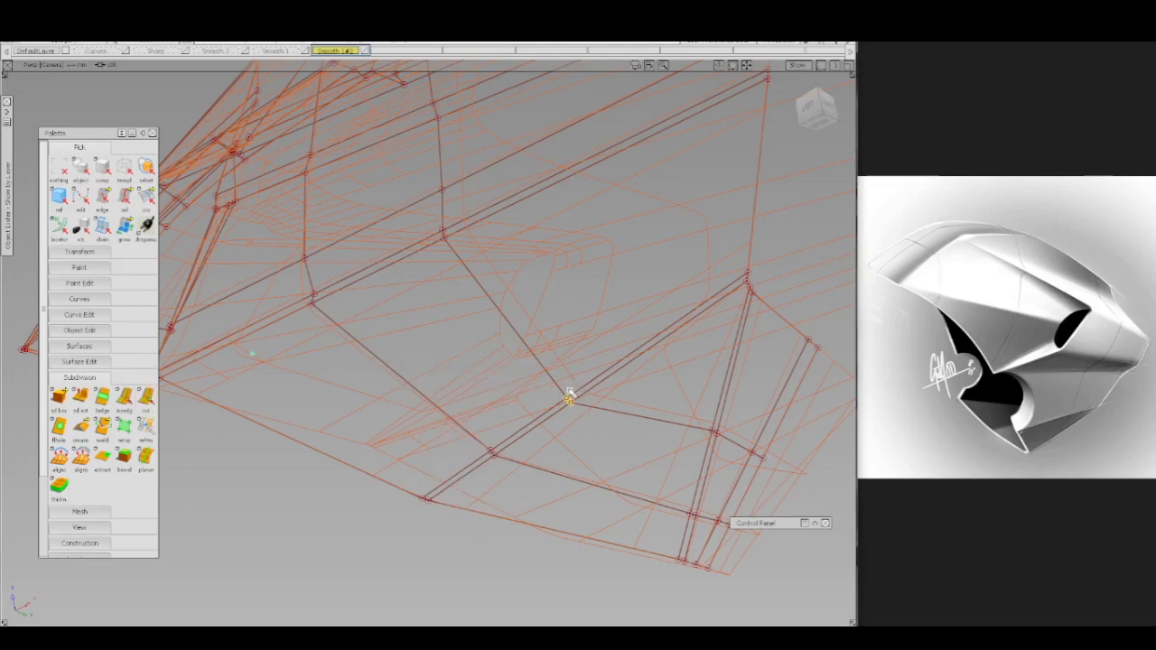
click(569, 398)
click(588, 458)
click(523, 492)
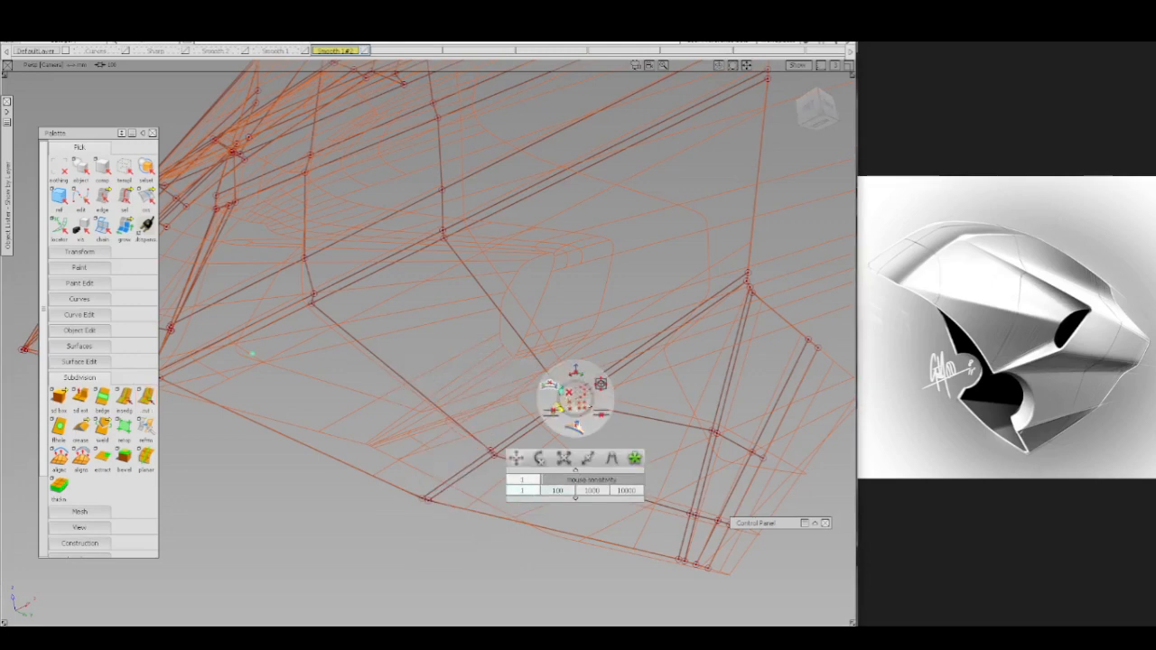
drag(581, 393, 614, 370)
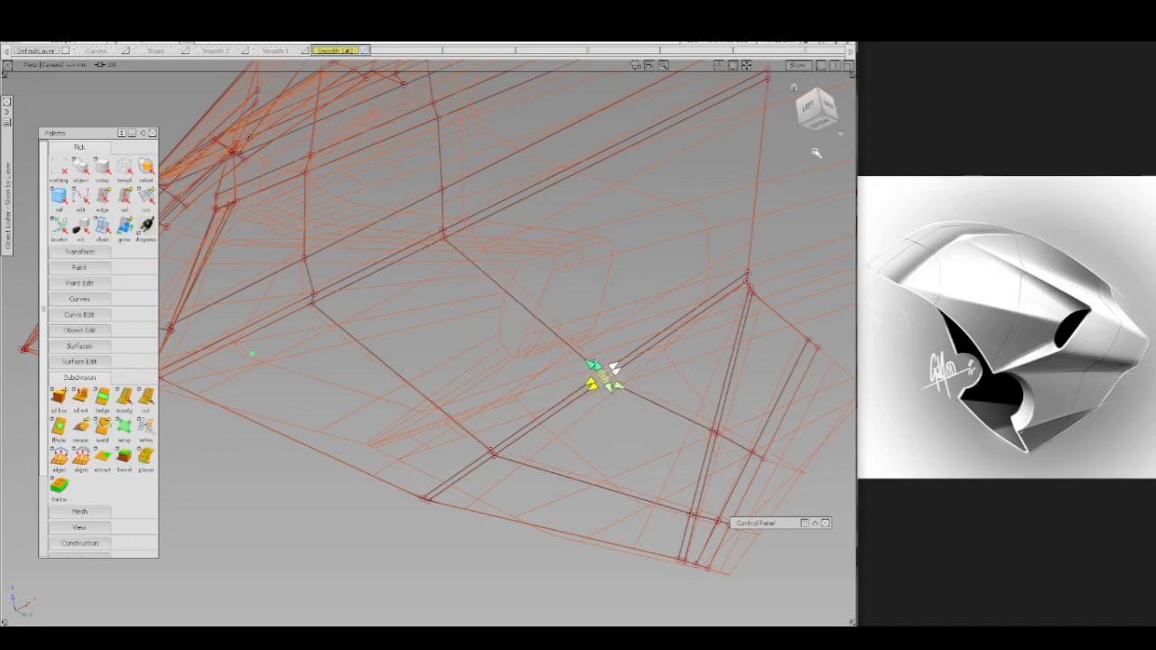
- In the left view, slide the rear loop's side vertices rearward along their lengthwise control edges
click(808, 111)
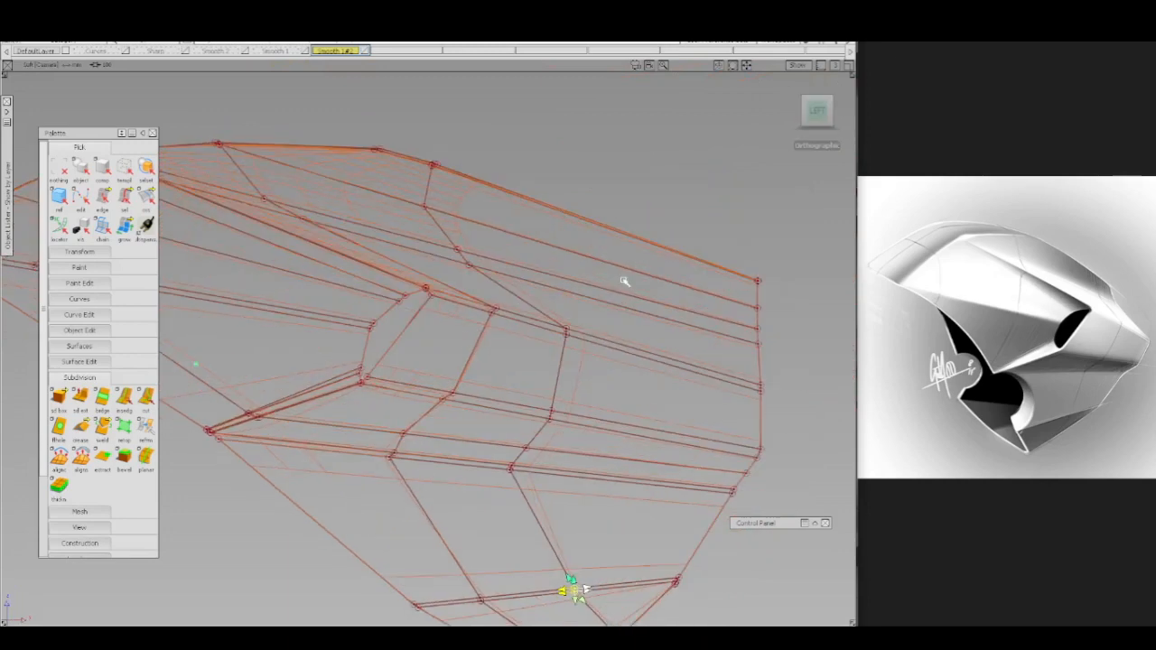
alt+shift+middle_drag(566, 383, 567, 339)
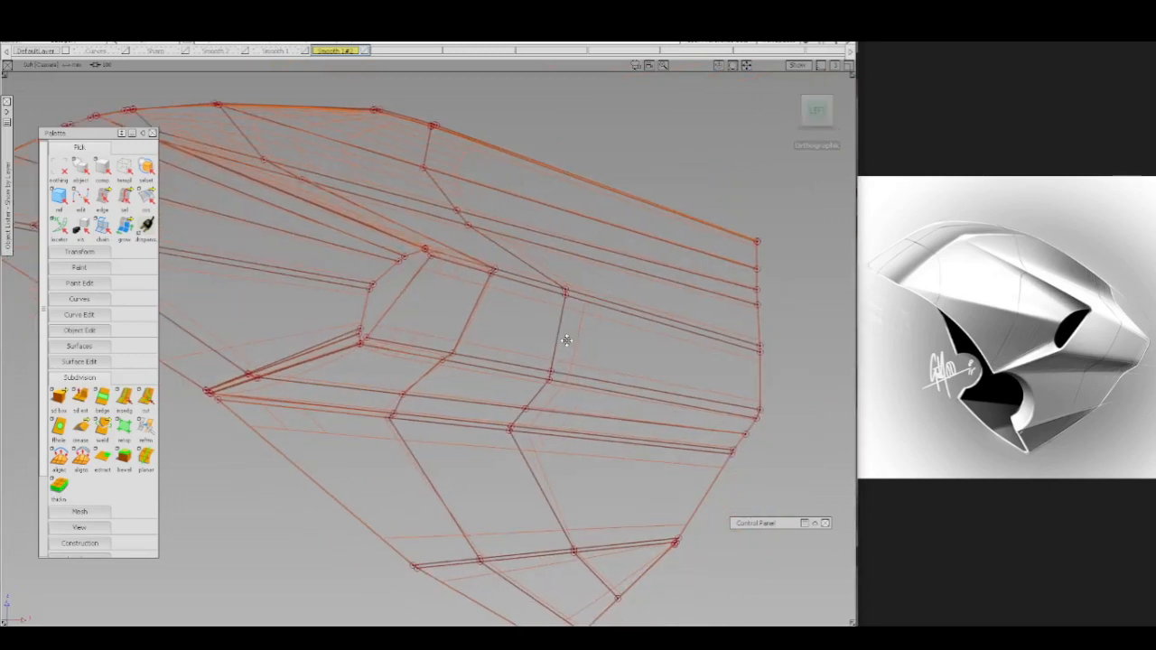
ctrl+shift+drag(367, 148, 458, 178)
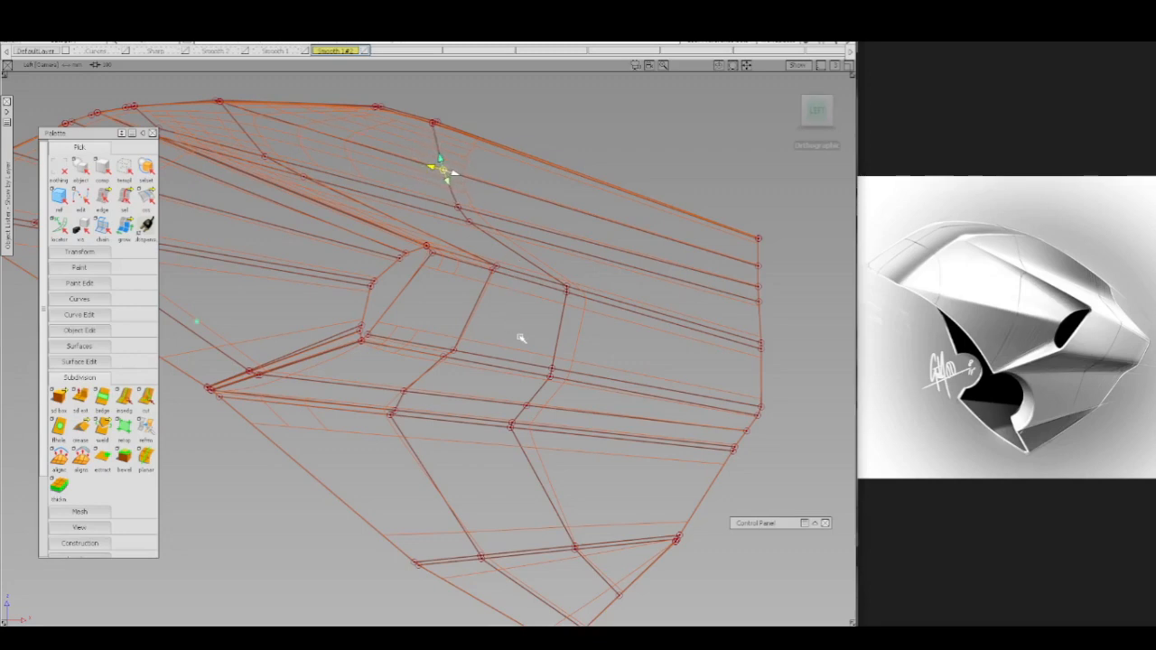
mouse_move(511, 403)
ctrl+shift+mouse_down()
mouse_move(460, 415)
mouse_move(477, 416)
mouse_move(485, 400)
mouse_move(555, 452)
ctrl+shift+mouse_up()
drag(549, 254, 637, 309)
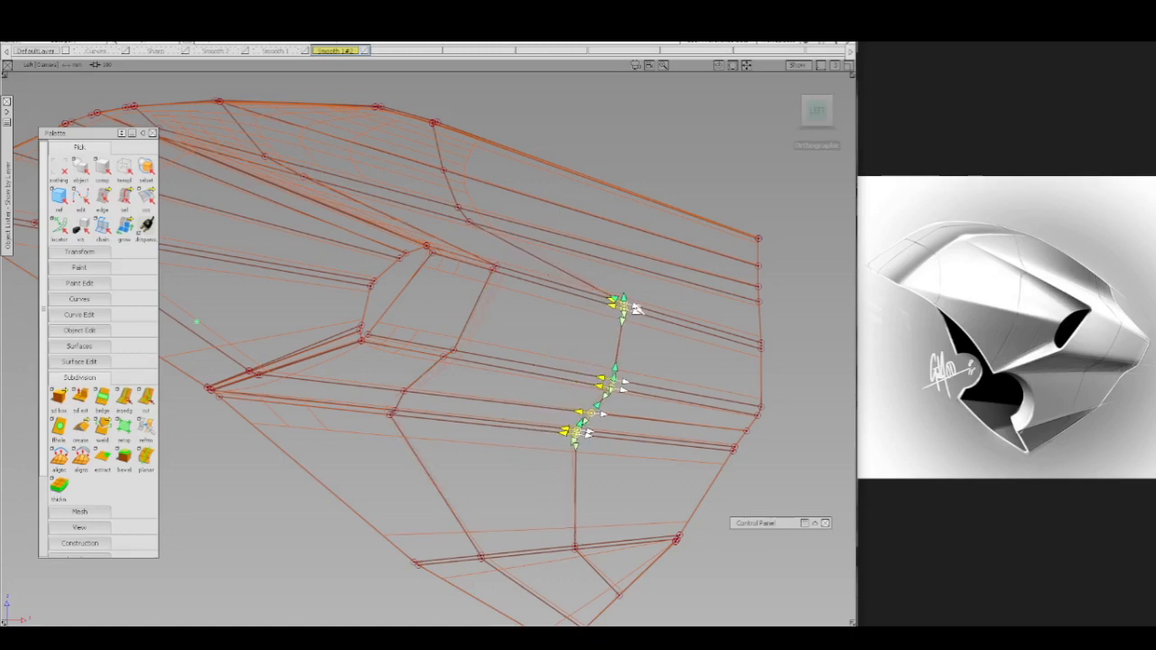
- Slide the rear loop's upper vertices, between the top ridge and side ridge, rearward to even out the loop
ctrl+shift+drag(474, 223, 454, 204)
click(435, 204)
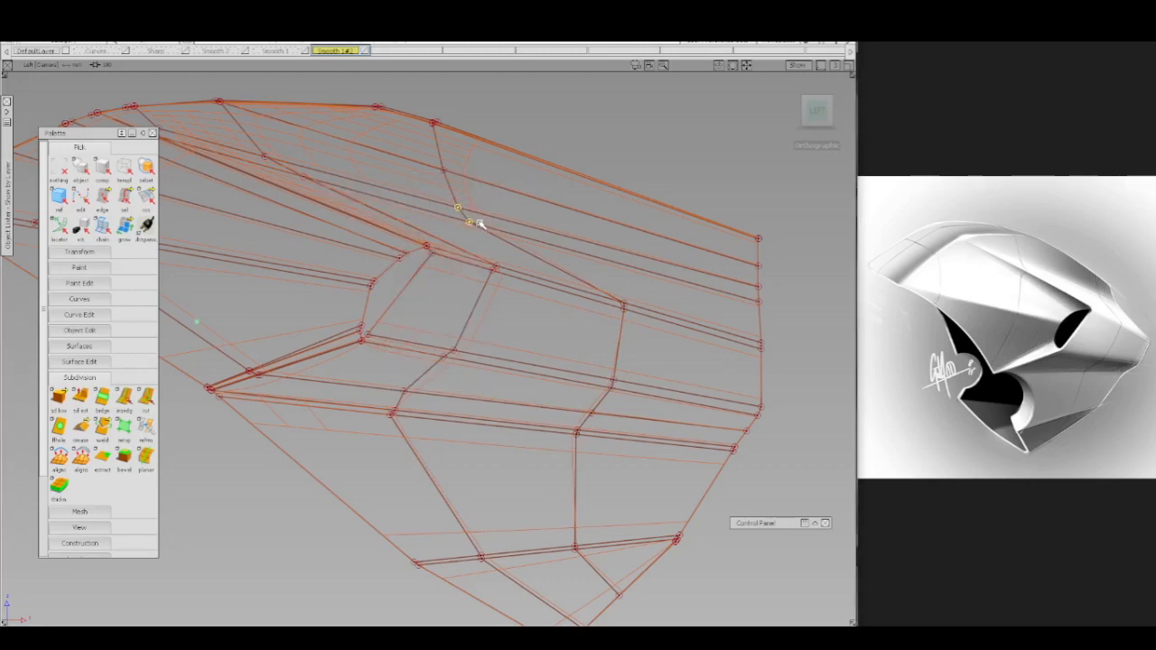
ctrl+shift+middle_drag(479, 224, 478, 211)
drag(485, 214, 515, 226)
click(442, 170)
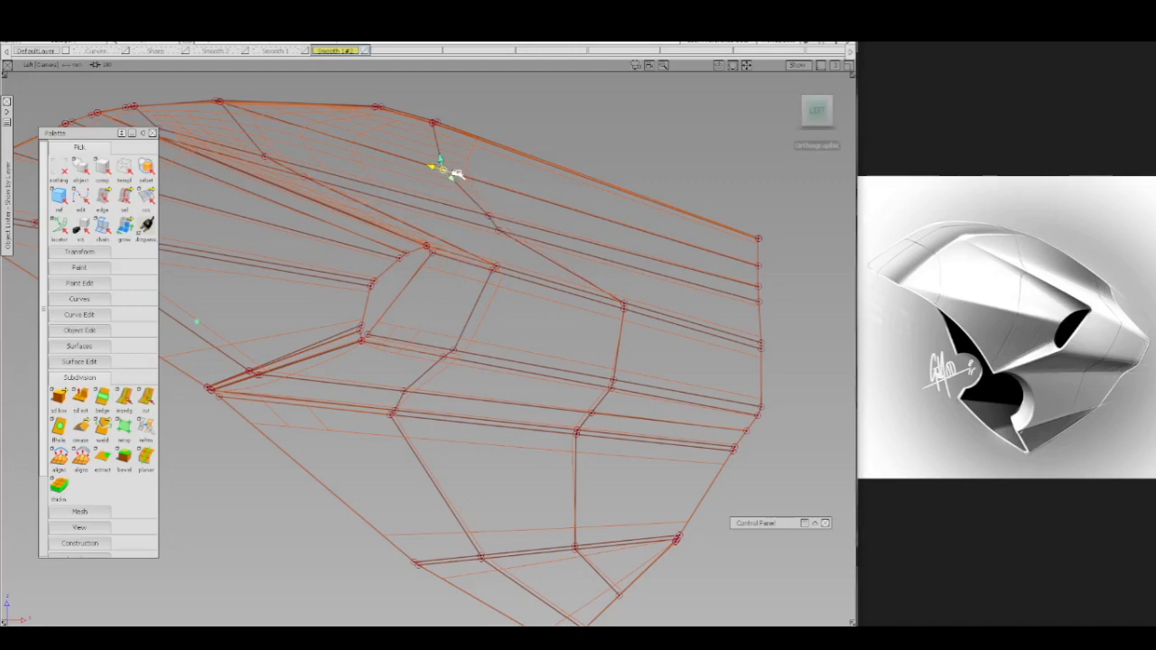
drag(456, 176, 469, 180)
click(486, 213)
mouse_move(498, 217)
mouse_down()
mouse_move(537, 172)
mouse_move(536, 116)
mouse_up()
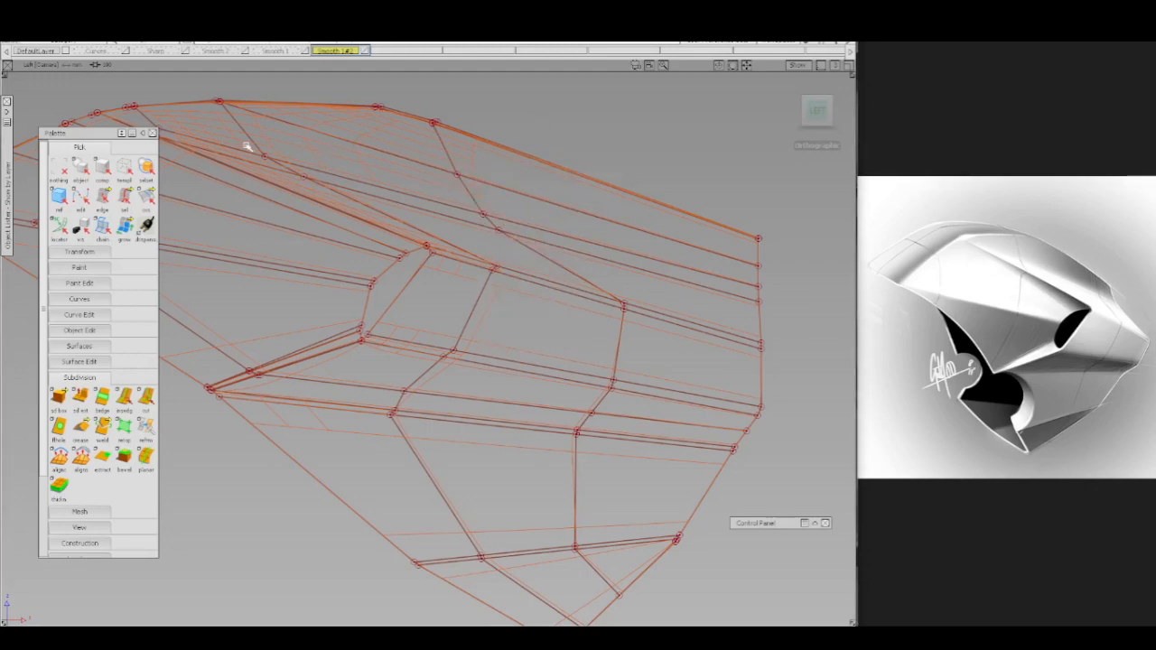
- Slide the forward loop's upper recessed-face vertices rearward and nudge its side-ridge vertex
ctrl+shift+drag(246, 145, 313, 168)
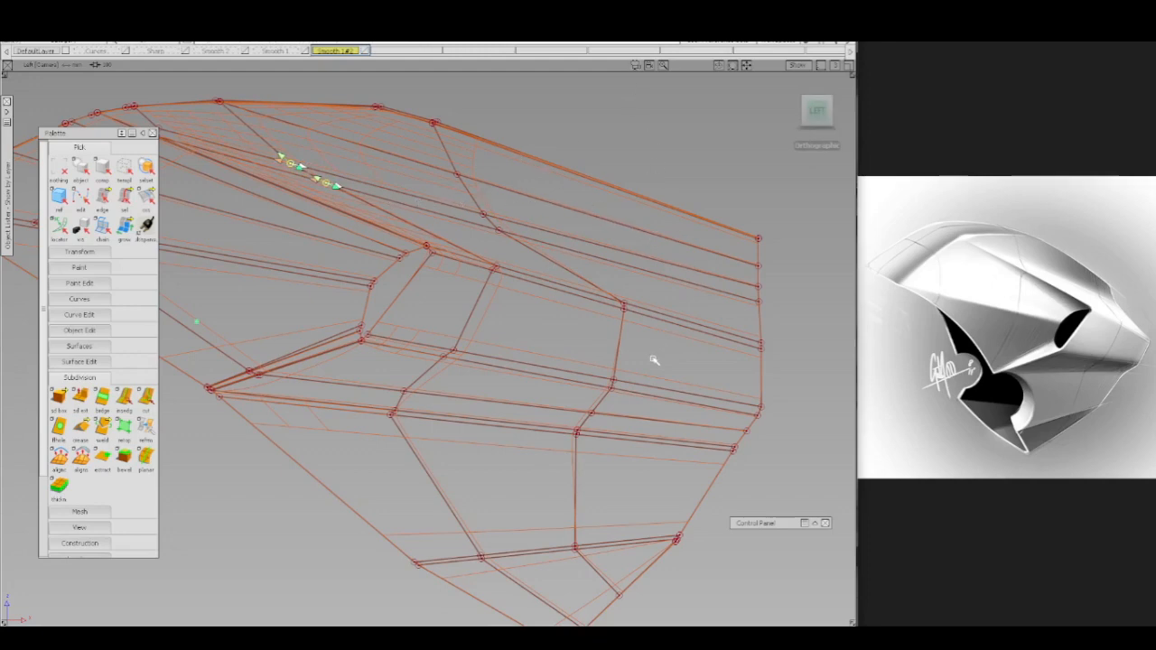
ctrl+shift+drag(484, 262, 485, 232)
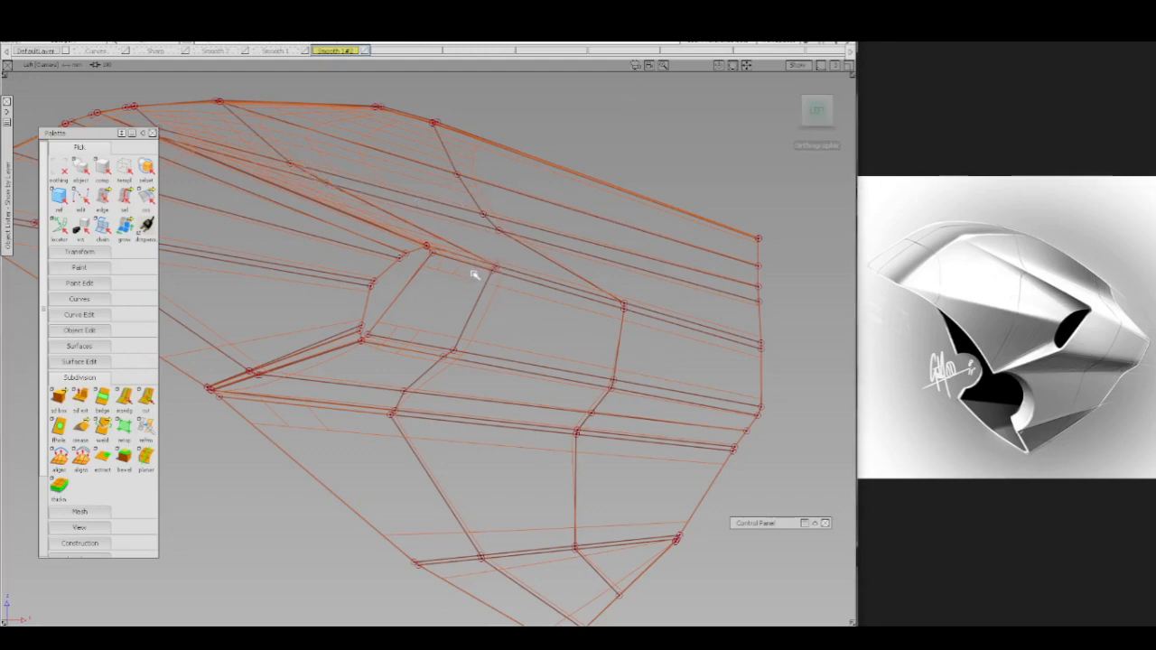
ctrl+shift+drag(482, 275, 495, 277)
- Slide the new loop's lower side vertices rearward along their edges so the loop runs straight down behind the opening
ctrl+shift+drag(483, 369, 397, 369)
click(390, 417)
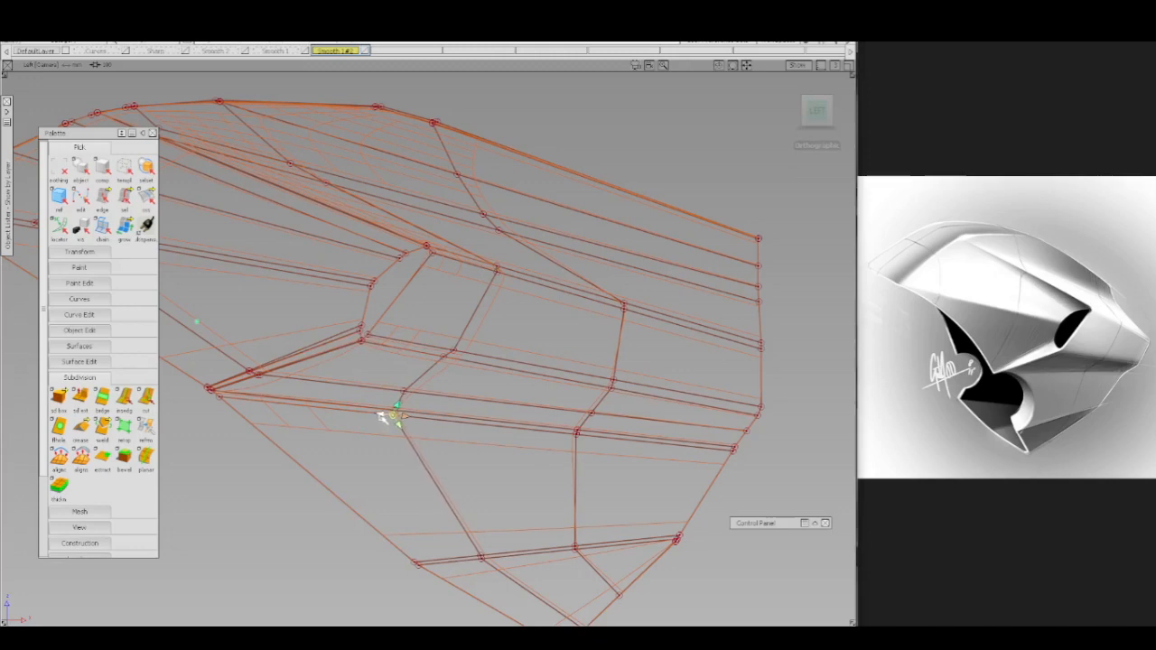
ctrl+shift+drag(363, 383, 361, 363)
click(414, 413)
click(415, 394)
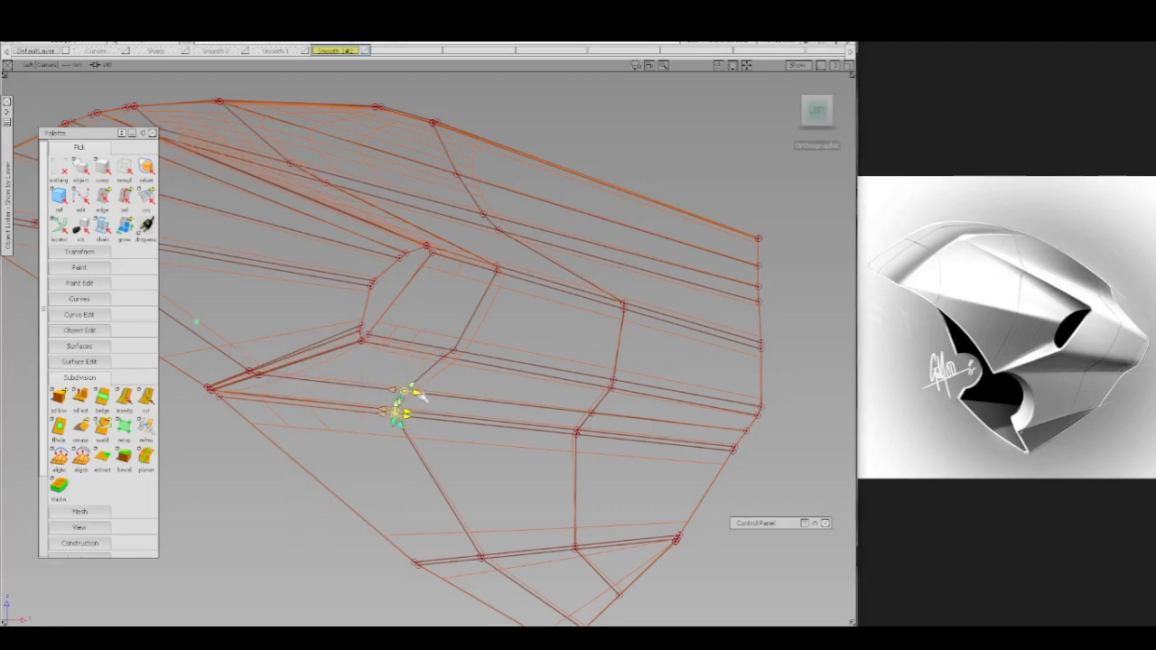
drag(422, 398, 441, 406)
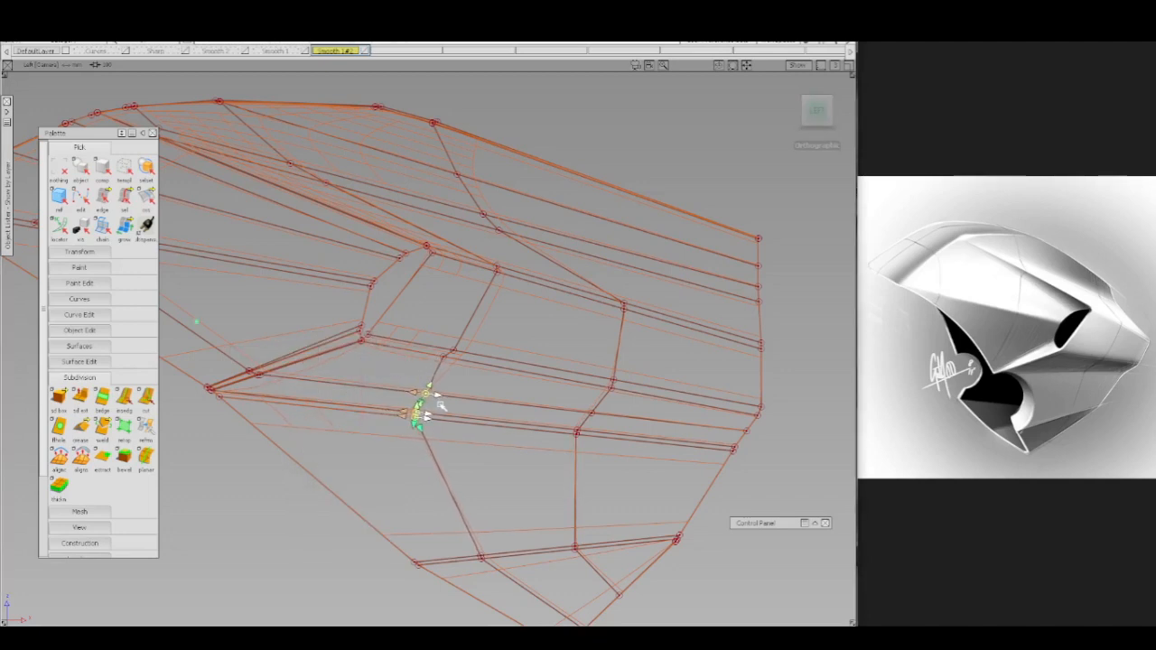
click(447, 356)
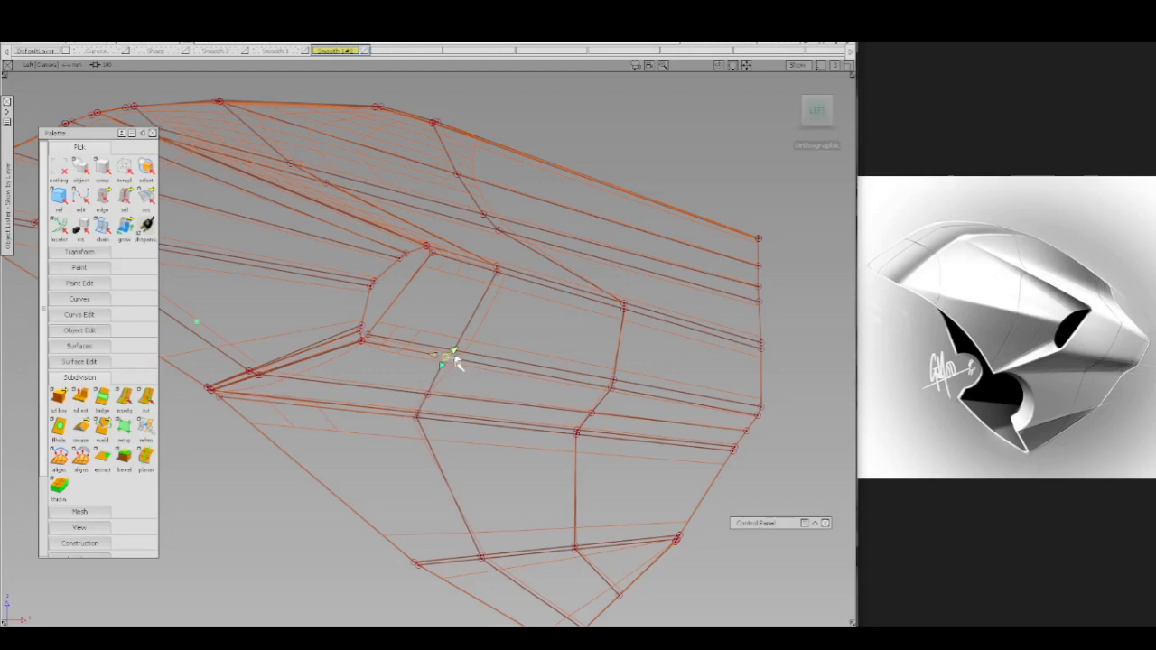
click(613, 387)
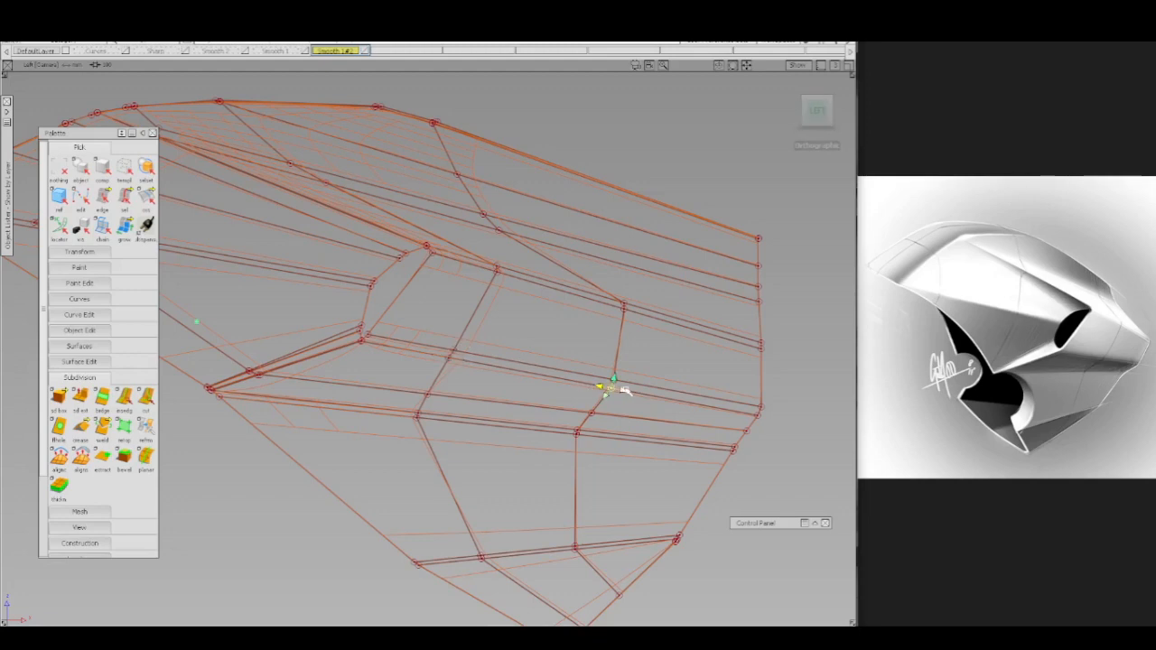
- Move both vertical loops' vertices on the lower jaw ridge slightly rearward along the ridge
click(514, 391)
alt+shift+middle_drag(489, 344, 465, 301)
ctrl+shift+drag(390, 418, 433, 419)
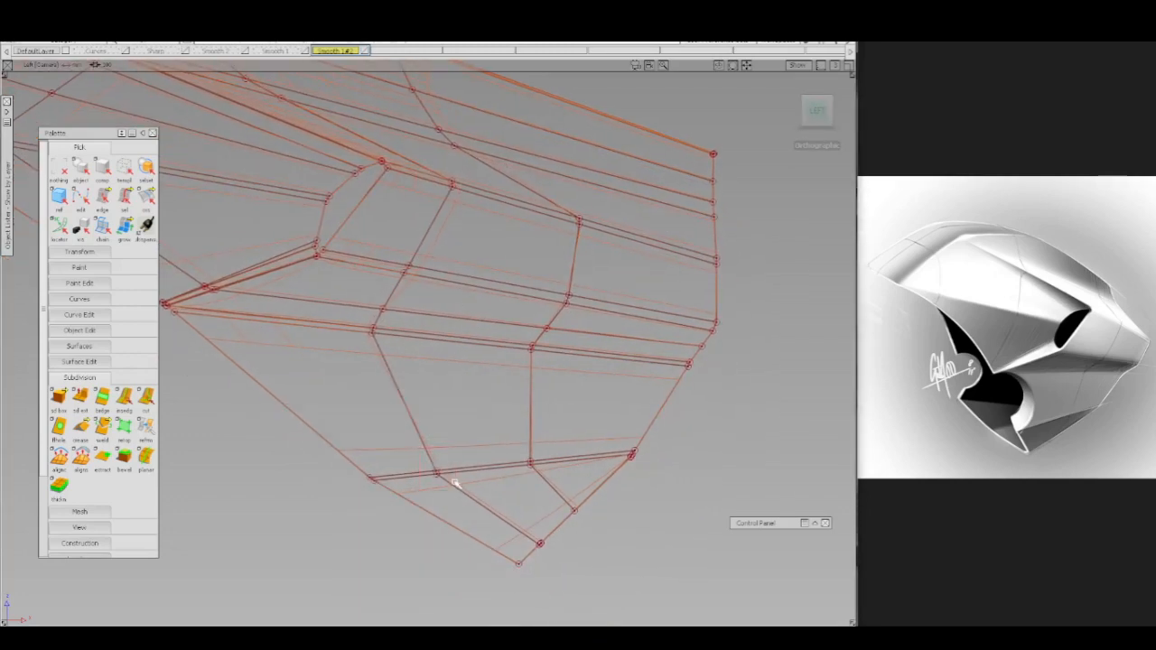
click(440, 472)
drag(450, 471, 593, 439)
click(541, 460)
- Slide both loops' end vertices rearward along the bottom rim and adjust the forward loop's jaw-ridge vertex
ctrl+shift+drag(531, 487, 592, 493)
ctrl+shift+drag(501, 495, 500, 440)
mouse_move(420, 472)
ctrl+shift+mouse_down()
mouse_move(454, 473)
mouse_move(444, 475)
mouse_move(476, 367)
ctrl+shift+mouse_up()
click(451, 474)
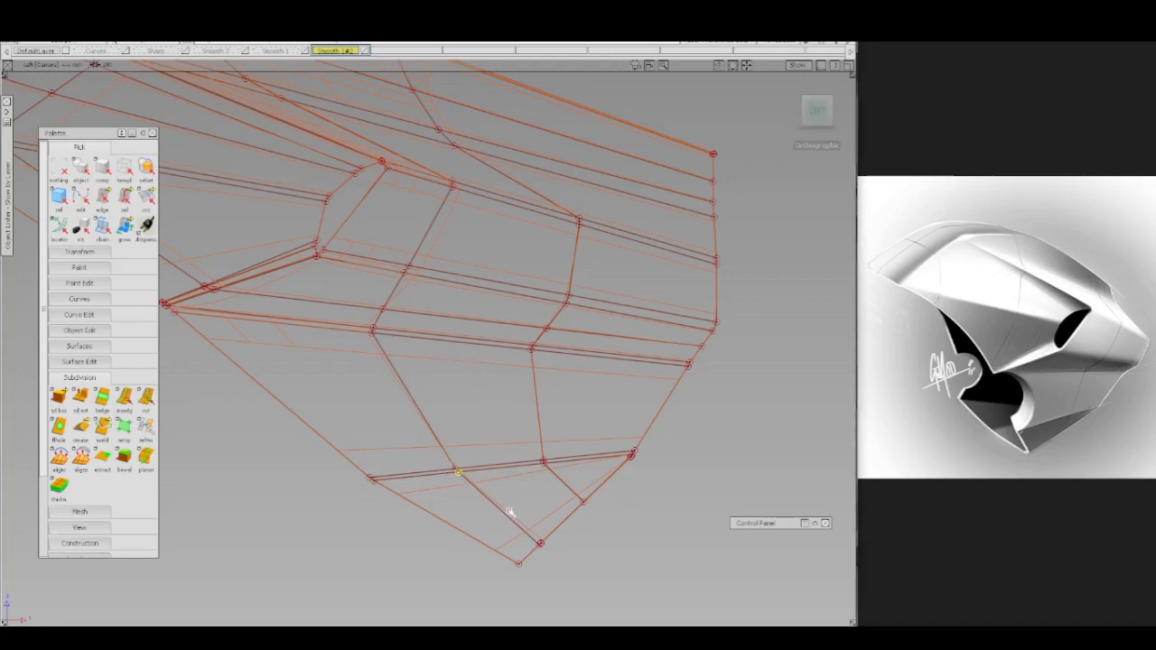
mouse_move(506, 514)
ctrl+shift+mouse_down()
mouse_move(535, 516)
mouse_move(559, 571)
mouse_move(562, 530)
ctrl+shift+mouse_up()
click(552, 536)
ctrl+shift+drag(627, 502, 631, 413)
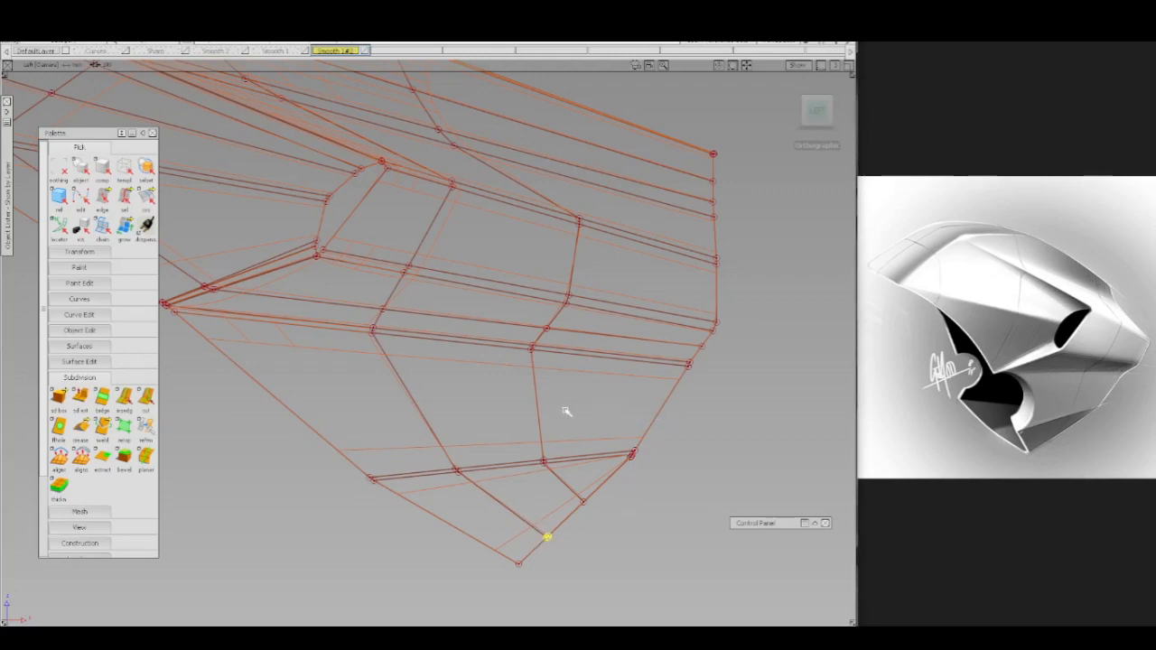
- Hide the control mesh and return to a shaded perspective view of the helmet
alt+shift+right_drag(562, 410, 574, 476)
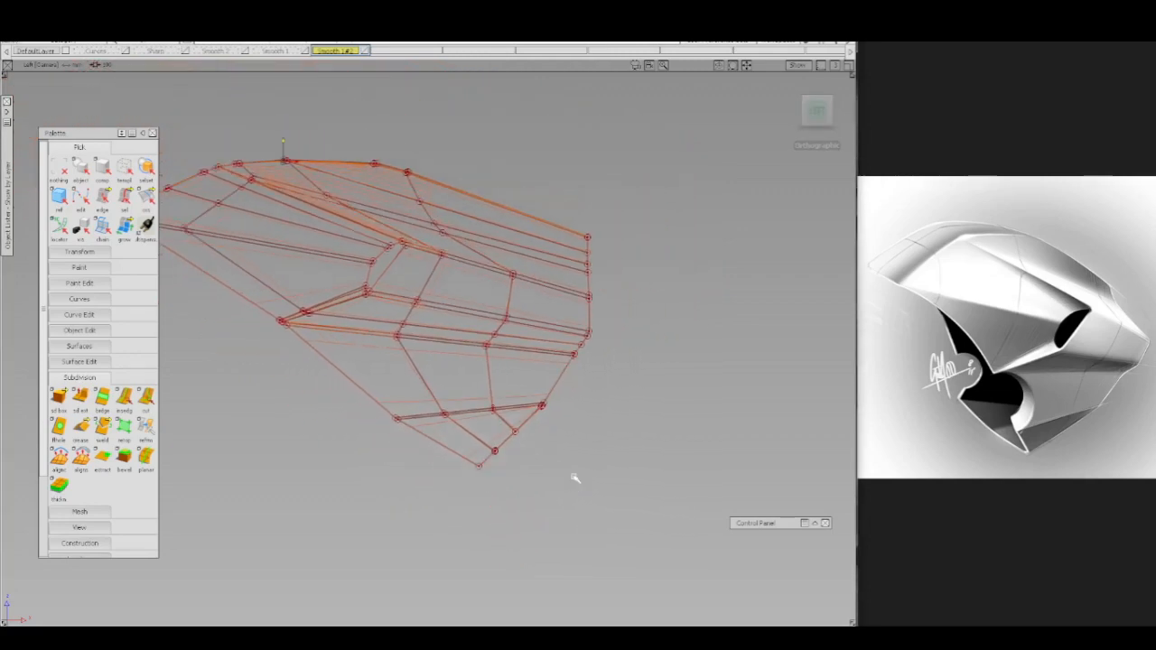
key(F2)
alt+shift+middle_drag(390, 312, 523, 387)
alt+shift+drag(432, 307, 647, 308)
key(F3)
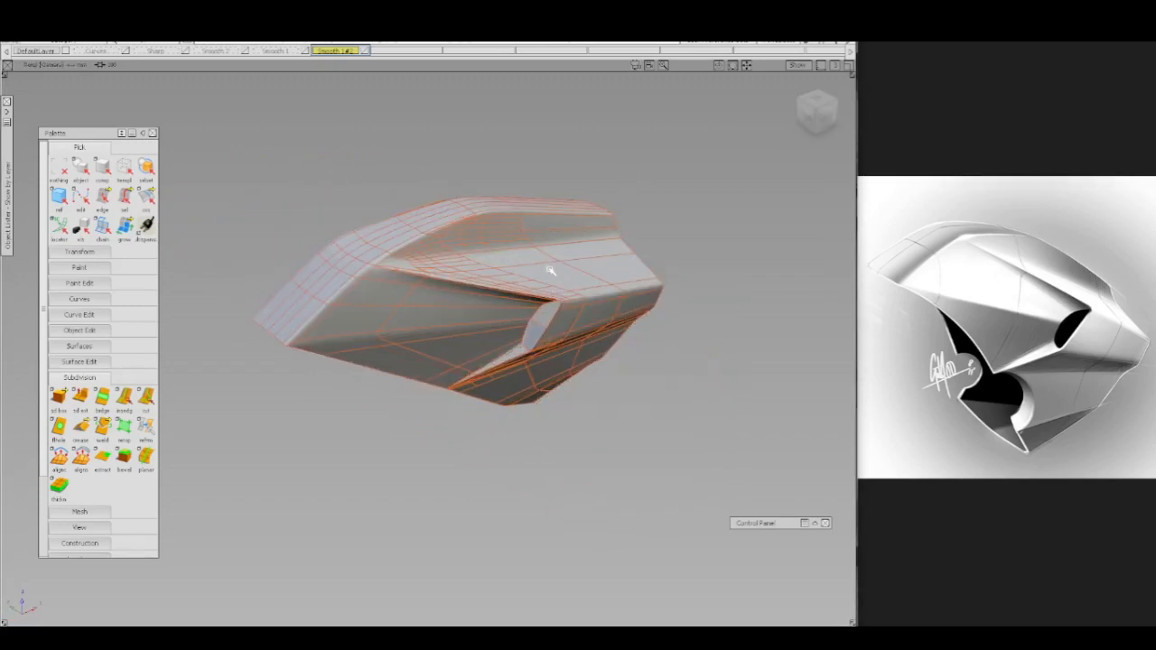
alt+shift+drag(551, 268, 521, 313)
- Select the helmet surface, turn off its isoparm display in U and V, and deselect it
ctrl+shift+click(513, 195)
ctrl+shift+drag(512, 195, 513, 223)
click(527, 236)
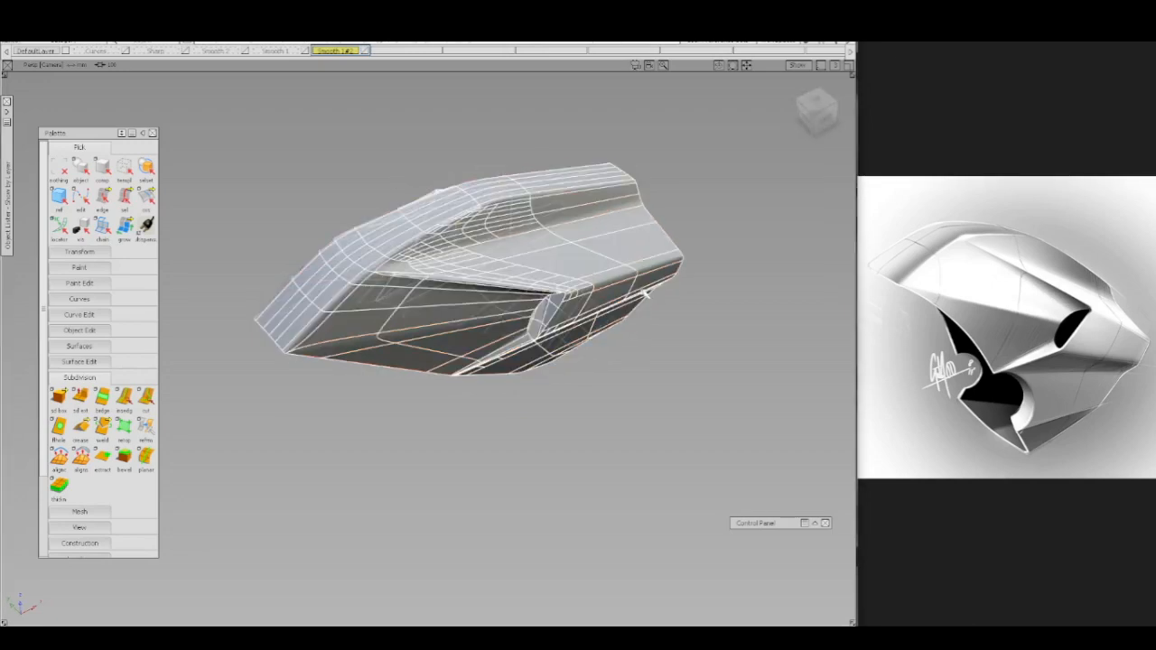
click(766, 522)
scroll(789, 494, down, 4)
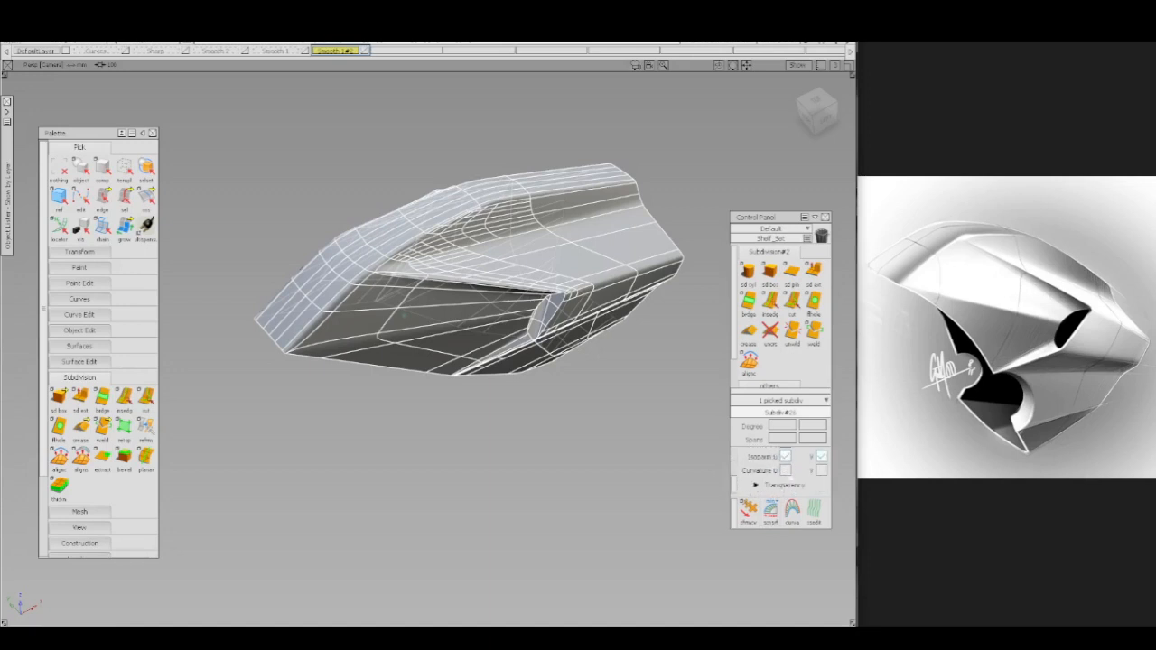
click(786, 457)
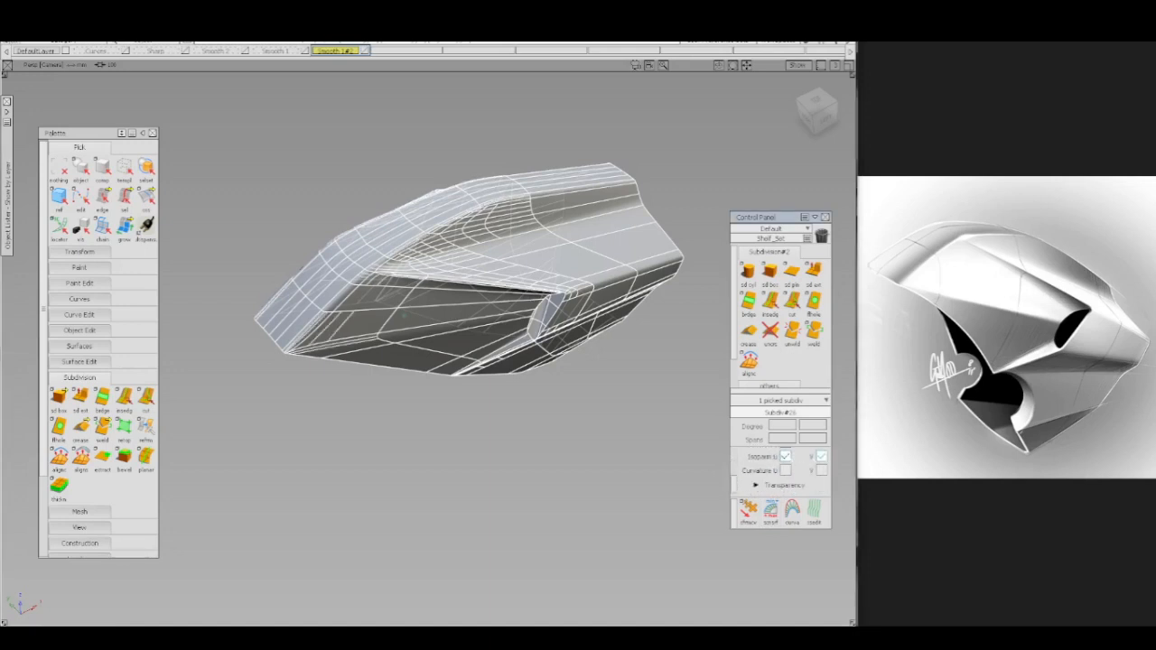
click(786, 457)
click(822, 458)
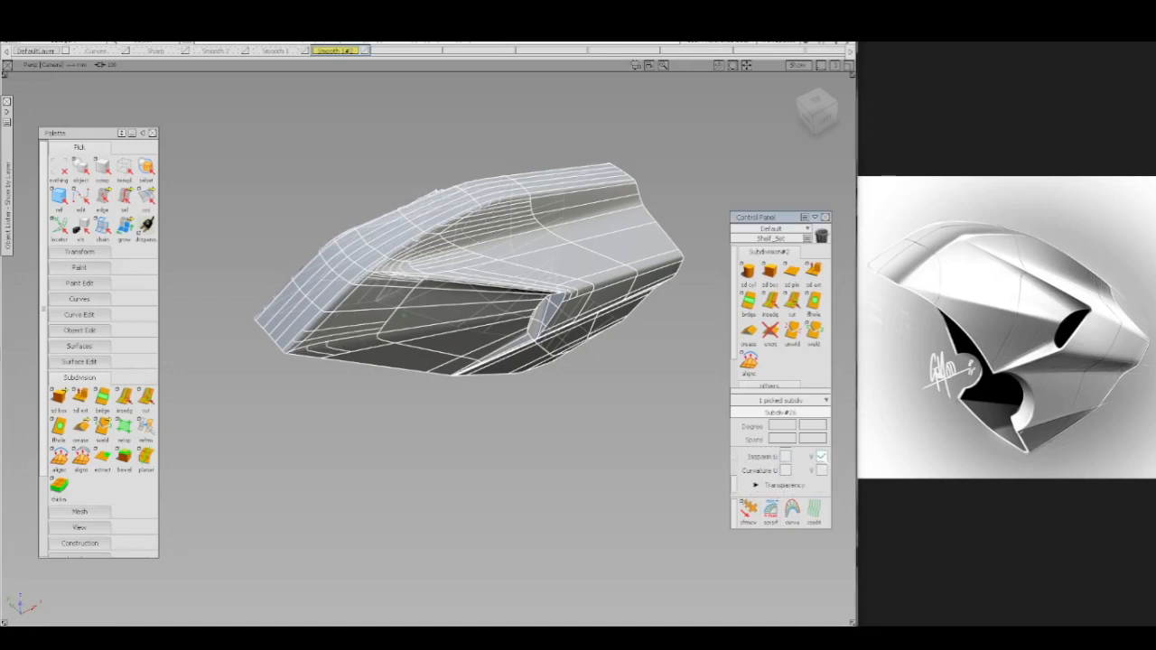
click(822, 458)
mouse_move(556, 459)
ctrl+shift+mouse_down()
mouse_move(558, 383)
mouse_move(542, 401)
mouse_move(515, 358)
ctrl+shift+mouse_up()
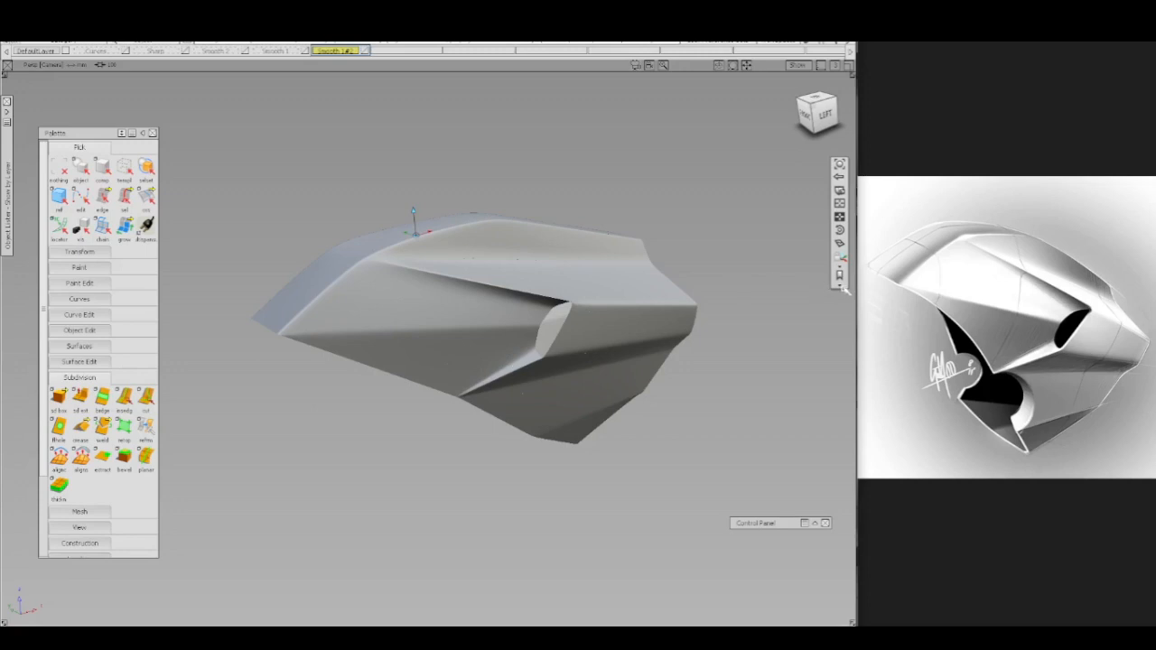
- Recall the view that matches the reference sketch and show the surface lines on the helmet
click(841, 287)
click(810, 307)
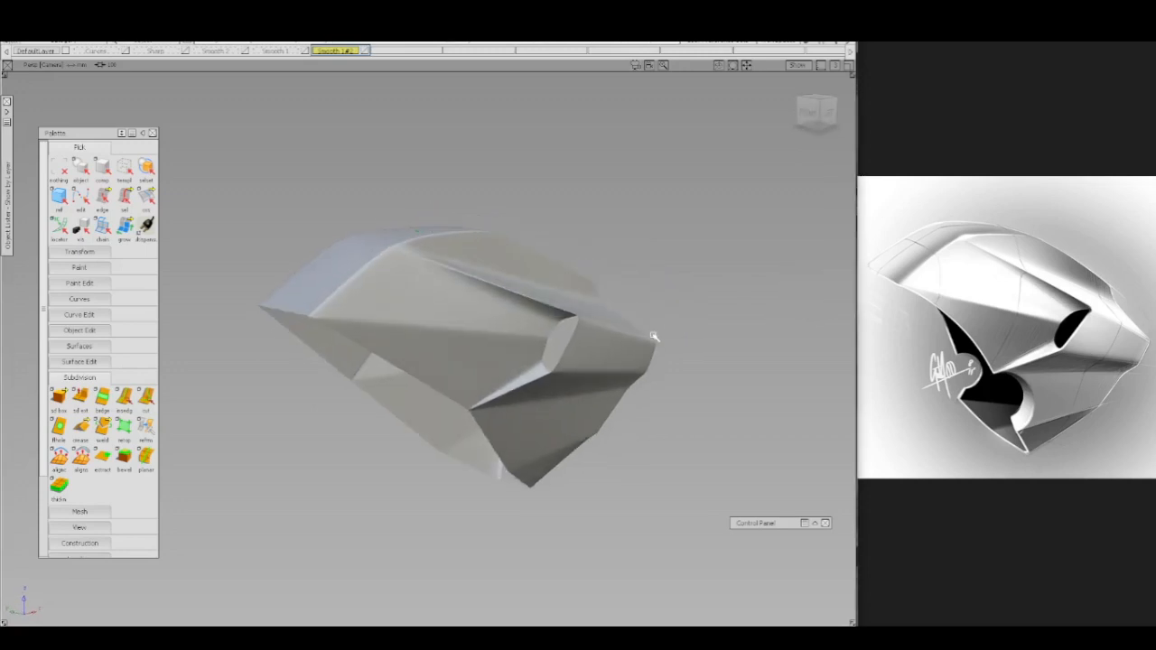
click(563, 382)
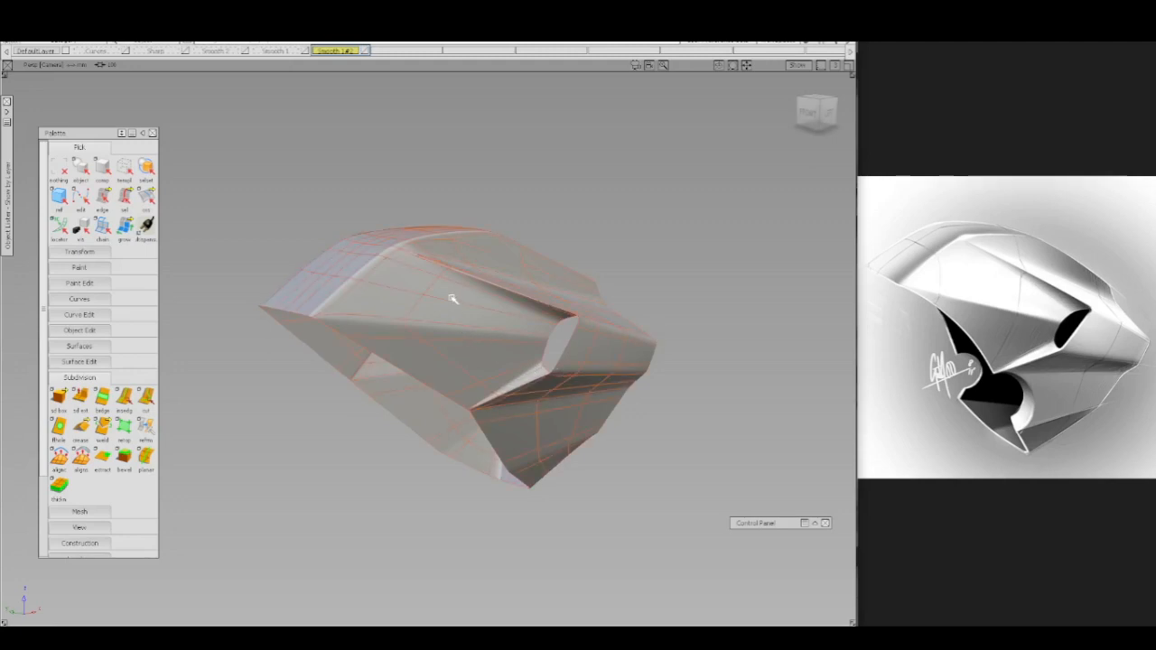
- Slide the edge loop just below the helmet's side ridge closer to the ridge, then deselect it
right_drag(452, 299, 451, 326)
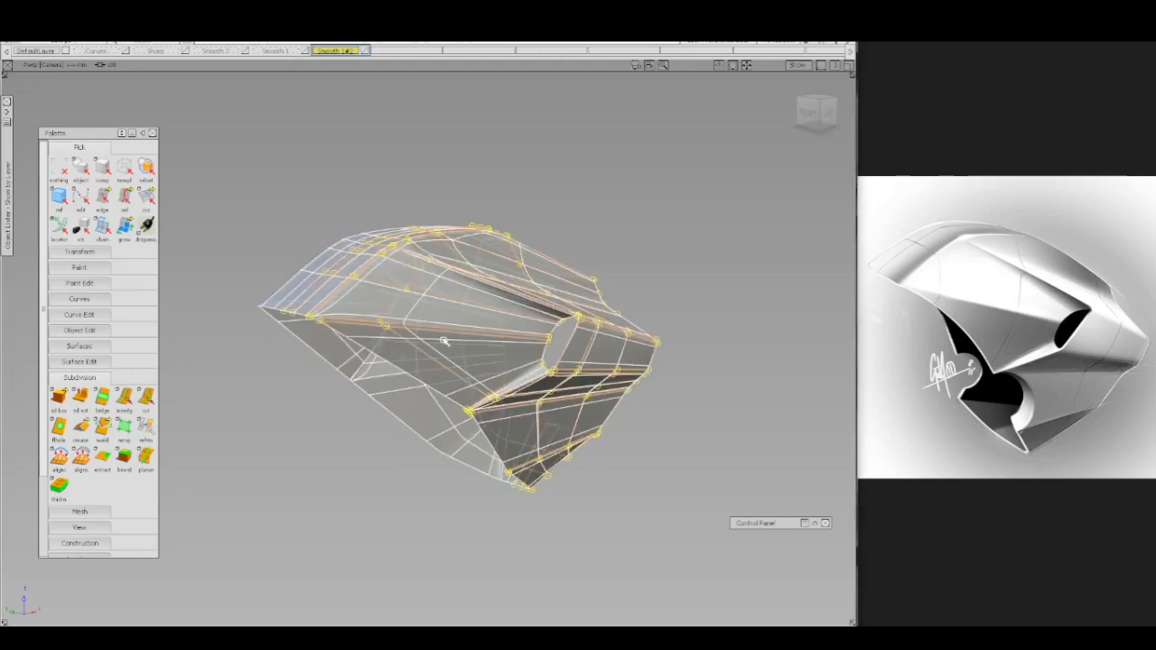
ctrl+shift+drag(443, 343, 443, 309)
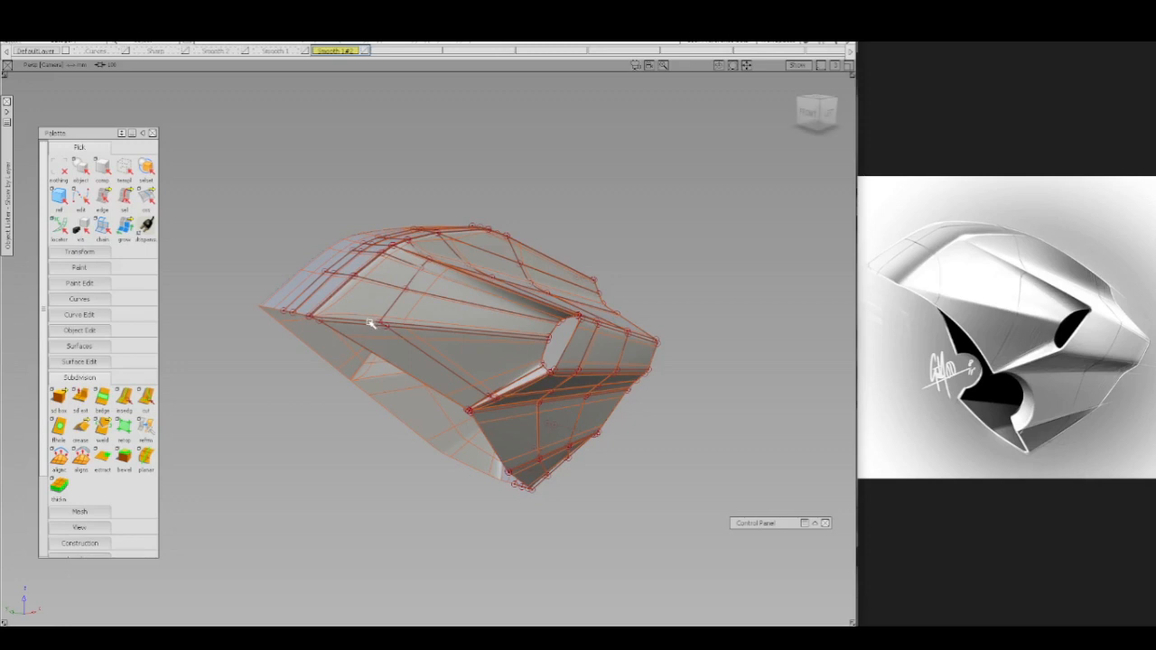
alt+shift+right_drag(374, 383, 395, 351)
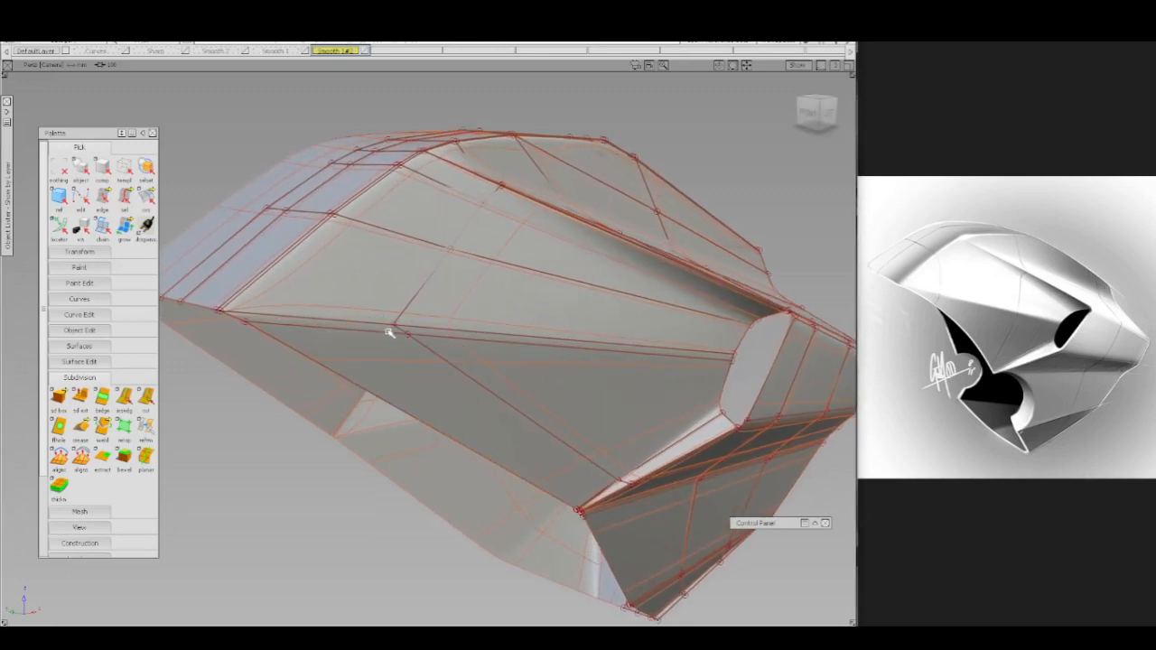
click(413, 341)
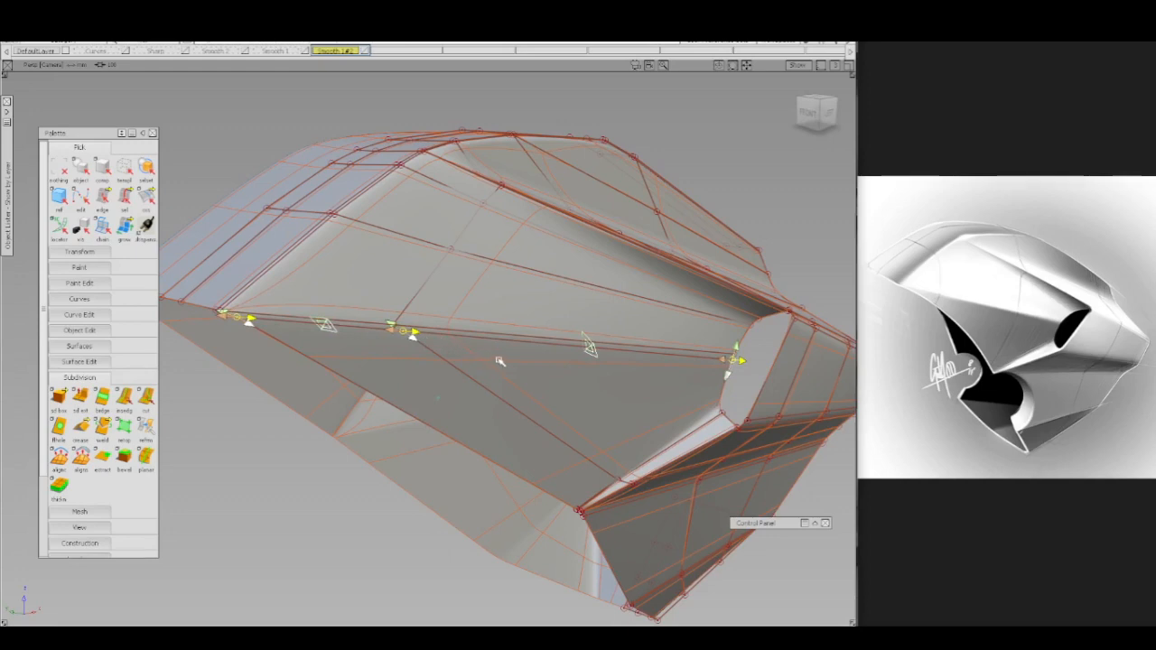
ctrl+shift+drag(499, 360, 500, 288)
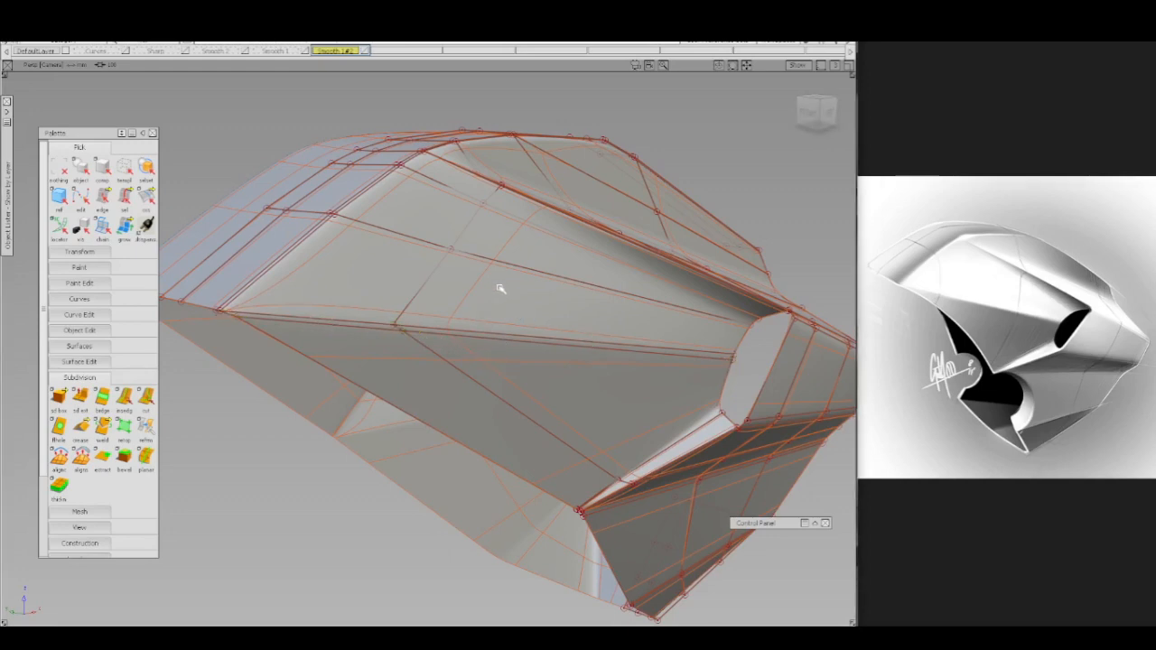
- Hide the control mesh, inspect the shaded helmet from another angle, and recall the saved view matching the sketch
key(ctrl+m)
alt+shift+right_drag(500, 307, 502, 344)
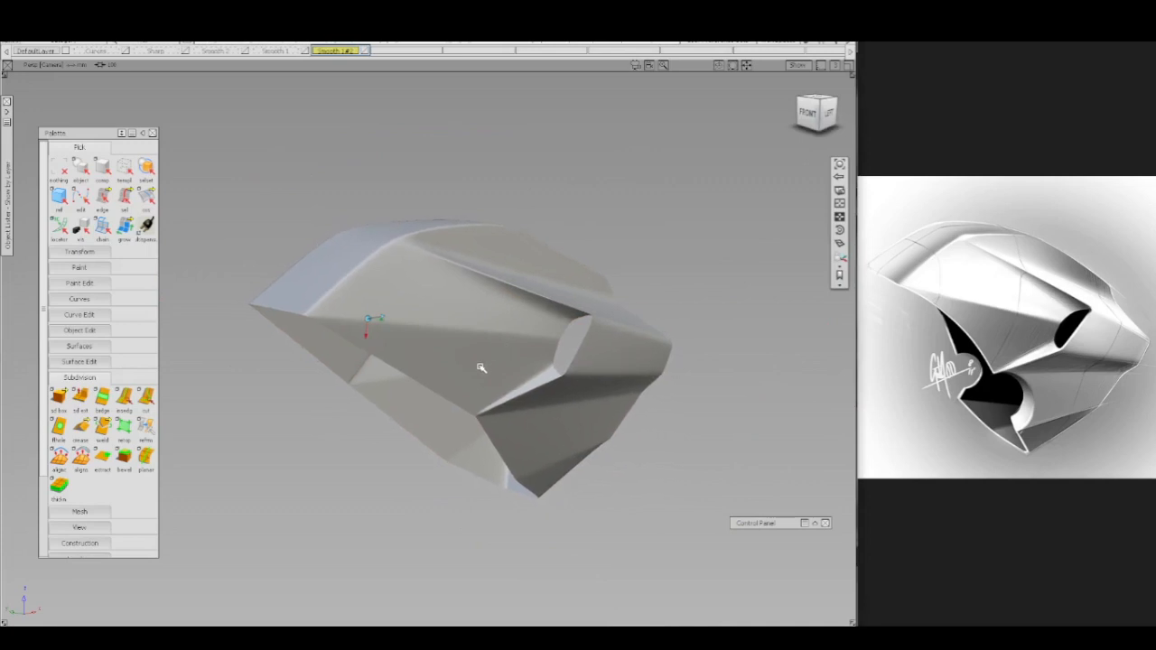
alt+shift+drag(480, 368, 502, 382)
alt+shift+click(836, 285)
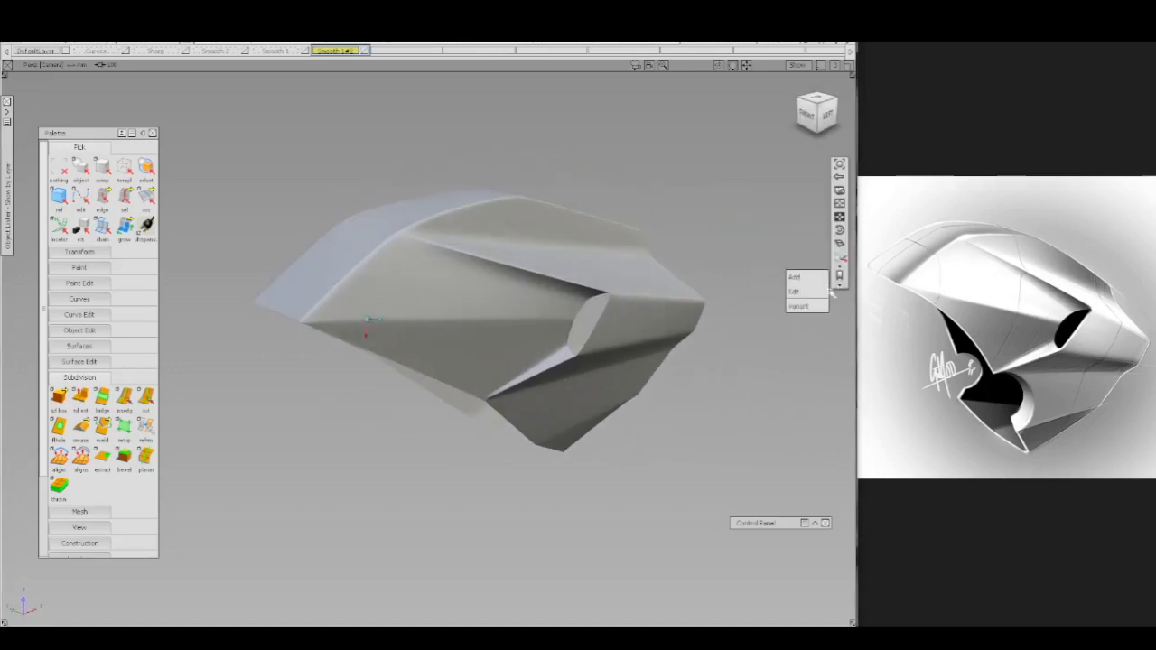
click(799, 306)
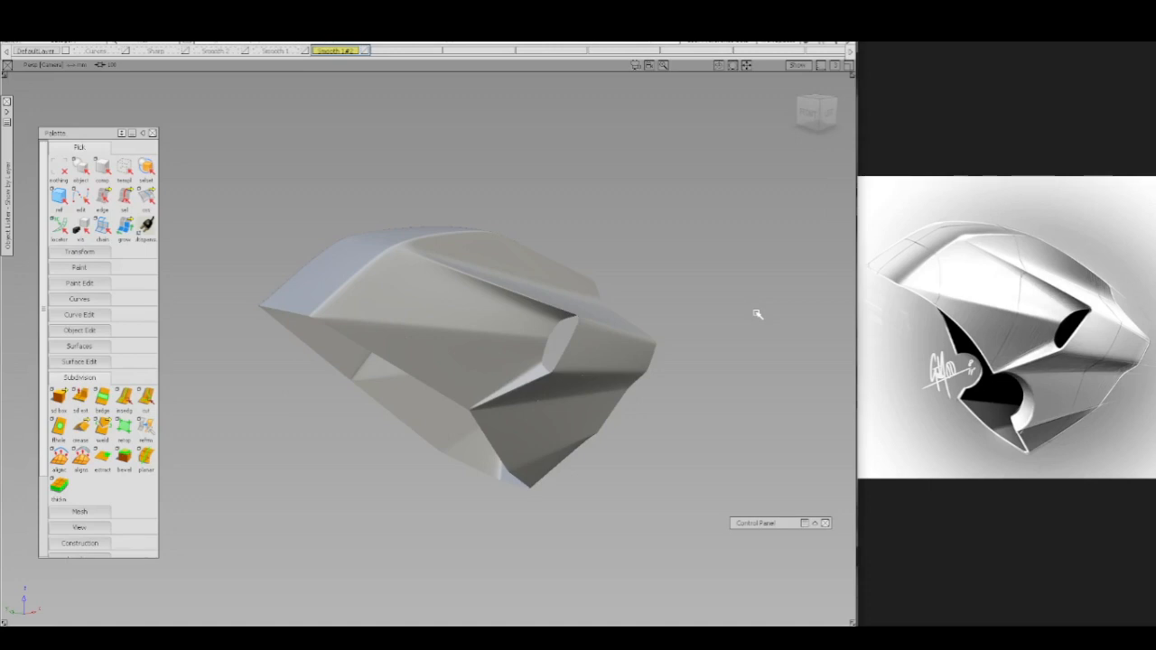
- With the control mesh shown, draw a curve in the left view from the front tip to the visor's lower rear corner, bowed inward
click(455, 376)
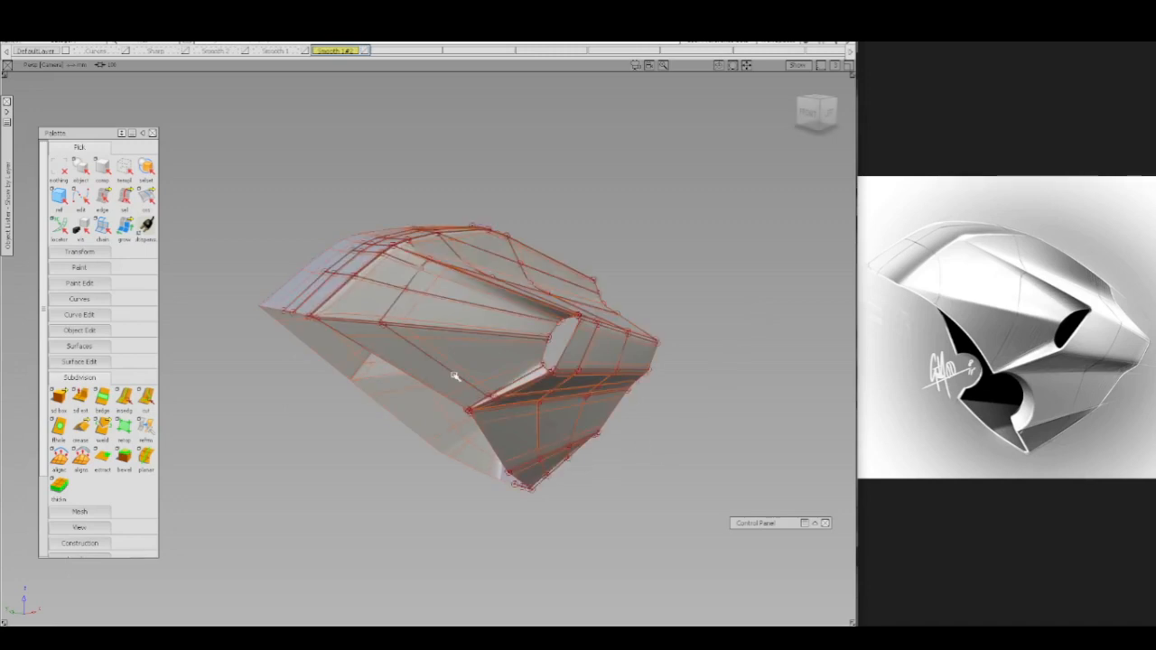
click(826, 114)
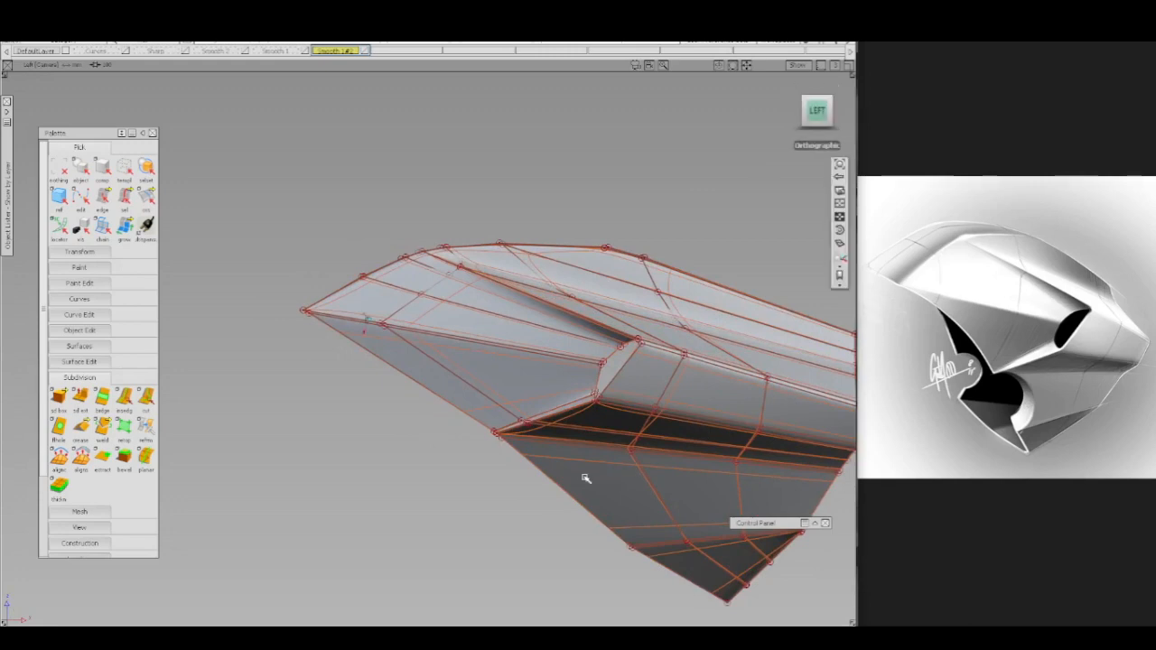
alt+shift+middle_drag(562, 442, 500, 359)
alt+shift+right_drag(508, 449, 502, 406)
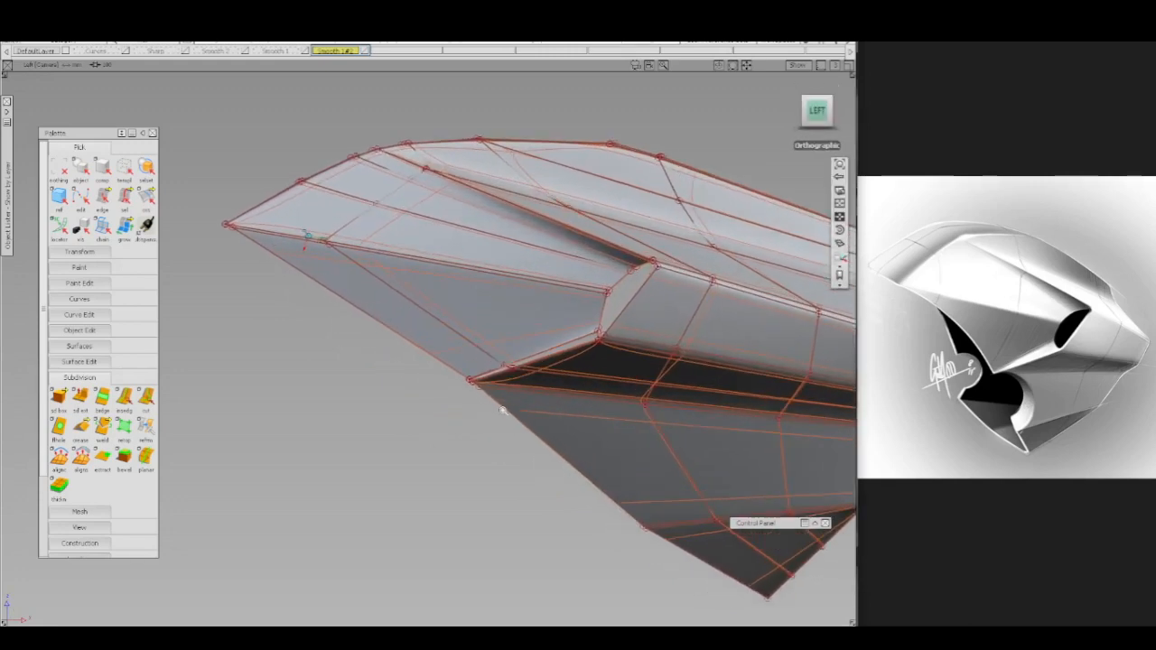
ctrl+shift+middle_drag(393, 311, 377, 368)
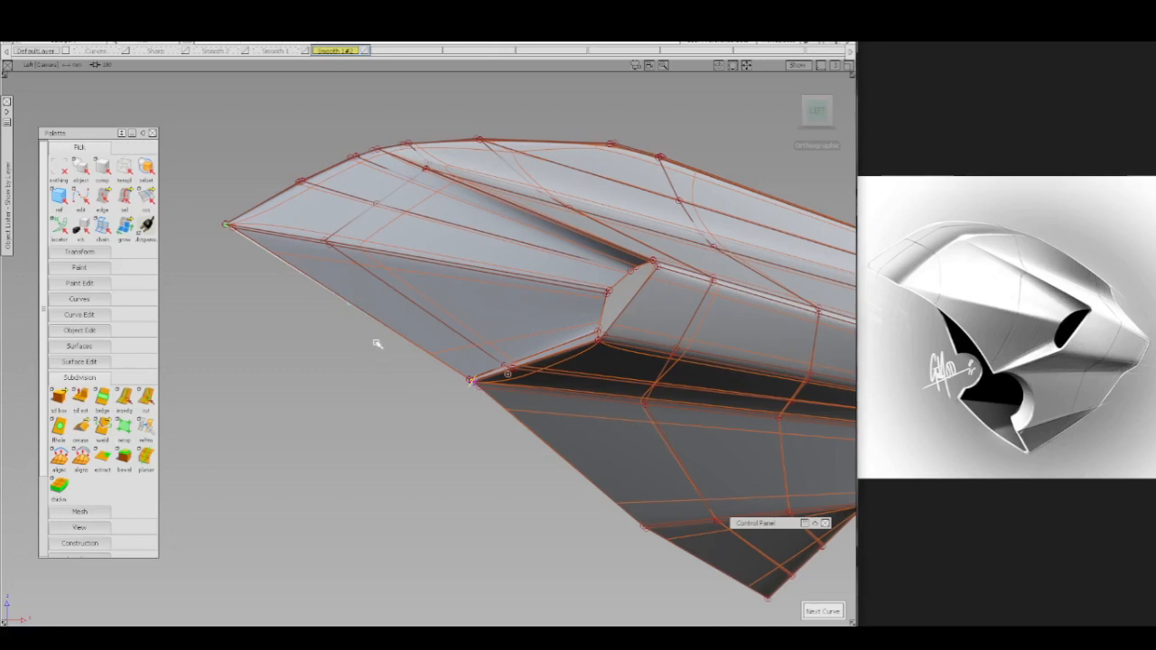
ctrl+shift+drag(297, 298, 334, 300)
drag(382, 340, 382, 350)
ctrl+shift+right_drag(382, 351, 383, 324)
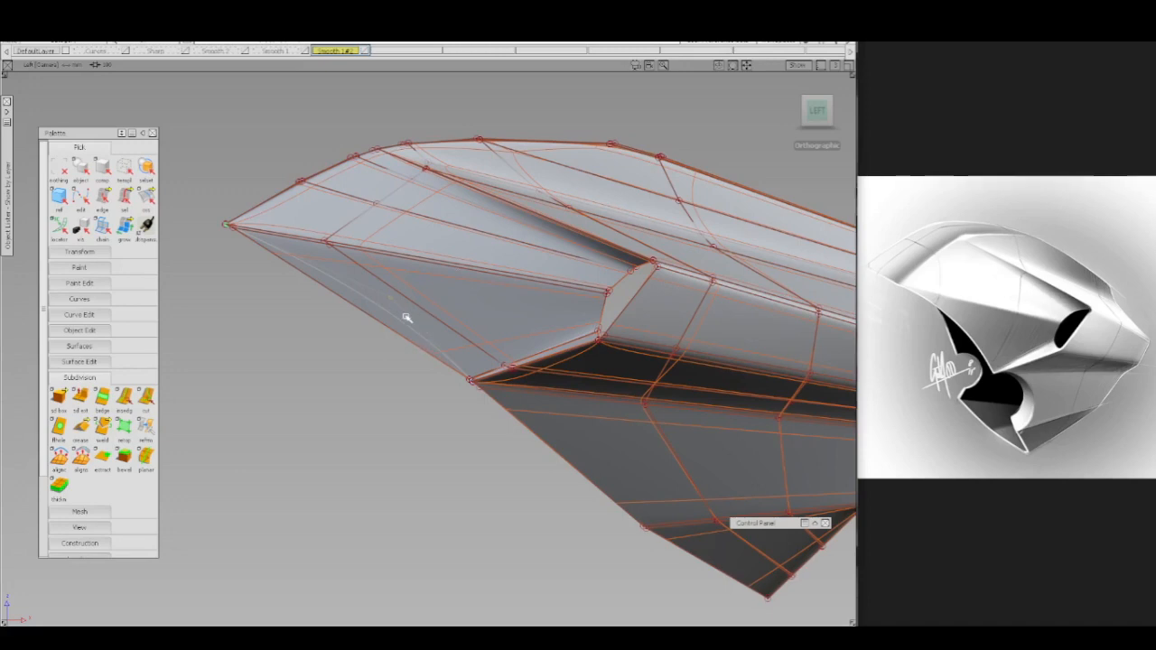
ctrl+shift+drag(383, 334, 384, 305)
- Project the bowed curve onto the helmet's subdivision surface in the left view and clear the selection
click(464, 318)
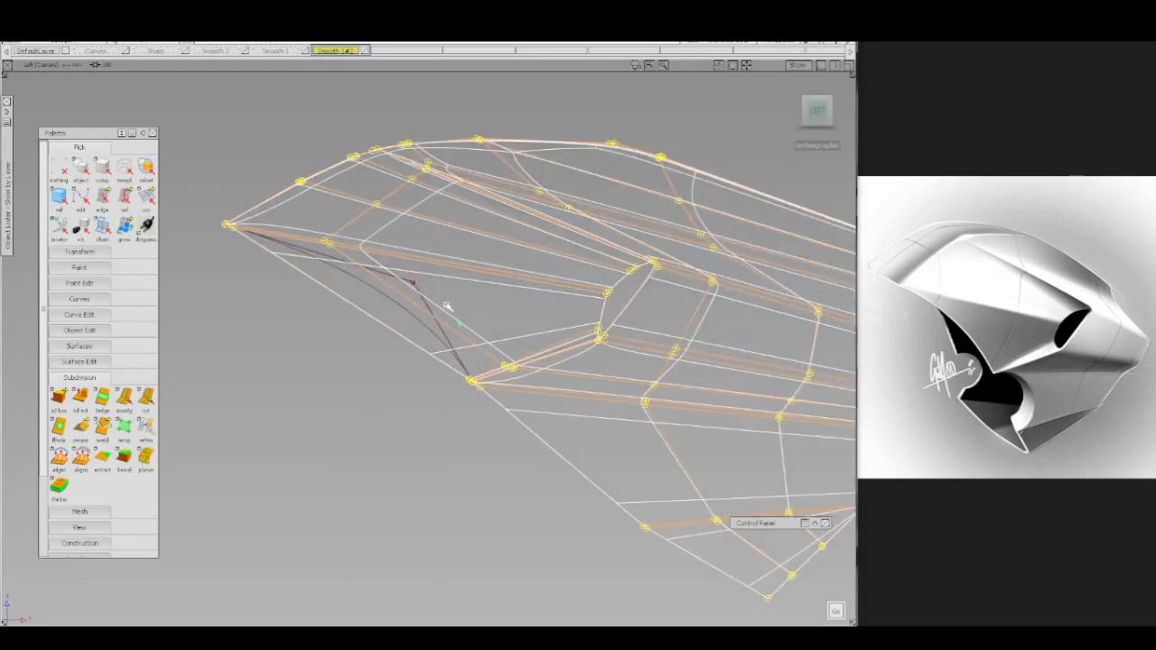
key(space)
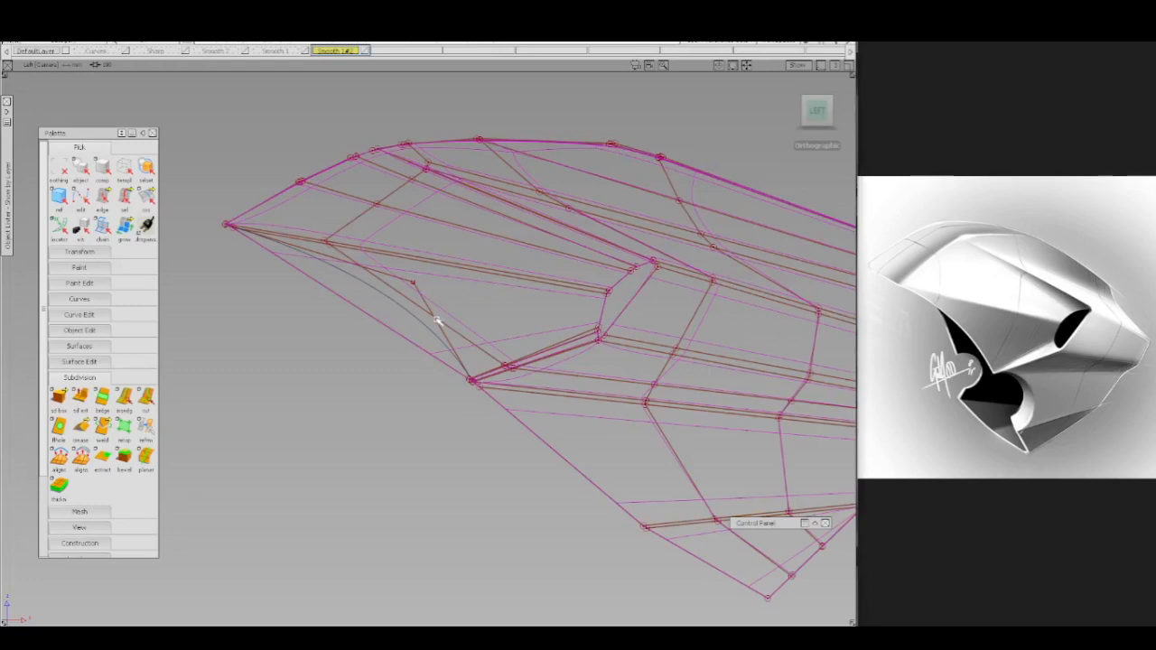
click(386, 334)
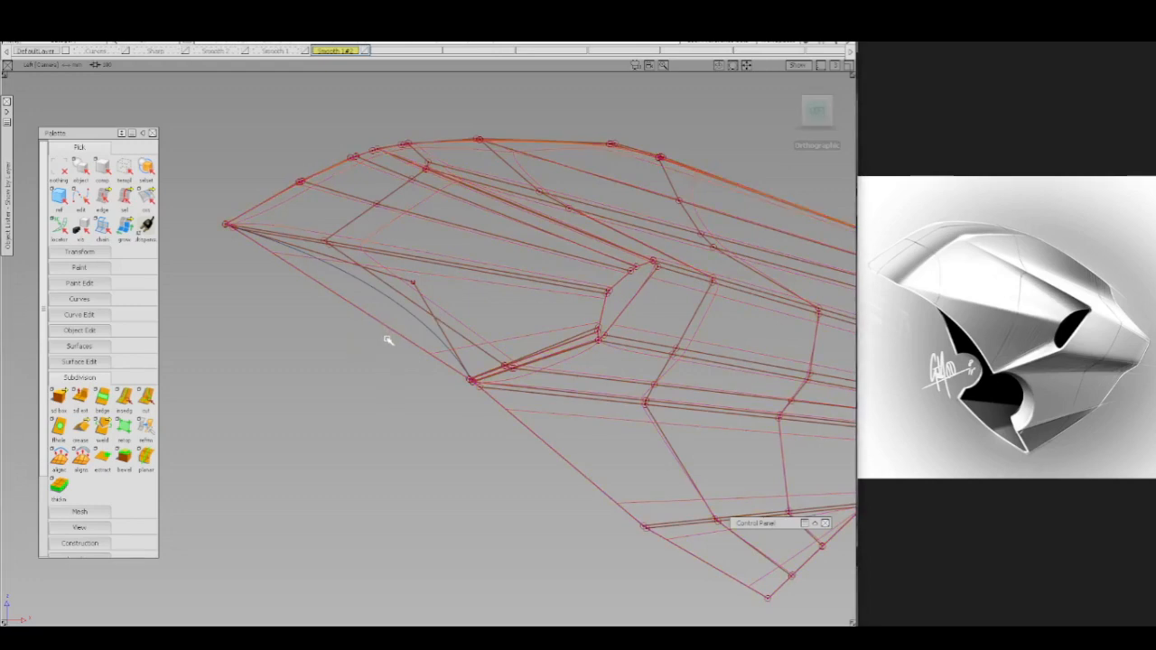
click(460, 327)
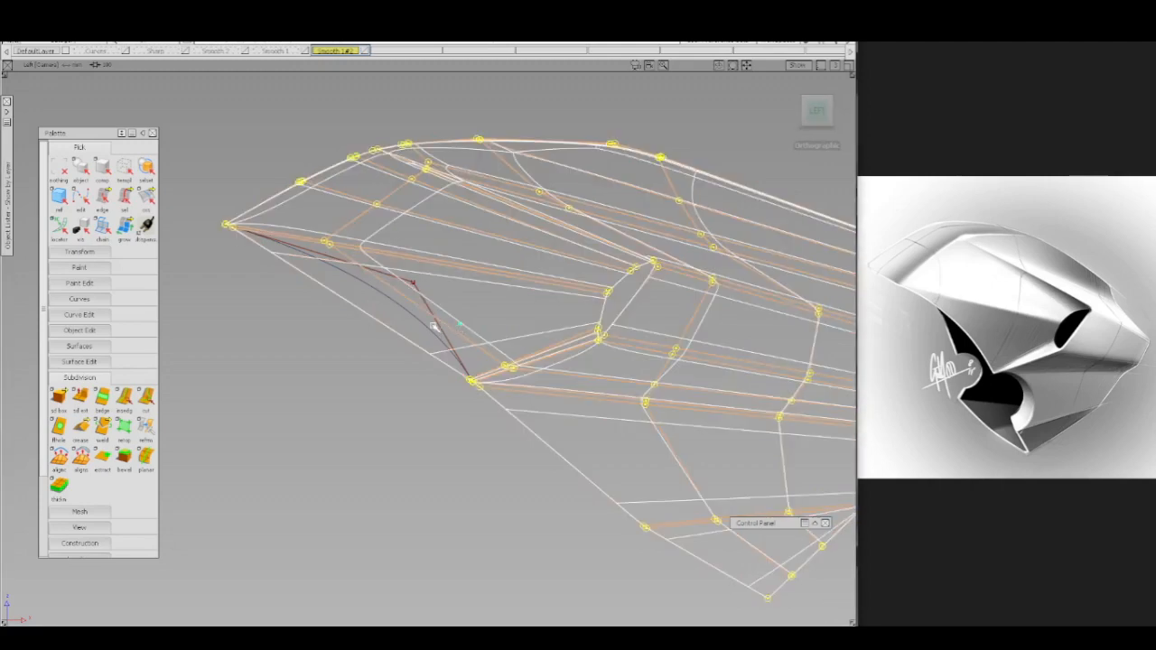
click(434, 325)
click(402, 355)
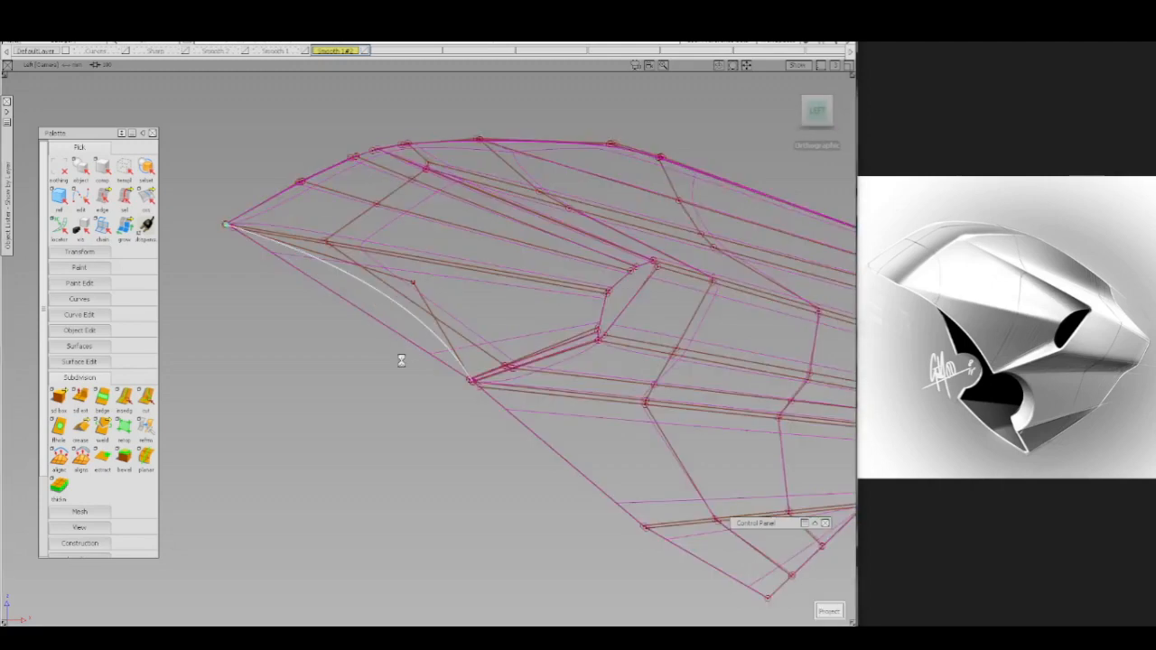
ctrl+shift+drag(407, 376, 405, 278)
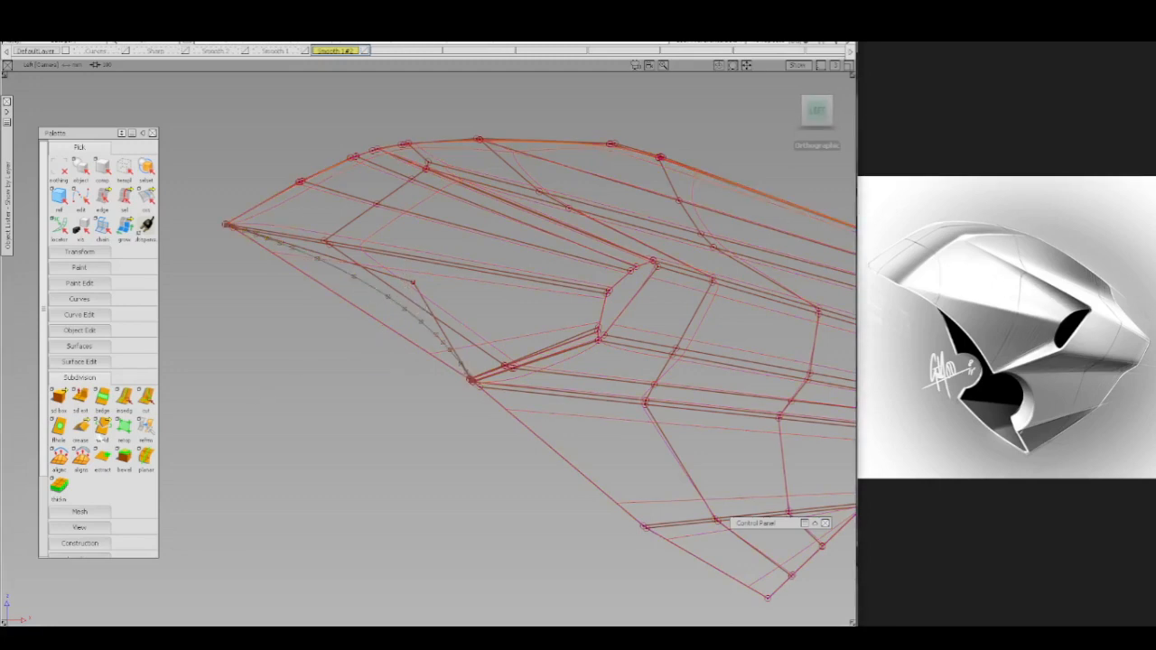
- Start Trim on the helmet surface and remove the main strip outside the projected curve along the lower edge
scroll(101, 427, down, 3)
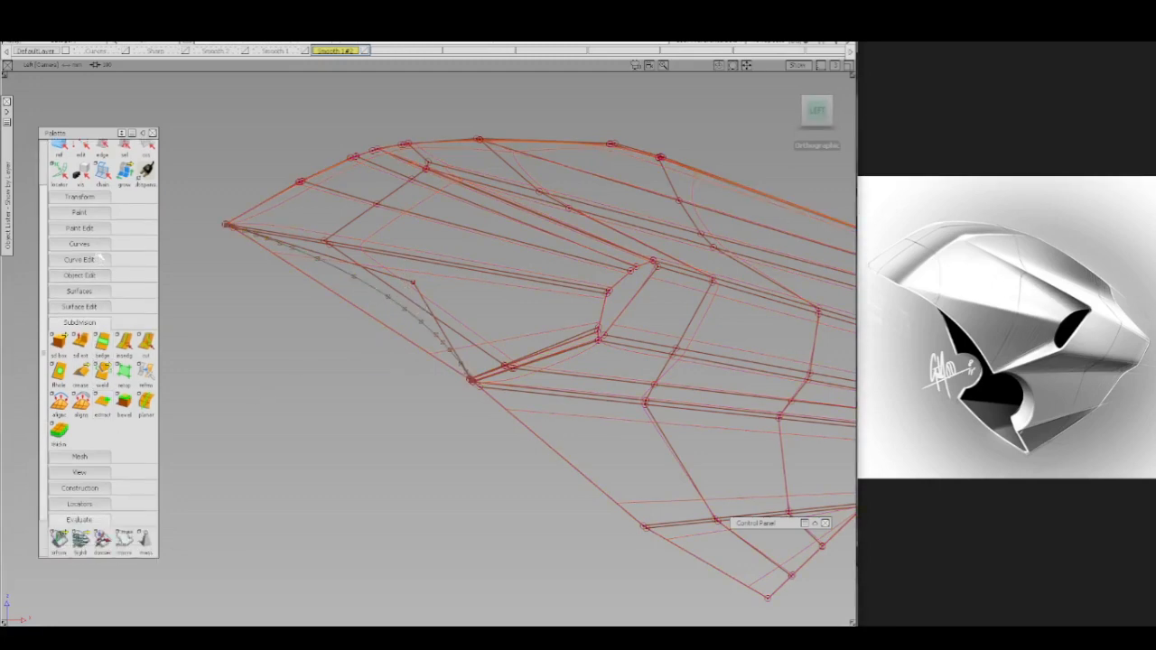
click(94, 306)
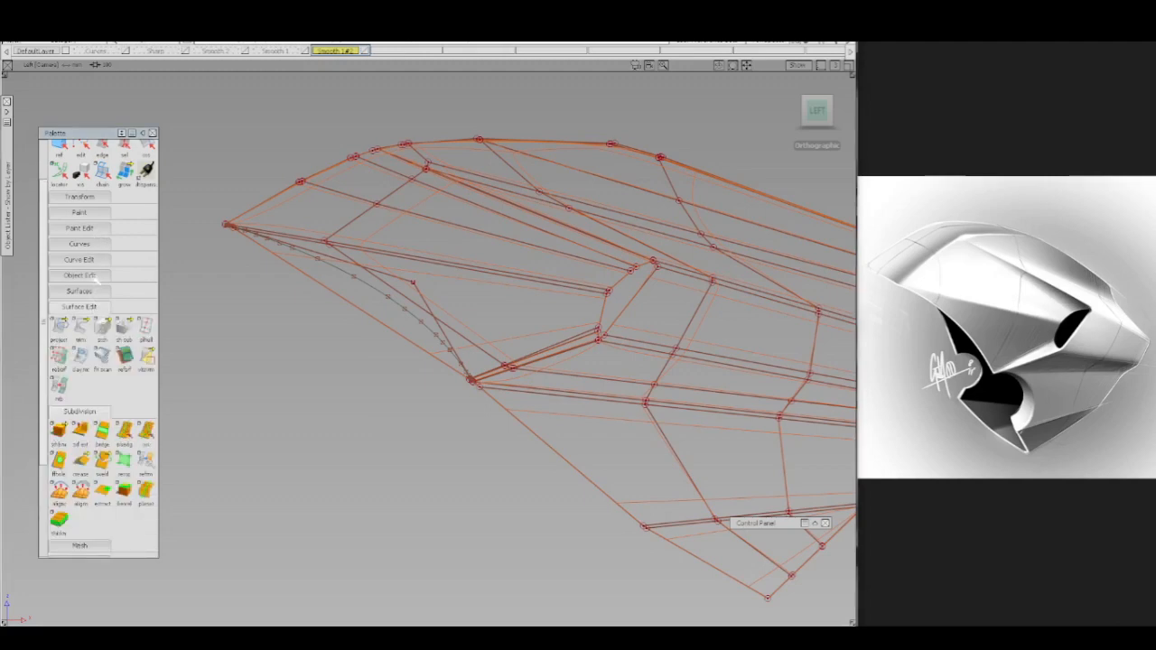
click(91, 275)
click(100, 292)
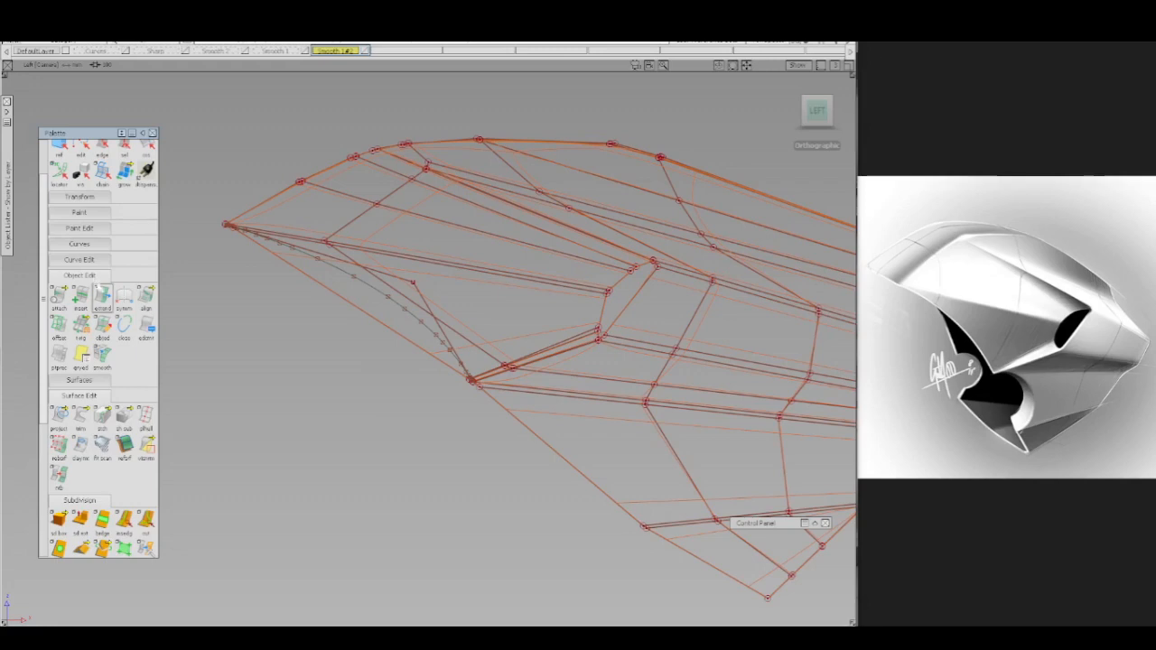
click(80, 418)
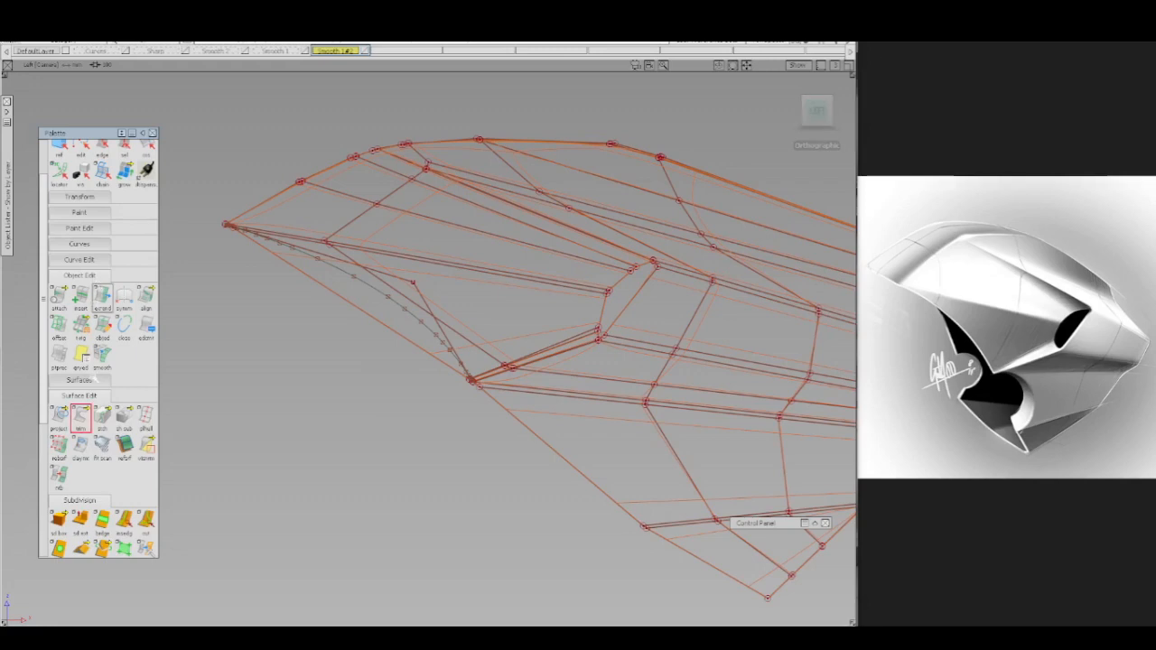
double_click(82, 417)
click(360, 130)
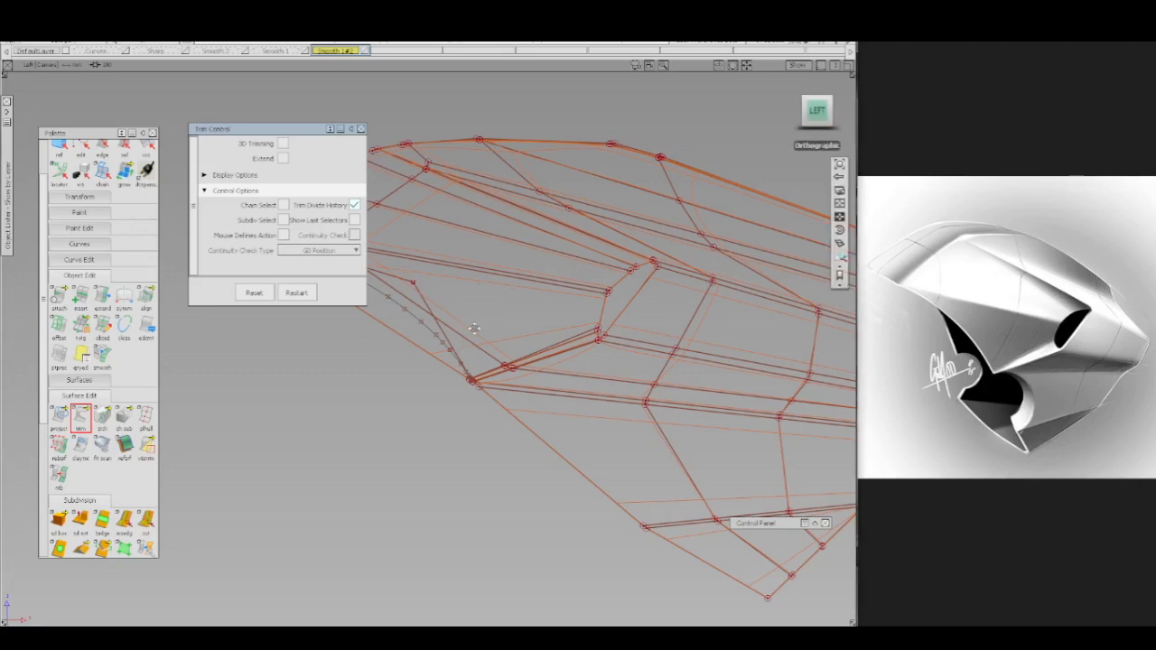
alt+shift+drag(472, 331, 522, 340)
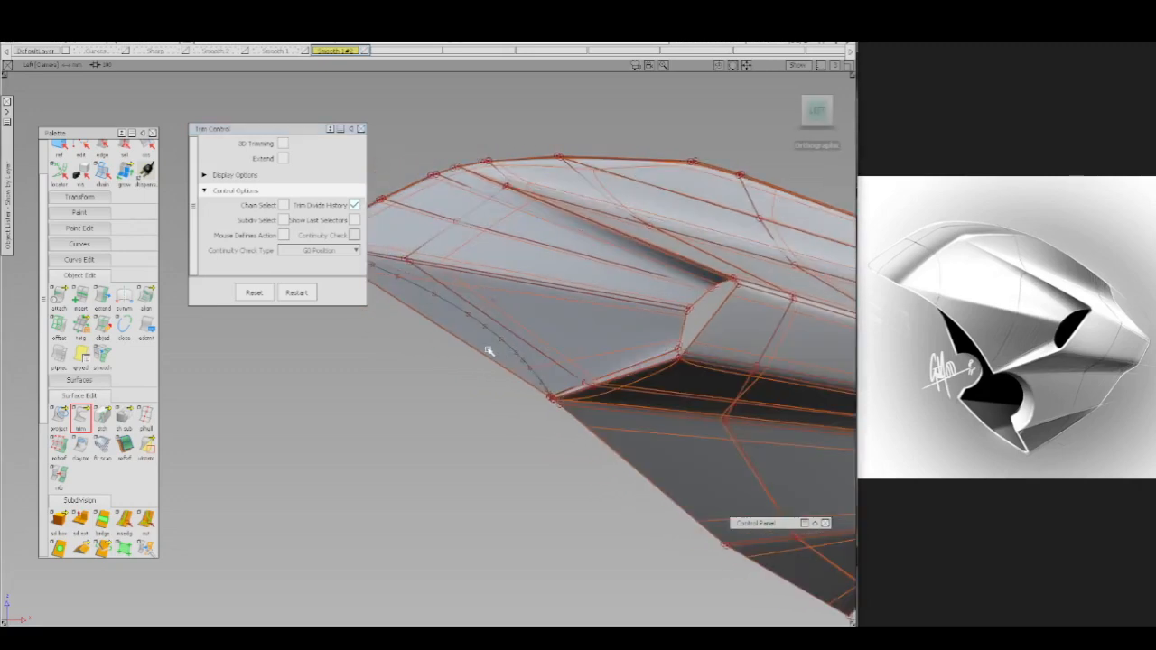
click(486, 351)
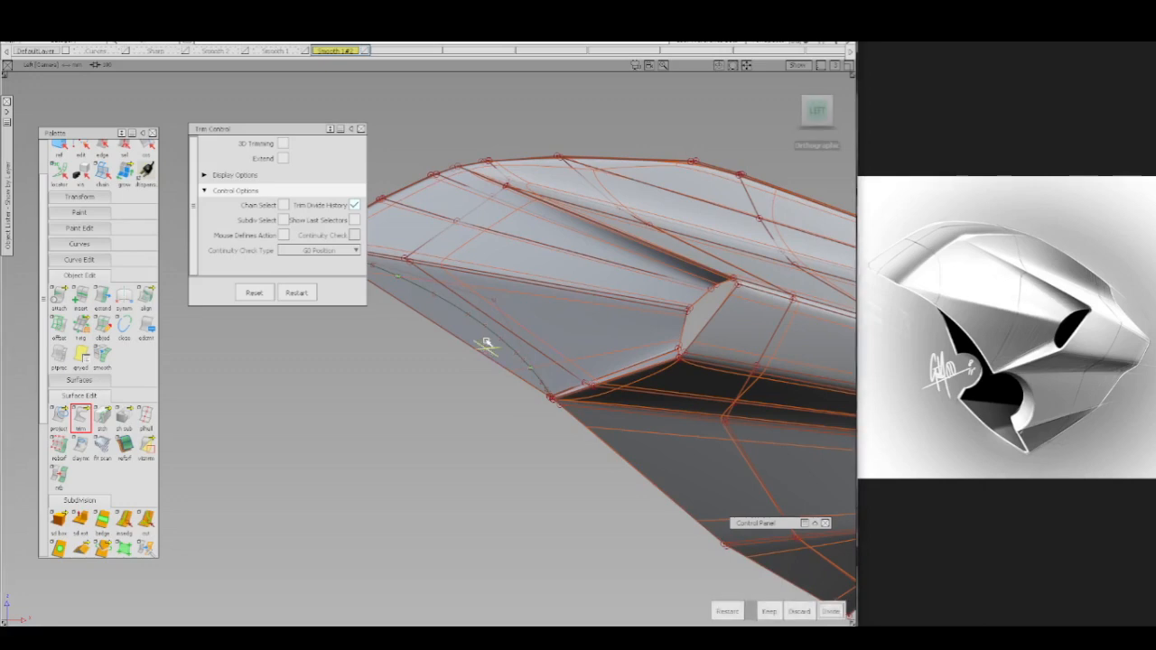
click(769, 612)
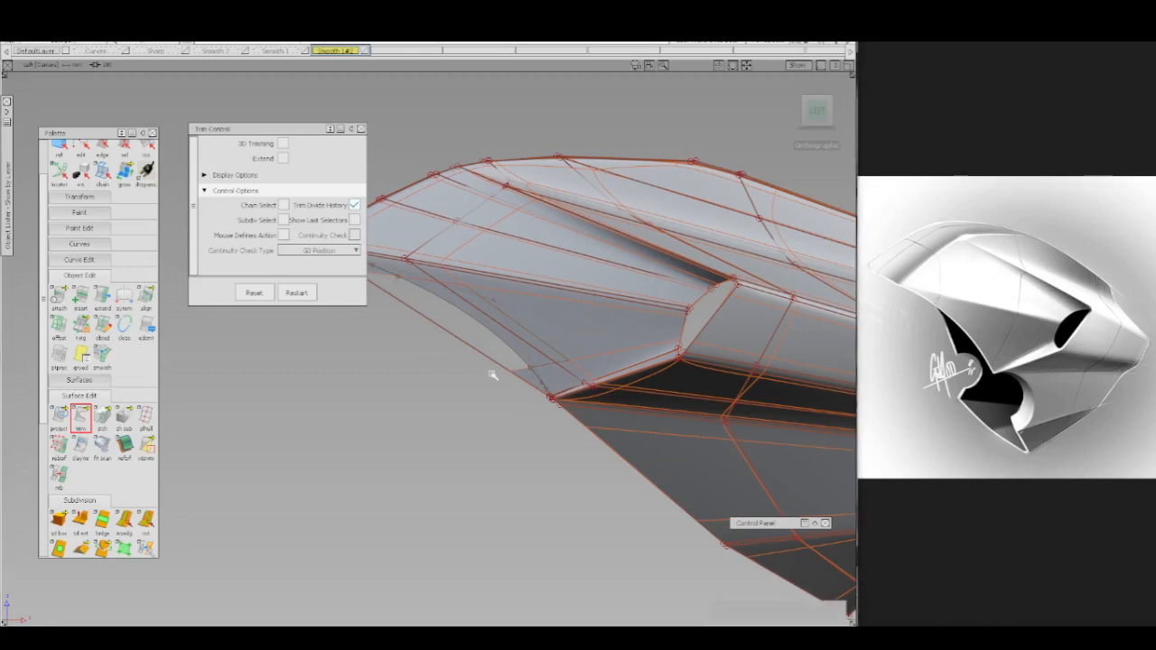
- Trim away the remaining slivers outside the projected curve at its front and rear ends
click(448, 333)
click(414, 290)
key(space)
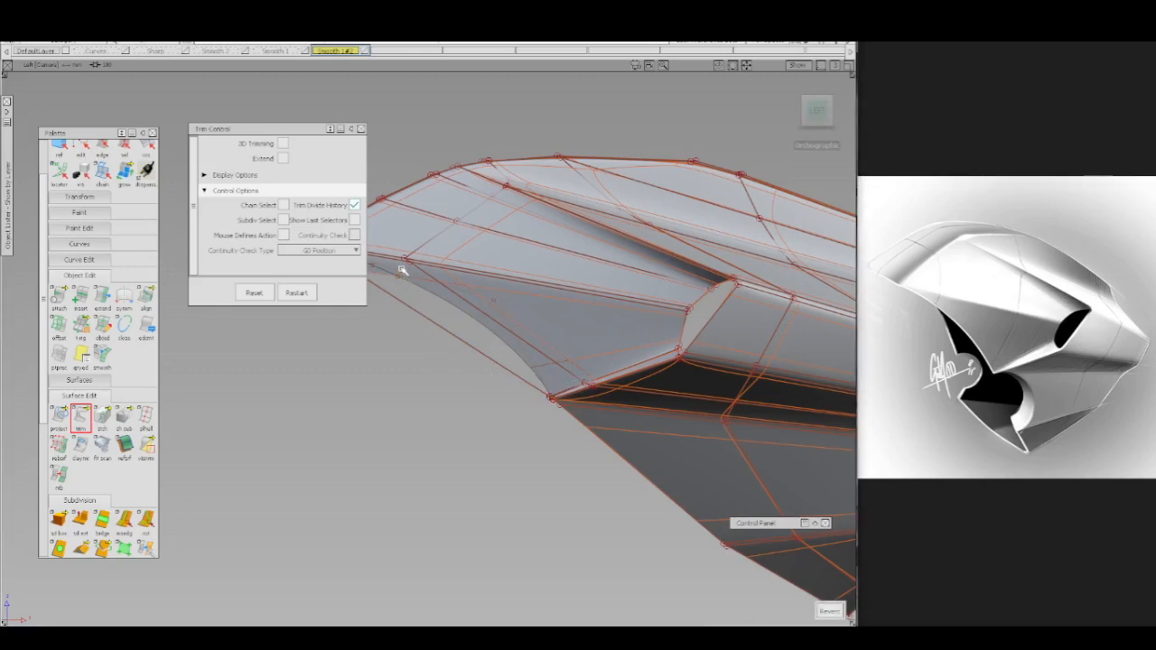
click(403, 271)
click(537, 380)
key(space)
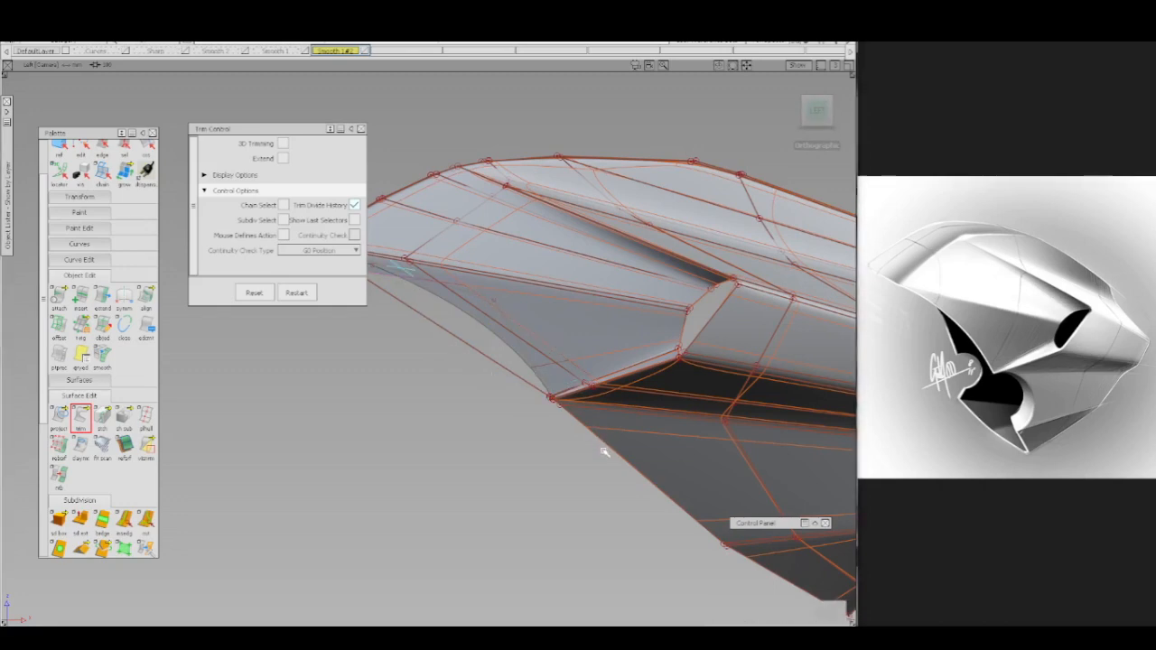
- Draw a second curve in the left view from the trimmed edge's rear corner to the lower jaw-edge vertex
alt+shift+middle_drag(603, 449, 556, 389)
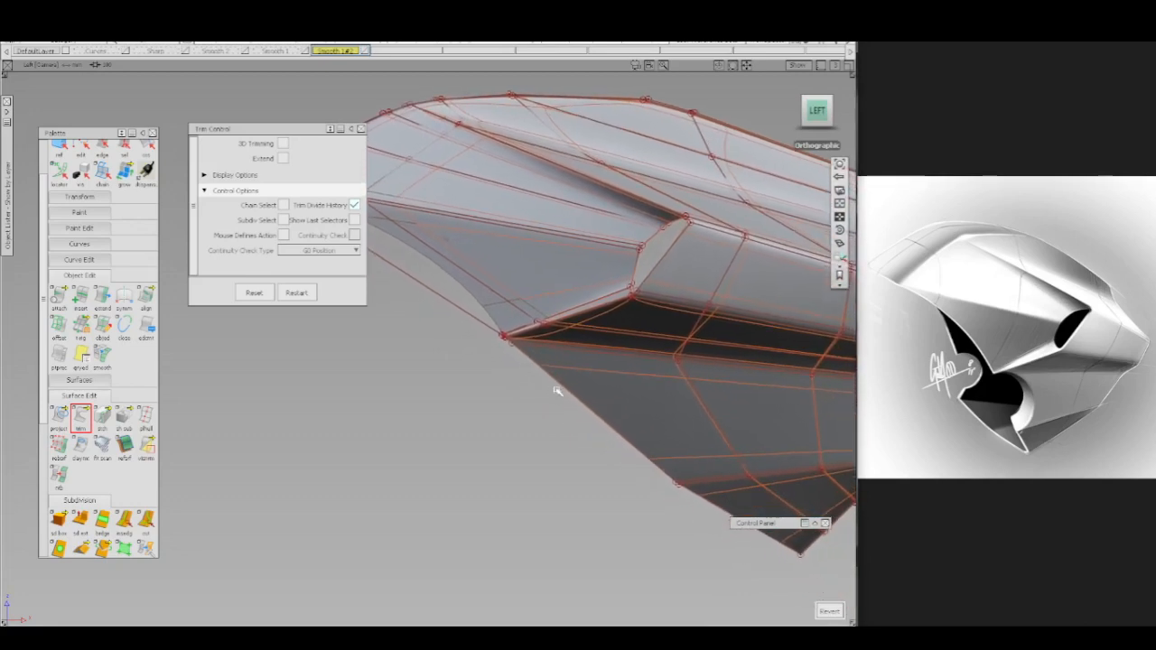
ctrl+shift+middle_drag(597, 341, 595, 416)
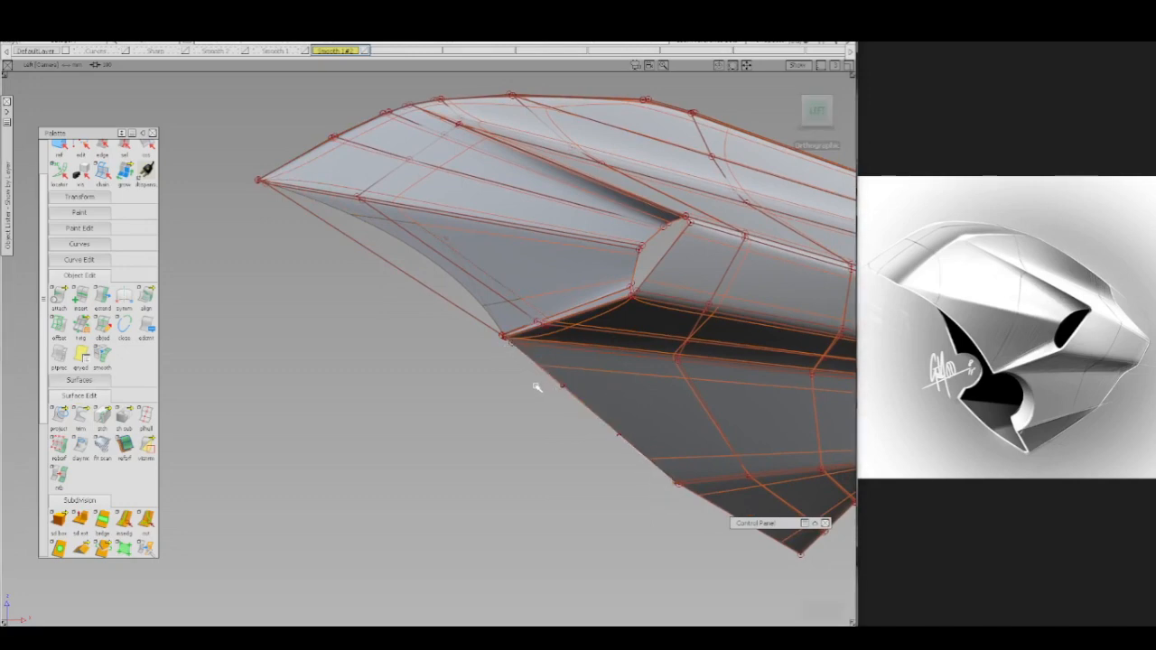
ctrl+shift+drag(535, 386, 559, 381)
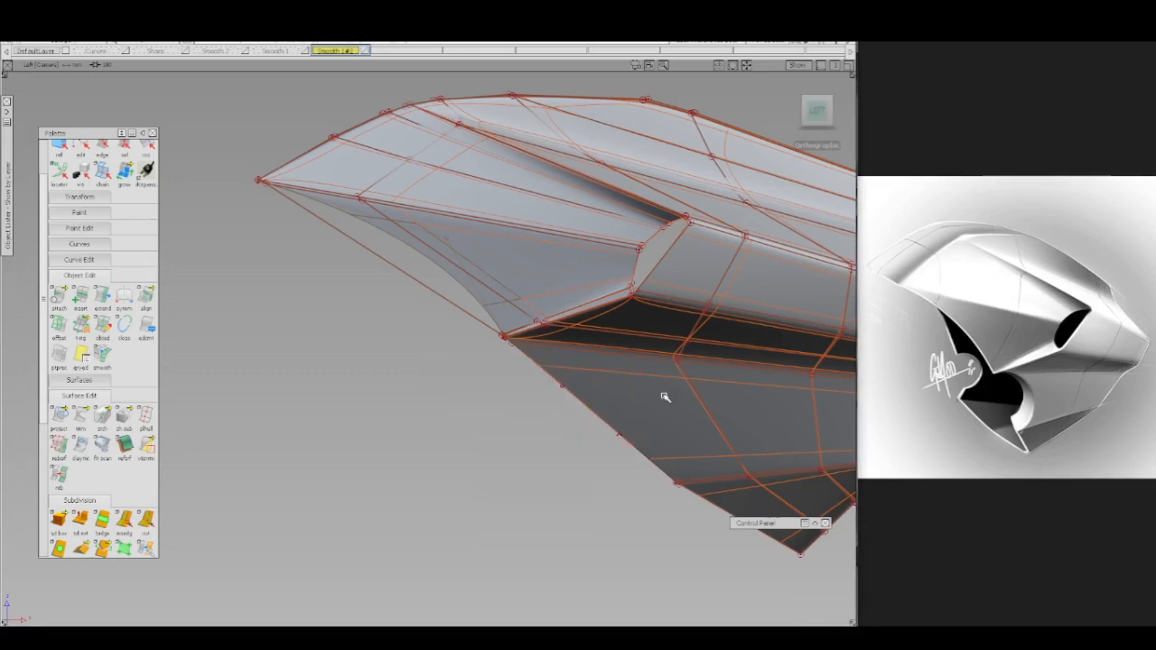
- Pull the second curve's inner CVs into the jaw panel to form a rounded cutout, working in wireframe
ctrl+shift+drag(666, 388, 632, 382)
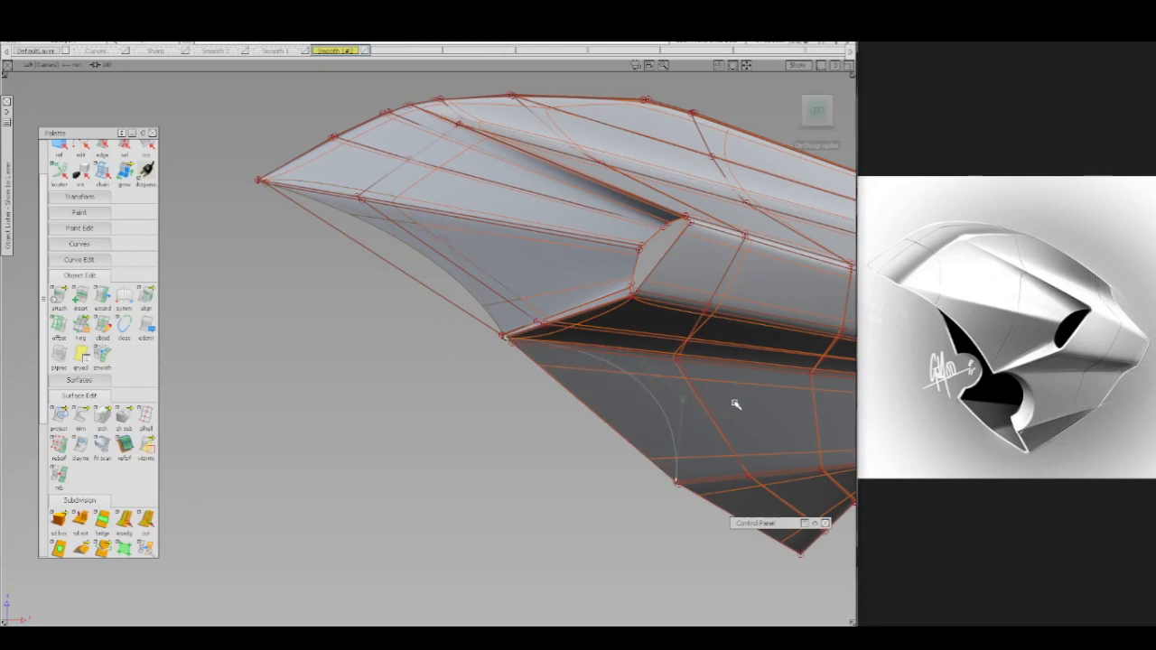
drag(731, 405, 768, 399)
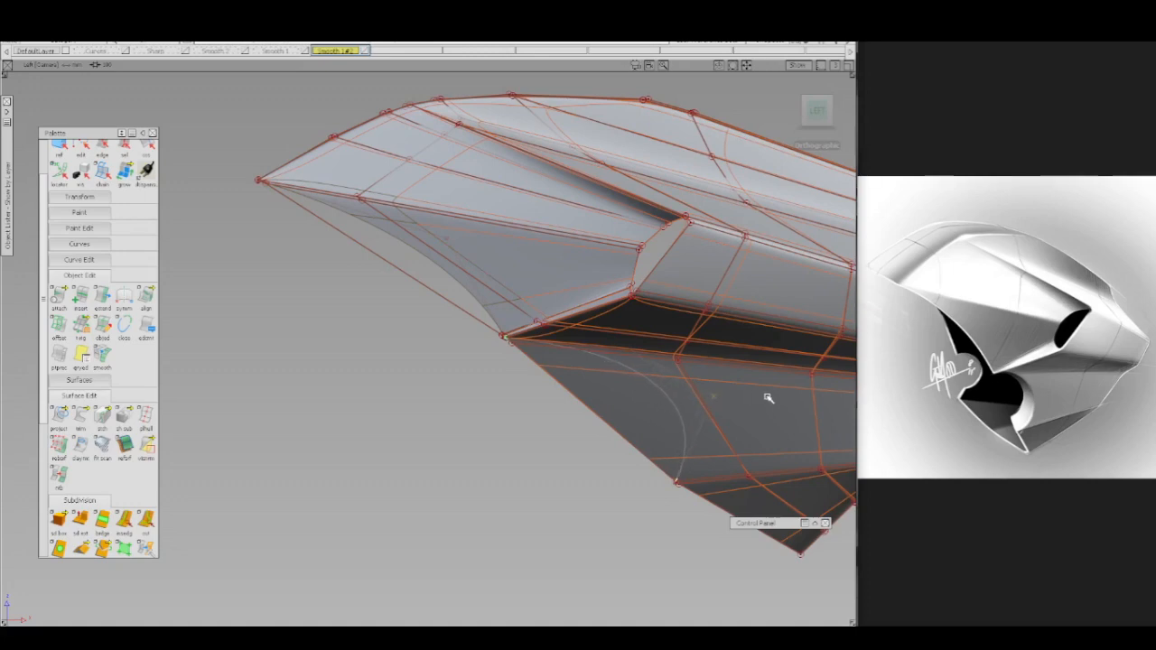
key(5)
click(632, 349)
drag(632, 350, 671, 345)
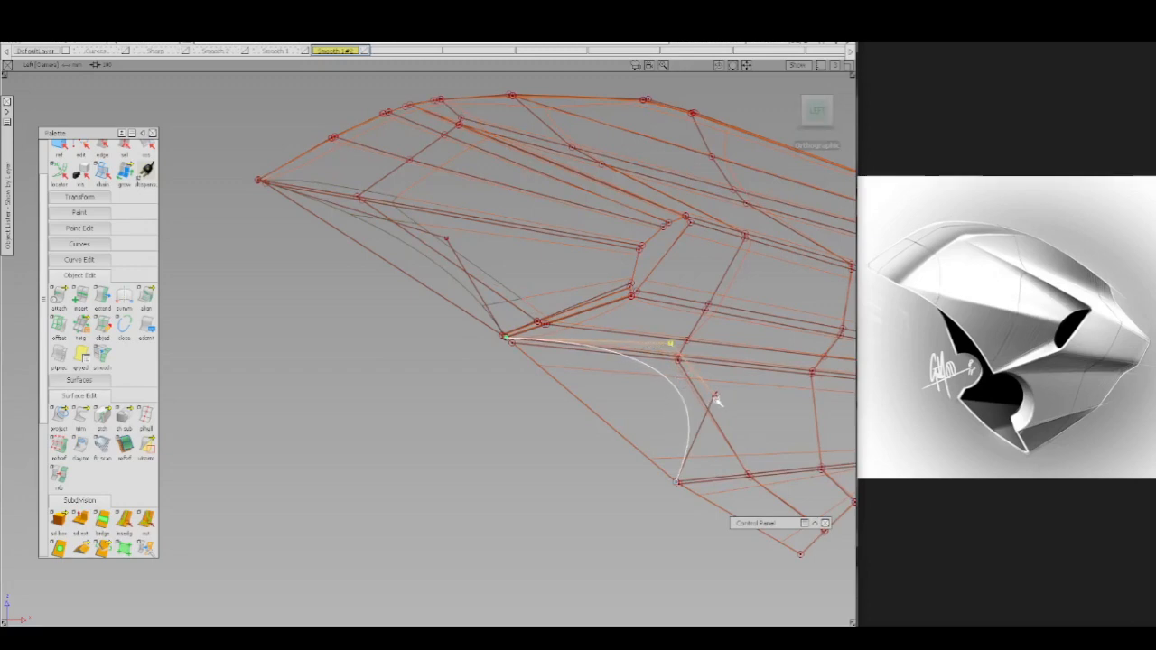
- Move the second curve's lower inner CV slightly toward the jaw edge and project the curve onto the jaw panel
drag(718, 403, 710, 411)
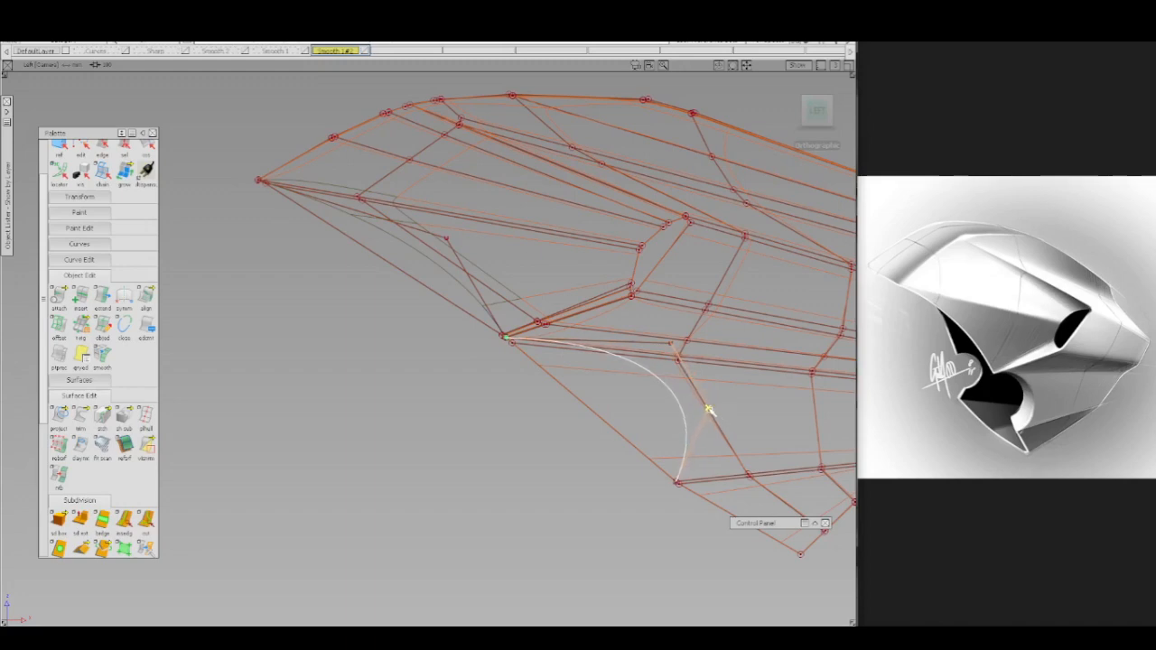
click(605, 409)
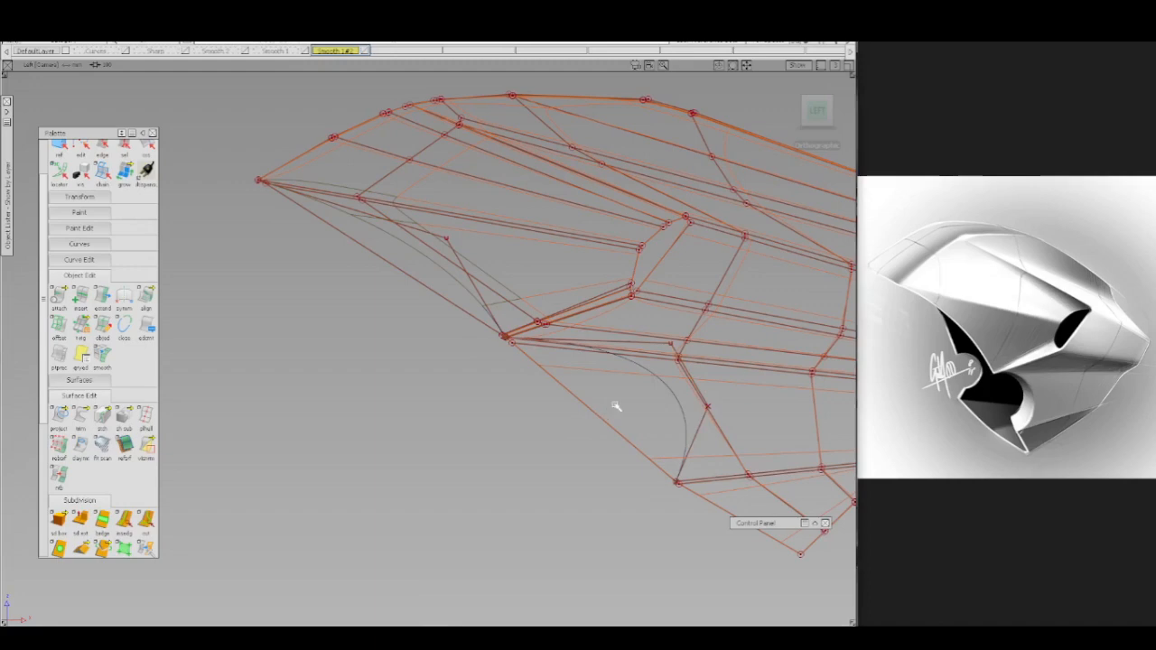
click(671, 392)
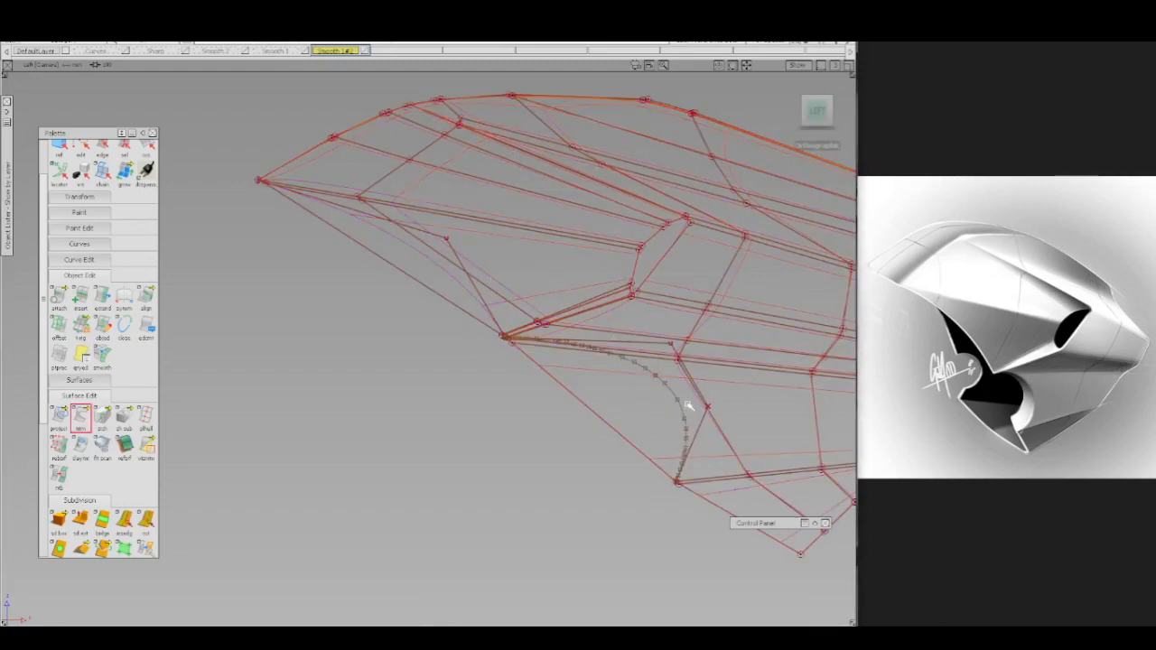
- Trim away the jaw panel area outside the projected second curve to open the rounded cutout, and restore shading
click(688, 407)
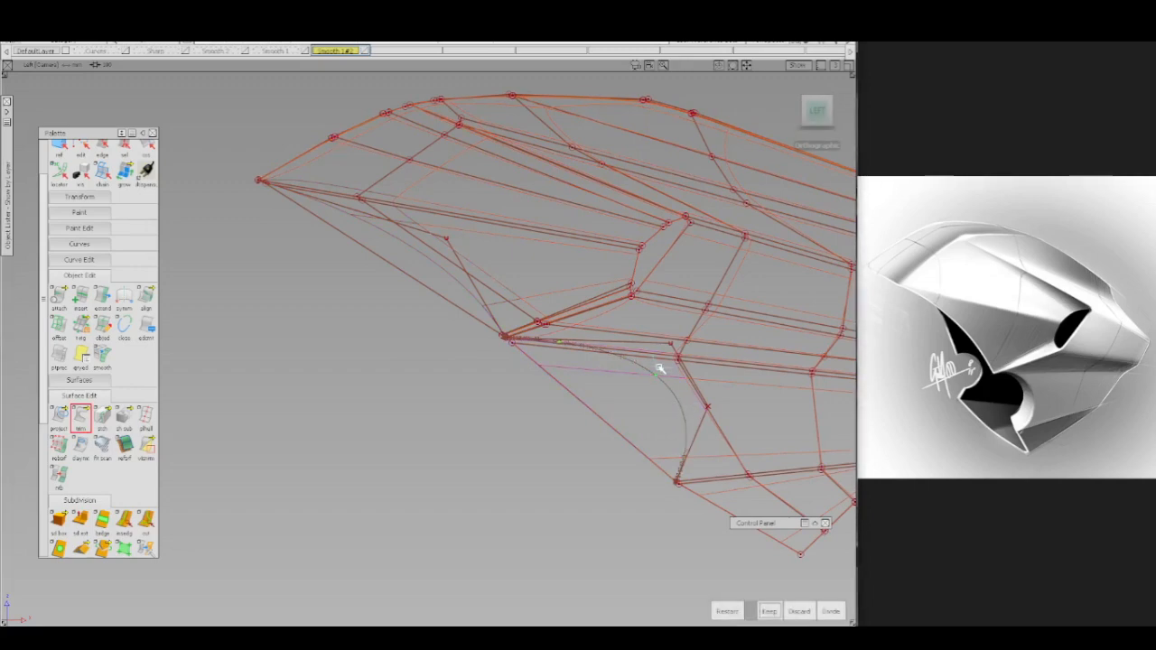
key(space)
click(585, 369)
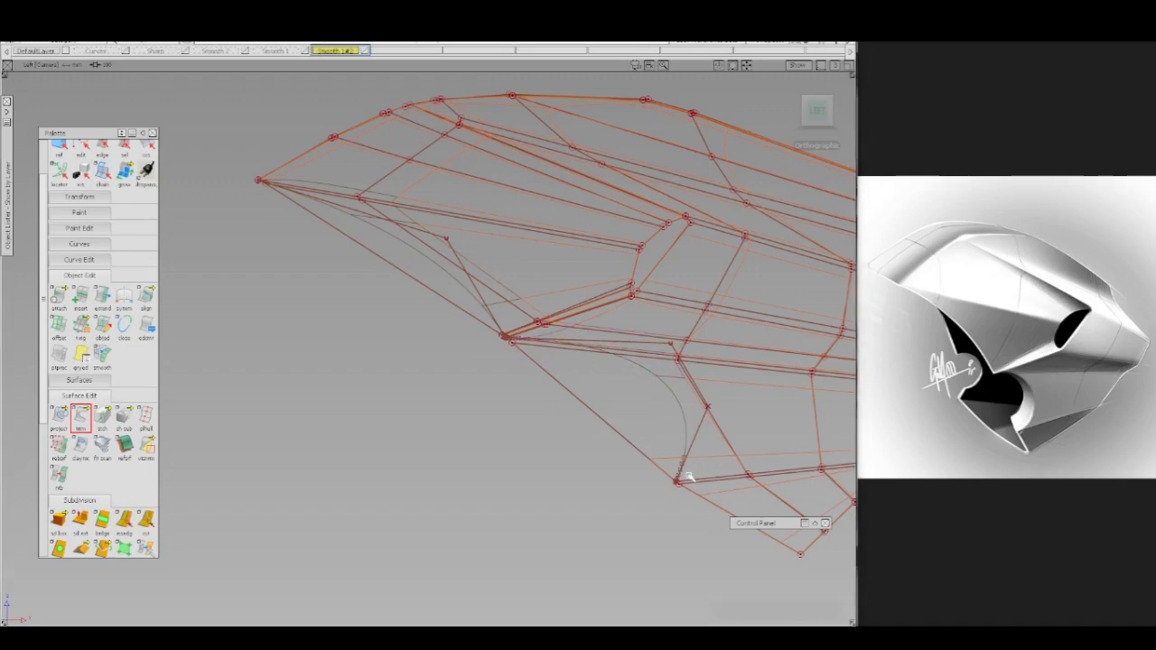
key(space)
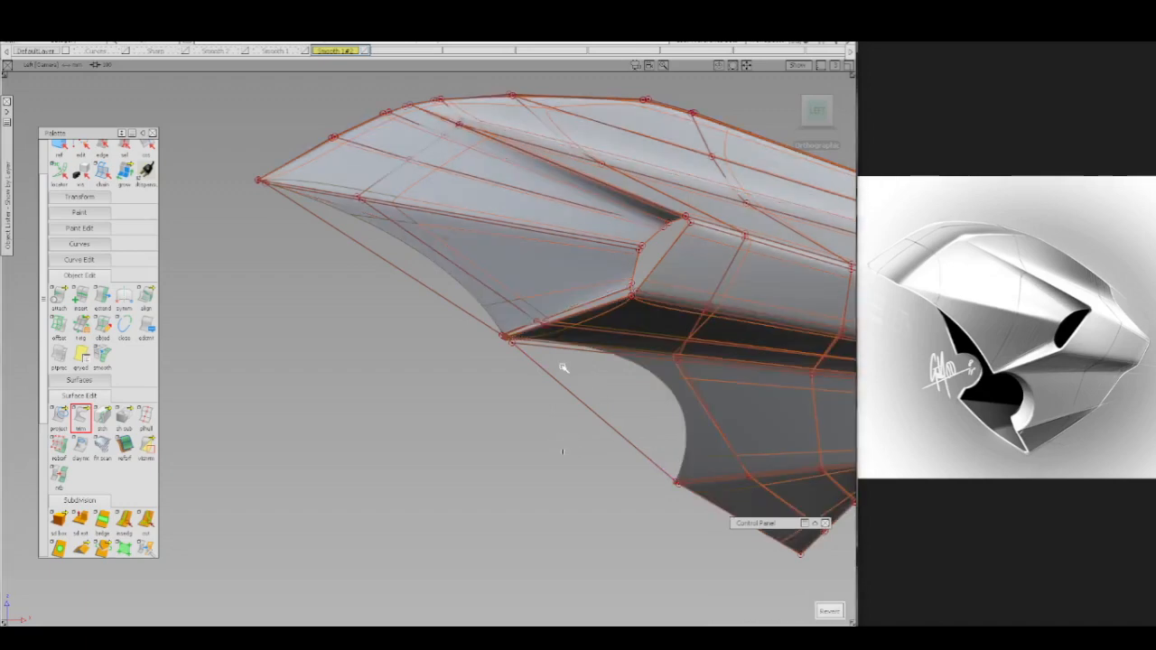
- In the bookmarked perspective view, move the second curve's inner CV to make the rounded jaw cutout shallower
key(shift+alt)
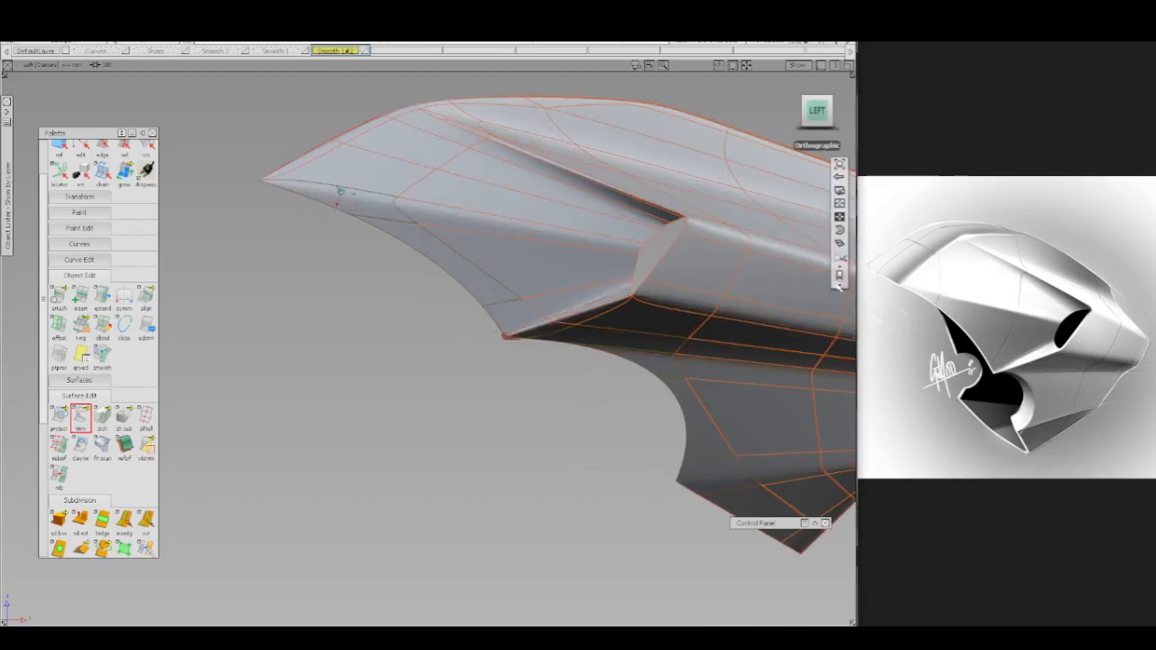
alt+shift+click(840, 276)
alt+shift+drag(813, 310, 741, 343)
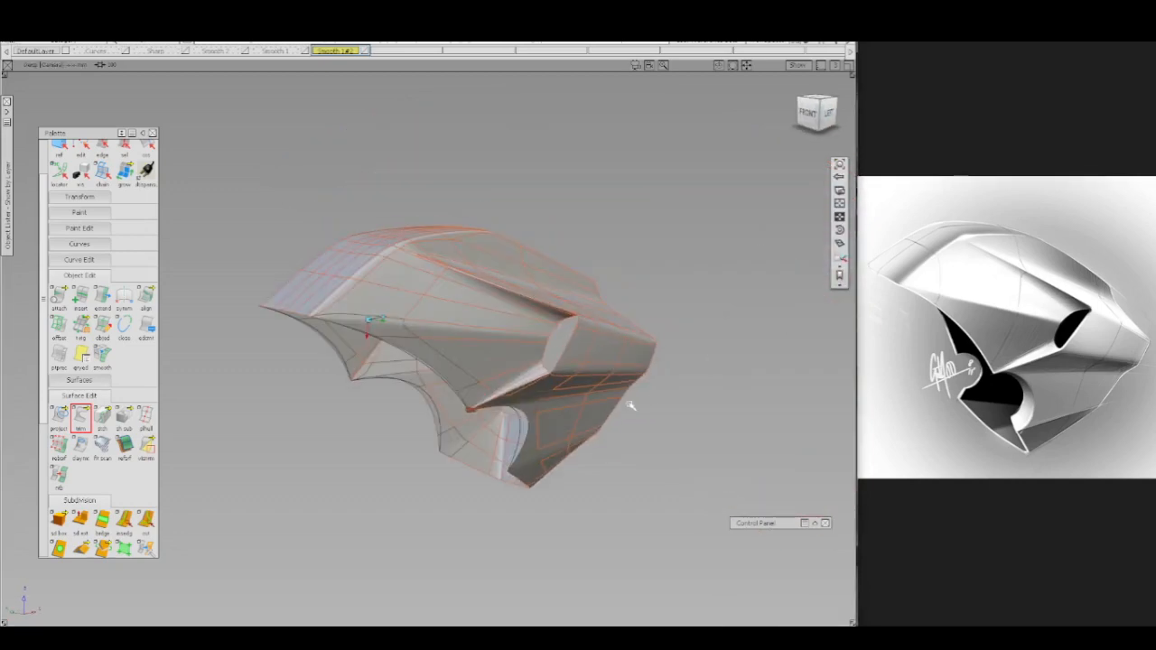
key(alt+t)
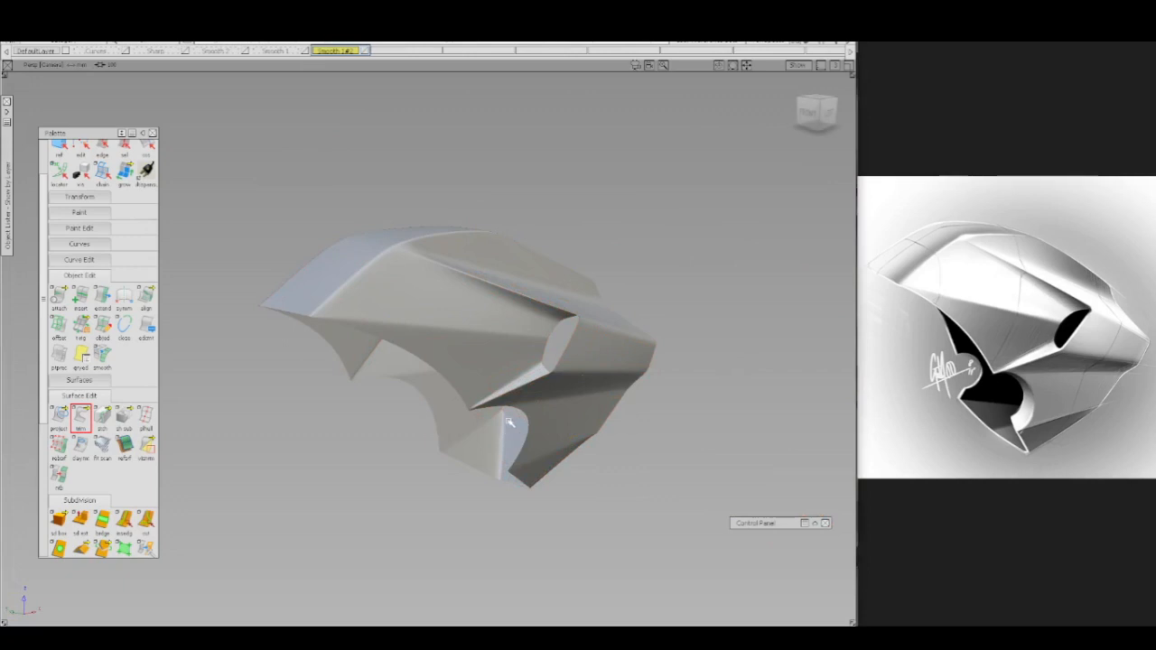
click(511, 423)
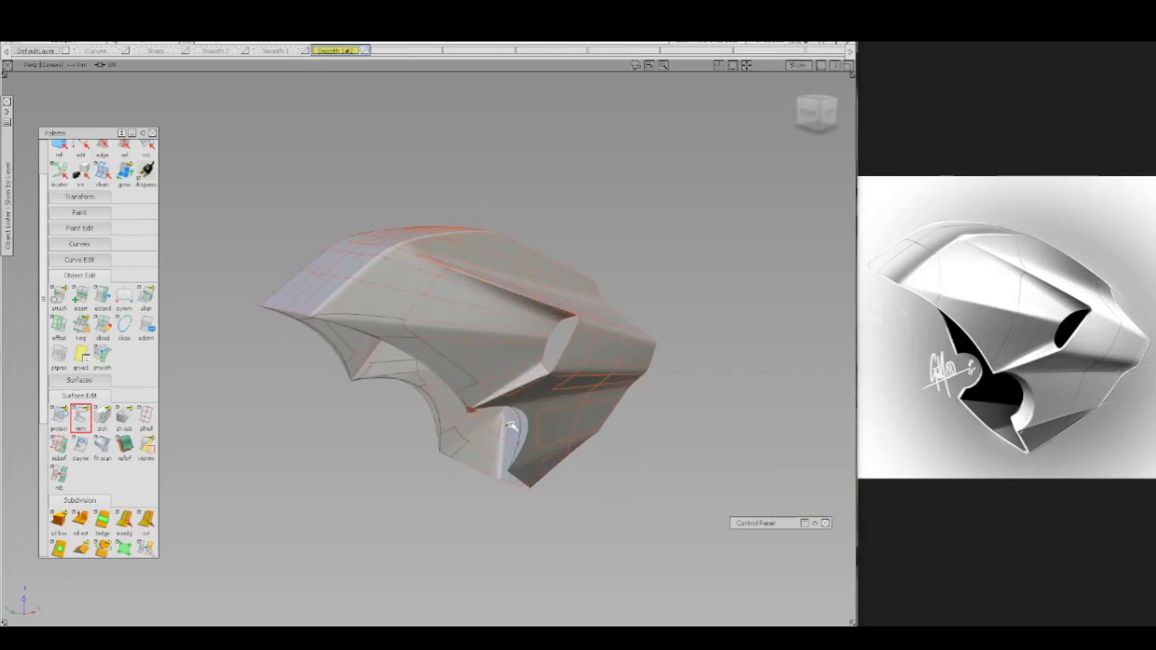
mouse_move(501, 423)
ctrl+shift+mouse_down()
mouse_move(519, 428)
mouse_move(526, 381)
mouse_move(508, 411)
ctrl+shift+mouse_up()
click(531, 439)
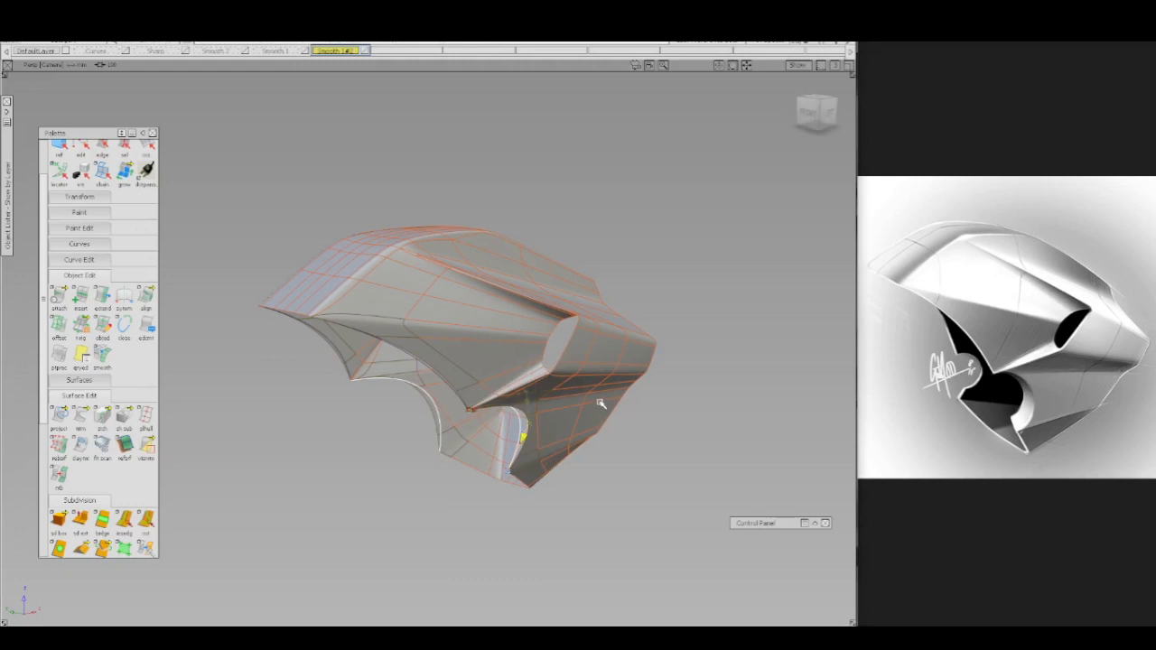
ctrl+shift+middle_drag(605, 410, 599, 471)
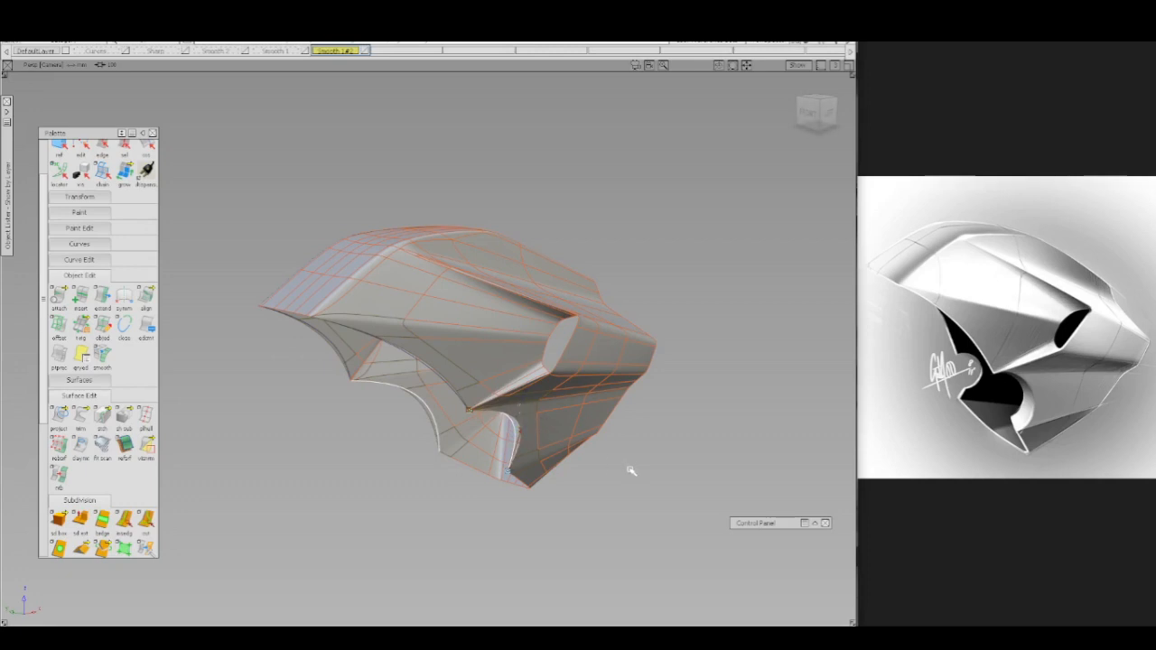
- Fine-tune the lower part of the jaw cutout by nudging the second curve's CVs, and deselect them
key(alt+shift)
right_drag(636, 470, 637, 432)
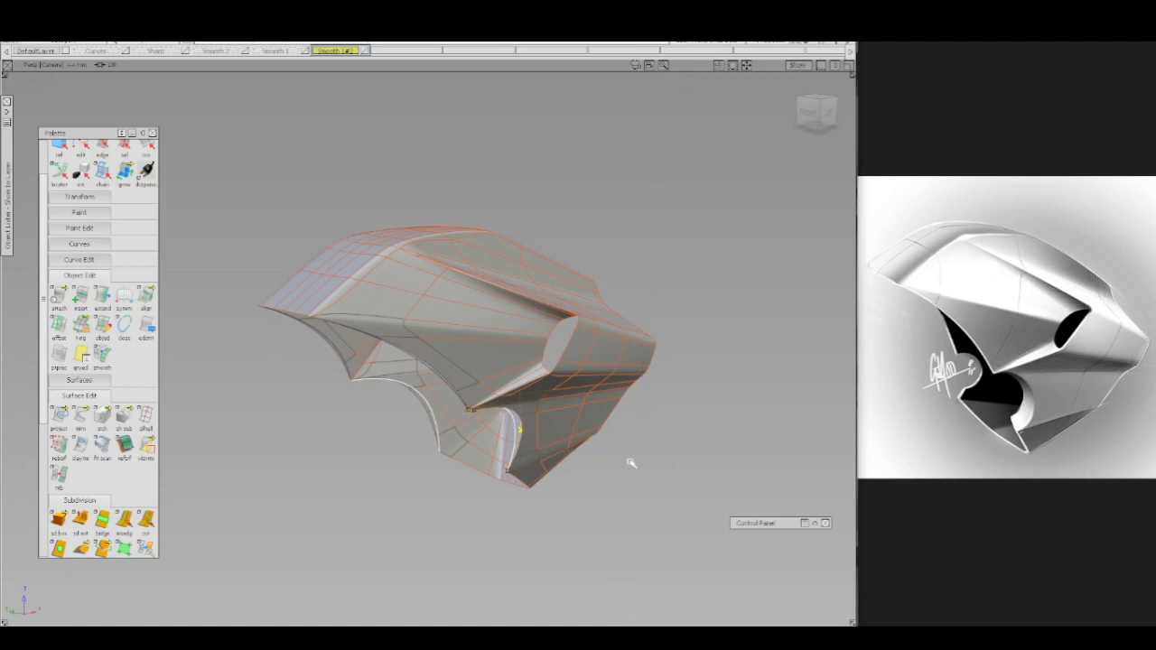
right_drag(630, 466, 639, 488)
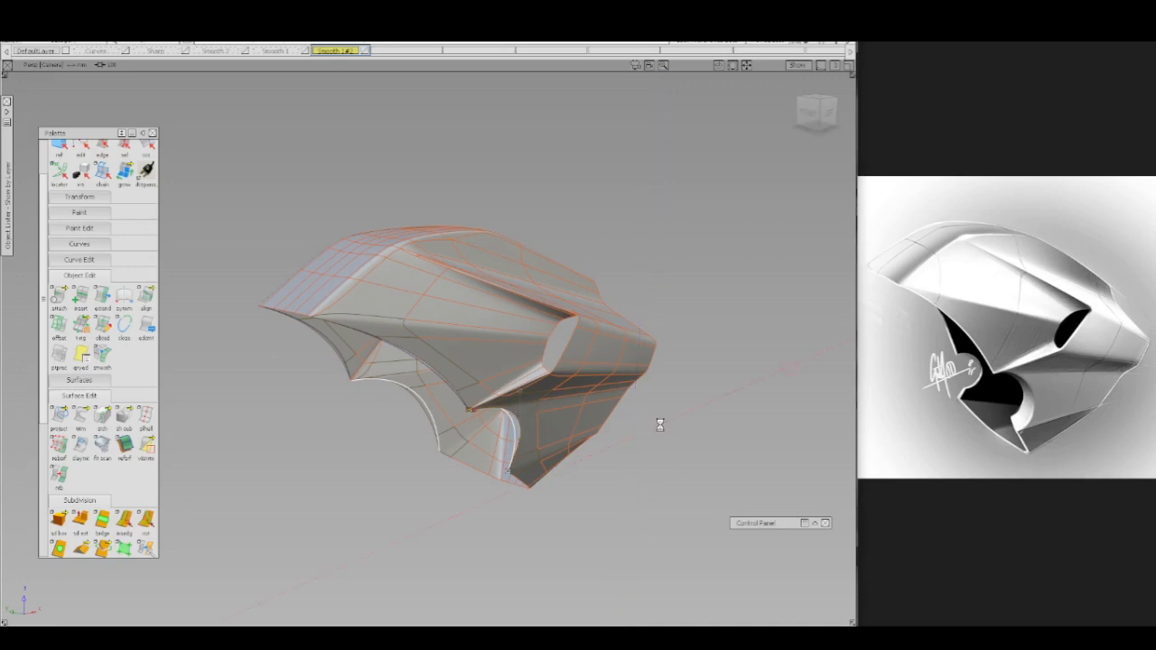
drag(660, 426, 641, 425)
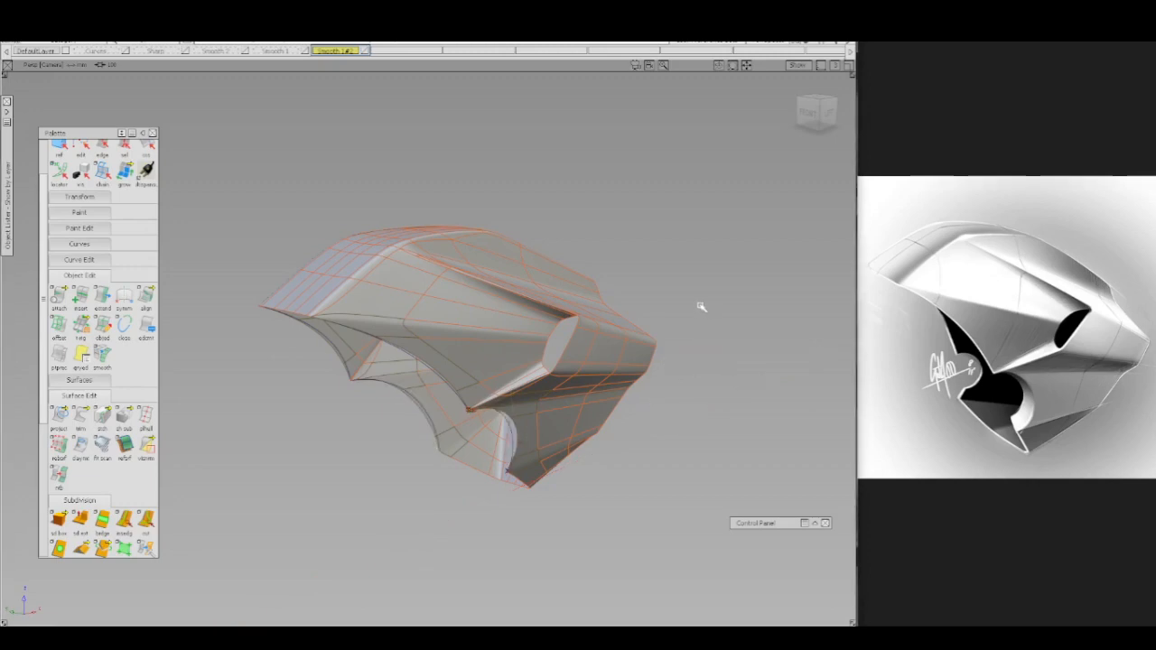
- Examine the trimmed helmet against the sketch from slightly higher angles with curves hidden, and return to the bookmarked perspective
key(alt+m)
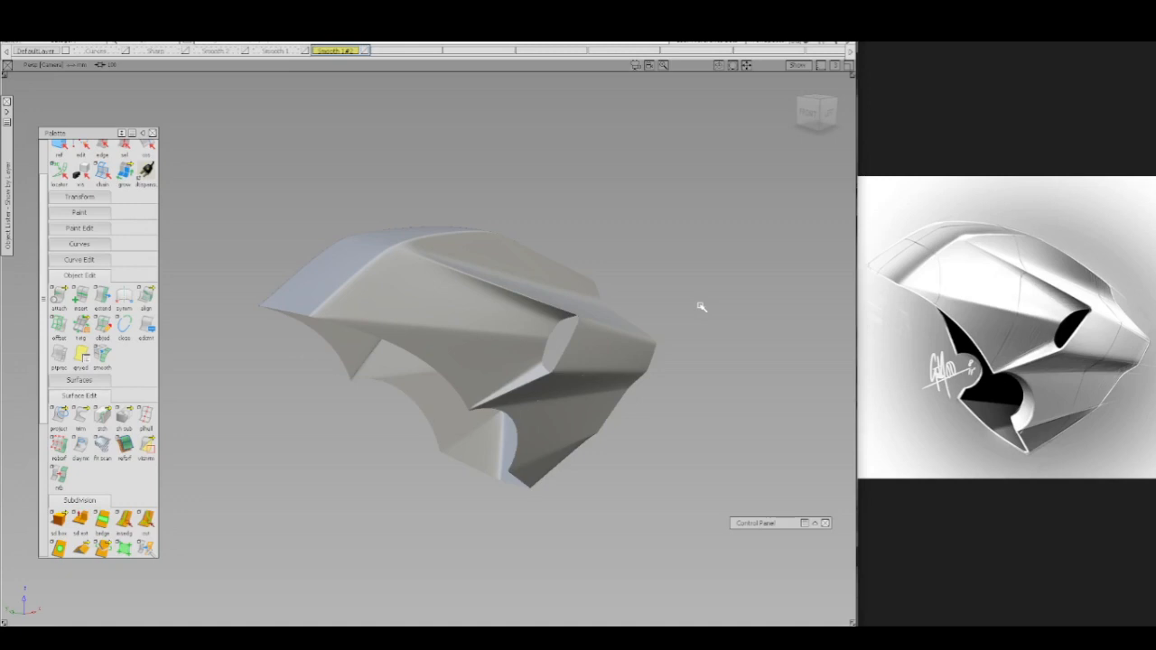
alt+shift+drag(629, 405, 624, 423)
click(604, 413)
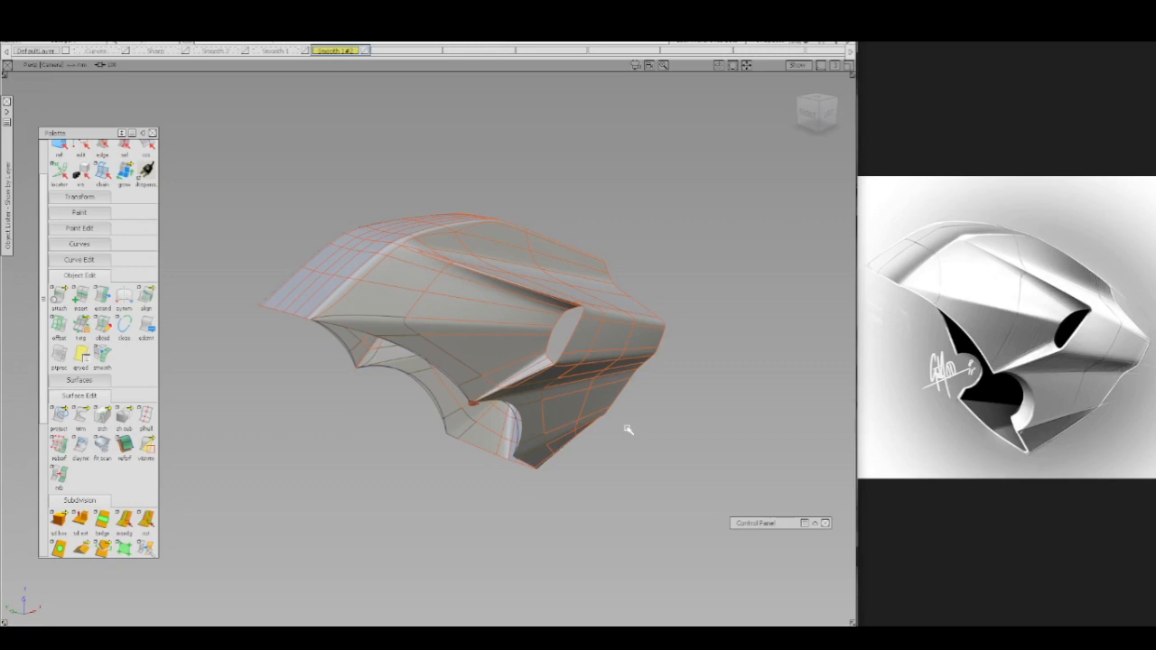
click(628, 431)
mouse_move(479, 339)
alt+shift+mouse_down()
mouse_move(476, 366)
mouse_move(473, 358)
alt+shift+mouse_up()
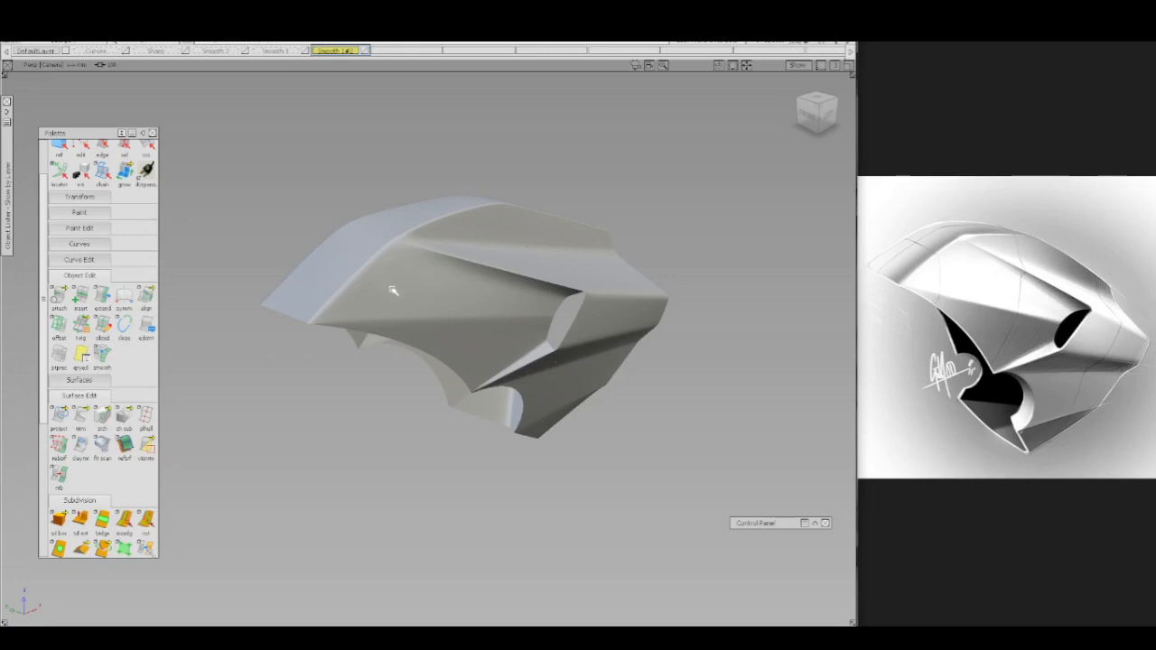
click(839, 280)
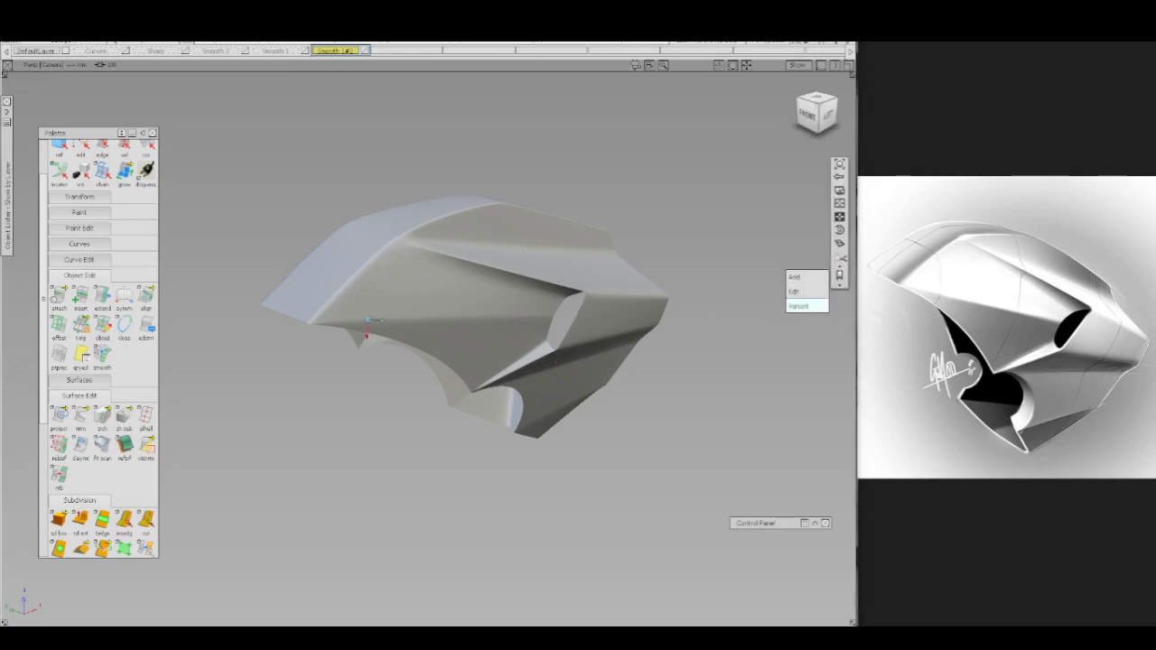
click(817, 306)
alt+shift+drag(819, 305, 779, 323)
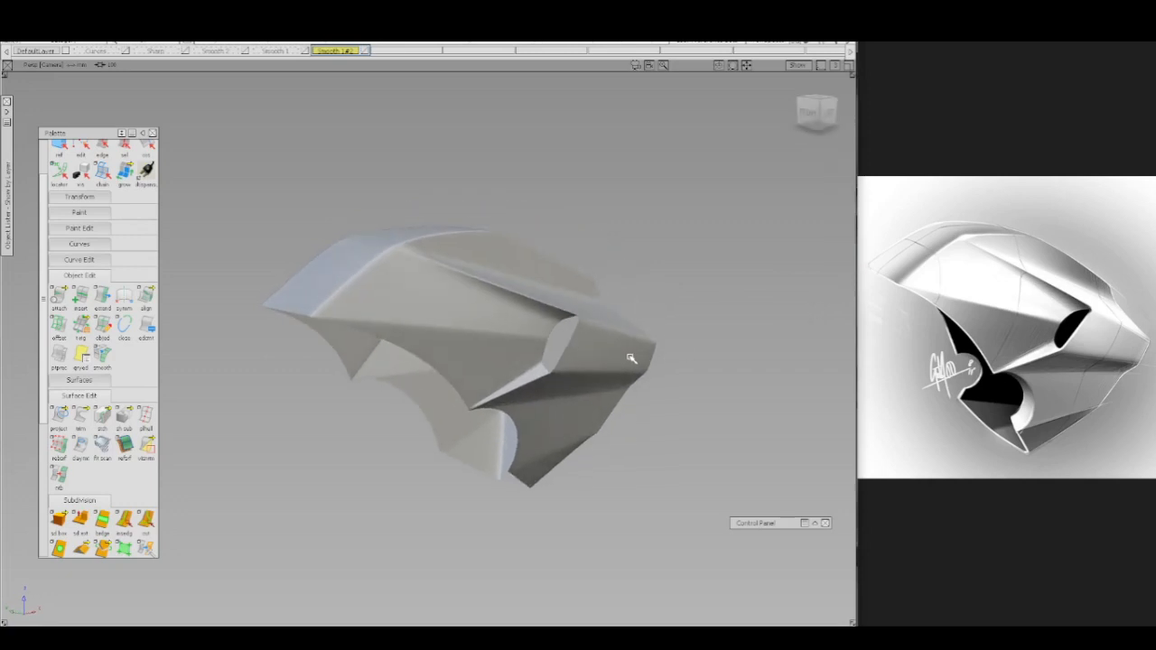